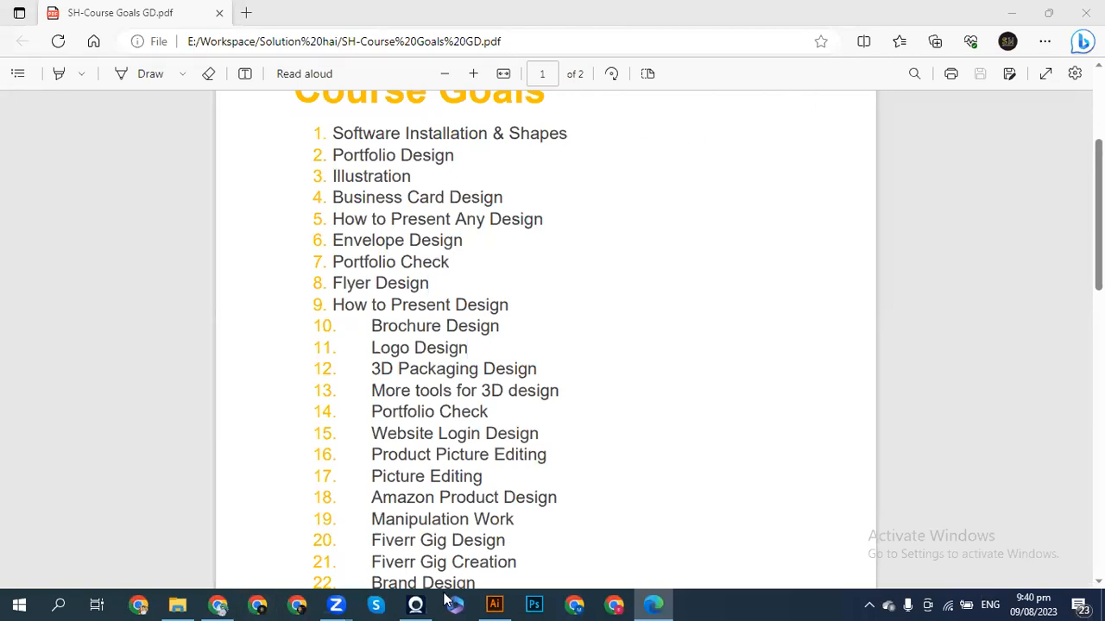
- Switch to Illustrator and open the New Document dialog from the Home screen
{"action": "left_click", "coordinate": [494, 604]}
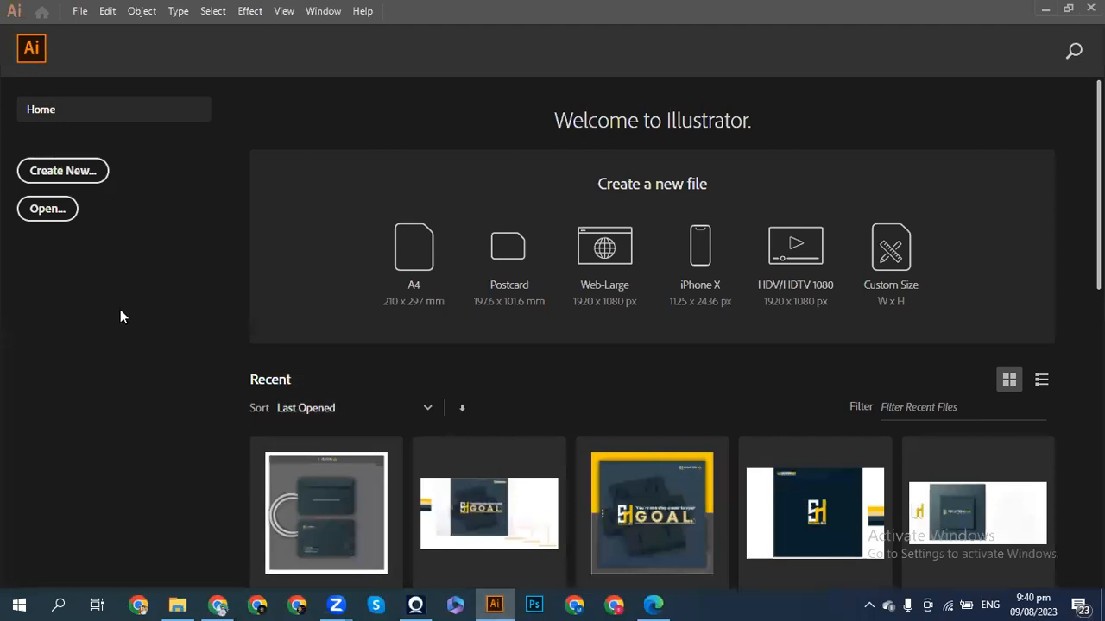
{"action": "left_click", "coordinate": [101, 178]}
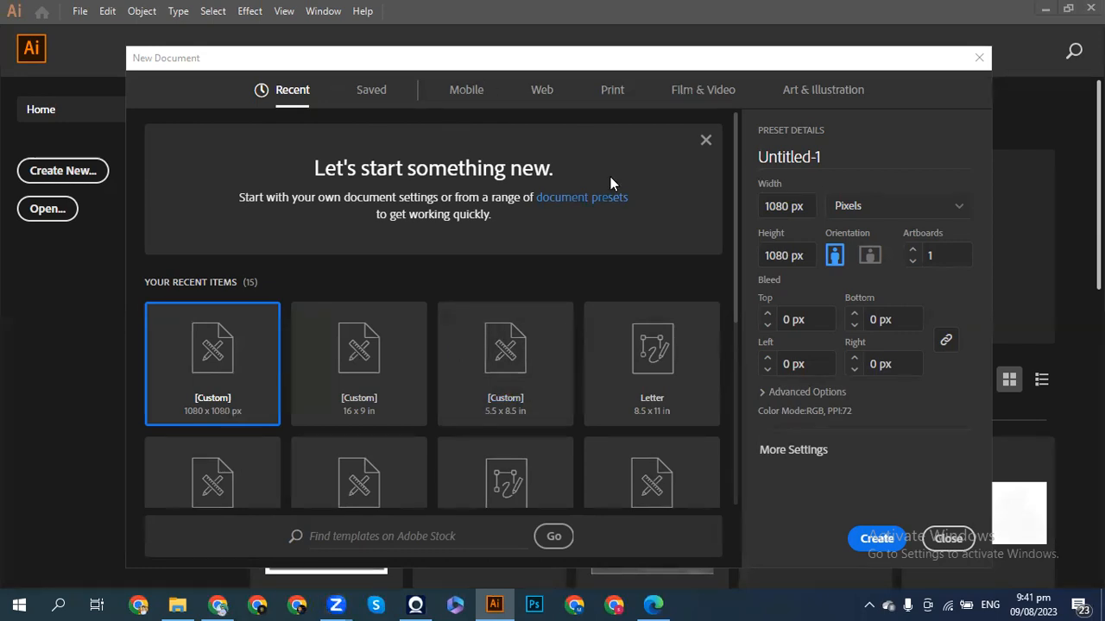
- Switch to Chrome and view the 'size of trifold brochure' results showing 8.5″ x 11″
{"action": "left_click", "coordinate": [219, 604]}
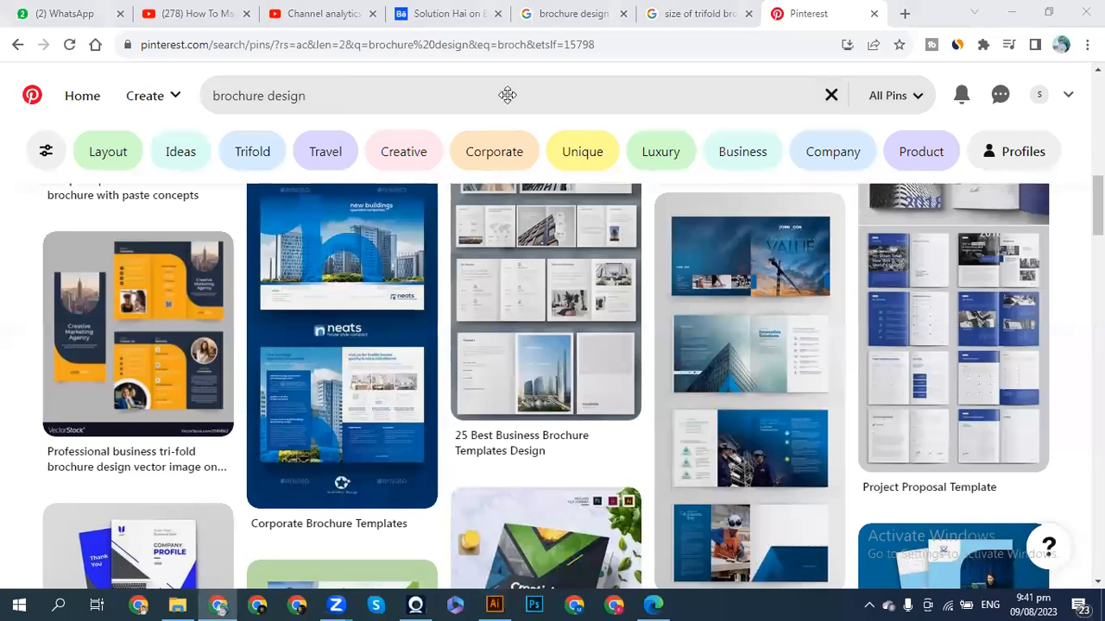
{"action": "left_click", "coordinate": [693, 16]}
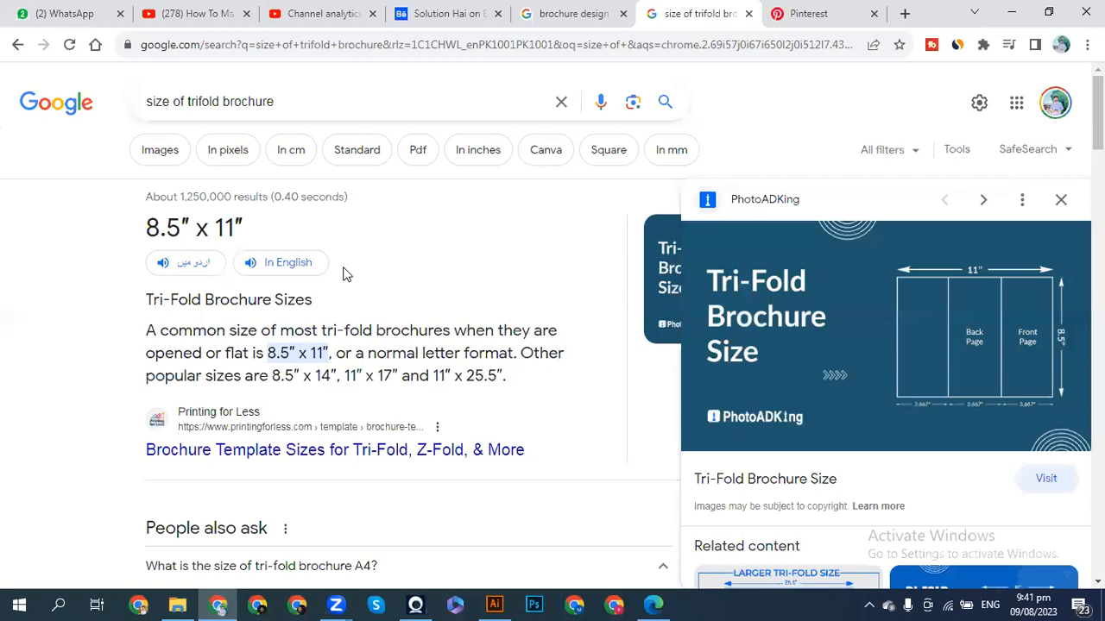
- Search 'types brochure' in a new tab, then return to the tri-fold brochure size tab
{"action": "left_click", "coordinate": [905, 13]}
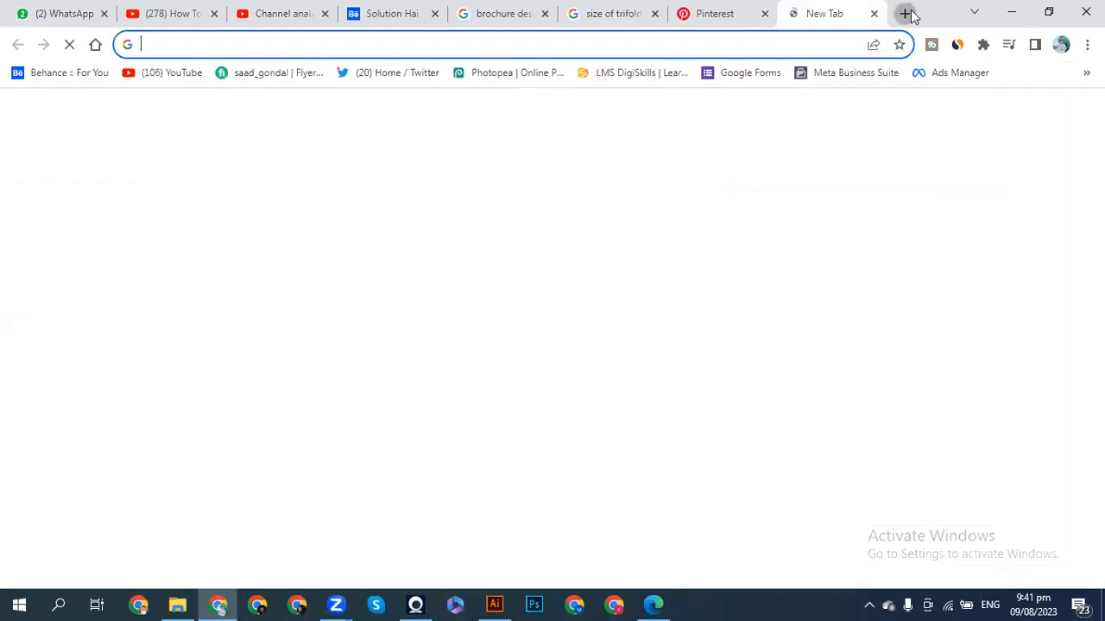
{"action": "type", "text": "types"}
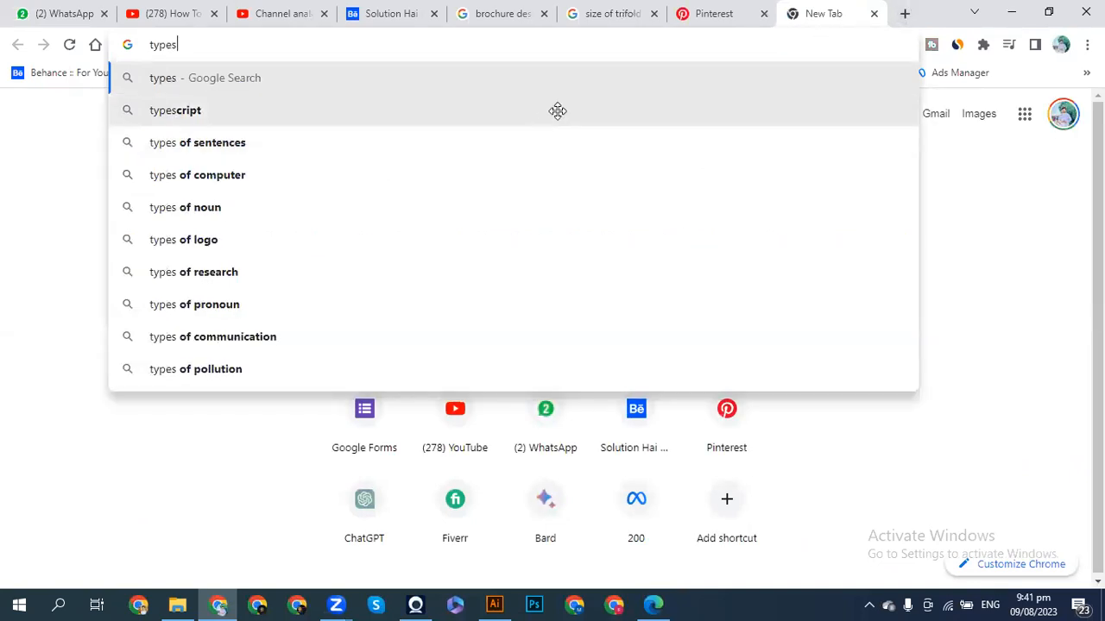
{"action": "type", "text": "bro"}
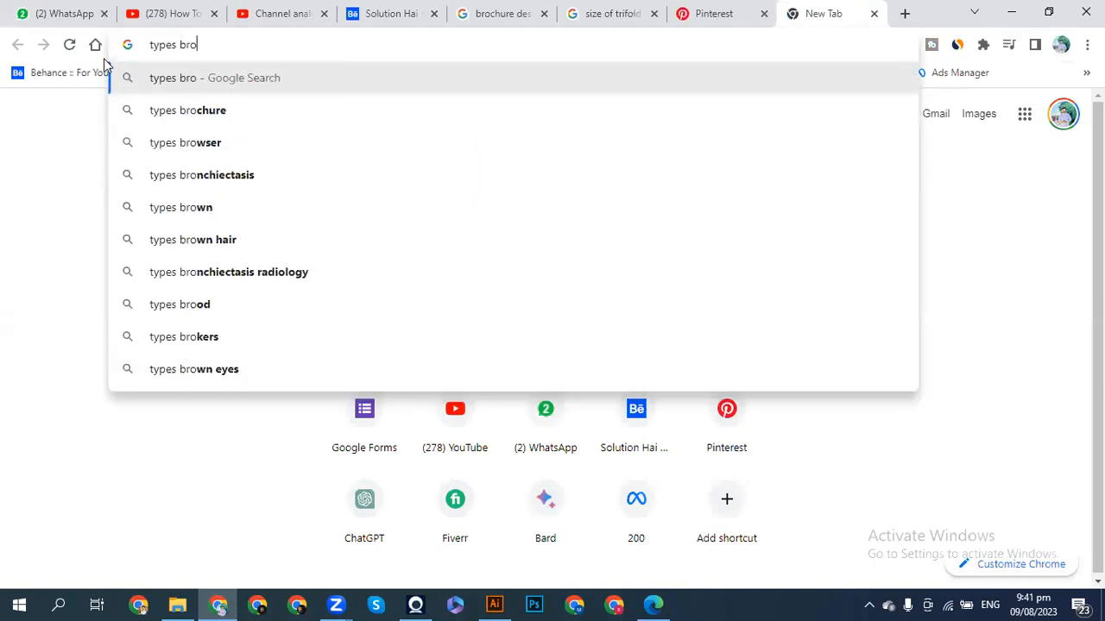
{"action": "left_click", "coordinate": [158, 110]}
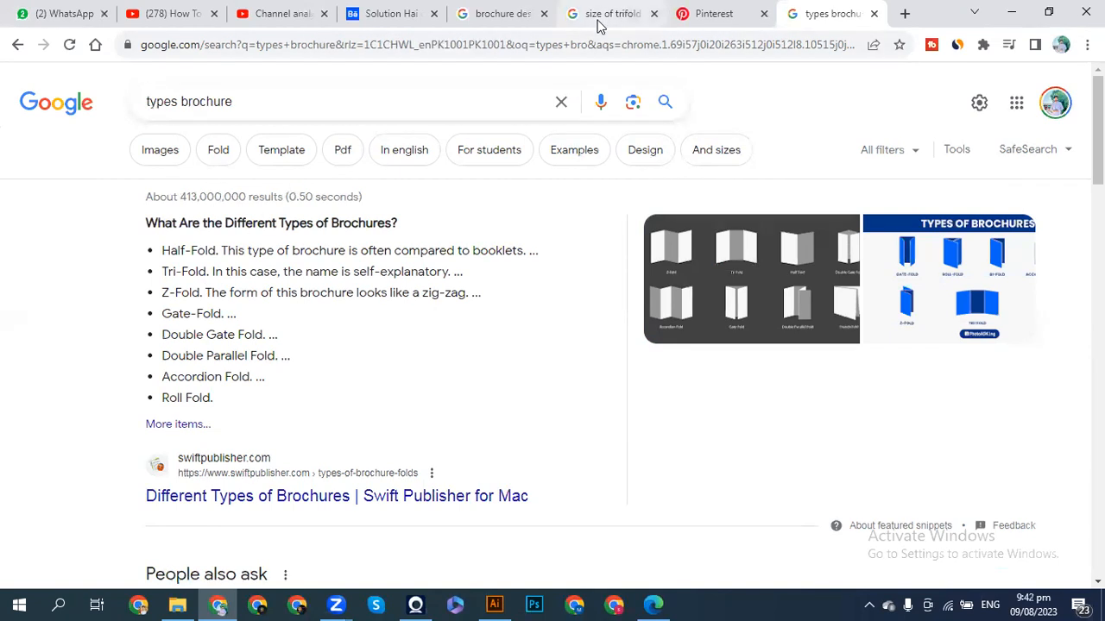
{"action": "mouse_move", "coordinate": [598, 26]}
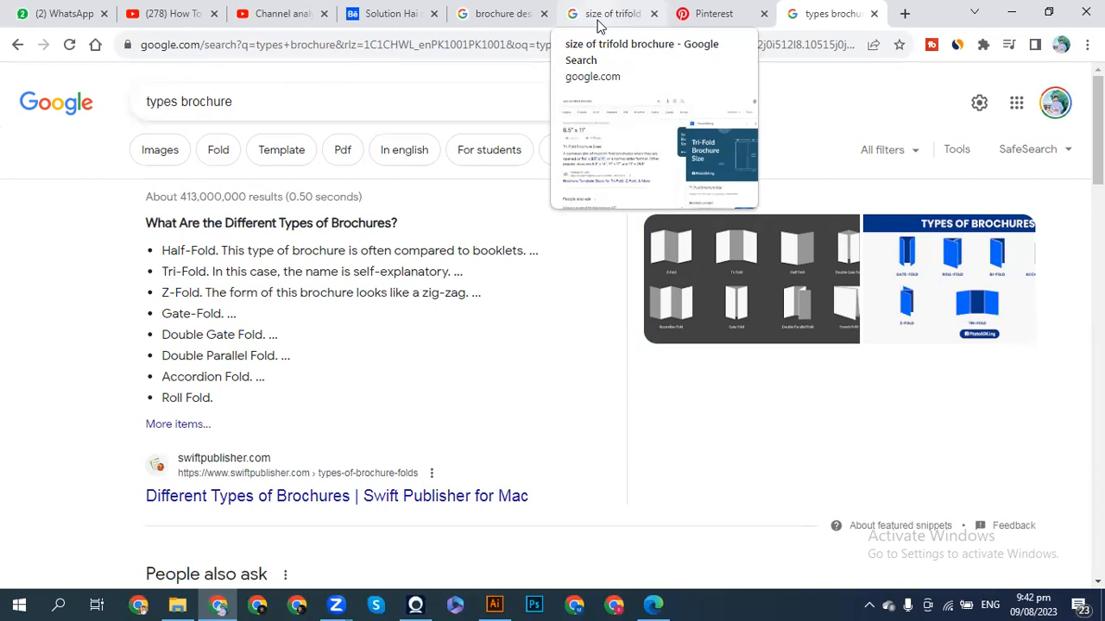
{"action": "left_click", "coordinate": [599, 25]}
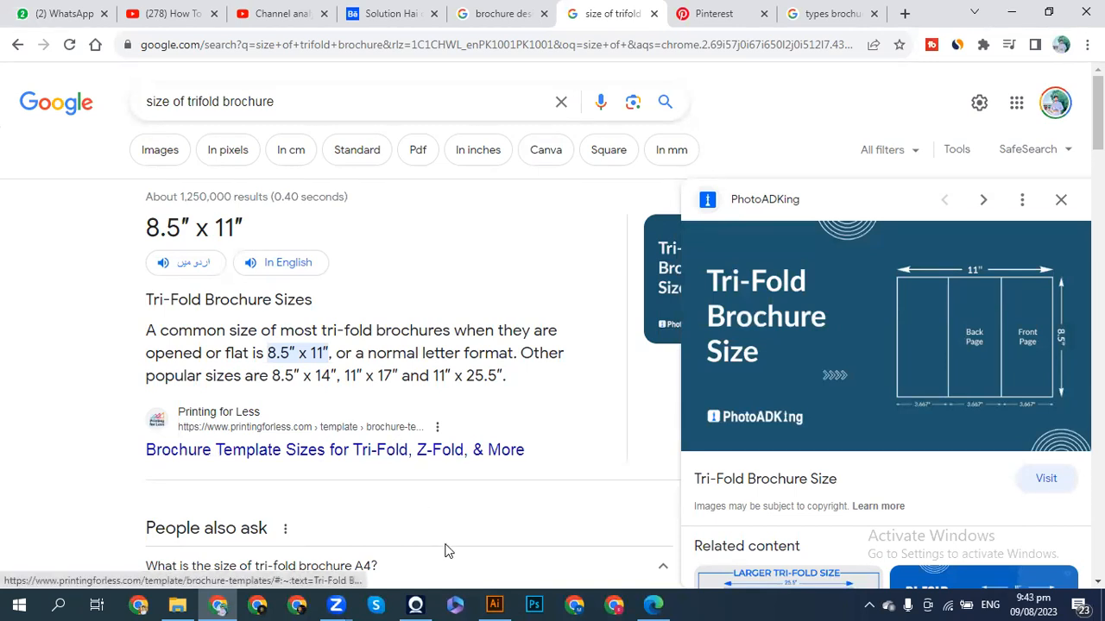
- Set the new document's units to inches and its width to 8.5
{"action": "left_click", "coordinate": [494, 604]}
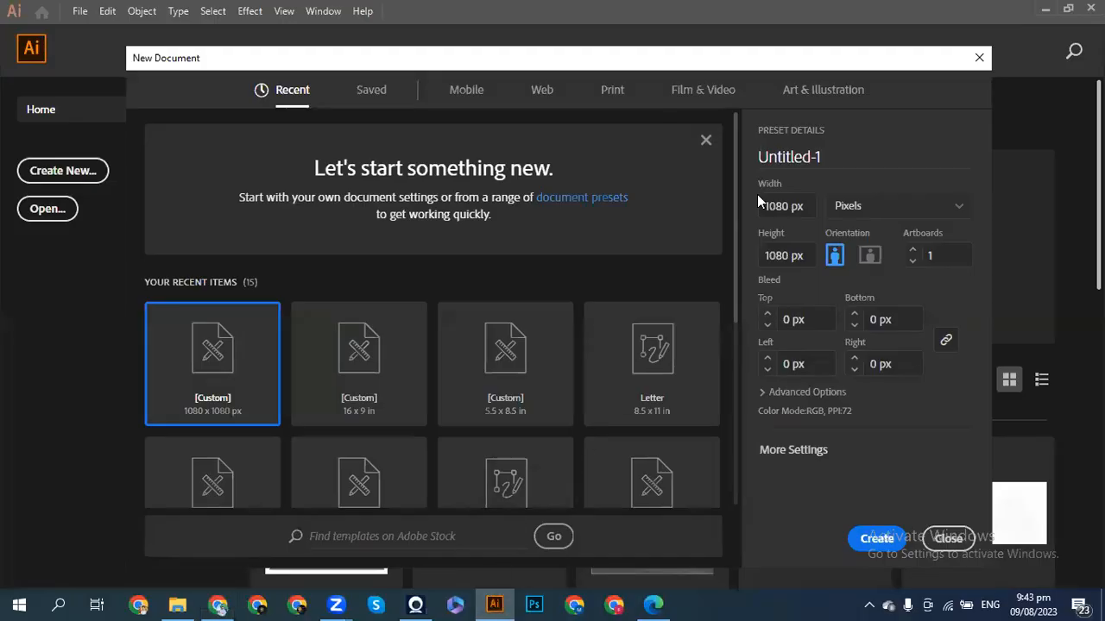
{"action": "left_click", "coordinate": [867, 209]}
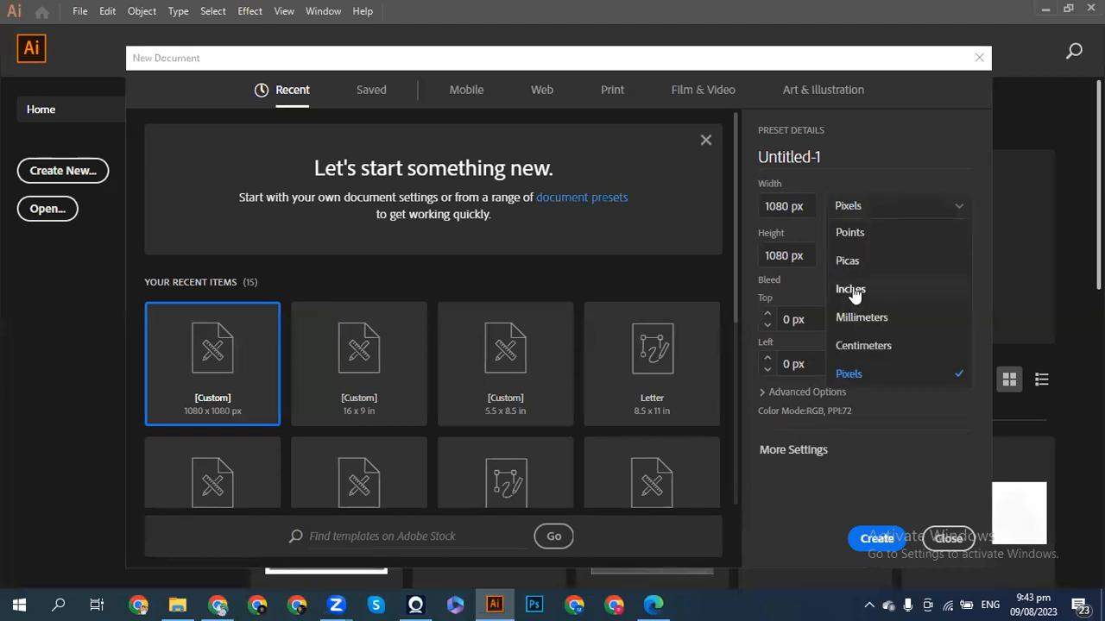
{"action": "left_click", "coordinate": [851, 289]}
{"action": "left_click", "coordinate": [775, 199]}
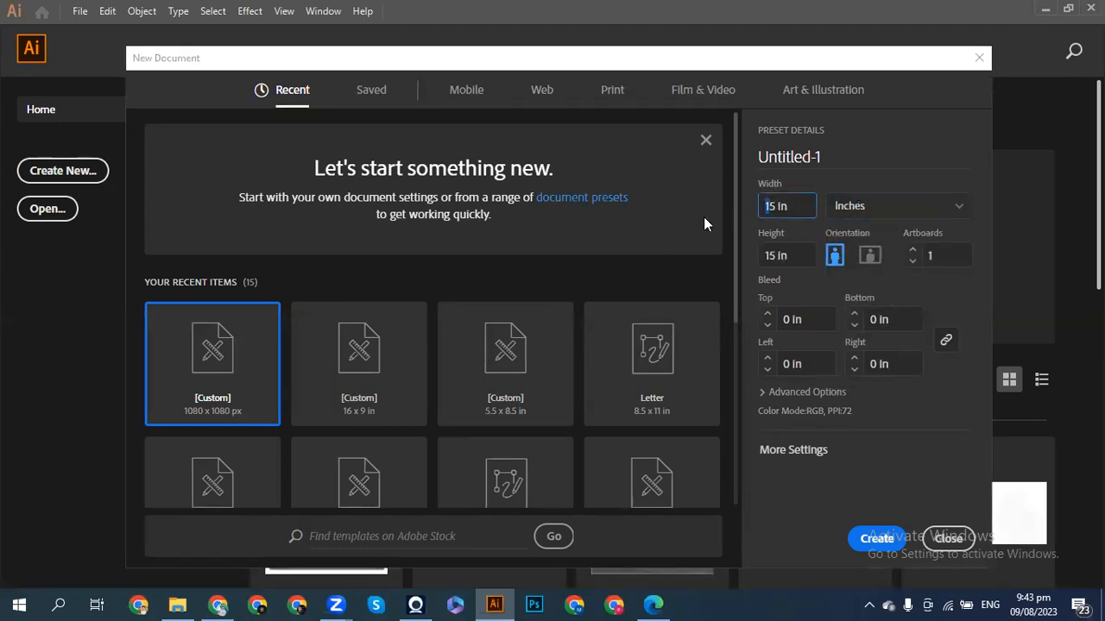
{"action": "key", "text": "BackSpace"}
{"action": "key", "text": "Delete"}
{"action": "type", "text": "8.5"}
- Set height to 11, switch to landscape (11 × 8.5 in), and create the document
{"action": "left_click", "coordinate": [768, 256]}
{"action": "type", "text": "15"}
{"action": "key", "text": "BackSpace"}
{"action": "type", "text": "1"}
{"action": "left_click", "coordinate": [869, 256]}
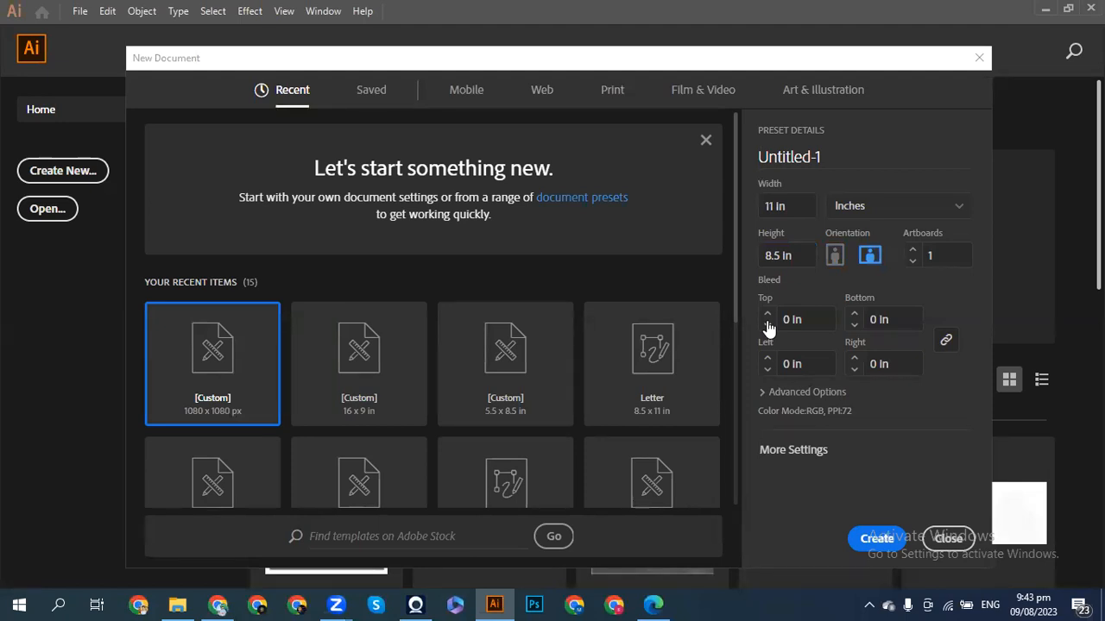
{"action": "left_click", "coordinate": [874, 539]}
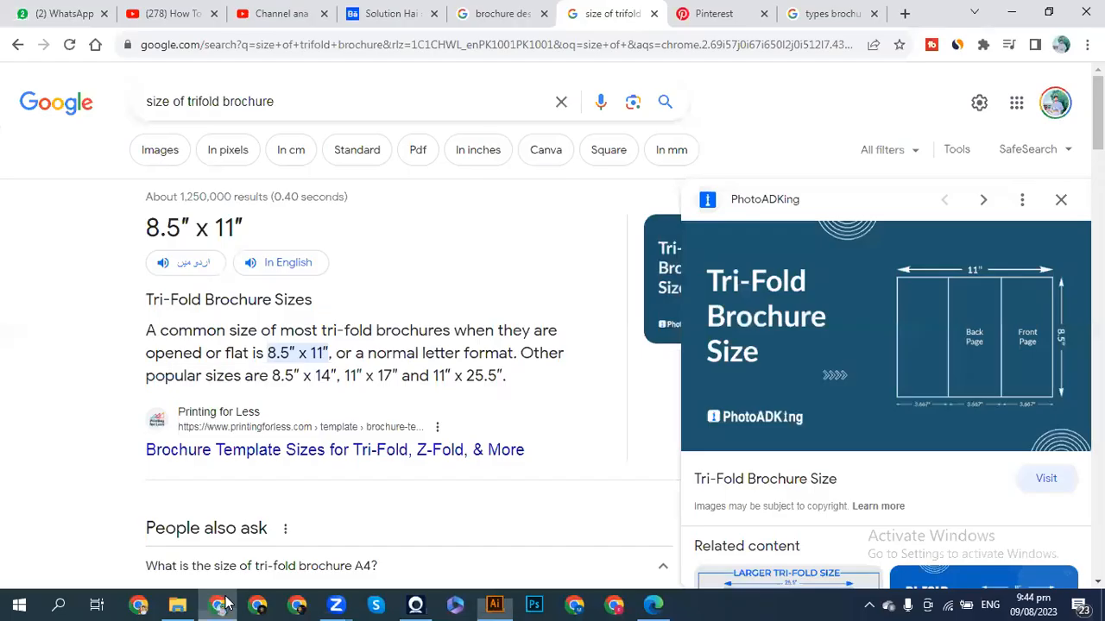
- Switch back to Chrome's tri-fold brochure size results
{"action": "left_click", "coordinate": [219, 604]}
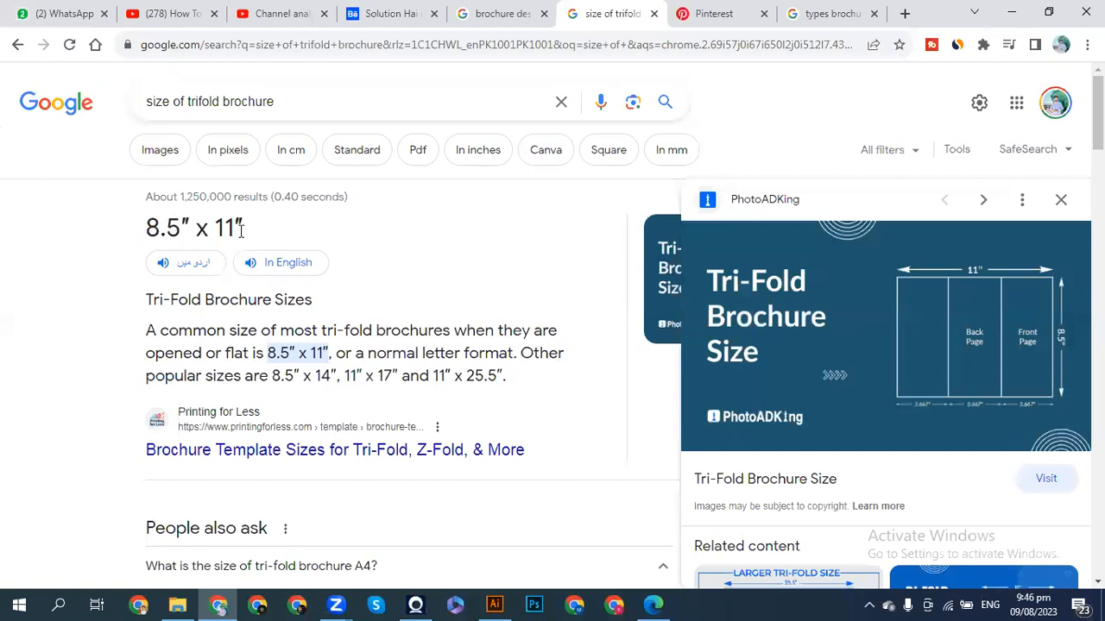
- Return to Illustrator and fit the blank landscape artboard in the window with Ctrl+0
{"action": "left_click", "coordinate": [495, 604]}
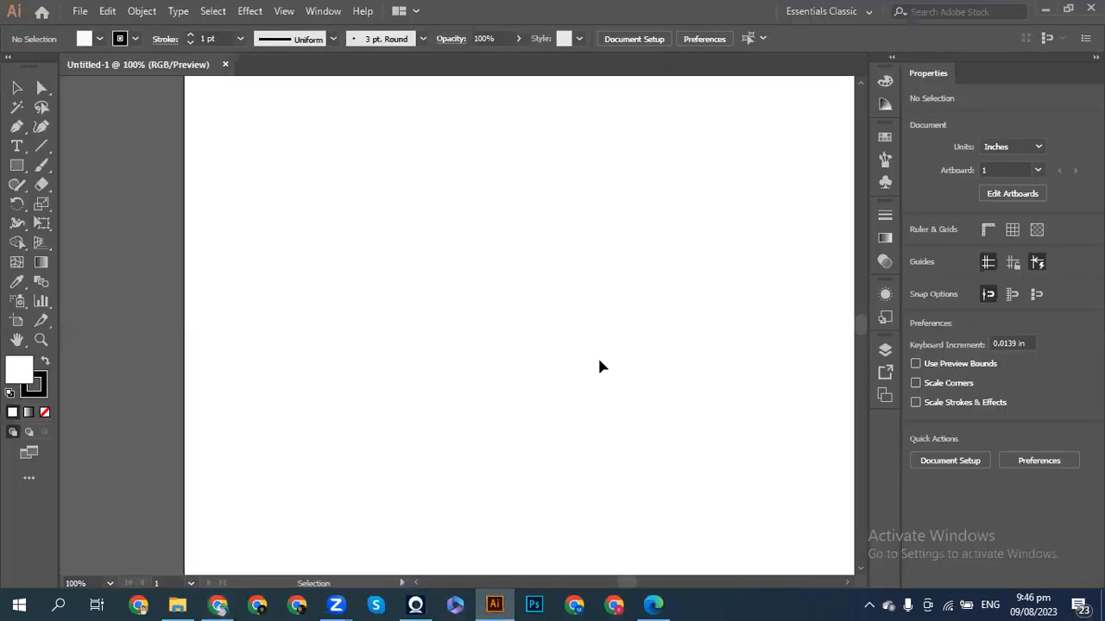
{"action": "key", "text": "ctrl+0"}
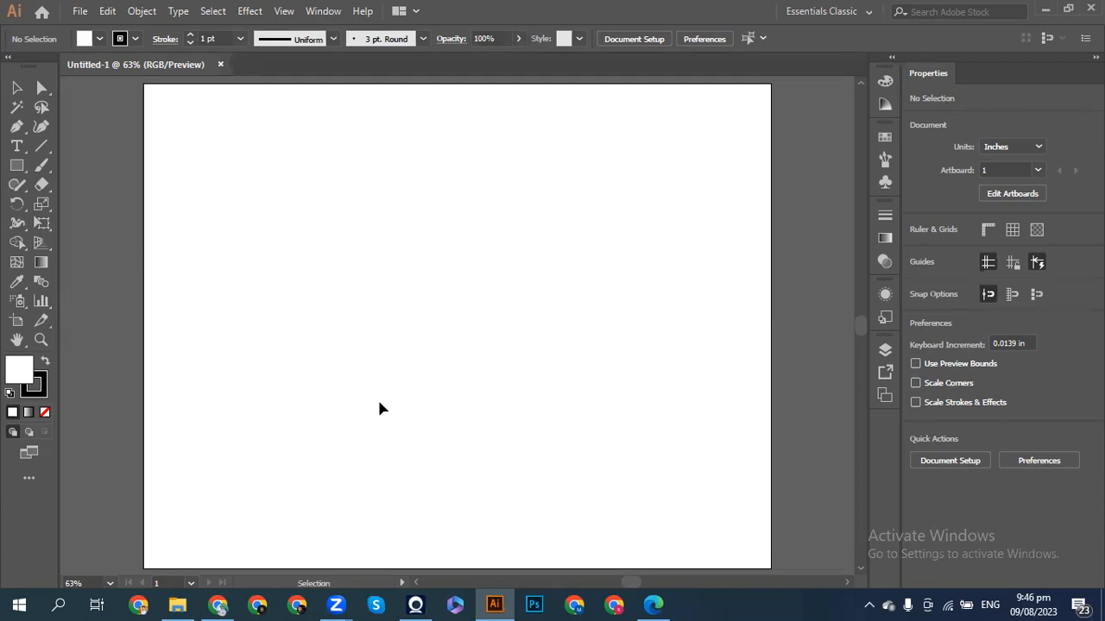
- Bring Chrome's 8.5″ x 11″ brochure size results back to the front
{"action": "left_click", "coordinate": [217, 605]}
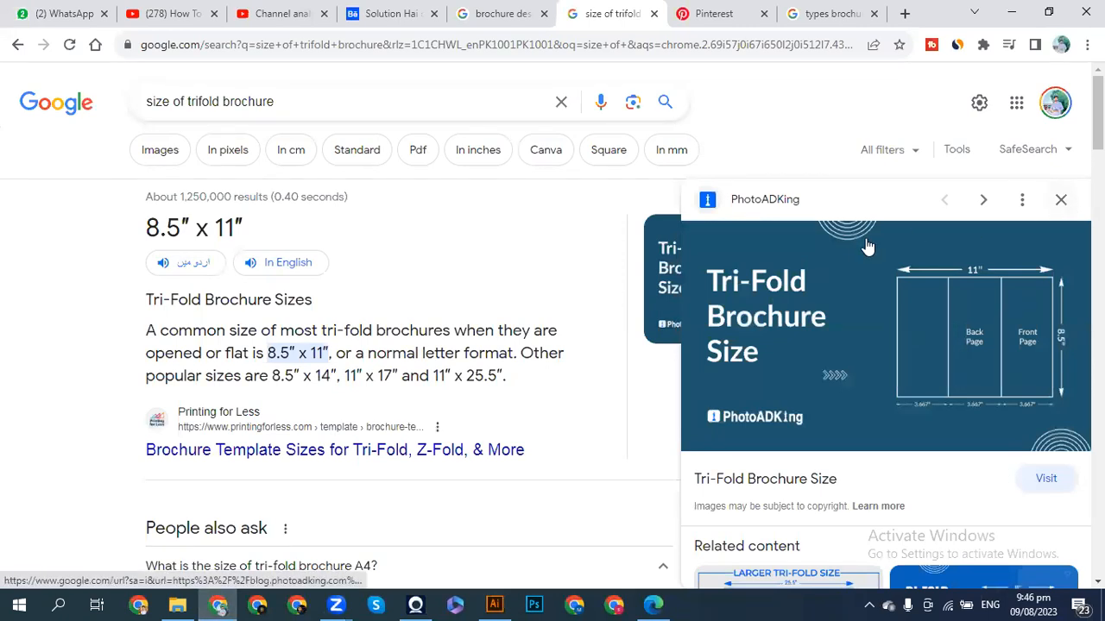
- In image results, preview the PhotoADKing three-panel 11″ × 8.5″ diagram and open its article
{"action": "key", "text": "Escape"}
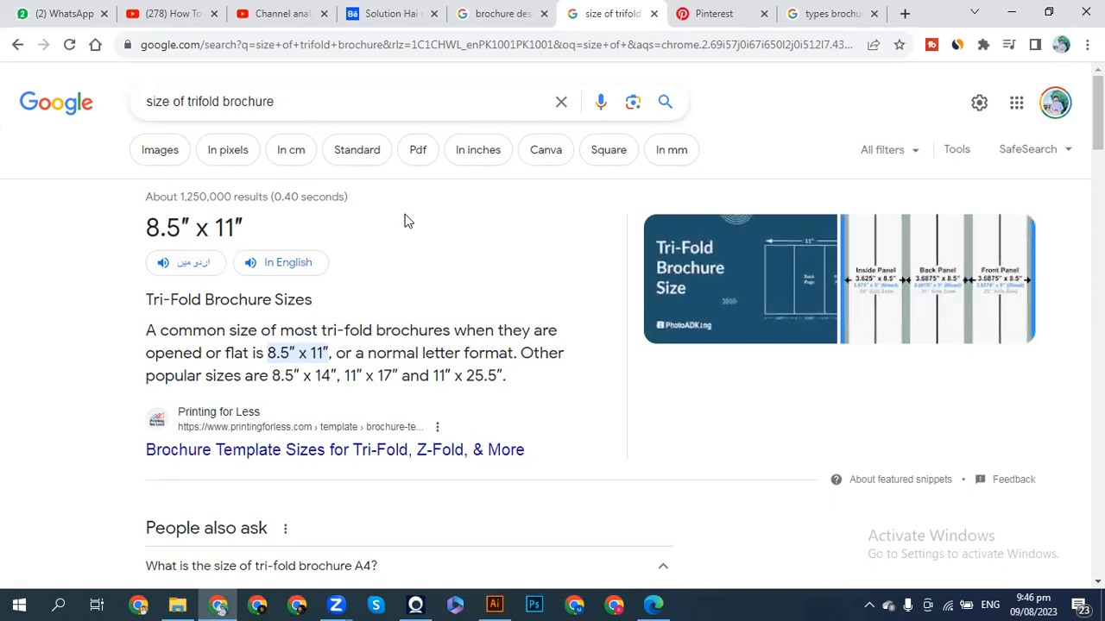
{"action": "left_click", "coordinate": [164, 164]}
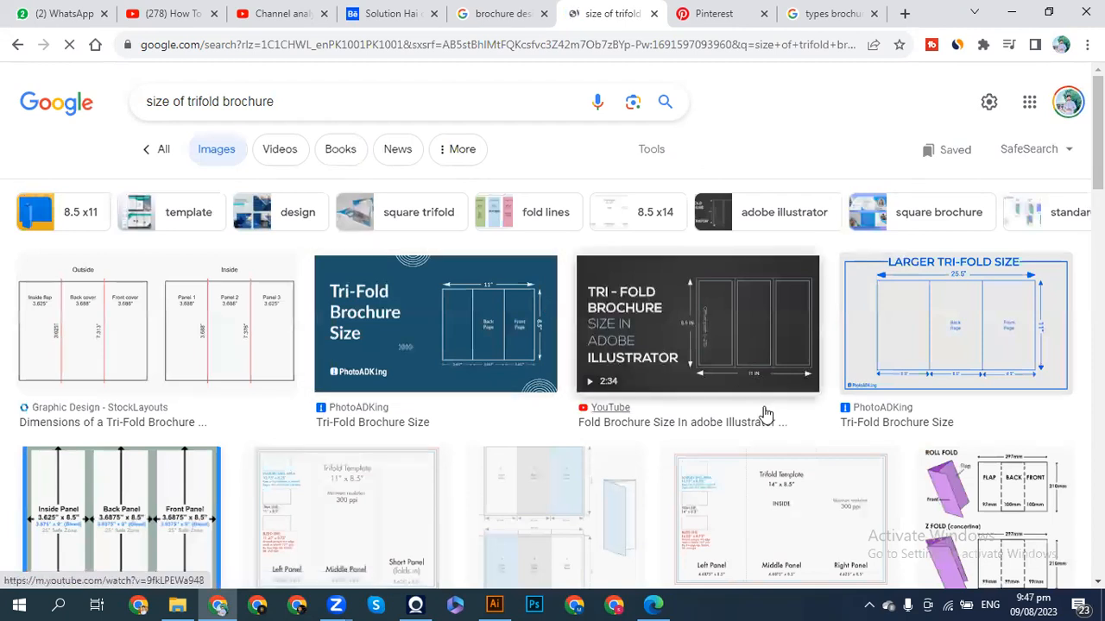
{"action": "scroll", "coordinate": [764, 415], "scroll_direction": "down", "scroll_amount": 1}
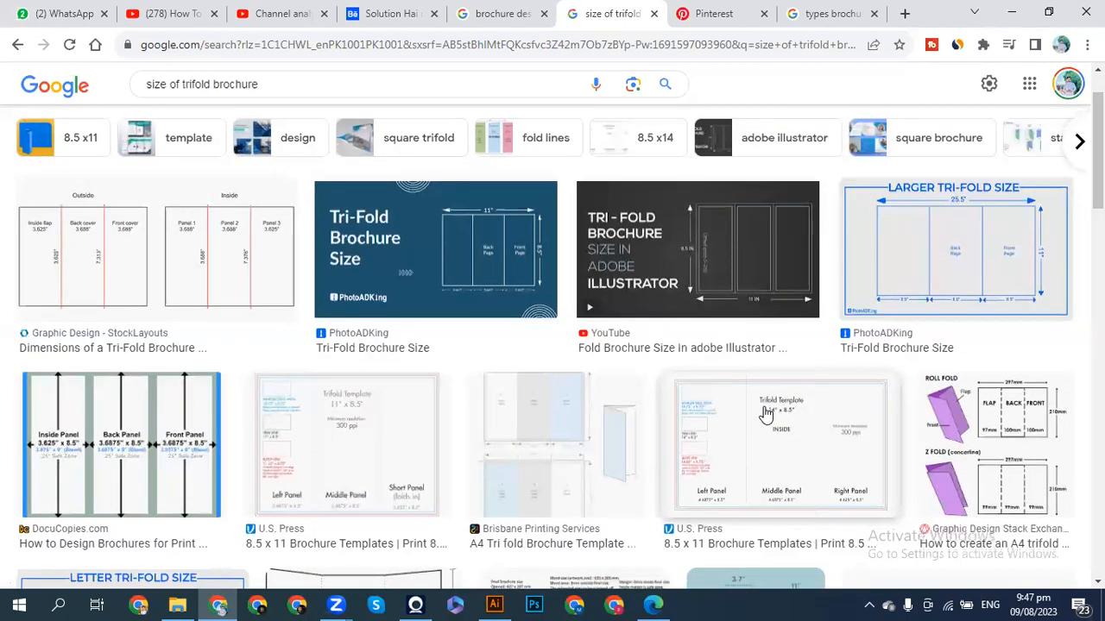
{"action": "scroll", "coordinate": [514, 452], "scroll_direction": "down", "scroll_amount": 1}
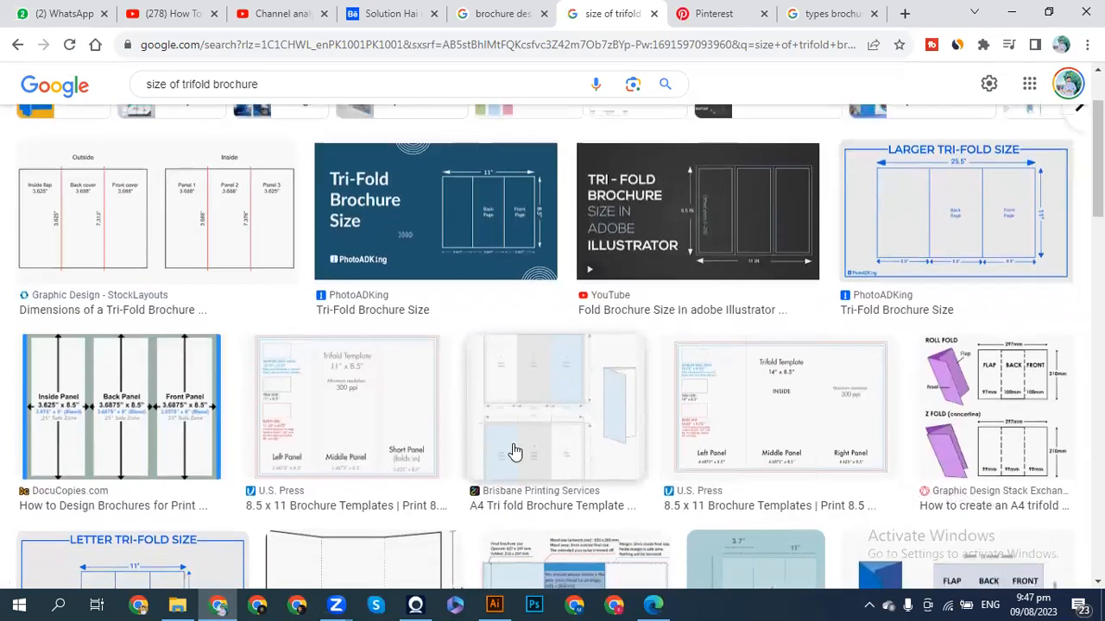
{"action": "left_click", "coordinate": [473, 227]}
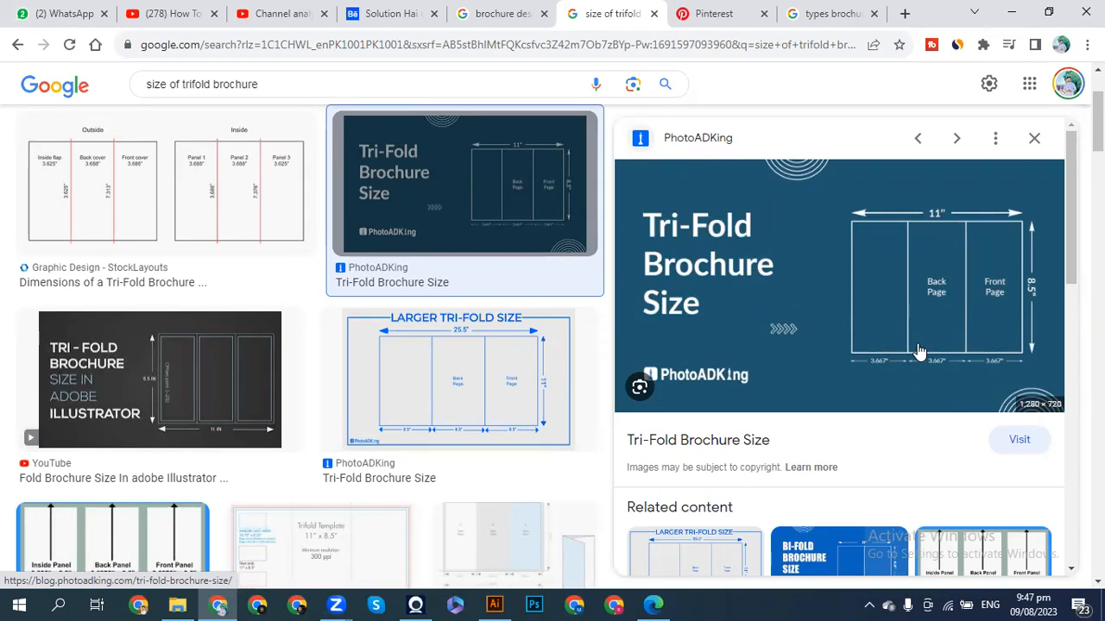
{"action": "key", "text": "ctrl+equal"}
{"action": "key", "text": "ctrl+minus"}
{"action": "key", "text": "ctrl+minus"}
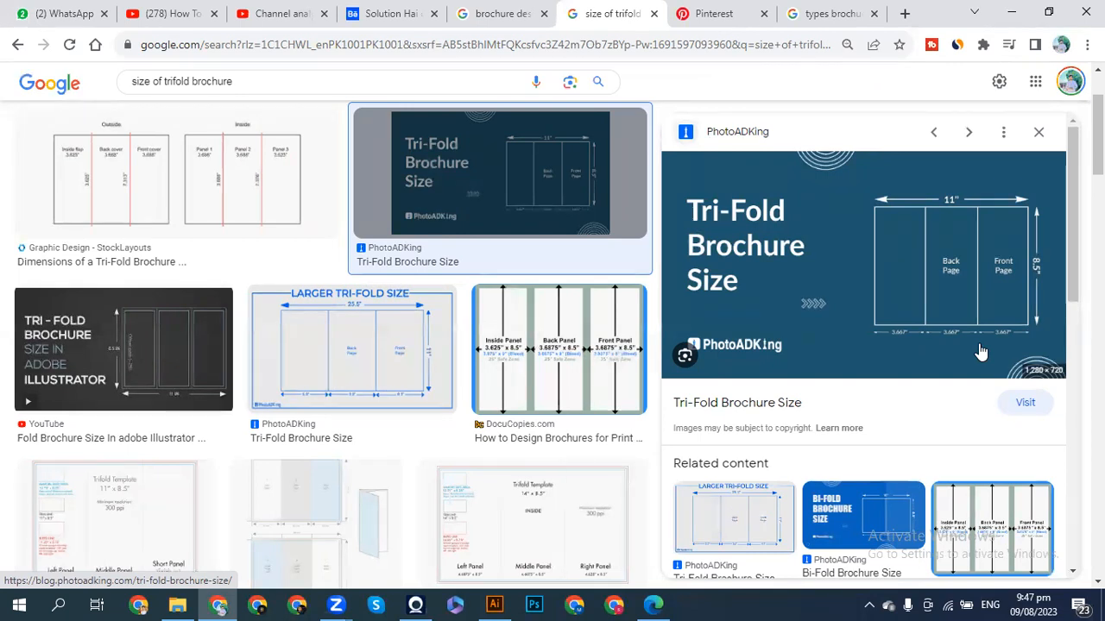
{"action": "left_click", "coordinate": [981, 351]}
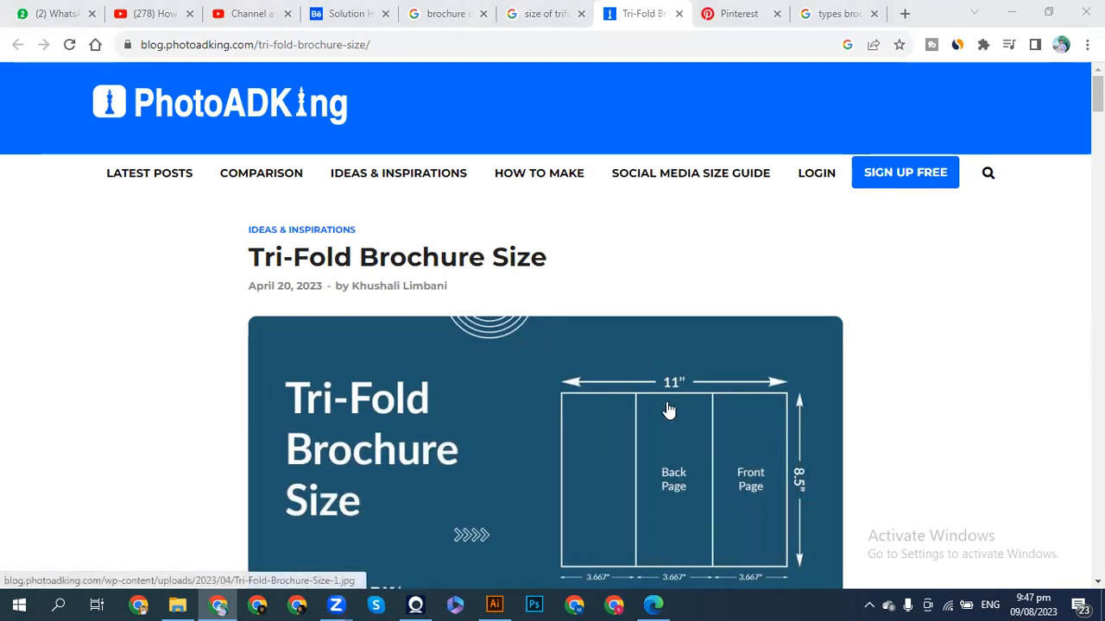
- Scroll to the article's tri-fold size diagram, then switch back to the blank Illustrator document
{"action": "scroll", "coordinate": [669, 410], "scroll_direction": "down", "scroll_amount": 3}
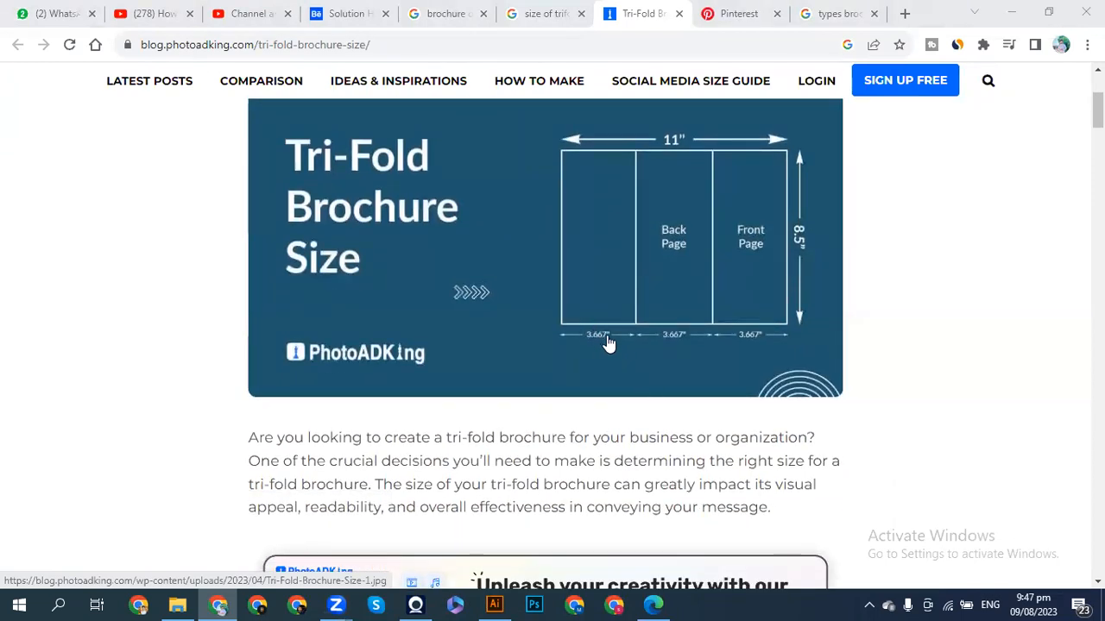
{"action": "left_click", "coordinate": [498, 603]}
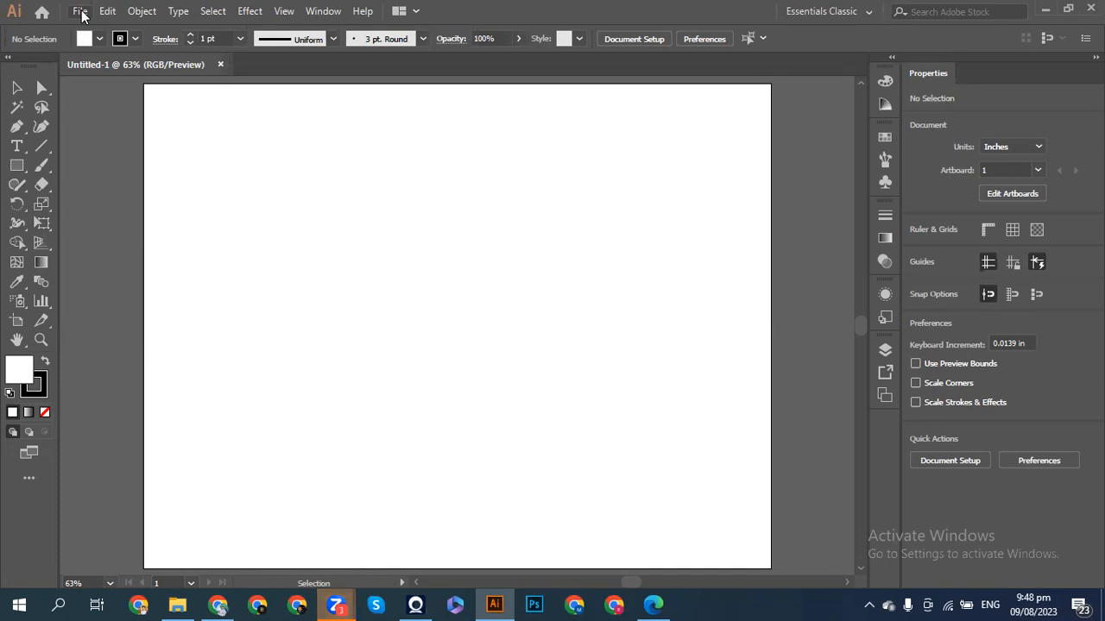
- Draw a 3.063 × 8.5 in rectangle at the artboard's left edge, then undo it
{"action": "left_click", "coordinate": [17, 165]}
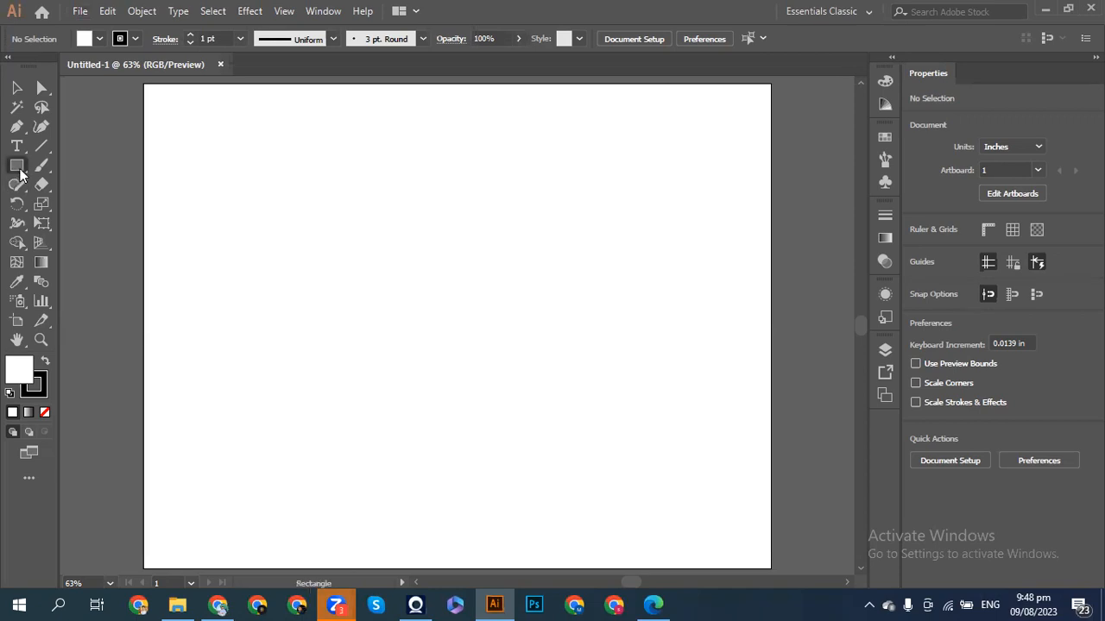
{"action": "left_click_drag", "start_coordinate": [143, 84], "coordinate": [319, 570]}
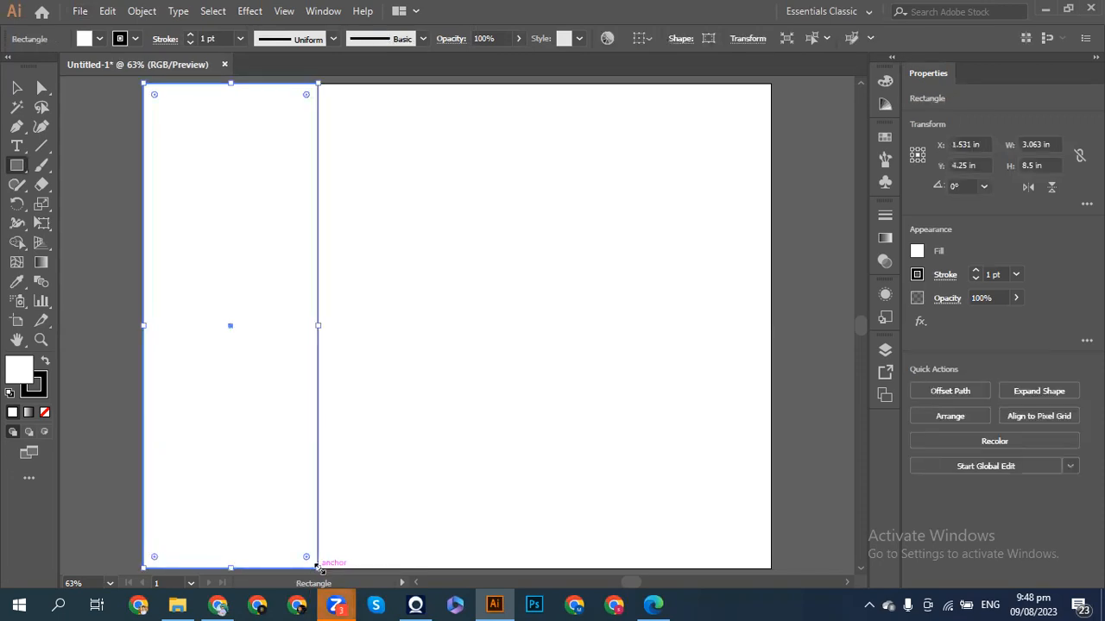
{"action": "key", "text": "ctrl+z"}
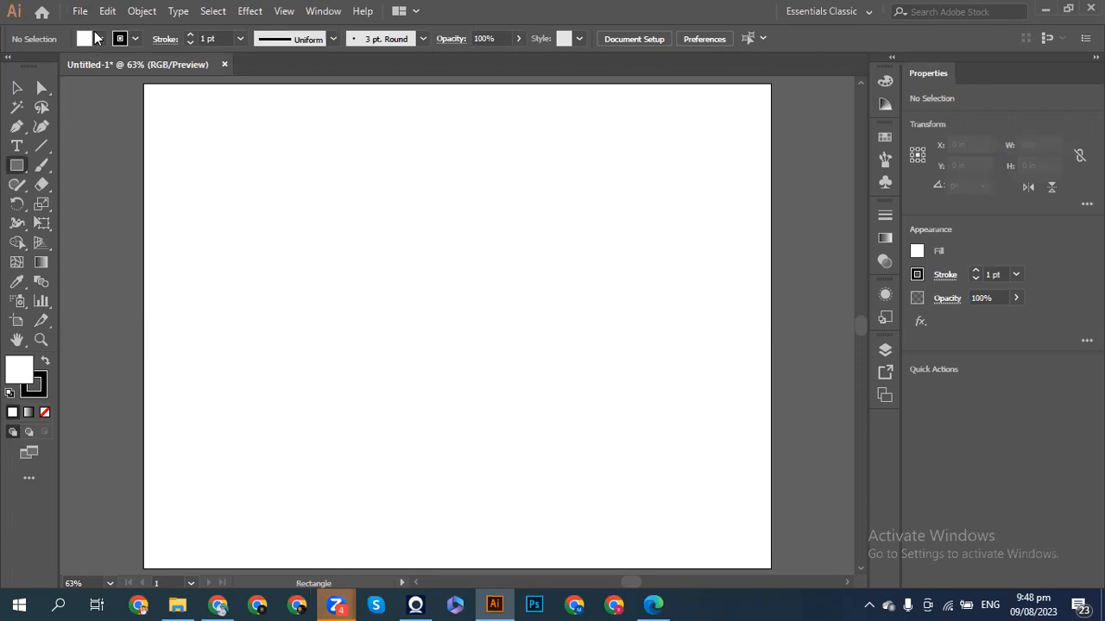
{"action": "left_click", "coordinate": [79, 11]}
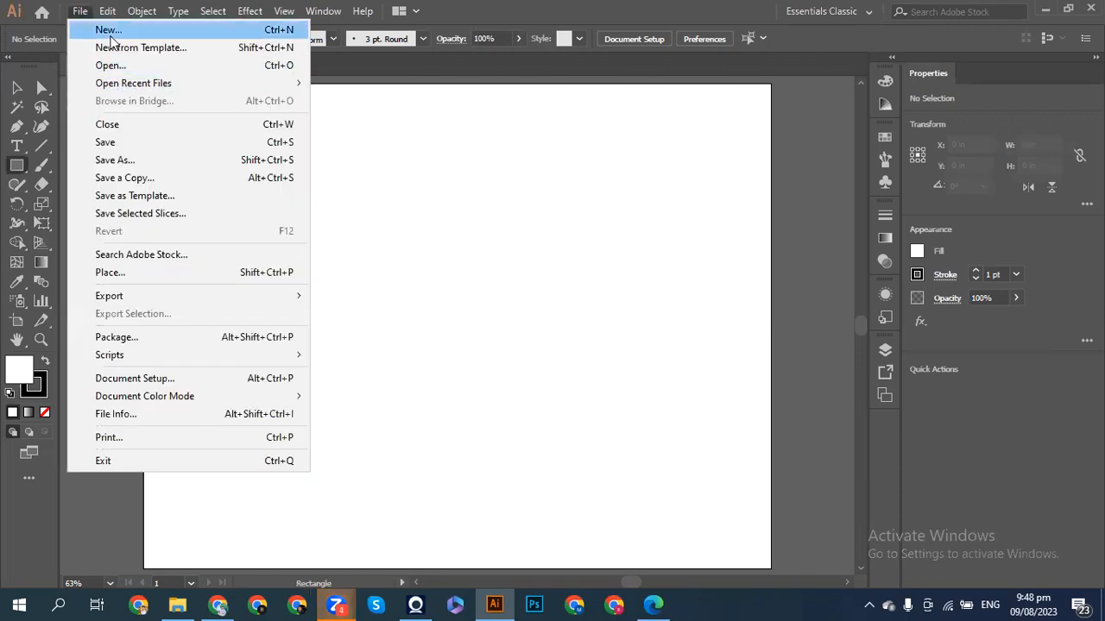
- Create a new document, Untitled-2, with a 3.667 in wide by 8.5 in tall artboard
{"action": "left_click", "coordinate": [110, 35]}
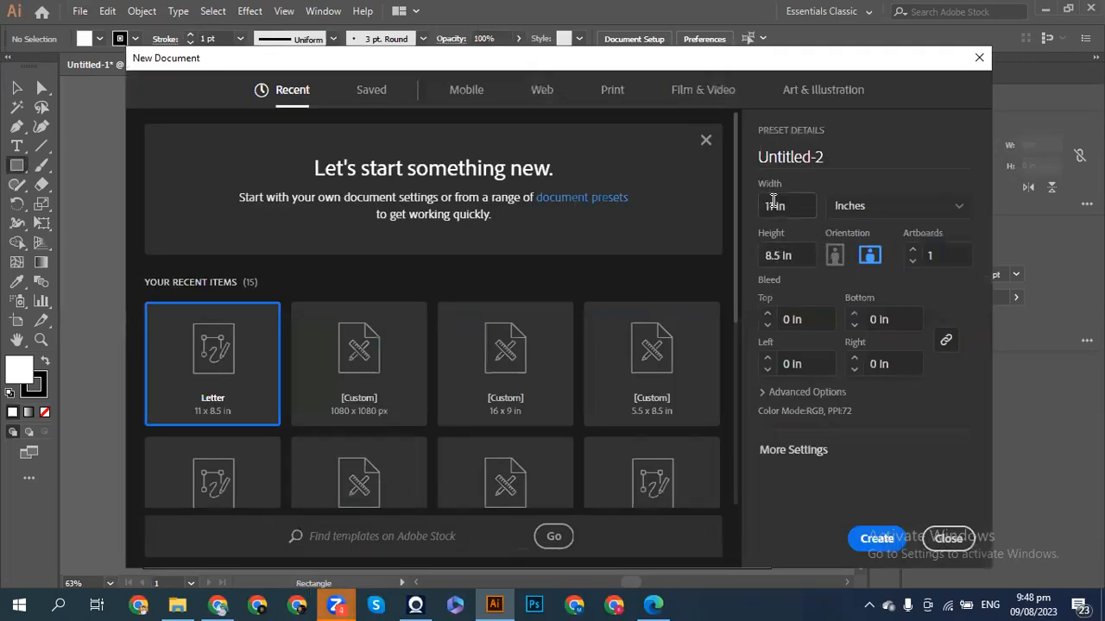
{"action": "left_click", "coordinate": [768, 208]}
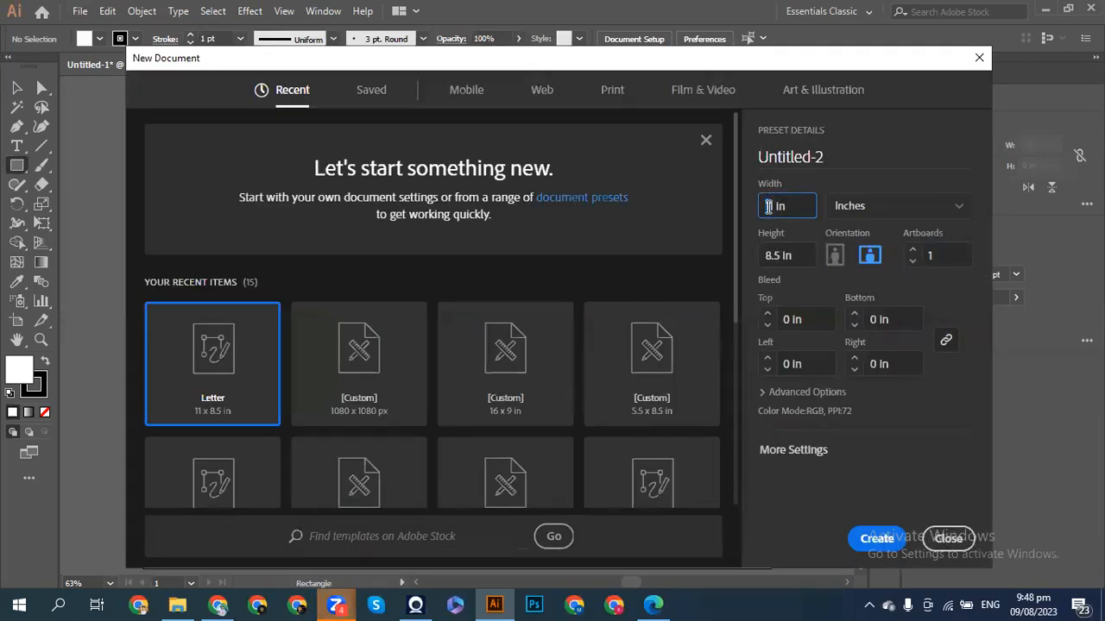
{"action": "key", "text": "BackSpace"}
{"action": "key", "text": "BackSpace"}
{"action": "type", "text": "3.667"}
{"action": "key", "text": "Return"}
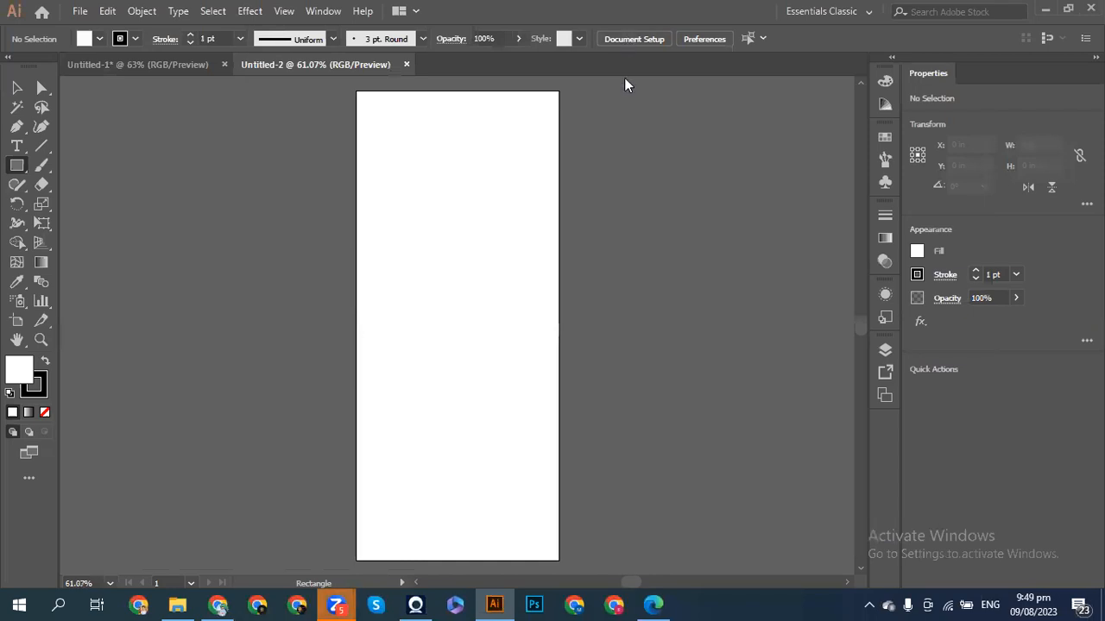
- Draw a rectangle covering Untitled-2's whole 3.667 × 8.5 in artboard and fill it navy
{"action": "left_click", "coordinate": [95, 69]}
{"action": "left_click", "coordinate": [308, 75]}
{"action": "left_click_drag", "start_coordinate": [355, 89], "coordinate": [560, 531]}
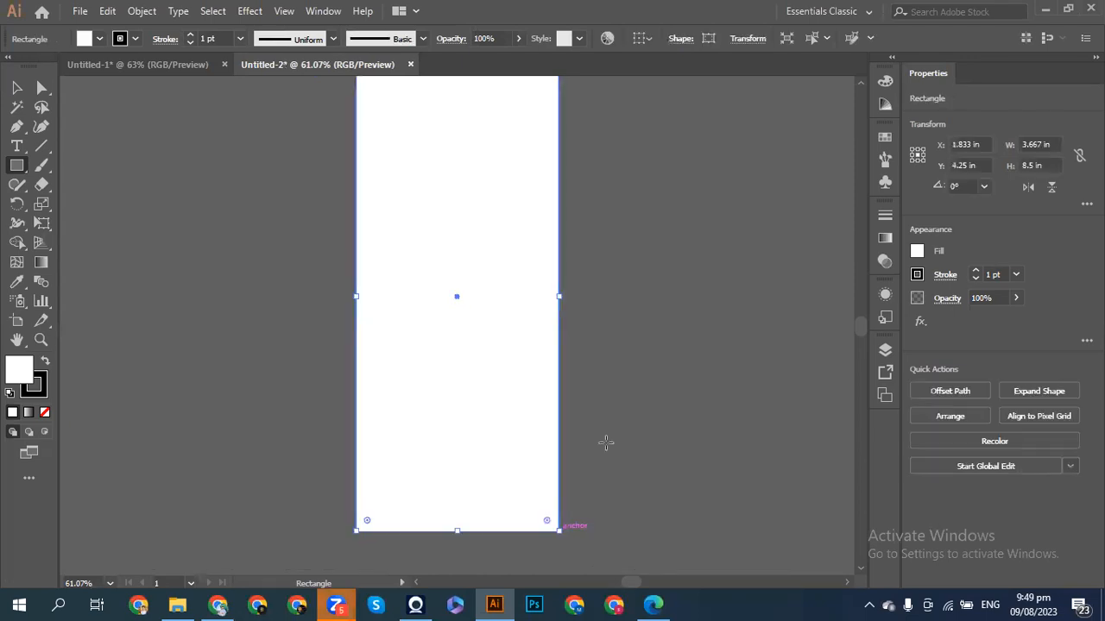
{"action": "left_click", "coordinate": [885, 263]}
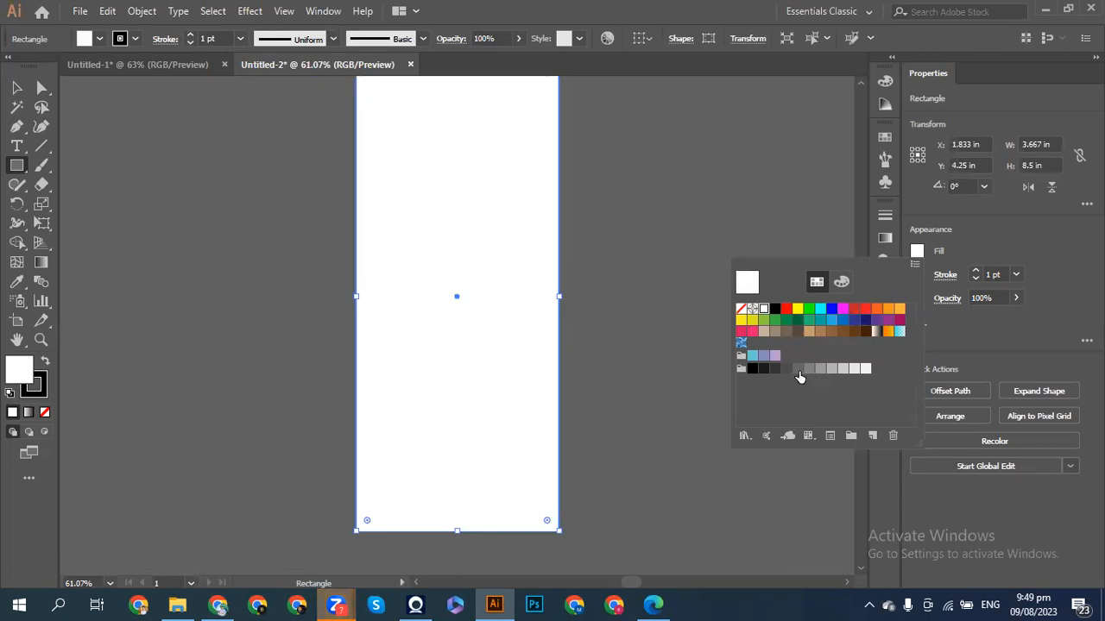
{"action": "left_click", "coordinate": [865, 320]}
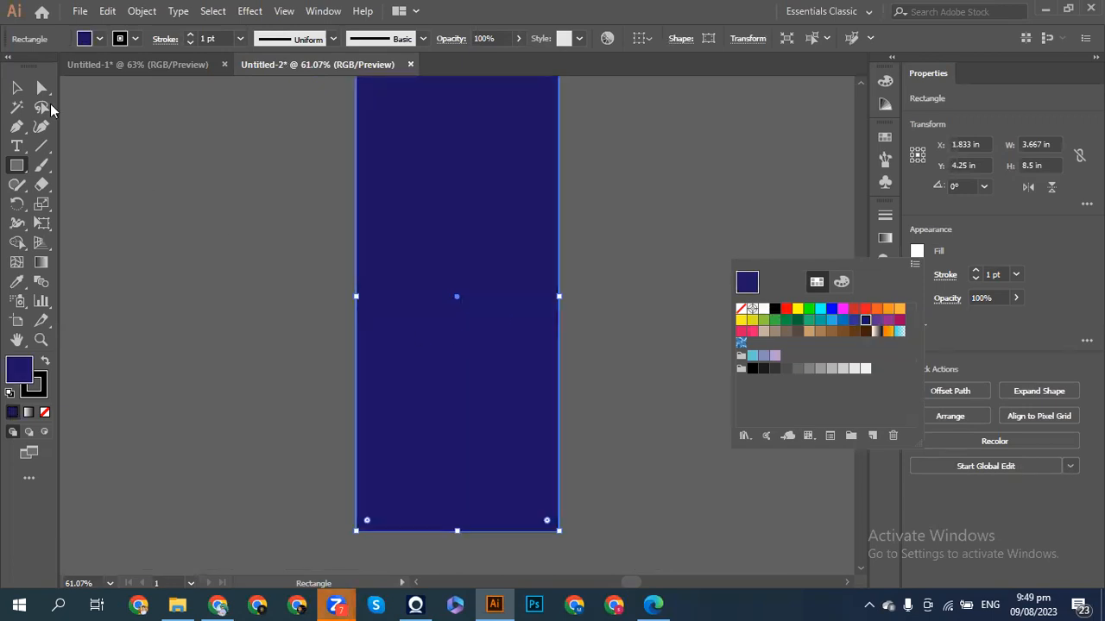
{"action": "left_click", "coordinate": [148, 177]}
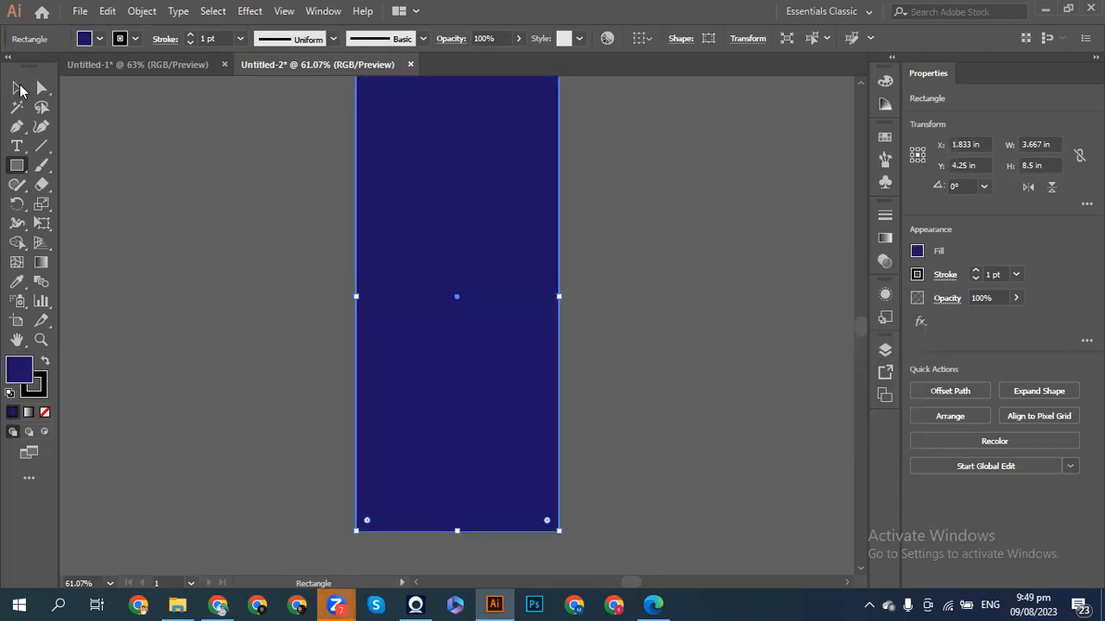
{"action": "key", "text": "v"}
{"action": "left_click", "coordinate": [179, 171]}
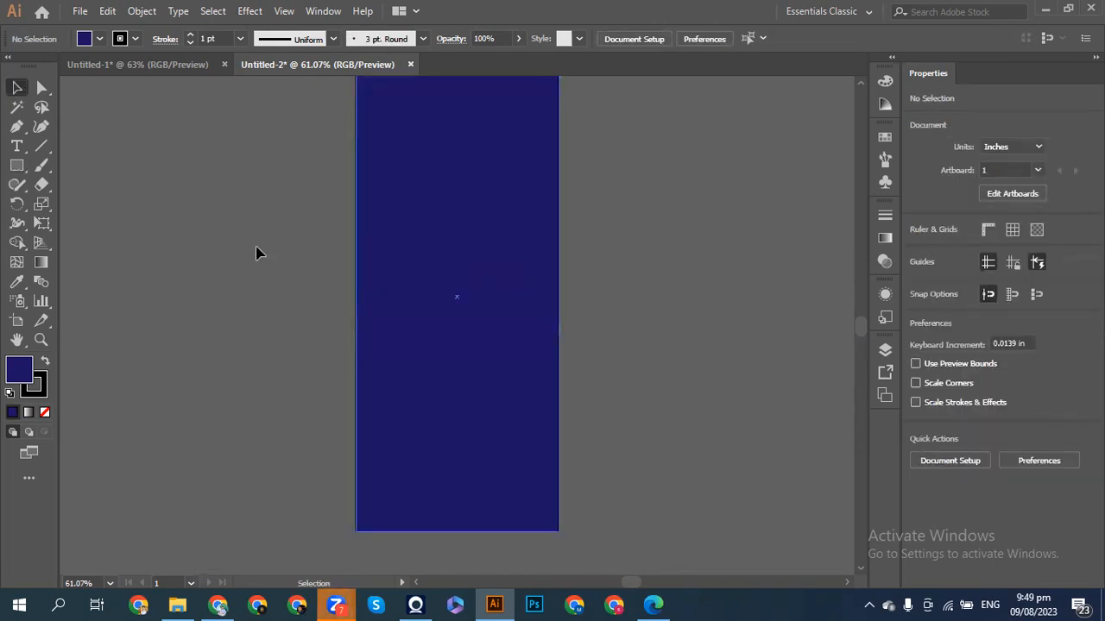
{"action": "left_click", "coordinate": [185, 65]}
- Copy the navy rectangle into Untitled-1, flush against the wide artboard's left edge
{"action": "left_click", "coordinate": [259, 66]}
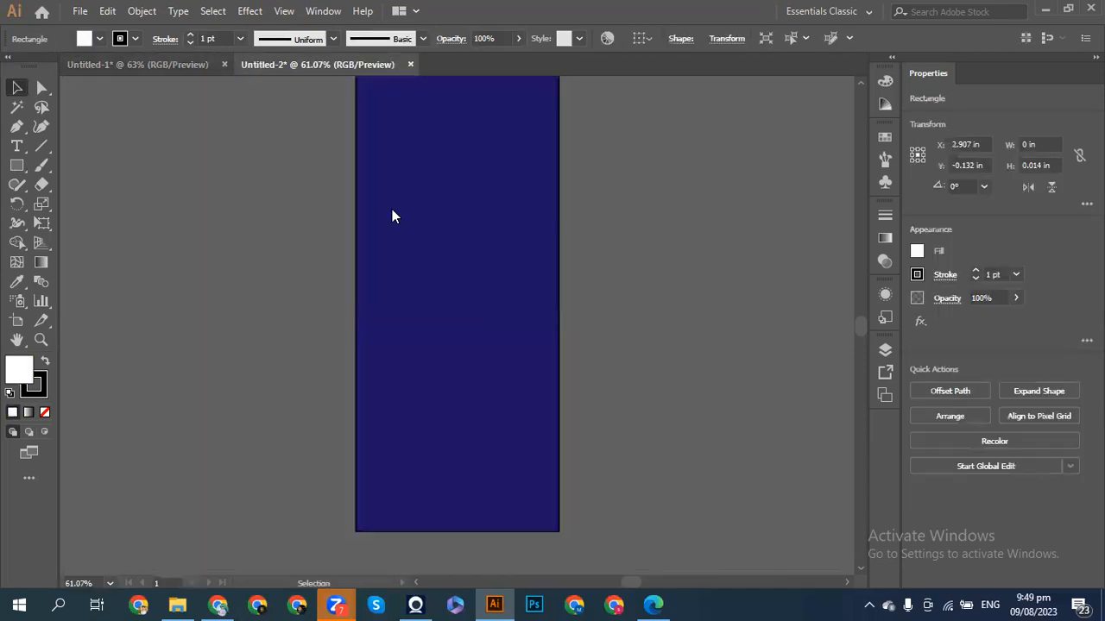
{"action": "left_click", "coordinate": [484, 319]}
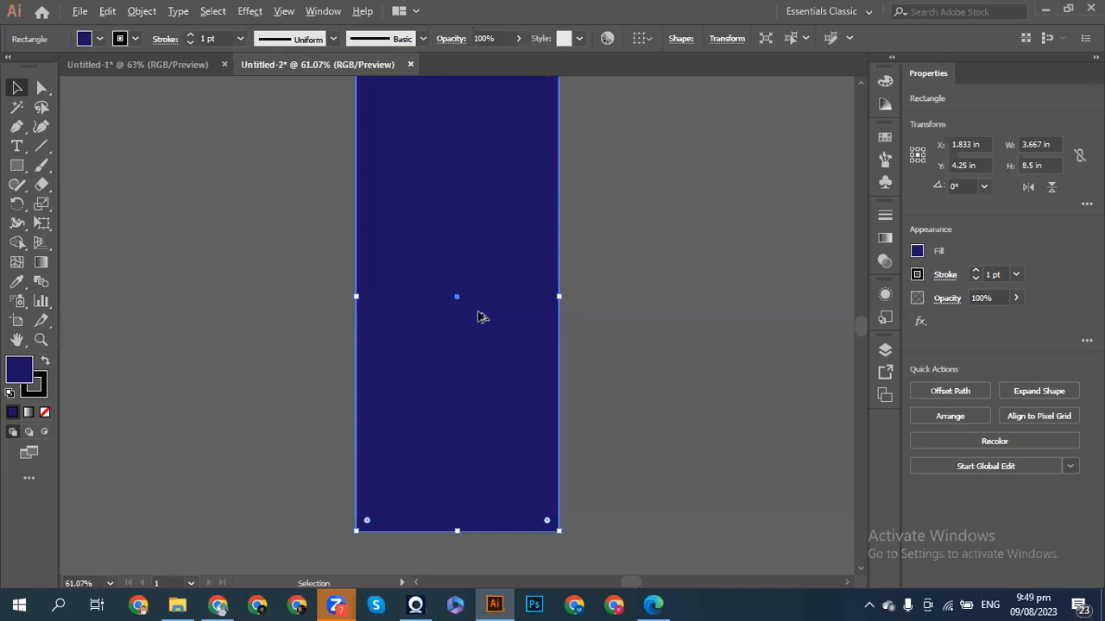
{"action": "left_click_drag", "start_coordinate": [462, 313], "coordinate": [289, 196]}
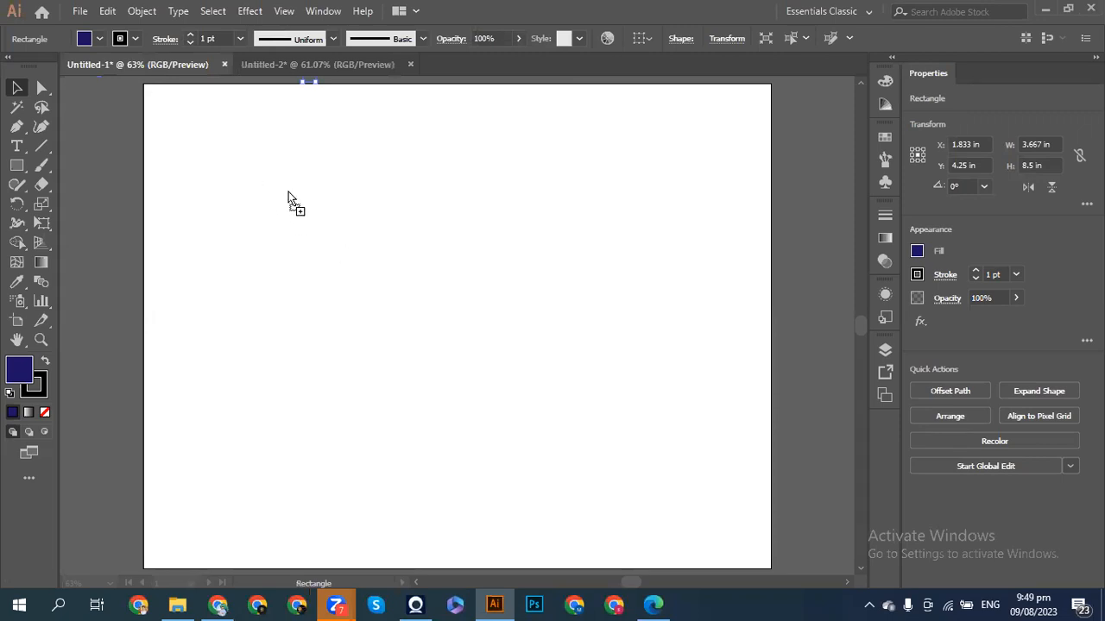
{"action": "left_click_drag", "start_coordinate": [363, 298], "coordinate": [249, 328]}
{"action": "left_click", "coordinate": [101, 386]}
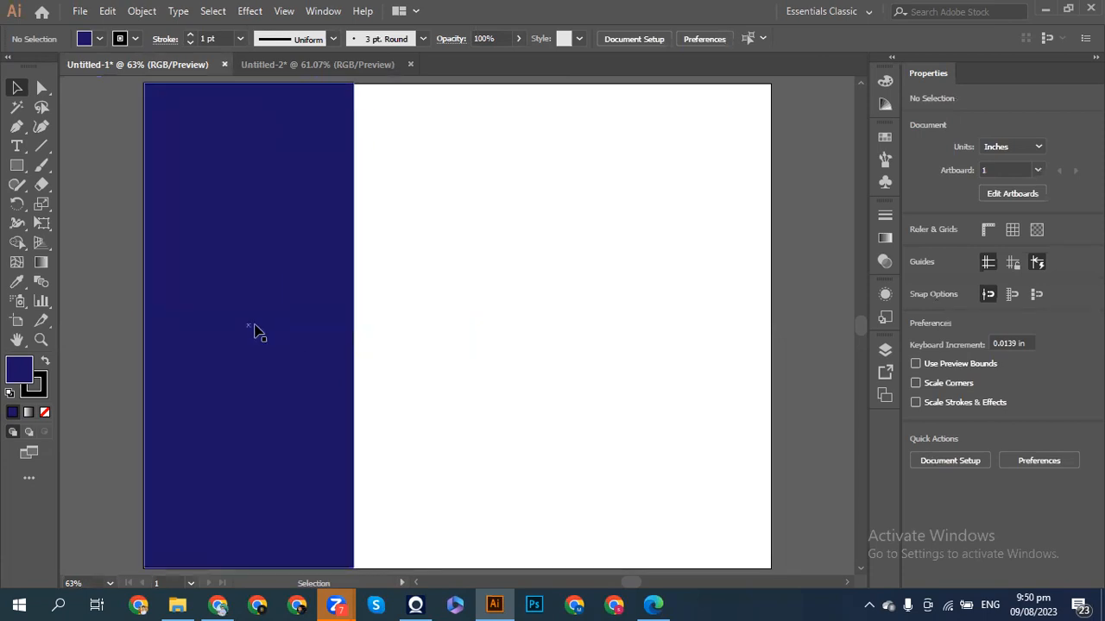
{"action": "left_click", "coordinate": [257, 333]}
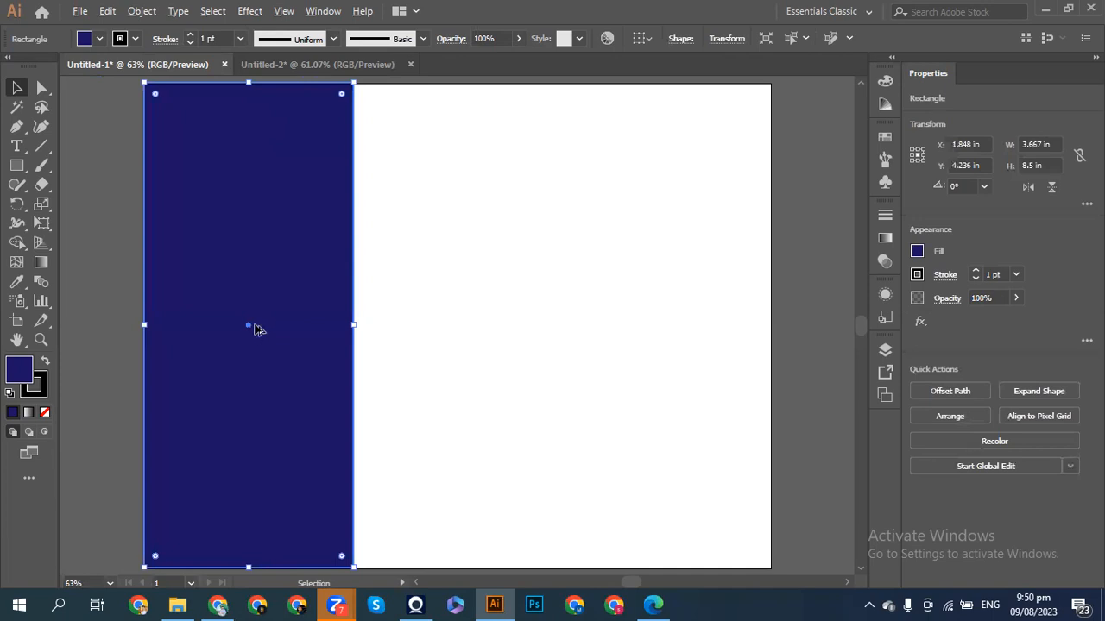
- Duplicate the panel into the middle third in medium blue, then copy it into the right third
{"action": "left_click_drag", "start_coordinate": [257, 329], "coordinate": [465, 326]}
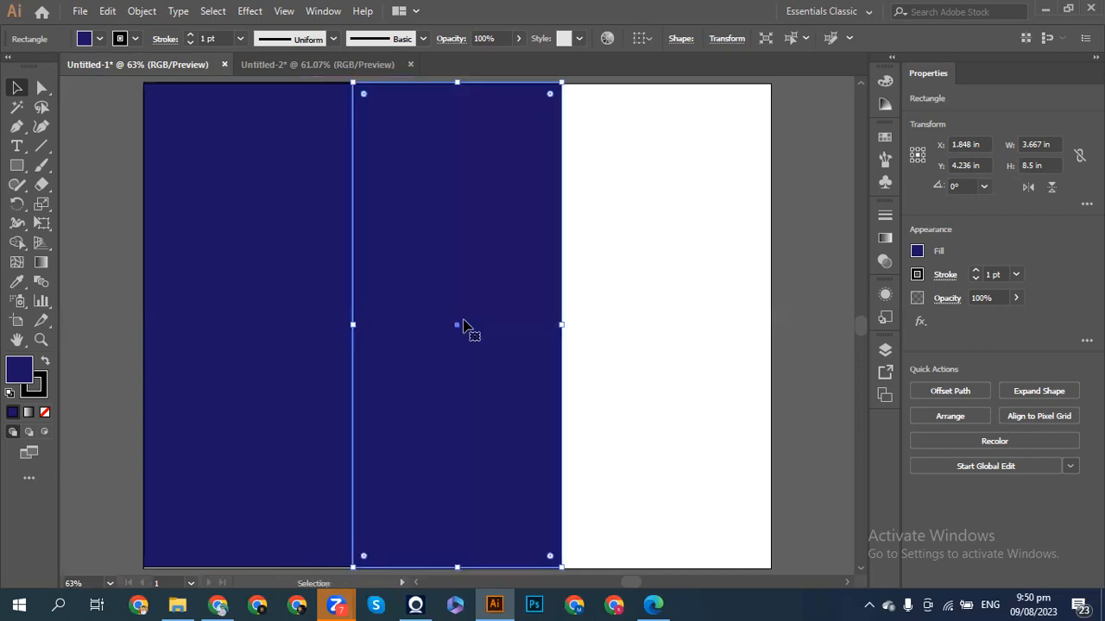
{"action": "left_click", "coordinate": [916, 251]}
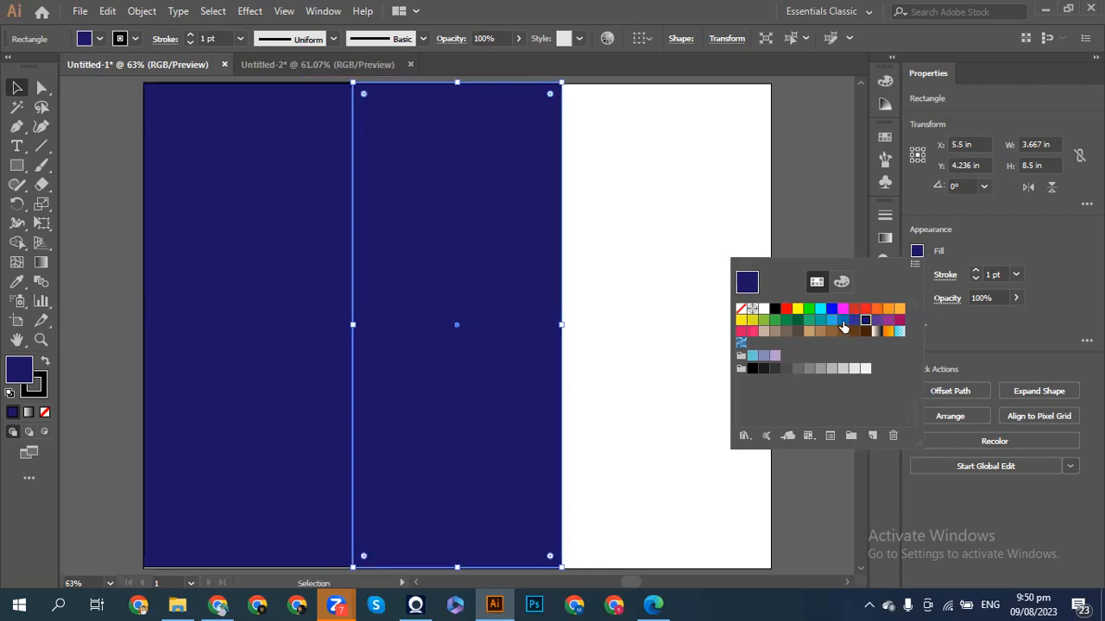
{"action": "left_click", "coordinate": [843, 323]}
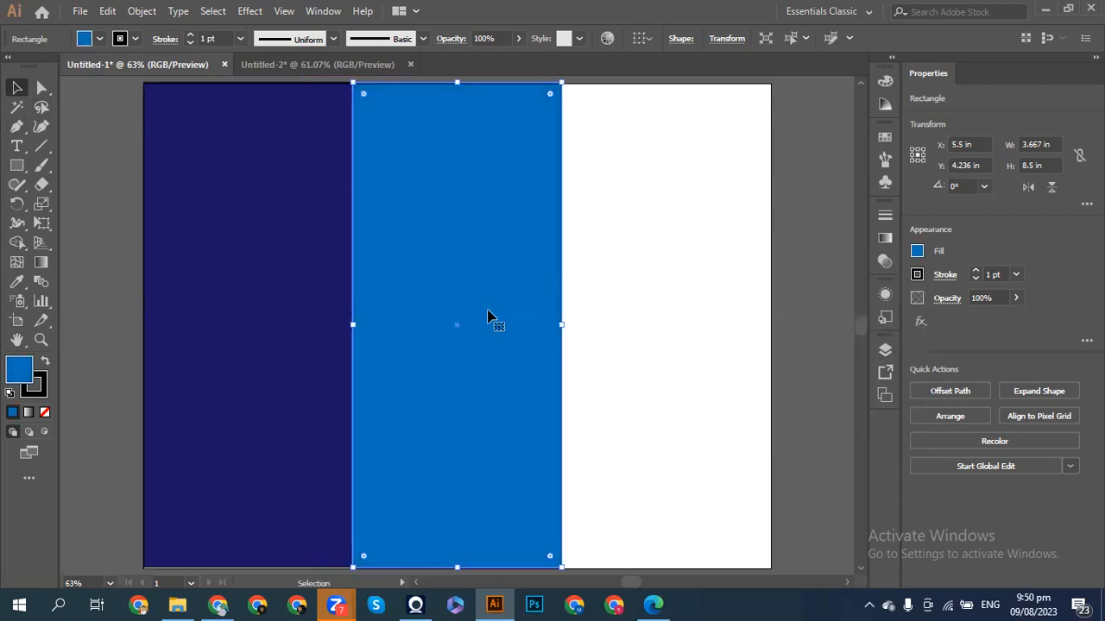
{"action": "left_click", "coordinate": [697, 276]}
{"action": "left_click", "coordinate": [479, 317]}
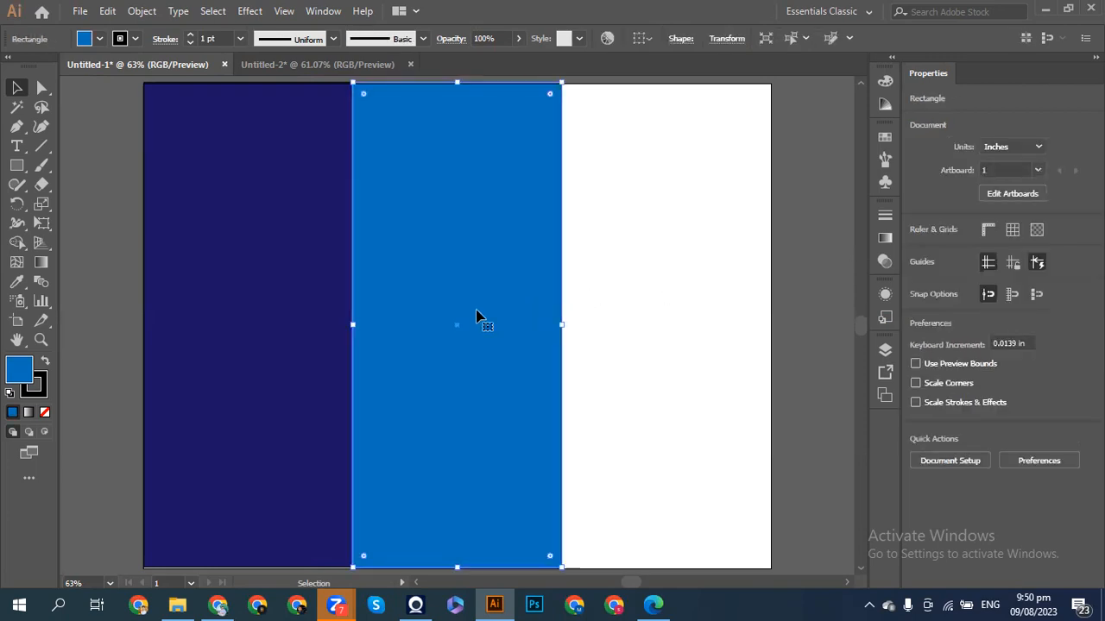
{"action": "left_click_drag", "start_coordinate": [457, 326], "coordinate": [672, 323]}
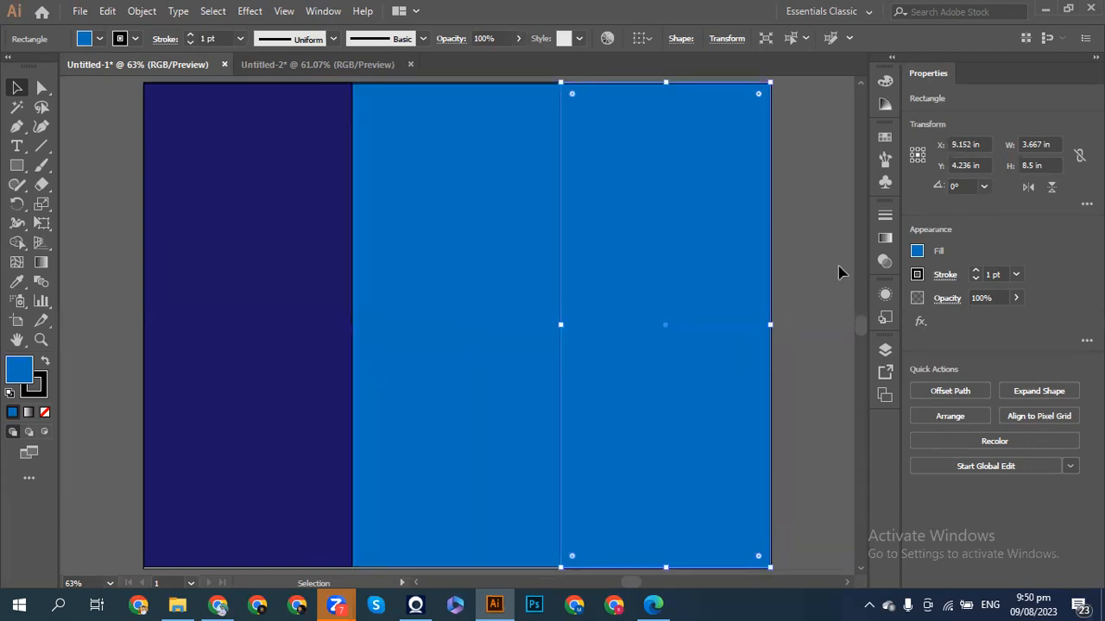
- Try out several red shades as the right panel's fill
{"action": "left_click", "coordinate": [916, 252]}
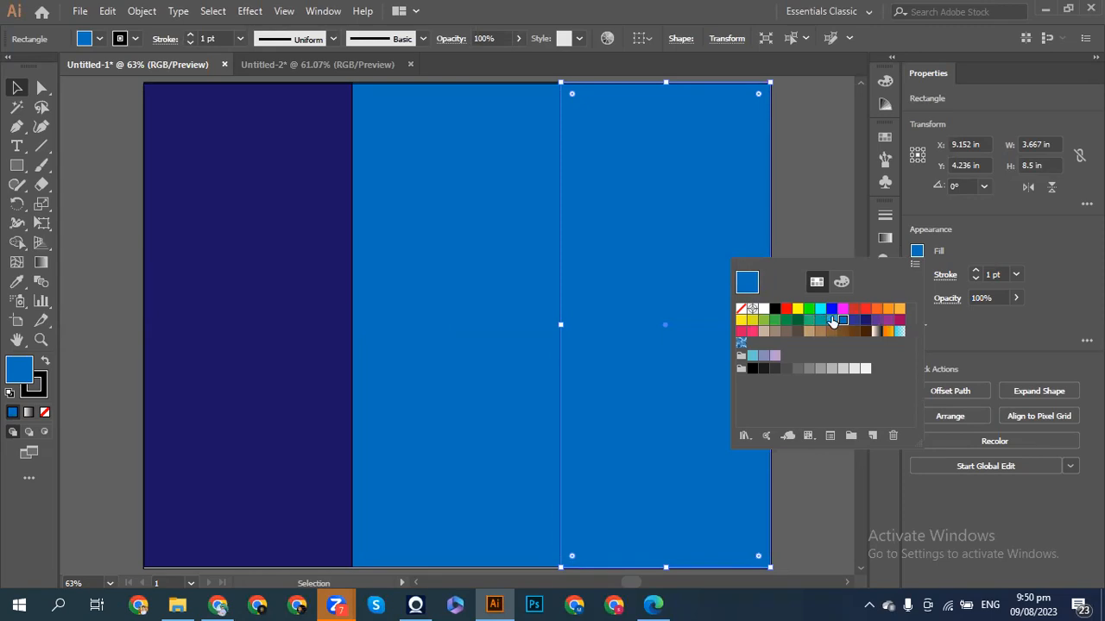
{"action": "left_click", "coordinate": [865, 309]}
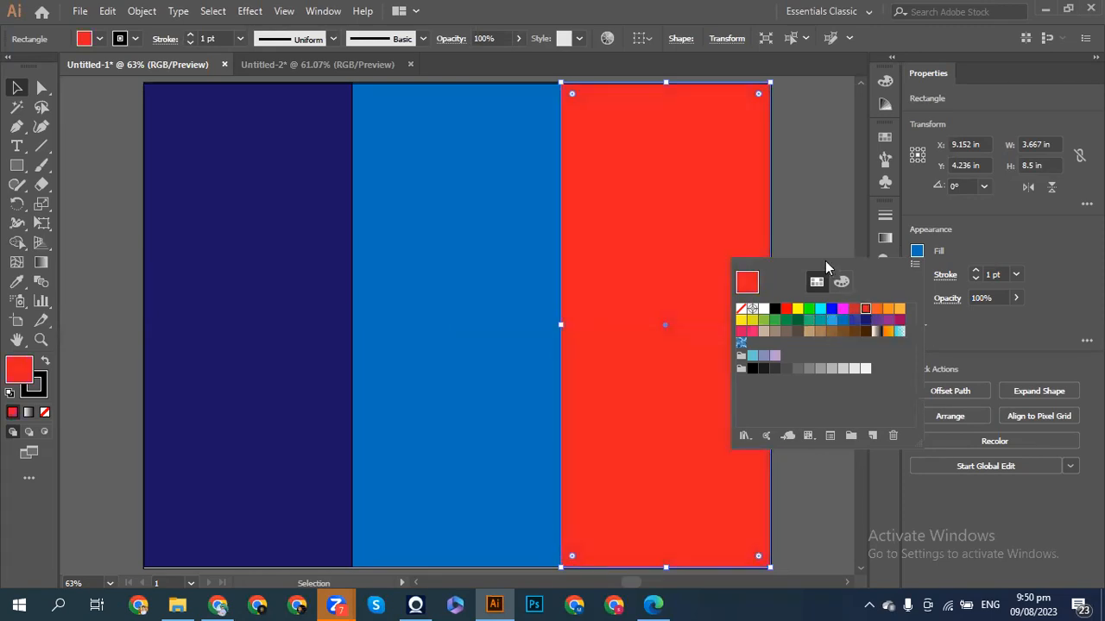
{"action": "left_click", "coordinate": [786, 309]}
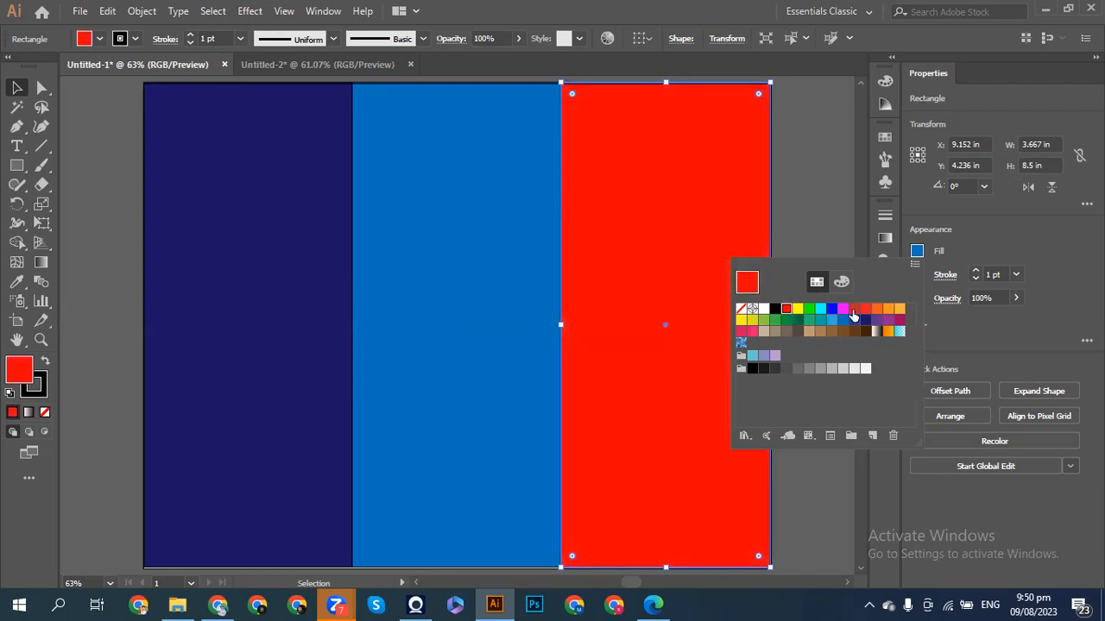
{"action": "left_click", "coordinate": [862, 309]}
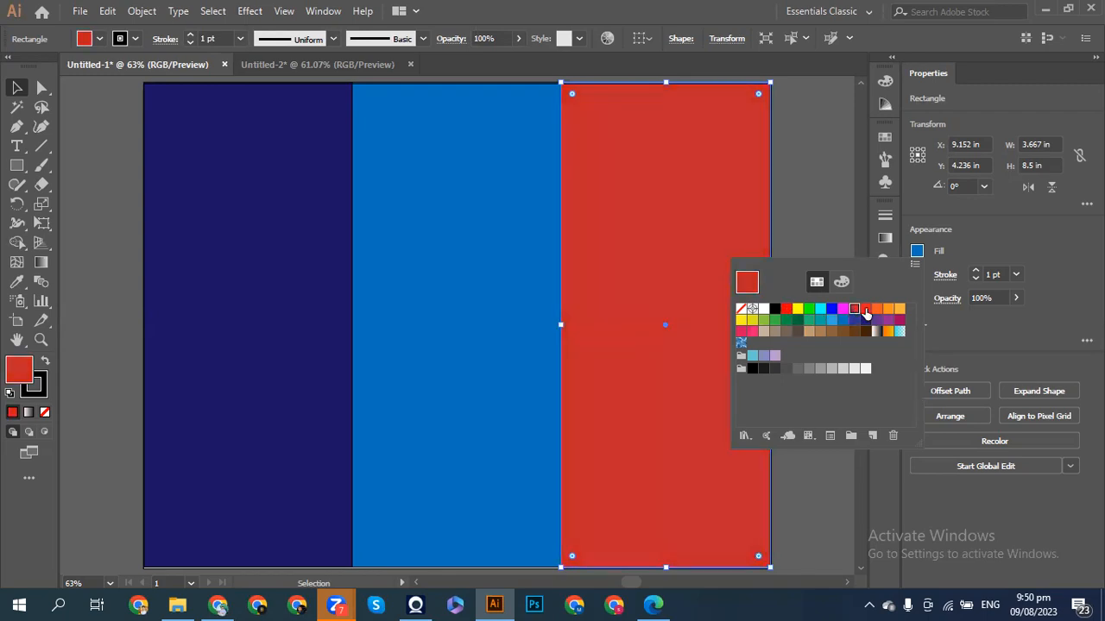
{"action": "left_click", "coordinate": [815, 224]}
{"action": "left_click", "coordinate": [816, 222]}
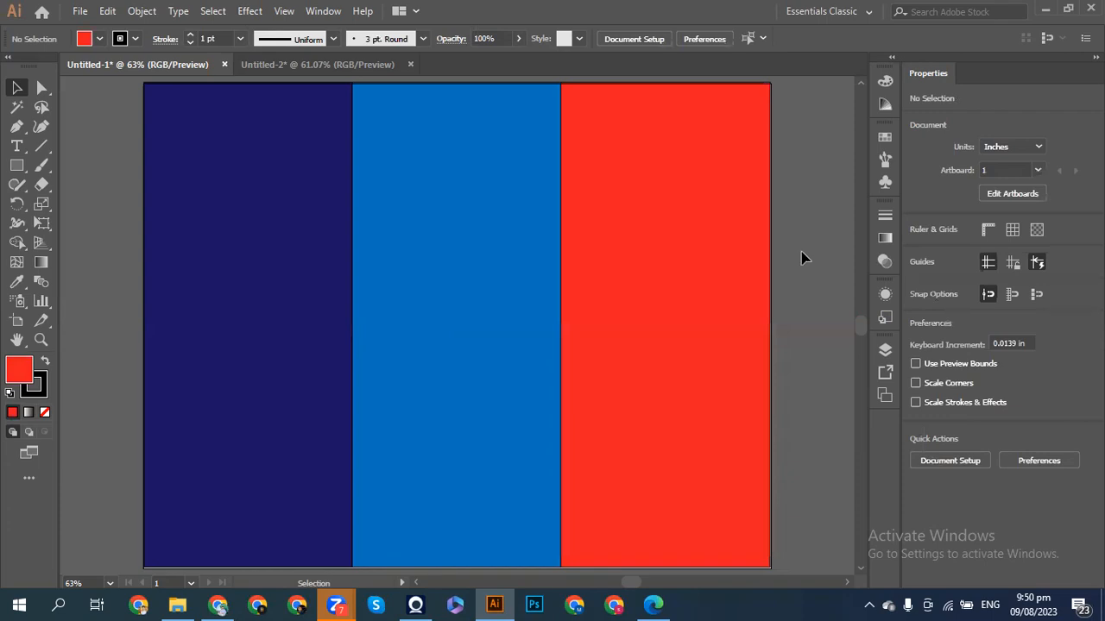
- Recolour the right panel light blue, then return to the tri-fold brochure size page in Chrome
{"action": "left_click", "coordinate": [703, 280]}
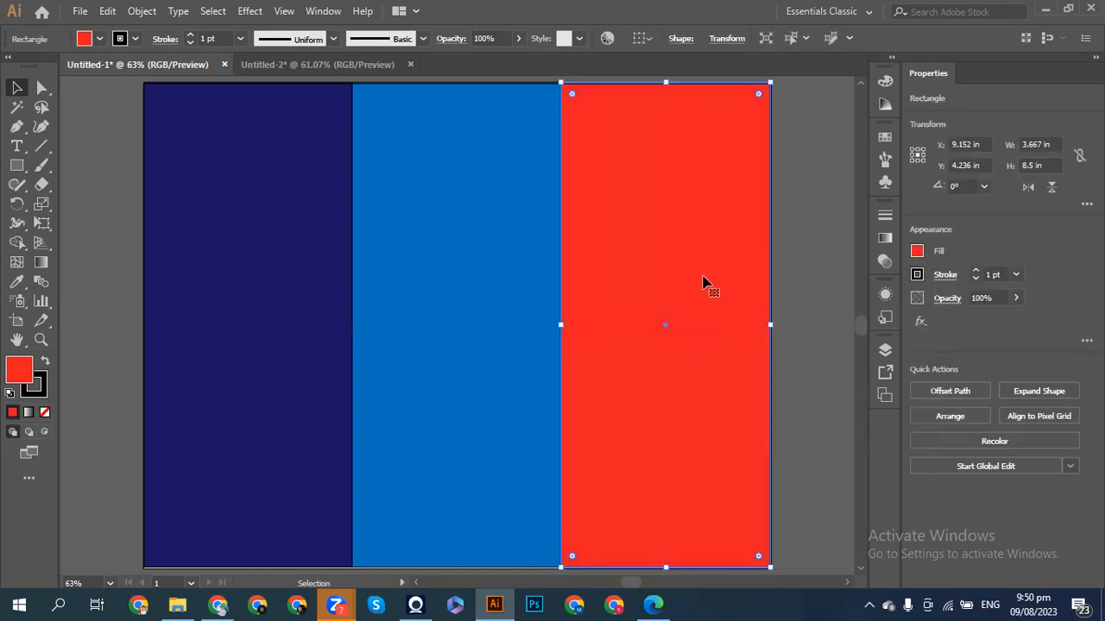
{"action": "left_click", "coordinate": [918, 252]}
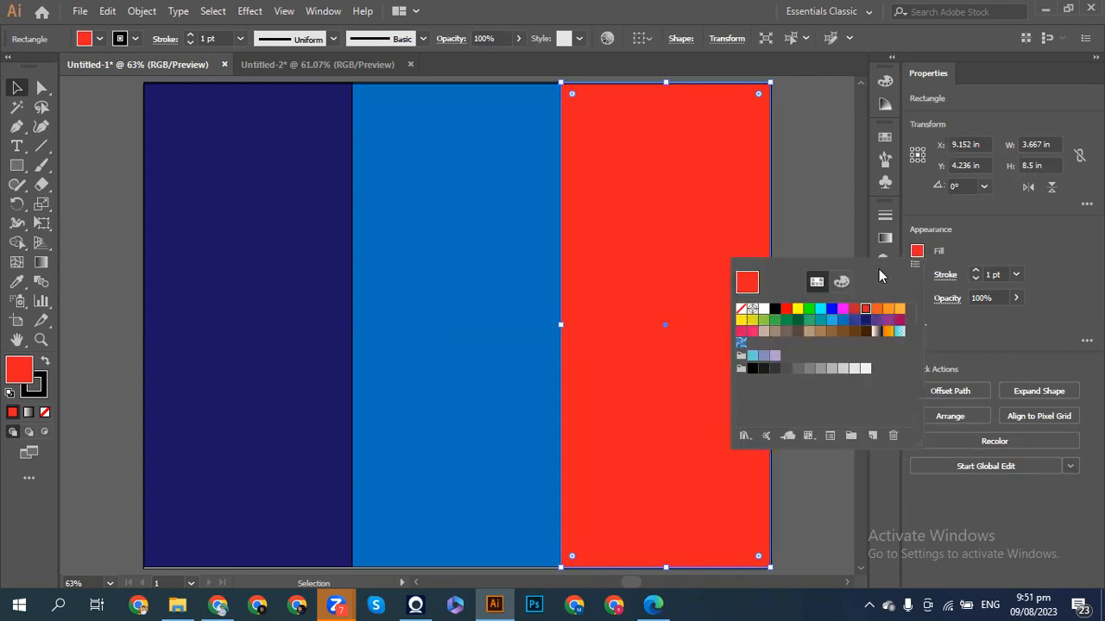
{"action": "left_click", "coordinate": [820, 321]}
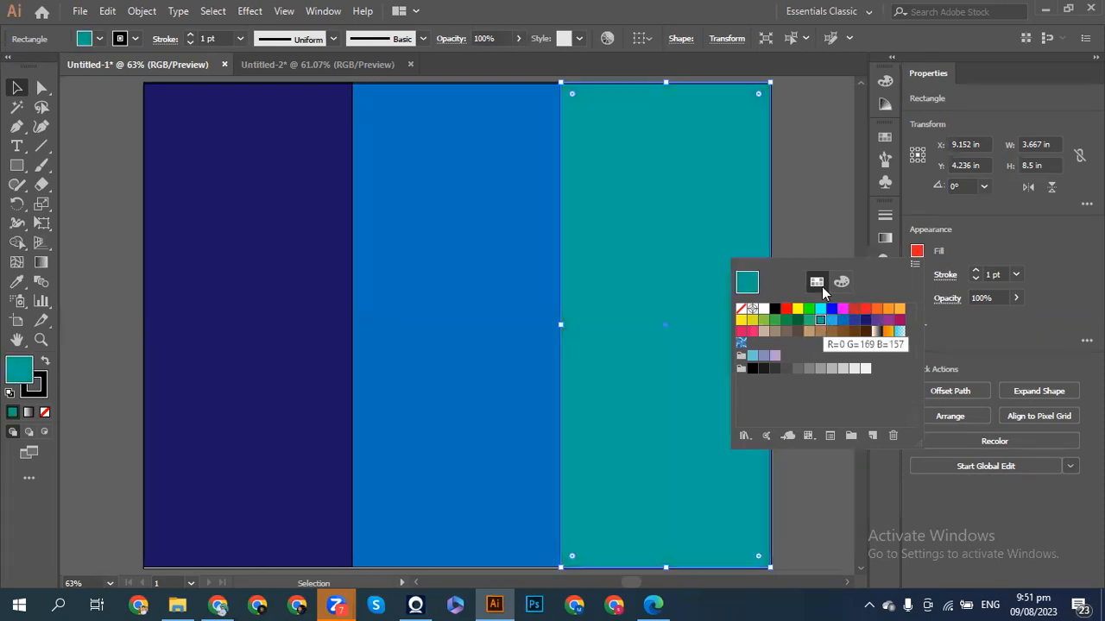
{"action": "left_click", "coordinate": [842, 321]}
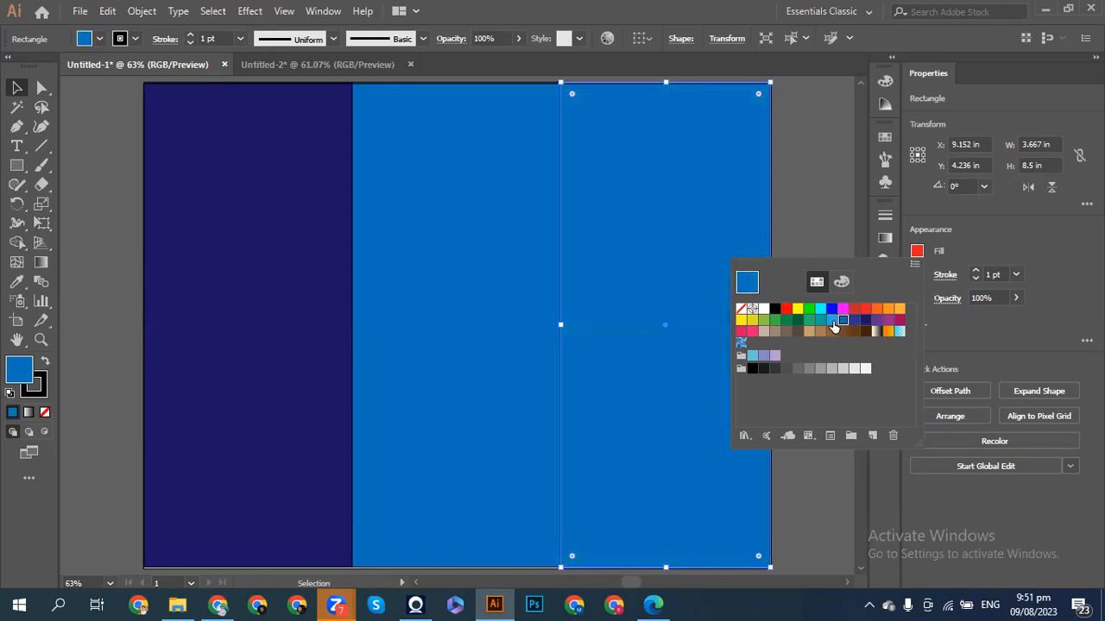
{"action": "left_click", "coordinate": [832, 320]}
{"action": "left_click", "coordinate": [794, 215]}
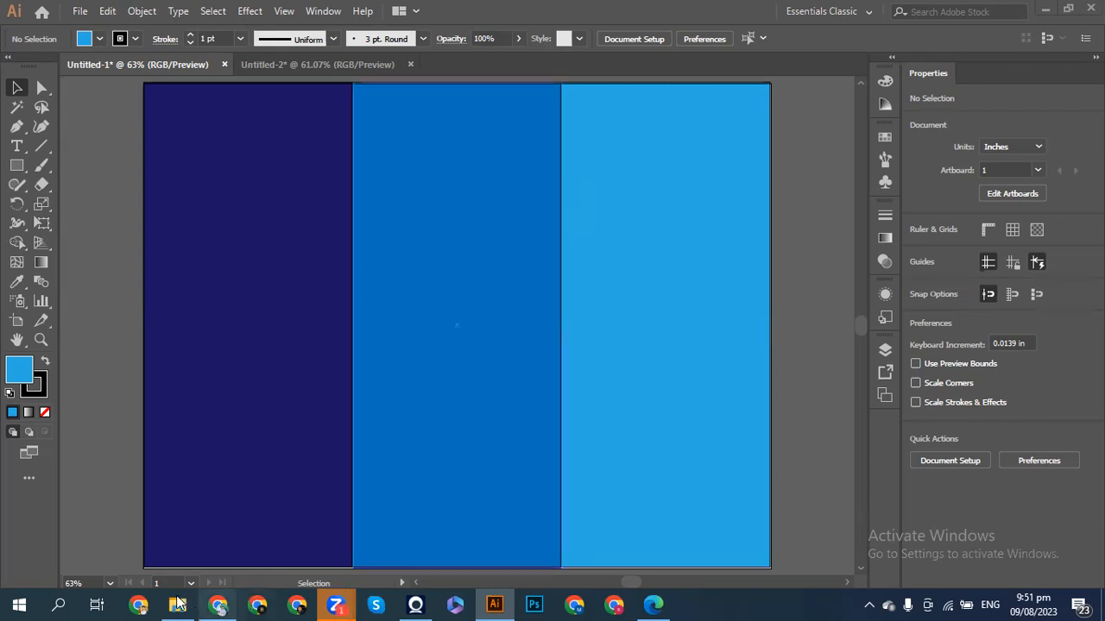
{"action": "left_click", "coordinate": [220, 530]}
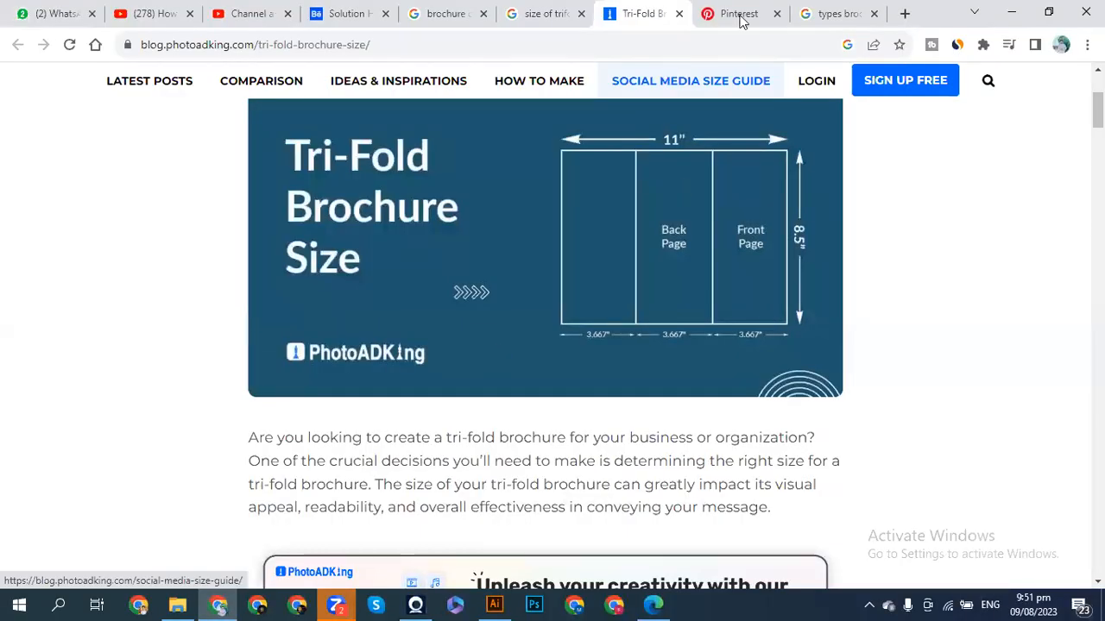
- Browse the Pinterest, trifold size, Behance and brochure design tabs, ending on brochure design image results
{"action": "mouse_move", "coordinate": [740, 21]}
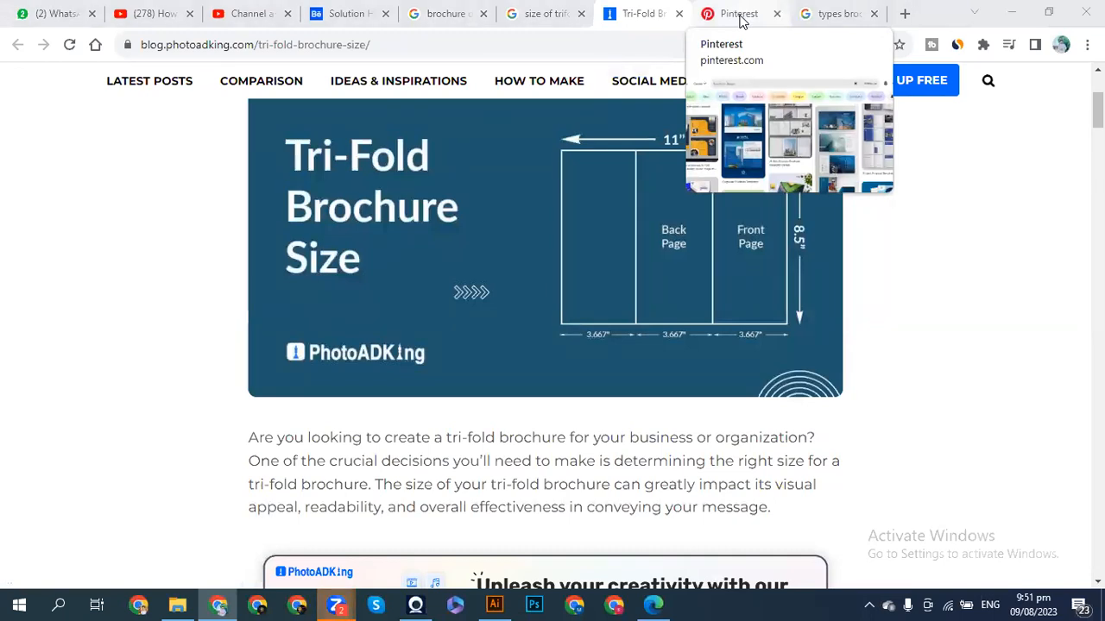
{"action": "left_click", "coordinate": [740, 21]}
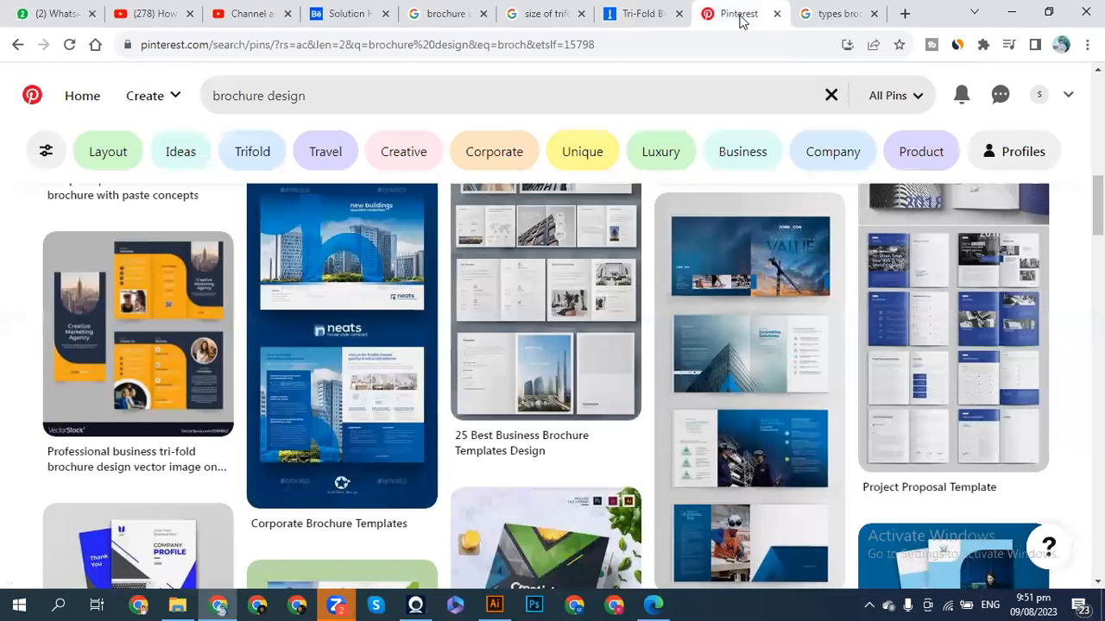
{"action": "left_click", "coordinate": [630, 12]}
{"action": "left_click", "coordinate": [538, 12]}
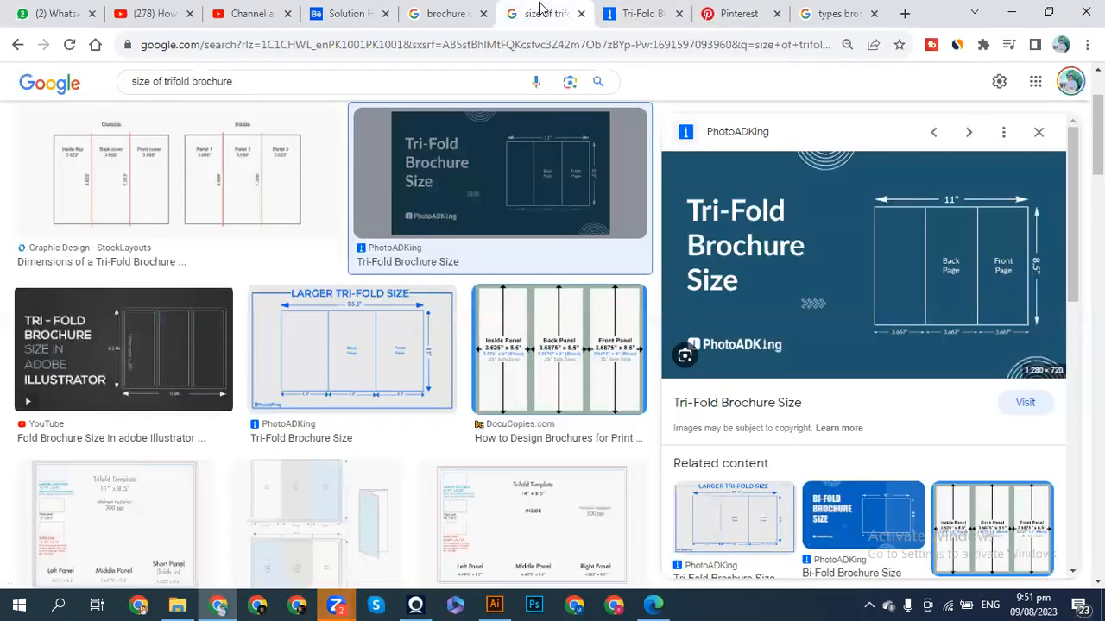
{"action": "left_click", "coordinate": [446, 13]}
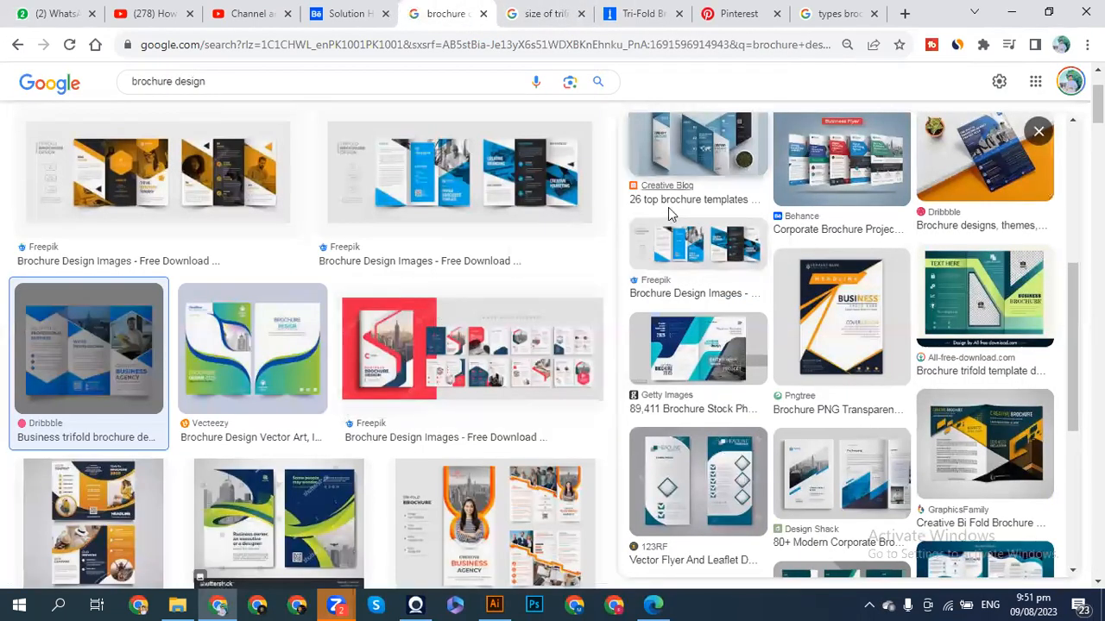
{"action": "left_click", "coordinate": [358, 8]}
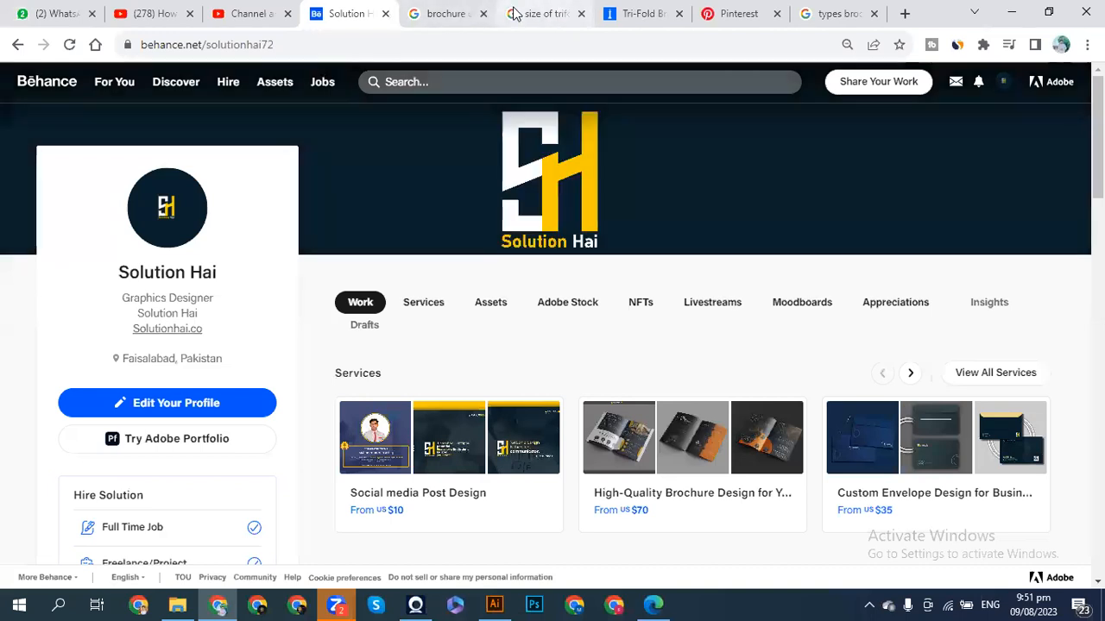
{"action": "left_click", "coordinate": [449, 14]}
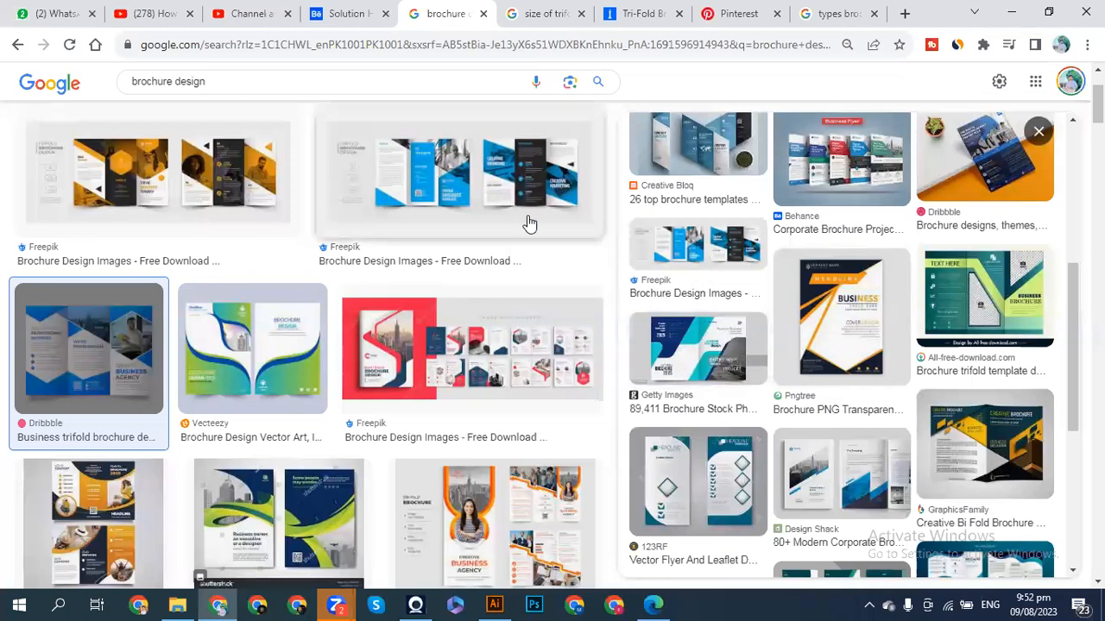
{"action": "scroll", "coordinate": [605, 229], "scroll_direction": "up", "scroll_amount": 3}
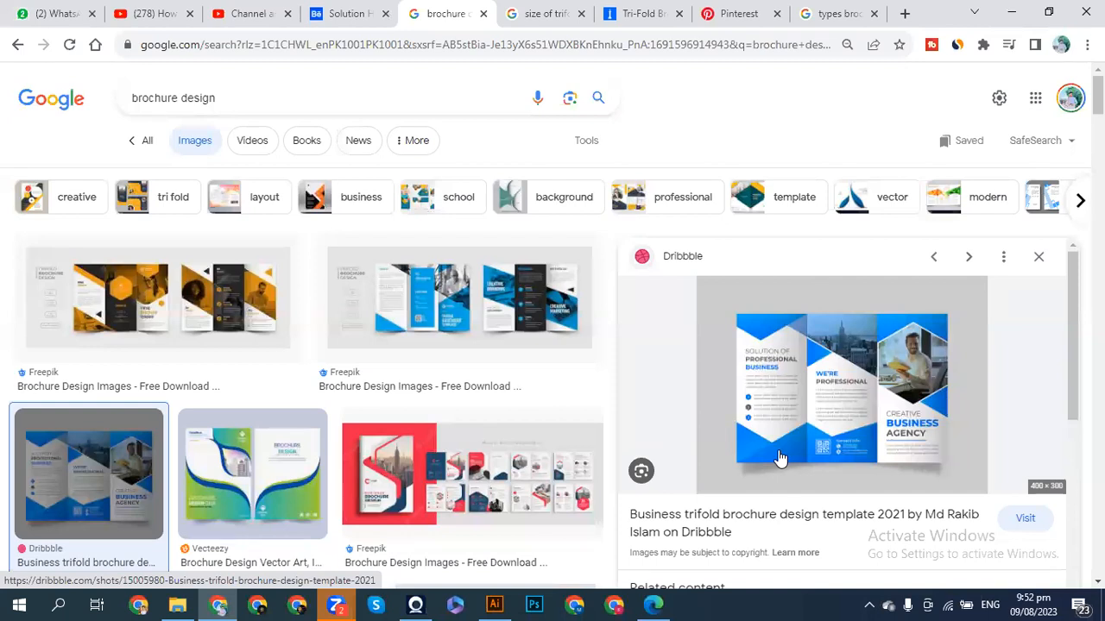
- Copy the previewed Dribbble blue business trifold brochure image
{"action": "scroll", "coordinate": [299, 366], "scroll_direction": "down", "scroll_amount": 1}
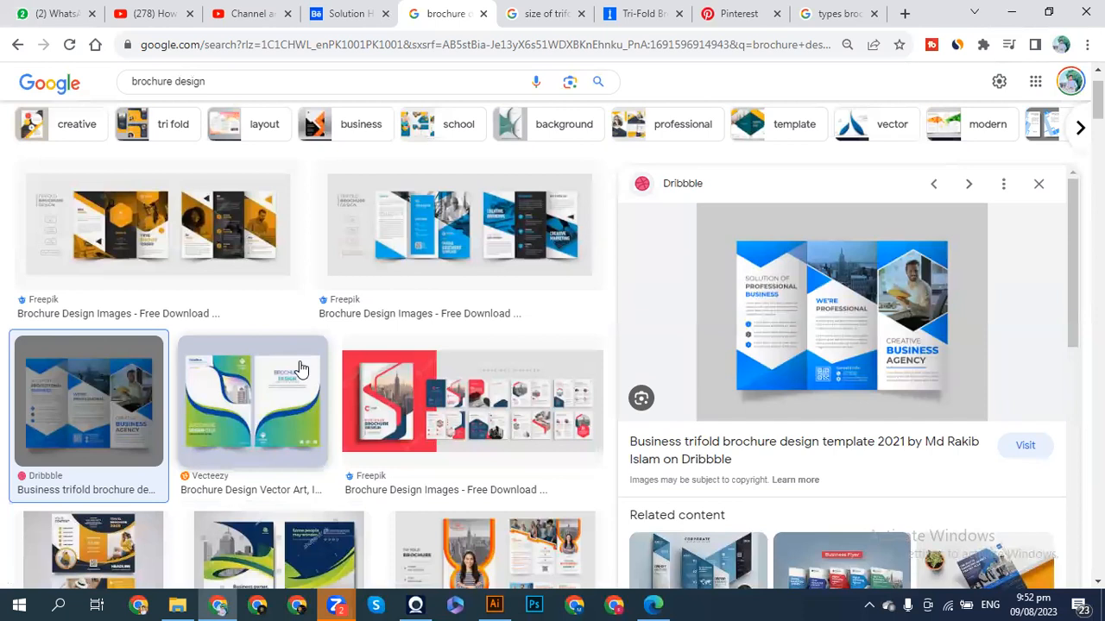
{"action": "scroll", "coordinate": [300, 368], "scroll_direction": "down", "scroll_amount": 2}
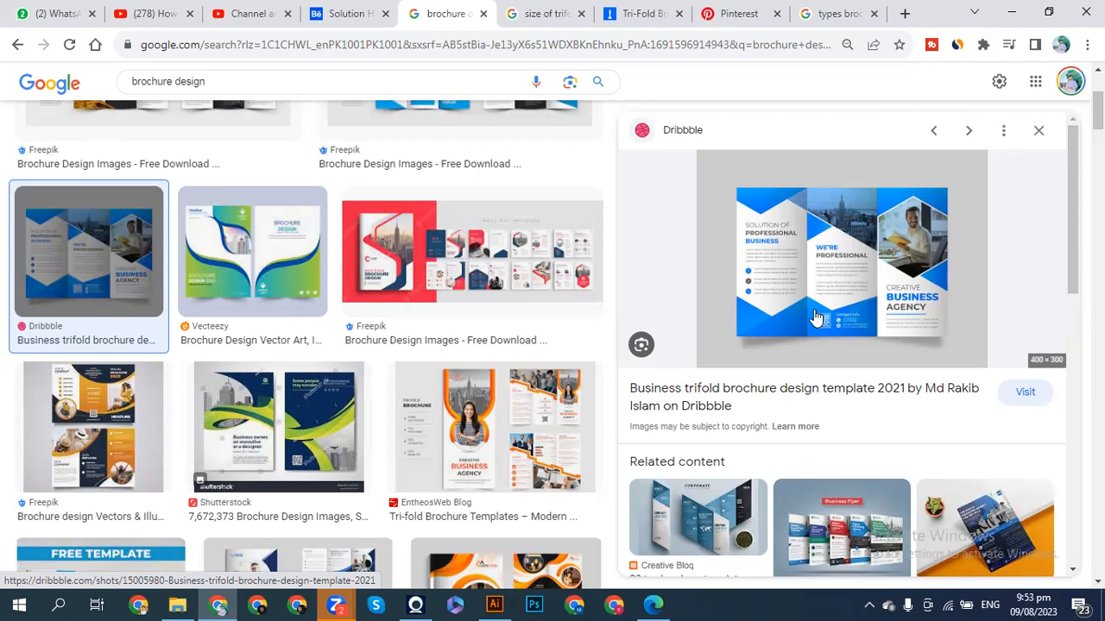
{"action": "right_click", "coordinate": [815, 317]}
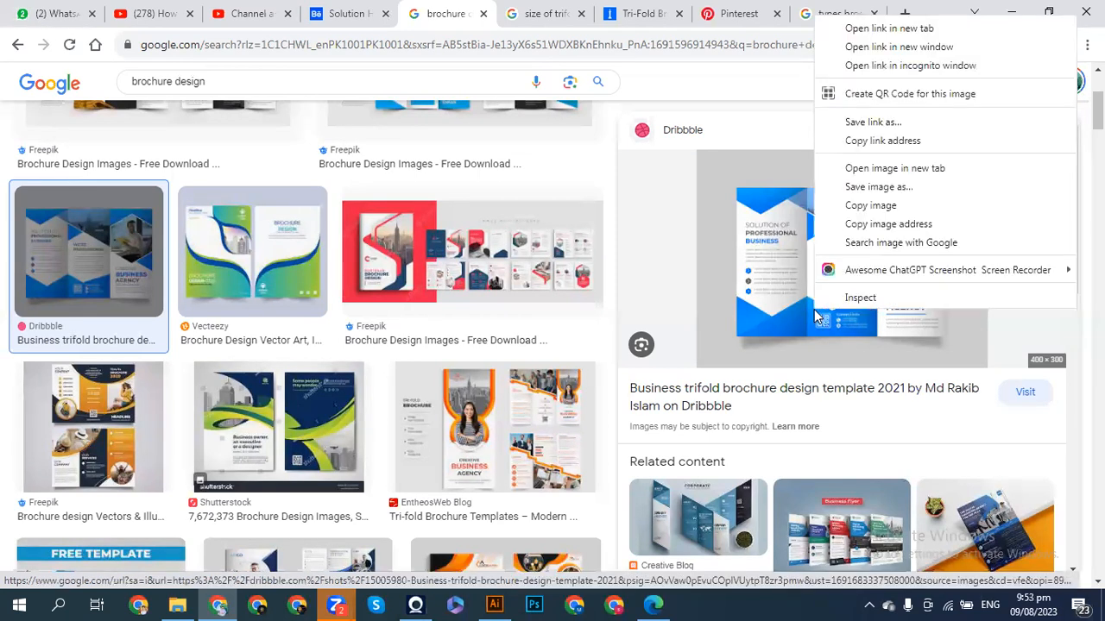
{"action": "left_click", "coordinate": [870, 206]}
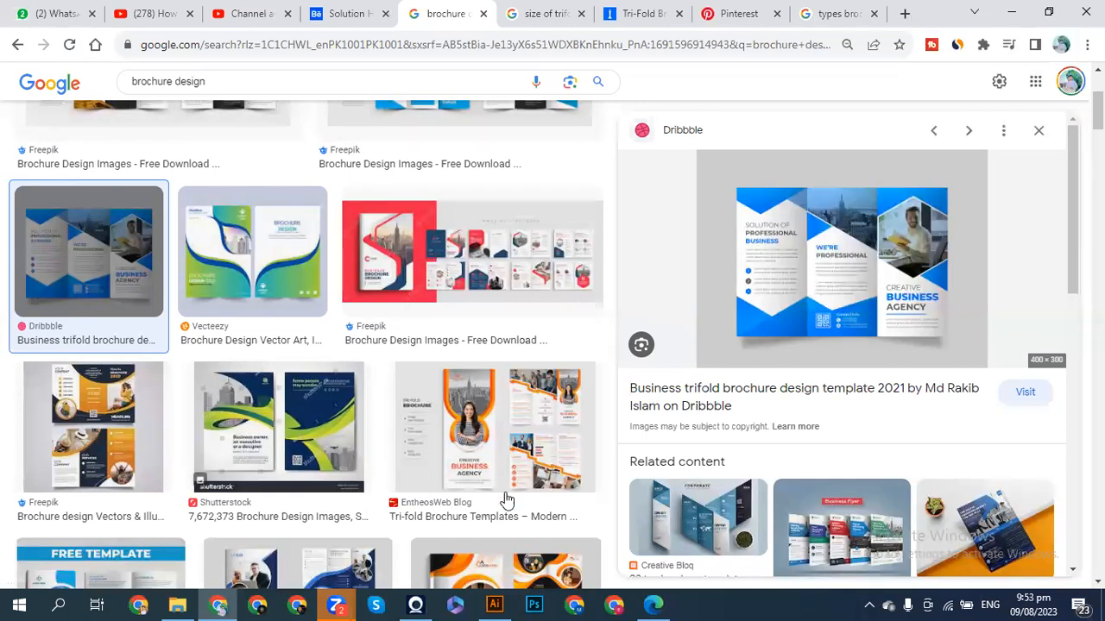
- Paste the brochure image into Untitled-1 and move it to the left of the artboard
{"action": "left_click", "coordinate": [493, 604]}
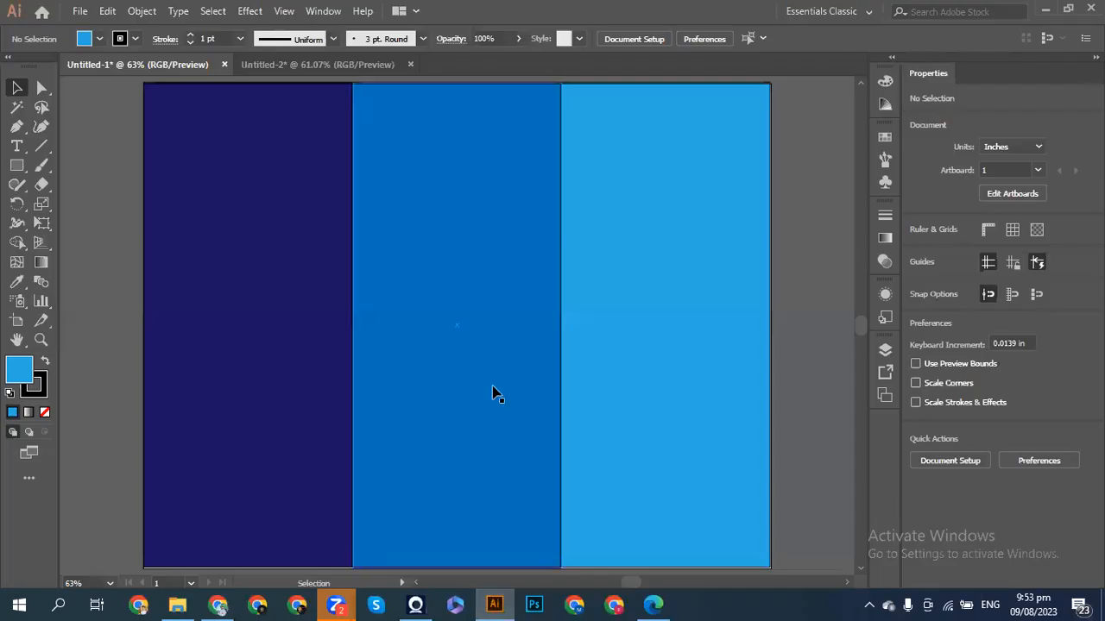
{"action": "key", "text": "ctrl+minus"}
{"action": "key", "text": "ctrl+minus"}
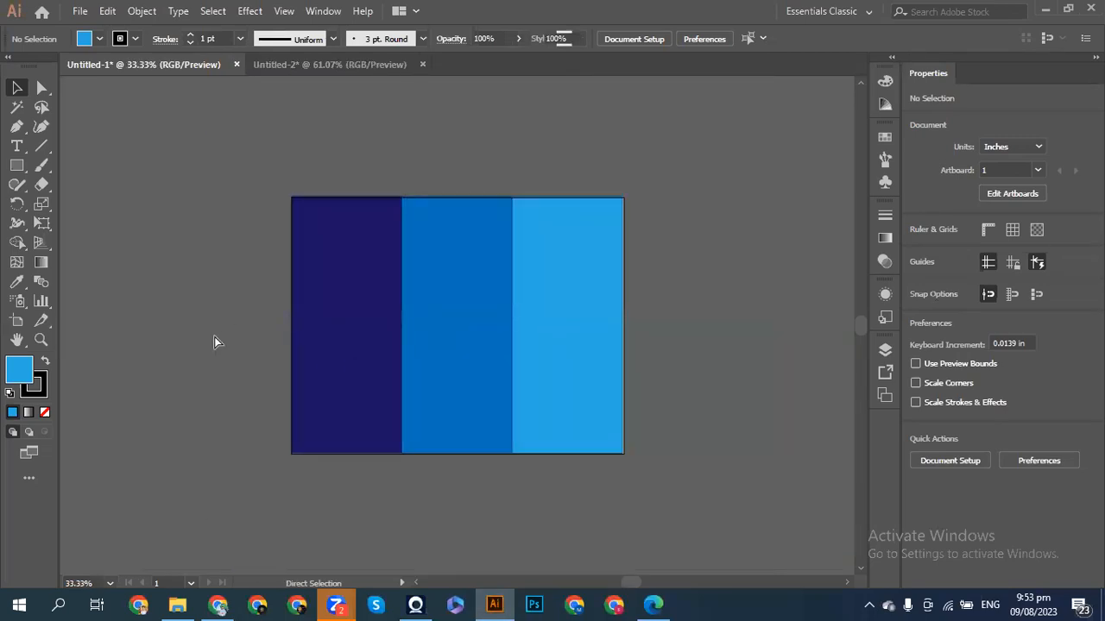
{"action": "key", "text": "ctrl+v"}
{"action": "left_click_drag", "start_coordinate": [489, 332], "coordinate": [214, 309]}
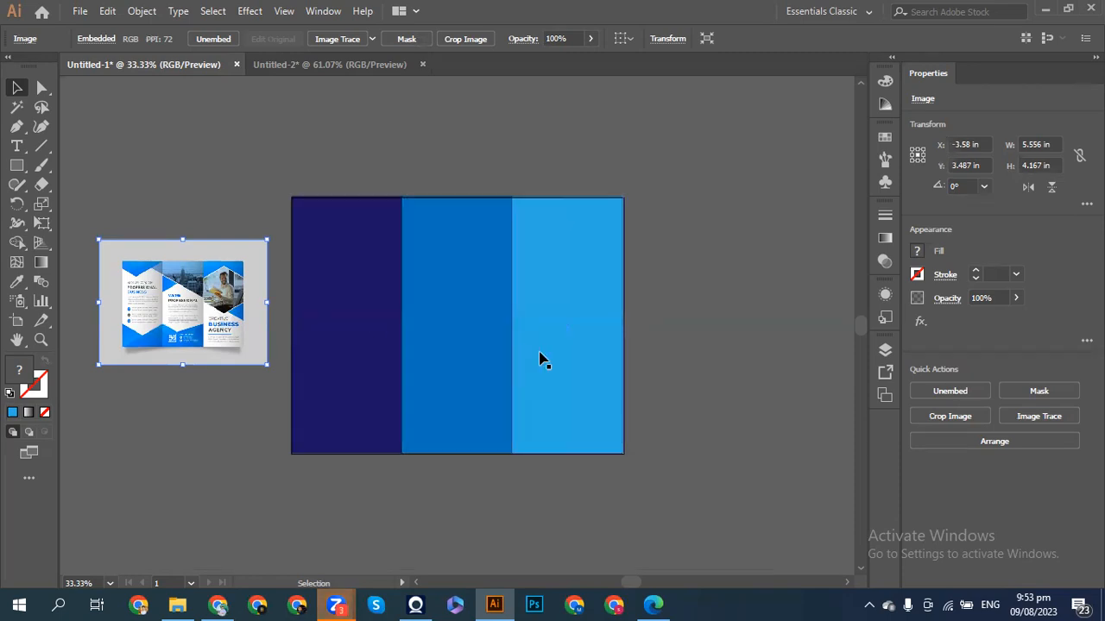
{"action": "key", "text": "ctrl+equal"}
{"action": "key", "text": "ctrl+equal"}
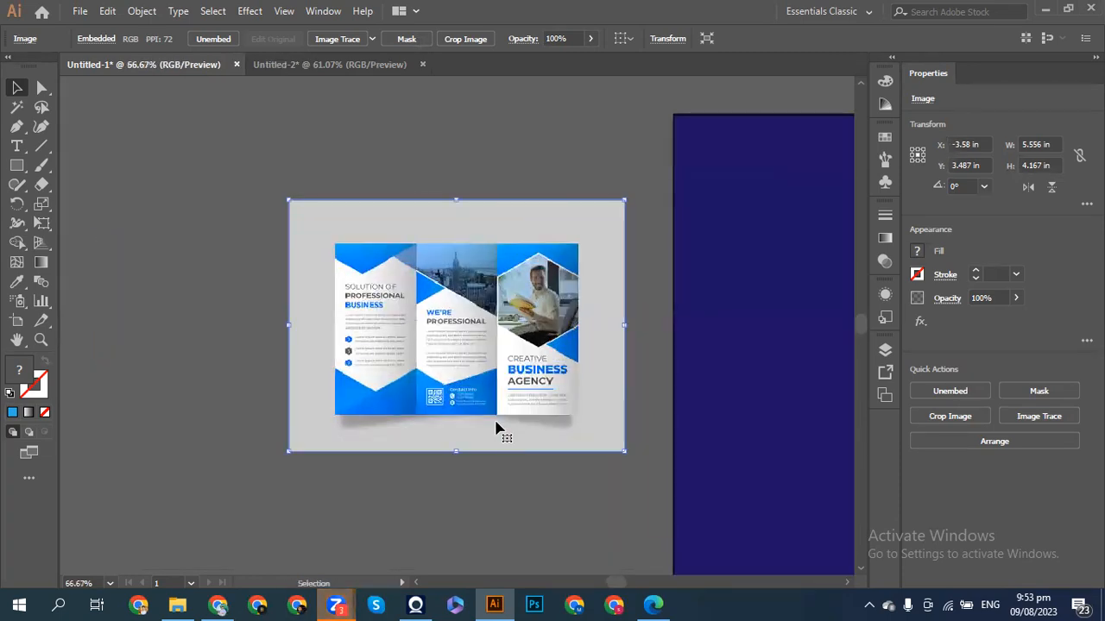
{"action": "scroll", "coordinate": [496, 428], "scroll_direction": "right", "scroll_amount": 10}
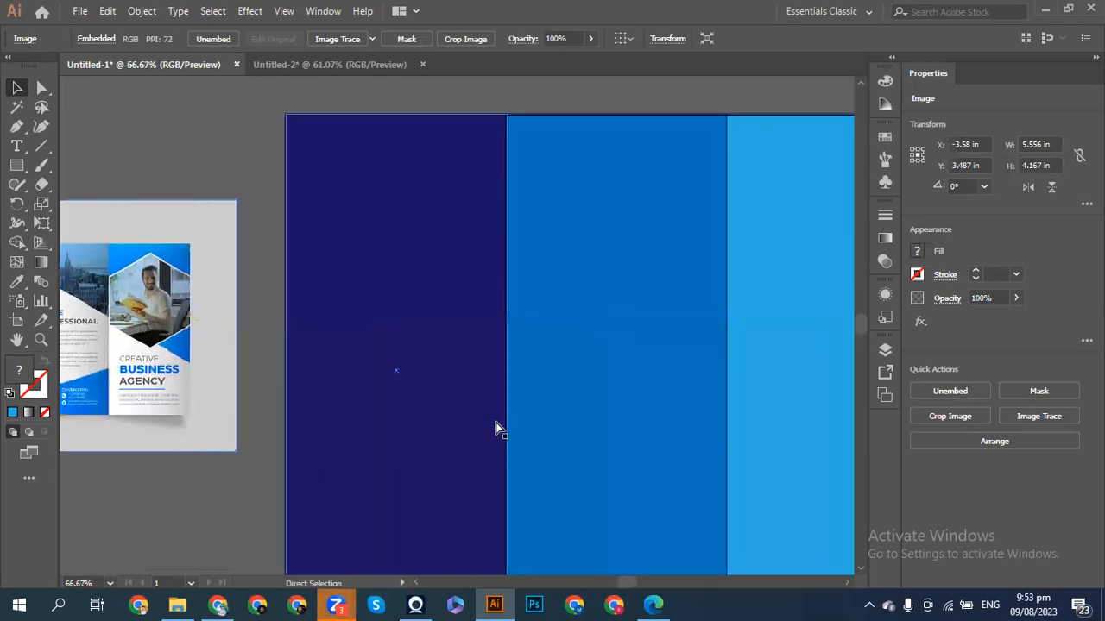
{"action": "scroll", "coordinate": [496, 428], "scroll_direction": "right", "scroll_amount": 2}
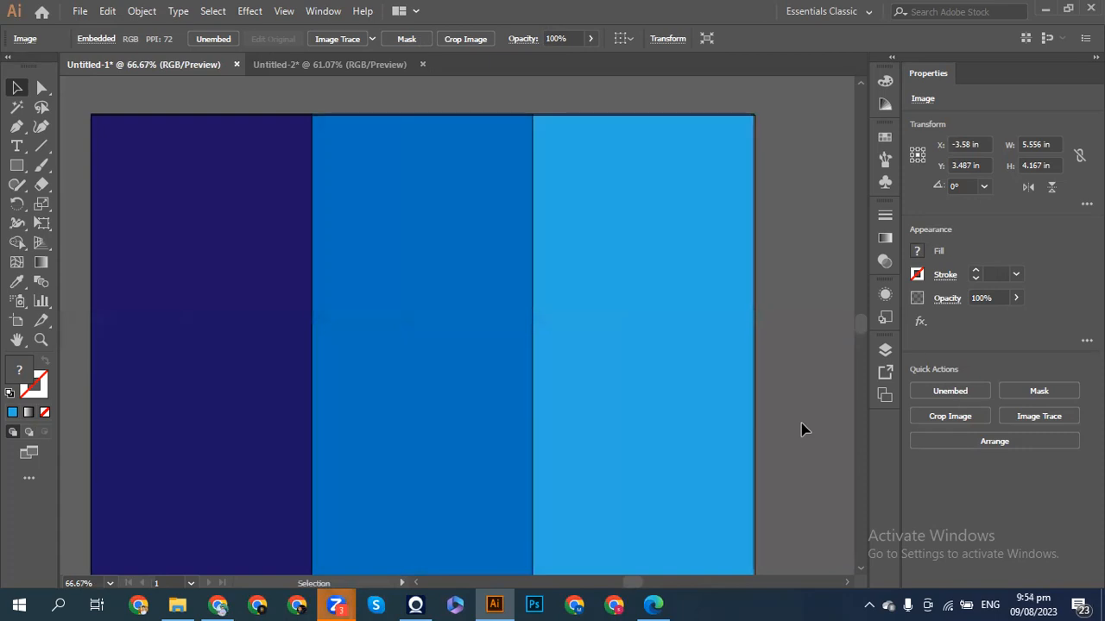
{"action": "left_click", "coordinate": [733, 470]}
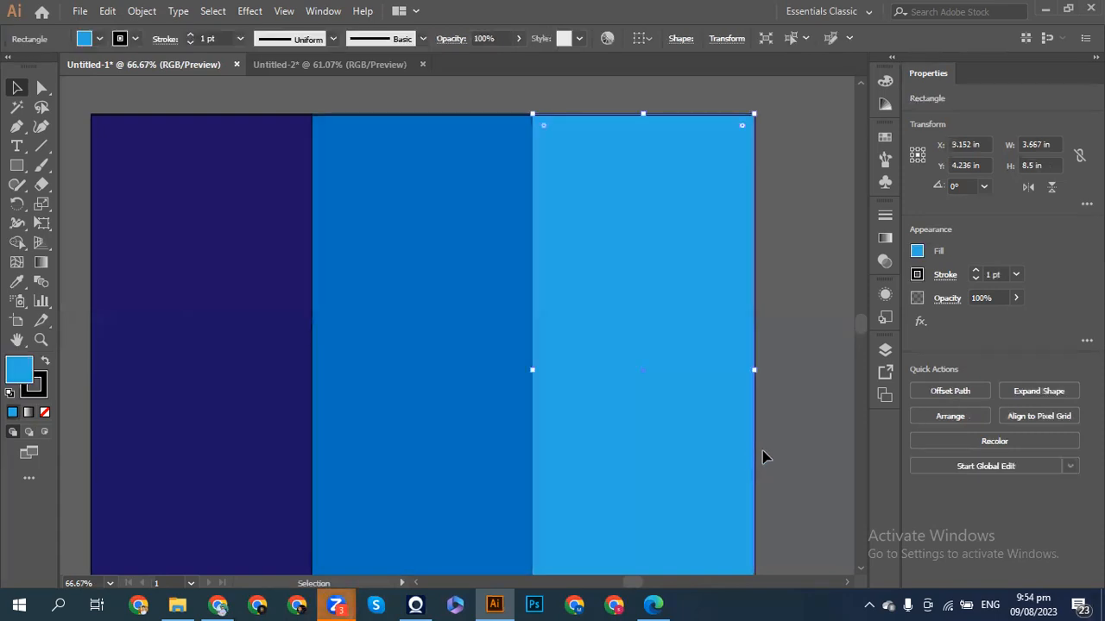
{"action": "left_click", "coordinate": [767, 387]}
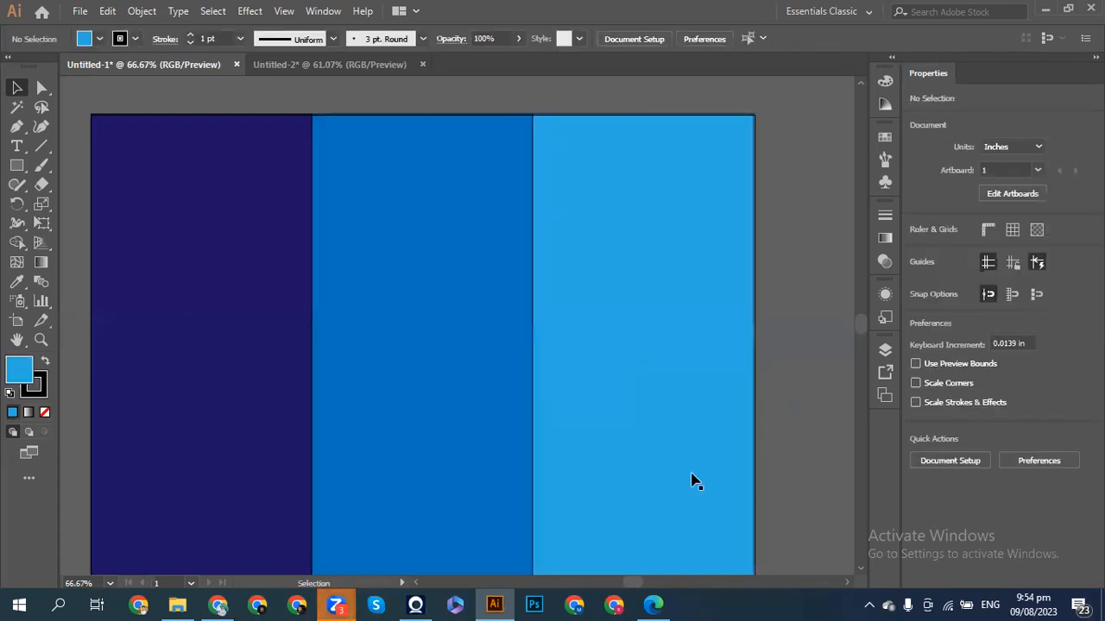
{"action": "left_click", "coordinate": [738, 391]}
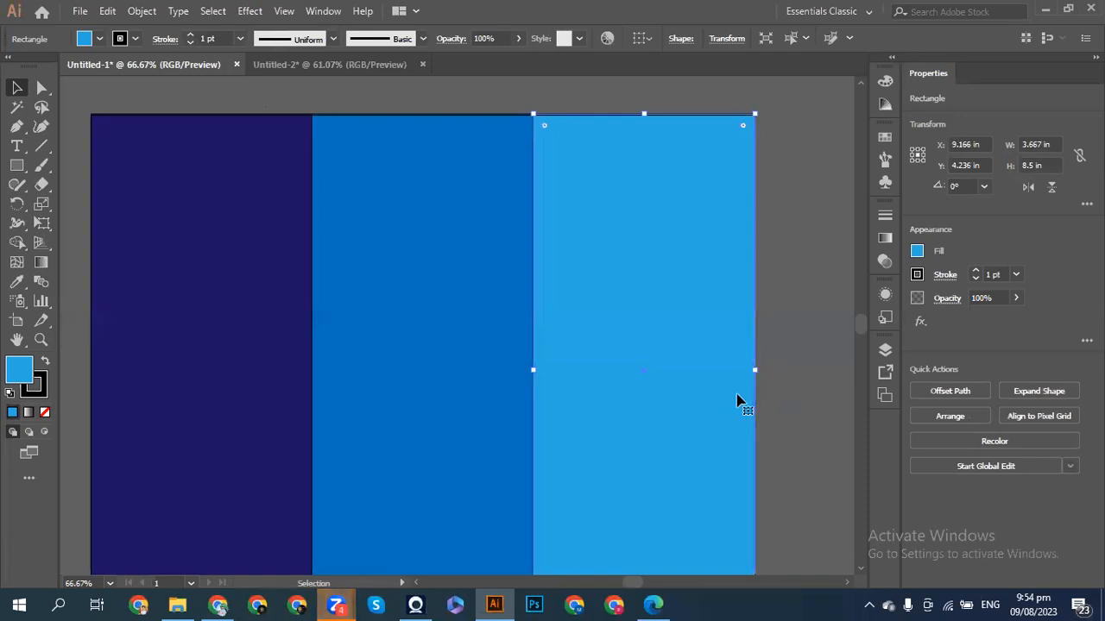
{"action": "left_click", "coordinate": [796, 409]}
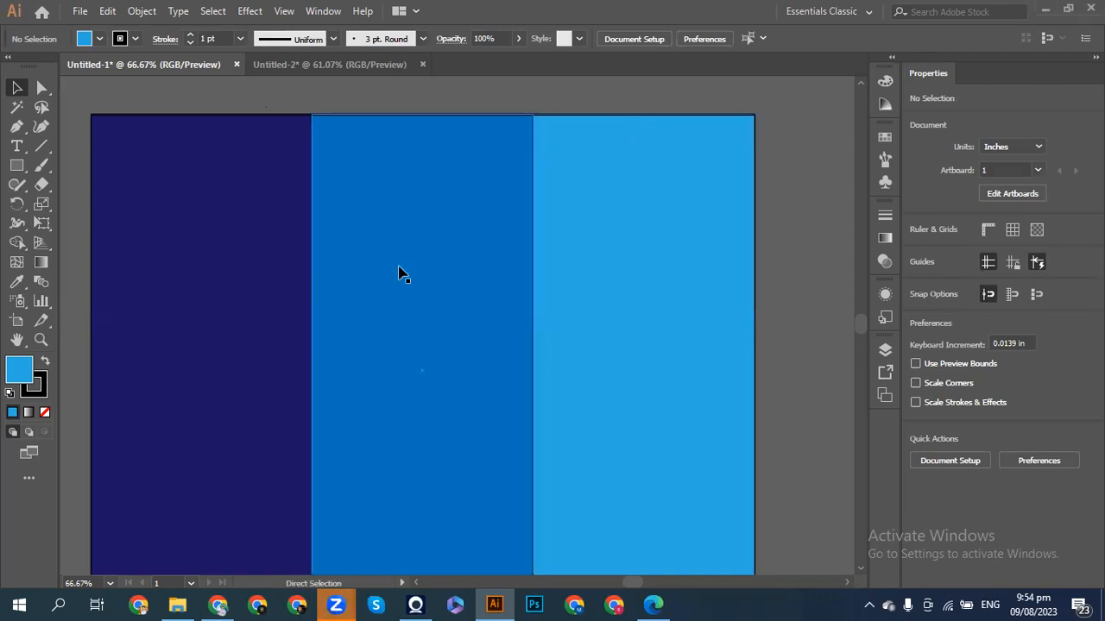
{"action": "key", "text": "ctrl+minus"}
{"action": "scroll", "coordinate": [399, 274], "scroll_direction": "left", "scroll_amount": 5}
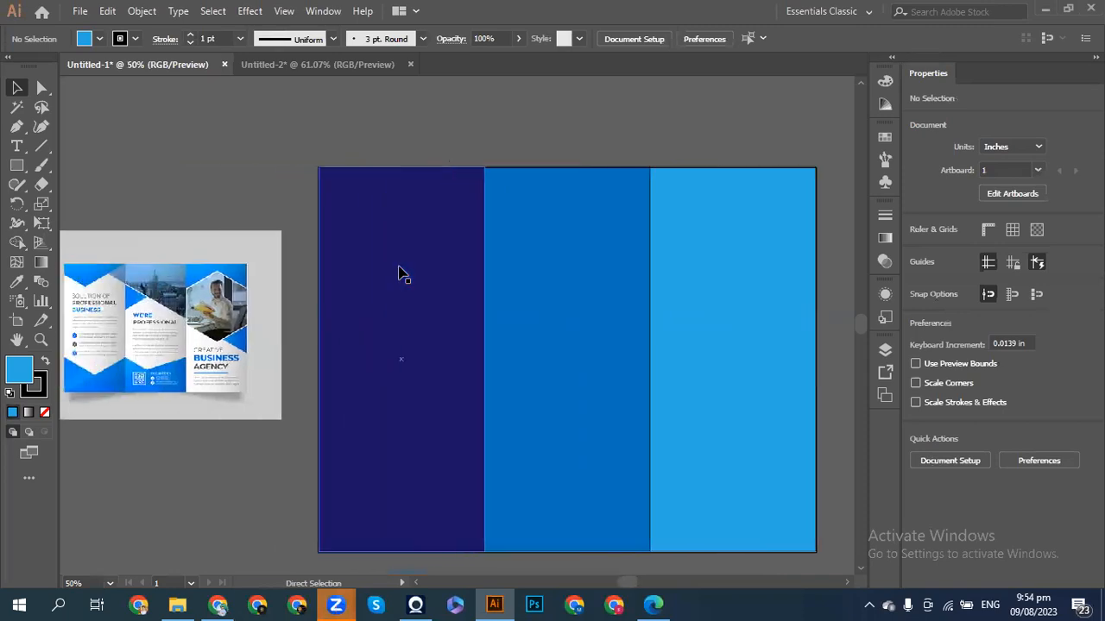
{"action": "scroll", "coordinate": [399, 274], "scroll_direction": "up", "scroll_amount": 1}
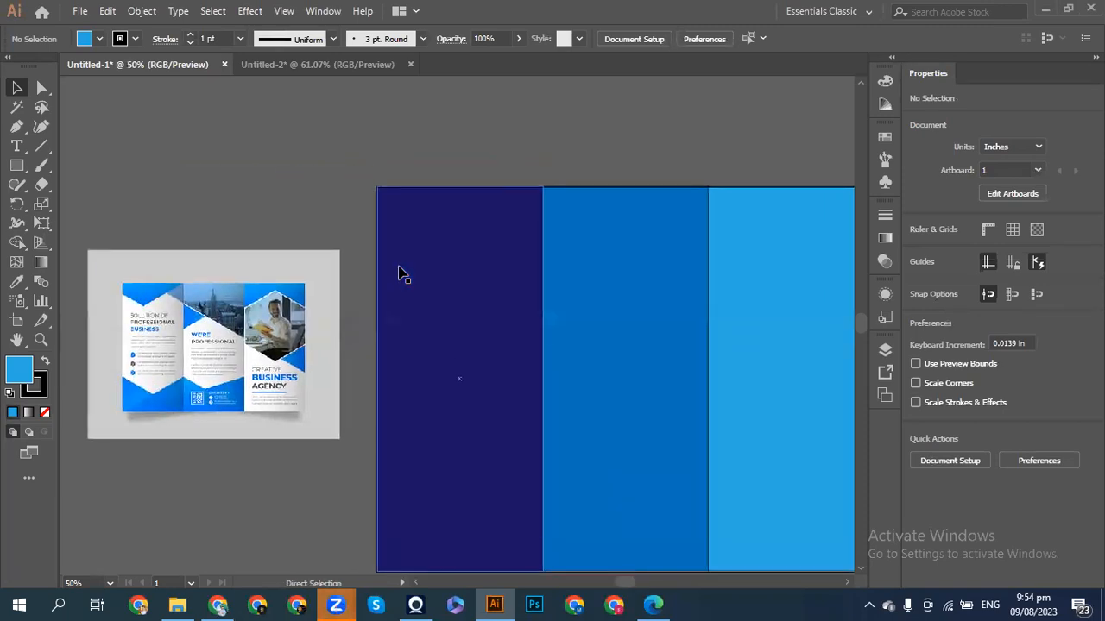
{"action": "scroll", "coordinate": [399, 274], "scroll_direction": "right", "scroll_amount": 3}
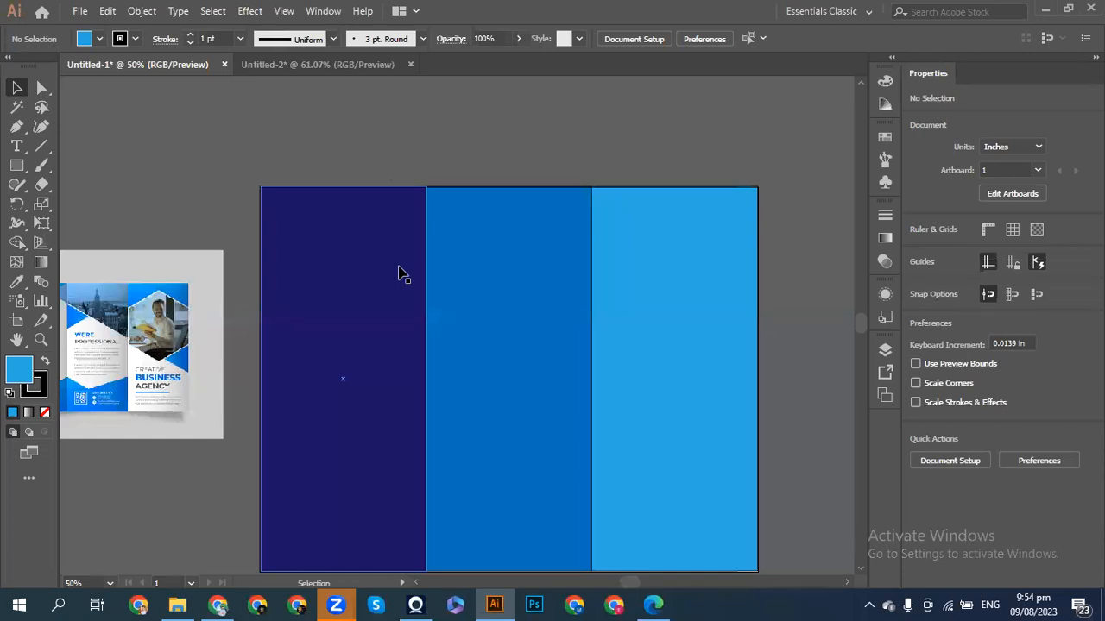
- Place the SH Color pallet image on the canvas left of the artboard's upper corner
{"action": "key", "text": "ctrl"}
{"action": "key", "text": "ctrl+shift+p"}
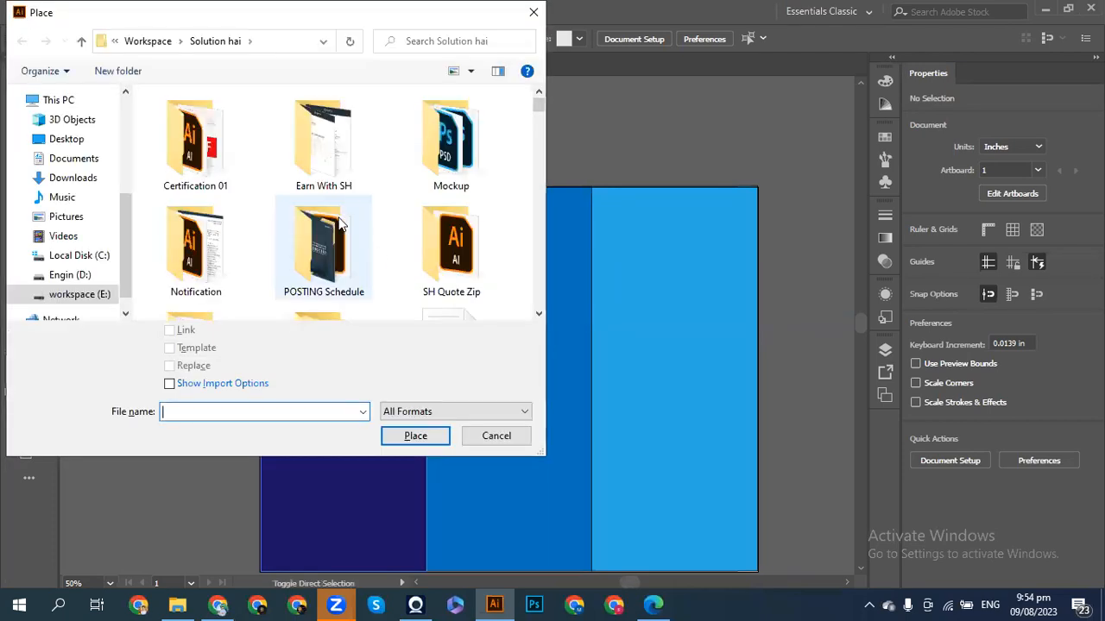
{"action": "scroll", "coordinate": [338, 220], "scroll_direction": "down", "scroll_amount": 15}
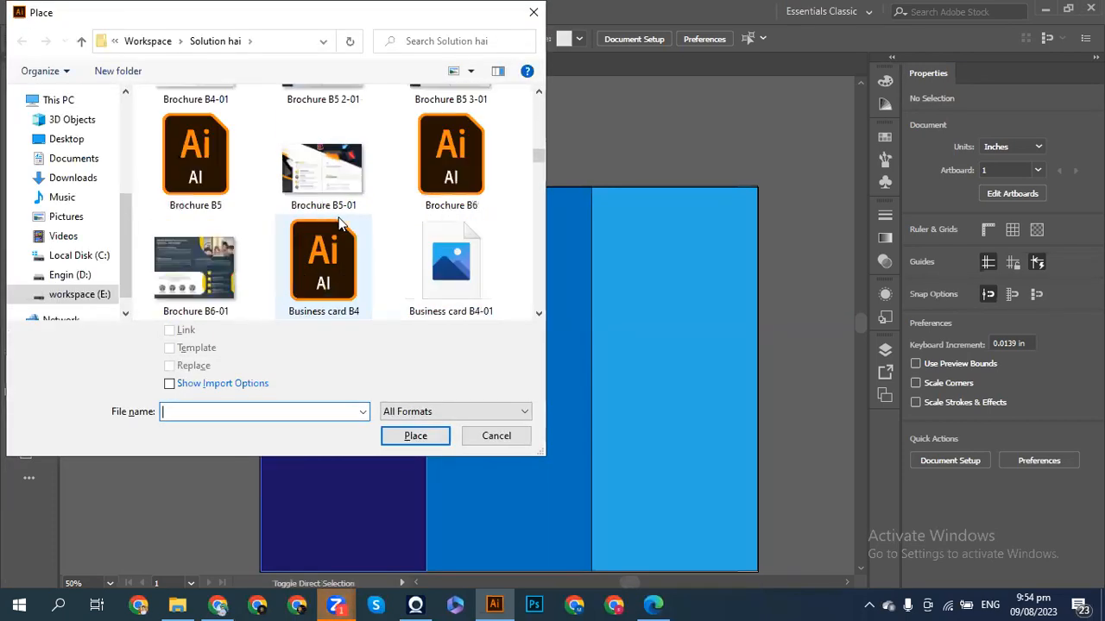
{"action": "scroll", "coordinate": [339, 223], "scroll_direction": "down", "scroll_amount": 10}
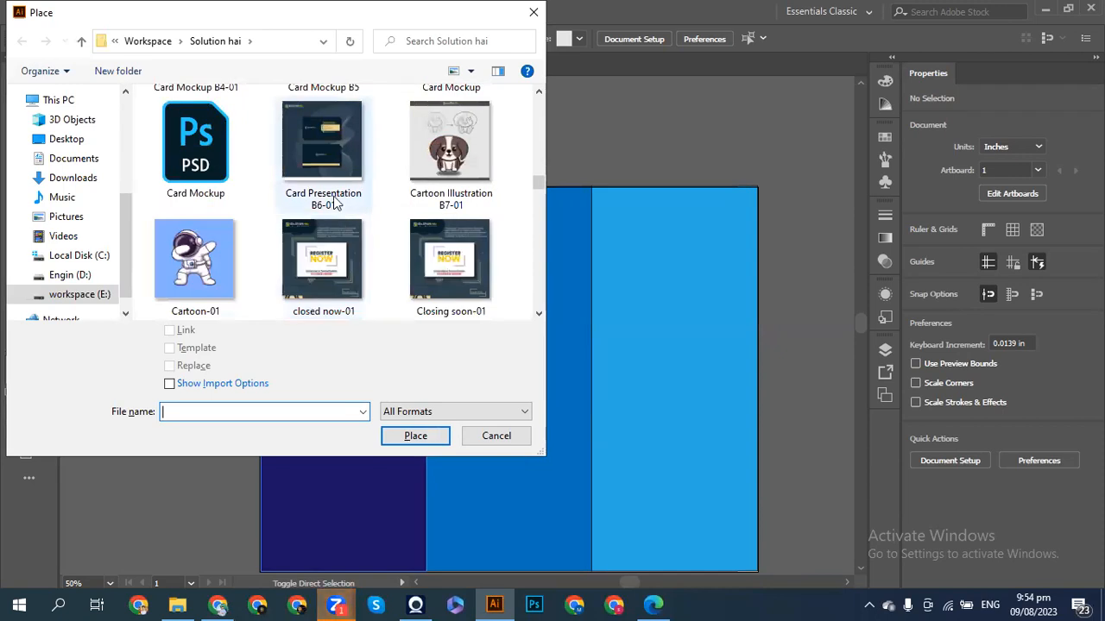
{"action": "scroll", "coordinate": [333, 202], "scroll_direction": "down", "scroll_amount": 10}
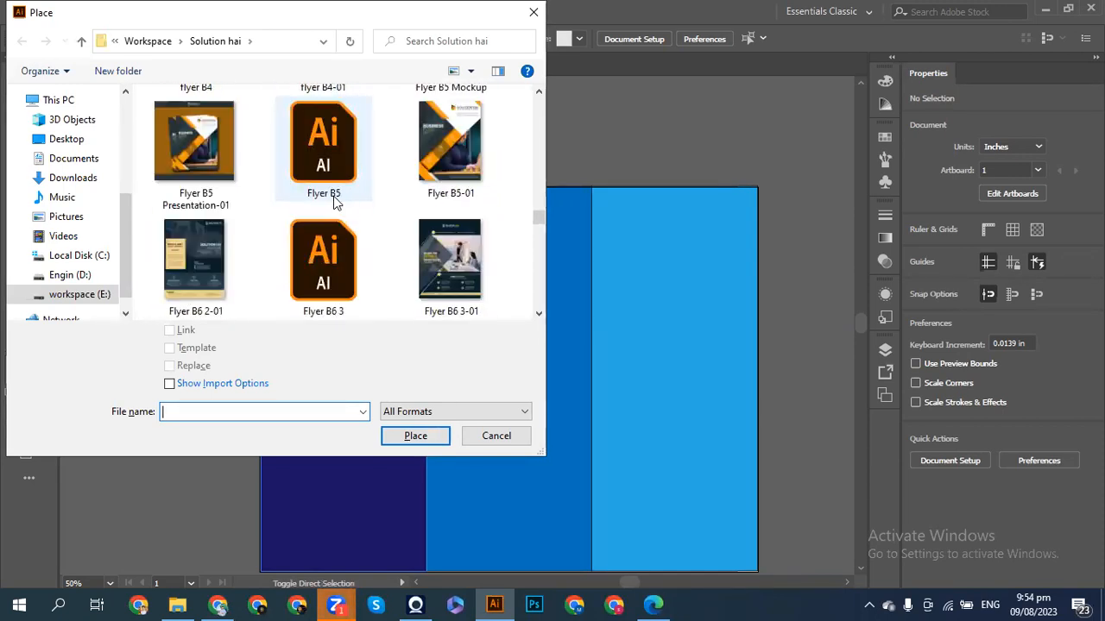
{"action": "scroll", "coordinate": [335, 202], "scroll_direction": "down", "scroll_amount": 10}
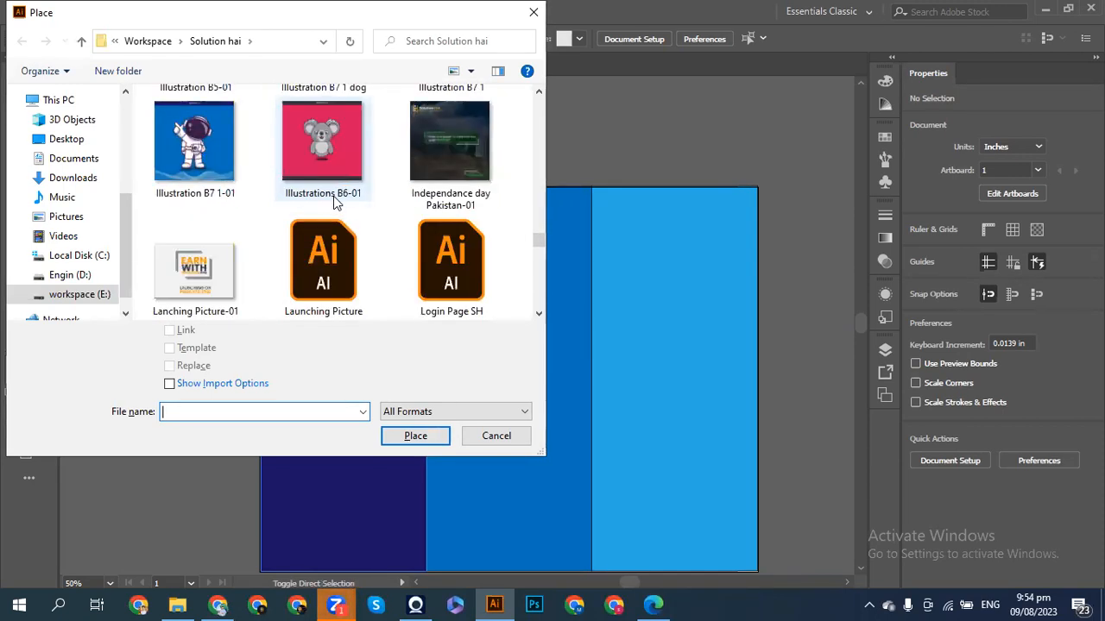
{"action": "scroll", "coordinate": [333, 197], "scroll_direction": "down", "scroll_amount": 10}
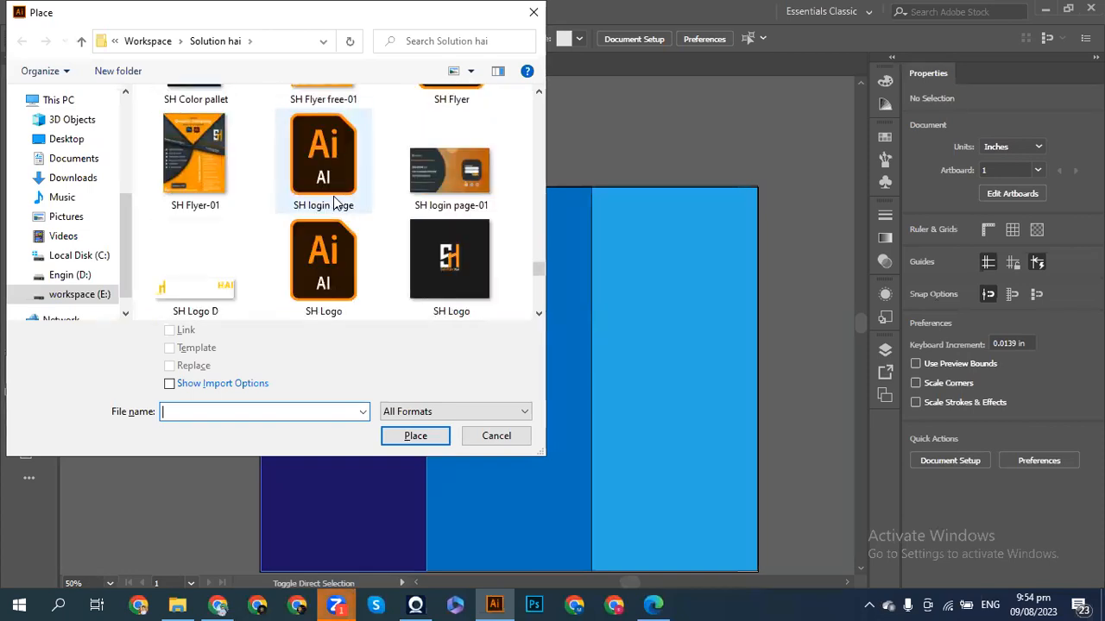
{"action": "scroll", "coordinate": [334, 198], "scroll_direction": "up", "scroll_amount": 5}
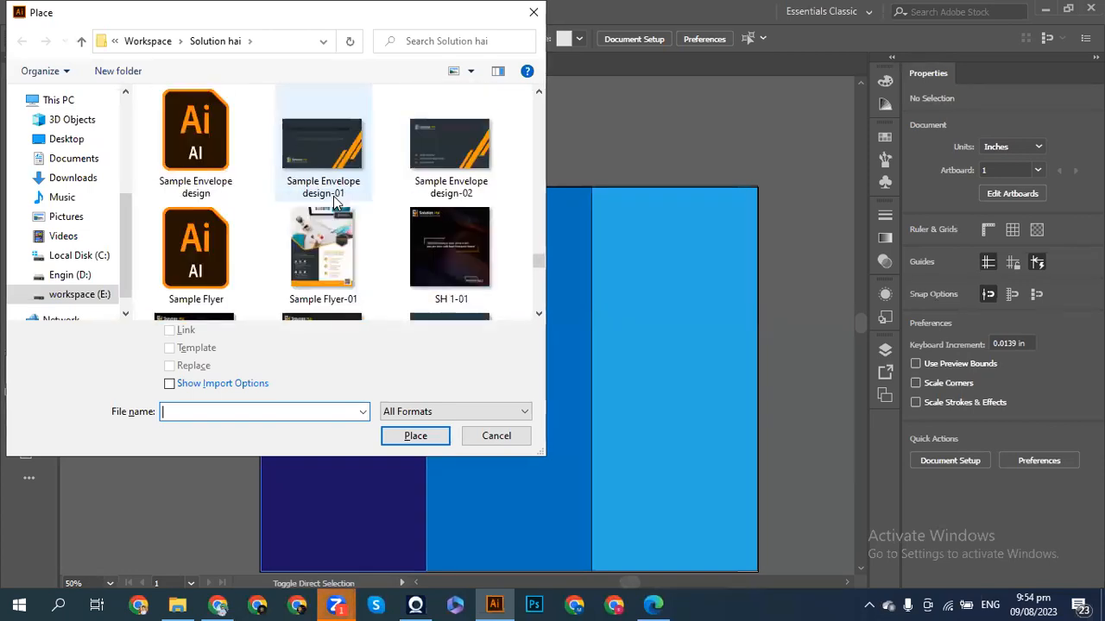
{"action": "scroll", "coordinate": [333, 197], "scroll_direction": "down", "scroll_amount": 2}
{"action": "left_click", "coordinate": [215, 244]}
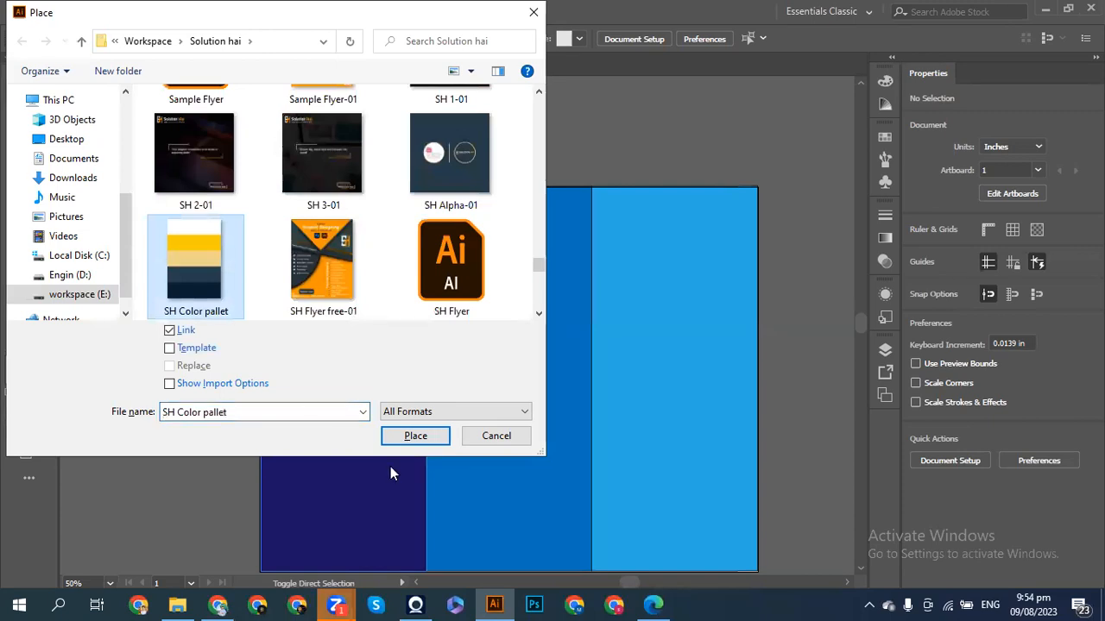
{"action": "left_click", "coordinate": [400, 437]}
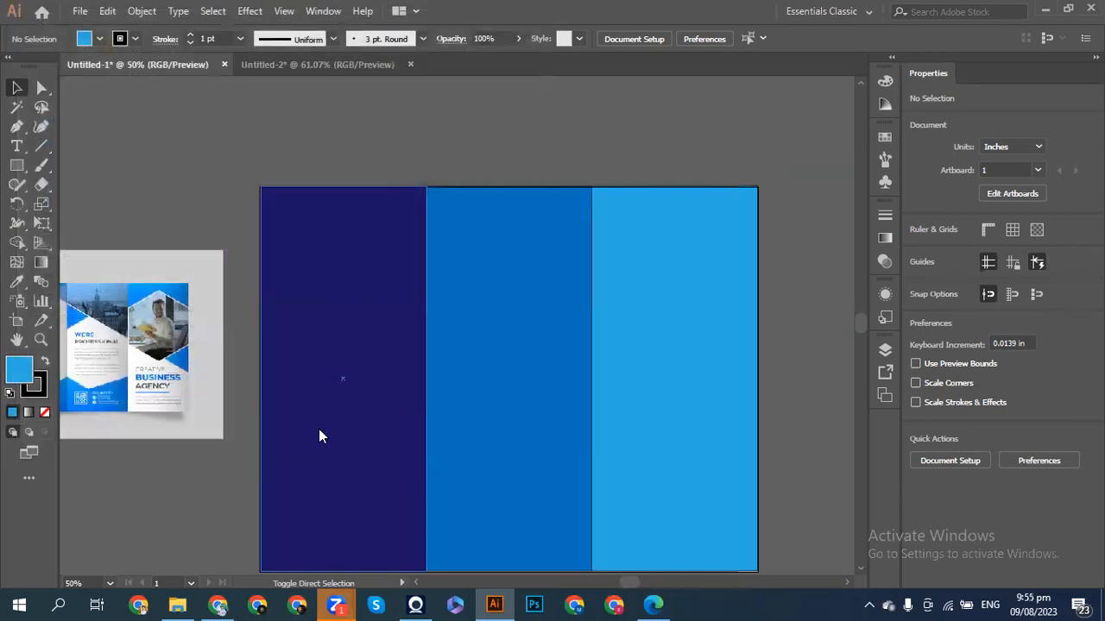
{"action": "left_click", "coordinate": [102, 122]}
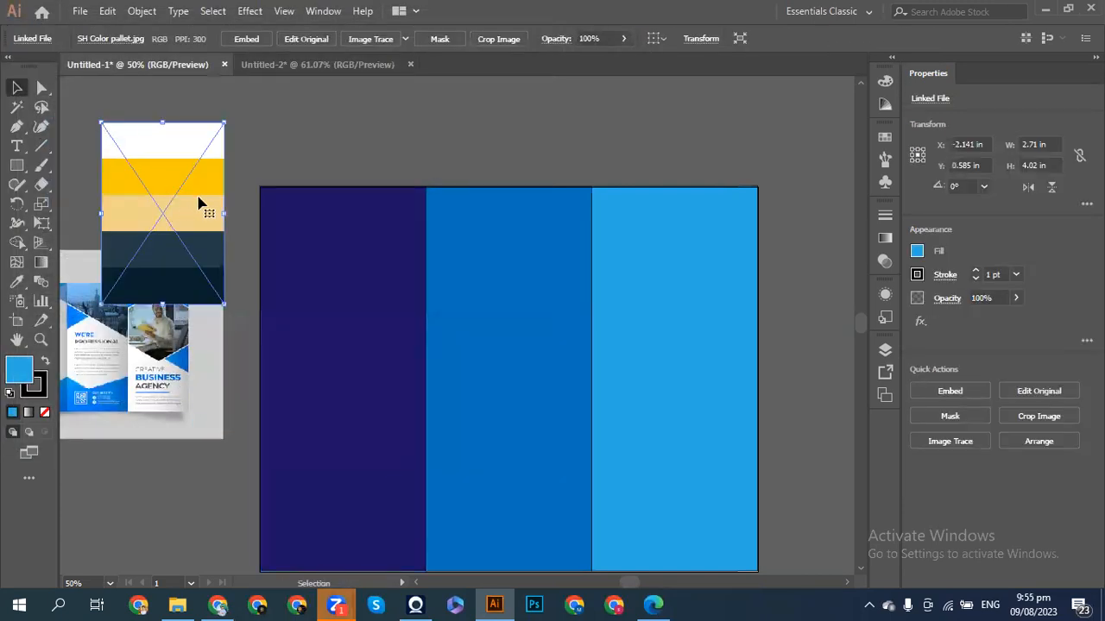
- Shrink and reposition the palette image, then embed it in the document
{"action": "left_click_drag", "start_coordinate": [191, 206], "coordinate": [219, 206]}
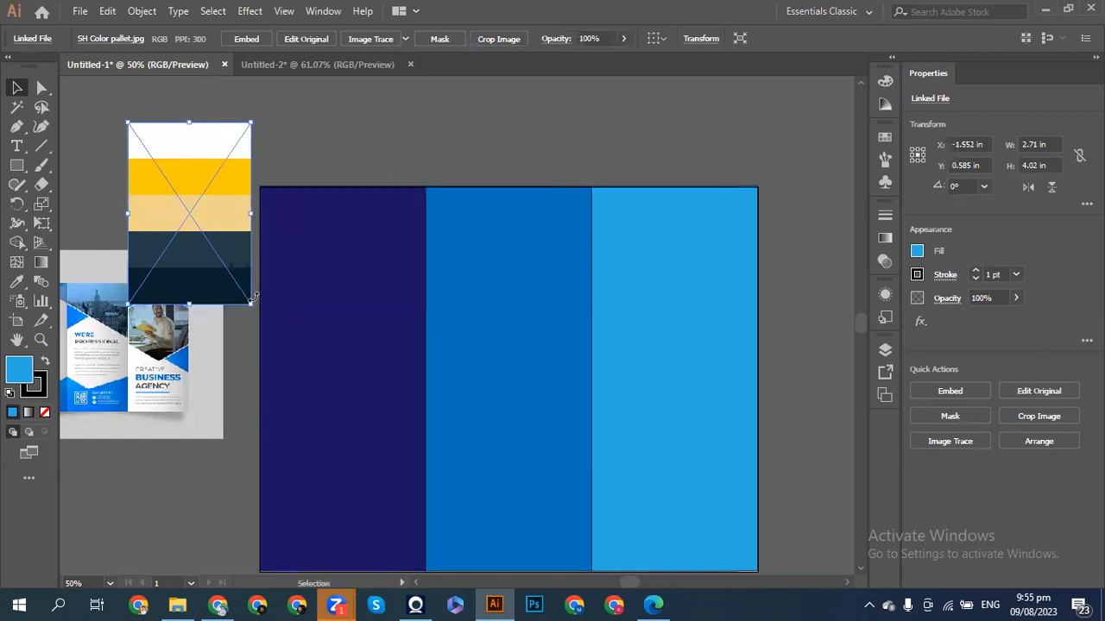
{"action": "left_click_drag", "start_coordinate": [248, 306], "coordinate": [212, 246]}
{"action": "left_click_drag", "start_coordinate": [177, 185], "coordinate": [218, 195]}
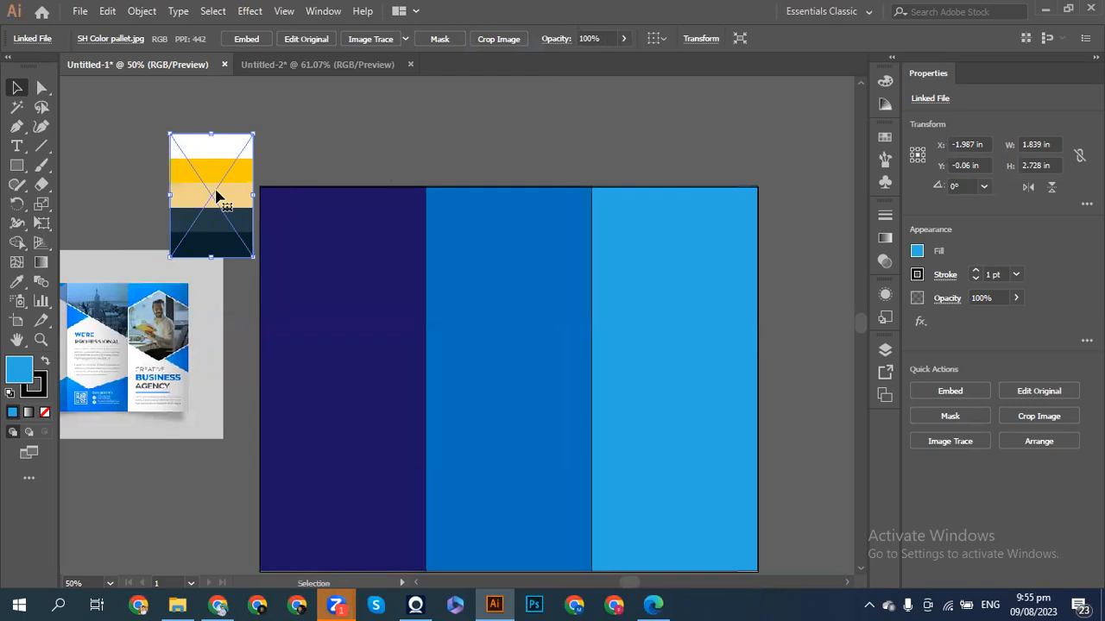
{"action": "left_click", "coordinate": [933, 388]}
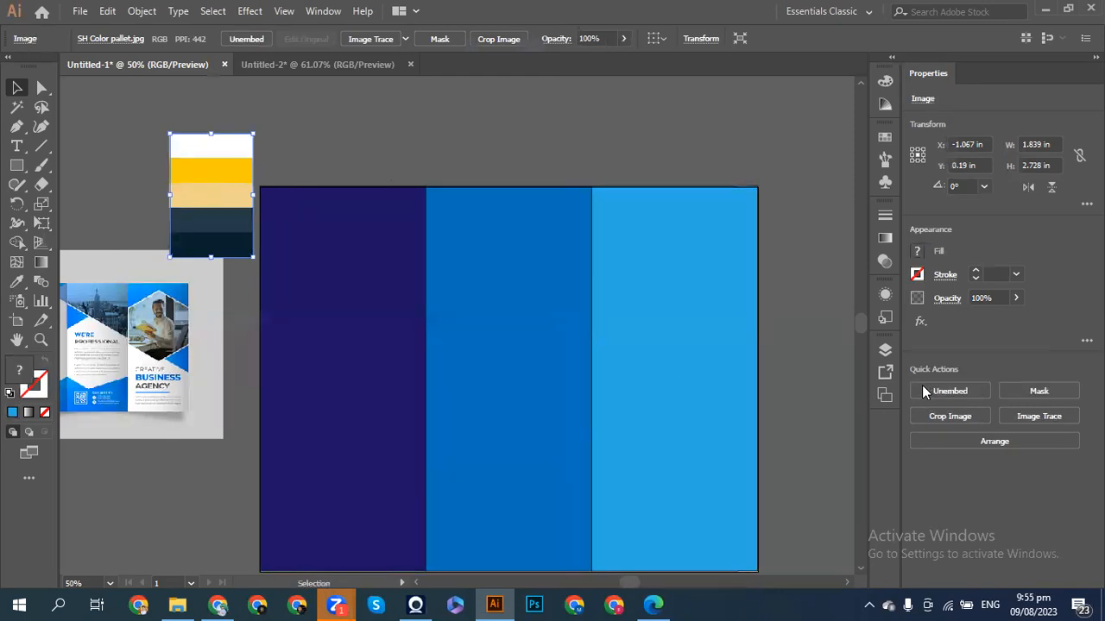
- Move the brochure reference image below the palette, then select the three brochure panels
{"action": "left_click", "coordinate": [834, 353]}
{"action": "left_click_drag", "start_coordinate": [180, 383], "coordinate": [204, 397]}
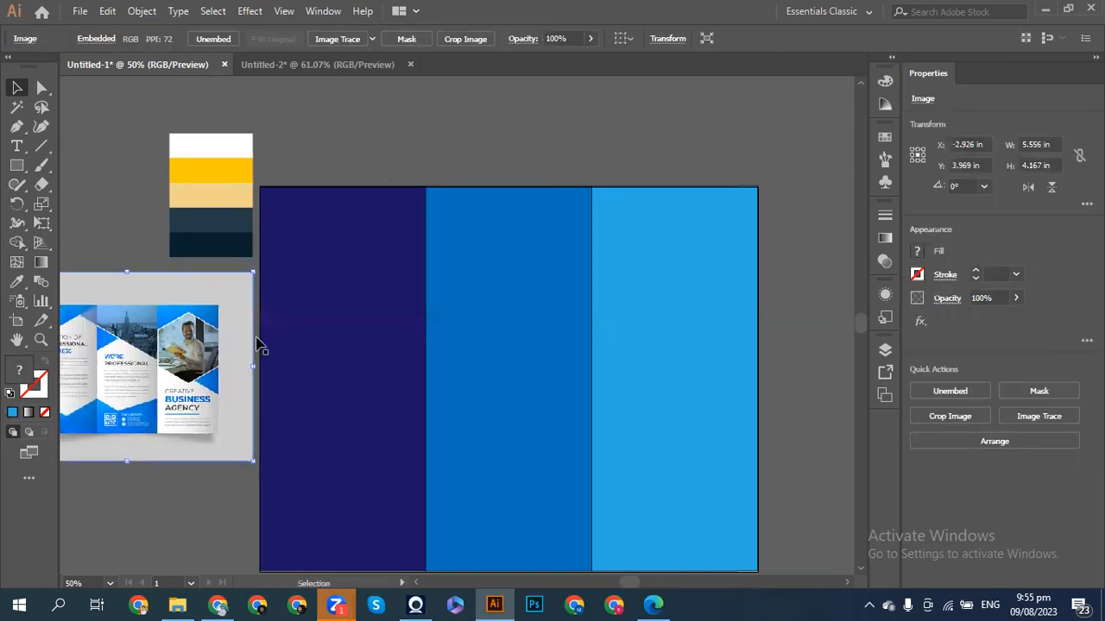
{"action": "left_click", "coordinate": [315, 168]}
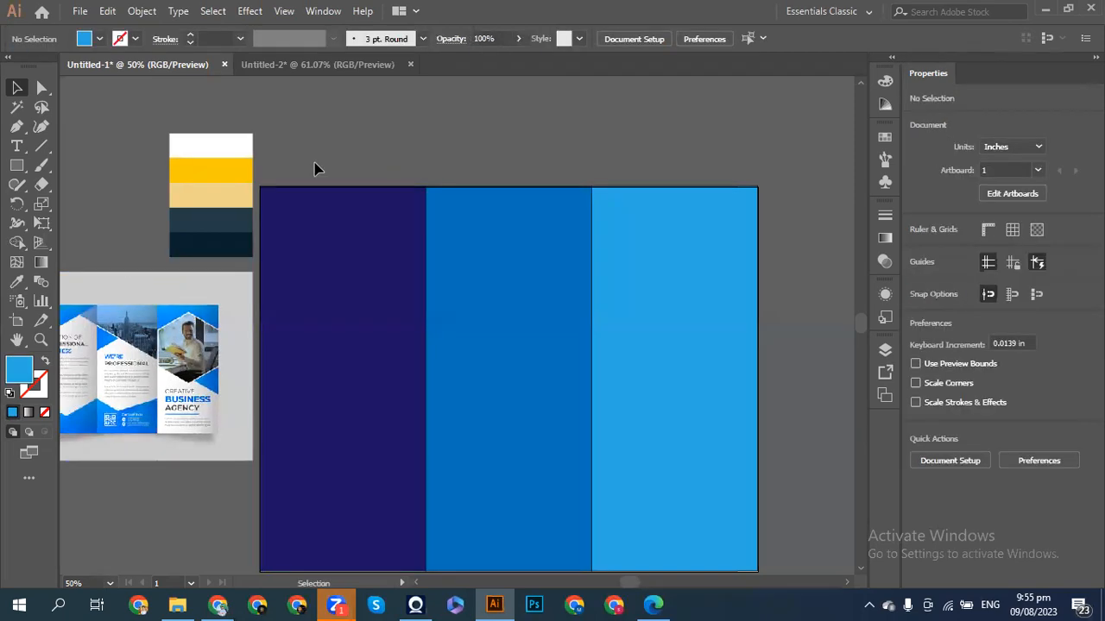
{"action": "left_click_drag", "start_coordinate": [315, 168], "coordinate": [296, 340]}
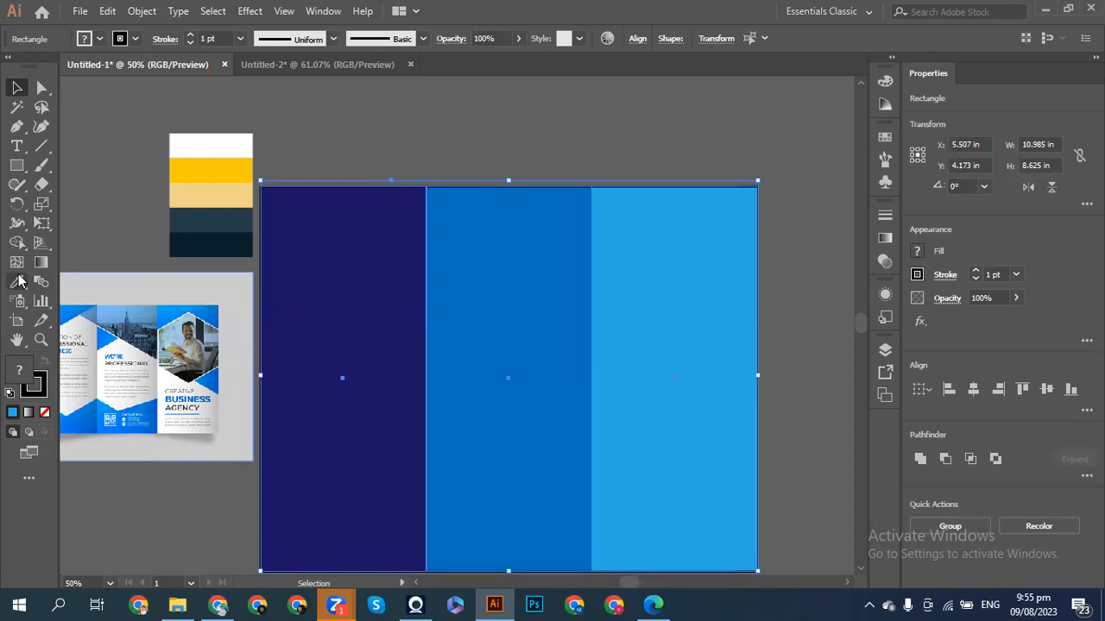
- Use the Eyedropper to try palette navy, white, yellow and peach as the panels' fill
{"action": "left_click", "coordinate": [20, 282]}
{"action": "left_click", "coordinate": [197, 229]}
{"action": "left_click", "coordinate": [194, 211]}
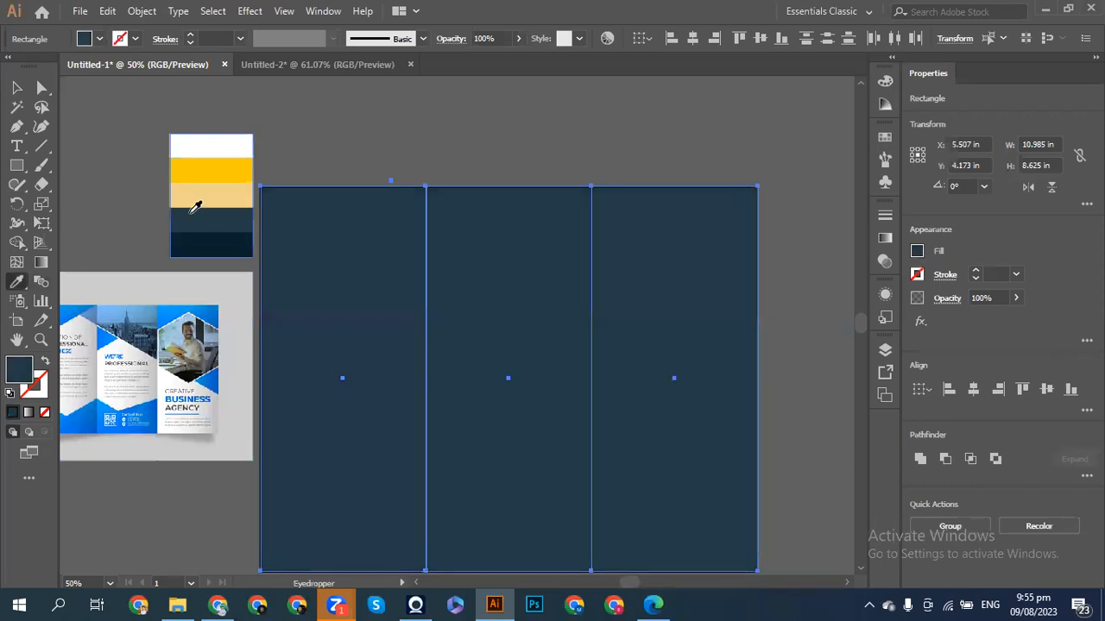
{"action": "left_click", "coordinate": [197, 152]}
{"action": "left_click", "coordinate": [208, 164]}
{"action": "left_click", "coordinate": [215, 189]}
{"action": "left_click", "coordinate": [216, 172]}
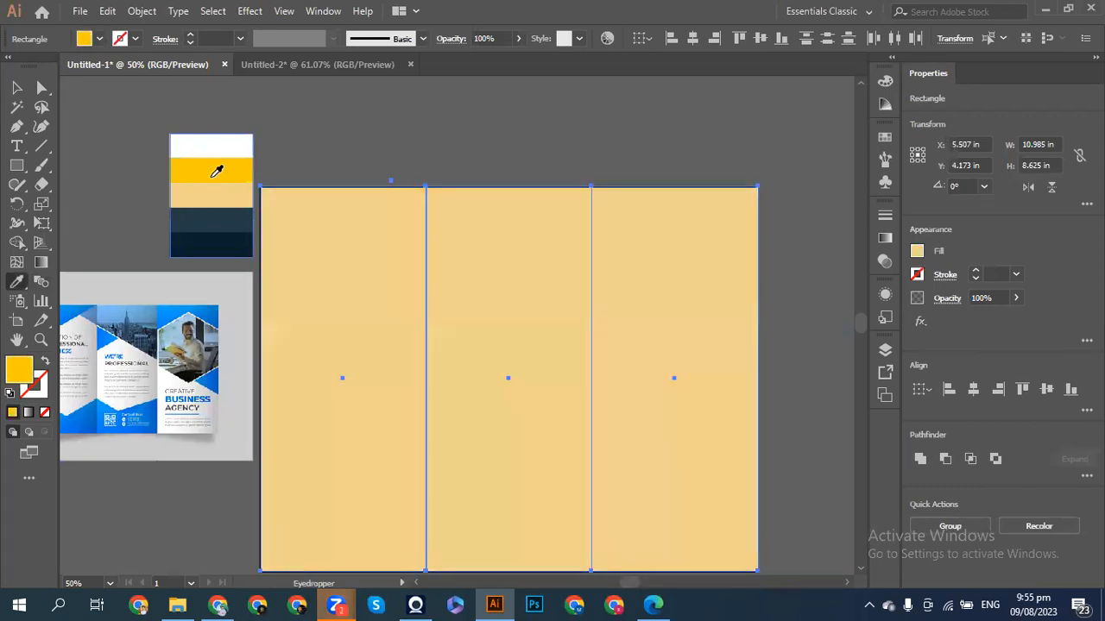
{"action": "left_click", "coordinate": [213, 196]}
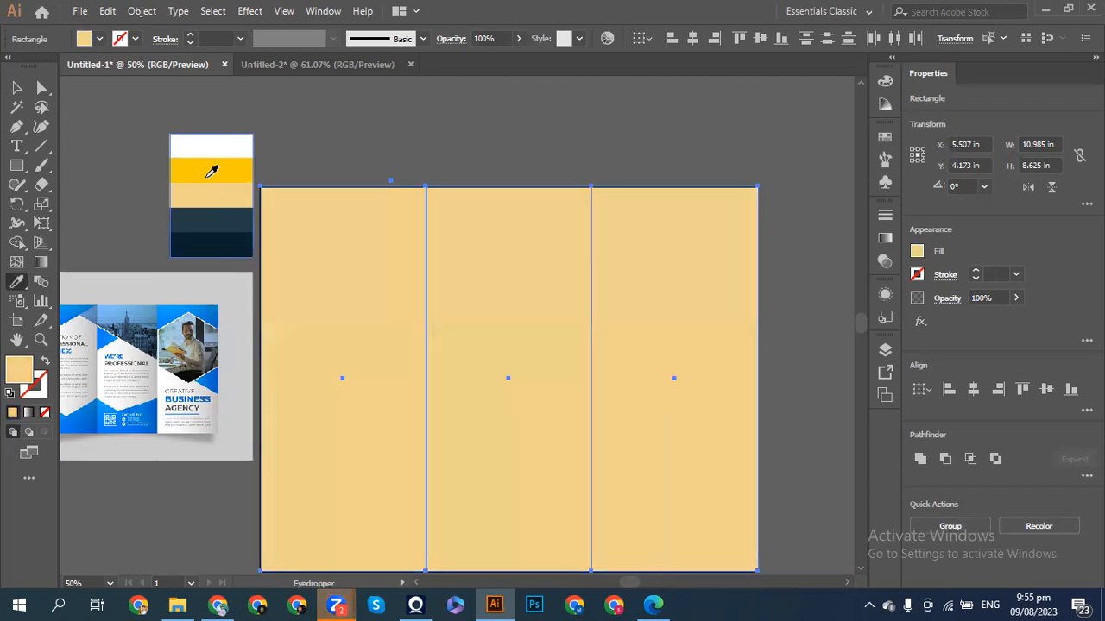
{"action": "left_click", "coordinate": [210, 166]}
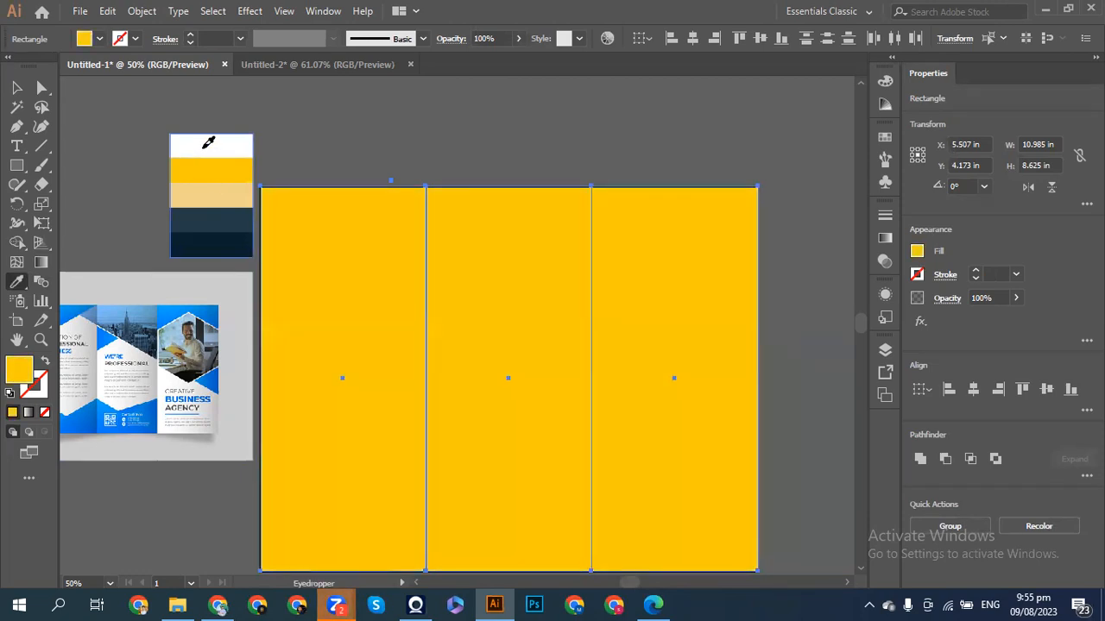
{"action": "left_click", "coordinate": [208, 142]}
- Compare the palette's navy and slate blue shades on the panels, then settle on white
{"action": "left_click", "coordinate": [227, 214]}
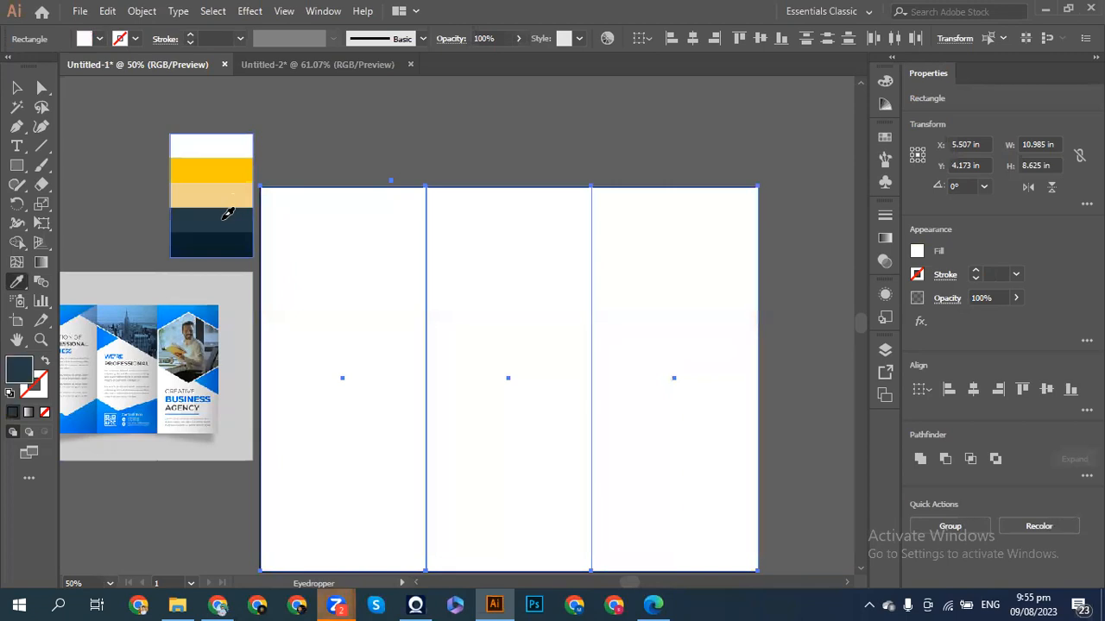
{"action": "left_click", "coordinate": [235, 245]}
{"action": "left_click", "coordinate": [231, 220]}
{"action": "left_click", "coordinate": [234, 239]}
{"action": "left_click", "coordinate": [232, 219]}
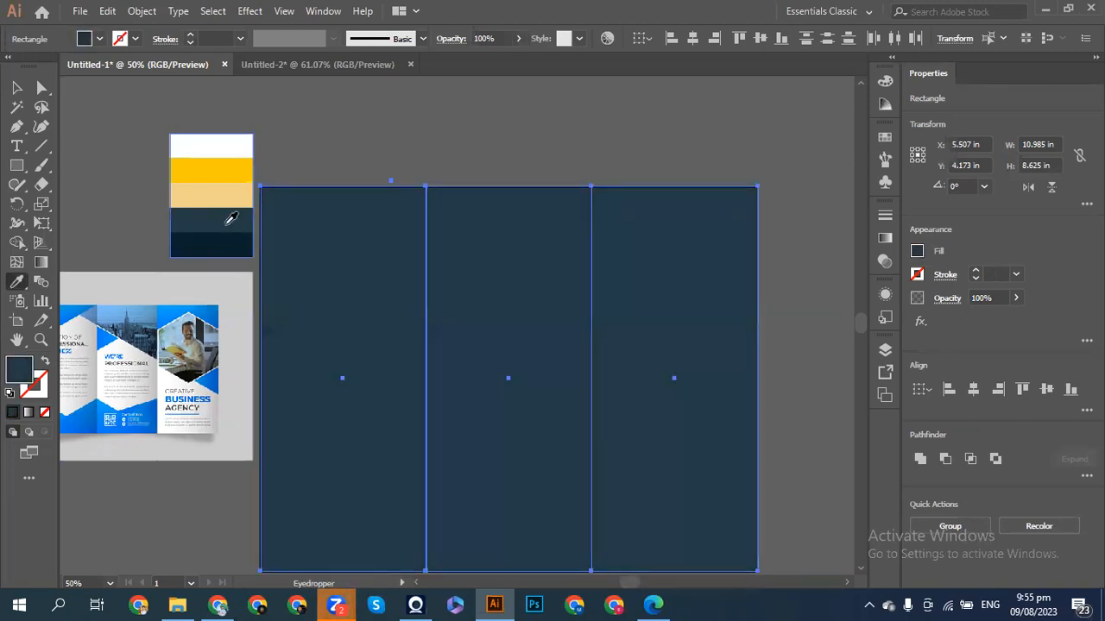
{"action": "left_click", "coordinate": [235, 138]}
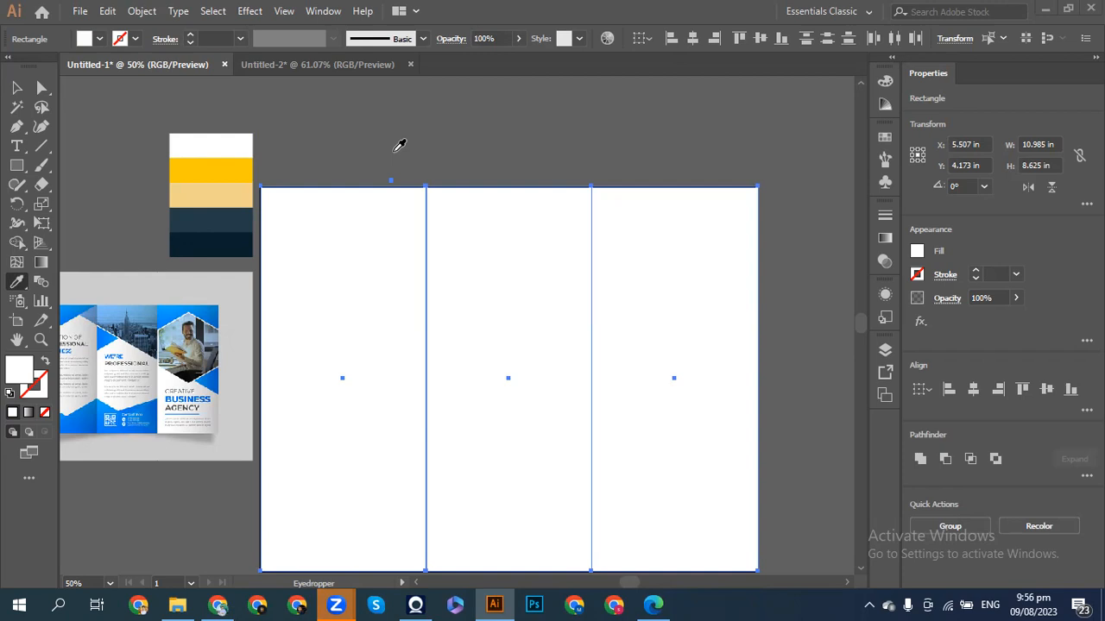
{"action": "left_click", "coordinate": [223, 240]}
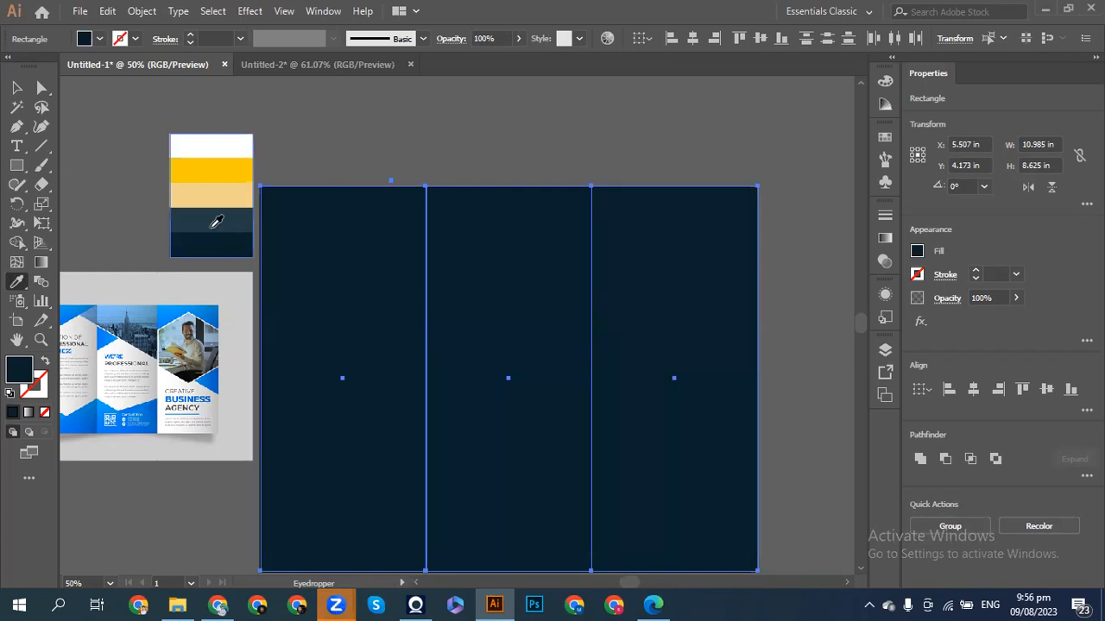
{"action": "left_click", "coordinate": [216, 223]}
{"action": "left_click", "coordinate": [222, 248]}
{"action": "left_click", "coordinate": [216, 146]}
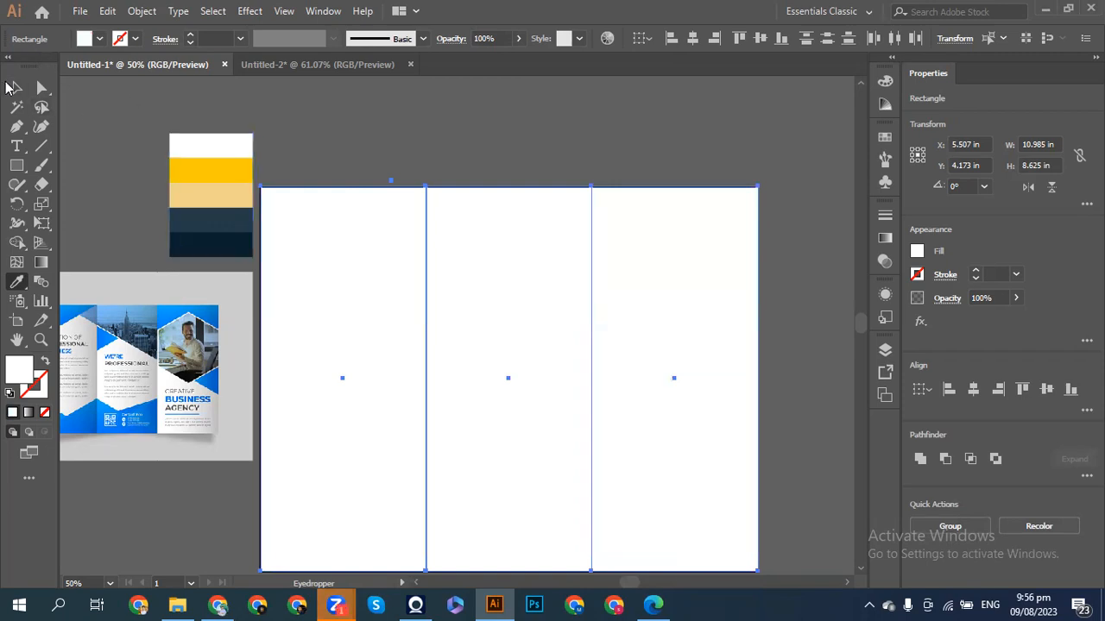
- Select the three panel rectangles and give them a 0.5 pt black stroke
{"action": "left_click", "coordinate": [16, 88]}
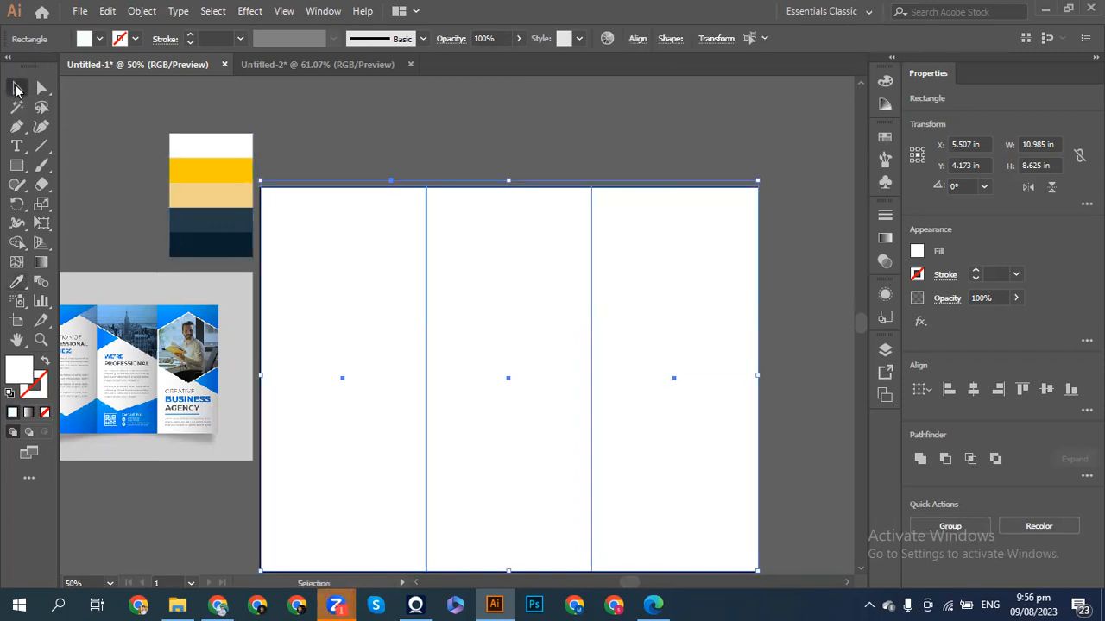
{"action": "left_click", "coordinate": [110, 158]}
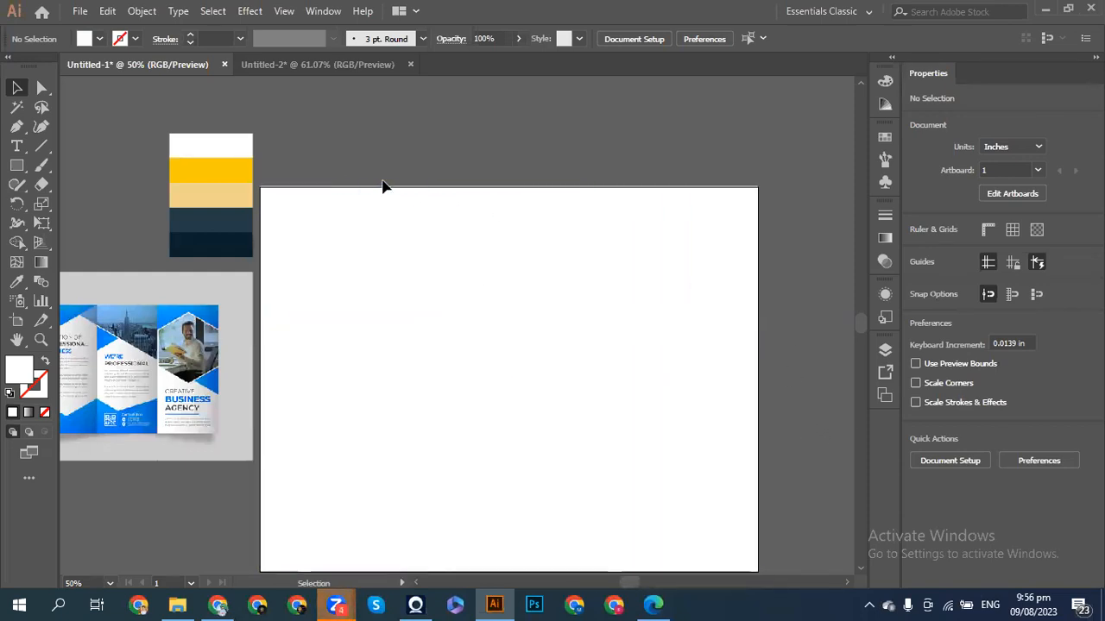
{"action": "left_click_drag", "start_coordinate": [376, 166], "coordinate": [702, 329]}
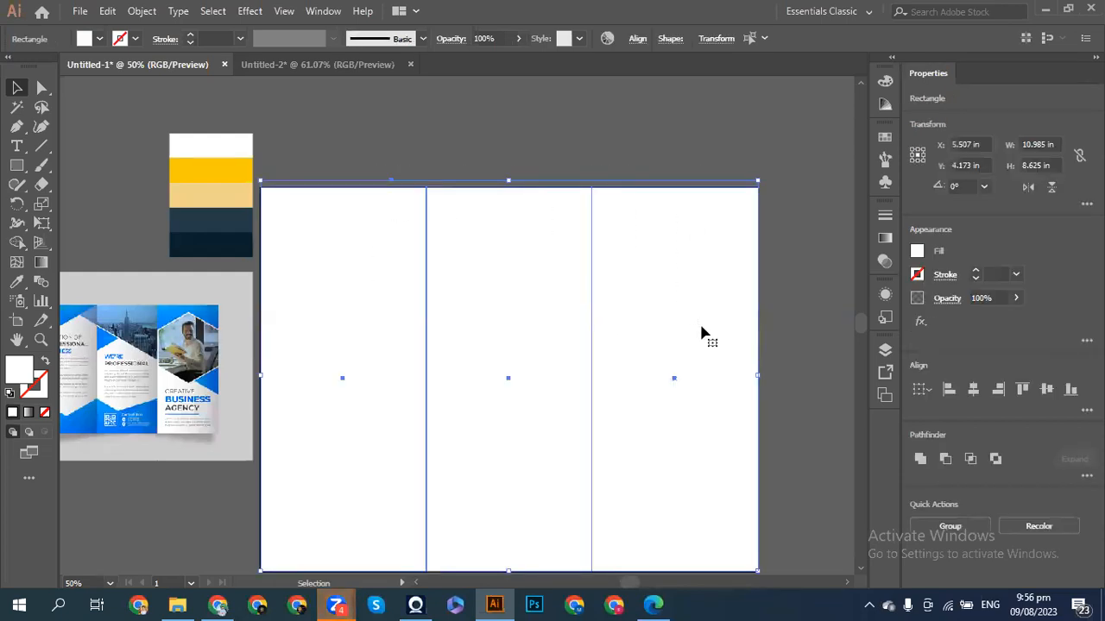
{"action": "left_click", "coordinate": [975, 272]}
{"action": "left_click", "coordinate": [975, 277]}
{"action": "left_click", "coordinate": [976, 277]}
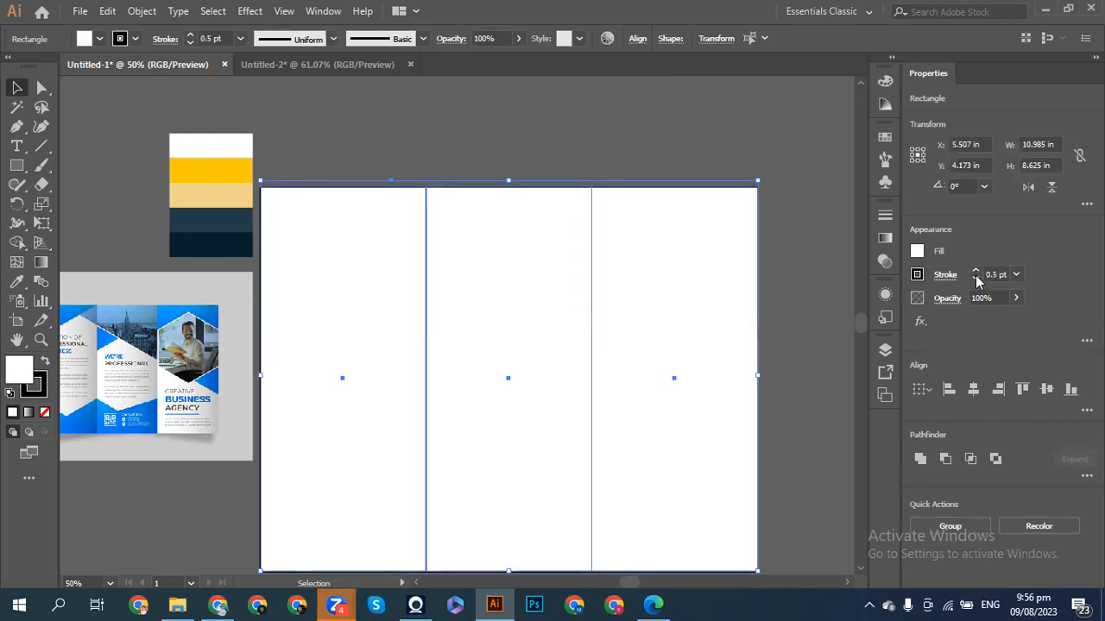
{"action": "left_click", "coordinate": [817, 285]}
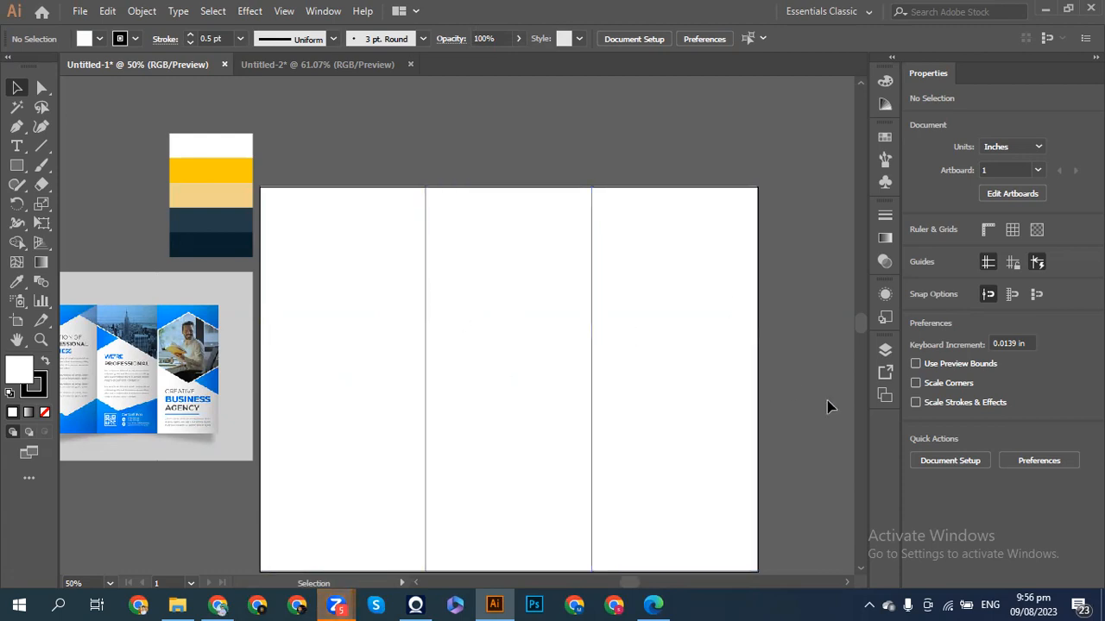
{"action": "left_click_drag", "start_coordinate": [366, 174], "coordinate": [665, 300]}
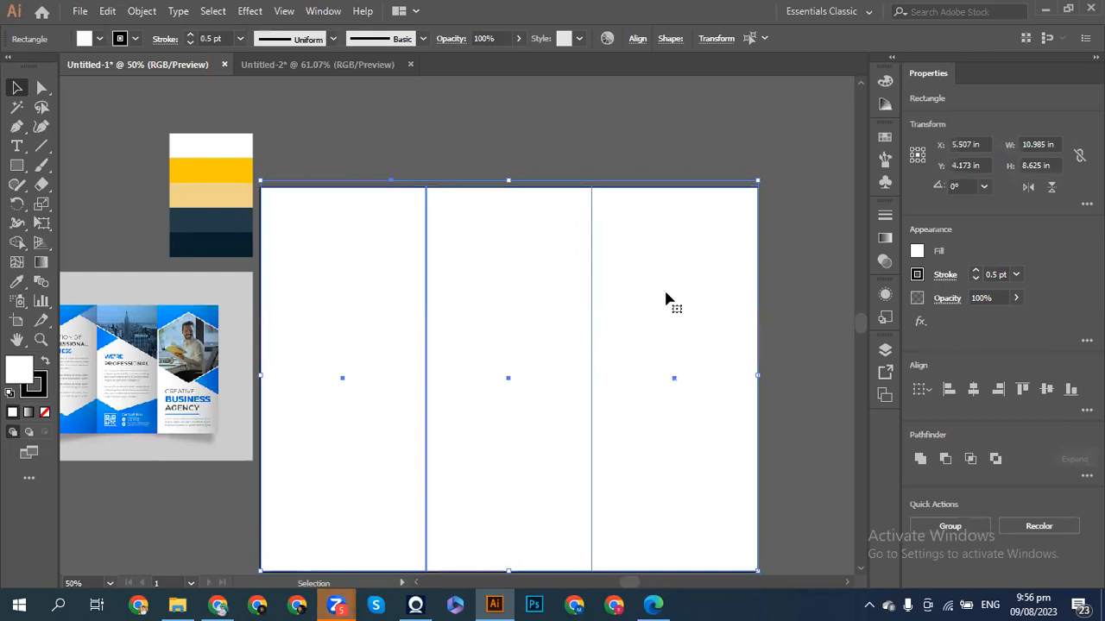
{"action": "left_click", "coordinate": [787, 339]}
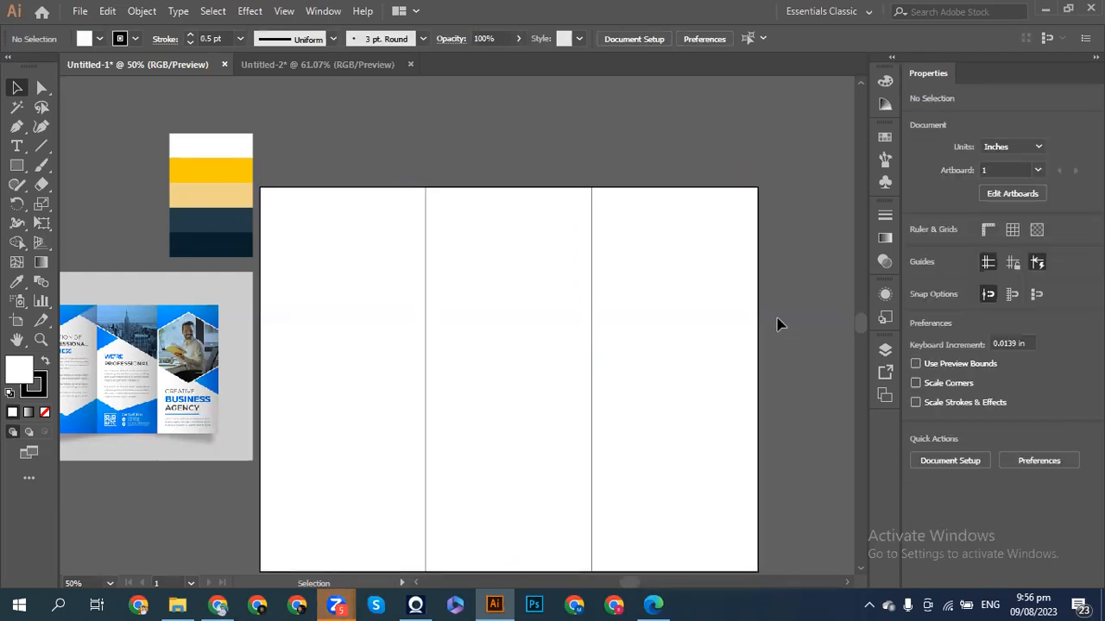
{"action": "scroll", "coordinate": [751, 294], "scroll_direction": "down", "scroll_amount": 1}
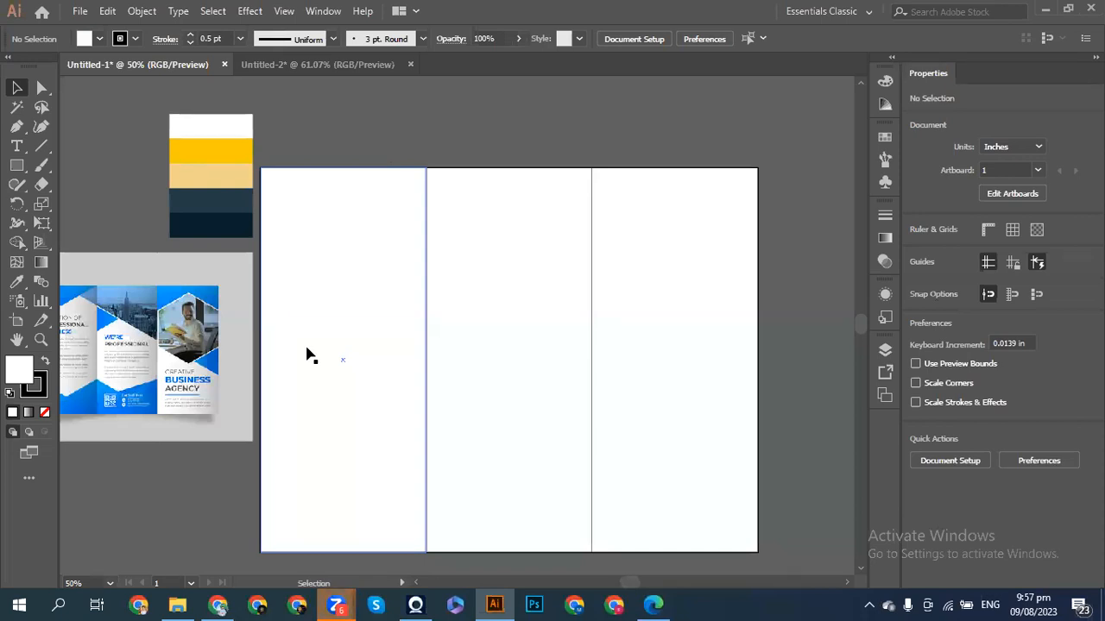
{"action": "scroll", "coordinate": [311, 356], "scroll_direction": "left", "scroll_amount": 3}
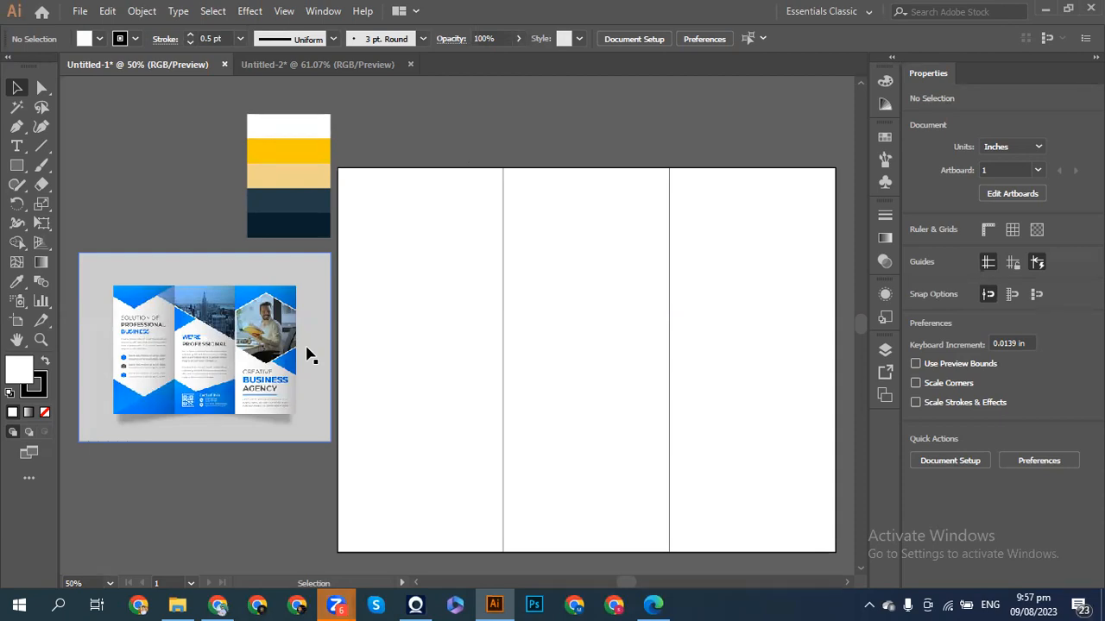
{"action": "scroll", "coordinate": [309, 354], "scroll_direction": "right", "scroll_amount": 3}
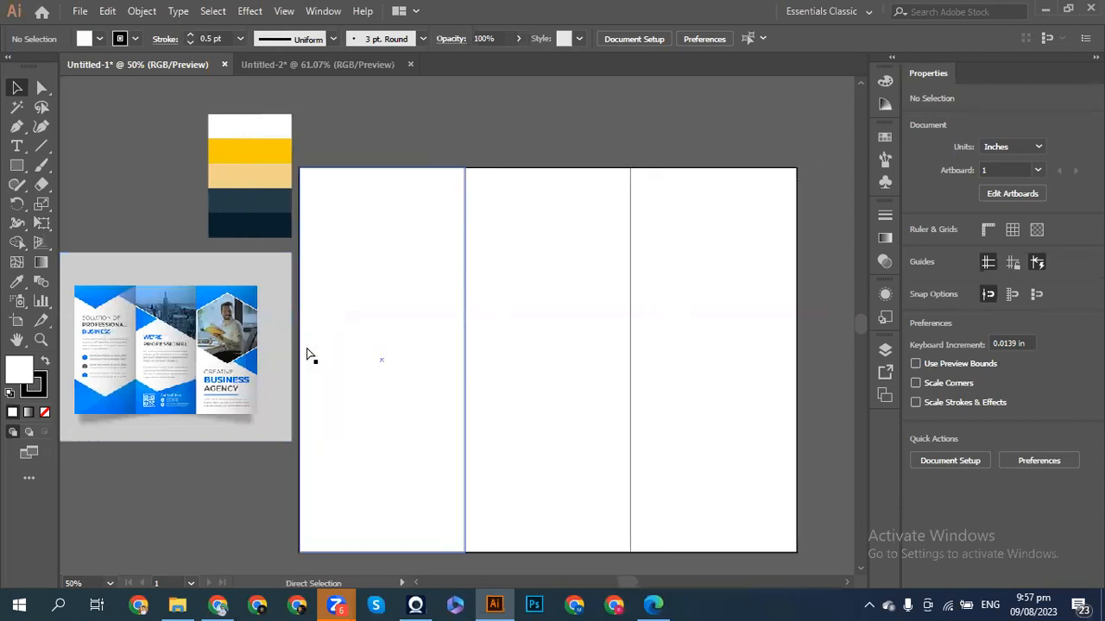
{"action": "scroll", "coordinate": [309, 354], "scroll_direction": "right", "scroll_amount": 1}
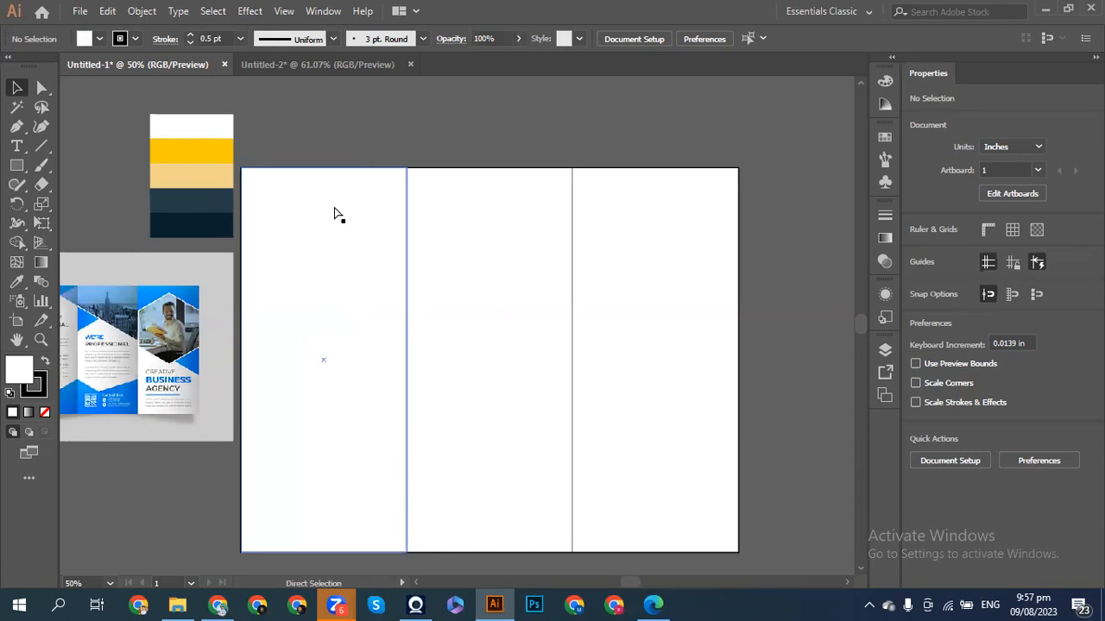
{"action": "scroll", "coordinate": [337, 214], "scroll_direction": "left", "scroll_amount": 4}
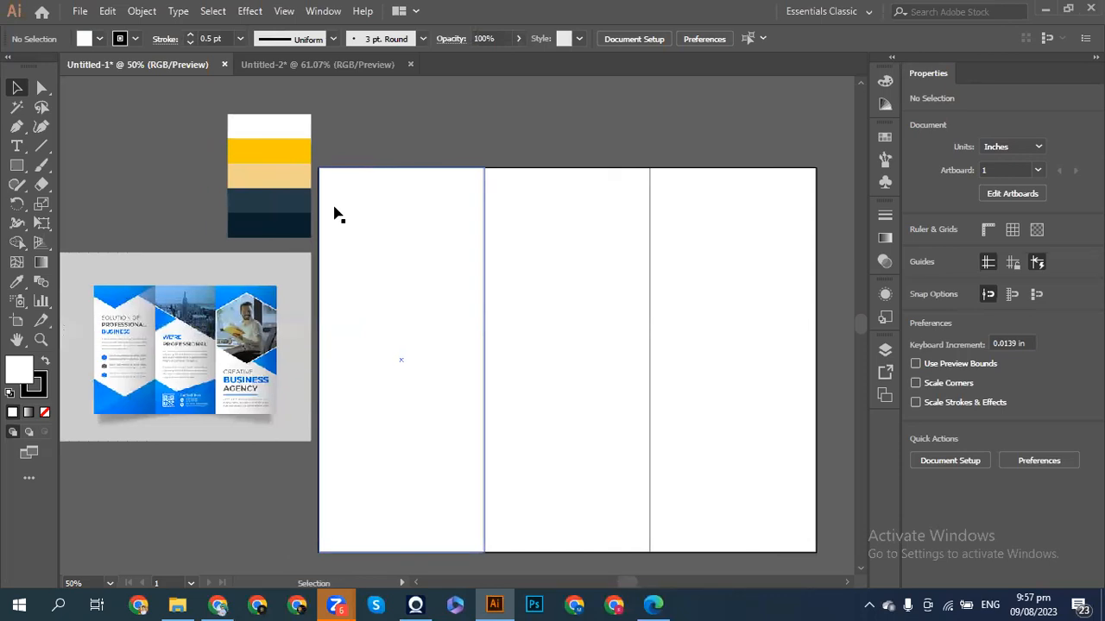
{"action": "left_click_drag", "start_coordinate": [373, 142], "coordinate": [771, 303]}
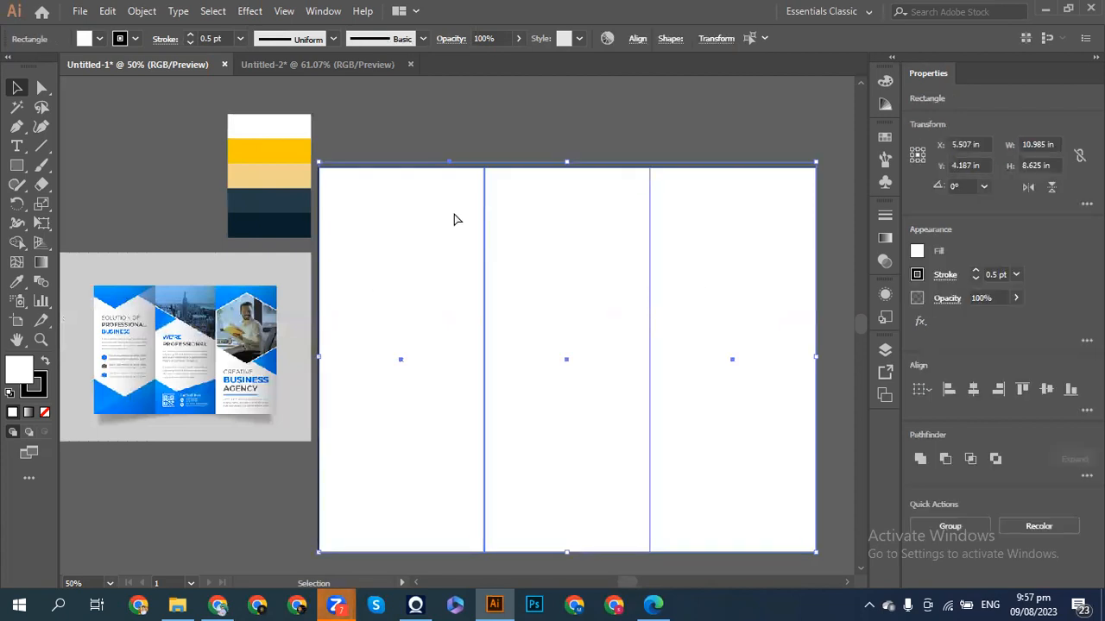
{"action": "left_click", "coordinate": [429, 145]}
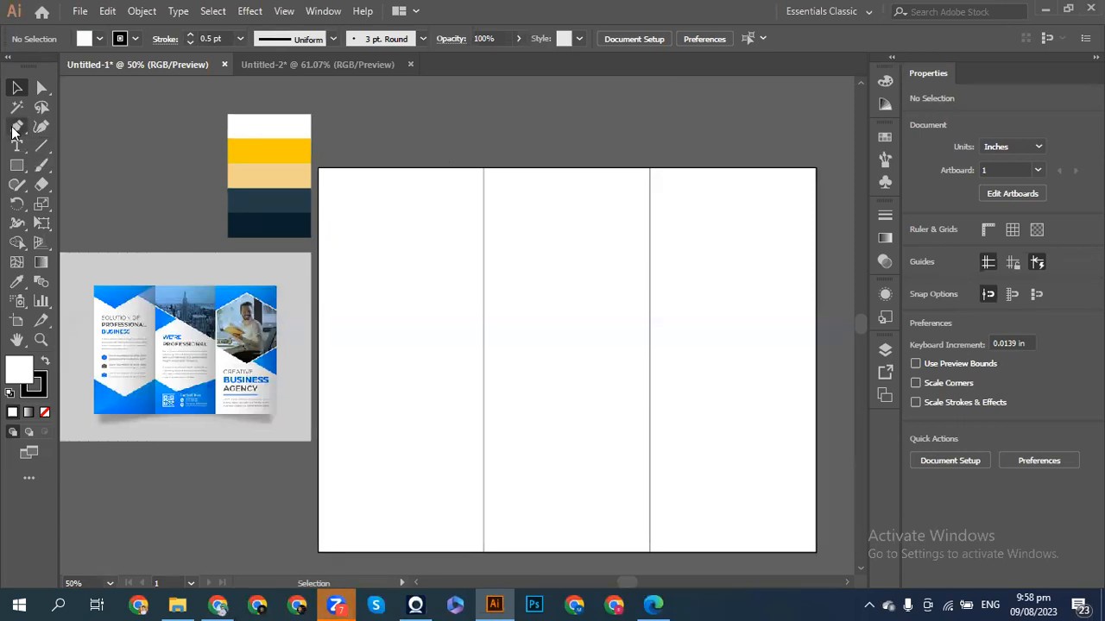
{"action": "left_click", "coordinate": [14, 127]}
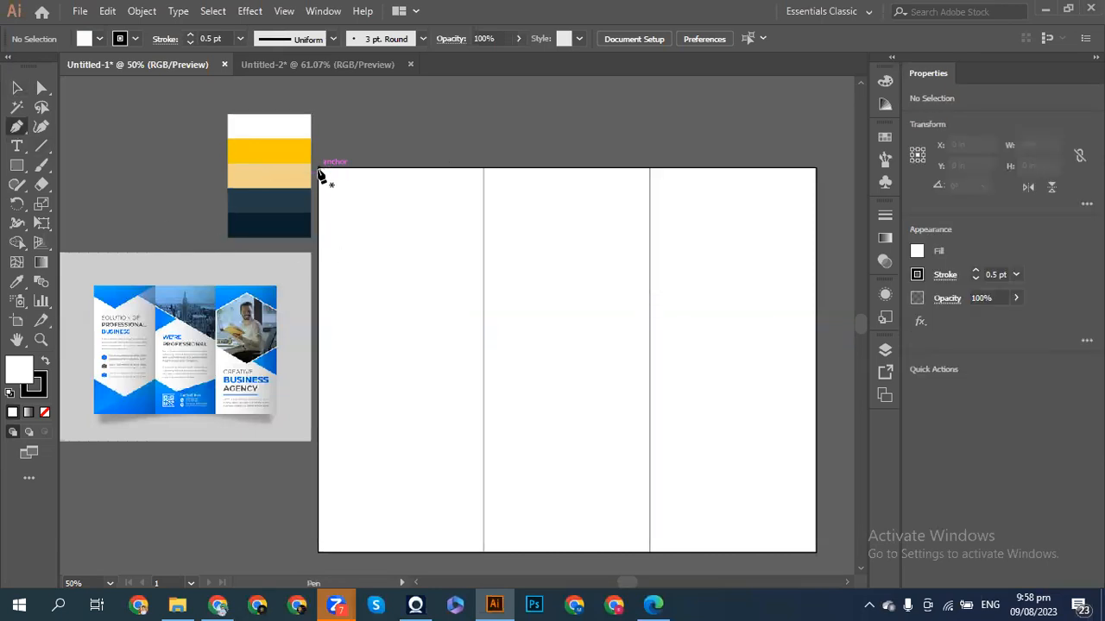
- Pen-draw a closed V shape from the top-left corner to the first fold, dipping to a low point
{"action": "left_click", "coordinate": [319, 169]}
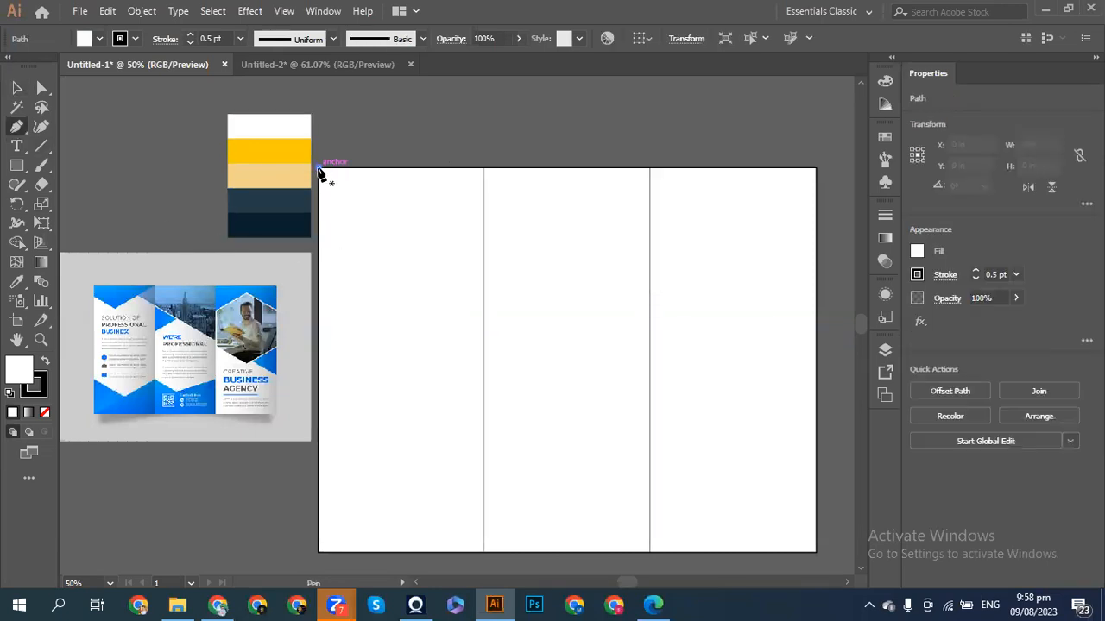
{"action": "left_click", "coordinate": [484, 170]}
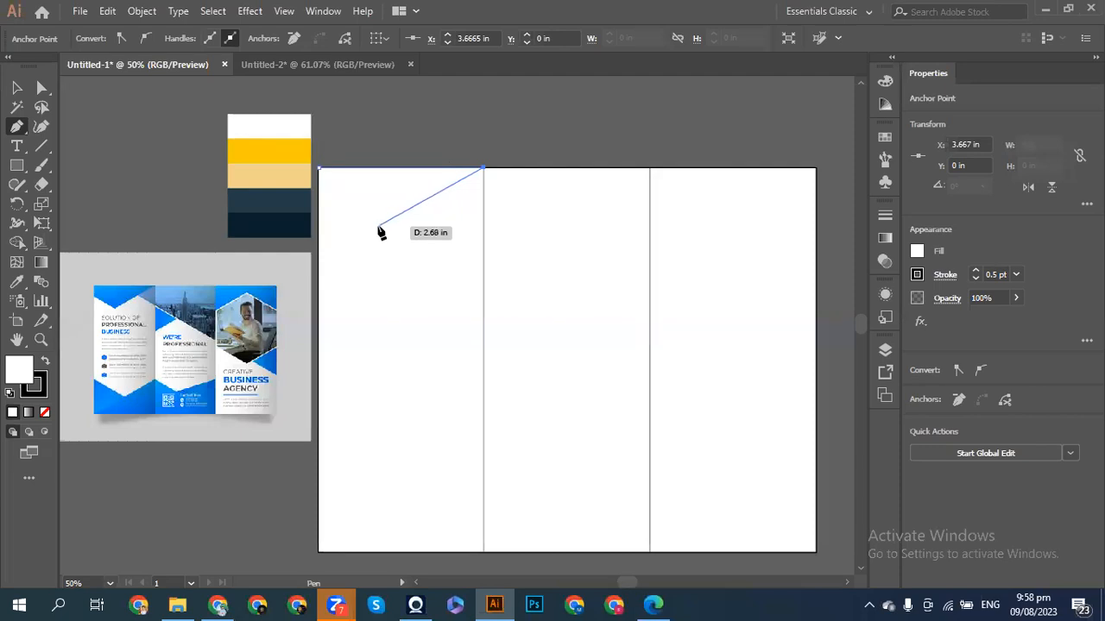
{"action": "left_click", "coordinate": [379, 226]}
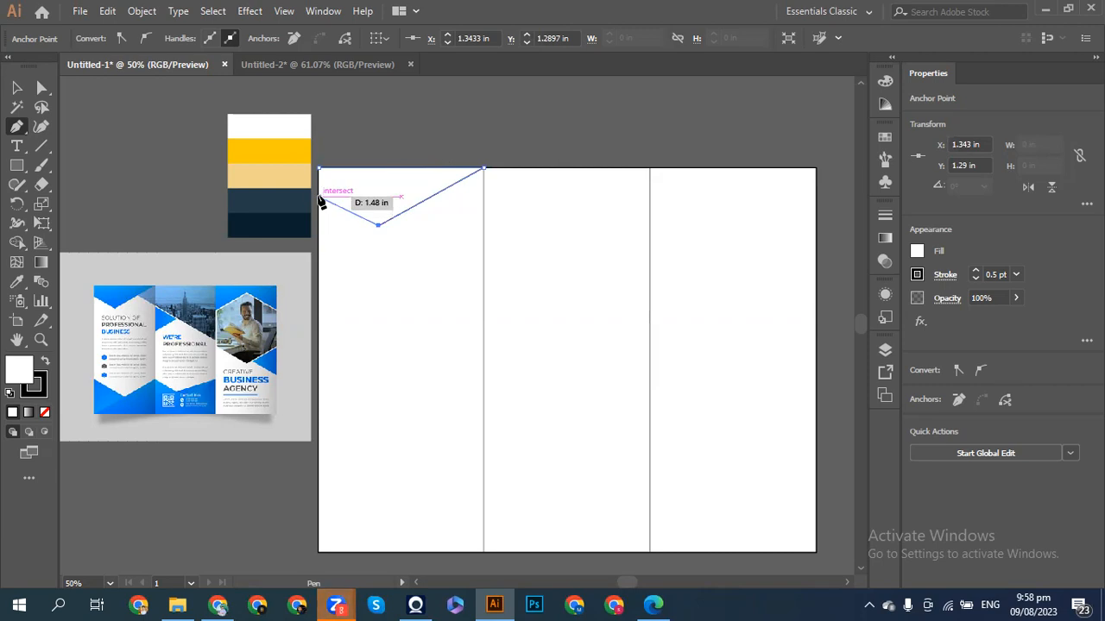
{"action": "left_click", "coordinate": [320, 197]}
{"action": "left_click", "coordinate": [319, 169]}
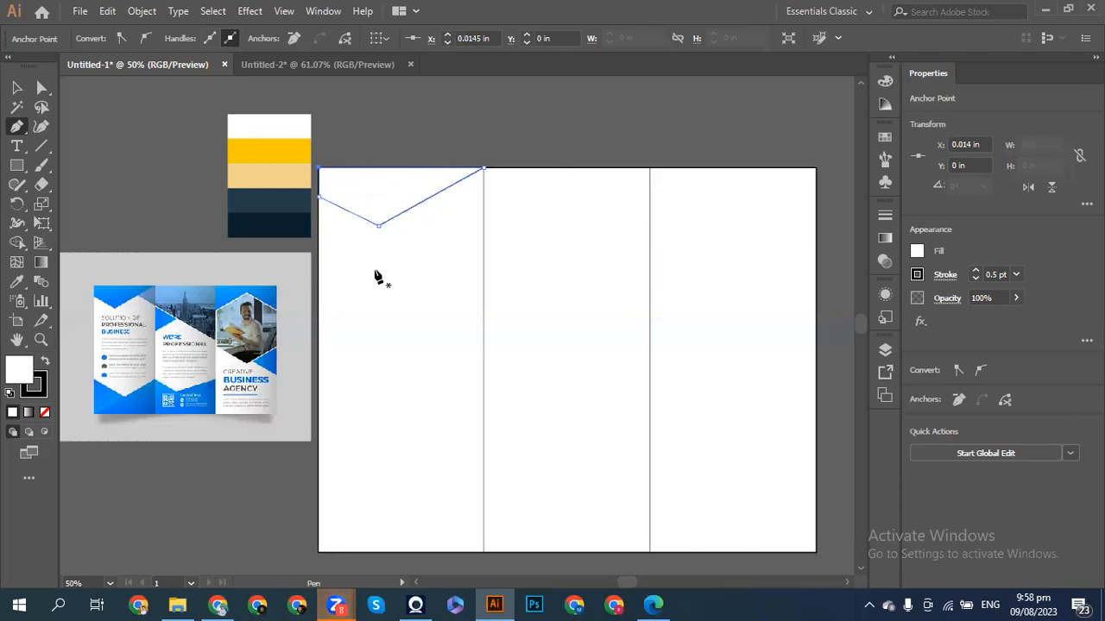
- Nudge the V's bottom anchor with Direct Selection and arrow keys, then check the shape
{"action": "left_click", "coordinate": [15, 87]}
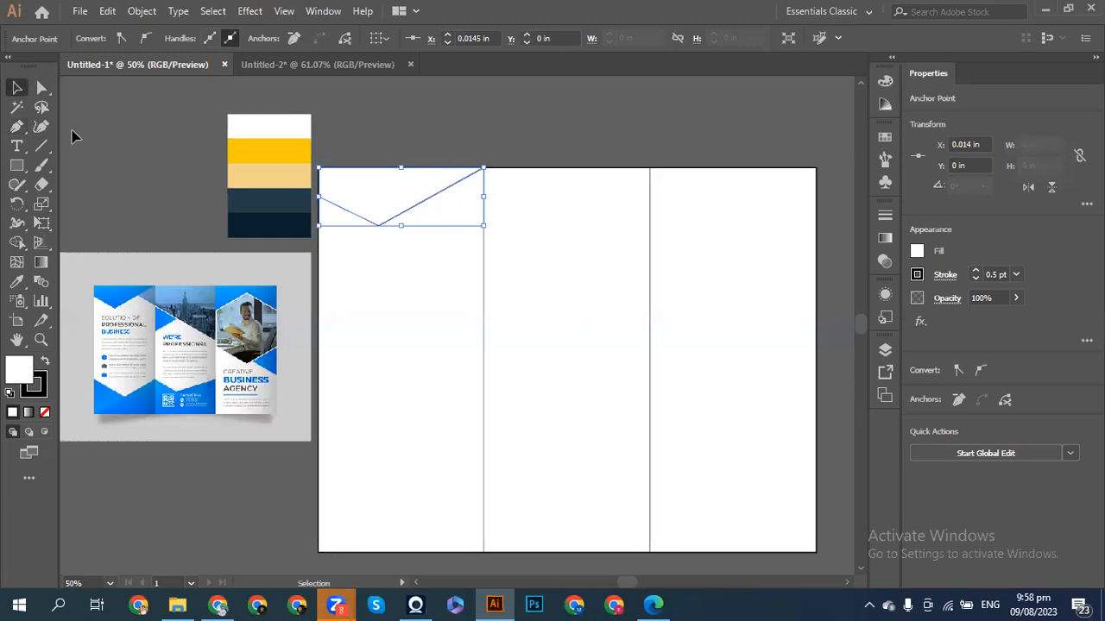
{"action": "left_click", "coordinate": [41, 87]}
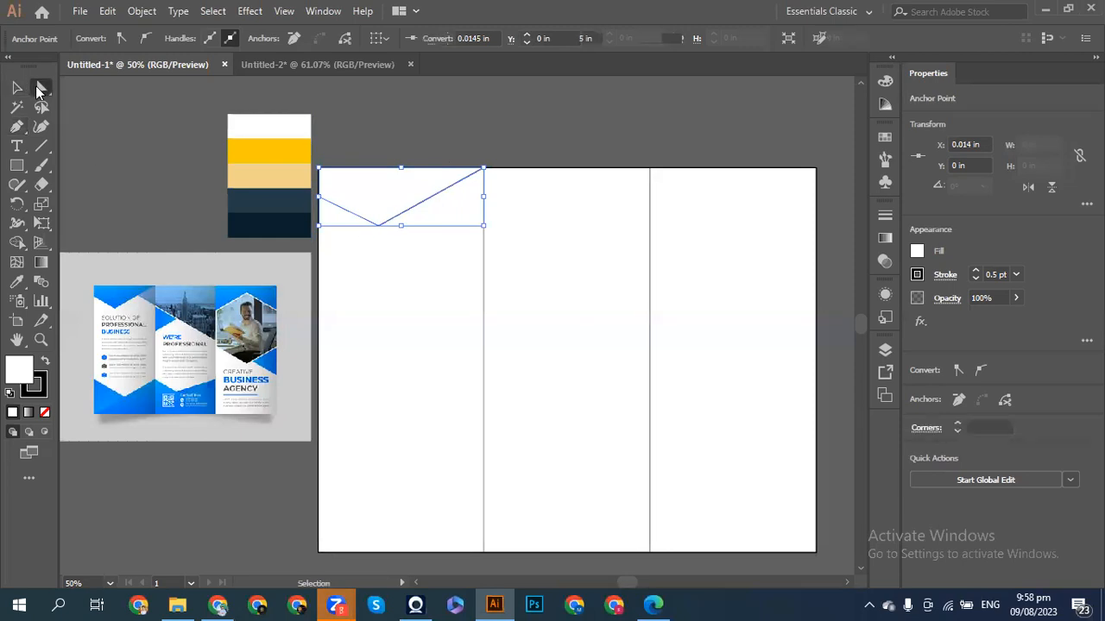
{"action": "left_click", "coordinate": [381, 227]}
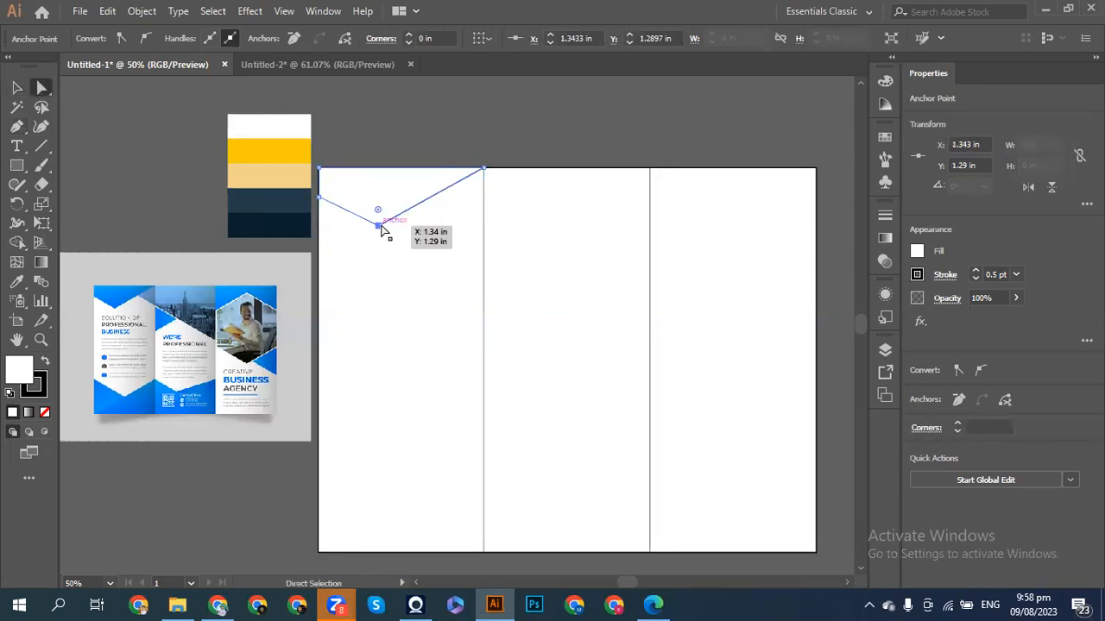
{"action": "key", "text": "Left"}
{"action": "key", "text": "Left"}
{"action": "key", "text": "Left"}
{"action": "key", "text": "Left"}
{"action": "key", "text": "Left"}
{"action": "key", "text": "Left"}
{"action": "key", "text": "Right"}
{"action": "key", "text": "Right"}
{"action": "key", "text": "Right"}
{"action": "key", "text": "Down"}
{"action": "key", "text": "Down"}
{"action": "key", "text": "Down"}
{"action": "key", "text": "Down"}
{"action": "key", "text": "Down"}
{"action": "key", "text": "Down"}
{"action": "key", "text": "Down"}
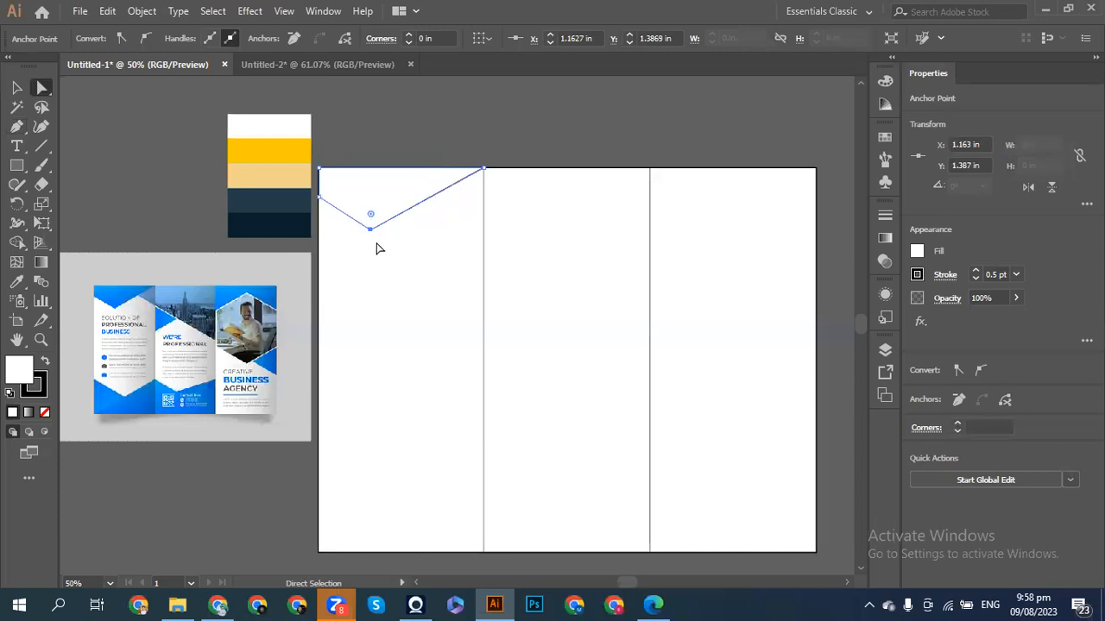
{"action": "left_click", "coordinate": [169, 189]}
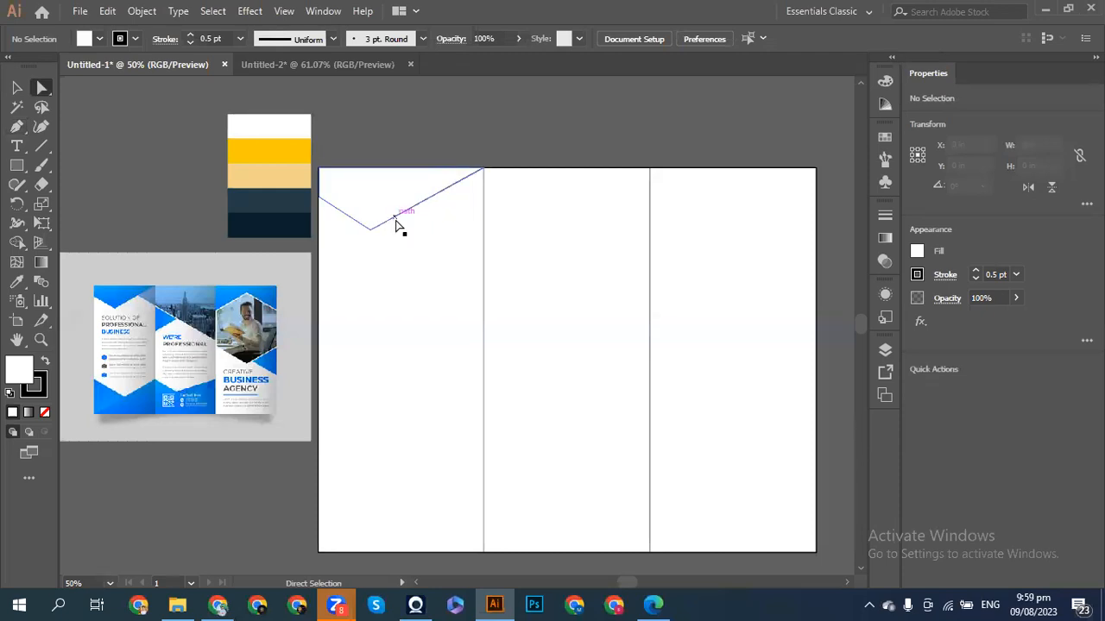
{"action": "left_click", "coordinate": [395, 222]}
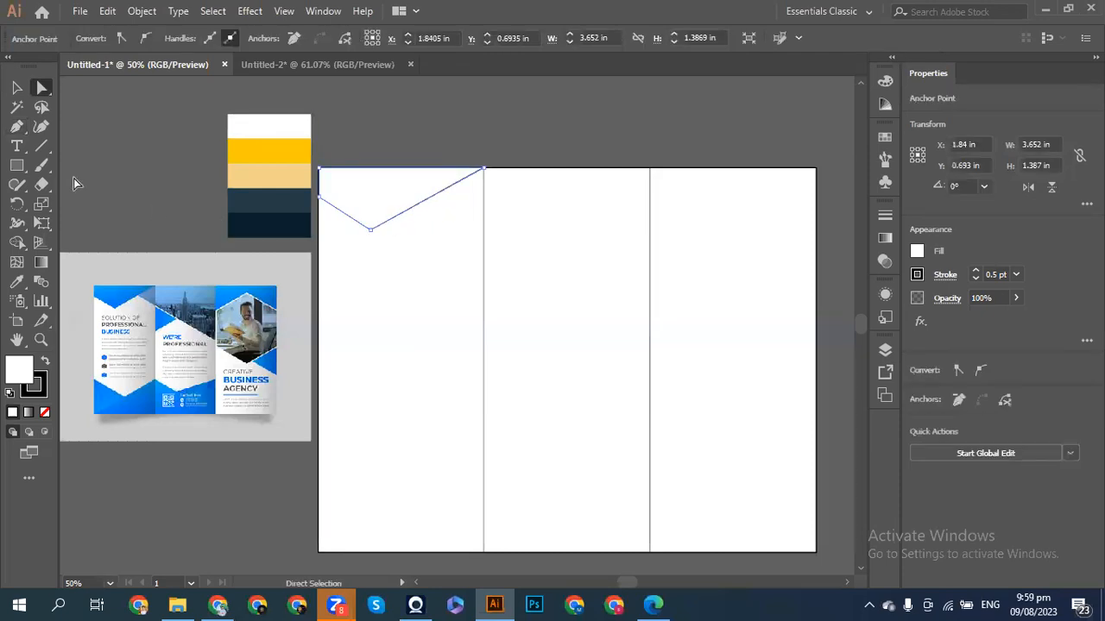
{"action": "left_click", "coordinate": [129, 177]}
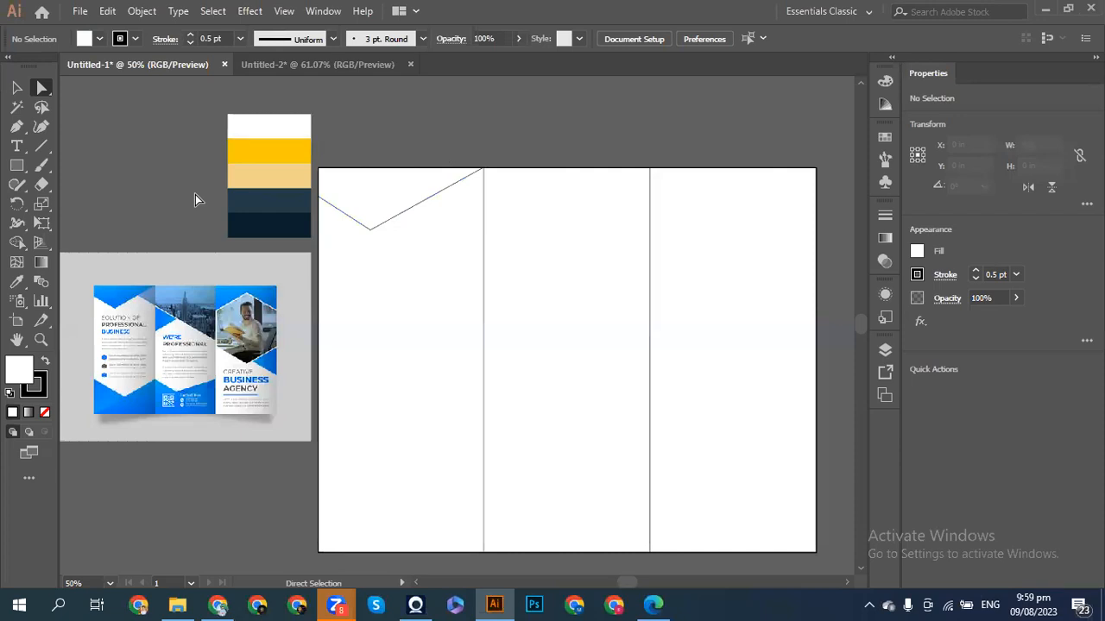
- Pen-draw a closed triangle from the first fold's bottom, up the fold, to the bottom-left corner
{"action": "left_click", "coordinate": [16, 87]}
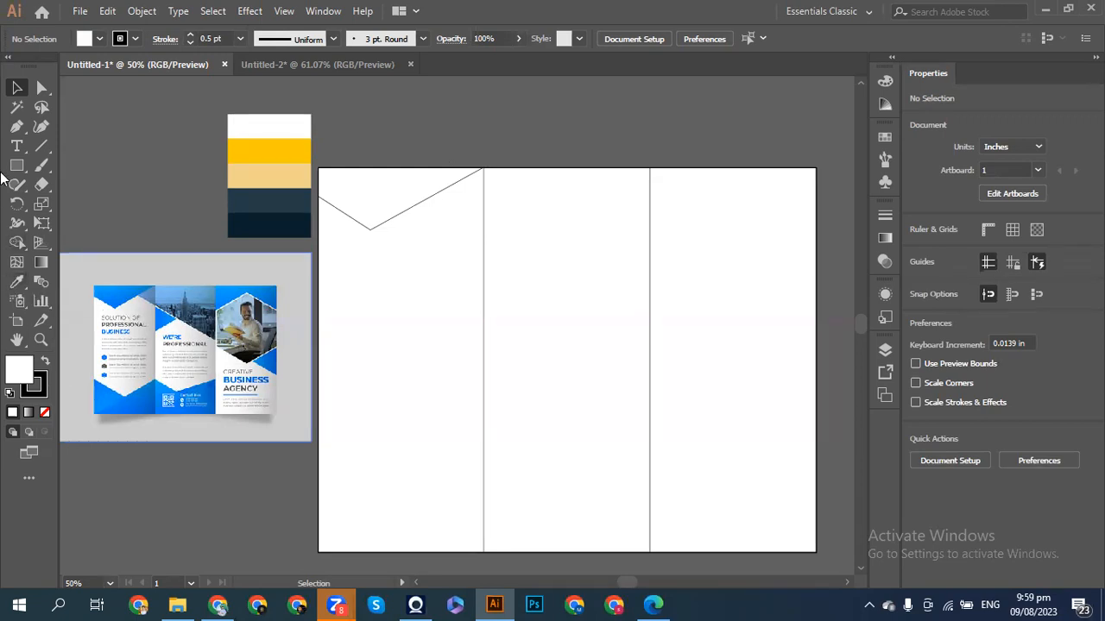
{"action": "left_click", "coordinate": [17, 129]}
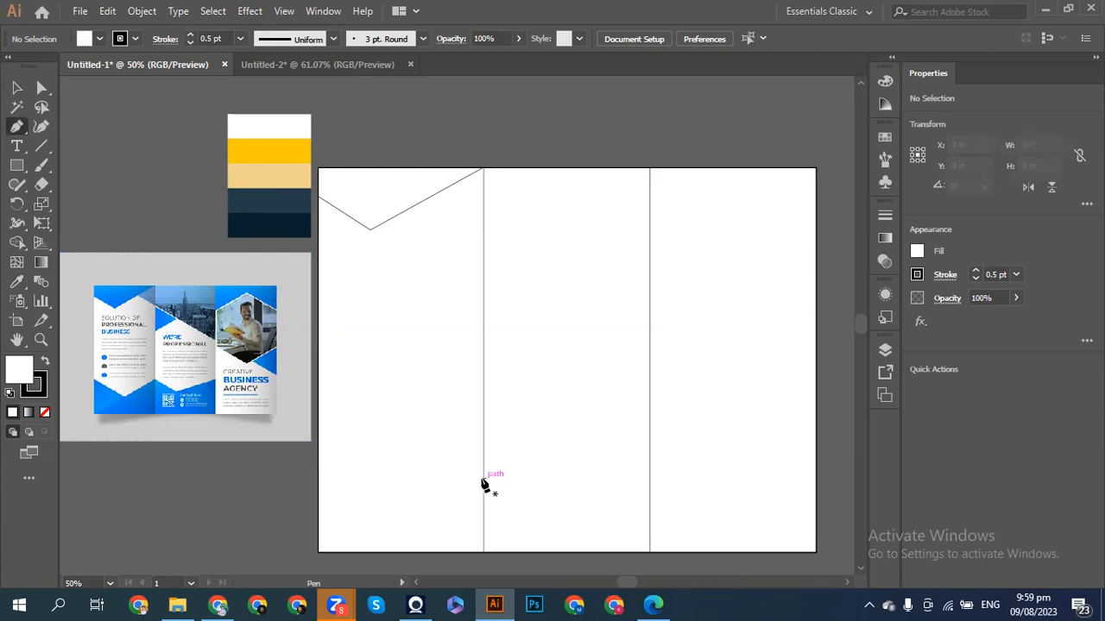
{"action": "left_click", "coordinate": [483, 552]}
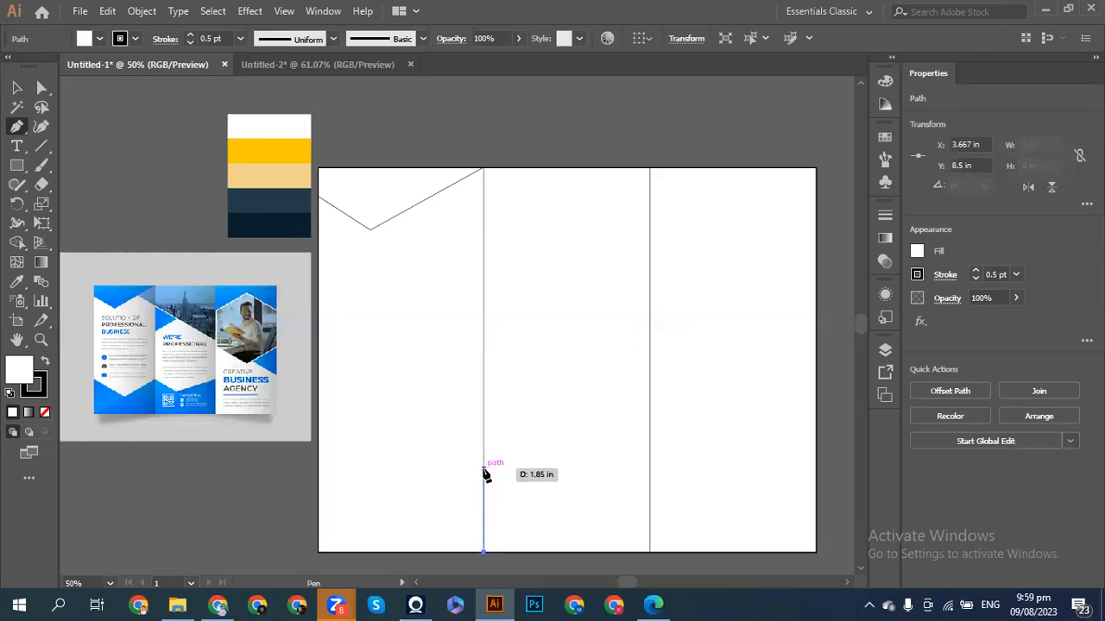
{"action": "left_click", "coordinate": [484, 469]}
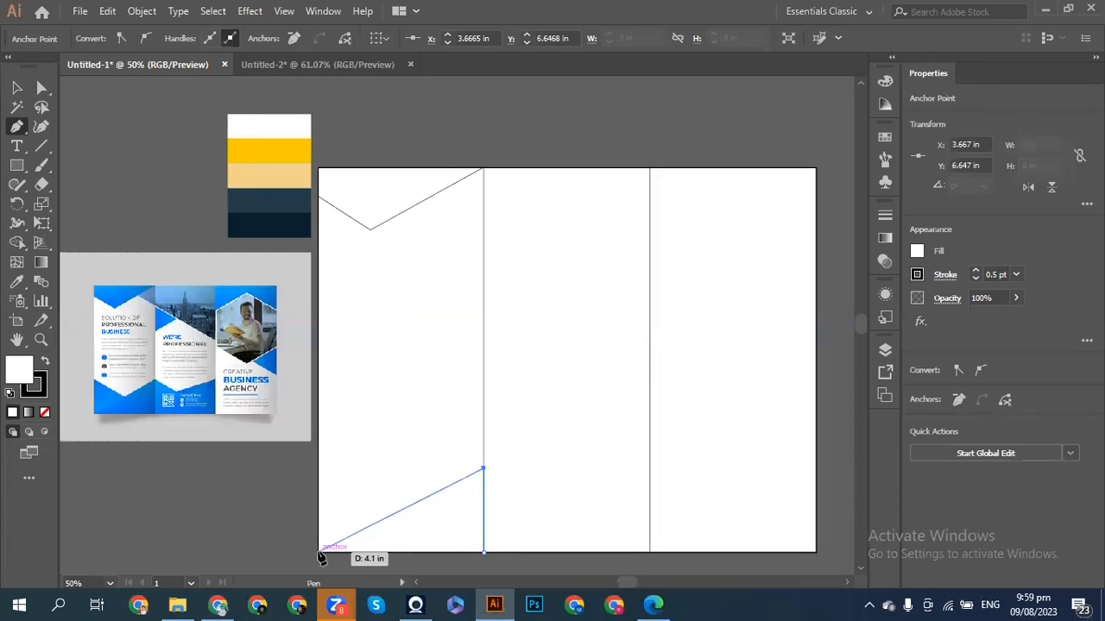
{"action": "left_click", "coordinate": [319, 552]}
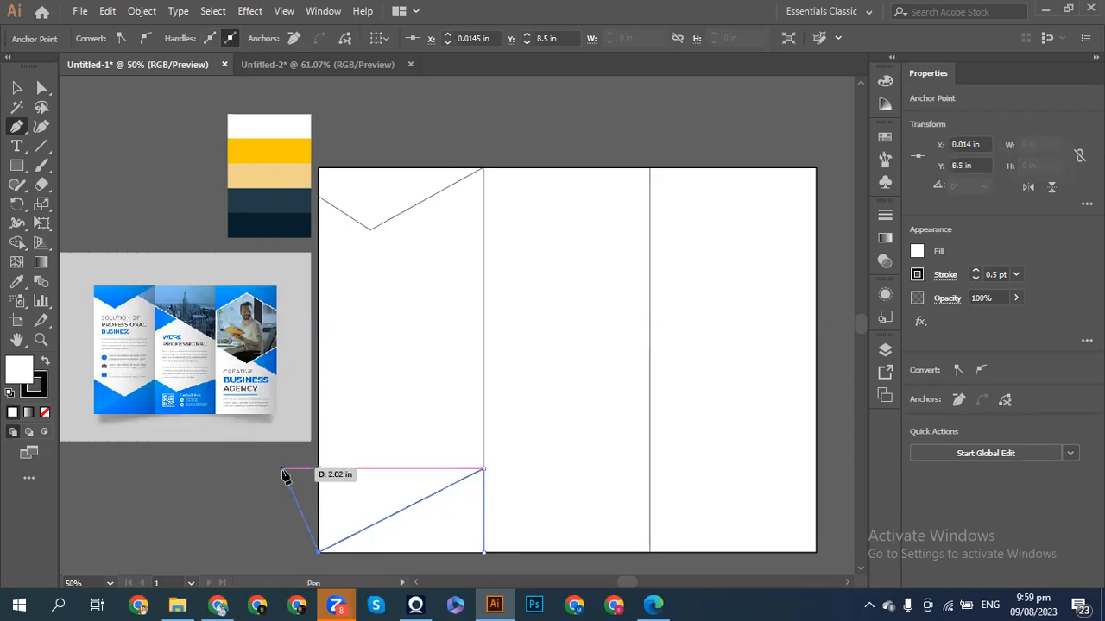
{"action": "left_click", "coordinate": [484, 553]}
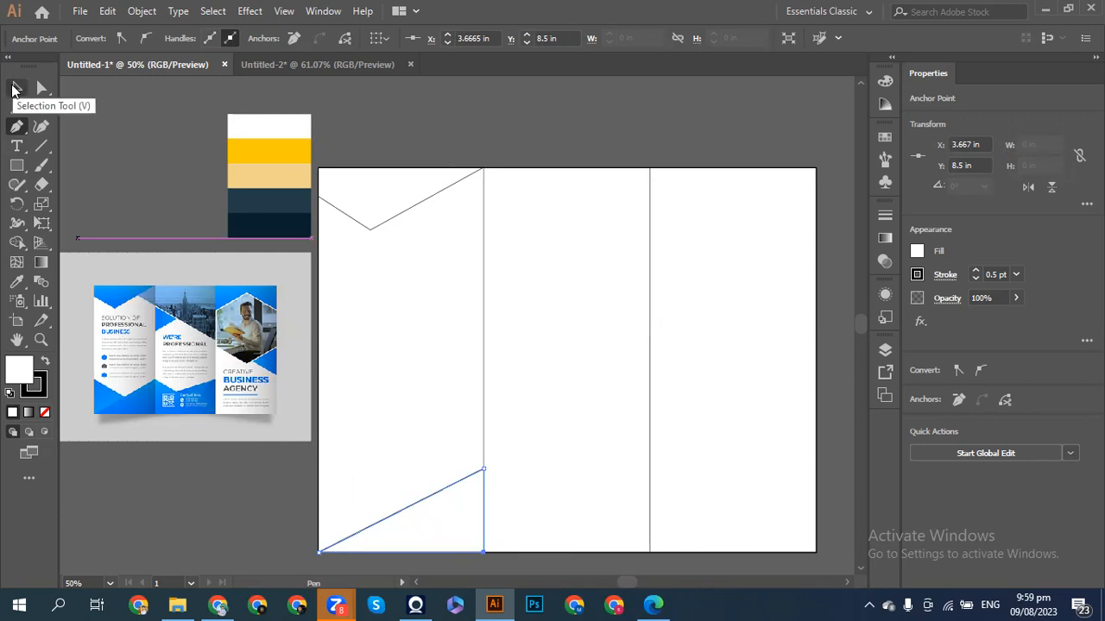
{"action": "left_click", "coordinate": [13, 89]}
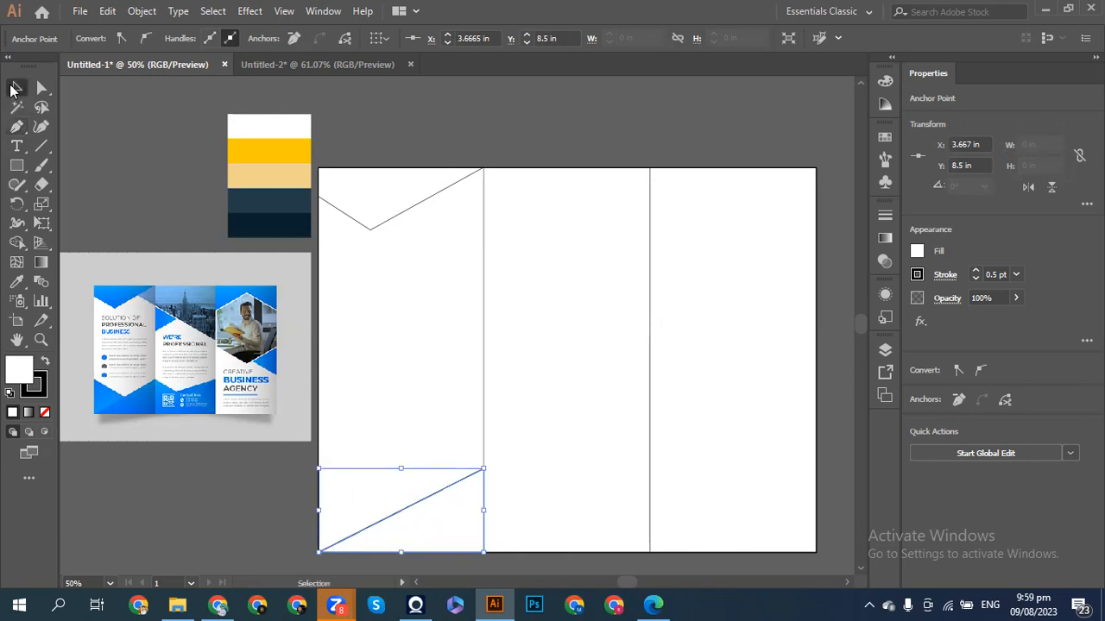
- Make a vertically reflected copy of the bottom triangle with Transform > Reflect, previewing it
{"action": "right_click", "coordinate": [420, 512]}
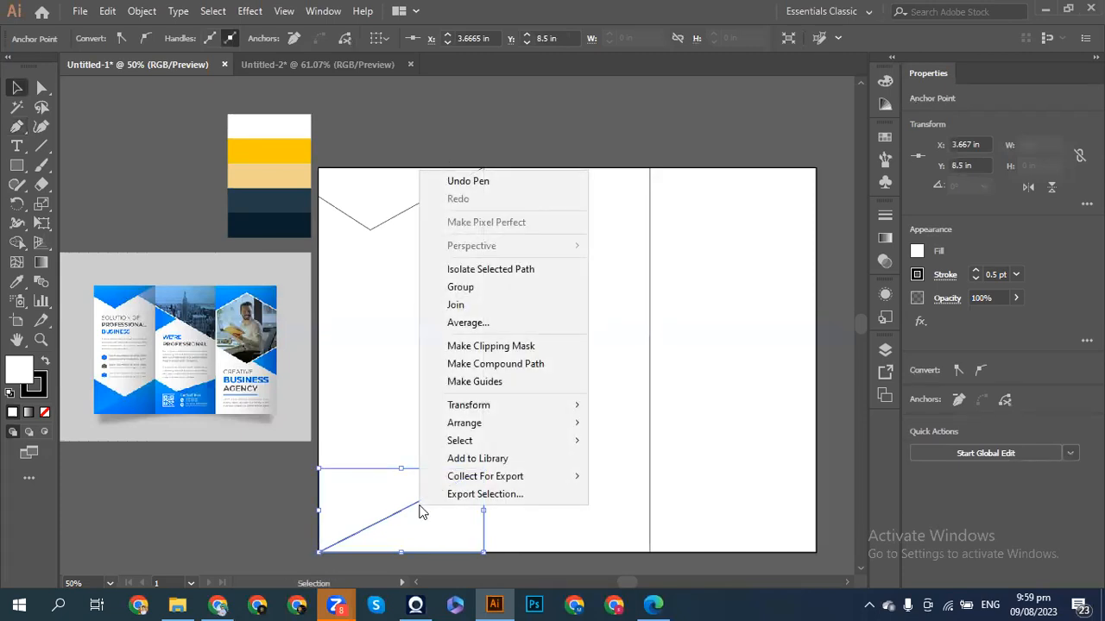
{"action": "mouse_move", "coordinate": [472, 425]}
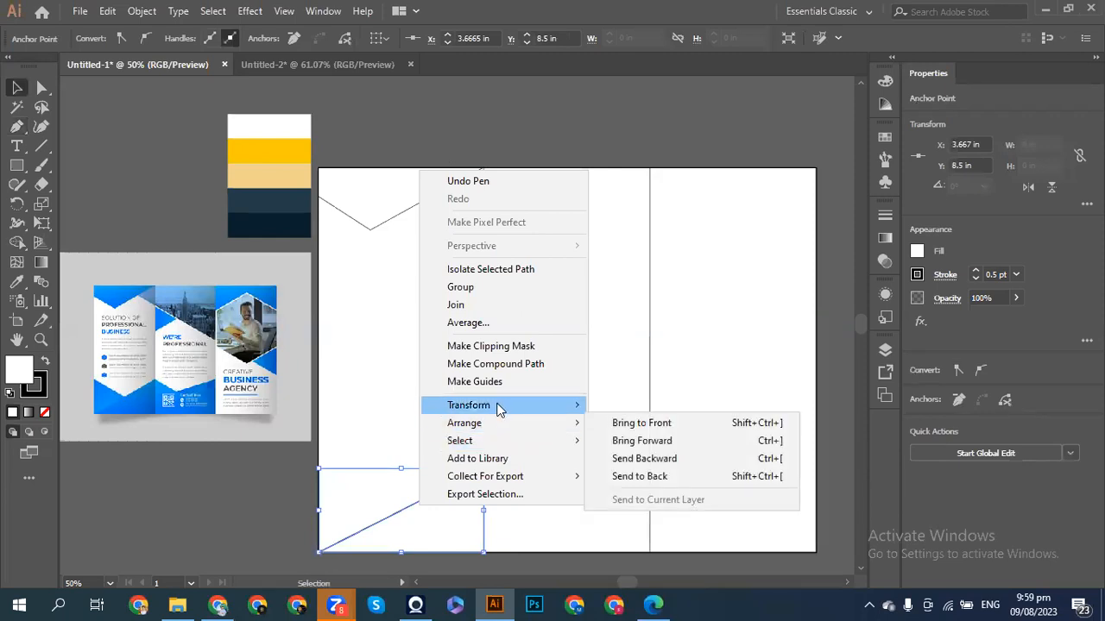
{"action": "mouse_move", "coordinate": [501, 406]}
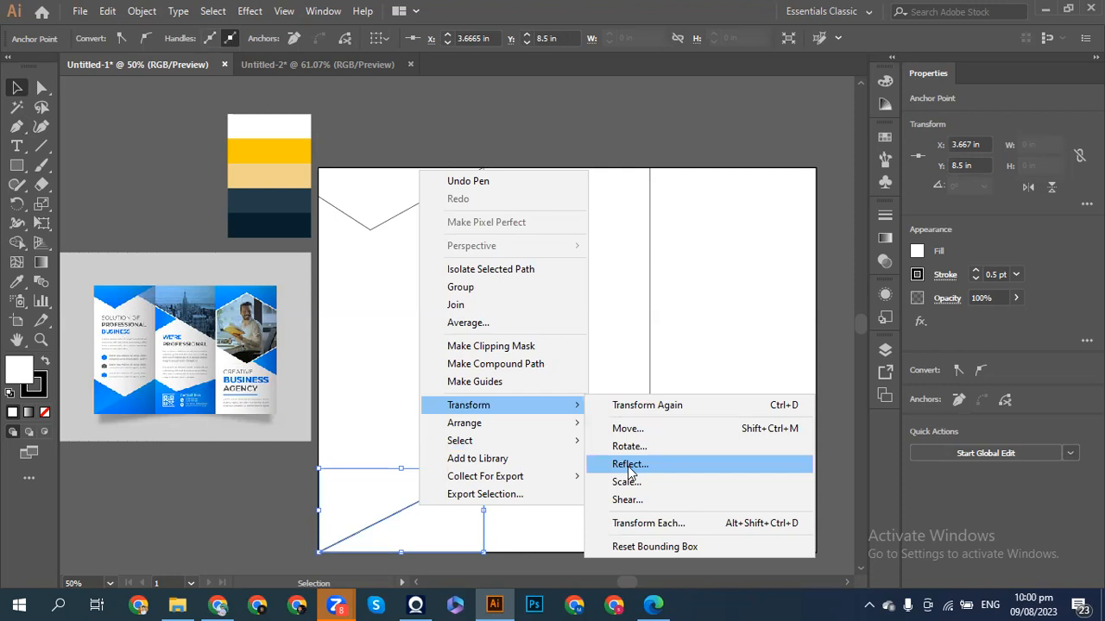
{"action": "left_click", "coordinate": [629, 466]}
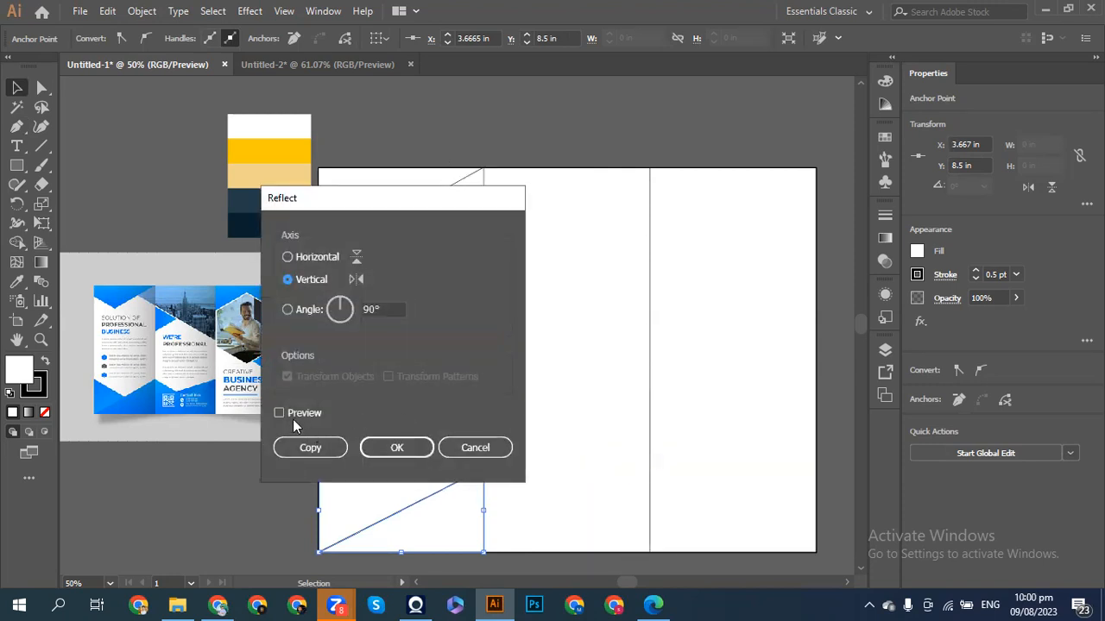
{"action": "left_click", "coordinate": [287, 412]}
{"action": "left_click_drag", "start_coordinate": [431, 205], "coordinate": [738, 185]}
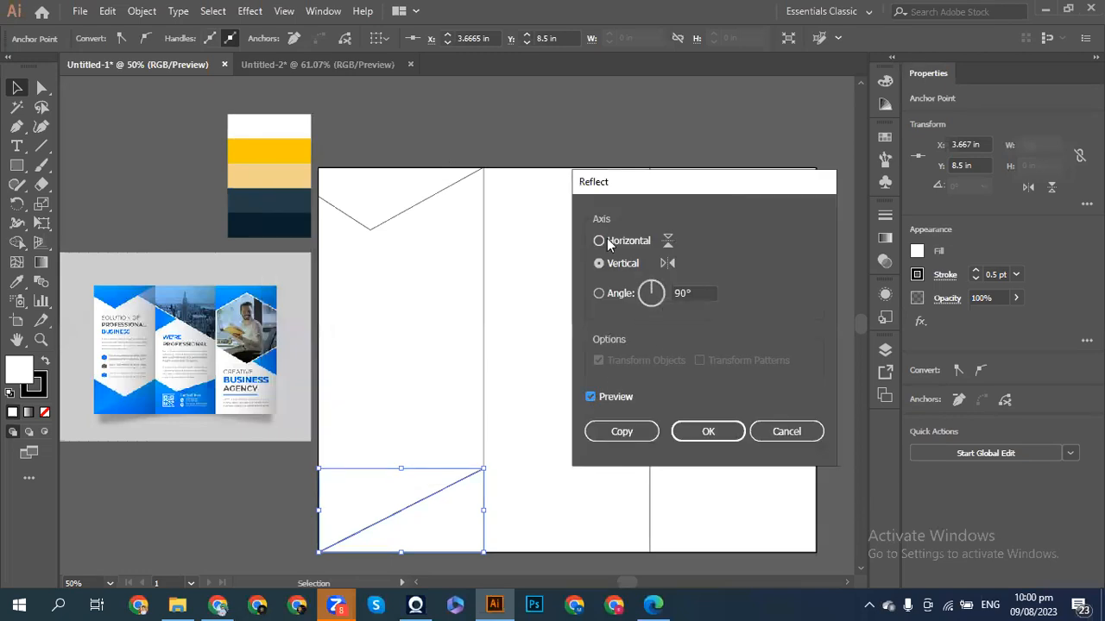
{"action": "left_click", "coordinate": [599, 264]}
{"action": "left_click", "coordinate": [590, 397]}
{"action": "left_click", "coordinate": [620, 432]}
{"action": "key", "text": "a"}
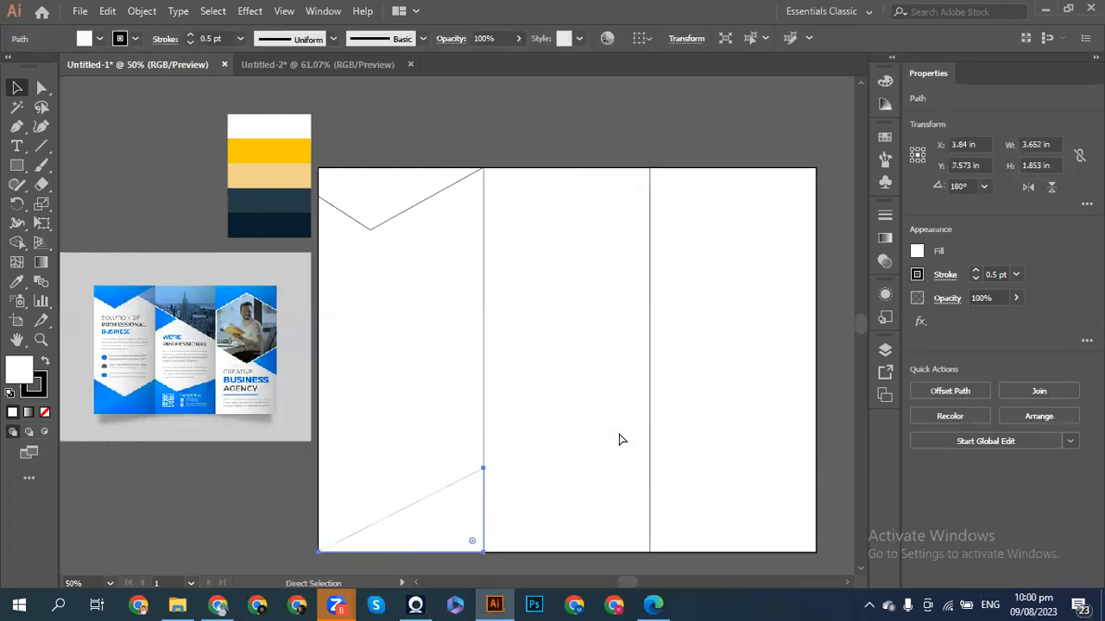
{"action": "key", "text": "v"}
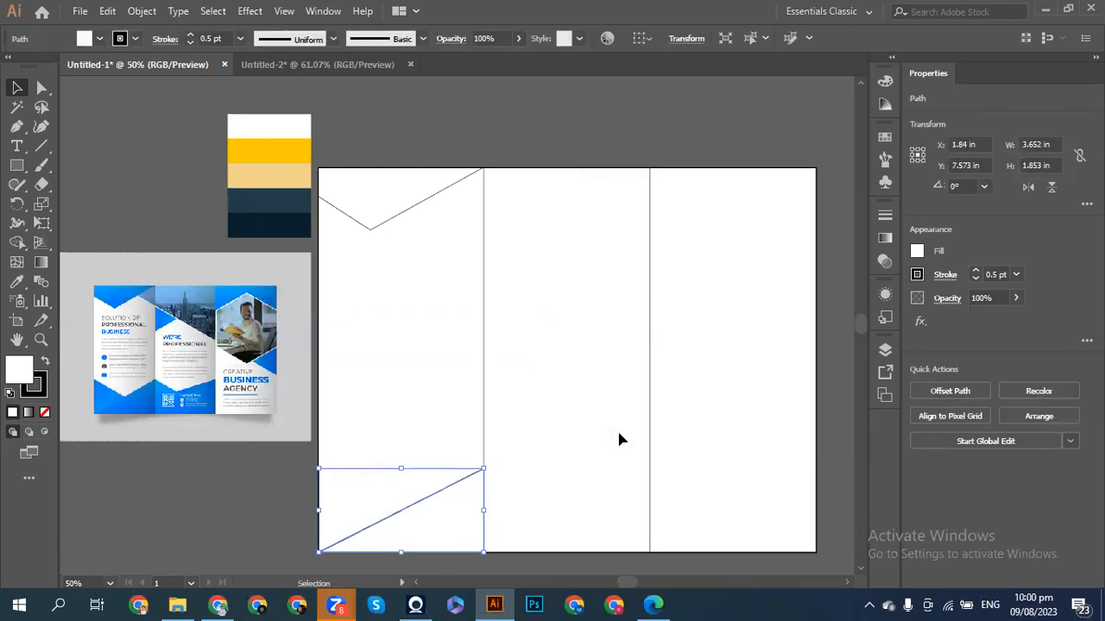
- Reflect a copy of the diagonal line vertically so the two lines cross
{"action": "right_click", "coordinate": [444, 488]}
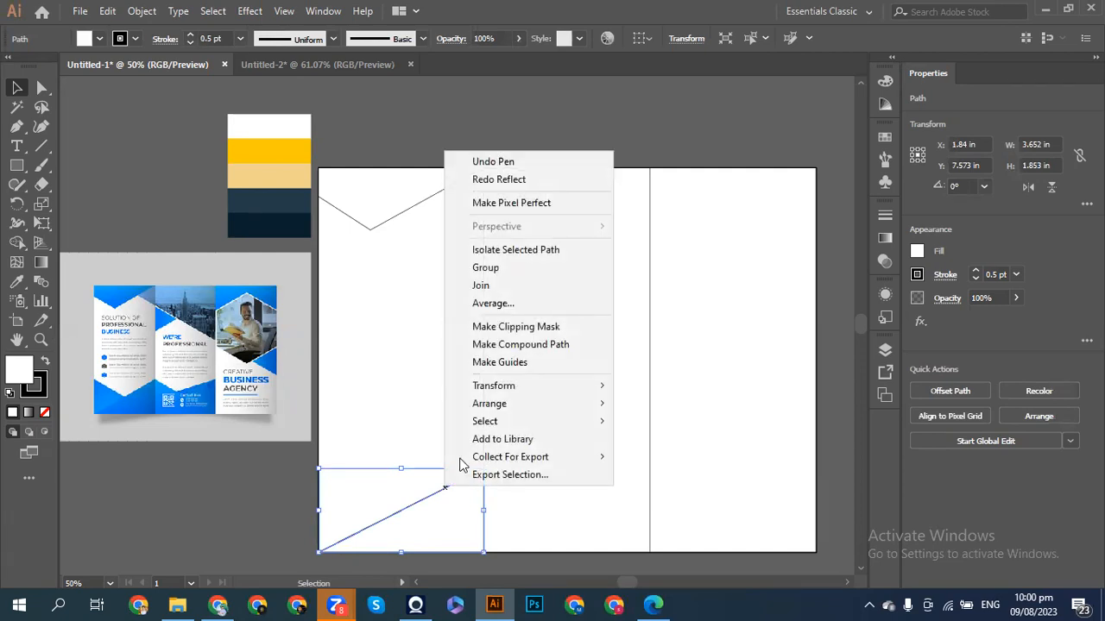
{"action": "mouse_move", "coordinate": [528, 392]}
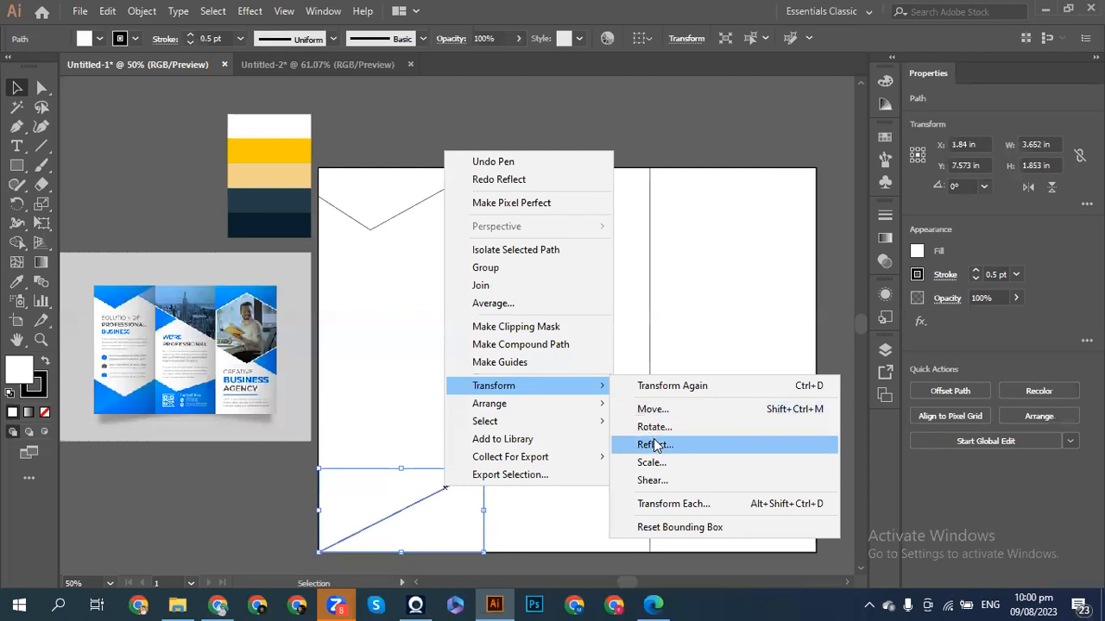
{"action": "left_click", "coordinate": [654, 442]}
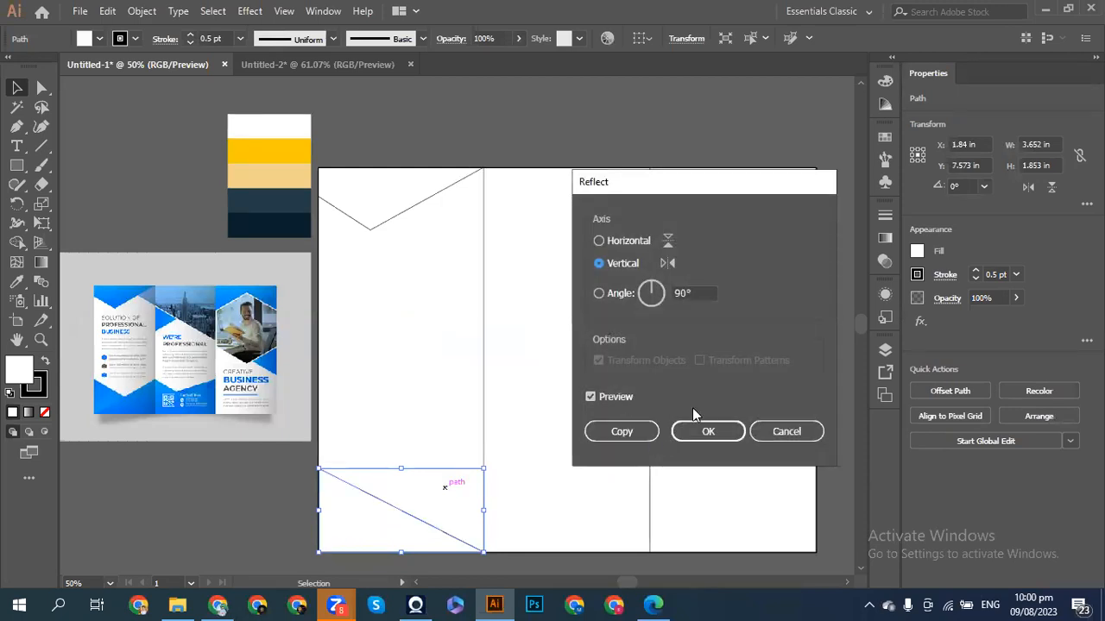
{"action": "left_click", "coordinate": [618, 432]}
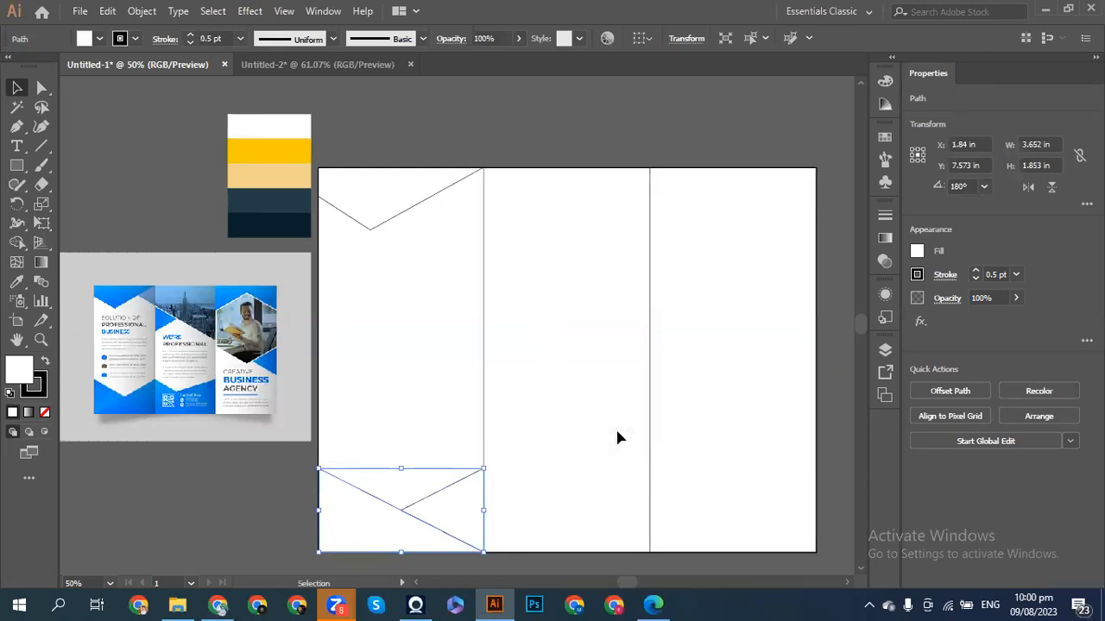
{"action": "left_click", "coordinate": [217, 537]}
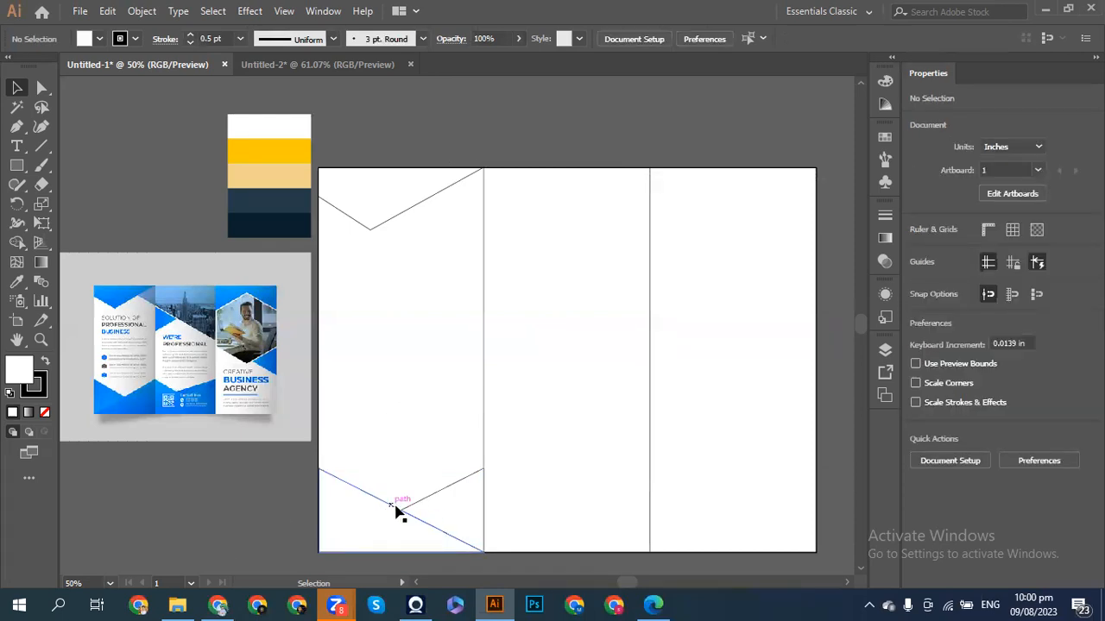
- Eyedrop the palette's dark navy into the top-left V-shape, then deselect
{"action": "left_click", "coordinate": [355, 206]}
{"action": "left_click", "coordinate": [15, 281]}
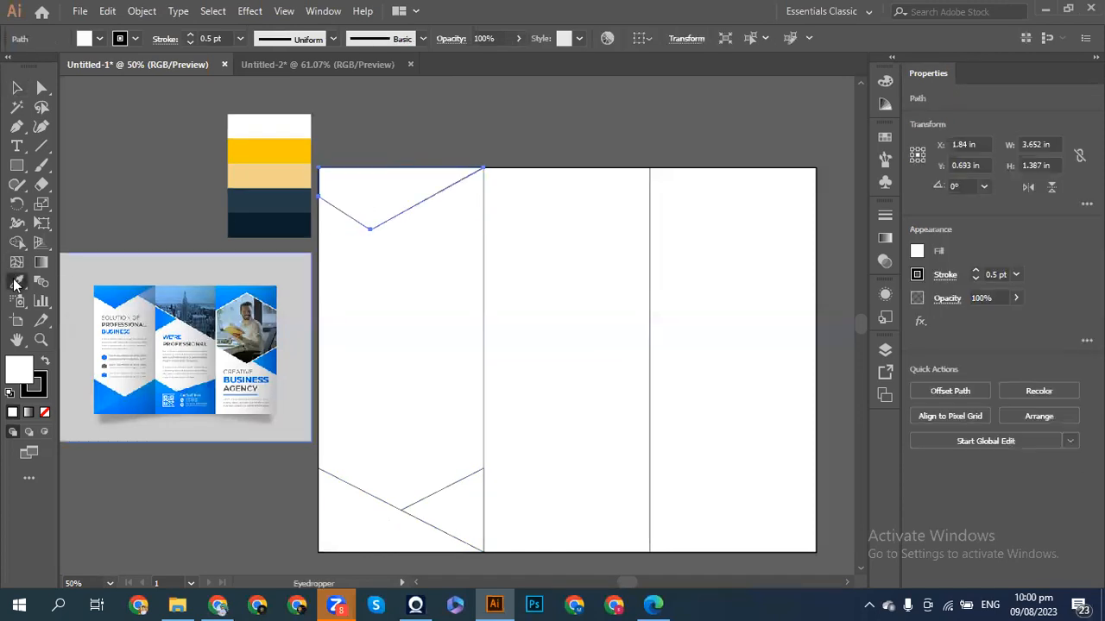
{"action": "left_click", "coordinate": [247, 195]}
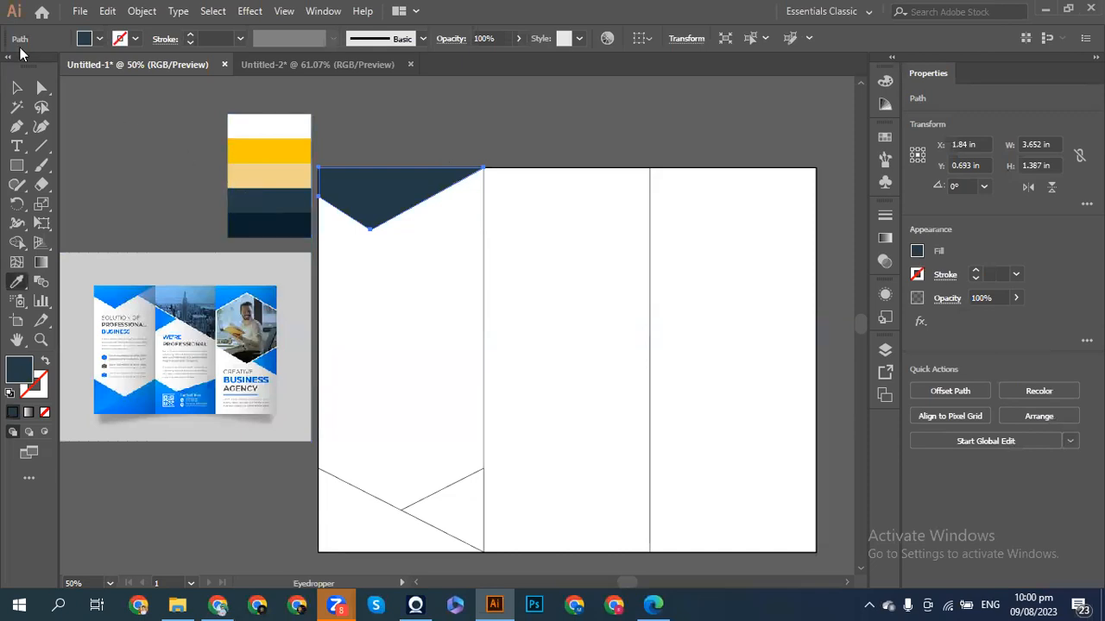
{"action": "left_click", "coordinate": [16, 90]}
{"action": "left_click", "coordinate": [120, 136]}
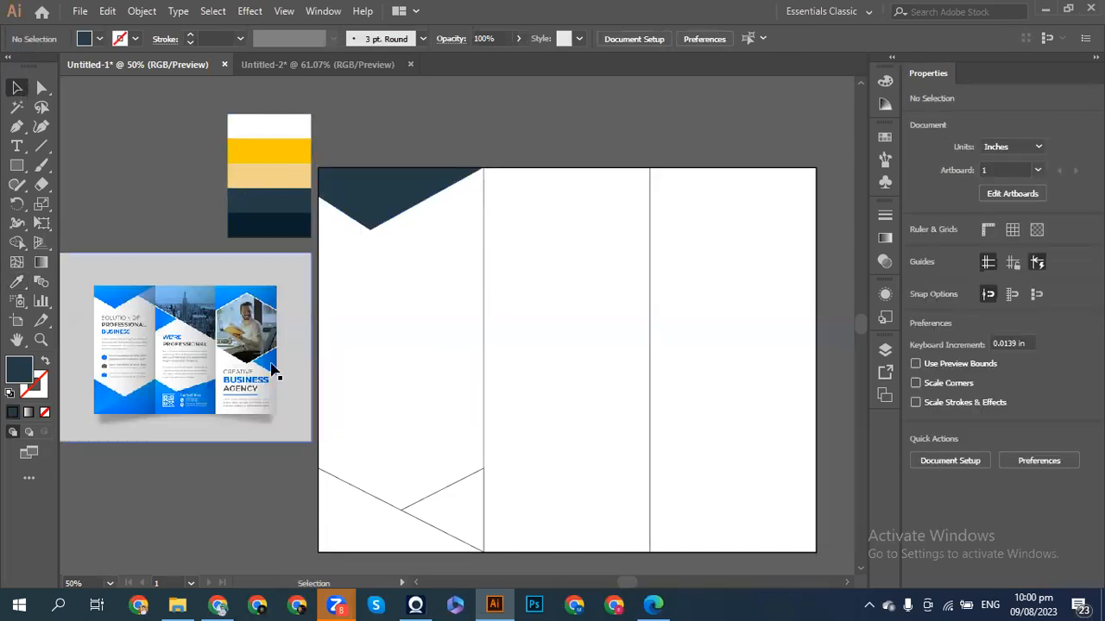
{"action": "left_click", "coordinate": [387, 520]}
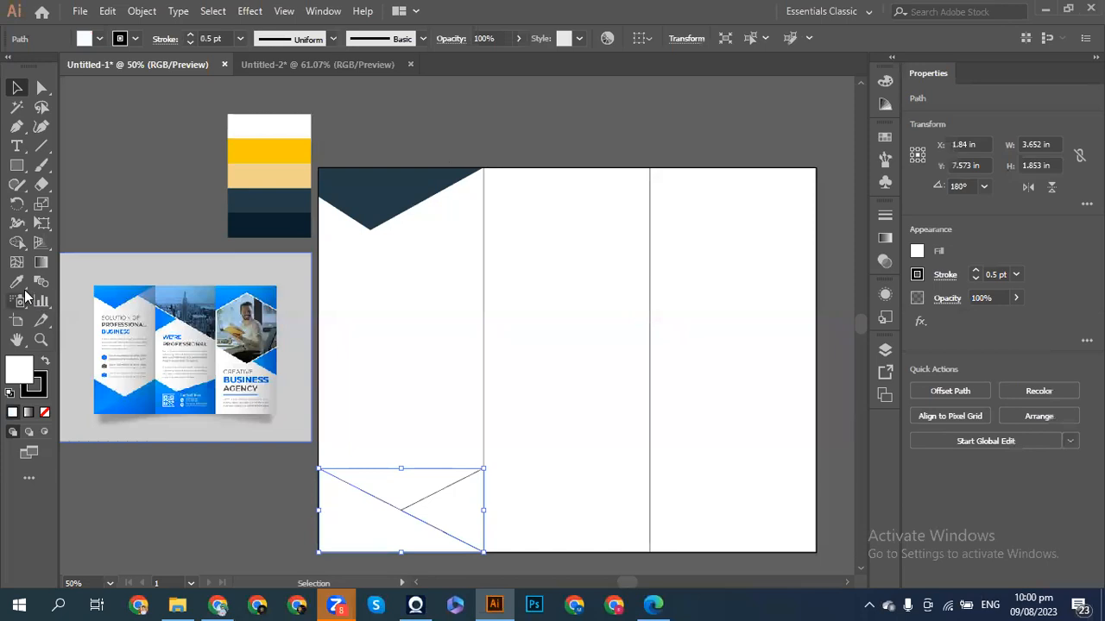
{"action": "left_click", "coordinate": [153, 217]}
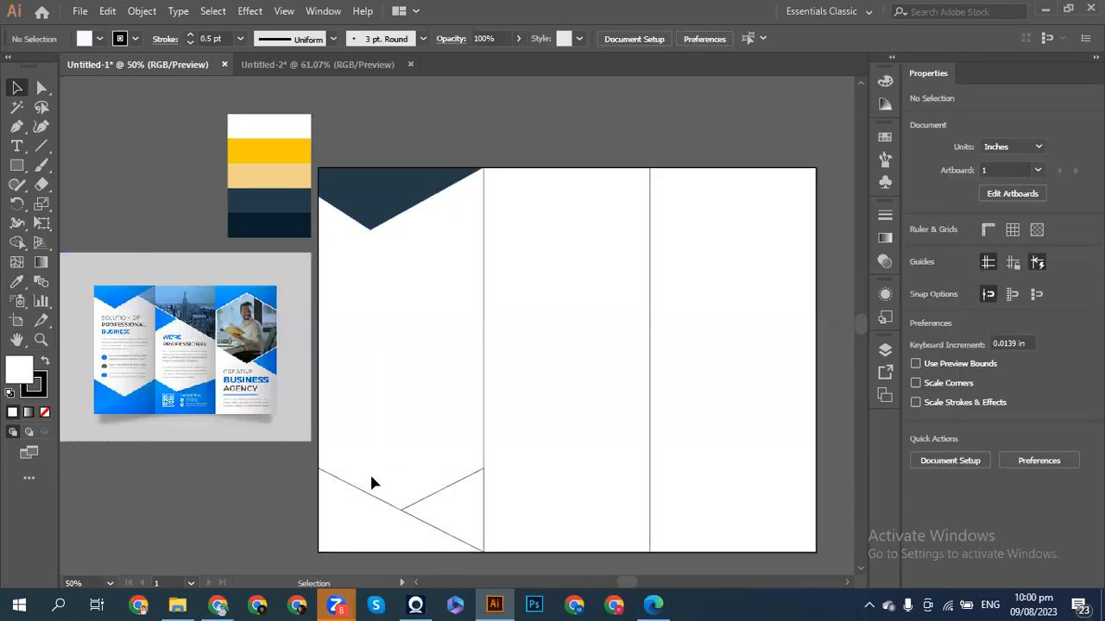
- Set the crossed lines' fill to None and Alt-drag a diagonal copy into the middle panel
{"action": "left_click_drag", "start_coordinate": [412, 527], "coordinate": [444, 557]}
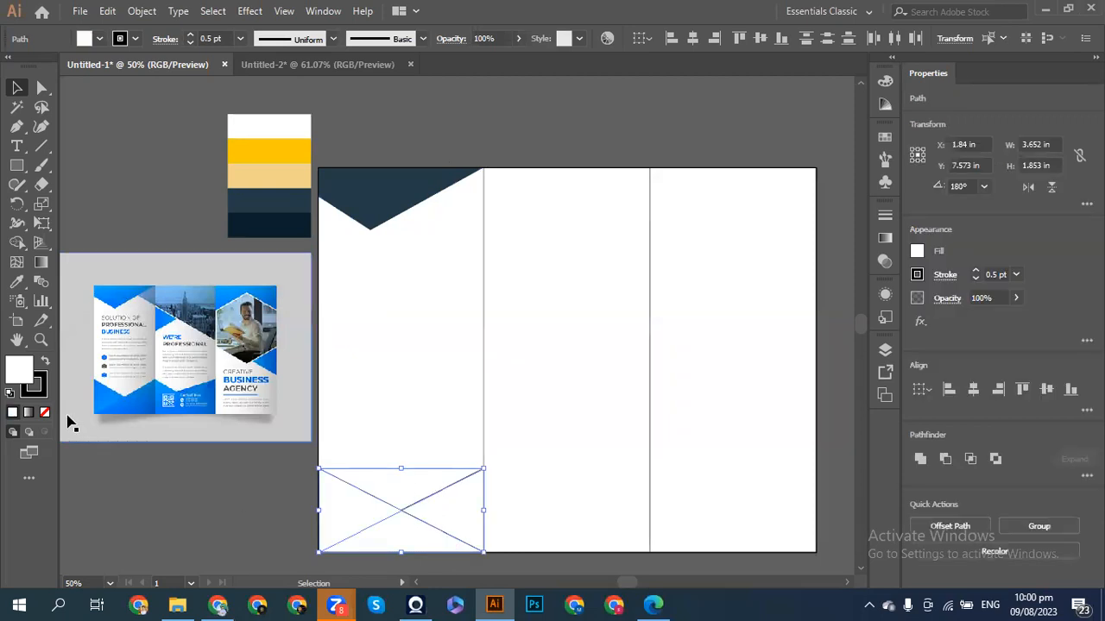
{"action": "left_click", "coordinate": [45, 413]}
{"action": "left_click", "coordinate": [96, 170]}
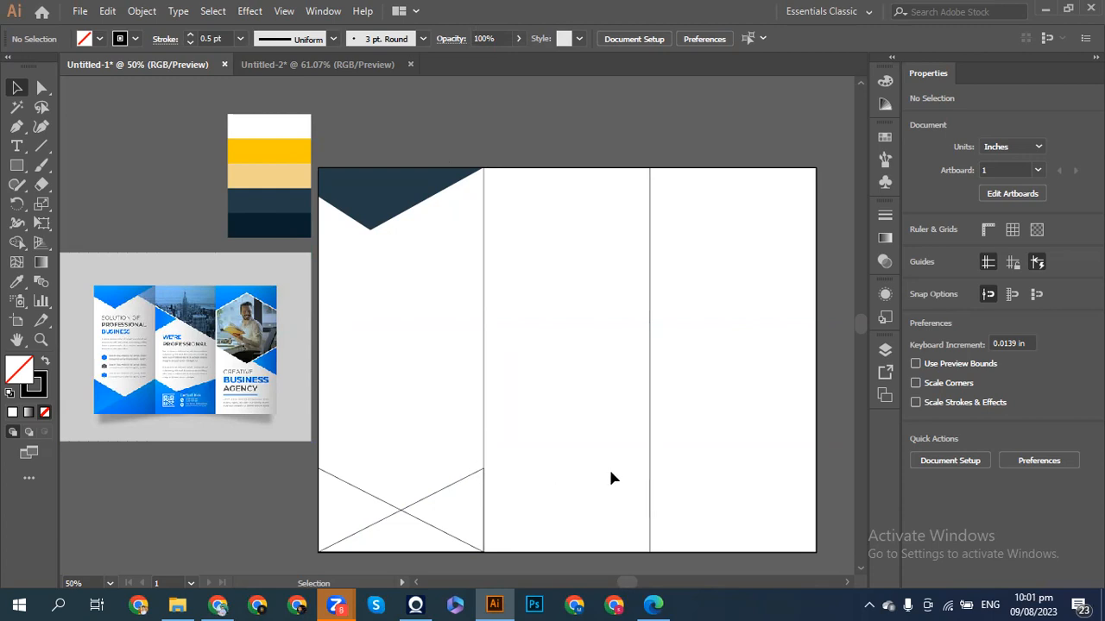
{"action": "left_click", "coordinate": [377, 504]}
{"action": "left_click_drag", "start_coordinate": [373, 498], "coordinate": [535, 489]}
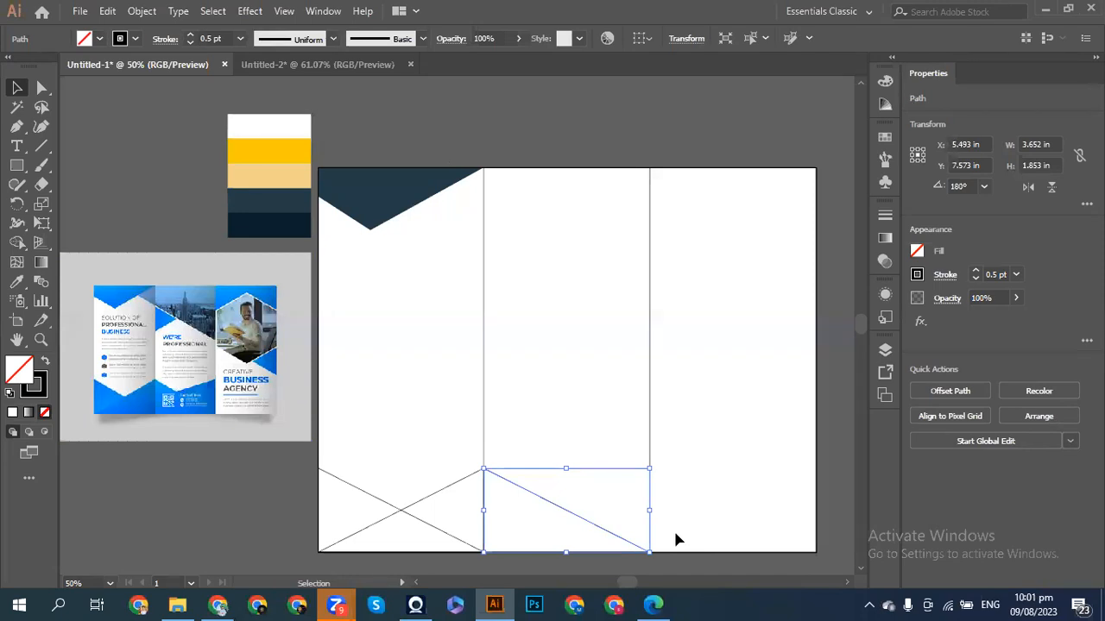
{"action": "left_click", "coordinate": [676, 535]}
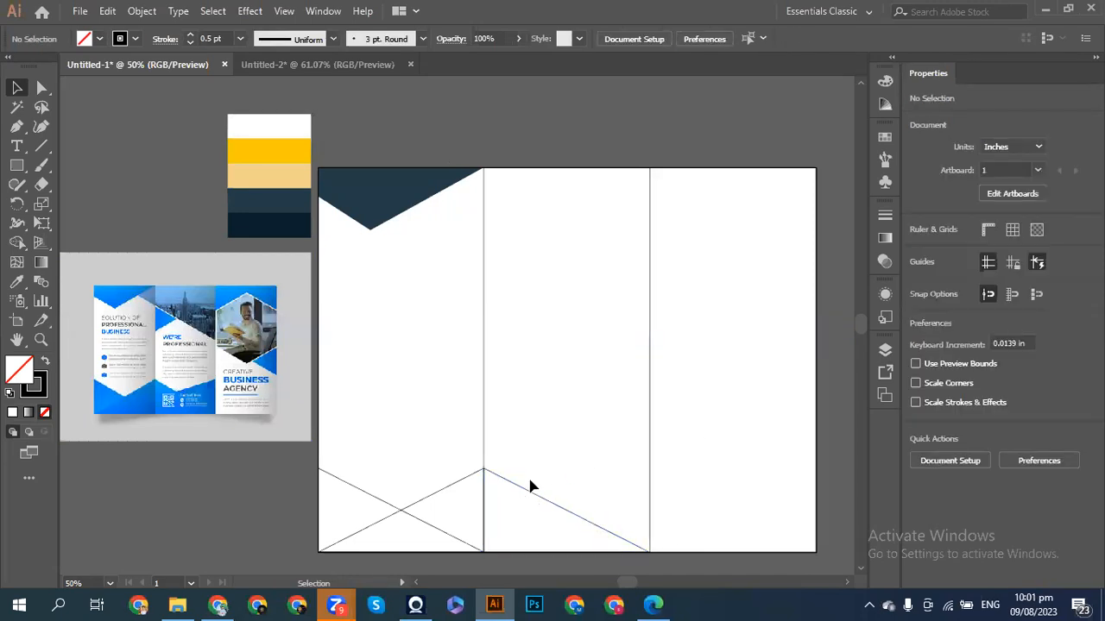
- Inspect the anchor points of the middle diagonal and the bottom-left lines
{"action": "left_click", "coordinate": [17, 126]}
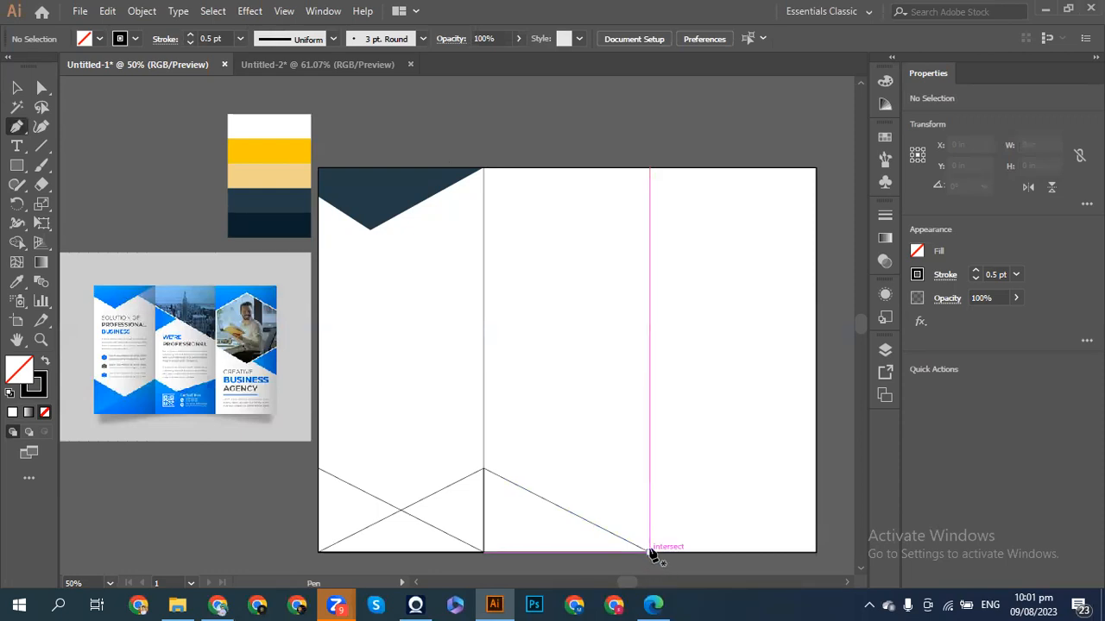
{"action": "left_click", "coordinate": [17, 87]}
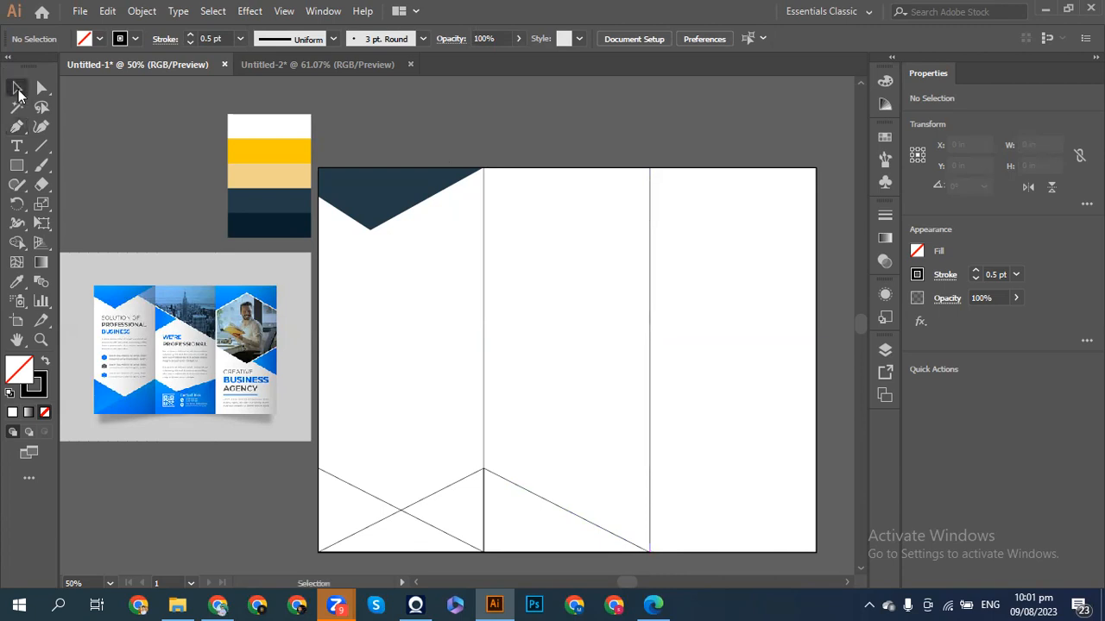
{"action": "left_click", "coordinate": [525, 492]}
{"action": "key", "text": "a"}
{"action": "left_click", "coordinate": [577, 491]}
{"action": "key", "text": "v"}
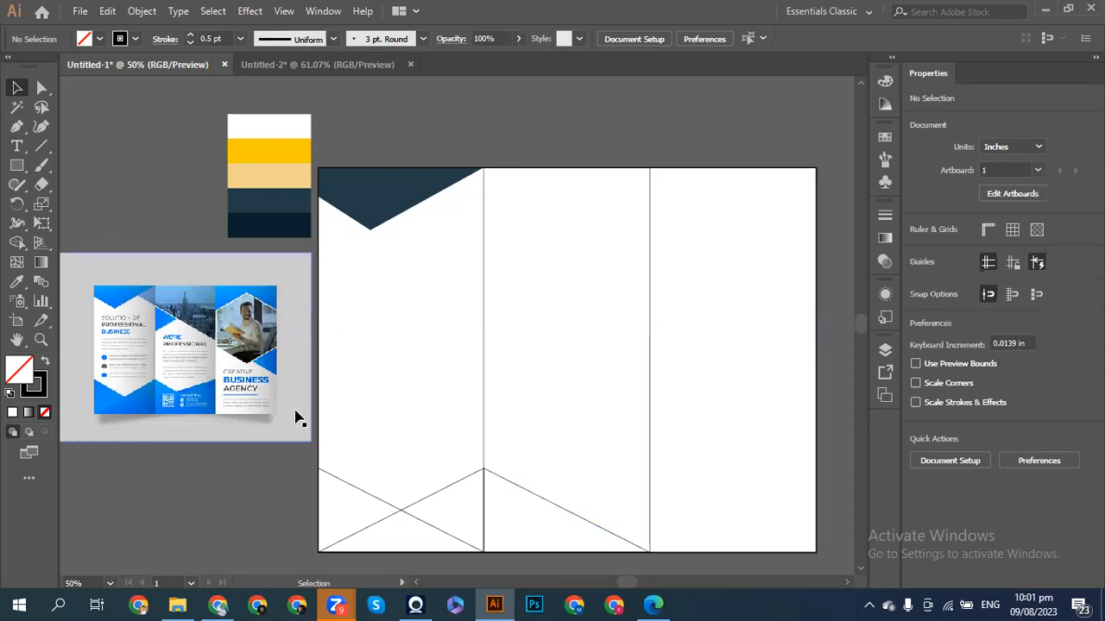
{"action": "left_click_drag", "start_coordinate": [336, 443], "coordinate": [452, 538]}
{"action": "key", "text": "a"}
{"action": "left_click", "coordinate": [455, 542]}
{"action": "key", "text": "v"}
- Pen-draw a closed triangle pointing left from the second fold toward the diagonal
{"action": "left_click", "coordinate": [16, 126]}
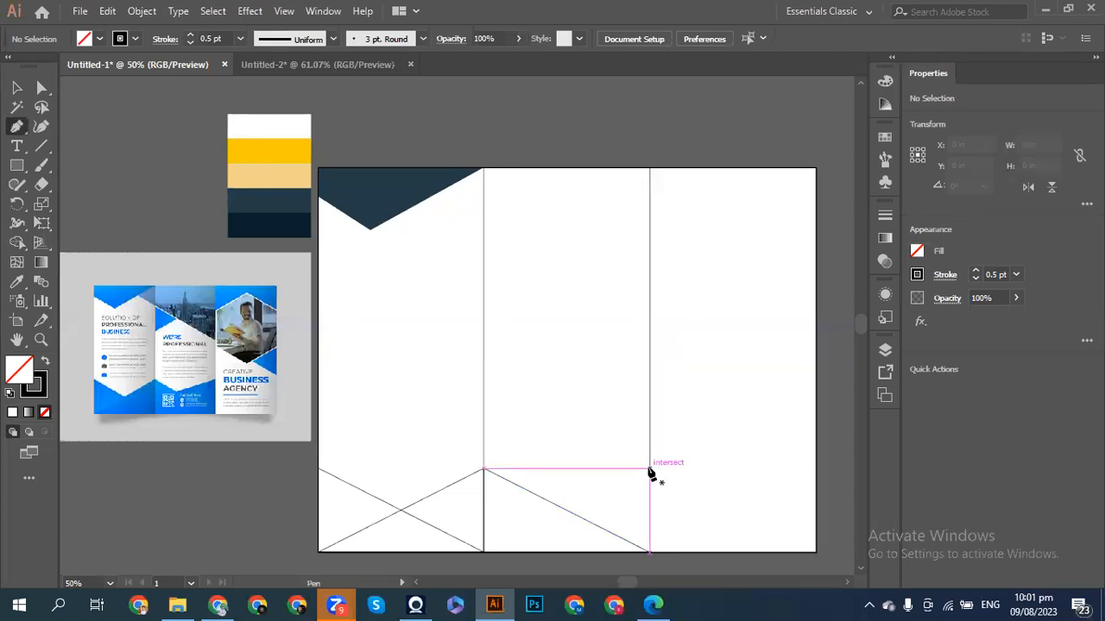
{"action": "left_click", "coordinate": [649, 470]}
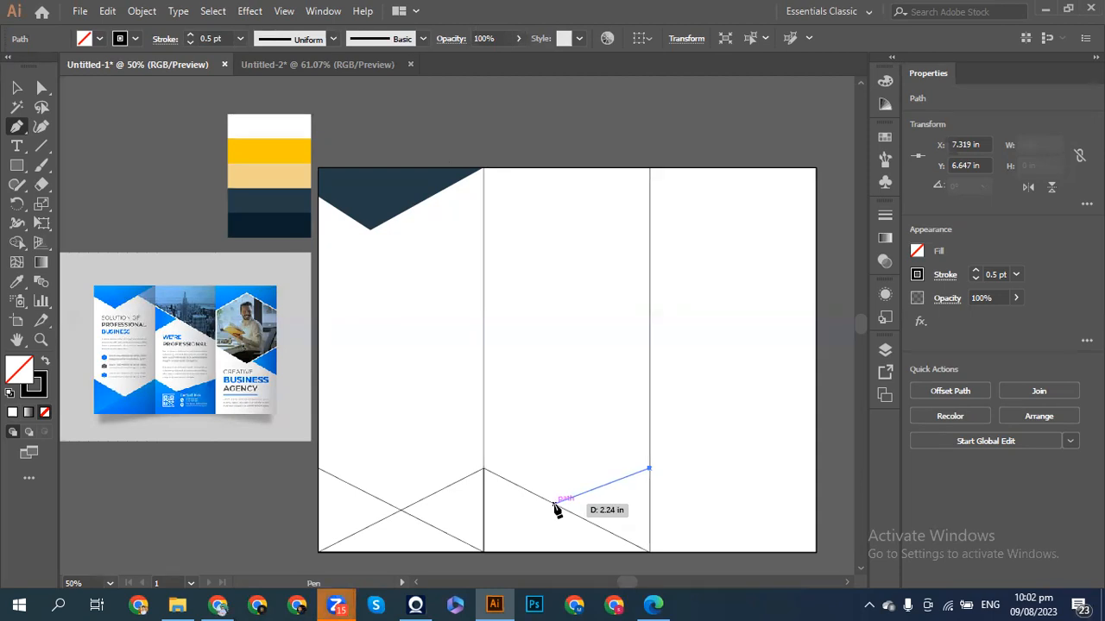
{"action": "left_click", "coordinate": [553, 504]}
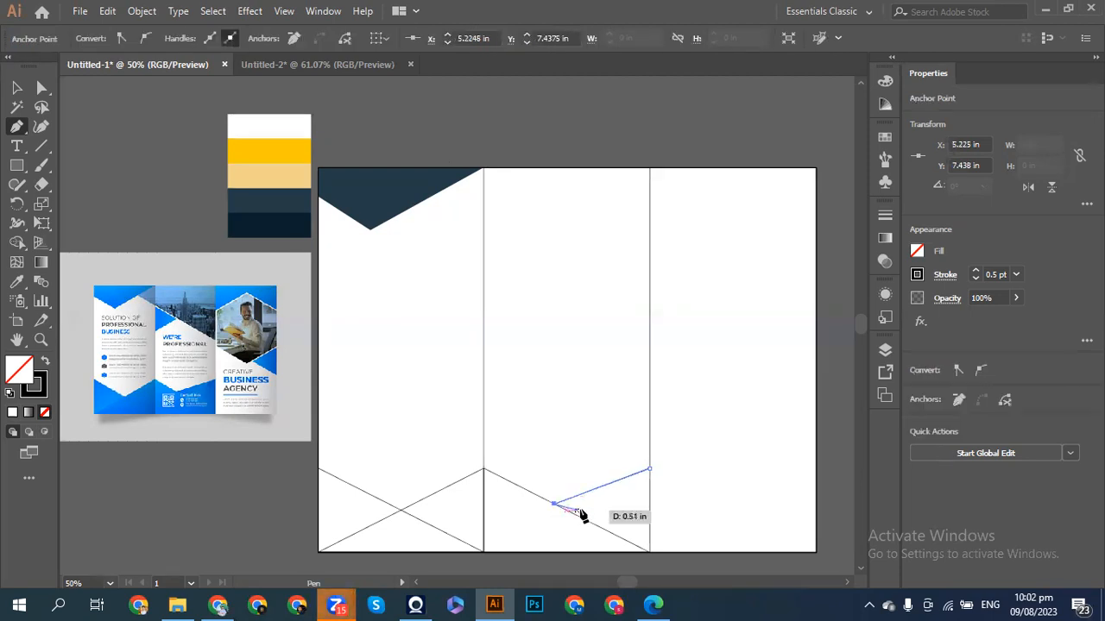
{"action": "left_click", "coordinate": [649, 552]}
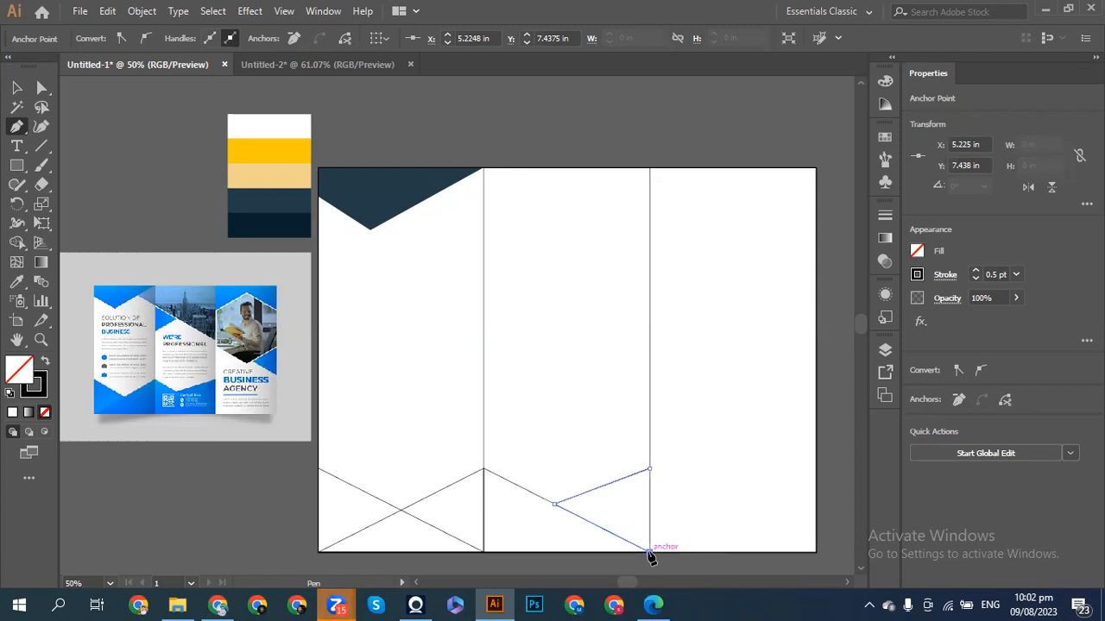
{"action": "left_click", "coordinate": [650, 470]}
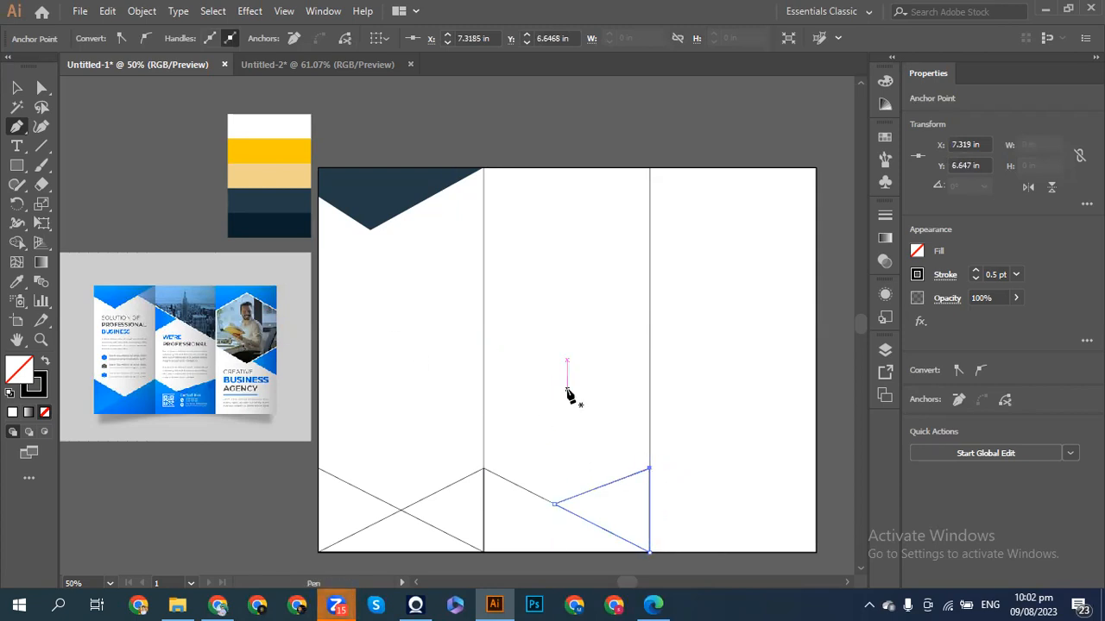
{"action": "left_click", "coordinate": [14, 87]}
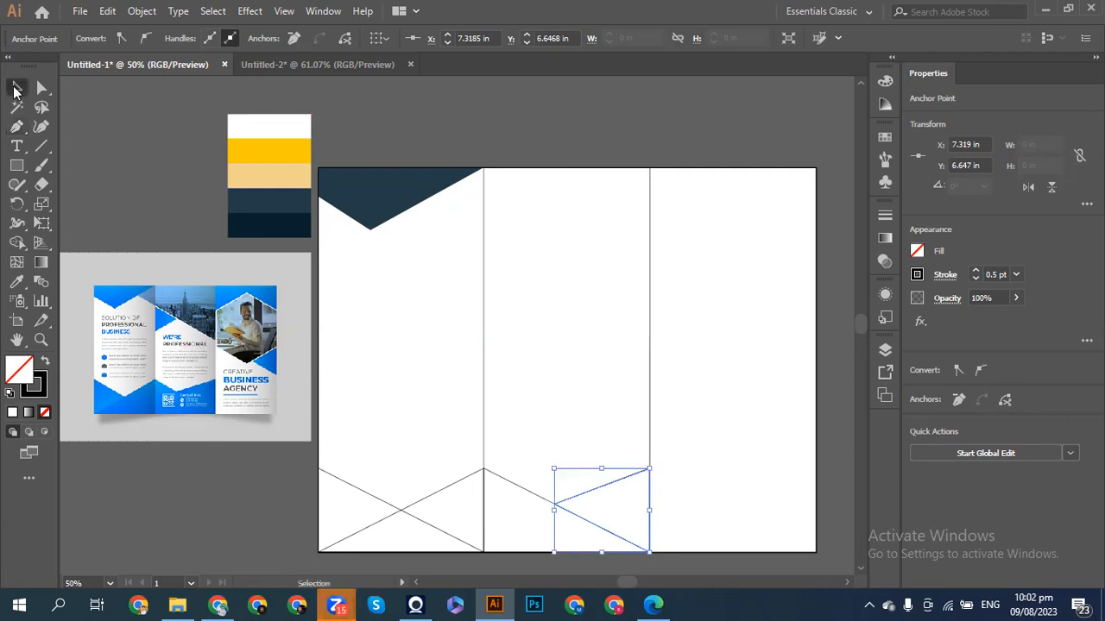
{"action": "left_click", "coordinate": [139, 182]}
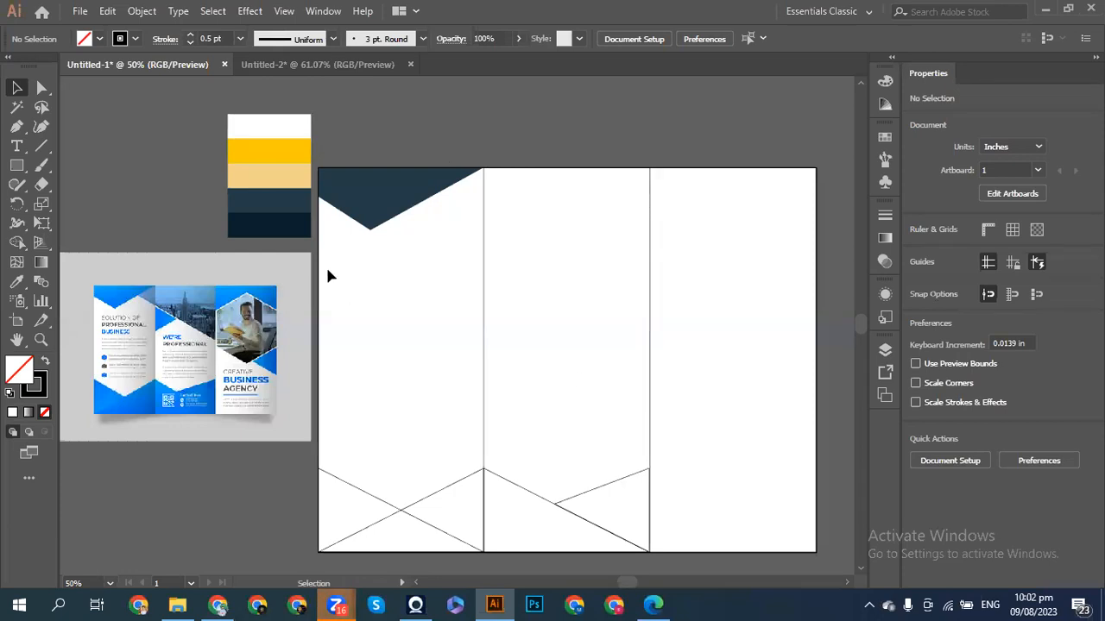
- Add an anchor on the navy shape's slanted edge, then deselect the shape
{"action": "left_click", "coordinate": [16, 126]}
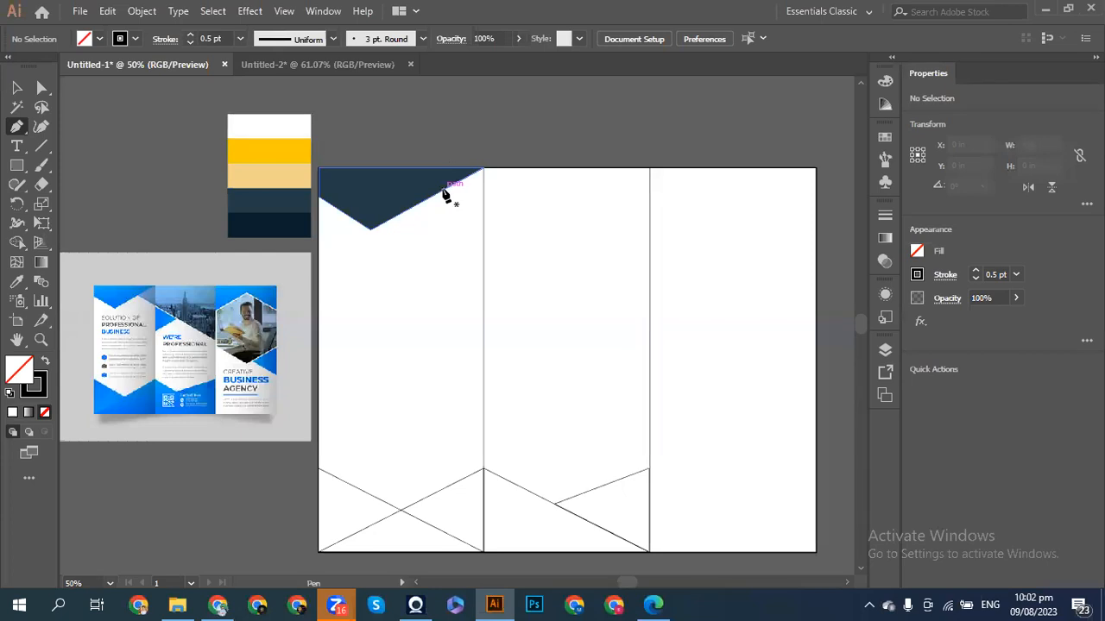
{"action": "left_click_drag", "start_coordinate": [445, 195], "coordinate": [485, 169]}
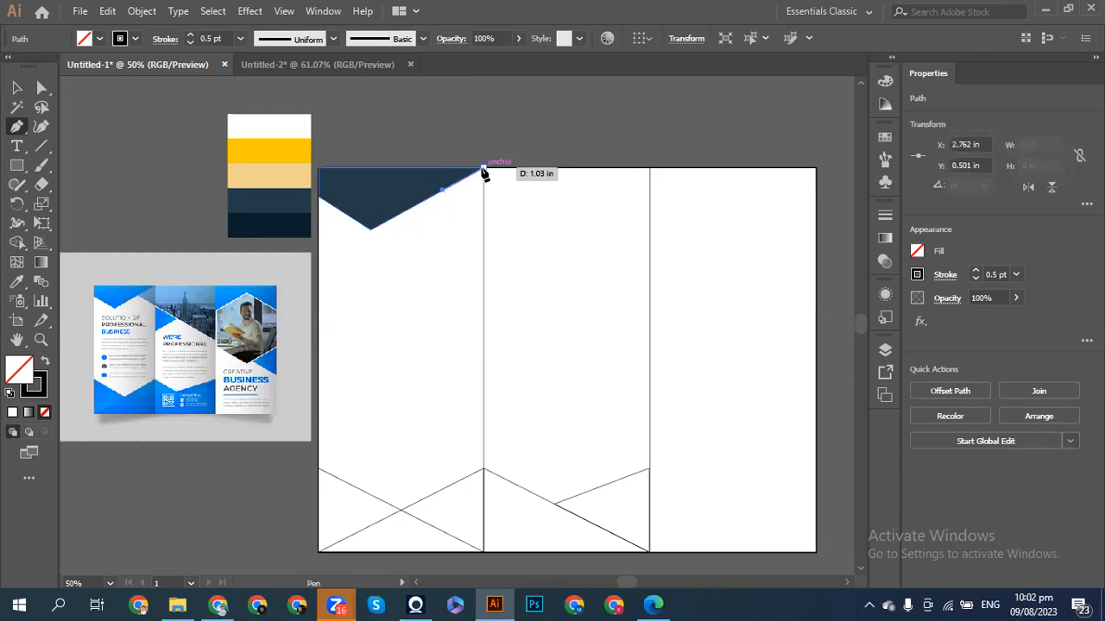
{"action": "left_click", "coordinate": [69, 136], "text": "ctrl"}
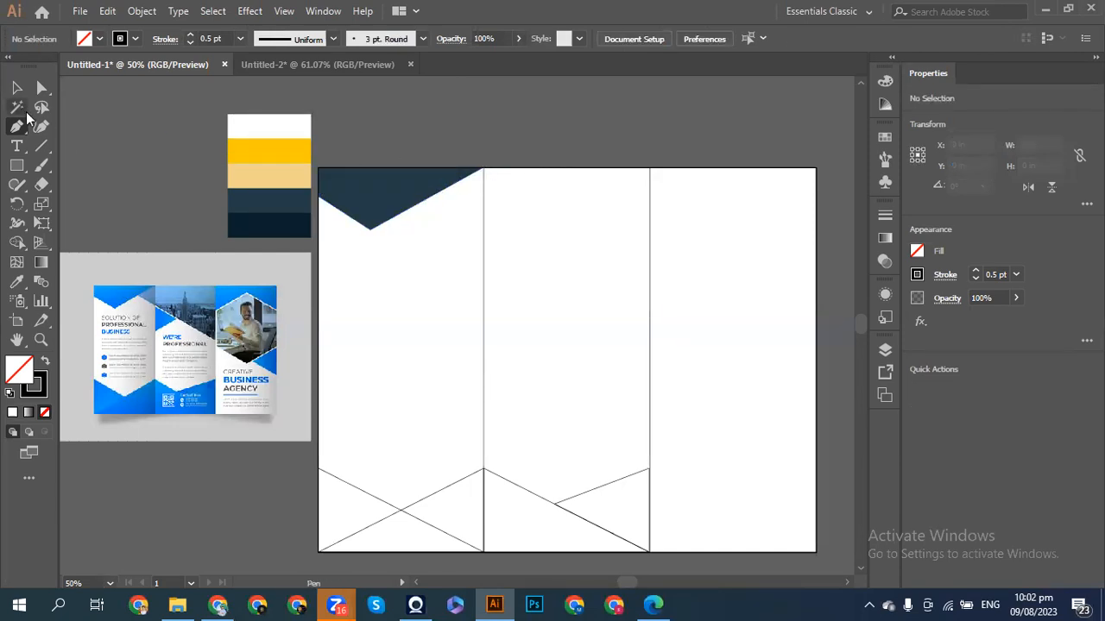
{"action": "left_click", "coordinate": [16, 87]}
{"action": "left_click", "coordinate": [373, 211]}
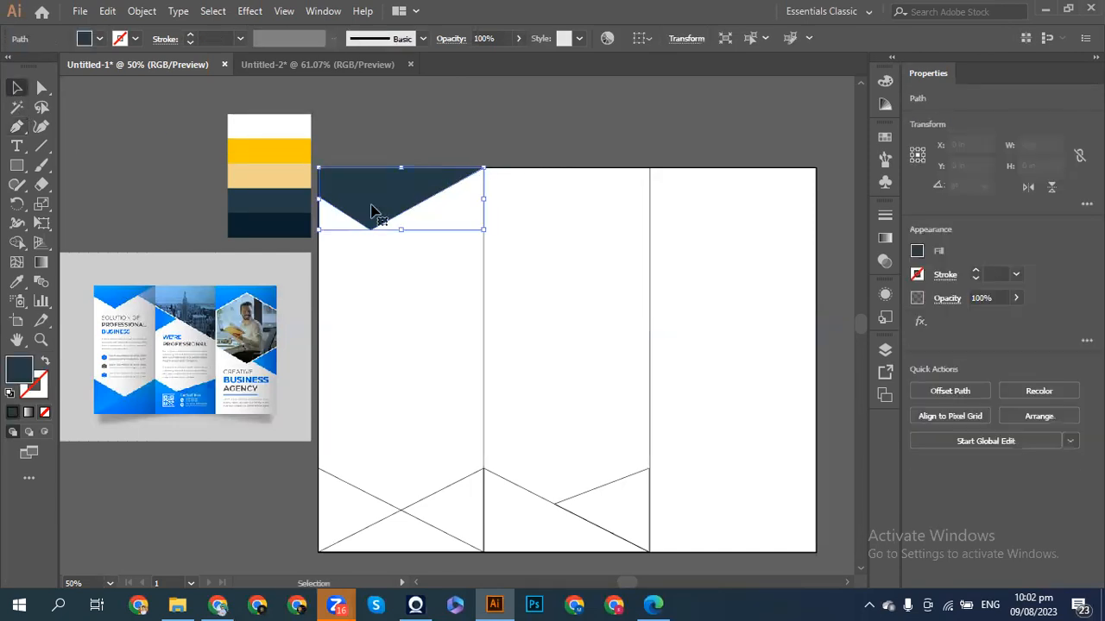
{"action": "key", "text": "ctrl+shift+a"}
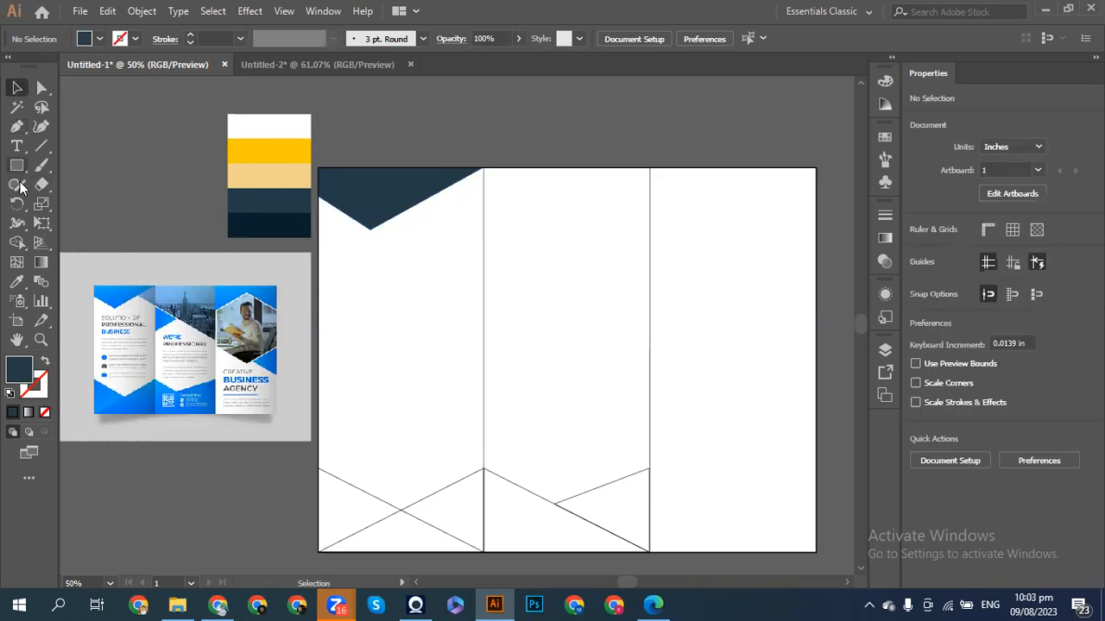
{"action": "left_click", "coordinate": [17, 281]}
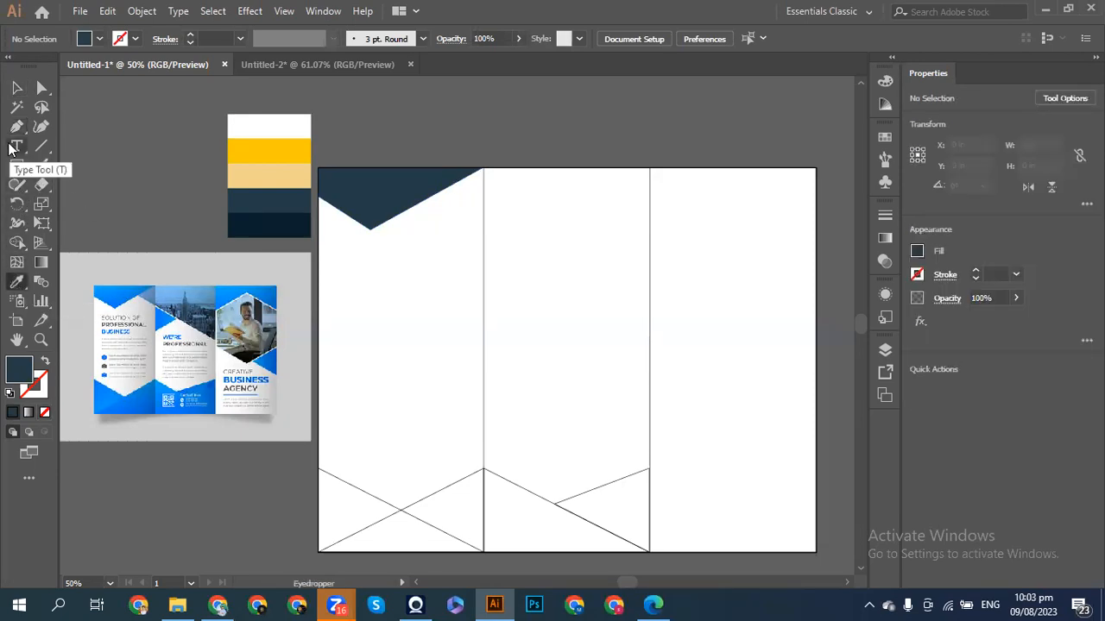
{"action": "left_click", "coordinate": [16, 126]}
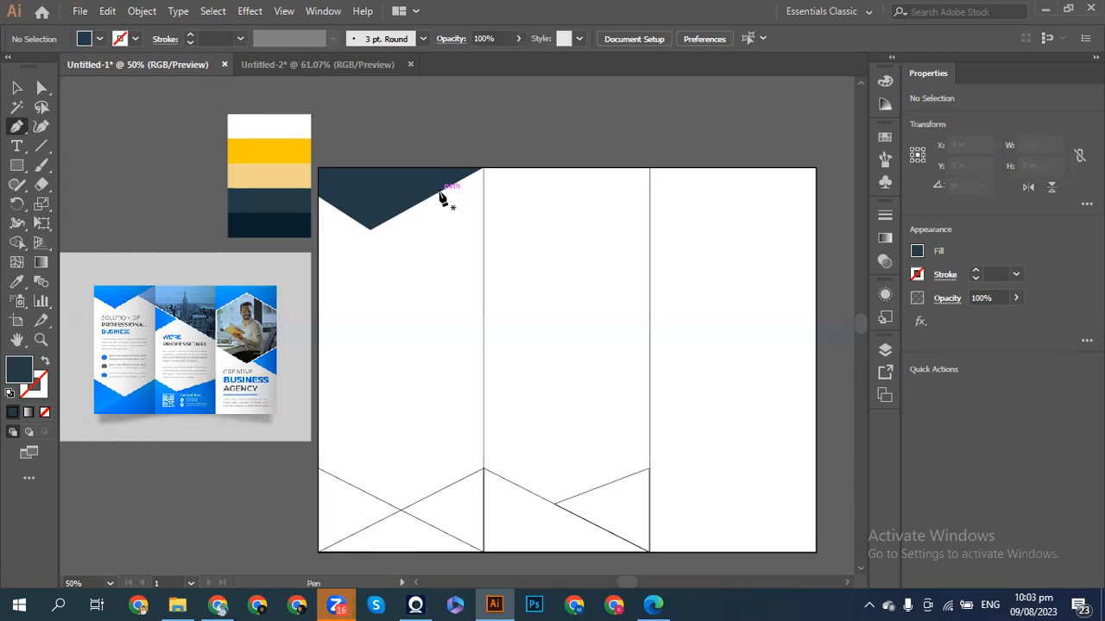
- Draw a closed outline-only path from the navy edge to the middle panel's top-right and down the second fold
{"action": "left_click", "coordinate": [439, 193]}
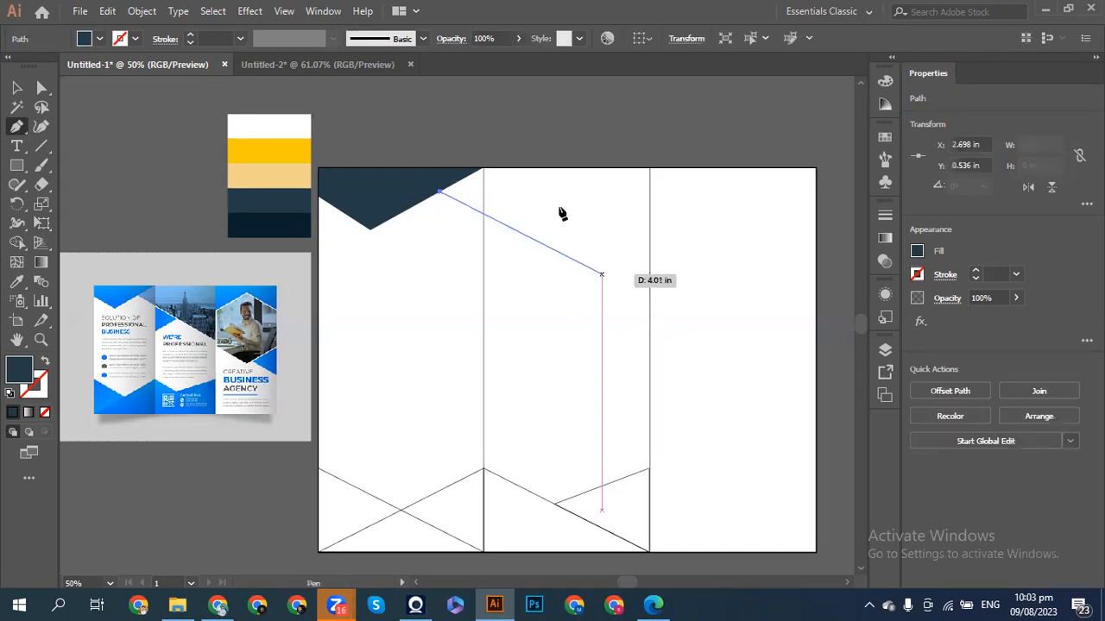
{"action": "left_click", "coordinate": [486, 171]}
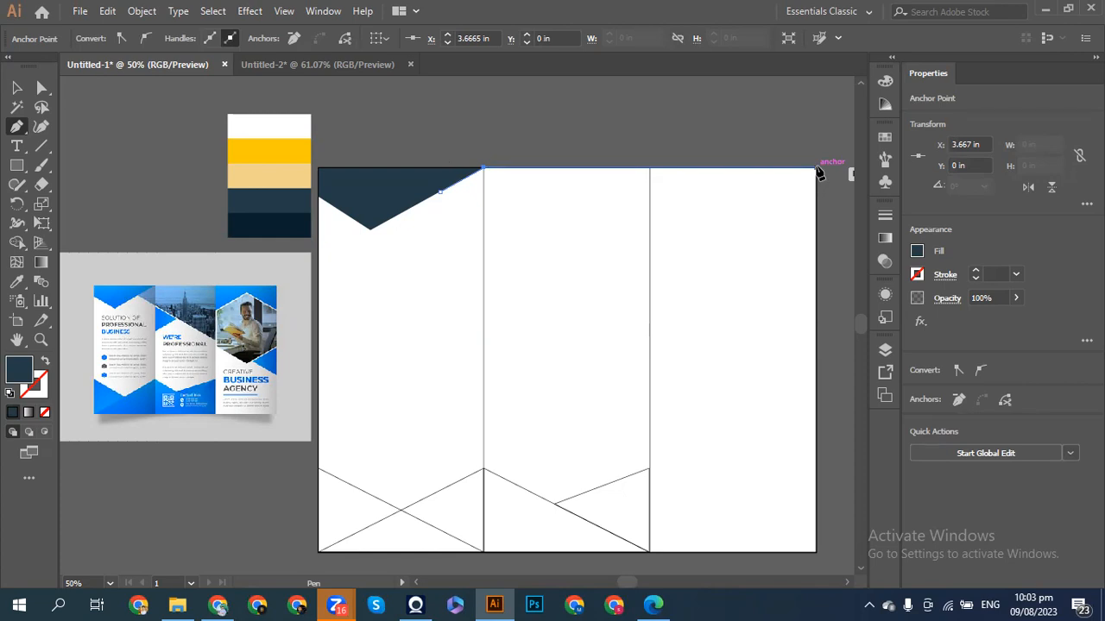
{"action": "left_click", "coordinate": [816, 170]}
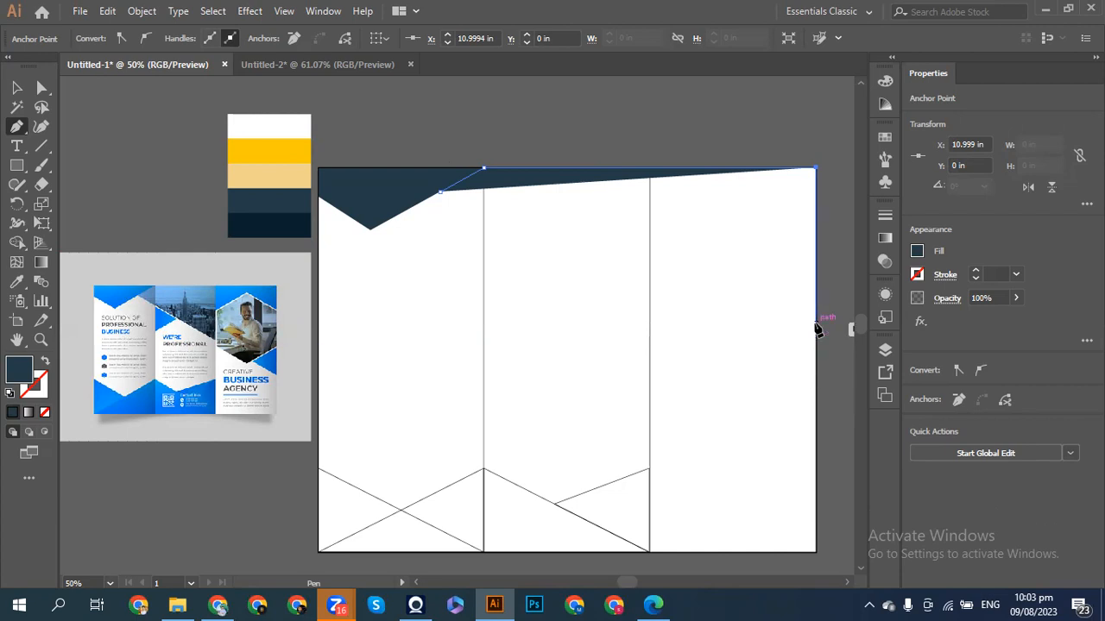
{"action": "key", "text": "ctrl+z"}
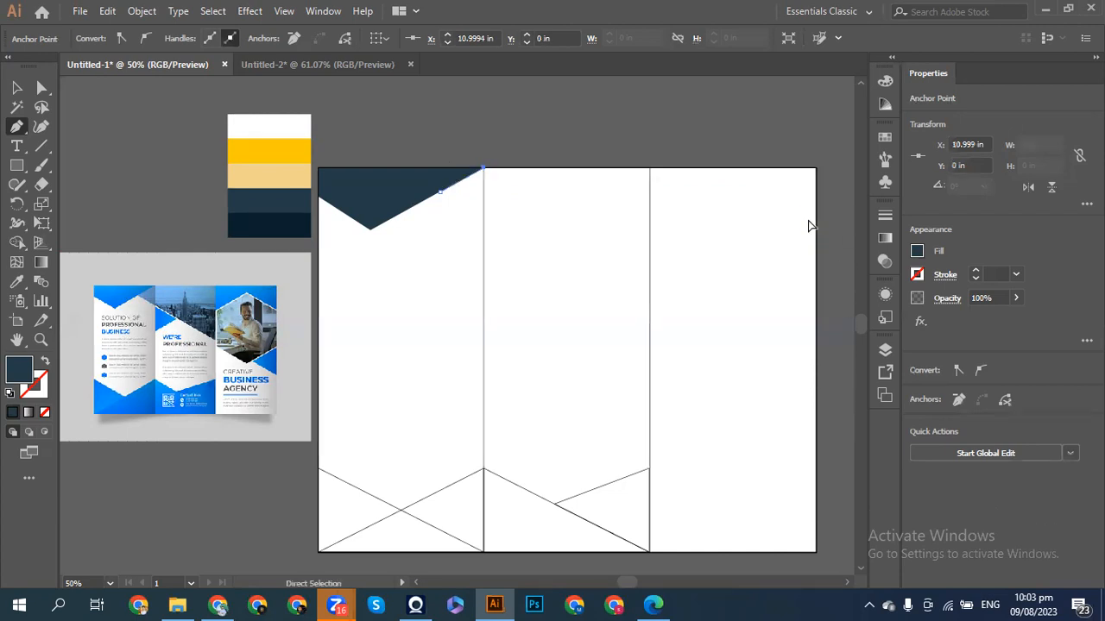
{"action": "left_click", "coordinate": [650, 170]}
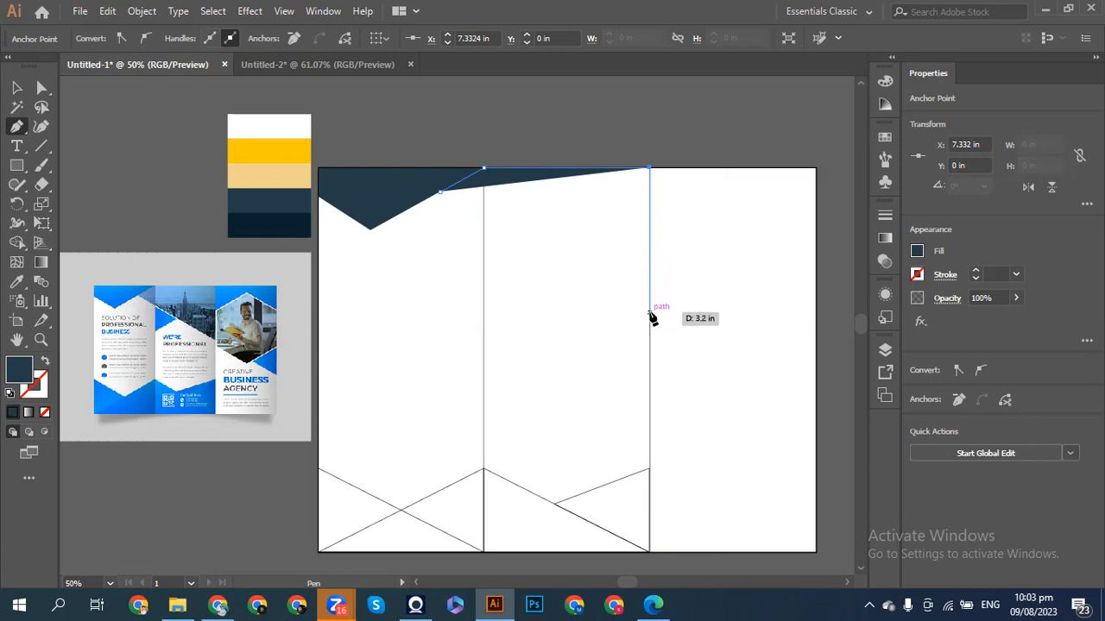
{"action": "left_click", "coordinate": [649, 320]}
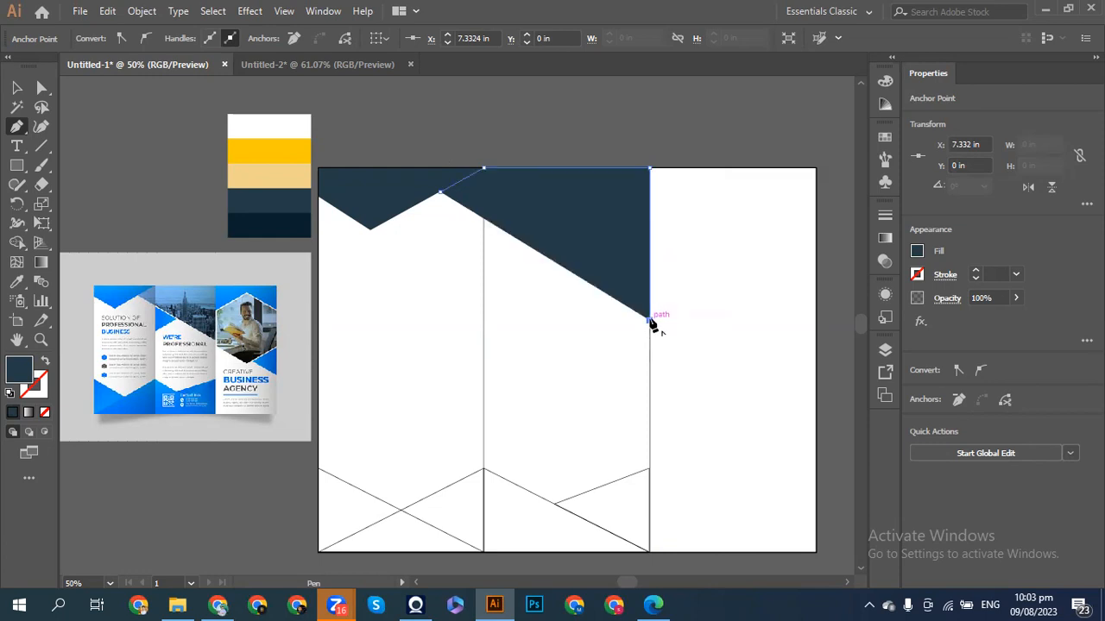
{"action": "left_click", "coordinate": [441, 193]}
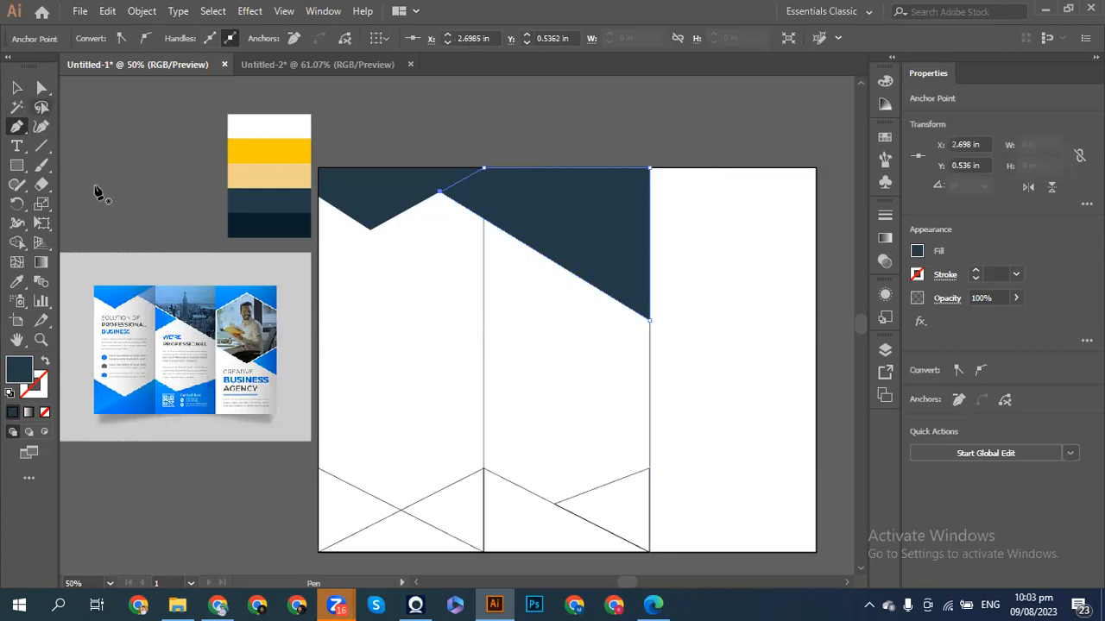
{"action": "left_click", "coordinate": [45, 361]}
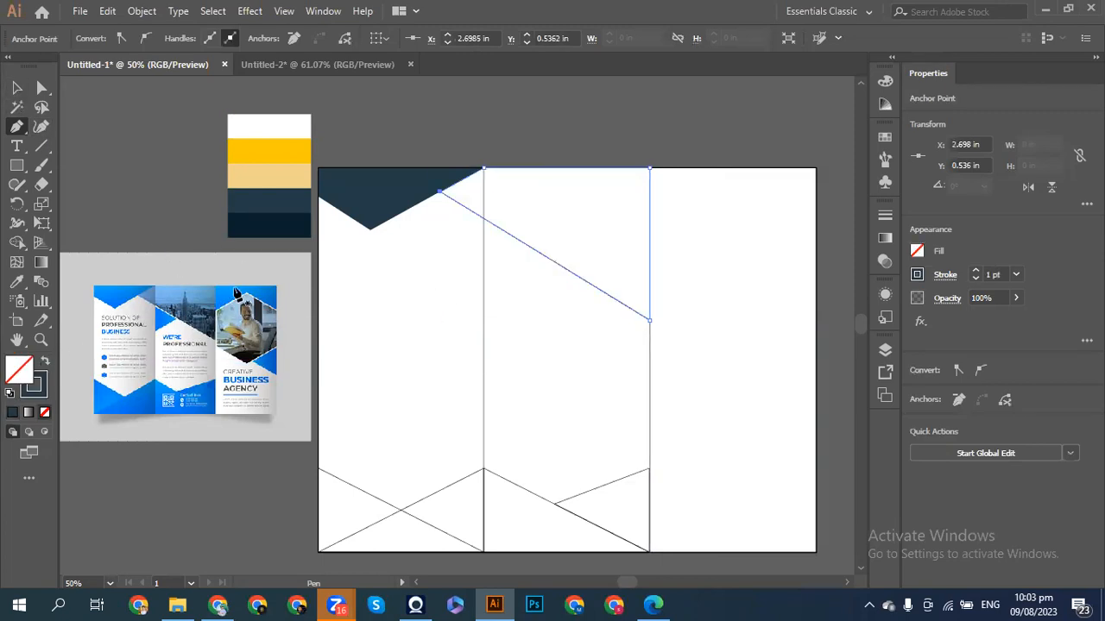
{"action": "left_click", "coordinate": [16, 87]}
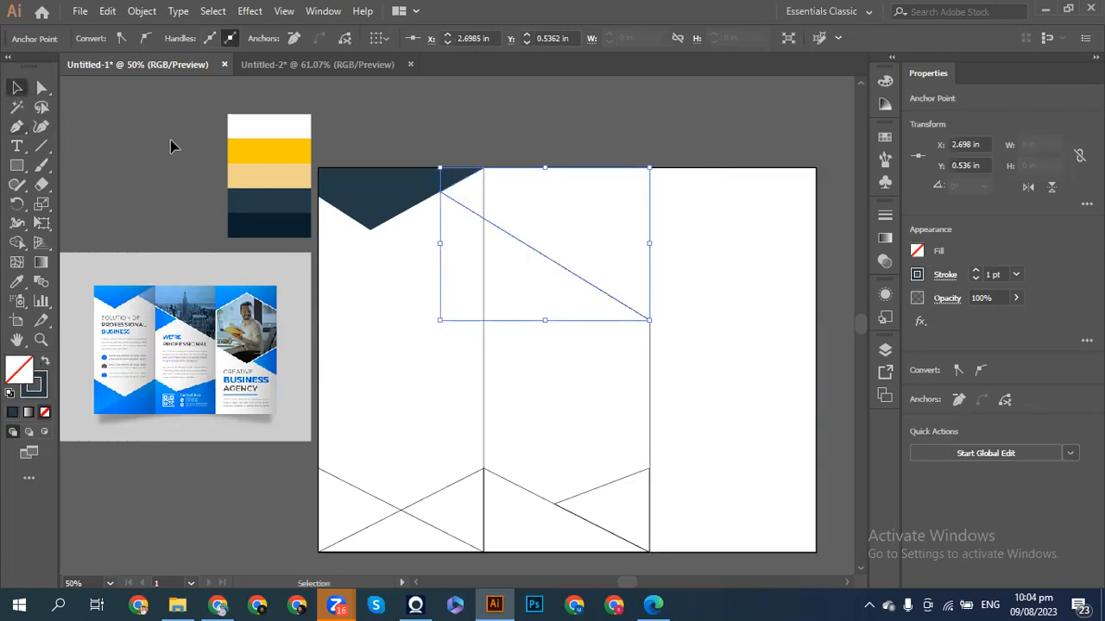
{"action": "left_click", "coordinate": [748, 299]}
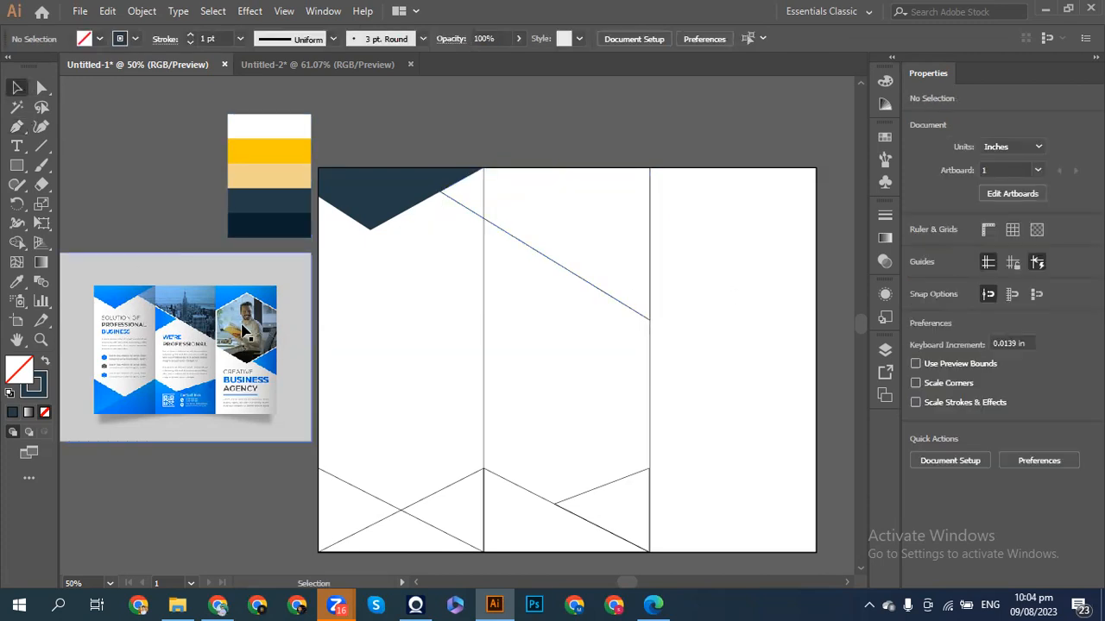
- Create a 6-sided polygon in the right panel and rotate it to stand on a point
{"action": "left_click", "coordinate": [17, 165]}
{"action": "left_click", "coordinate": [87, 222]}
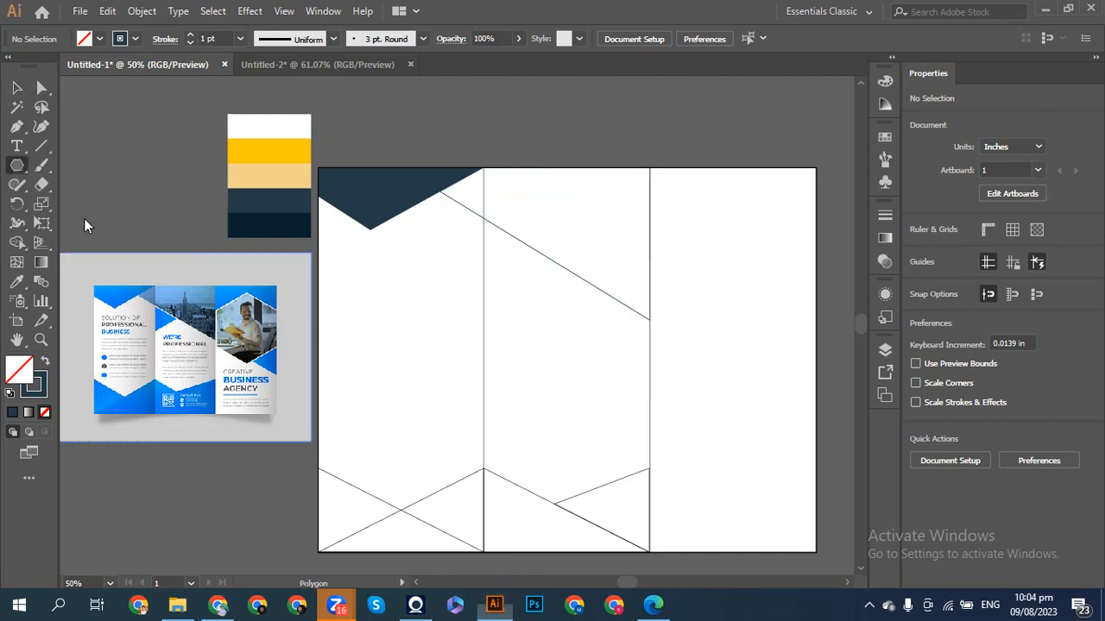
{"action": "right_click", "coordinate": [686, 292]}
{"action": "left_click", "coordinate": [687, 287]}
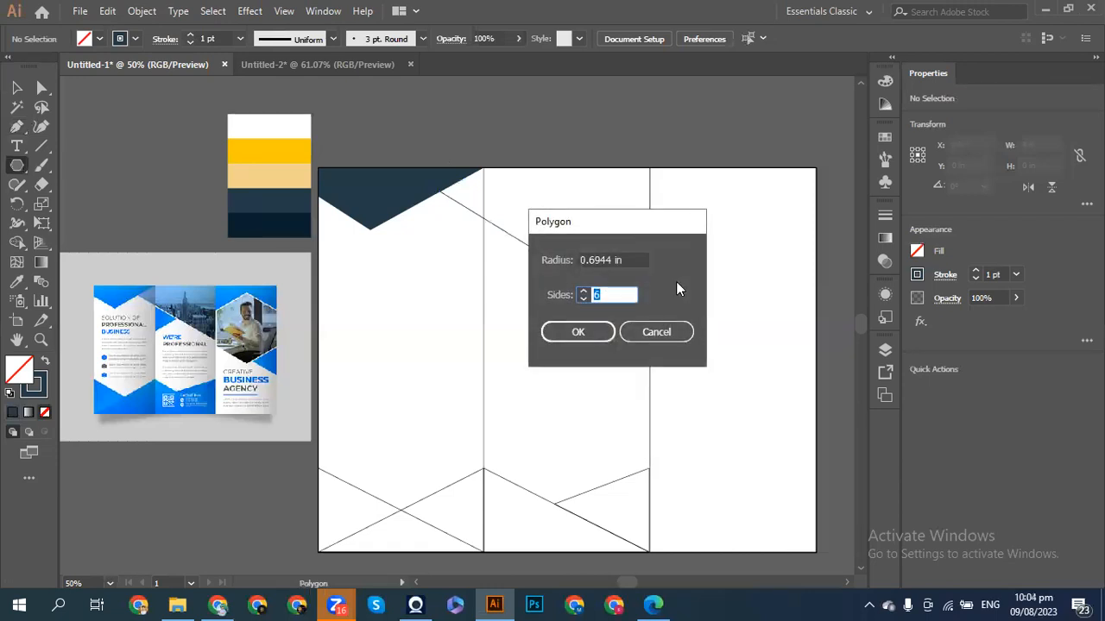
{"action": "left_click", "coordinate": [564, 338]}
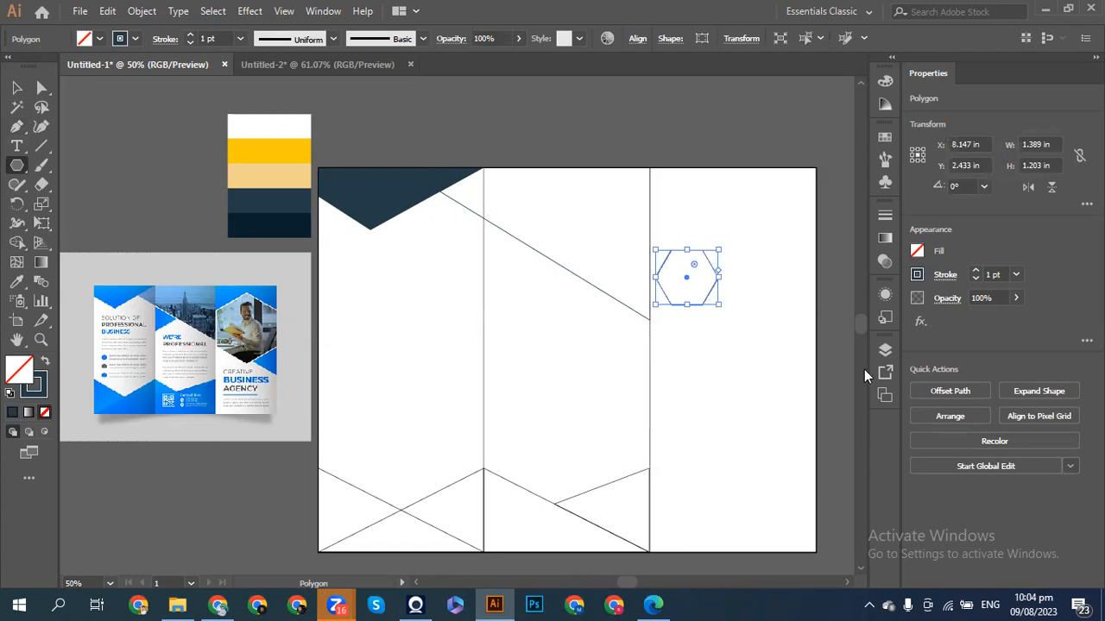
{"action": "left_click_drag", "start_coordinate": [724, 305], "coordinate": [672, 322]}
- Enlarge the hexagon across the right panel and nudge it into place with arrow keys
{"action": "left_click", "coordinate": [14, 88]}
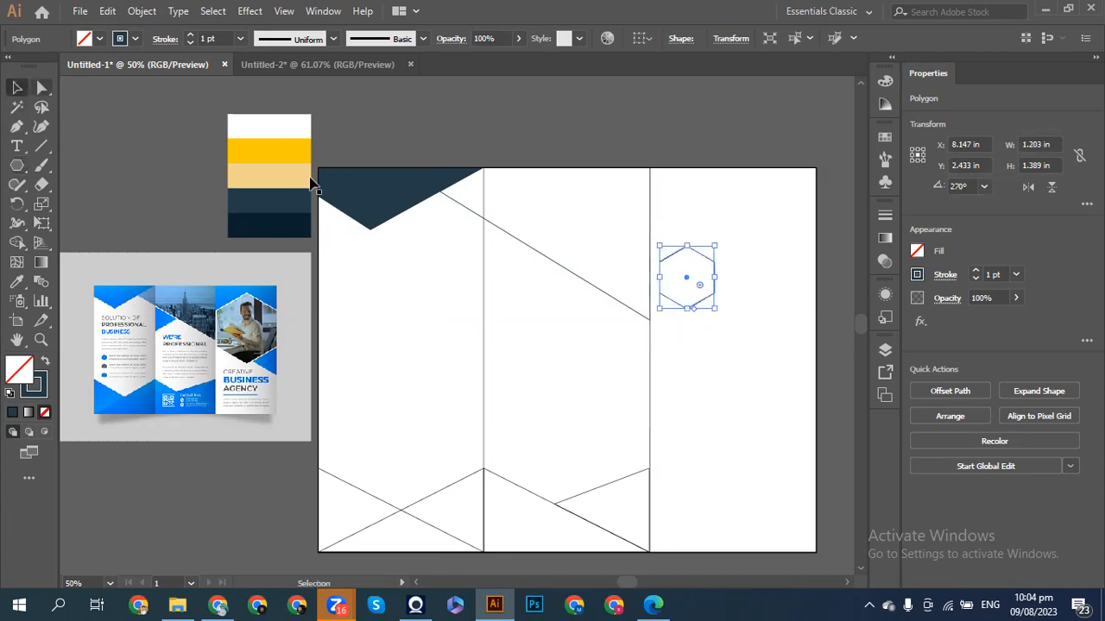
{"action": "left_click_drag", "start_coordinate": [715, 313], "coordinate": [820, 410]}
{"action": "key", "text": "shift+Right"}
{"action": "key", "text": "shift+Right"}
{"action": "key", "text": "shift+Right"}
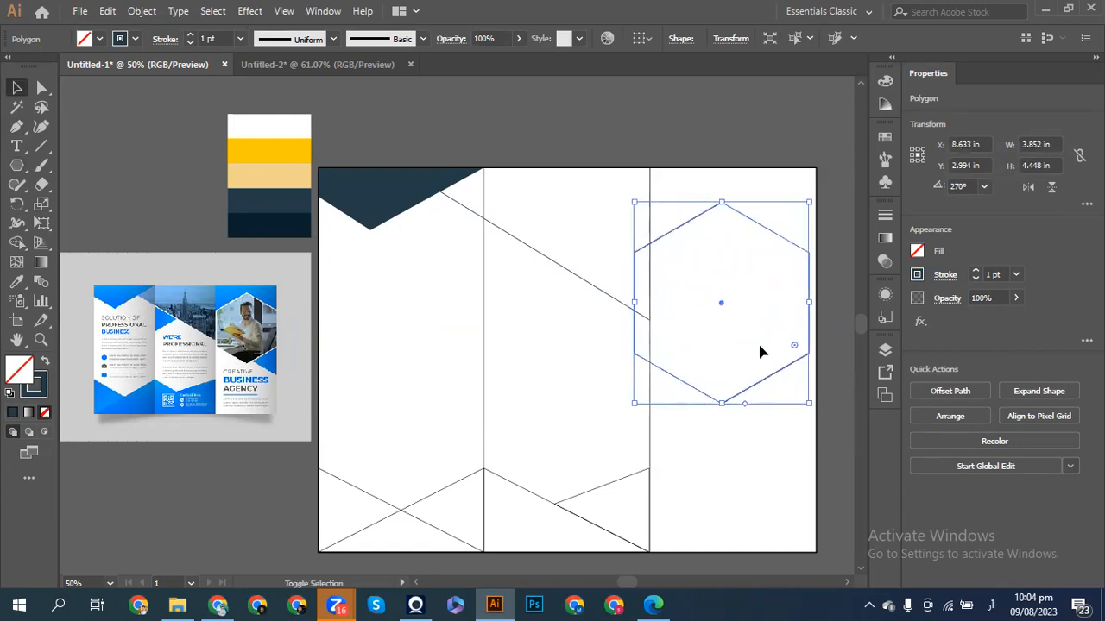
{"action": "left_click_drag", "start_coordinate": [642, 402], "coordinate": [647, 396]}
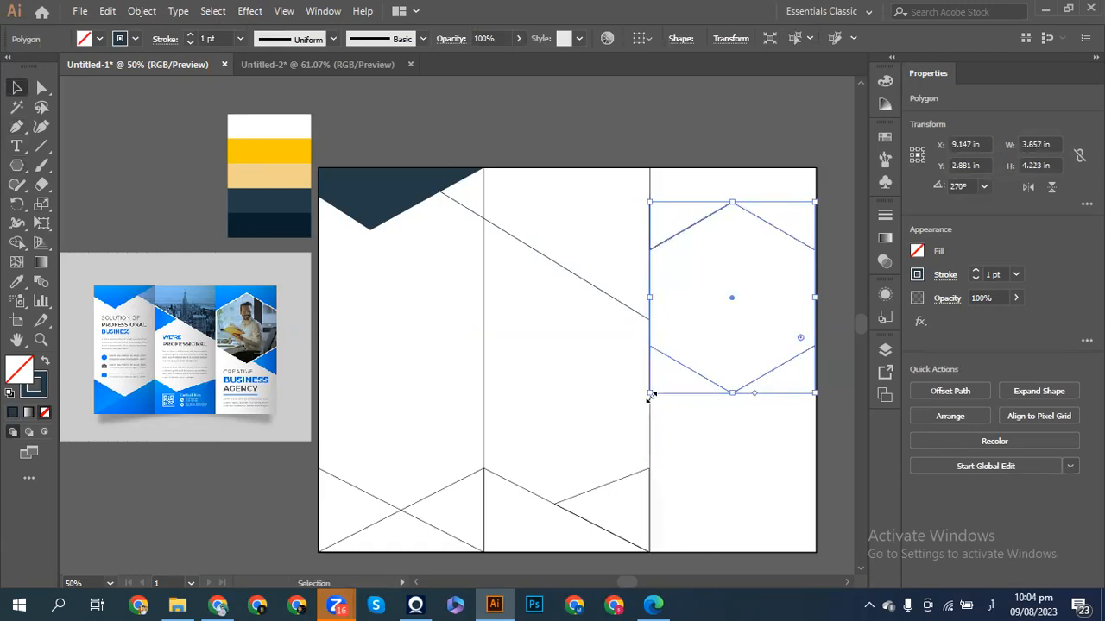
{"action": "key", "text": "Up"}
{"action": "key", "text": "Up"}
{"action": "key", "text": "Up"}
{"action": "key", "text": "Up"}
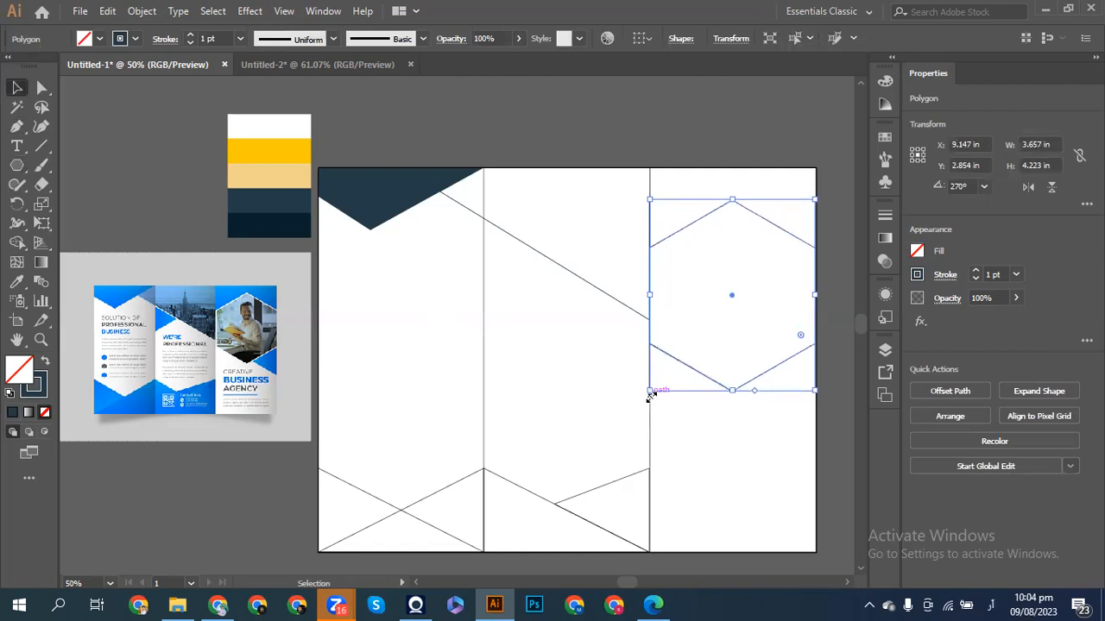
{"action": "key", "text": "Up"}
{"action": "key", "text": "Up"}
{"action": "key", "text": "Up"}
{"action": "key", "text": "Up"}
{"action": "key", "text": "Up"}
{"action": "key", "text": "Up"}
{"action": "key", "text": "Up"}
{"action": "key", "text": "Up"}
{"action": "key", "text": "Up"}
{"action": "key", "text": "Up"}
{"action": "key", "text": "Up"}
{"action": "key", "text": "Up"}
{"action": "key", "text": "Up"}
{"action": "key", "text": "Up"}
{"action": "key", "text": "Up"}
{"action": "key", "text": "Up"}
{"action": "key", "text": "Up"}
{"action": "key", "text": "Up"}
{"action": "key", "text": "Up"}
{"action": "key", "text": "Up"}
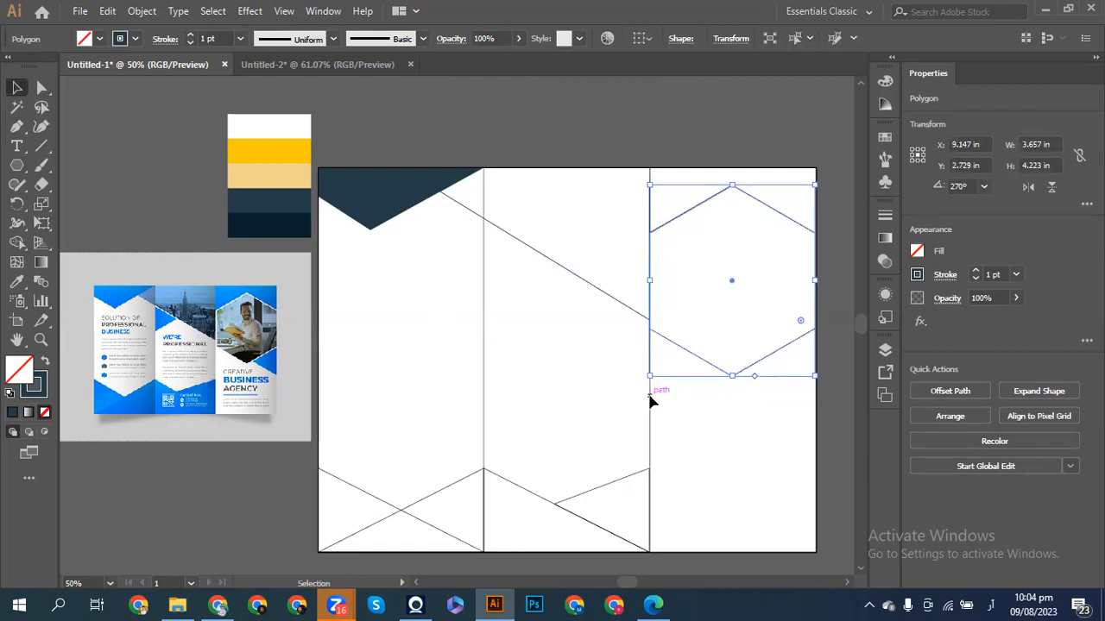
{"action": "key", "text": "Up"}
{"action": "key", "text": "Up"}
{"action": "key", "text": "Up"}
{"action": "key", "text": "Up"}
{"action": "key", "text": "Up"}
{"action": "key", "text": "Up"}
{"action": "key", "text": "Up"}
{"action": "key", "text": "Up"}
{"action": "key", "text": "Up"}
{"action": "key", "text": "Up"}
{"action": "key", "text": "Up"}
{"action": "key", "text": "Up"}
{"action": "key", "text": "Up"}
{"action": "key", "text": "Up"}
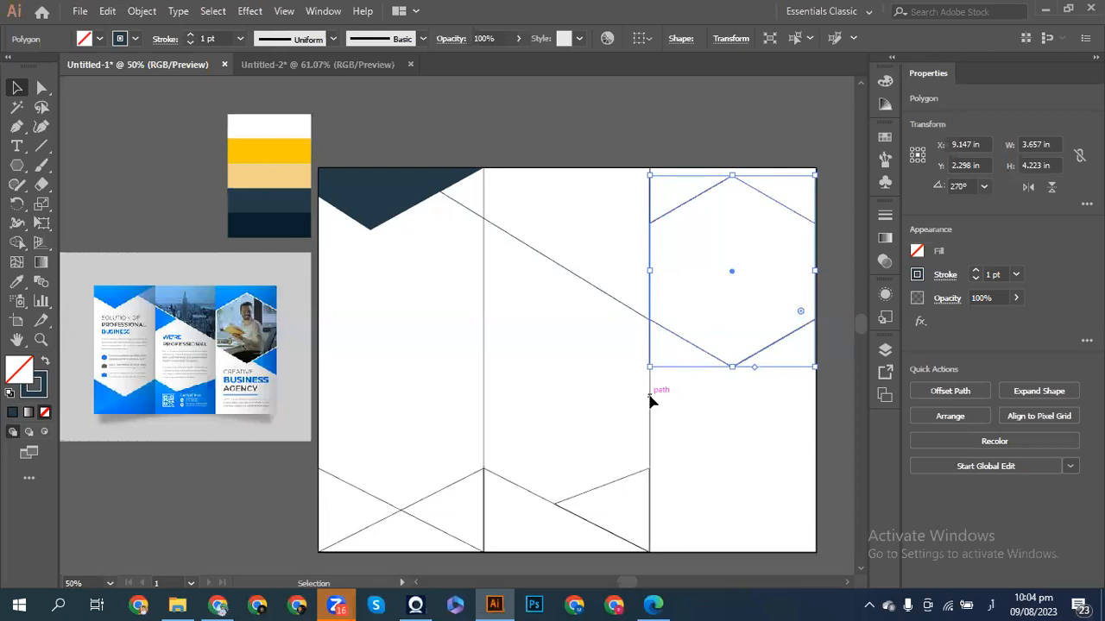
{"action": "left_click_drag", "start_coordinate": [647, 367], "coordinate": [647, 366]}
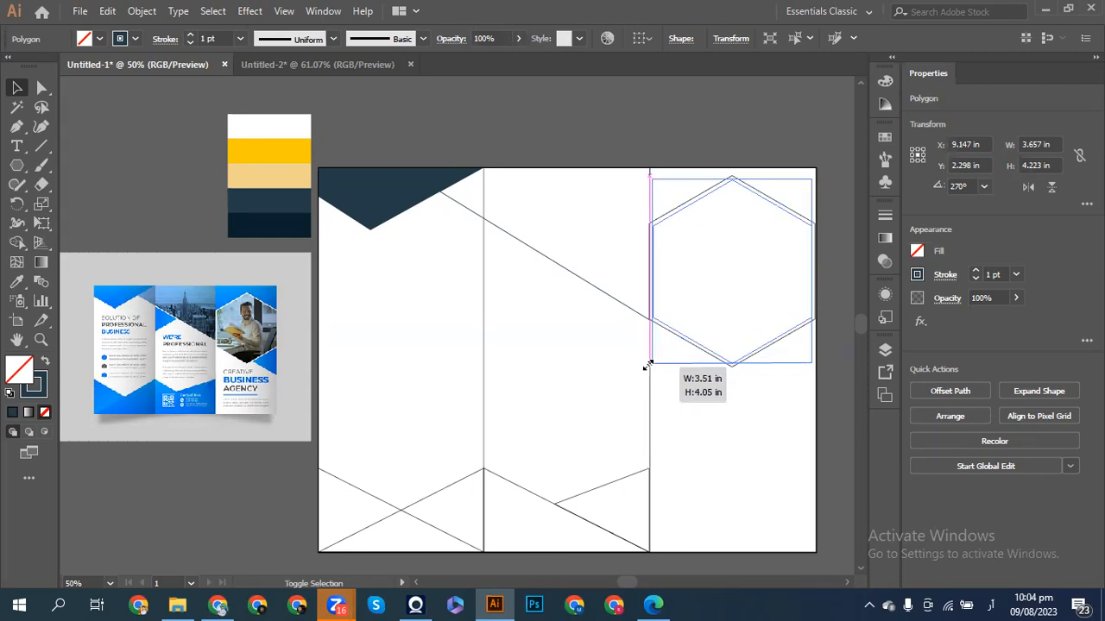
{"action": "left_click_drag", "start_coordinate": [647, 364], "coordinate": [651, 364]}
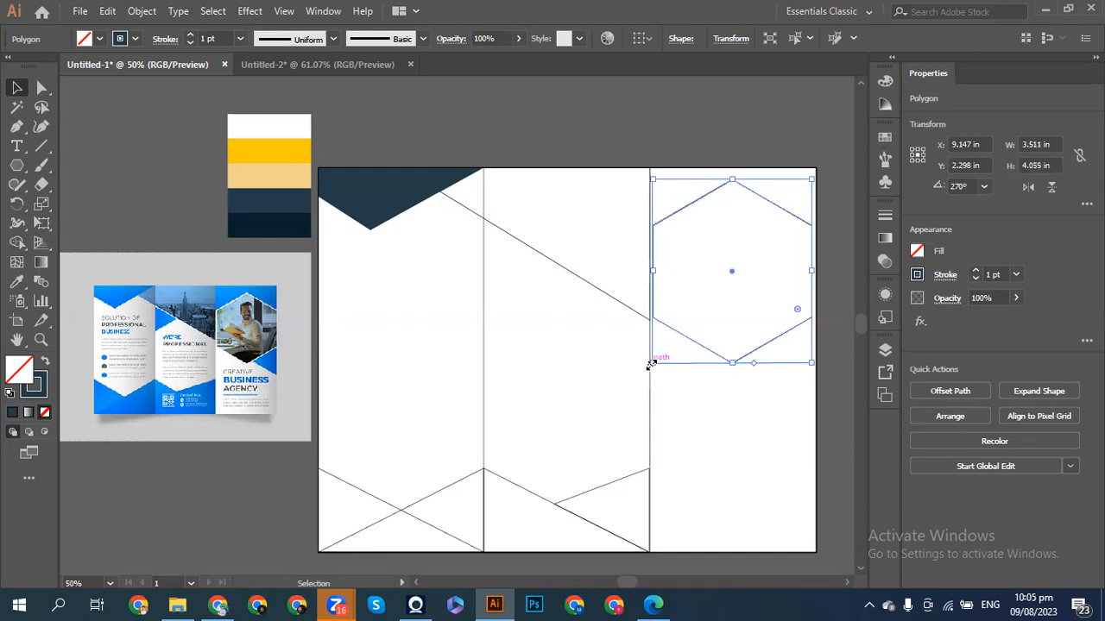
{"action": "key", "text": "Down"}
{"action": "key", "text": "Down"}
{"action": "key", "text": "Down"}
{"action": "key", "text": "Down"}
{"action": "key", "text": "Down"}
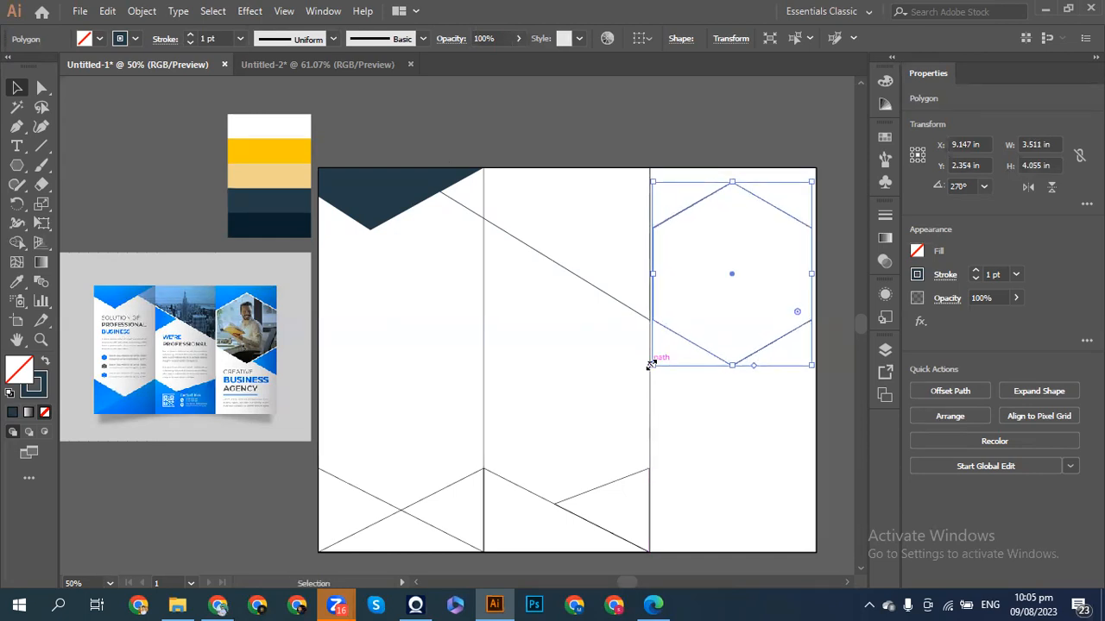
{"action": "key", "text": "Down"}
{"action": "key", "text": "Down"}
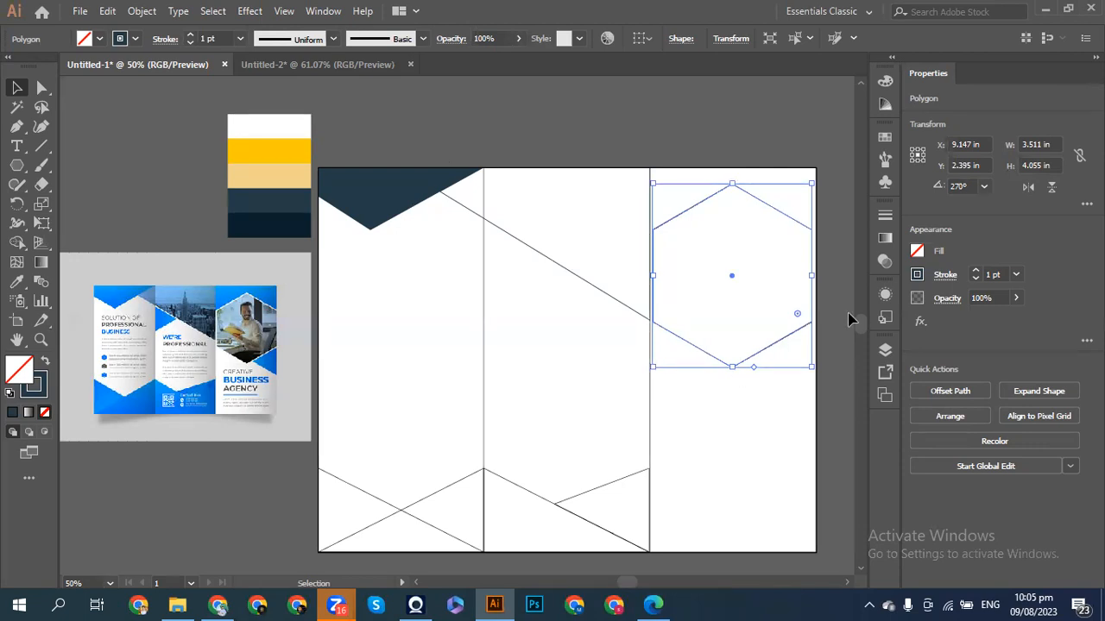
- Stretch the hexagon to the artboard's right edge, about 3.606 × 4.055 in
{"action": "left_click", "coordinate": [837, 313]}
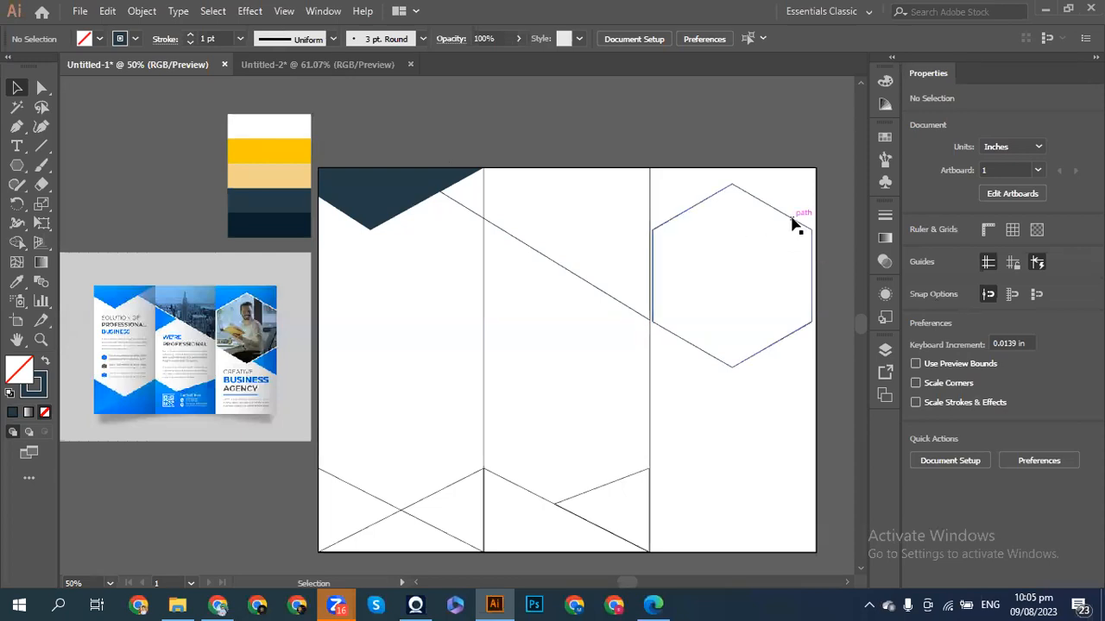
{"action": "left_click", "coordinate": [812, 298]}
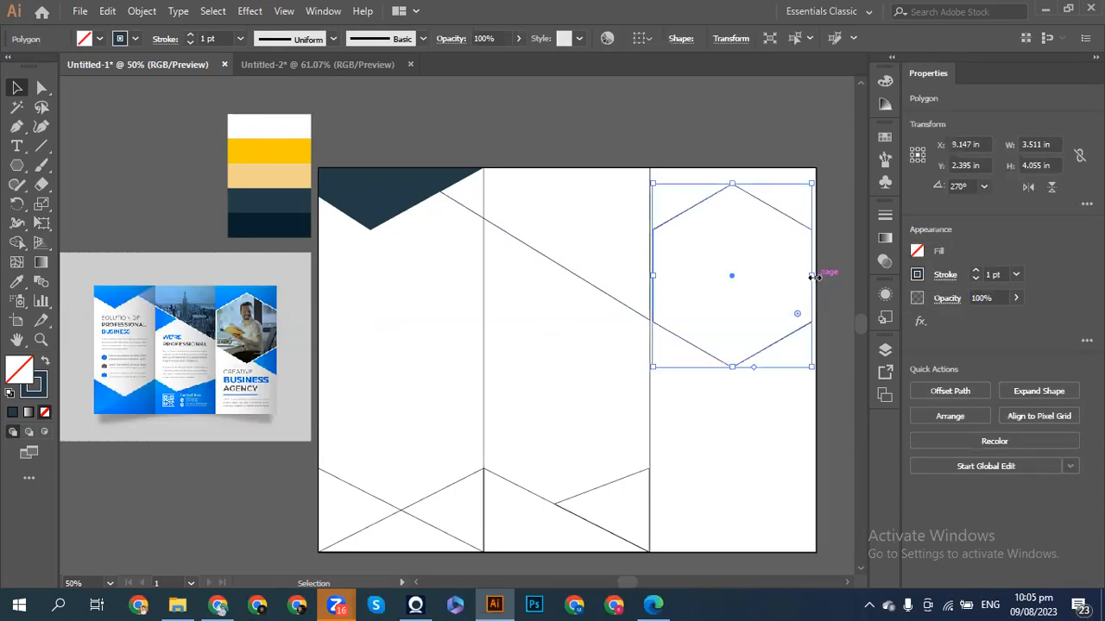
{"action": "left_click_drag", "start_coordinate": [812, 276], "coordinate": [818, 274]}
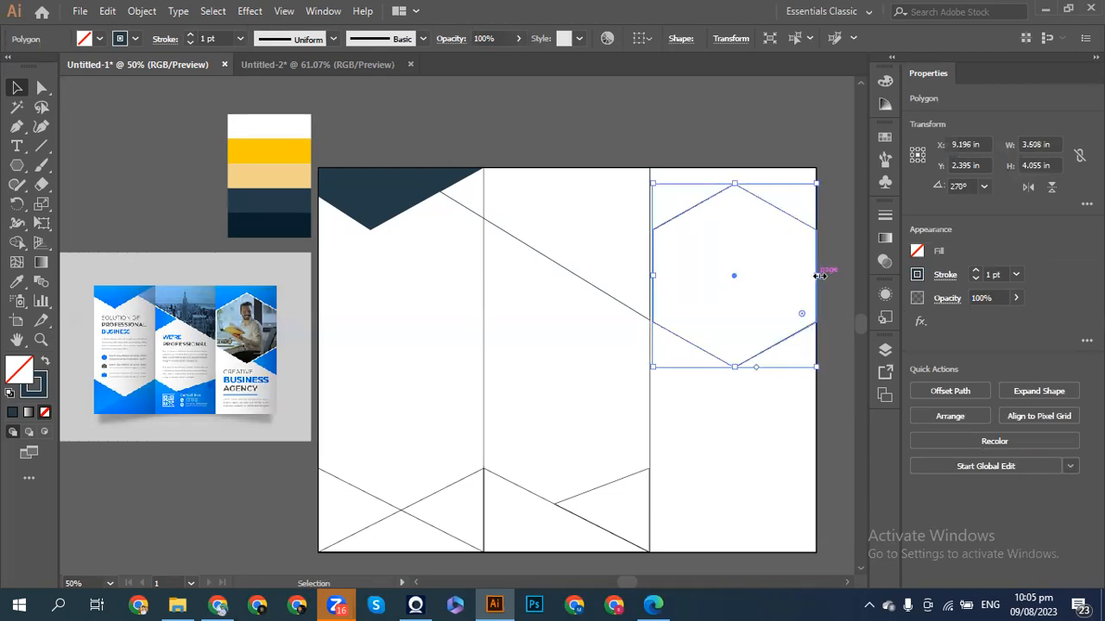
{"action": "left_click", "coordinate": [829, 282]}
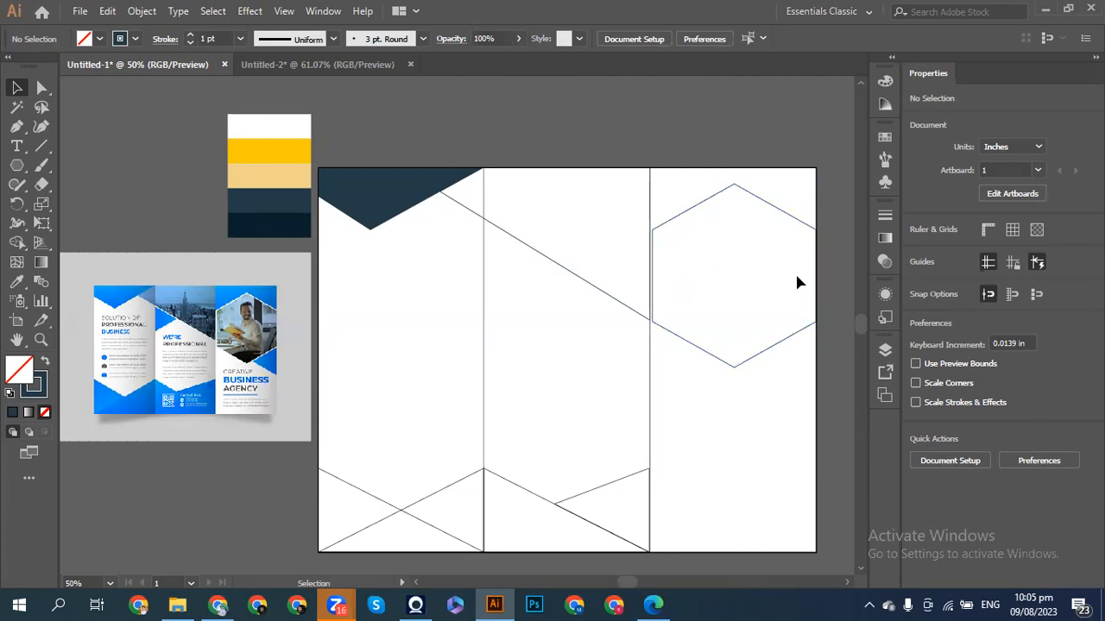
- Inspect the hexagon's anchor points, then deselect it
{"action": "left_click", "coordinate": [816, 286]}
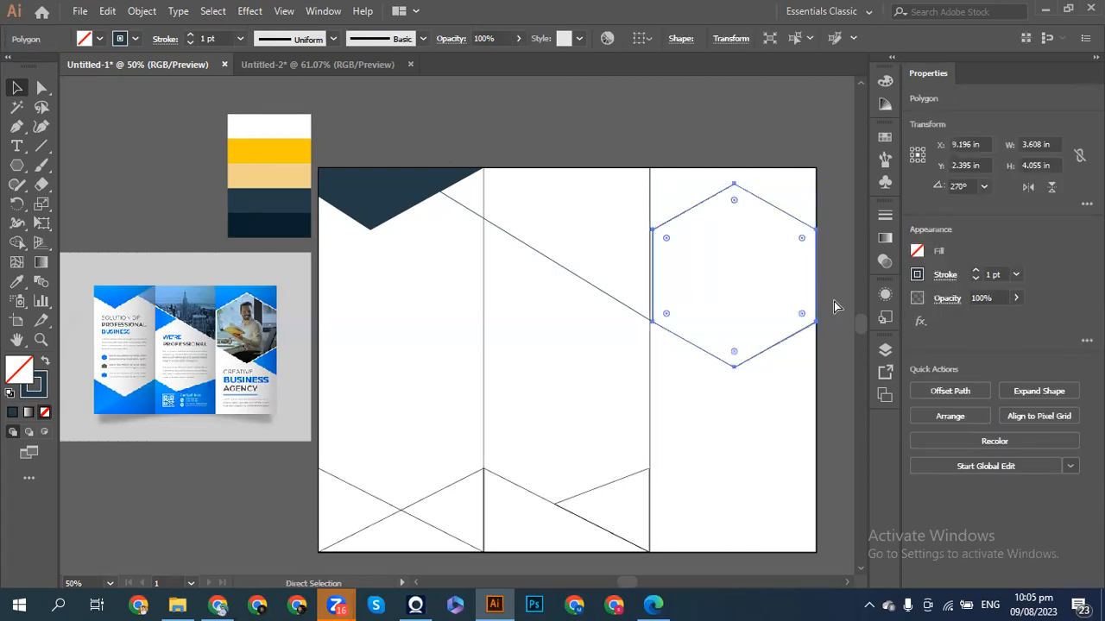
{"action": "key", "text": "v"}
{"action": "left_click", "coordinate": [836, 300]}
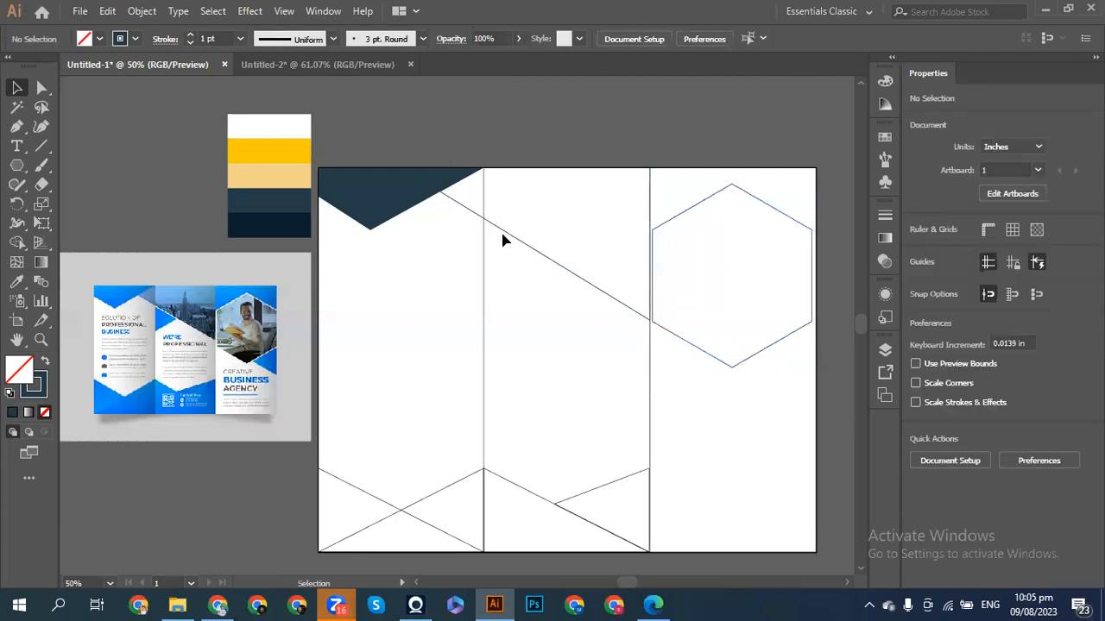
{"action": "left_click", "coordinate": [695, 348]}
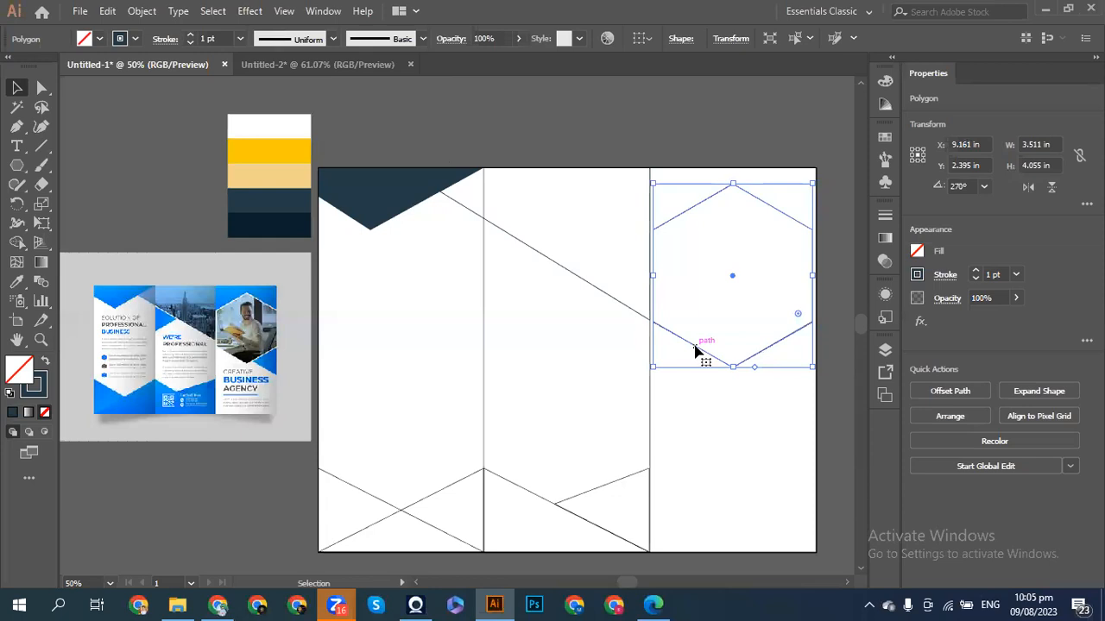
{"action": "left_click", "coordinate": [831, 342]}
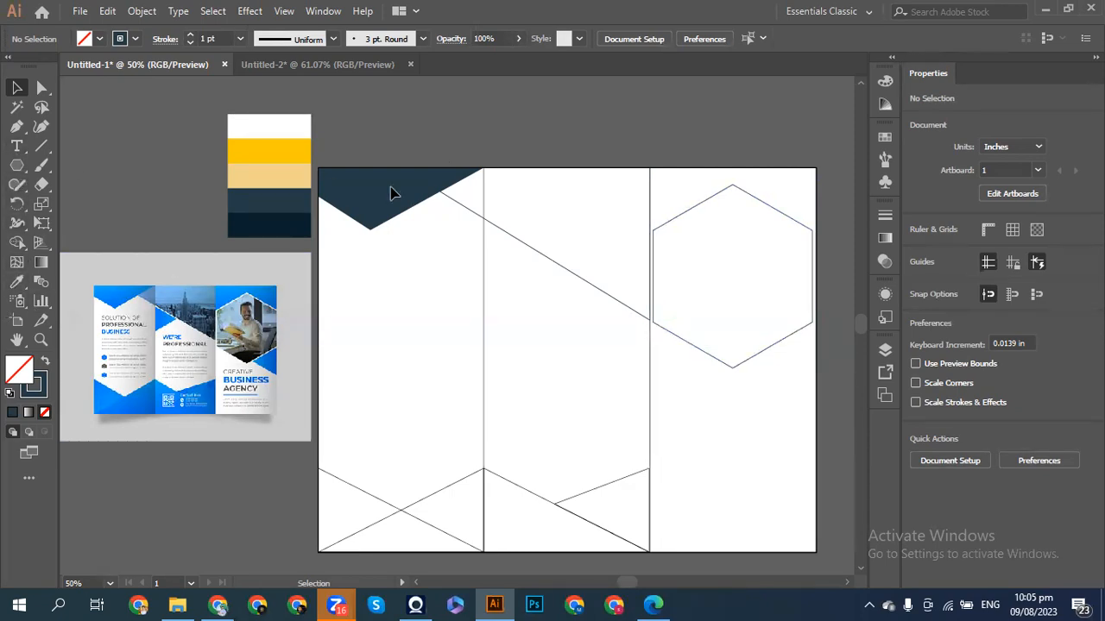
{"action": "left_click", "coordinate": [689, 347]}
{"action": "key", "text": "a"}
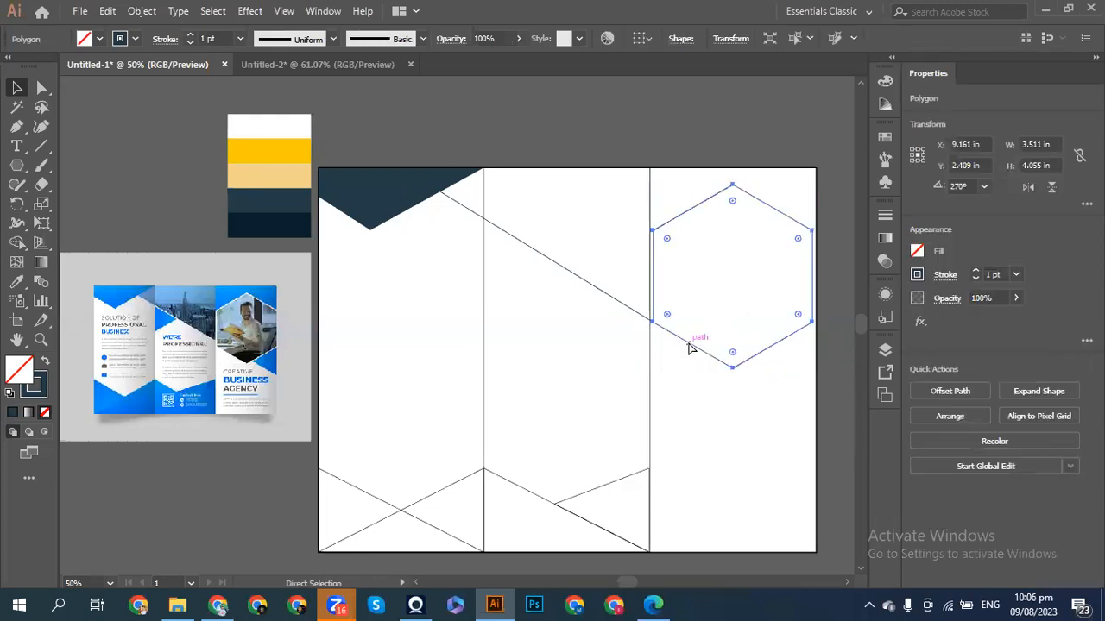
{"action": "key", "text": "ctrl+shift+a"}
{"action": "key", "text": "v"}
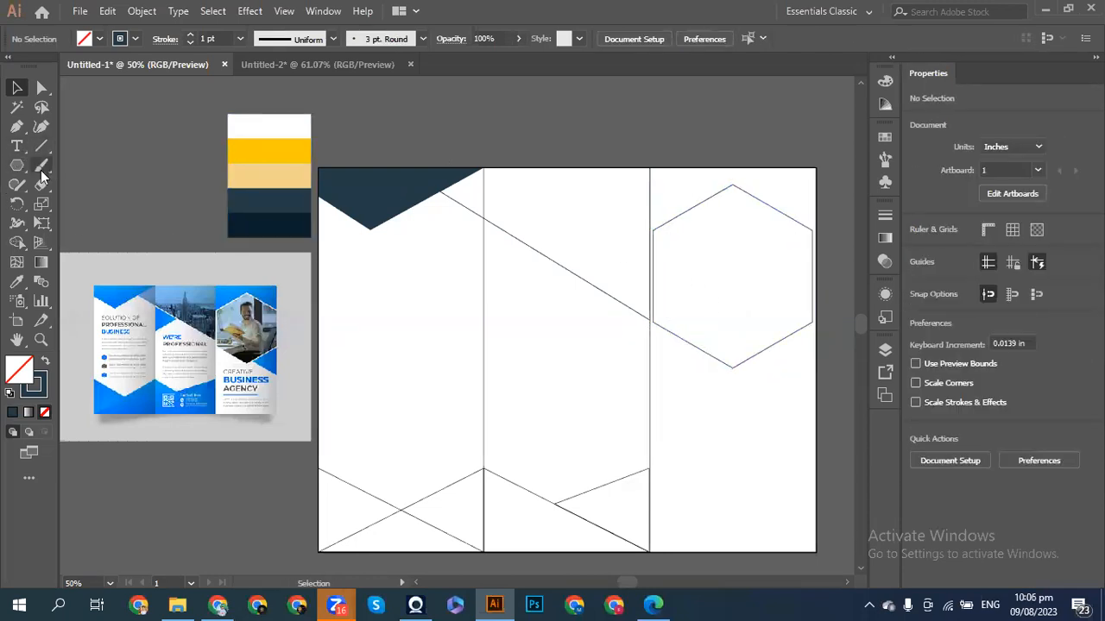
- Check the diagonal fold line's position before drawing
{"action": "left_click", "coordinate": [16, 127]}
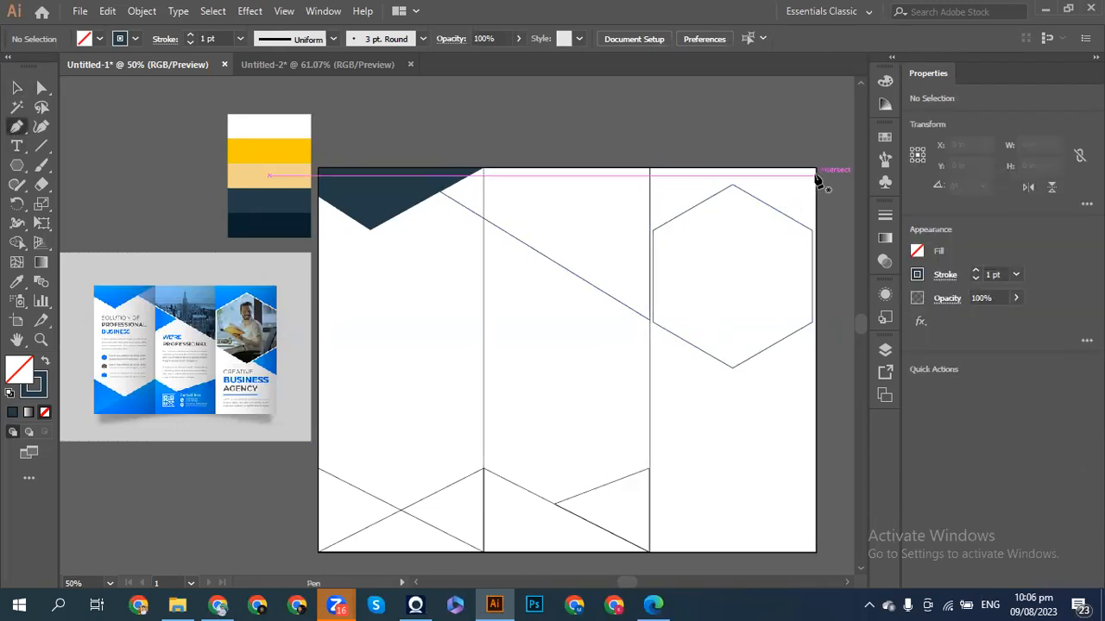
{"action": "left_click", "coordinate": [17, 87]}
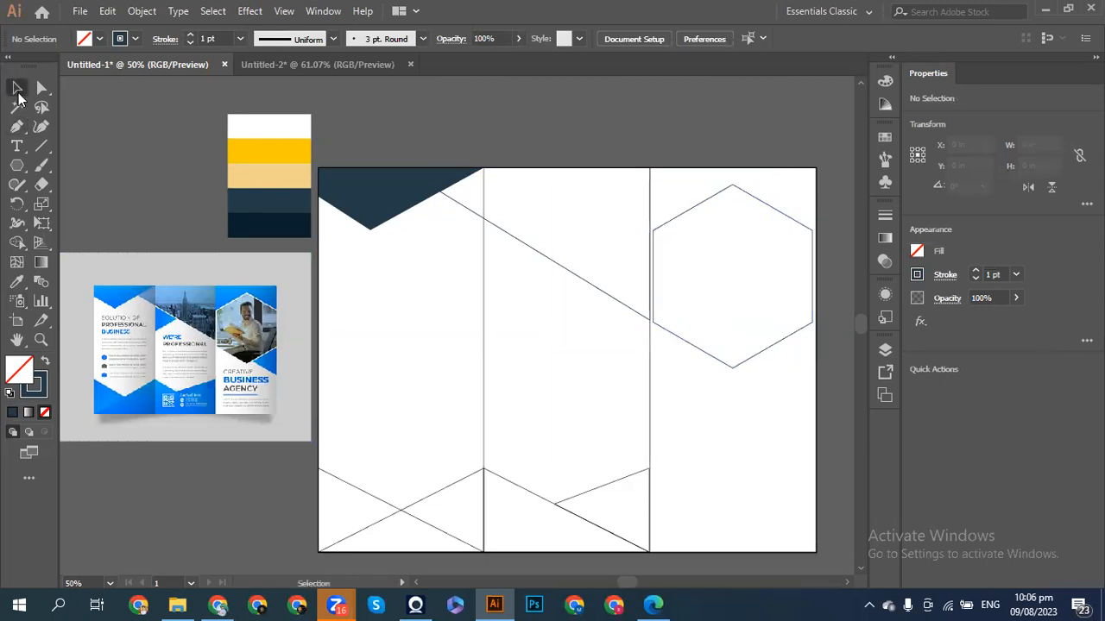
{"action": "left_click", "coordinate": [536, 256]}
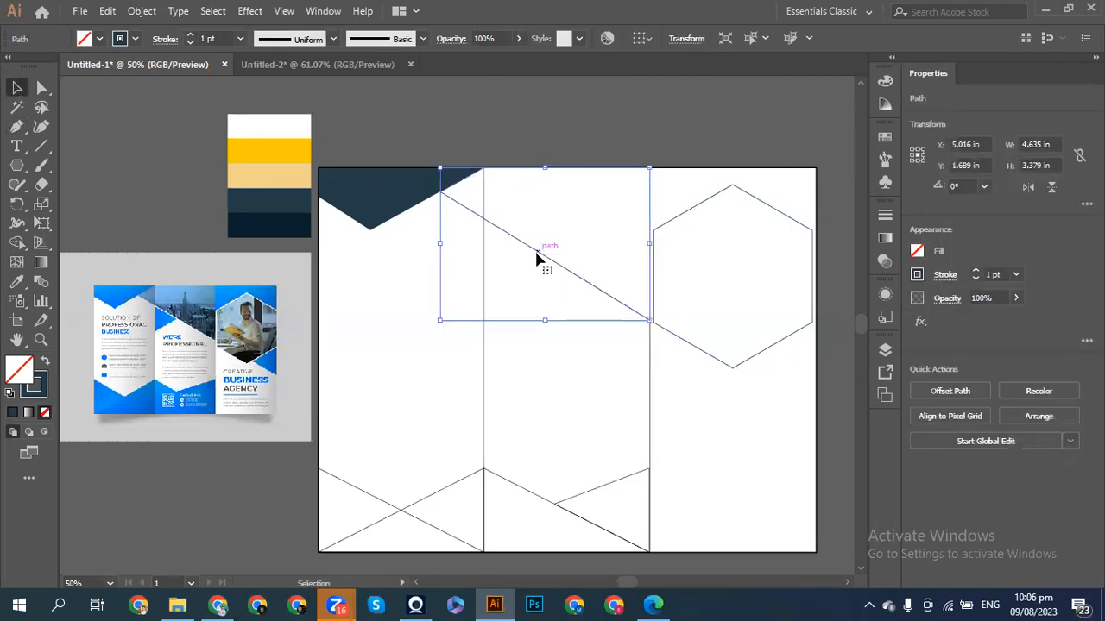
{"action": "left_click", "coordinate": [490, 242]}
- Pen-draw a closed shape from the top-right corner, down the fold, to the hexagon's top and right vertices
{"action": "left_click", "coordinate": [16, 128]}
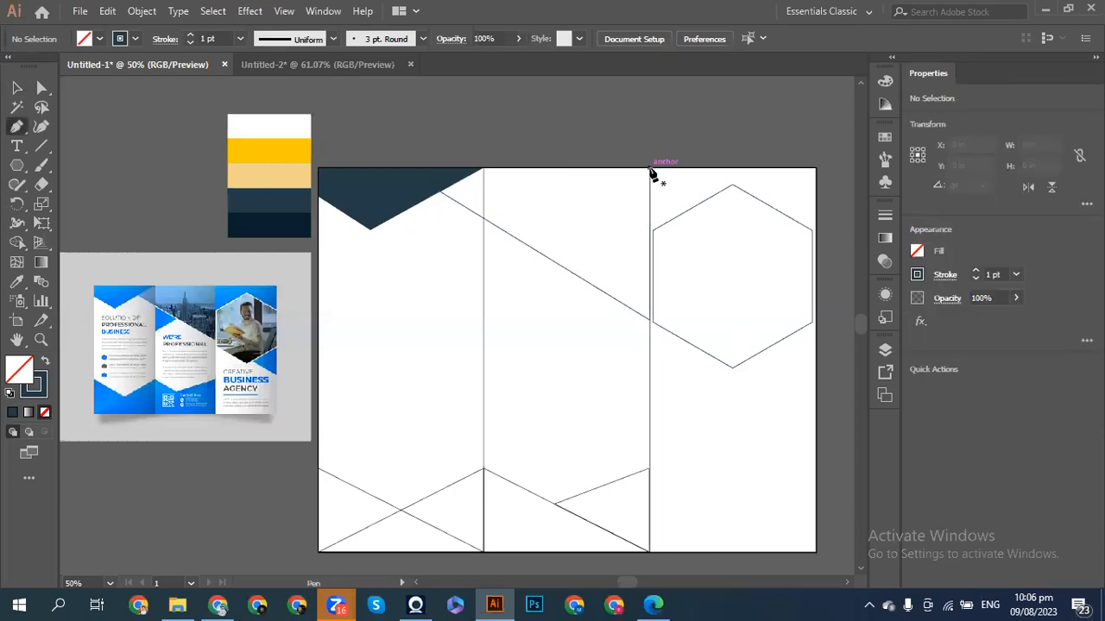
{"action": "left_click", "coordinate": [817, 171]}
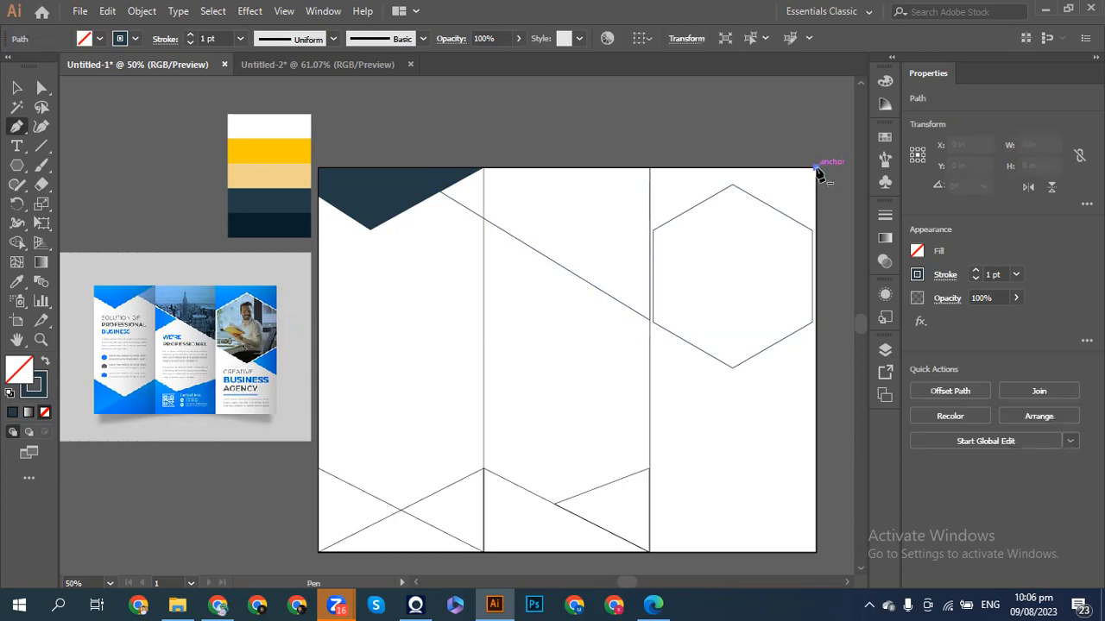
{"action": "left_click", "coordinate": [651, 169]}
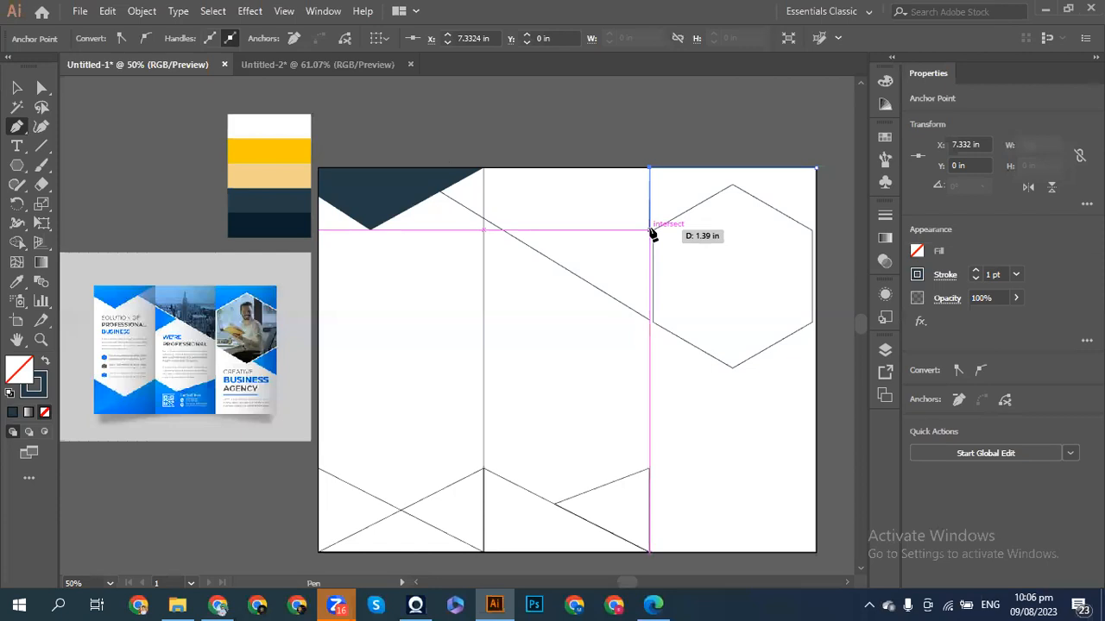
{"action": "left_click", "coordinate": [653, 230]}
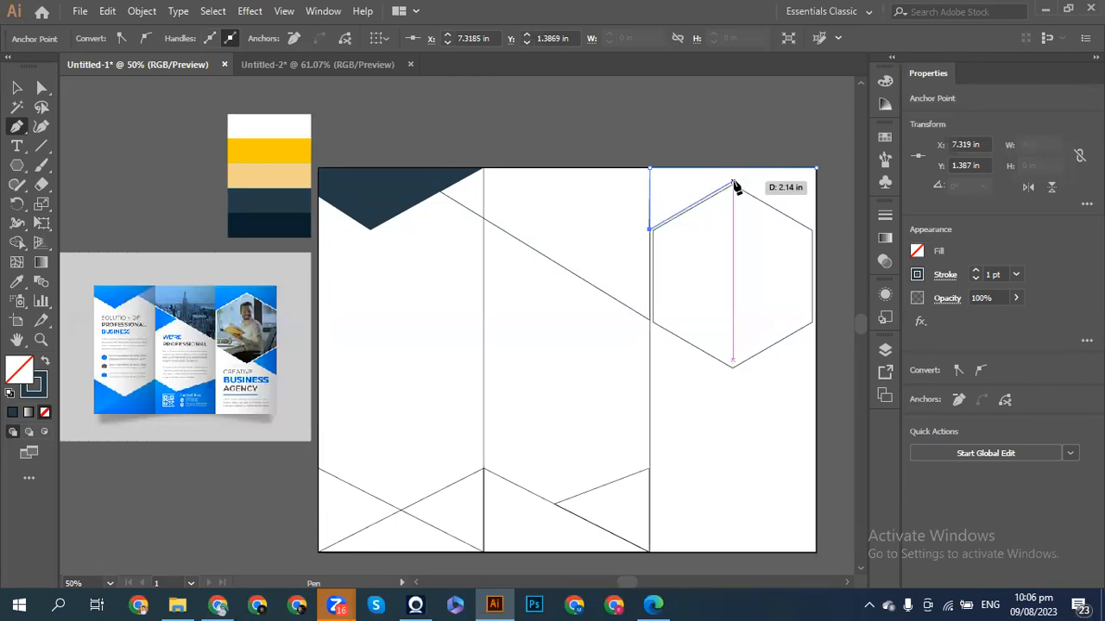
{"action": "left_click", "coordinate": [733, 183]}
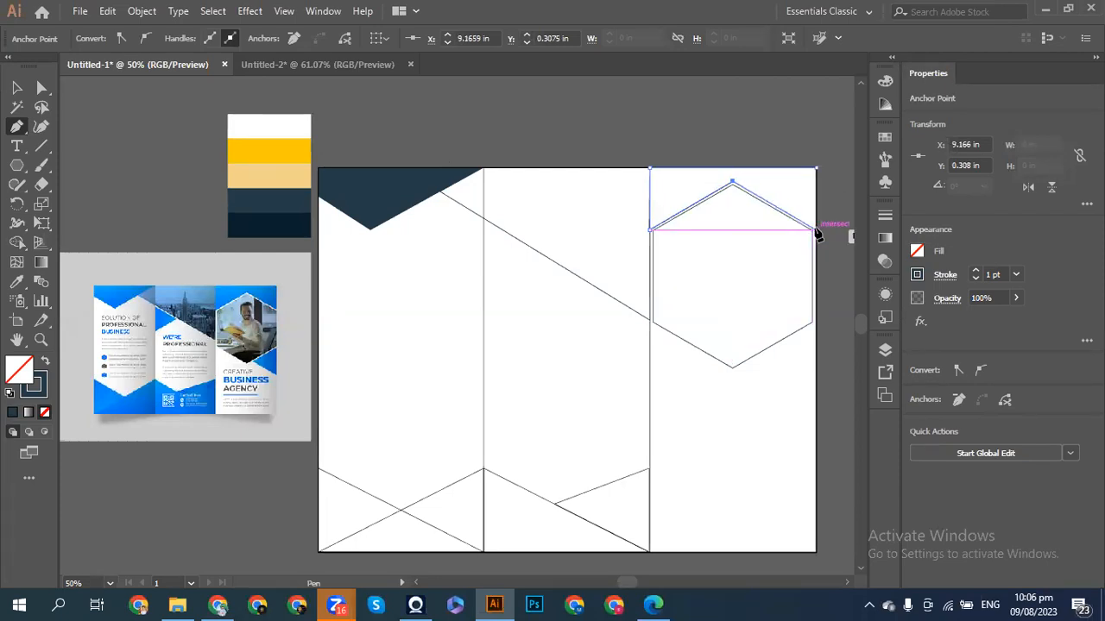
{"action": "left_click", "coordinate": [816, 230]}
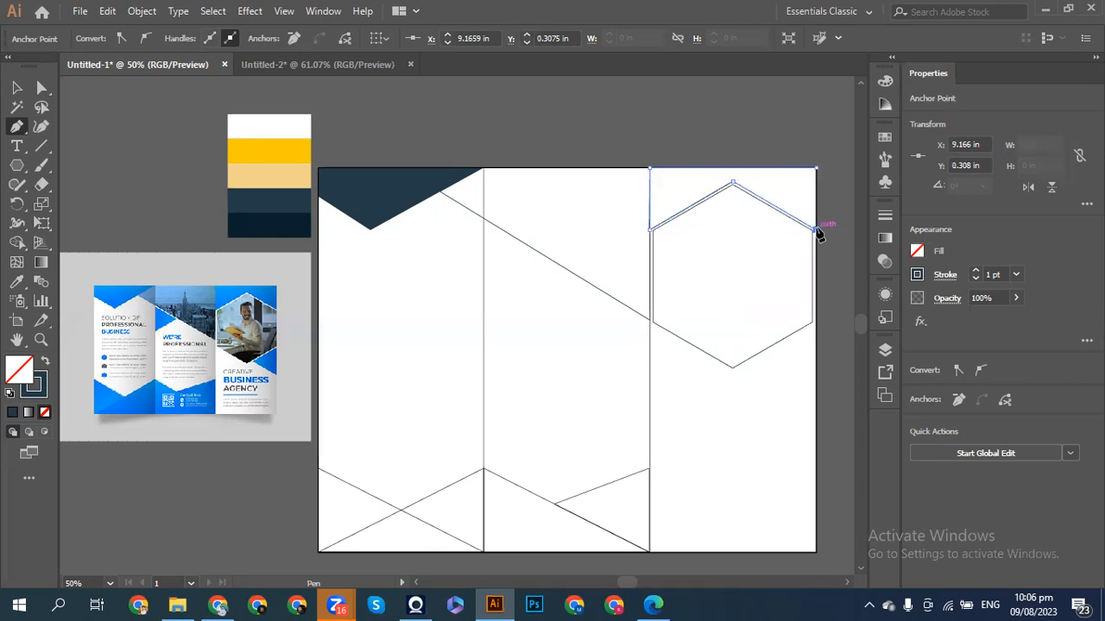
{"action": "left_click", "coordinate": [815, 169]}
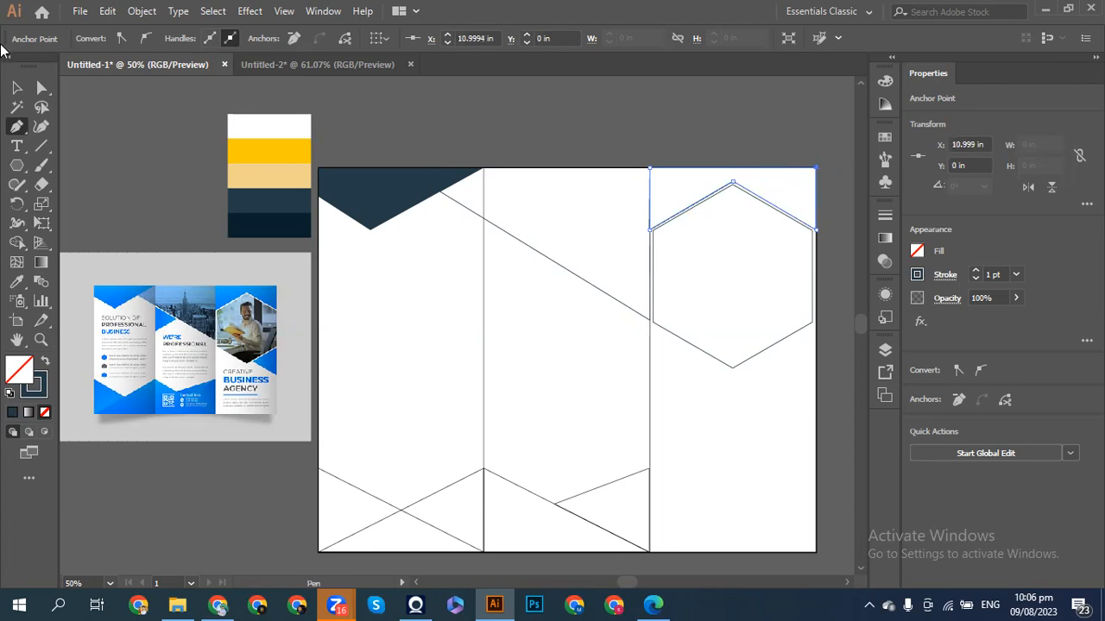
{"action": "left_click", "coordinate": [16, 87]}
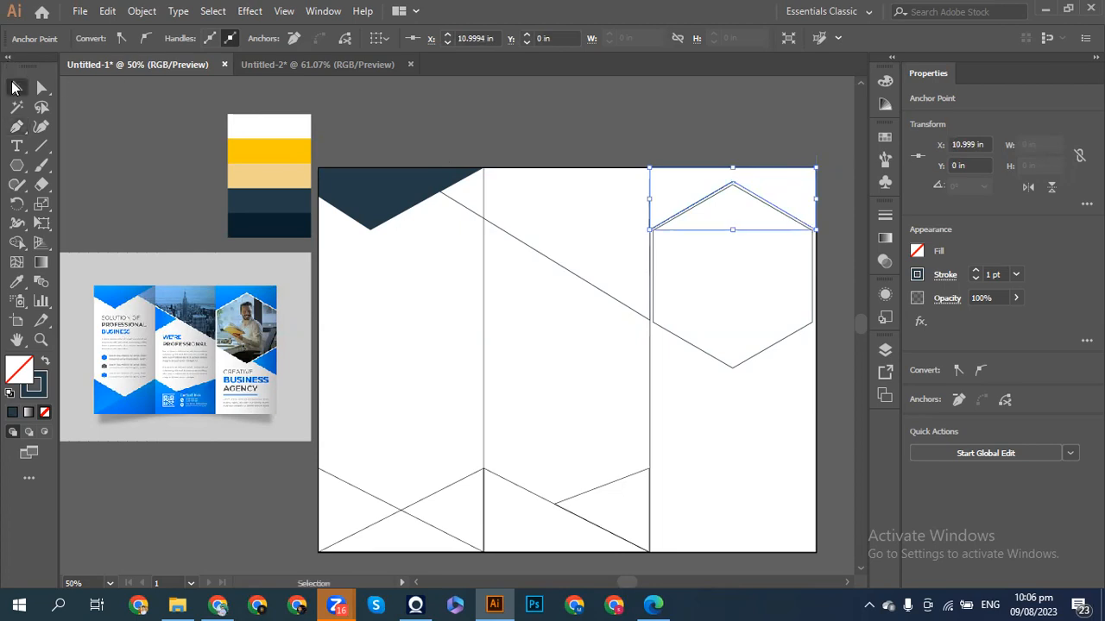
{"action": "left_click", "coordinate": [158, 141]}
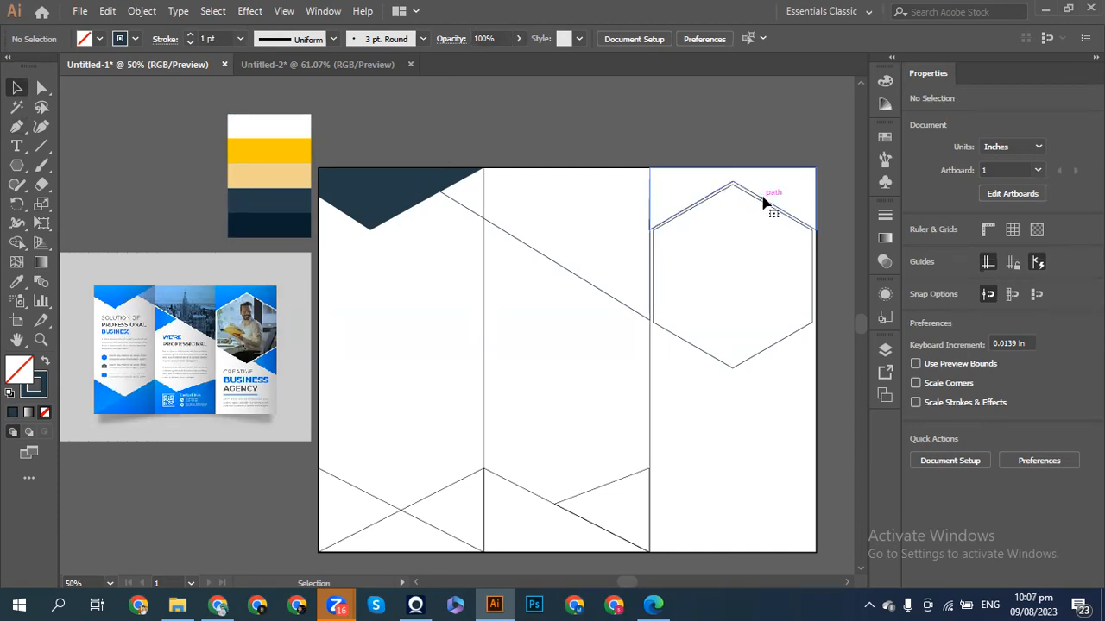
- Select the new top shape and zoom in closely on it
{"action": "left_click", "coordinate": [731, 183]}
{"action": "left_click_drag", "start_coordinate": [733, 230], "coordinate": [740, 239]}
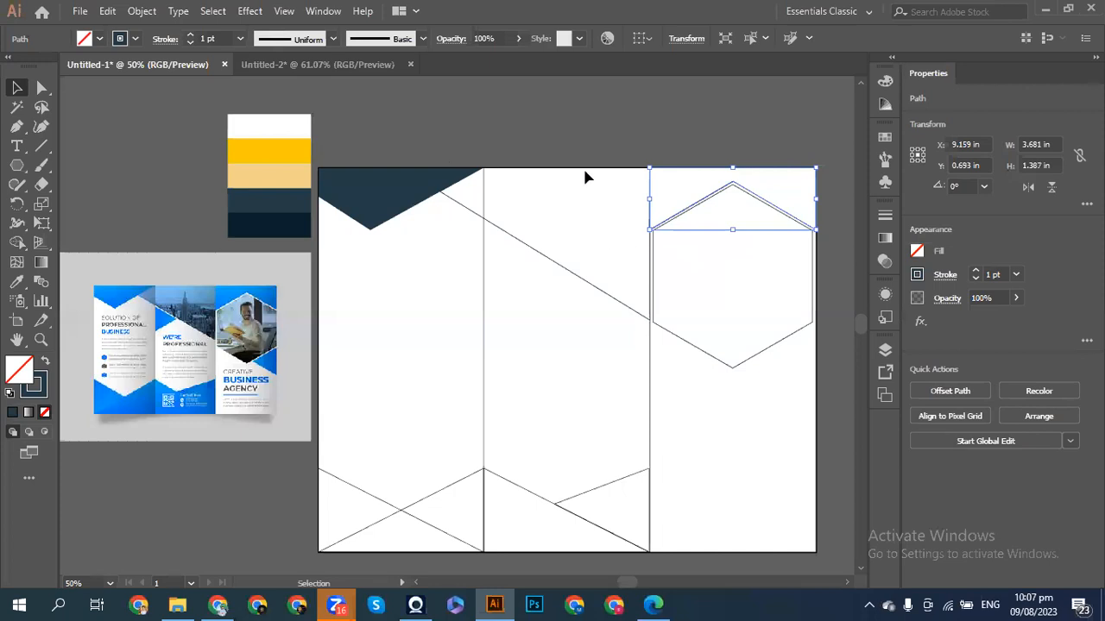
{"action": "left_click", "coordinate": [582, 126]}
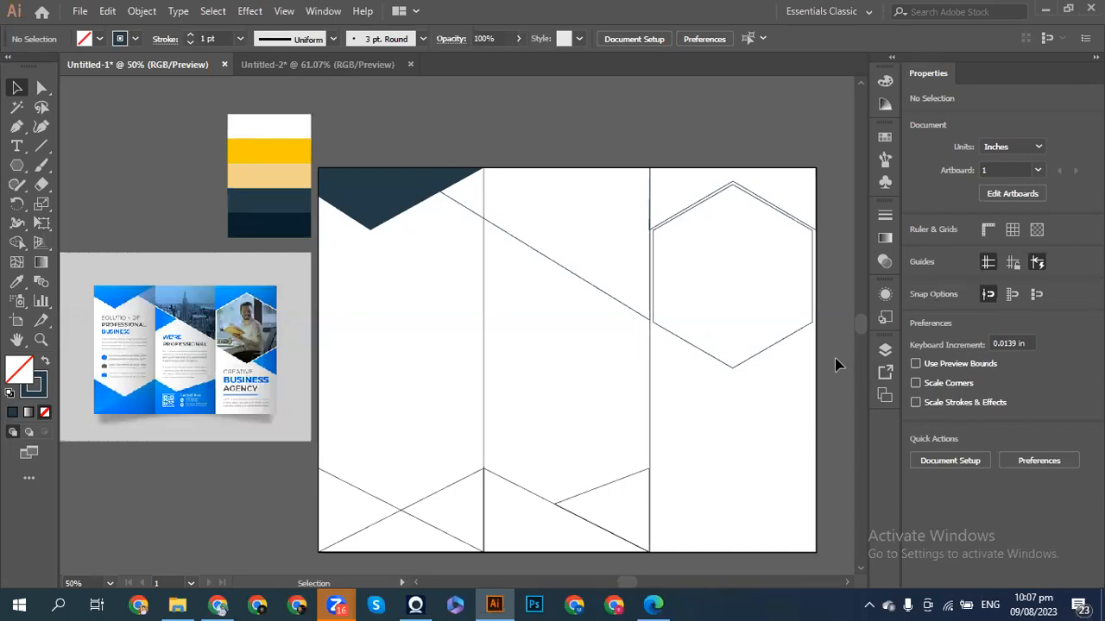
{"action": "left_click", "coordinate": [649, 216]}
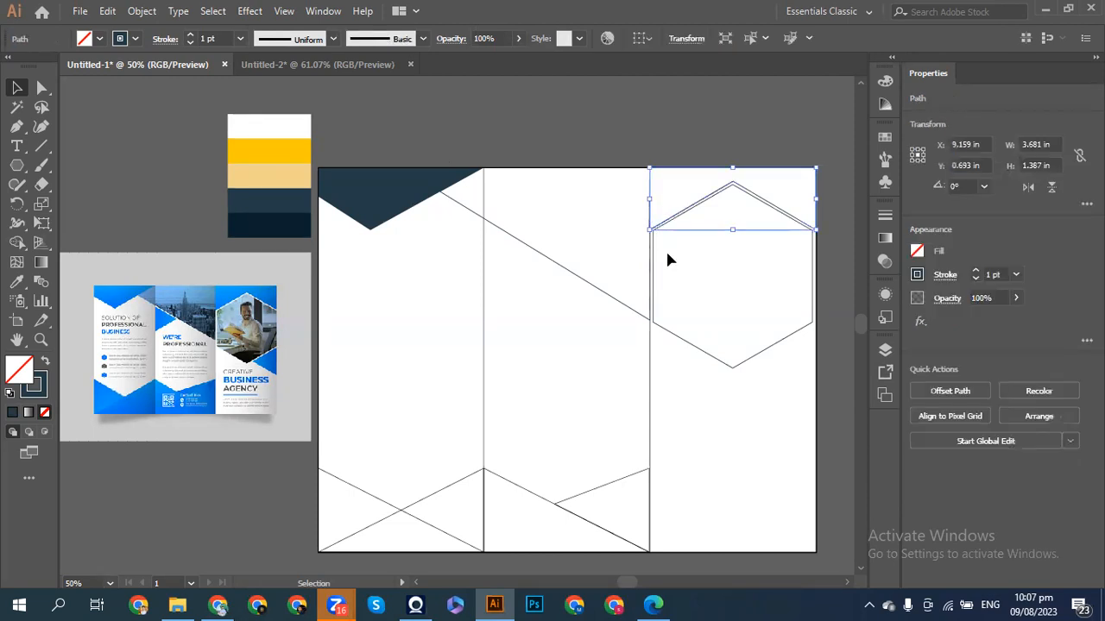
{"action": "key", "text": "ctrl+equal"}
{"action": "key", "text": "ctrl+equal"}
{"action": "key", "text": "ctrl+equal"}
{"action": "key", "text": "ctrl+equal"}
{"action": "key", "text": "ctrl+equal"}
{"action": "scroll", "coordinate": [662, 255], "scroll_direction": "left", "scroll_amount": 5}
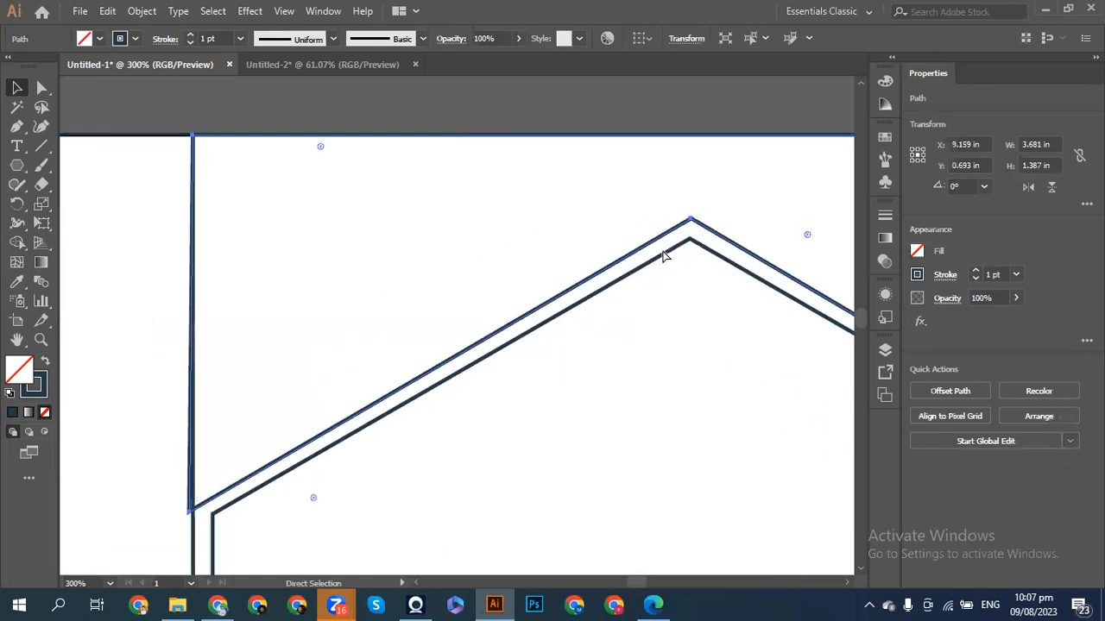
{"action": "left_click", "coordinate": [214, 350]}
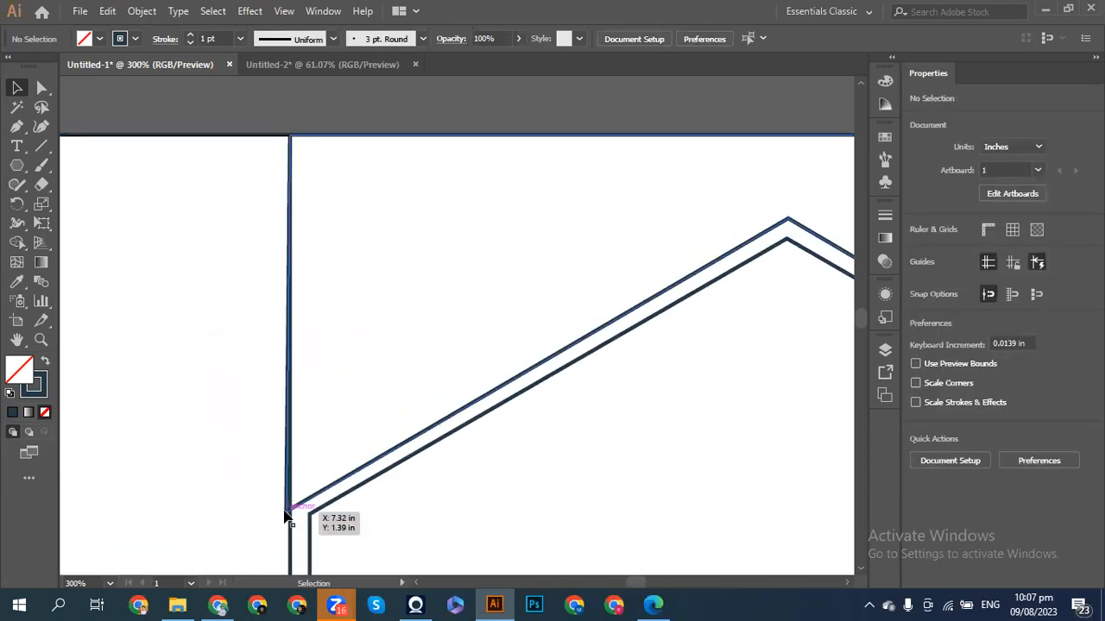
- Nudge the shape's bottom-left anchor right to straighten its left edge
{"action": "left_click", "coordinate": [41, 87]}
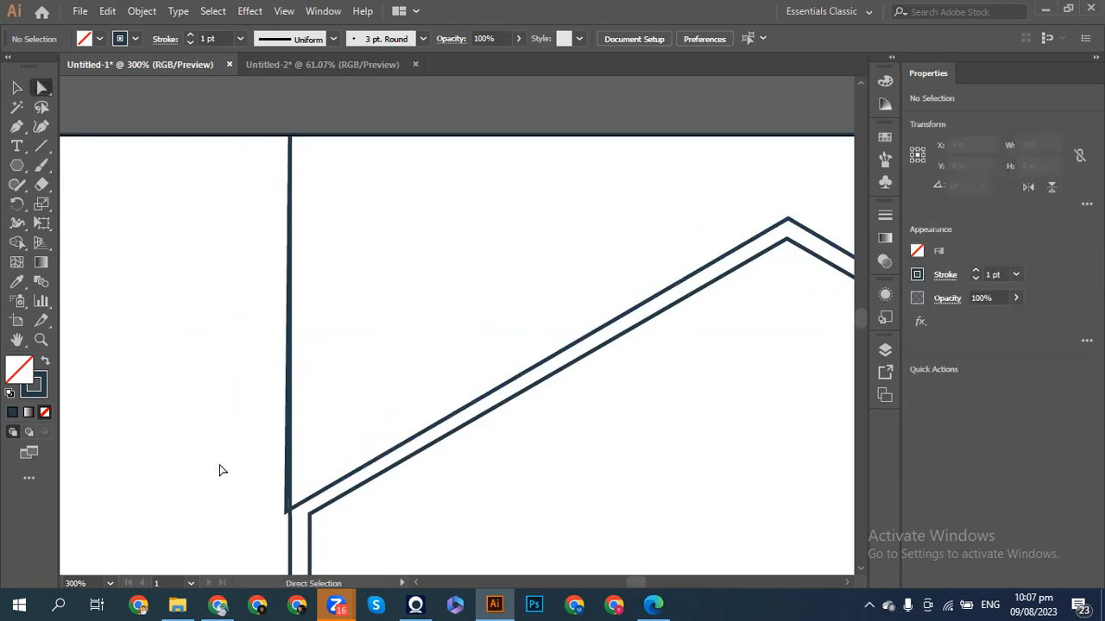
{"action": "left_click", "coordinate": [287, 515]}
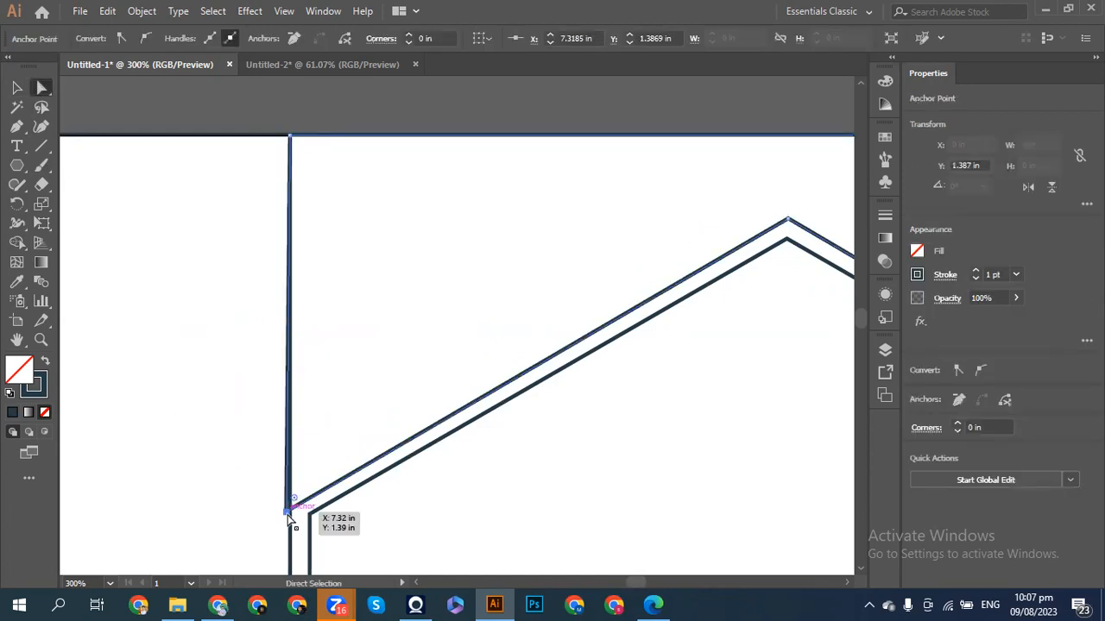
{"action": "key", "text": "Right"}
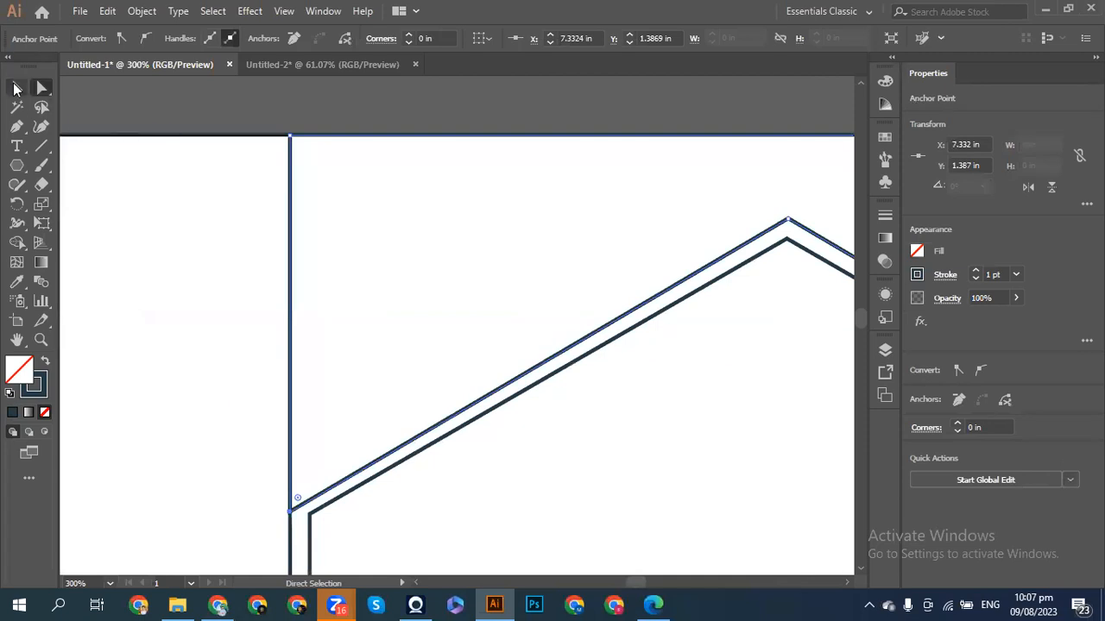
{"action": "left_click", "coordinate": [15, 87]}
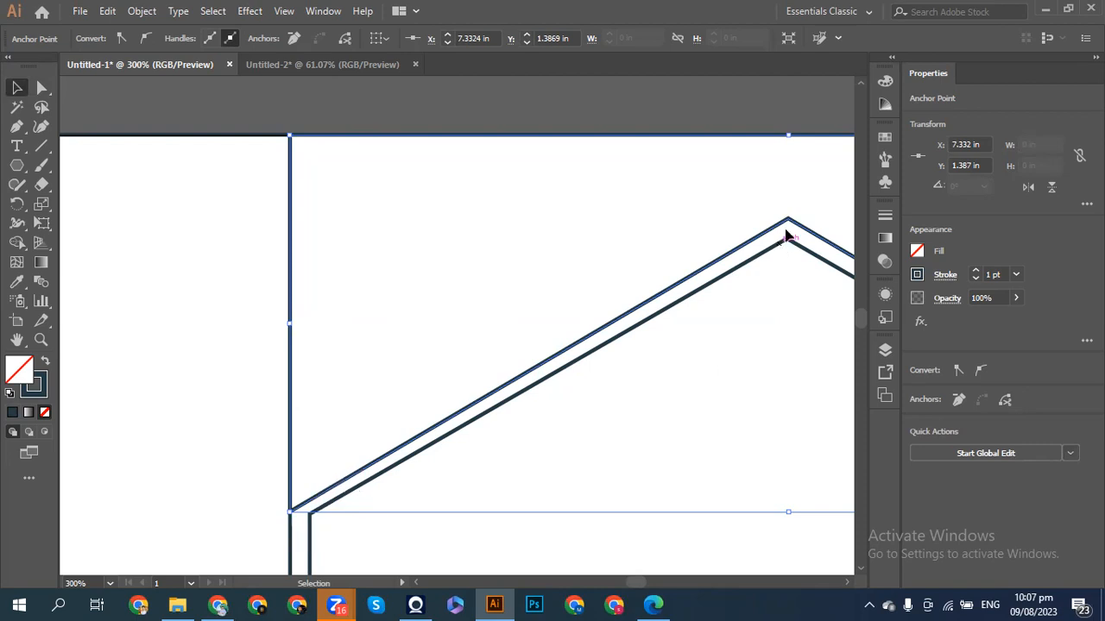
{"action": "left_click", "coordinate": [42, 87]}
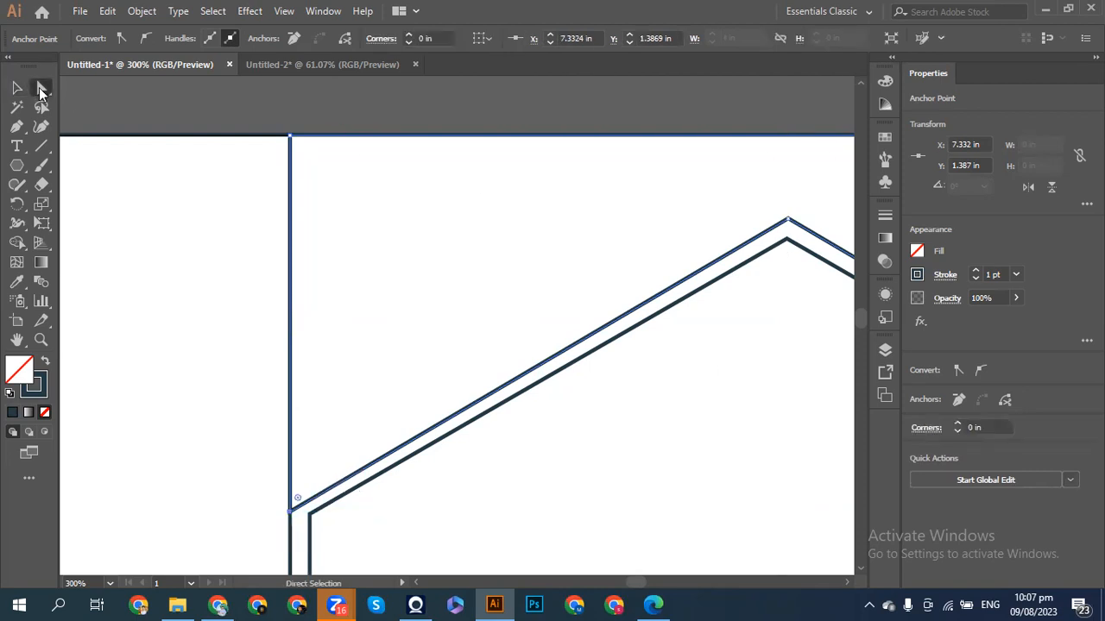
{"action": "left_click_drag", "start_coordinate": [290, 510], "coordinate": [290, 511]}
{"action": "left_click", "coordinate": [298, 520]}
{"action": "left_click", "coordinate": [291, 512]}
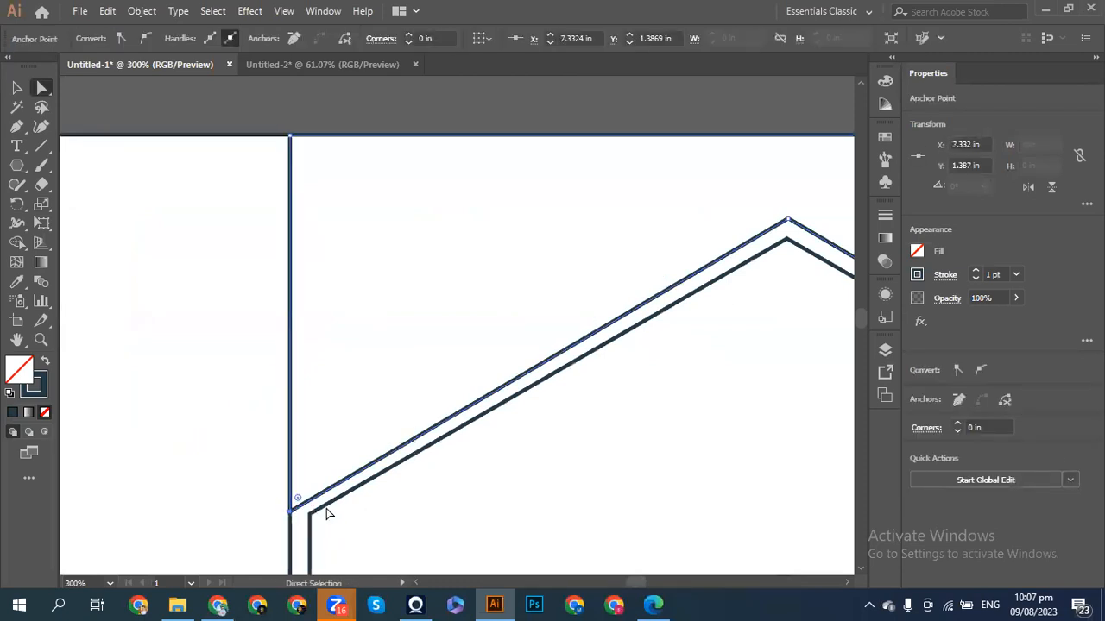
{"action": "left_click", "coordinate": [253, 517]}
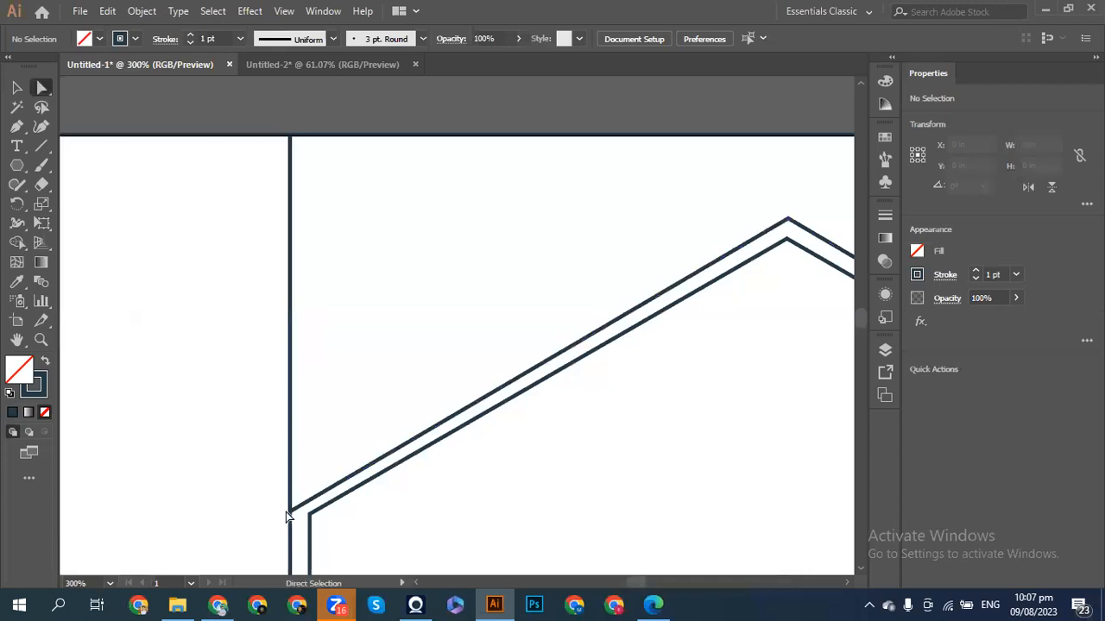
{"action": "left_click", "coordinate": [289, 513]}
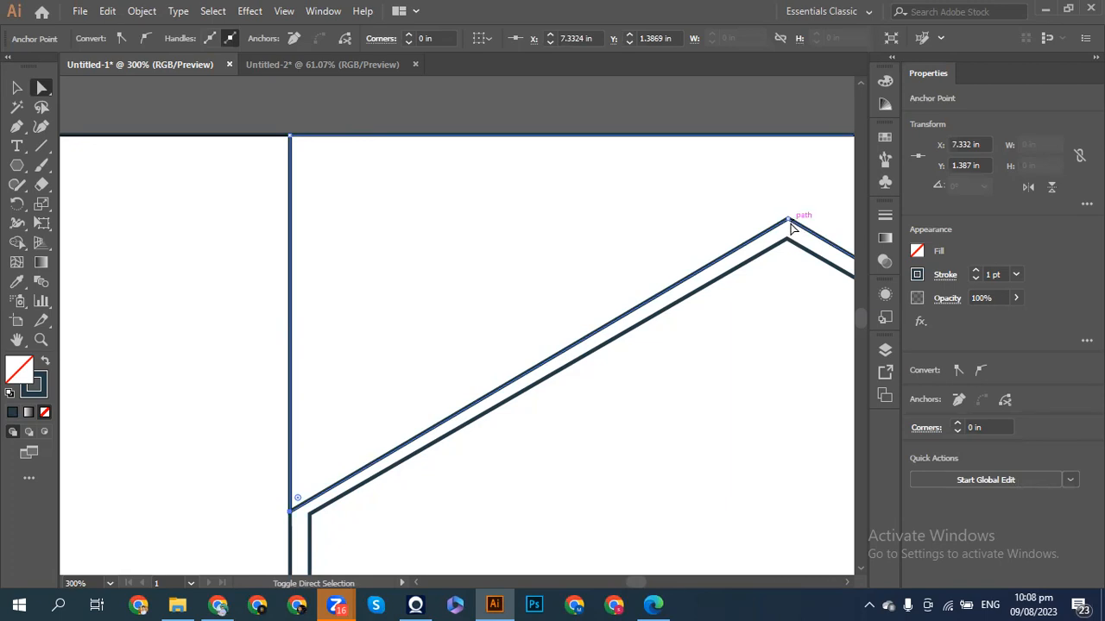
- Raise the roof outline two arrow-key nudges so it clears the hexagon
{"action": "left_click", "coordinate": [821, 265], "text": "ctrl"}
{"action": "scroll", "coordinate": [821, 265], "scroll_direction": "right", "scroll_amount": 1}
{"action": "scroll", "coordinate": [826, 278], "scroll_direction": "right", "scroll_amount": 6}
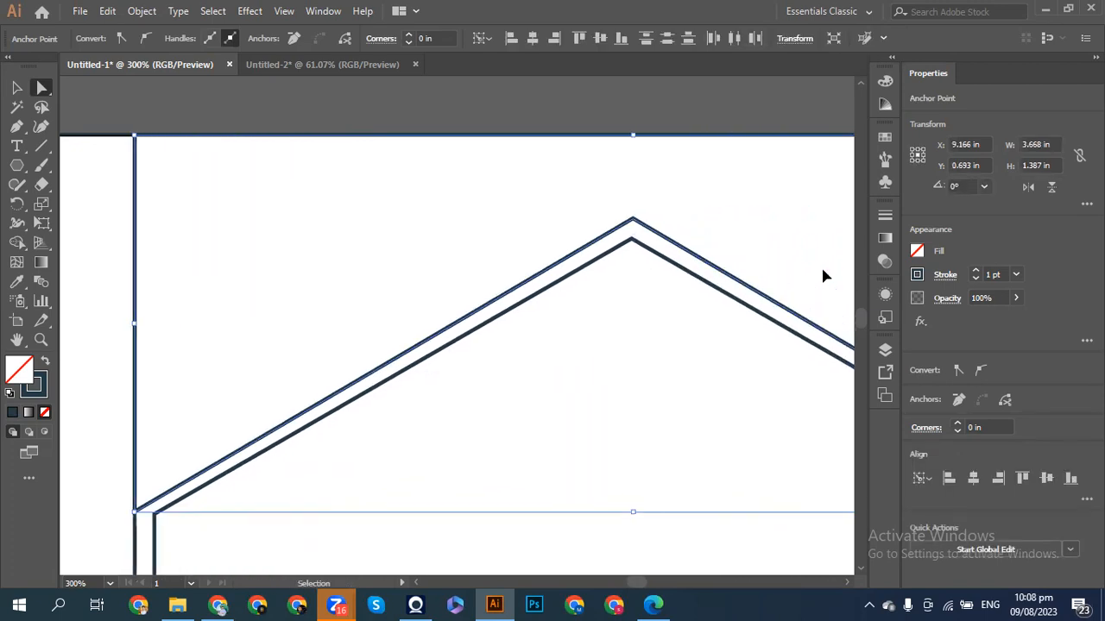
{"action": "scroll", "coordinate": [823, 275], "scroll_direction": "down", "scroll_amount": 1}
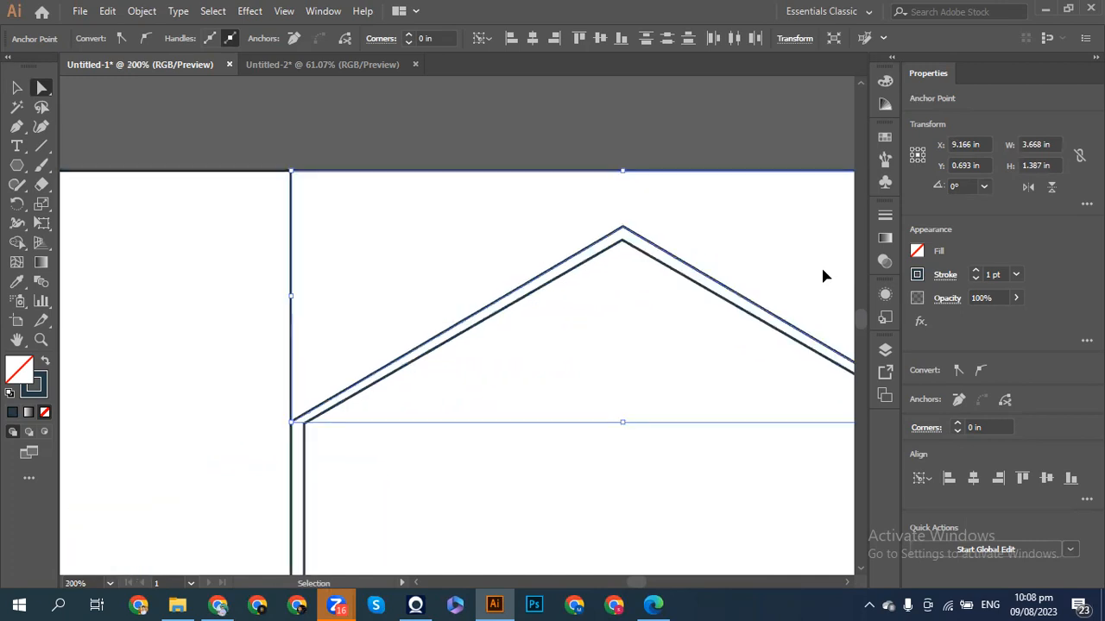
{"action": "scroll", "coordinate": [823, 275], "scroll_direction": "right", "scroll_amount": 1}
{"action": "scroll", "coordinate": [822, 275], "scroll_direction": "right", "scroll_amount": 2}
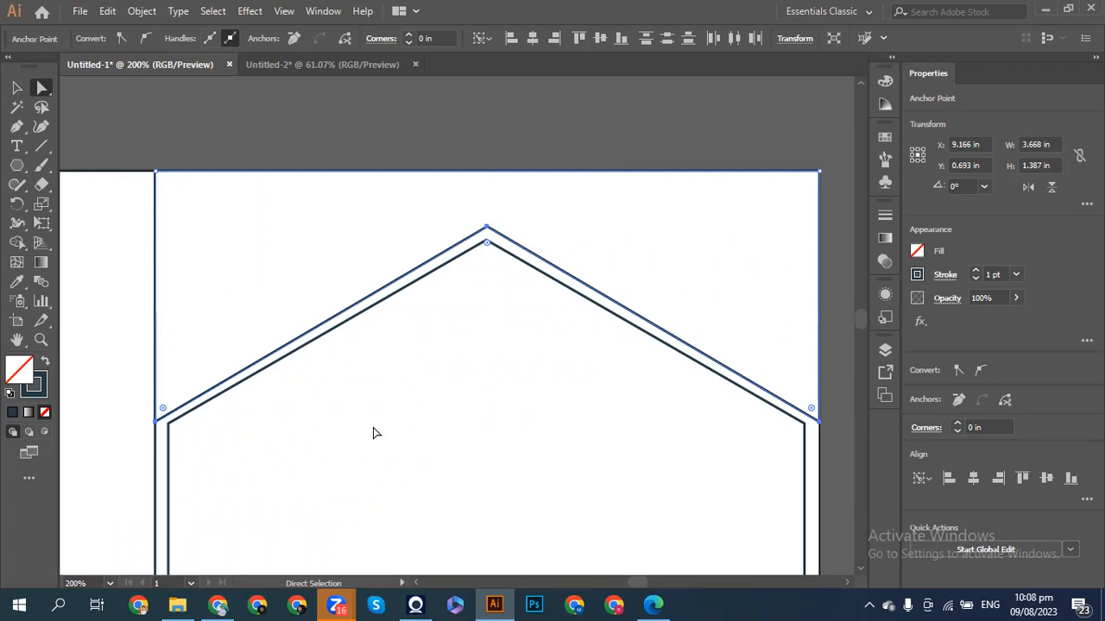
{"action": "key", "text": "Up"}
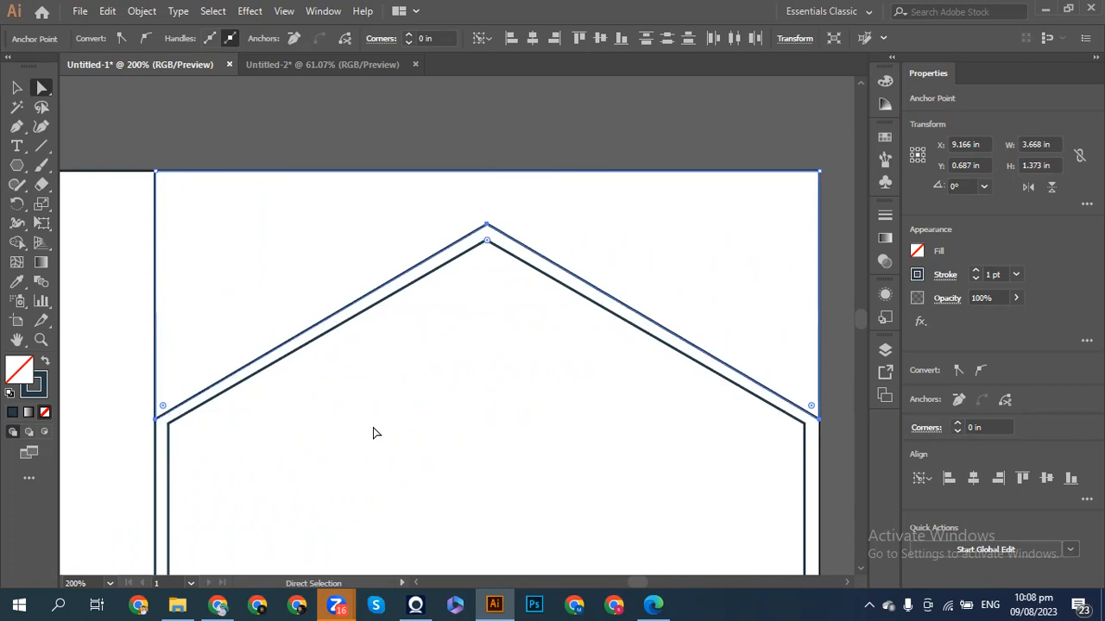
{"action": "key", "text": "Up"}
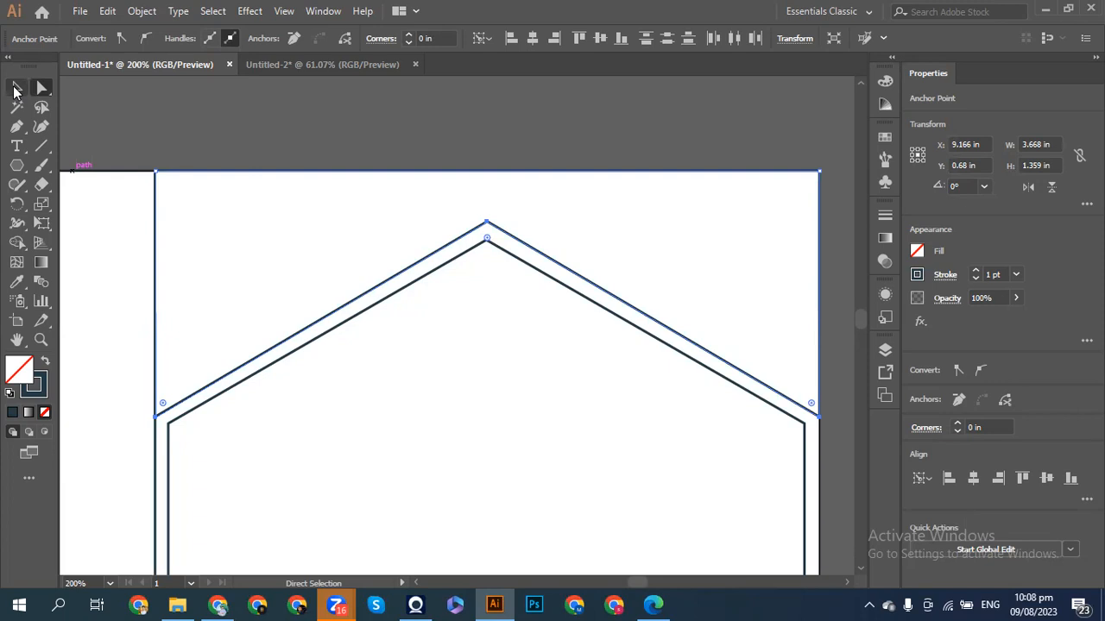
{"action": "left_click", "coordinate": [14, 89]}
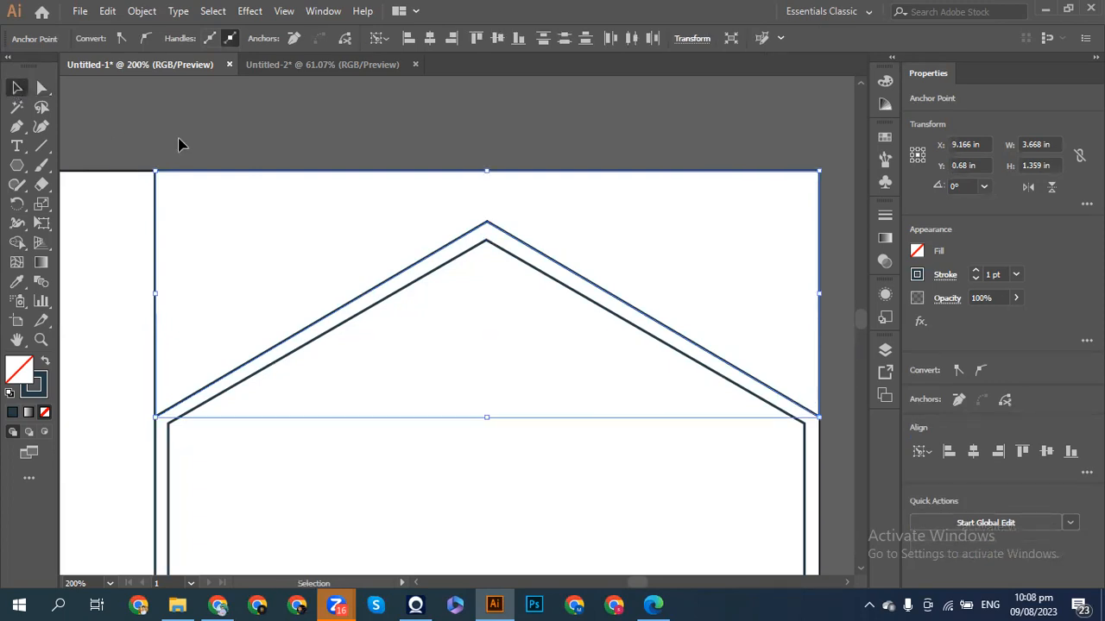
{"action": "left_click", "coordinate": [196, 159]}
- Start a pen path at the hexagon's right vertex, discarding a stray first anchor
{"action": "key", "text": "ctrl+minus"}
{"action": "key", "text": "ctrl+minus"}
{"action": "key", "text": "ctrl+minus"}
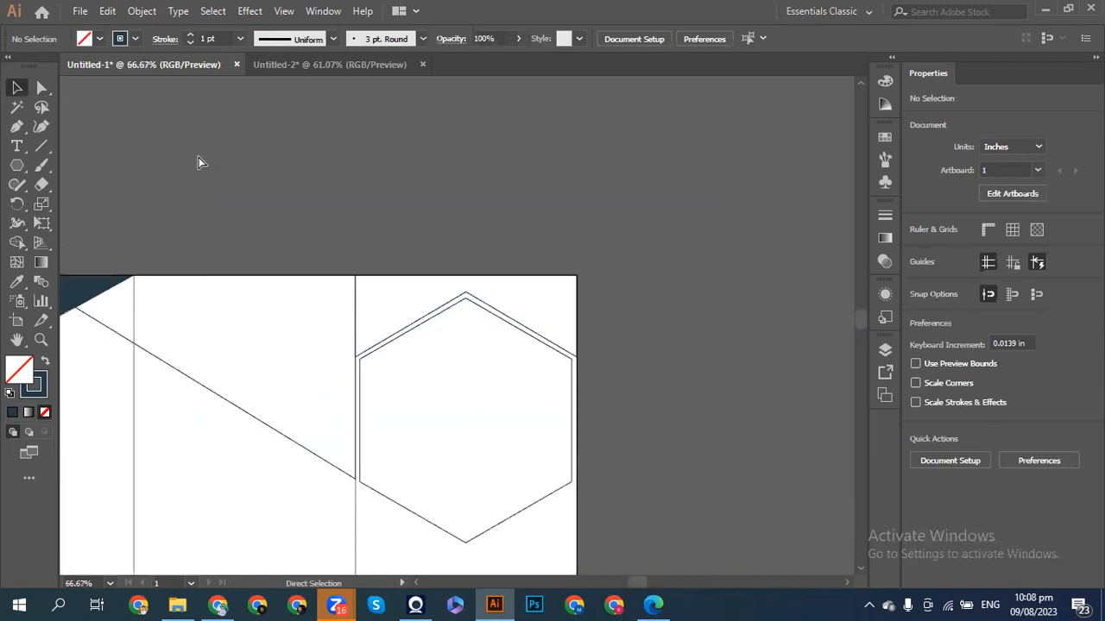
{"action": "scroll", "coordinate": [198, 163], "scroll_direction": "left", "scroll_amount": 3}
{"action": "scroll", "coordinate": [198, 162], "scroll_direction": "left", "scroll_amount": 3}
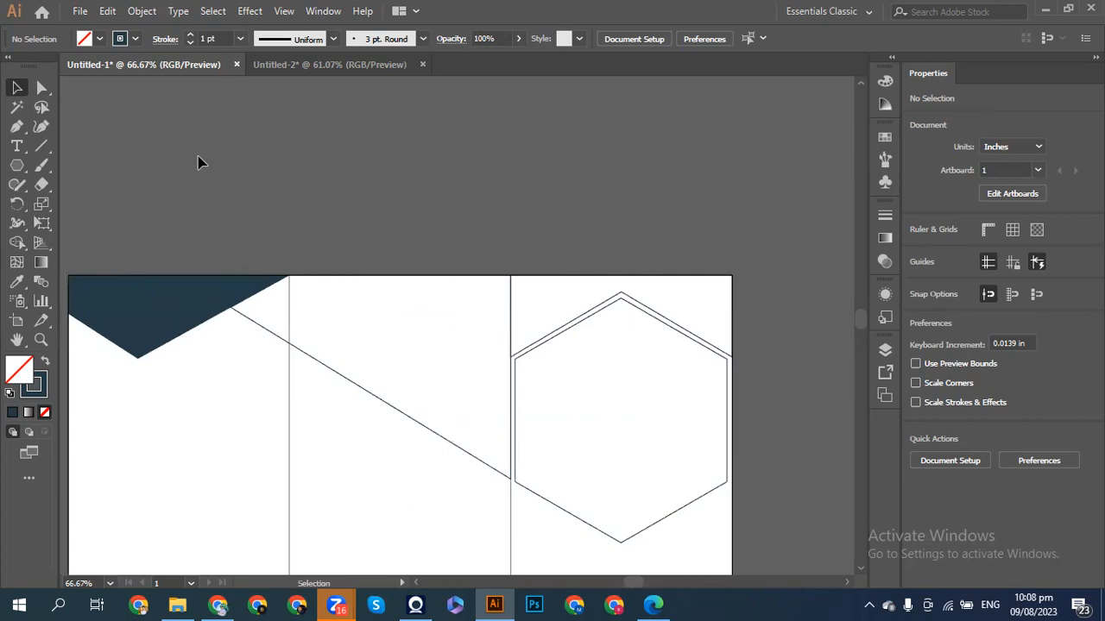
{"action": "scroll", "coordinate": [199, 163], "scroll_direction": "down", "scroll_amount": 3}
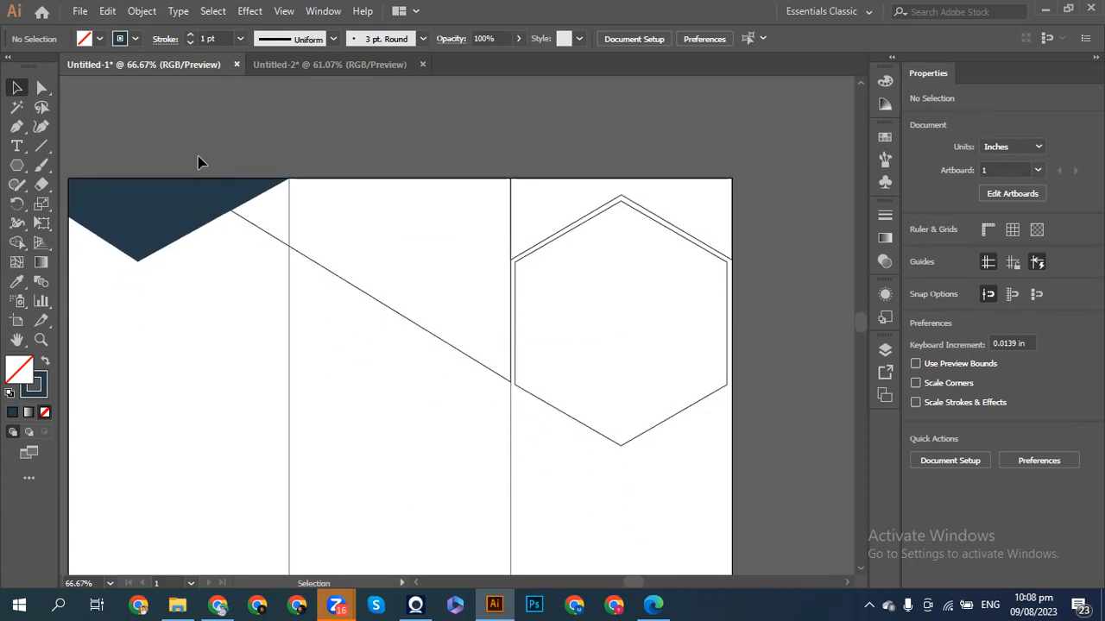
{"action": "scroll", "coordinate": [198, 162], "scroll_direction": "right", "scroll_amount": 1}
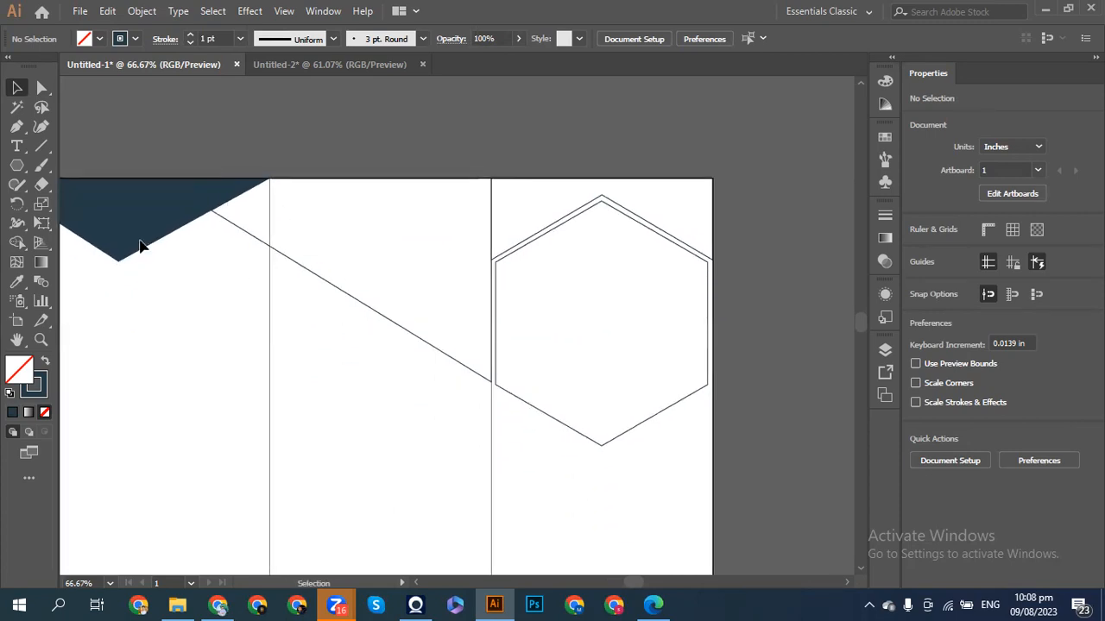
{"action": "left_click", "coordinate": [17, 126]}
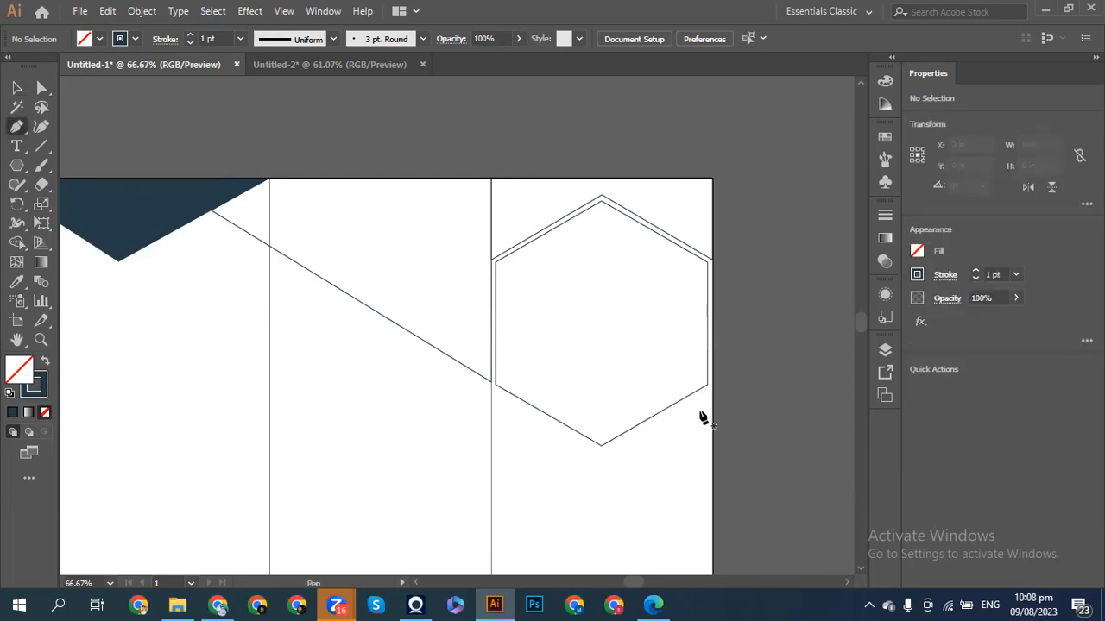
{"action": "left_click", "coordinate": [605, 447]}
{"action": "left_click", "coordinate": [658, 433], "text": "ctrl"}
{"action": "left_click", "coordinate": [711, 388]}
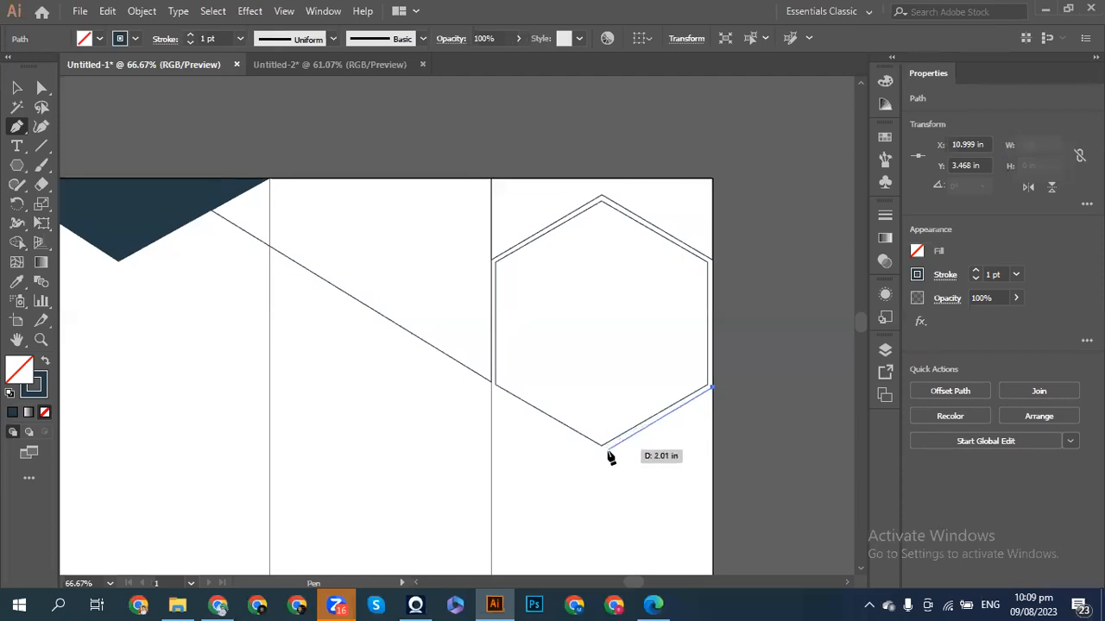
{"action": "key", "text": "ctrl"}
{"action": "key", "text": "ctrl+plus"}
{"action": "key", "text": "ctrl+plus"}
{"action": "key", "text": "ctrl+plus"}
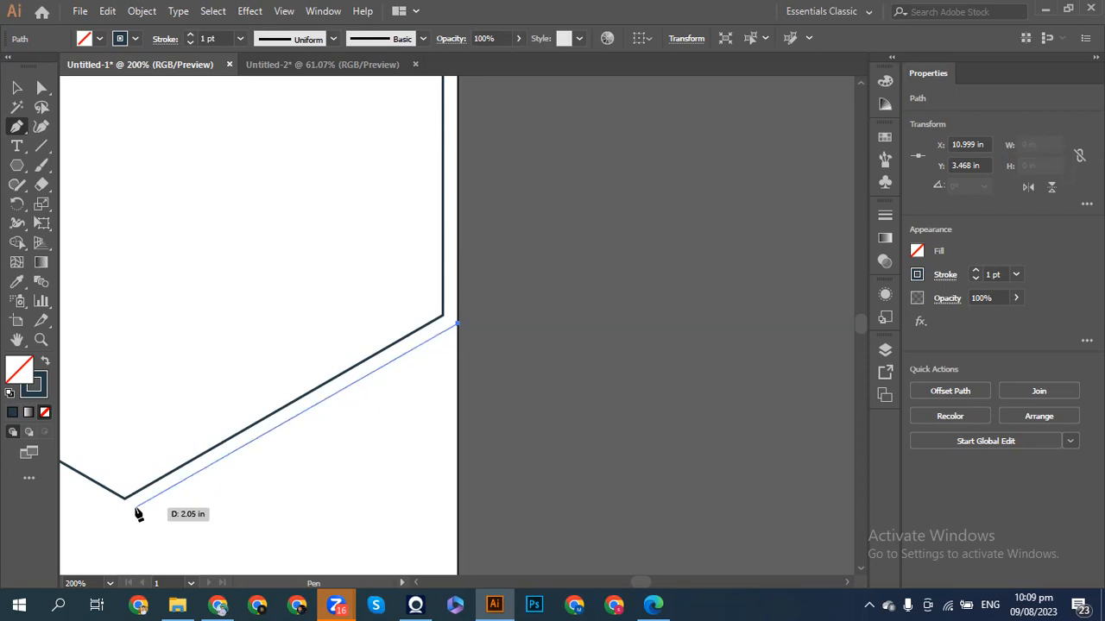
- Add anchors below the hexagon's bottom vertex and on the artboard's right edge, closing the triangle
{"action": "left_click", "coordinate": [136, 510]}
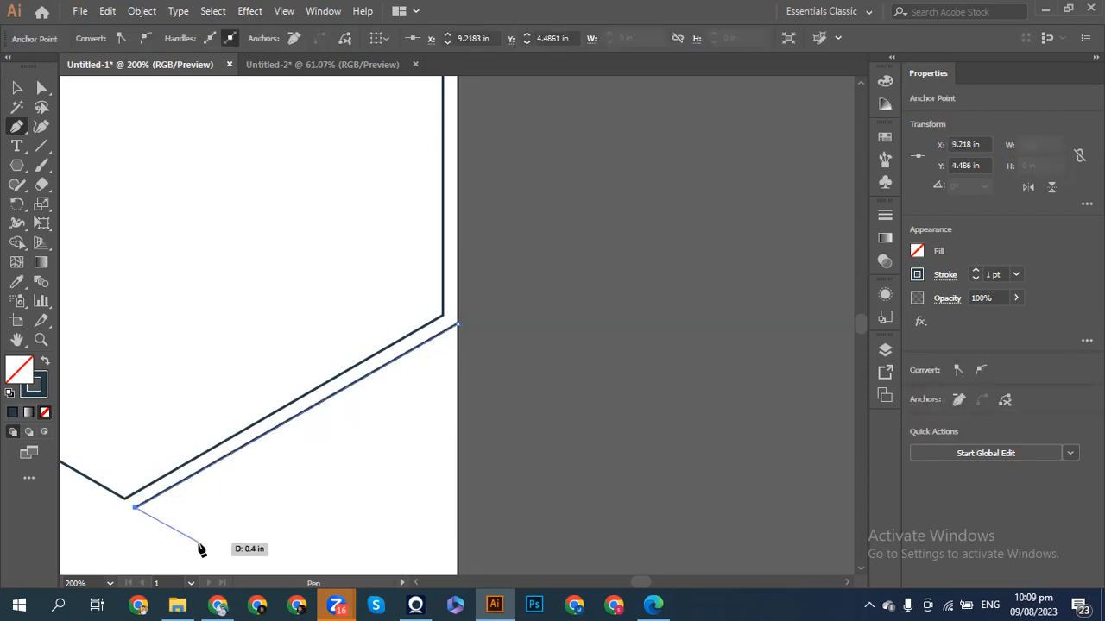
{"action": "scroll", "coordinate": [202, 550], "scroll_direction": "down", "scroll_amount": 5}
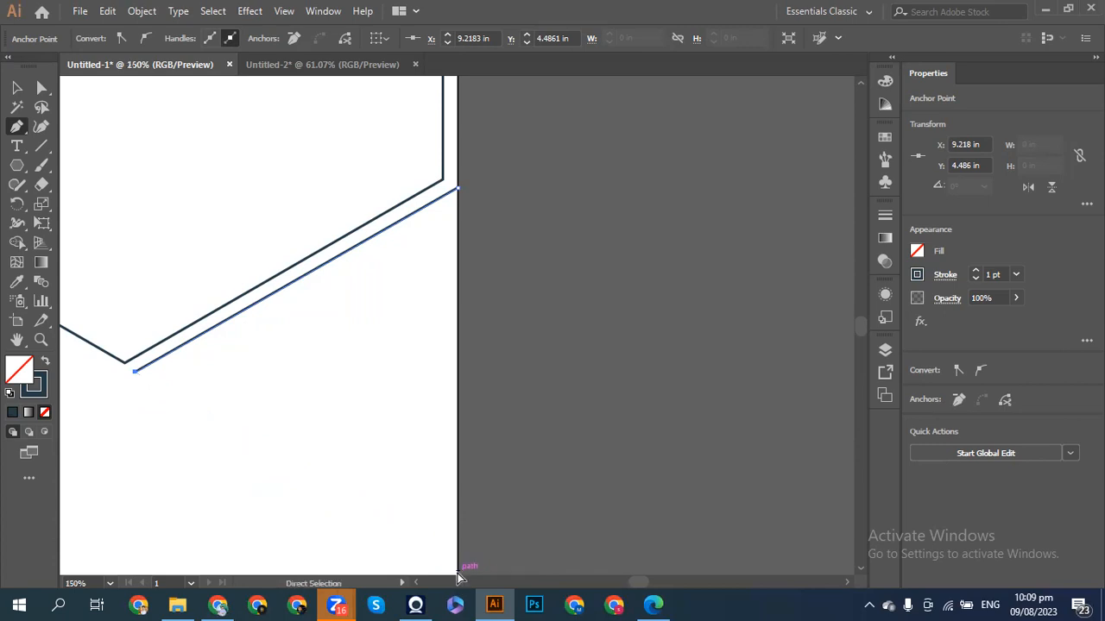
{"action": "key", "text": "ctrl+minus"}
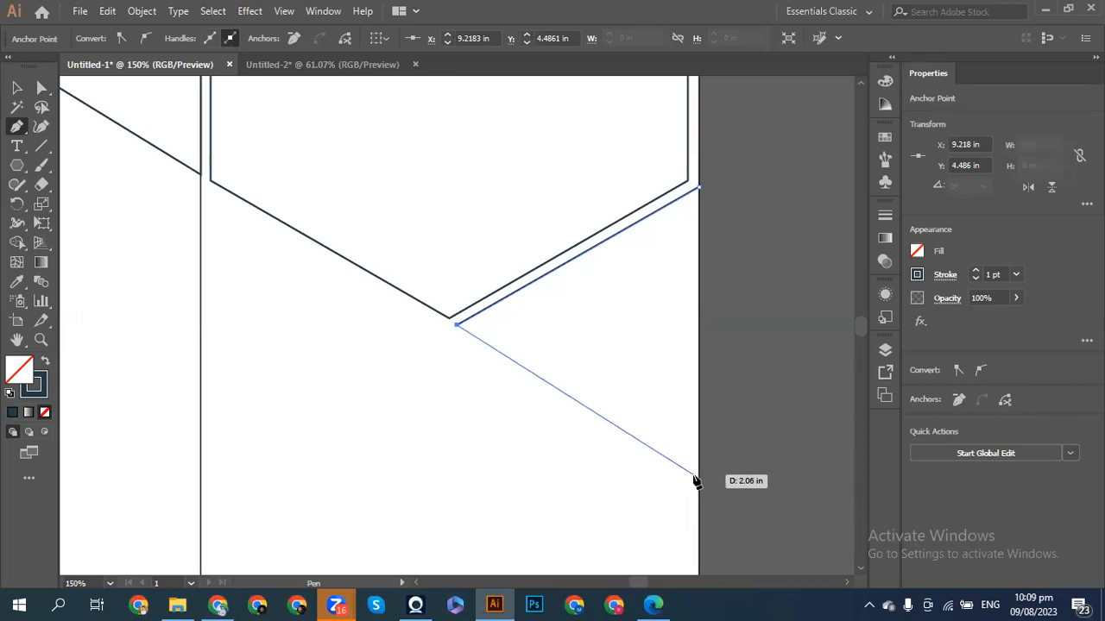
{"action": "left_click", "coordinate": [694, 476]}
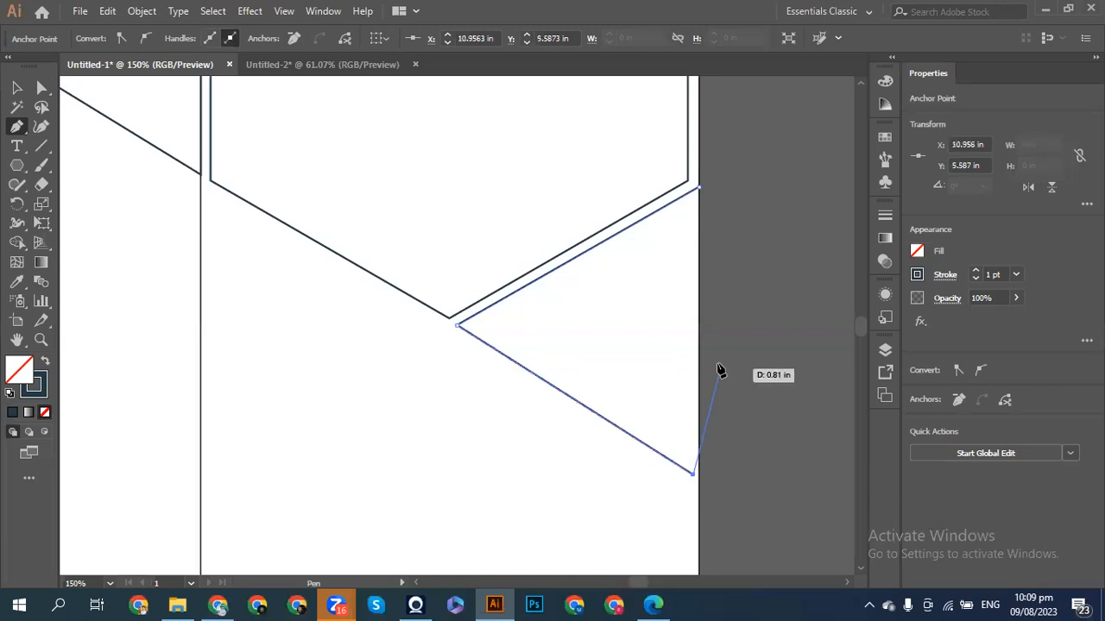
{"action": "key", "text": "ctrl+z"}
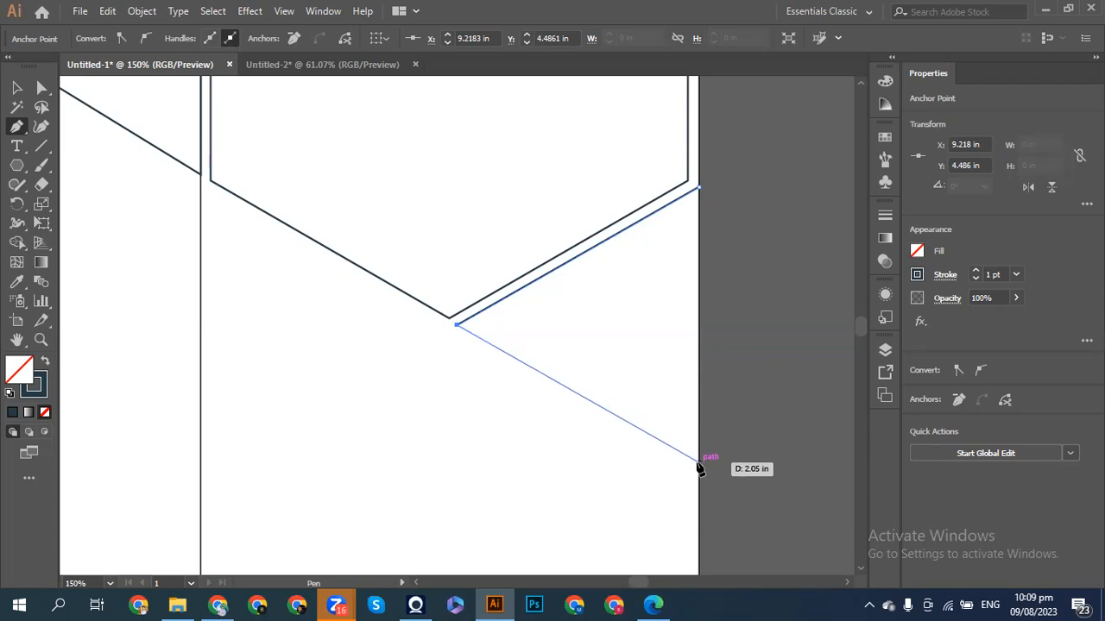
{"action": "left_click", "coordinate": [699, 464]}
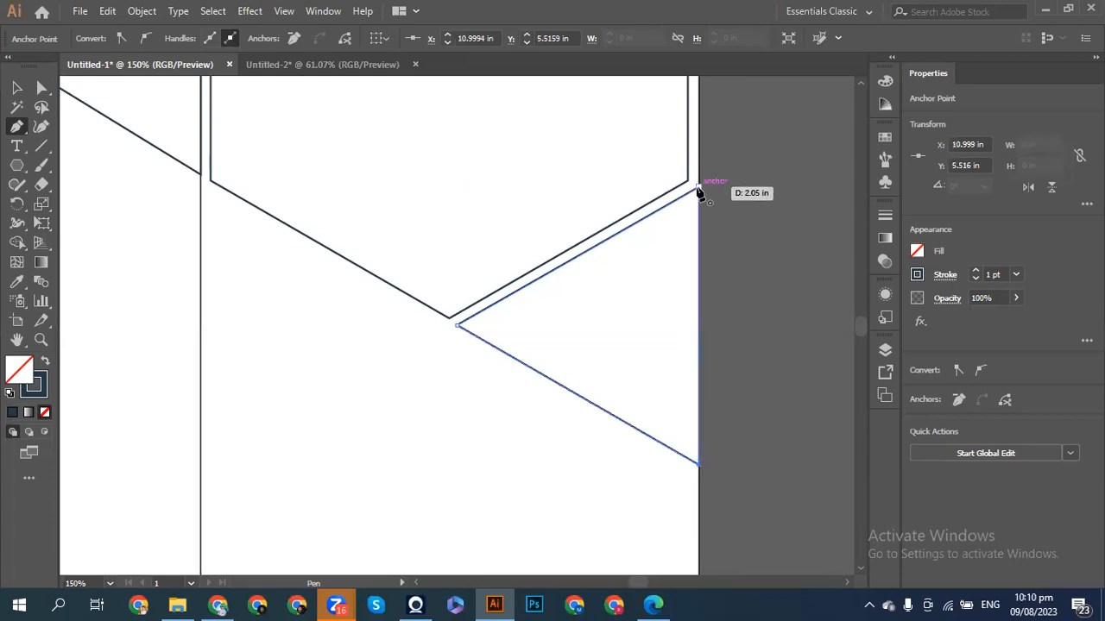
{"action": "left_click", "coordinate": [699, 187]}
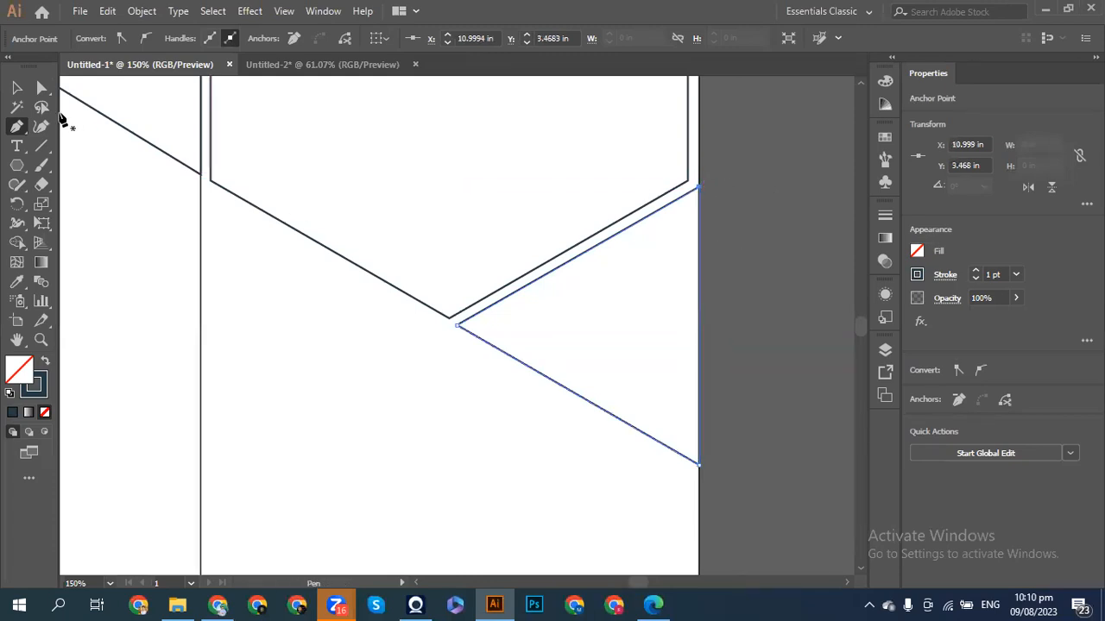
{"action": "left_click", "coordinate": [16, 88]}
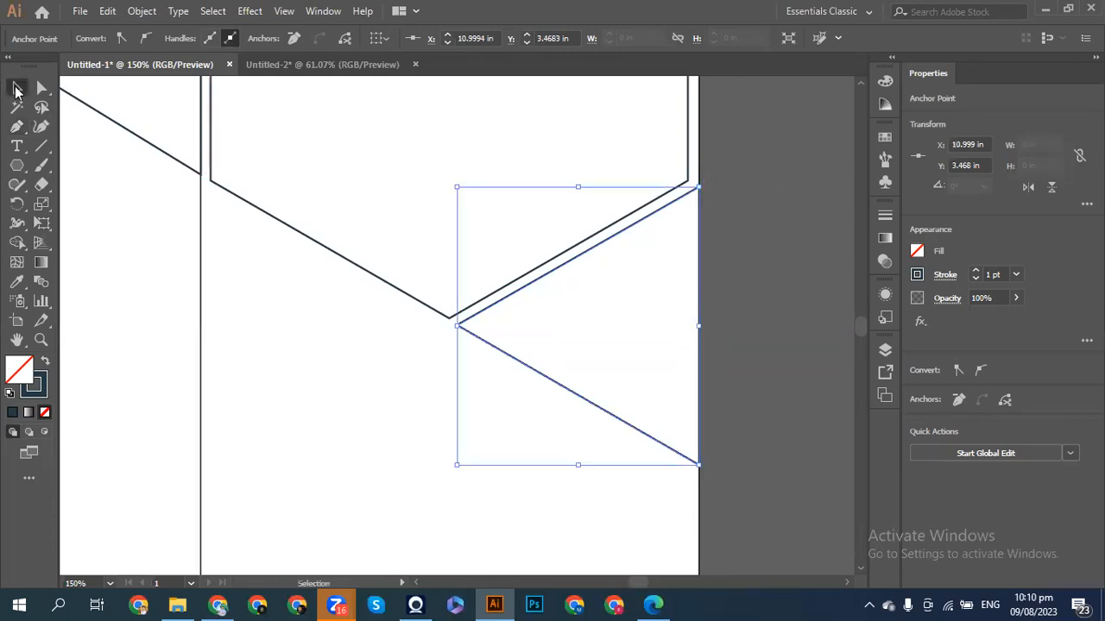
{"action": "left_click", "coordinate": [727, 391]}
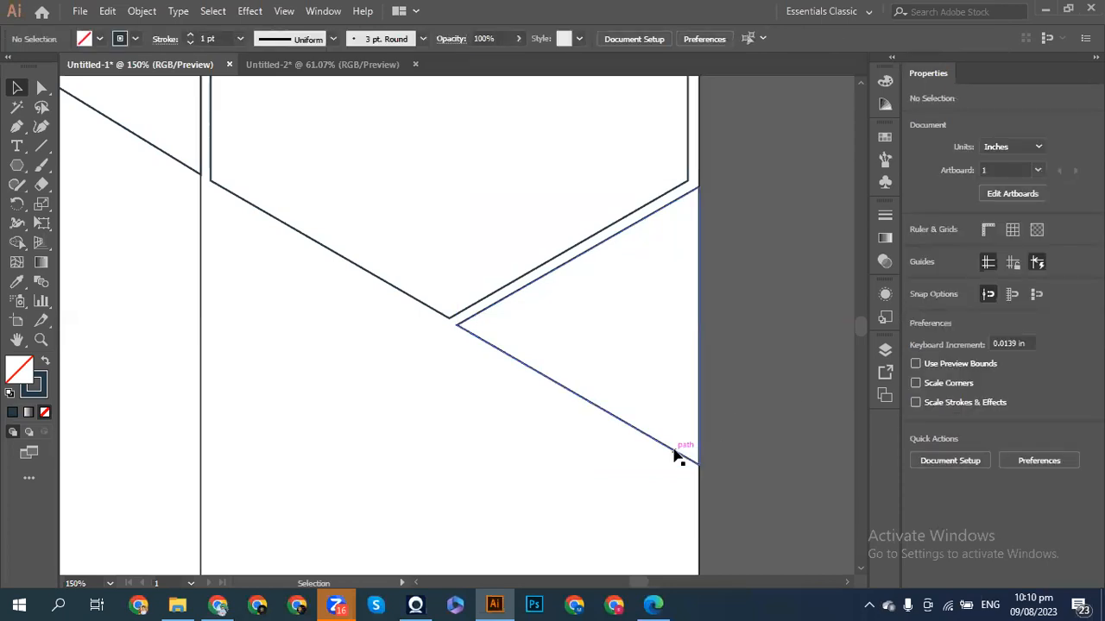
{"action": "key", "text": "ctrl+minus"}
{"action": "key", "text": "ctrl+minus"}
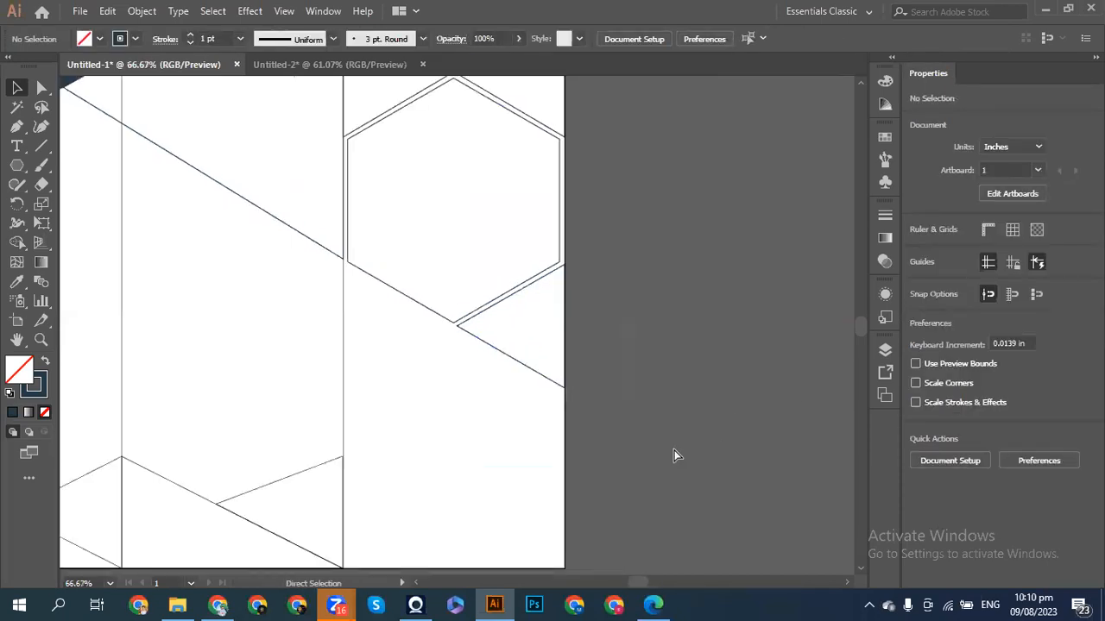
{"action": "scroll", "coordinate": [674, 455], "scroll_direction": "left", "scroll_amount": 3}
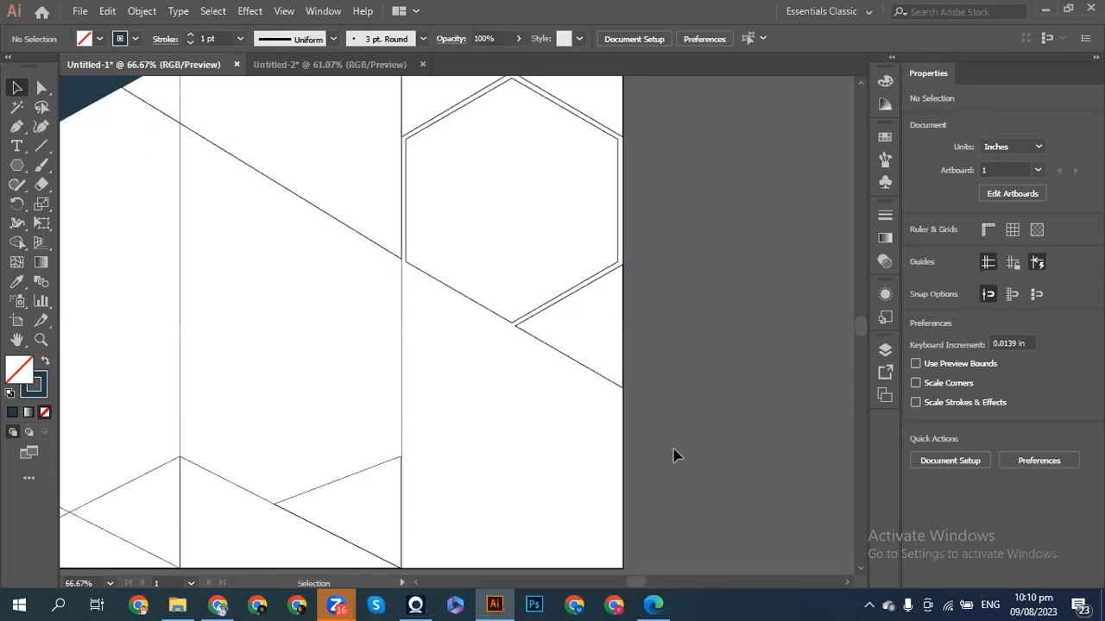
{"action": "scroll", "coordinate": [675, 456], "scroll_direction": "up", "scroll_amount": 4}
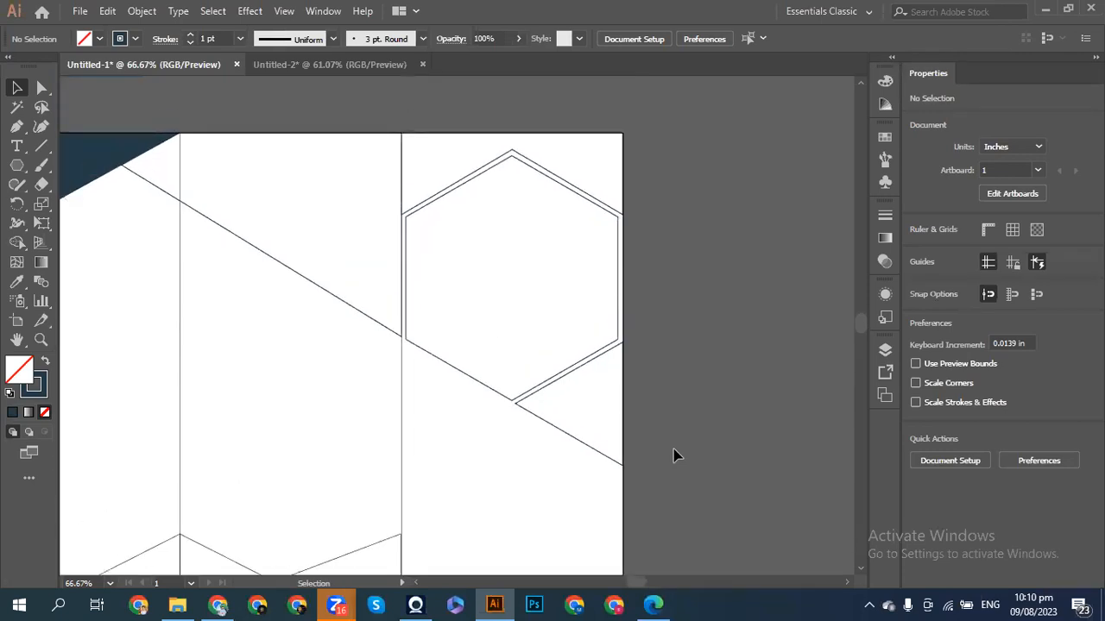
{"action": "scroll", "coordinate": [675, 455], "scroll_direction": "left", "scroll_amount": 1}
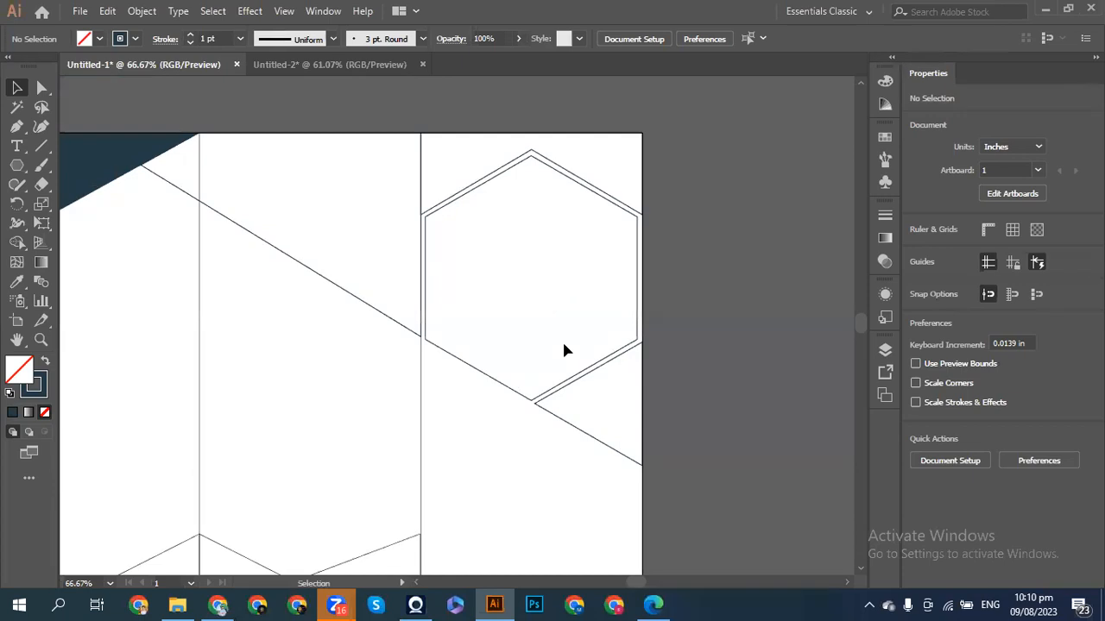
{"action": "scroll", "coordinate": [566, 350], "scroll_direction": "up", "scroll_amount": 1}
{"action": "scroll", "coordinate": [563, 349], "scroll_direction": "left", "scroll_amount": 4}
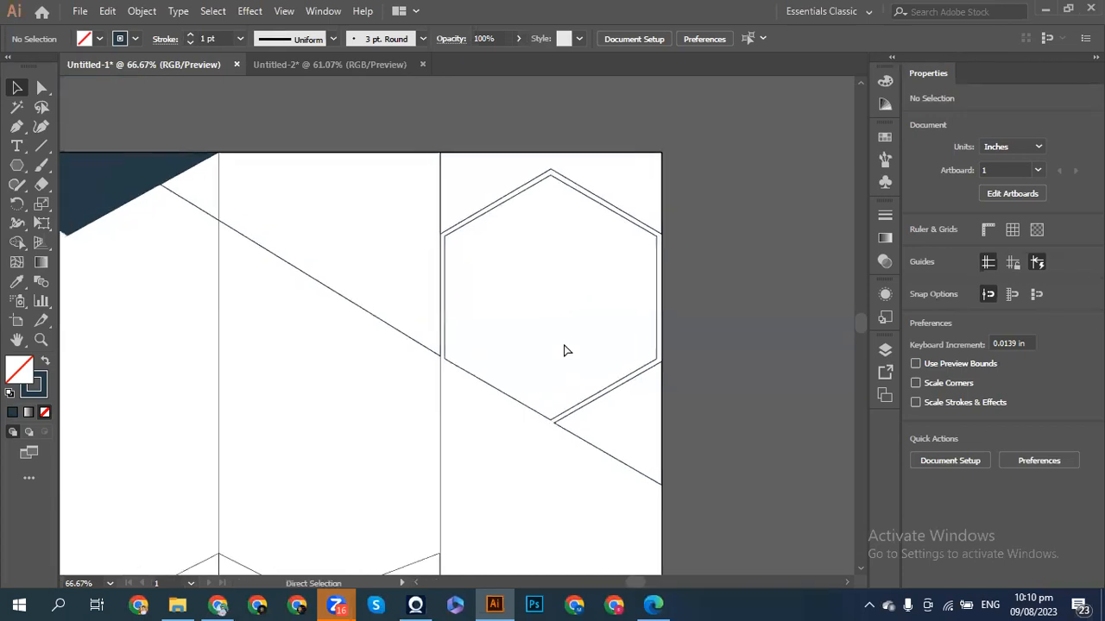
{"action": "key", "text": "ctrl+minus"}
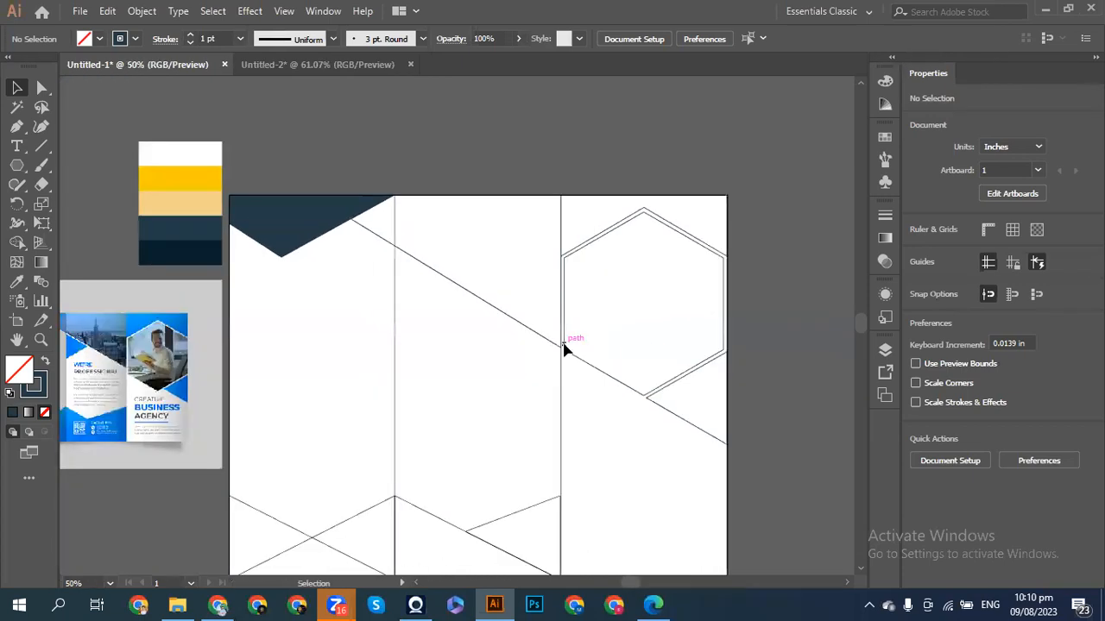
{"action": "scroll", "coordinate": [565, 349], "scroll_direction": "left", "scroll_amount": 1}
{"action": "scroll", "coordinate": [565, 351], "scroll_direction": "left", "scroll_amount": 1}
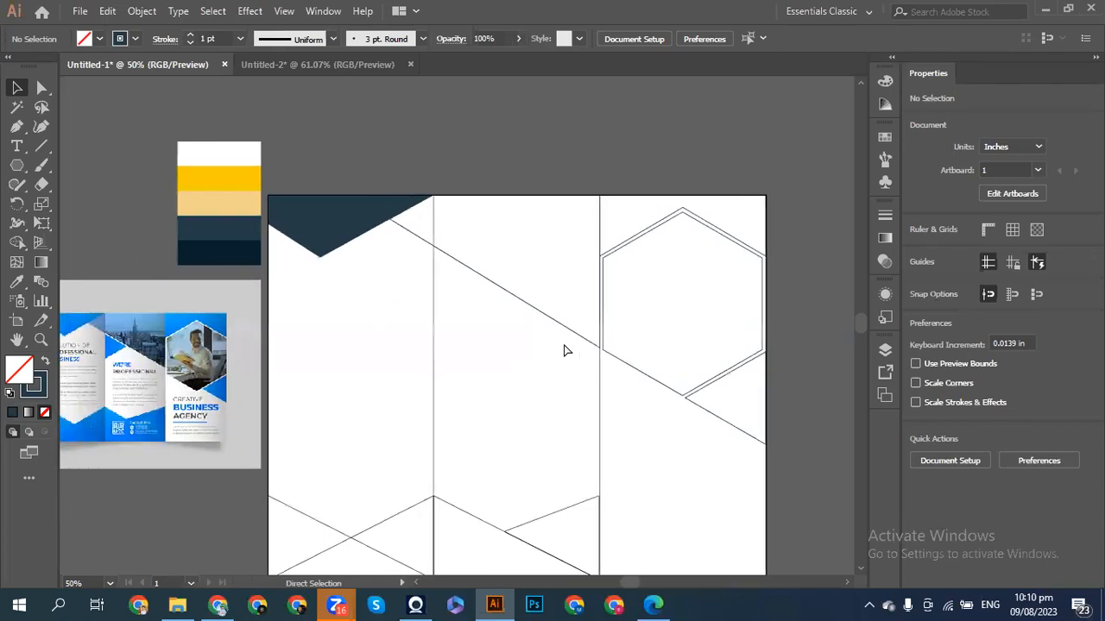
{"action": "scroll", "coordinate": [566, 350], "scroll_direction": "left", "scroll_amount": 1}
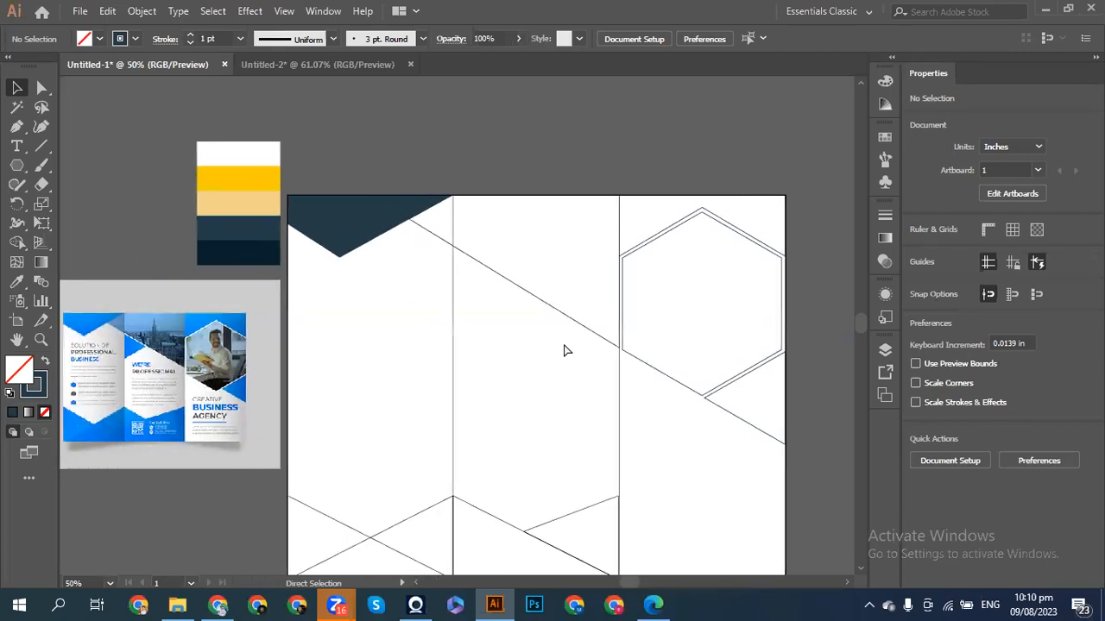
{"action": "scroll", "coordinate": [565, 351], "scroll_direction": "left", "scroll_amount": 4}
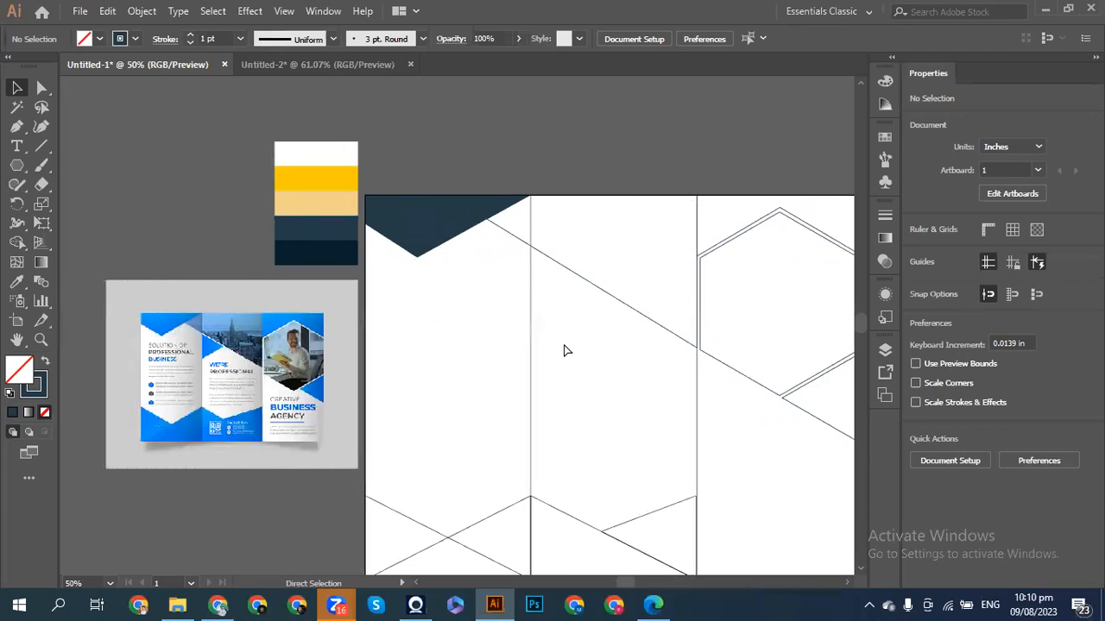
{"action": "scroll", "coordinate": [565, 351], "scroll_direction": "left", "scroll_amount": 7}
{"action": "key", "text": "ctrl+plus"}
{"action": "key", "text": "ctrl+plus"}
{"action": "key", "text": "ctrl+plus"}
{"action": "key", "text": "ctrl+plus"}
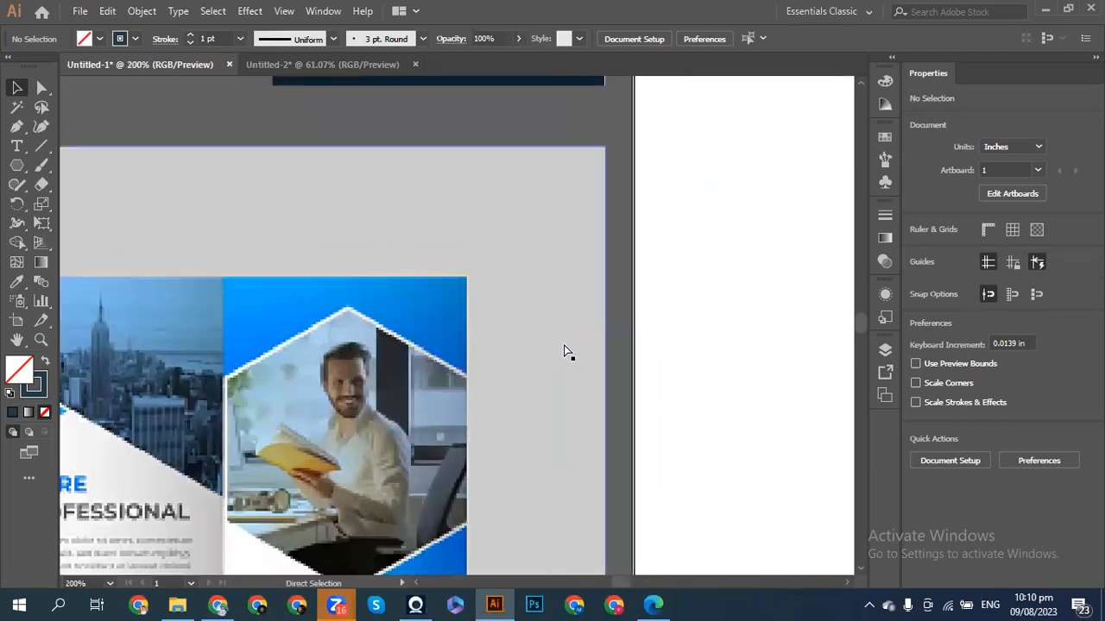
{"action": "scroll", "coordinate": [564, 351], "scroll_direction": "left", "scroll_amount": 10}
{"action": "scroll", "coordinate": [563, 350], "scroll_direction": "down", "scroll_amount": 3}
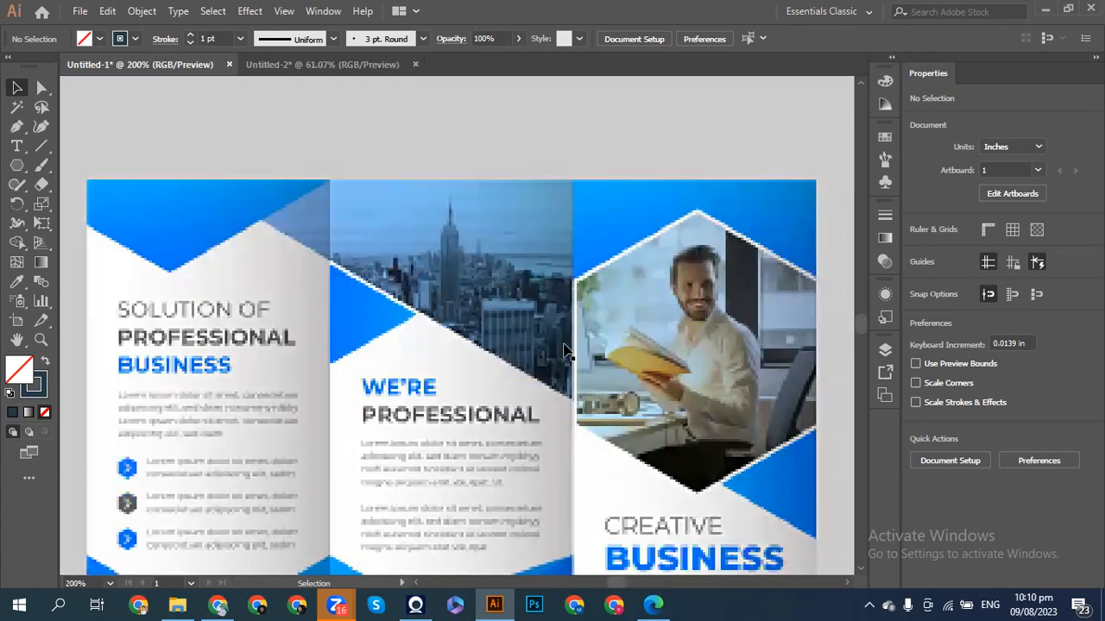
{"action": "scroll", "coordinate": [564, 352], "scroll_direction": "down", "scroll_amount": 5}
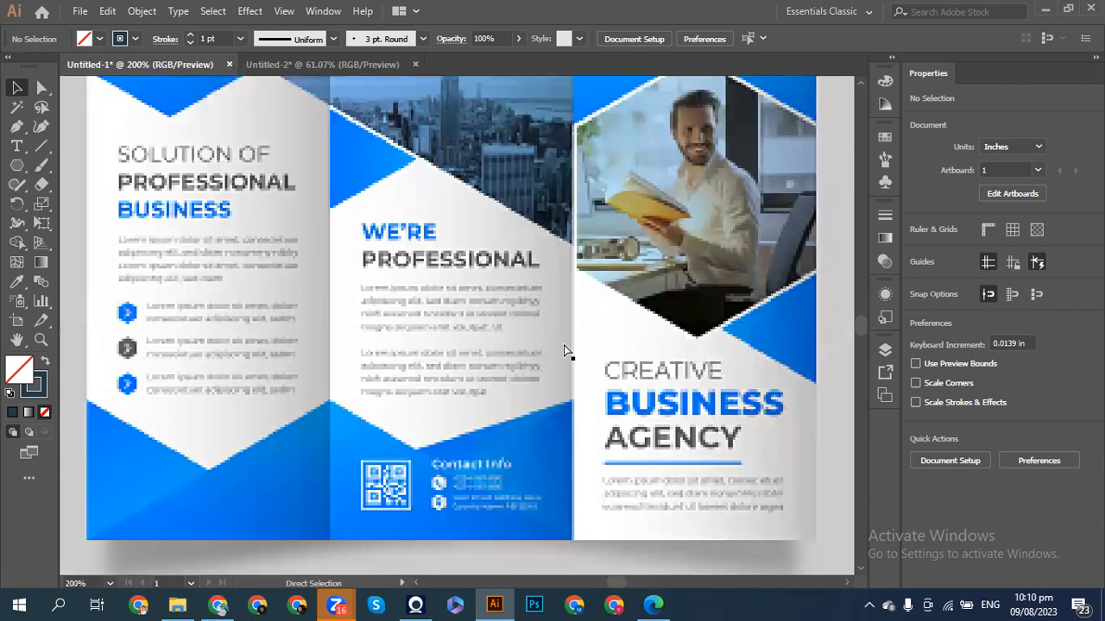
{"action": "scroll", "coordinate": [566, 350], "scroll_direction": "right", "scroll_amount": 8}
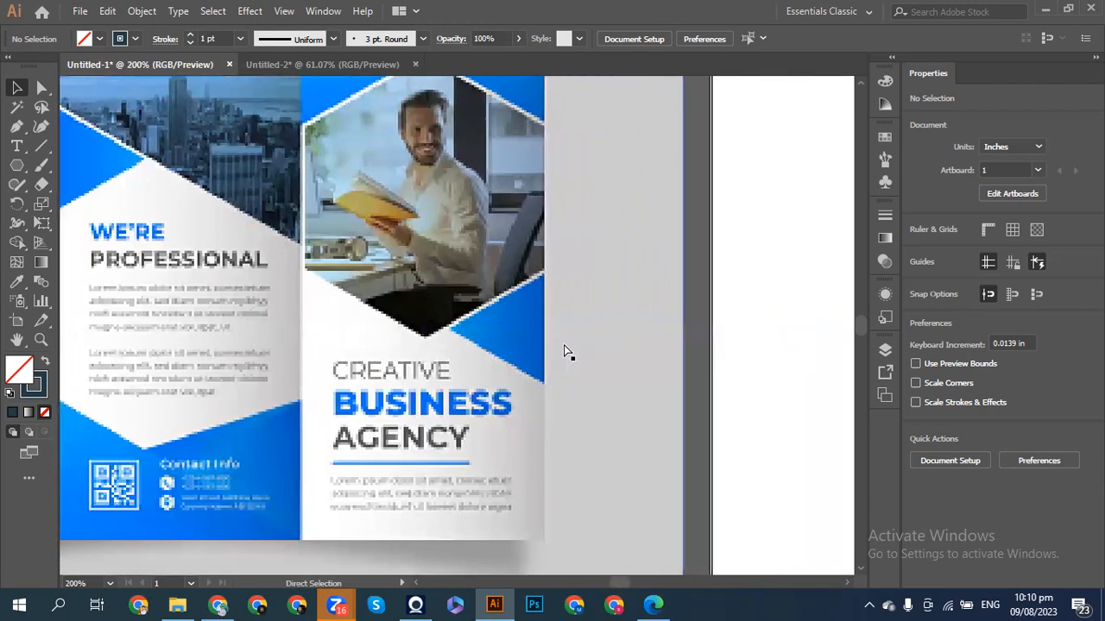
{"action": "scroll", "coordinate": [565, 351], "scroll_direction": "right", "scroll_amount": 2}
{"action": "key", "text": "ctrl+minus"}
{"action": "key", "text": "ctrl+minus"}
{"action": "key", "text": "ctrl+minus"}
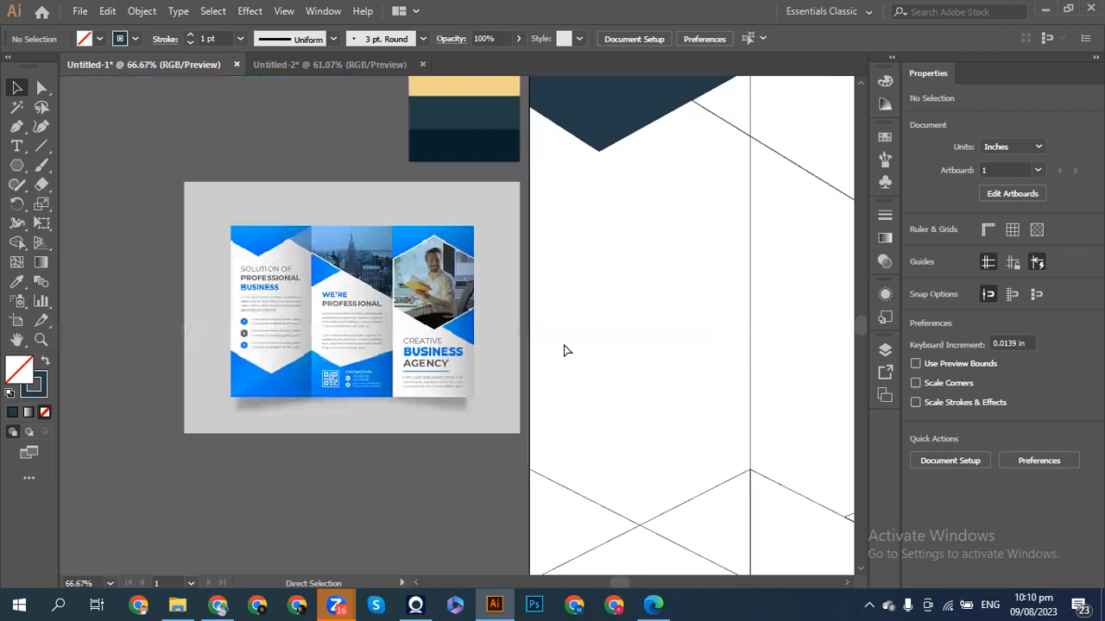
{"action": "scroll", "coordinate": [565, 351], "scroll_direction": "right", "scroll_amount": 5}
{"action": "scroll", "coordinate": [562, 350], "scroll_direction": "right", "scroll_amount": 1}
{"action": "scroll", "coordinate": [562, 351], "scroll_direction": "left", "scroll_amount": 3}
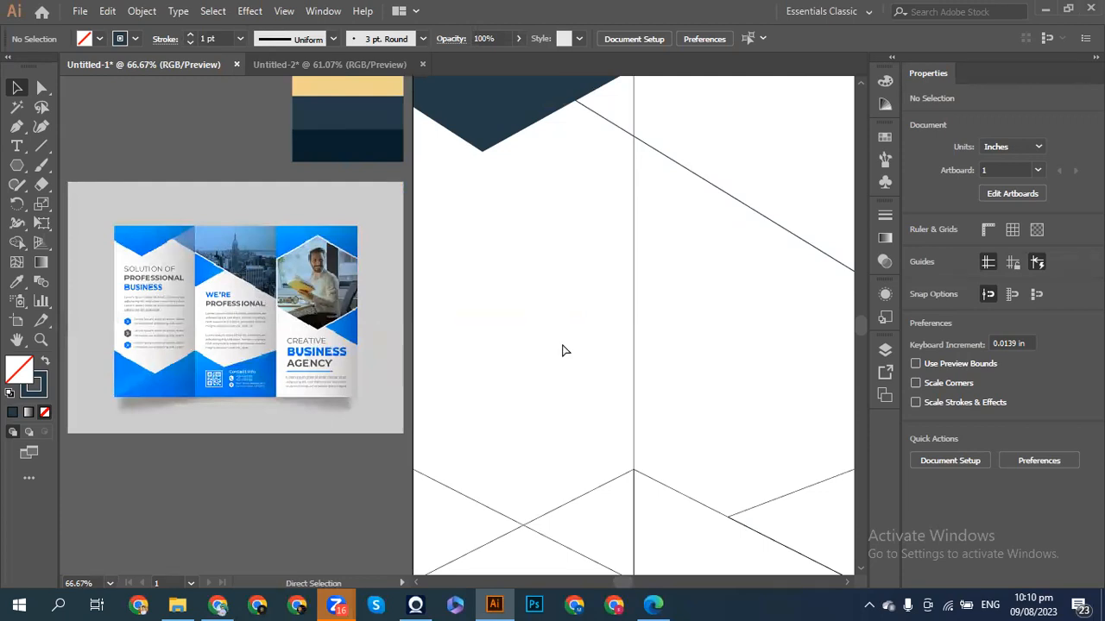
{"action": "scroll", "coordinate": [562, 351], "scroll_direction": "right", "scroll_amount": 3}
{"action": "scroll", "coordinate": [563, 346], "scroll_direction": "left", "scroll_amount": 3}
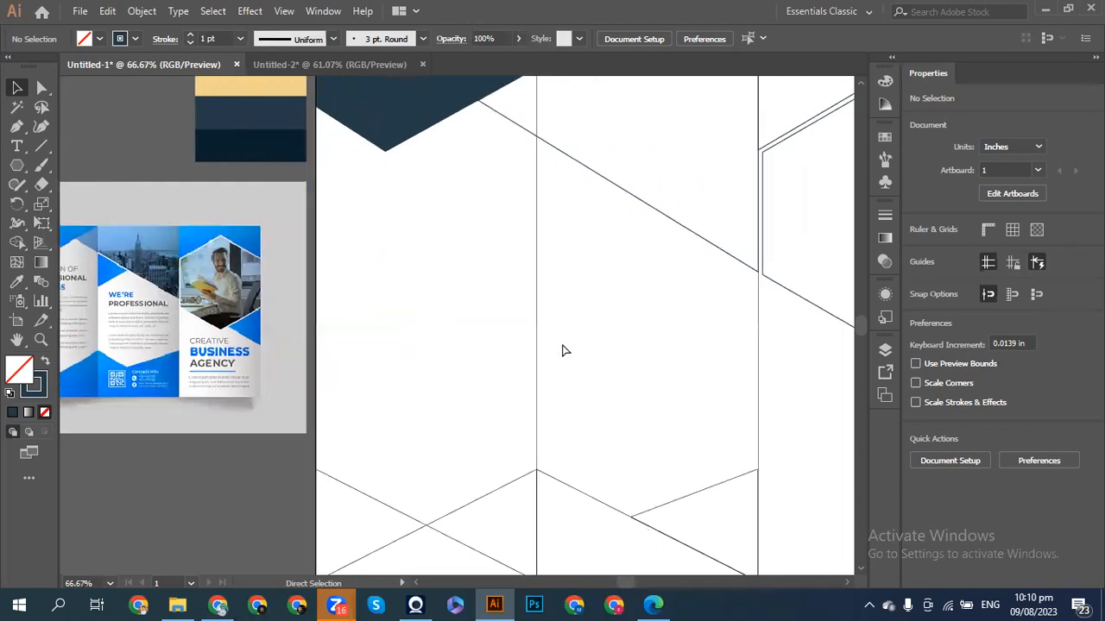
{"action": "scroll", "coordinate": [563, 346], "scroll_direction": "down", "scroll_amount": 2}
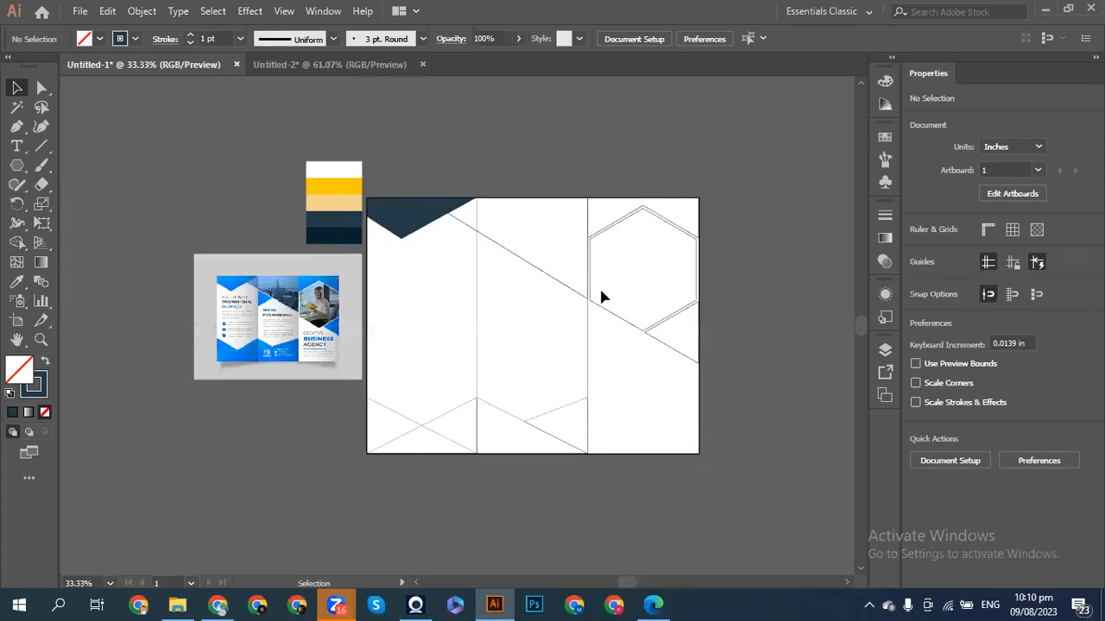
- Fill the lower V-shape paths under the left panels with the dark navy swatch
{"action": "key", "text": "ctrl"}
{"action": "left_click", "coordinate": [417, 427]}
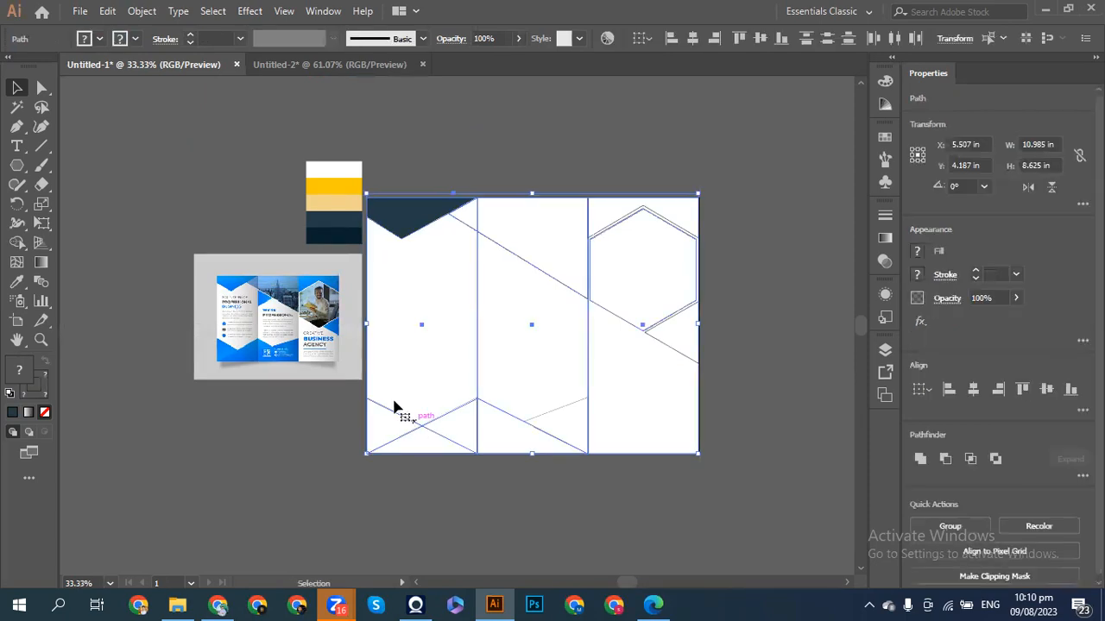
{"action": "key", "text": "ctrl+shift+a"}
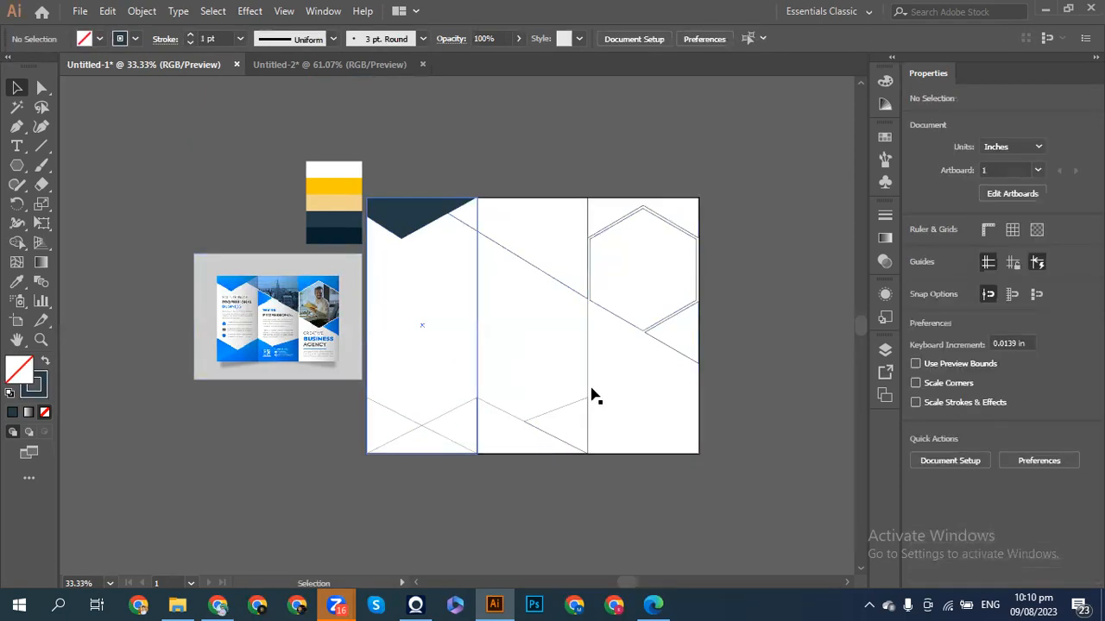
{"action": "left_click_drag", "start_coordinate": [718, 380], "coordinate": [455, 381]}
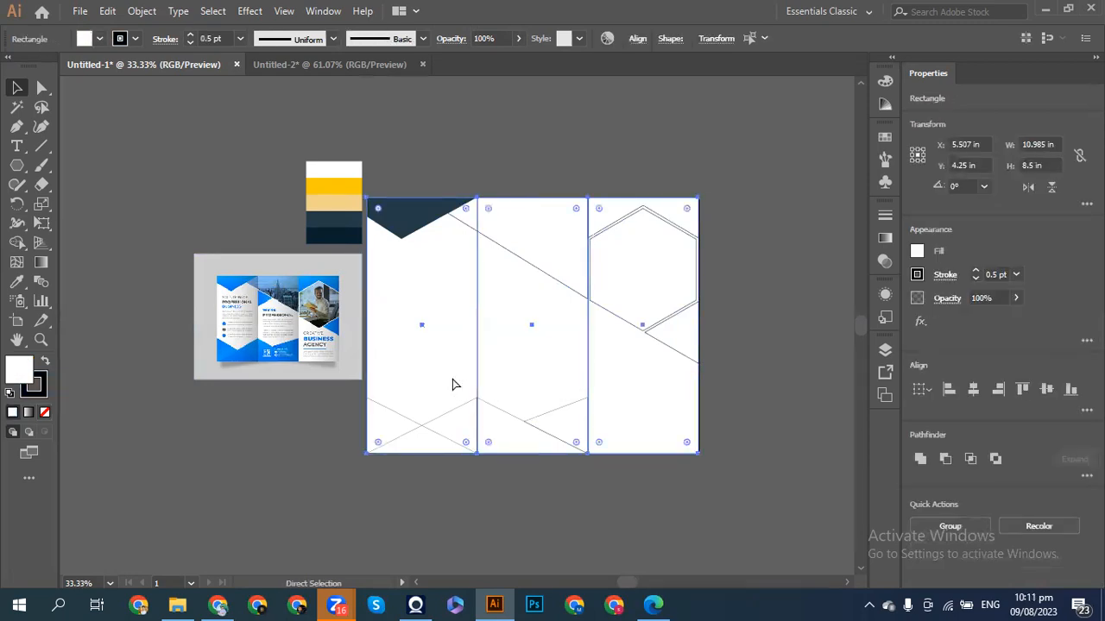
{"action": "key", "text": "ctrl+shift+a"}
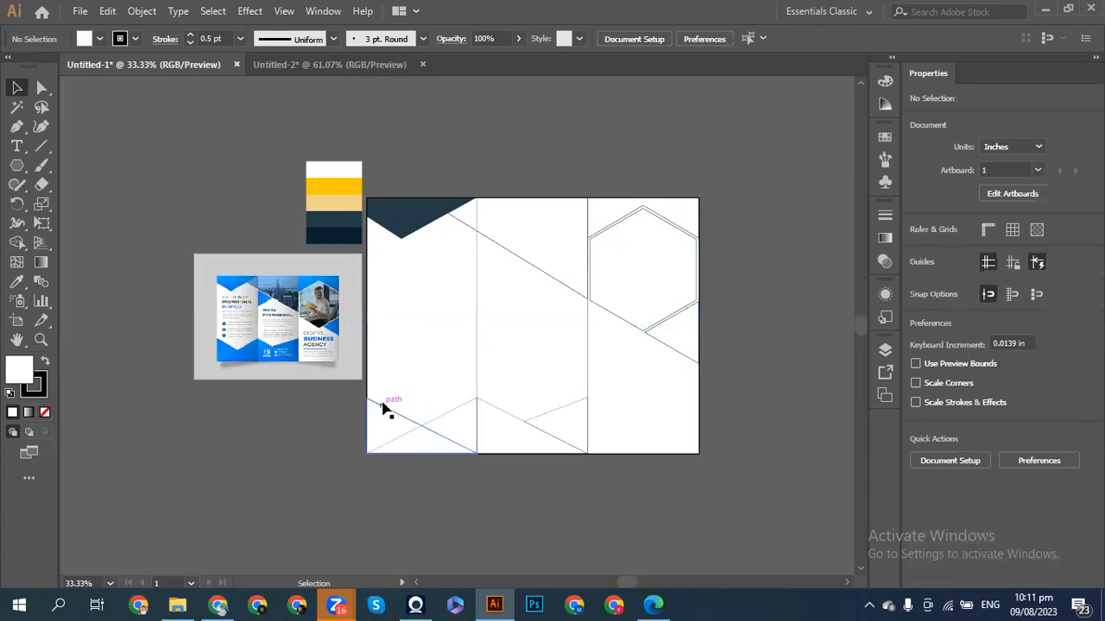
{"action": "left_click_drag", "start_coordinate": [387, 395], "coordinate": [612, 458]}
{"action": "left_click", "coordinate": [23, 282]}
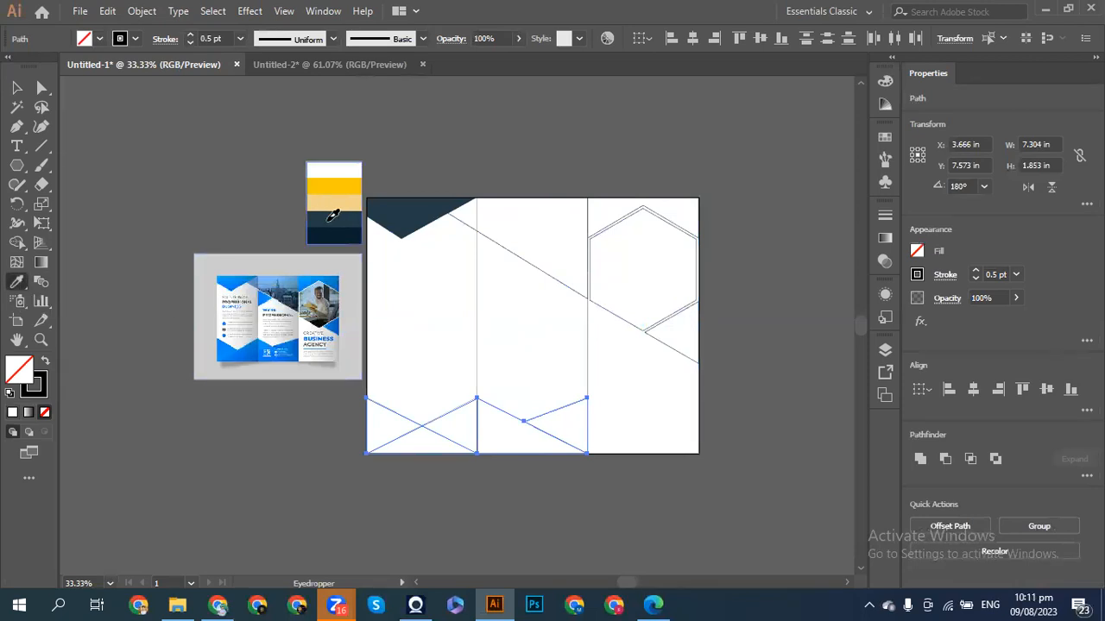
{"action": "left_click", "coordinate": [329, 220]}
{"action": "left_click", "coordinate": [16, 88]}
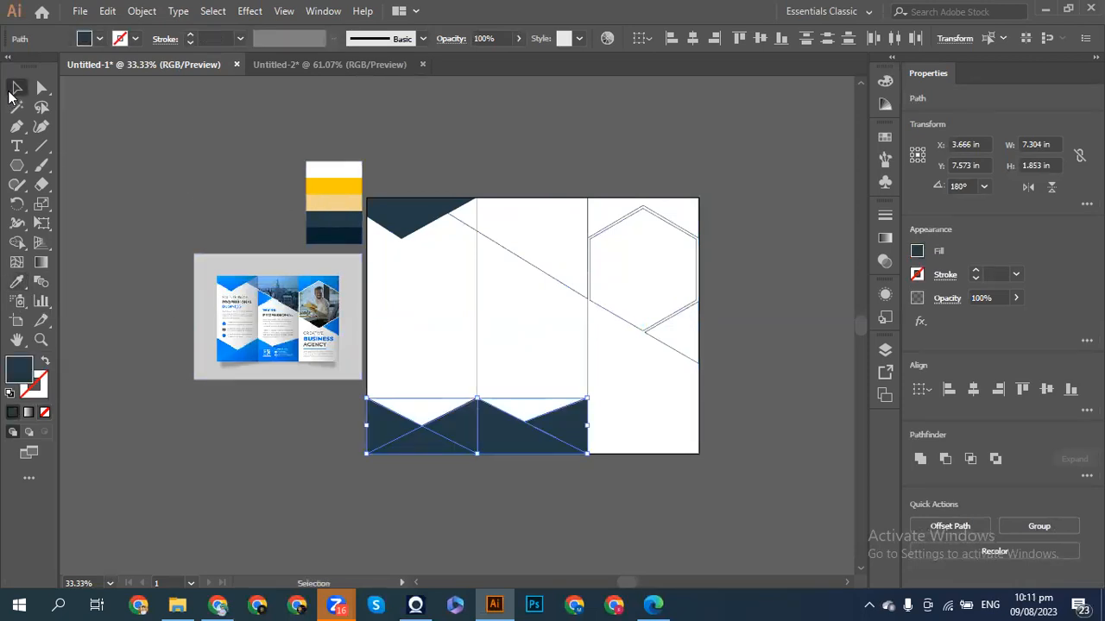
{"action": "left_click", "coordinate": [135, 156]}
- Fill the corner shapes above and below the hexagon with dark navy
{"action": "left_click", "coordinate": [627, 215]}
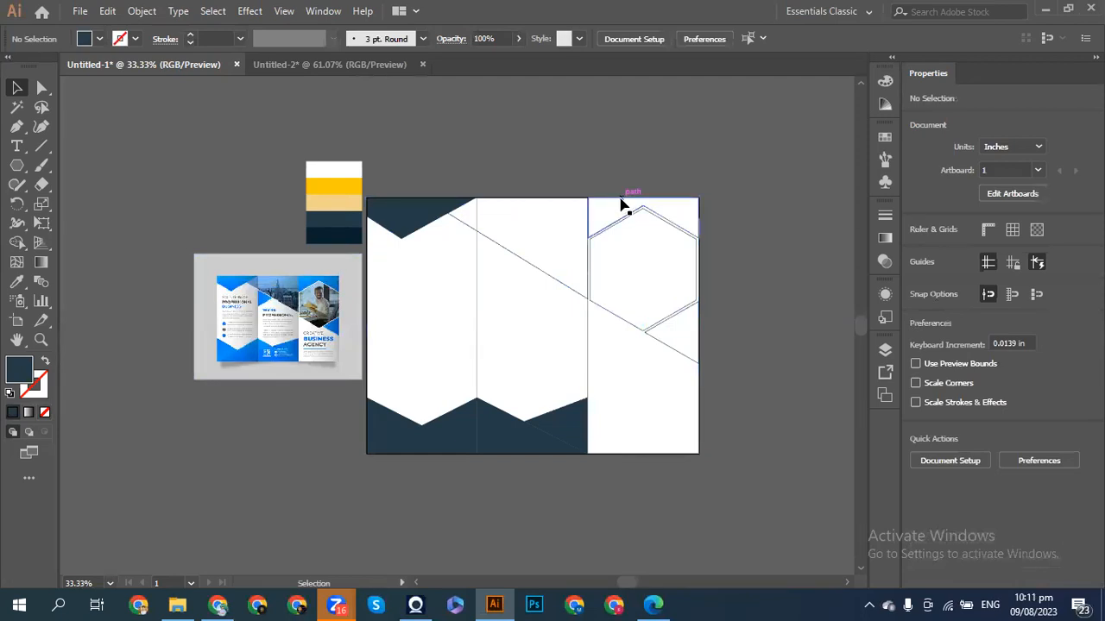
{"action": "left_click", "coordinate": [672, 351], "text": "shift"}
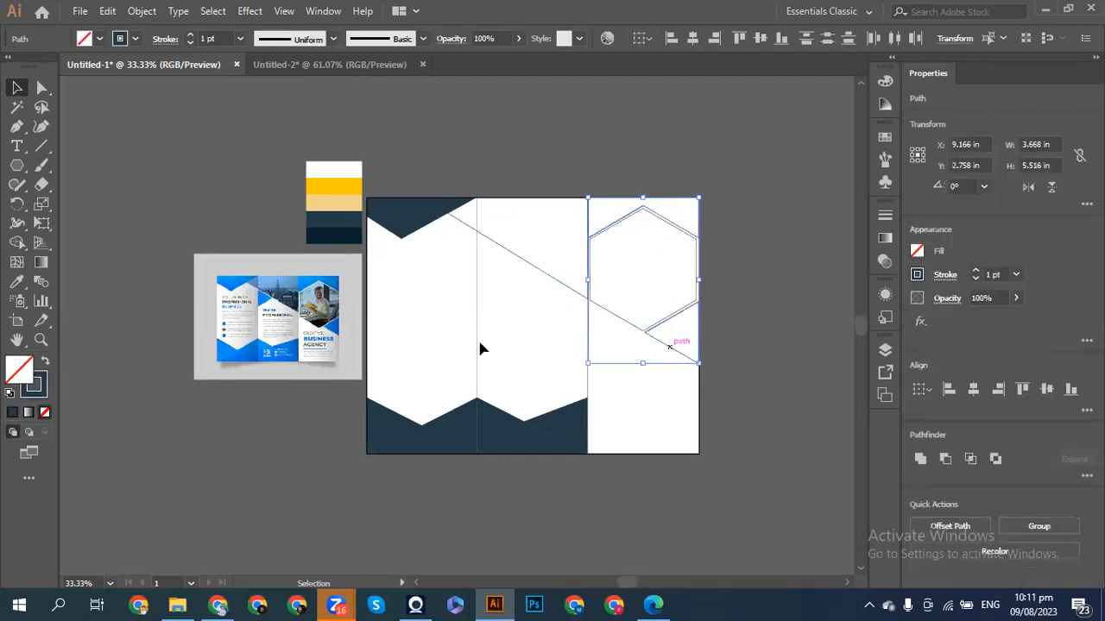
{"action": "left_click", "coordinate": [13, 285]}
{"action": "left_click", "coordinate": [329, 219]}
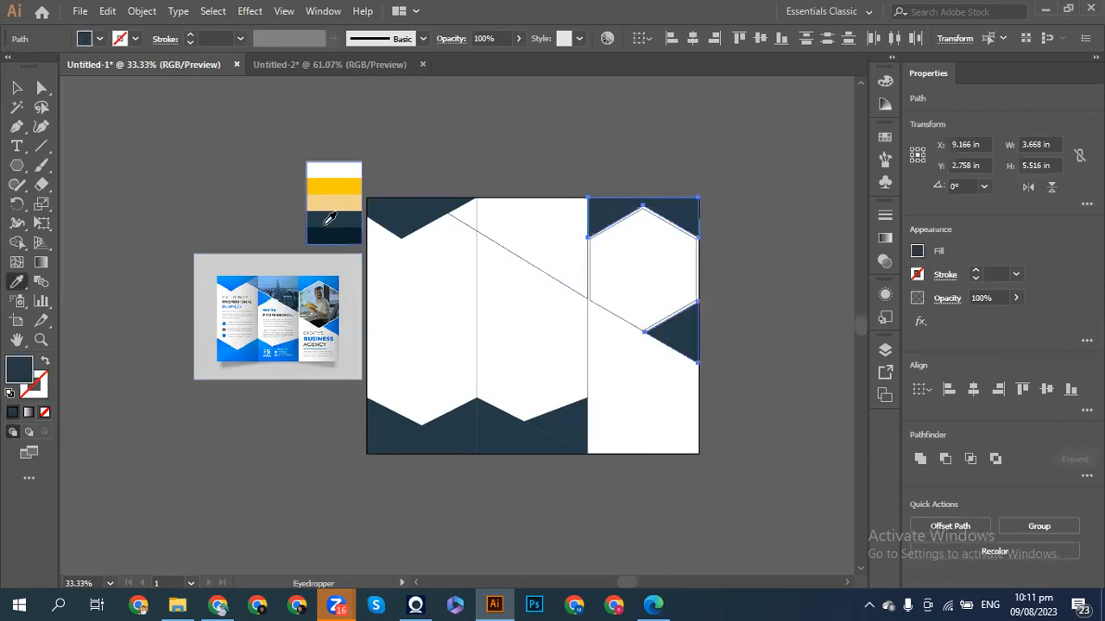
{"action": "left_click", "coordinate": [16, 88]}
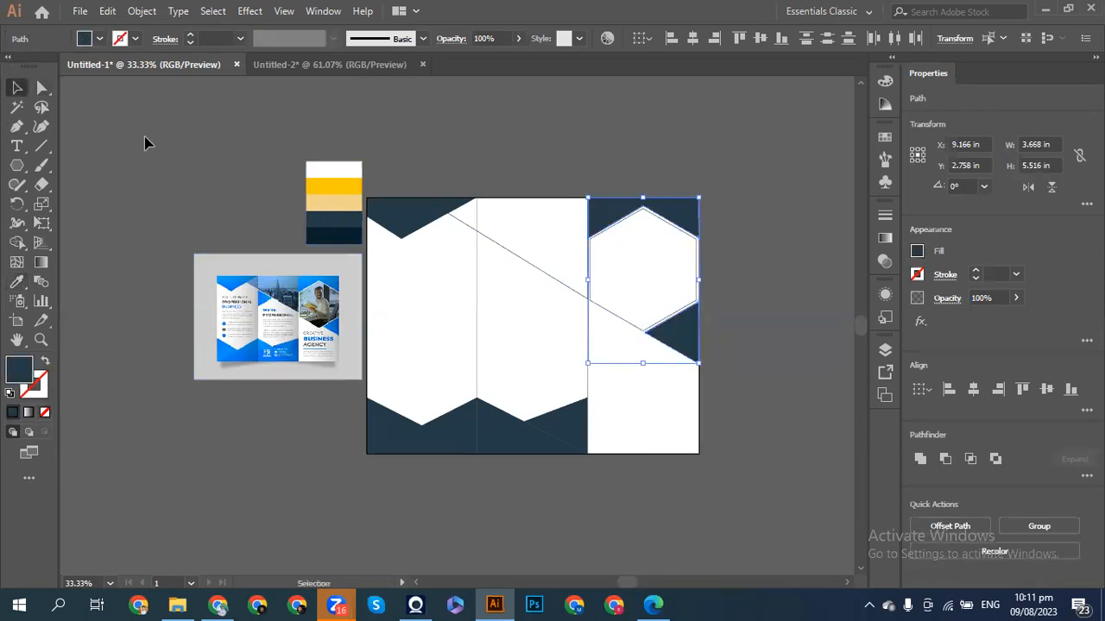
{"action": "left_click", "coordinate": [276, 177]}
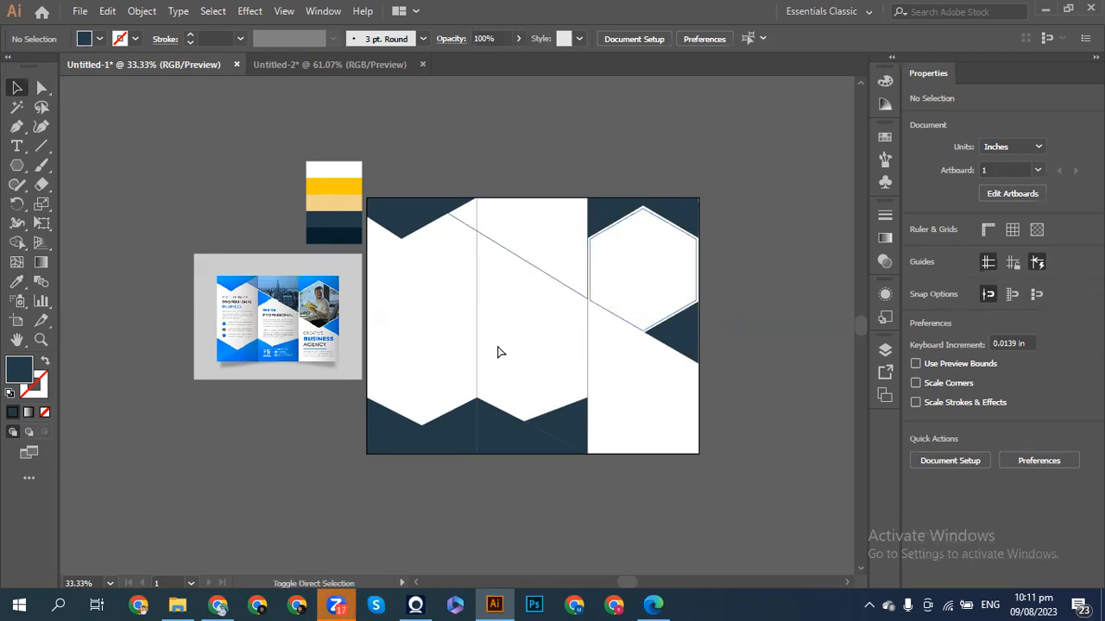
- Open the Place dialog and browse to the Downloads folder
{"action": "key", "text": "shift+ctrl+p"}
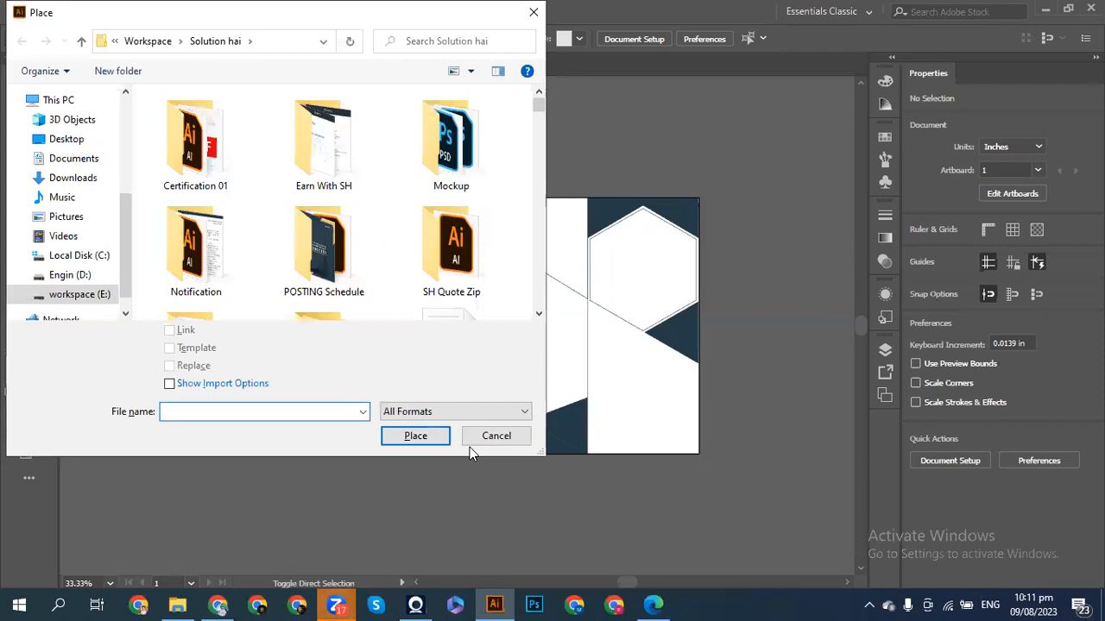
{"action": "left_click", "coordinate": [486, 436]}
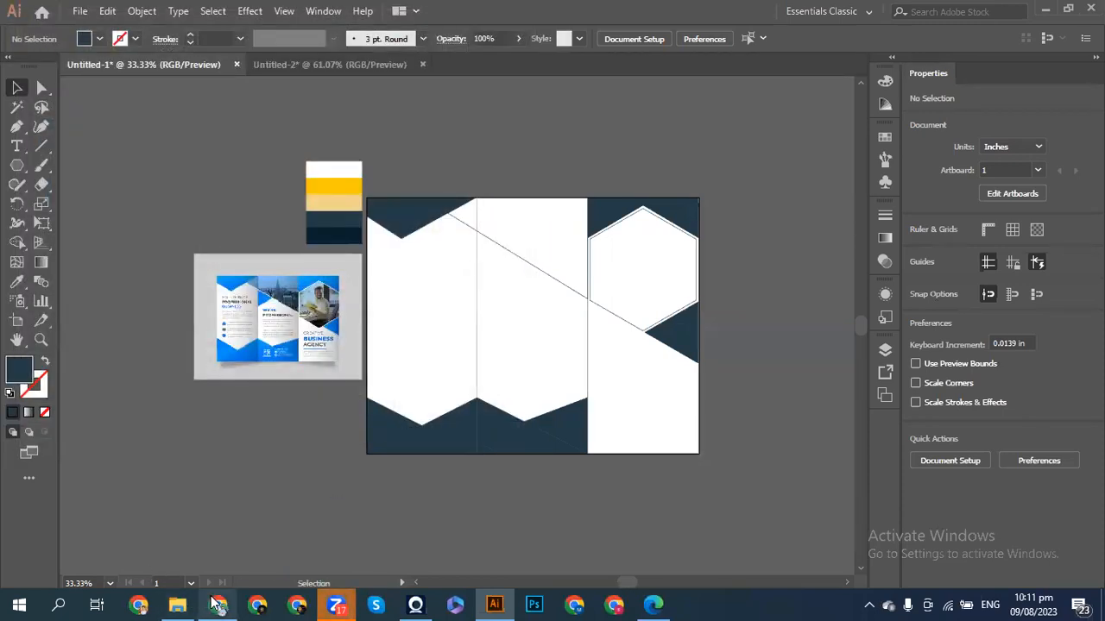
{"action": "mouse_move", "coordinate": [217, 604]}
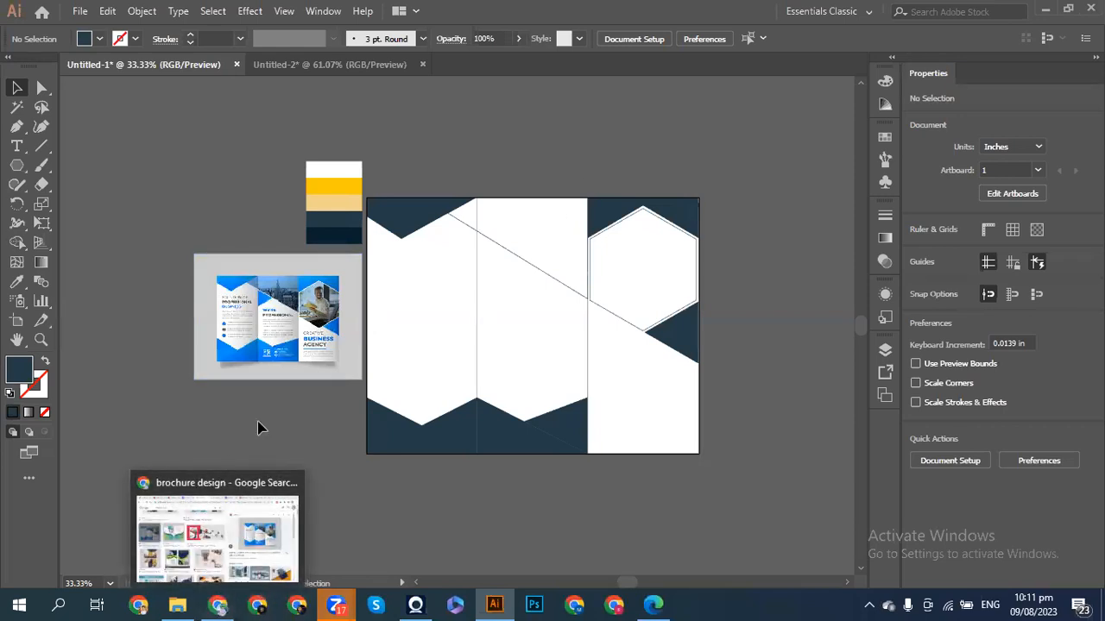
{"action": "key", "text": "ctrl+shift+p"}
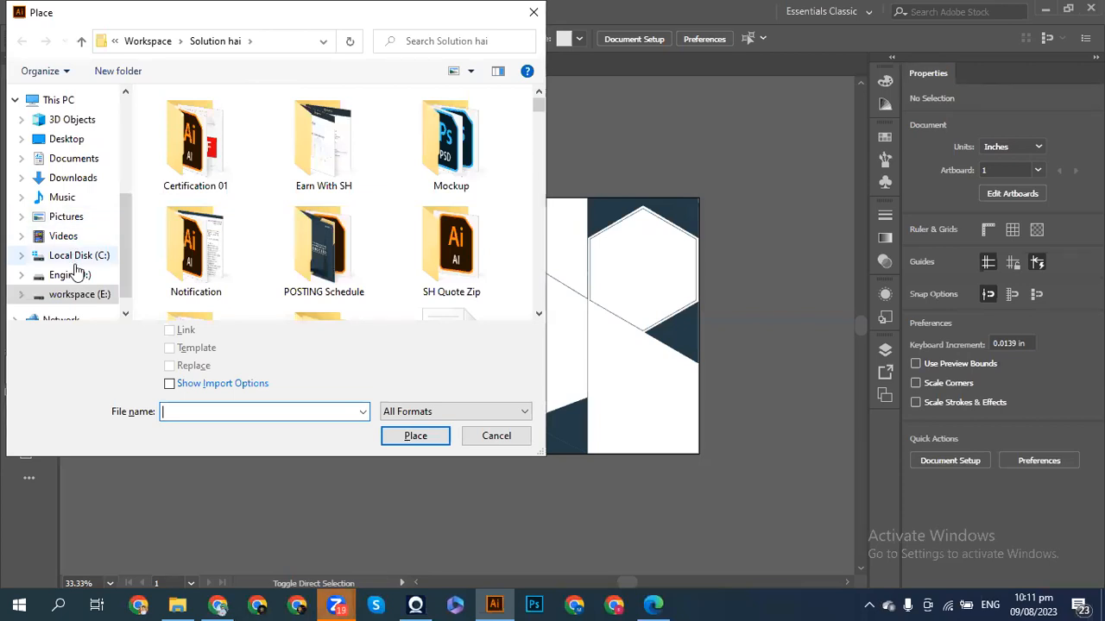
{"action": "left_click", "coordinate": [78, 295]}
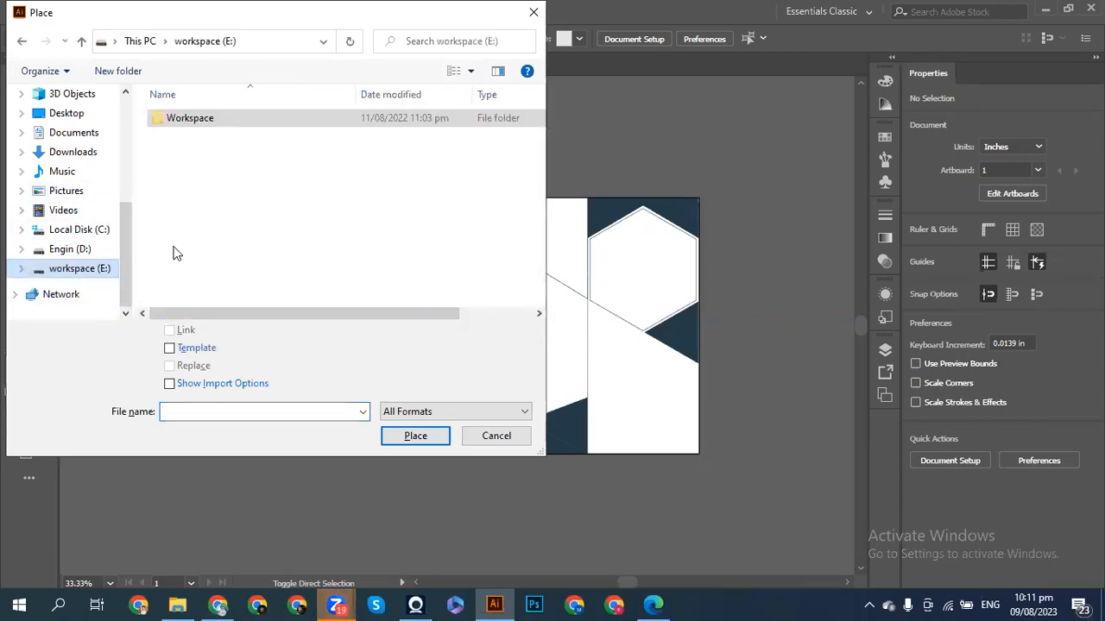
{"action": "left_click", "coordinate": [76, 152]}
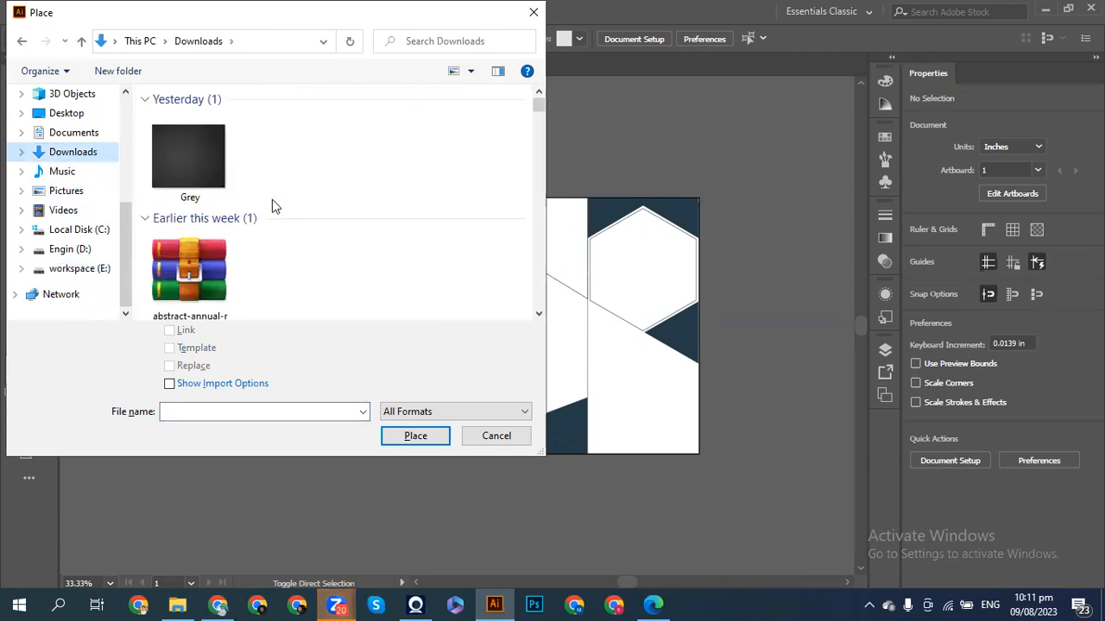
- Choose the christian-velitchkov-mXz64B8-3h0-unsplash laptop photo and confirm Place
{"action": "scroll", "coordinate": [272, 205], "scroll_direction": "down", "scroll_amount": 2}
{"action": "scroll", "coordinate": [272, 205], "scroll_direction": "down", "scroll_amount": 5}
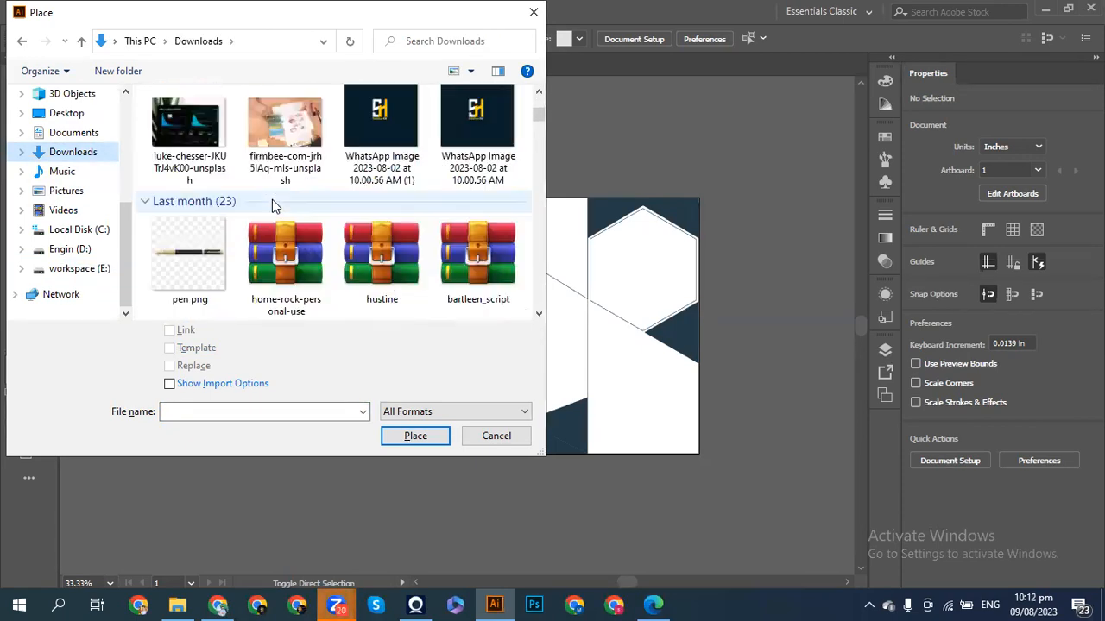
{"action": "scroll", "coordinate": [272, 204], "scroll_direction": "down", "scroll_amount": 5}
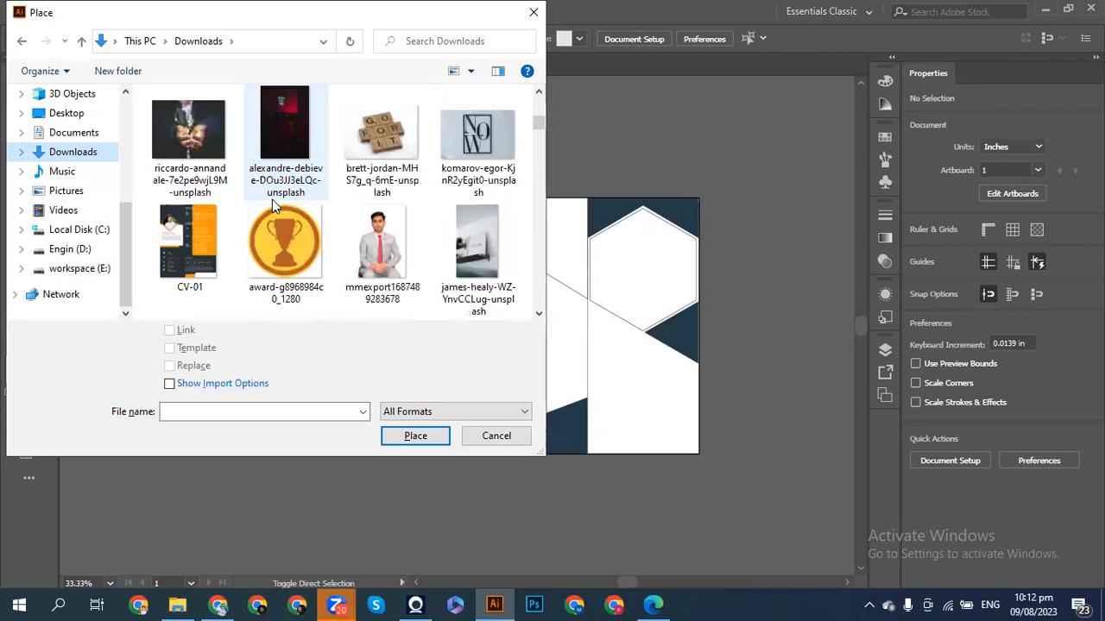
{"action": "scroll", "coordinate": [272, 205], "scroll_direction": "down", "scroll_amount": 6}
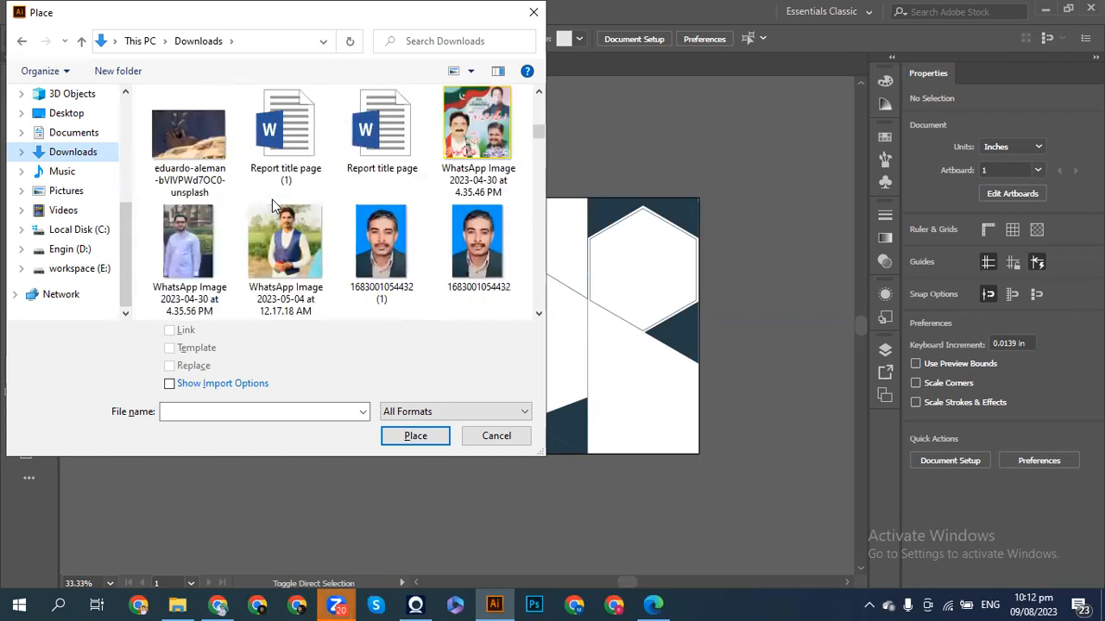
{"action": "scroll", "coordinate": [272, 204], "scroll_direction": "down", "scroll_amount": 6}
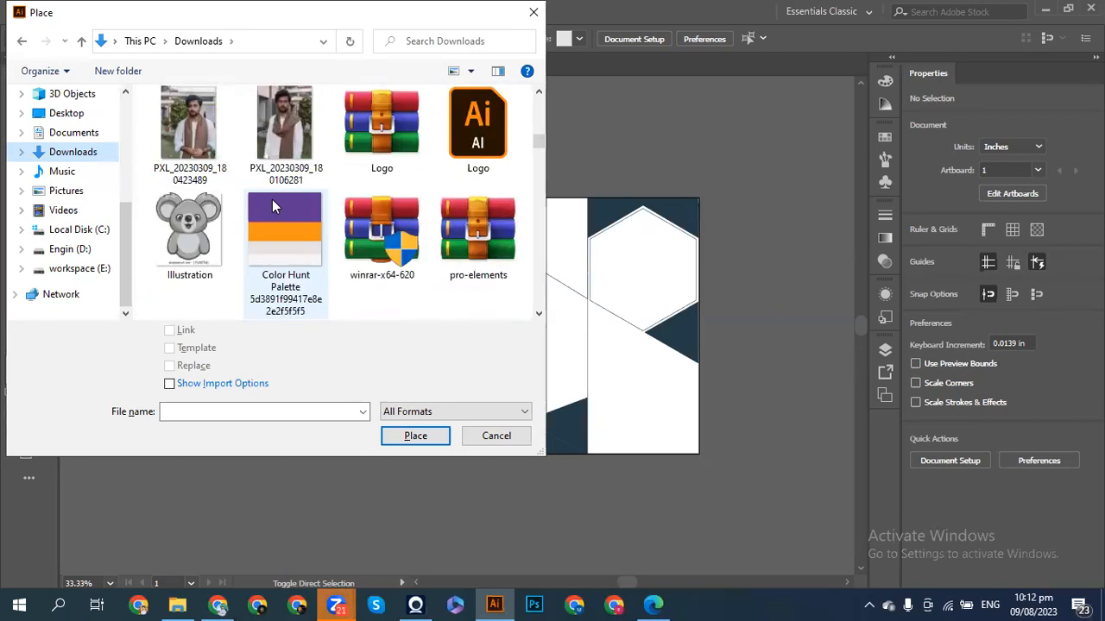
{"action": "scroll", "coordinate": [272, 203], "scroll_direction": "down", "scroll_amount": 7}
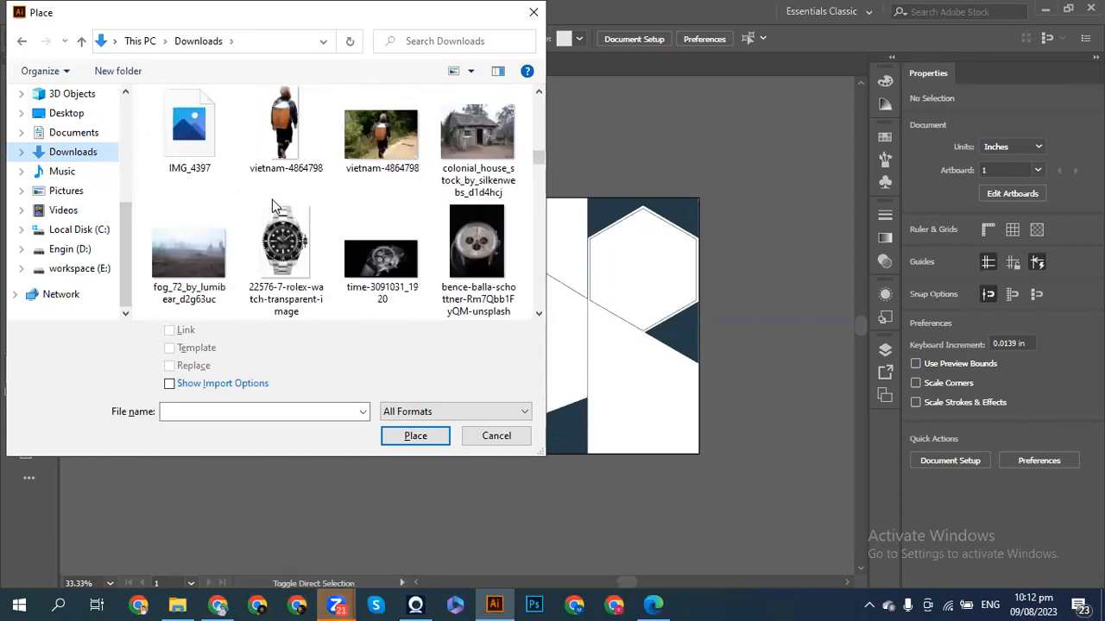
{"action": "scroll", "coordinate": [272, 205], "scroll_direction": "down", "scroll_amount": 7}
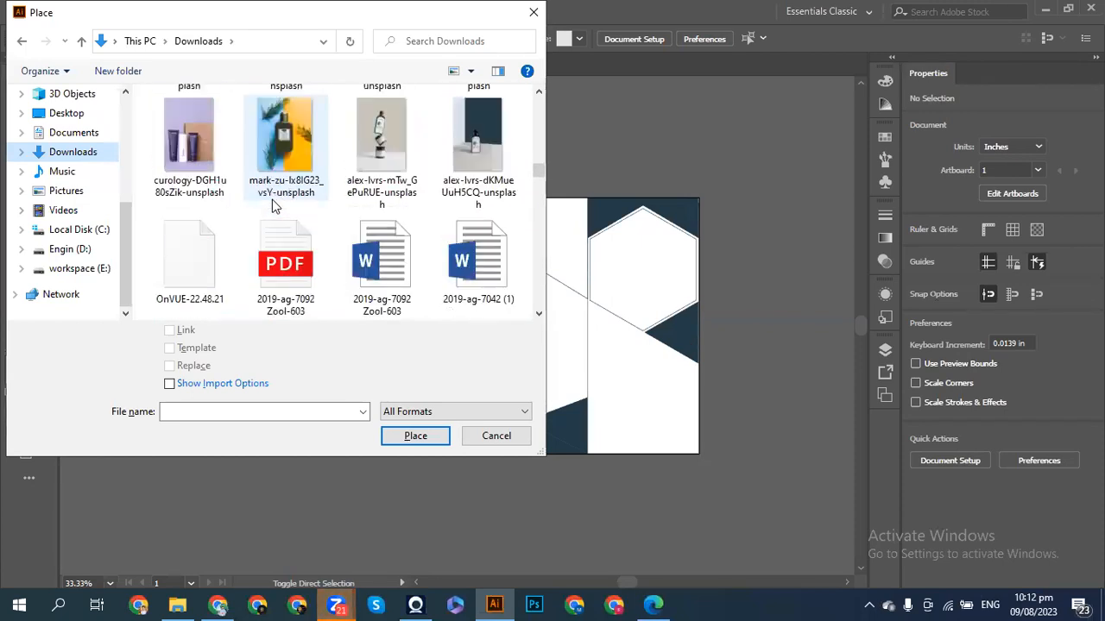
{"action": "scroll", "coordinate": [272, 206], "scroll_direction": "down", "scroll_amount": 7}
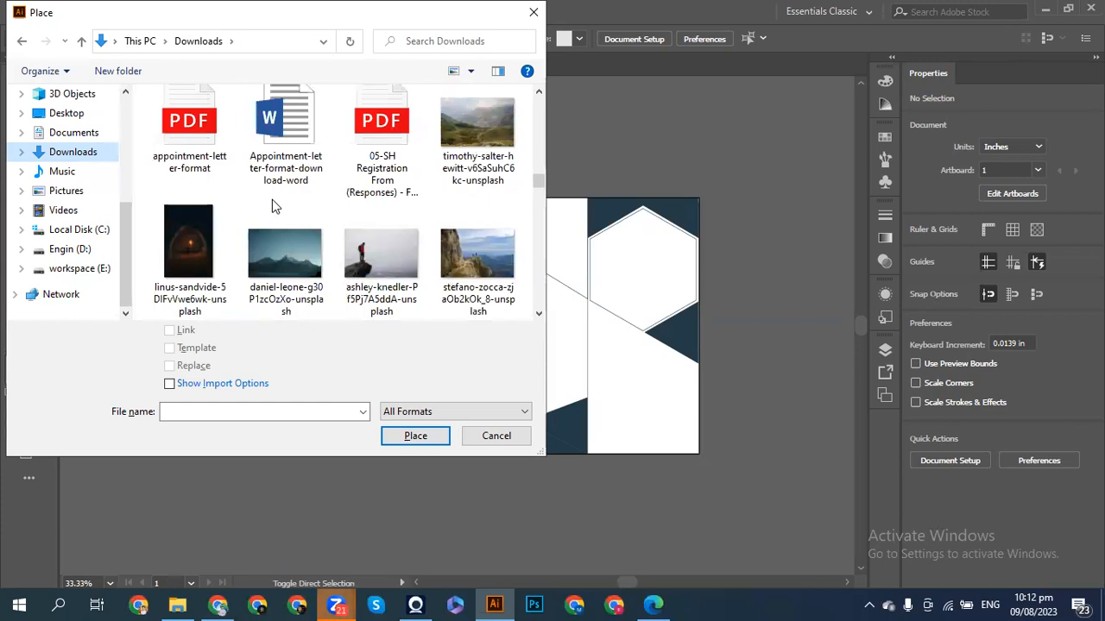
{"action": "scroll", "coordinate": [272, 205], "scroll_direction": "down", "scroll_amount": 4}
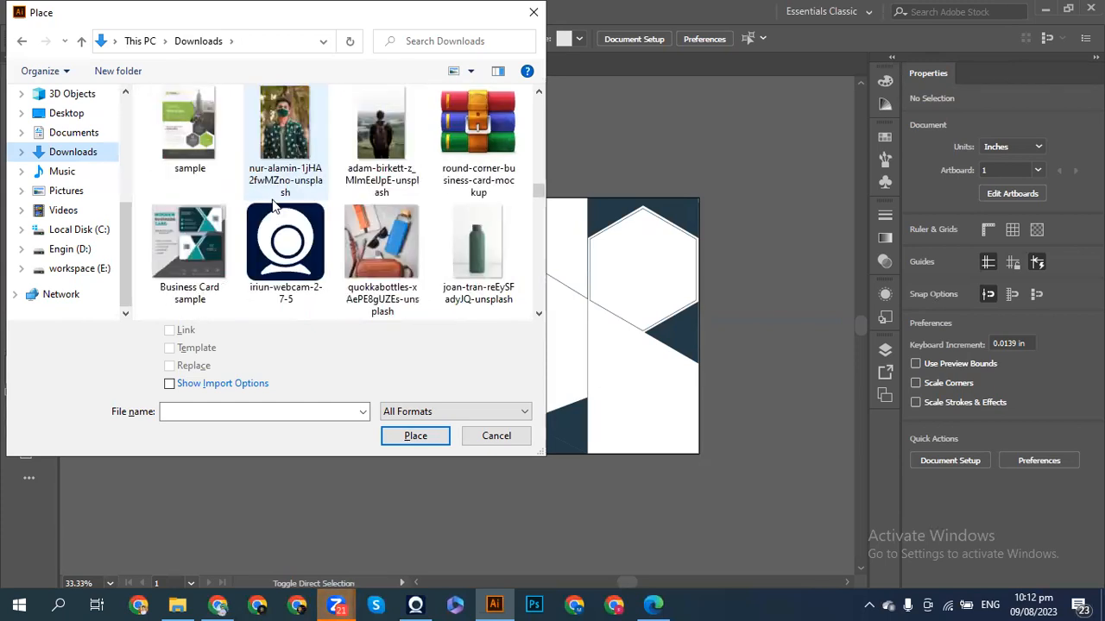
{"action": "scroll", "coordinate": [272, 206], "scroll_direction": "down", "scroll_amount": 7}
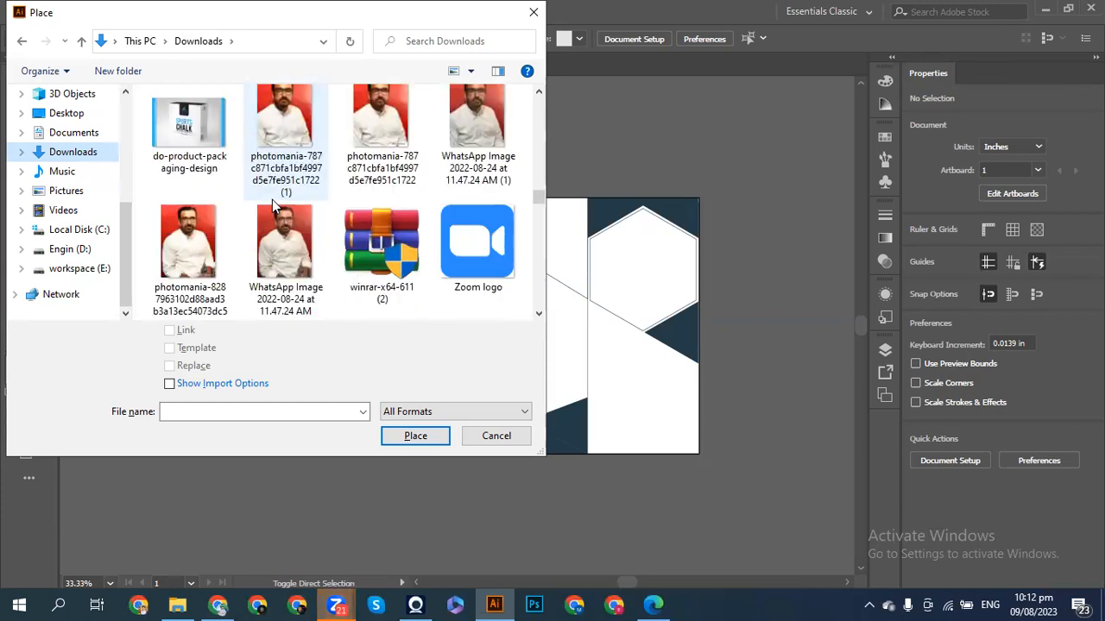
{"action": "scroll", "coordinate": [272, 206], "scroll_direction": "down", "scroll_amount": 8}
{"action": "scroll", "coordinate": [272, 205], "scroll_direction": "down", "scroll_amount": 8}
{"action": "scroll", "coordinate": [272, 204], "scroll_direction": "down", "scroll_amount": 6}
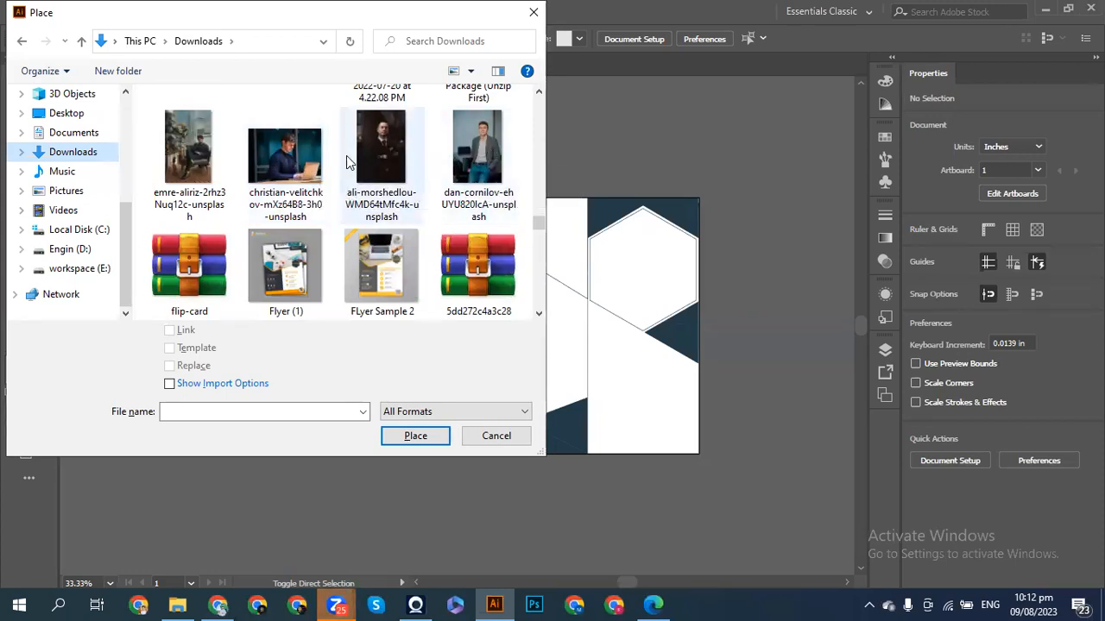
{"action": "left_click", "coordinate": [278, 163]}
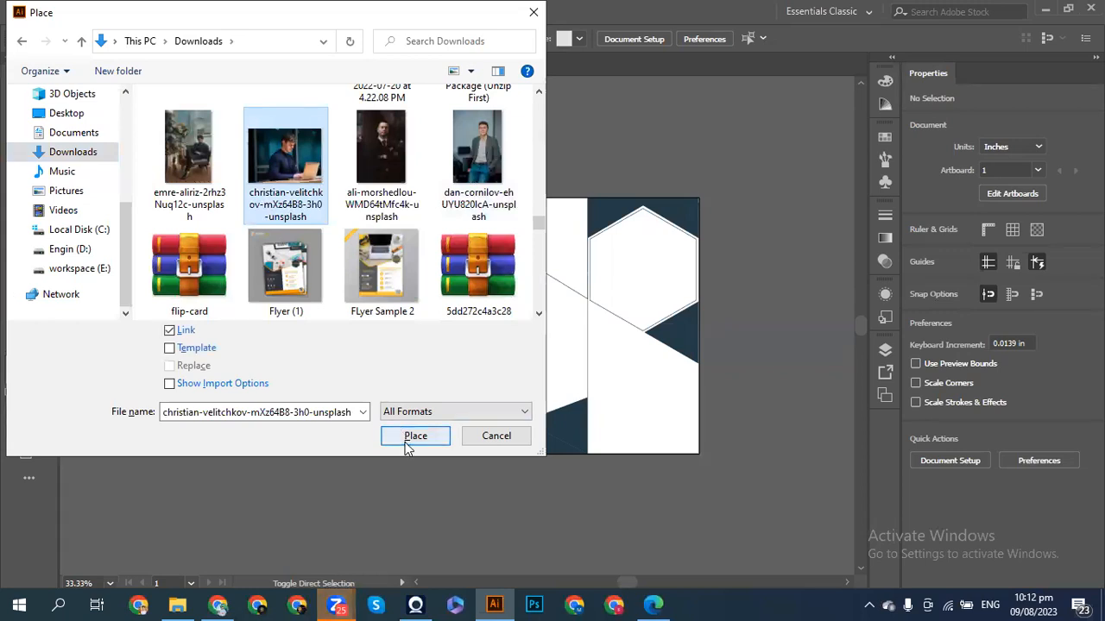
{"action": "left_click", "coordinate": [408, 439]}
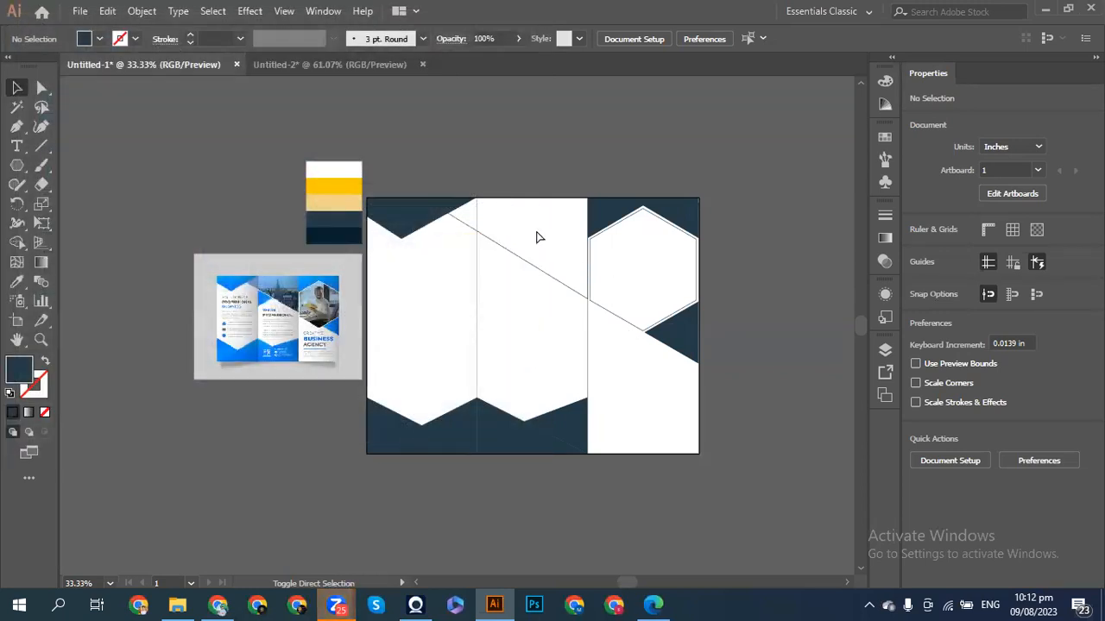
- Drop the laptop photo on the canvas, embed it, and shrink it from a corner
{"action": "left_click", "coordinate": [271, 121]}
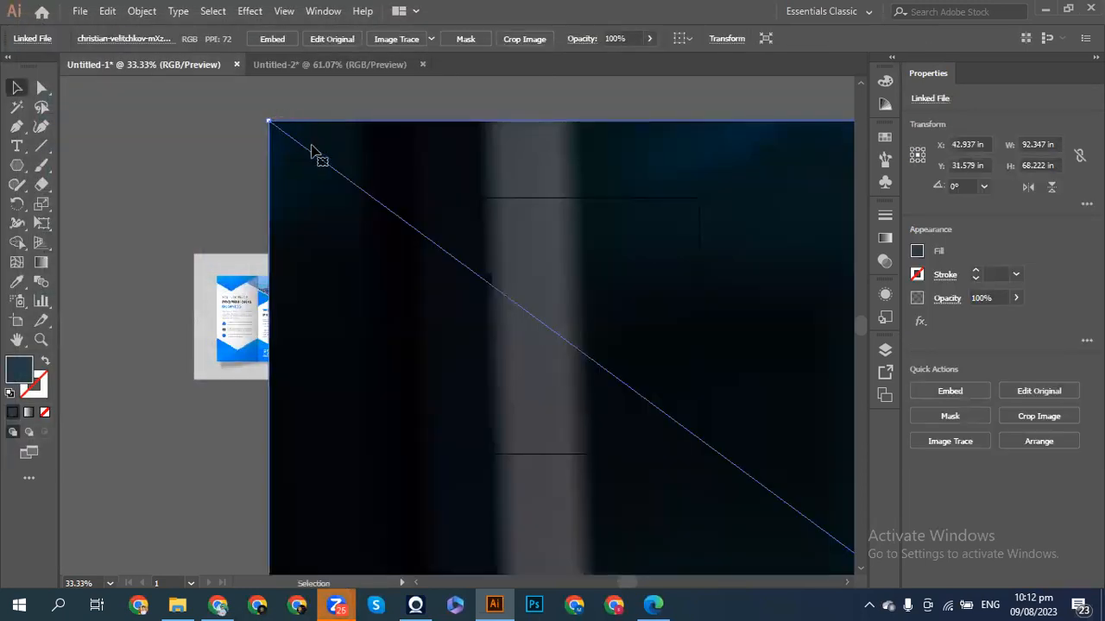
{"action": "key", "text": "ctrl+minus"}
{"action": "key", "text": "ctrl+minus"}
{"action": "key", "text": "ctrl+minus"}
{"action": "key", "text": "ctrl+minus"}
{"action": "key", "text": "ctrl+minus"}
{"action": "key", "text": "ctrl+minus"}
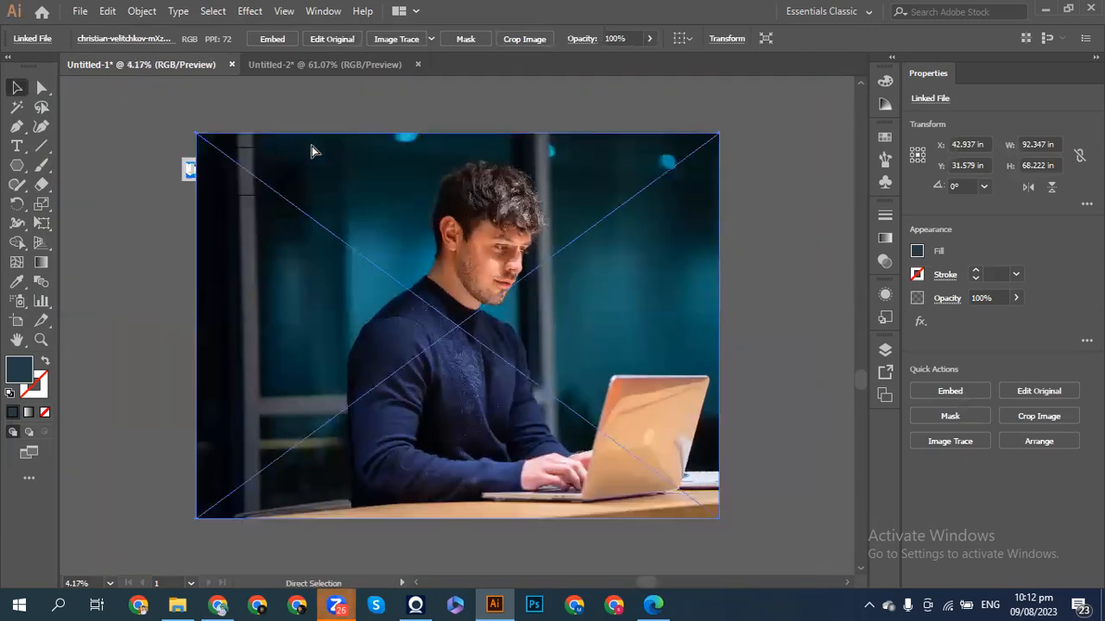
{"action": "left_click", "coordinate": [961, 391]}
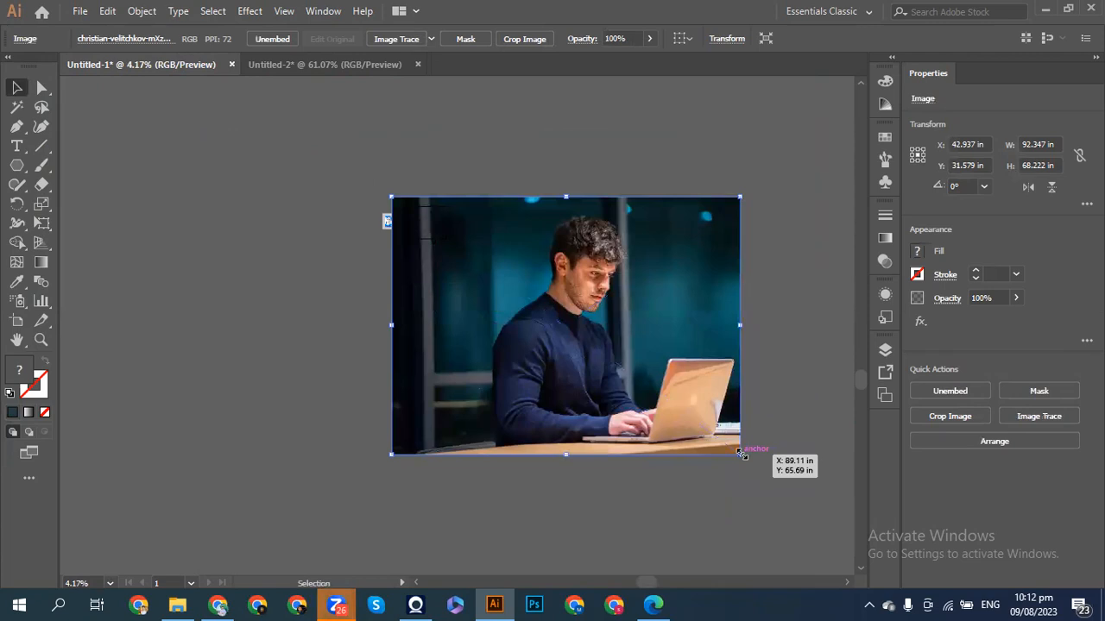
{"action": "left_click_drag", "start_coordinate": [741, 453], "coordinate": [442, 222]}
{"action": "key", "text": "ctrl+plus"}
{"action": "key", "text": "ctrl+plus"}
{"action": "key", "text": "ctrl+plus"}
{"action": "key", "text": "ctrl+plus"}
{"action": "key", "text": "ctrl+plus"}
{"action": "key", "text": "ctrl+plus"}
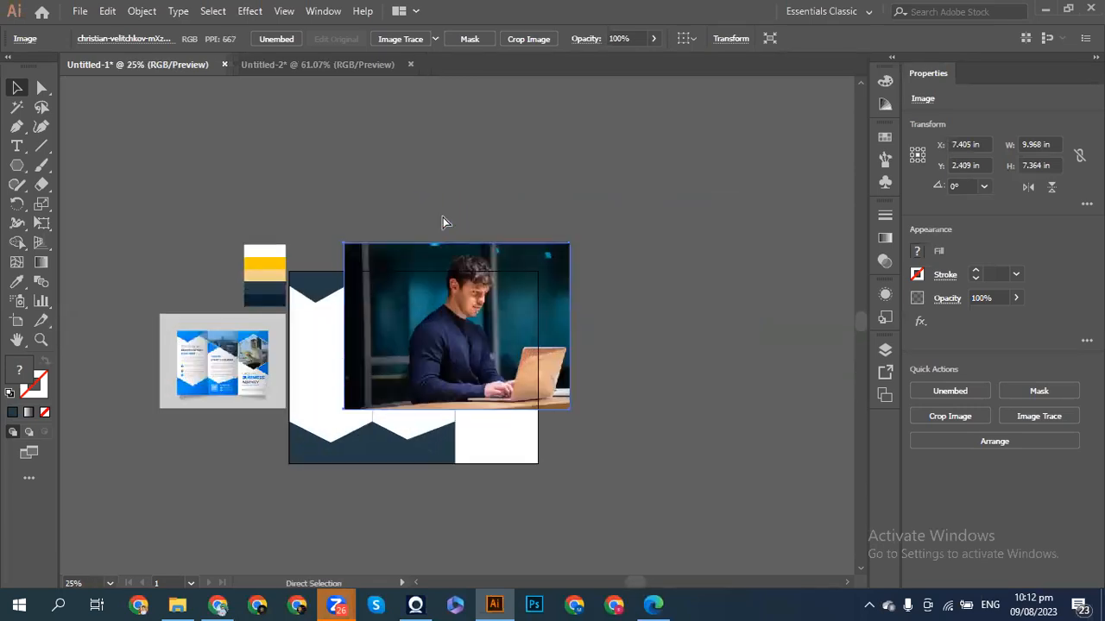
{"action": "left_click_drag", "start_coordinate": [606, 439], "coordinate": [528, 366]}
- Fine-tune the photo to 5.76 × 4.256 in and move it down over the hexagon
{"action": "key", "text": "ctrl+minus"}
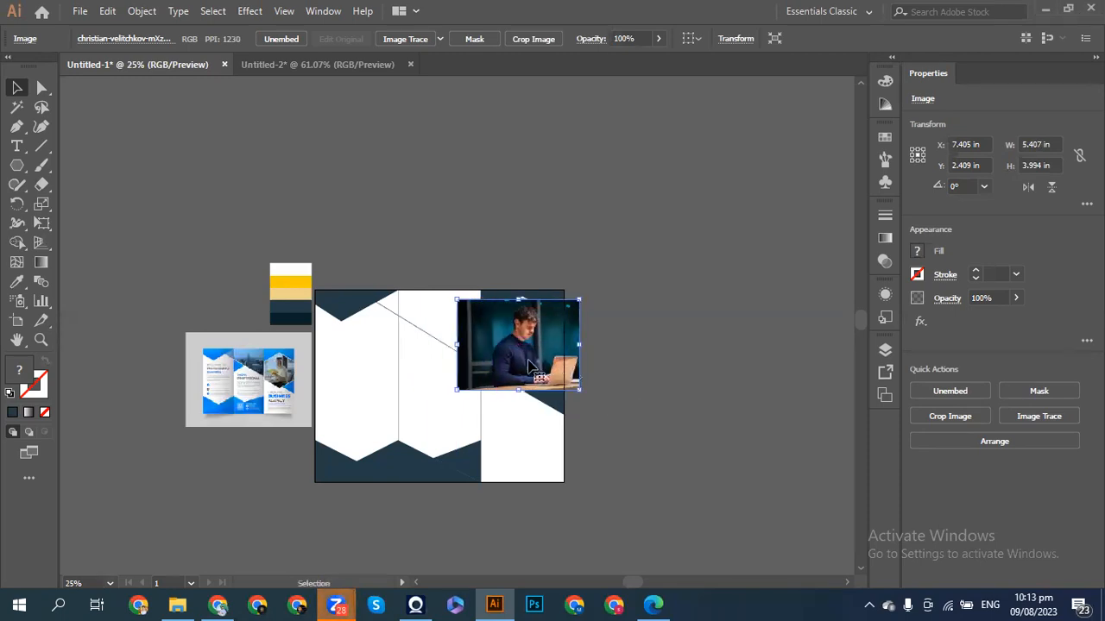
{"action": "scroll", "coordinate": [528, 367], "scroll_direction": "up", "scroll_amount": 3}
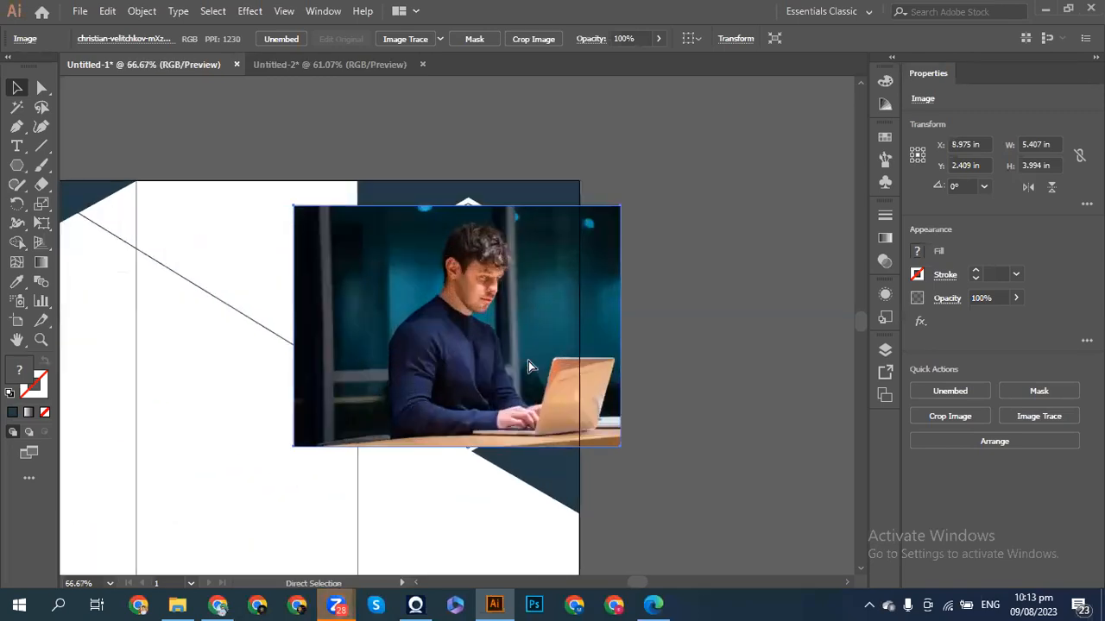
{"action": "left_click_drag", "start_coordinate": [627, 447], "coordinate": [638, 461]}
{"action": "key", "text": "ctrl"}
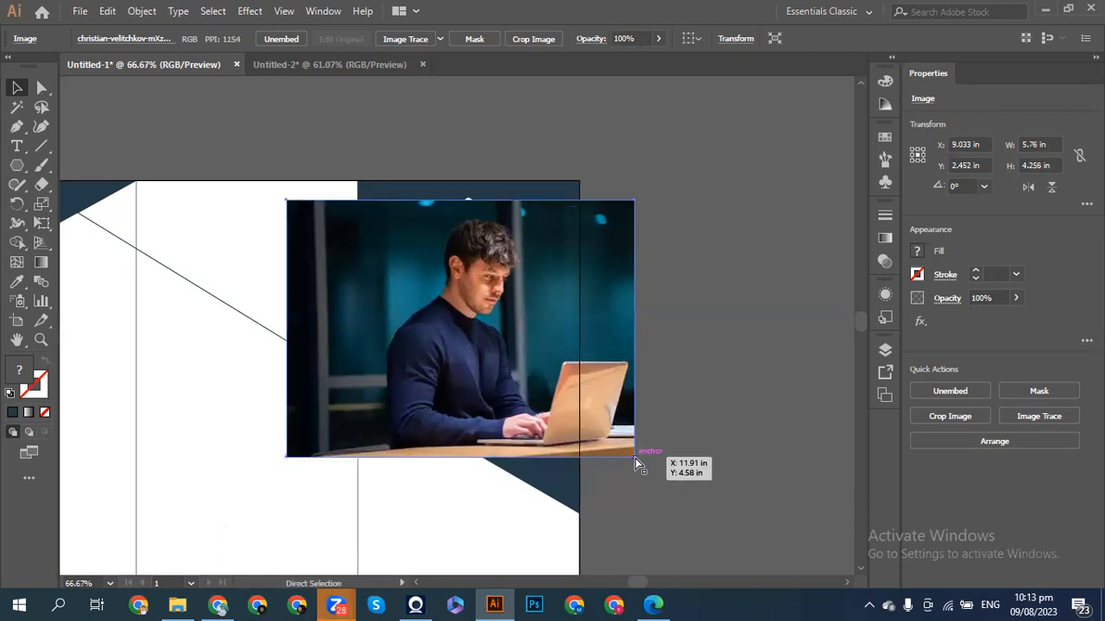
{"action": "scroll", "coordinate": [635, 458], "scroll_direction": "left", "scroll_amount": 5}
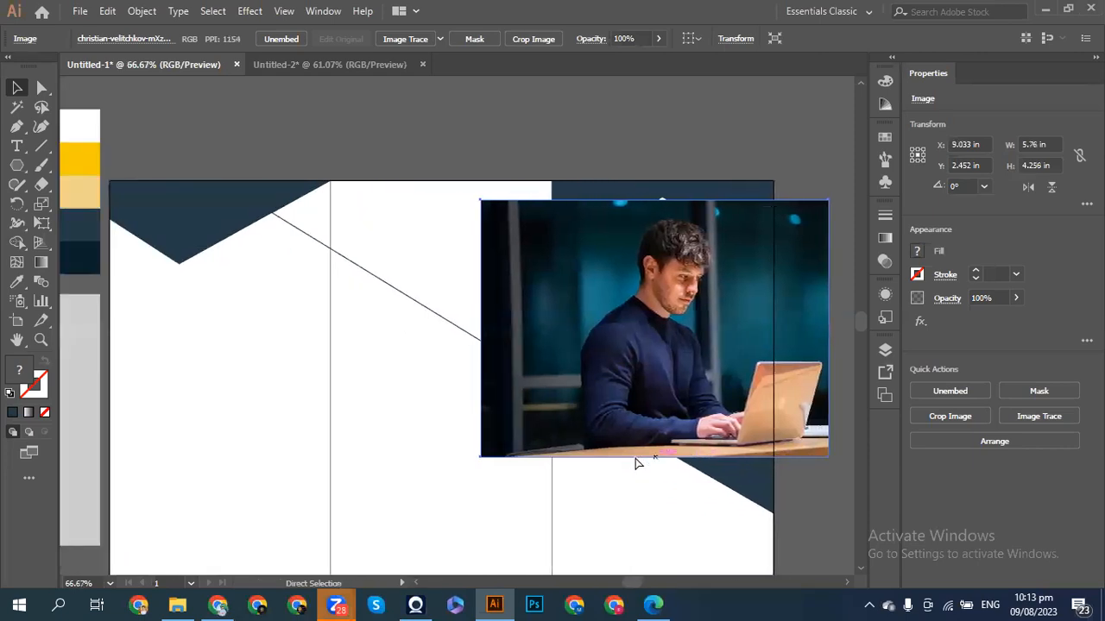
{"action": "key", "text": "ctrl+minus"}
{"action": "key", "text": "ctrl+minus"}
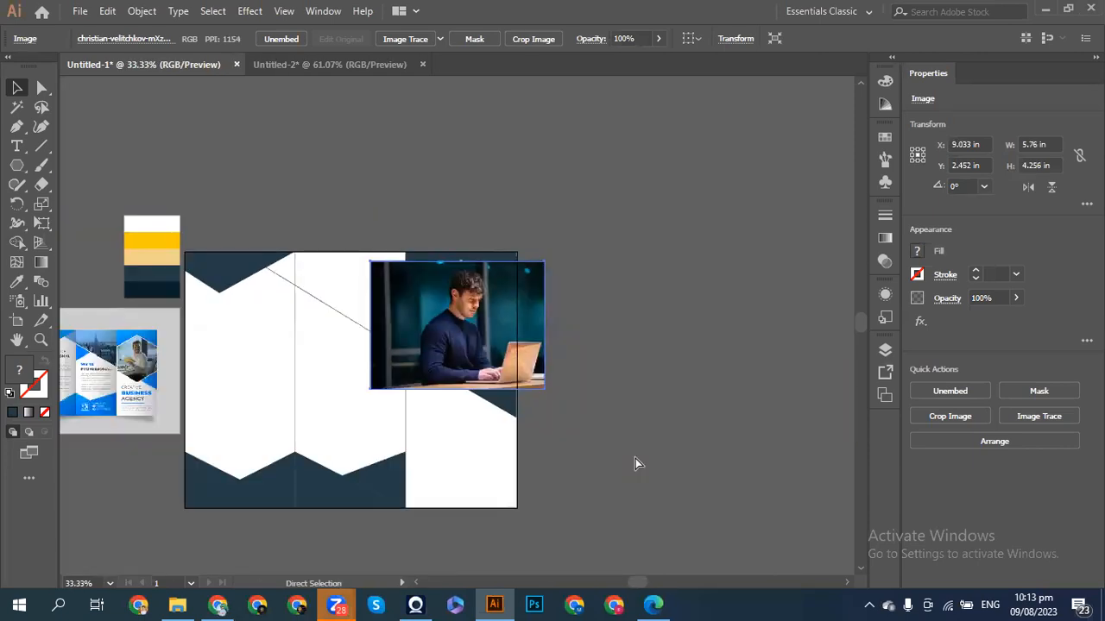
{"action": "key", "text": "ctrl+plus"}
{"action": "key", "text": "ctrl+plus"}
{"action": "left_click_drag", "start_coordinate": [554, 401], "coordinate": [549, 461]}
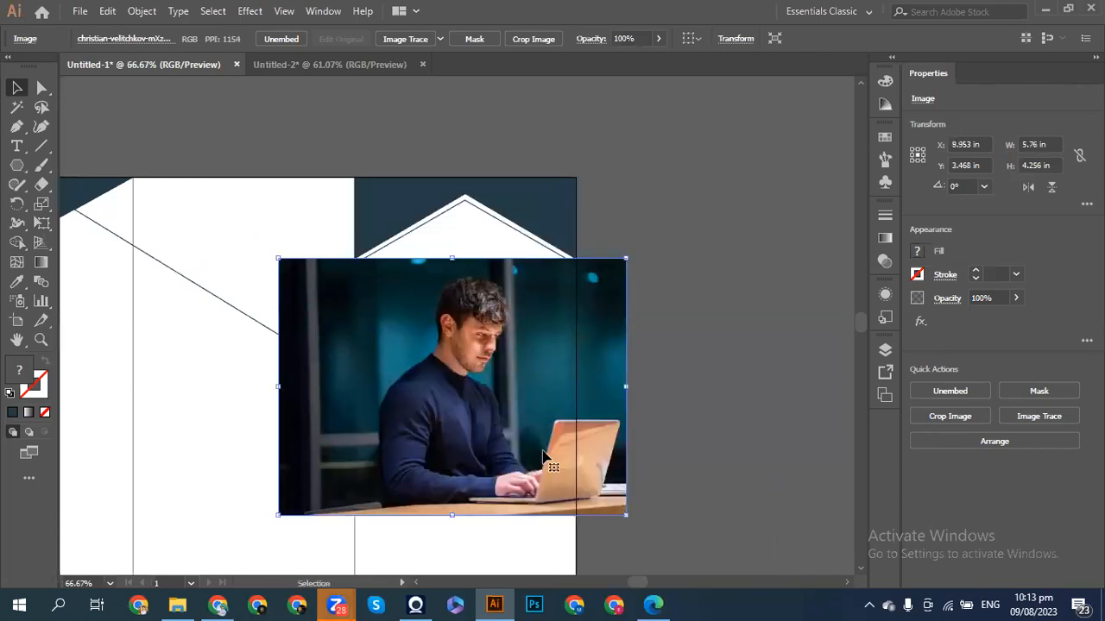
- Use Arrange > Bring to Front to put the hexagon above the laptop photo
{"action": "left_click", "coordinate": [477, 214]}
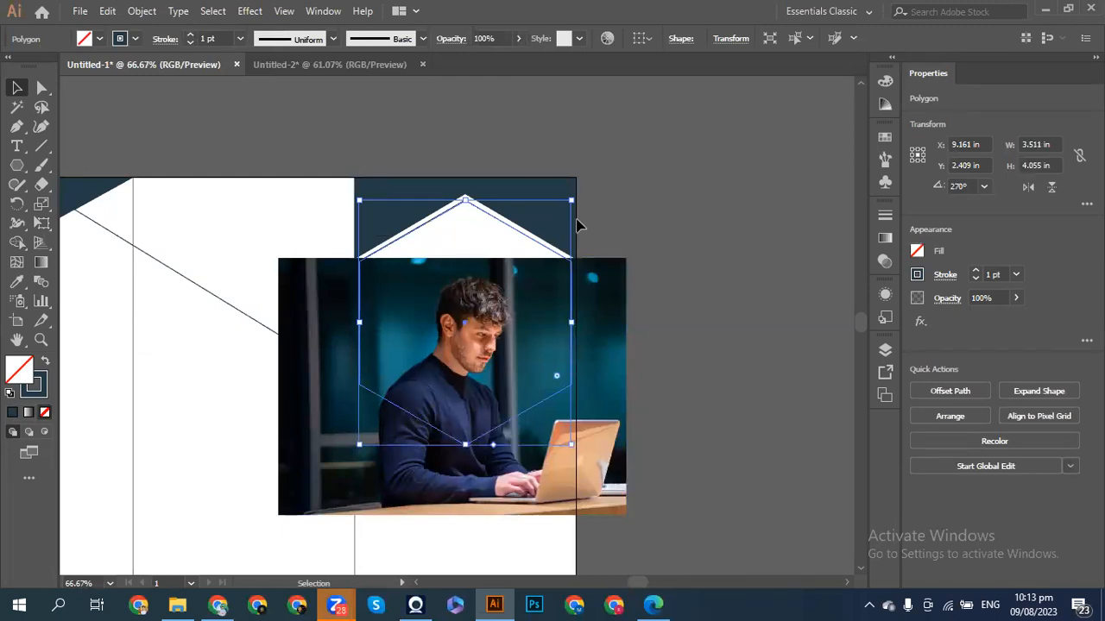
{"action": "right_click", "coordinate": [510, 233]}
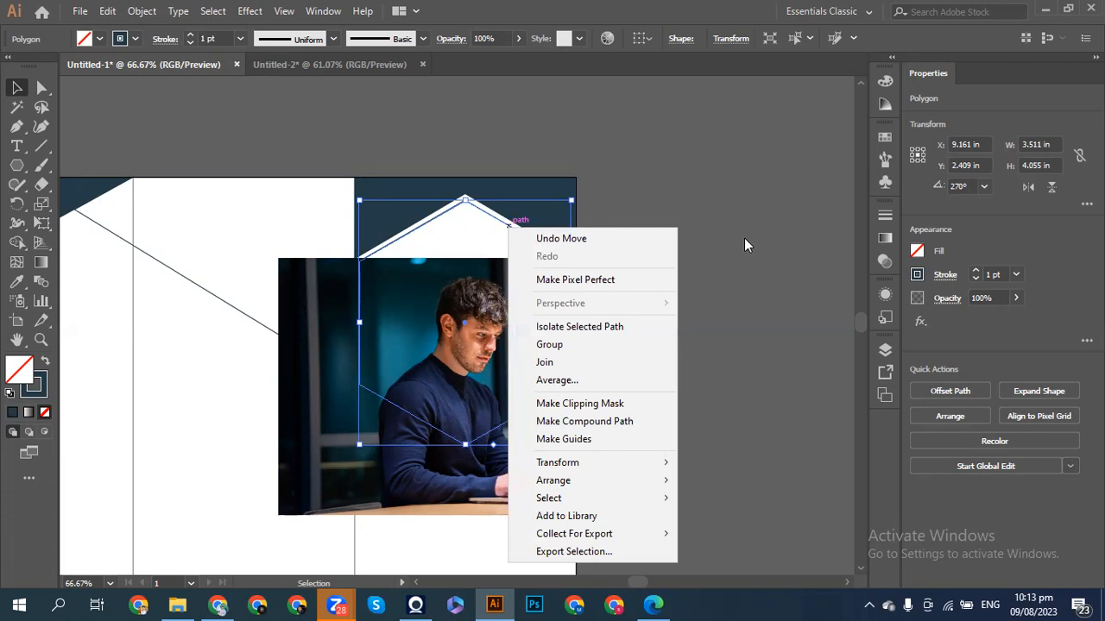
{"action": "left_click", "coordinate": [712, 395]}
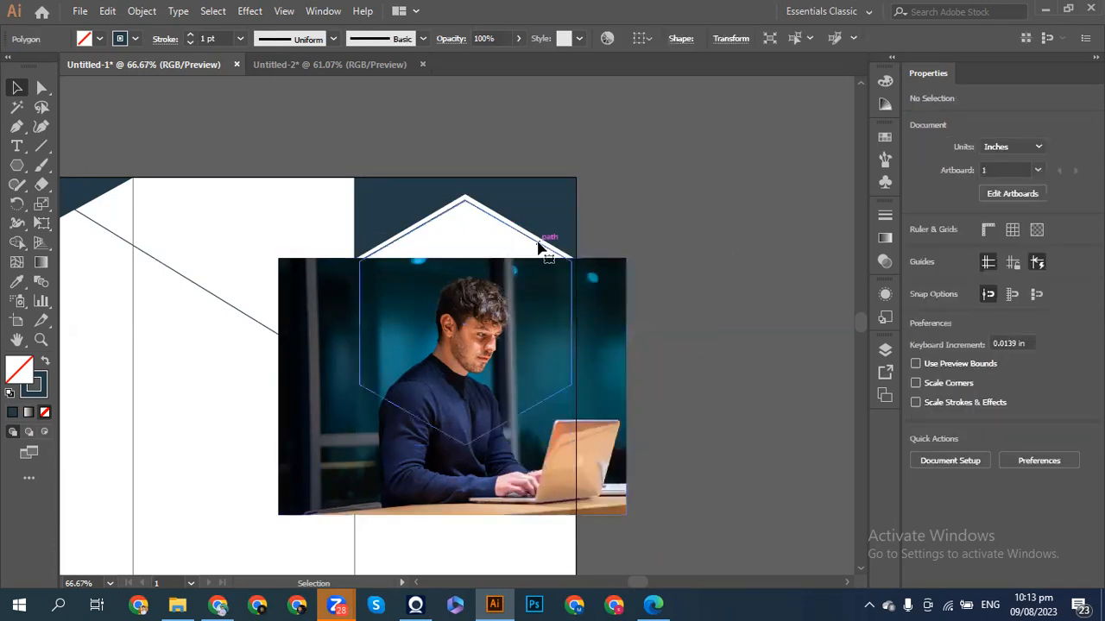
{"action": "left_click", "coordinate": [539, 248]}
{"action": "right_click", "coordinate": [539, 247]}
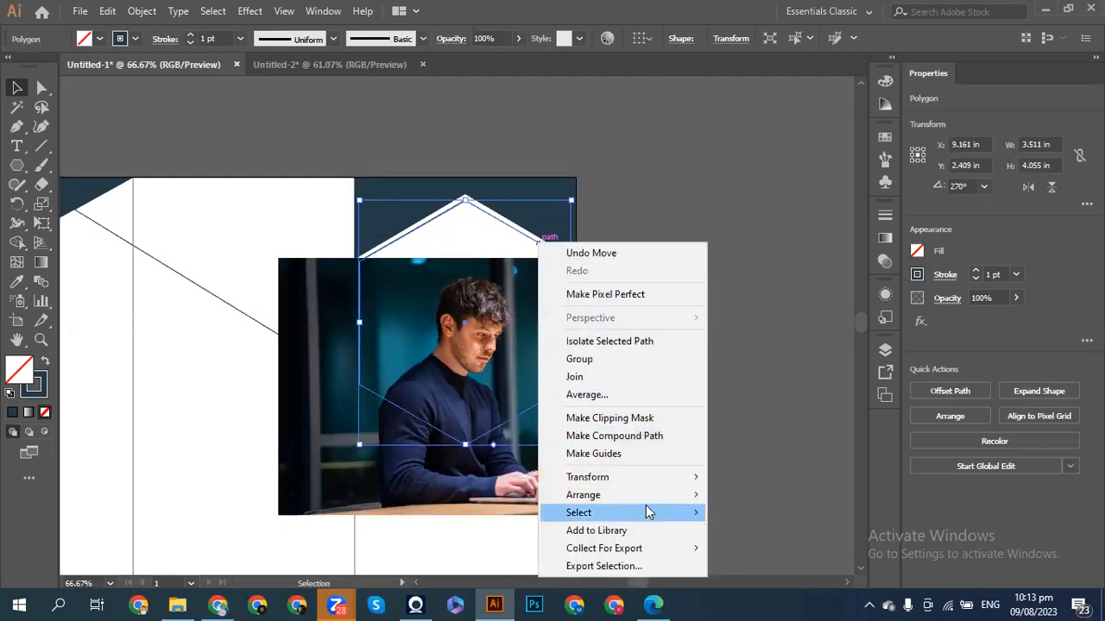
{"action": "mouse_move", "coordinate": [649, 497]}
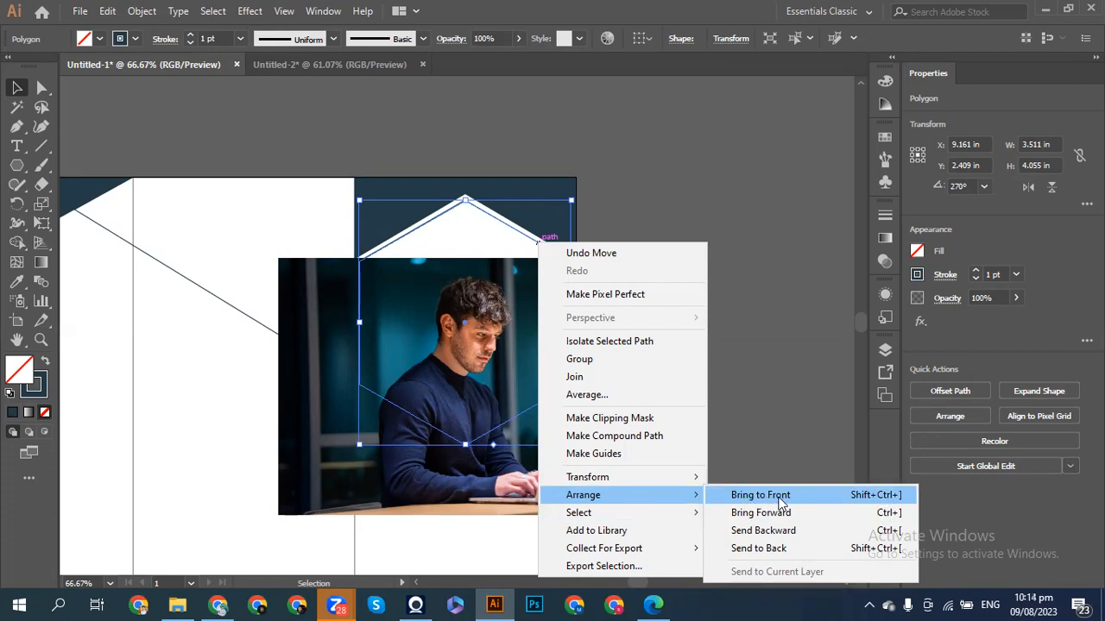
{"action": "left_click", "coordinate": [787, 502]}
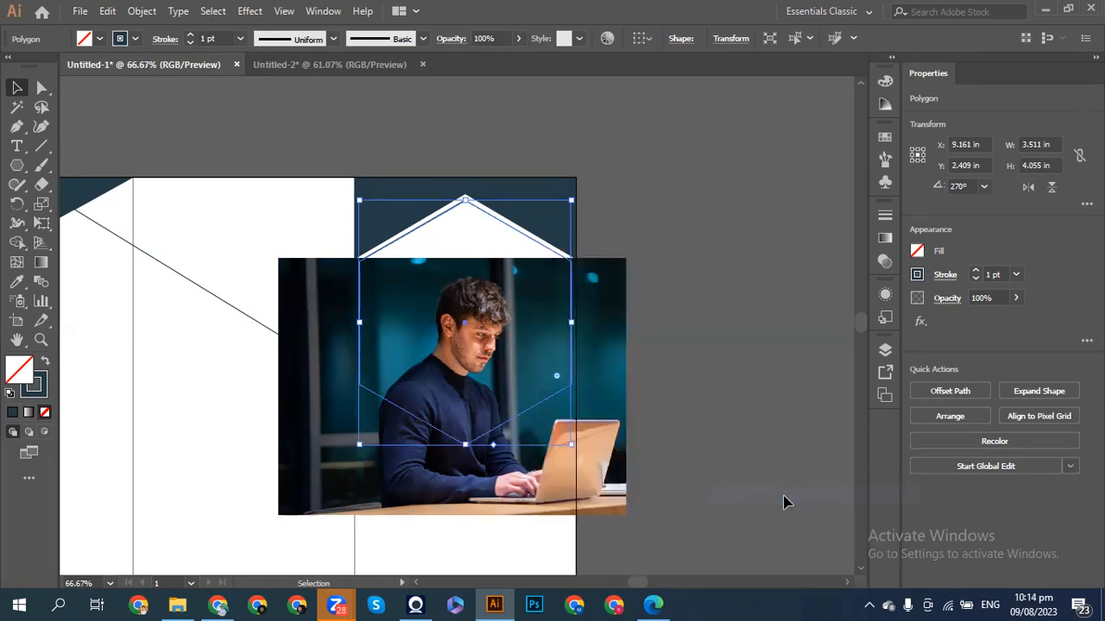
{"action": "left_click", "coordinate": [738, 365]}
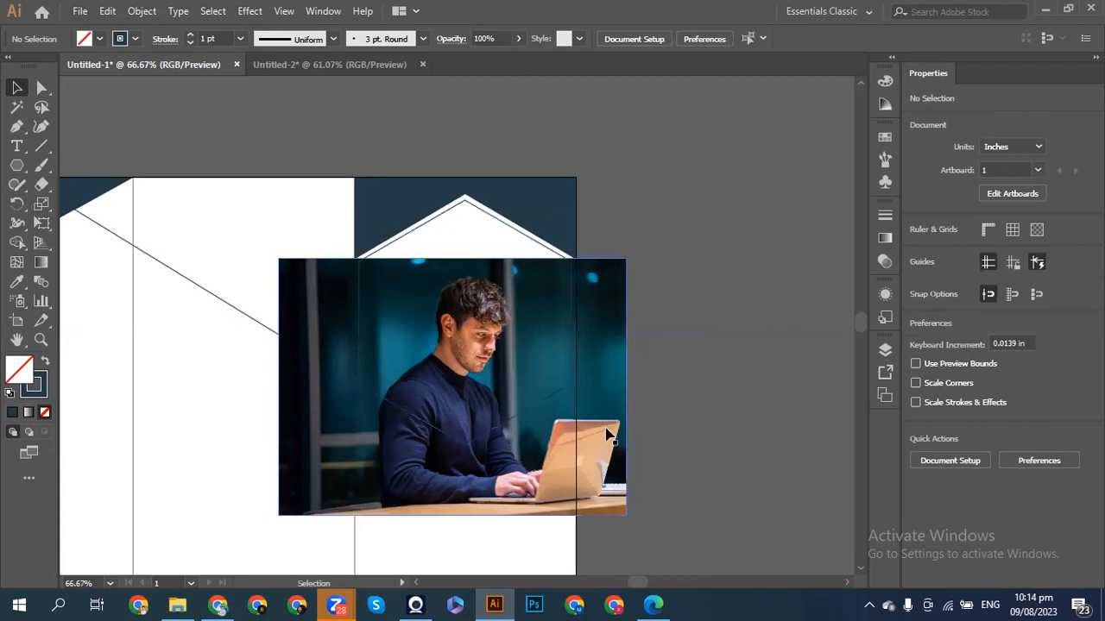
- Nudge the laptop photo up and slightly left over the hexagon
{"action": "left_click", "coordinate": [613, 466]}
{"action": "key", "text": "shift+Up"}
{"action": "key", "text": "shift+Up"}
{"action": "key", "text": "shift+Up"}
{"action": "key", "text": "shift+Up"}
{"action": "key", "text": "shift+Up"}
{"action": "key", "text": "shift+Up"}
{"action": "key", "text": "shift+Up"}
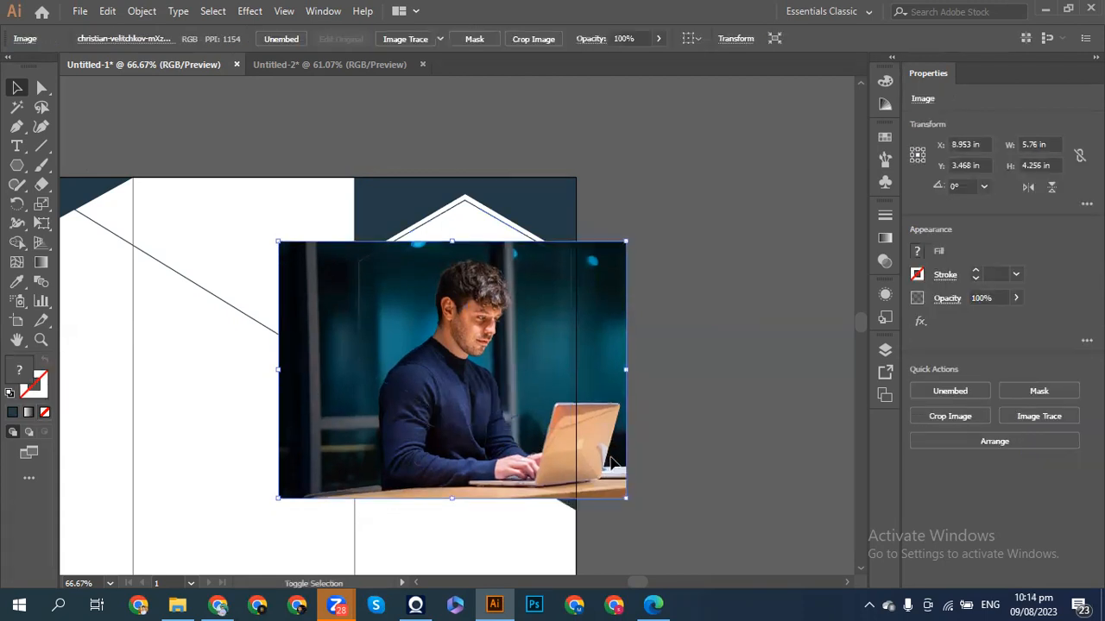
{"action": "key", "text": "shift+Up"}
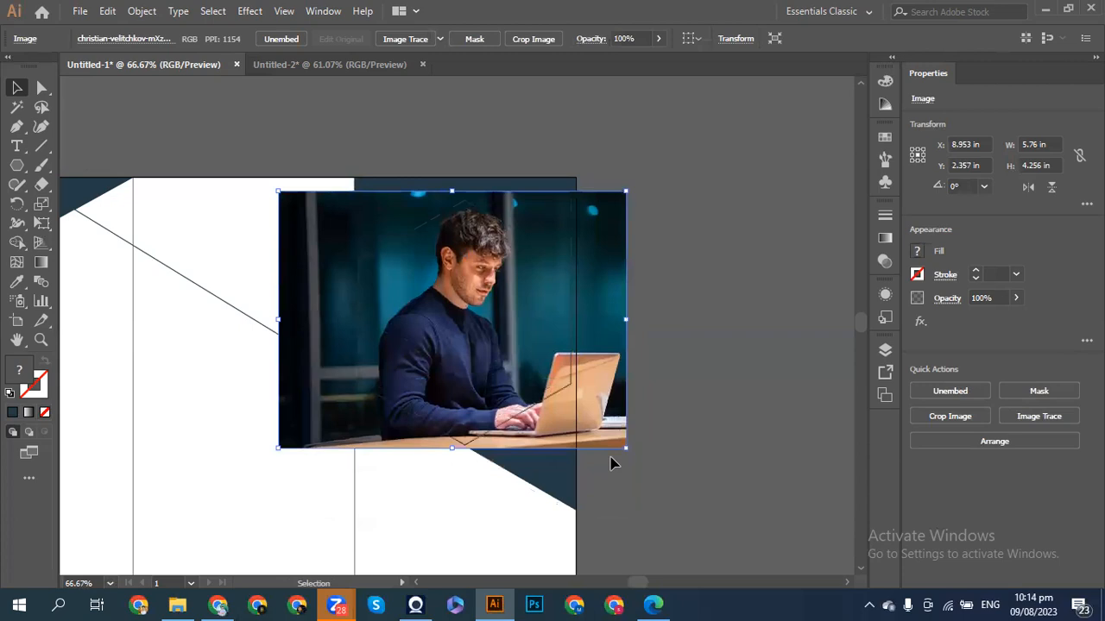
{"action": "key", "text": "ctrl+1"}
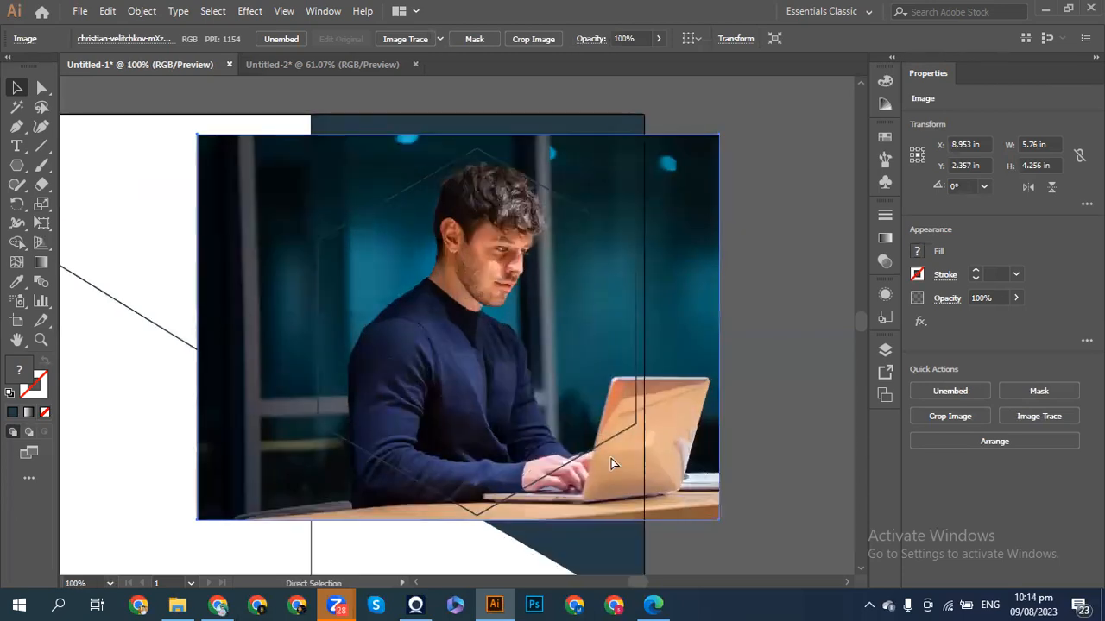
{"action": "left_click_drag", "start_coordinate": [709, 454], "coordinate": [656, 451]}
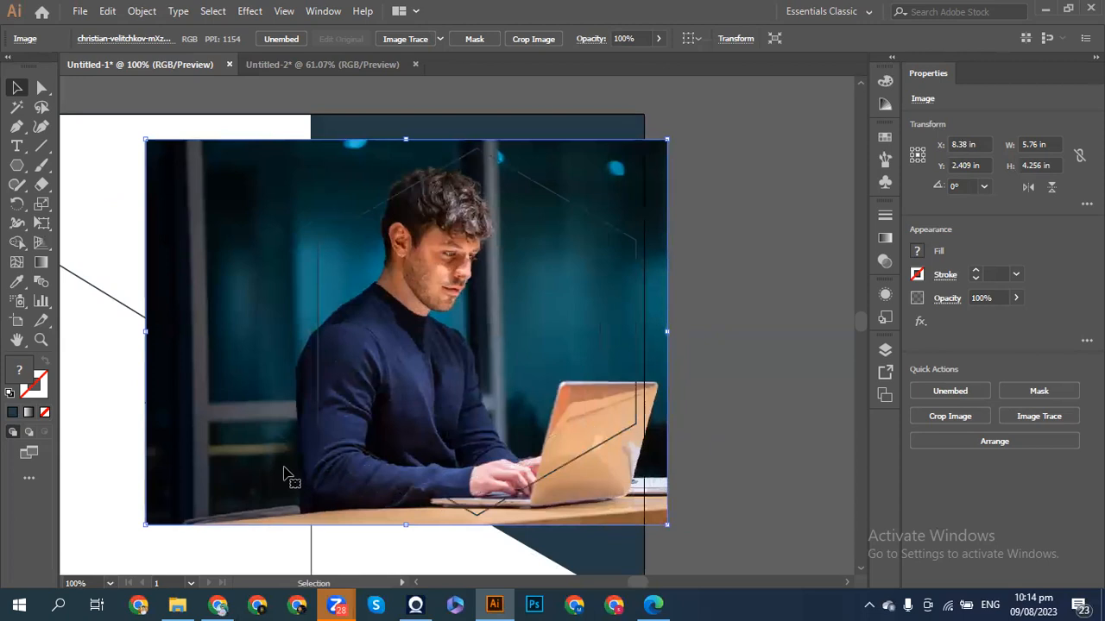
- Resize the photo to 5.488 × 4.055 in, then select the hexagon and photo together
{"action": "left_click_drag", "start_coordinate": [143, 143], "coordinate": [158, 148]}
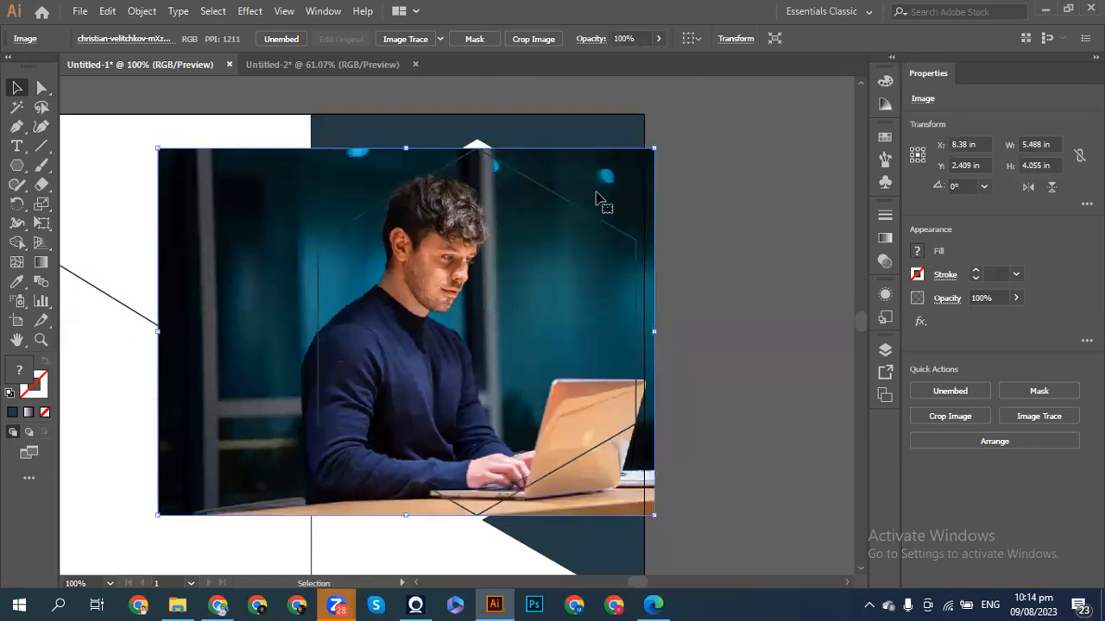
{"action": "left_click", "coordinate": [732, 266]}
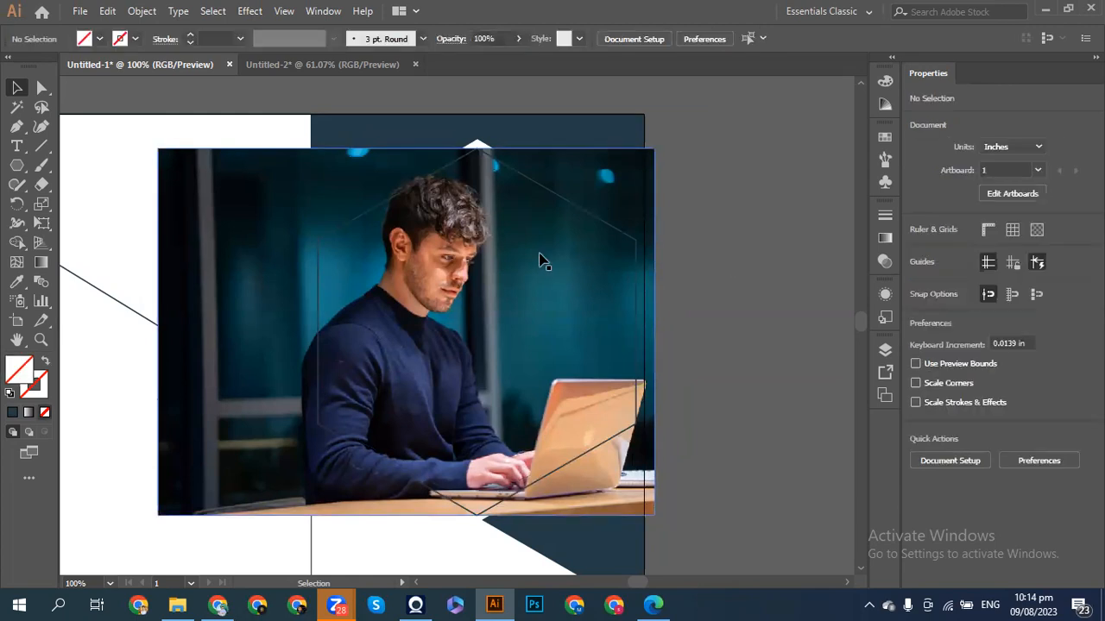
{"action": "left_click", "coordinate": [582, 214]}
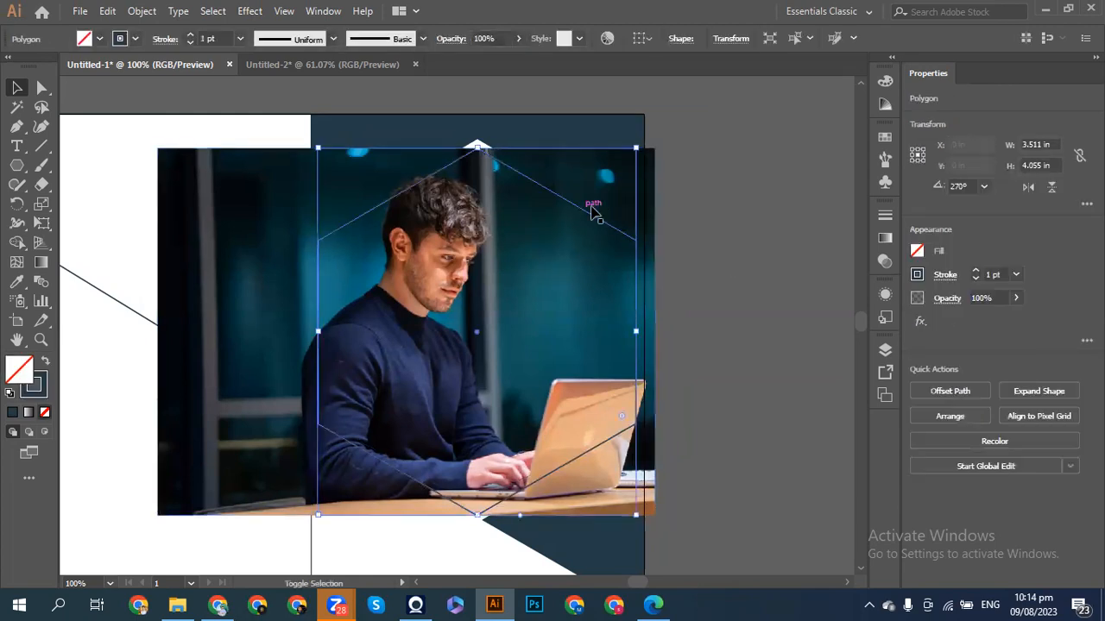
{"action": "left_click", "coordinate": [643, 200], "text": "shift"}
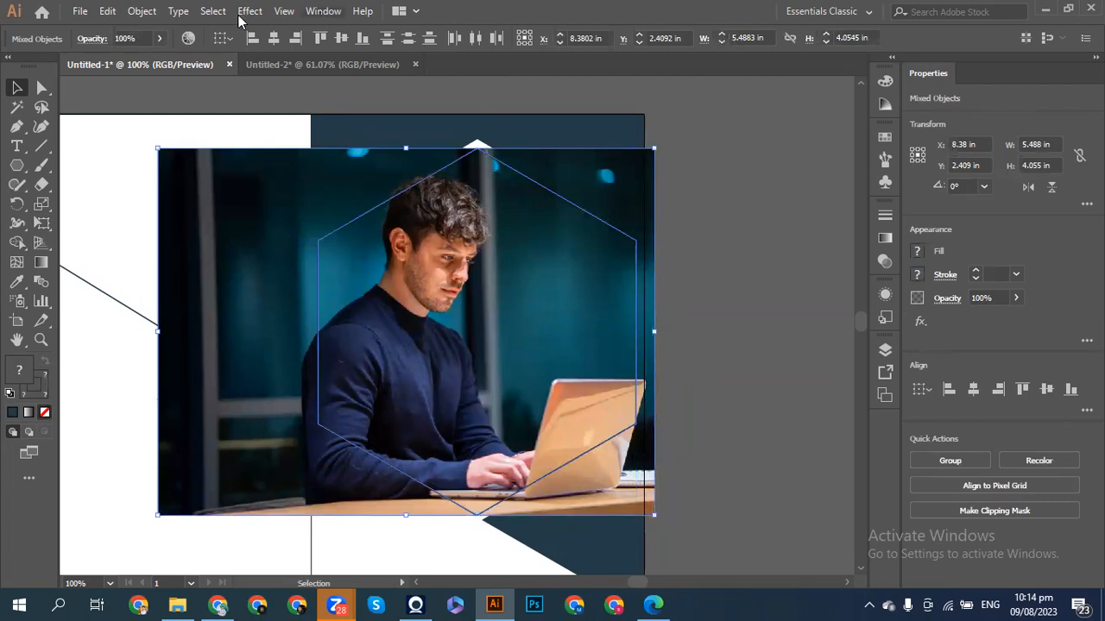
- Clip the laptop photo inside the hexagon with Object > Clipping Mask > Make, then bring up Place
{"action": "left_click", "coordinate": [142, 10]}
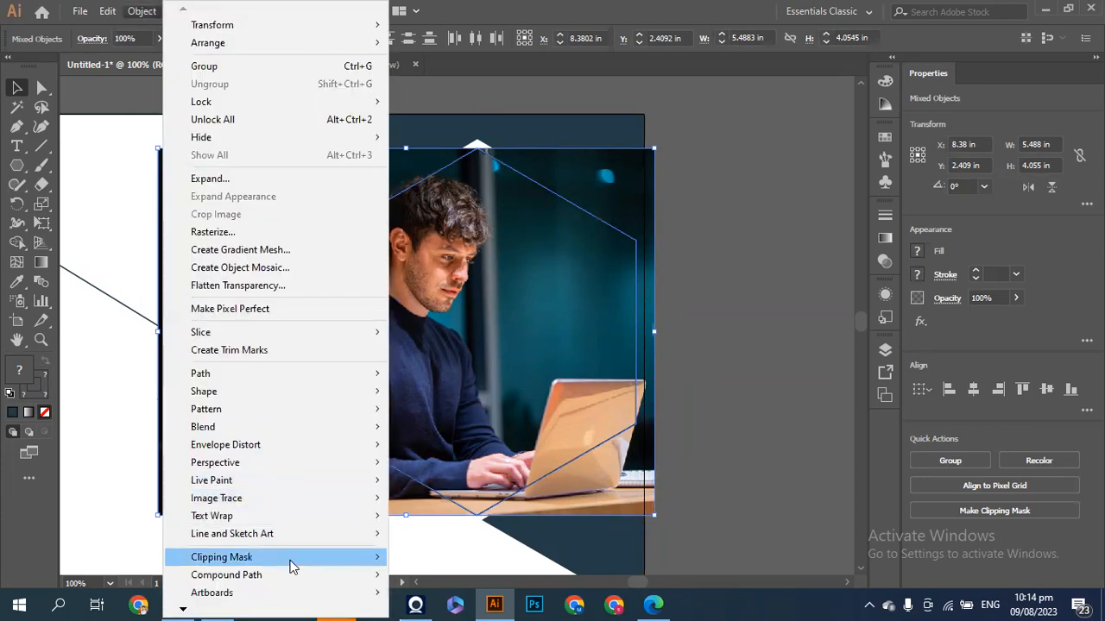
{"action": "mouse_move", "coordinate": [288, 559]}
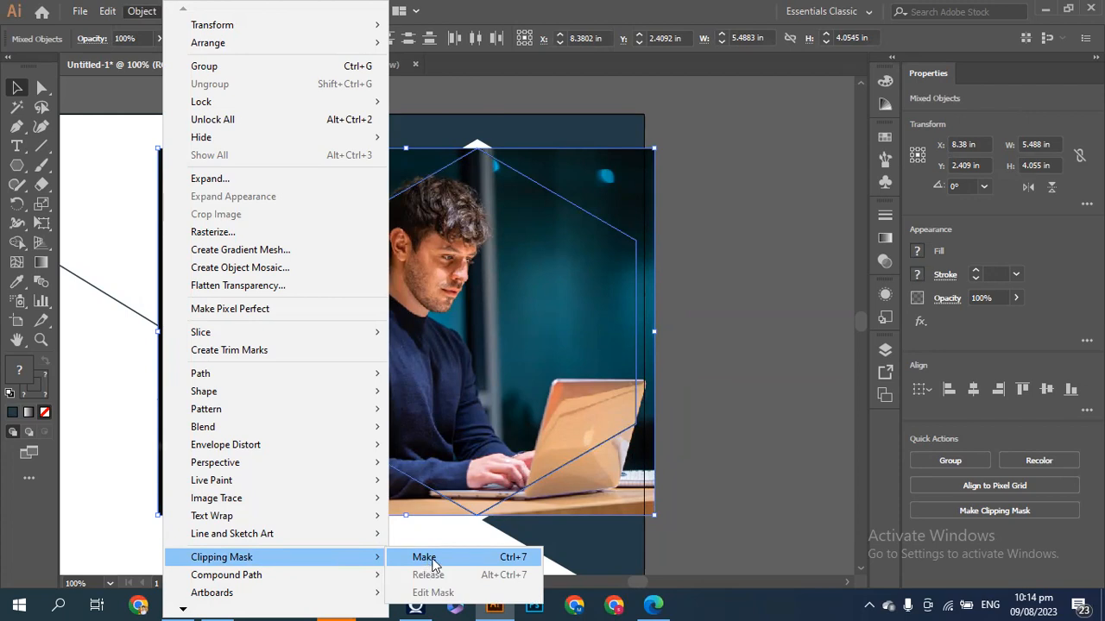
{"action": "left_click", "coordinate": [507, 559]}
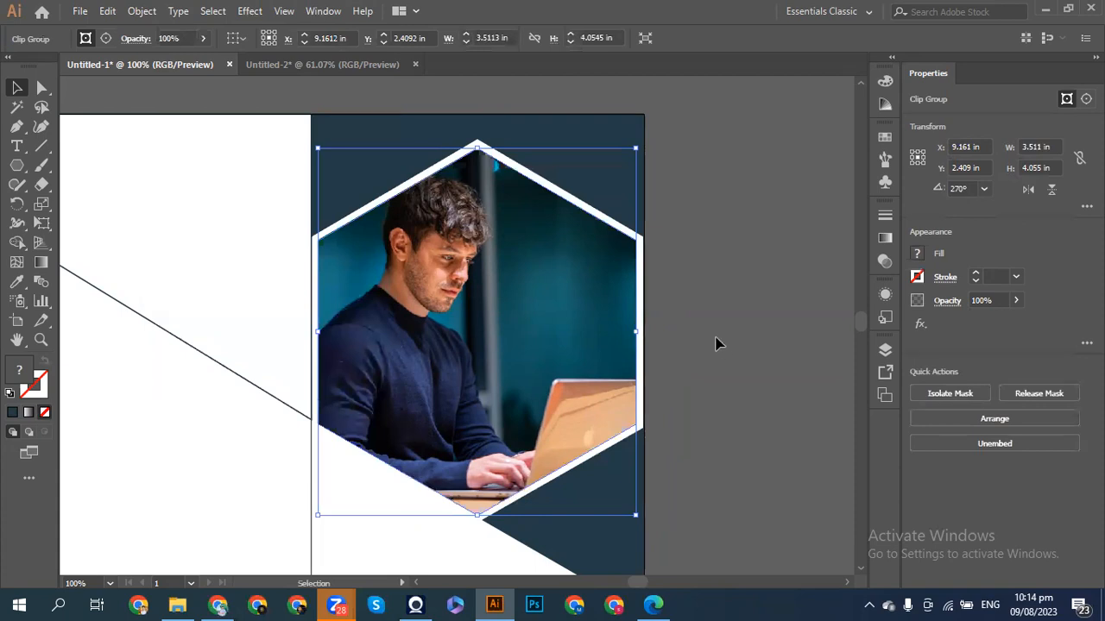
{"action": "left_click", "coordinate": [715, 344]}
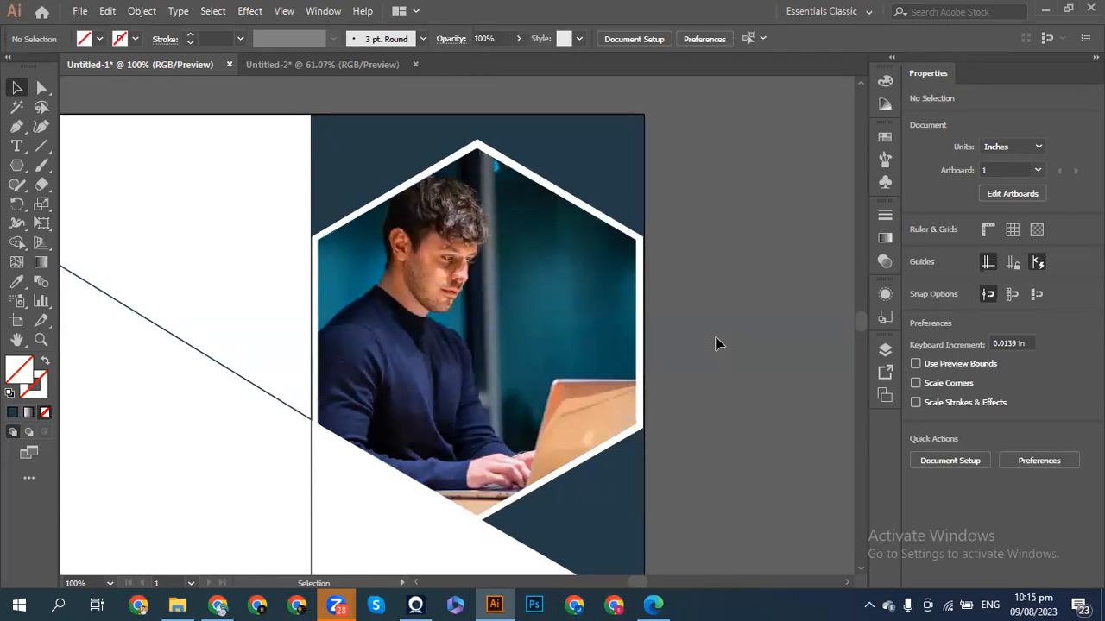
{"action": "scroll", "coordinate": [715, 344], "scroll_direction": "left", "scroll_amount": 2}
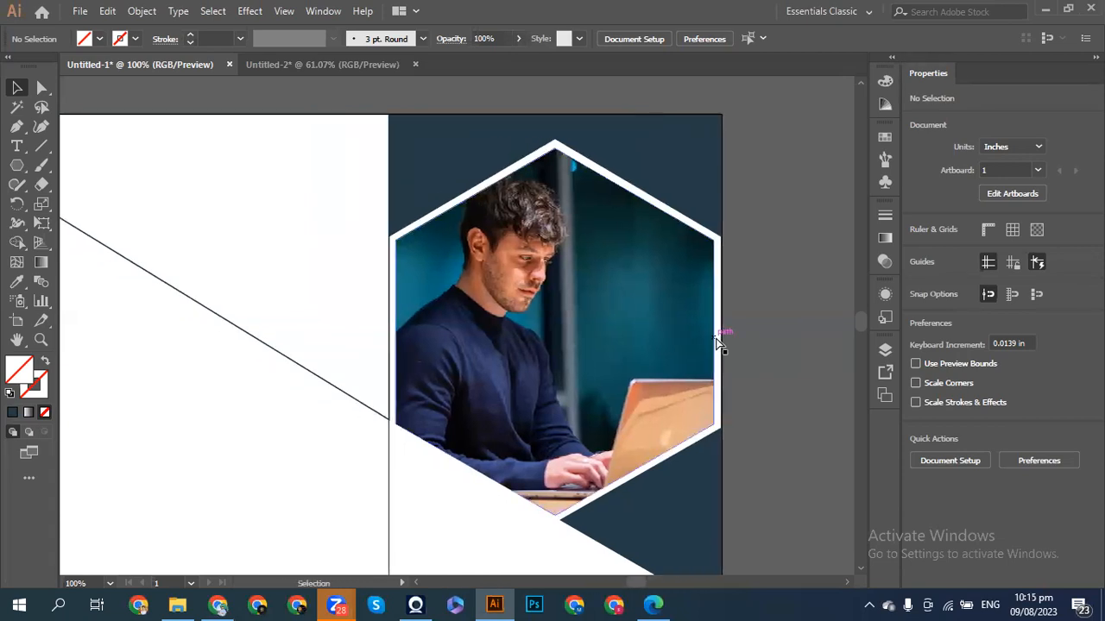
{"action": "key", "text": "ctrl+shift+p"}
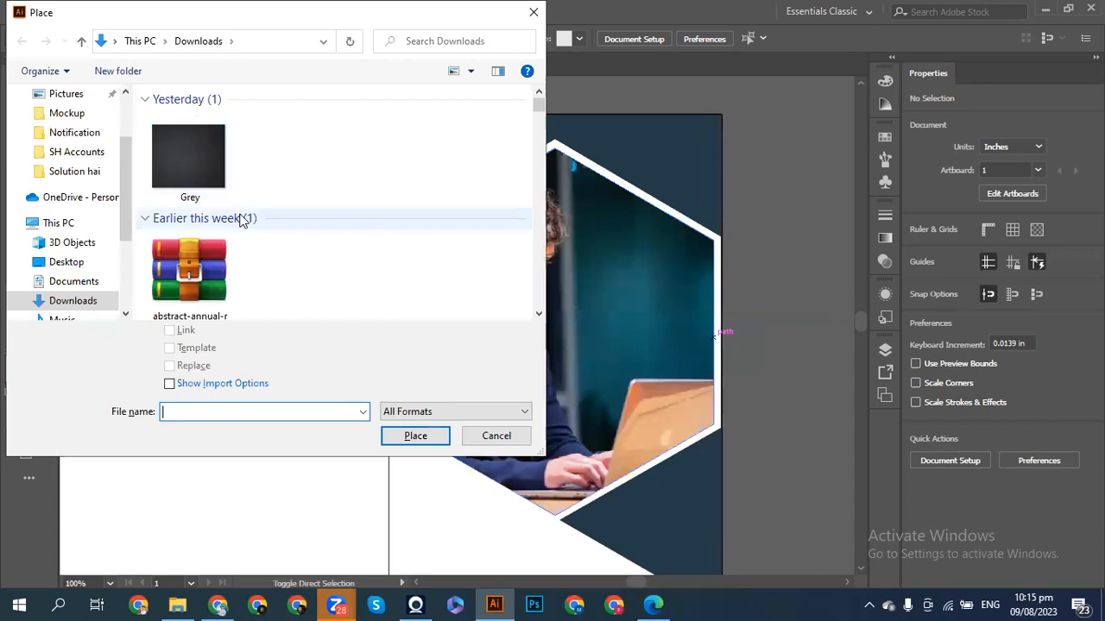
- Scroll through the Downloads folder photo thumbnails in the Place dialog
{"action": "scroll", "coordinate": [241, 221], "scroll_direction": "down", "scroll_amount": 5}
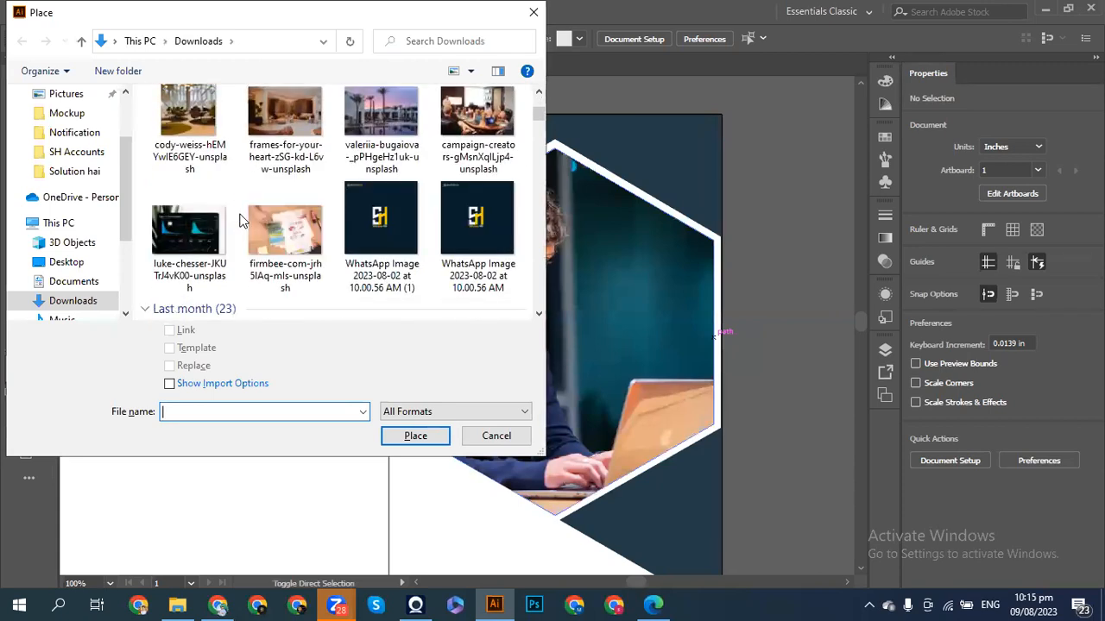
{"action": "scroll", "coordinate": [242, 221], "scroll_direction": "down", "scroll_amount": 5}
{"action": "scroll", "coordinate": [242, 221], "scroll_direction": "down", "scroll_amount": 5}
{"action": "scroll", "coordinate": [242, 221], "scroll_direction": "down", "scroll_amount": 5}
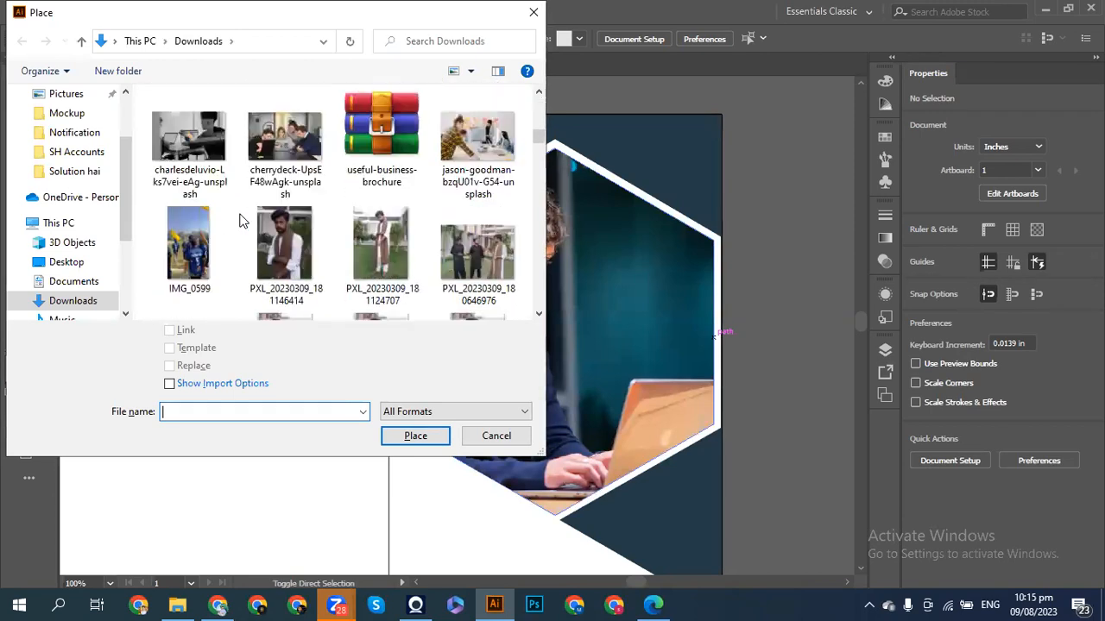
{"action": "scroll", "coordinate": [242, 221], "scroll_direction": "up", "scroll_amount": 2}
{"action": "scroll", "coordinate": [242, 221], "scroll_direction": "down", "scroll_amount": 4}
{"action": "scroll", "coordinate": [242, 221], "scroll_direction": "down", "scroll_amount": 6}
{"action": "scroll", "coordinate": [241, 221], "scroll_direction": "down", "scroll_amount": 5}
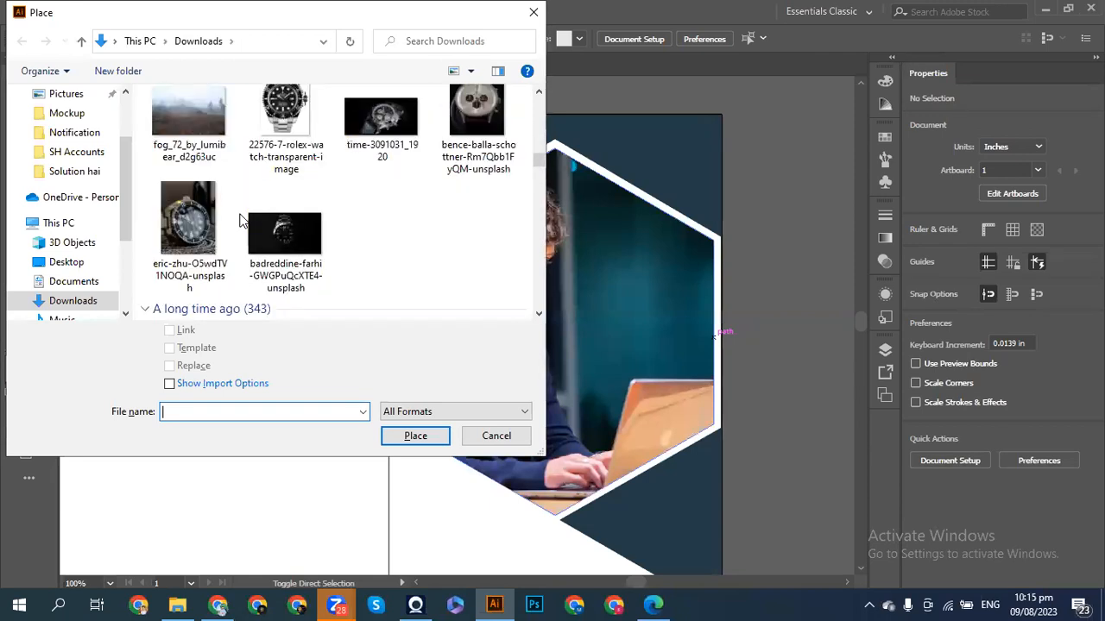
- Cancel the Place dialog and Google 'office building images' in a new Chrome tab
{"action": "left_click", "coordinate": [500, 436]}
{"action": "left_click", "coordinate": [220, 604]}
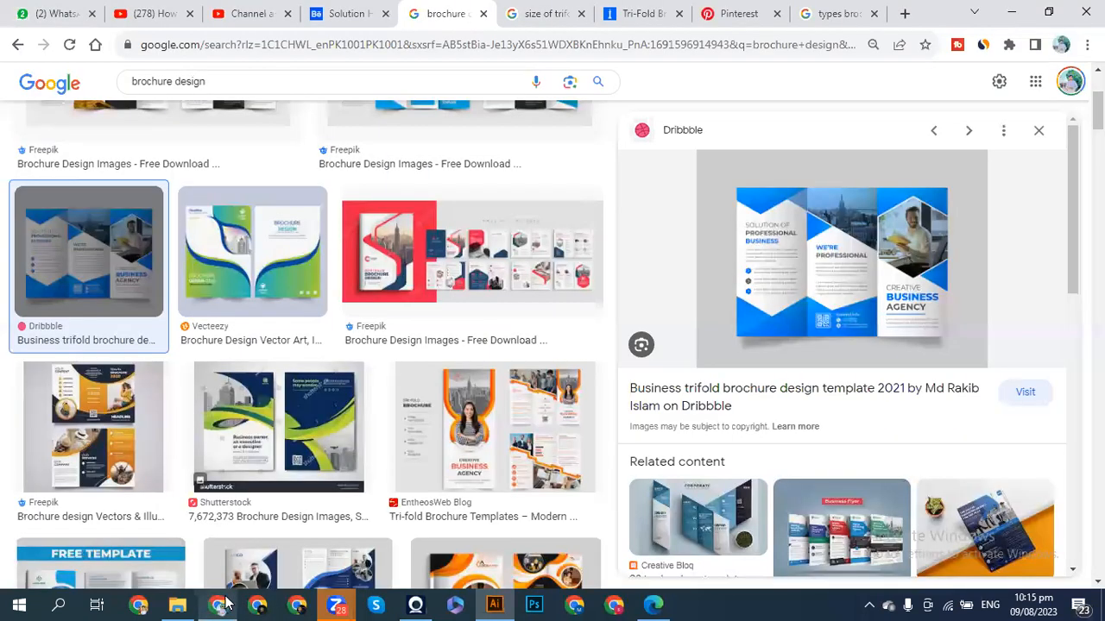
{"action": "left_click", "coordinate": [905, 15]}
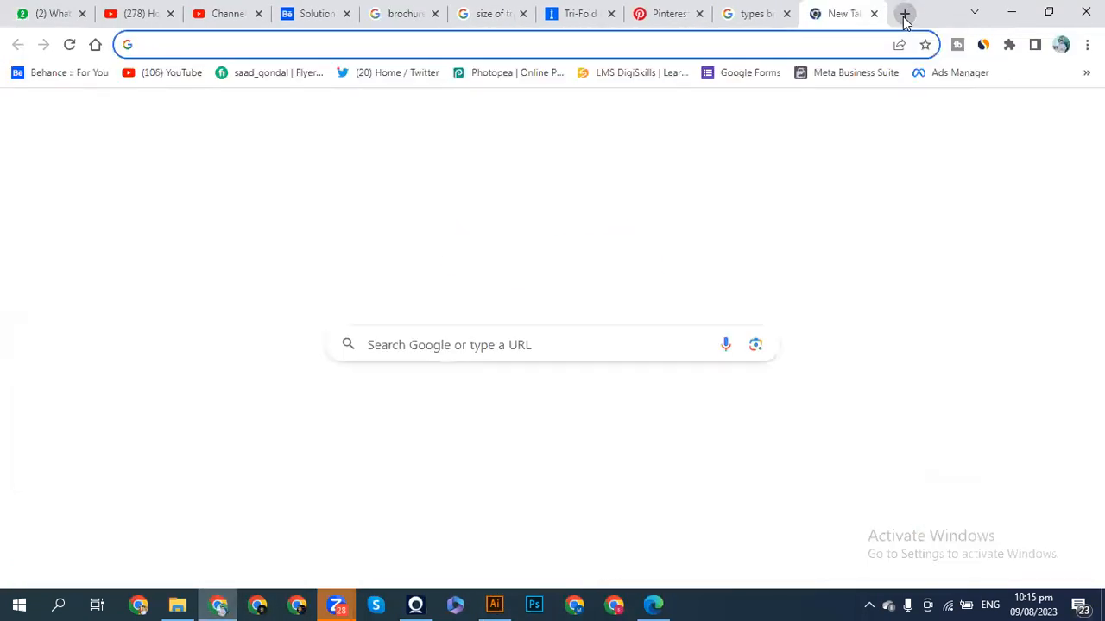
{"action": "type", "text": "buil"}
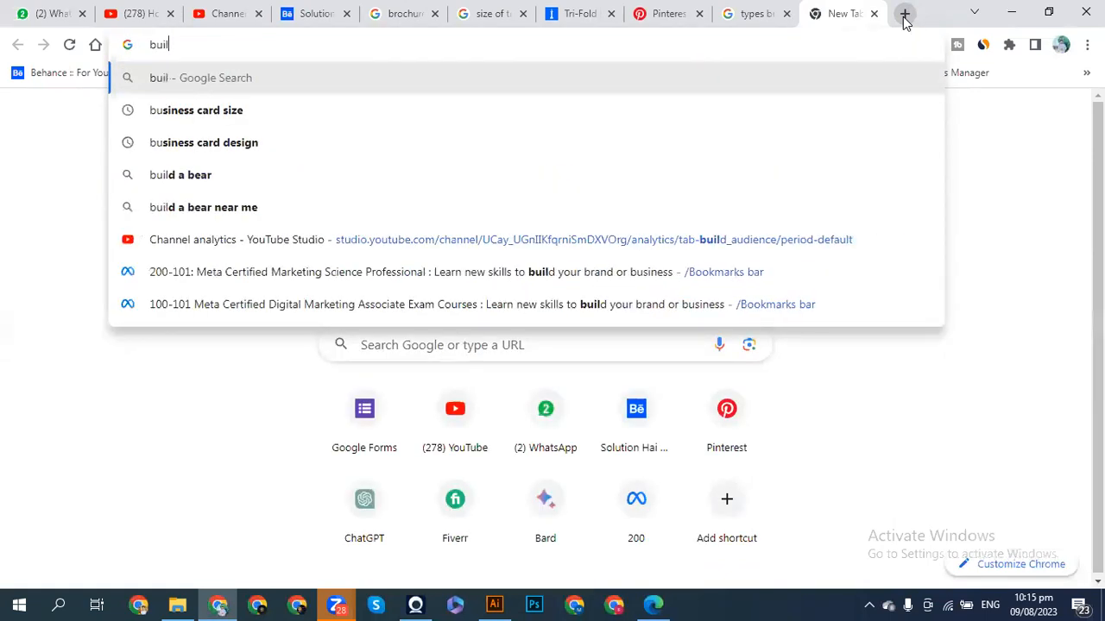
{"action": "key", "text": "BackSpace"}
{"action": "key", "text": "BackSpace"}
{"action": "key", "text": "BackSpace"}
{"action": "key", "text": "BackSpace"}
{"action": "type", "text": "sof"}
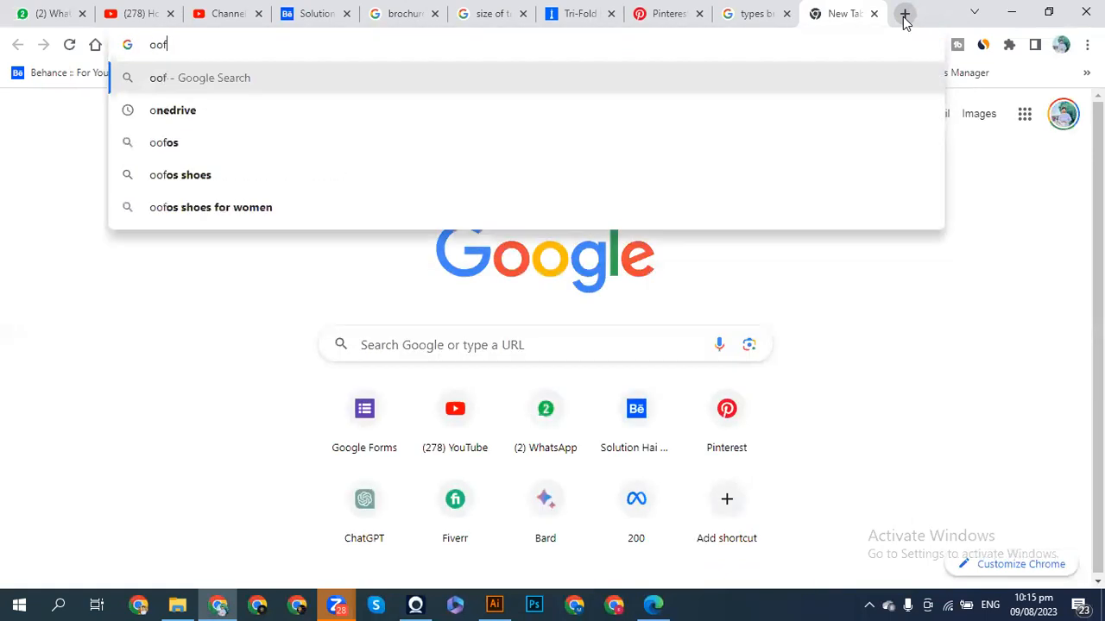
{"action": "key", "text": "BackSpace"}
{"action": "key", "text": "BackSpace"}
{"action": "key", "text": "BackSpace"}
{"action": "type", "text": "office"}
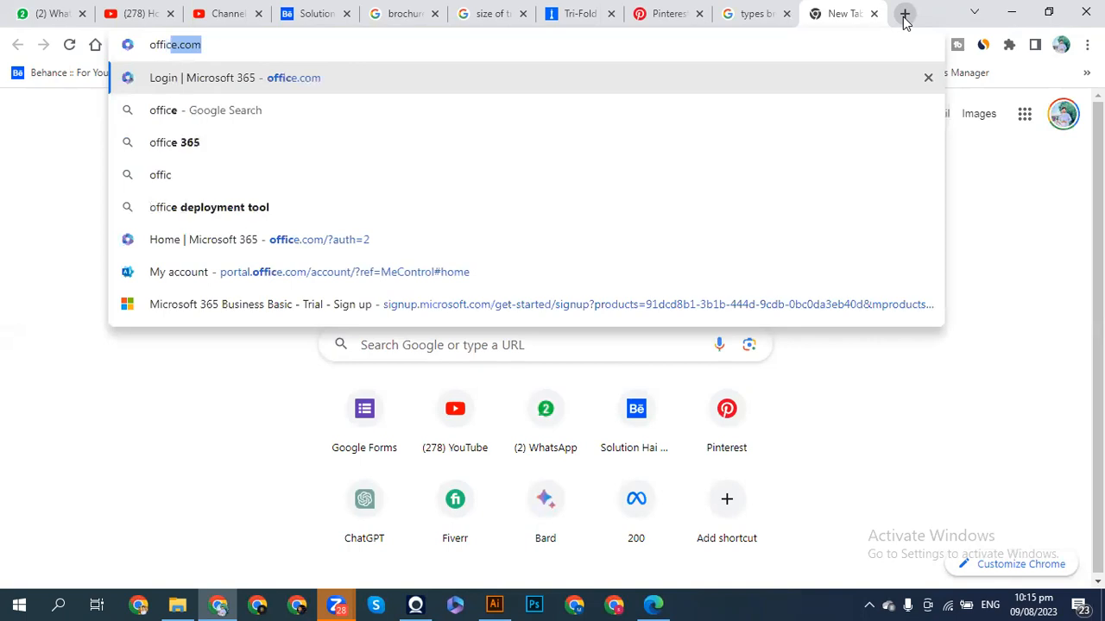
{"action": "type", "text": " b"}
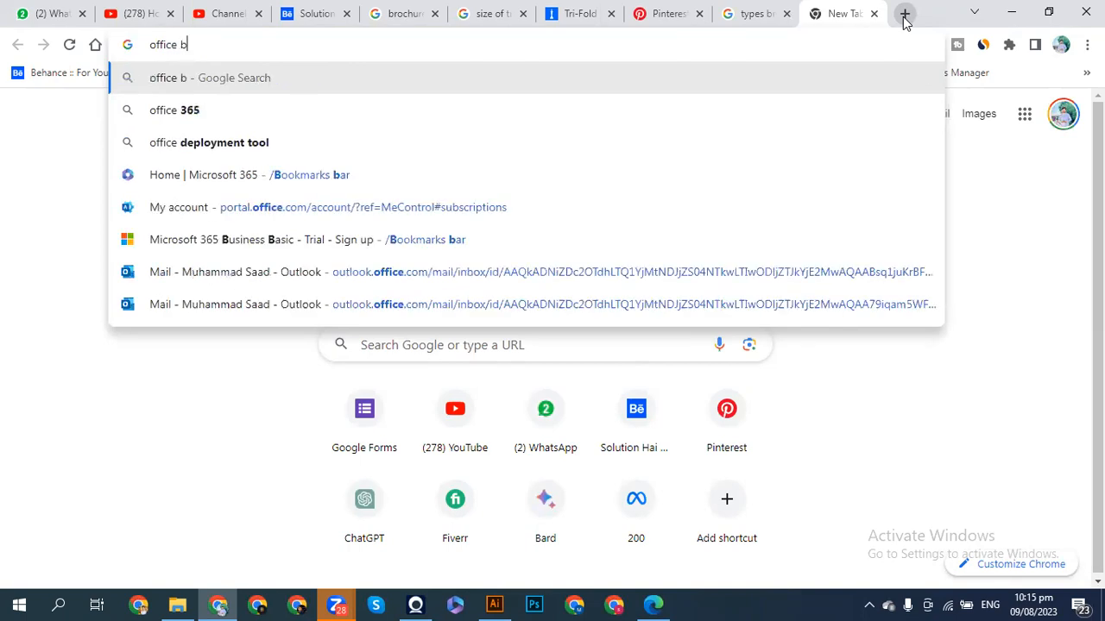
{"action": "type", "text": "uil"}
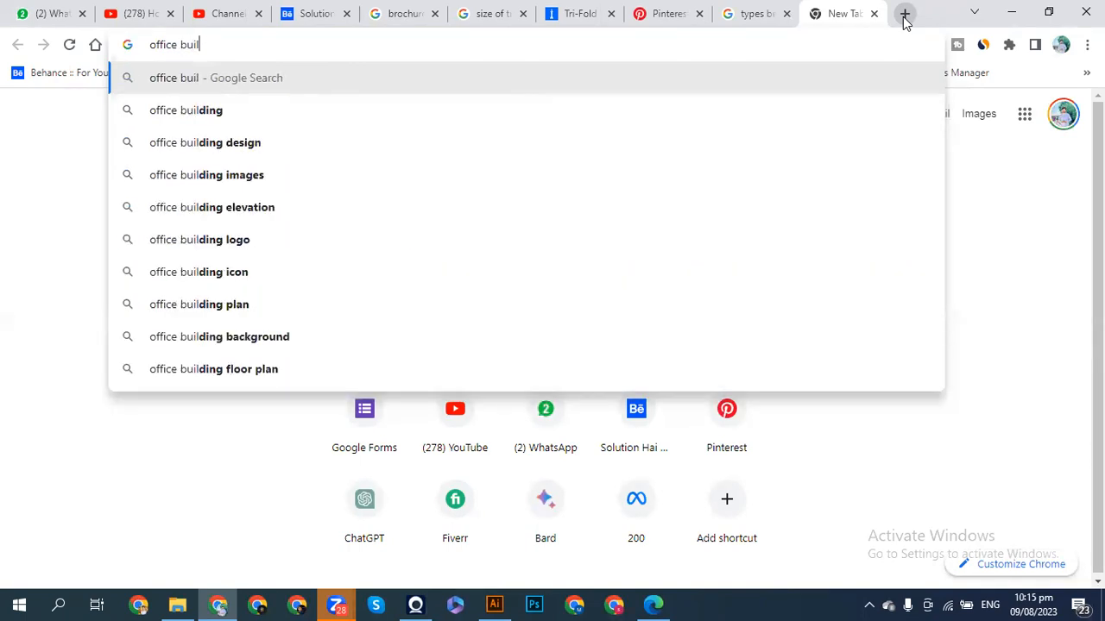
{"action": "left_click", "coordinate": [249, 176]}
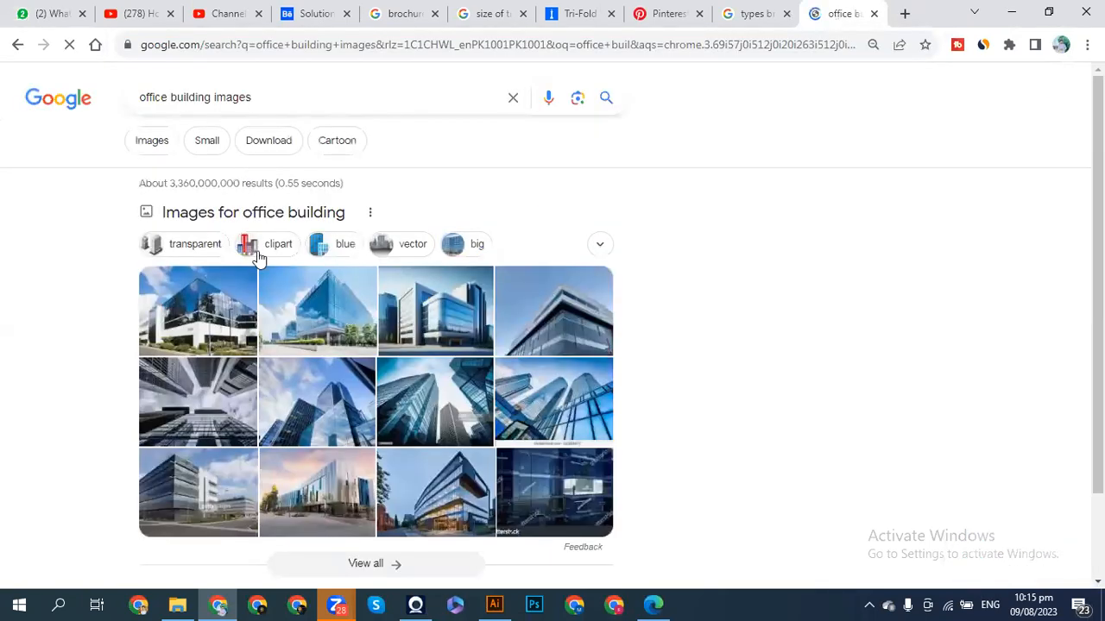
{"action": "scroll", "coordinate": [258, 257], "scroll_direction": "down", "scroll_amount": 4}
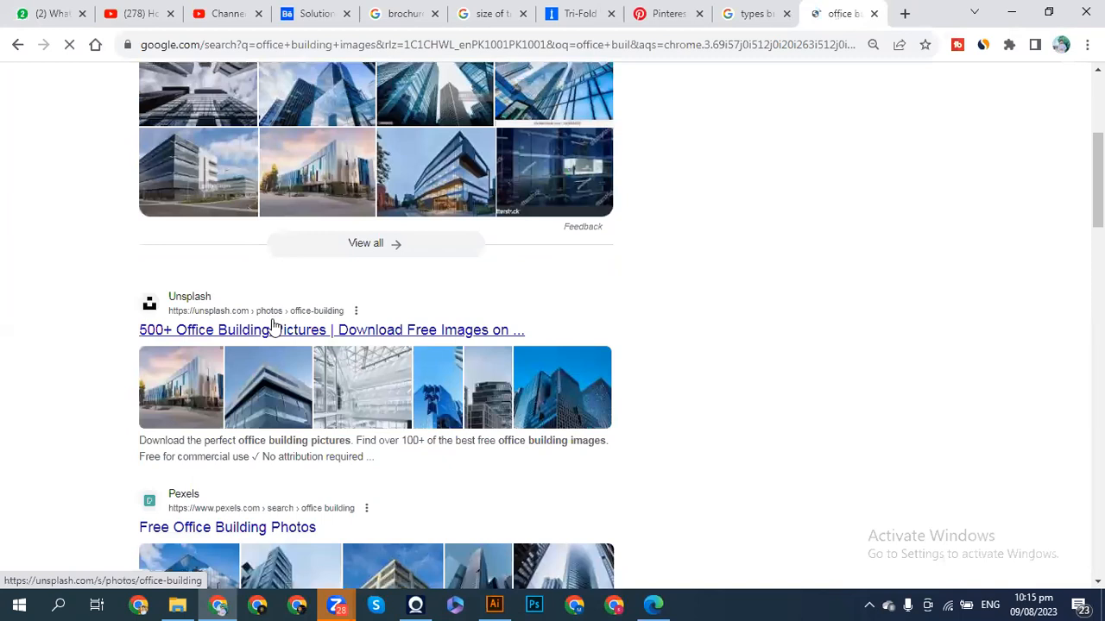
{"action": "left_click", "coordinate": [257, 332]}
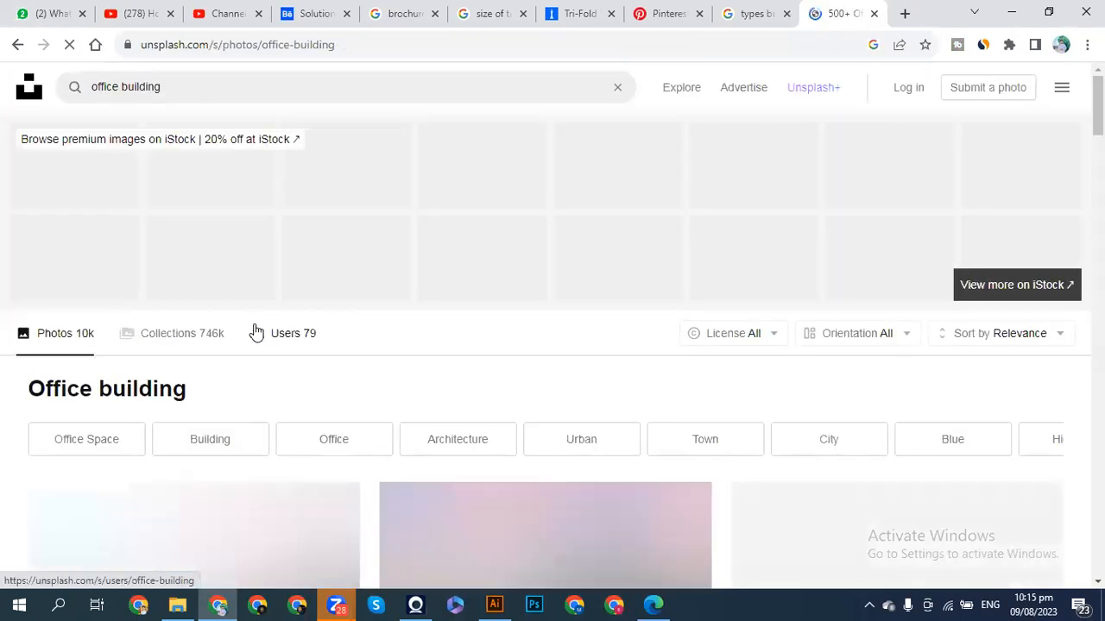
{"action": "scroll", "coordinate": [409, 397], "scroll_direction": "down", "scroll_amount": 3}
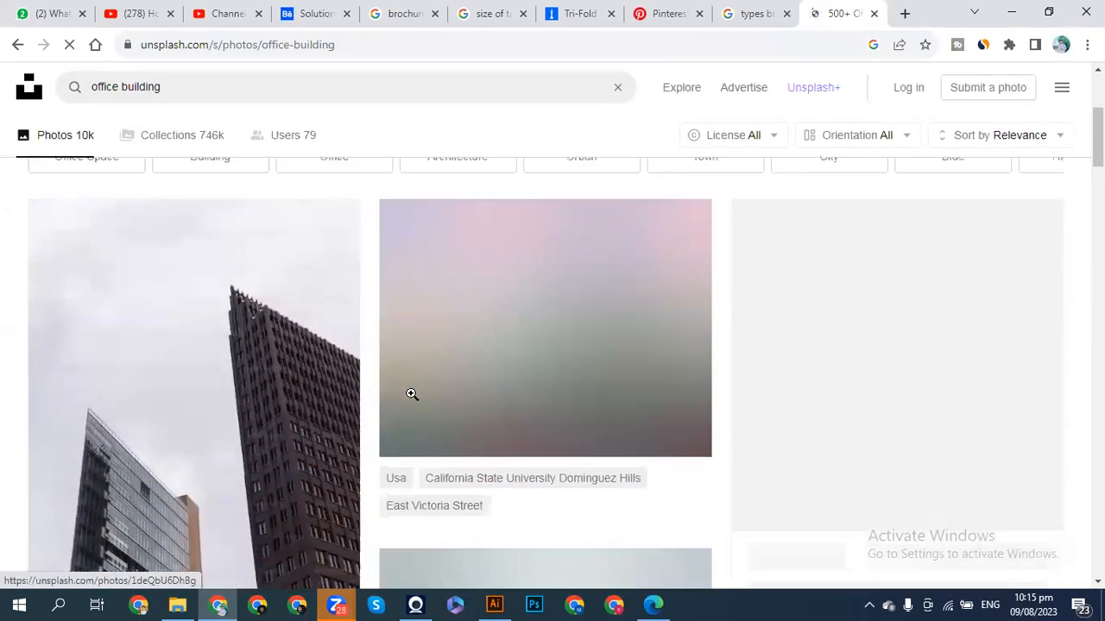
{"action": "scroll", "coordinate": [412, 394], "scroll_direction": "down", "scroll_amount": 3}
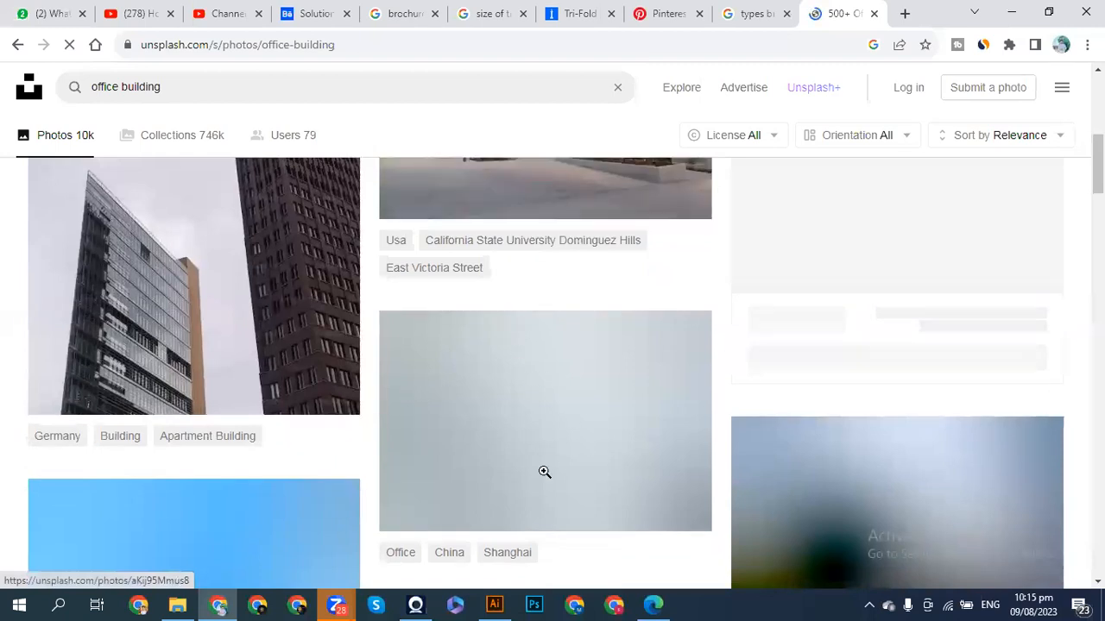
{"action": "scroll", "coordinate": [545, 472], "scroll_direction": "down", "scroll_amount": 1}
{"action": "scroll", "coordinate": [545, 472], "scroll_direction": "up", "scroll_amount": 5}
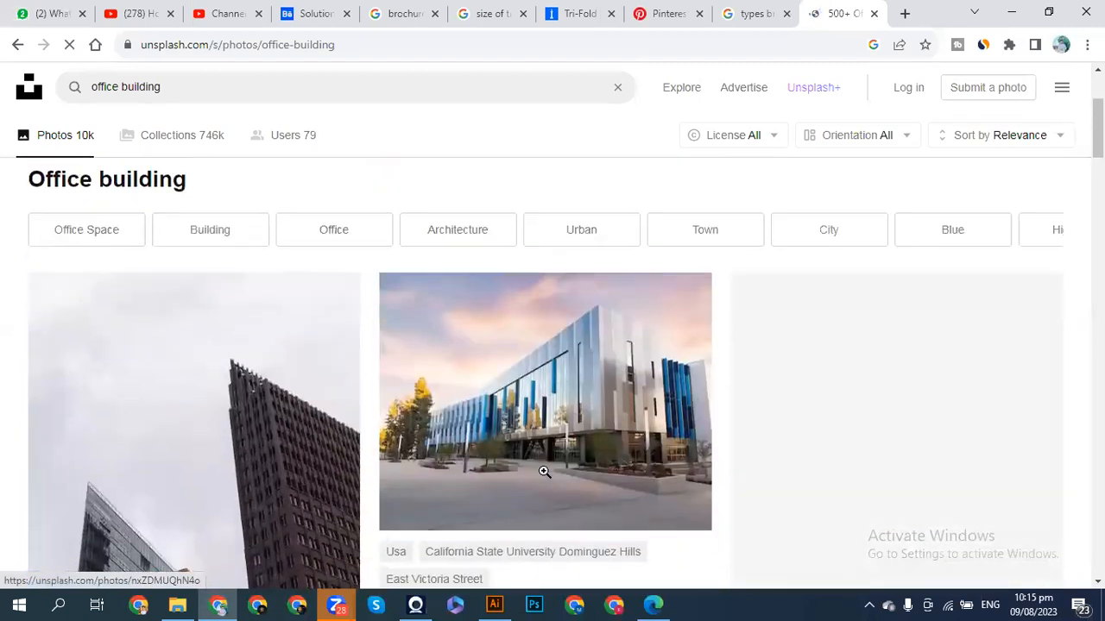
{"action": "scroll", "coordinate": [544, 470], "scroll_direction": "down", "scroll_amount": 2}
{"action": "scroll", "coordinate": [543, 469], "scroll_direction": "down", "scroll_amount": 3}
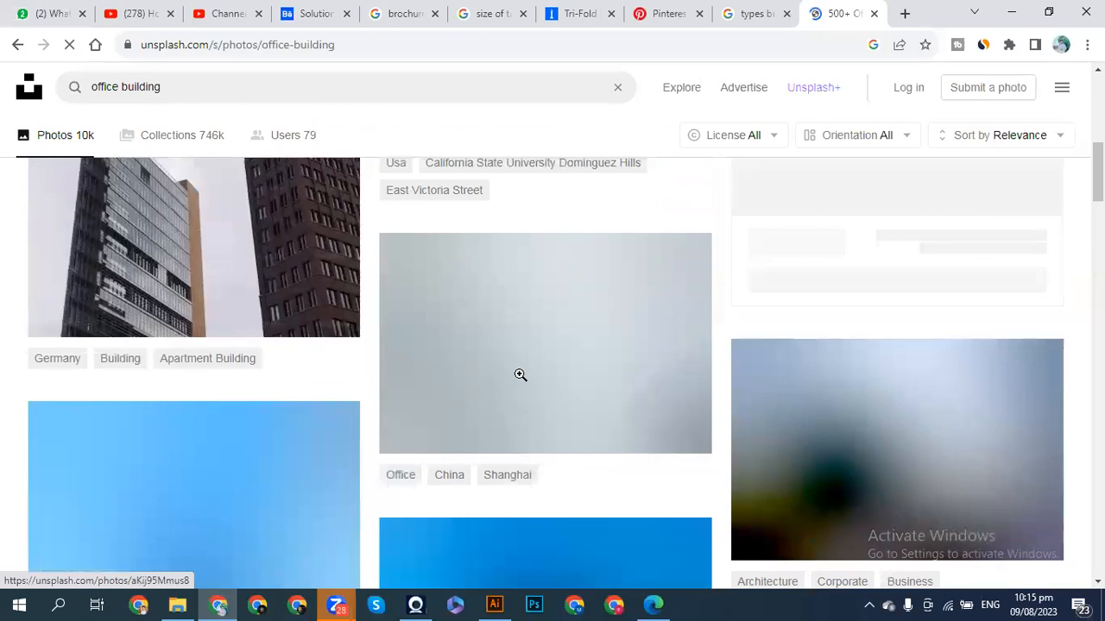
{"action": "scroll", "coordinate": [520, 374], "scroll_direction": "down", "scroll_amount": 1}
{"action": "scroll", "coordinate": [520, 375], "scroll_direction": "up", "scroll_amount": 4}
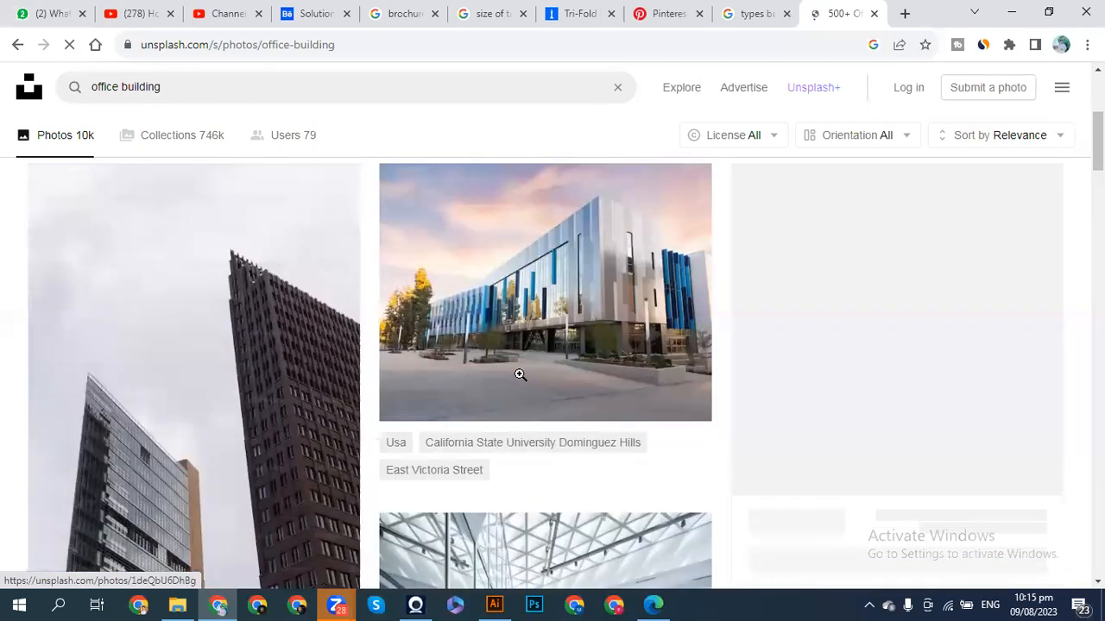
{"action": "scroll", "coordinate": [520, 374], "scroll_direction": "down", "scroll_amount": 5}
{"action": "scroll", "coordinate": [519, 374], "scroll_direction": "down", "scroll_amount": 10}
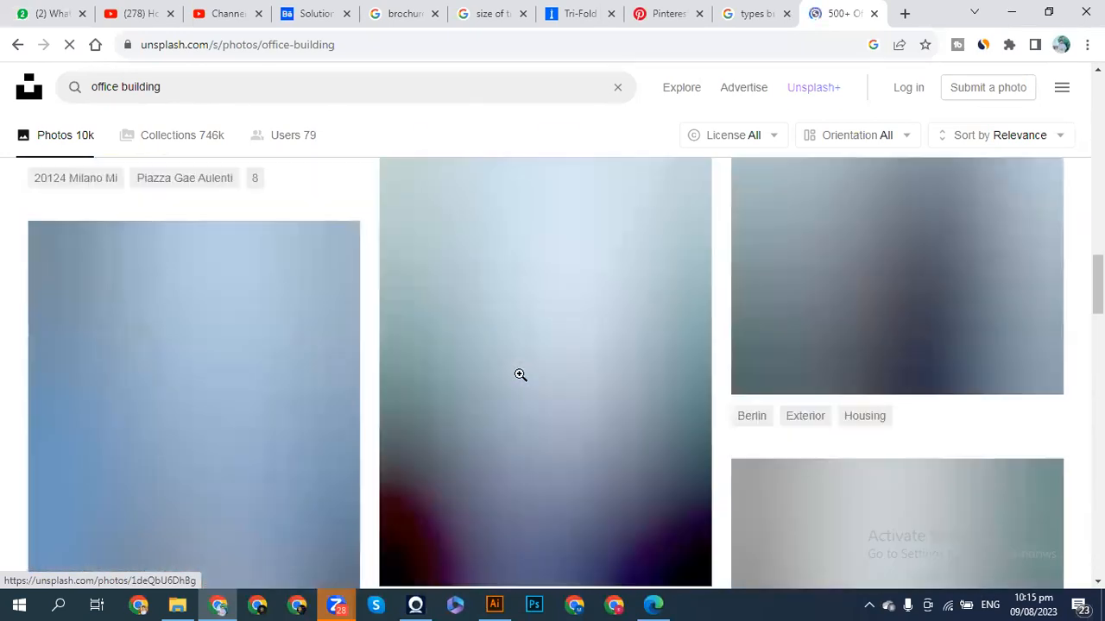
{"action": "scroll", "coordinate": [519, 374], "scroll_direction": "down", "scroll_amount": 3}
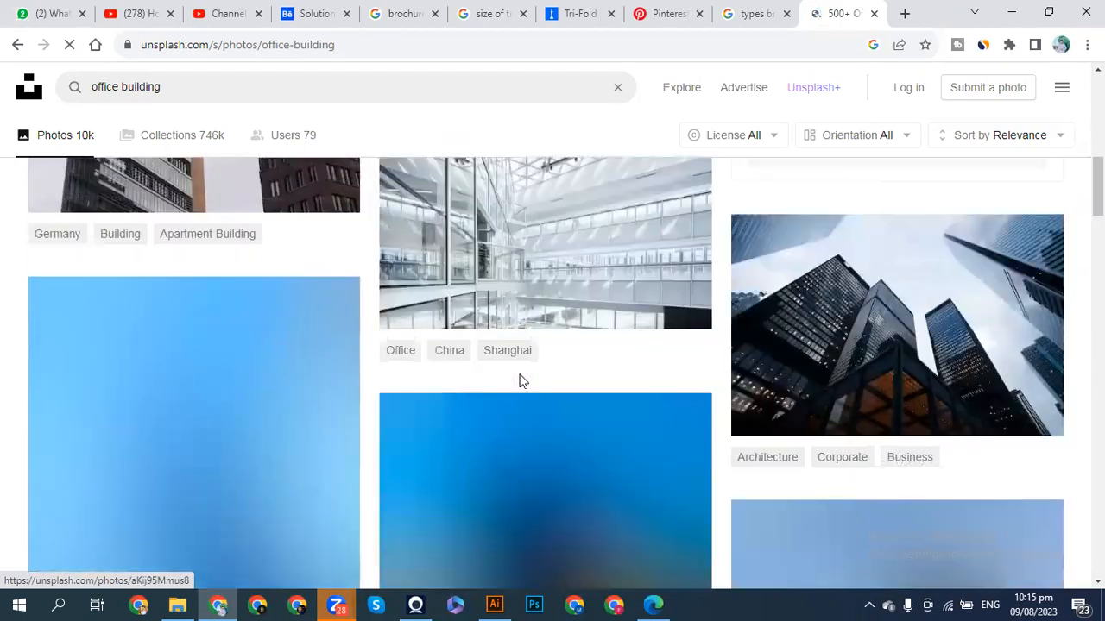
{"action": "scroll", "coordinate": [521, 378], "scroll_direction": "up", "scroll_amount": 3}
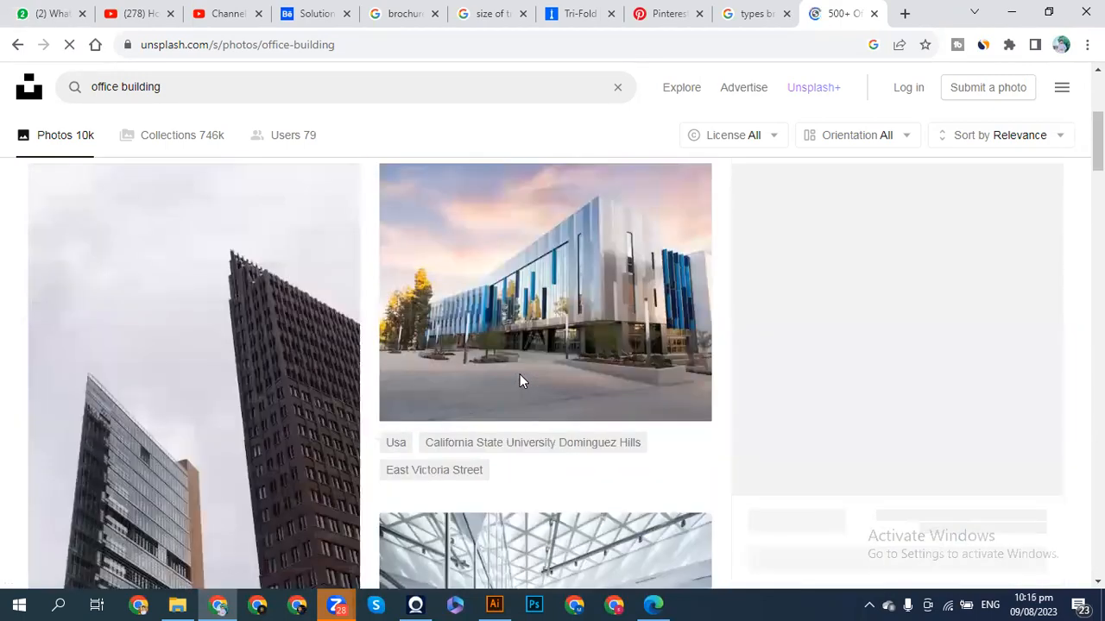
{"action": "scroll", "coordinate": [520, 378], "scroll_direction": "down", "scroll_amount": 6}
{"action": "scroll", "coordinate": [519, 378], "scroll_direction": "up", "scroll_amount": 6}
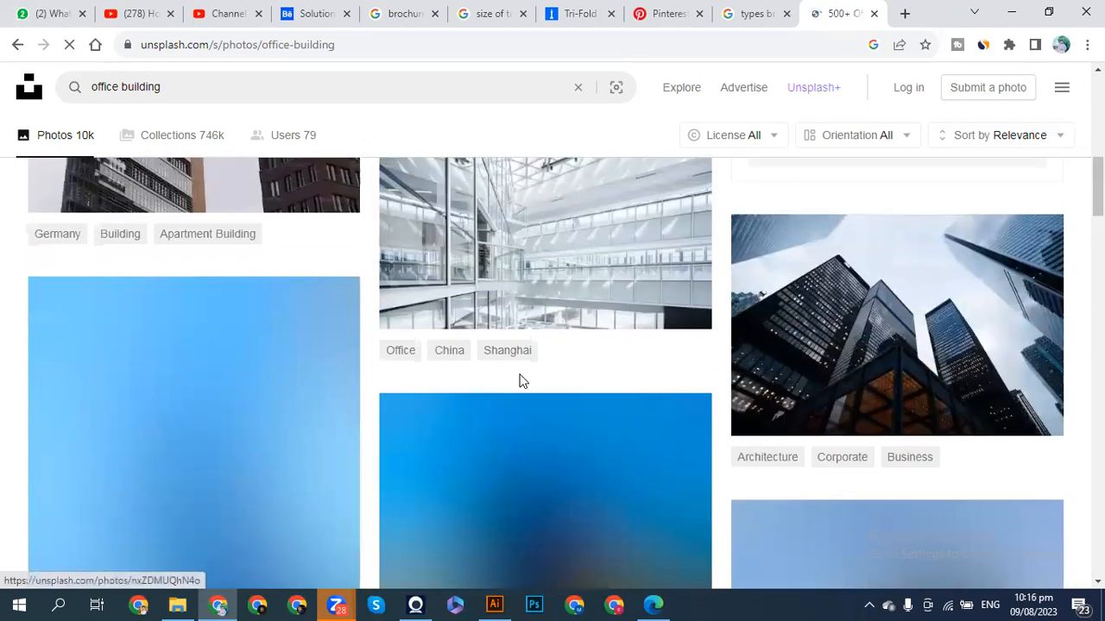
{"action": "scroll", "coordinate": [520, 376], "scroll_direction": "up", "scroll_amount": 5}
{"action": "scroll", "coordinate": [520, 376], "scroll_direction": "down", "scroll_amount": 8}
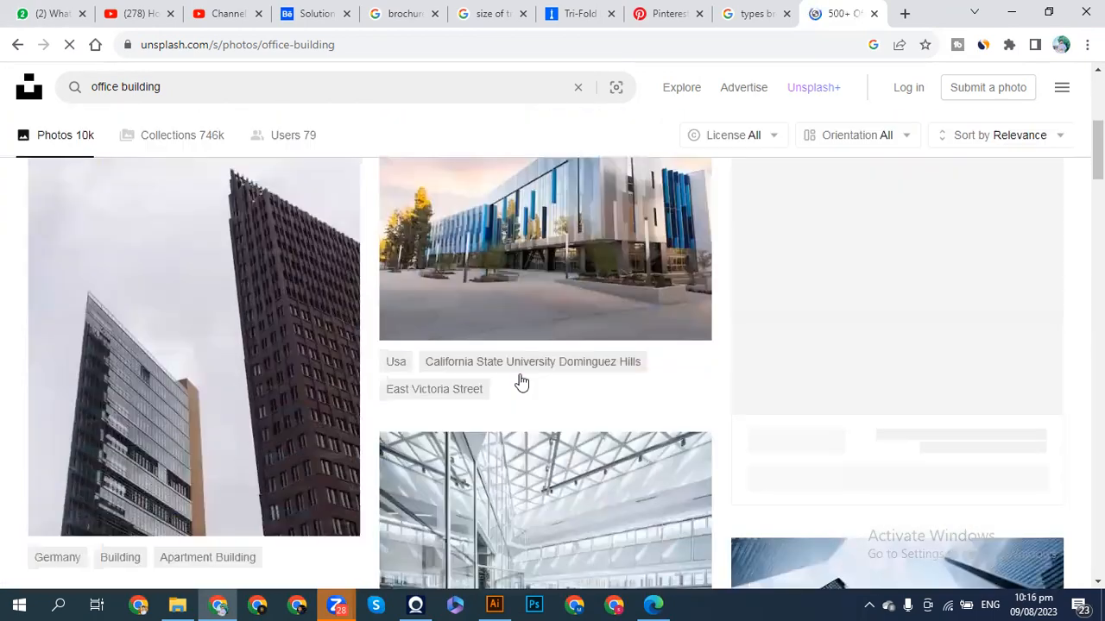
{"action": "scroll", "coordinate": [520, 374], "scroll_direction": "down", "scroll_amount": 20}
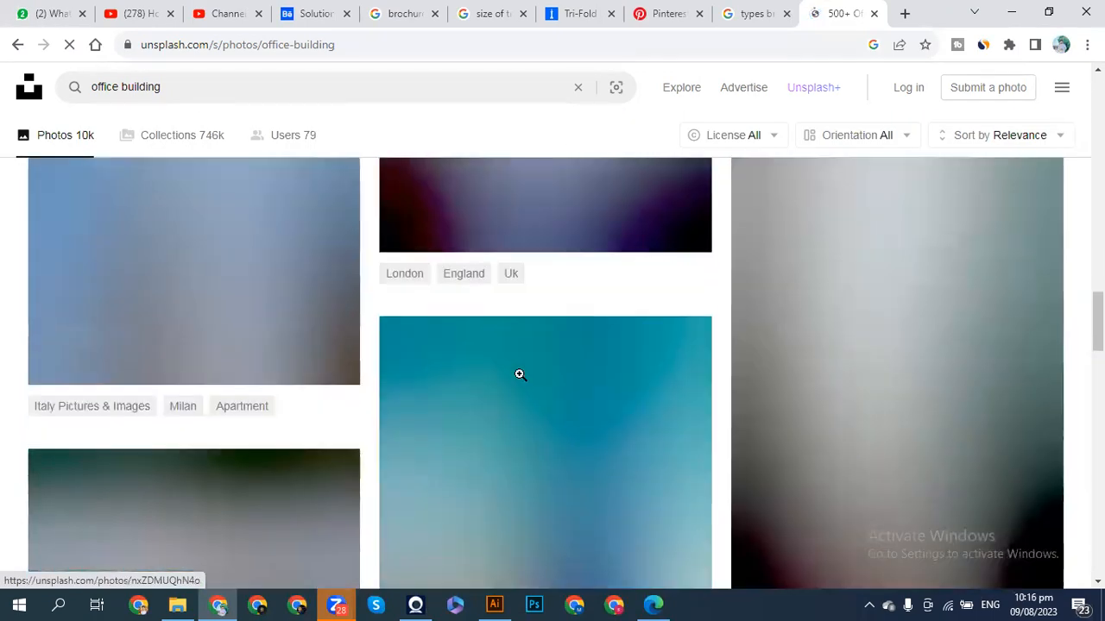
{"action": "scroll", "coordinate": [519, 374], "scroll_direction": "down", "scroll_amount": 3}
{"action": "scroll", "coordinate": [520, 373], "scroll_direction": "up", "scroll_amount": 8}
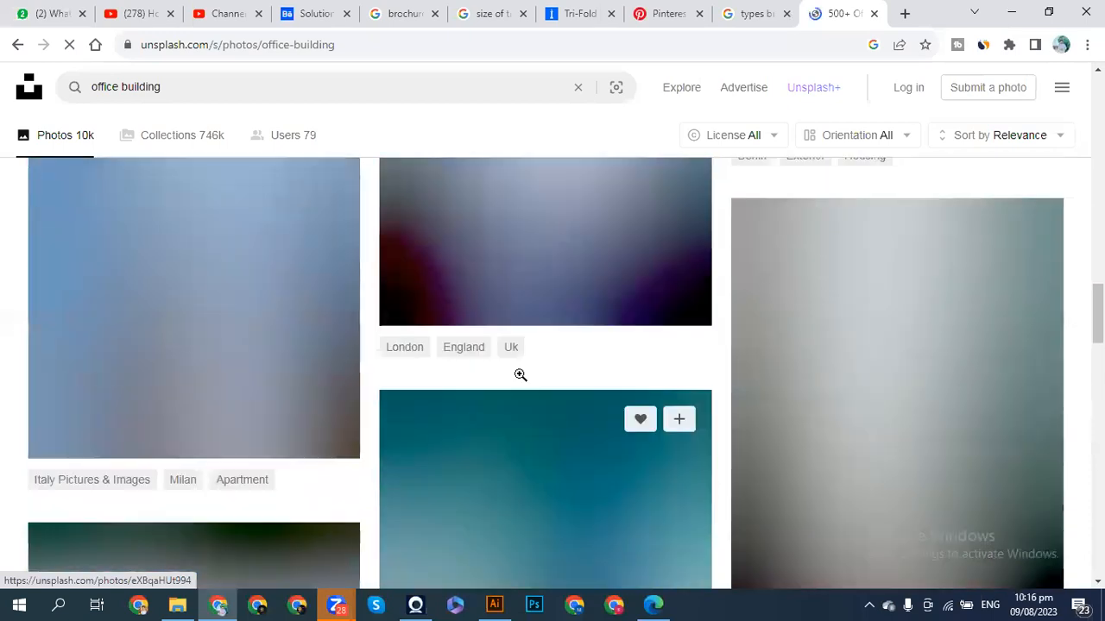
{"action": "scroll", "coordinate": [520, 374], "scroll_direction": "up", "scroll_amount": 7}
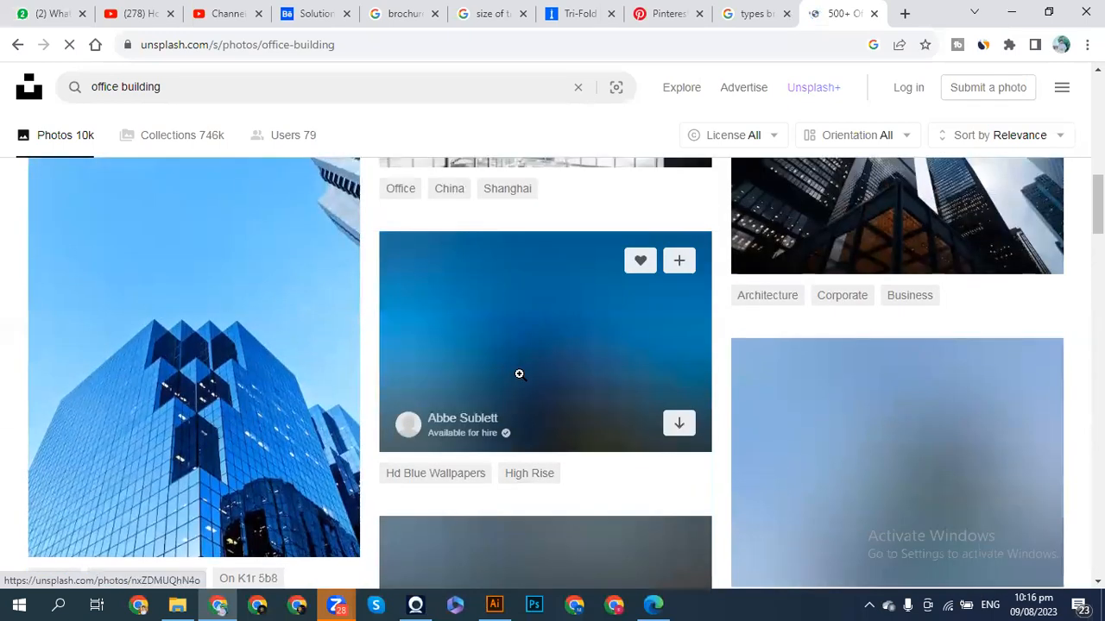
{"action": "scroll", "coordinate": [519, 375], "scroll_direction": "down", "scroll_amount": 3}
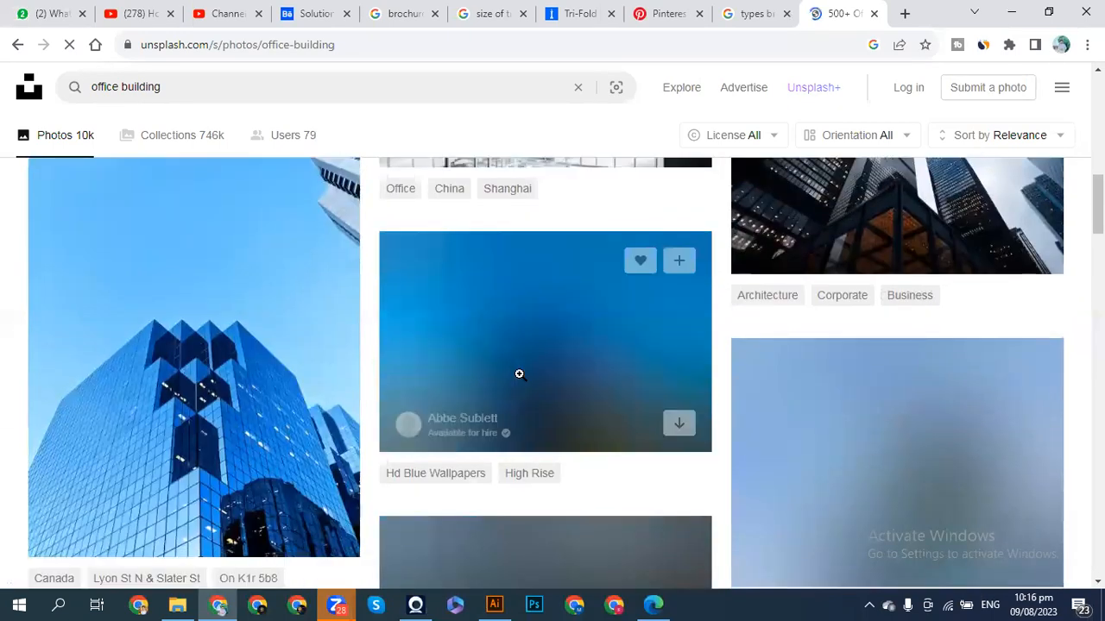
{"action": "scroll", "coordinate": [520, 374], "scroll_direction": "up", "scroll_amount": 5}
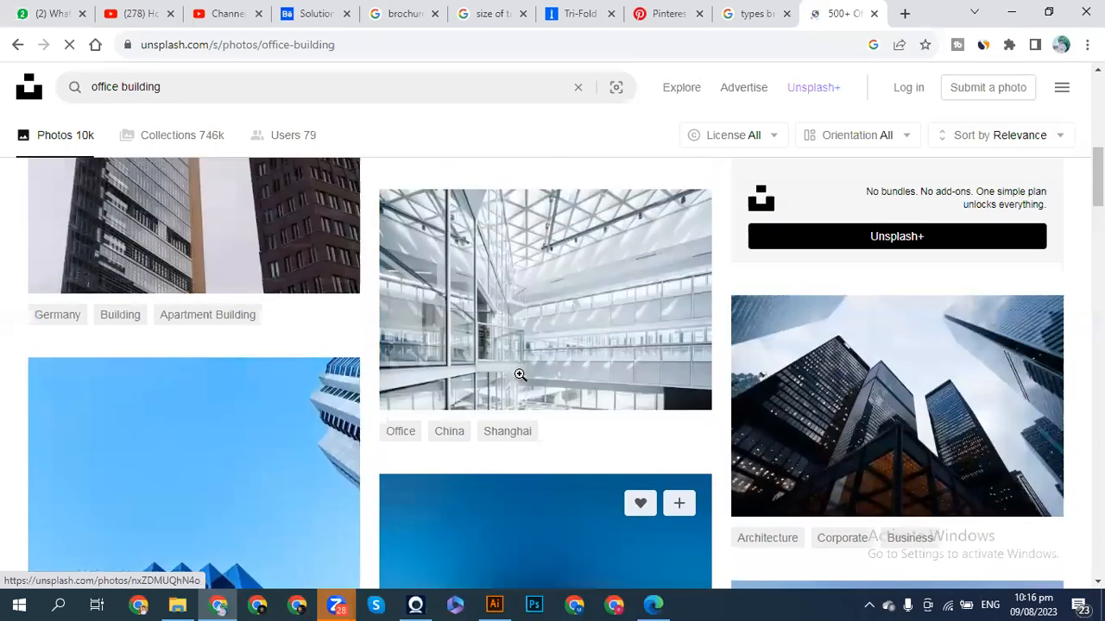
{"action": "scroll", "coordinate": [520, 375], "scroll_direction": "up", "scroll_amount": 2}
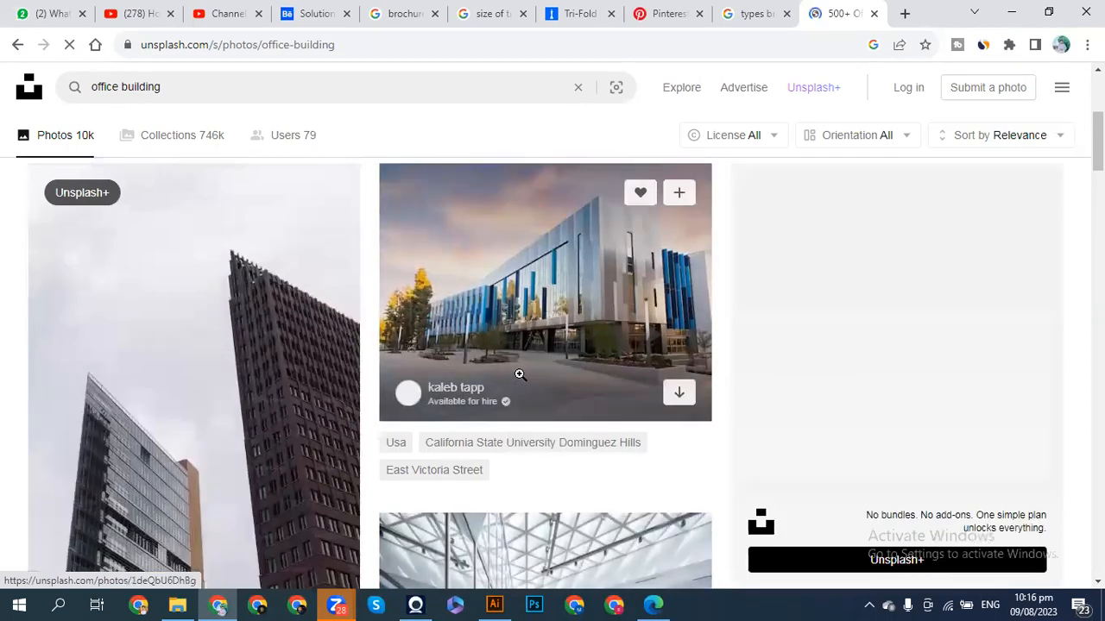
{"action": "scroll", "coordinate": [520, 375], "scroll_direction": "down", "scroll_amount": 7}
{"action": "scroll", "coordinate": [518, 374], "scroll_direction": "down", "scroll_amount": 2}
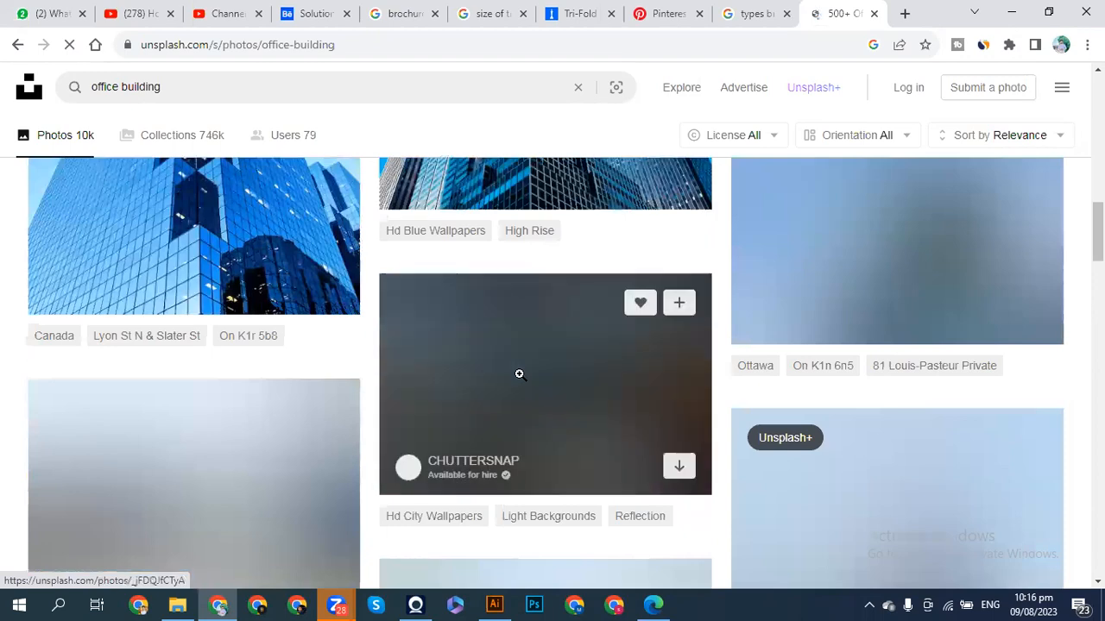
{"action": "scroll", "coordinate": [519, 373], "scroll_direction": "up", "scroll_amount": 6}
{"action": "scroll", "coordinate": [520, 375], "scroll_direction": "up", "scroll_amount": 5}
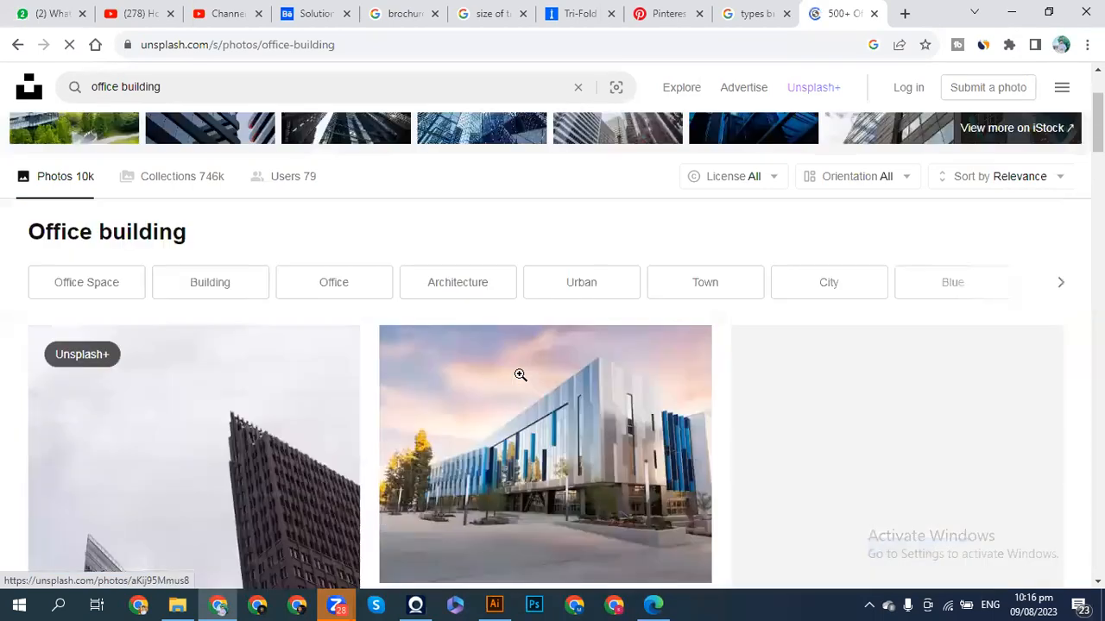
{"action": "scroll", "coordinate": [519, 374], "scroll_direction": "down", "scroll_amount": 2}
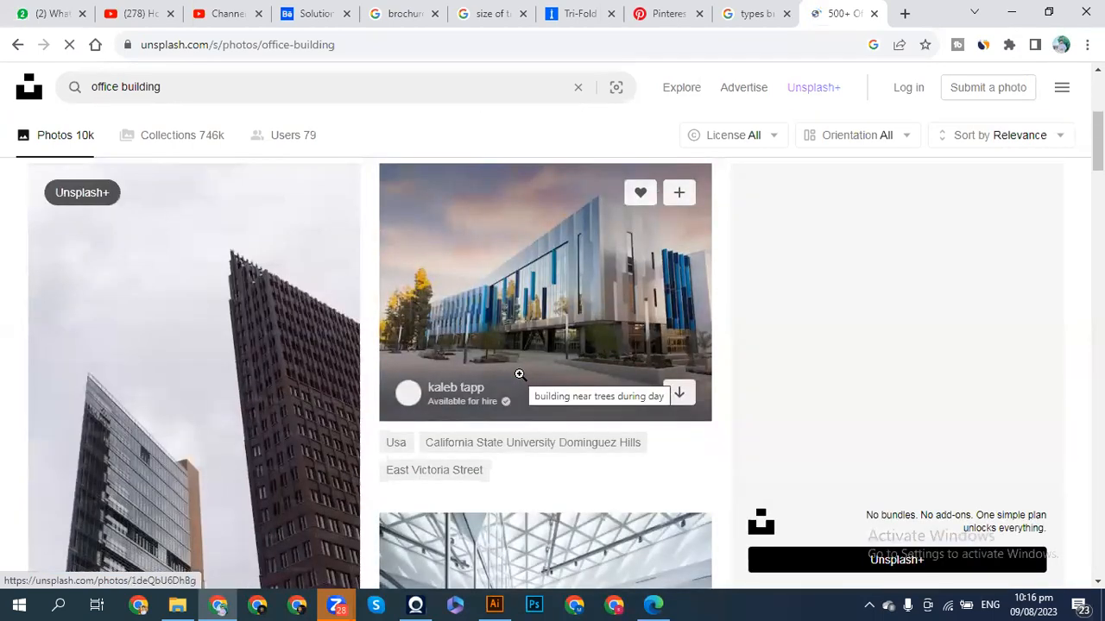
{"action": "scroll", "coordinate": [520, 374], "scroll_direction": "down", "scroll_amount": 9}
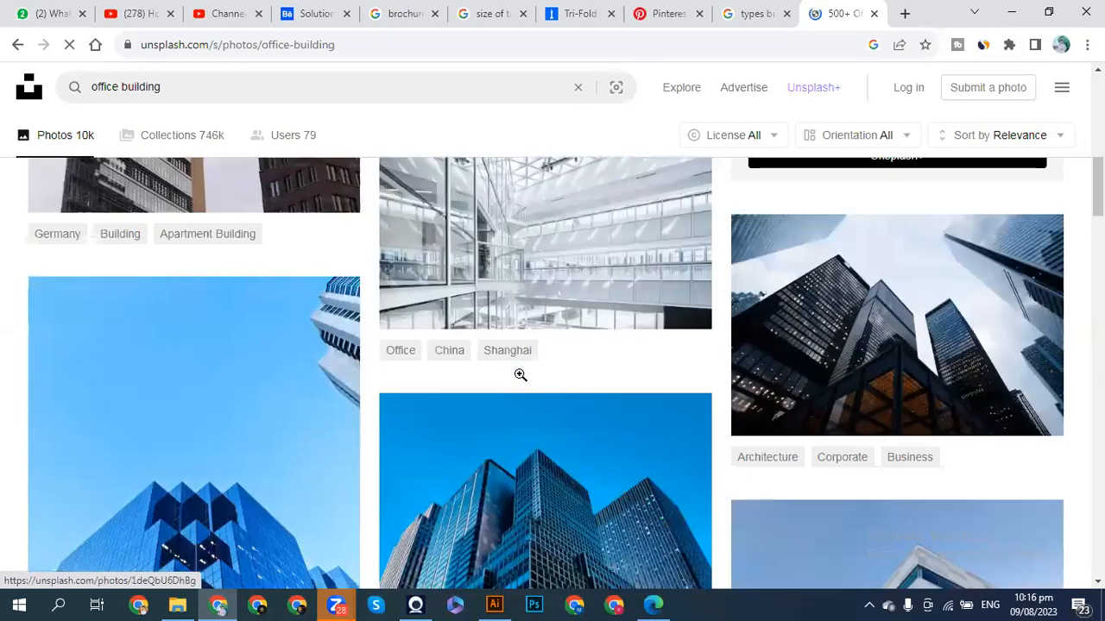
{"action": "scroll", "coordinate": [519, 375], "scroll_direction": "up", "scroll_amount": 6}
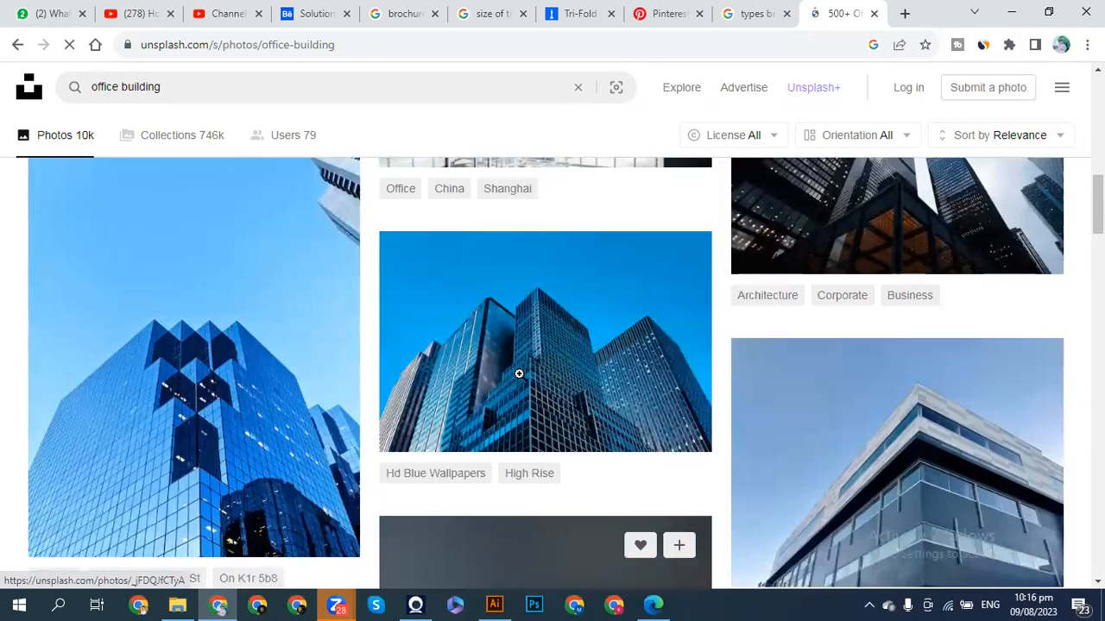
{"action": "scroll", "coordinate": [520, 375], "scroll_direction": "up", "scroll_amount": 10}
{"action": "scroll", "coordinate": [519, 375], "scroll_direction": "down", "scroll_amount": 13}
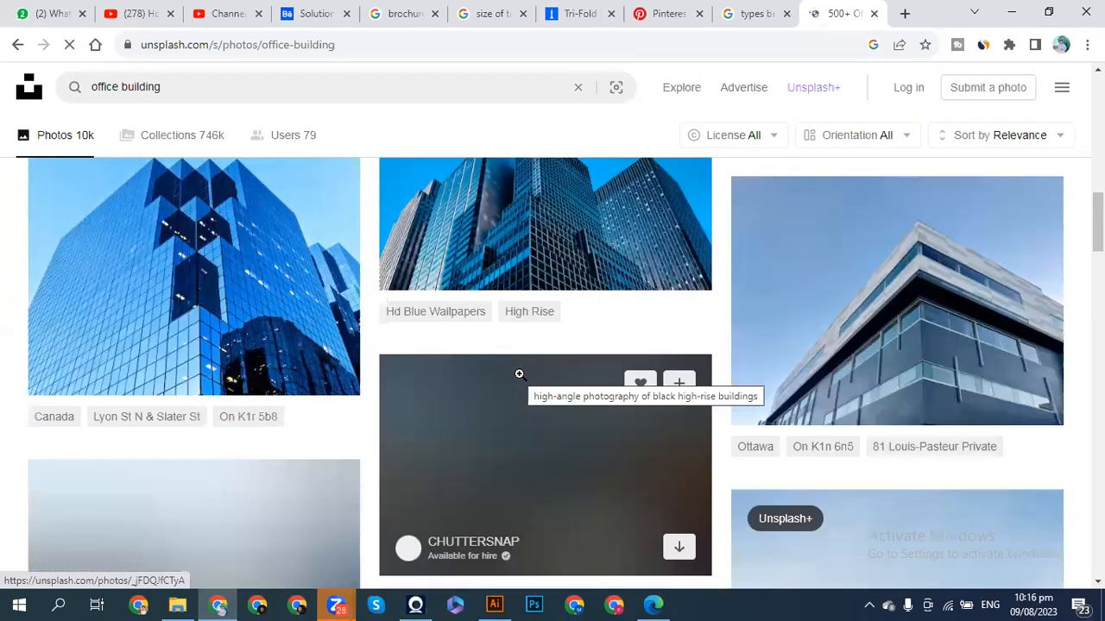
{"action": "scroll", "coordinate": [519, 374], "scroll_direction": "down", "scroll_amount": 5}
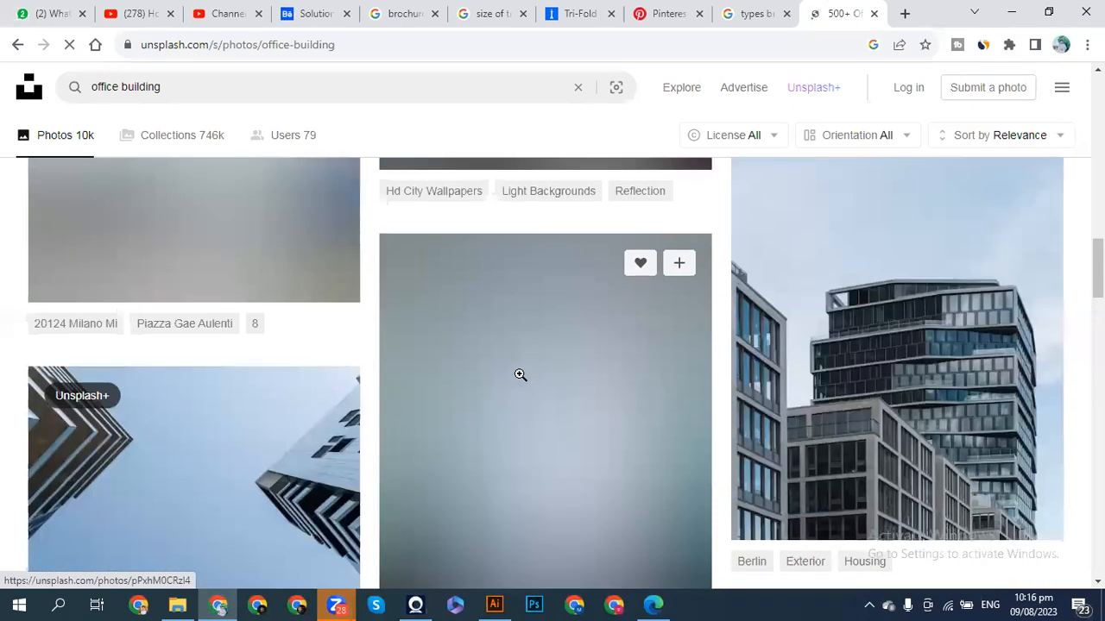
{"action": "scroll", "coordinate": [520, 374], "scroll_direction": "down", "scroll_amount": 7}
{"action": "scroll", "coordinate": [520, 375], "scroll_direction": "up", "scroll_amount": 7}
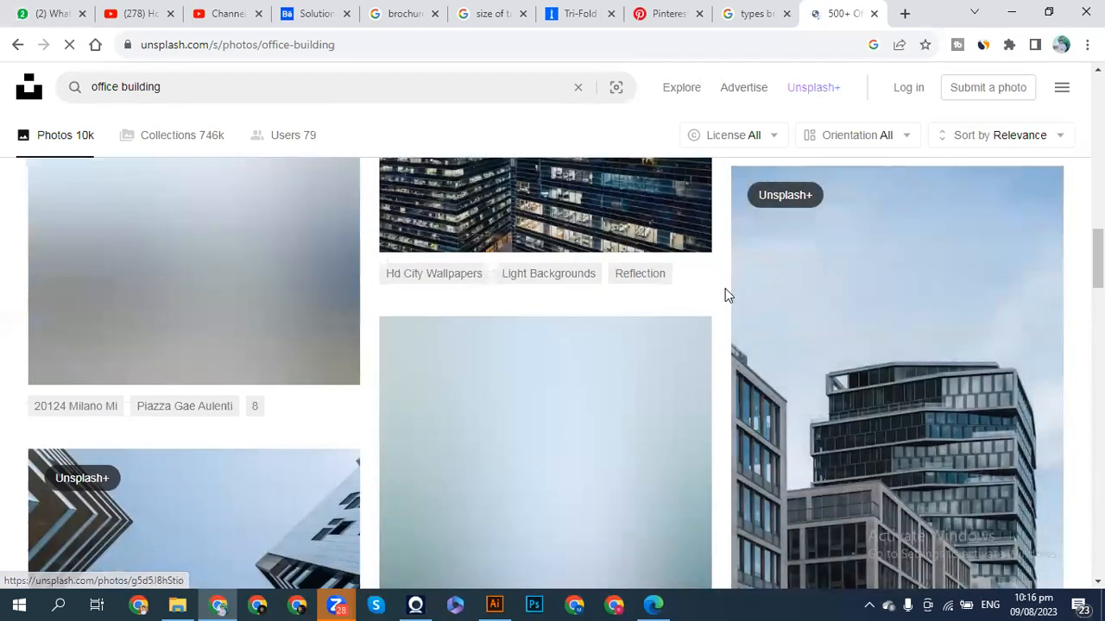
{"action": "scroll", "coordinate": [725, 288], "scroll_direction": "up", "scroll_amount": 3}
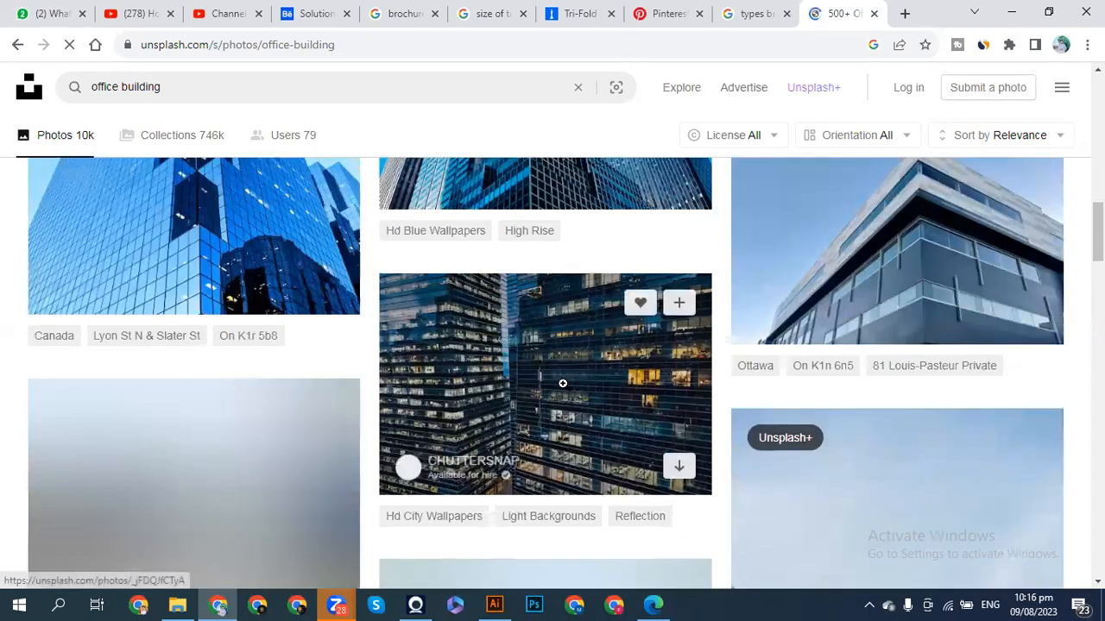
{"action": "scroll", "coordinate": [563, 384], "scroll_direction": "down", "scroll_amount": 5}
{"action": "scroll", "coordinate": [564, 384], "scroll_direction": "down", "scroll_amount": 10}
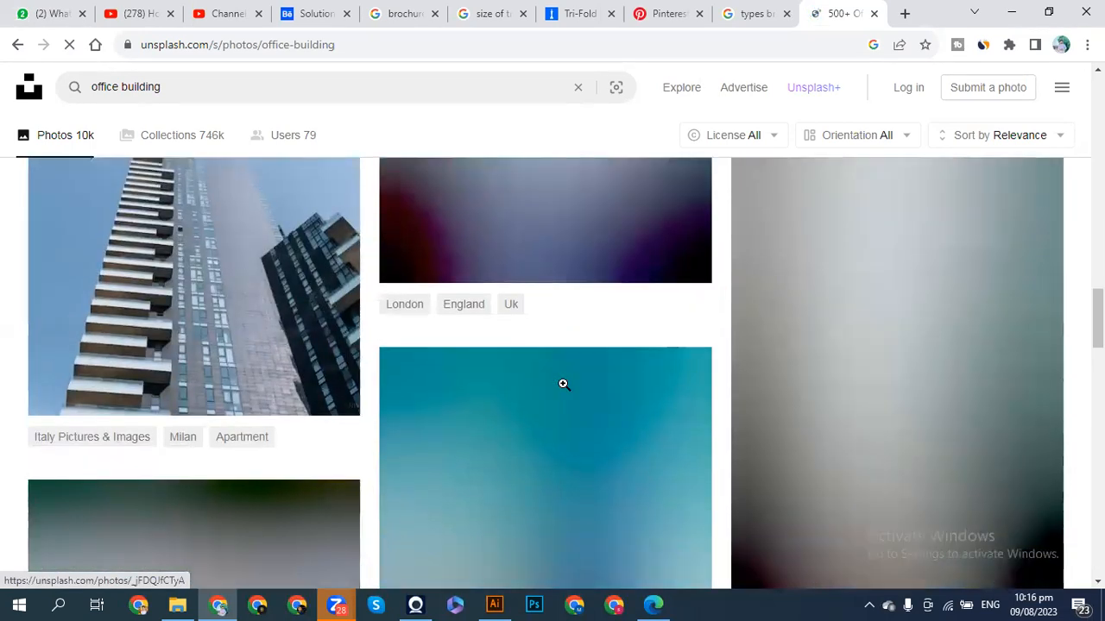
{"action": "scroll", "coordinate": [563, 384], "scroll_direction": "down", "scroll_amount": 10}
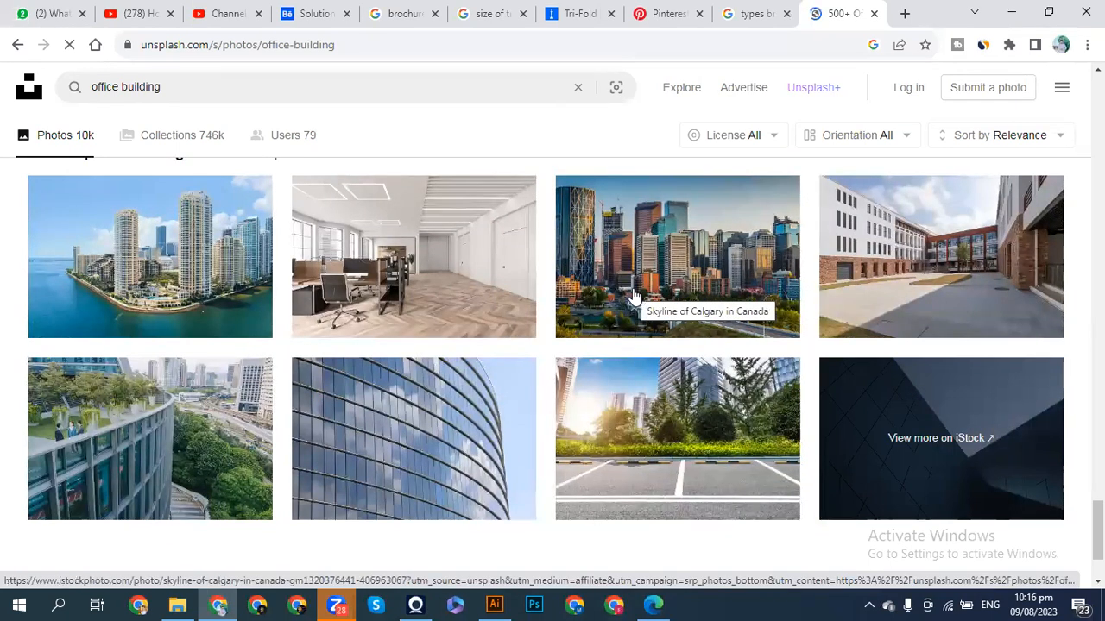
- Copy the Miami skyline photo, paste it into the brochure, then undo the paste
{"action": "right_click", "coordinate": [180, 246]}
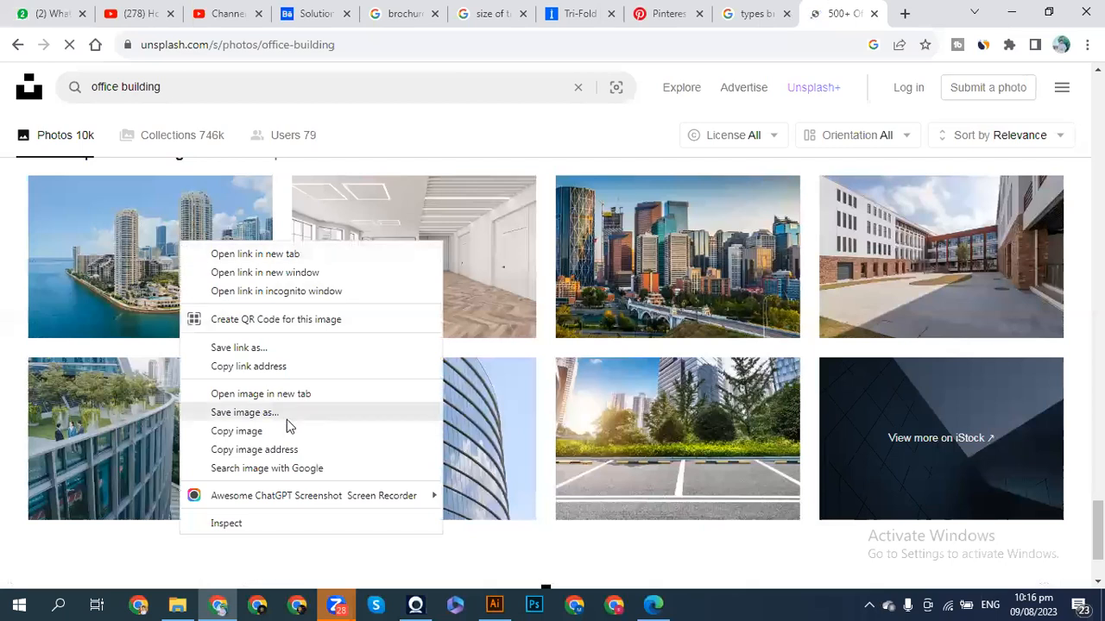
{"action": "left_click", "coordinate": [244, 436]}
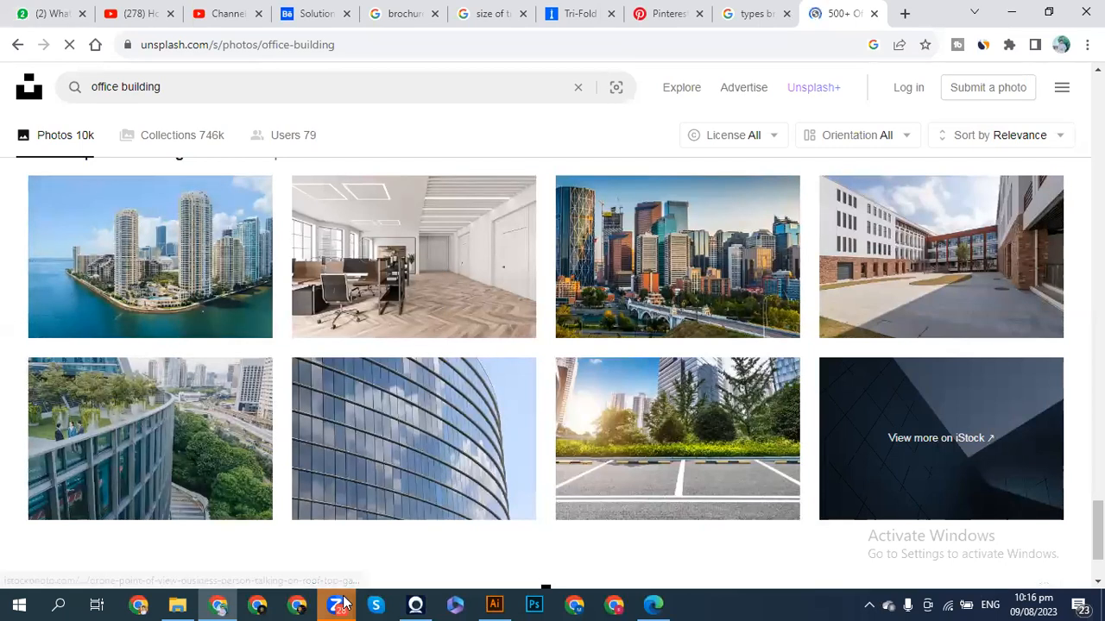
{"action": "left_click", "coordinate": [495, 603]}
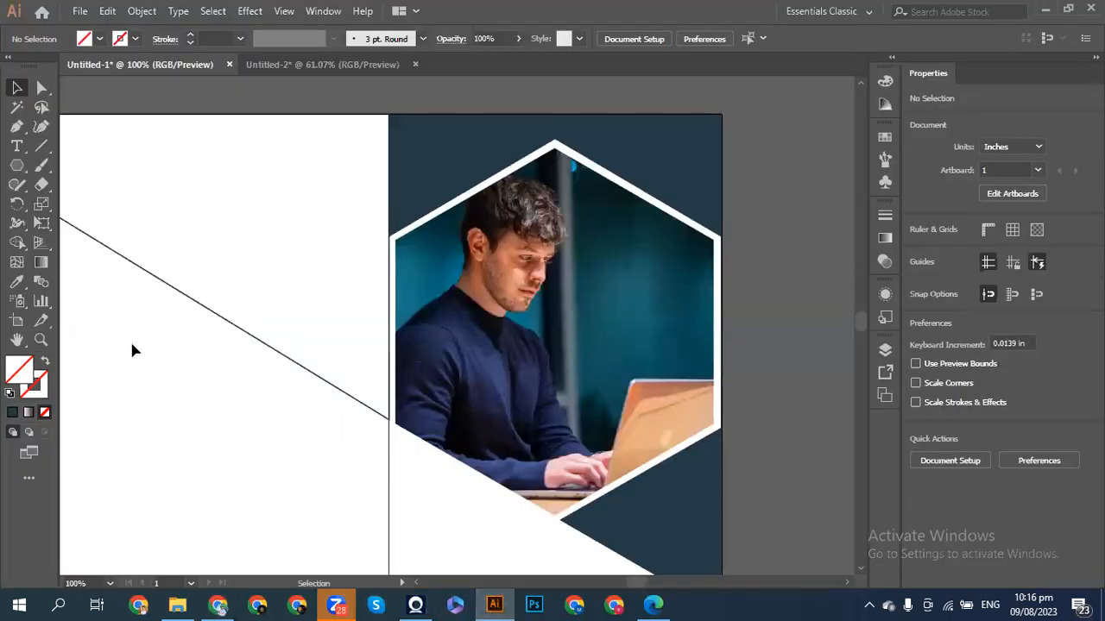
{"action": "key", "text": "ctrl+v"}
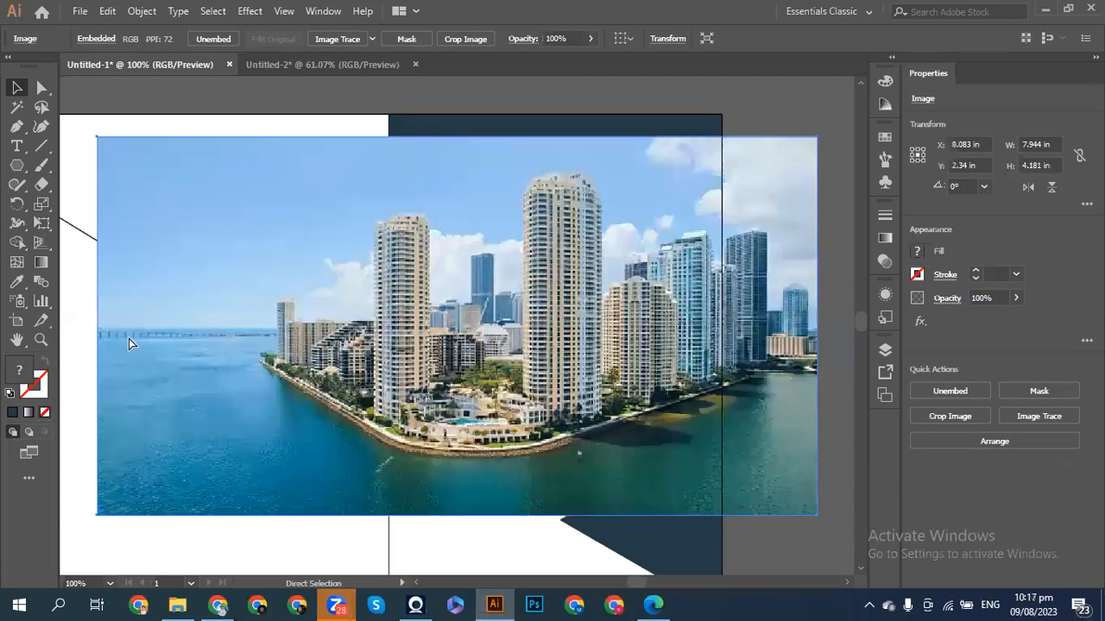
{"action": "key", "text": "ctrl+z"}
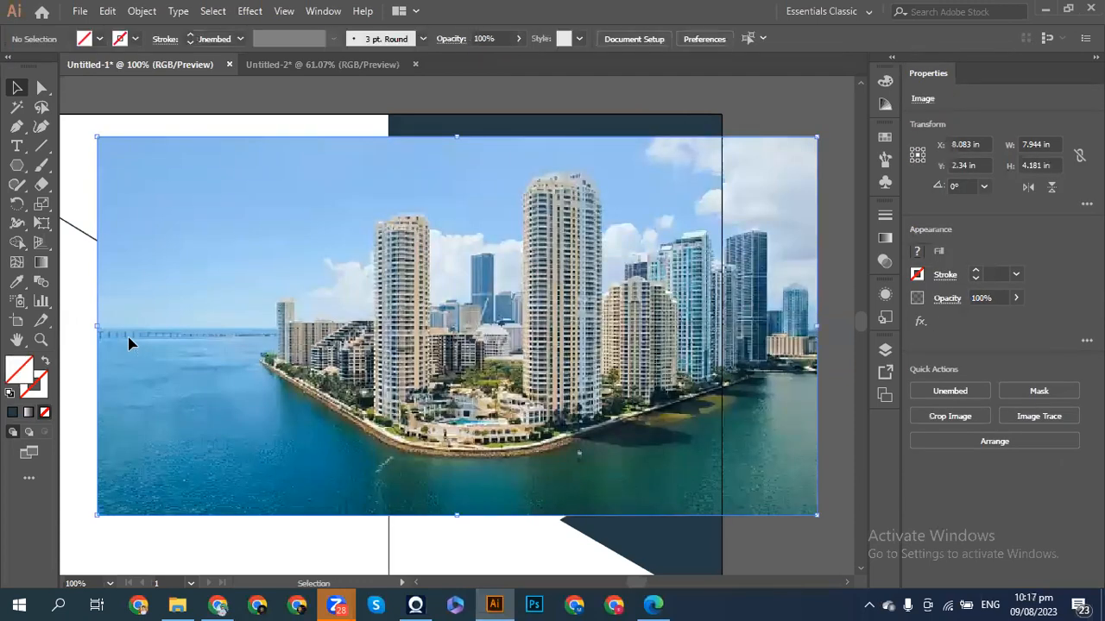
{"action": "left_click", "coordinate": [215, 604]}
- Scroll up to the Milan Piazza Gae Aulenti photo, copy it and download it
{"action": "scroll", "coordinate": [580, 316], "scroll_direction": "up", "scroll_amount": 10}
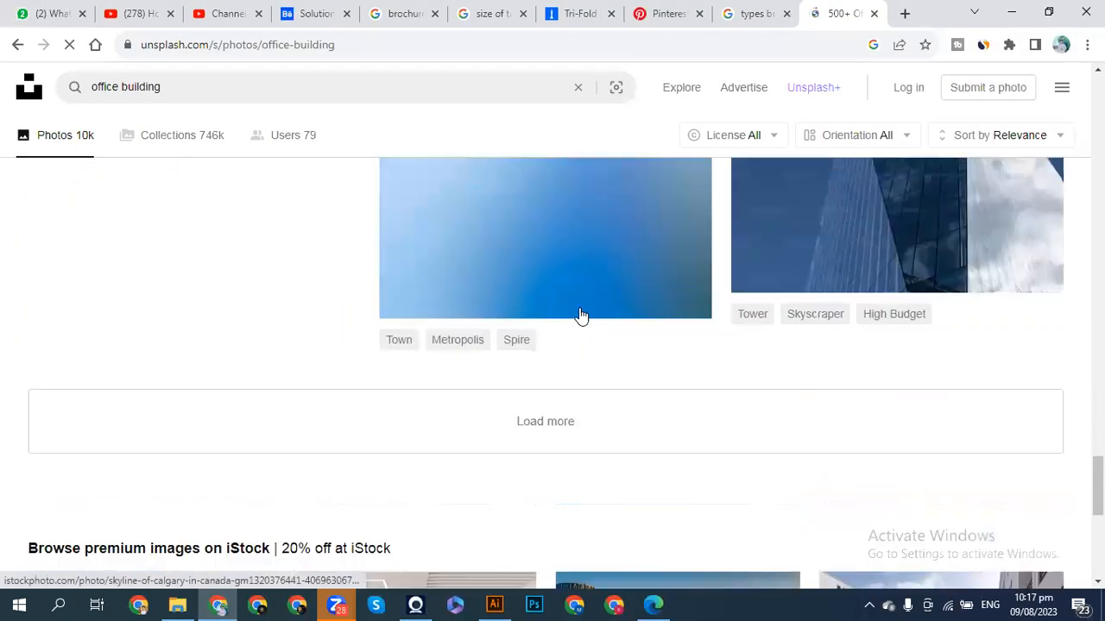
{"action": "scroll", "coordinate": [580, 316], "scroll_direction": "up", "scroll_amount": 10}
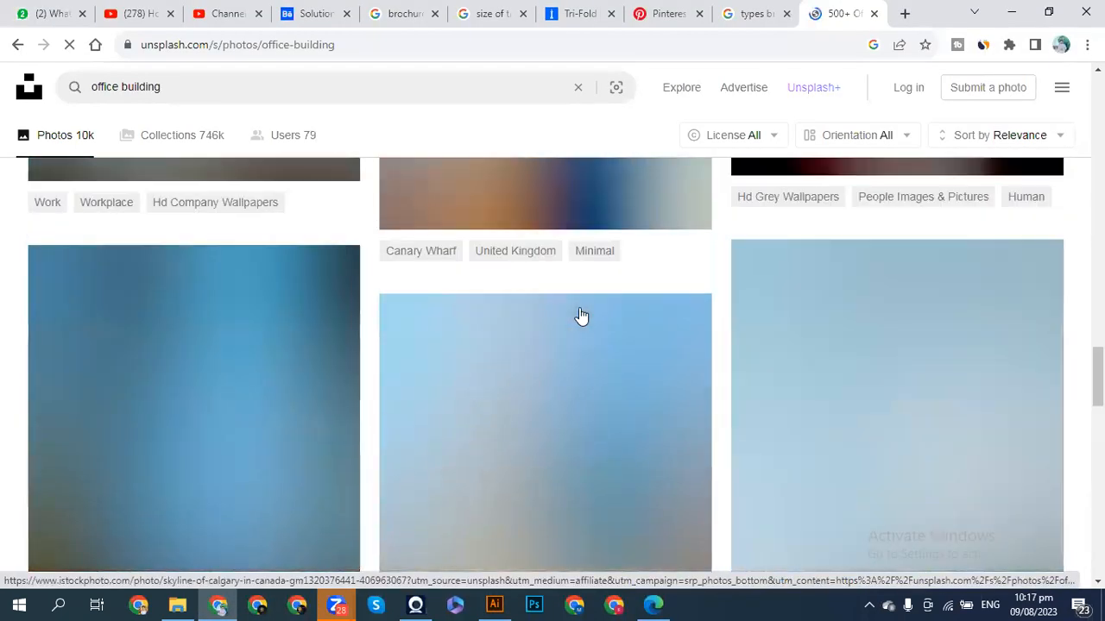
{"action": "scroll", "coordinate": [580, 316], "scroll_direction": "up", "scroll_amount": 10}
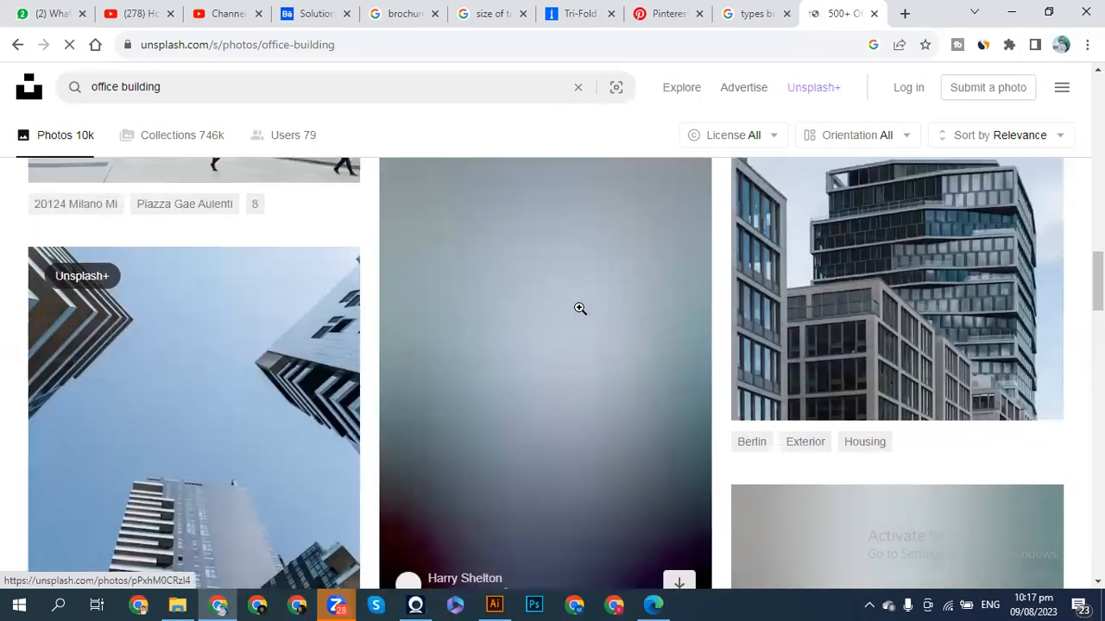
{"action": "scroll", "coordinate": [580, 309], "scroll_direction": "up", "scroll_amount": 1}
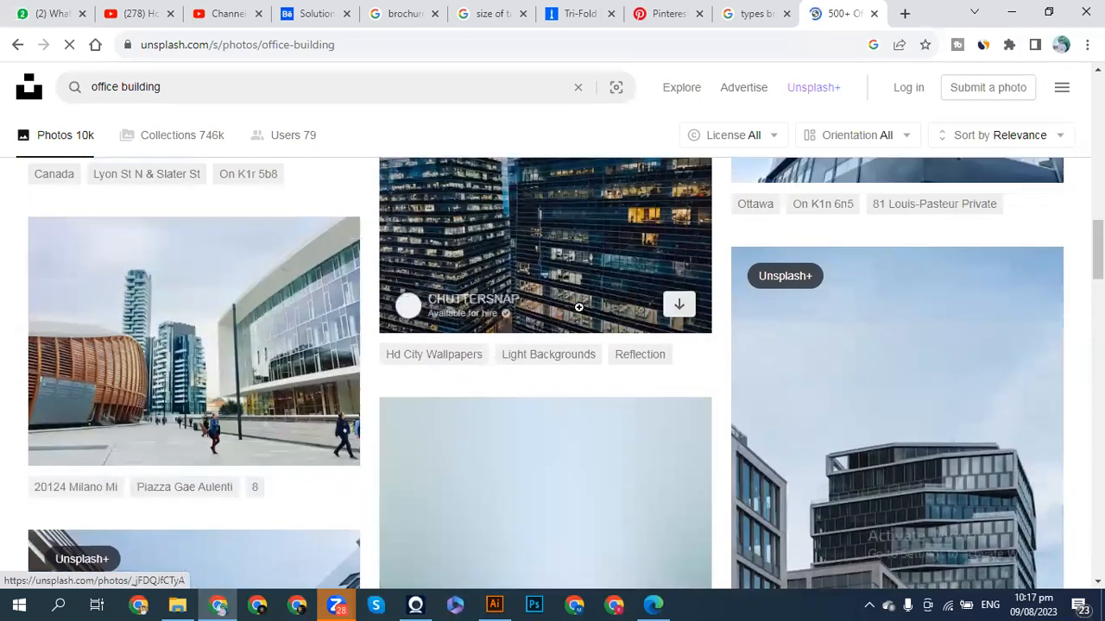
{"action": "right_click", "coordinate": [206, 371]}
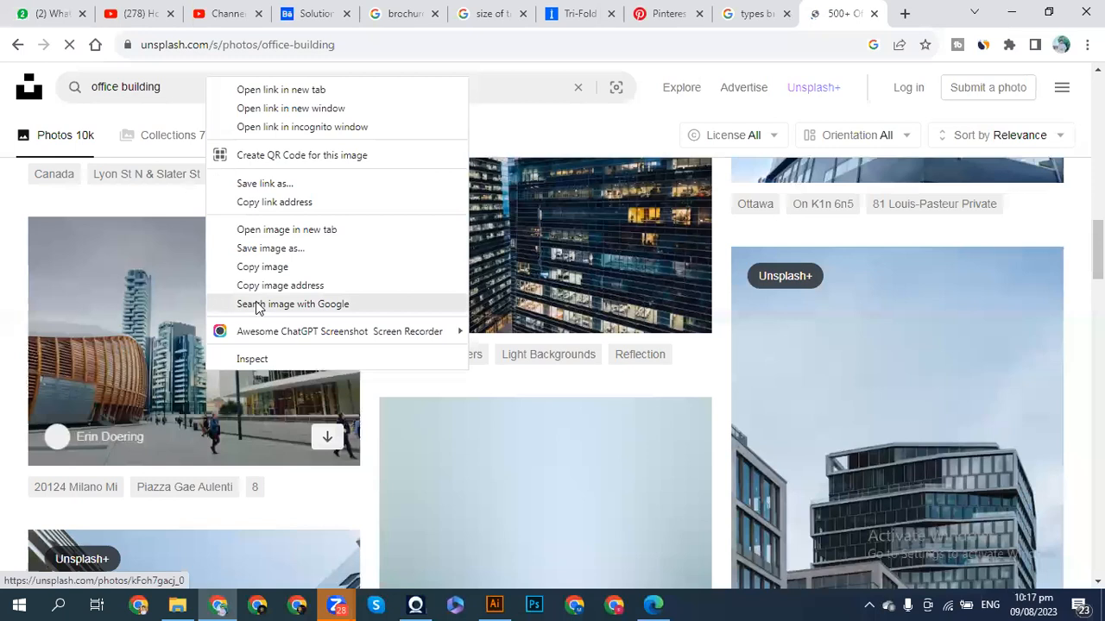
{"action": "left_click", "coordinate": [257, 269]}
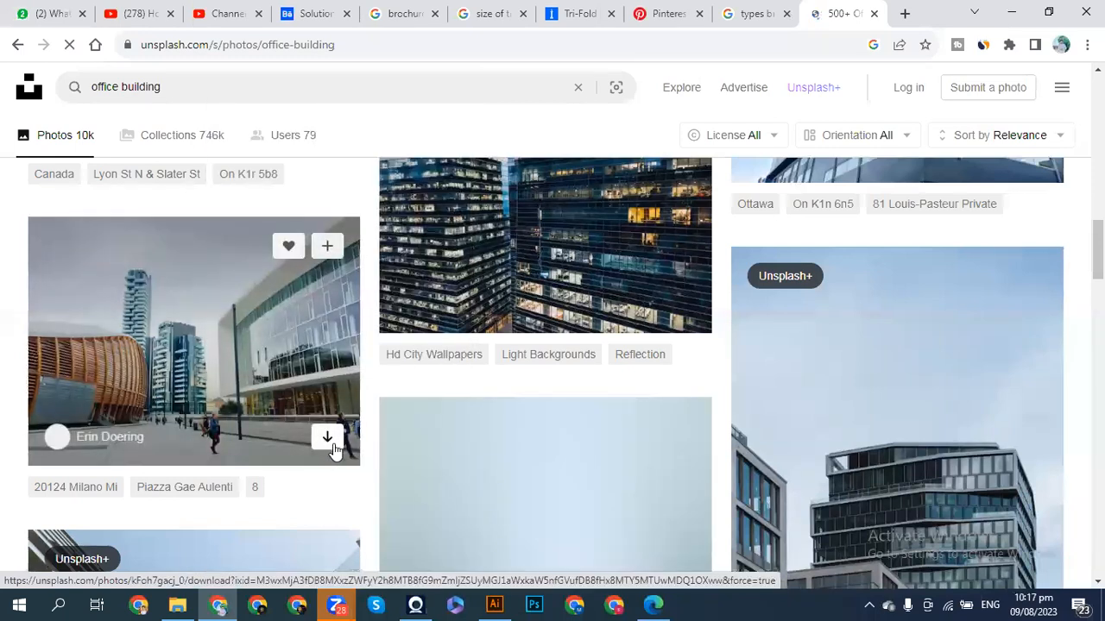
{"action": "left_click", "coordinate": [316, 439]}
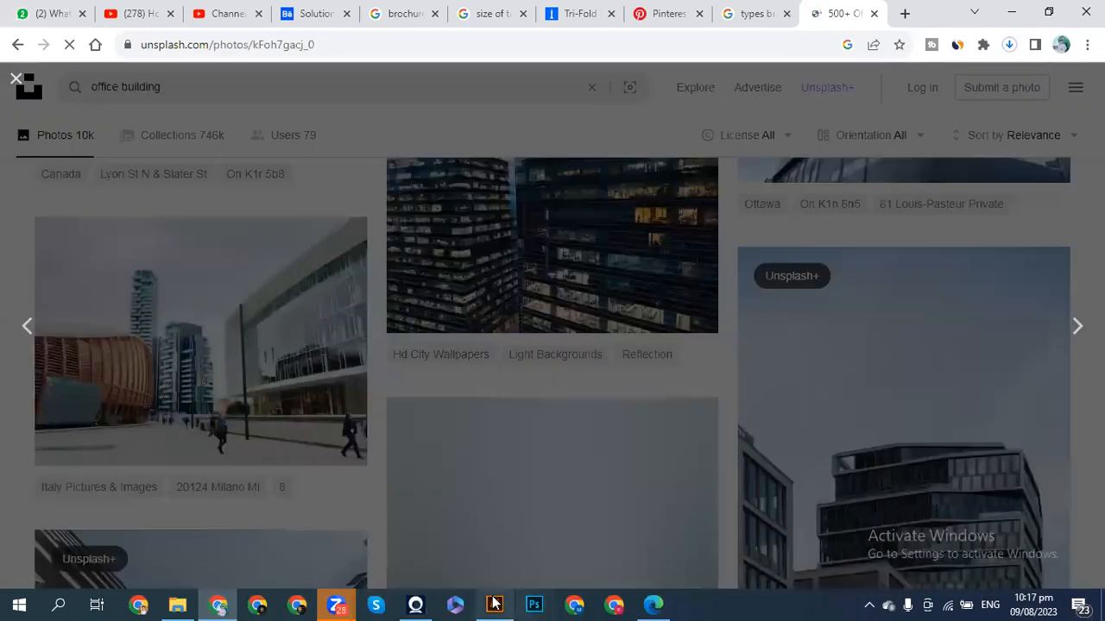
{"action": "left_click", "coordinate": [495, 604]}
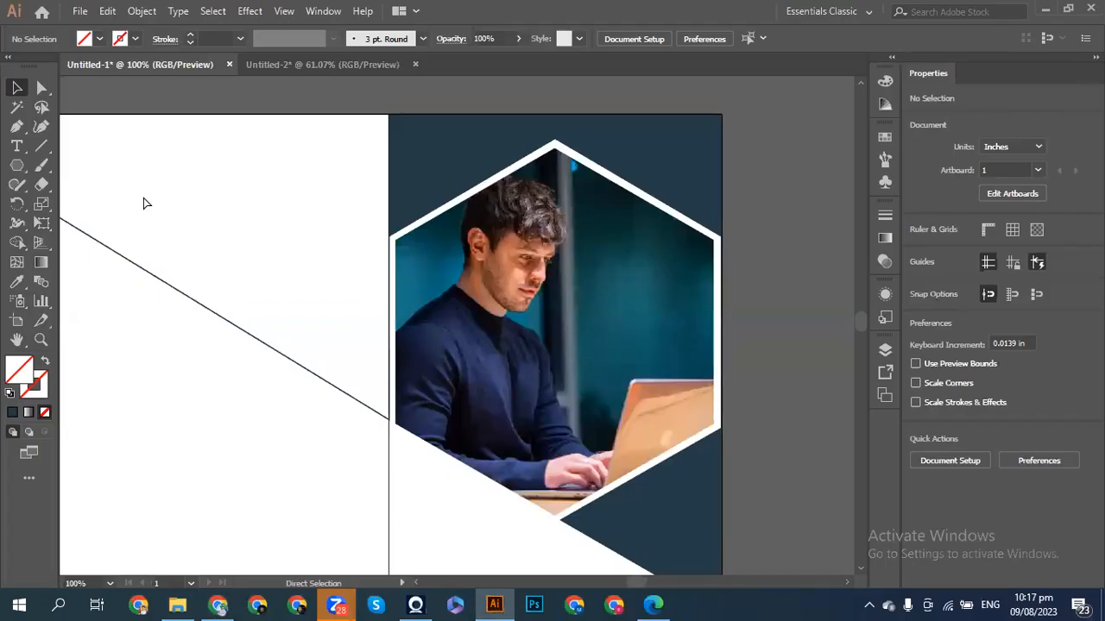
- Paste the Milan photo onto the brochure to preview it, then delete it
{"action": "key", "text": "ctrl+minus"}
{"action": "key", "text": "ctrl+minus"}
{"action": "key", "text": "ctrl+v"}
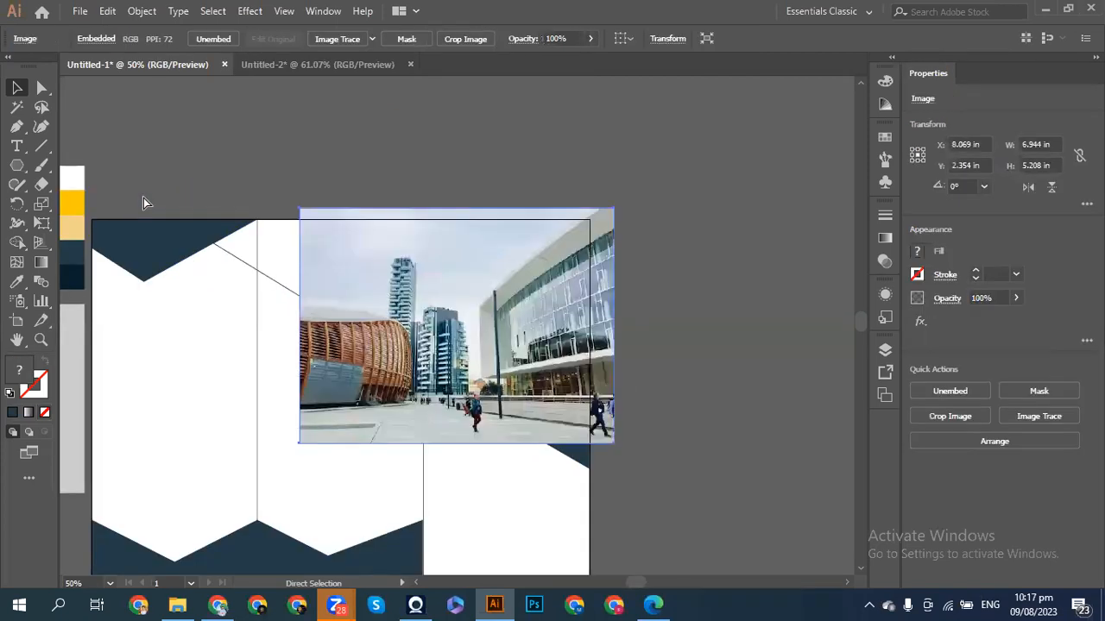
{"action": "key", "text": "ctrl+plus"}
{"action": "key", "text": "ctrl+plus"}
{"action": "key", "text": "ctrl+plus"}
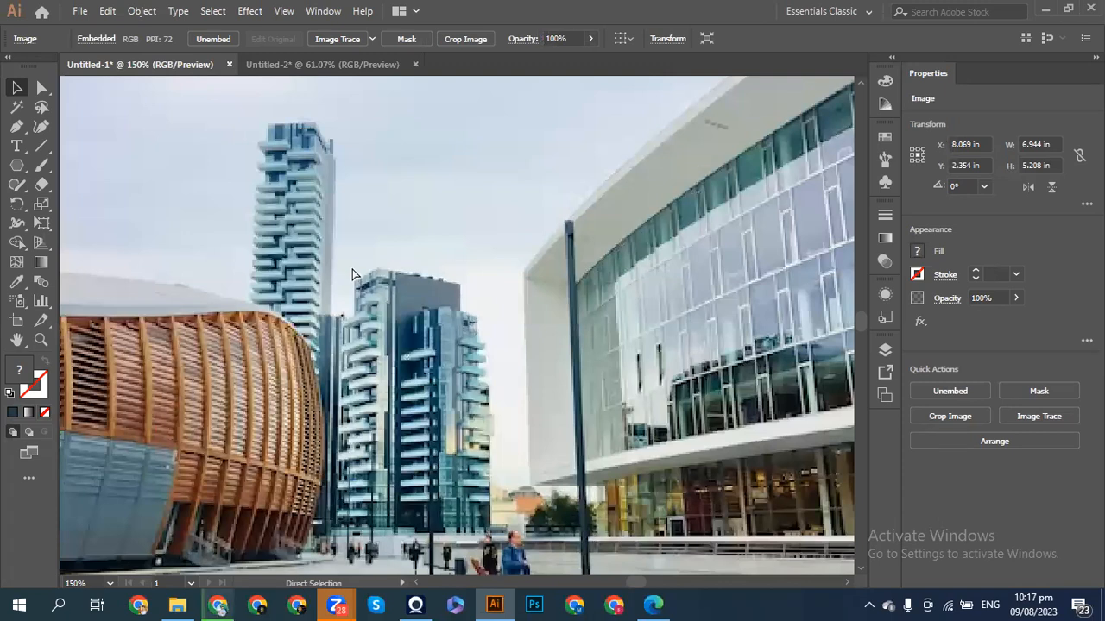
{"action": "key", "text": "ctrl+minus"}
{"action": "key", "text": "ctrl+minus"}
{"action": "key", "text": "Delete"}
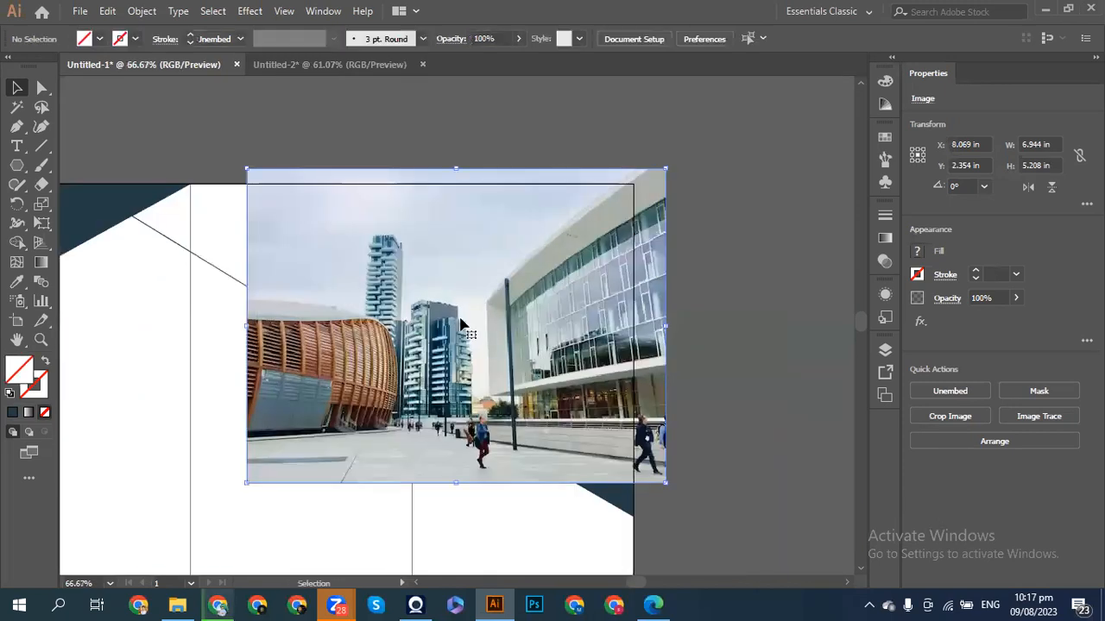
- Close the Say thanks popup and browse the Milan photo's stats and related photos
{"action": "left_click", "coordinate": [218, 604]}
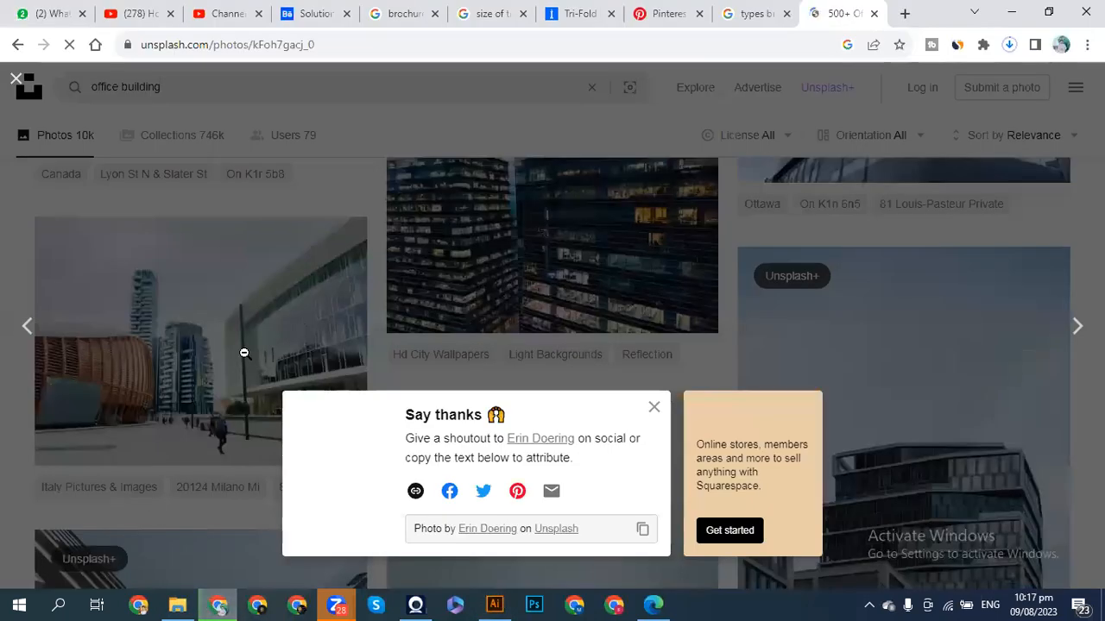
{"action": "left_click", "coordinate": [653, 408]}
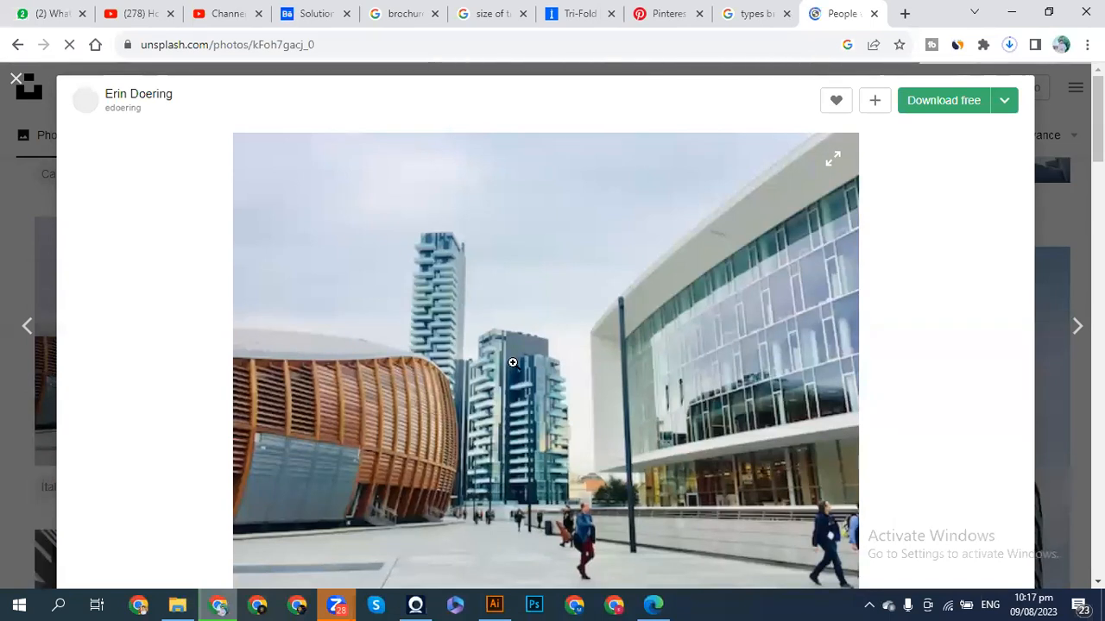
{"action": "scroll", "coordinate": [513, 362], "scroll_direction": "down", "scroll_amount": 2}
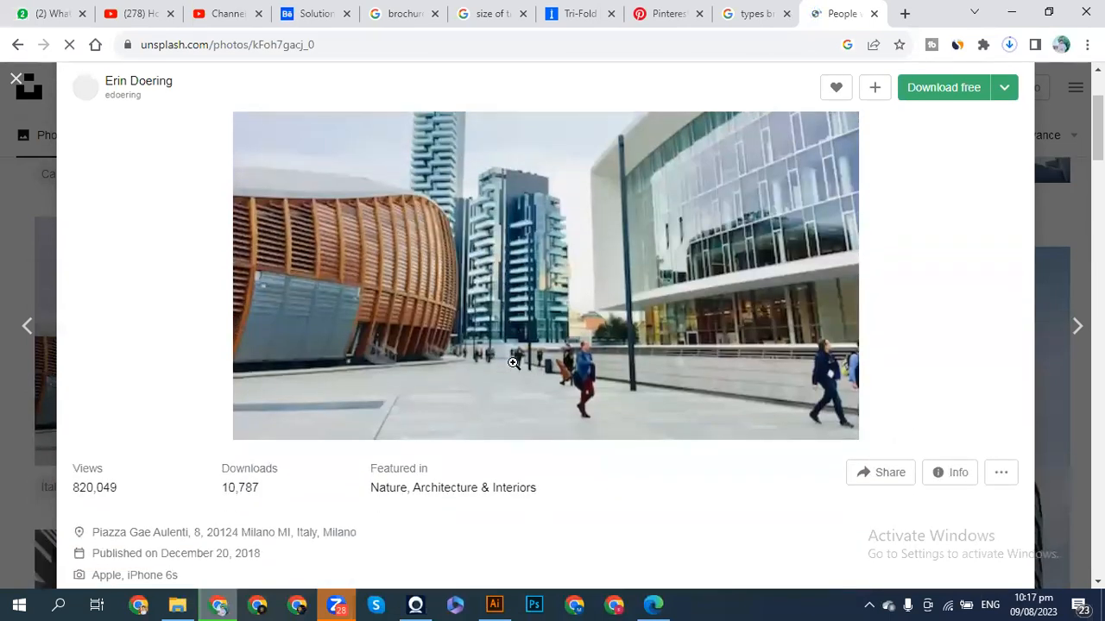
{"action": "scroll", "coordinate": [513, 363], "scroll_direction": "up", "scroll_amount": 2}
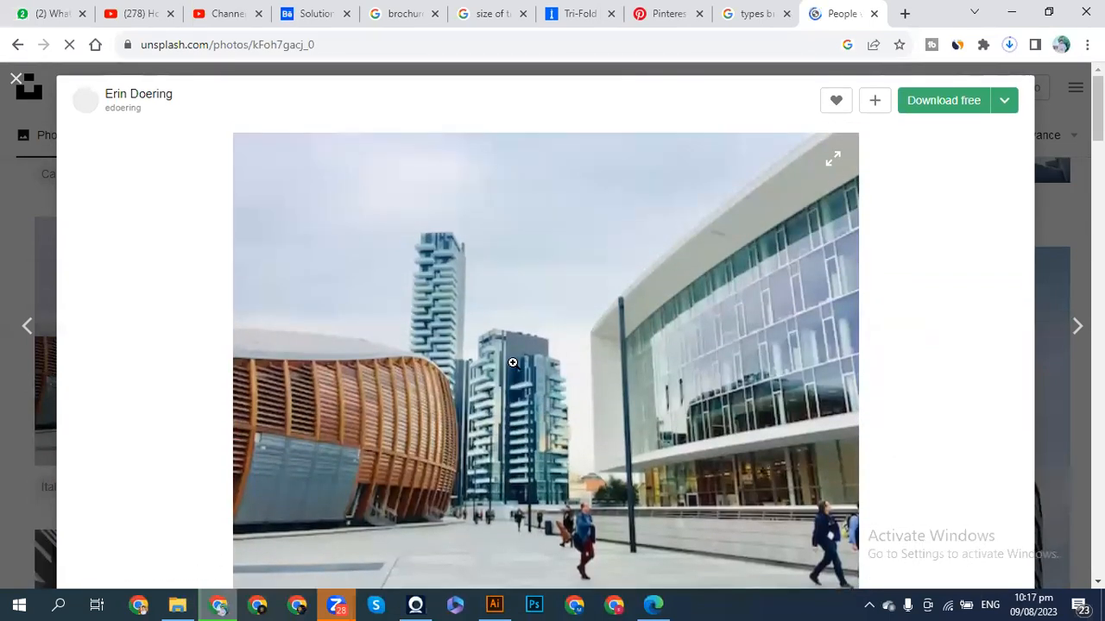
{"action": "scroll", "coordinate": [513, 362], "scroll_direction": "down", "scroll_amount": 2}
{"action": "scroll", "coordinate": [512, 363], "scroll_direction": "down", "scroll_amount": 1}
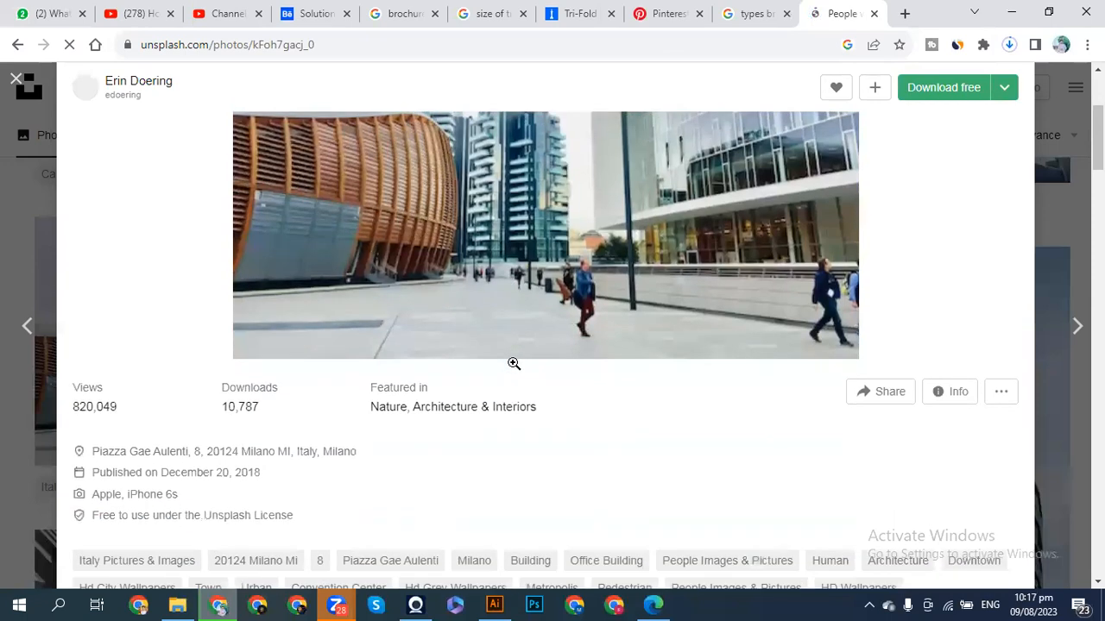
{"action": "scroll", "coordinate": [513, 362], "scroll_direction": "down", "scroll_amount": 2}
{"action": "scroll", "coordinate": [513, 363], "scroll_direction": "down", "scroll_amount": 5}
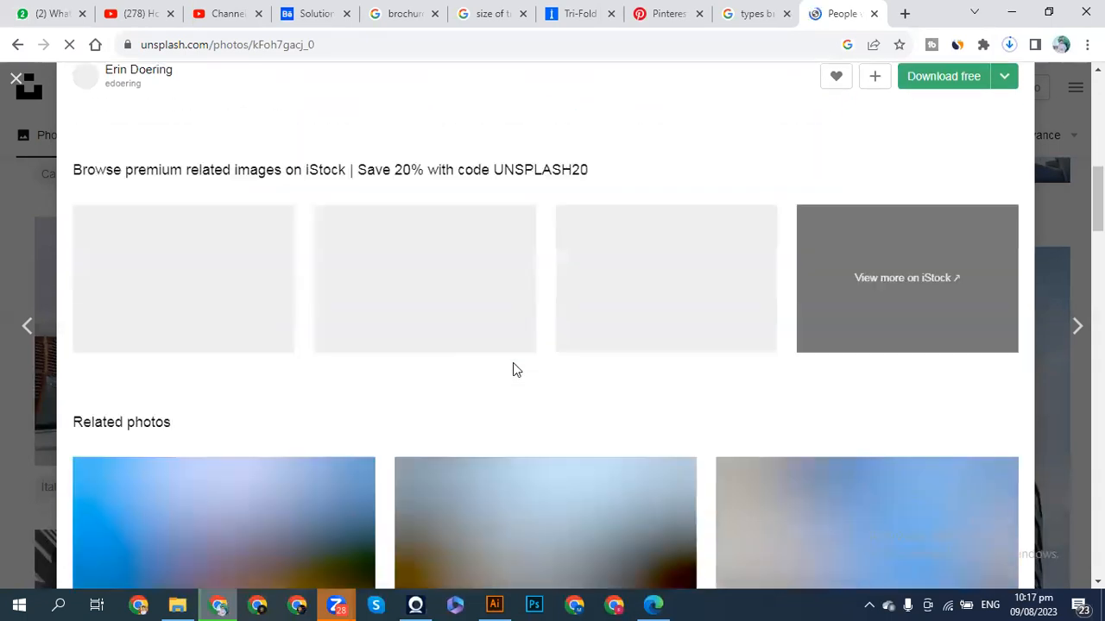
{"action": "scroll", "coordinate": [513, 362], "scroll_direction": "up", "scroll_amount": 5}
{"action": "scroll", "coordinate": [513, 364], "scroll_direction": "up", "scroll_amount": 4}
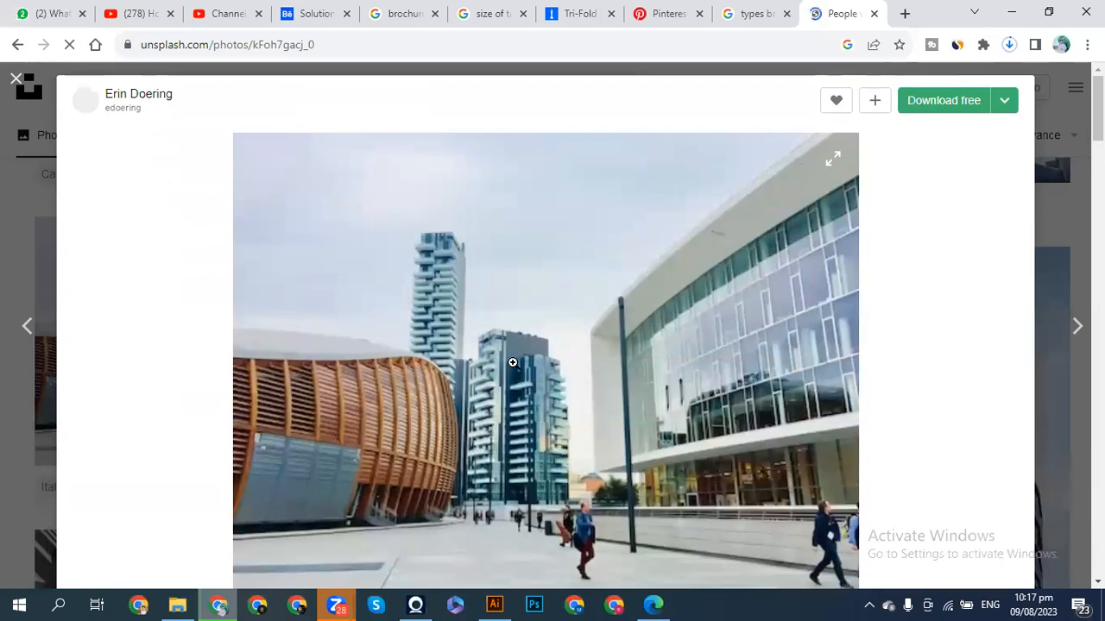
{"action": "scroll", "coordinate": [513, 362], "scroll_direction": "down", "scroll_amount": 1}
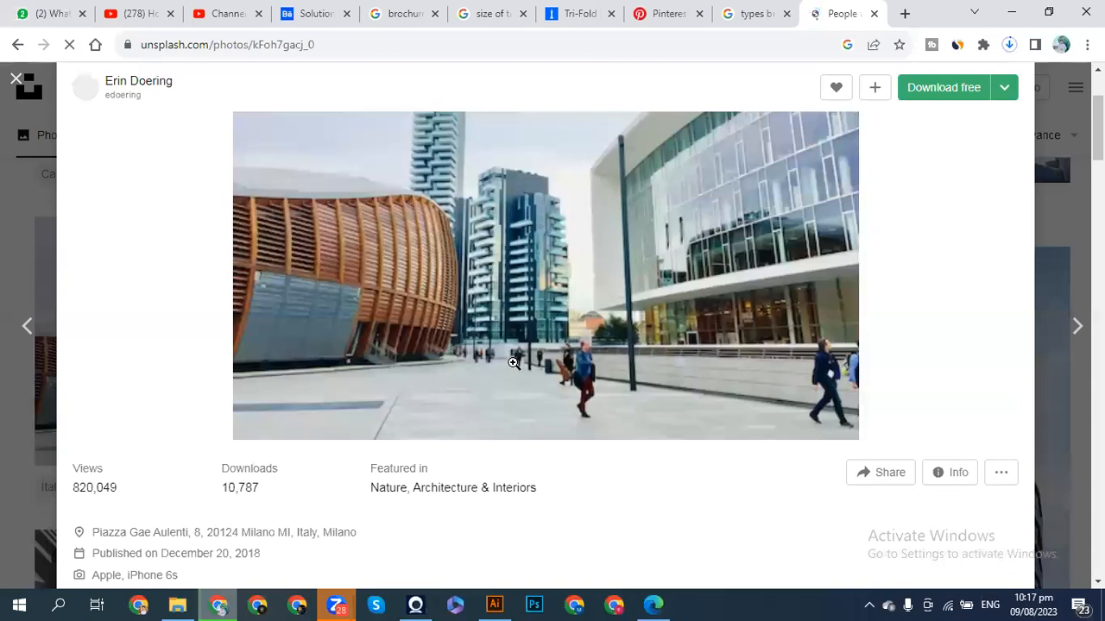
{"action": "scroll", "coordinate": [513, 364], "scroll_direction": "down", "scroll_amount": 1}
{"action": "scroll", "coordinate": [512, 369], "scroll_direction": "up", "scroll_amount": 2}
{"action": "scroll", "coordinate": [512, 370], "scroll_direction": "down", "scroll_amount": 3}
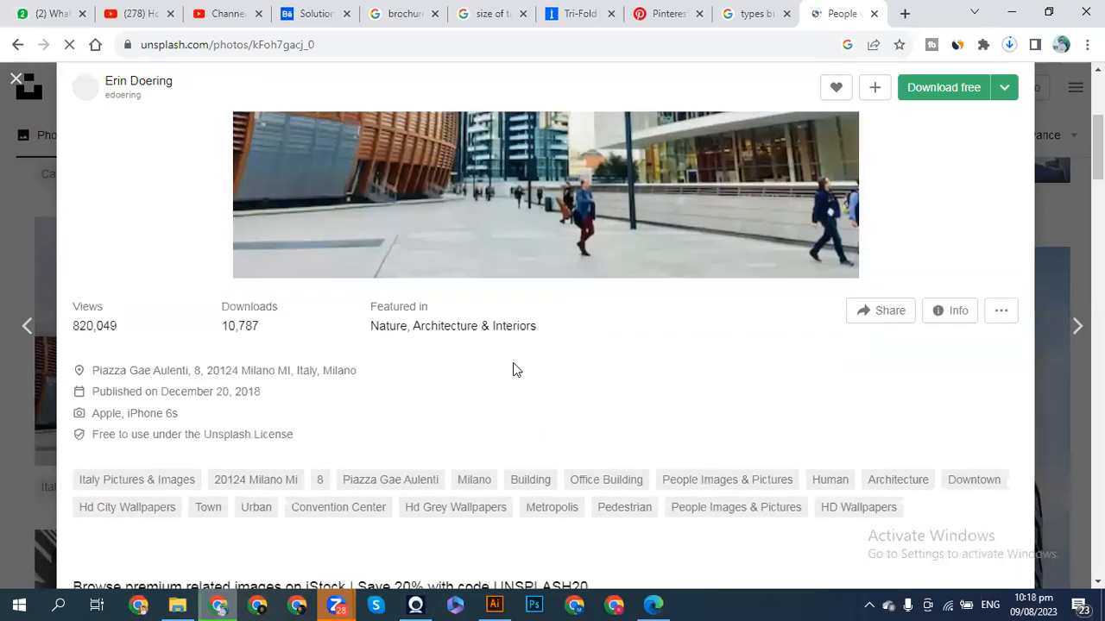
{"action": "scroll", "coordinate": [512, 370], "scroll_direction": "up", "scroll_amount": 2}
{"action": "scroll", "coordinate": [513, 370], "scroll_direction": "down", "scroll_amount": 7}
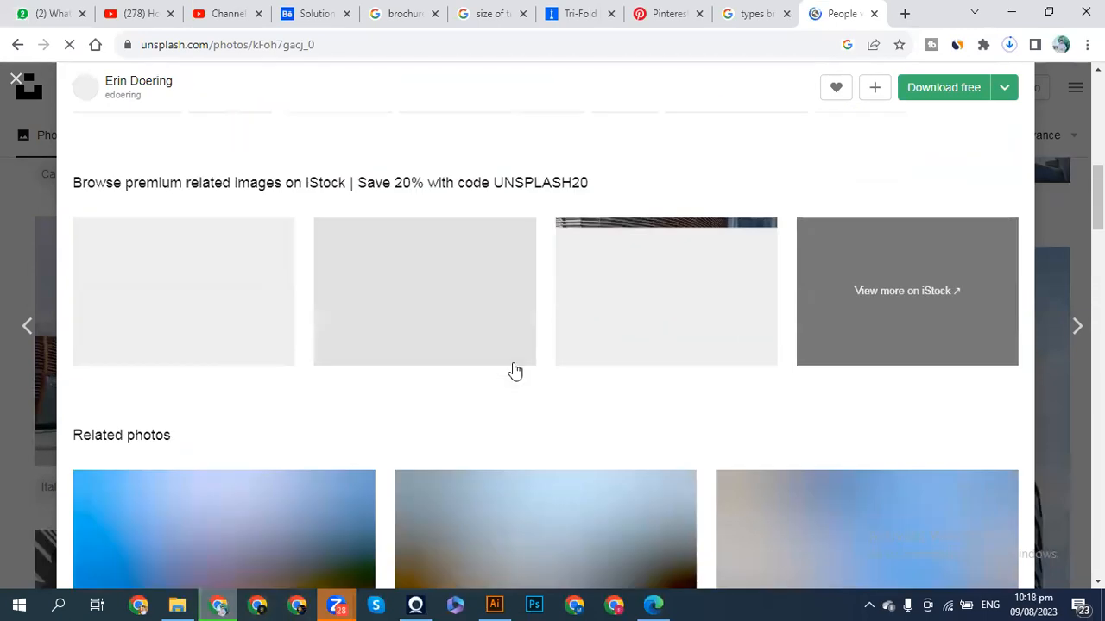
{"action": "scroll", "coordinate": [514, 371], "scroll_direction": "down", "scroll_amount": 14}
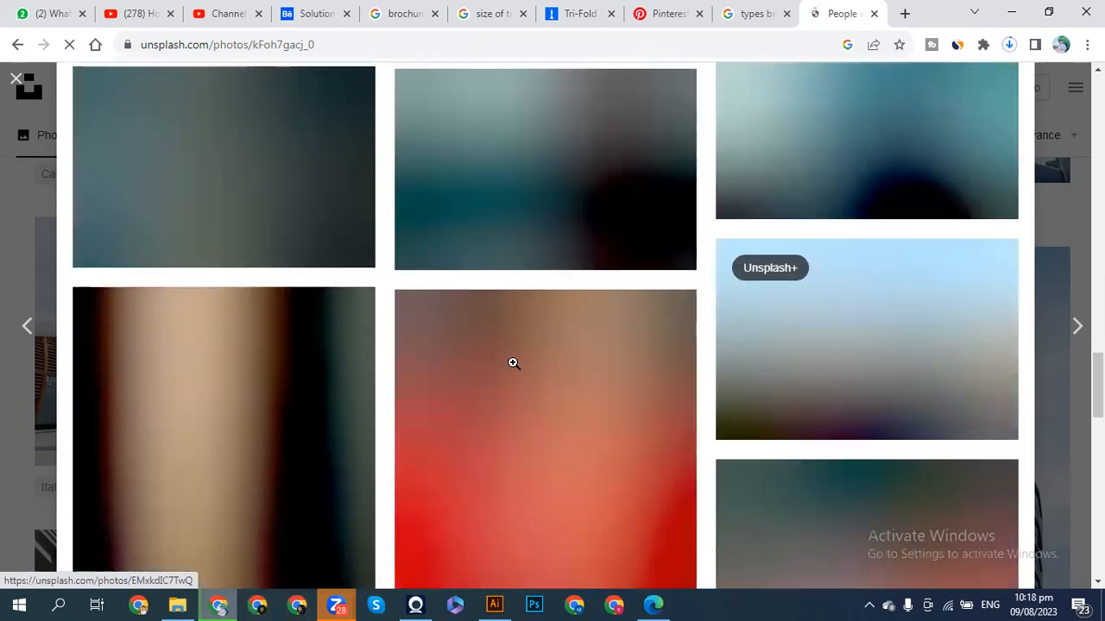
{"action": "scroll", "coordinate": [513, 363], "scroll_direction": "down", "scroll_amount": 5}
{"action": "scroll", "coordinate": [513, 362], "scroll_direction": "up", "scroll_amount": 5}
{"action": "scroll", "coordinate": [515, 371], "scroll_direction": "down", "scroll_amount": 4}
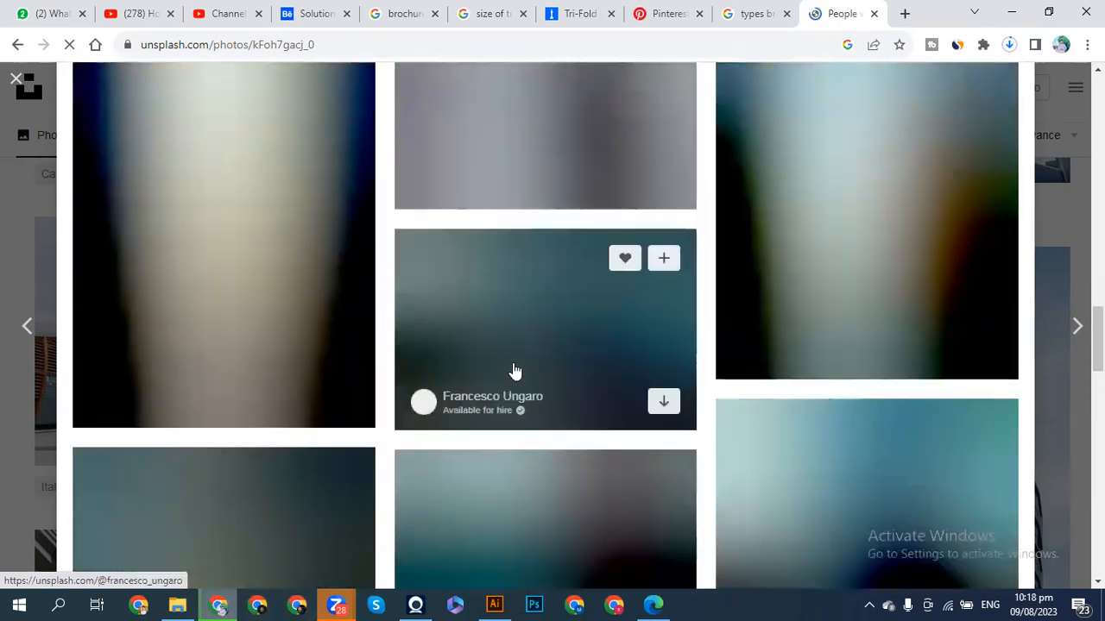
{"action": "scroll", "coordinate": [513, 371], "scroll_direction": "up", "scroll_amount": 20}
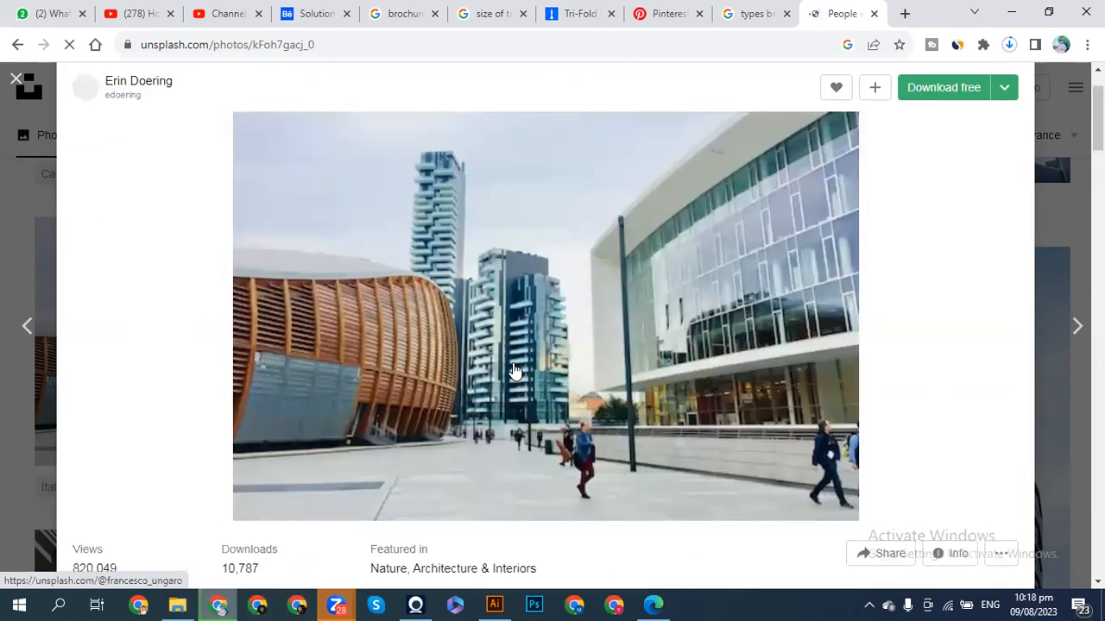
{"action": "scroll", "coordinate": [514, 370], "scroll_direction": "down", "scroll_amount": 8}
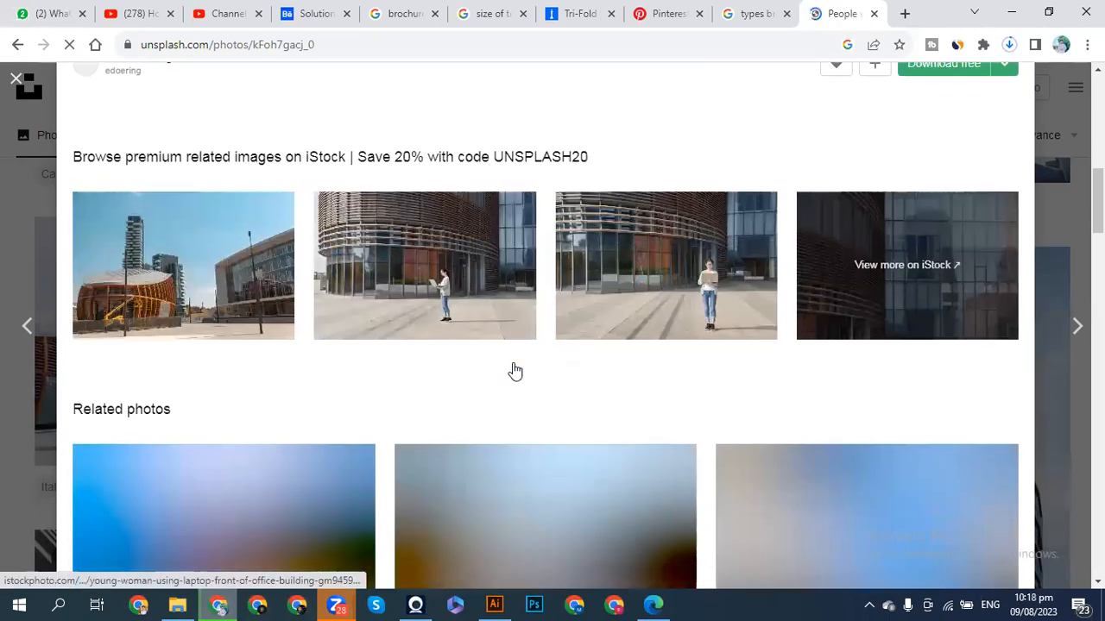
{"action": "scroll", "coordinate": [514, 371], "scroll_direction": "down", "scroll_amount": 5}
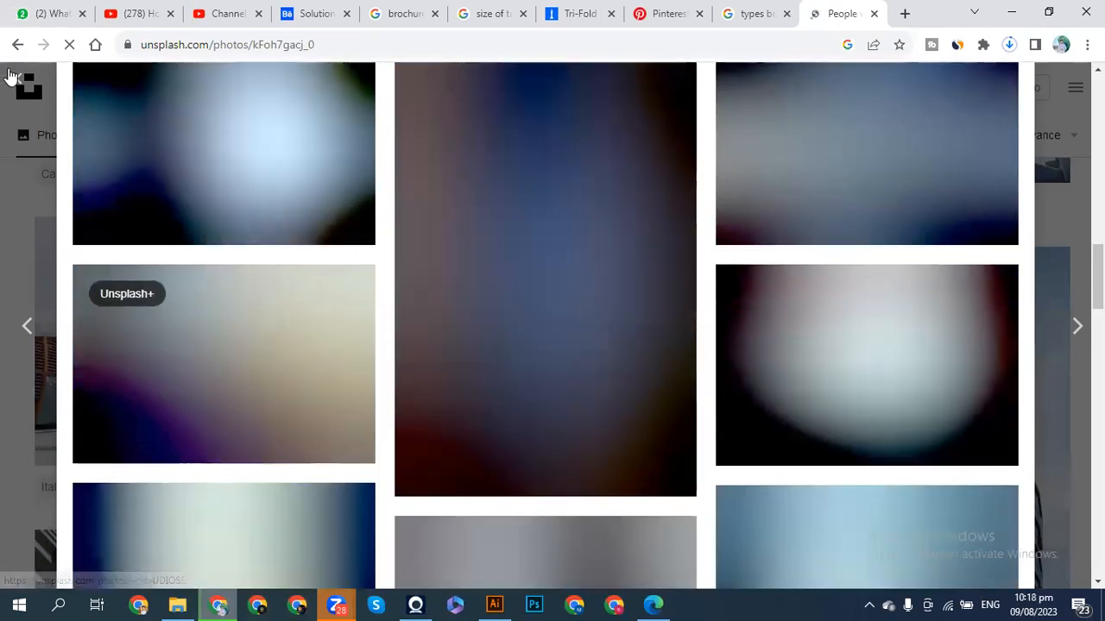
- Close the Milan photo page and copy the tall glass office tower photo from the results
{"action": "left_click", "coordinate": [11, 77]}
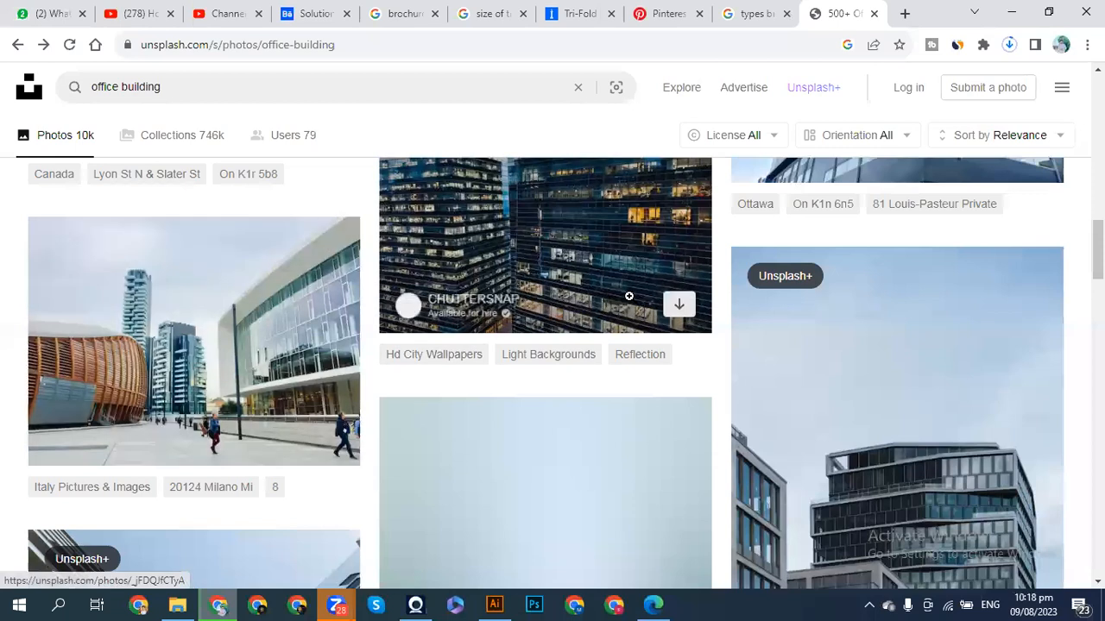
{"action": "scroll", "coordinate": [876, 384], "scroll_direction": "down", "scroll_amount": 1}
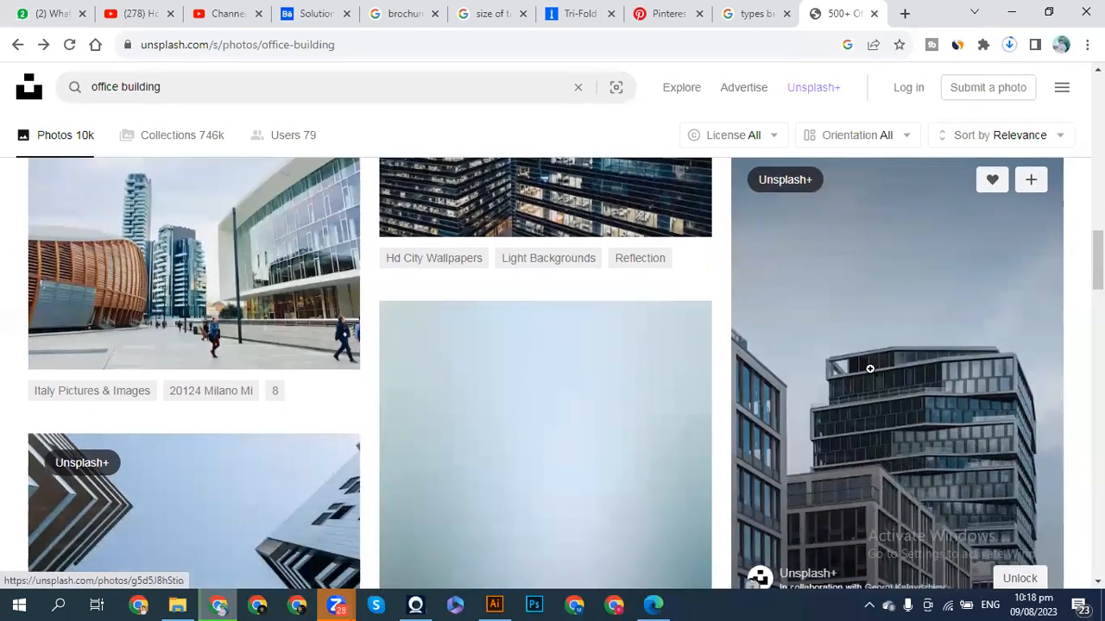
{"action": "right_click", "coordinate": [948, 345]}
{"action": "left_click", "coordinate": [884, 244]}
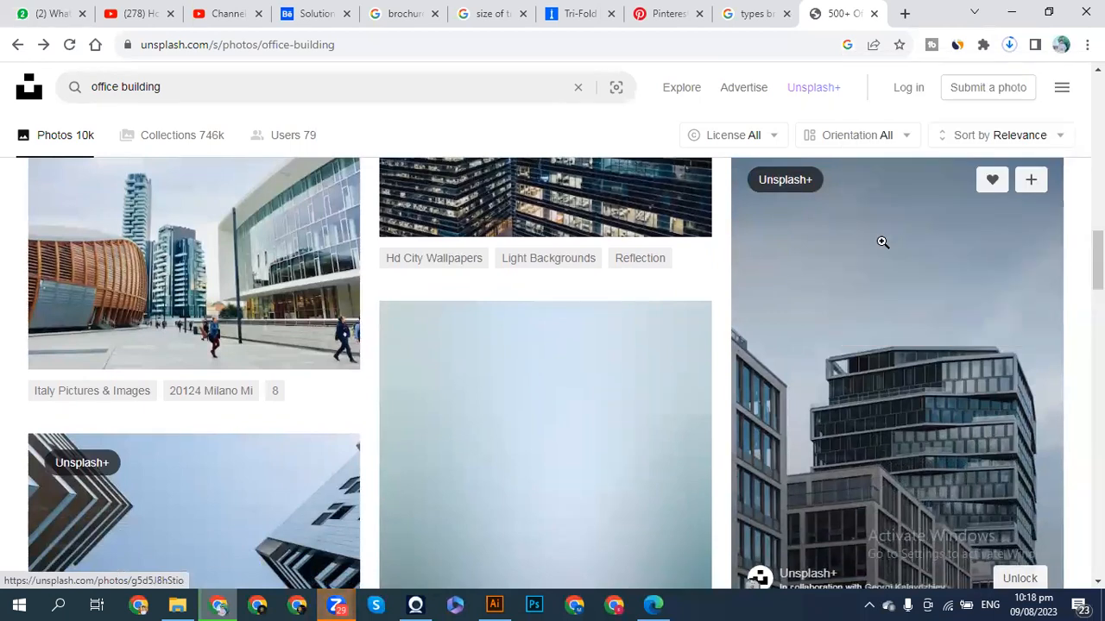
- Paste the glass office tower photo into the brochure and scale it down over the middle panel
{"action": "left_click", "coordinate": [494, 604]}
{"action": "key", "text": "ctrl"}
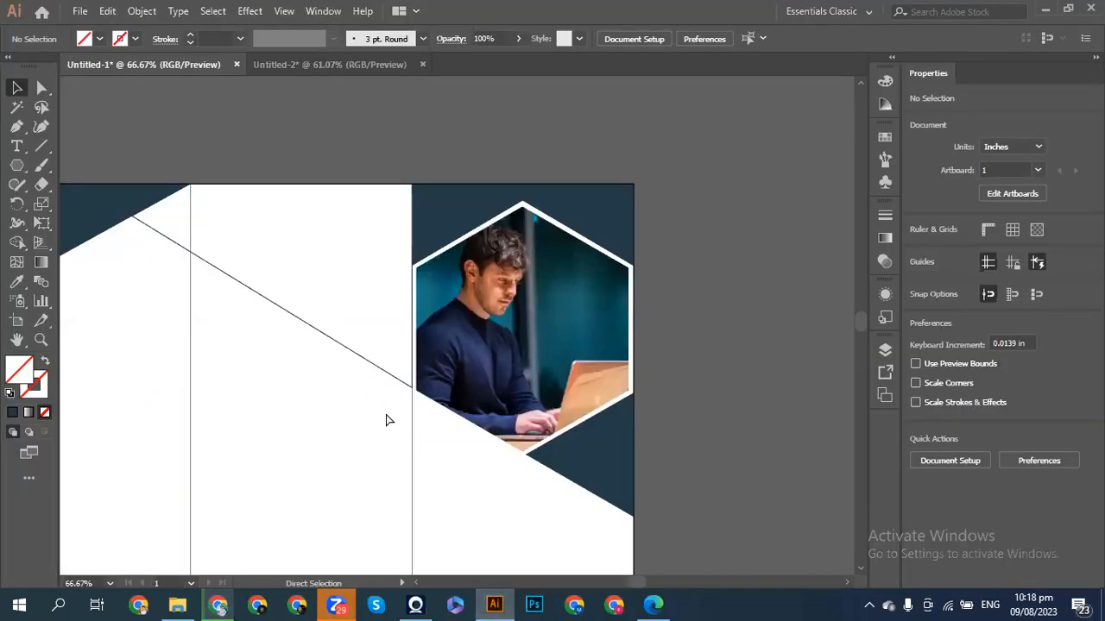
{"action": "key", "text": "ctrl+v"}
{"action": "left_click_drag", "start_coordinate": [423, 425], "coordinate": [300, 372]}
{"action": "key", "text": "ctrl+minus"}
{"action": "key", "text": "ctrl+minus"}
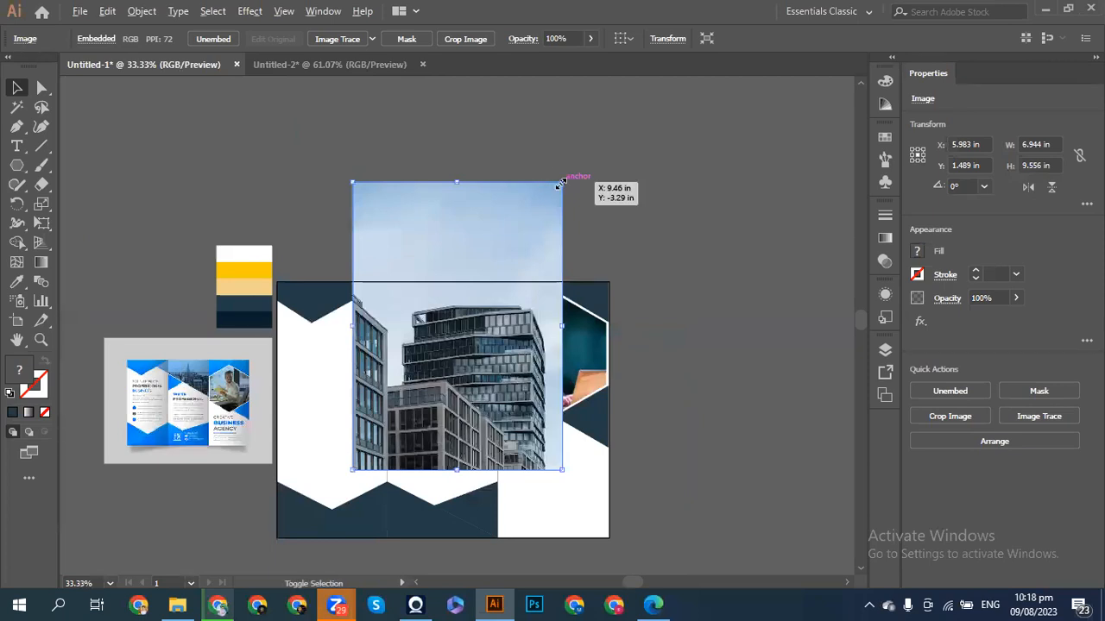
{"action": "key", "text": "space"}
{"action": "left_click_drag", "start_coordinate": [561, 183], "coordinate": [529, 231]}
{"action": "left_click_drag", "start_coordinate": [493, 275], "coordinate": [483, 278]}
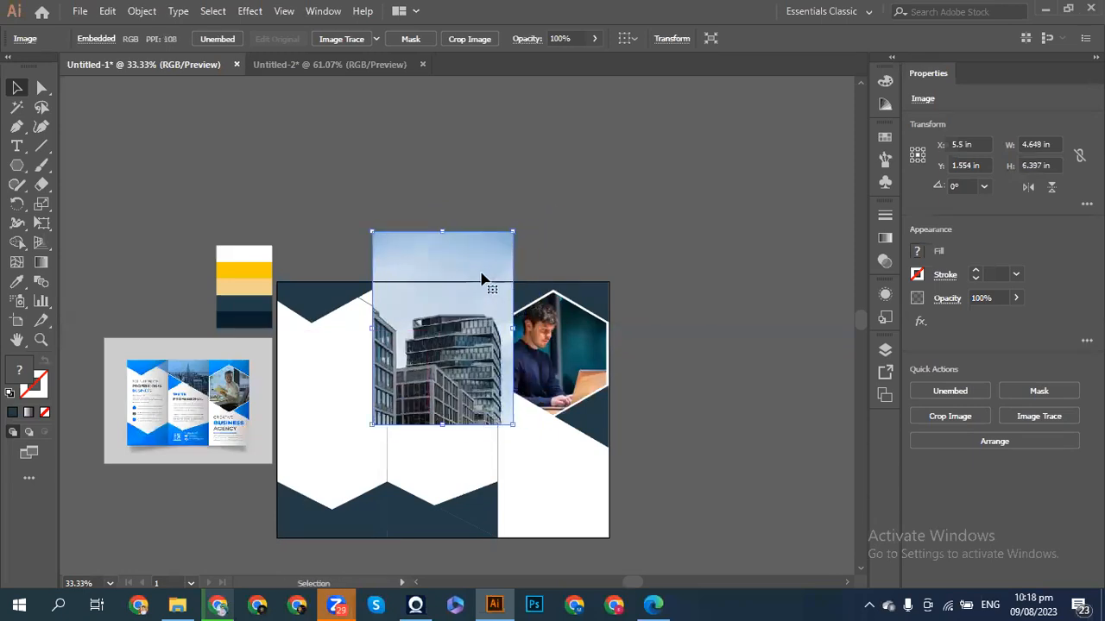
{"action": "key", "text": "ctrl+1"}
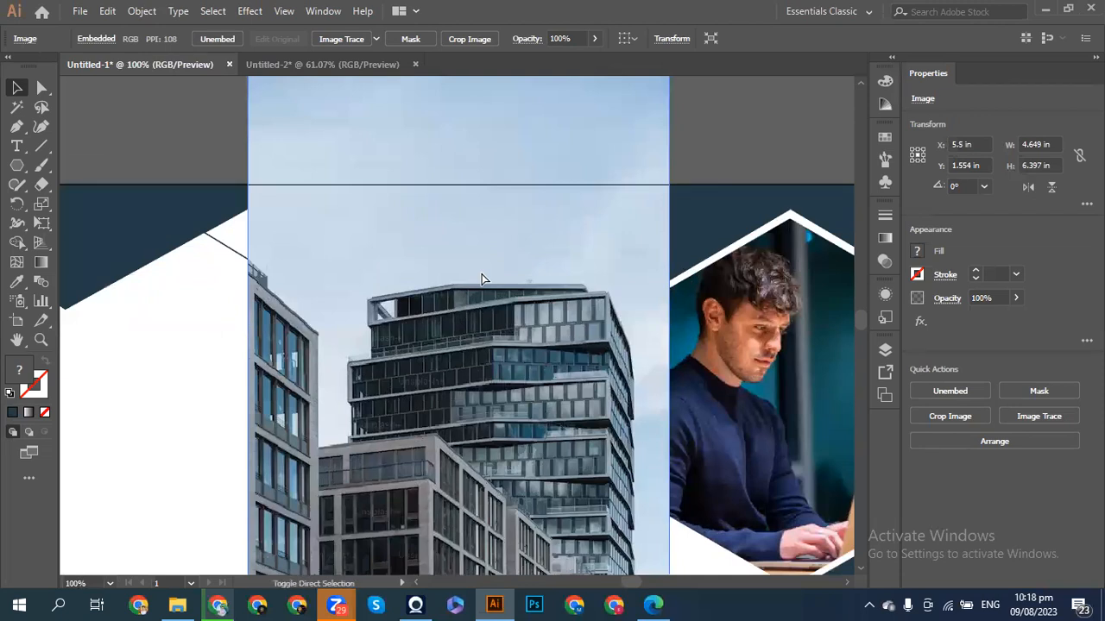
- Send the tower photo backward and align it with the middle diagonal panel
{"action": "key", "text": "ctrl+shift+bracketleft"}
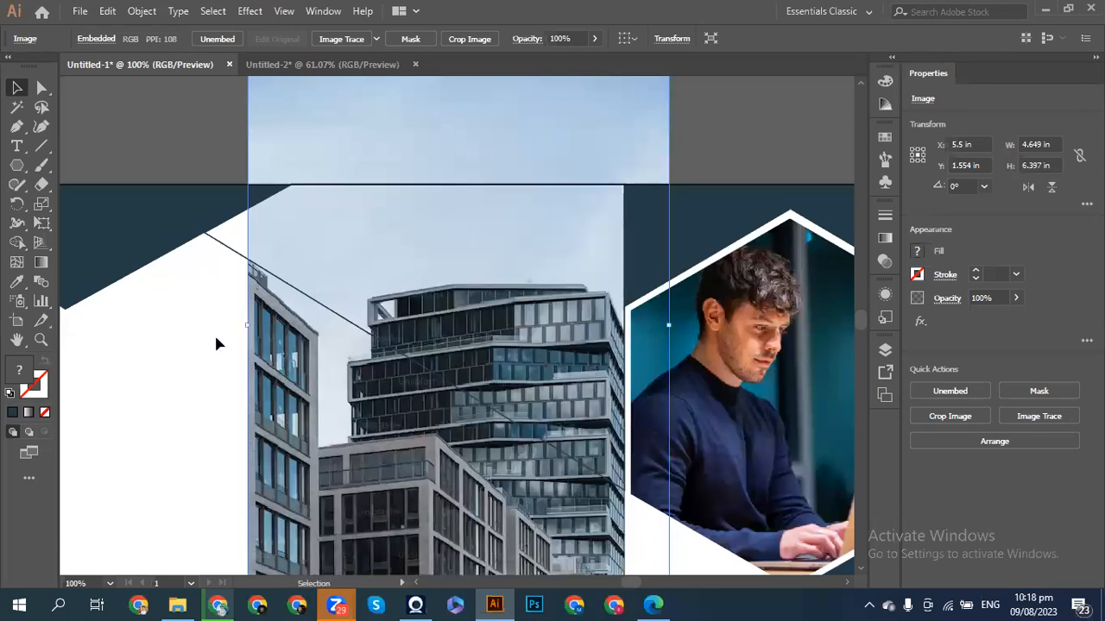
{"action": "left_click", "coordinate": [215, 128]}
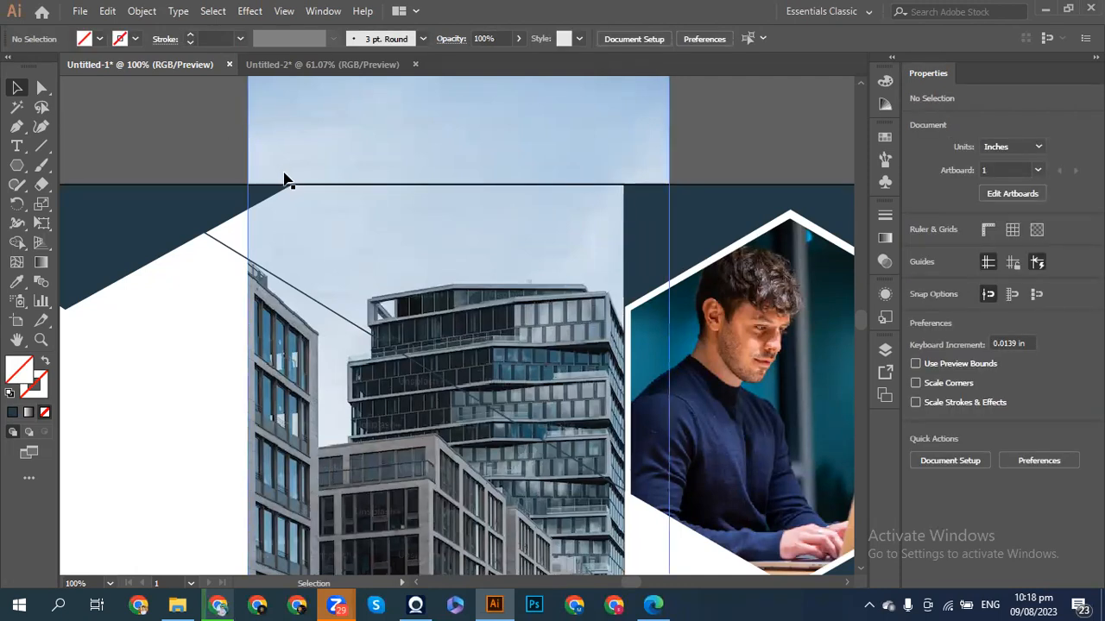
{"action": "left_click", "coordinate": [240, 253]}
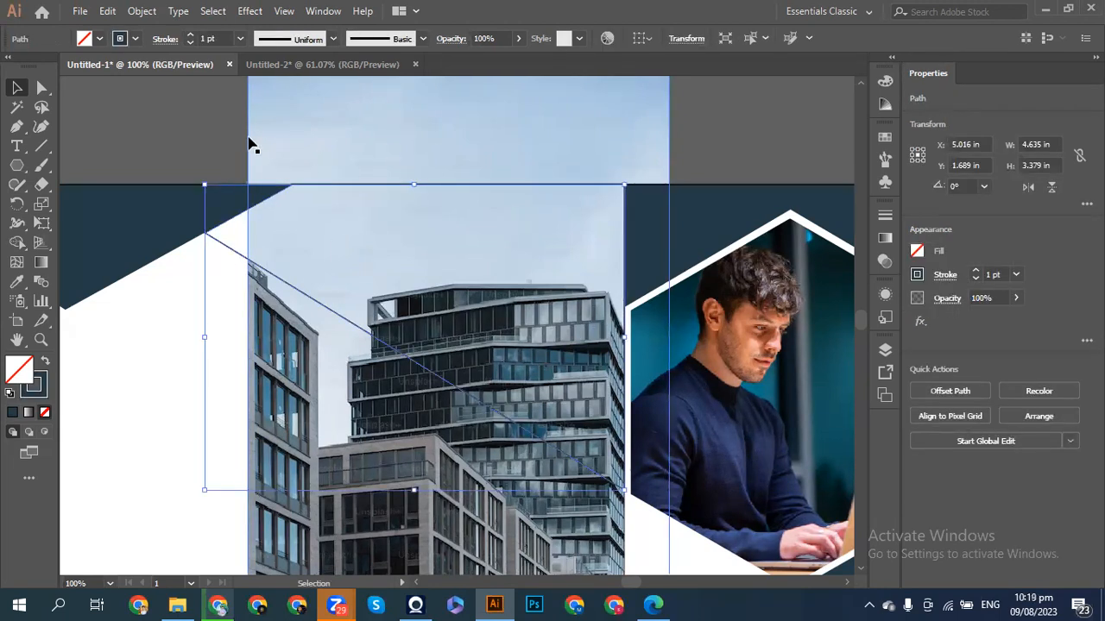
{"action": "key", "text": "ctrl+minus"}
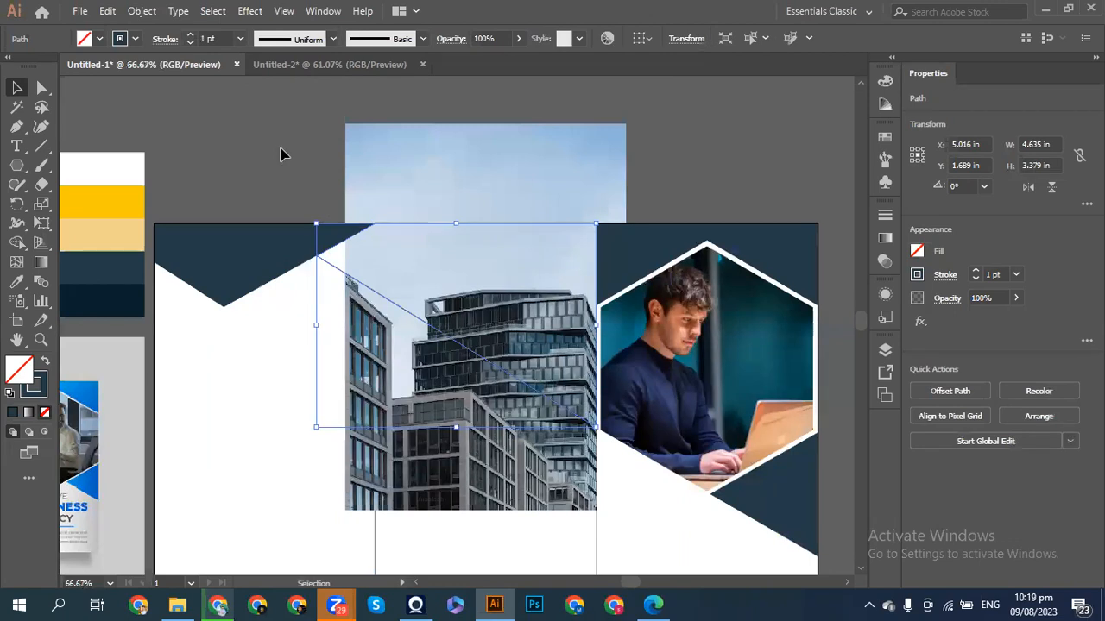
{"action": "left_click_drag", "start_coordinate": [461, 153], "coordinate": [435, 151]}
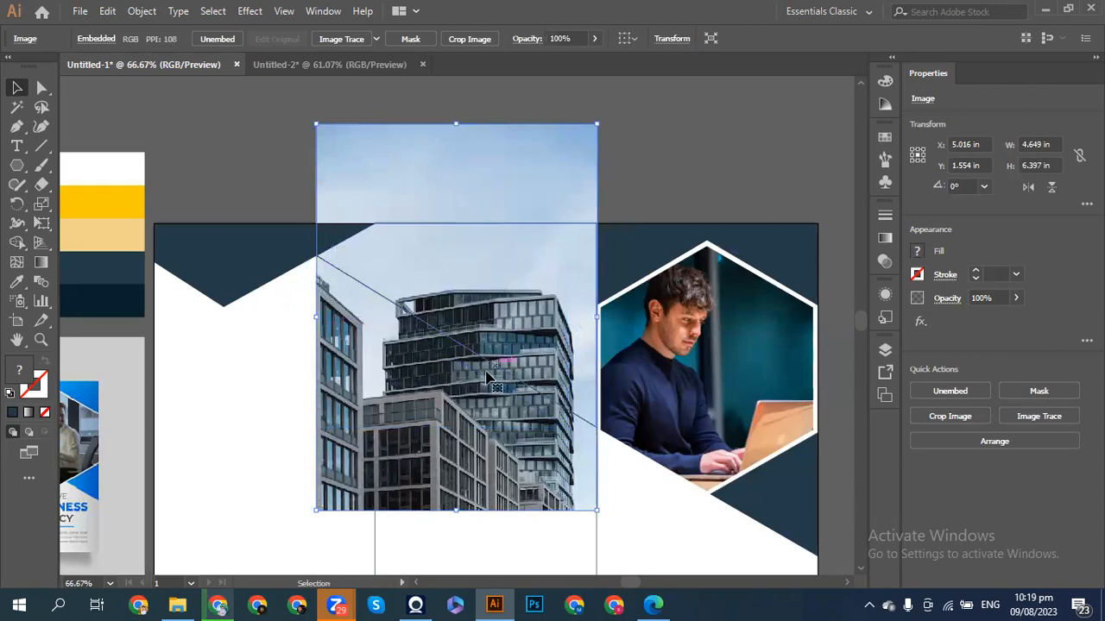
{"action": "key", "text": "shift+Up"}
{"action": "key", "text": "shift+Up"}
{"action": "key", "text": "shift+Up"}
{"action": "key", "text": "shift+Up"}
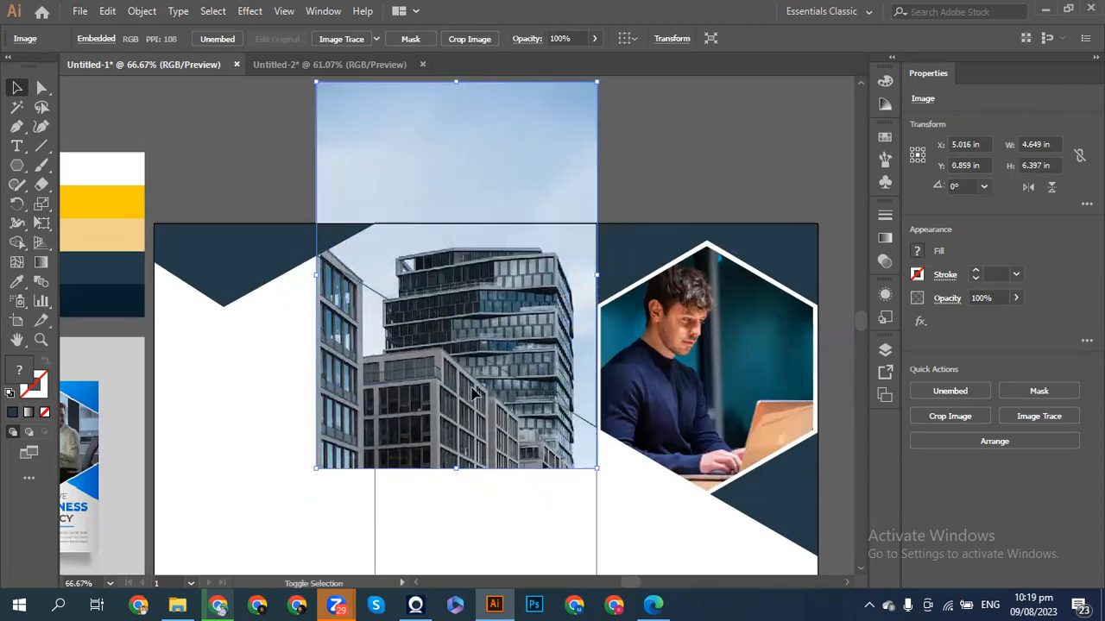
{"action": "key", "text": "shift+Up"}
{"action": "key", "text": "shift+Up"}
{"action": "key", "text": "shift+Down"}
{"action": "key", "text": "shift+Down"}
- Select the diagonal panel with the tower photo and clip the photo to it using Ctrl+7
{"action": "left_click", "coordinate": [432, 321], "text": "shift"}
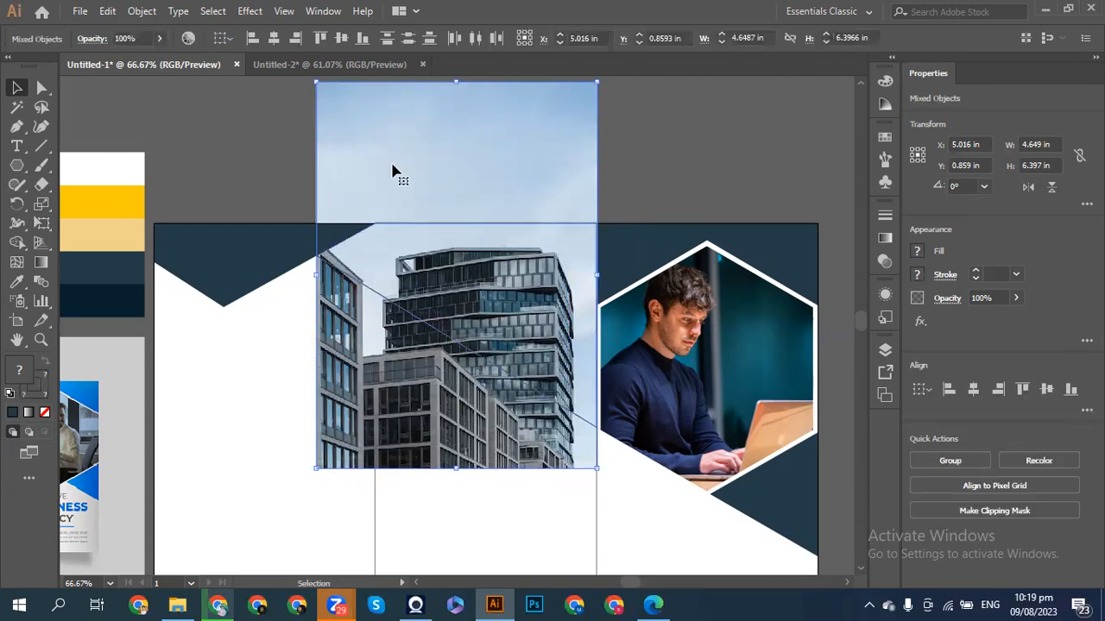
{"action": "key", "text": "ctrl+7"}
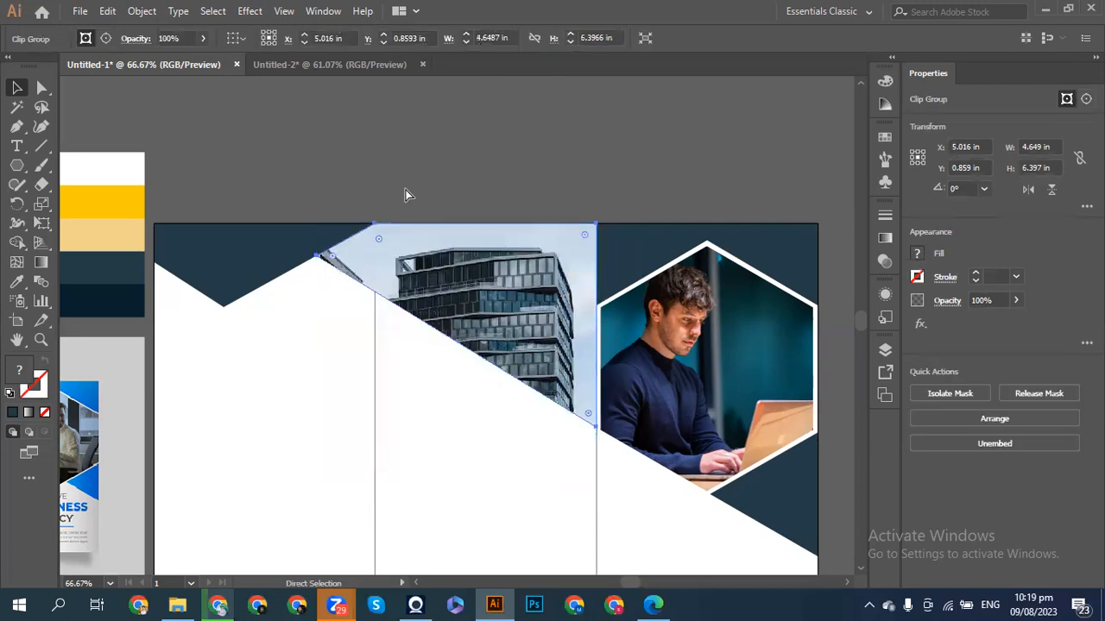
{"action": "left_click", "coordinate": [384, 164]}
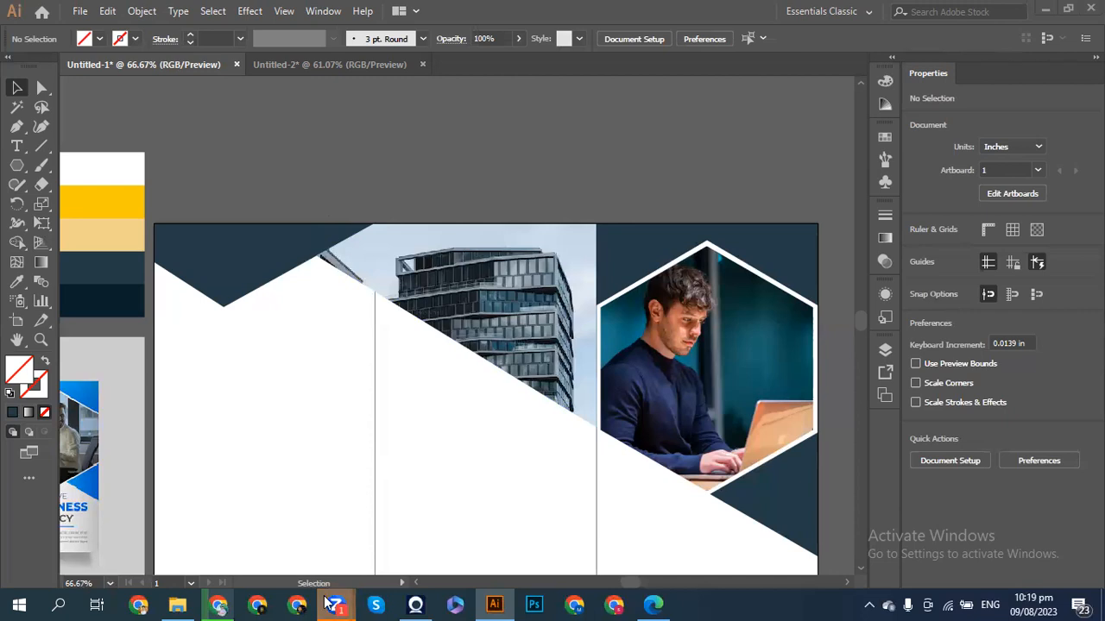
- Copy the blue glass high-rise photo from the Unsplash office building results back into Illustrator
{"action": "left_click", "coordinate": [217, 604]}
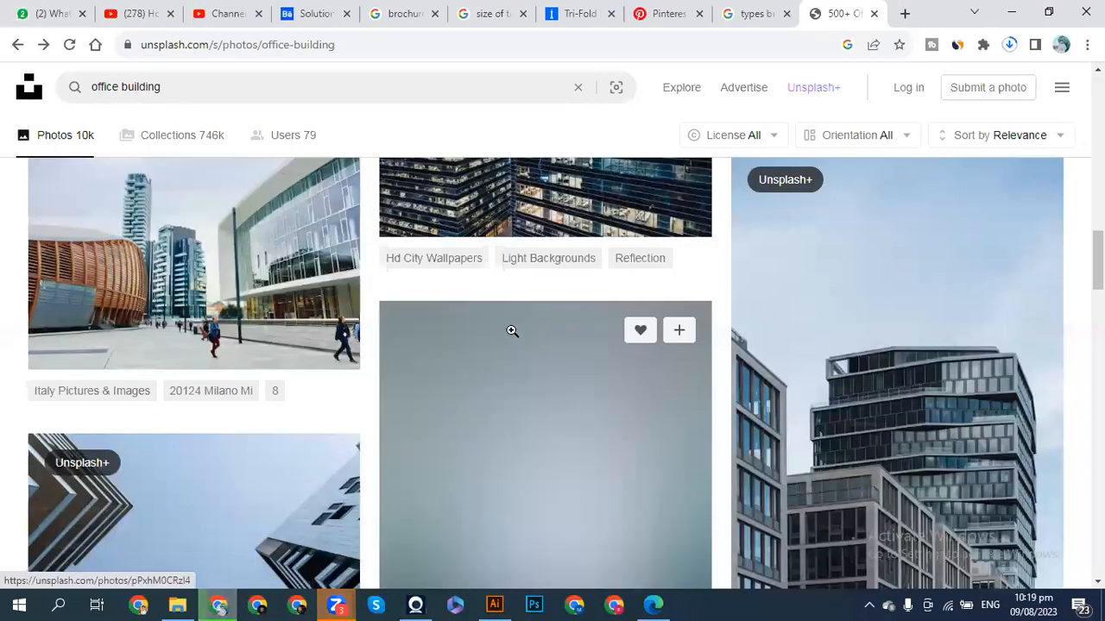
{"action": "scroll", "coordinate": [389, 322], "scroll_direction": "up", "scroll_amount": 2}
{"action": "scroll", "coordinate": [389, 322], "scroll_direction": "up", "scroll_amount": 7}
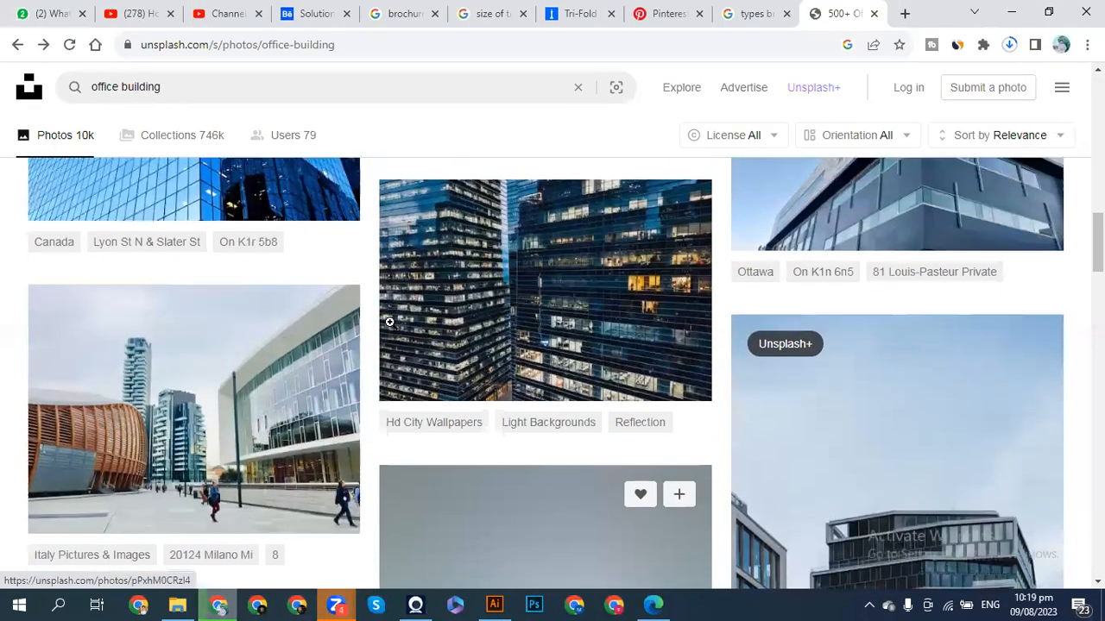
{"action": "scroll", "coordinate": [389, 321], "scroll_direction": "down", "scroll_amount": 2}
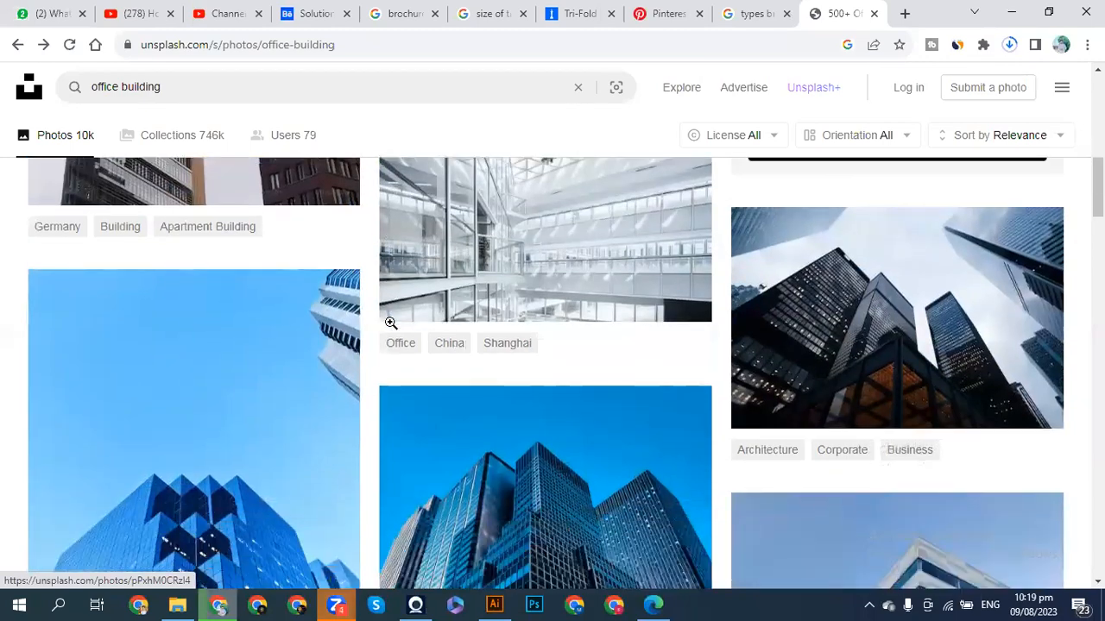
{"action": "scroll", "coordinate": [389, 322], "scroll_direction": "up", "scroll_amount": 2}
{"action": "scroll", "coordinate": [389, 322], "scroll_direction": "down", "scroll_amount": 2}
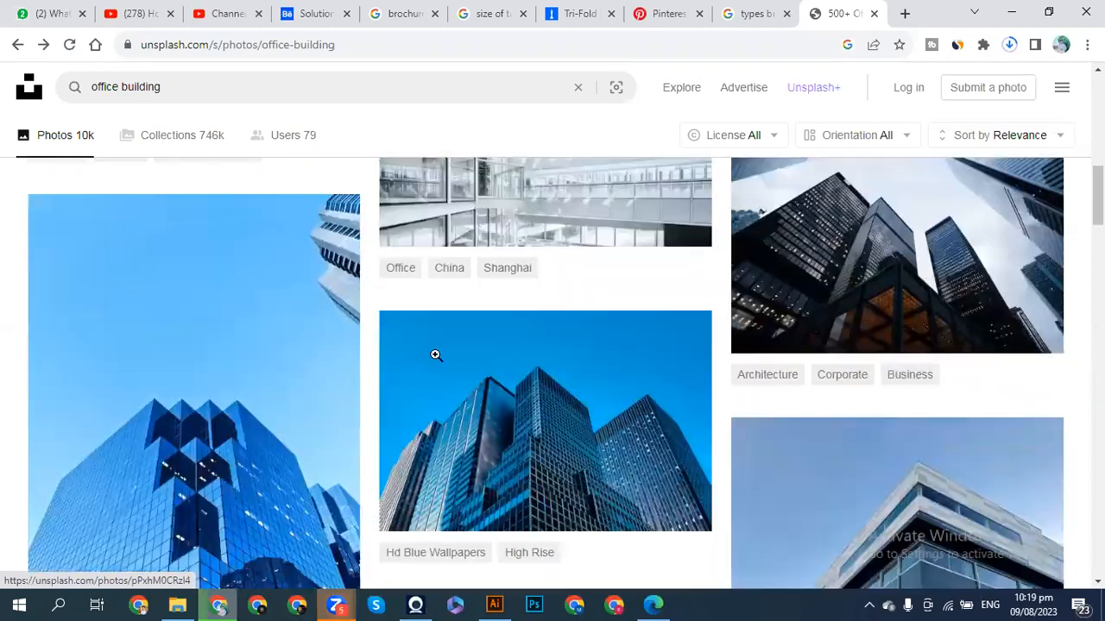
{"action": "right_click", "coordinate": [573, 432]}
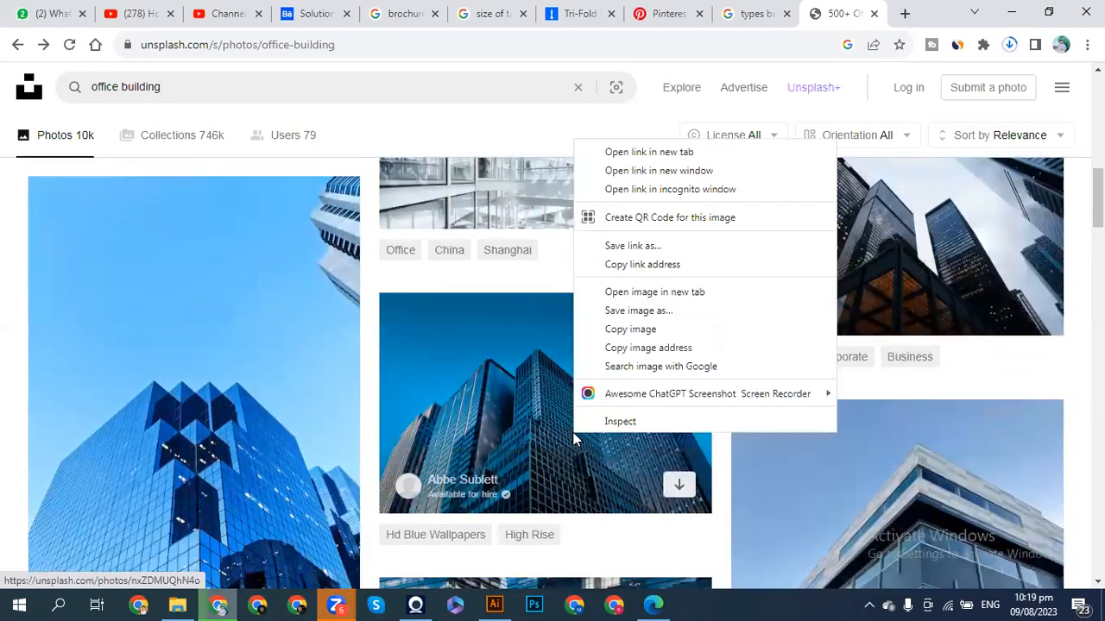
{"action": "left_click", "coordinate": [628, 328]}
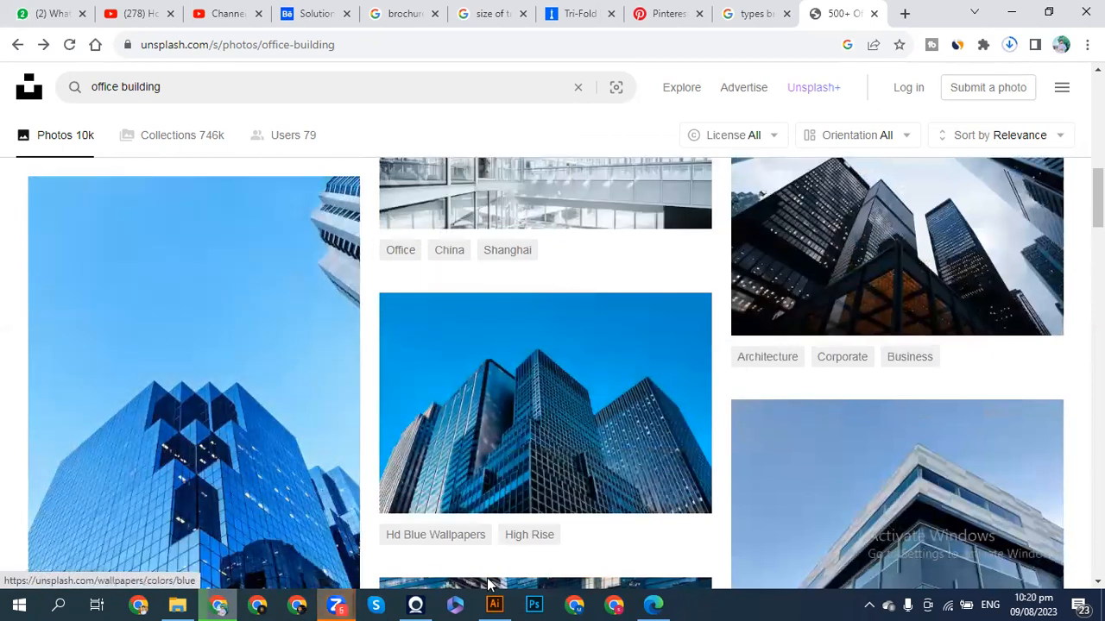
{"action": "key", "text": "alt+Tab"}
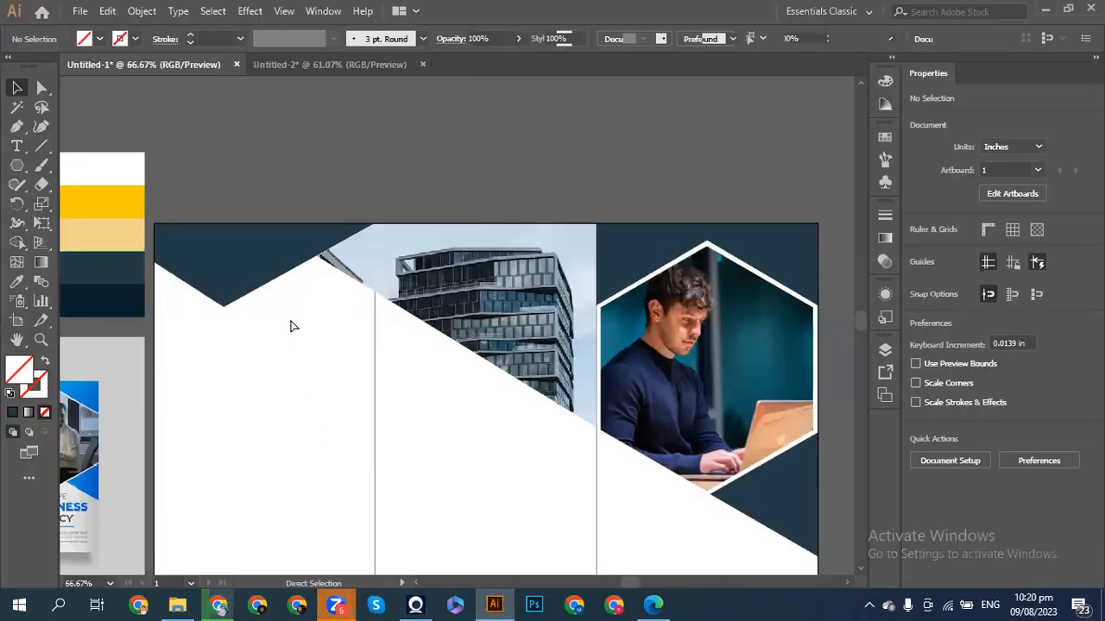
- Paste the blue skyscraper photo and delete the grey building image inside the diagonal panel's clip group
{"action": "key", "text": "ctrl+v"}
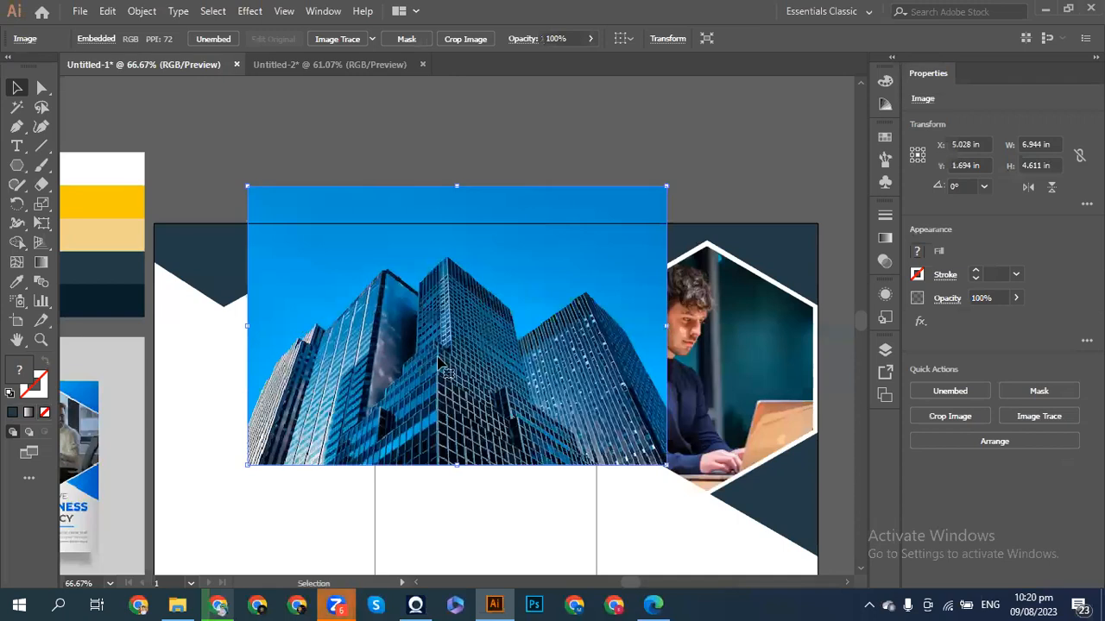
{"action": "left_click_drag", "start_coordinate": [444, 366], "coordinate": [437, 463]}
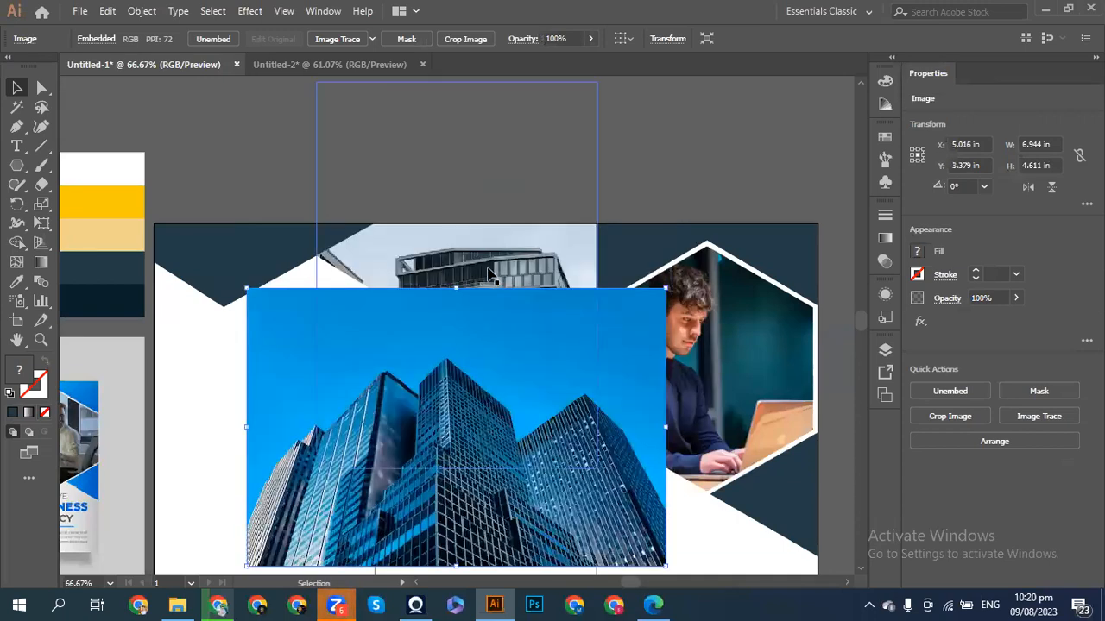
{"action": "double_click", "coordinate": [488, 274]}
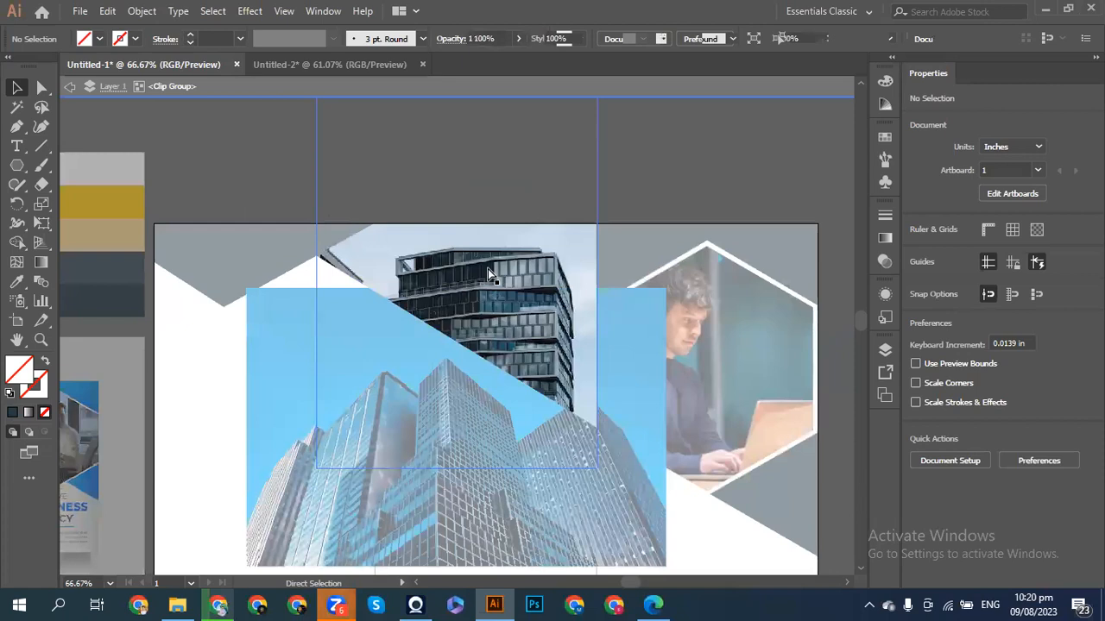
{"action": "left_click", "coordinate": [487, 270]}
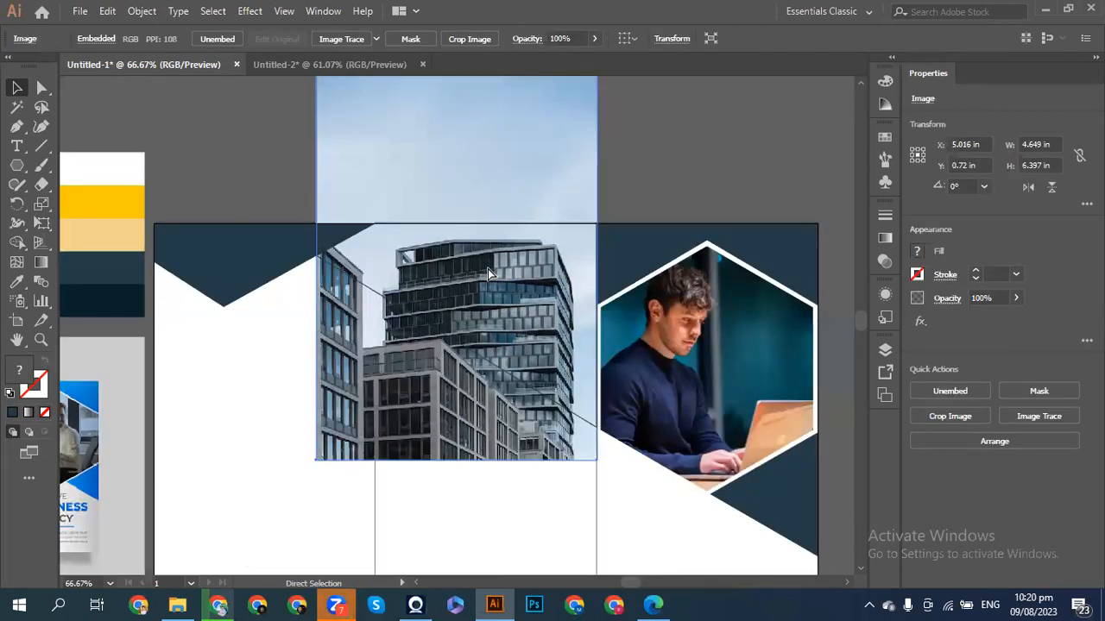
{"action": "key", "text": "v"}
{"action": "key", "text": "Delete"}
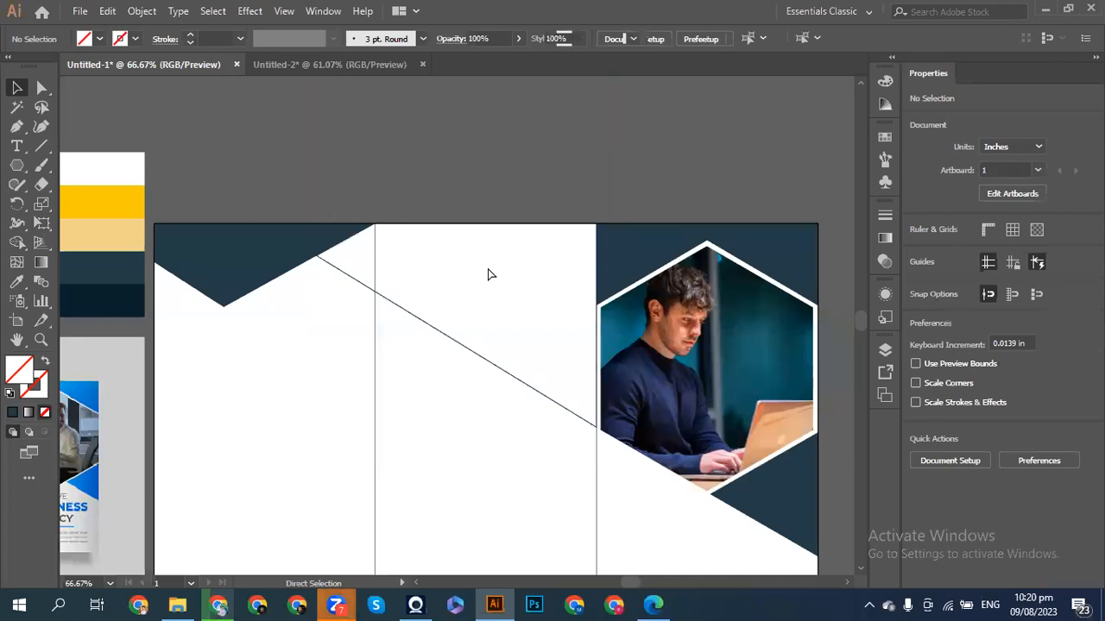
- Send the skyscraper photo behind the hexagon and dark shape, then select it with the diagonal outline
{"action": "key", "text": "ctrl+z"}
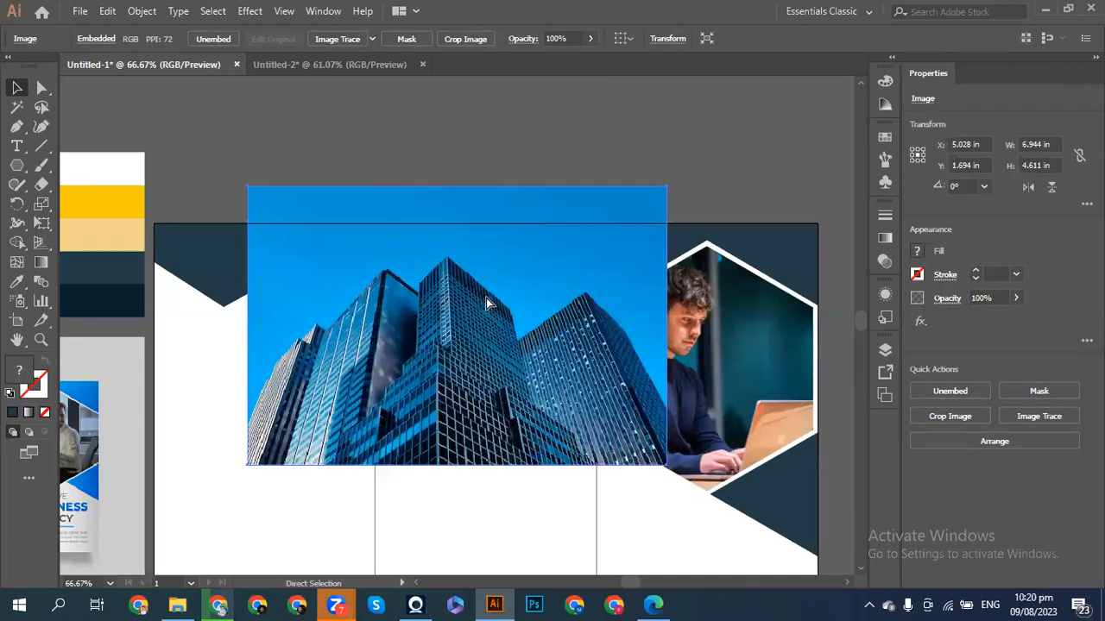
{"action": "key", "text": "ctrl+bracketleft"}
{"action": "key", "text": "ctrl+bracketleft"}
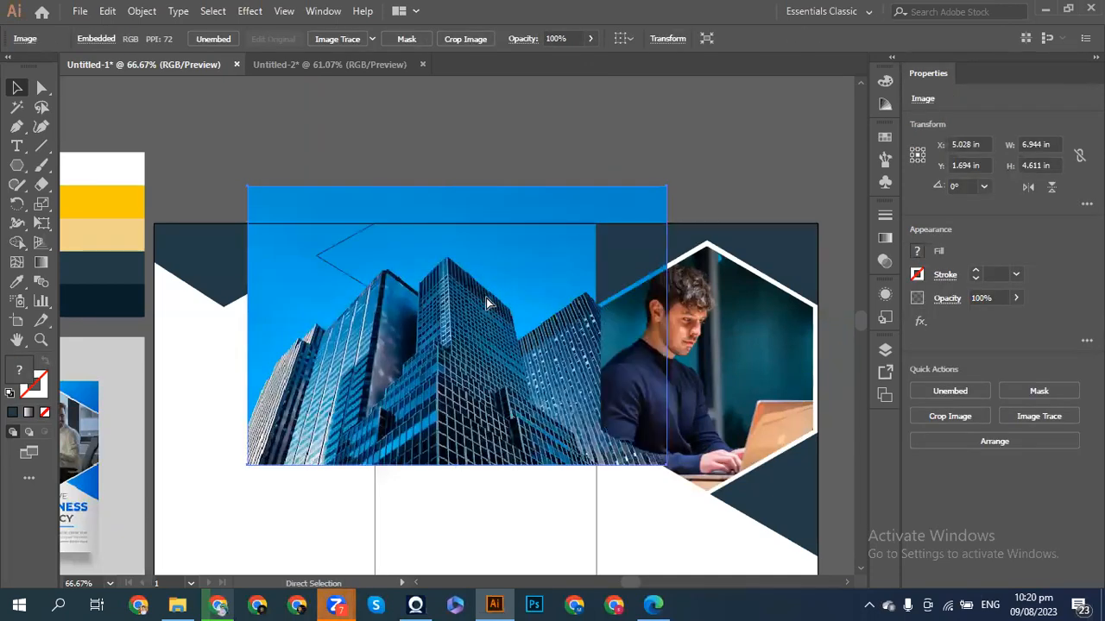
{"action": "left_click", "coordinate": [374, 296]}
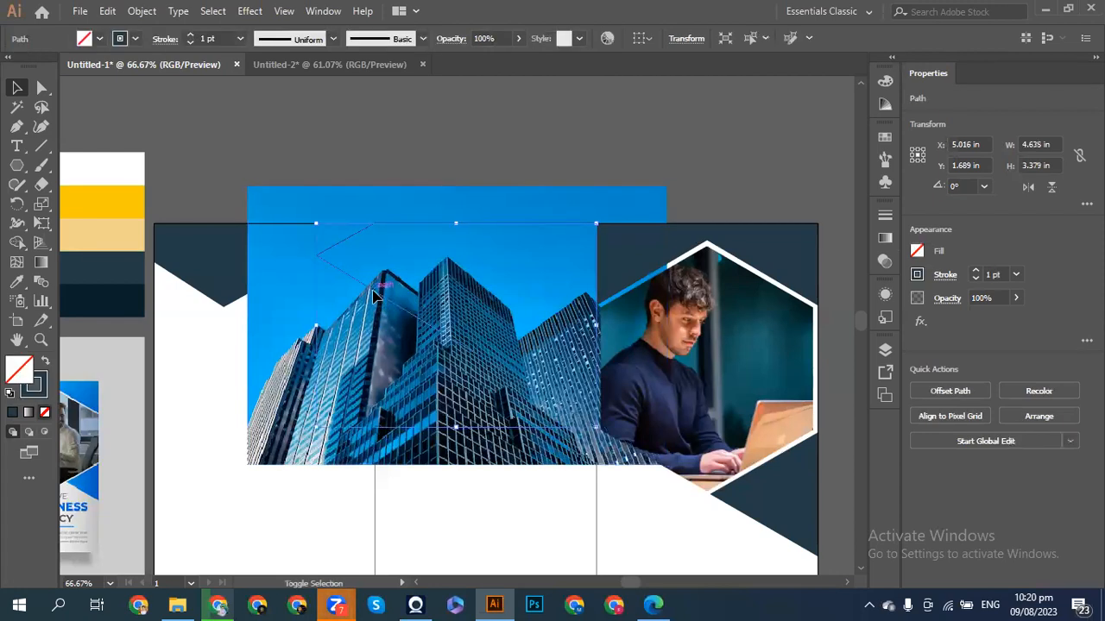
{"action": "left_click", "coordinate": [287, 340], "text": "shift"}
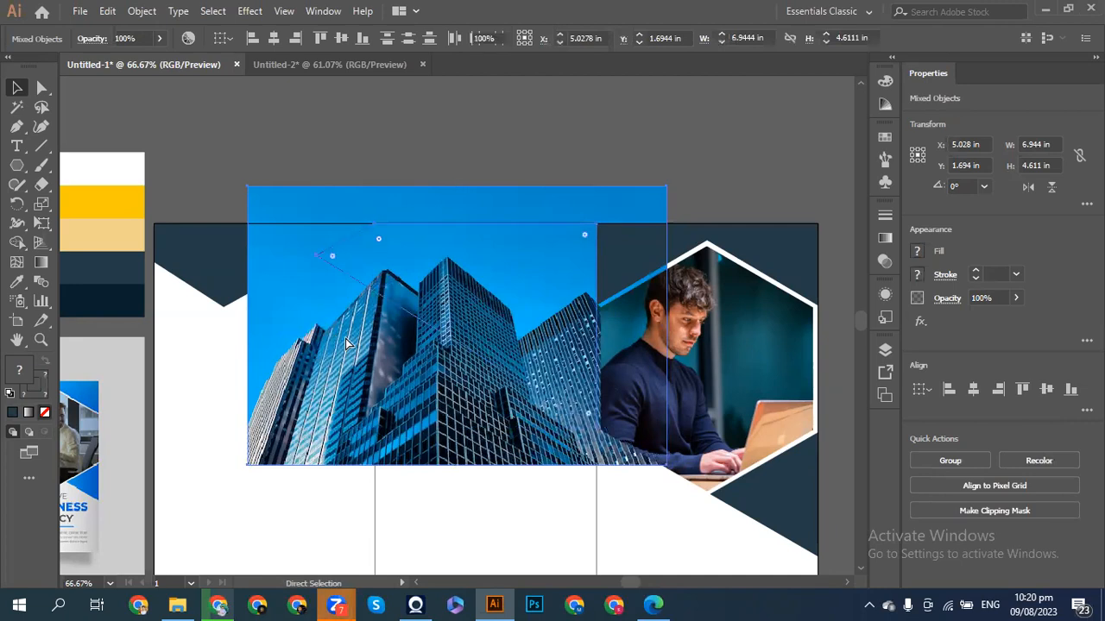
{"action": "key", "text": "ctrl+shift+a"}
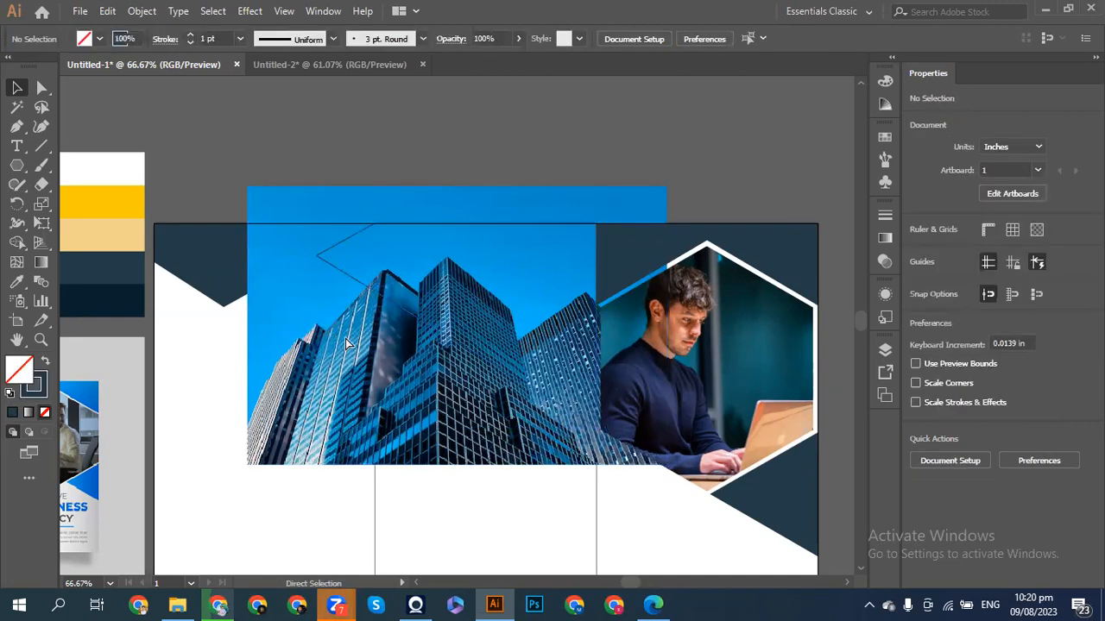
{"action": "key", "text": "ctrl+z"}
{"action": "key", "text": "ctrl+shift+a"}
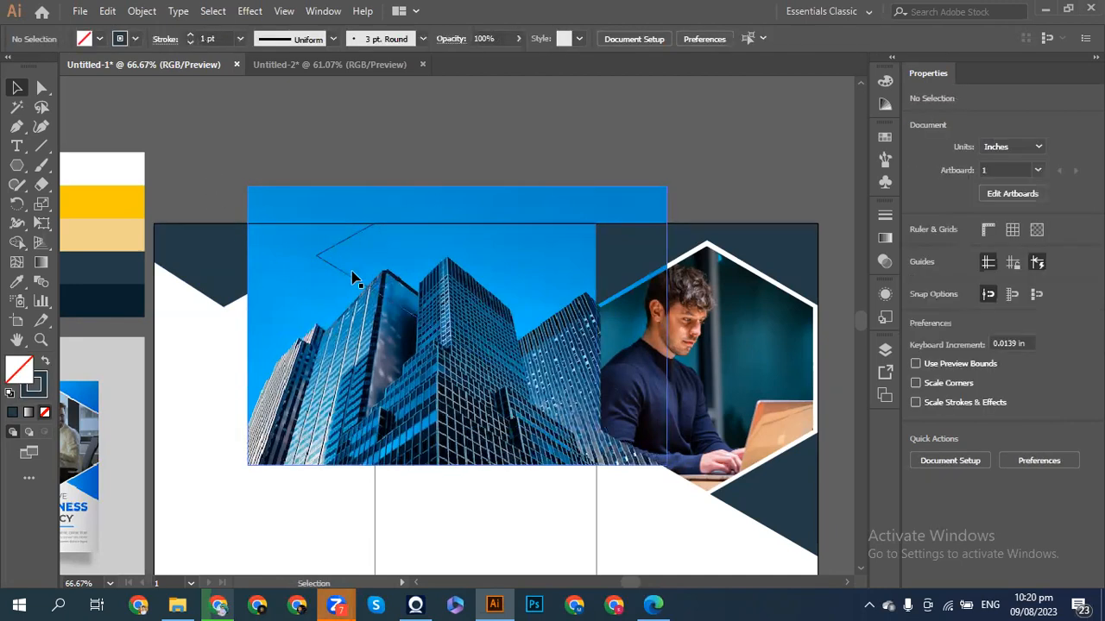
{"action": "left_click", "coordinate": [352, 277], "text": "shift"}
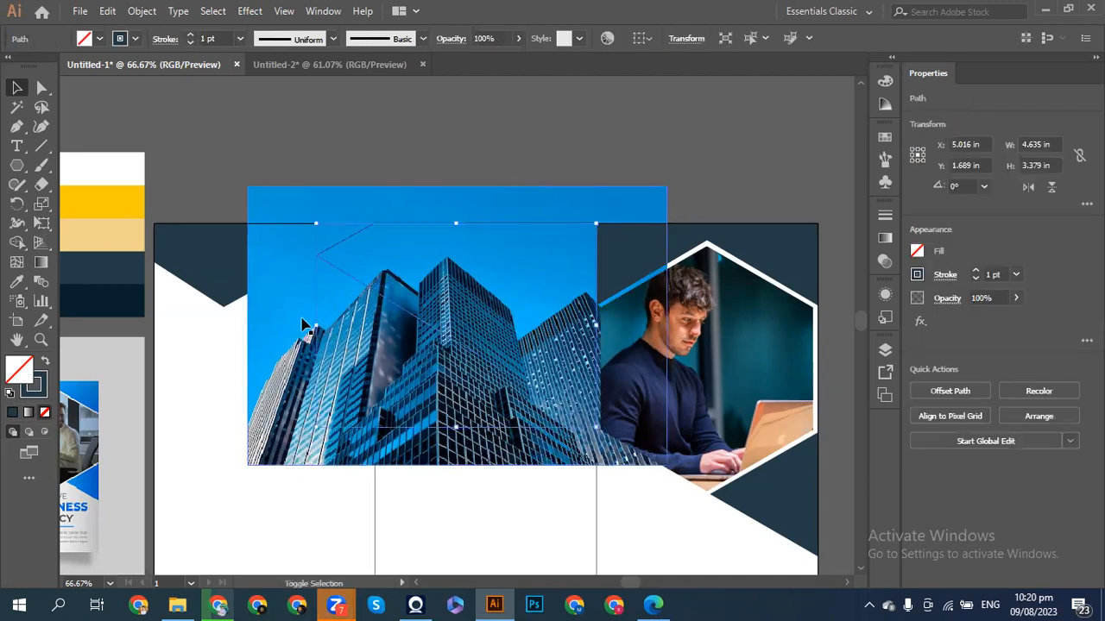
{"action": "left_click", "coordinate": [268, 378], "text": "shift"}
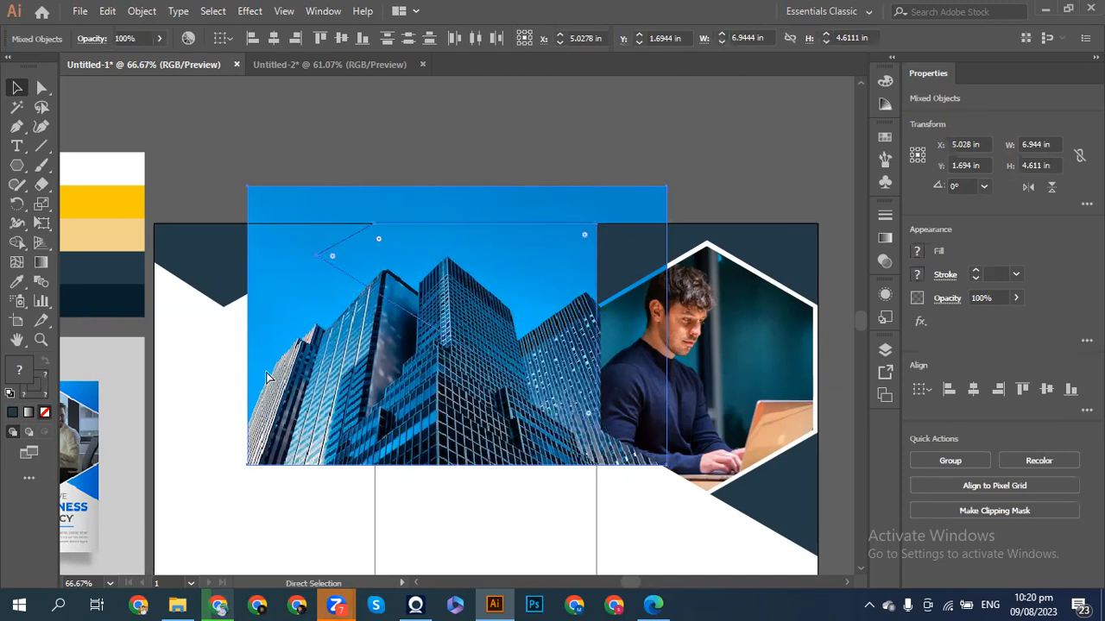
{"action": "key", "text": "ctrl+shift+a"}
- Clip the skyscraper photo to the diagonal panel outline, making a 4.635 × 3.379 in clip group
{"action": "key", "text": "a"}
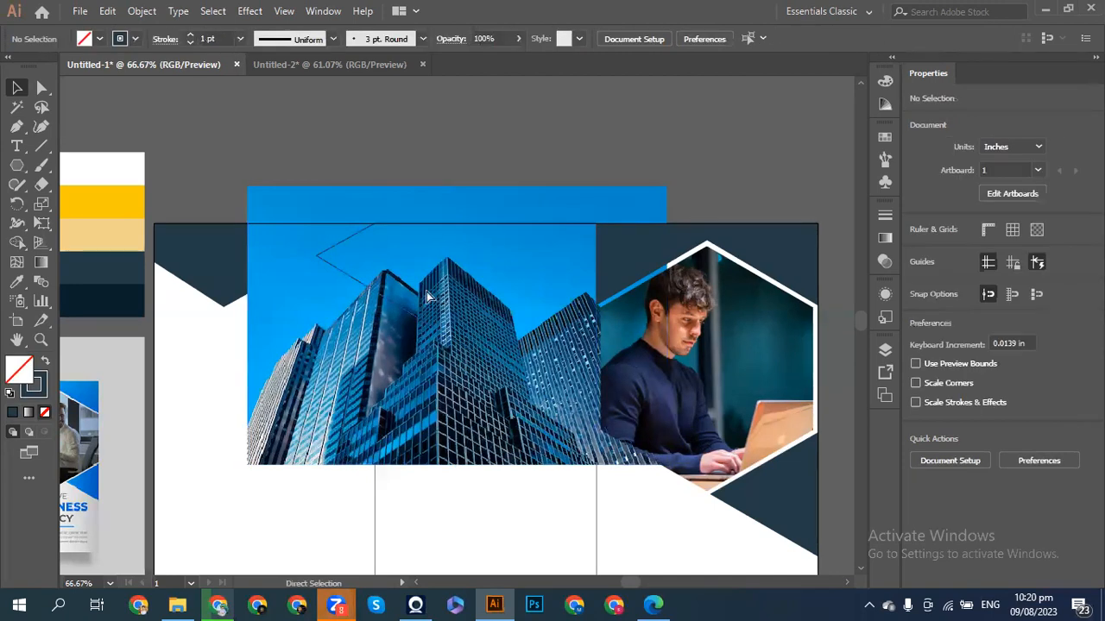
{"action": "key", "text": "v"}
{"action": "left_click", "coordinate": [300, 215]}
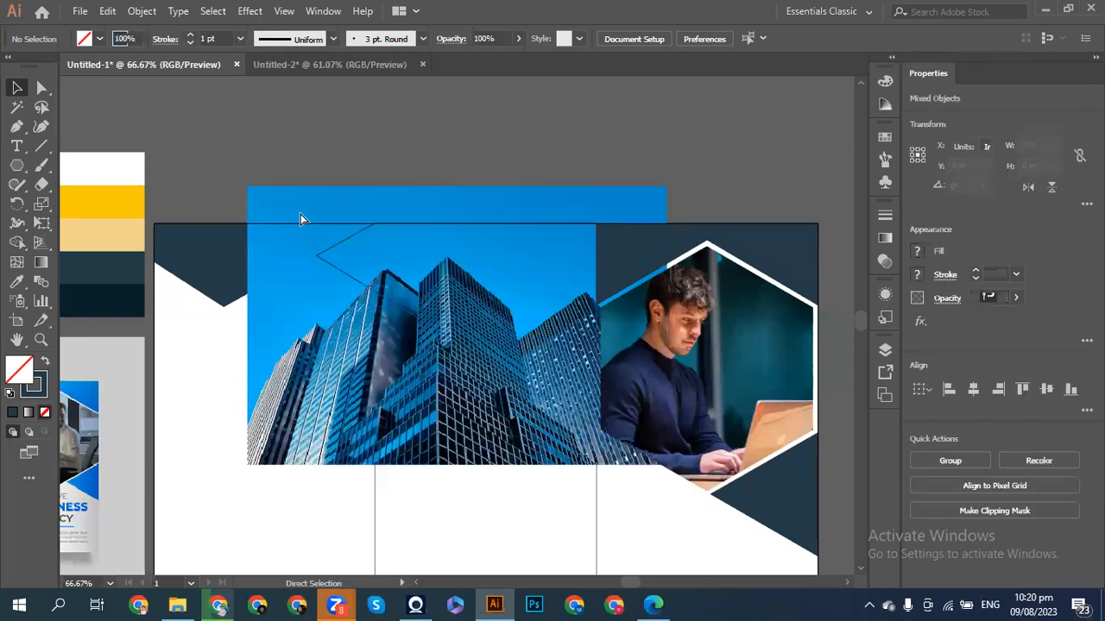
{"action": "left_click", "coordinate": [246, 146]}
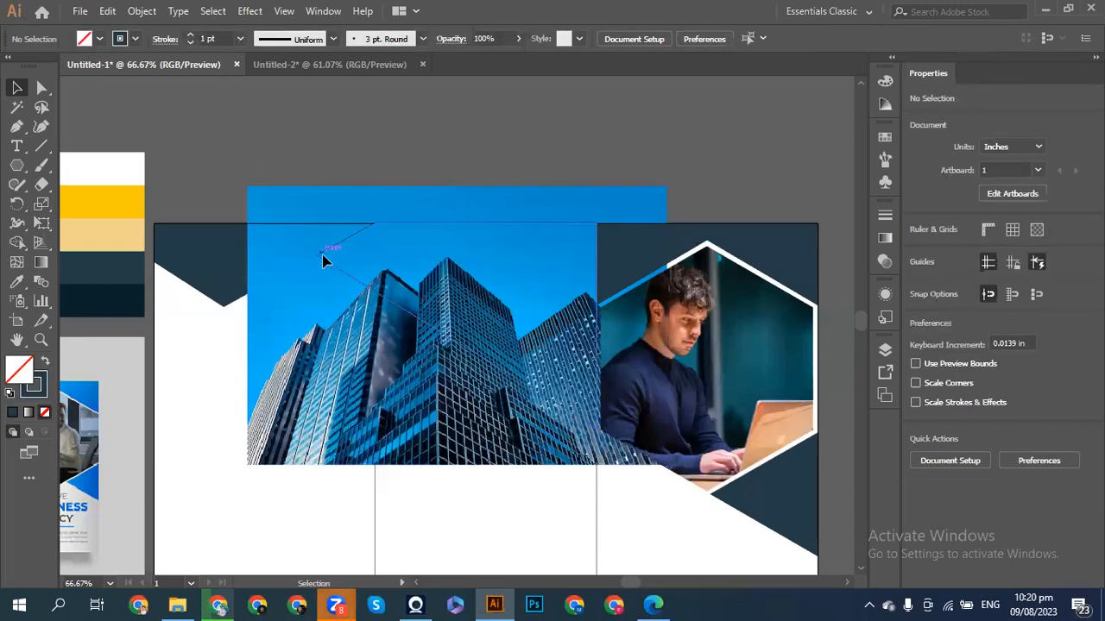
{"action": "left_click", "coordinate": [326, 290]}
{"action": "left_click", "coordinate": [299, 293], "text": "shift"}
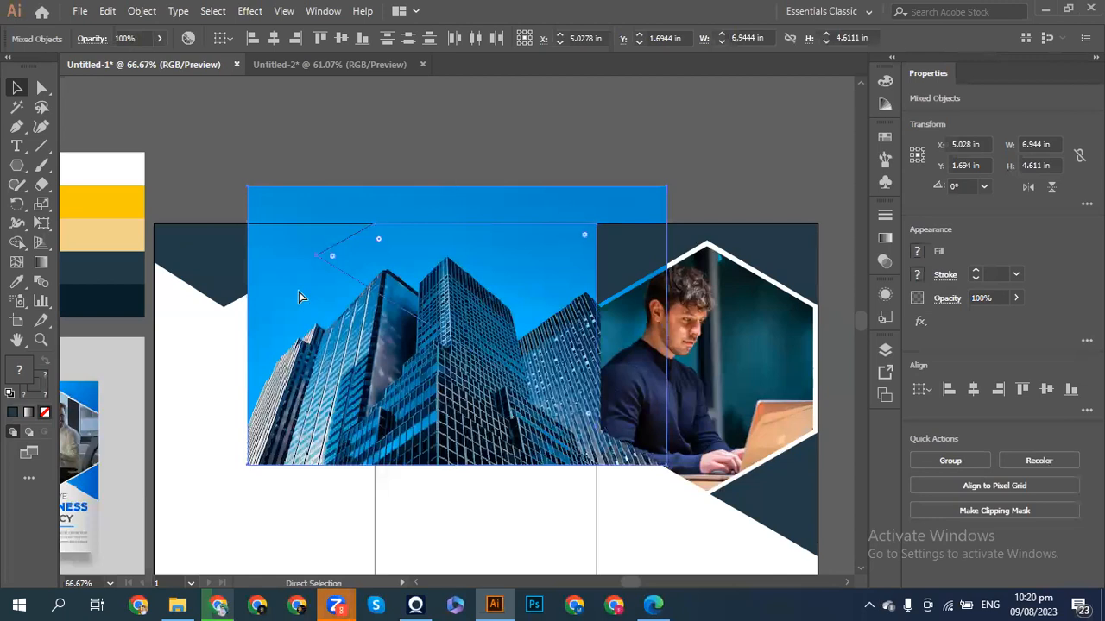
{"action": "key", "text": "ctrl+7"}
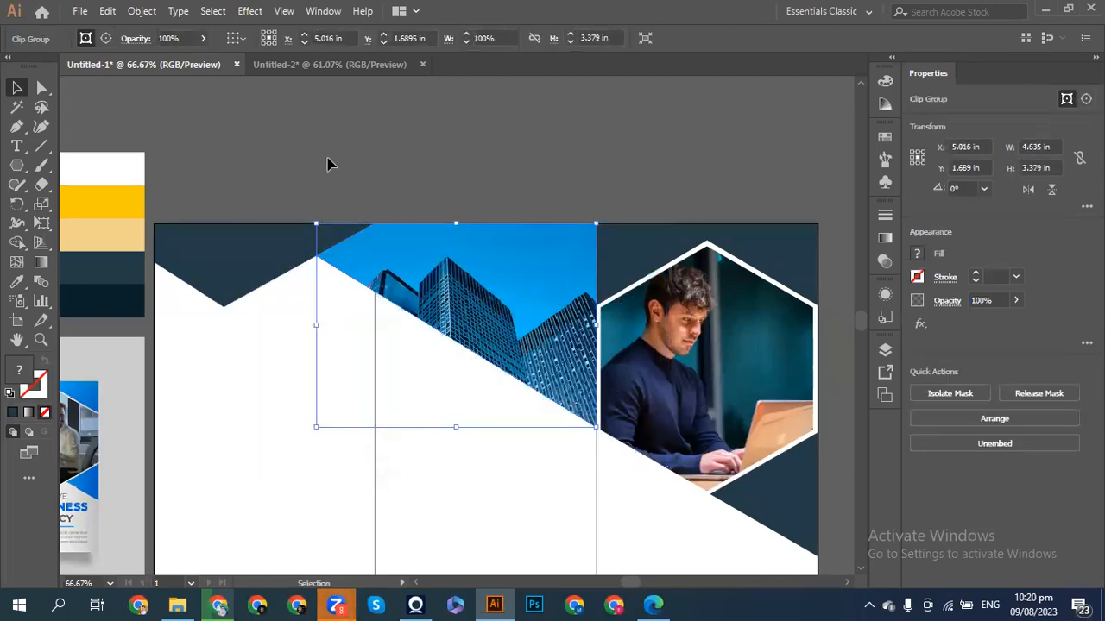
{"action": "left_click", "coordinate": [328, 164]}
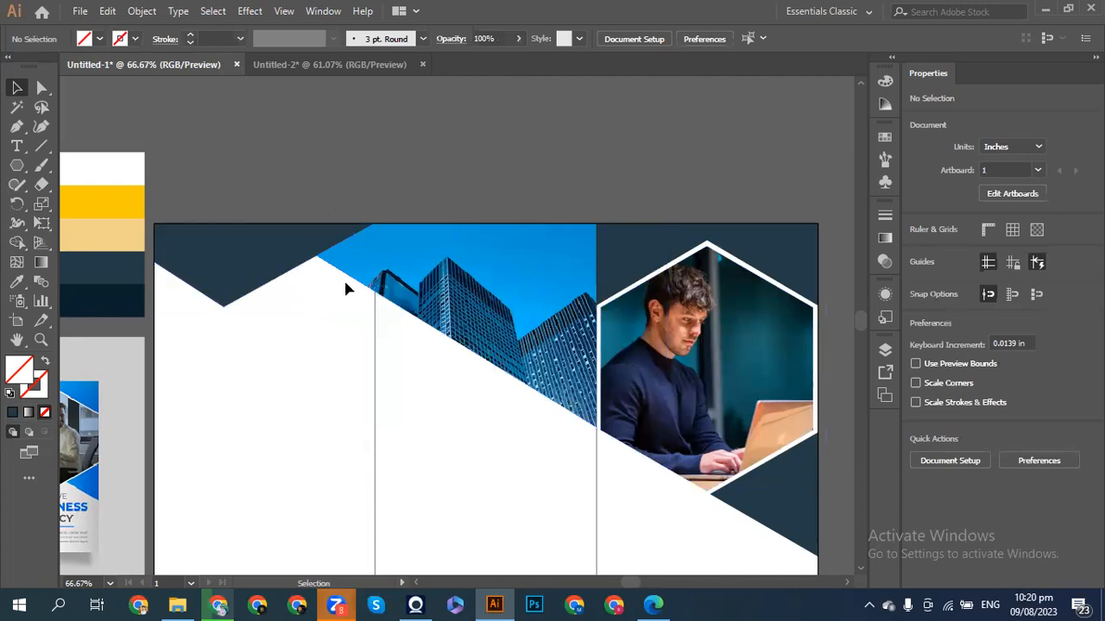
- Release the skyscraper photo's clipping mask and select the diagonal outline path over it
{"action": "key", "text": "ctrl"}
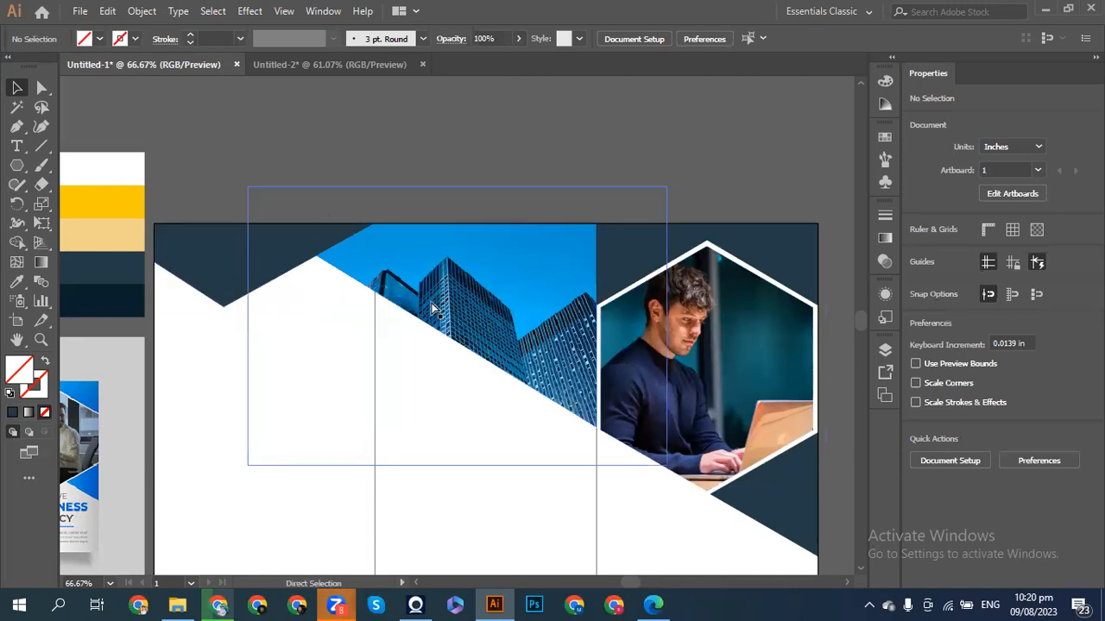
{"action": "left_click", "coordinate": [436, 309]}
{"action": "key", "text": "ctrl+alt+7"}
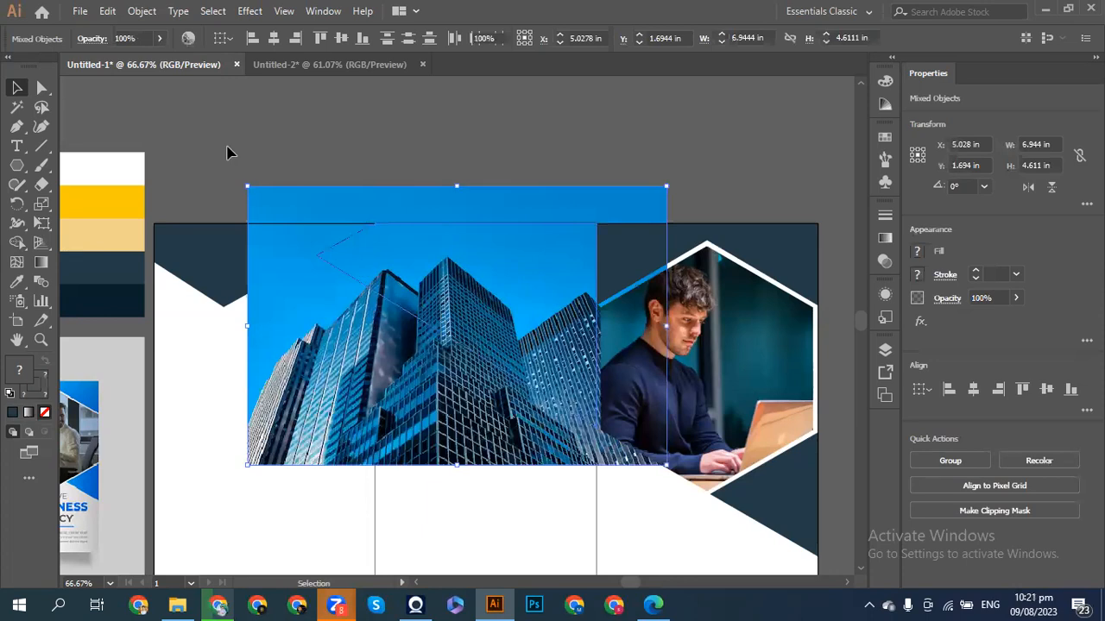
{"action": "left_click", "coordinate": [229, 153]}
{"action": "left_click", "coordinate": [423, 322]}
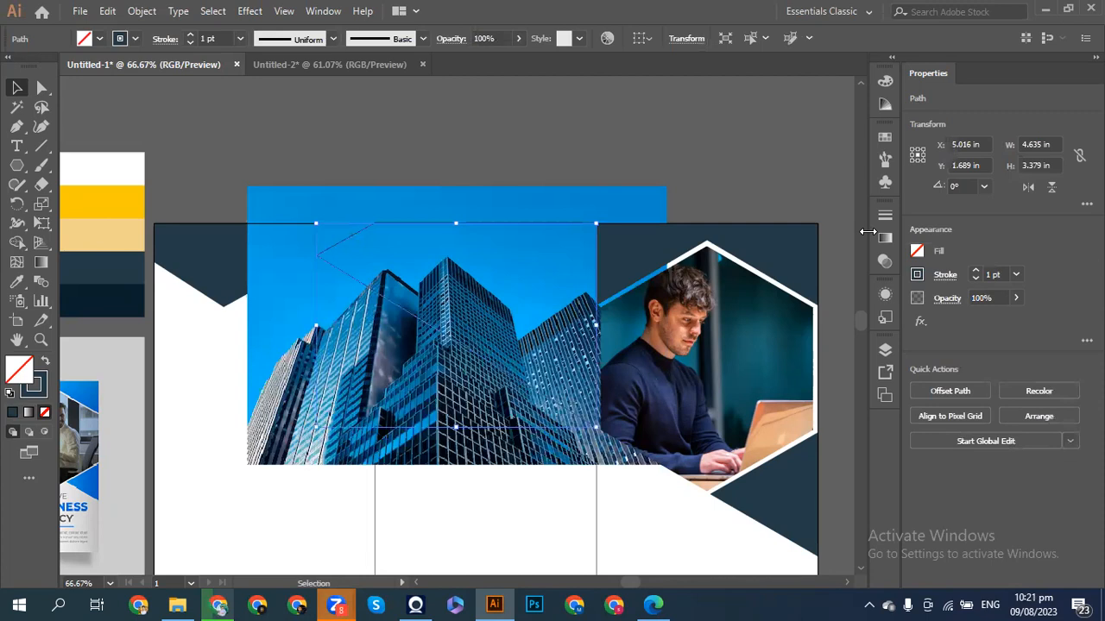
{"action": "left_click", "coordinate": [365, 288]}
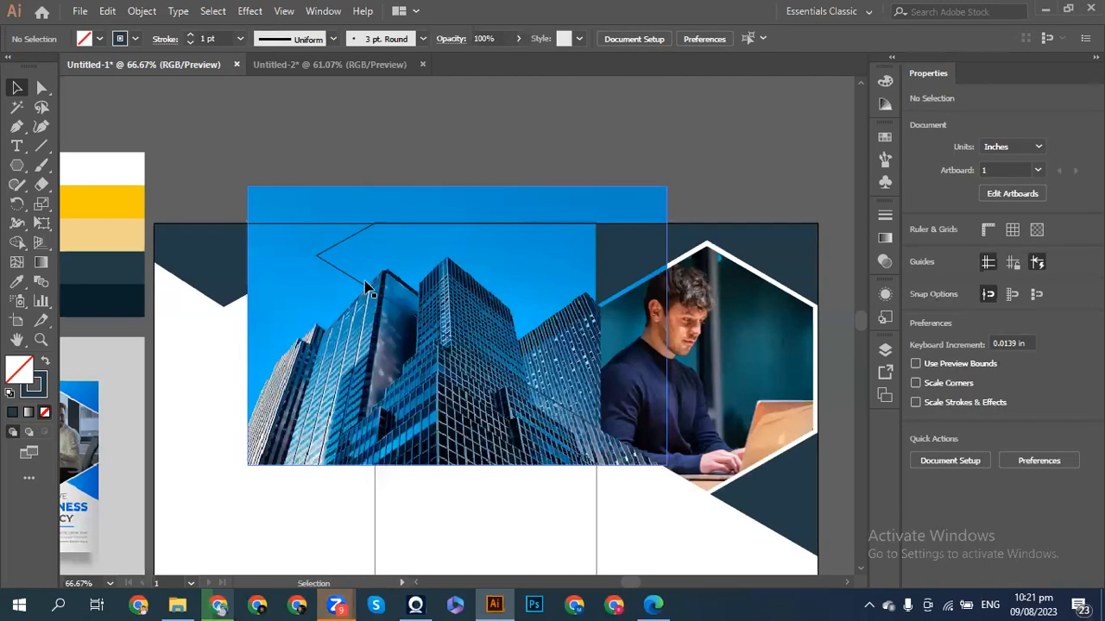
{"action": "left_click", "coordinate": [367, 288]}
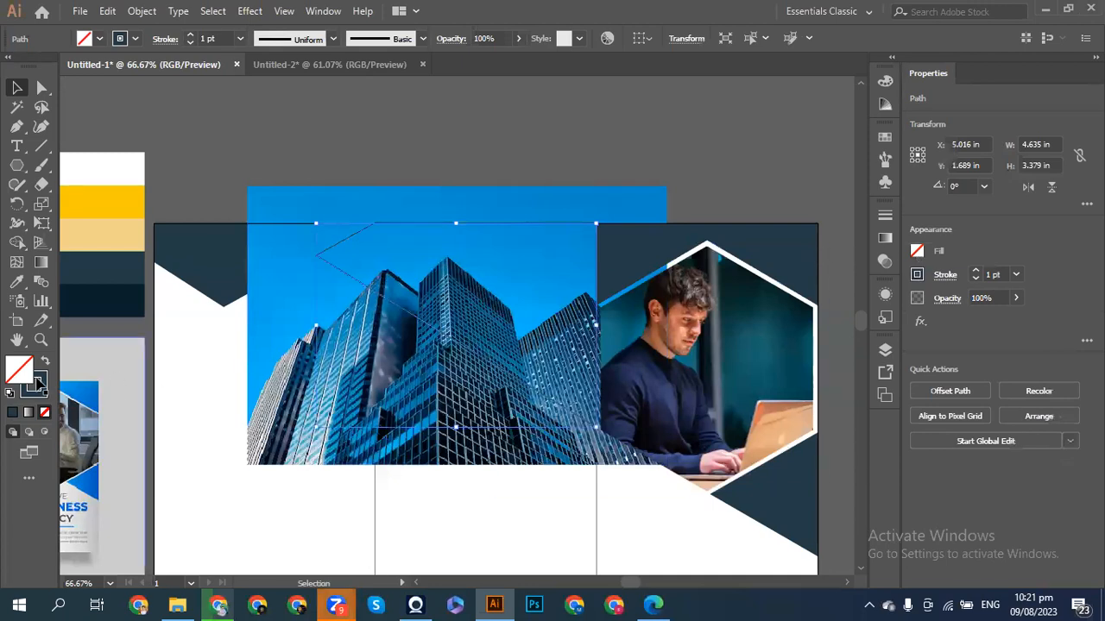
- Give the diagonal outline a navy fill with no stroke and nudge it upward
{"action": "left_click", "coordinate": [44, 362]}
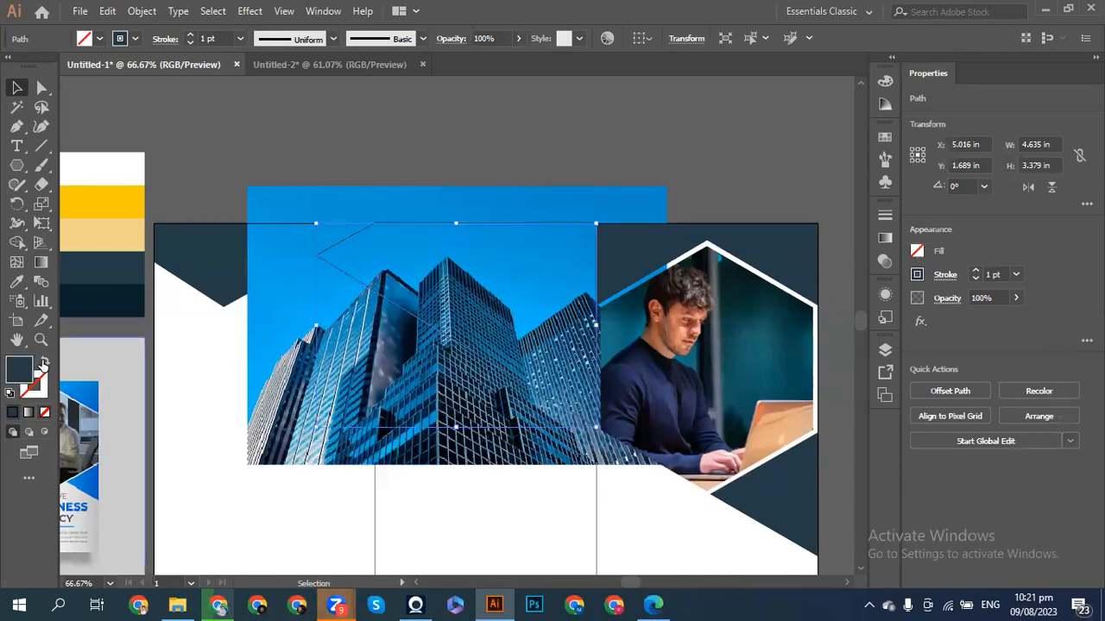
{"action": "left_click", "coordinate": [189, 165]}
{"action": "left_click", "coordinate": [382, 278]}
{"action": "key", "text": "shift+Up"}
{"action": "key", "text": "shift+Up"}
{"action": "key", "text": "shift+Up"}
{"action": "key", "text": "shift+Up"}
{"action": "key", "text": "shift+Up"}
{"action": "key", "text": "shift+Up"}
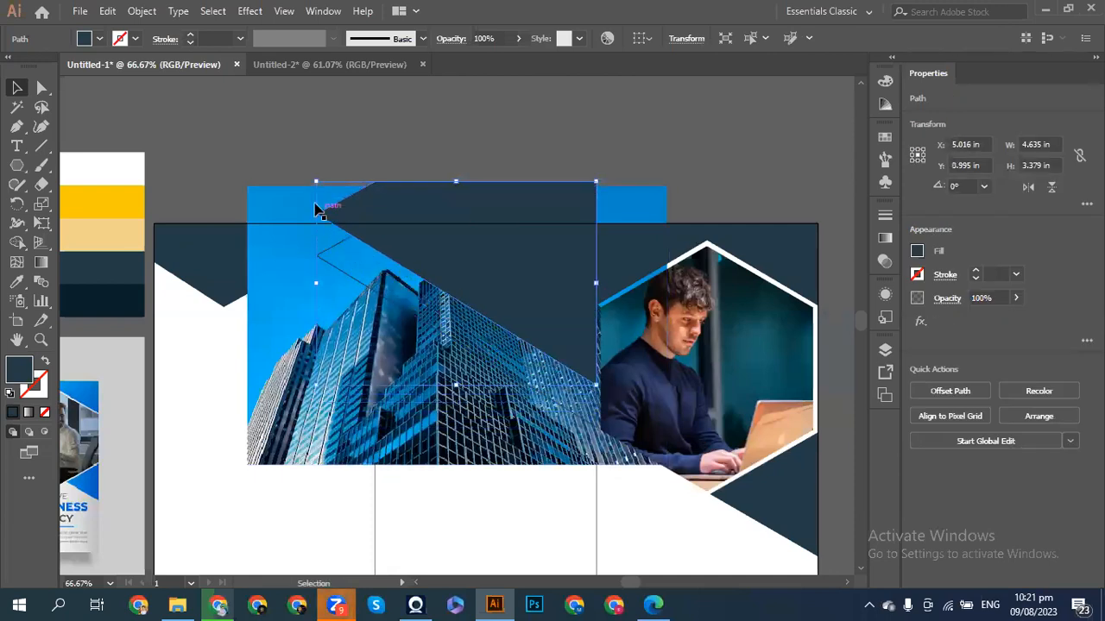
{"action": "left_click", "coordinate": [242, 140]}
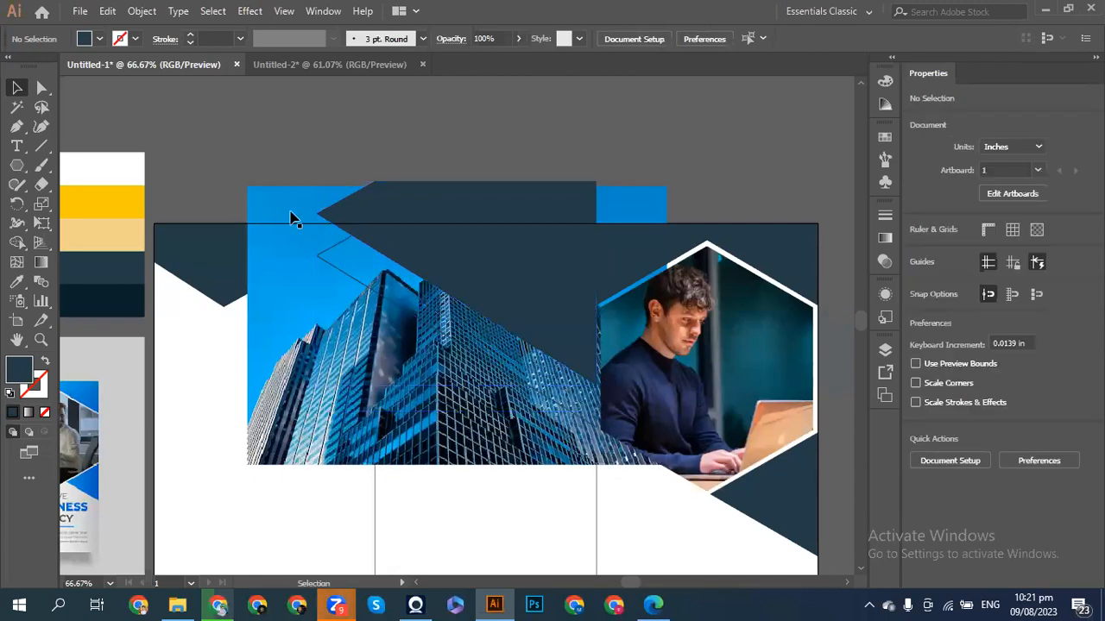
- Clip the skyscraper photo to the diagonal outline and move the navy shape back down over it
{"action": "left_click", "coordinate": [321, 263]}
{"action": "left_click", "coordinate": [279, 276], "text": "shift"}
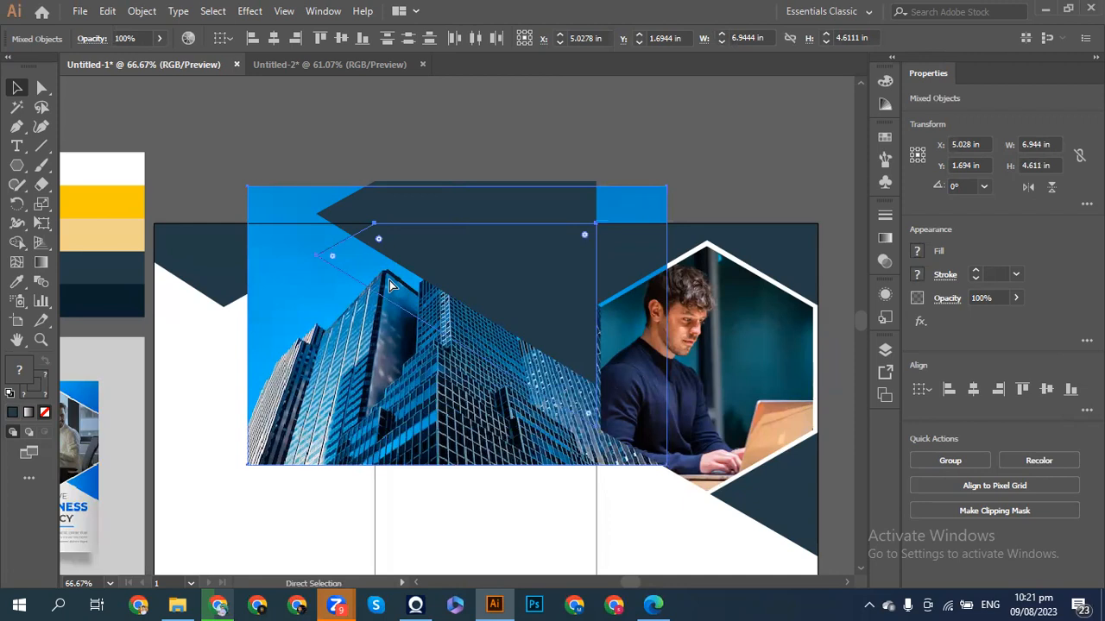
{"action": "key", "text": "ctrl+7"}
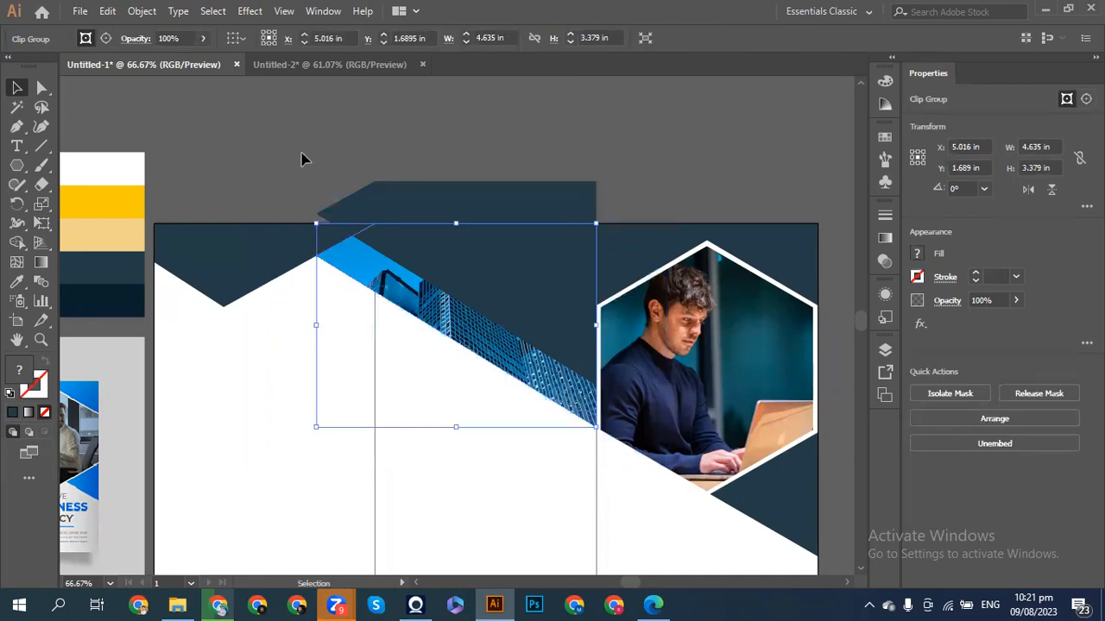
{"action": "left_click", "coordinate": [432, 225], "text": "shift"}
{"action": "left_click", "coordinate": [434, 220], "text": "shift"}
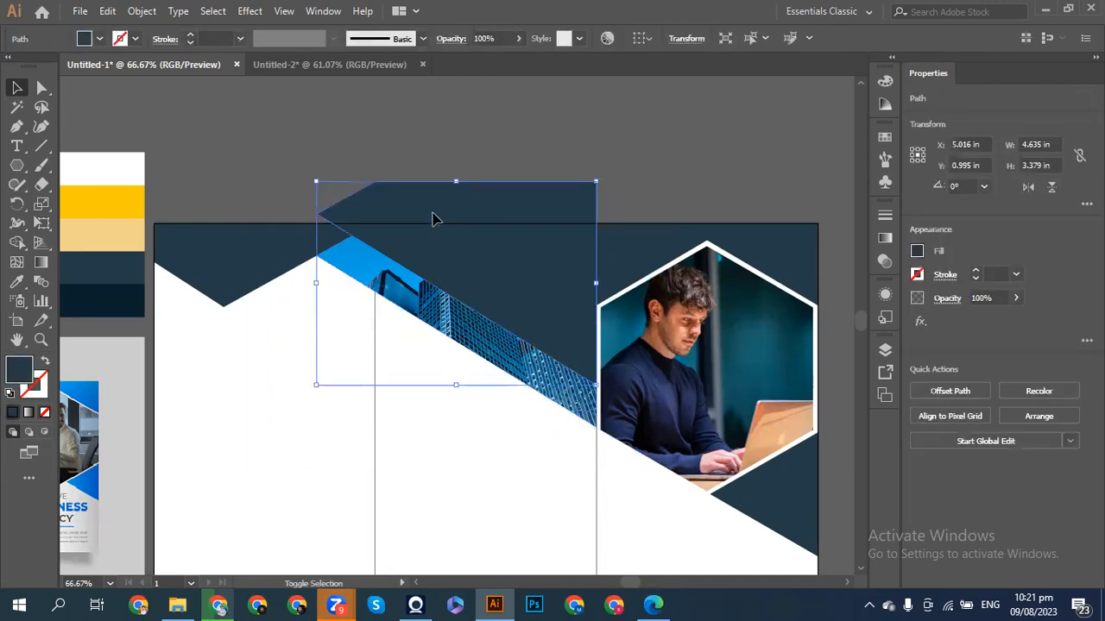
{"action": "key", "text": "shift+Down"}
{"action": "key", "text": "shift+Down"}
{"action": "key", "text": "shift+Down"}
{"action": "key", "text": "shift+Down"}
{"action": "key", "text": "shift+Down"}
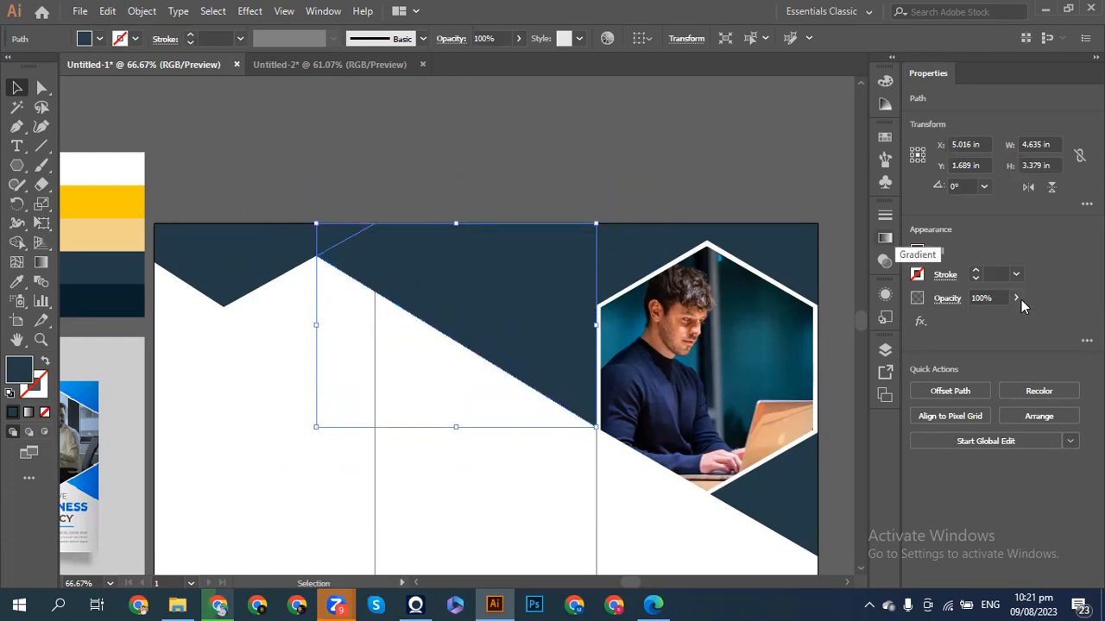
- Set the navy shape's opacity to 43% to tint the photo
{"action": "left_click", "coordinate": [1017, 299]}
{"action": "left_click_drag", "start_coordinate": [1013, 319], "coordinate": [979, 322]}
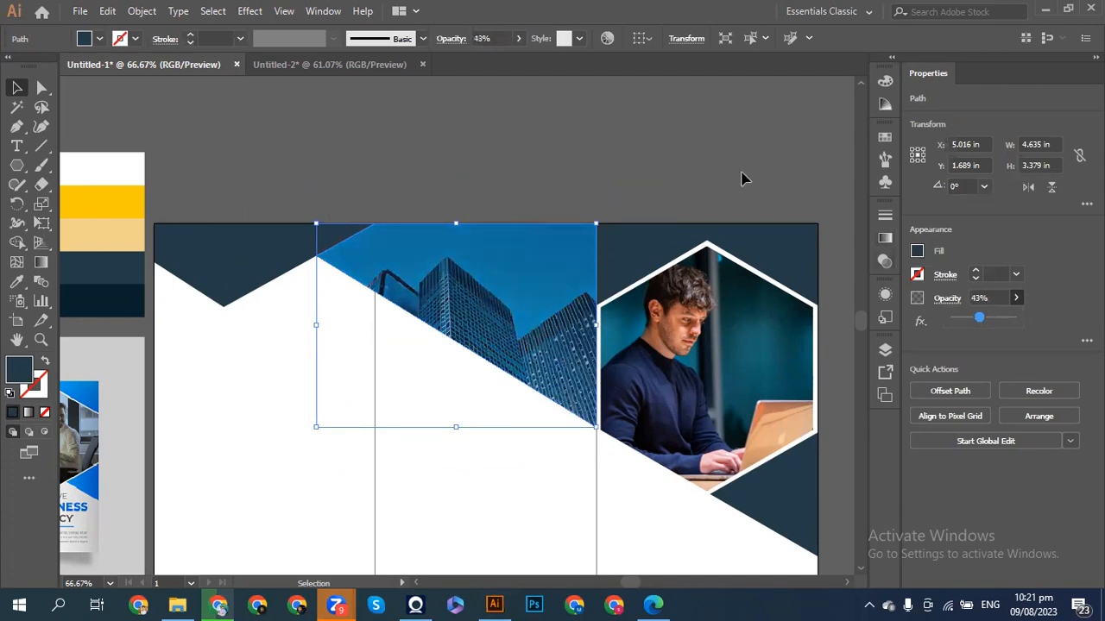
{"action": "left_click", "coordinate": [570, 155]}
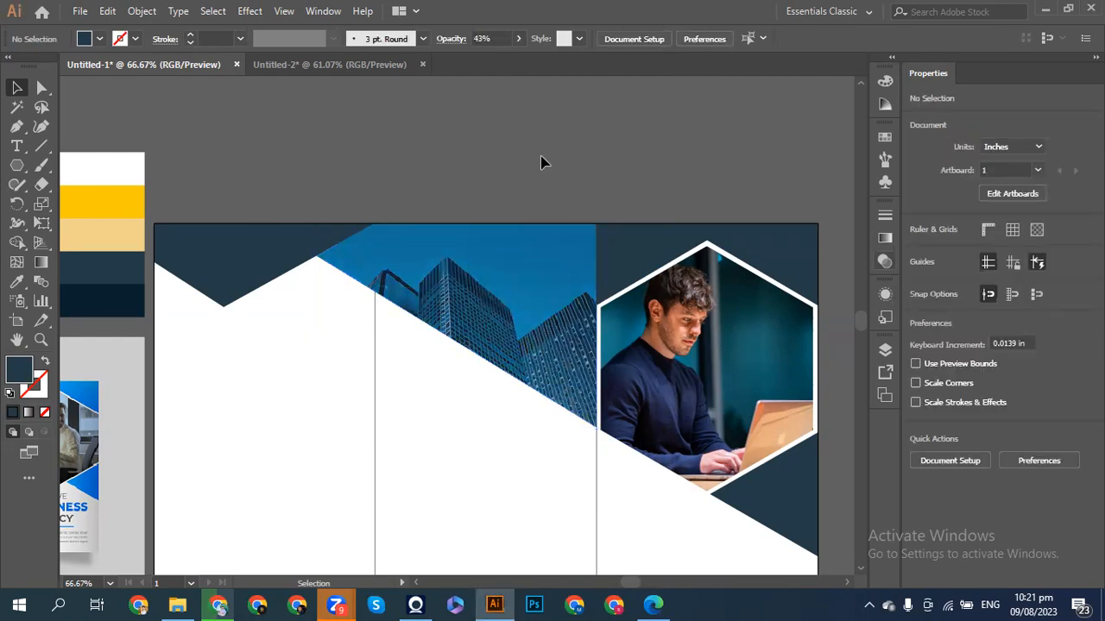
- Scroll down to the brochure's bottom edge and select the bottom-left navy zigzag shape
{"action": "scroll", "coordinate": [541, 162], "scroll_direction": "down", "scroll_amount": 3}
{"action": "scroll", "coordinate": [541, 163], "scroll_direction": "up", "scroll_amount": 3}
{"action": "scroll", "coordinate": [541, 162], "scroll_direction": "down", "scroll_amount": 8}
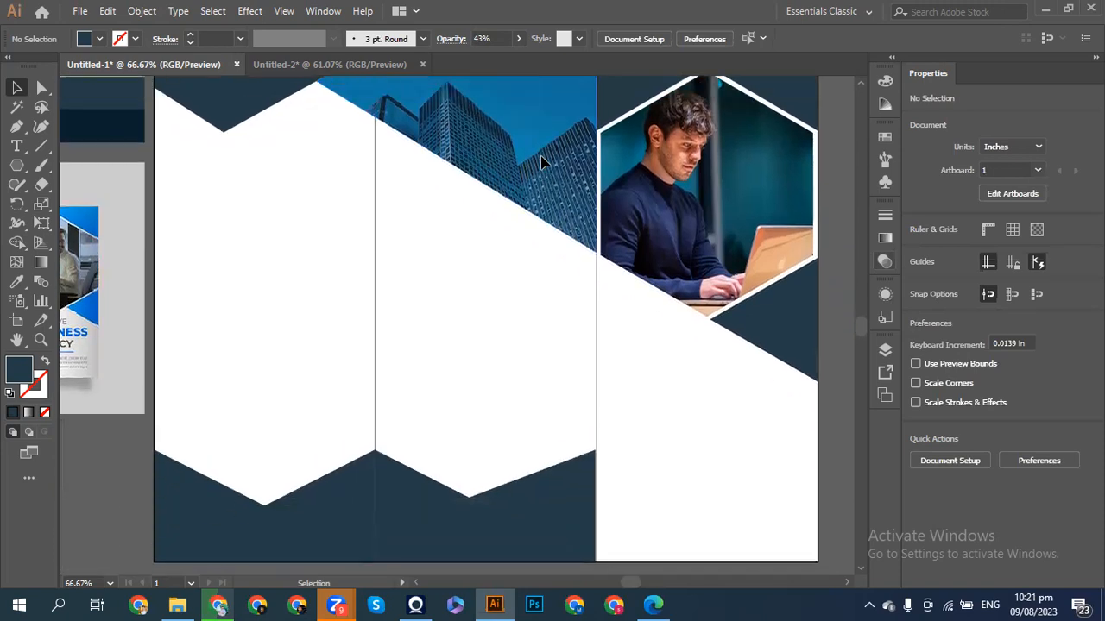
{"action": "scroll", "coordinate": [541, 163], "scroll_direction": "up", "scroll_amount": 2}
{"action": "scroll", "coordinate": [541, 162], "scroll_direction": "down", "scroll_amount": 4}
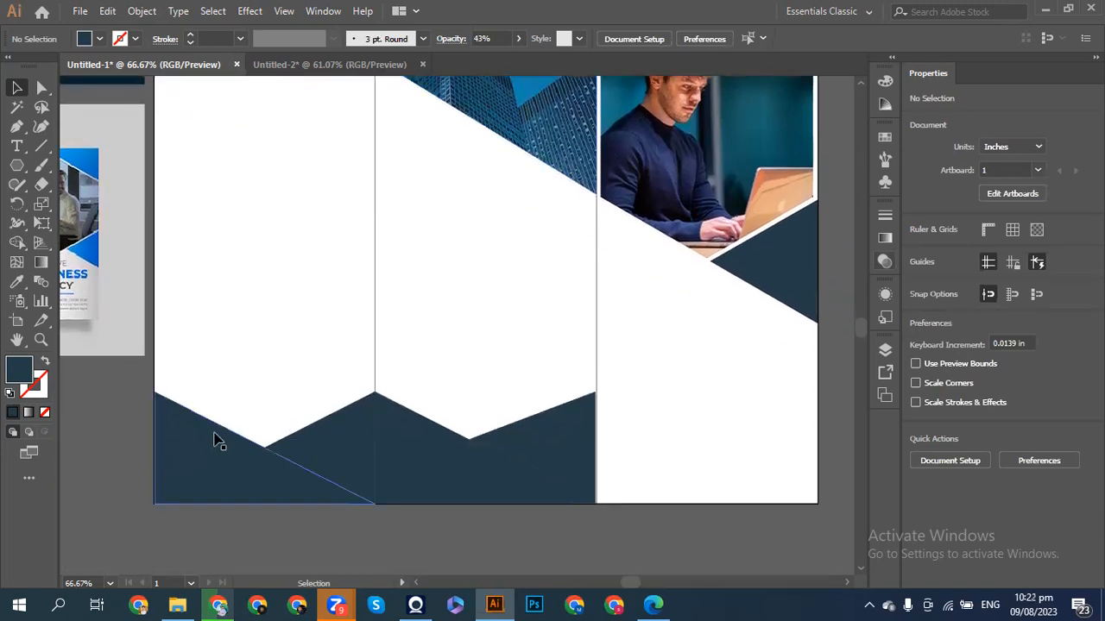
{"action": "left_click", "coordinate": [342, 450]}
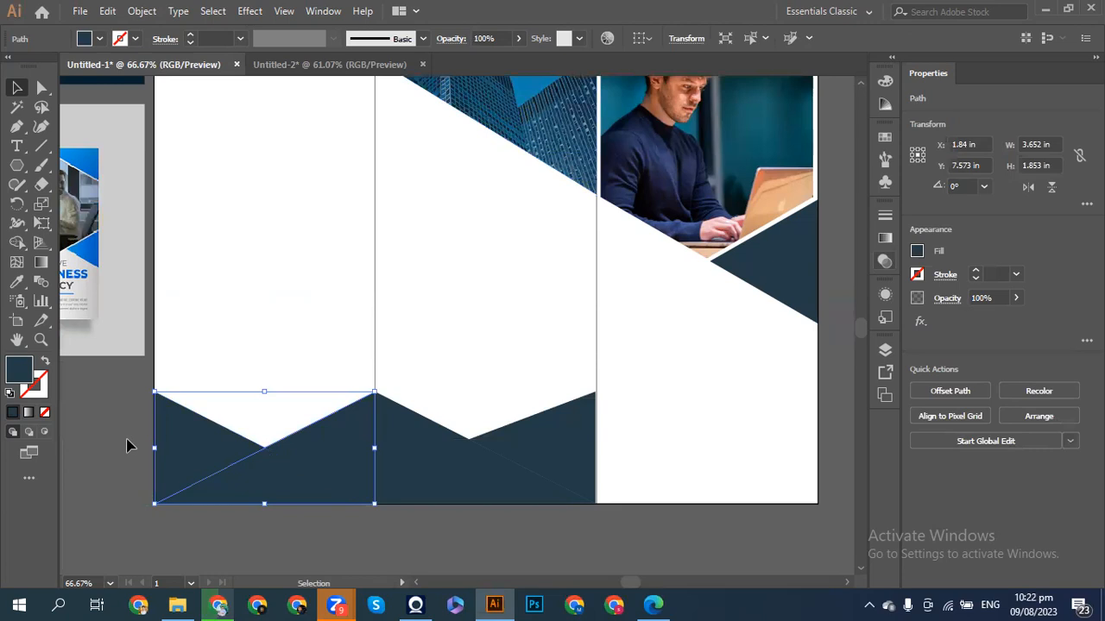
{"action": "key", "text": "a"}
{"action": "scroll", "coordinate": [127, 446], "scroll_direction": "left", "scroll_amount": 6}
{"action": "key", "text": "v"}
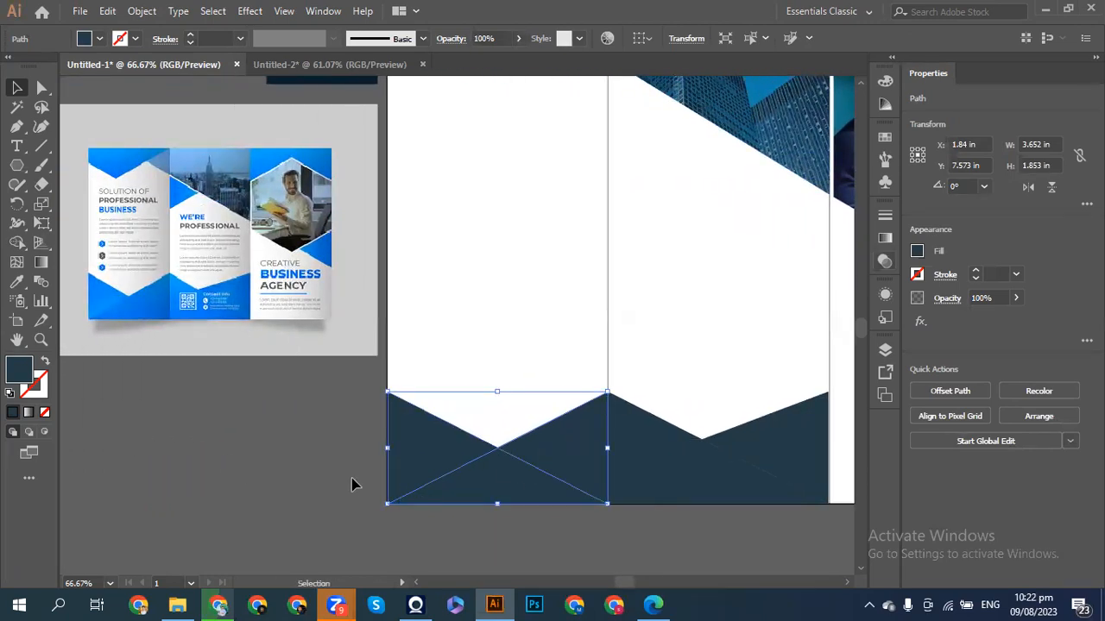
{"action": "left_click", "coordinate": [315, 481]}
{"action": "left_click", "coordinate": [518, 450]}
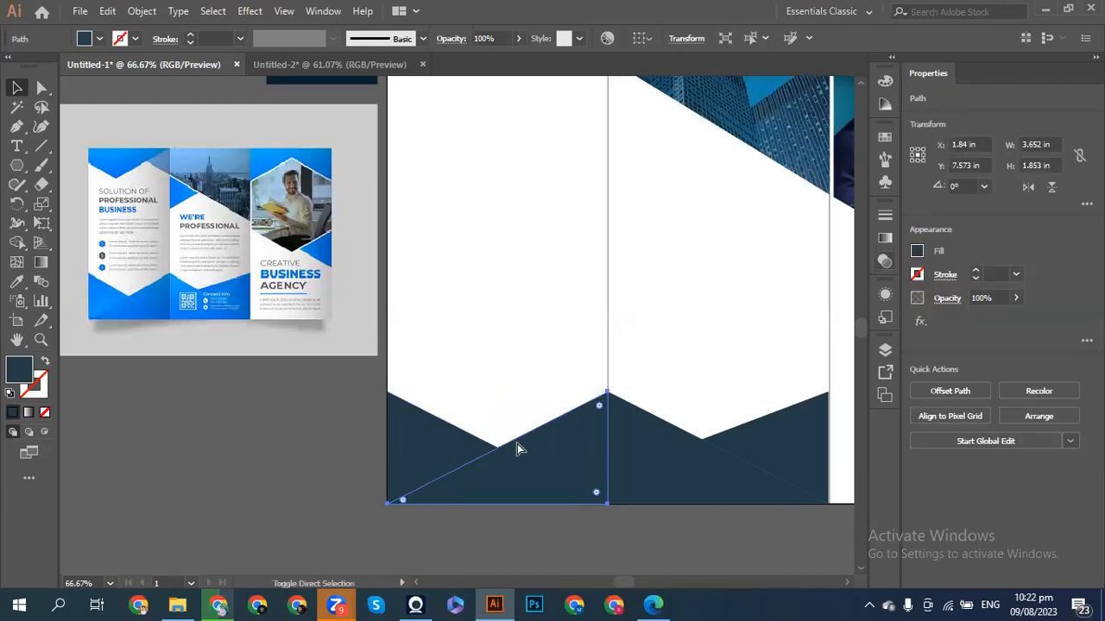
{"action": "key", "text": "ctrl"}
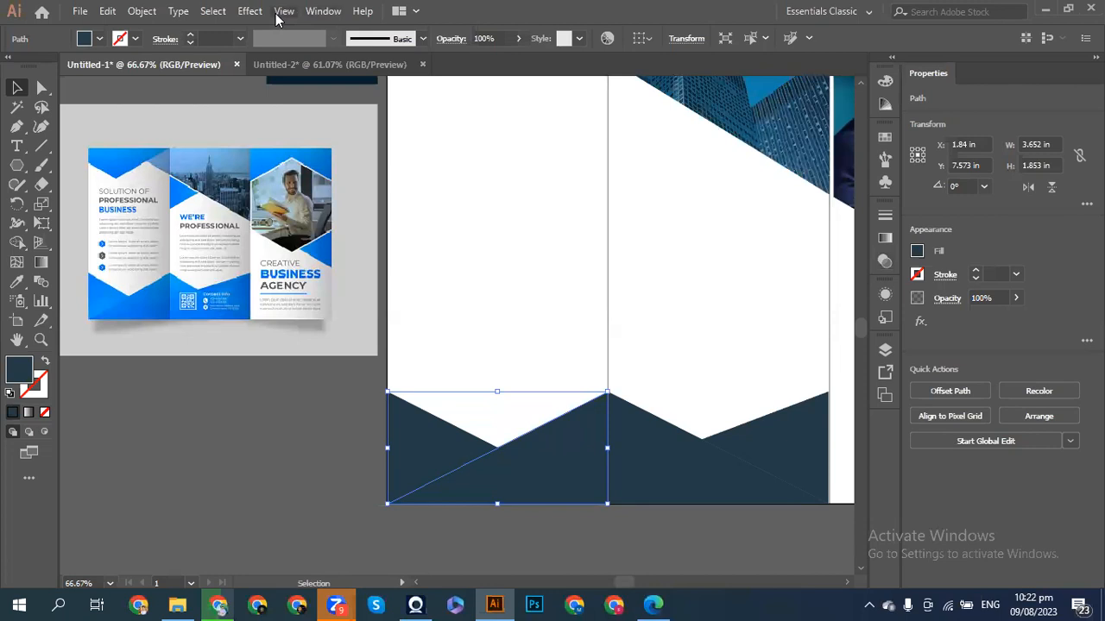
- Preview a Drop Shadow on the bottom-left navy shape: 75% Multiply, 0.07 in blur, light grey colour
{"action": "left_click", "coordinate": [250, 11]}
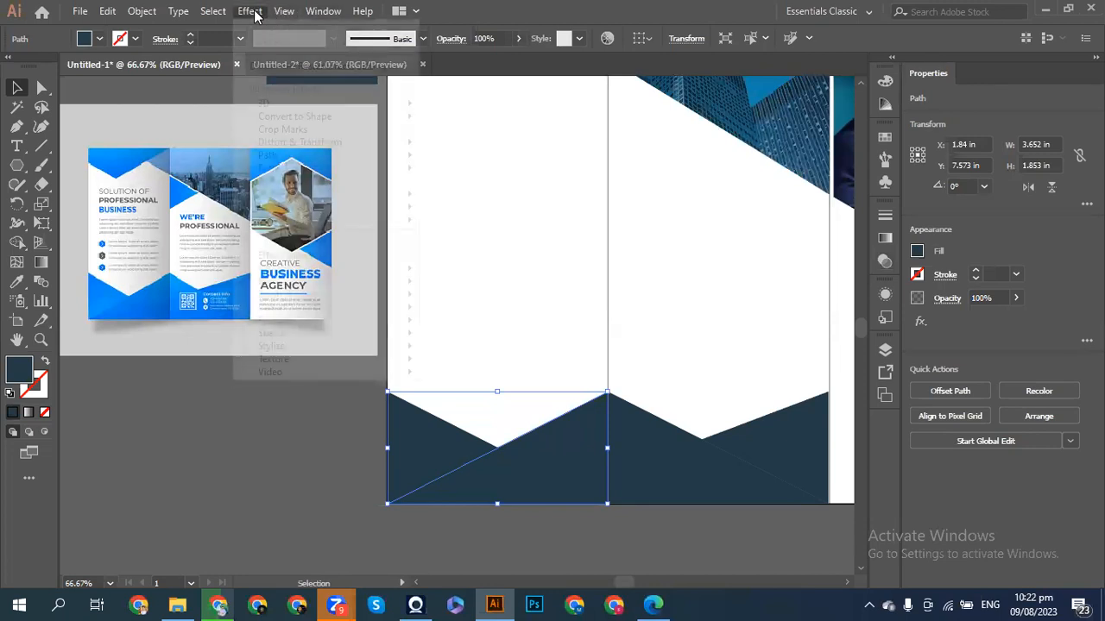
{"action": "mouse_move", "coordinate": [296, 198]}
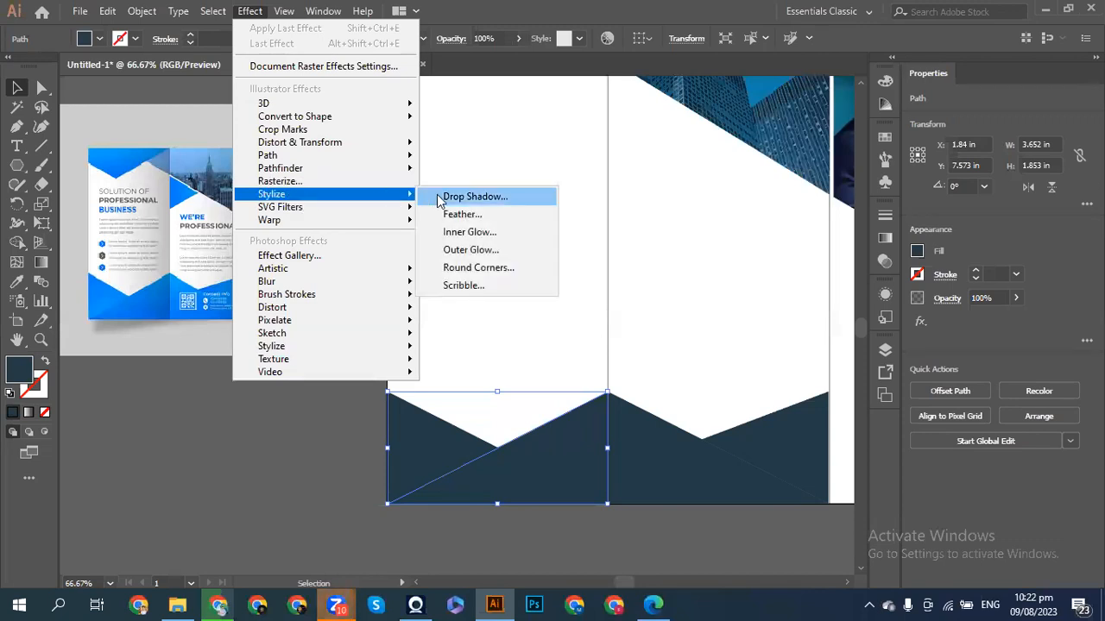
{"action": "left_click", "coordinate": [442, 198]}
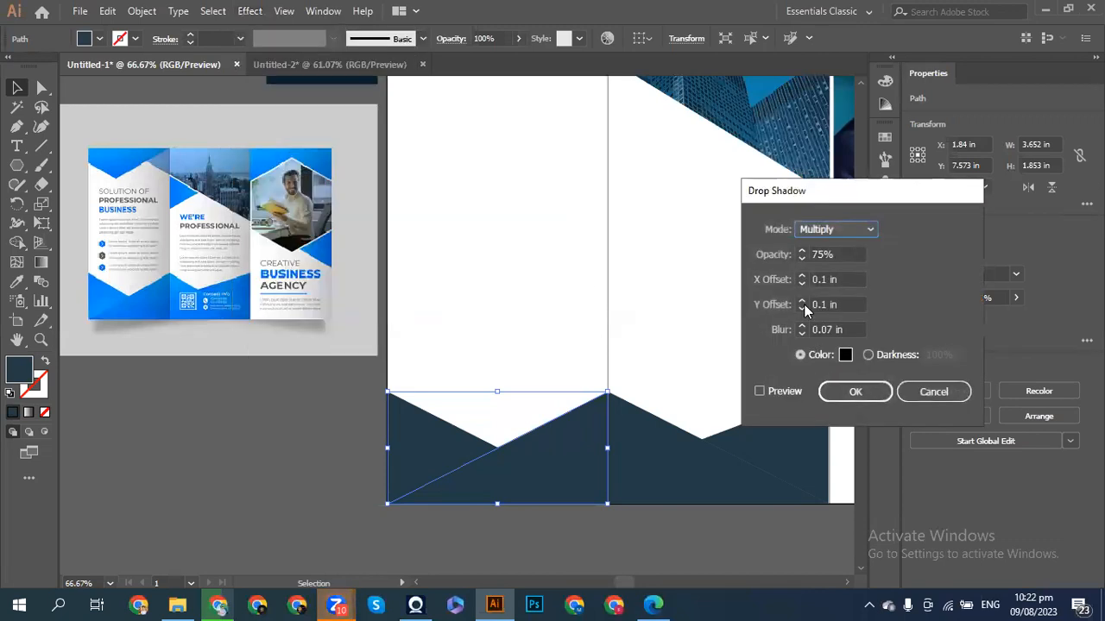
{"action": "left_click", "coordinate": [759, 392]}
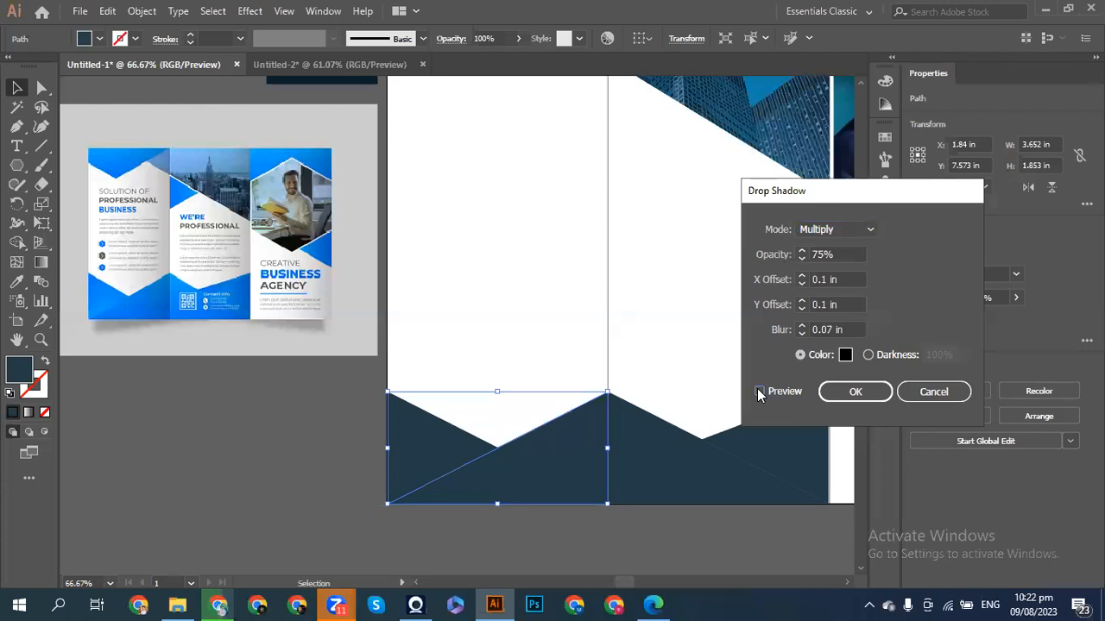
{"action": "key", "text": "space"}
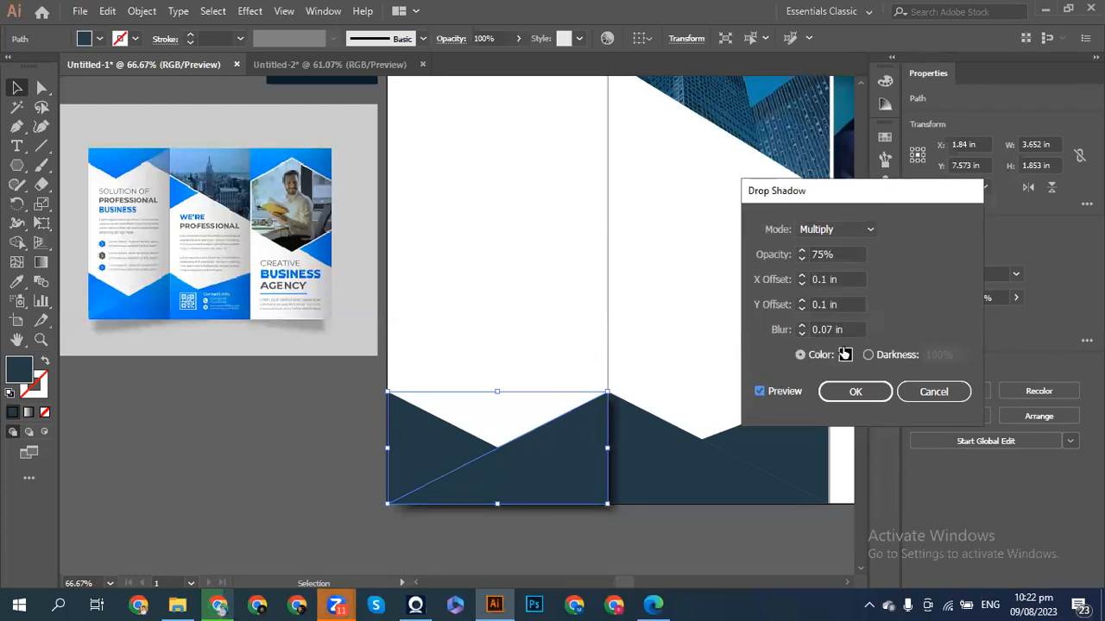
{"action": "left_click", "coordinate": [845, 355]}
{"action": "left_click_drag", "start_coordinate": [346, 221], "coordinate": [357, 191]}
{"action": "left_click", "coordinate": [706, 198]}
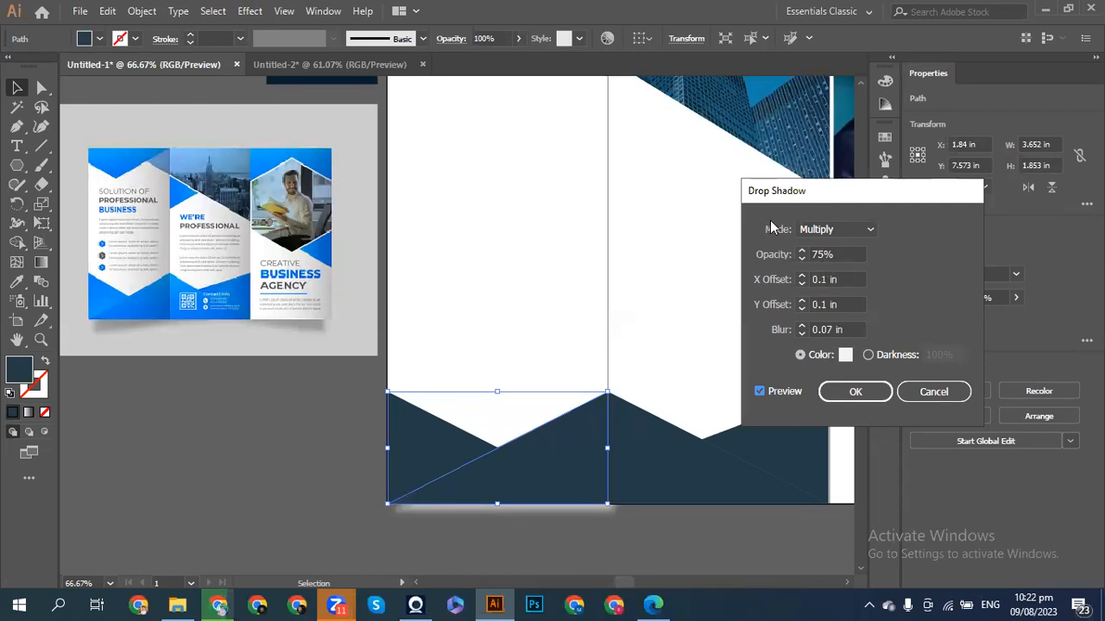
- Cancel the drop shadow, switch document units from Inches to Pixels, and select the bottom-left triangle
{"action": "left_click", "coordinate": [916, 393]}
{"action": "left_click", "coordinate": [265, 457]}
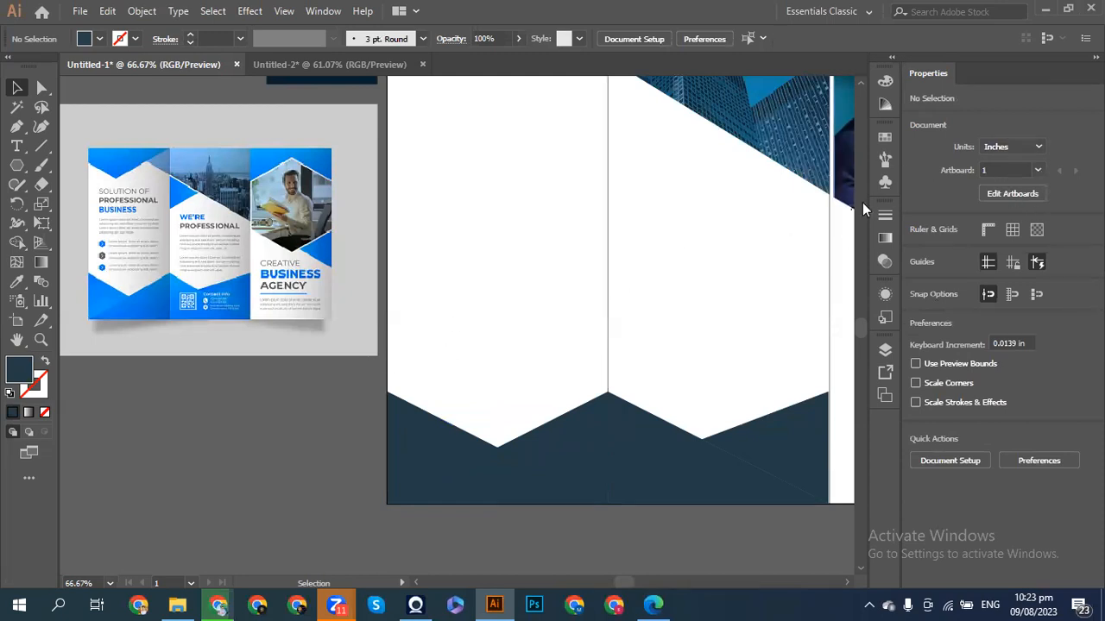
{"action": "left_click", "coordinate": [1011, 150]}
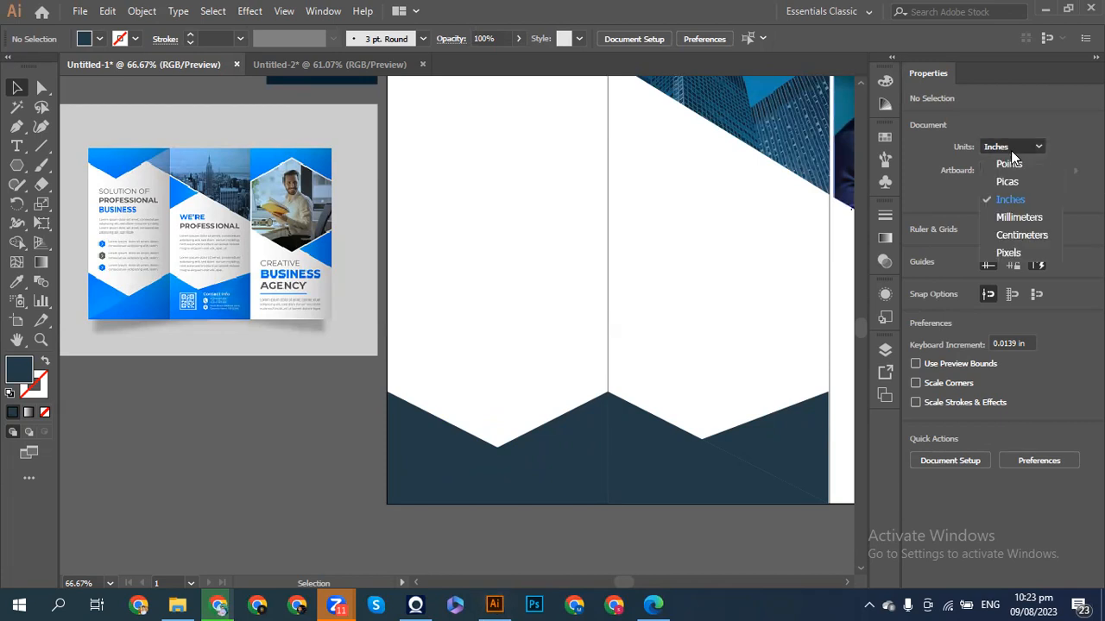
{"action": "left_click", "coordinate": [1008, 253]}
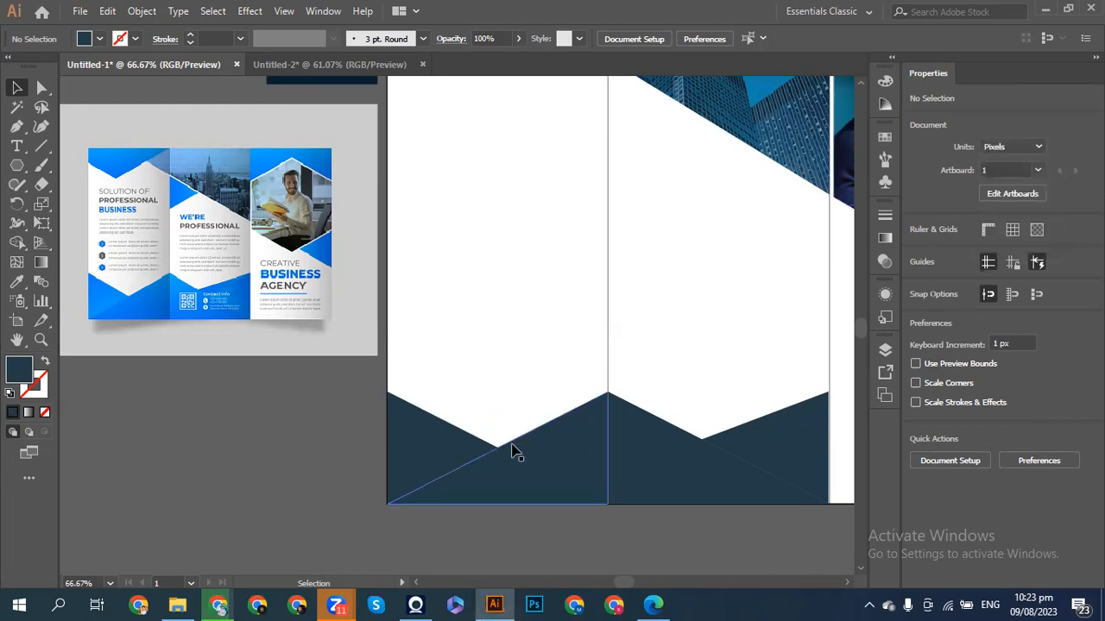
{"action": "left_click", "coordinate": [511, 452]}
- Start a previewed Drop Shadow on the triangle with a very light grey (EDE8E8) colour
{"action": "left_click", "coordinate": [250, 11]}
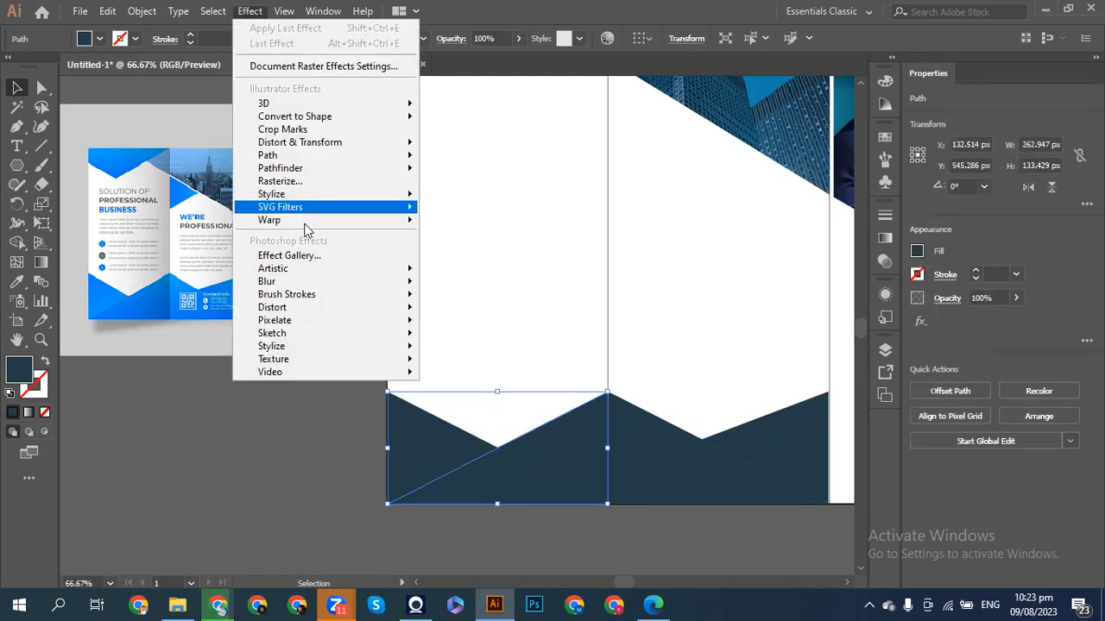
{"action": "mouse_move", "coordinate": [315, 197]}
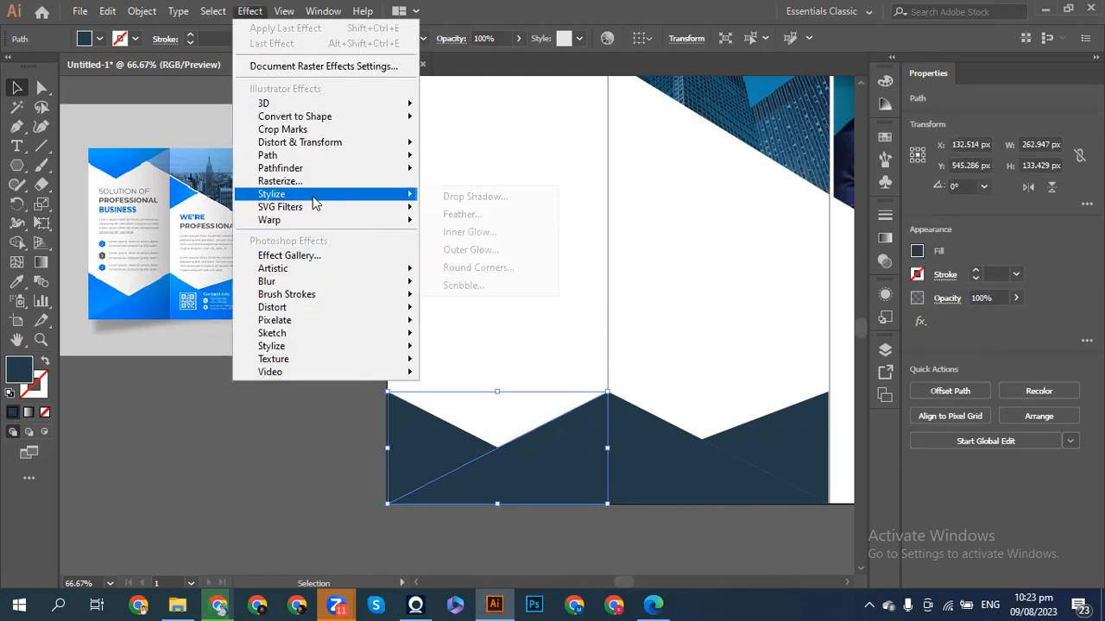
{"action": "left_click", "coordinate": [473, 196]}
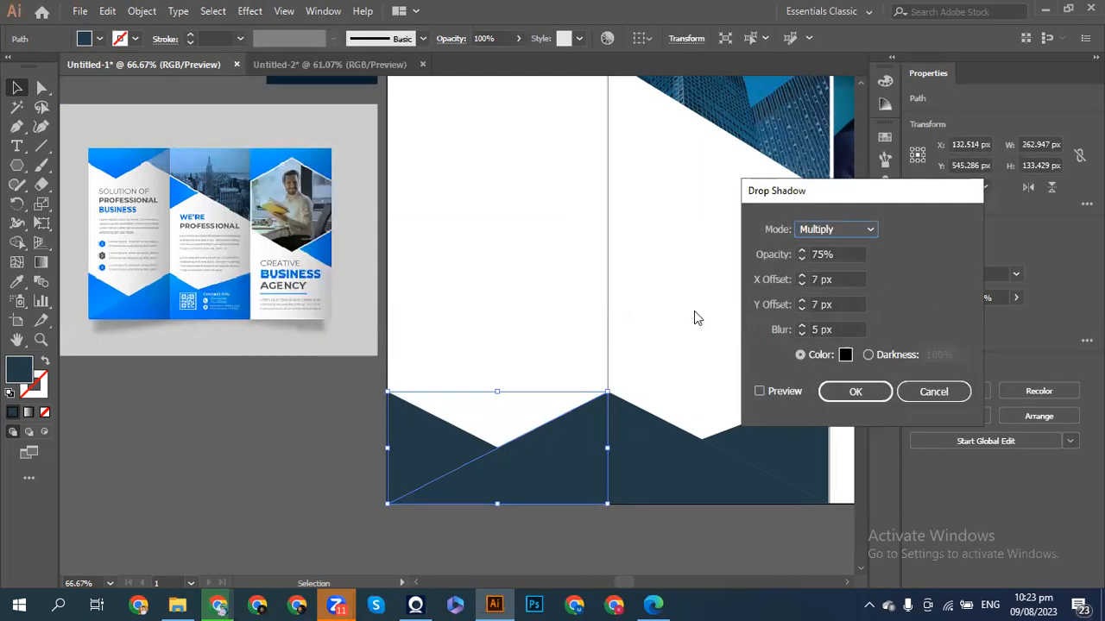
{"action": "left_click", "coordinate": [759, 392]}
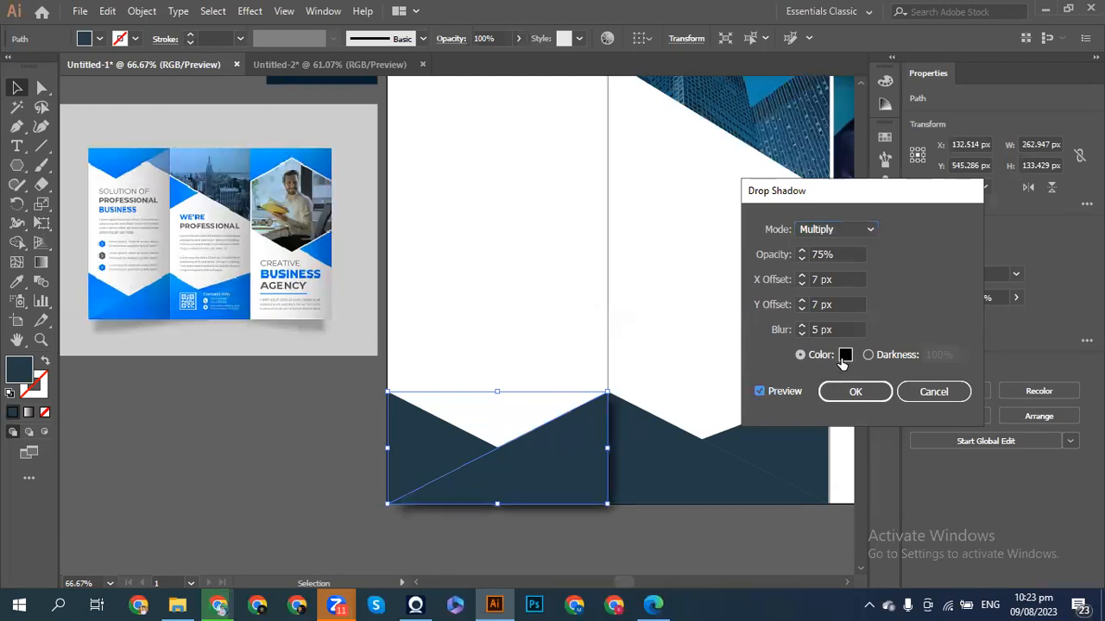
{"action": "left_click", "coordinate": [845, 355]}
{"action": "left_click", "coordinate": [344, 207]}
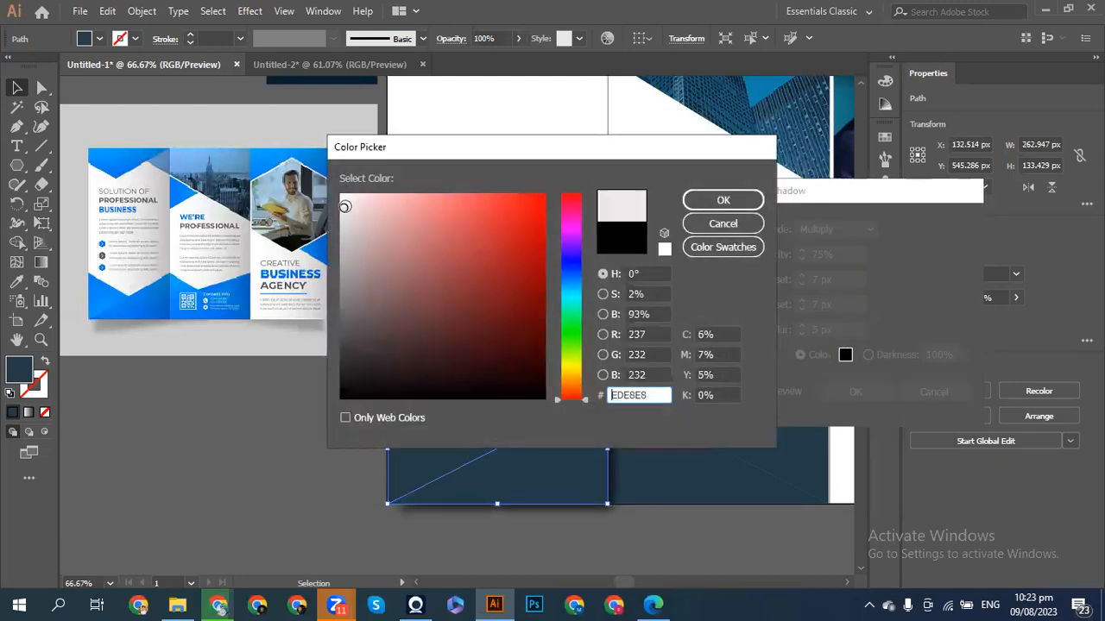
{"action": "left_click", "coordinate": [722, 201]}
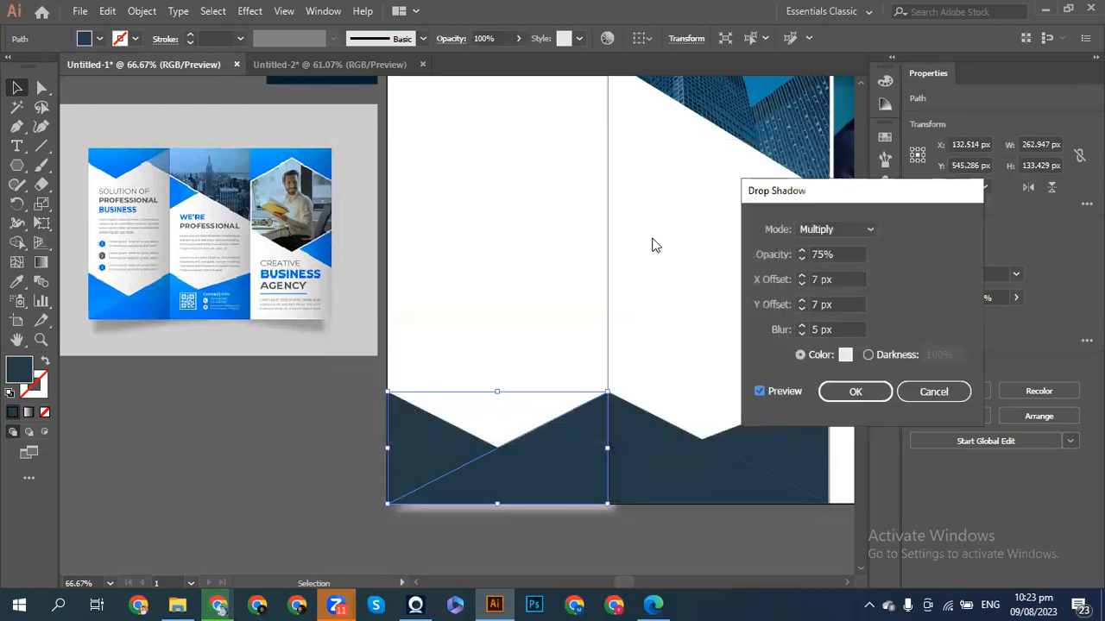
- Enter a -3 vertical shadow offset and raise the horizontal offset
{"action": "left_click", "coordinate": [800, 307]}
{"action": "type", "text": "-3"}
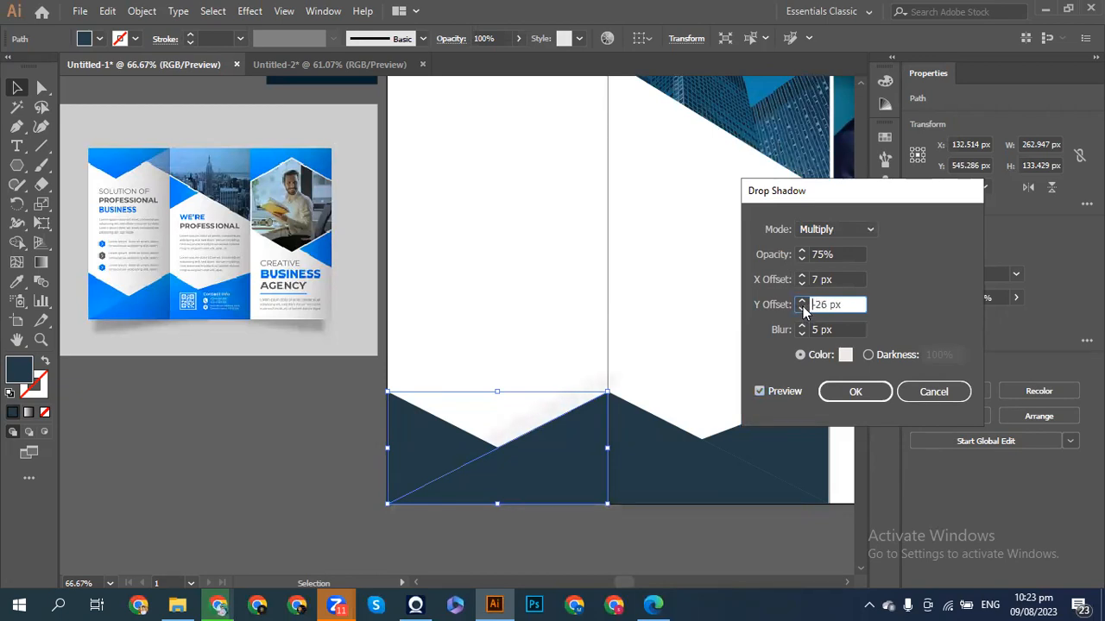
{"action": "left_click", "coordinate": [520, 470]}
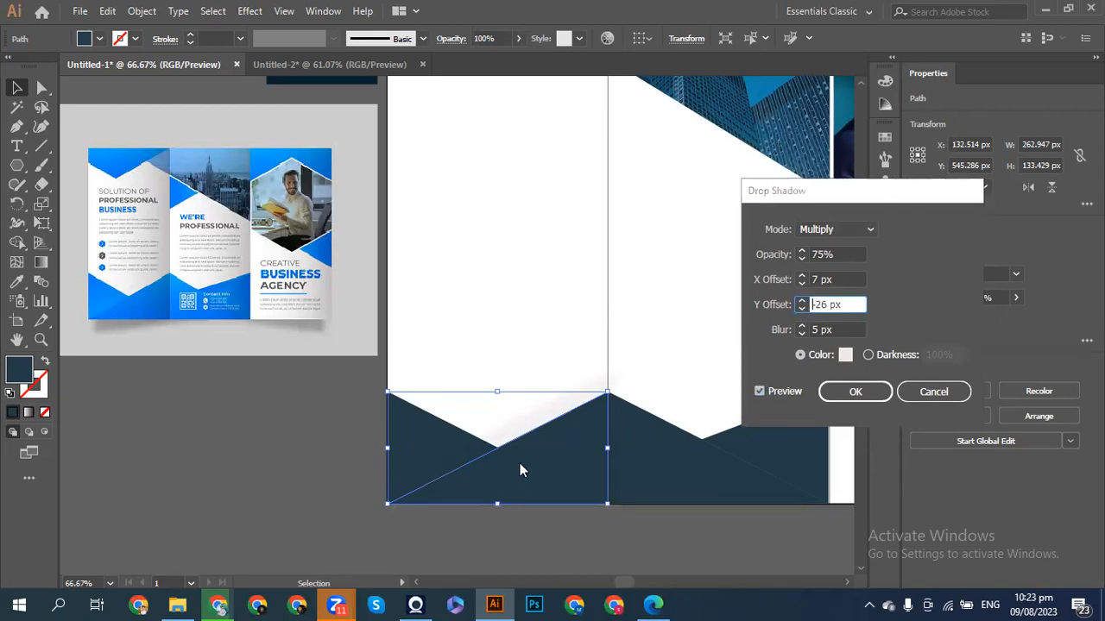
{"action": "left_click", "coordinate": [802, 275]}
{"action": "left_click", "coordinate": [802, 275]}
{"action": "left_click", "coordinate": [802, 275]}
{"action": "left_click", "coordinate": [802, 275]}
{"action": "left_click", "coordinate": [802, 275]}
{"action": "left_click", "coordinate": [802, 275]}
{"action": "left_click", "coordinate": [802, 275]}
{"action": "left_click", "coordinate": [802, 276]}
{"action": "left_click", "coordinate": [802, 275]}
{"action": "left_click", "coordinate": [802, 275]}
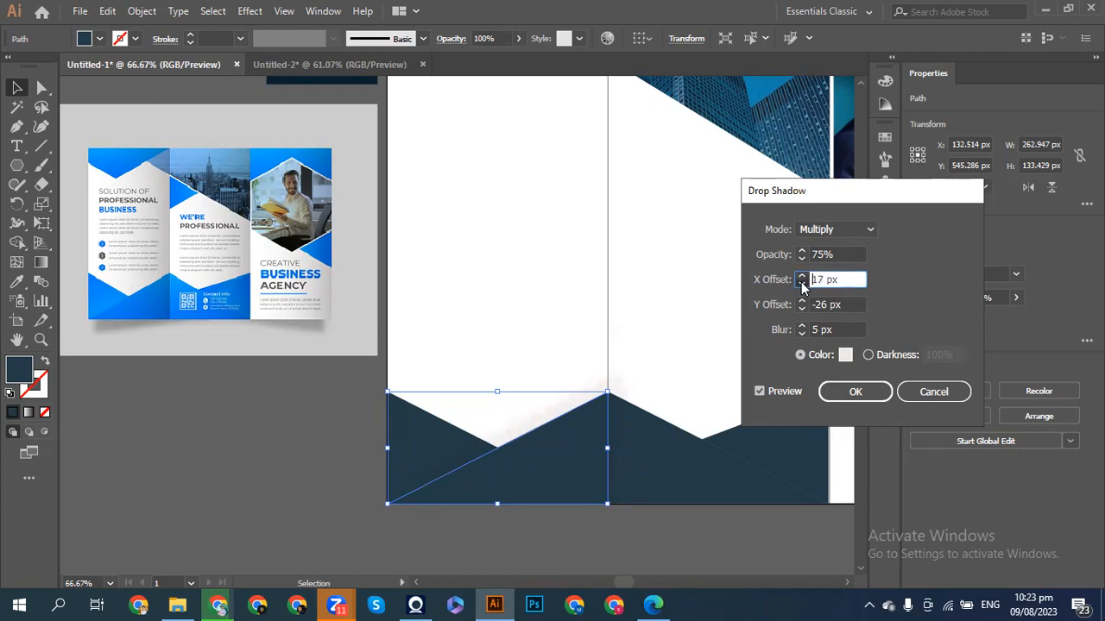
- Set the shadow blend mode to Normal at 70% opacity
{"action": "left_click", "coordinate": [827, 230]}
{"action": "left_click", "coordinate": [813, 246]}
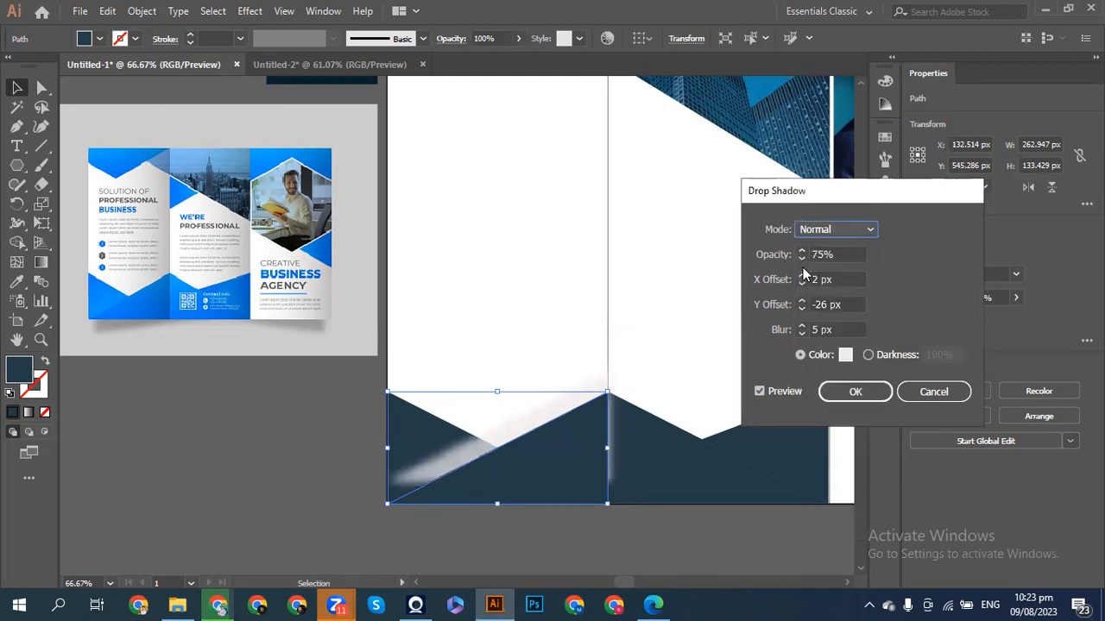
{"action": "left_click", "coordinate": [802, 259]}
{"action": "left_click", "coordinate": [801, 259]}
{"action": "left_click", "coordinate": [802, 259]}
{"action": "left_click", "coordinate": [802, 259]}
{"action": "left_click", "coordinate": [802, 259]}
{"action": "left_click", "coordinate": [802, 258]}
{"action": "left_click", "coordinate": [802, 259]}
{"action": "left_click", "coordinate": [802, 252]}
{"action": "left_click", "coordinate": [801, 251]}
- Fine-tune the shadow offsets to X -4 px and Y -2 px
{"action": "left_click", "coordinate": [801, 278]}
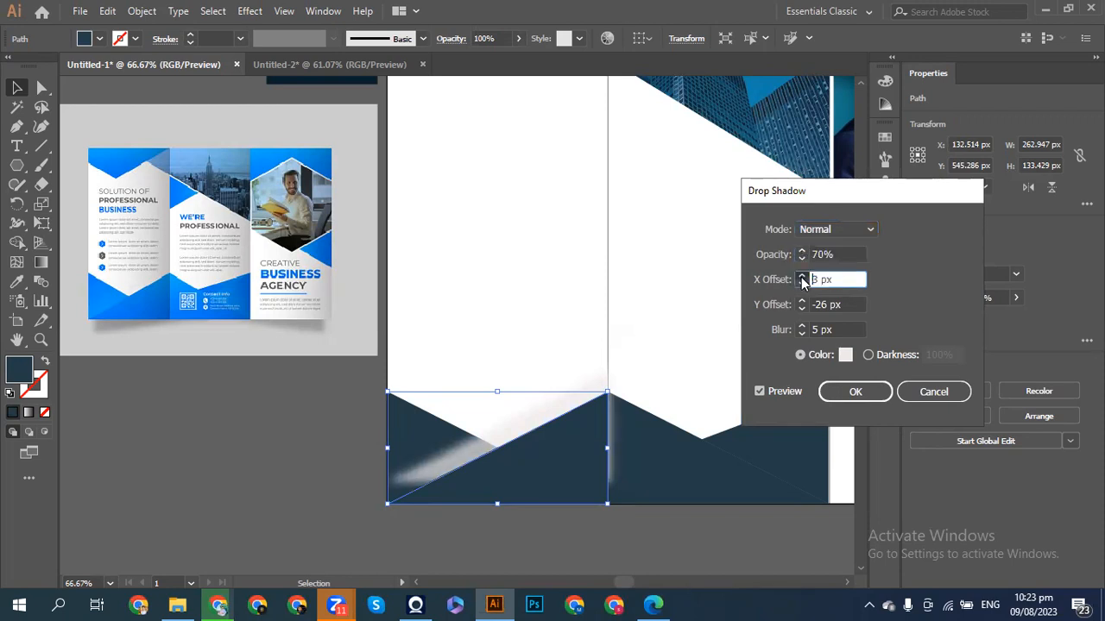
{"action": "left_click", "coordinate": [801, 278]}
{"action": "left_click", "coordinate": [801, 285]}
{"action": "left_click", "coordinate": [801, 286]}
{"action": "left_click", "coordinate": [802, 286]}
{"action": "left_click", "coordinate": [802, 286]}
{"action": "left_click", "coordinate": [802, 285]}
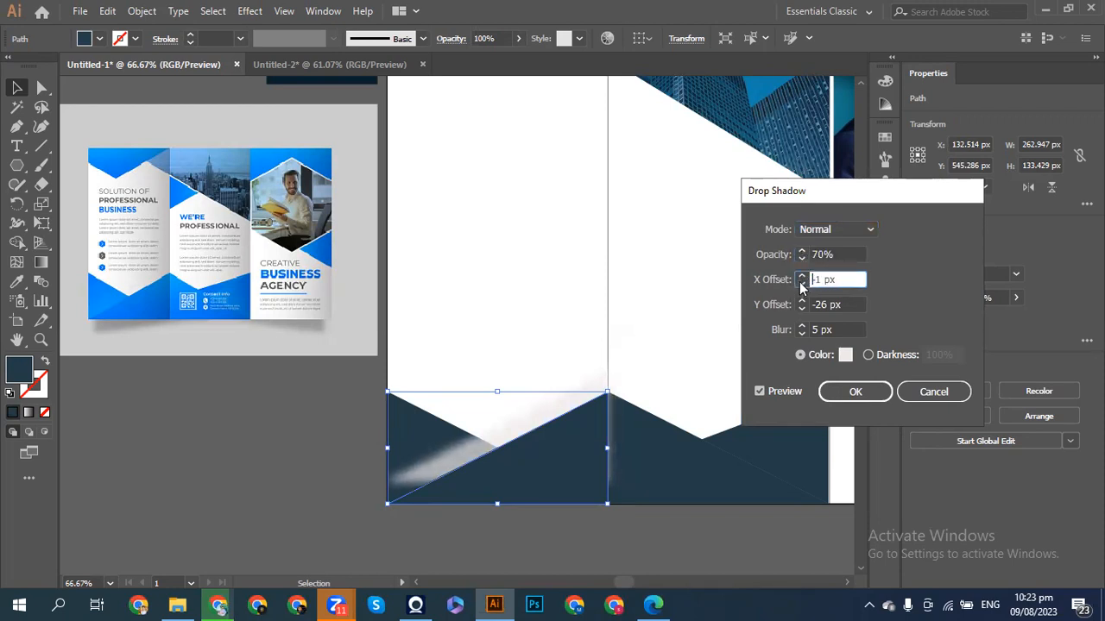
{"action": "left_click", "coordinate": [802, 286]}
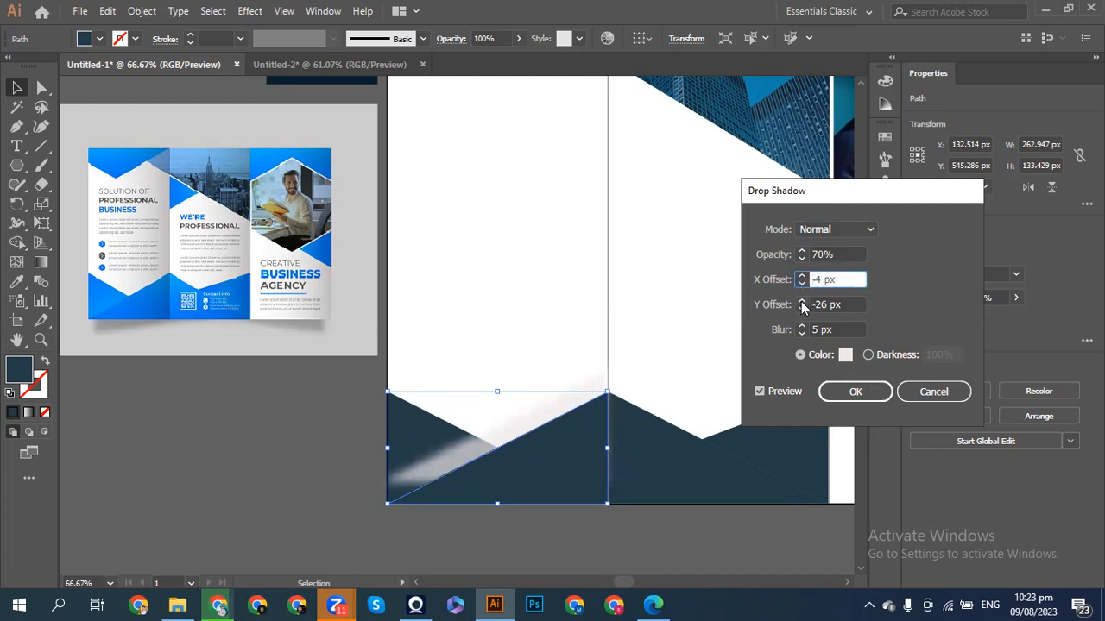
{"action": "left_click", "coordinate": [802, 309]}
{"action": "left_click", "coordinate": [801, 309]}
{"action": "left_click", "coordinate": [802, 309]}
{"action": "left_click", "coordinate": [802, 309]}
{"action": "left_click", "coordinate": [802, 309]}
{"action": "left_click", "coordinate": [802, 309]}
{"action": "left_click", "coordinate": [802, 302]}
{"action": "left_click", "coordinate": [802, 301]}
{"action": "left_click", "coordinate": [802, 301]}
{"action": "left_click", "coordinate": [802, 301]}
{"action": "left_click", "coordinate": [802, 301]}
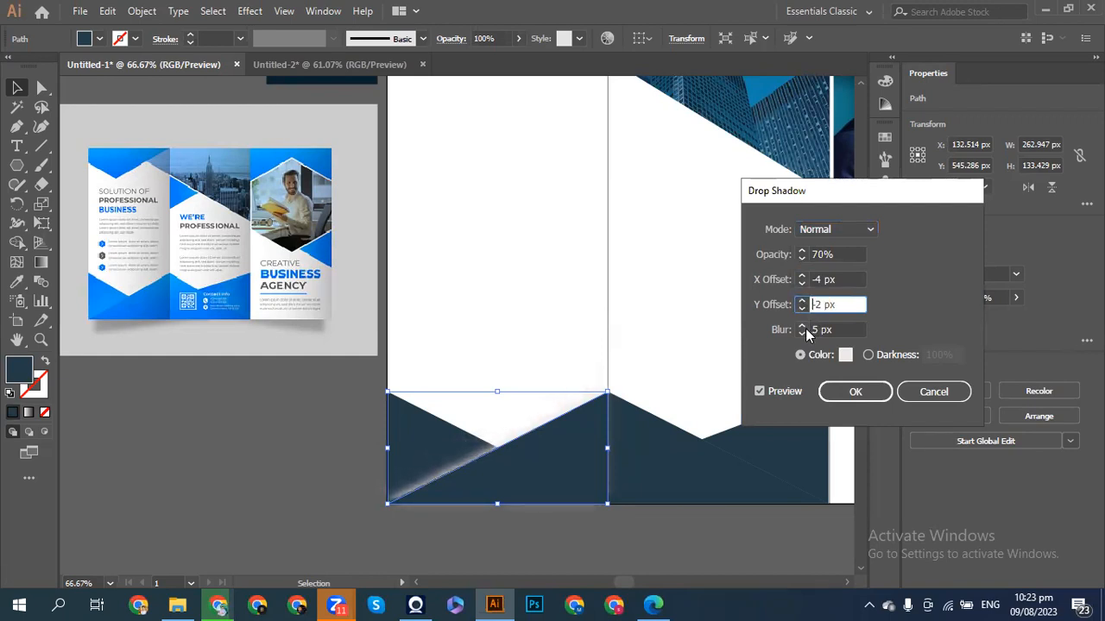
- Increase the shadow blur to 16 px and apply the drop shadow to the triangle
{"action": "left_click", "coordinate": [803, 327]}
{"action": "left_click", "coordinate": [802, 327]}
{"action": "left_click", "coordinate": [803, 328]}
{"action": "left_click", "coordinate": [802, 328]}
{"action": "left_click", "coordinate": [803, 328]}
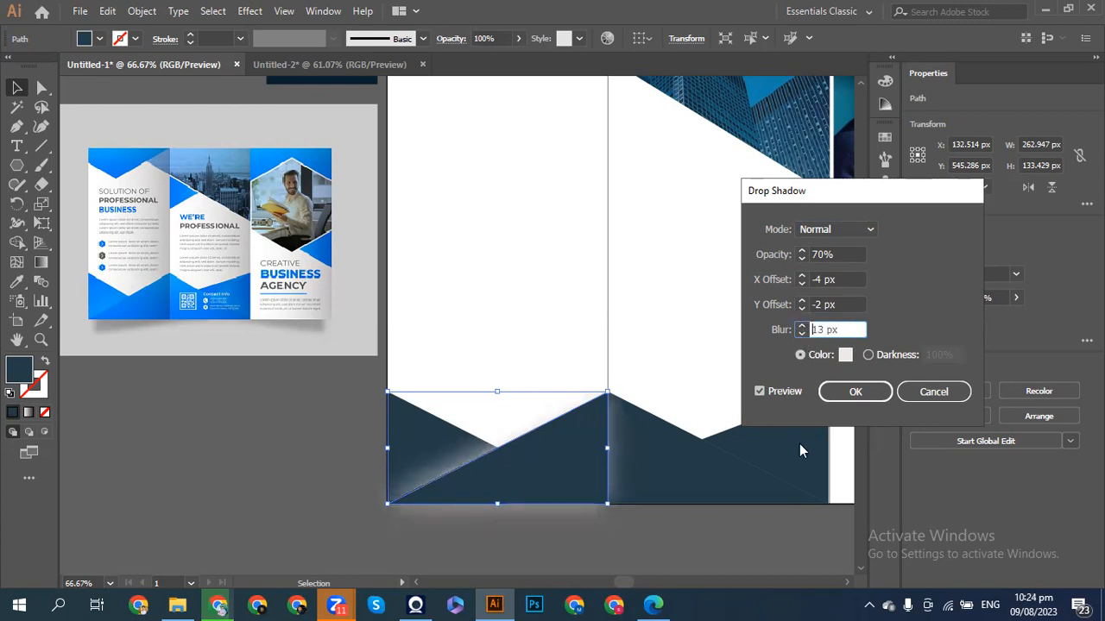
{"action": "left_click", "coordinate": [870, 391]}
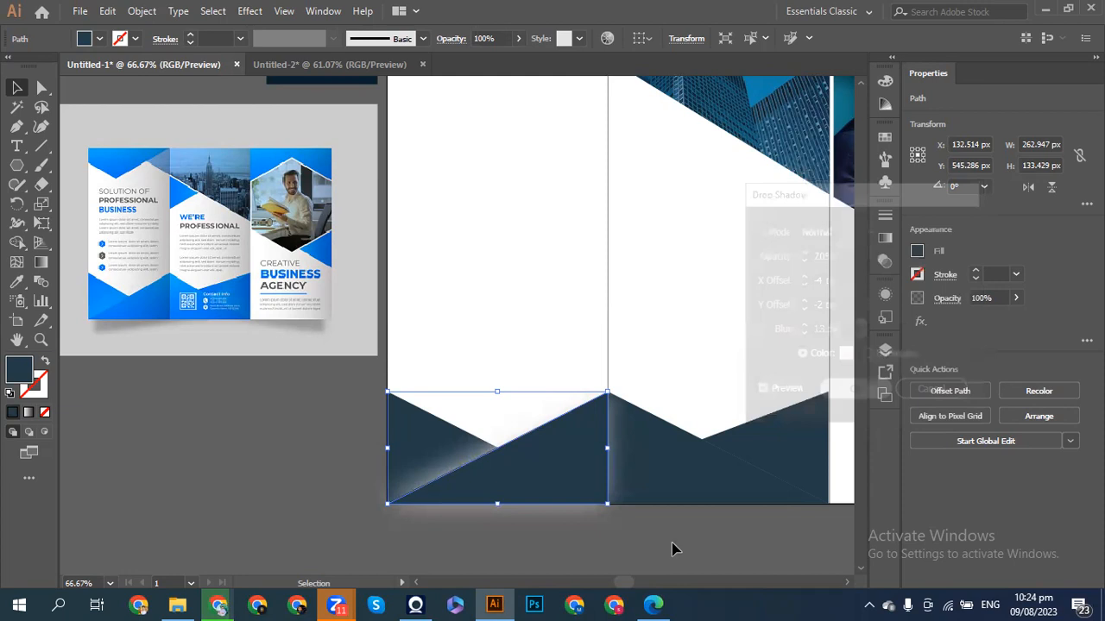
{"action": "left_click", "coordinate": [634, 570]}
- Delete the dark triangle's drop shadow, then select the left triangle and bring up Gradient settings
{"action": "left_click", "coordinate": [539, 474]}
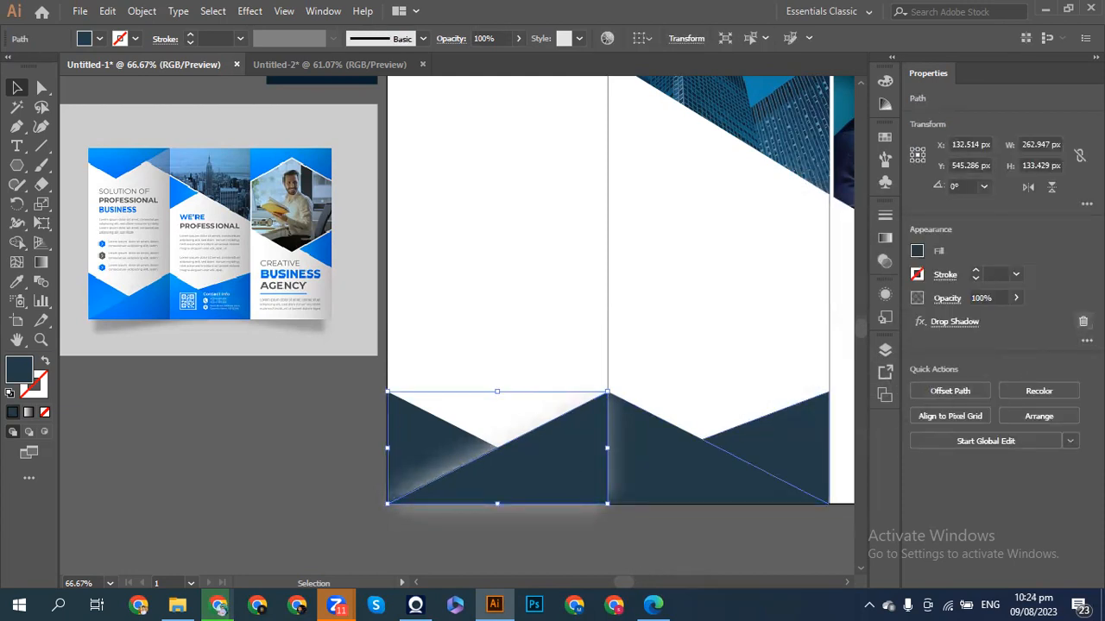
{"action": "left_click", "coordinate": [1082, 321]}
{"action": "left_click", "coordinate": [270, 497]}
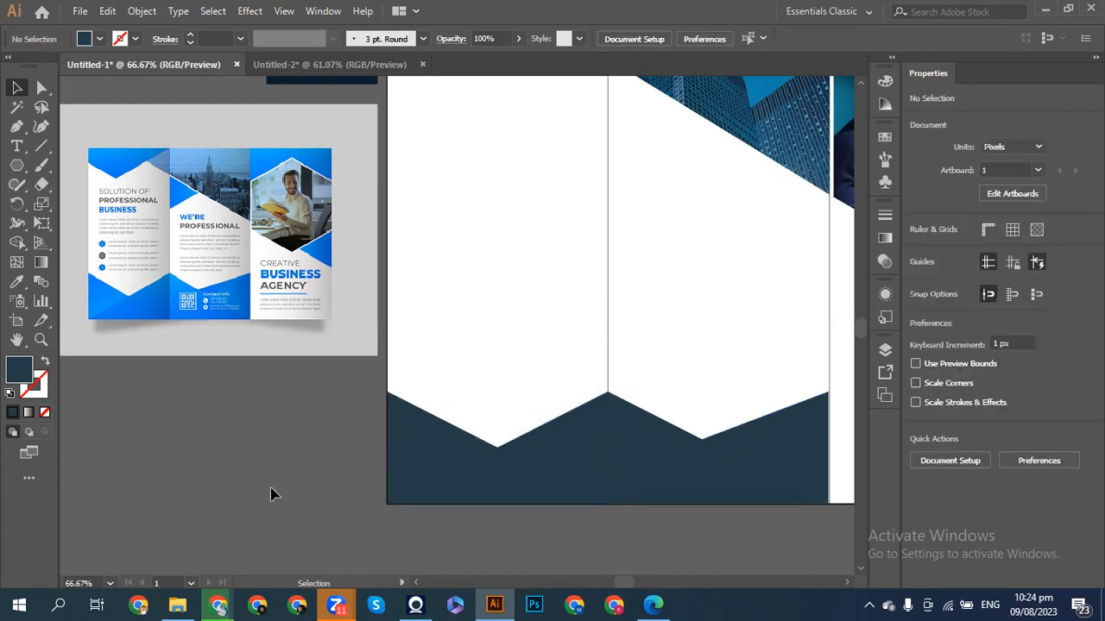
{"action": "left_click", "coordinate": [397, 462]}
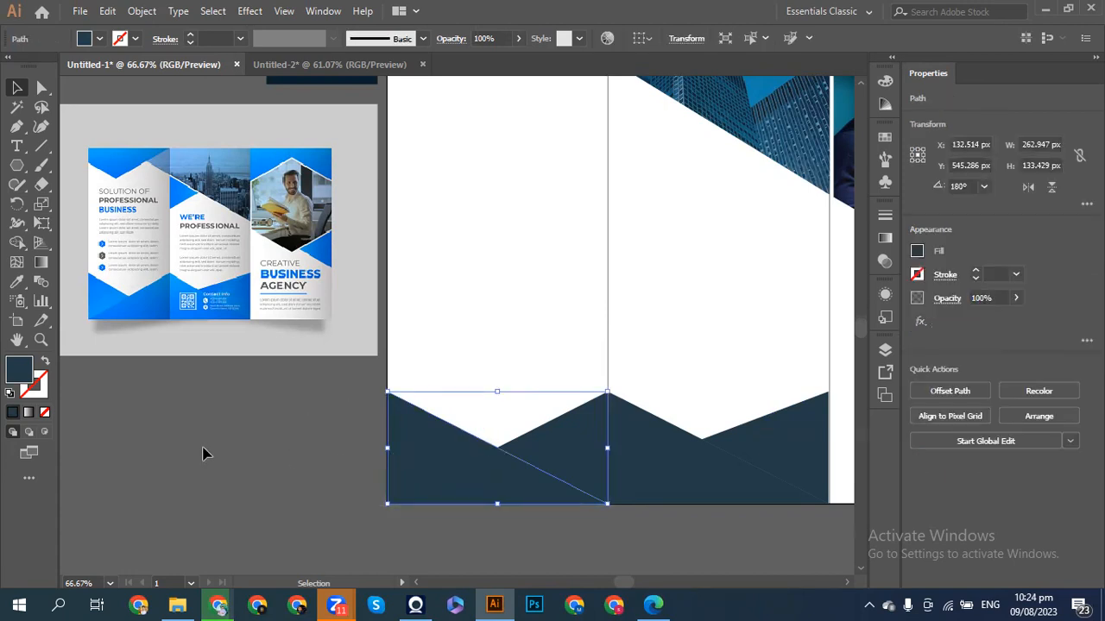
{"action": "left_click", "coordinate": [889, 240]}
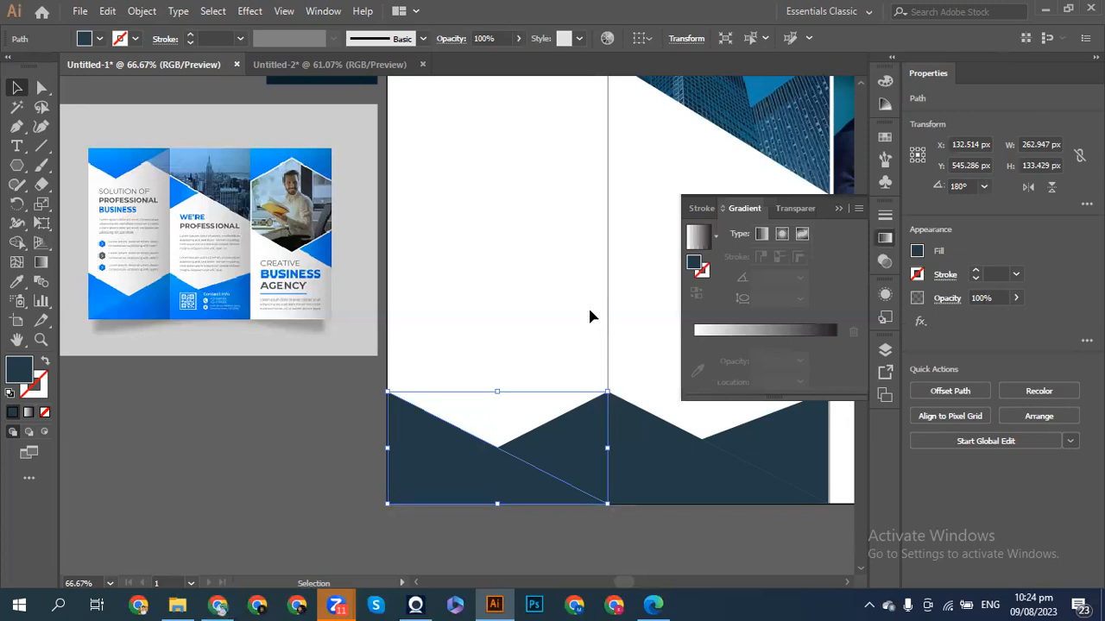
- Fill the triangle with a linear gradient and sample the navy shape colour into its dark stop
{"action": "left_click", "coordinate": [698, 241]}
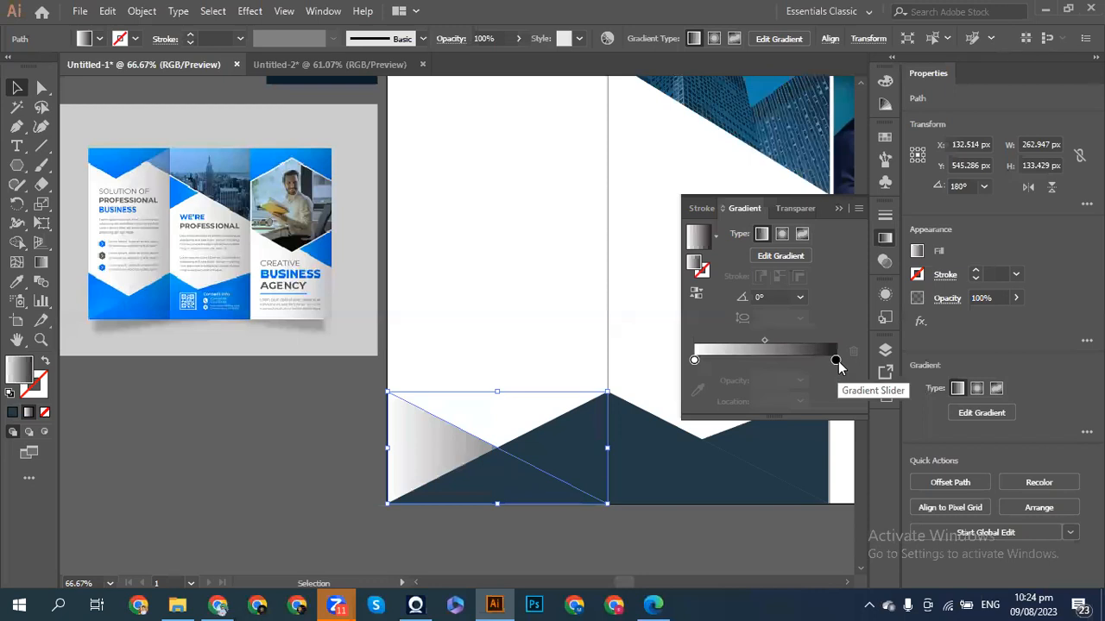
{"action": "left_click", "coordinate": [836, 360]}
{"action": "left_click", "coordinate": [697, 389]}
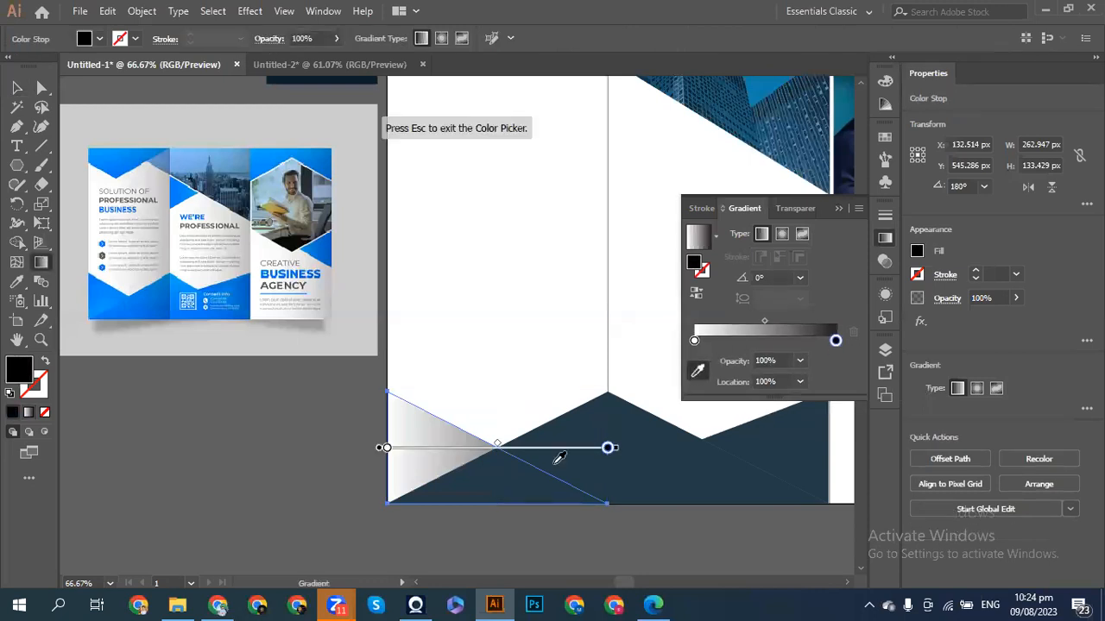
{"action": "left_click", "coordinate": [566, 455]}
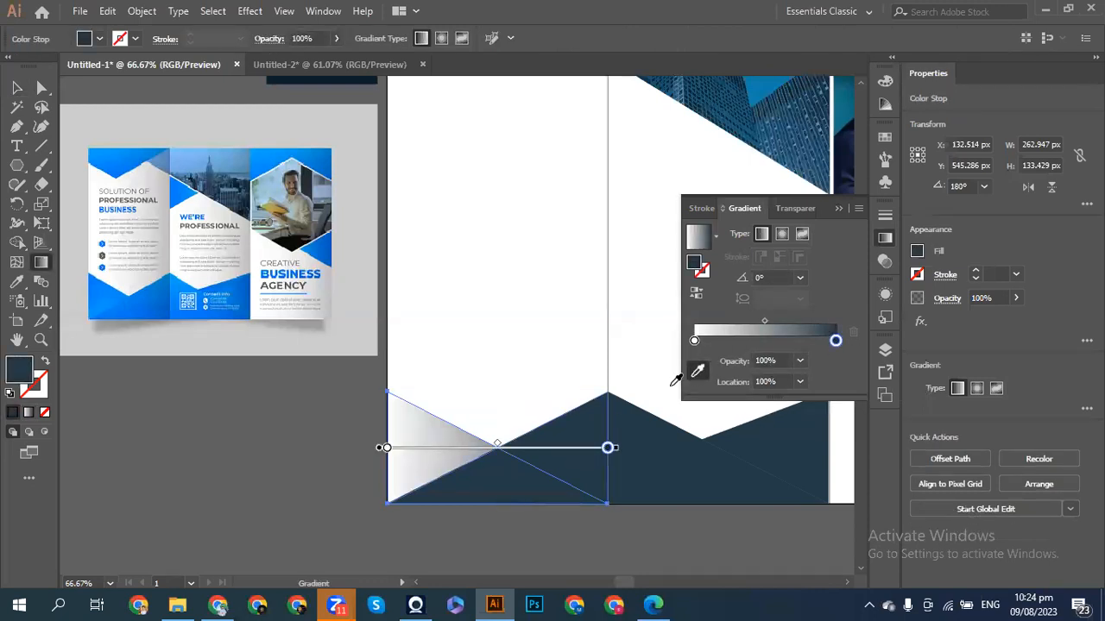
- Make the gradient's light end light grey and shift the transition to about 40%
{"action": "left_click", "coordinate": [694, 342]}
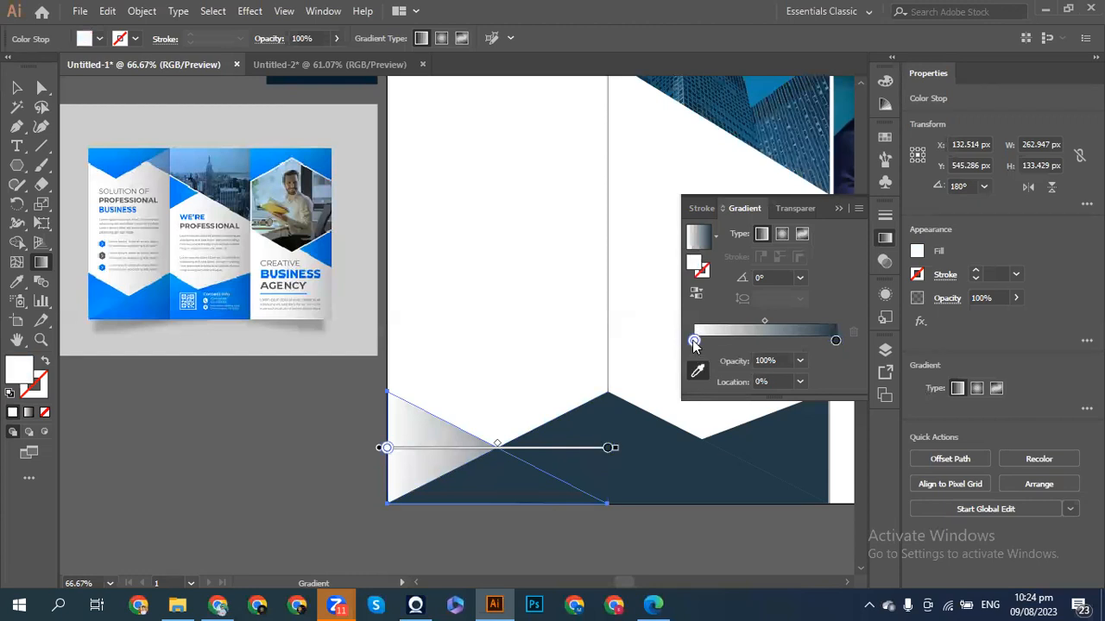
{"action": "double_click", "coordinate": [695, 342]}
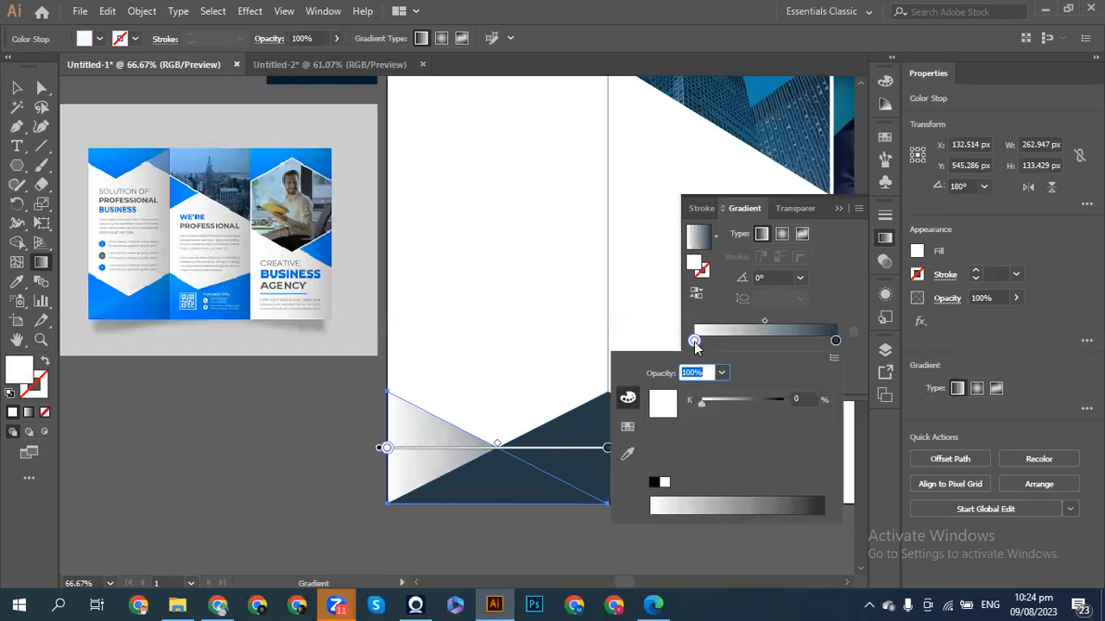
{"action": "left_click", "coordinate": [627, 426]}
{"action": "left_click", "coordinate": [628, 456]}
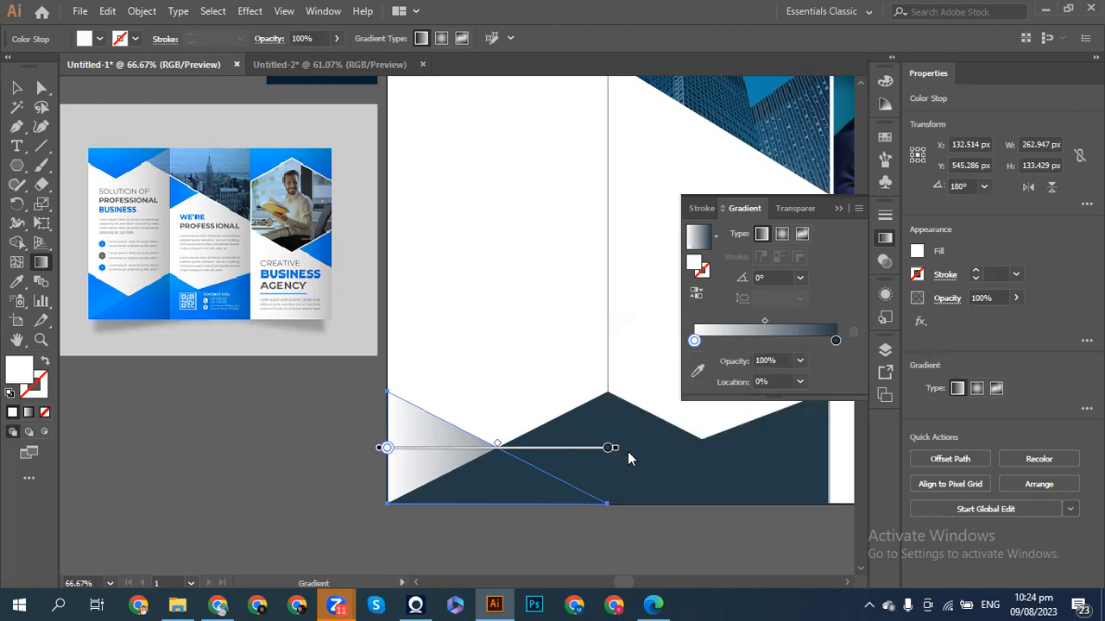
{"action": "key", "text": "Escape"}
{"action": "left_click", "coordinate": [462, 452]}
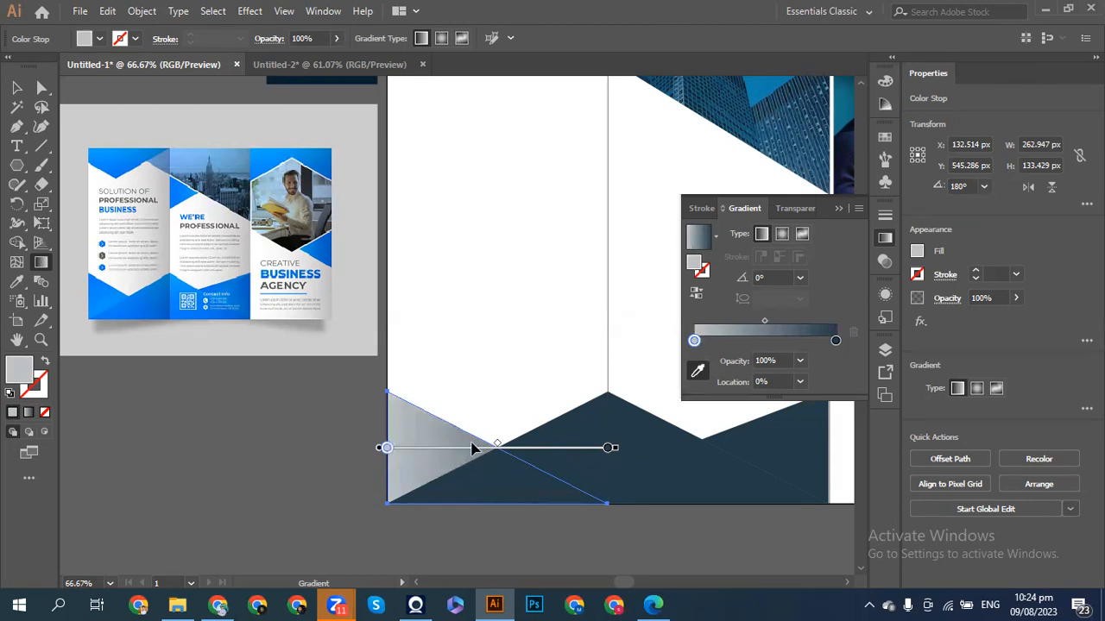
{"action": "mouse_move", "coordinate": [611, 448]}
{"action": "left_mouse_down"}
{"action": "mouse_move", "coordinate": [543, 447]}
{"action": "mouse_move", "coordinate": [522, 460]}
{"action": "left_mouse_up"}
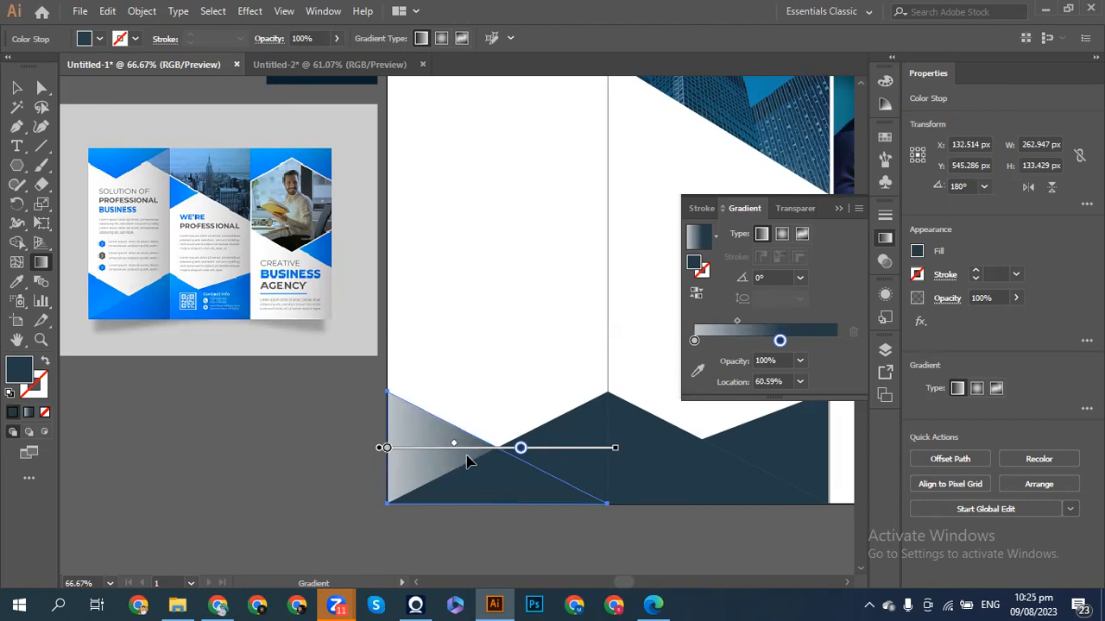
{"action": "left_click", "coordinate": [698, 374]}
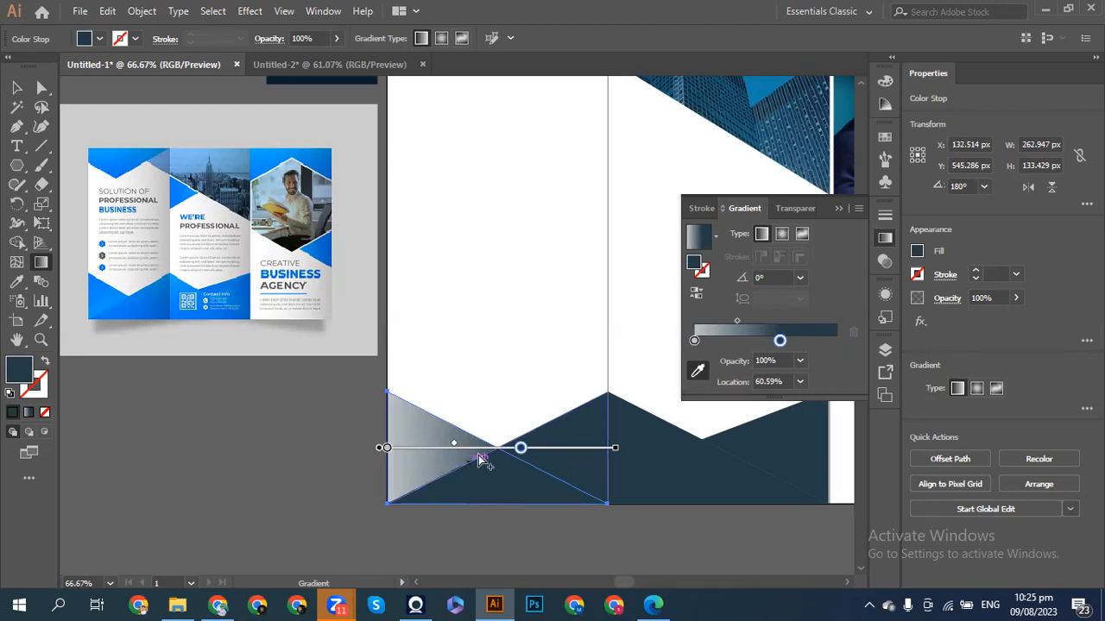
{"action": "left_click_drag", "start_coordinate": [521, 450], "coordinate": [477, 448]}
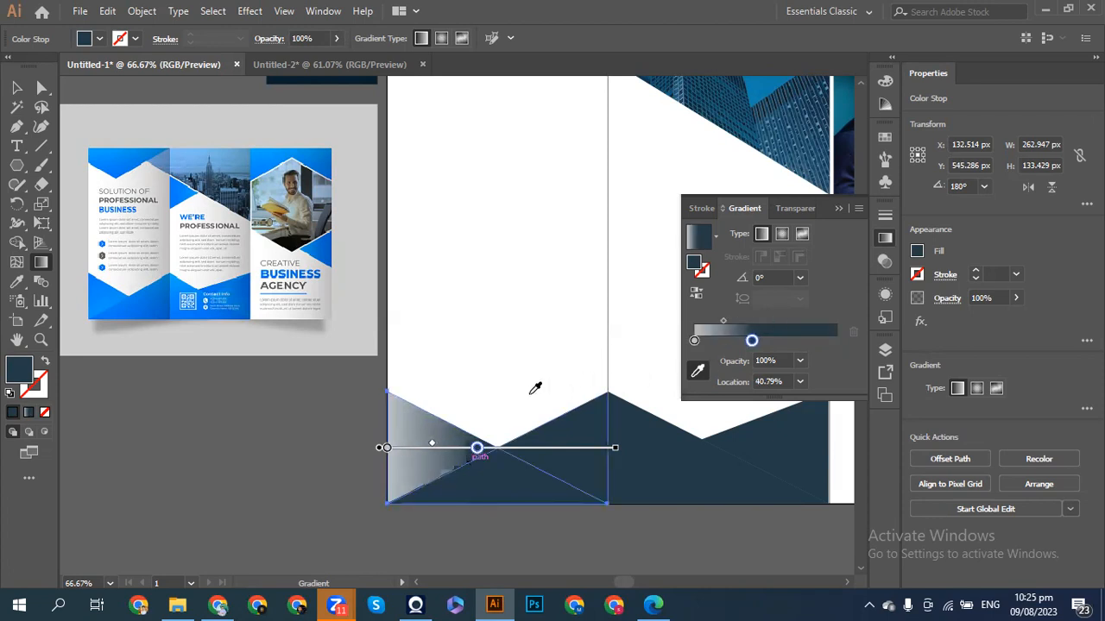
- Sample the dark navy from the neighbouring shape into the left gradient stop
{"action": "left_click", "coordinate": [694, 340]}
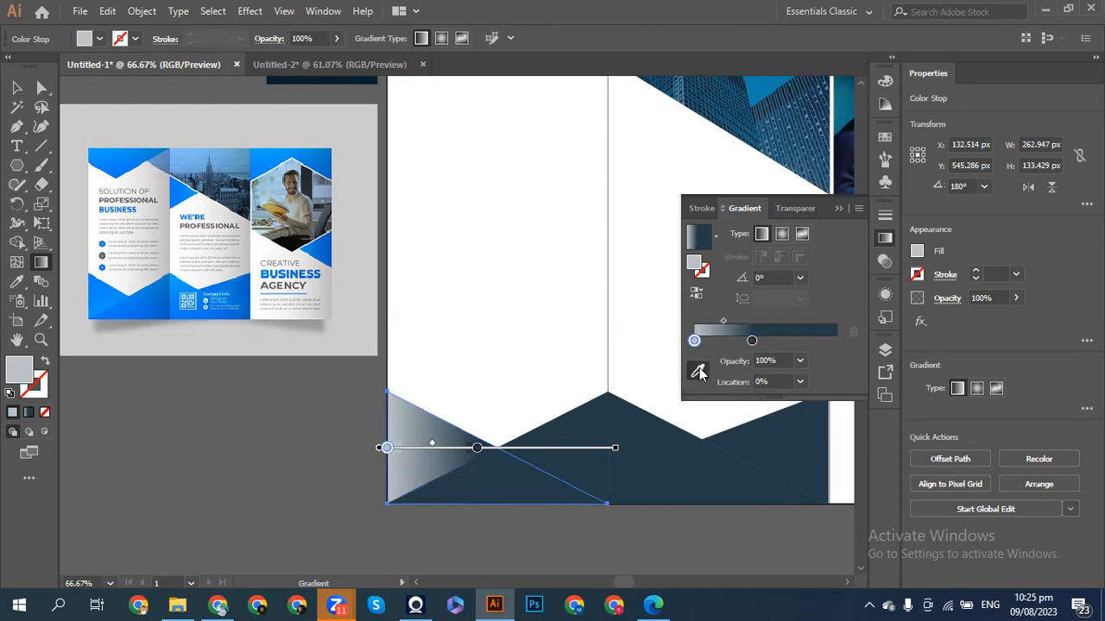
{"action": "left_click", "coordinate": [699, 371]}
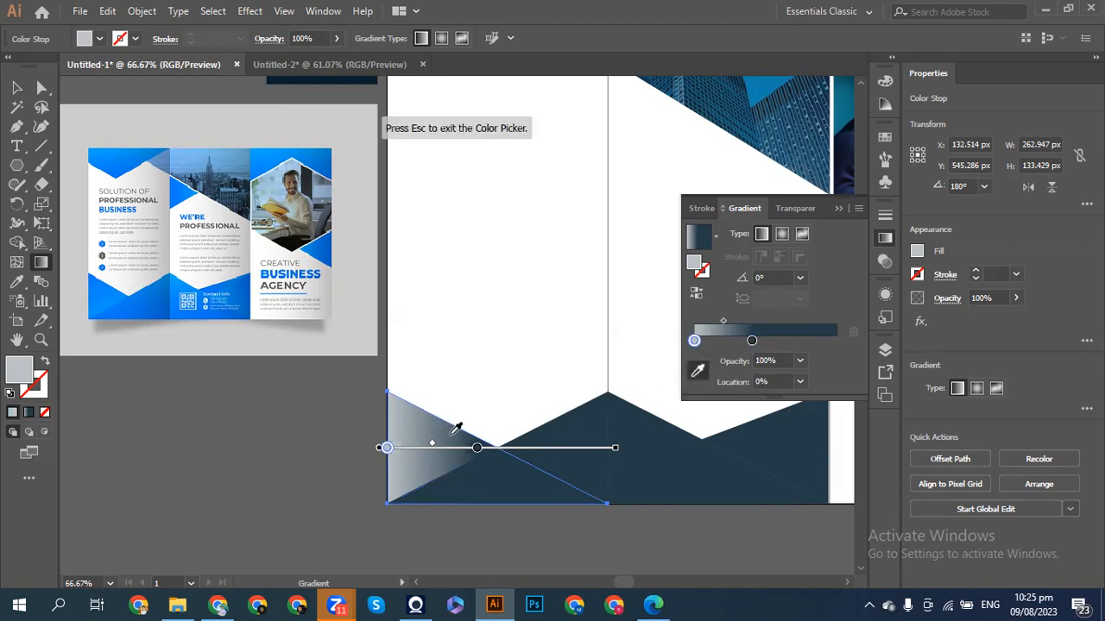
{"action": "left_click", "coordinate": [462, 429]}
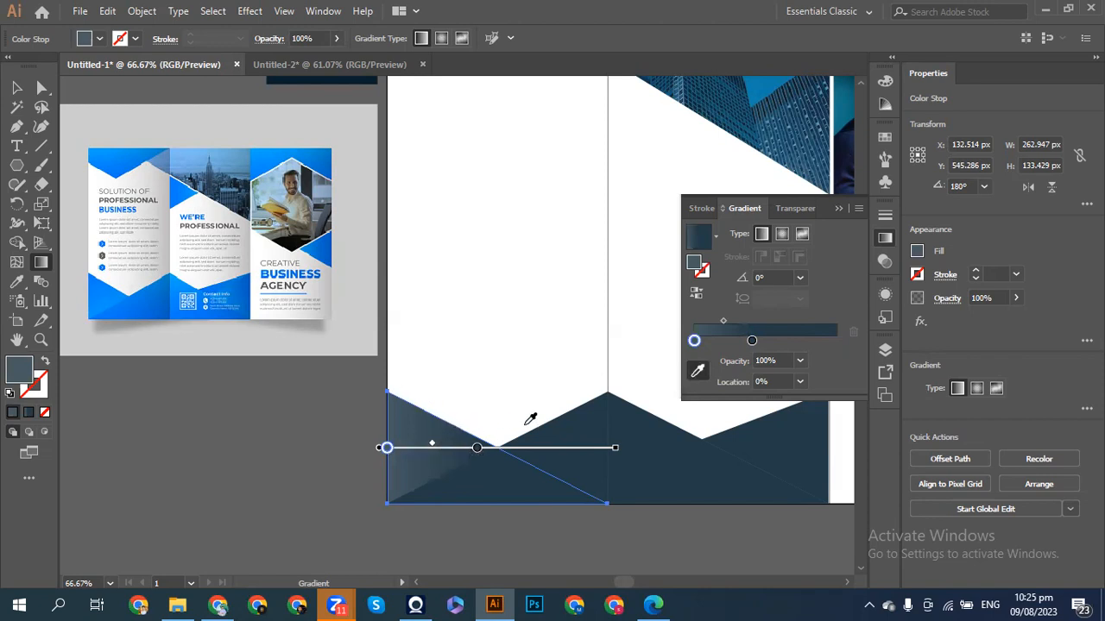
{"action": "left_click", "coordinate": [523, 431], "text": "shift"}
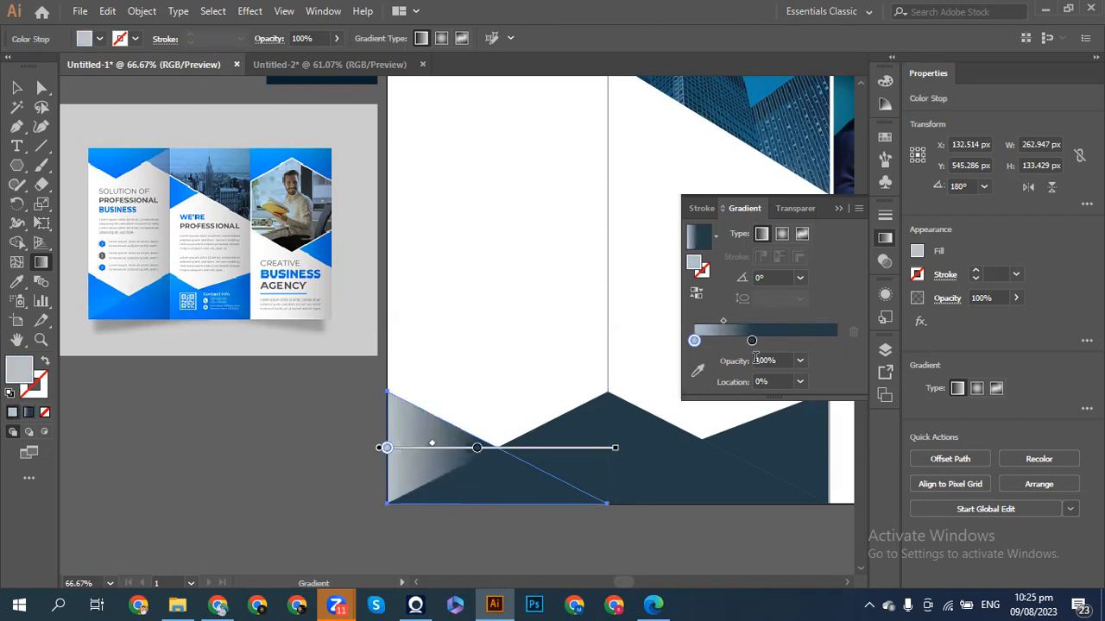
{"action": "left_click", "coordinate": [697, 371]}
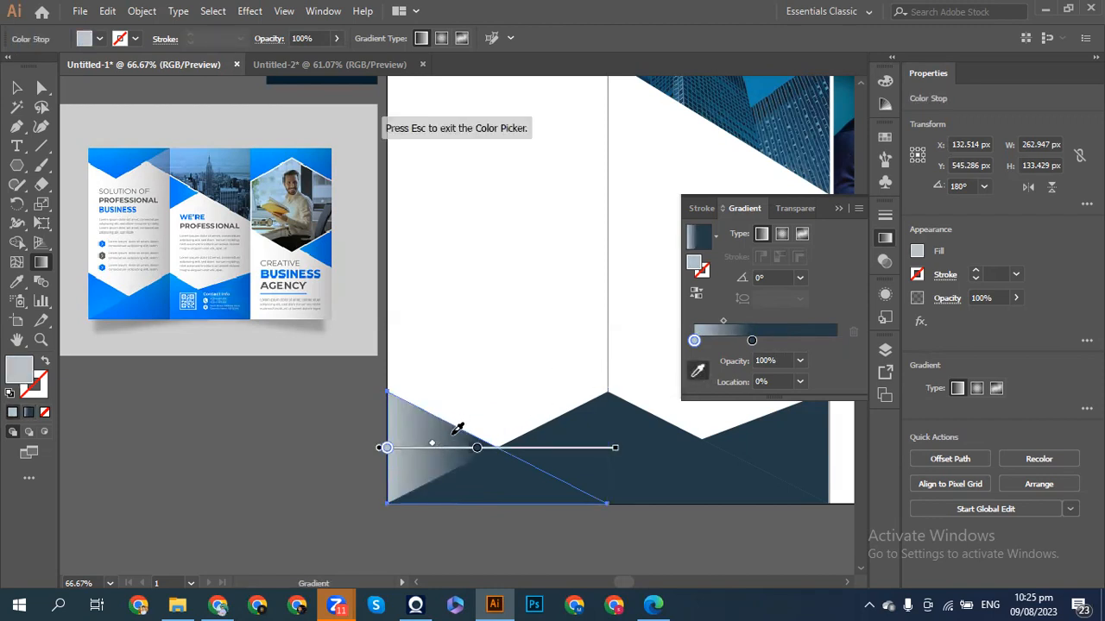
{"action": "left_click", "coordinate": [457, 429], "text": "shift"}
{"action": "key", "text": "Escape"}
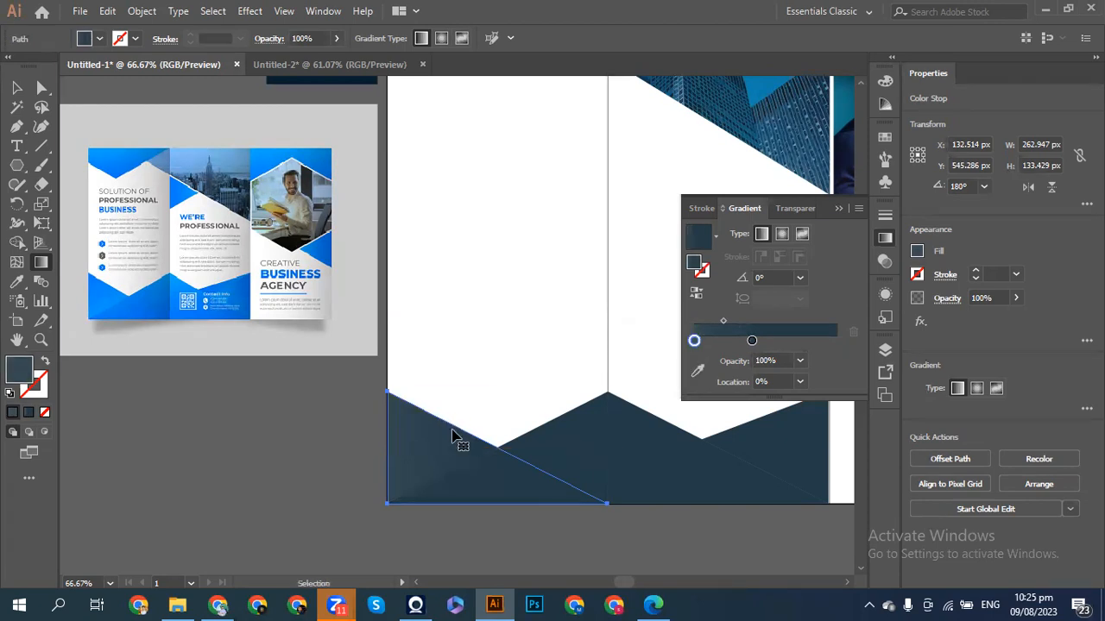
- Restore the lighter left end and drag the gradient to a -42.8° diagonal, stop at 19.92%
{"action": "left_click", "coordinate": [443, 429]}
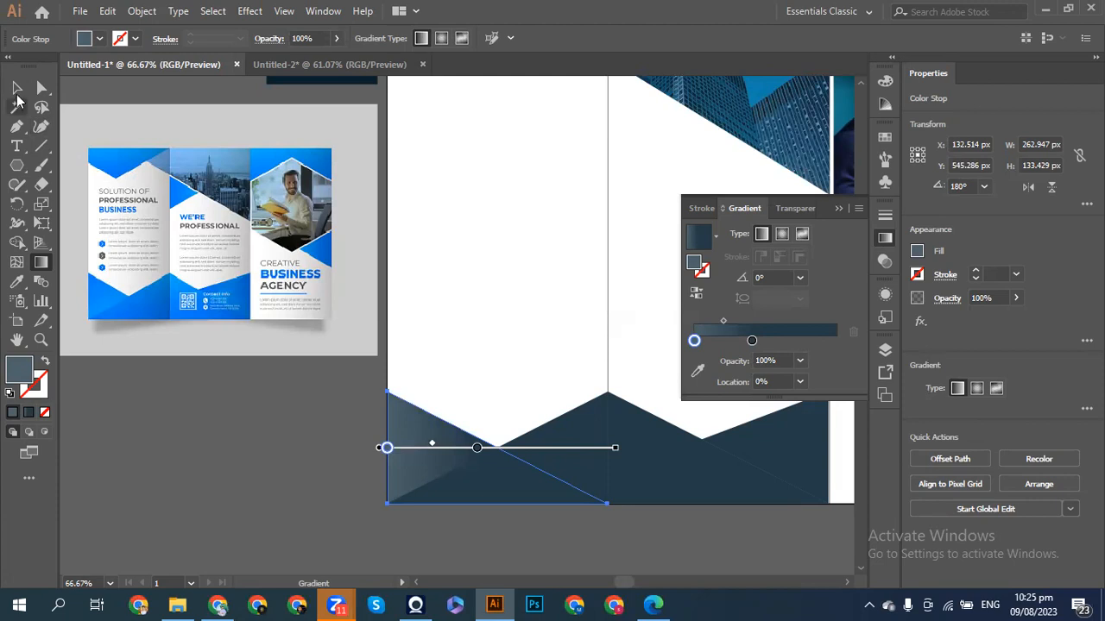
{"action": "left_click", "coordinate": [16, 90]}
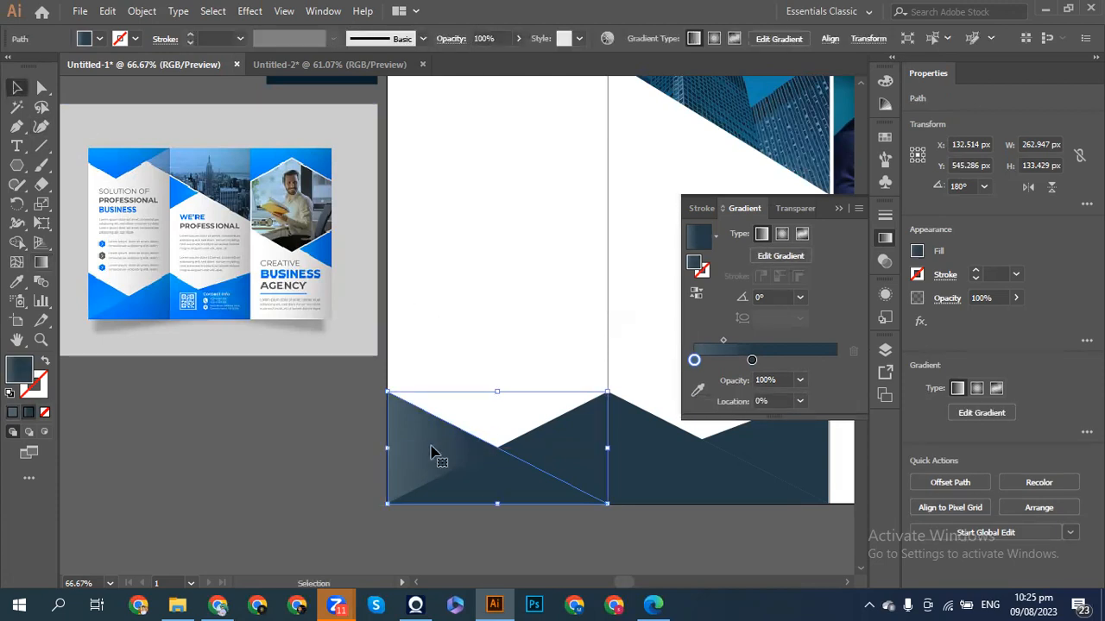
{"action": "left_click", "coordinate": [698, 391]}
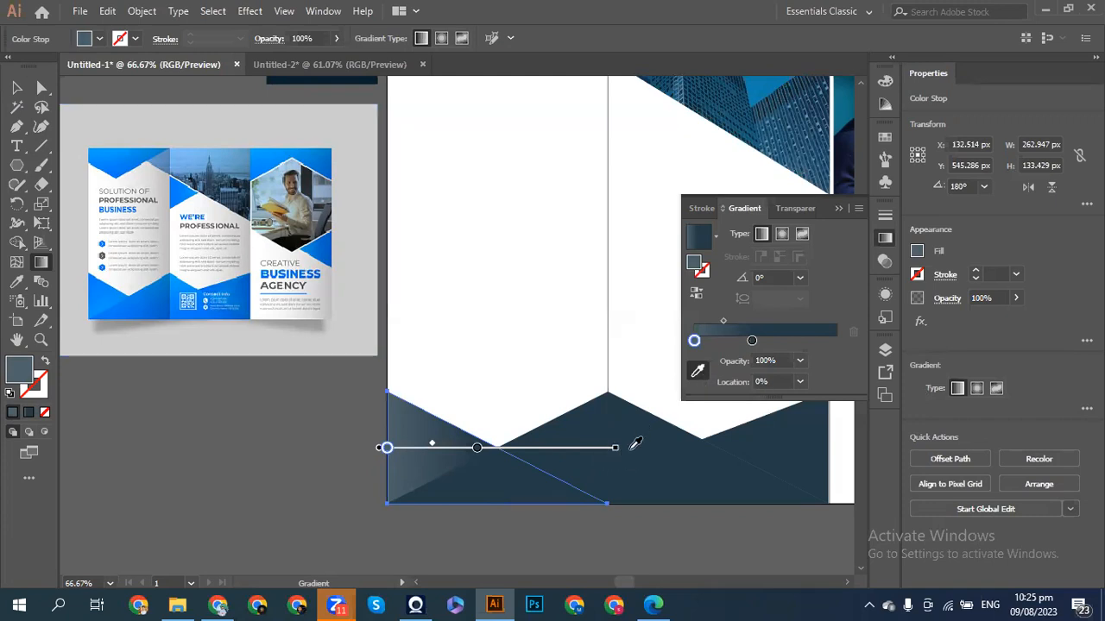
{"action": "left_click_drag", "start_coordinate": [620, 448], "coordinate": [604, 515]}
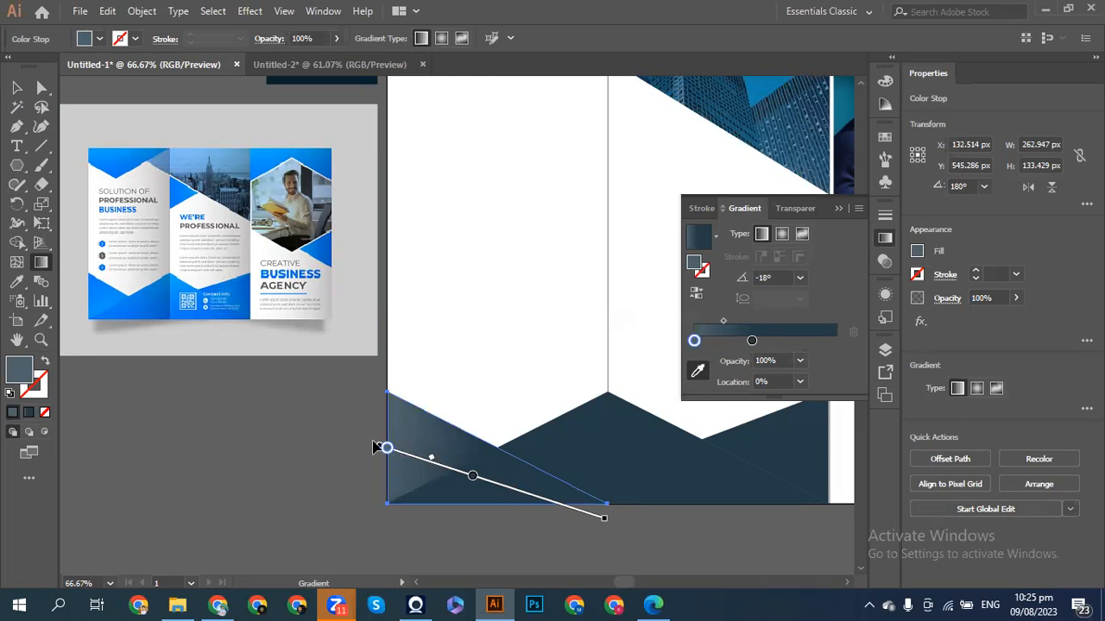
{"action": "left_click_drag", "start_coordinate": [533, 500], "coordinate": [523, 490]}
{"action": "left_click_drag", "start_coordinate": [522, 490], "coordinate": [494, 490]}
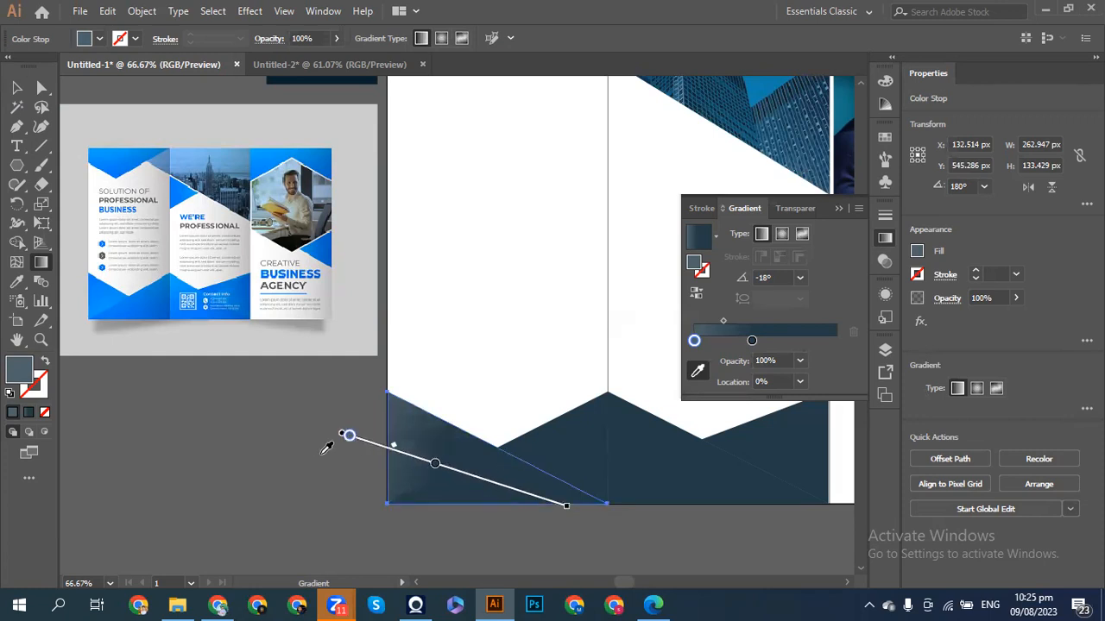
{"action": "mouse_move", "coordinate": [347, 436]}
{"action": "left_mouse_down"}
{"action": "mouse_move", "coordinate": [494, 483]}
{"action": "mouse_move", "coordinate": [391, 450]}
{"action": "left_mouse_up"}
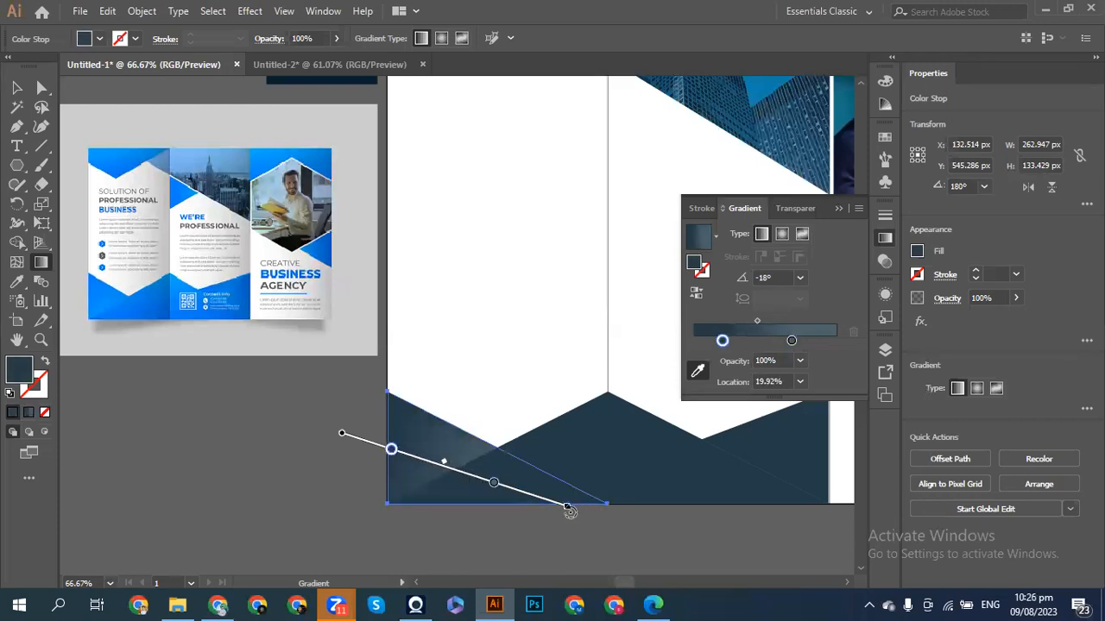
{"action": "left_click_drag", "start_coordinate": [568, 507], "coordinate": [535, 547]}
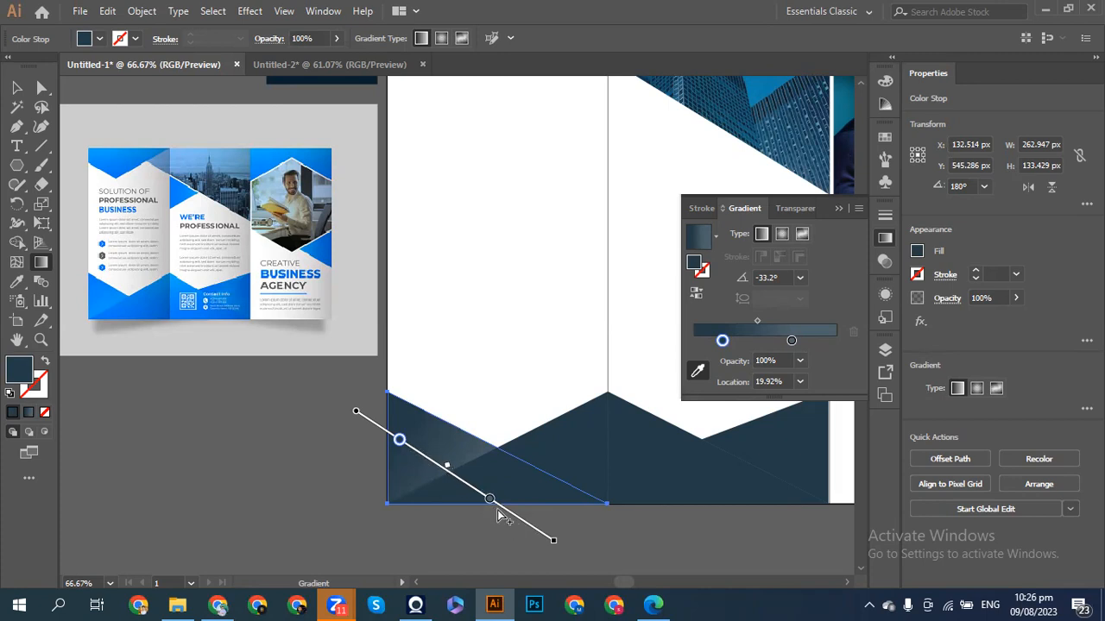
{"action": "left_click_drag", "start_coordinate": [561, 544], "coordinate": [547, 560]}
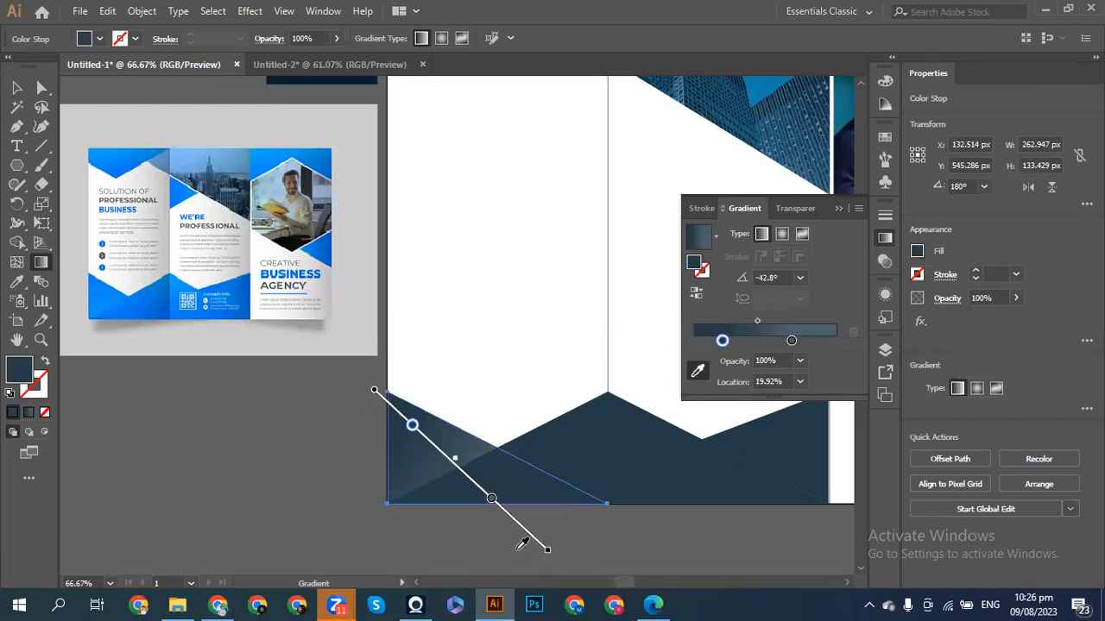
{"action": "left_click", "coordinate": [436, 460]}
{"action": "left_click", "coordinate": [17, 87]}
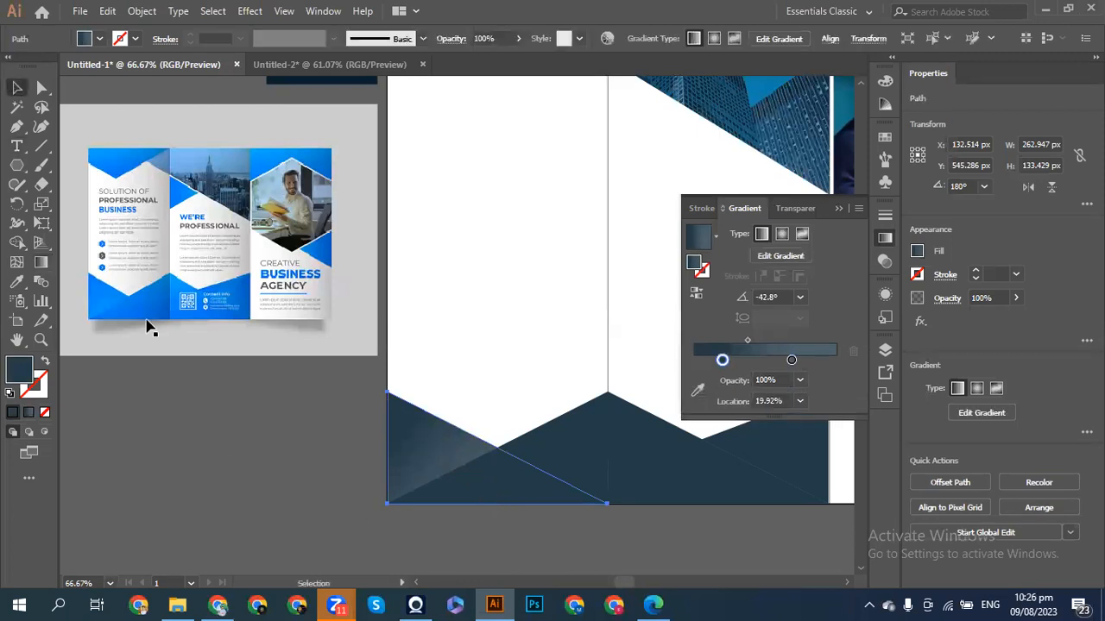
{"action": "left_click", "coordinate": [345, 523]}
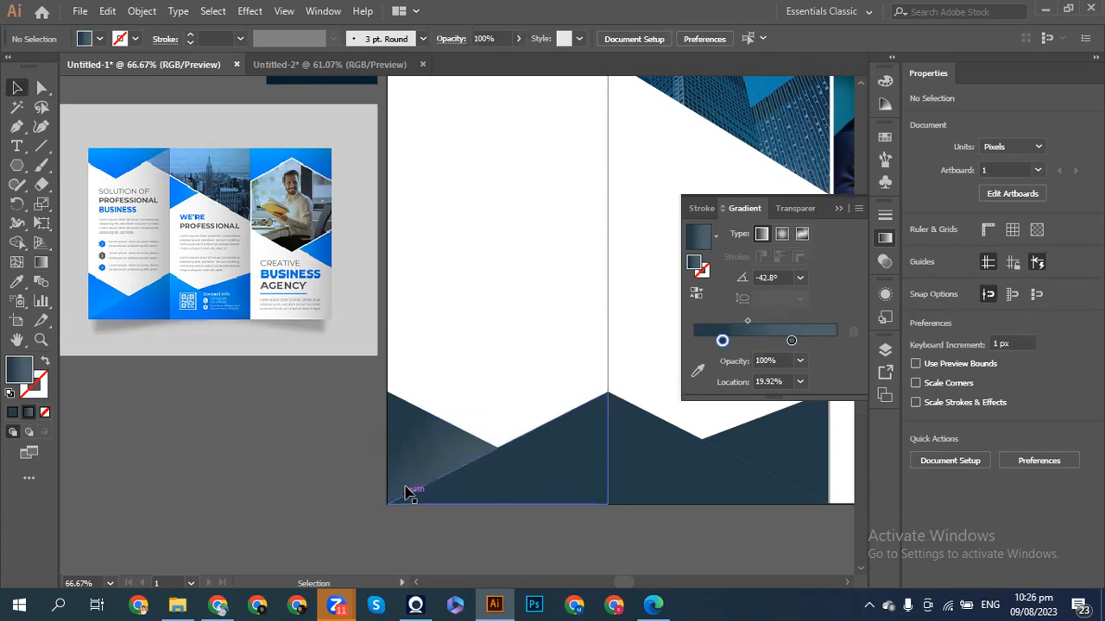
{"action": "mouse_move", "coordinate": [494, 604]}
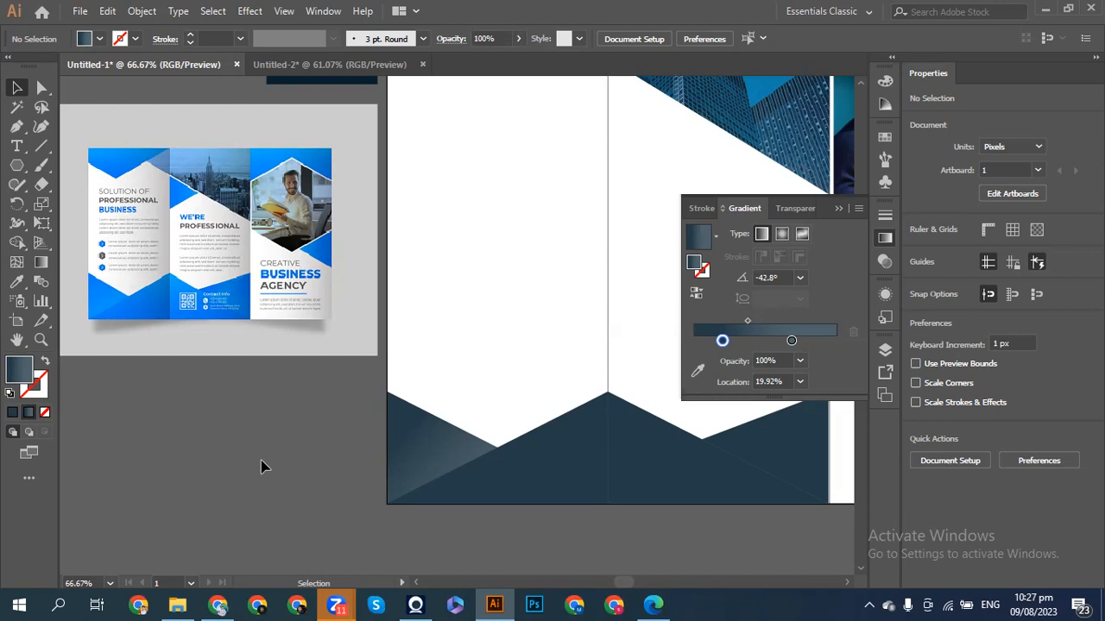
{"action": "scroll", "coordinate": [264, 466], "scroll_direction": "right", "scroll_amount": 5}
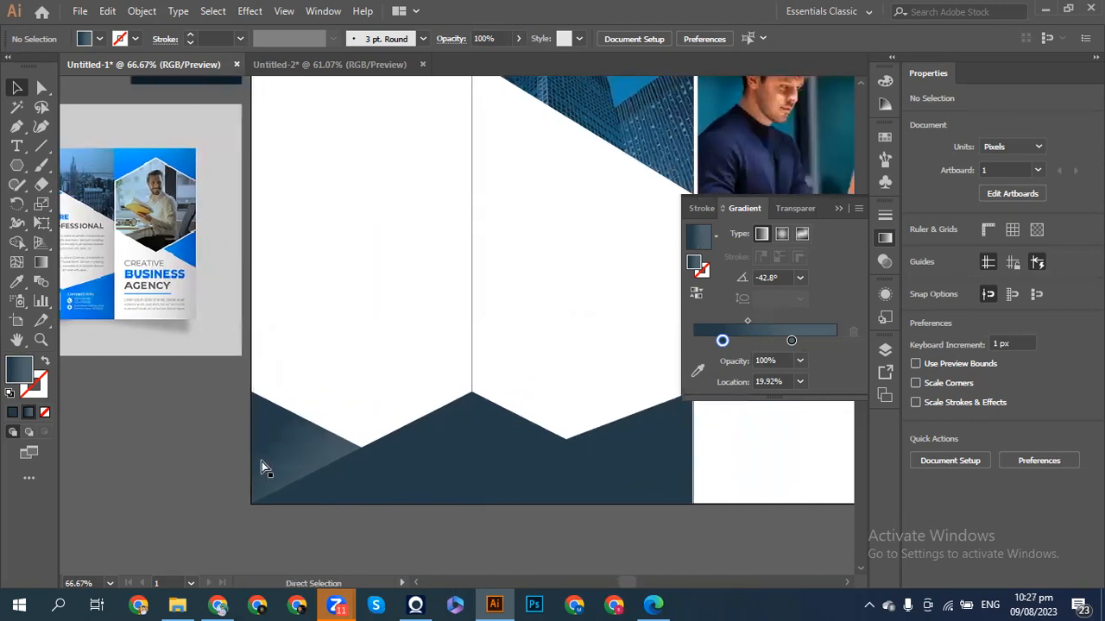
{"action": "scroll", "coordinate": [262, 462], "scroll_direction": "right", "scroll_amount": 5}
{"action": "scroll", "coordinate": [262, 462], "scroll_direction": "left", "scroll_amount": 5}
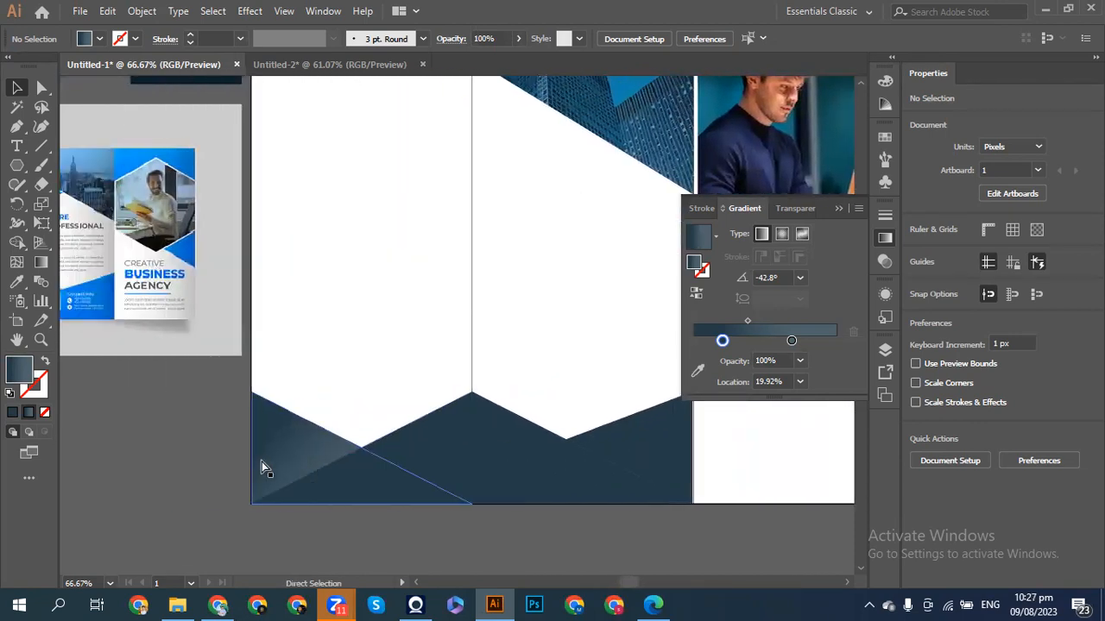
{"action": "scroll", "coordinate": [261, 462], "scroll_direction": "left", "scroll_amount": 4}
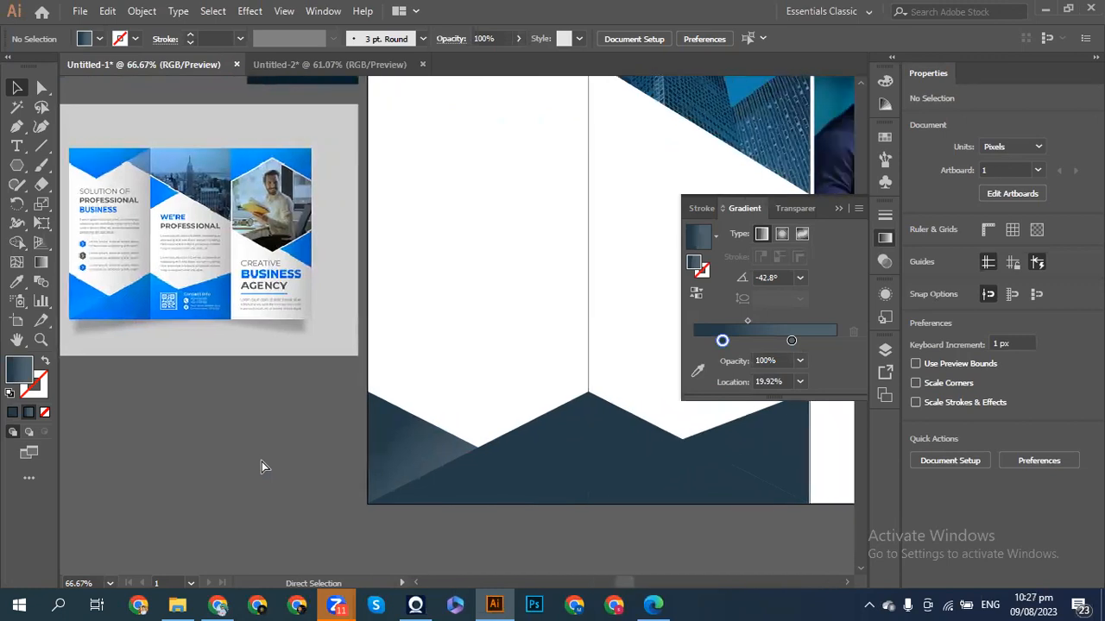
{"action": "scroll", "coordinate": [262, 462], "scroll_direction": "right", "scroll_amount": 2}
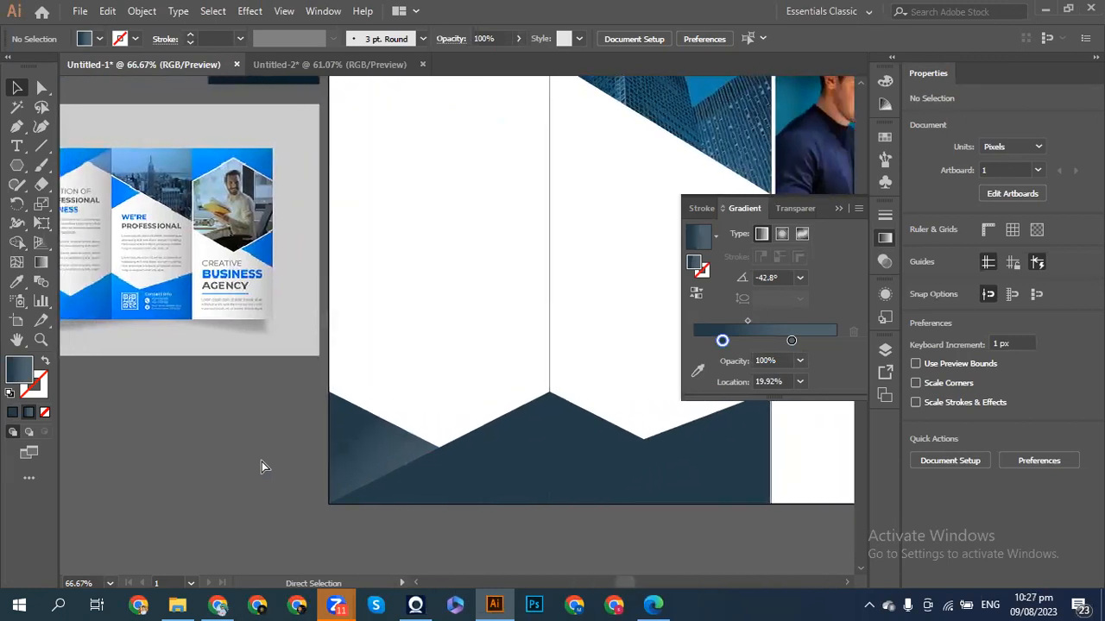
{"action": "scroll", "coordinate": [262, 462], "scroll_direction": "left", "scroll_amount": 2}
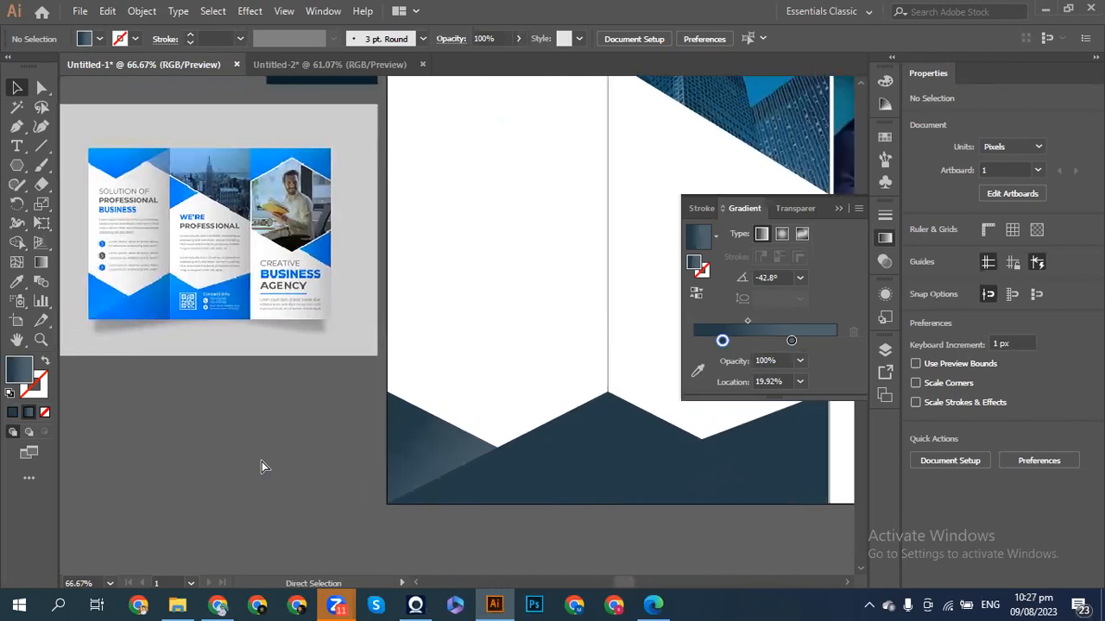
{"action": "scroll", "coordinate": [262, 461], "scroll_direction": "right", "scroll_amount": 2}
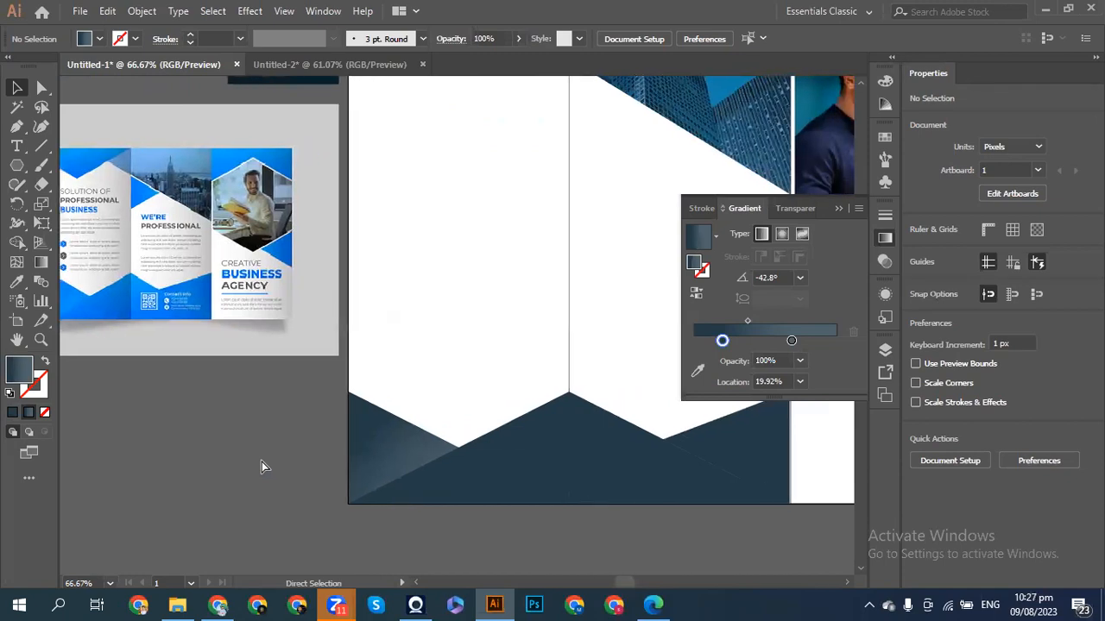
{"action": "scroll", "coordinate": [261, 461], "scroll_direction": "right", "scroll_amount": 4}
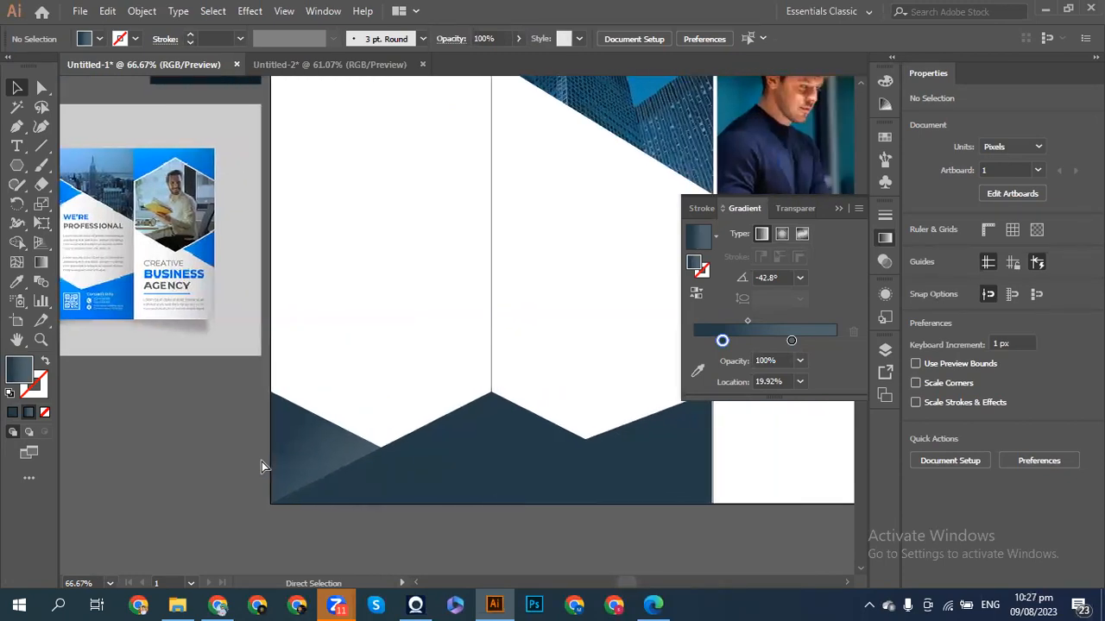
{"action": "scroll", "coordinate": [261, 462], "scroll_direction": "right", "scroll_amount": 5}
{"action": "scroll", "coordinate": [261, 461], "scroll_direction": "left", "scroll_amount": 5}
{"action": "scroll", "coordinate": [261, 462], "scroll_direction": "left", "scroll_amount": 8}
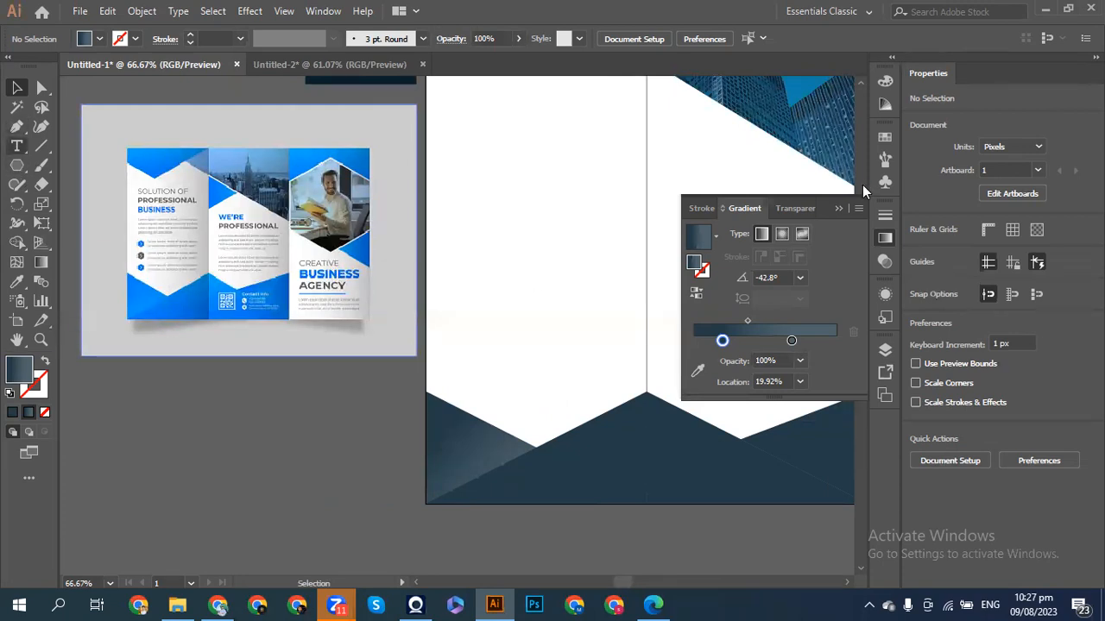
{"action": "key", "text": "t"}
{"action": "scroll", "coordinate": [862, 185], "scroll_direction": "right", "scroll_amount": 2}
- Set up the Type tool with the Poppins font and check the text fill colour
{"action": "left_click", "coordinate": [838, 208]}
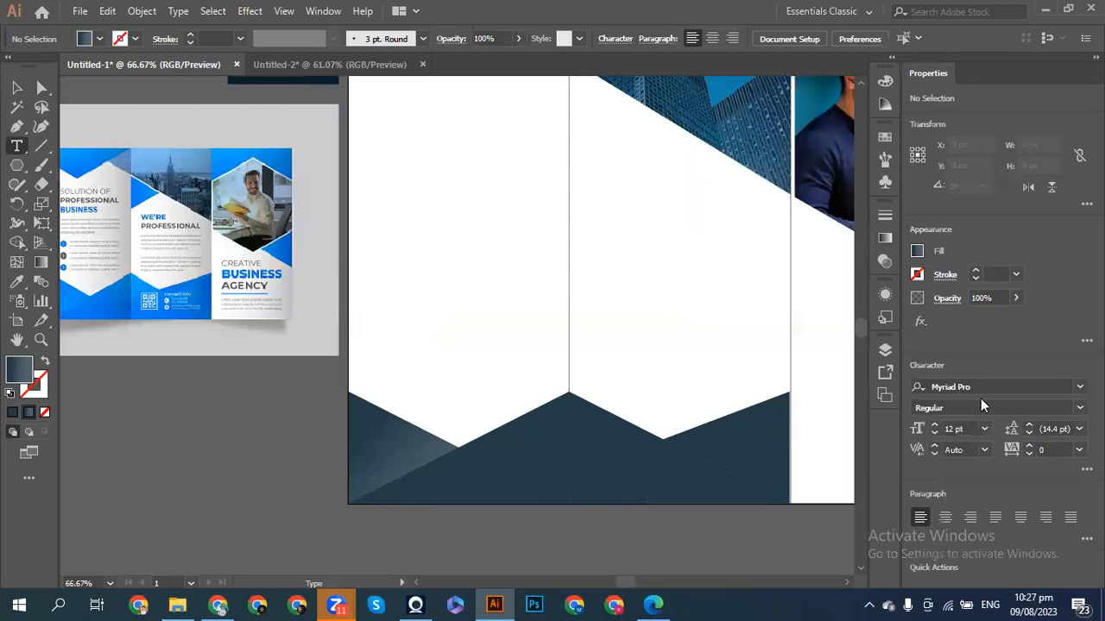
{"action": "left_click", "coordinate": [1007, 385]}
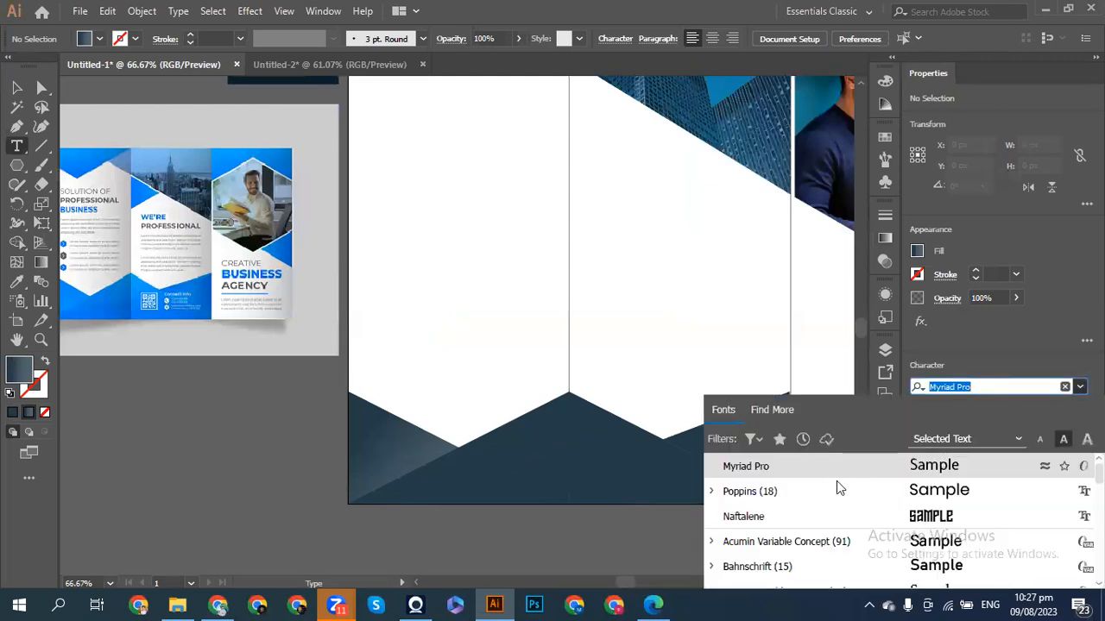
{"action": "left_click", "coordinate": [756, 493]}
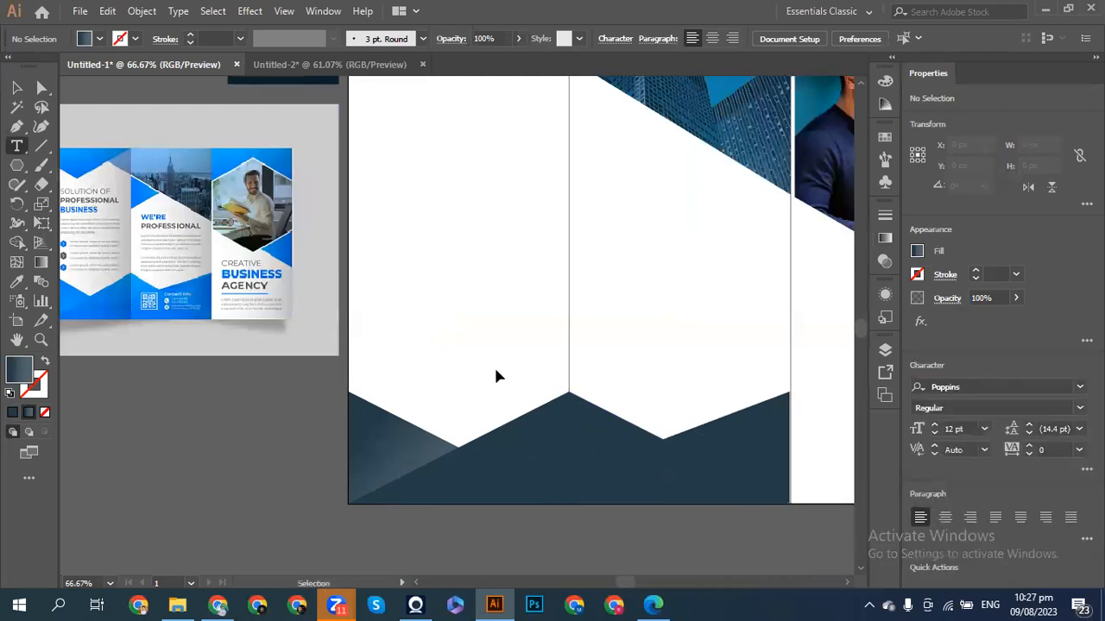
{"action": "scroll", "coordinate": [505, 379], "scroll_direction": "left", "scroll_amount": 1}
{"action": "scroll", "coordinate": [505, 378], "scroll_direction": "up", "scroll_amount": 1}
{"action": "scroll", "coordinate": [504, 378], "scroll_direction": "up", "scroll_amount": 1}
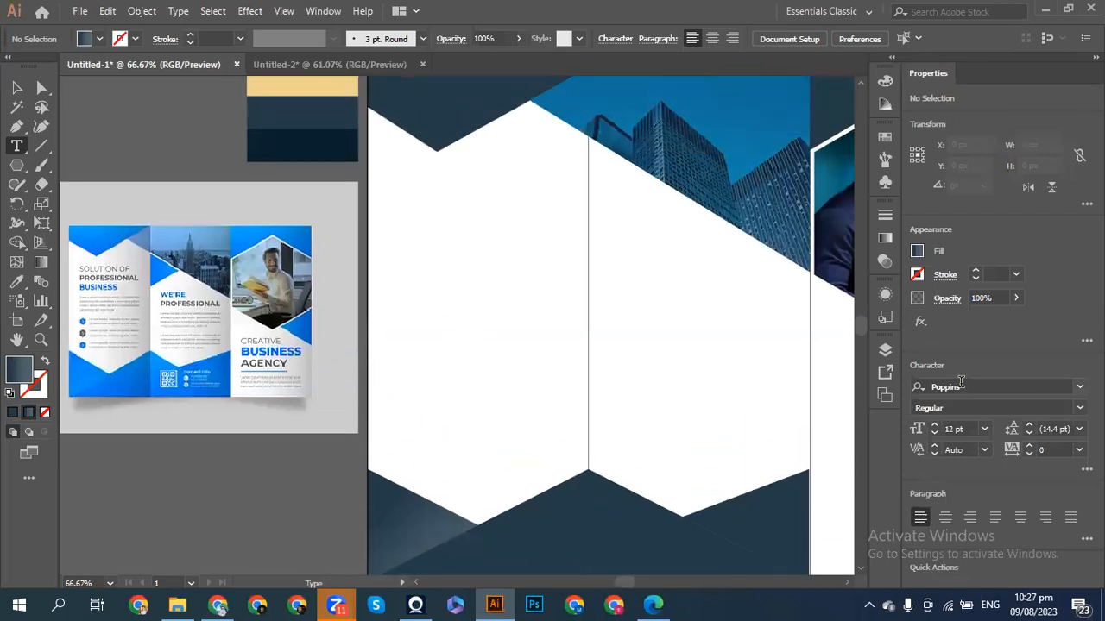
{"action": "left_click", "coordinate": [917, 253]}
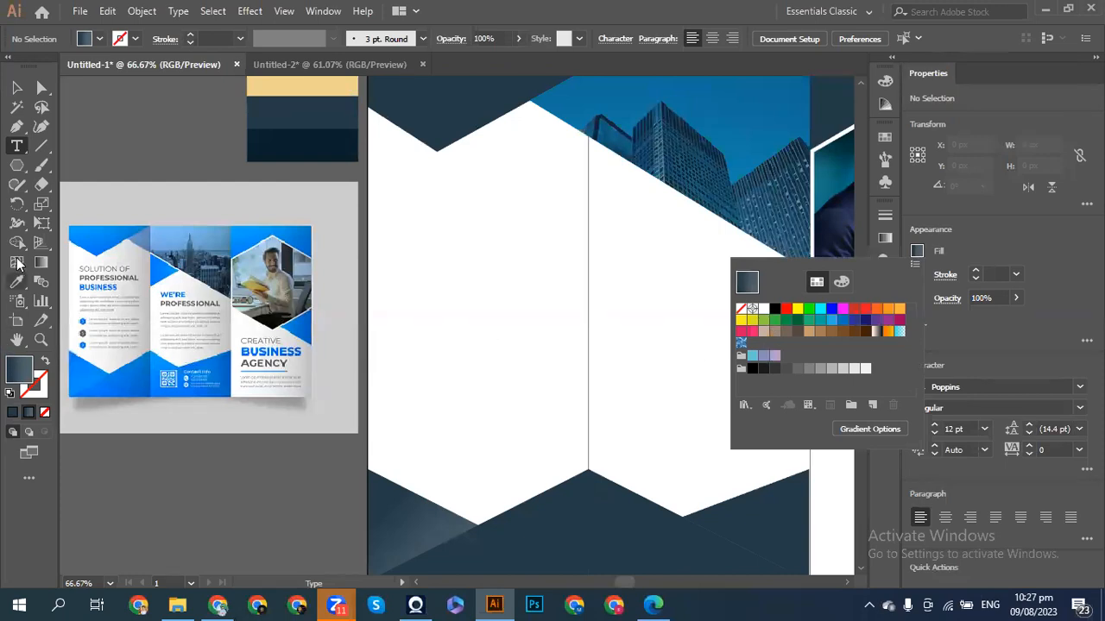
{"action": "left_click", "coordinate": [402, 207]}
- Place a text object on the left panel and replace its placeholder with 'SOLUTION OF'
{"action": "left_click", "coordinate": [401, 207]}
{"action": "key", "text": "Escape"}
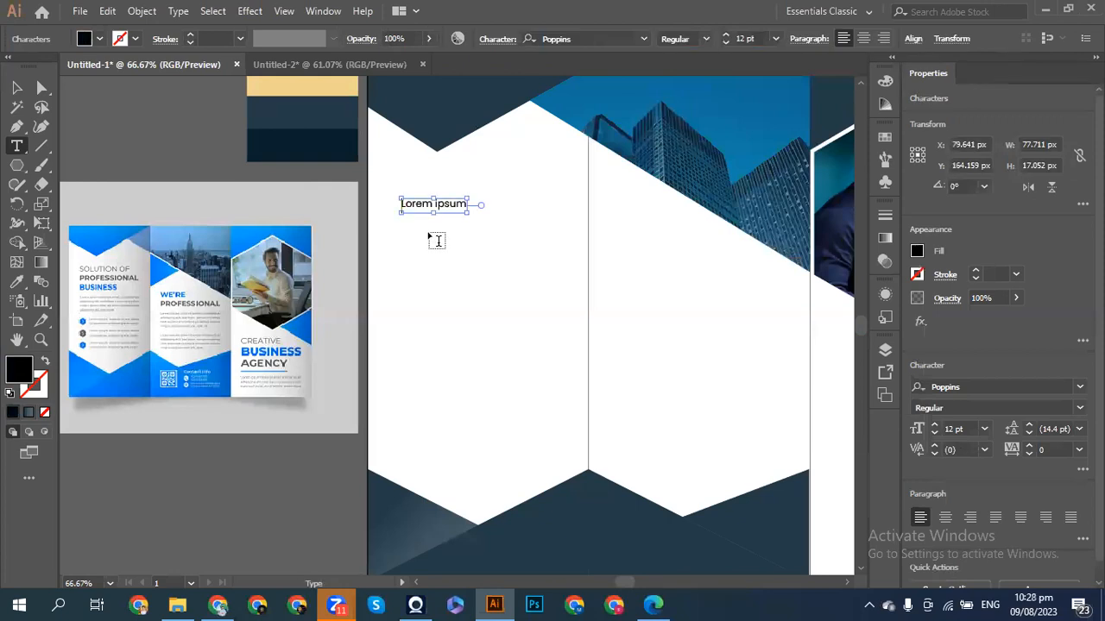
{"action": "key", "text": "Return"}
{"action": "key", "text": "BackSpace"}
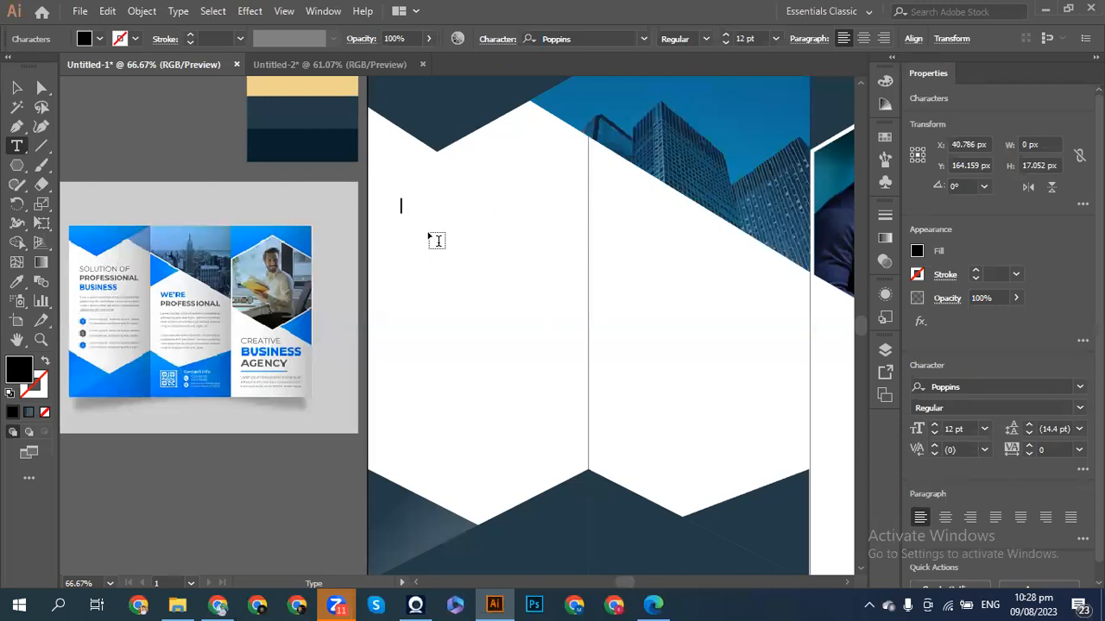
{"action": "type", "text": "SOLUTION OF"}
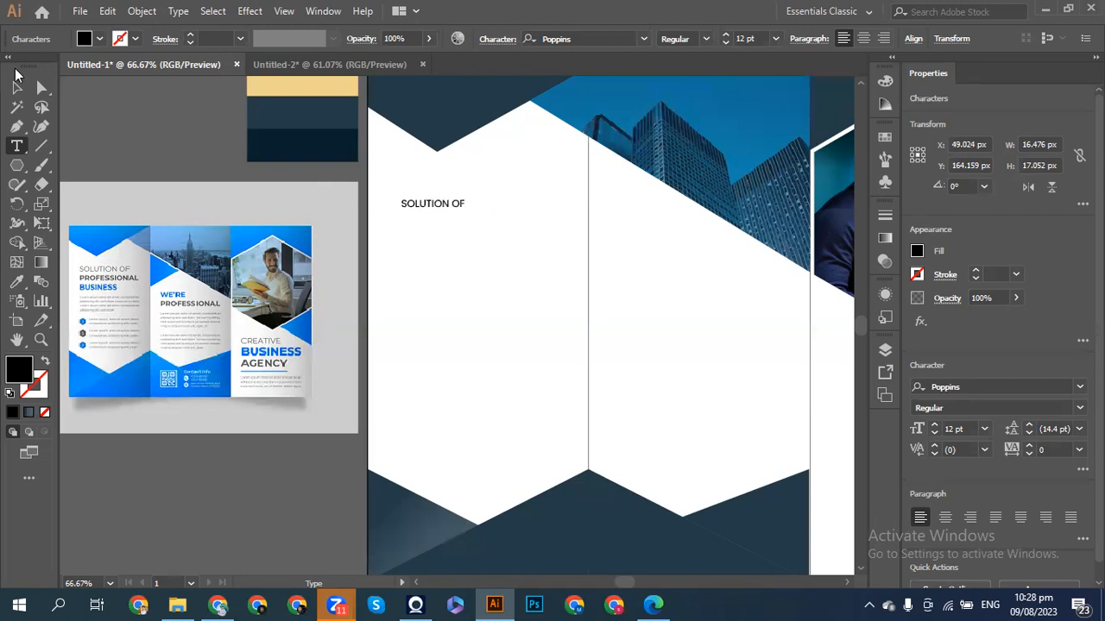
{"action": "left_click", "coordinate": [15, 89]}
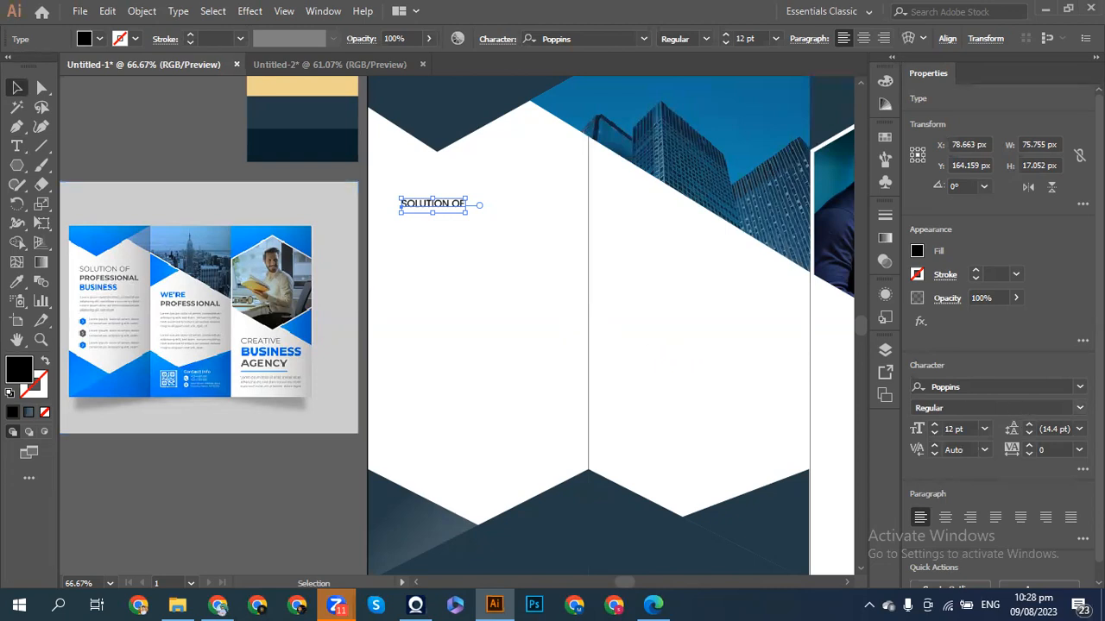
- Set the heading to Poppins Light, scale it up and nudge it toward the panel's top-left
{"action": "left_click", "coordinate": [993, 407]}
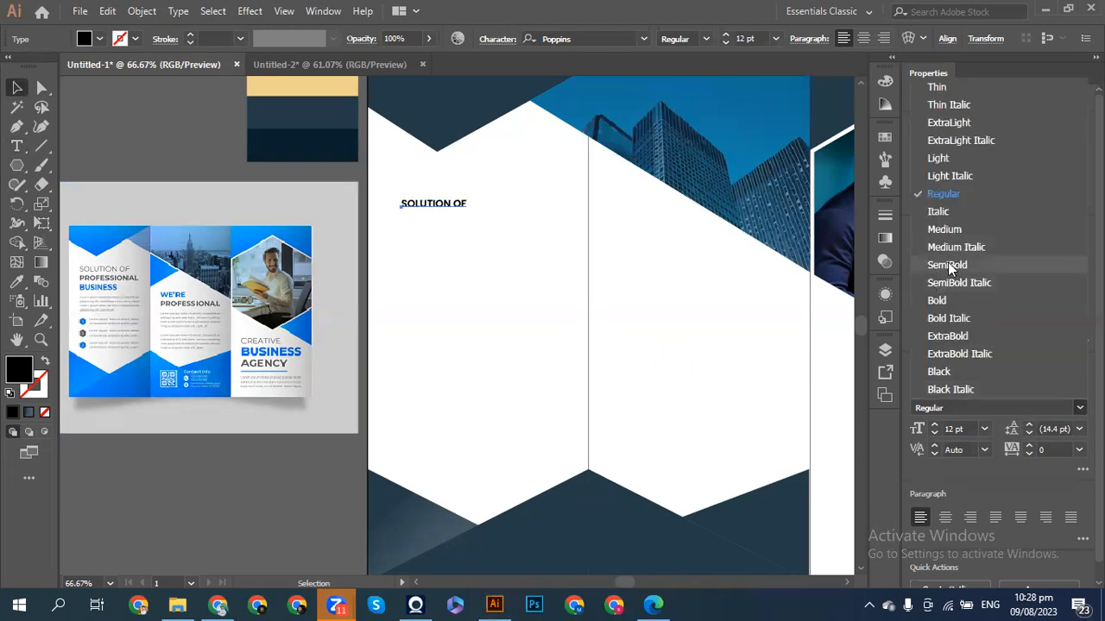
{"action": "left_click", "coordinate": [937, 158]}
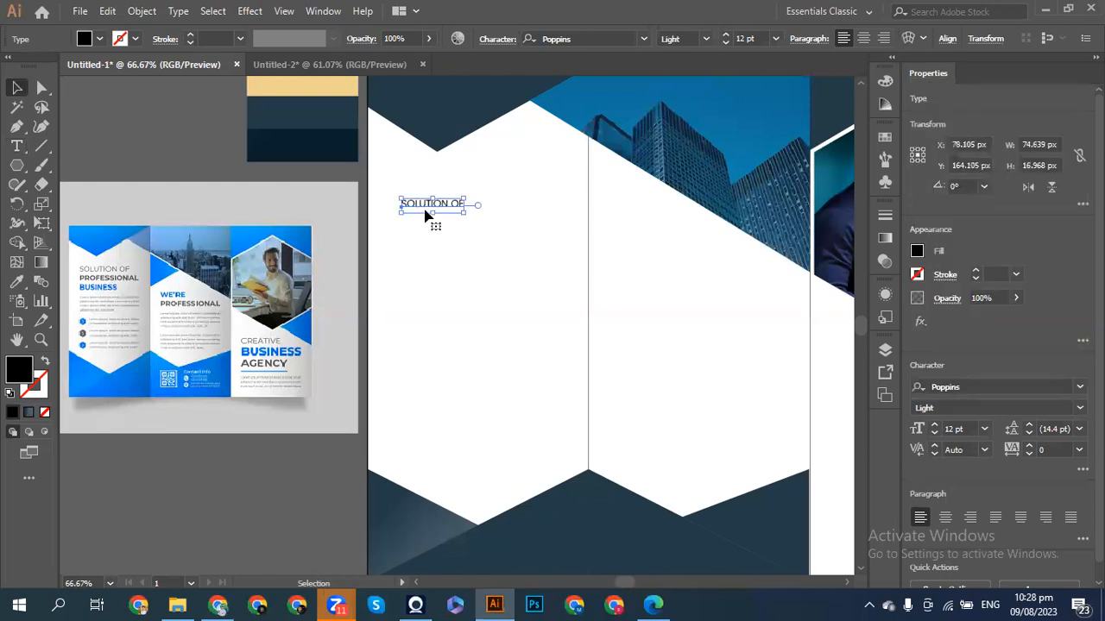
{"action": "left_click_drag", "start_coordinate": [464, 216], "coordinate": [505, 235]}
{"action": "key", "text": "shift+Up"}
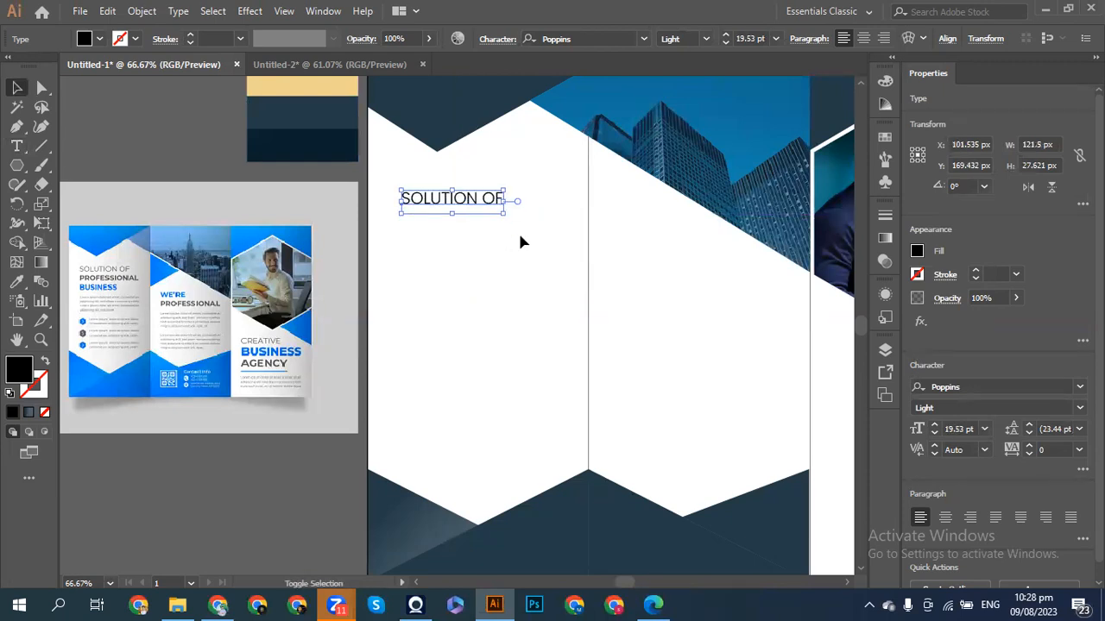
{"action": "key", "text": "shift+Left"}
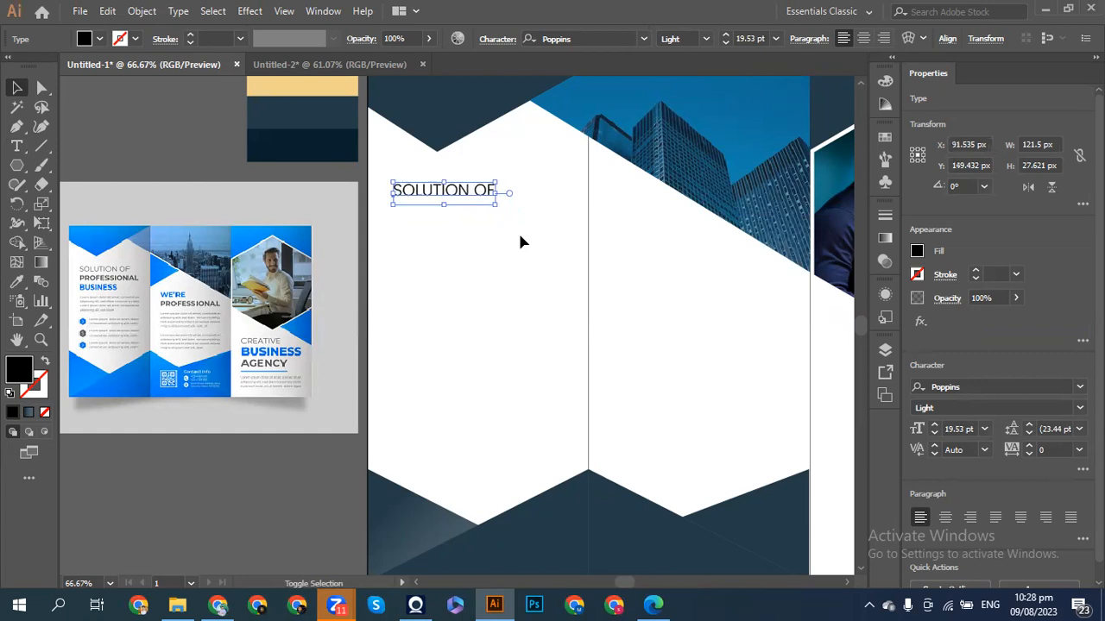
{"action": "key", "text": "shift+Up"}
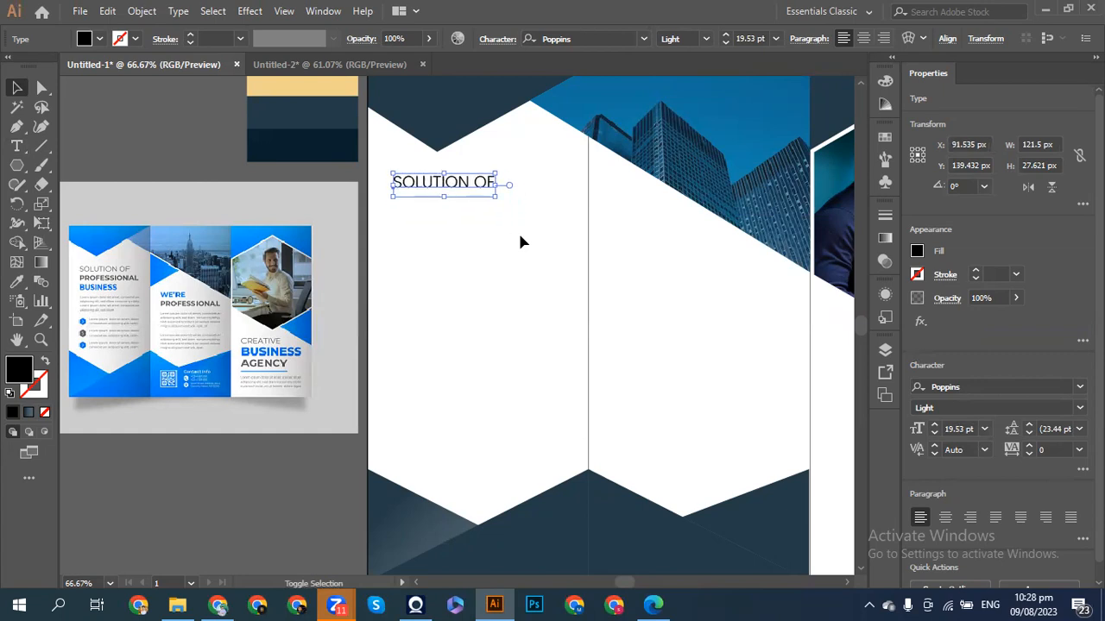
{"action": "key", "text": "shift+Left"}
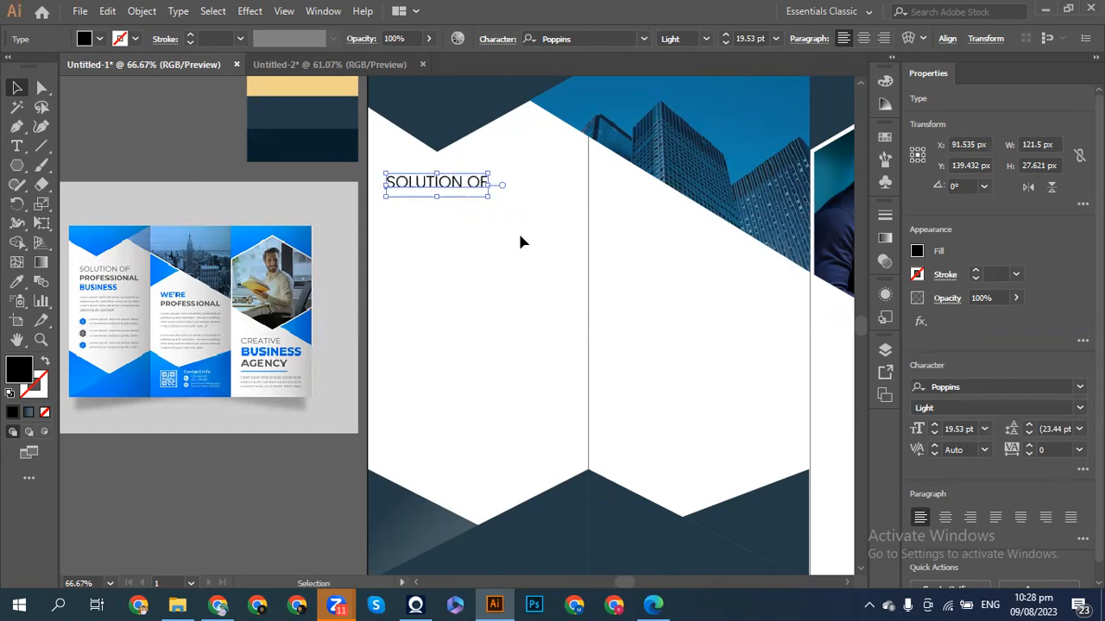
{"action": "key", "text": "Right"}
{"action": "key", "text": "Right"}
{"action": "key", "text": "Right"}
{"action": "key", "text": "Right"}
{"action": "key", "text": "Right"}
{"action": "key", "text": "Right"}
{"action": "key", "text": "Up"}
{"action": "key", "text": "Up"}
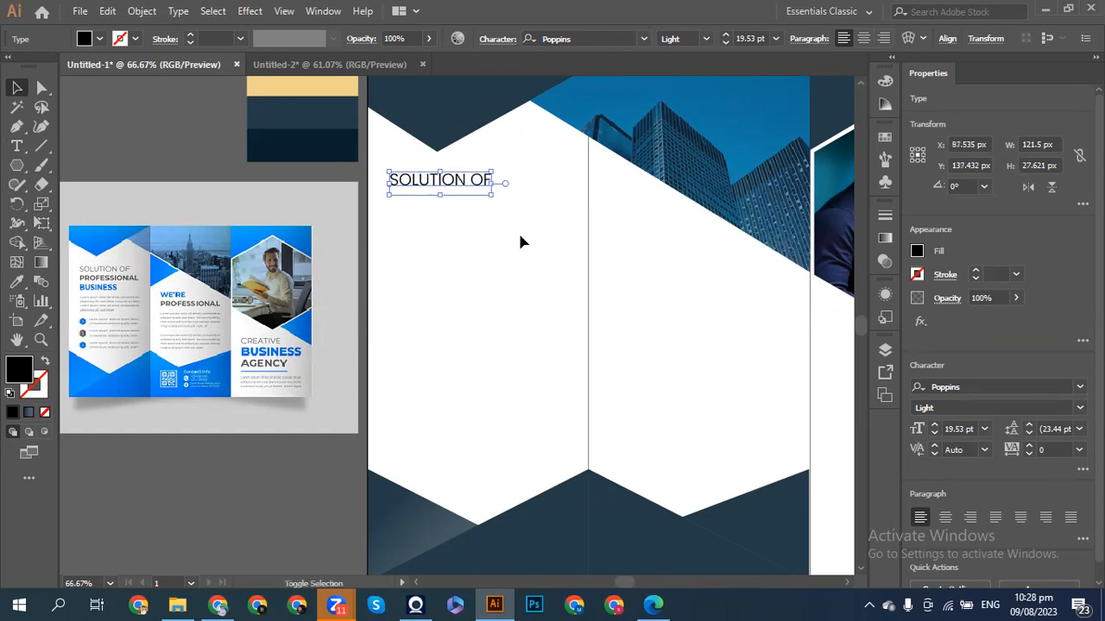
- Enlarge the heading to about 21.78 pt and drag a copy straight beneath it
{"action": "mouse_move", "coordinate": [493, 196]}
{"action": "left_mouse_down"}
{"action": "mouse_move", "coordinate": [518, 199]}
{"action": "mouse_move", "coordinate": [504, 200]}
{"action": "left_mouse_up"}
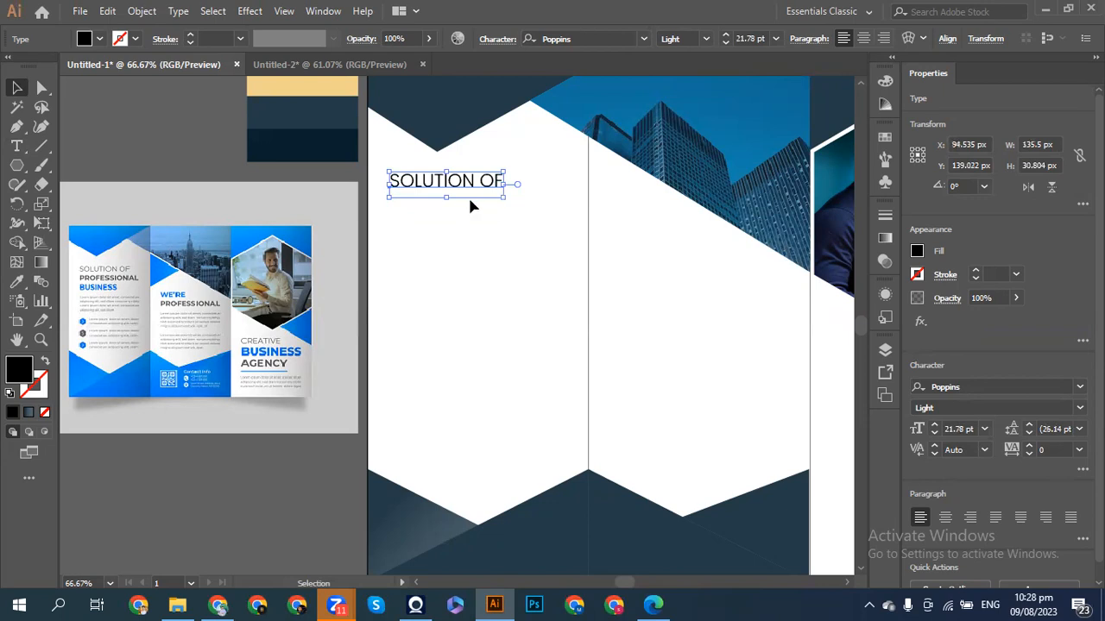
{"action": "left_click", "coordinate": [449, 222]}
{"action": "left_click_drag", "start_coordinate": [415, 192], "coordinate": [417, 209]}
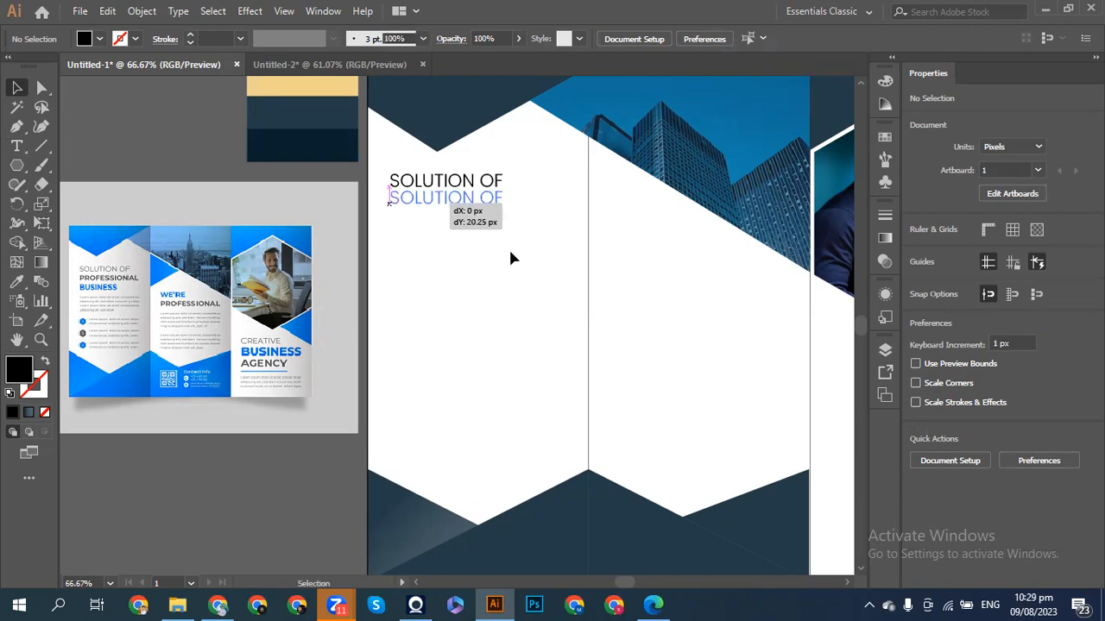
- Drop the copy below the heading and retype it as 'PROFESSIONAL'
{"action": "left_click_drag", "start_coordinate": [510, 258], "coordinate": [510, 258]}
{"action": "double_click", "coordinate": [452, 199]}
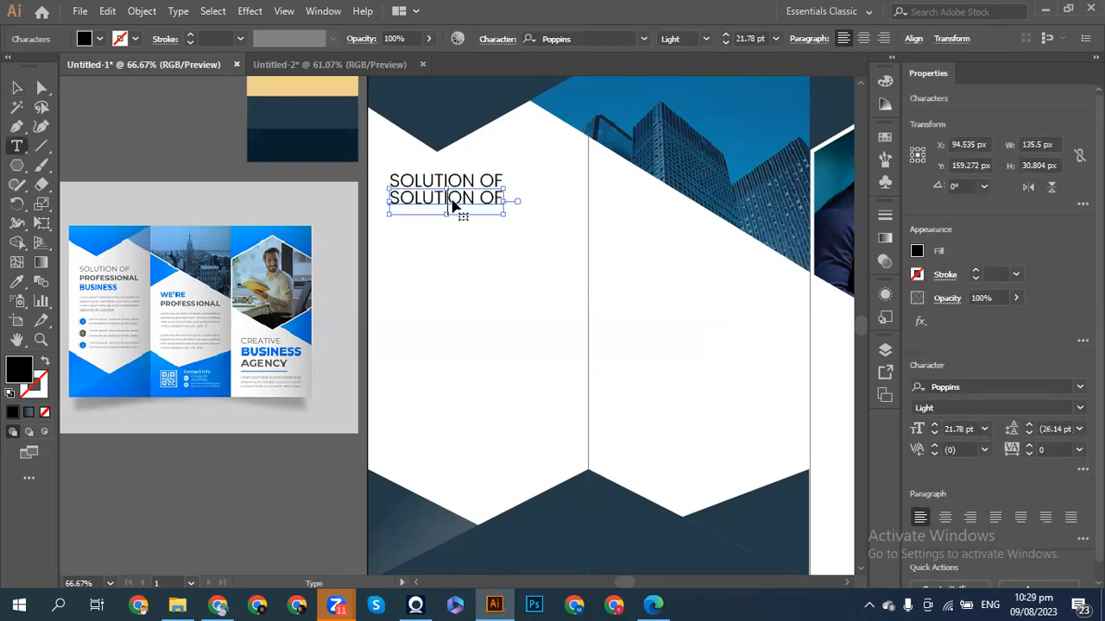
{"action": "key", "text": "ctrl+a"}
{"action": "key", "text": "BackSpace"}
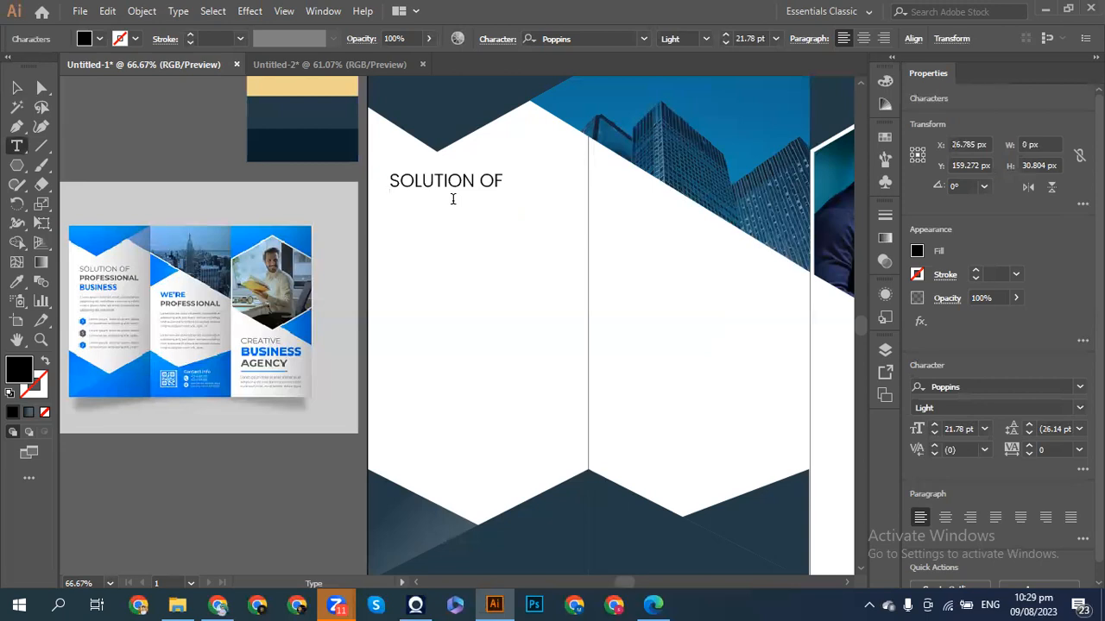
{"action": "type", "text": "PRO"}
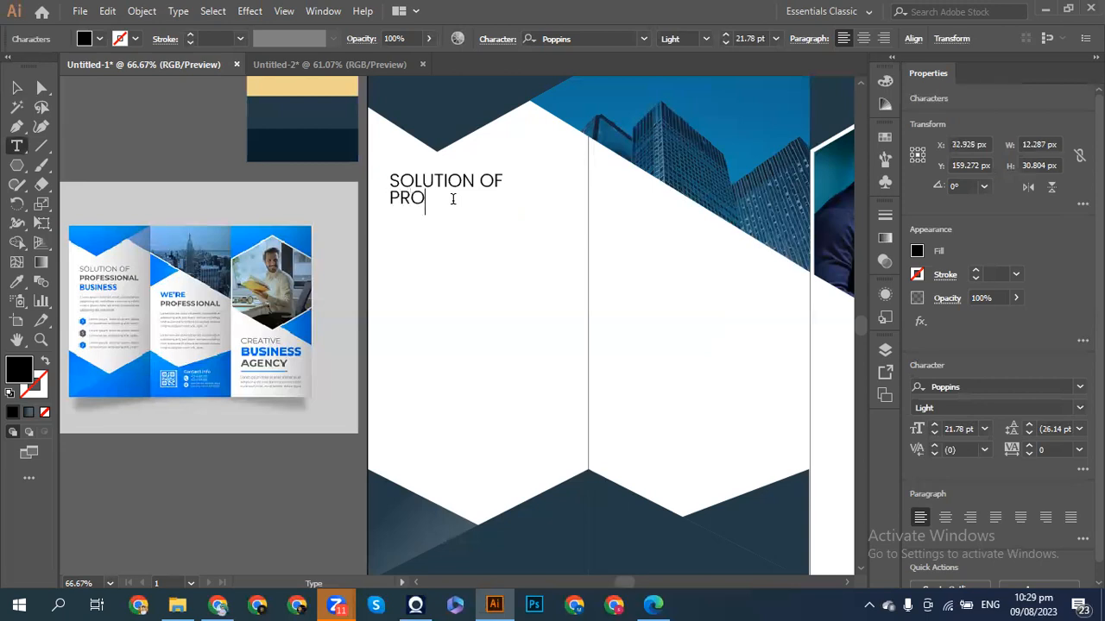
{"action": "type", "text": "FESSIONAL"}
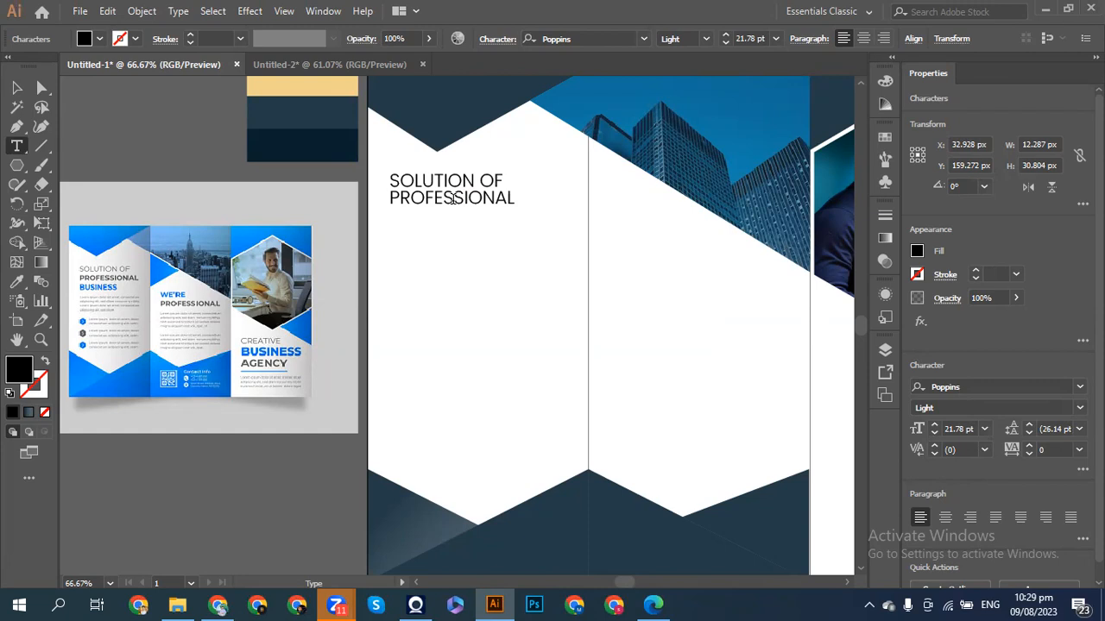
- Apply the Poppins Medium weight to 'PROFESSIONAL'
{"action": "left_click", "coordinate": [1080, 408]}
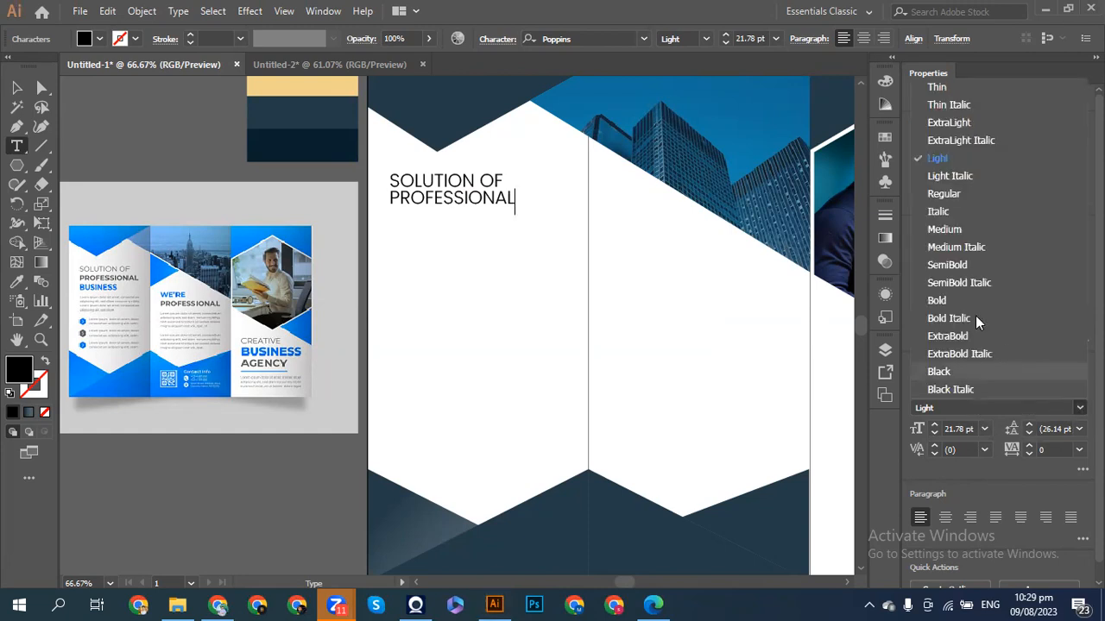
{"action": "left_click", "coordinate": [943, 230]}
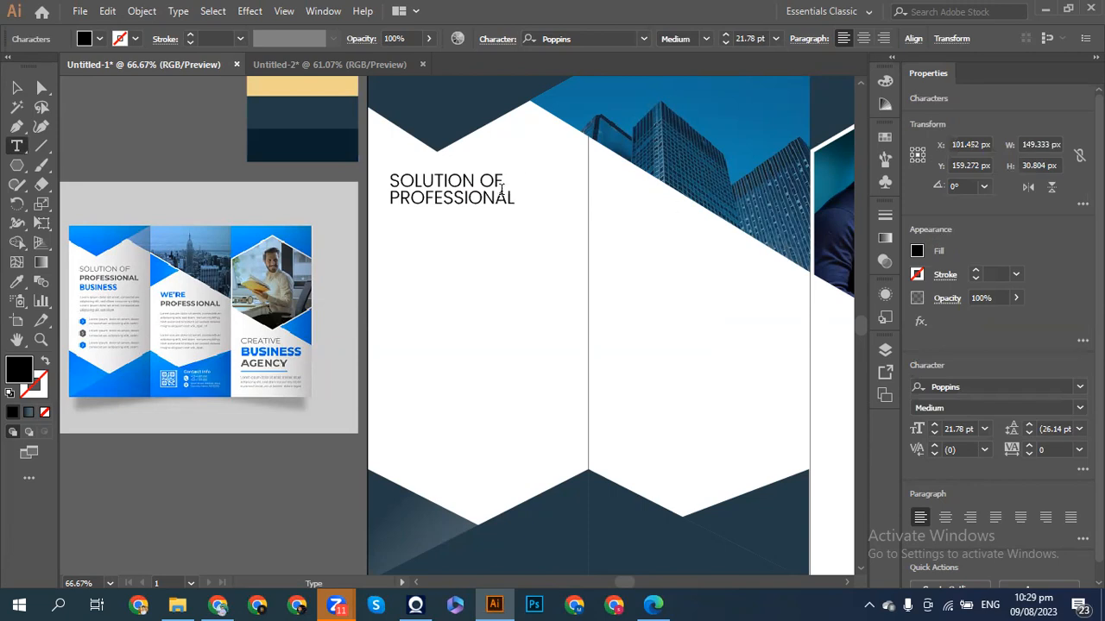
{"action": "key", "text": "shift+Left"}
{"action": "key", "text": "shift+Left"}
{"action": "key", "text": "shift+Left"}
{"action": "key", "text": "shift+Left"}
{"action": "key", "text": "shift+Left"}
{"action": "key", "text": "shift+Left"}
{"action": "key", "text": "shift+Left"}
{"action": "key", "text": "shift+Left"}
{"action": "key", "text": "shift+Left"}
{"action": "key", "text": "shift+Left"}
{"action": "key", "text": "shift+Left"}
{"action": "key", "text": "shift+Left"}
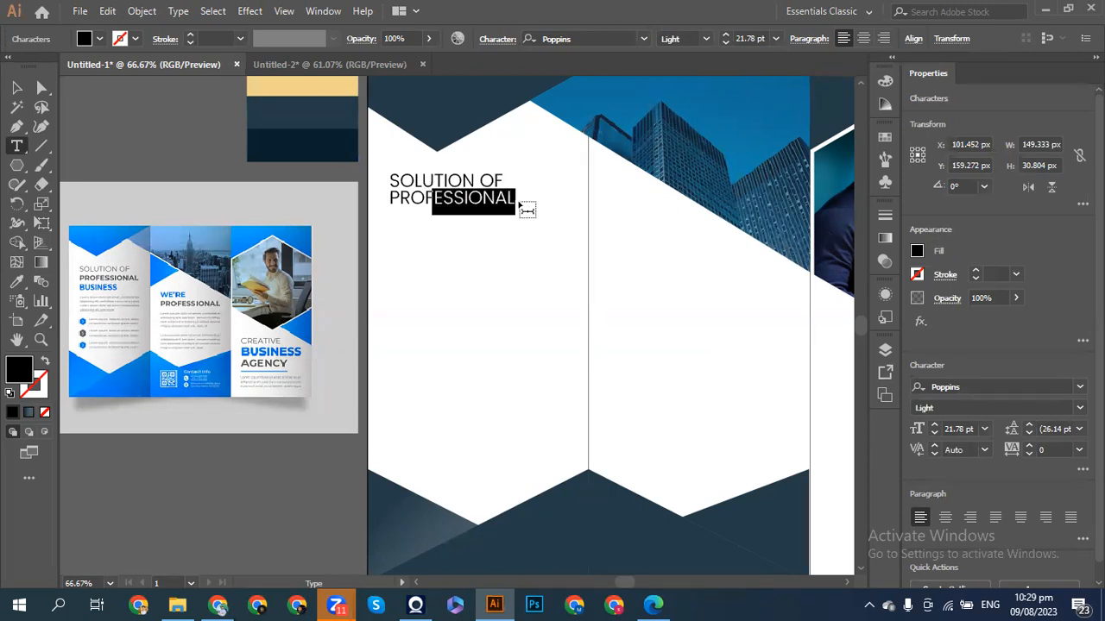
{"action": "left_click", "coordinate": [1079, 407]}
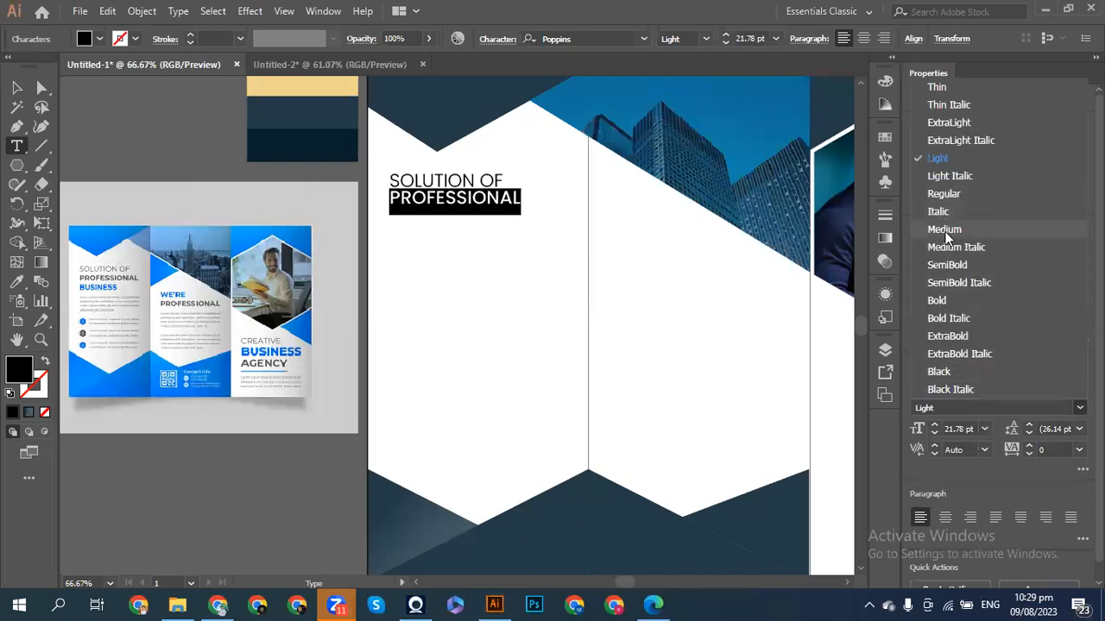
{"action": "left_click", "coordinate": [944, 230]}
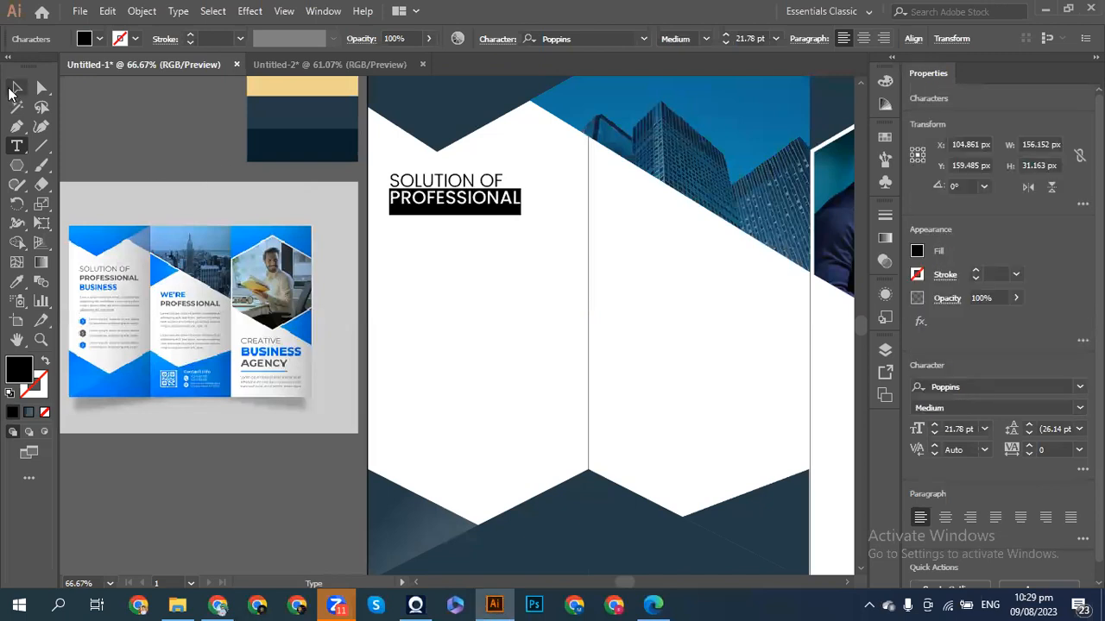
{"action": "left_click", "coordinate": [17, 88]}
{"action": "left_click", "coordinate": [134, 140]}
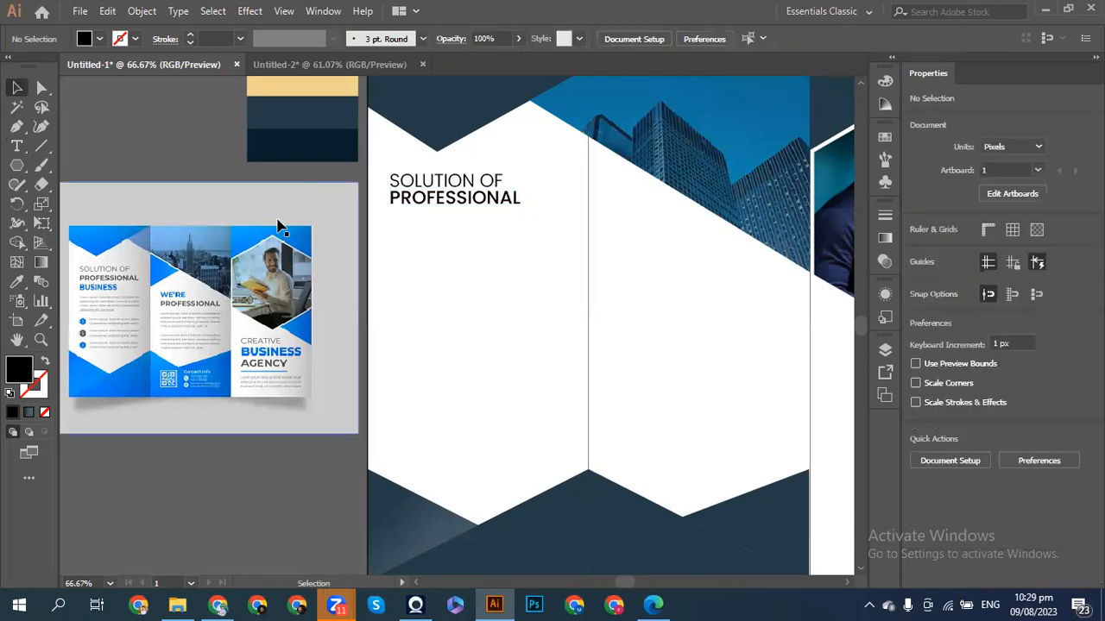
- Nudge 'PROFESSIONAL' down 1 px and drag a copy of it below
{"action": "left_click", "coordinate": [466, 200]}
{"action": "key", "text": "Down"}
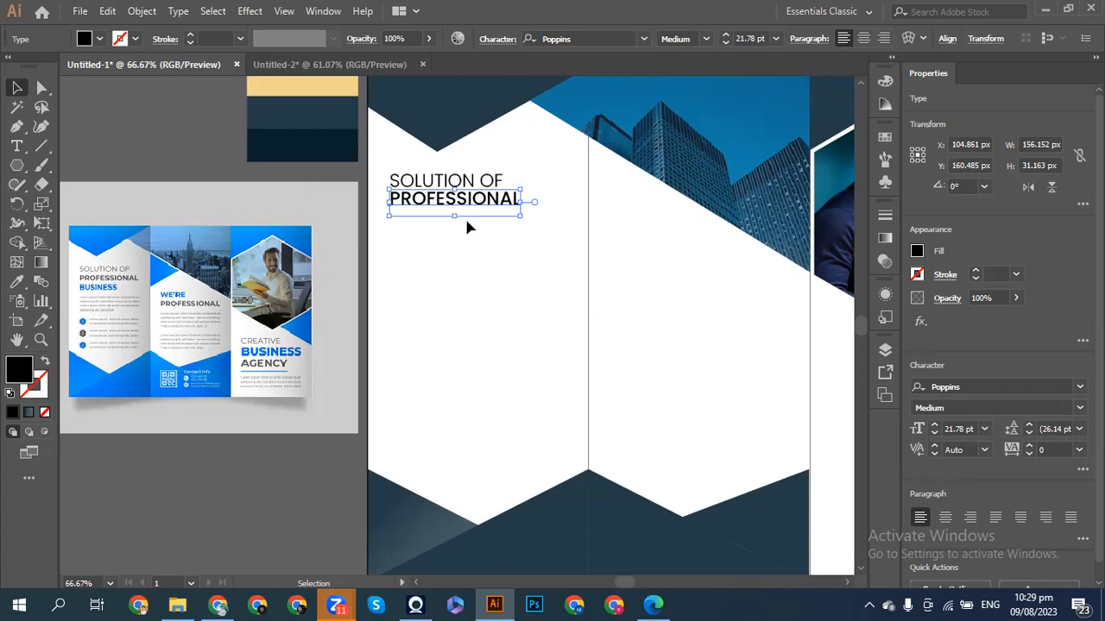
{"action": "left_click", "coordinate": [482, 225]}
{"action": "left_click_drag", "start_coordinate": [471, 200], "coordinate": [473, 224]}
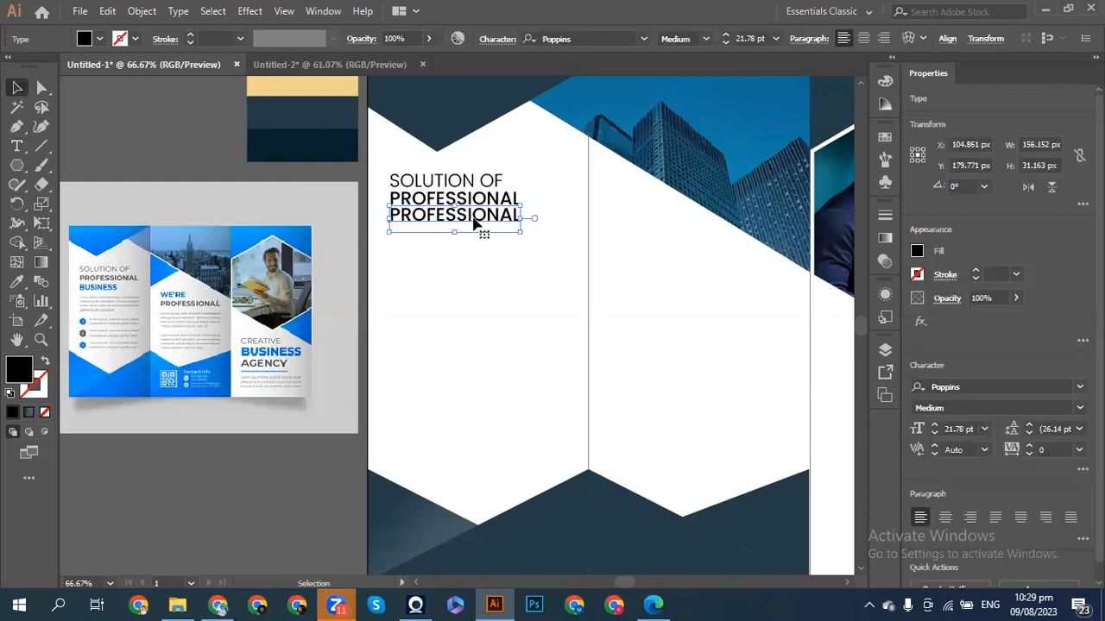
- Retype the copied third line as 'BUSINESS'
{"action": "double_click", "coordinate": [483, 226]}
{"action": "double_click", "coordinate": [481, 222]}
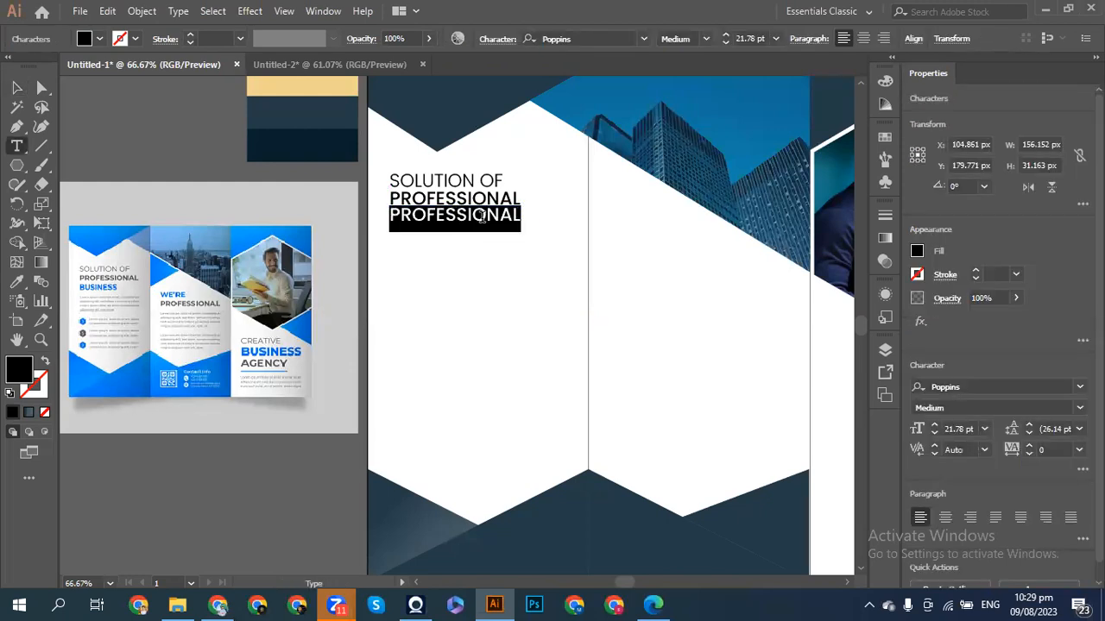
{"action": "key", "text": "BackSpace"}
{"action": "type", "text": "busi"}
{"action": "key", "text": "BackSpace"}
{"action": "key", "text": "BackSpace"}
{"action": "key", "text": "BackSpace"}
{"action": "key", "text": "BackSpace"}
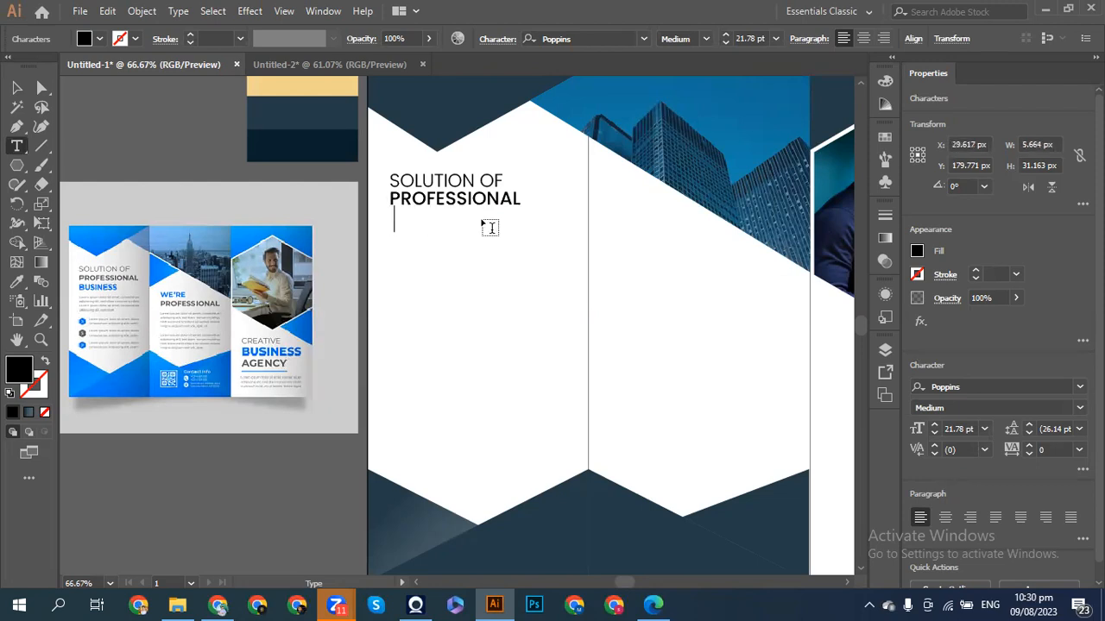
{"action": "type", "text": "BUISIN"}
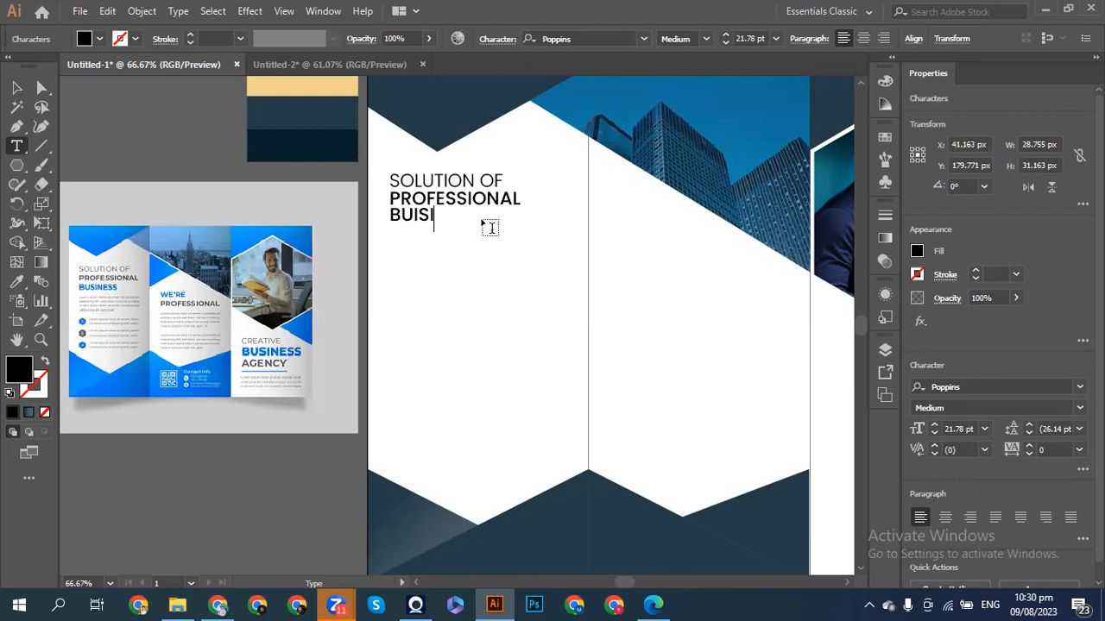
{"action": "key", "text": "BackSpace"}
{"action": "key", "text": "BackSpace"}
{"action": "key", "text": "BackSpace"}
{"action": "key", "text": "BackSpace"}
{"action": "type", "text": "SINESS"}
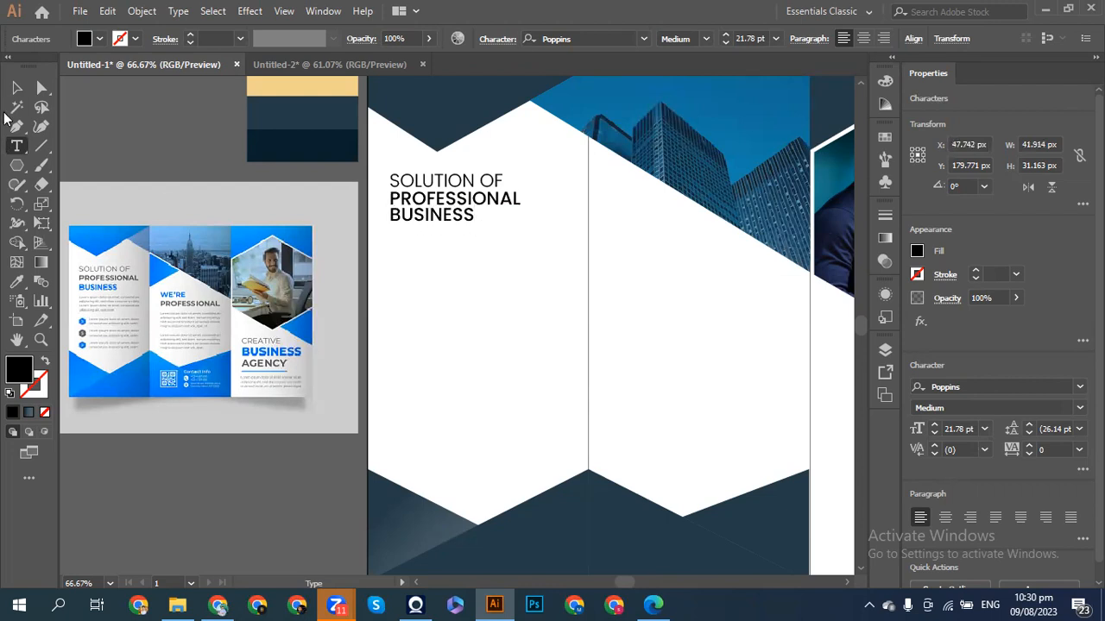
{"action": "left_click", "coordinate": [15, 90]}
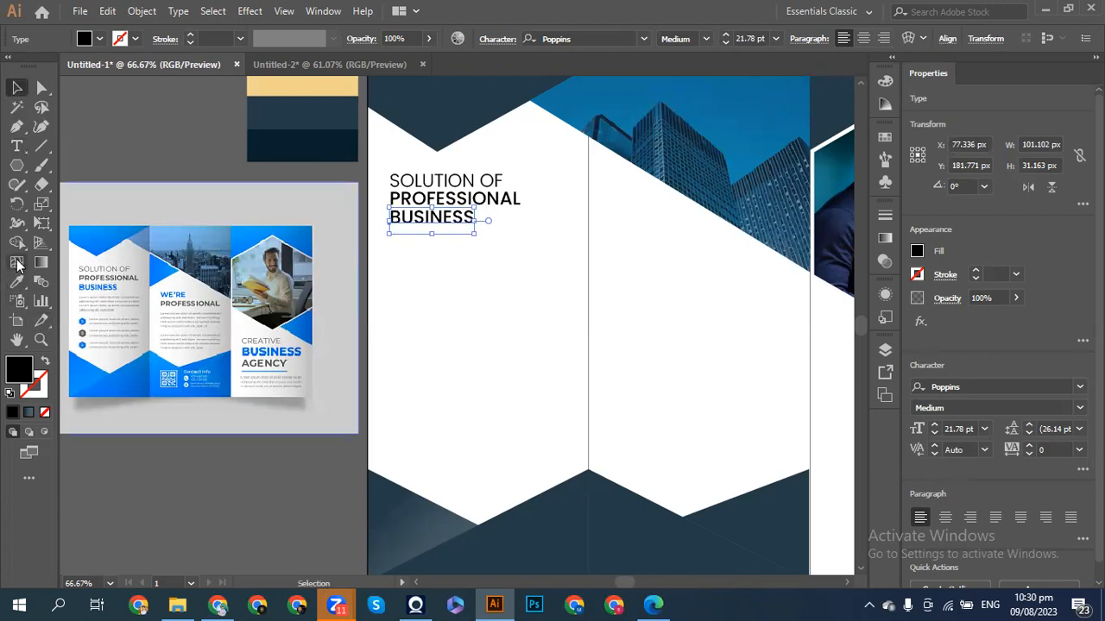
- Fill the upper heading lines with a dark grey swatch
{"action": "left_click", "coordinate": [184, 202]}
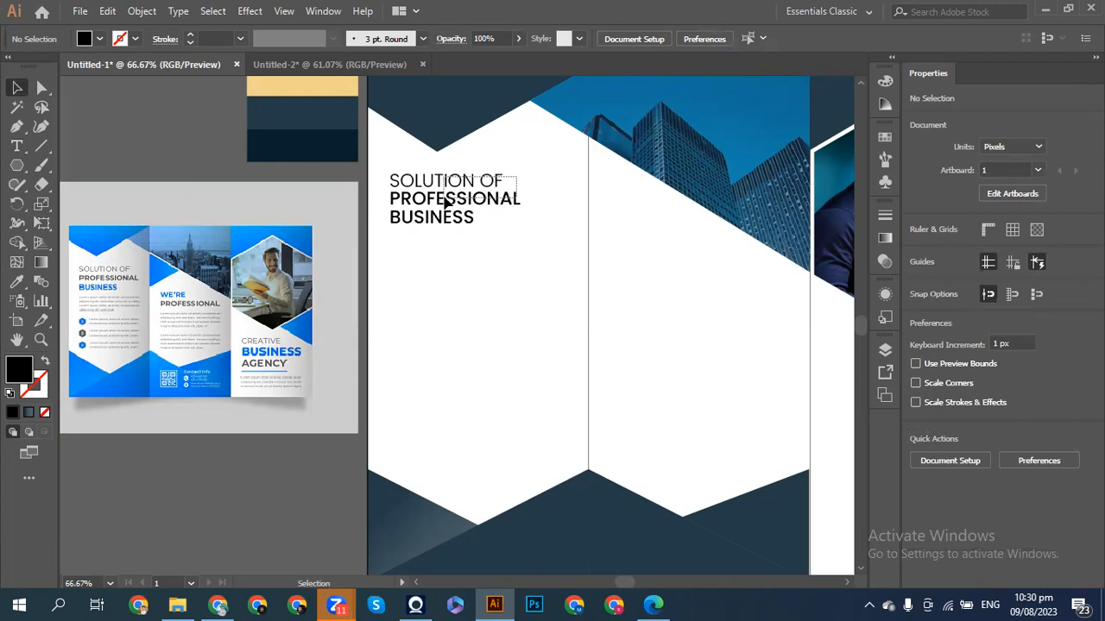
{"action": "left_click", "coordinate": [446, 202]}
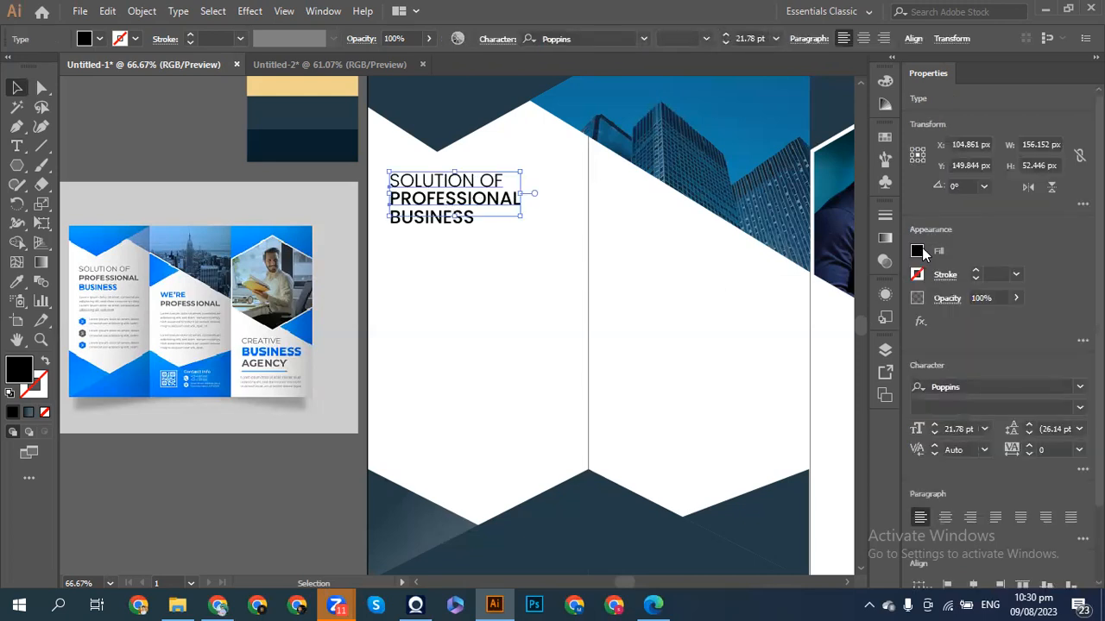
{"action": "left_click", "coordinate": [917, 252]}
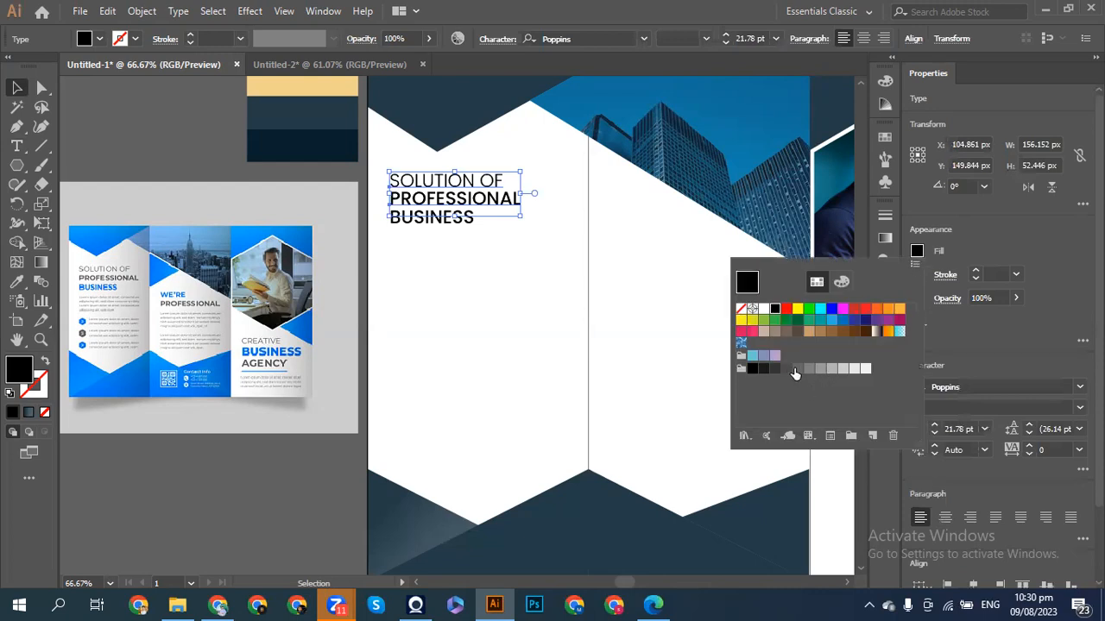
{"action": "left_click", "coordinate": [786, 369]}
{"action": "left_click", "coordinate": [774, 368]}
{"action": "left_click", "coordinate": [764, 369]}
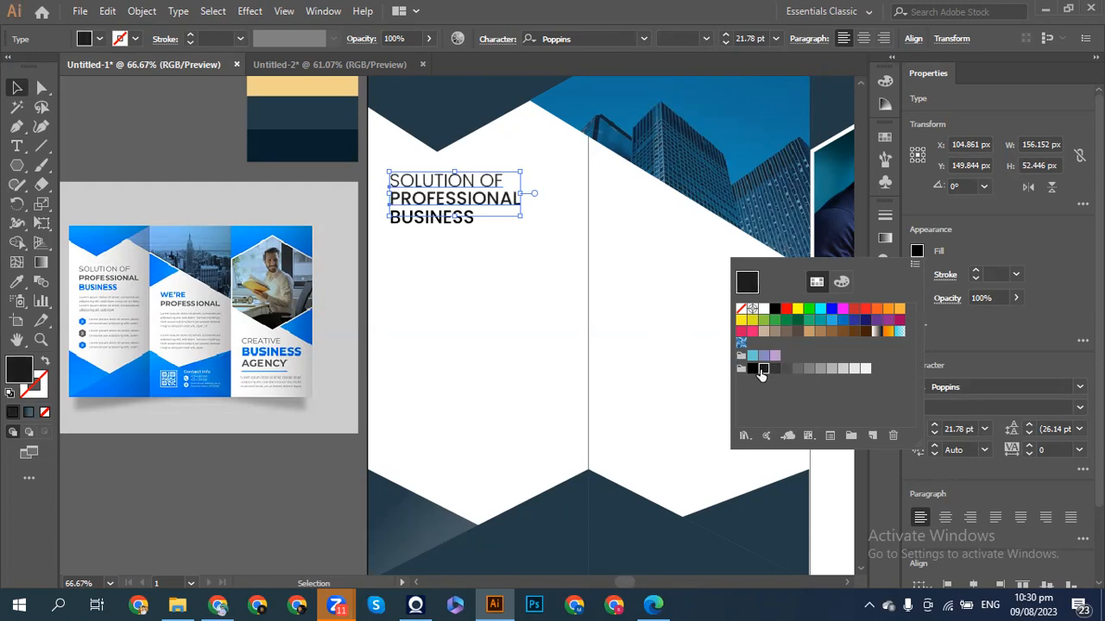
{"action": "left_click", "coordinate": [774, 369]}
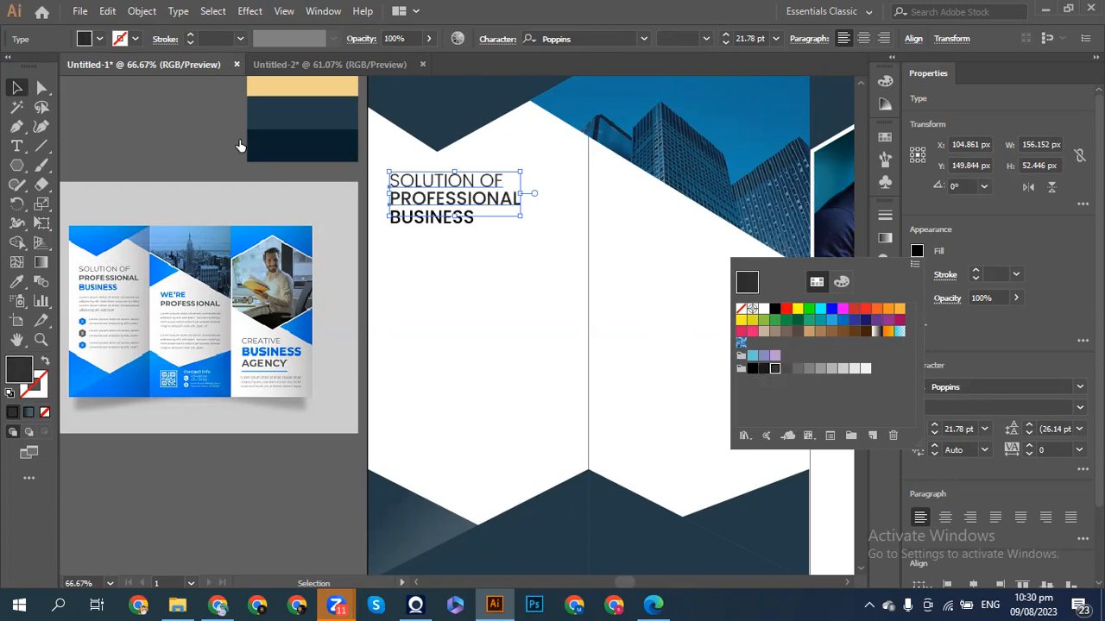
{"action": "left_click", "coordinate": [220, 154]}
{"action": "left_click", "coordinate": [179, 156]}
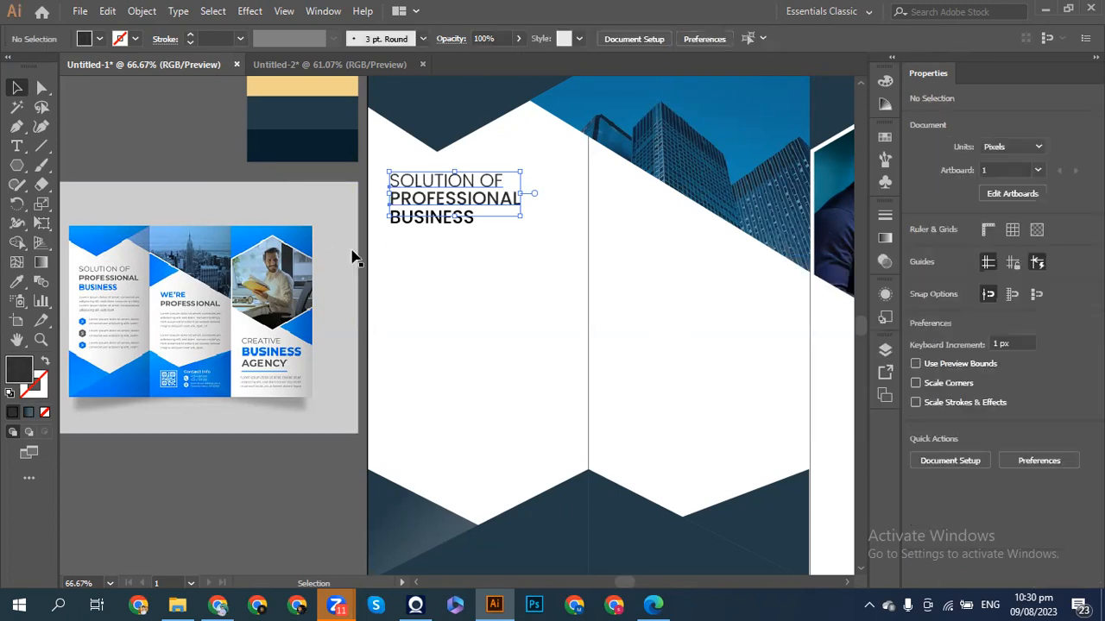
- Eyedropper the palette's golden yellow onto the word BUSINESS, then deselect it
{"action": "left_click", "coordinate": [406, 230]}
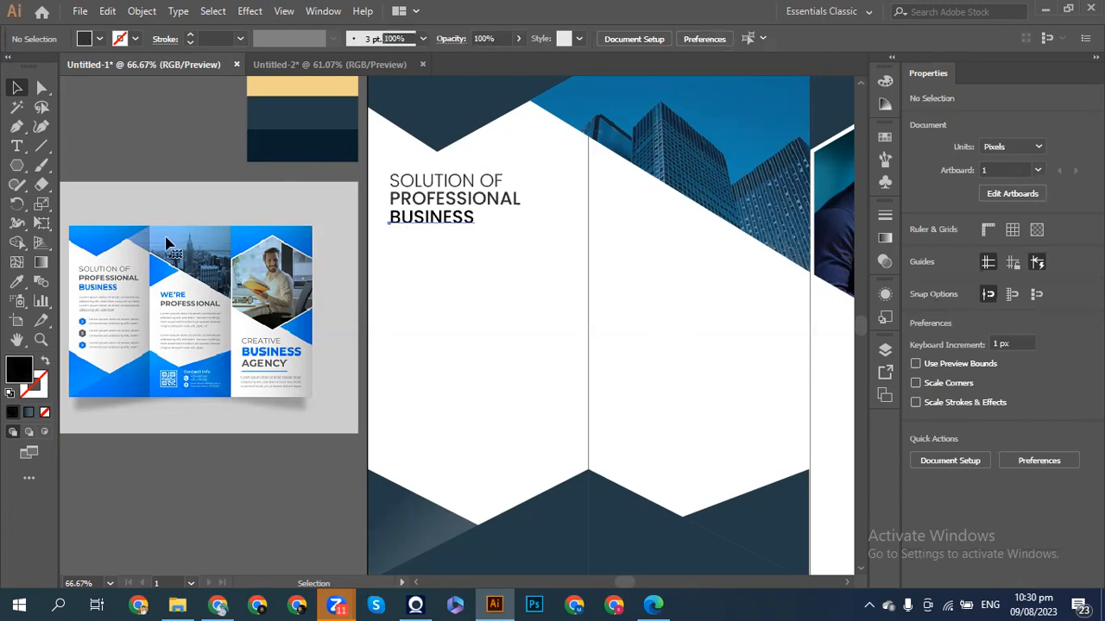
{"action": "left_click", "coordinate": [17, 281]}
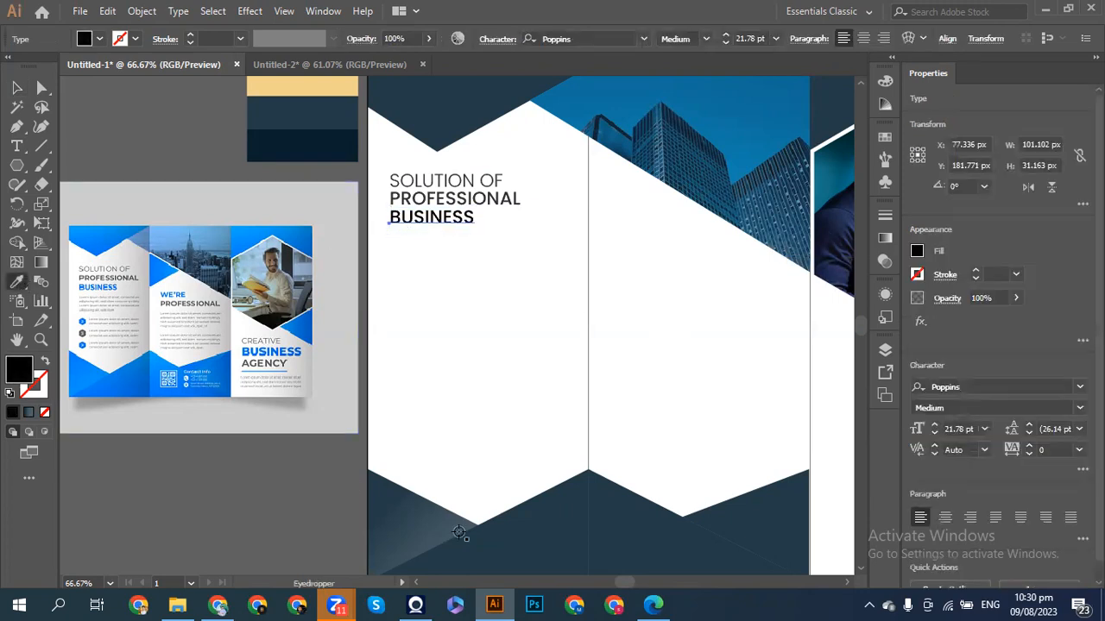
{"action": "left_click", "coordinate": [511, 561]}
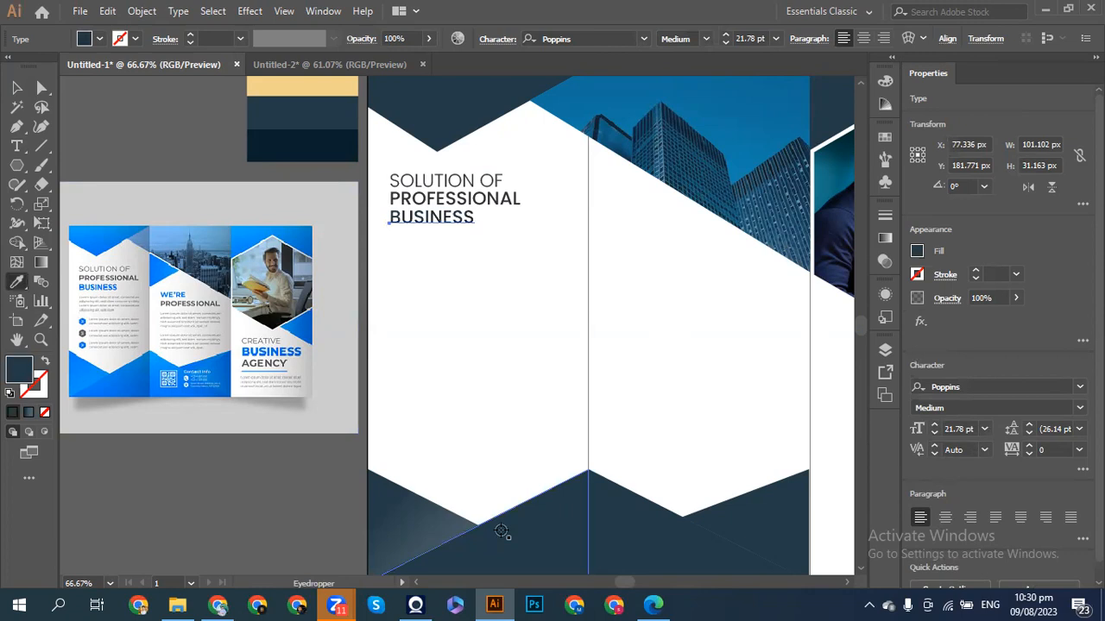
{"action": "scroll", "coordinate": [227, 192], "scroll_direction": "up", "scroll_amount": 2}
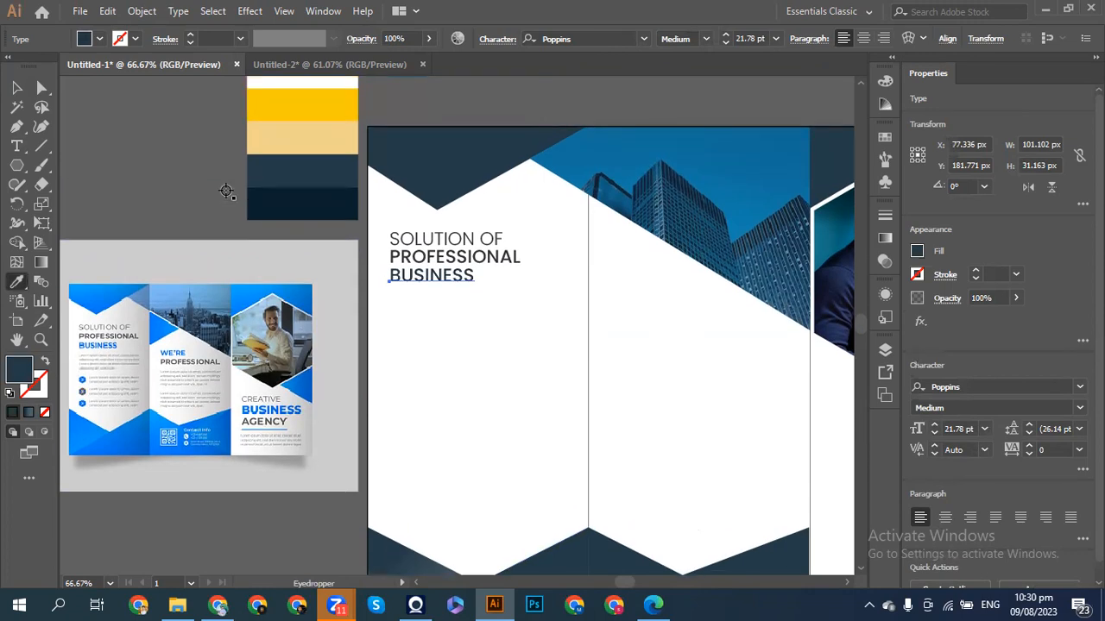
{"action": "left_click", "coordinate": [281, 123]}
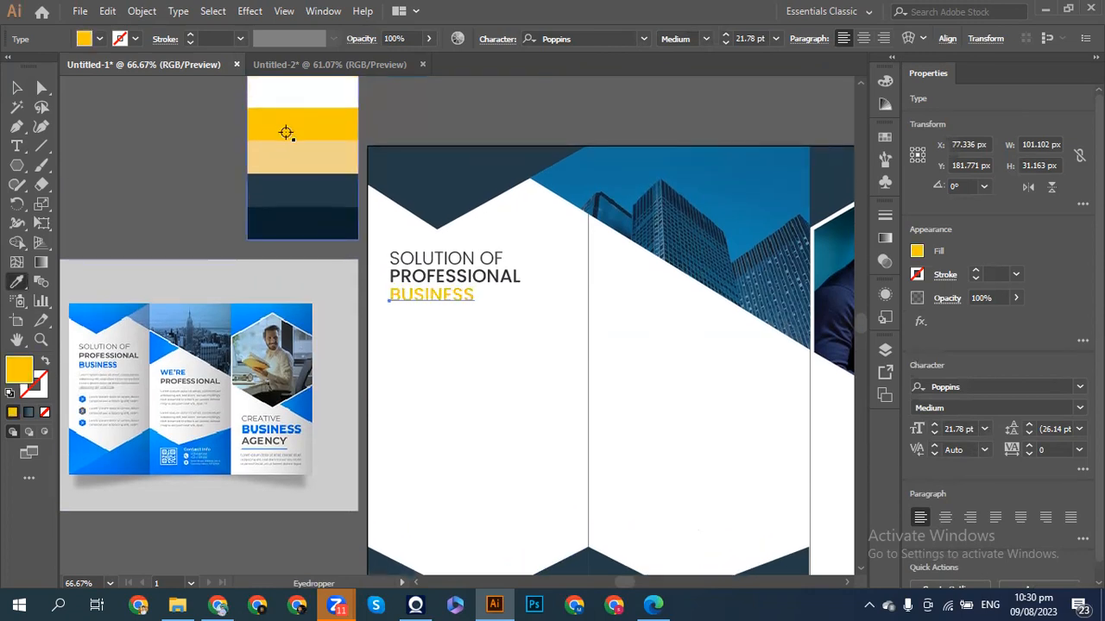
{"action": "left_click", "coordinate": [287, 188]}
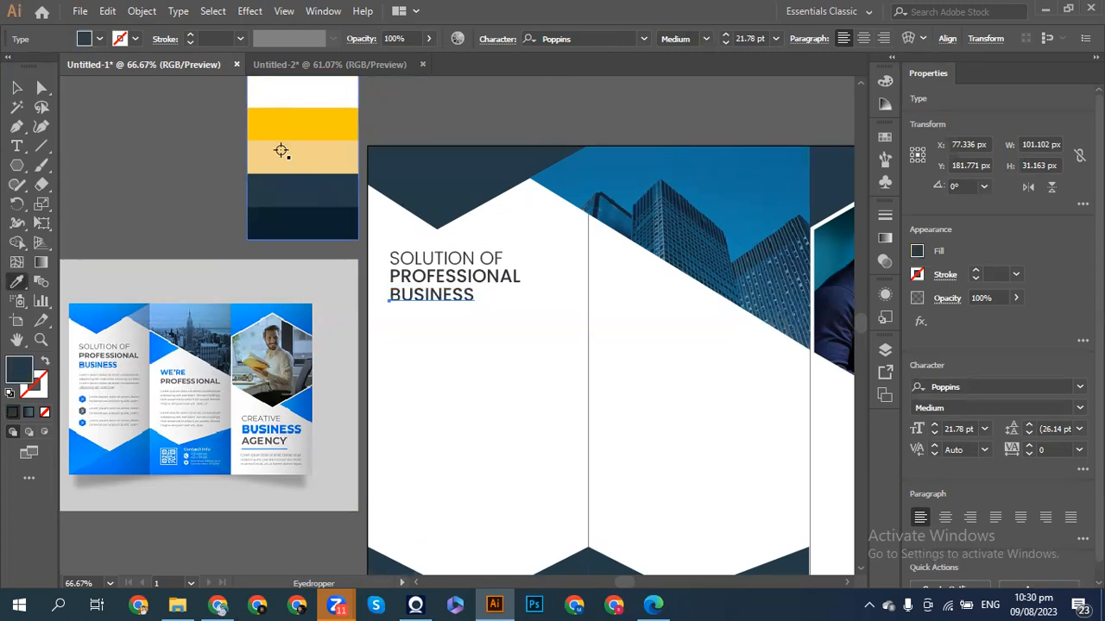
{"action": "left_click", "coordinate": [281, 152]}
{"action": "left_click", "coordinate": [276, 121]}
{"action": "left_click", "coordinate": [260, 95]}
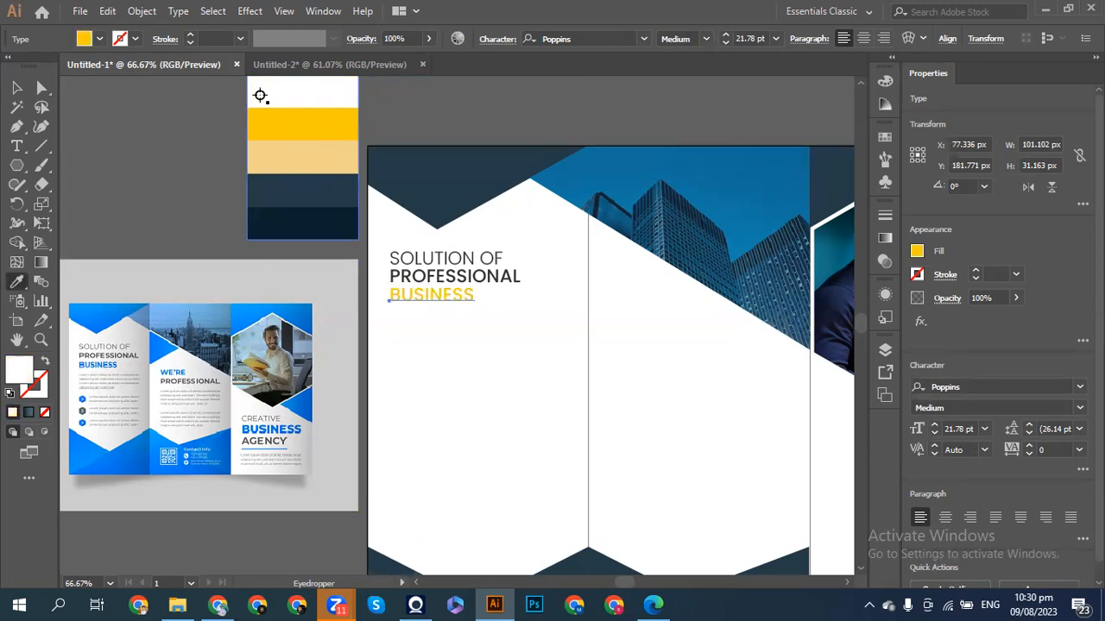
{"action": "left_click", "coordinate": [276, 121]}
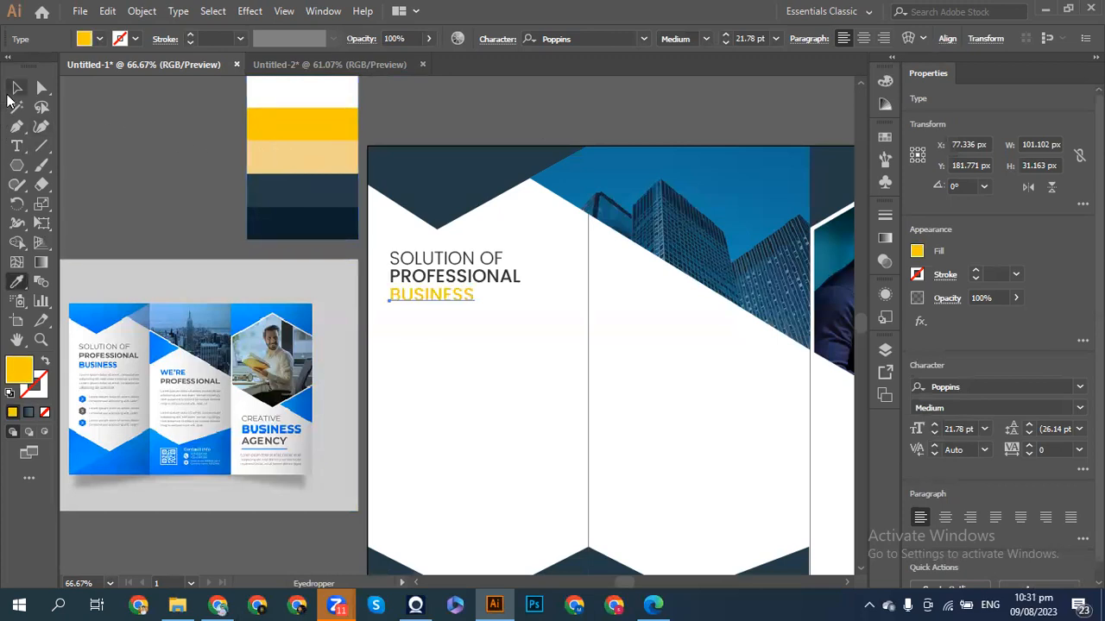
{"action": "left_click", "coordinate": [15, 88]}
{"action": "left_click", "coordinate": [121, 169]}
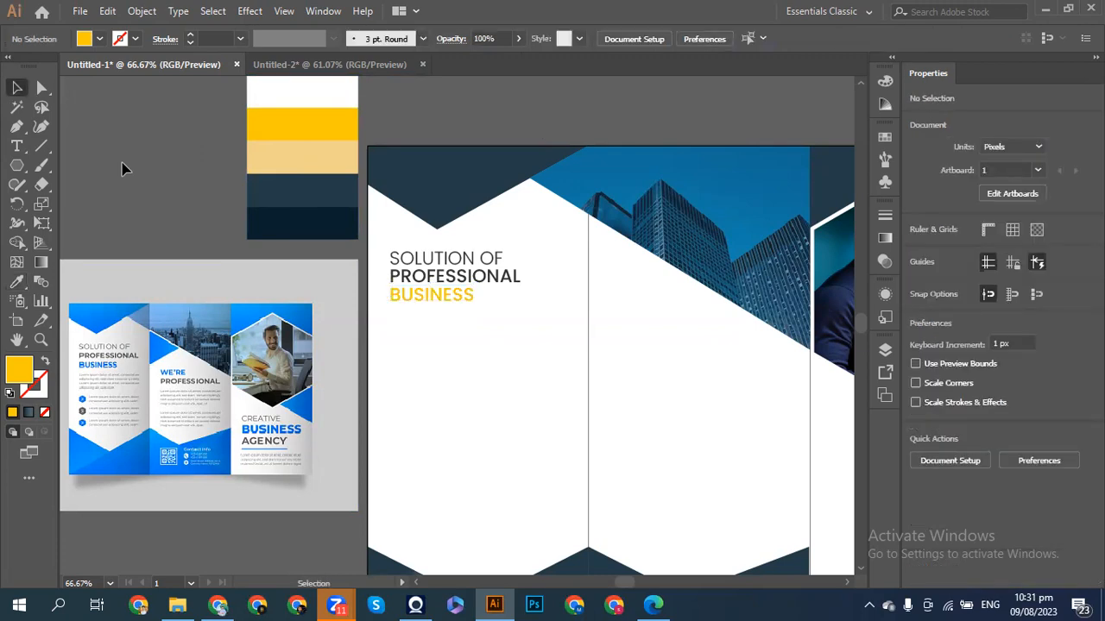
{"action": "scroll", "coordinate": [122, 169], "scroll_direction": "down", "scroll_amount": 1}
- Add a Lorem ipsum text area under the heading in Poppins Light 10 pt, justified with last line left
{"action": "left_click", "coordinate": [17, 147]}
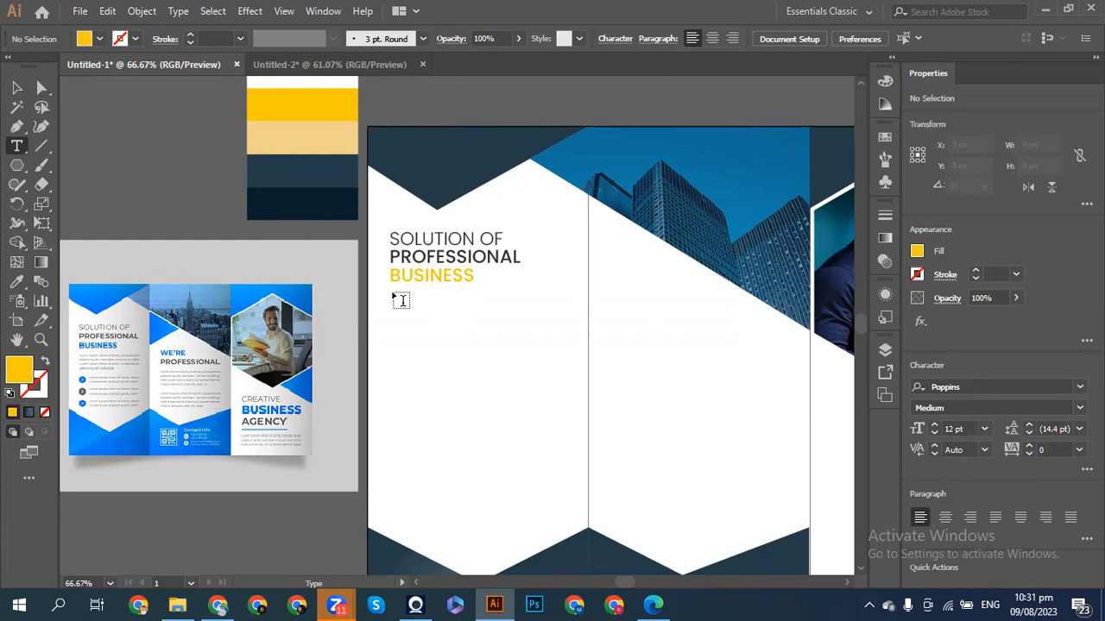
{"action": "left_click_drag", "start_coordinate": [392, 293], "coordinate": [563, 339]}
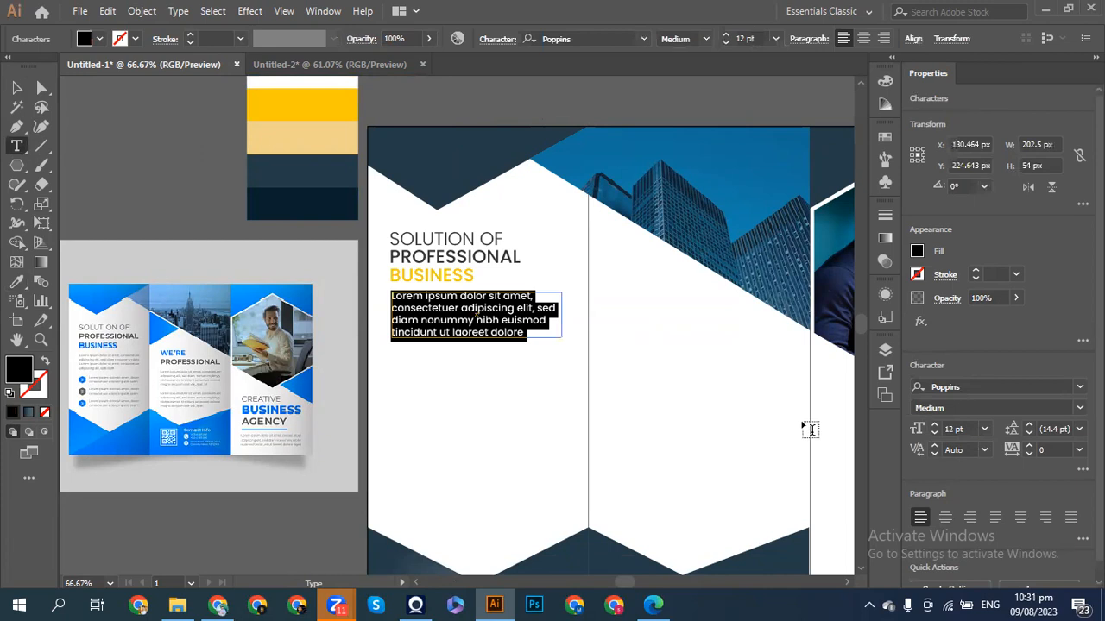
{"action": "left_click", "coordinate": [935, 433]}
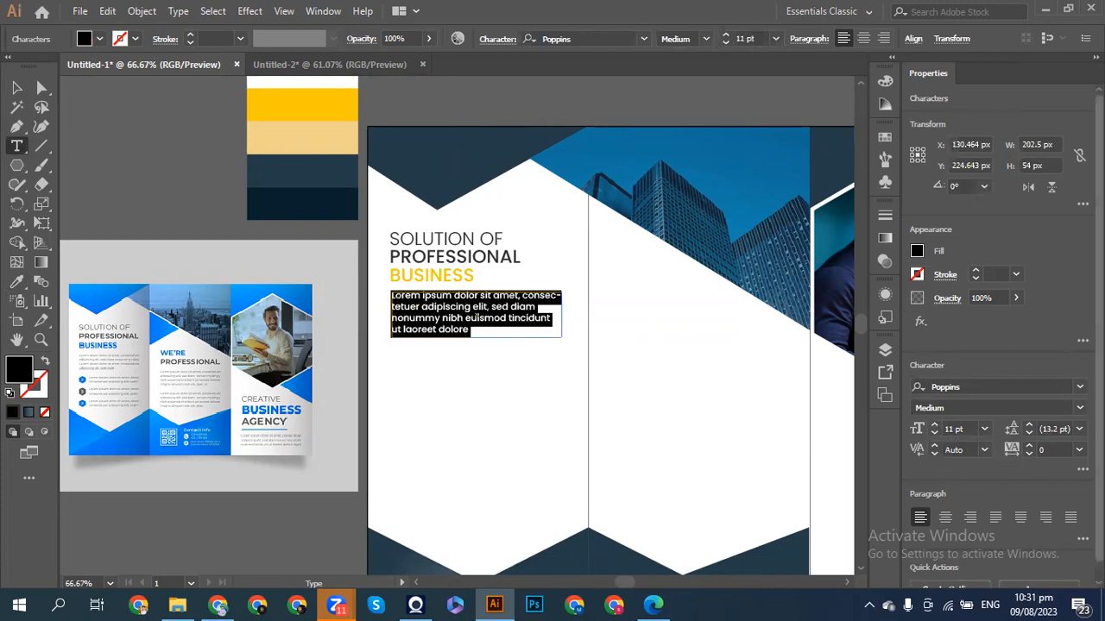
{"action": "left_click", "coordinate": [993, 407]}
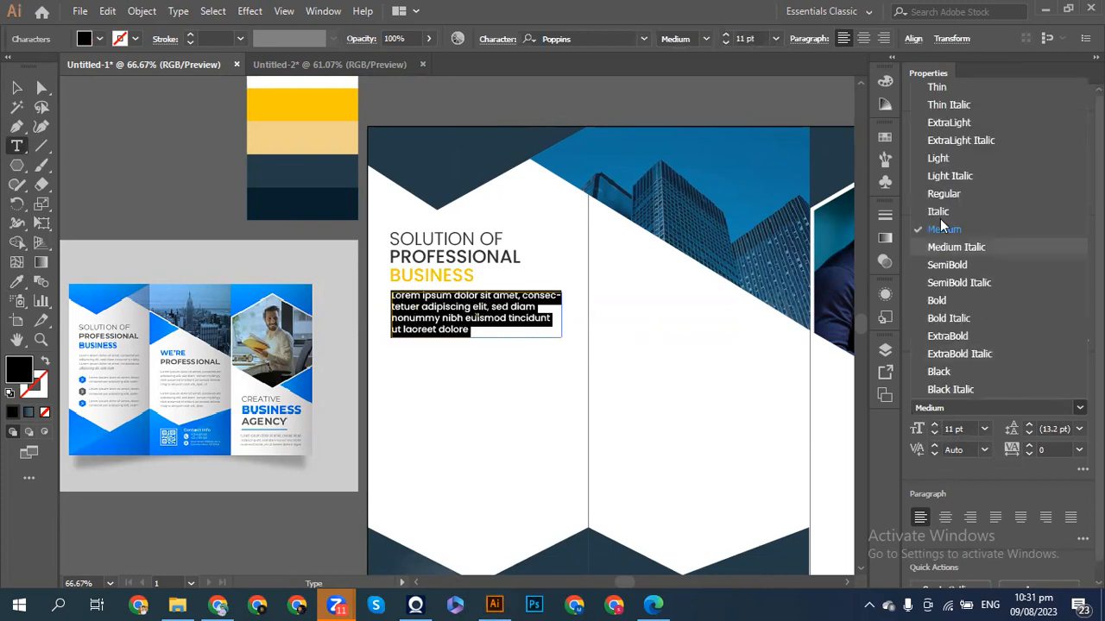
{"action": "left_click", "coordinate": [941, 158]}
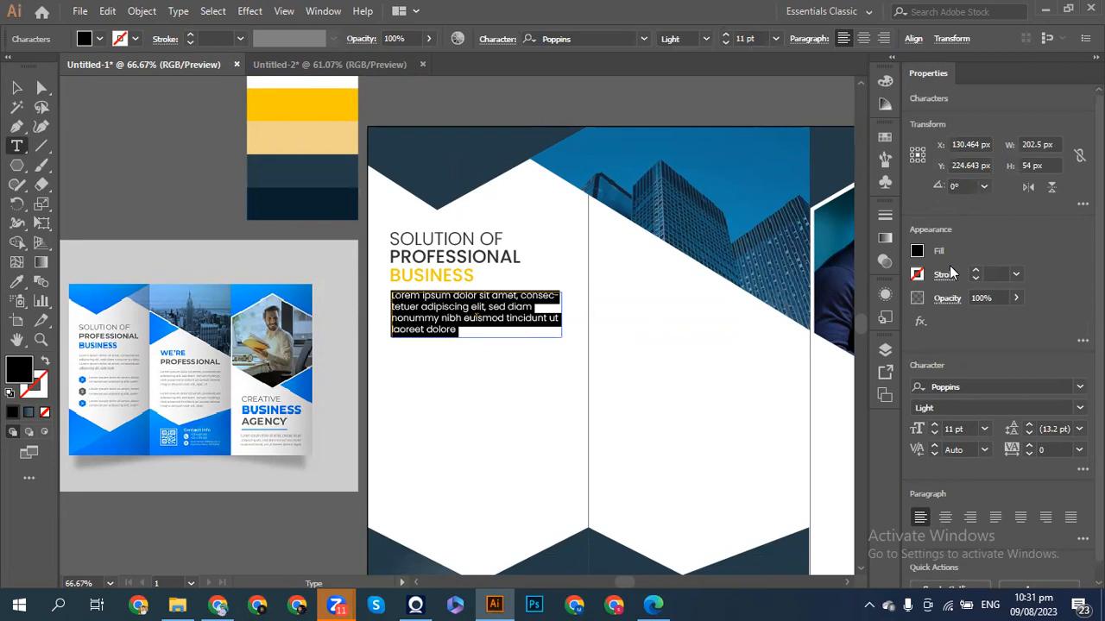
{"action": "left_click", "coordinate": [938, 433]}
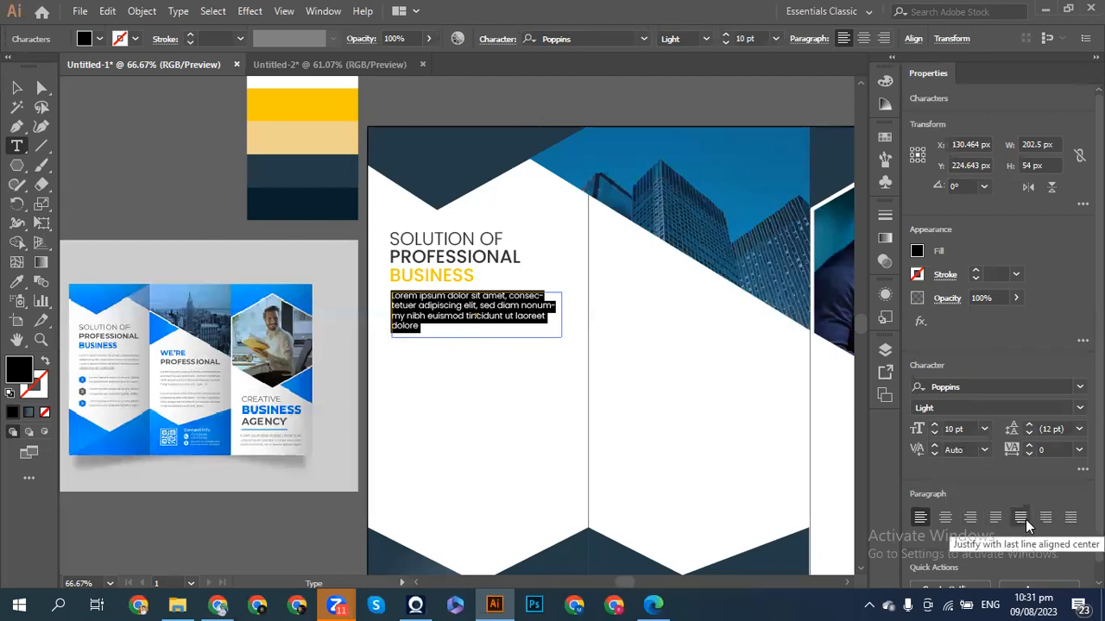
{"action": "left_click", "coordinate": [995, 517]}
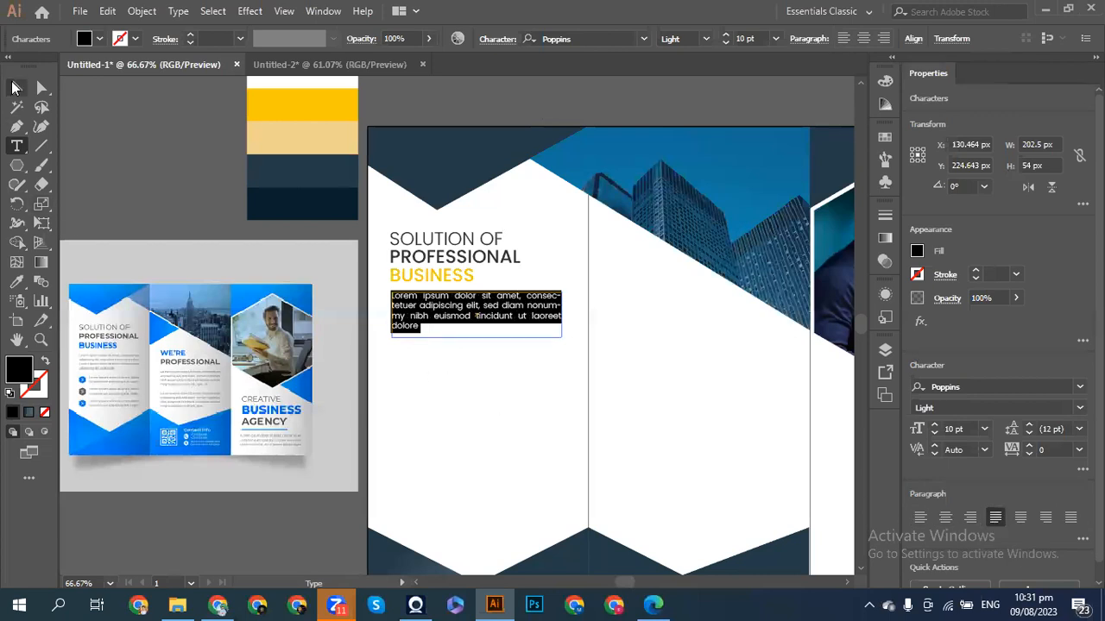
{"action": "left_click", "coordinate": [15, 87]}
{"action": "left_click", "coordinate": [240, 207]}
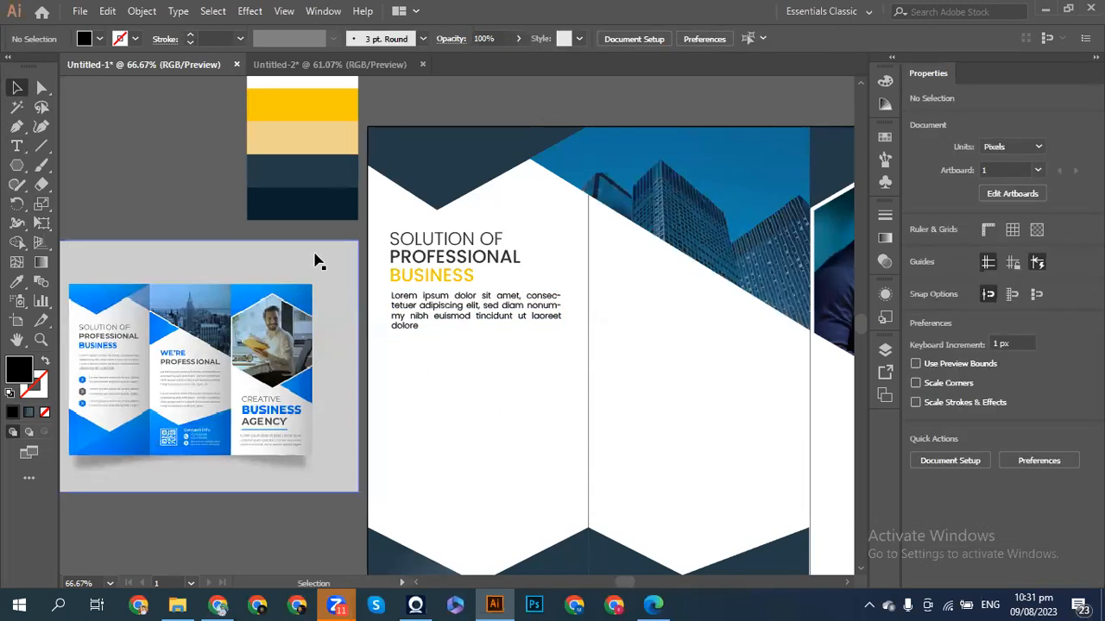
- Colour the body paragraph dark grey (R=26 G=26 B=26)
{"action": "left_click", "coordinate": [424, 301]}
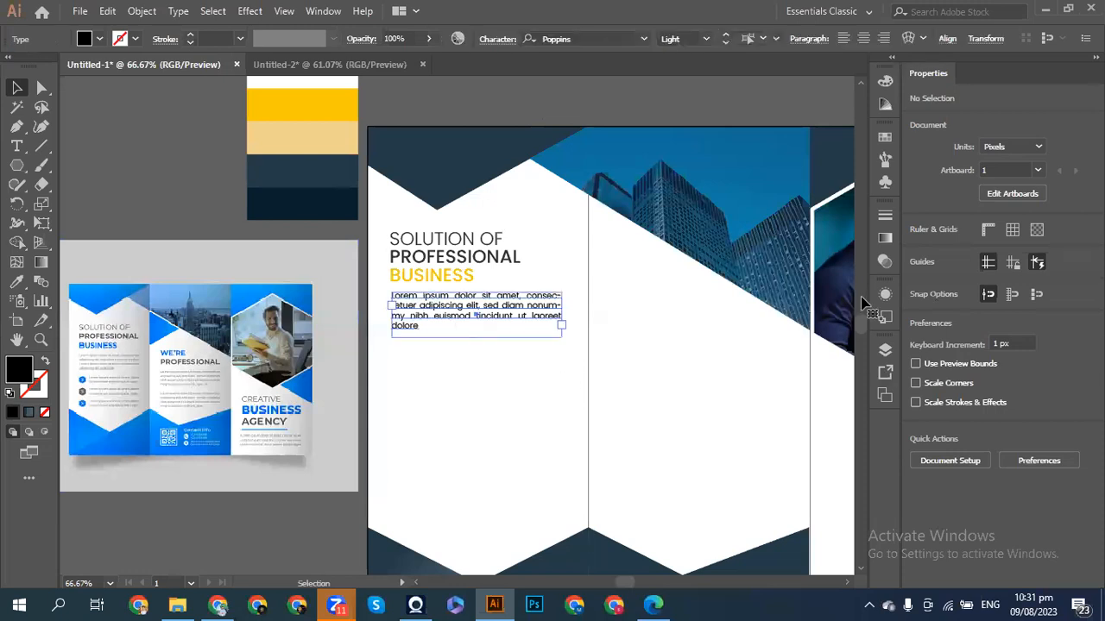
{"action": "left_click", "coordinate": [917, 251]}
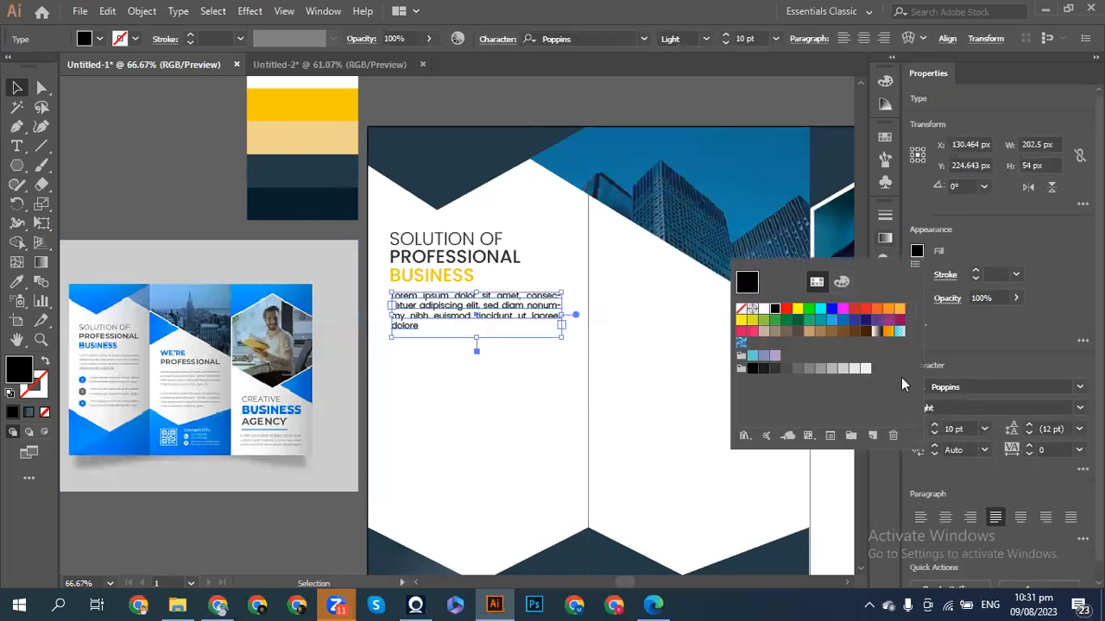
{"action": "left_click", "coordinate": [773, 370]}
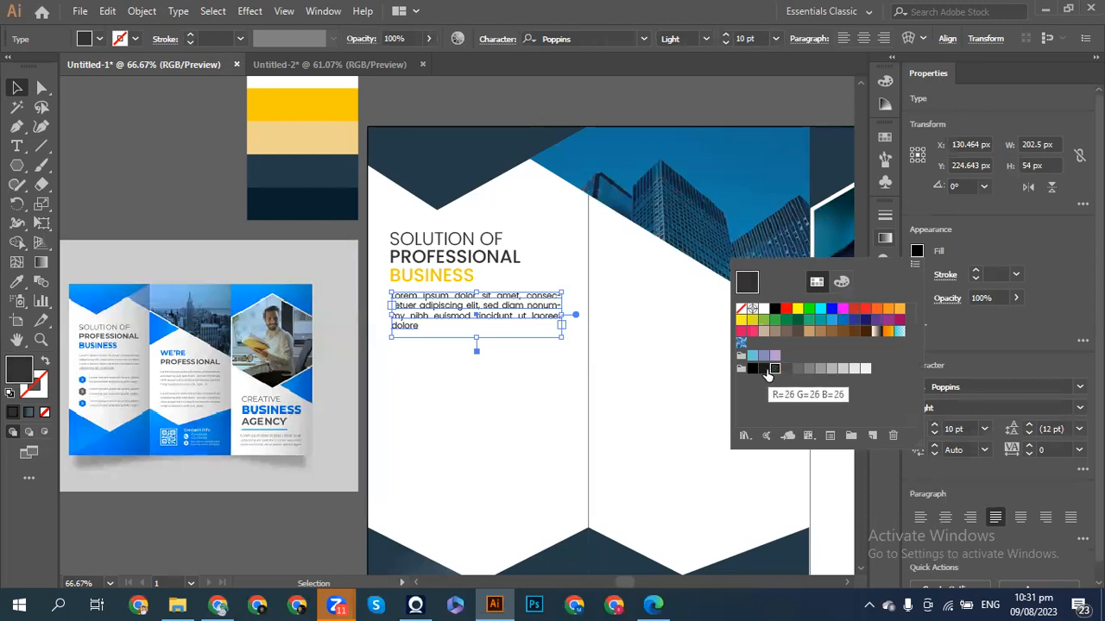
{"action": "key", "text": "Escape"}
{"action": "left_click", "coordinate": [222, 186]}
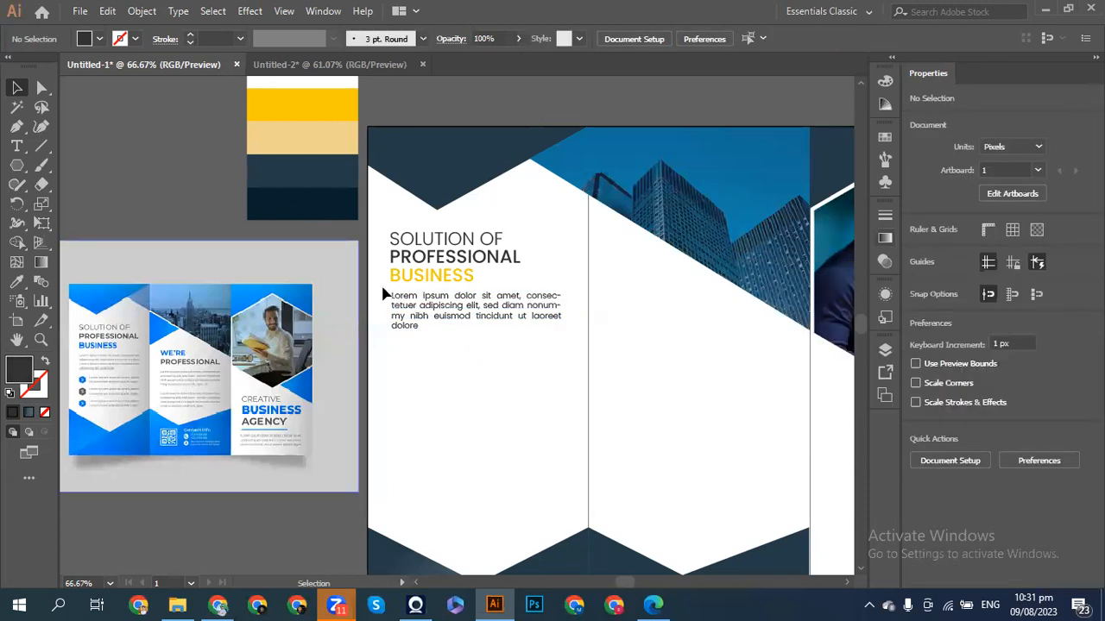
- Change the body paragraph's font size to 9 pt
{"action": "key", "text": "ctrl+z"}
{"action": "left_click", "coordinate": [934, 434]}
{"action": "left_click", "coordinate": [933, 434]}
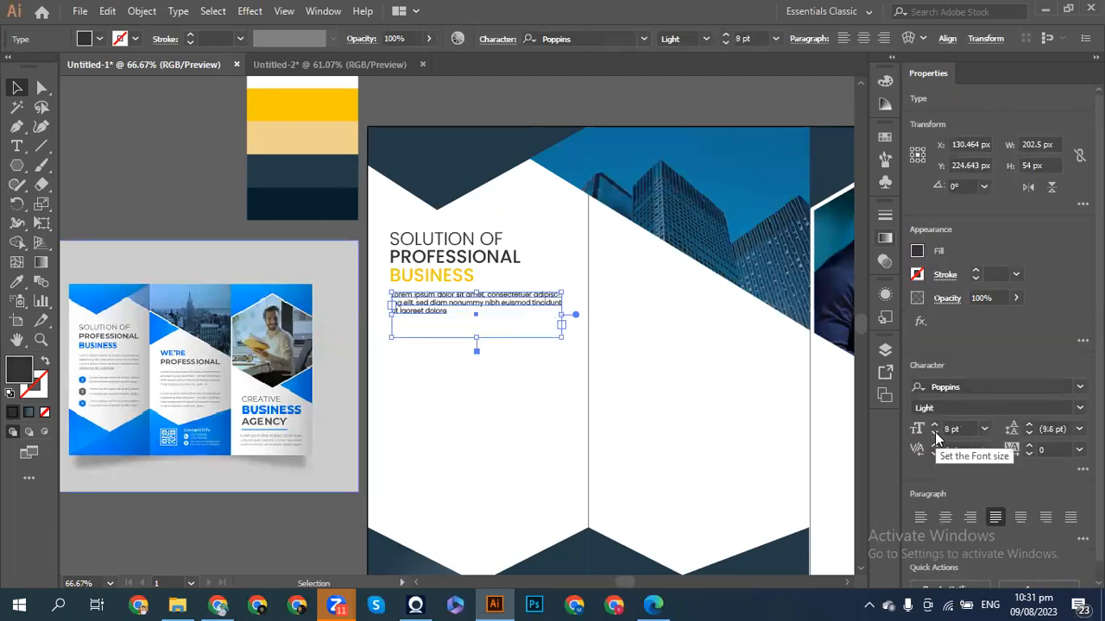
{"action": "left_click", "coordinate": [934, 424]}
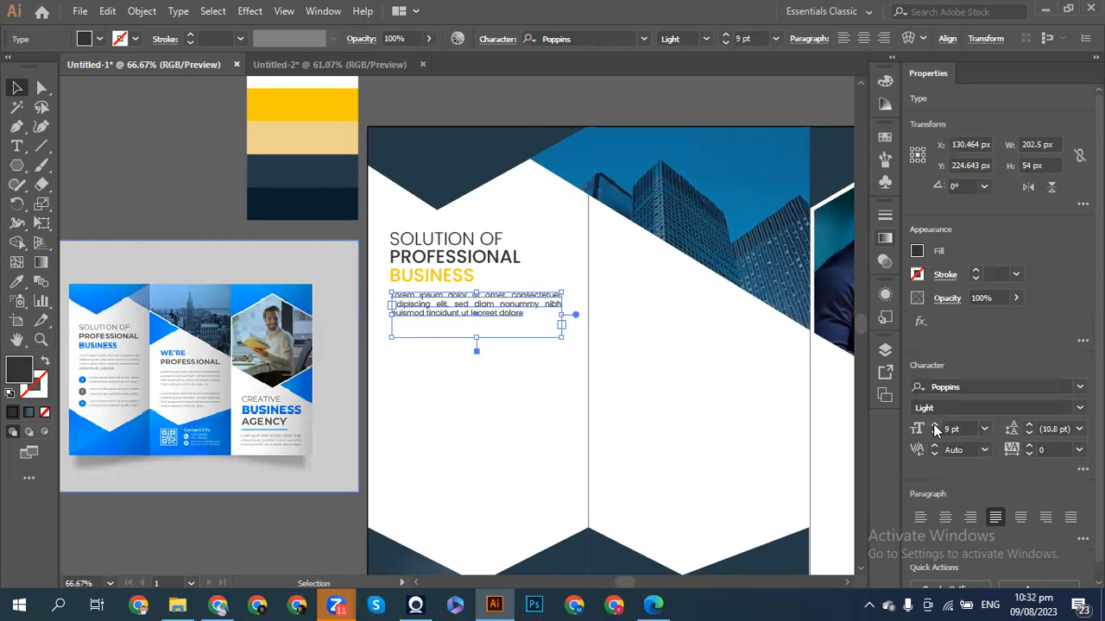
{"action": "left_click", "coordinate": [235, 219]}
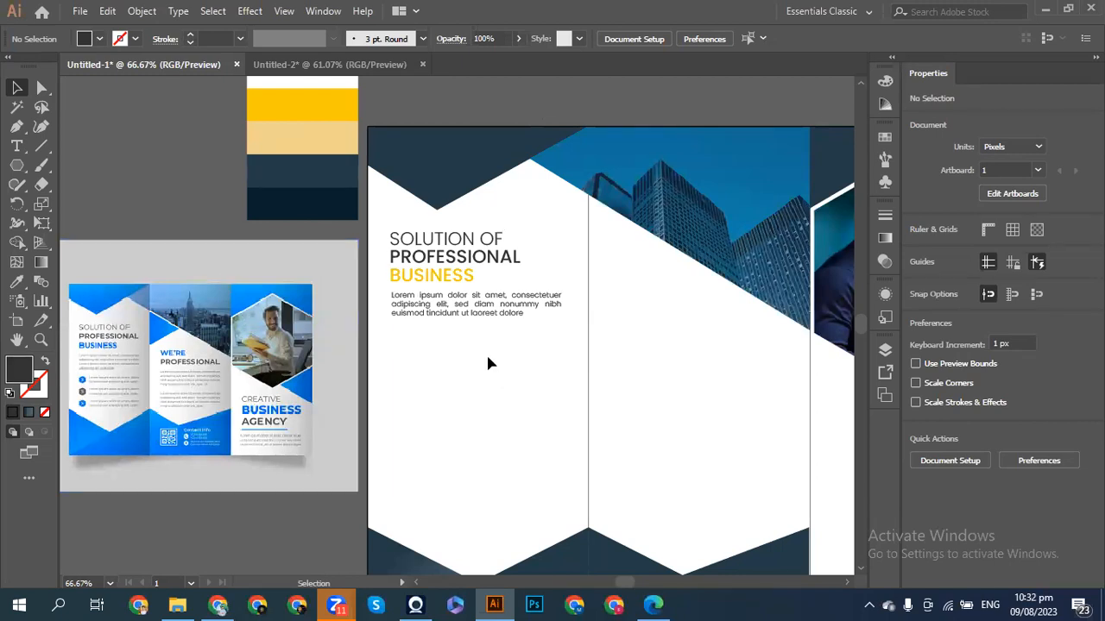
- Switch the paragraph to ExtraLight weight, then delete the placeholder paragraph
{"action": "left_click", "coordinate": [436, 303]}
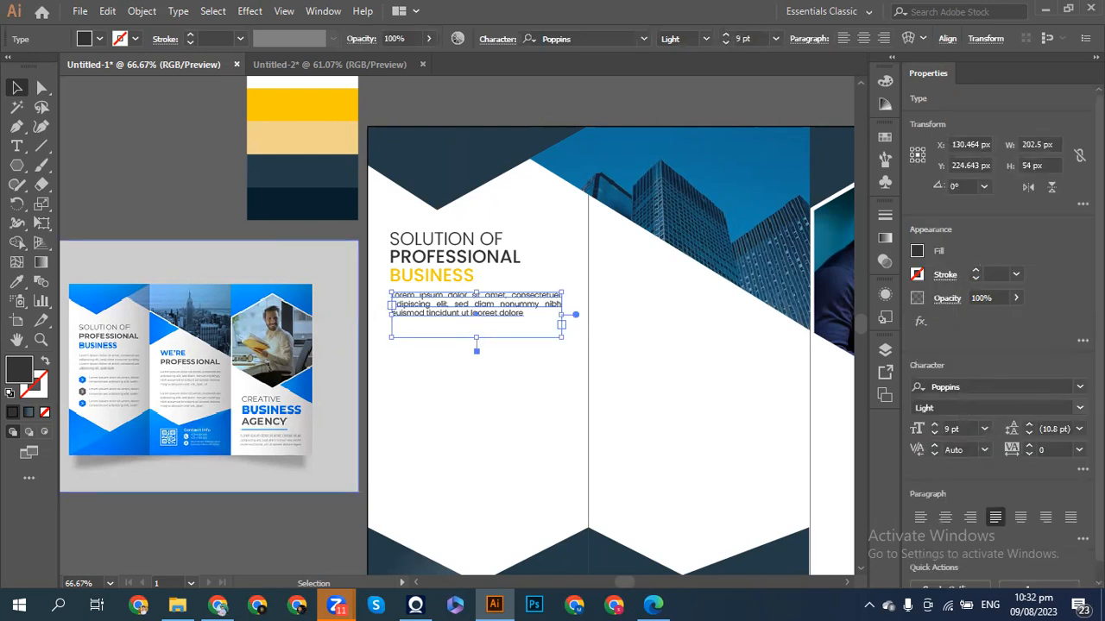
{"action": "left_click", "coordinate": [1079, 408]}
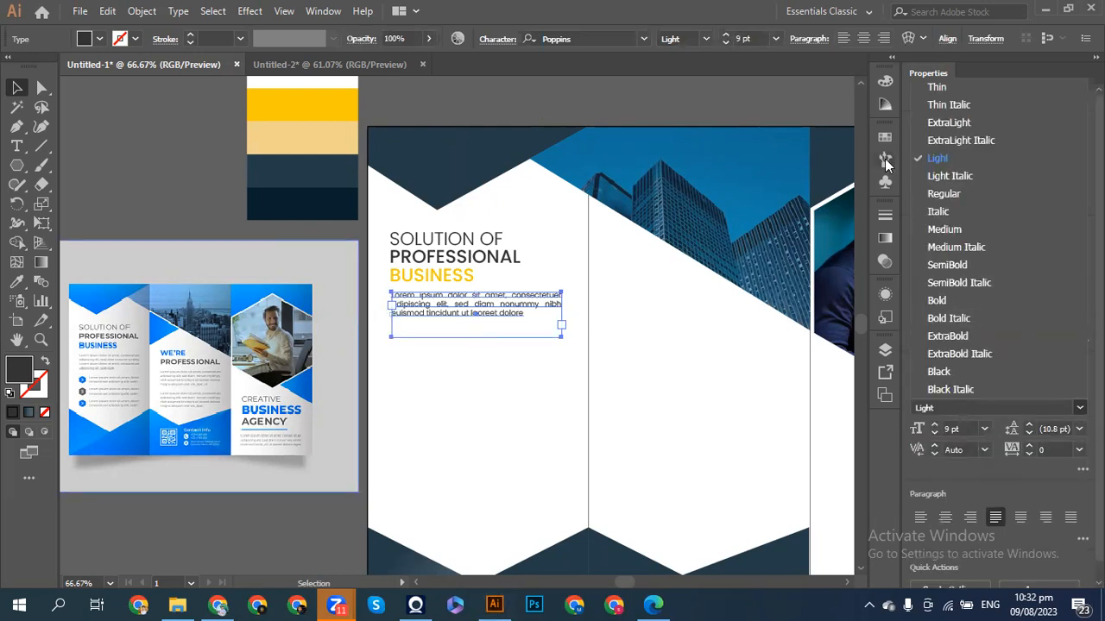
{"action": "left_click", "coordinate": [938, 127]}
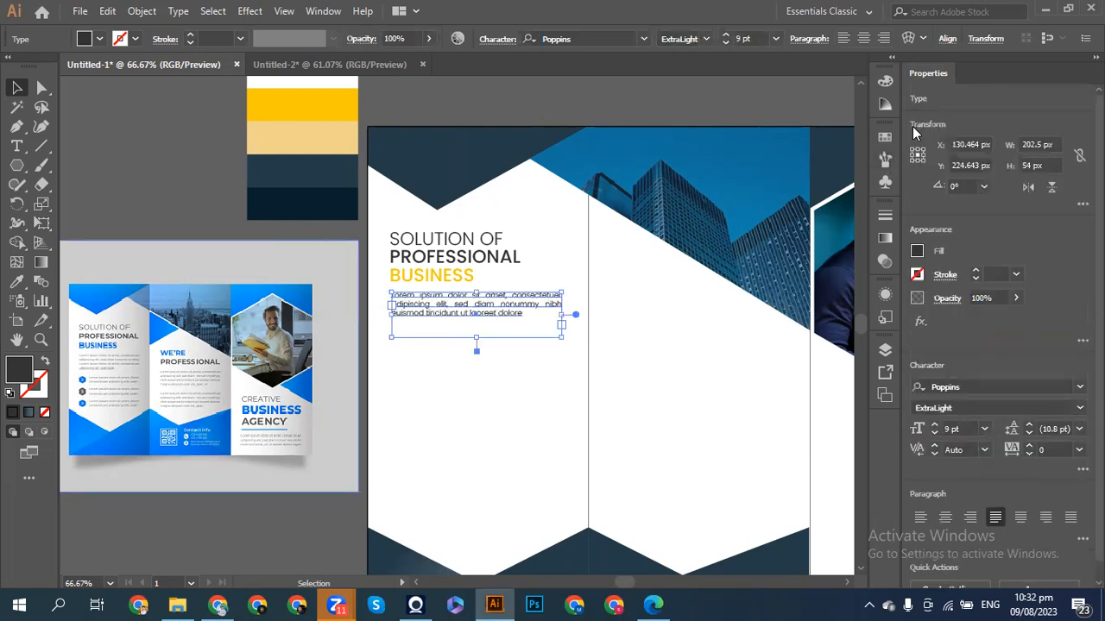
{"action": "left_click", "coordinate": [108, 140]}
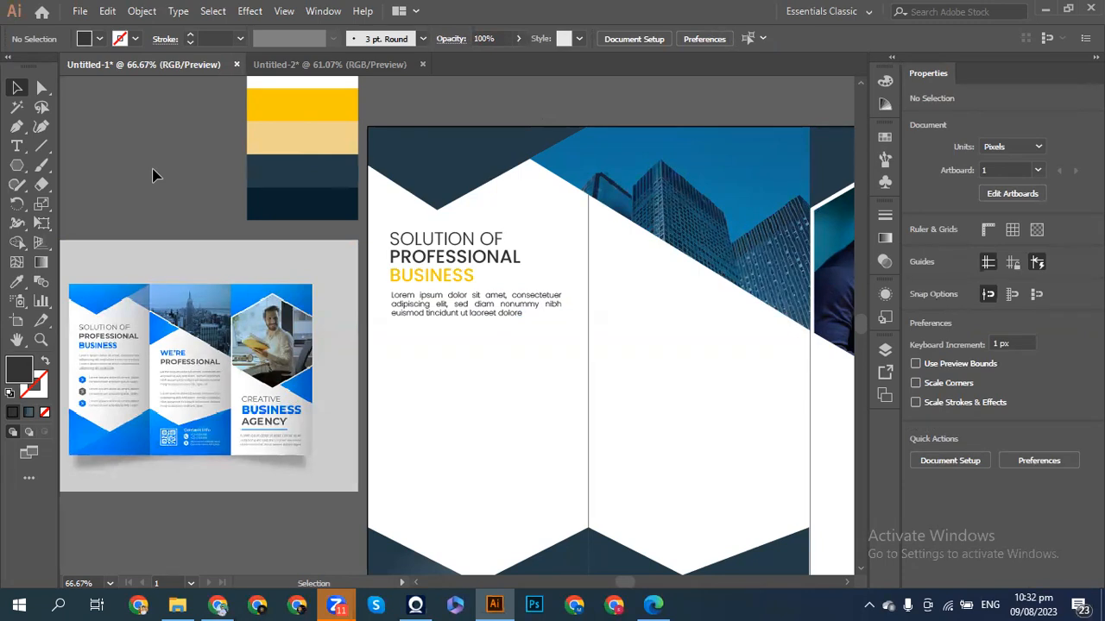
{"action": "left_click", "coordinate": [451, 308]}
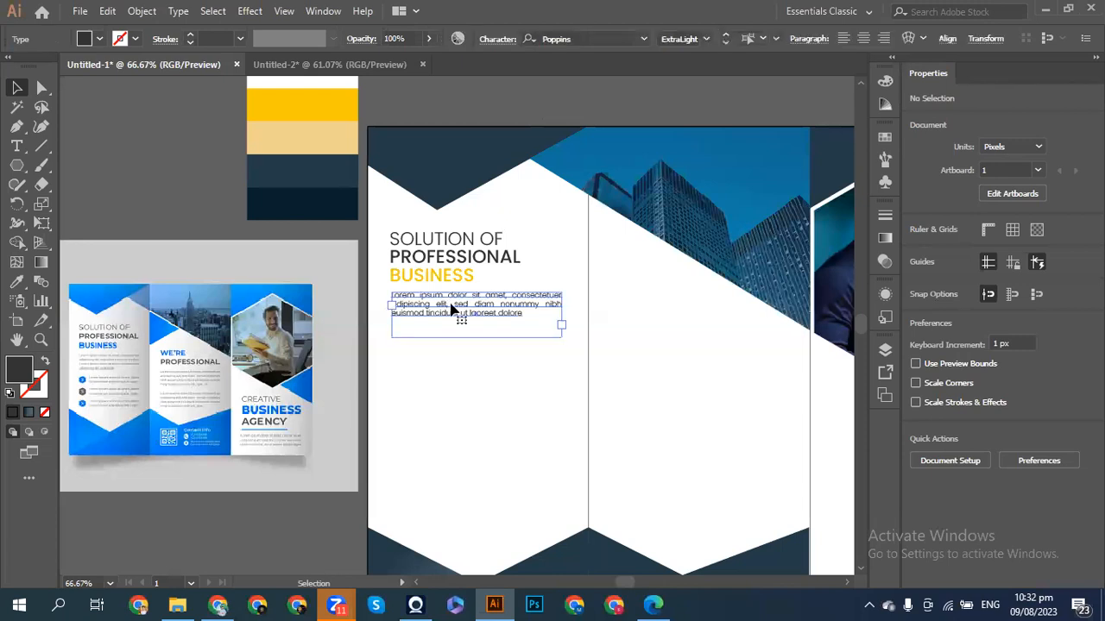
{"action": "key", "text": "Delete"}
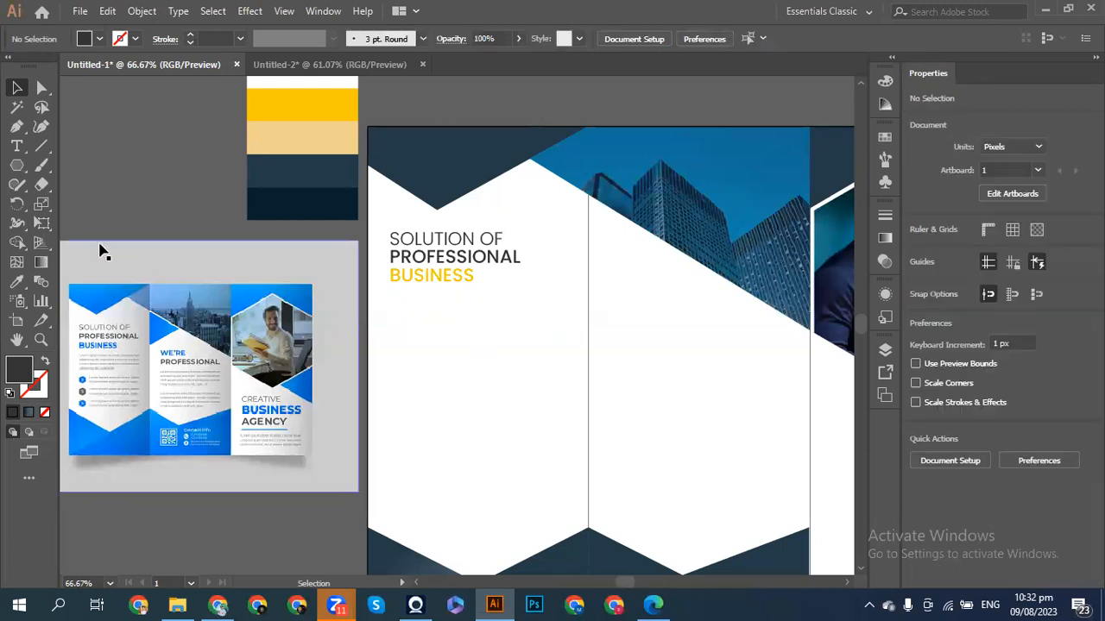
- Draw a new text area under the heading, filled with justified Lorem ipsum in Poppins ExtraLight 9 pt
{"action": "key", "text": "t"}
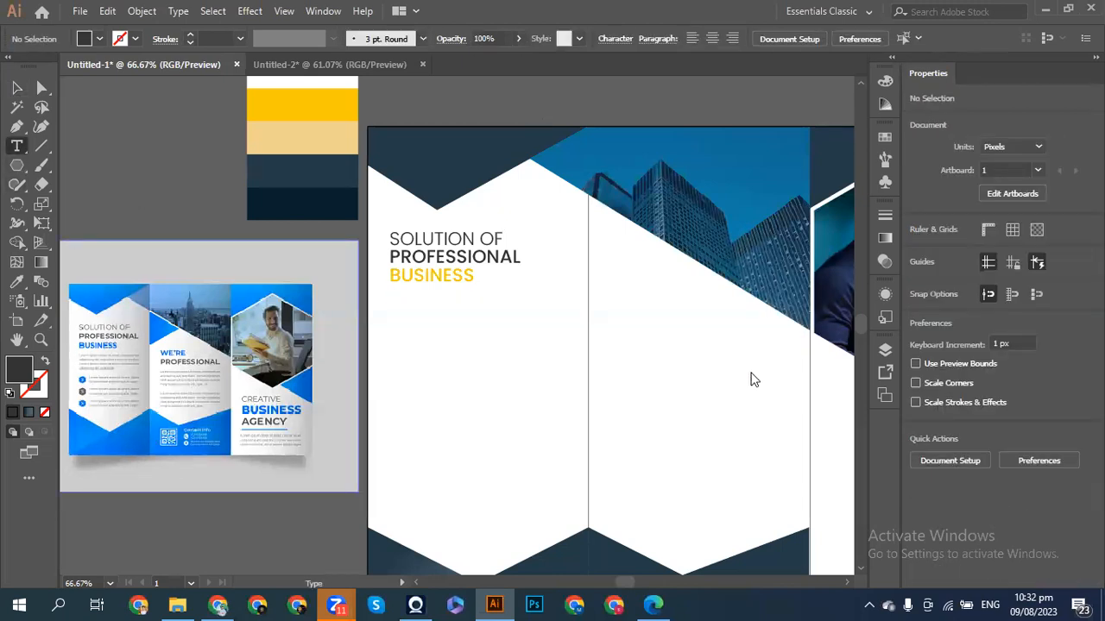
{"action": "left_click", "coordinate": [754, 380]}
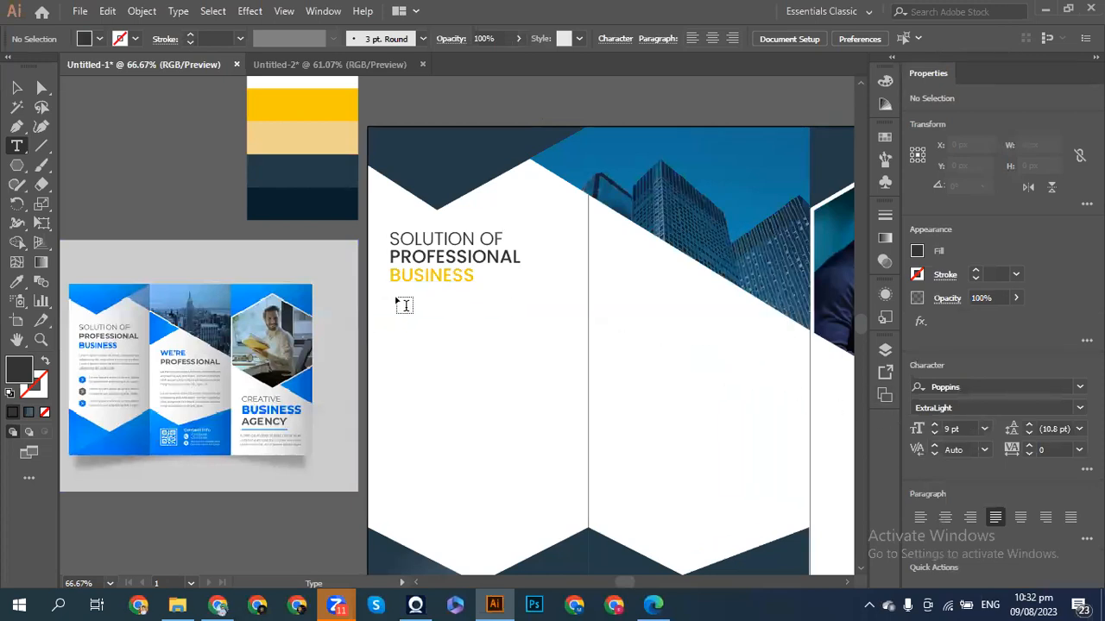
{"action": "left_click_drag", "start_coordinate": [393, 298], "coordinate": [567, 343]}
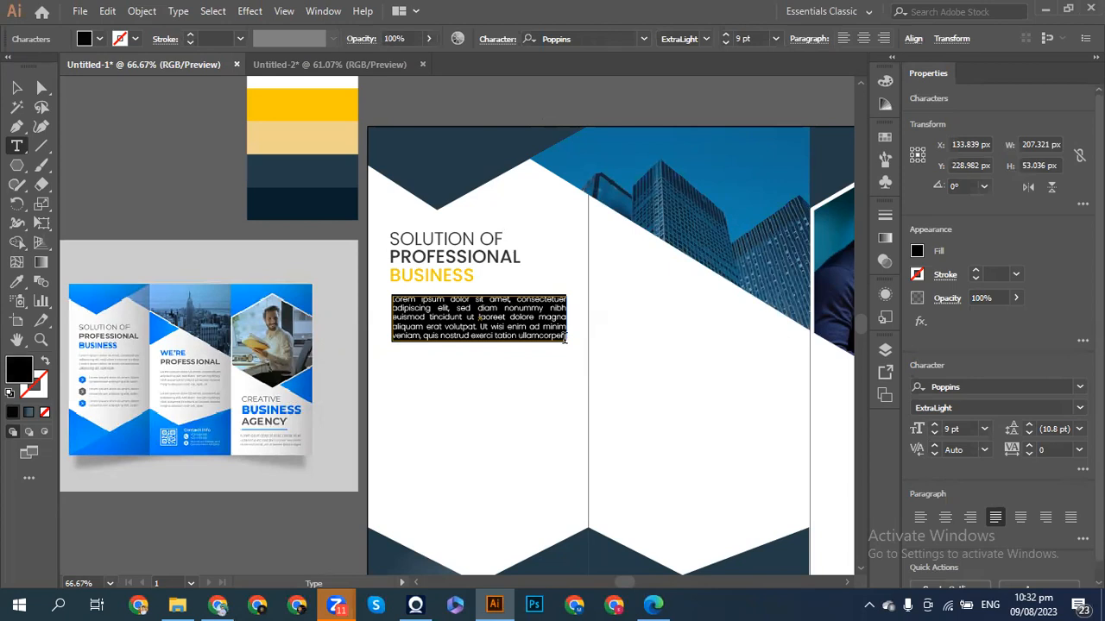
{"action": "left_click", "coordinate": [566, 339]}
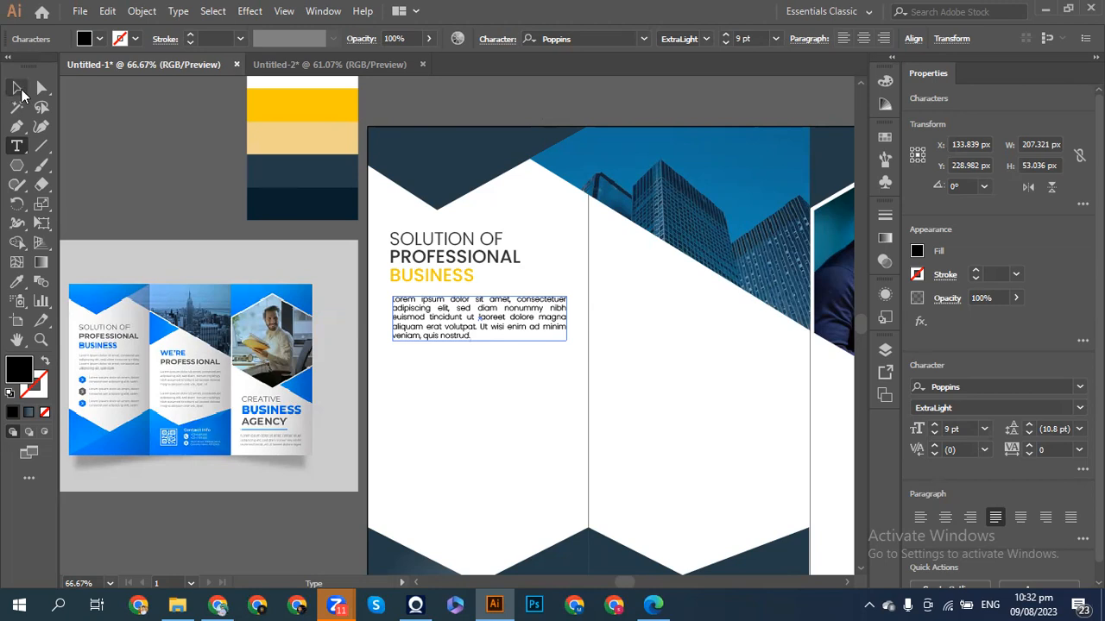
{"action": "left_click", "coordinate": [19, 88]}
{"action": "left_click", "coordinate": [138, 144]}
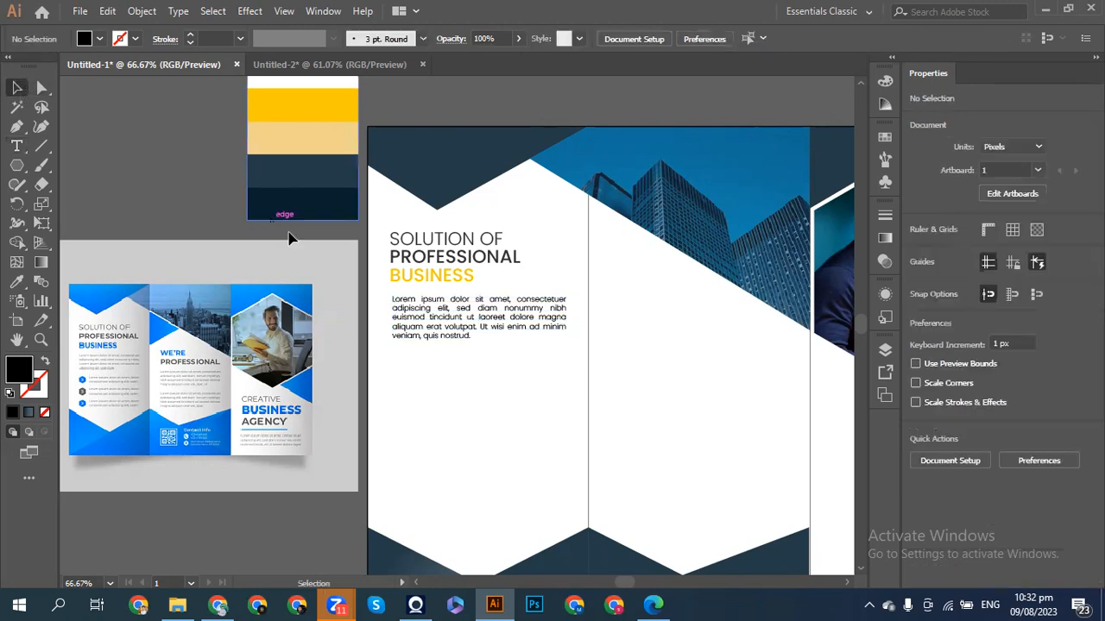
- Fill the body paragraph with the dark grey swatch
{"action": "left_click", "coordinate": [466, 341]}
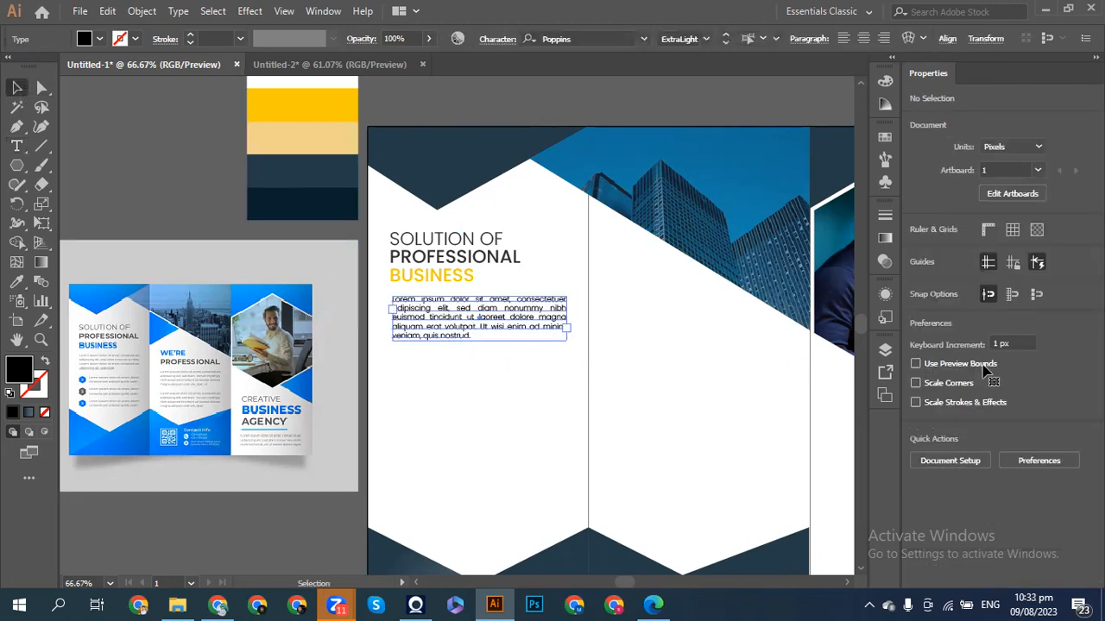
{"action": "left_click", "coordinate": [917, 251]}
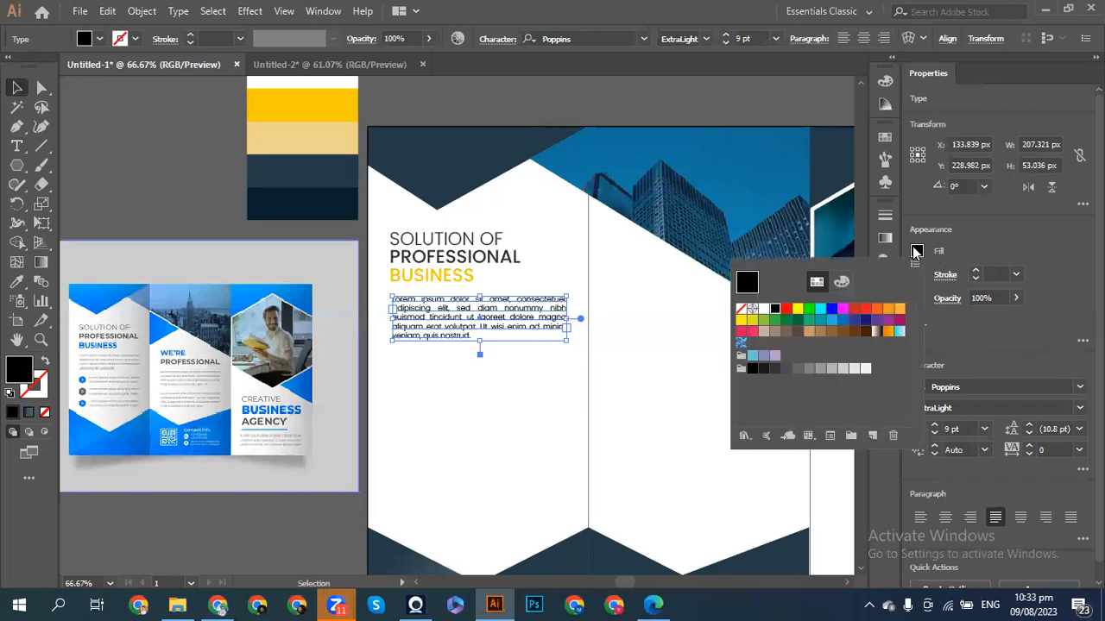
{"action": "left_click", "coordinate": [774, 368]}
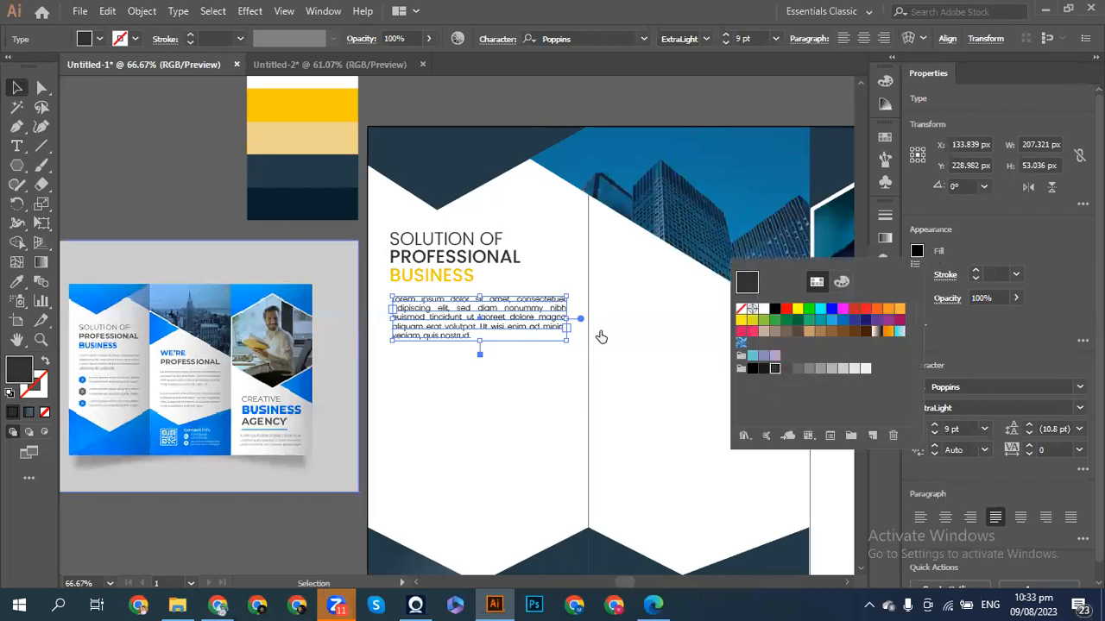
{"action": "left_click", "coordinate": [183, 199]}
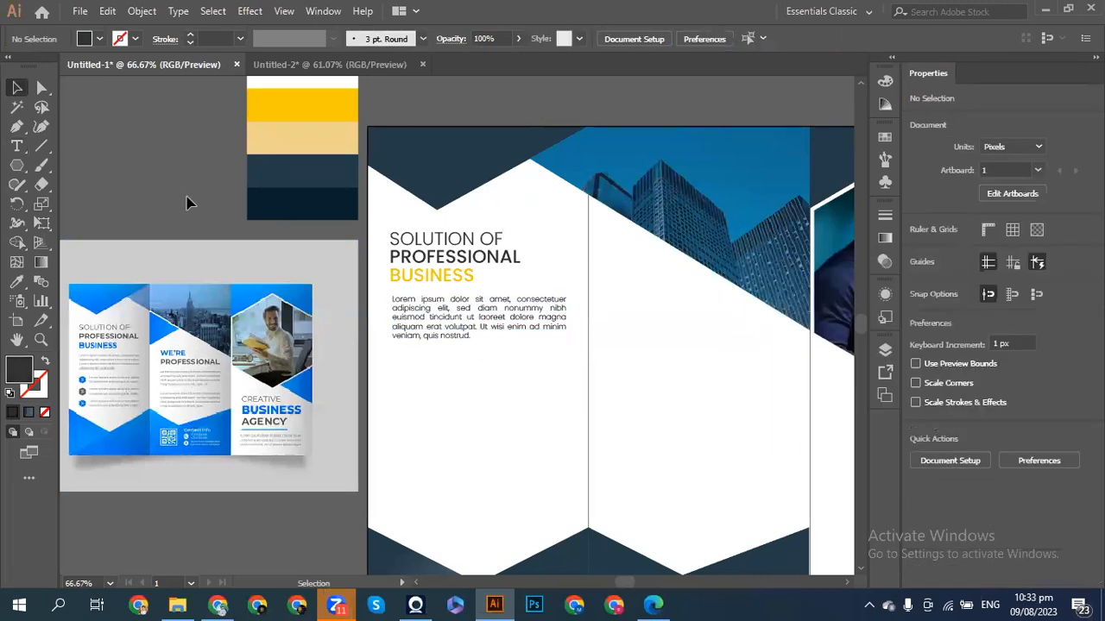
- Nudge the paragraph up toward the heading and reduce it to 8 pt
{"action": "left_click", "coordinate": [446, 328]}
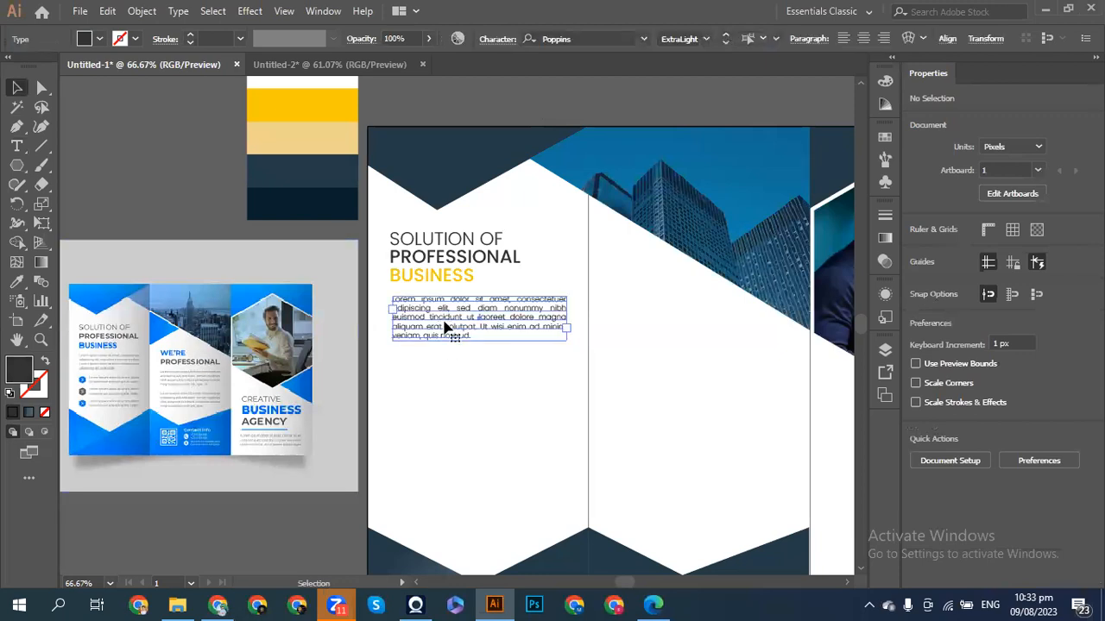
{"action": "key", "text": "Up"}
{"action": "key", "text": "Up"}
{"action": "key", "text": "Up"}
{"action": "key", "text": "Up"}
{"action": "key", "text": "Up"}
{"action": "key", "text": "Up"}
{"action": "key", "text": "Up"}
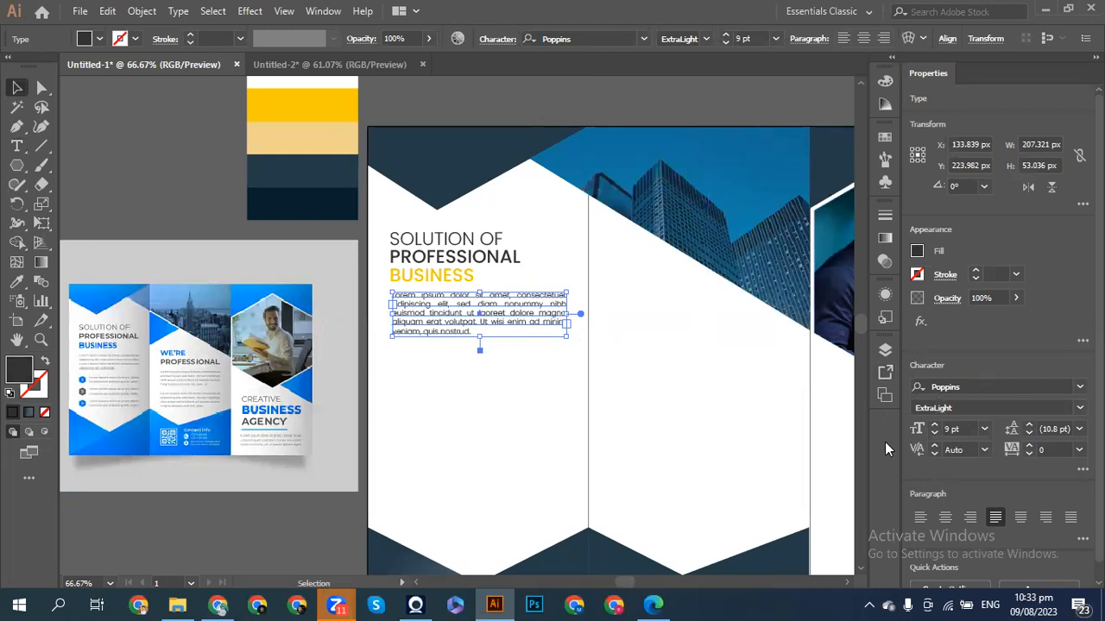
{"action": "left_click", "coordinate": [934, 434]}
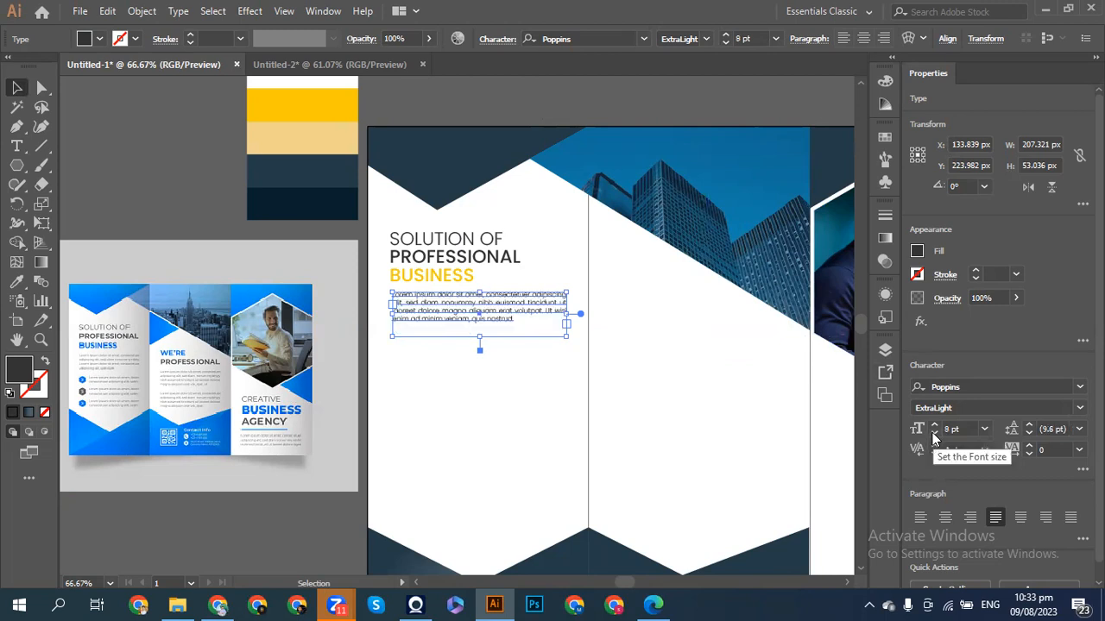
{"action": "left_click", "coordinate": [192, 187]}
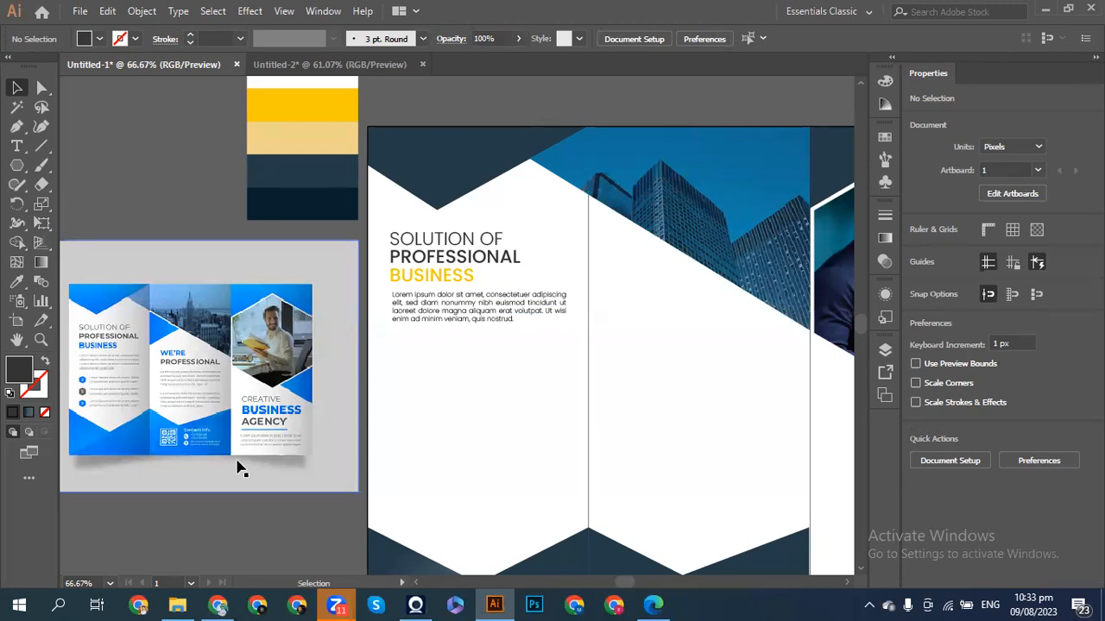
- In a new Chrome tab, search the web for 'settings icon'
{"action": "left_click", "coordinate": [219, 604]}
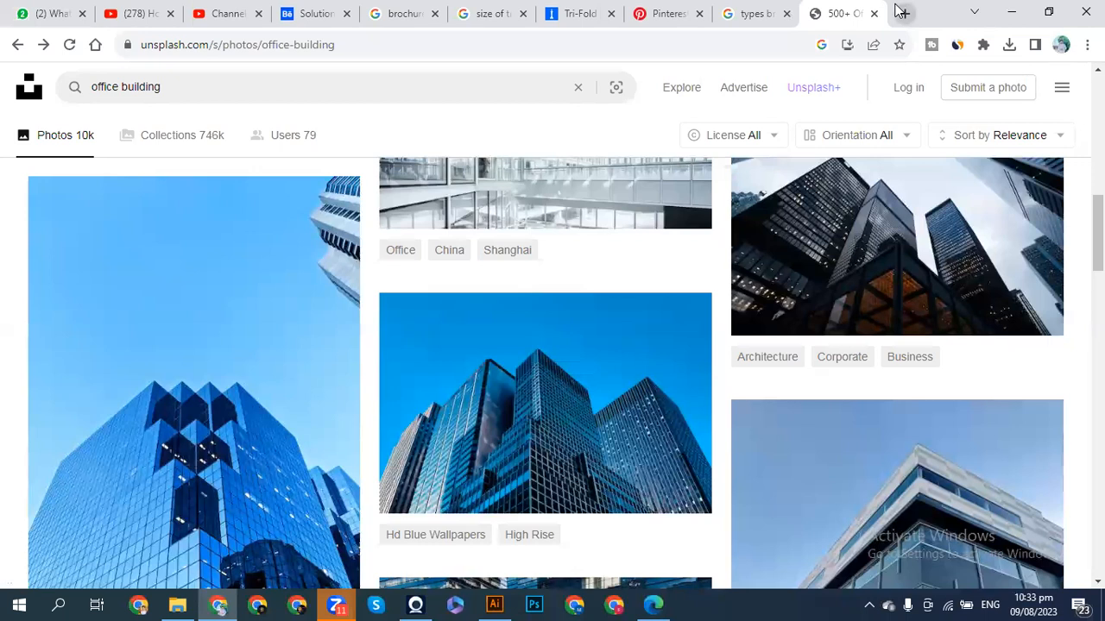
{"action": "left_click", "coordinate": [902, 13]}
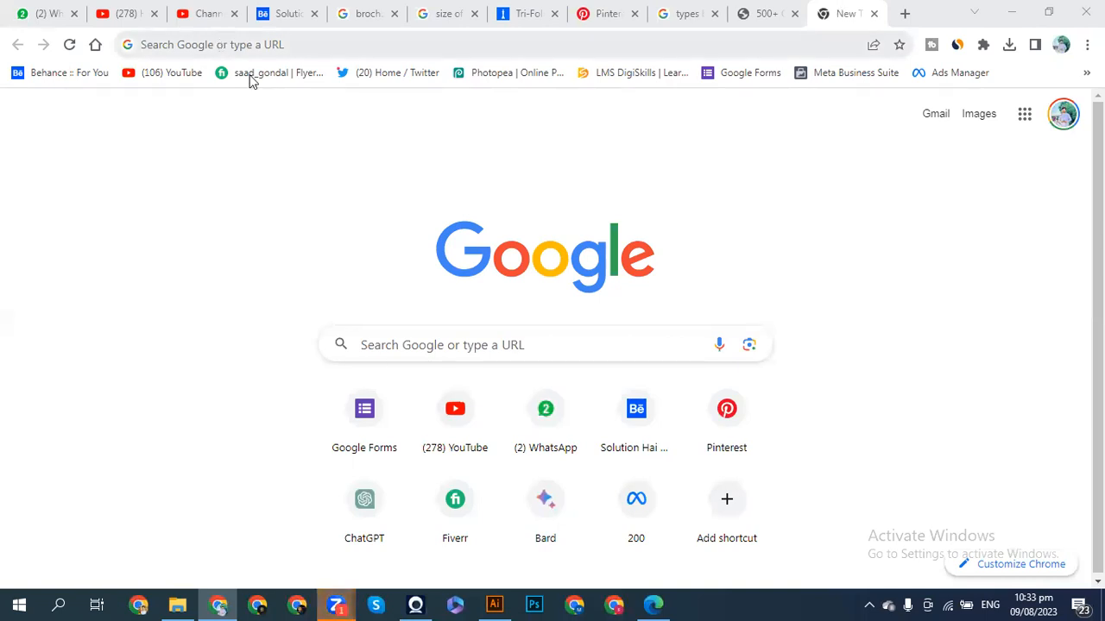
{"action": "left_click", "coordinate": [245, 45]}
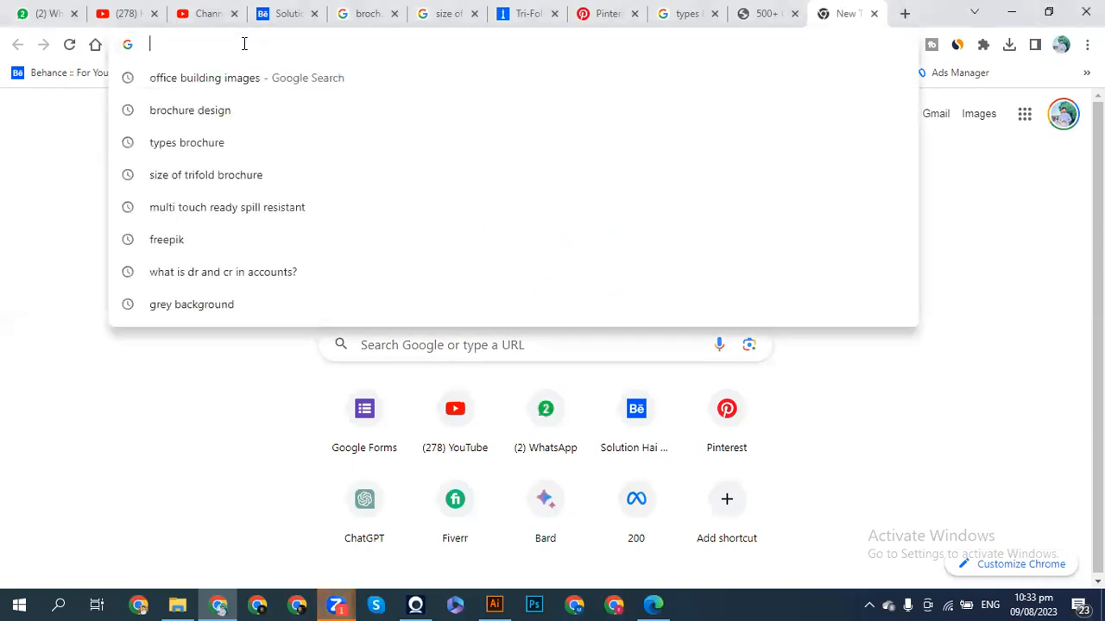
{"action": "type", "text": "STT"}
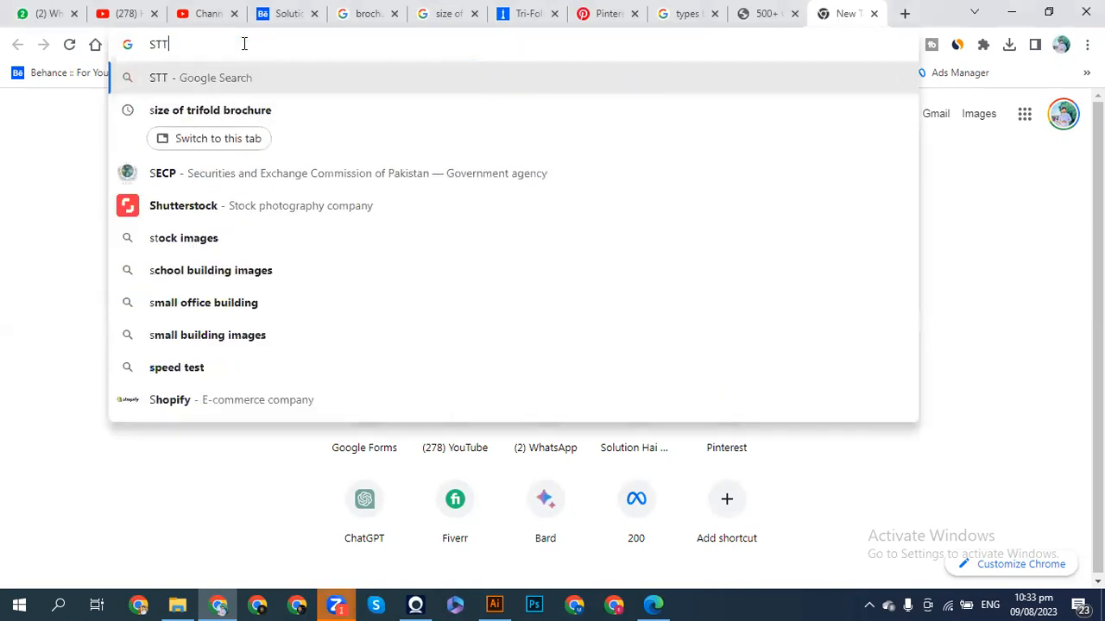
{"action": "key", "text": "BackSpace"}
{"action": "key", "text": "BackSpace"}
{"action": "type", "text": "ett"}
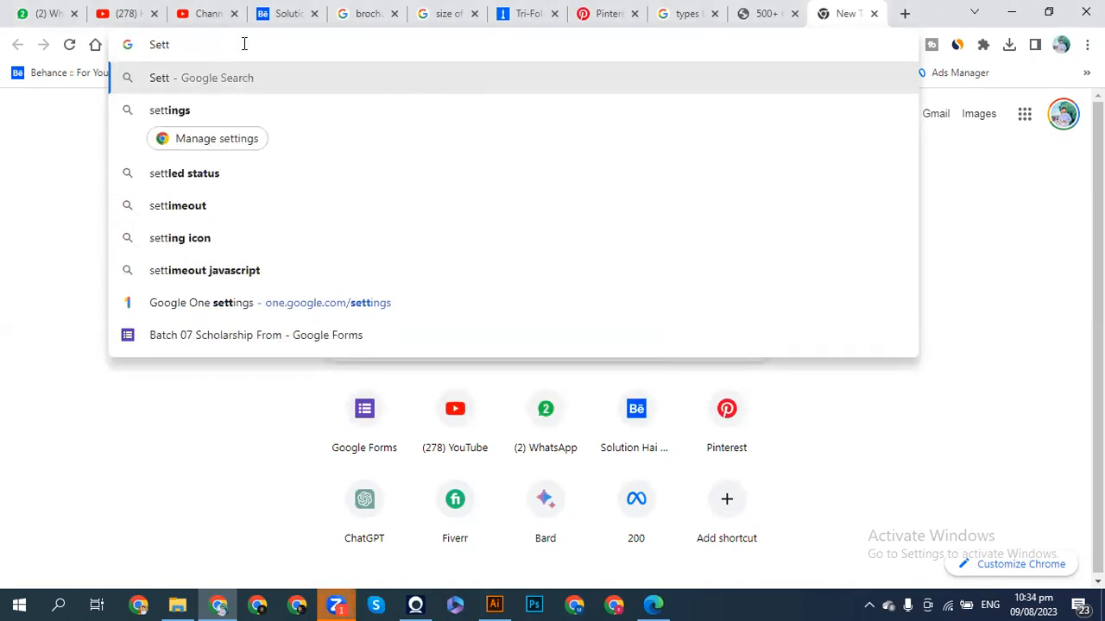
{"action": "type", "text": "in"}
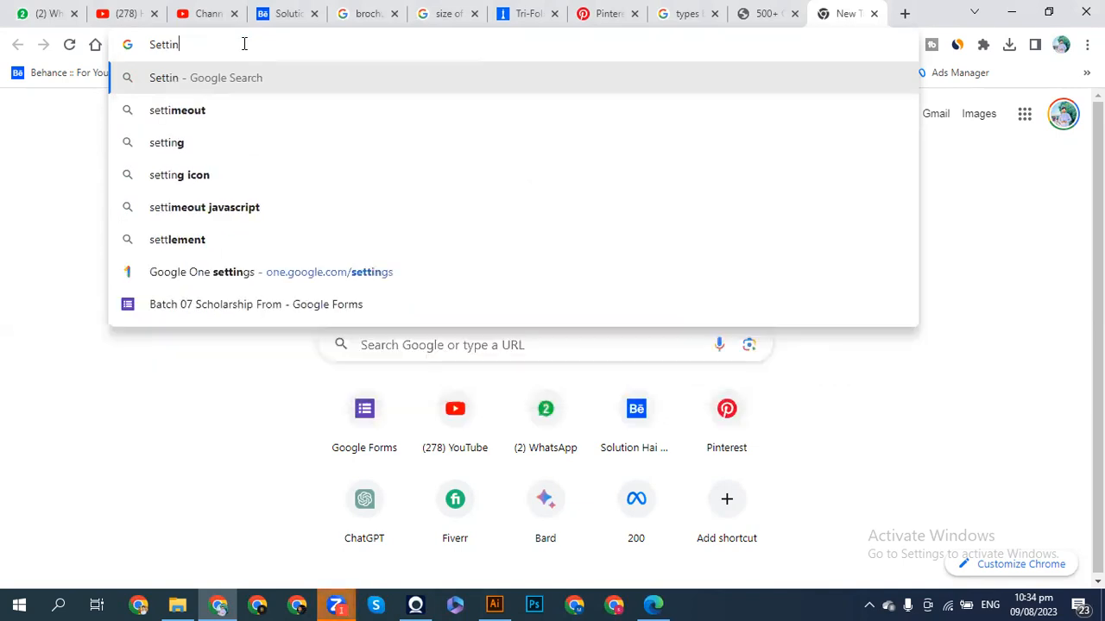
{"action": "type", "text": "gs icpo"}
{"action": "key", "text": "BackSpace"}
{"action": "key", "text": "BackSpace"}
{"action": "type", "text": "one"}
{"action": "key", "text": "BackSpace"}
{"action": "key", "text": "Return"}
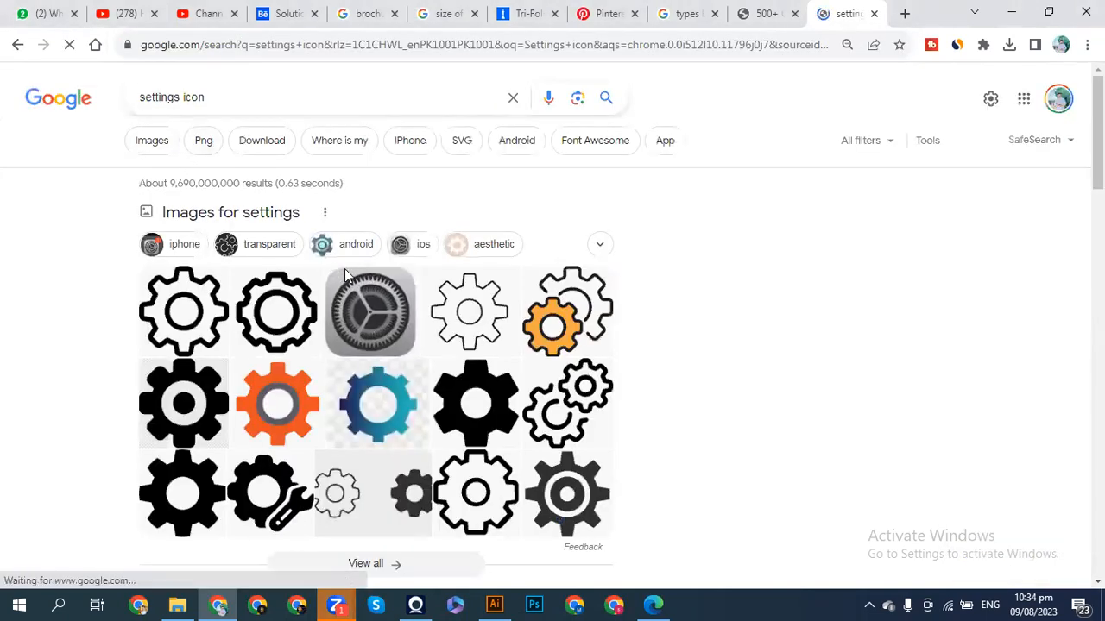
- Copy the black gear-and-tools picture from the image results and return to Illustrator
{"action": "left_click", "coordinate": [345, 274]}
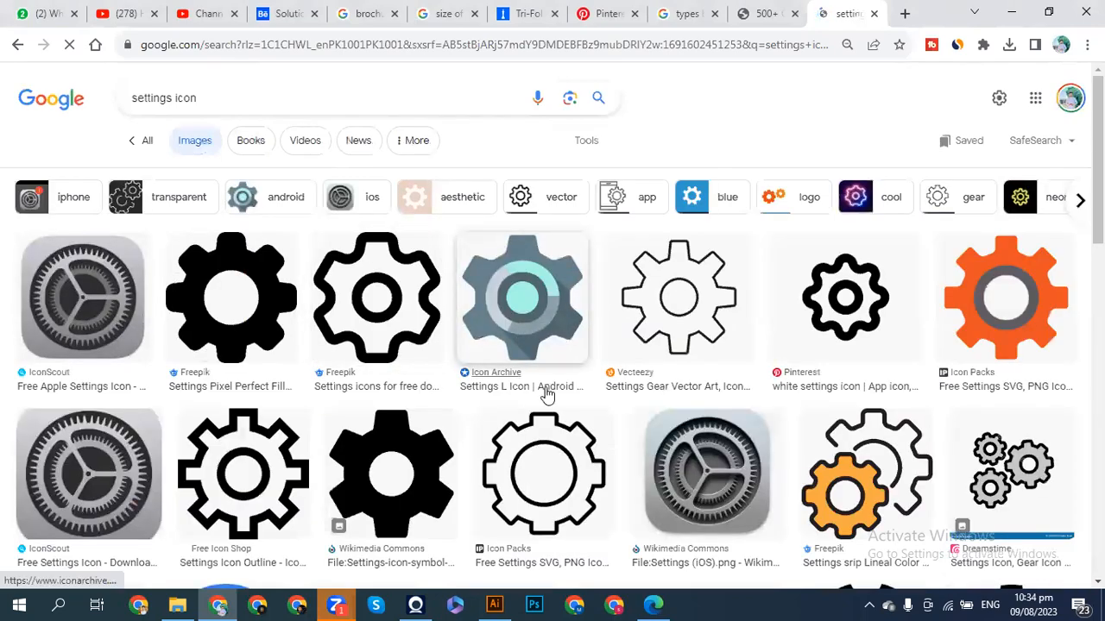
{"action": "scroll", "coordinate": [291, 482], "scroll_direction": "down", "scroll_amount": 2}
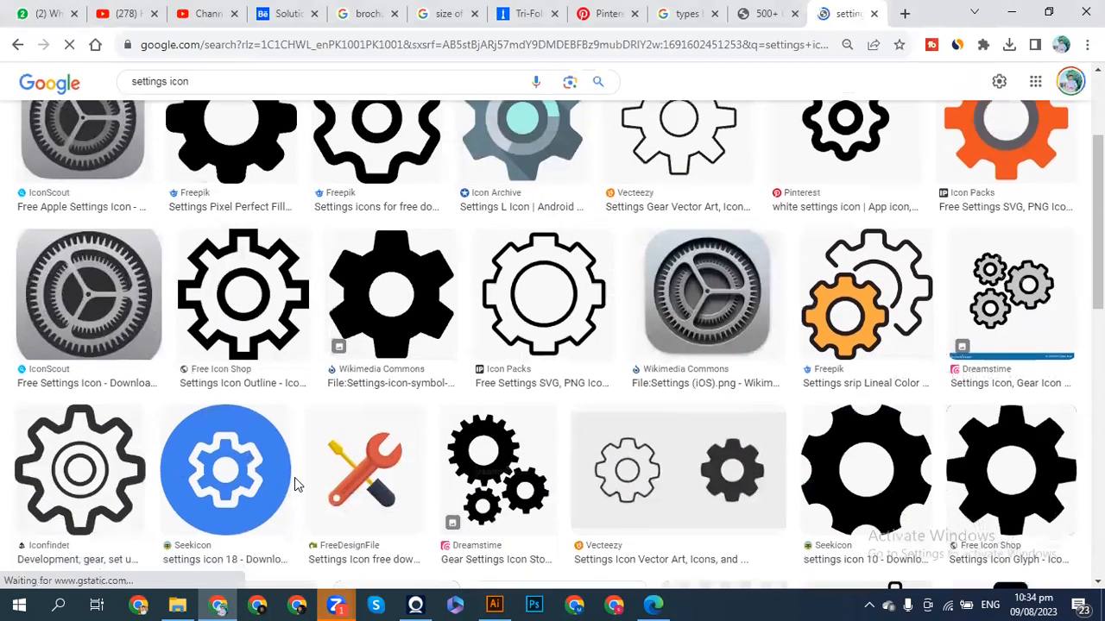
{"action": "scroll", "coordinate": [295, 478], "scroll_direction": "down", "scroll_amount": 2}
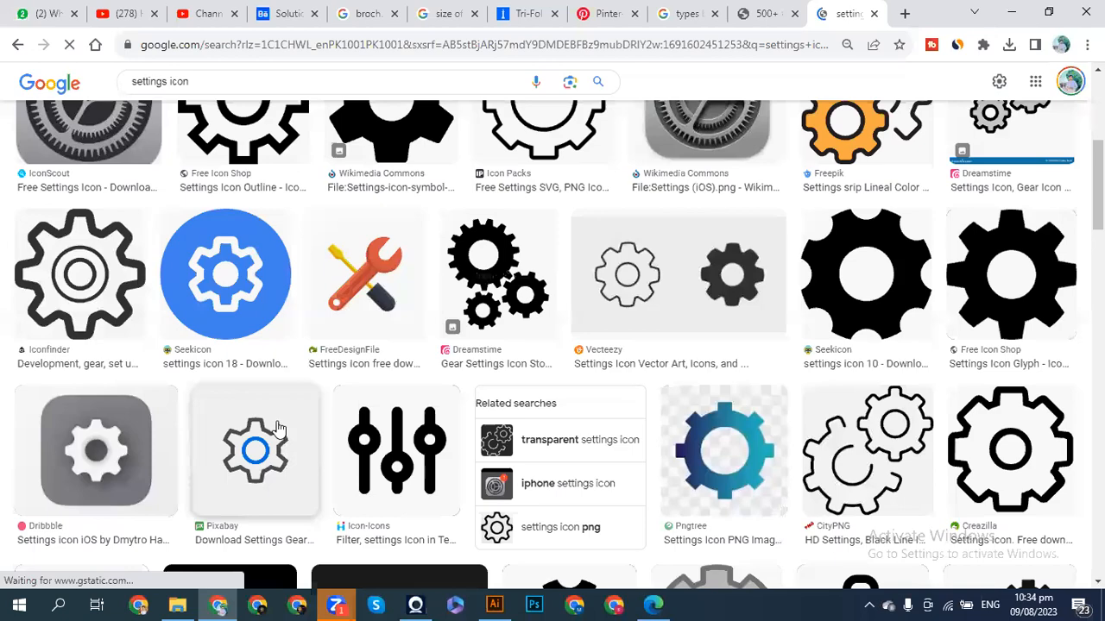
{"action": "scroll", "coordinate": [278, 429], "scroll_direction": "down", "scroll_amount": 5}
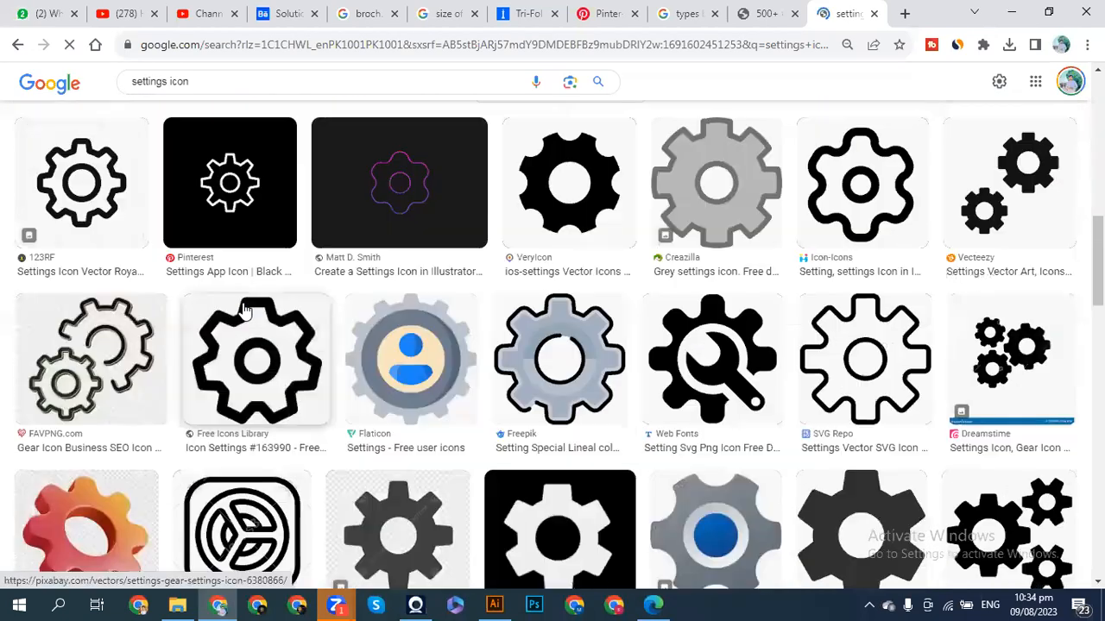
{"action": "scroll", "coordinate": [246, 311], "scroll_direction": "down", "scroll_amount": 6}
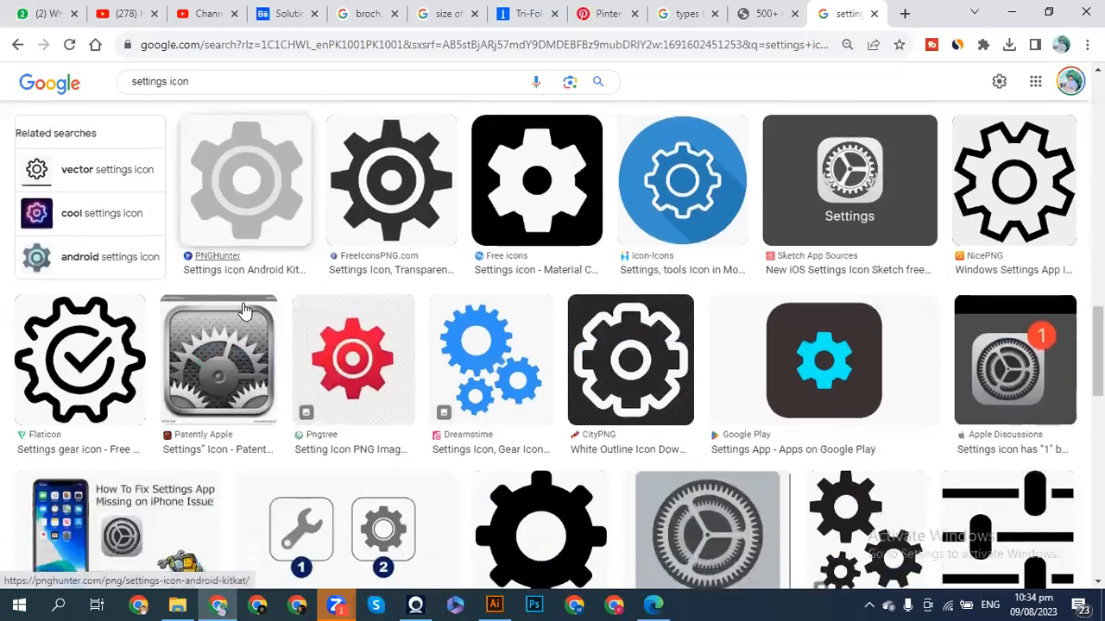
{"action": "scroll", "coordinate": [245, 311], "scroll_direction": "down", "scroll_amount": 5}
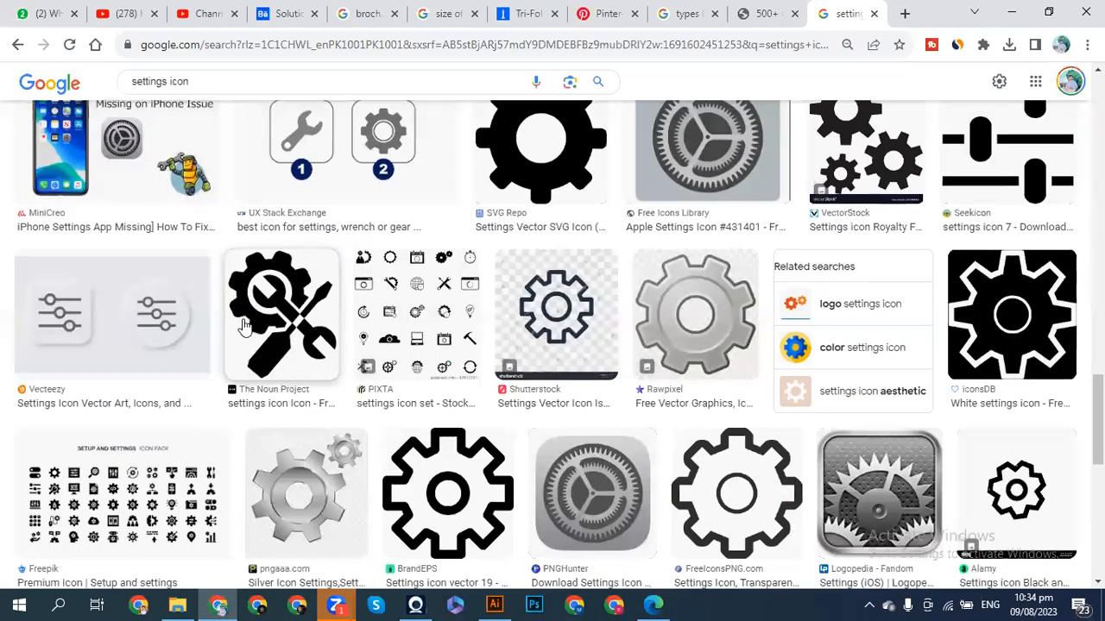
{"action": "scroll", "coordinate": [245, 315], "scroll_direction": "down", "scroll_amount": 1}
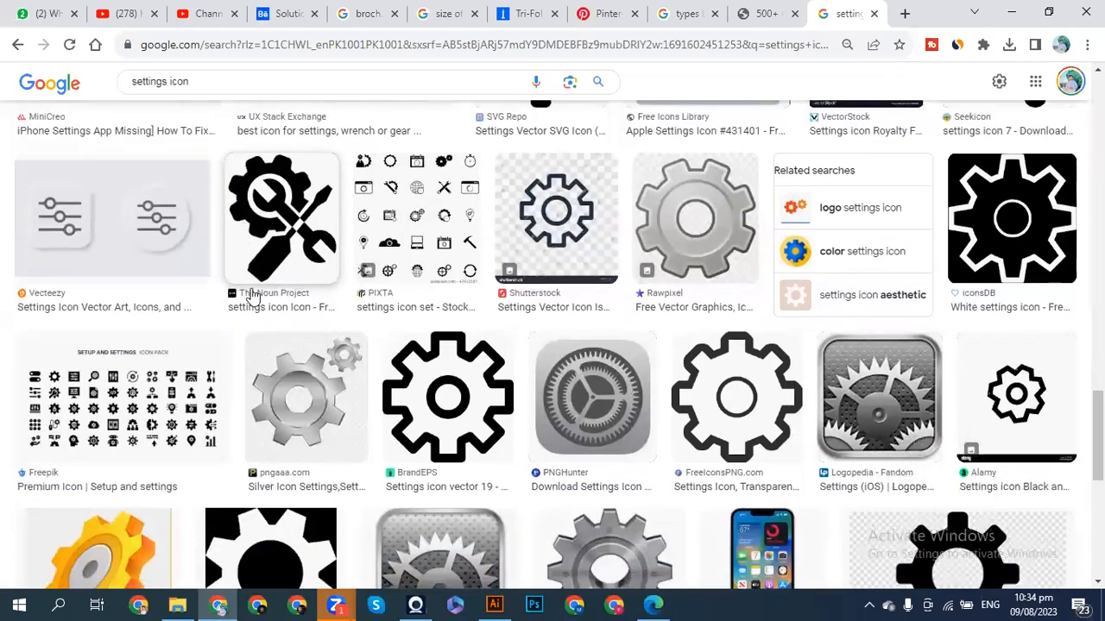
{"action": "right_click", "coordinate": [302, 211]}
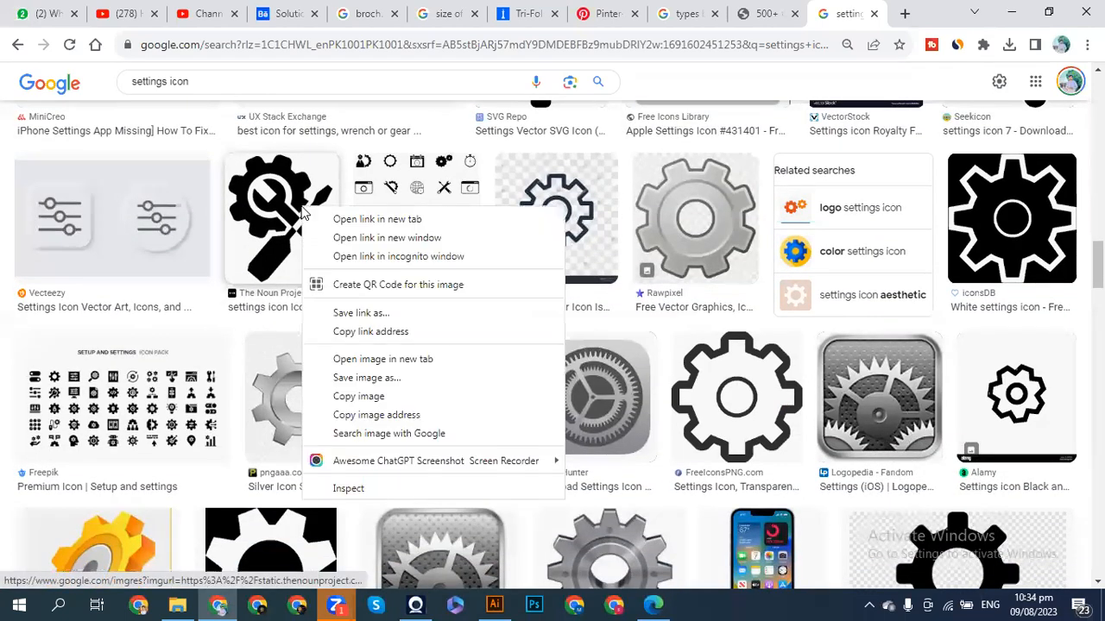
{"action": "left_click", "coordinate": [368, 397]}
{"action": "left_click", "coordinate": [495, 604]}
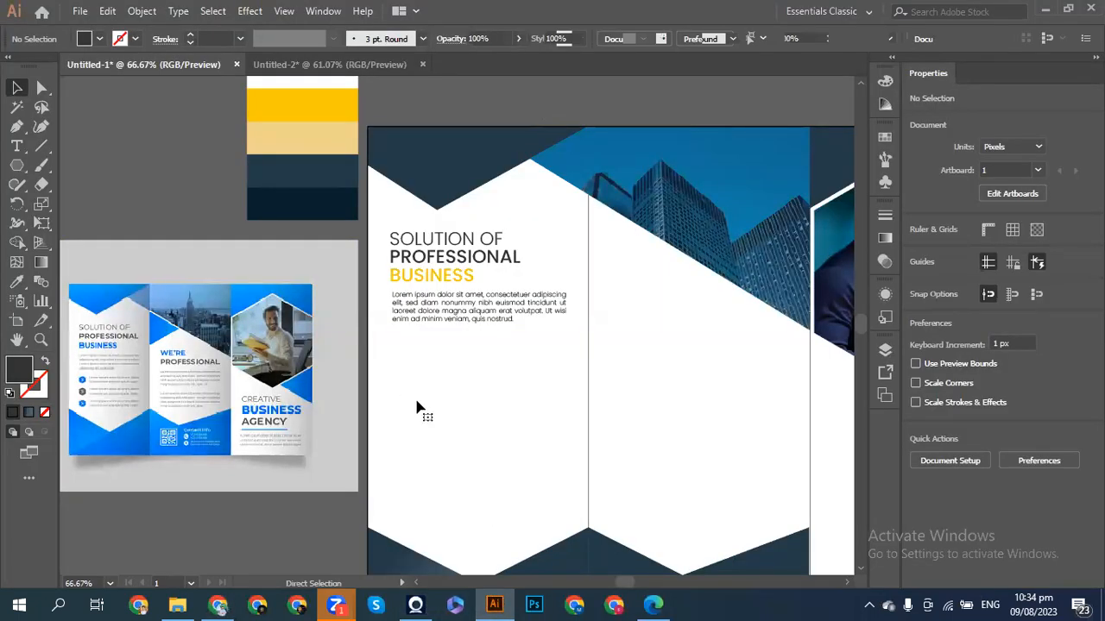
- Paste the gear-and-tools picture and move it below the reference thumbnail
{"action": "key", "text": "ctrl+v"}
{"action": "left_click_drag", "start_coordinate": [427, 328], "coordinate": [197, 490]}
{"action": "scroll", "coordinate": [197, 490], "scroll_direction": "down", "scroll_amount": 3}
{"action": "scroll", "coordinate": [196, 490], "scroll_direction": "down", "scroll_amount": 1}
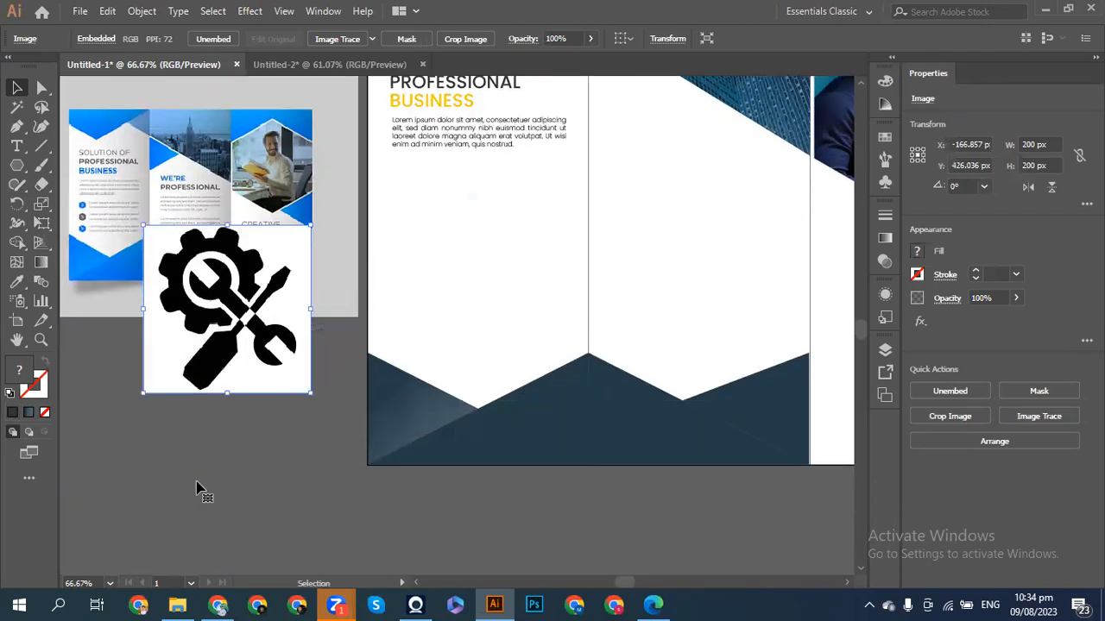
{"action": "left_click_drag", "start_coordinate": [210, 377], "coordinate": [212, 474]}
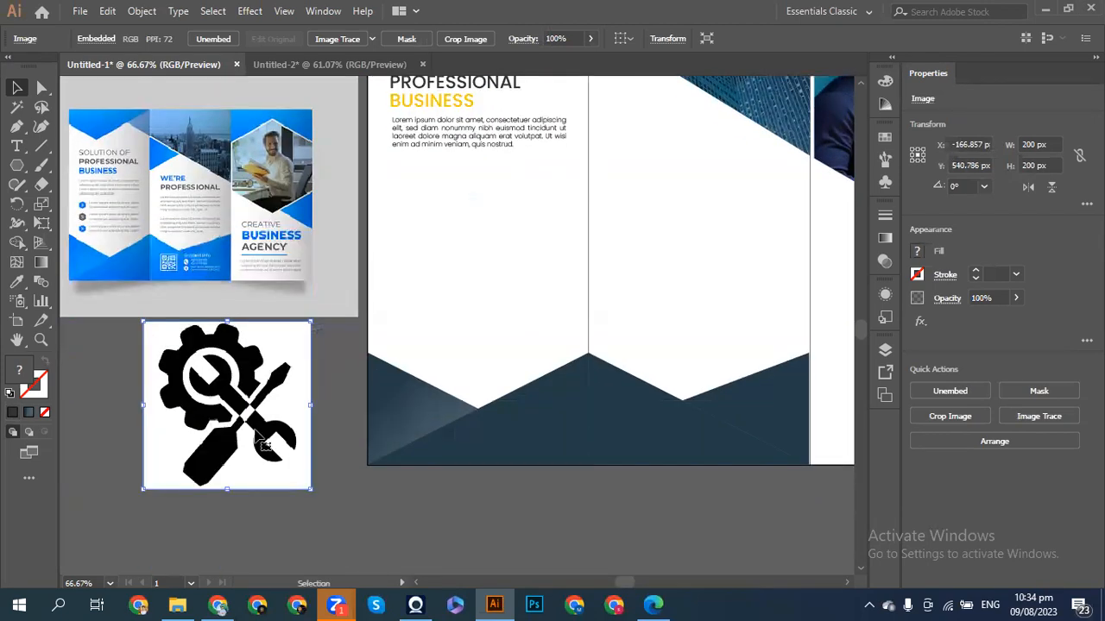
- Image Trace the picture as Black and White Logo, then expand and ungroup it
{"action": "left_click", "coordinate": [1016, 418]}
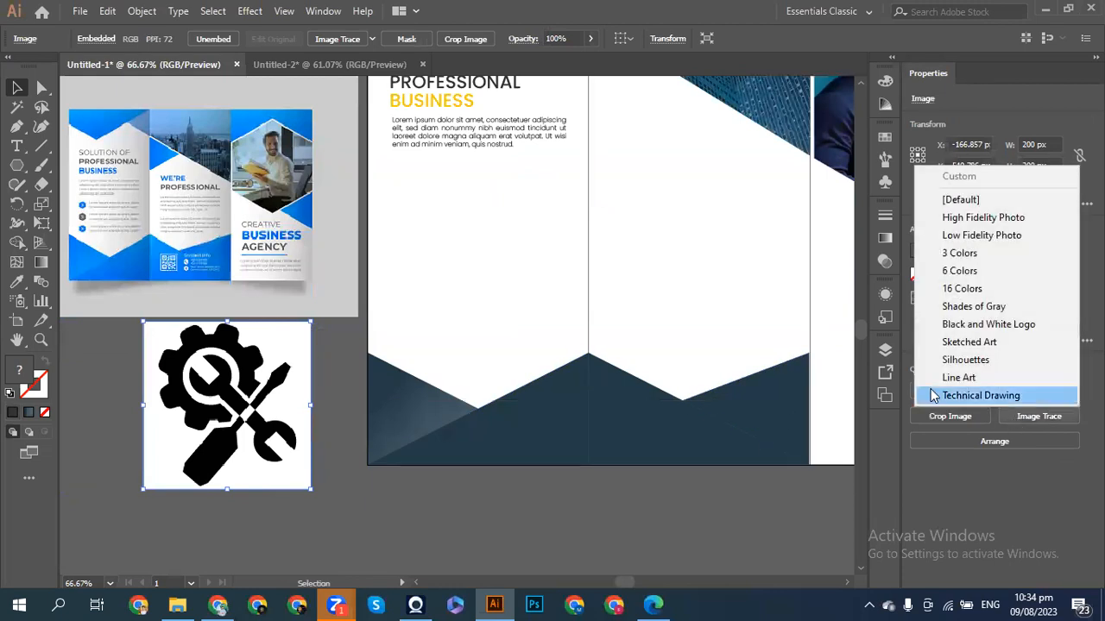
{"action": "left_click", "coordinate": [989, 323]}
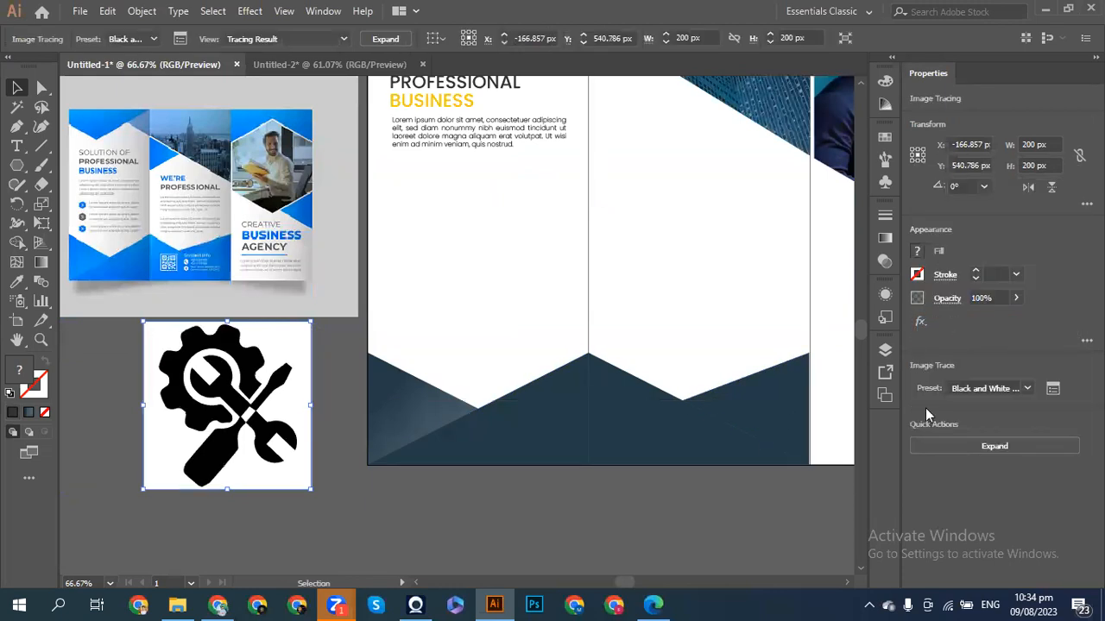
{"action": "left_click", "coordinate": [954, 448]}
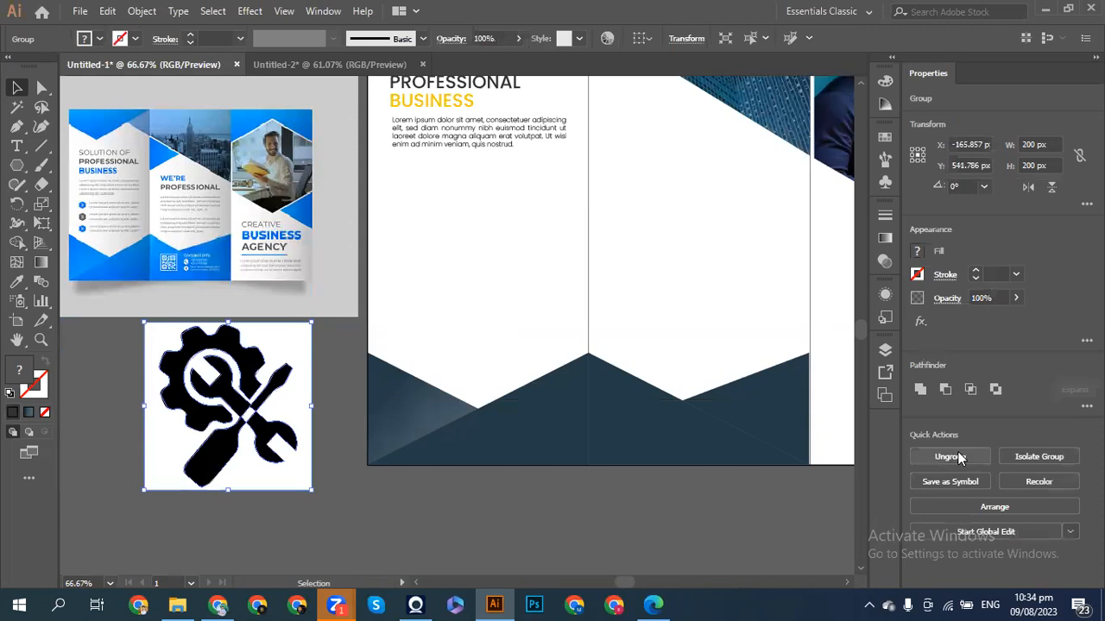
{"action": "left_click", "coordinate": [945, 456]}
{"action": "left_click", "coordinate": [414, 505]}
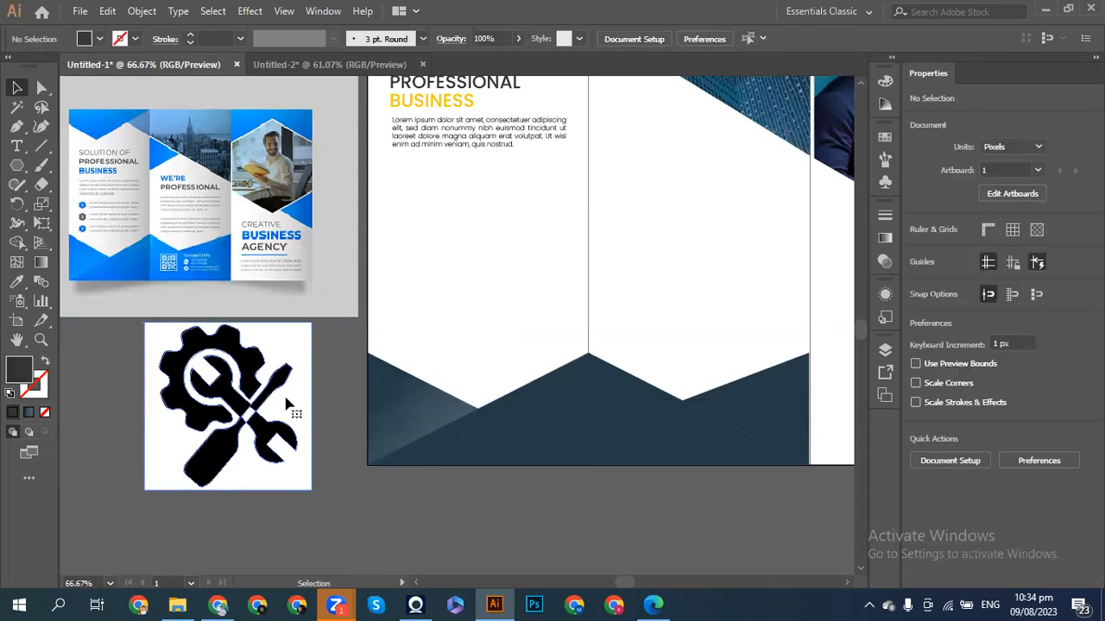
- Delete the white background and group the remaining gear icon pieces
{"action": "left_click", "coordinate": [288, 405]}
{"action": "key", "text": "Delete"}
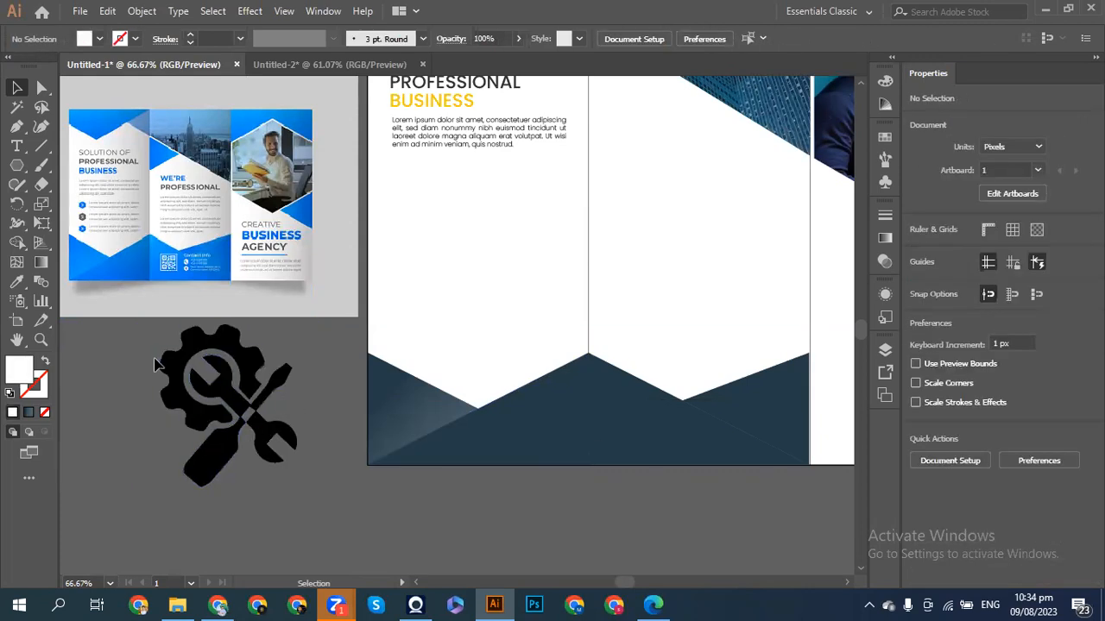
{"action": "left_click_drag", "start_coordinate": [143, 358], "coordinate": [309, 452]}
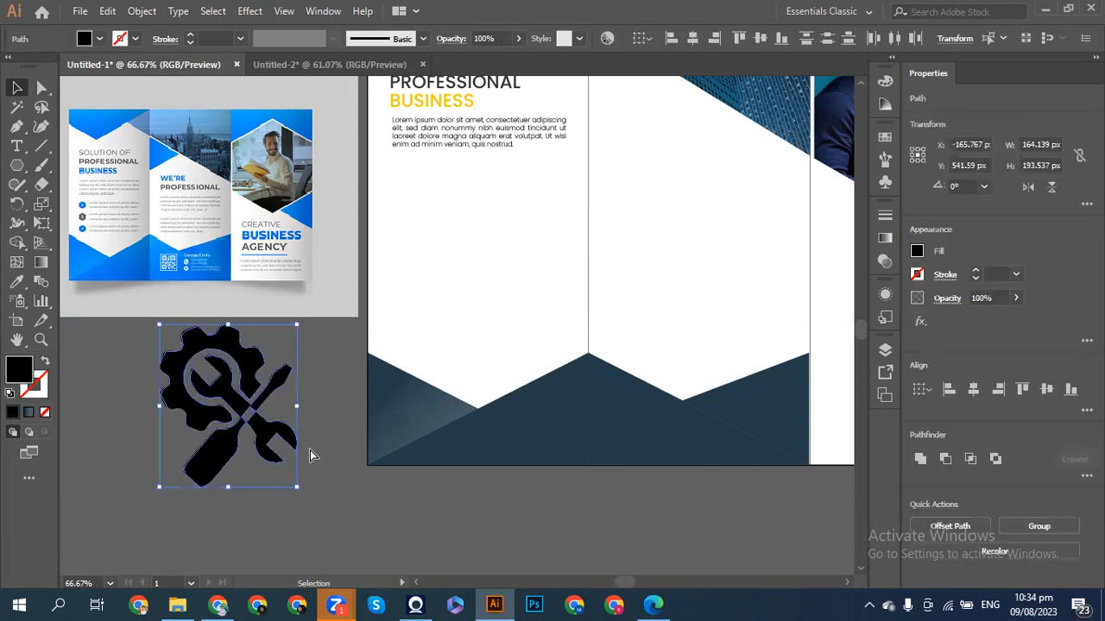
{"action": "key", "text": "a"}
{"action": "key", "text": "ctrl+g"}
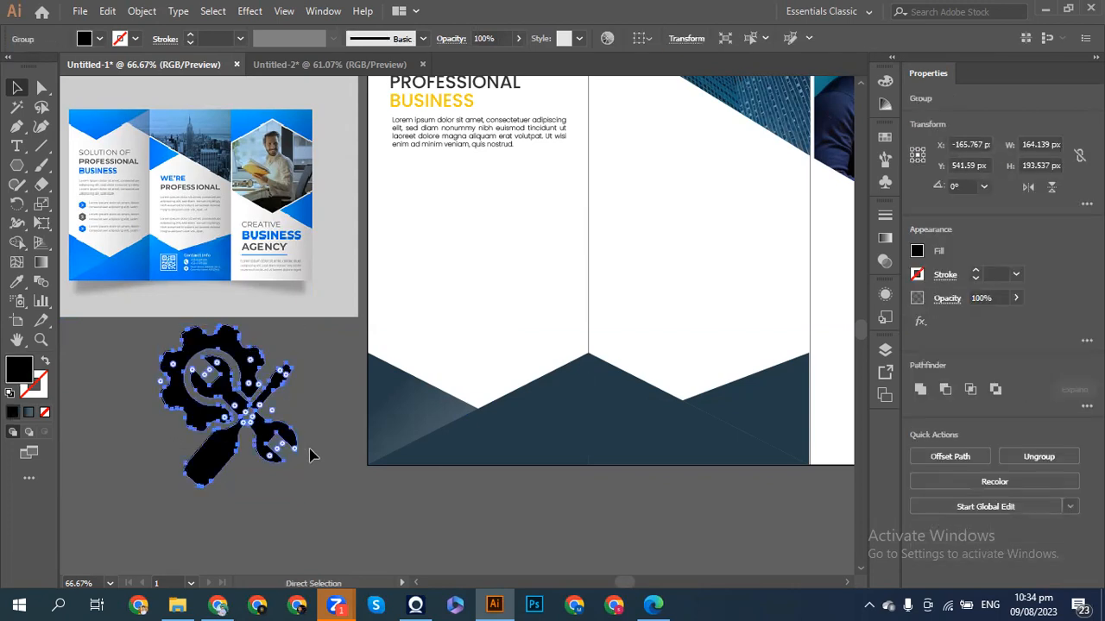
{"action": "key", "text": "v"}
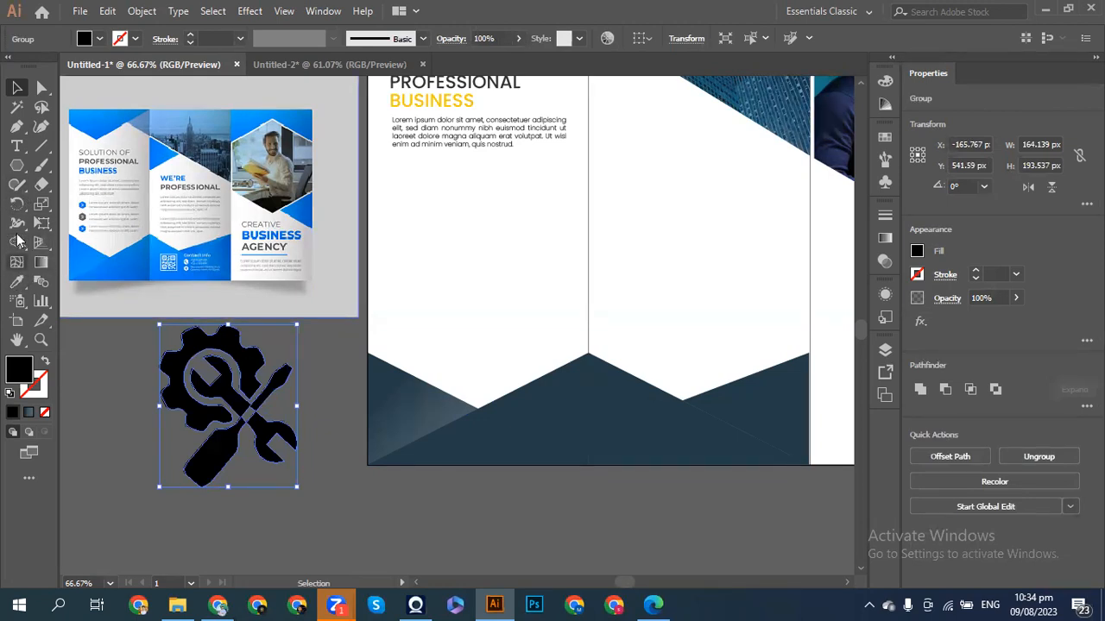
- Draw a small hexagon, about 23.5 × 20.4 px, under the body paragraph with the Polygon tool
{"action": "left_click", "coordinate": [17, 169]}
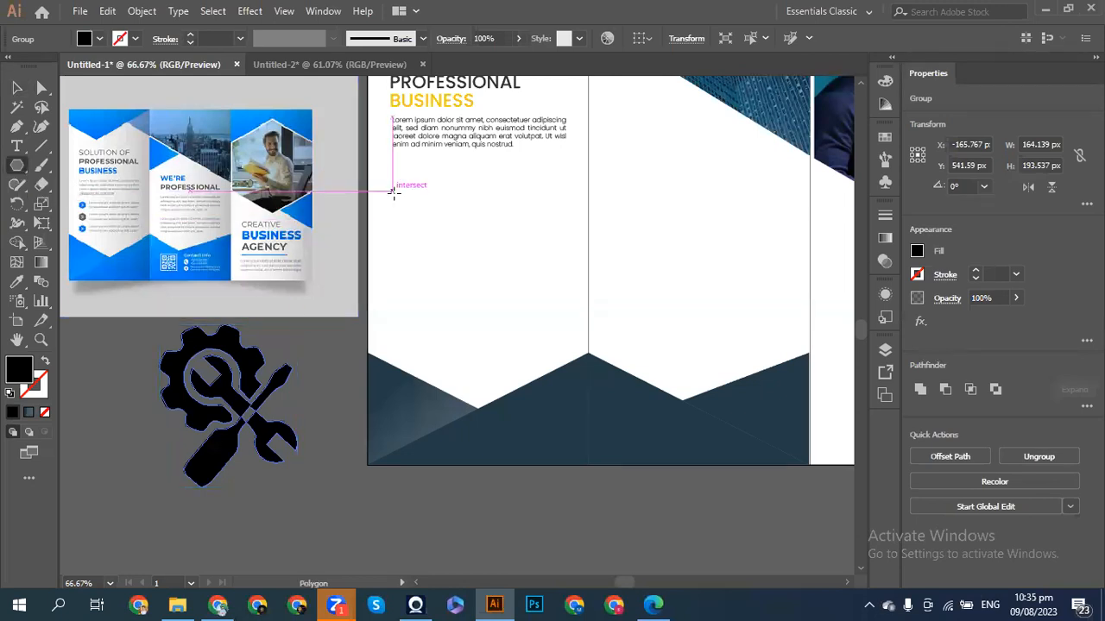
{"action": "mouse_move", "coordinate": [398, 196]}
{"action": "left_mouse_down"}
{"action": "mouse_move", "coordinate": [404, 204]}
{"action": "mouse_move", "coordinate": [405, 183]}
{"action": "left_mouse_up"}
{"action": "key", "text": "alt+shift"}
{"action": "key", "text": "alt+shift"}
{"action": "key", "text": "ctrl+z"}
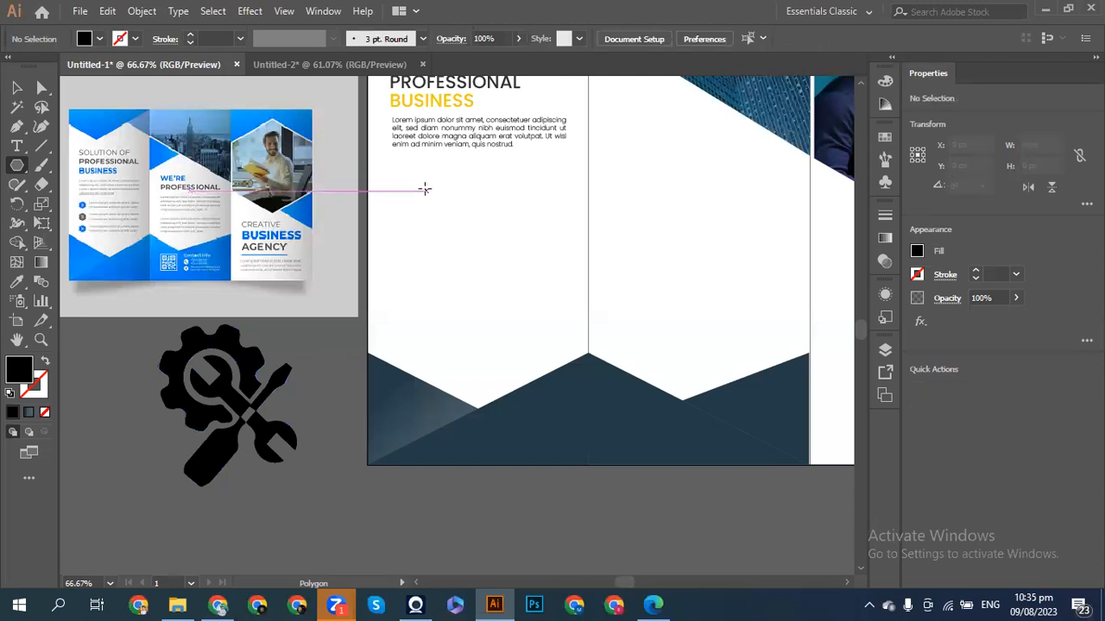
{"action": "mouse_move", "coordinate": [399, 191]}
{"action": "left_mouse_down"}
{"action": "mouse_move", "coordinate": [421, 192]}
{"action": "mouse_move", "coordinate": [398, 194]}
{"action": "mouse_move", "coordinate": [419, 203]}
{"action": "mouse_move", "coordinate": [407, 200]}
{"action": "left_mouse_up"}
{"action": "key", "text": "ctrl+z"}
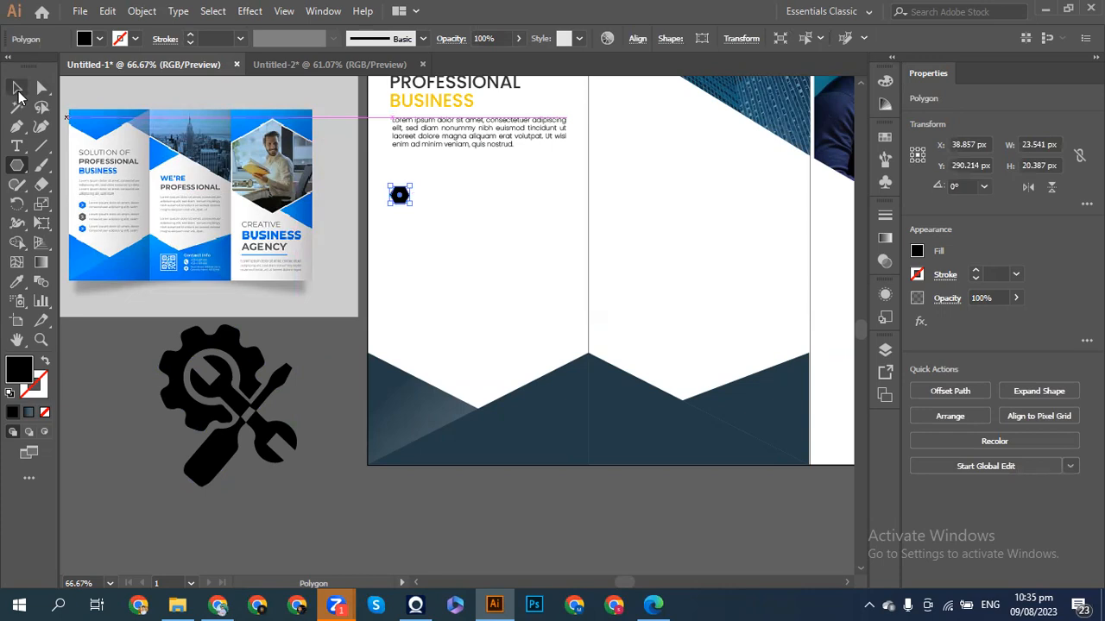
{"action": "left_click", "coordinate": [17, 88]}
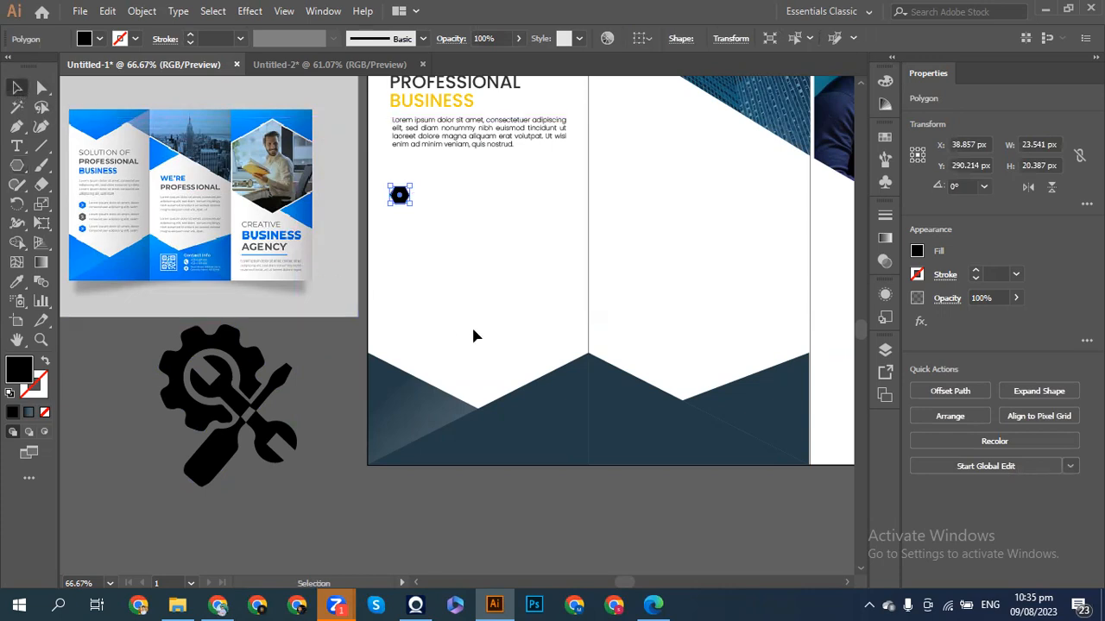
- Eyedropper the bottom shape's dark navy onto the hexagon, then reselect it and zoom in
{"action": "left_click", "coordinate": [16, 281]}
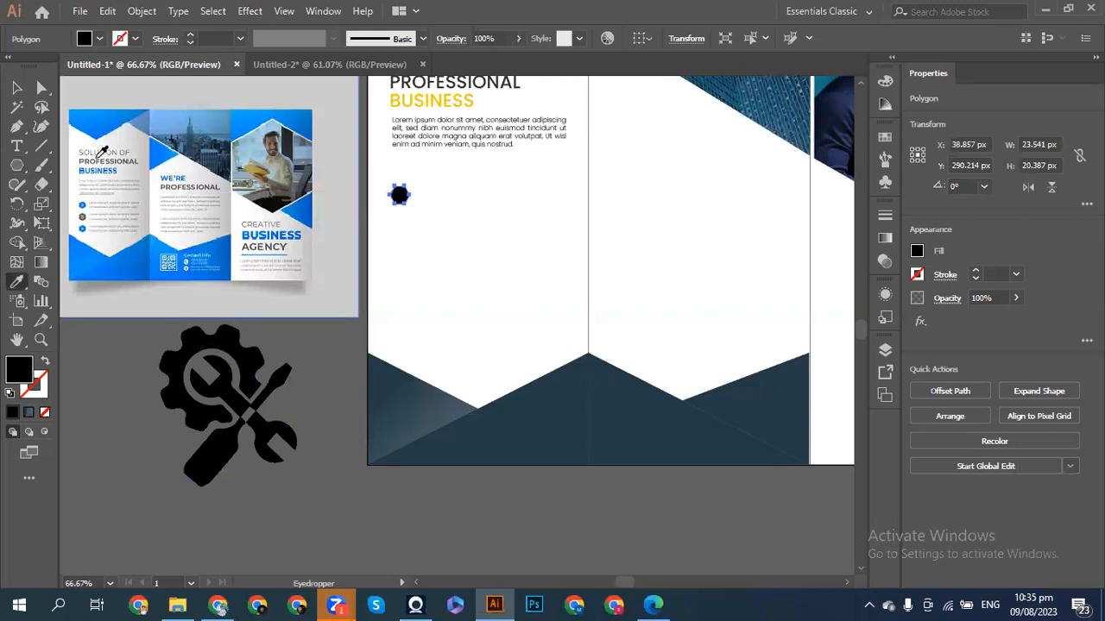
{"action": "left_click", "coordinate": [410, 381]}
{"action": "left_click", "coordinate": [560, 394]}
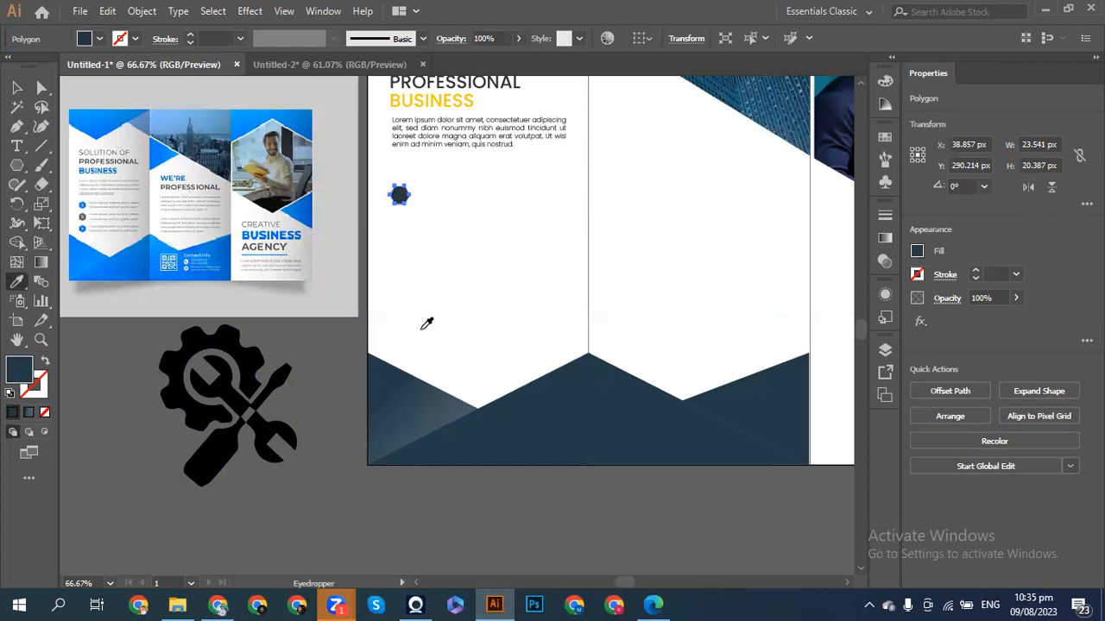
{"action": "left_click", "coordinate": [16, 87]}
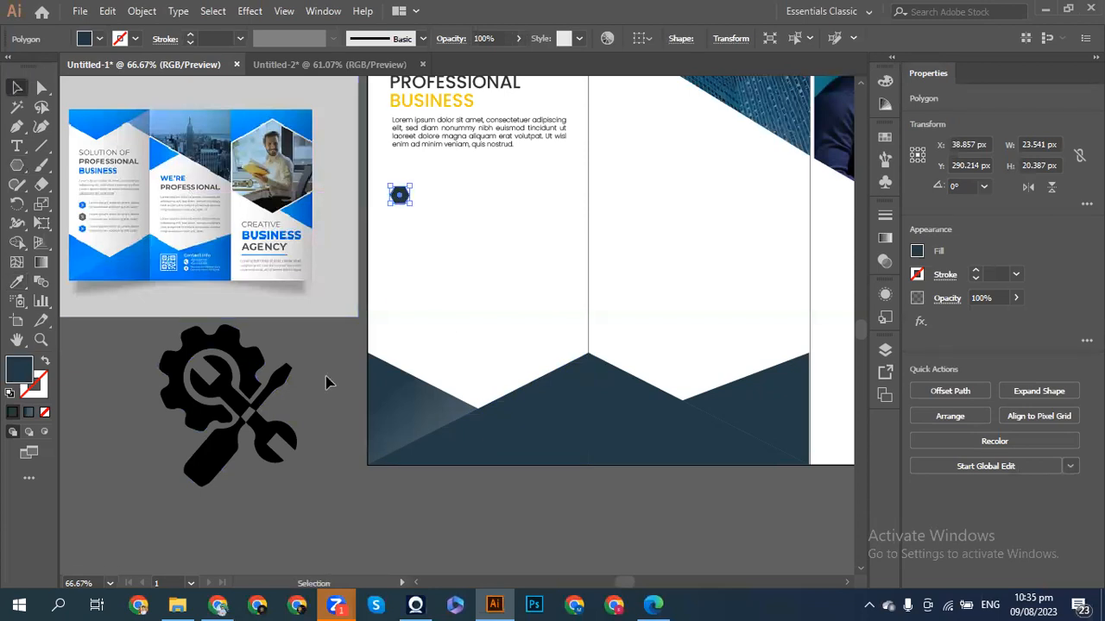
{"action": "left_click", "coordinate": [408, 269]}
{"action": "left_click", "coordinate": [405, 197]}
{"action": "key", "text": "ctrl+plus"}
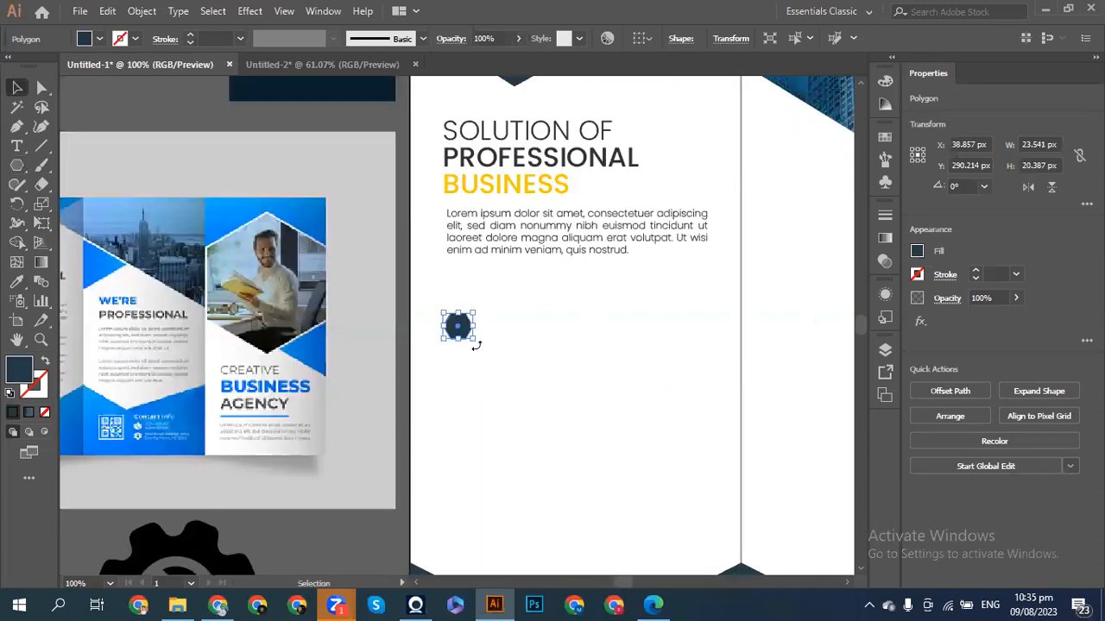
- Rotate the hexagon 90°, narrow it slightly and nudge it up 1 px
{"action": "left_click_drag", "start_coordinate": [476, 344], "coordinate": [464, 296]}
{"action": "left_click", "coordinate": [494, 321]}
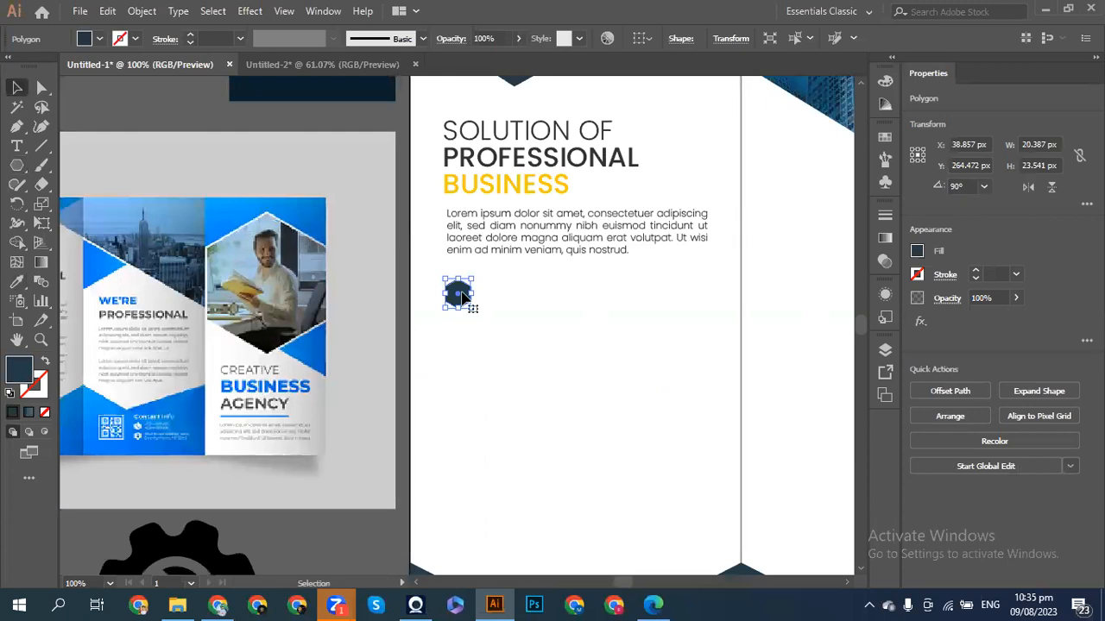
{"action": "scroll", "coordinate": [462, 296], "scroll_direction": "left", "scroll_amount": 5}
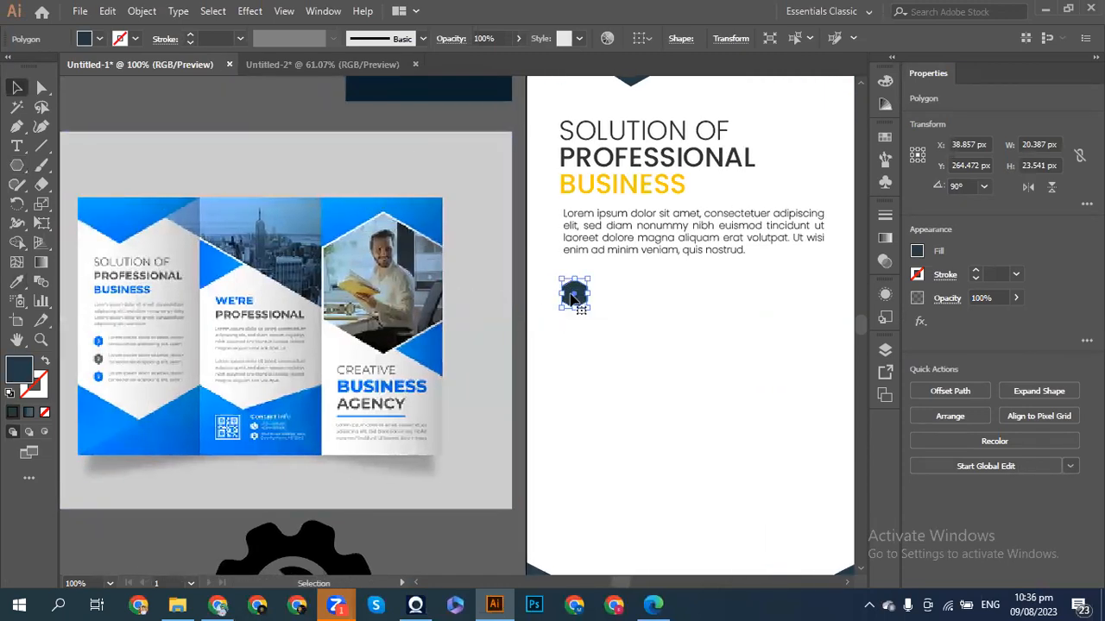
{"action": "left_click_drag", "start_coordinate": [560, 294], "coordinate": [561, 295]}
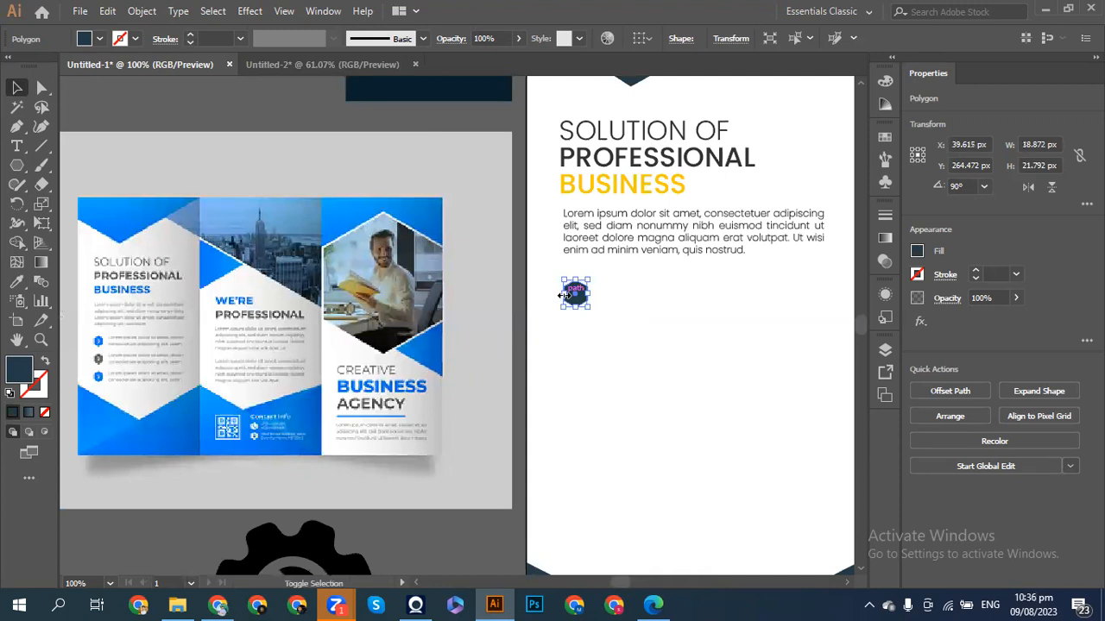
{"action": "key", "text": "Up"}
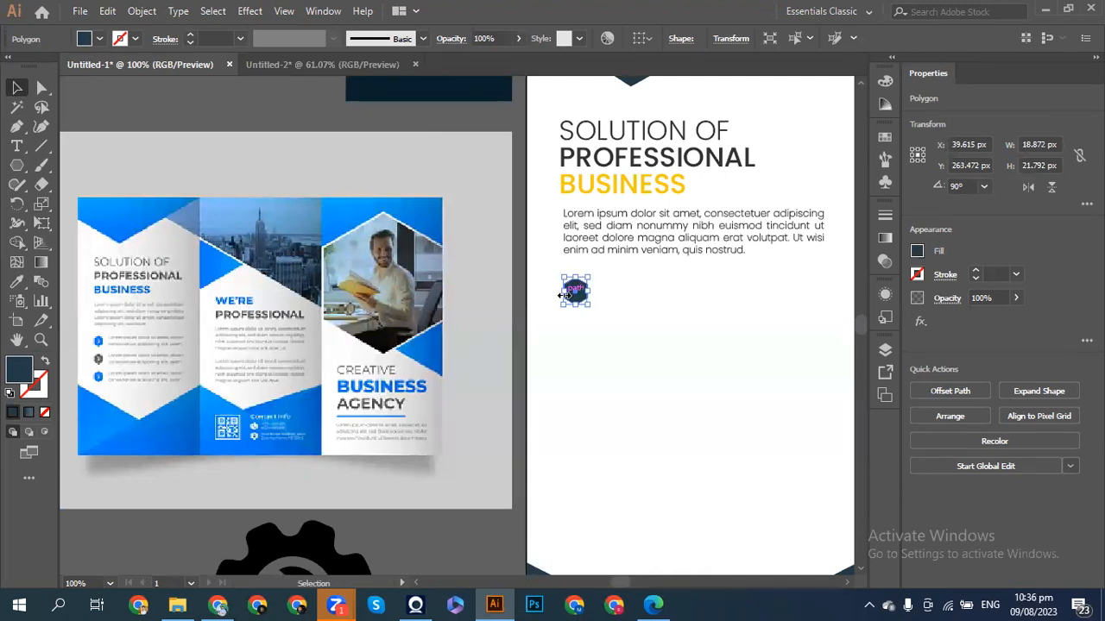
{"action": "left_click", "coordinate": [613, 332]}
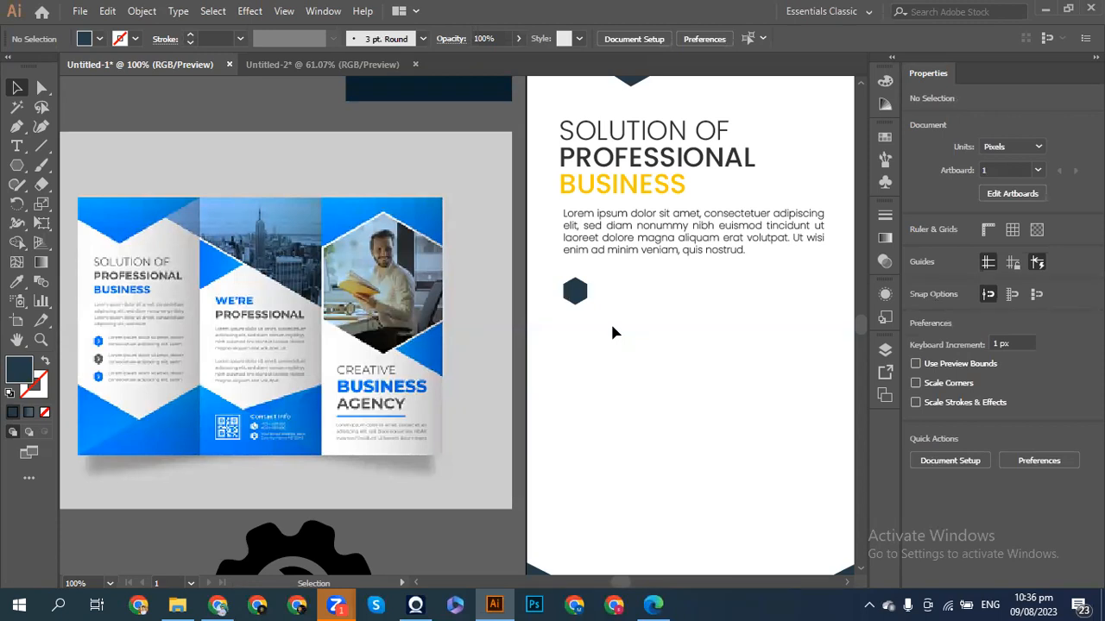
- Shrink the hexagon to about 17.9 × 20.7 px
{"action": "left_click", "coordinate": [573, 296]}
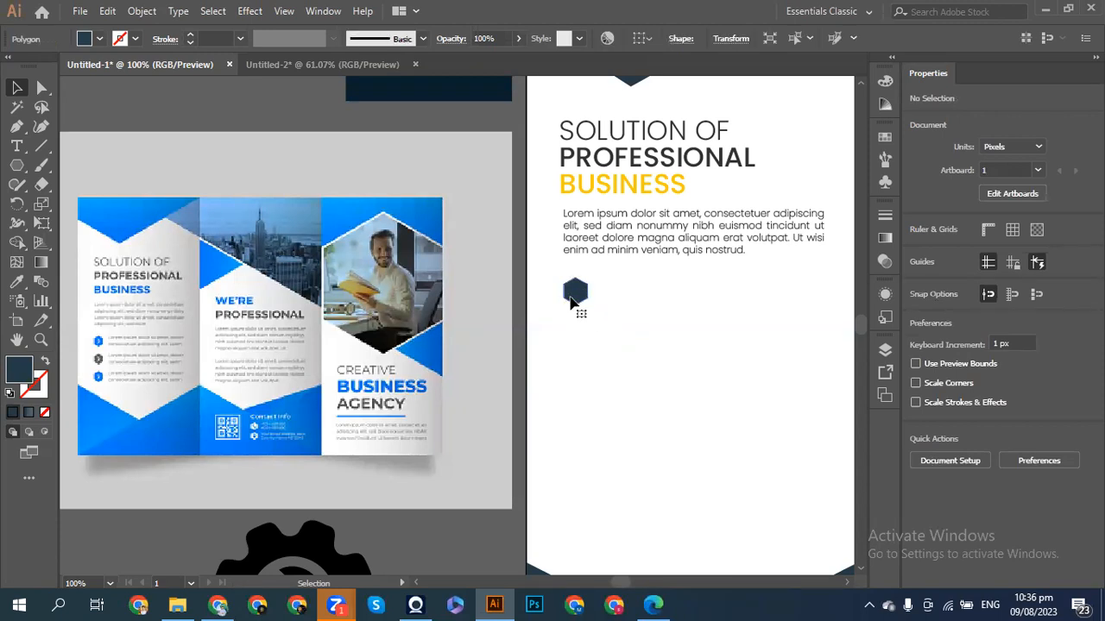
{"action": "left_click_drag", "start_coordinate": [562, 309], "coordinate": [586, 306]}
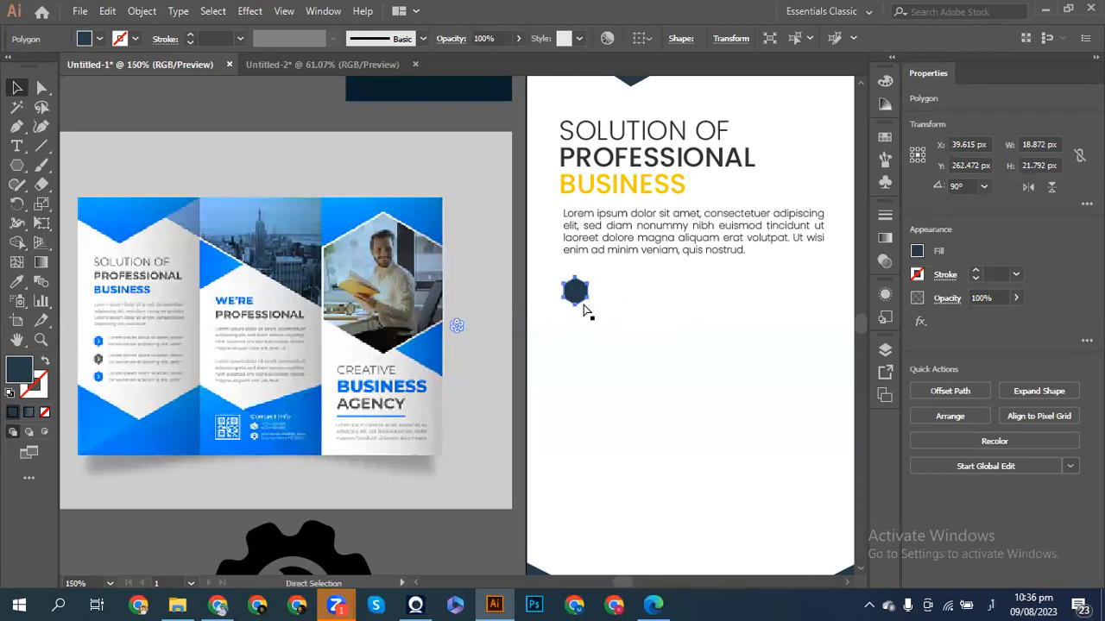
{"action": "key", "text": "ctrl+plus"}
{"action": "key", "text": "ctrl+plus"}
{"action": "key", "text": "ctrl+plus"}
{"action": "left_click_drag", "start_coordinate": [499, 371], "coordinate": [492, 366]}
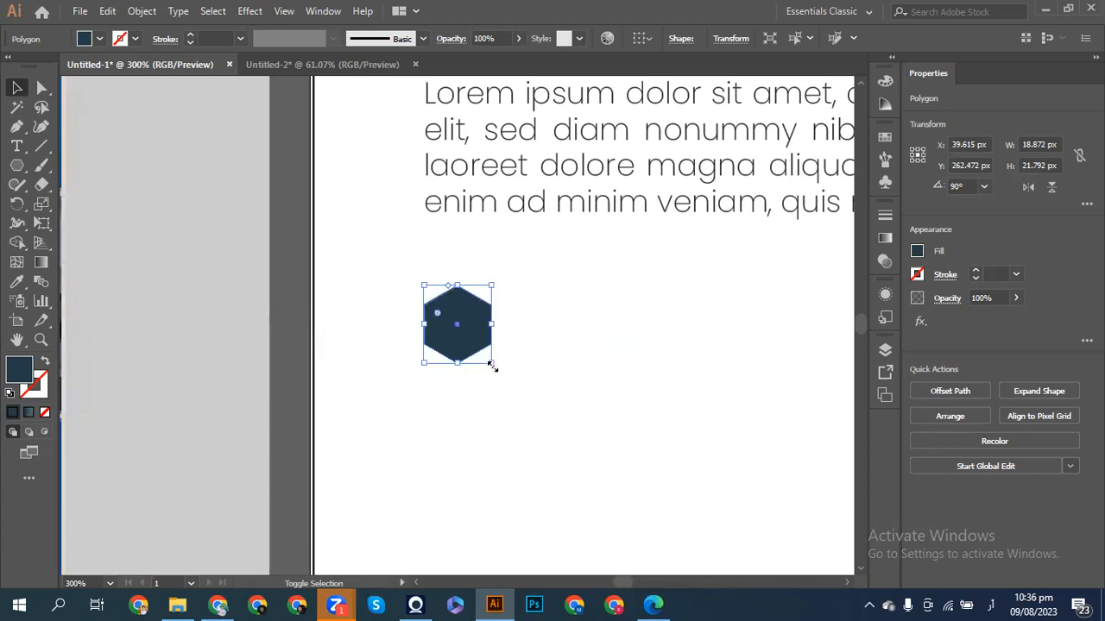
{"action": "left_click", "coordinate": [501, 369]}
{"action": "key", "text": "ctrl+minus"}
{"action": "key", "text": "ctrl+minus"}
{"action": "key", "text": "ctrl+minus"}
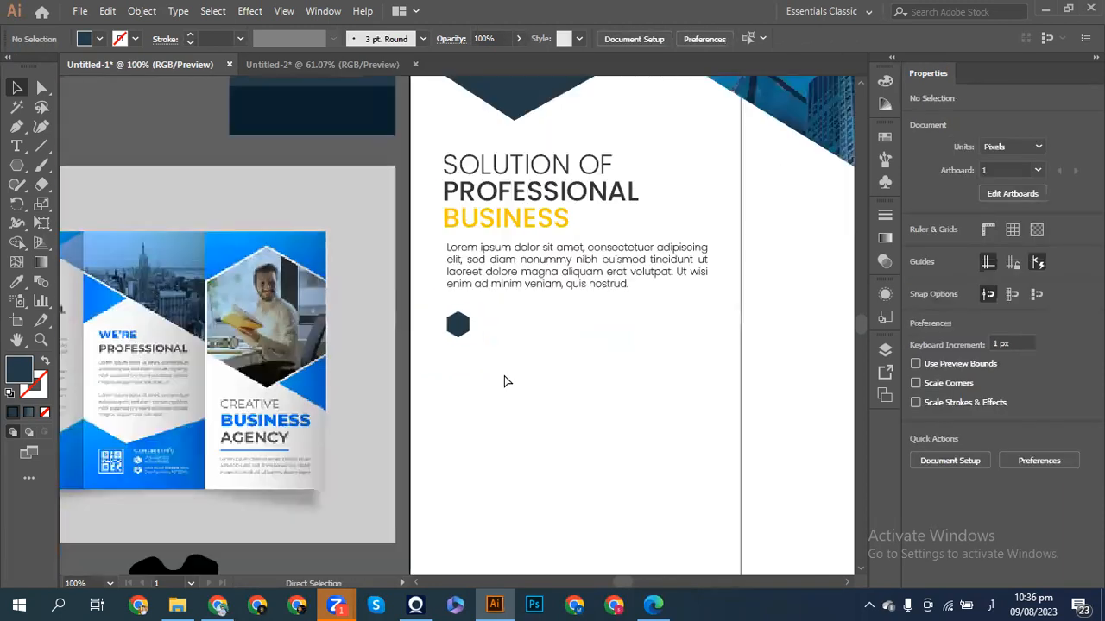
{"action": "key", "text": "ctrl+minus"}
- Left-align the heading, body text and hexagon
{"action": "left_click_drag", "start_coordinate": [460, 341], "coordinate": [451, 192]}
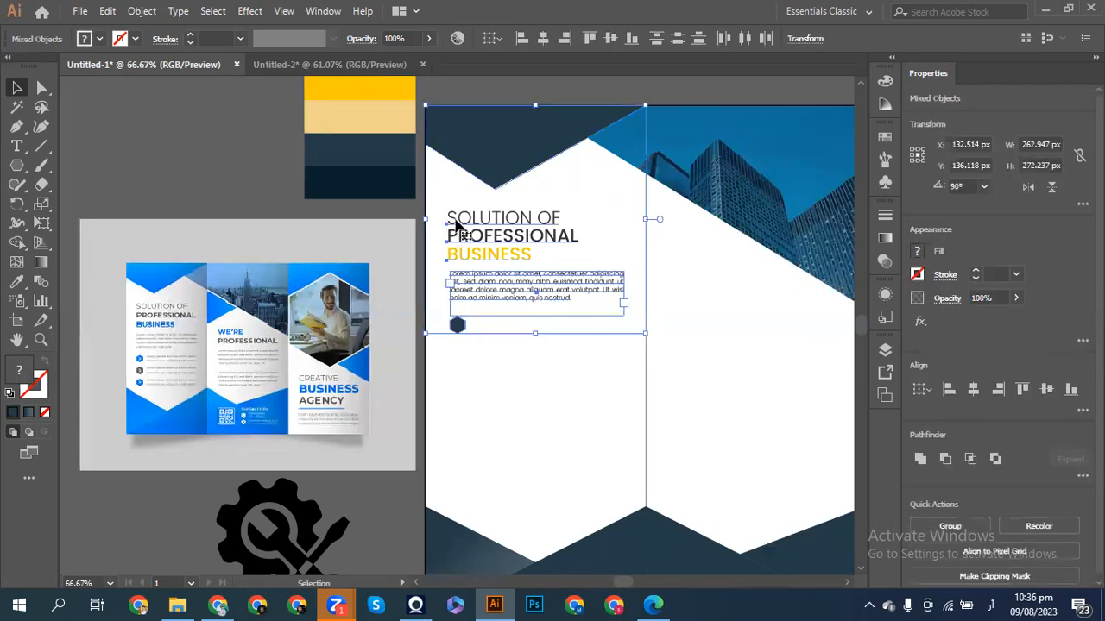
{"action": "left_click_drag", "start_coordinate": [463, 380], "coordinate": [453, 223]}
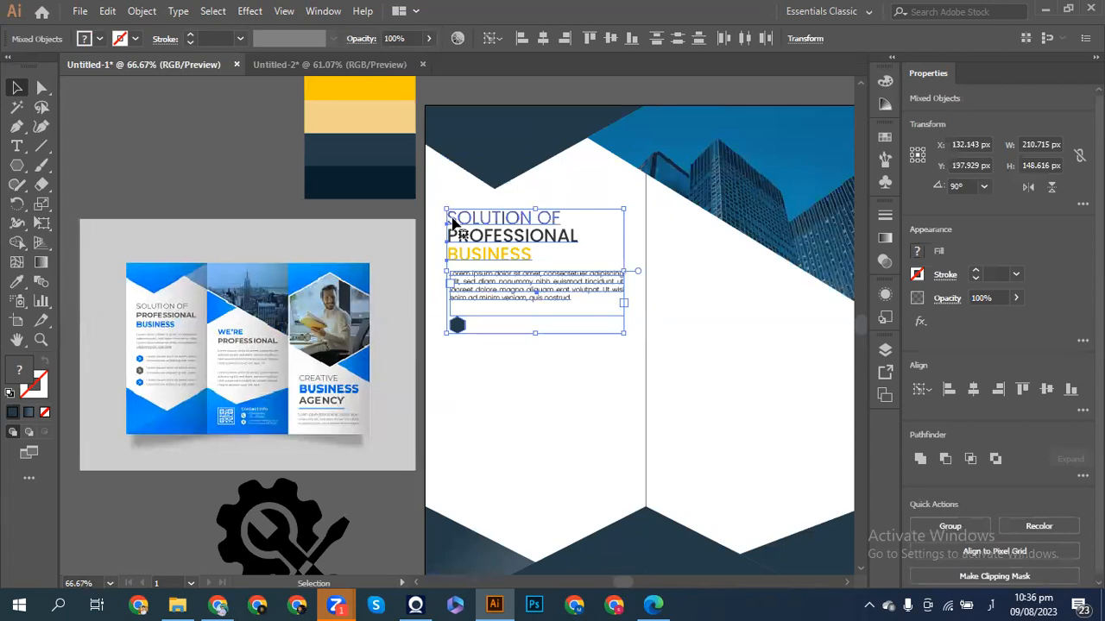
{"action": "left_click", "coordinate": [949, 391]}
{"action": "left_click", "coordinate": [600, 423]}
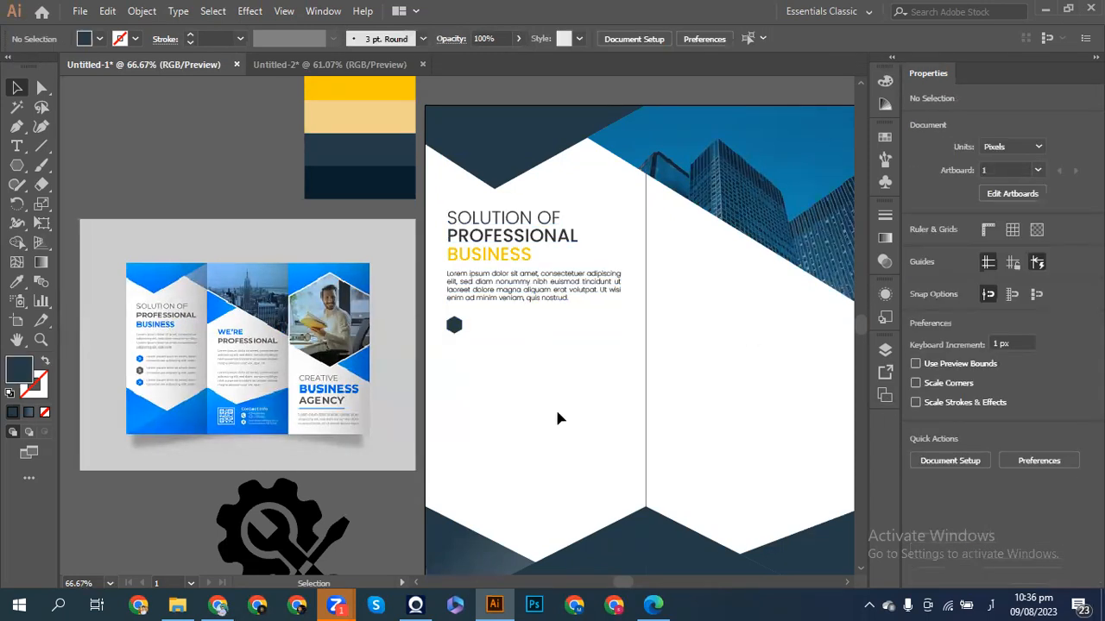
{"action": "left_click", "coordinate": [454, 328]}
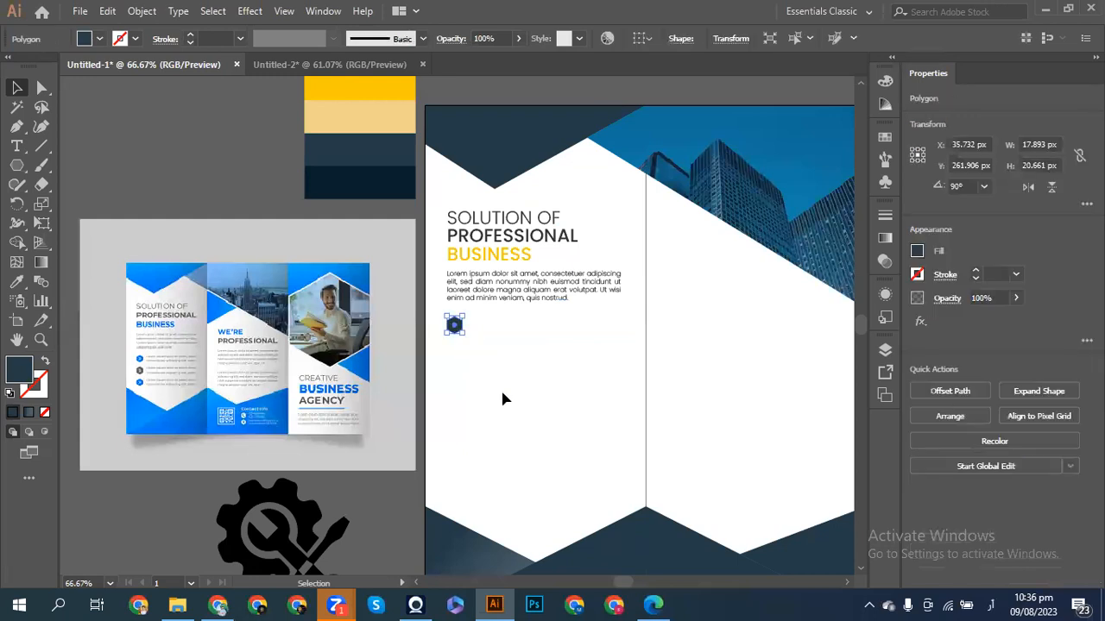
- Make the black gear-and-wrench icon white by sampling a white colour with the Eyedropper
{"action": "left_click", "coordinate": [241, 516]}
{"action": "left_click", "coordinate": [16, 281]}
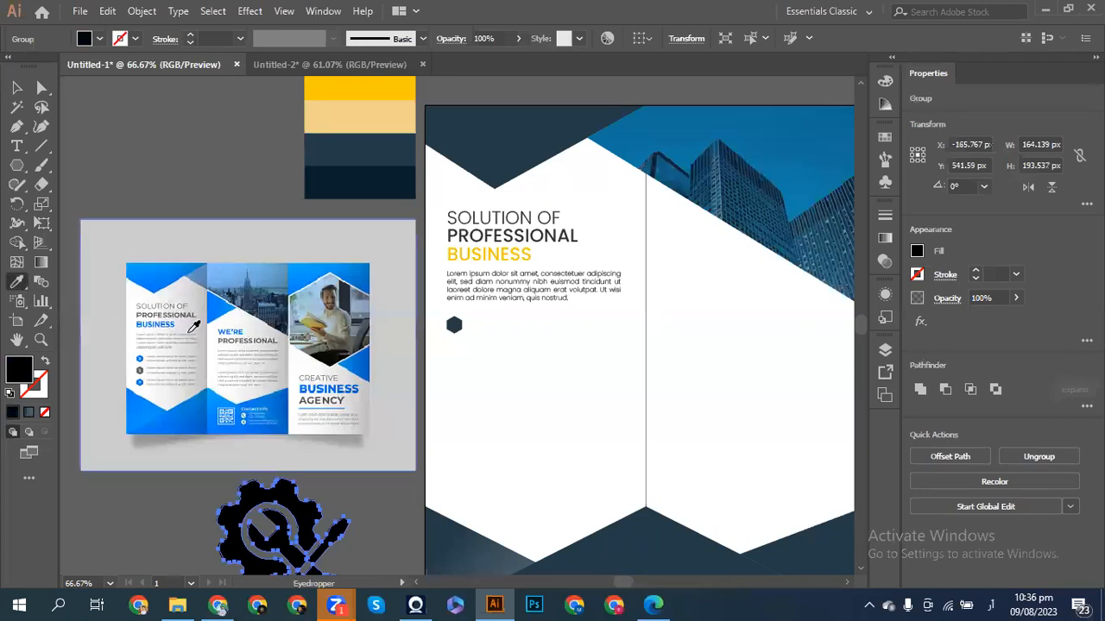
{"action": "left_click", "coordinate": [382, 407]}
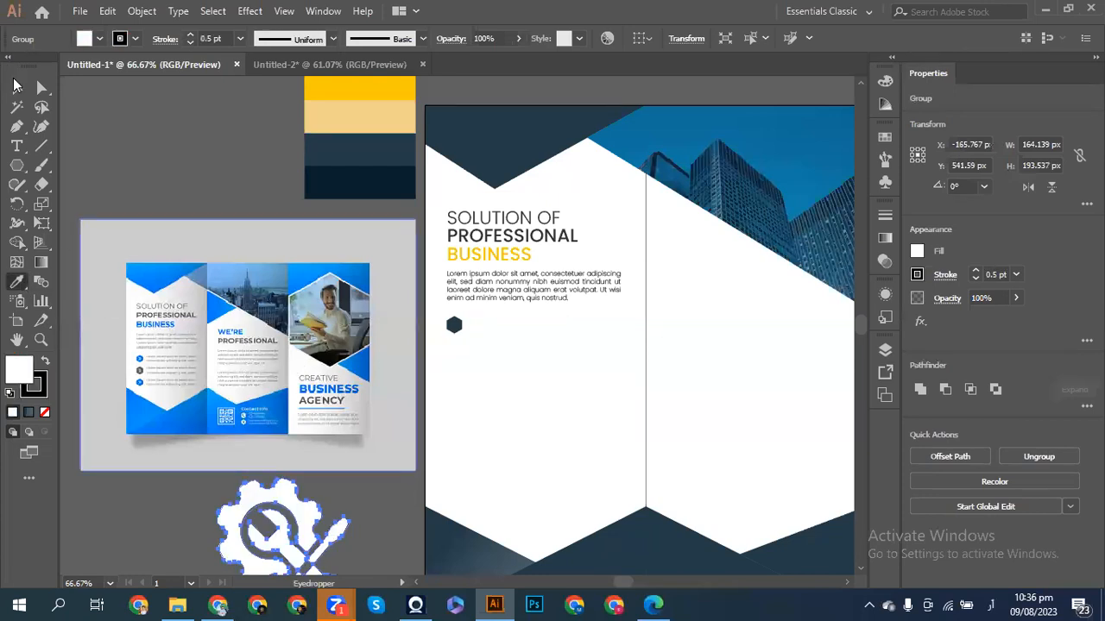
{"action": "left_click", "coordinate": [19, 91]}
- Shrink the gear icon and move it onto the dark hexagon bullet
{"action": "left_click_drag", "start_coordinate": [289, 492], "coordinate": [469, 282]}
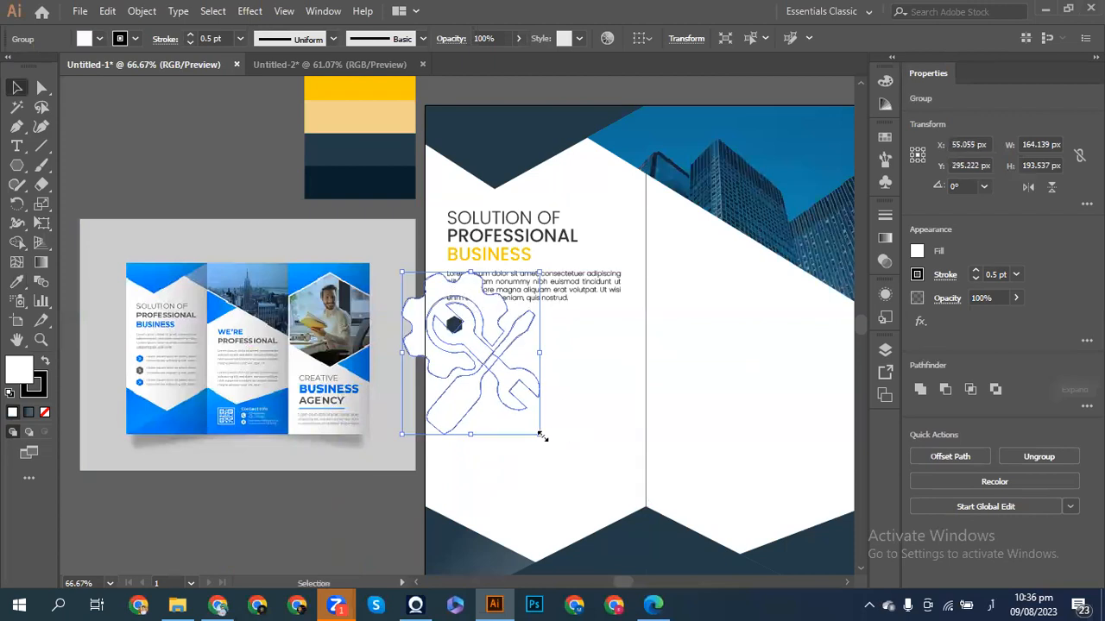
{"action": "left_click_drag", "start_coordinate": [541, 436], "coordinate": [476, 367]}
{"action": "scroll", "coordinate": [475, 366], "scroll_direction": "up", "scroll_amount": 4}
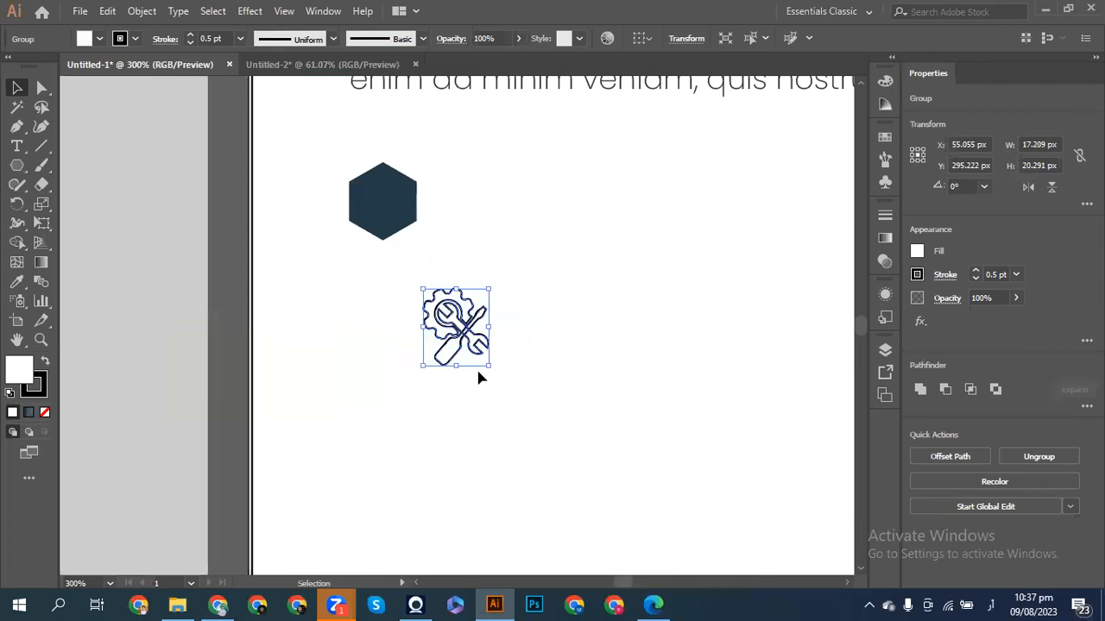
{"action": "left_click_drag", "start_coordinate": [451, 316], "coordinate": [378, 223]}
{"action": "left_click_drag", "start_coordinate": [425, 256], "coordinate": [410, 239]}
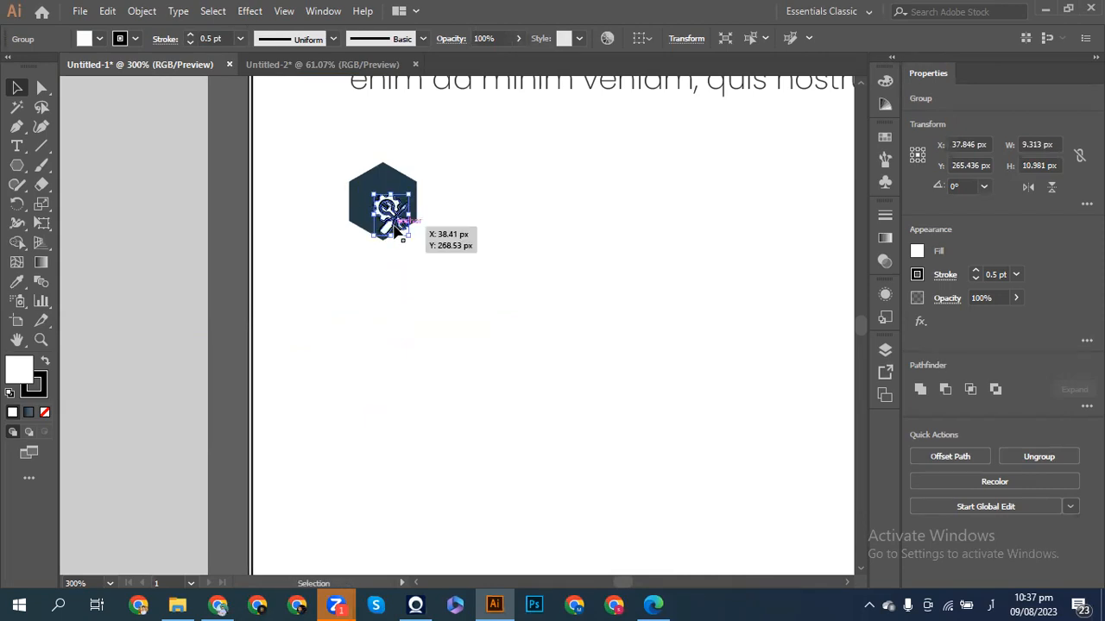
{"action": "key", "text": "shift+Left"}
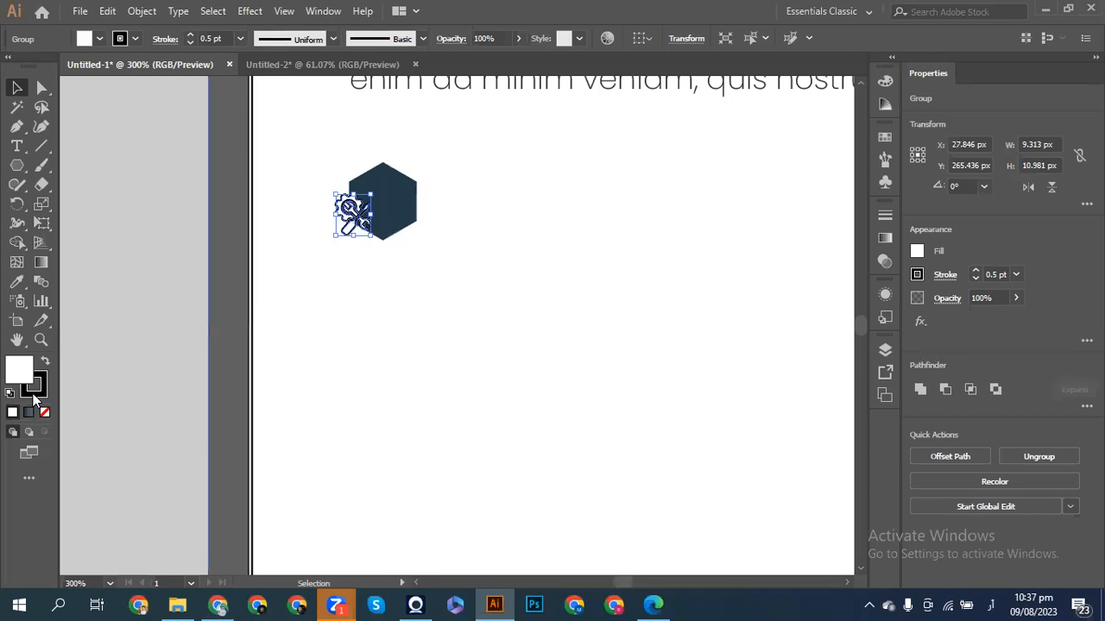
- Set the icon's stroke to None and reposition it inside the hexagon
{"action": "left_click", "coordinate": [34, 394]}
{"action": "left_click", "coordinate": [45, 412]}
{"action": "left_click", "coordinate": [17, 371]}
{"action": "left_click_drag", "start_coordinate": [345, 231], "coordinate": [362, 231]}
{"action": "key", "text": "Left"}
{"action": "key", "text": "Left"}
{"action": "key", "text": "Left"}
{"action": "key", "text": "Up"}
{"action": "key", "text": "Up"}
{"action": "key", "text": "Up"}
{"action": "key", "text": "Up"}
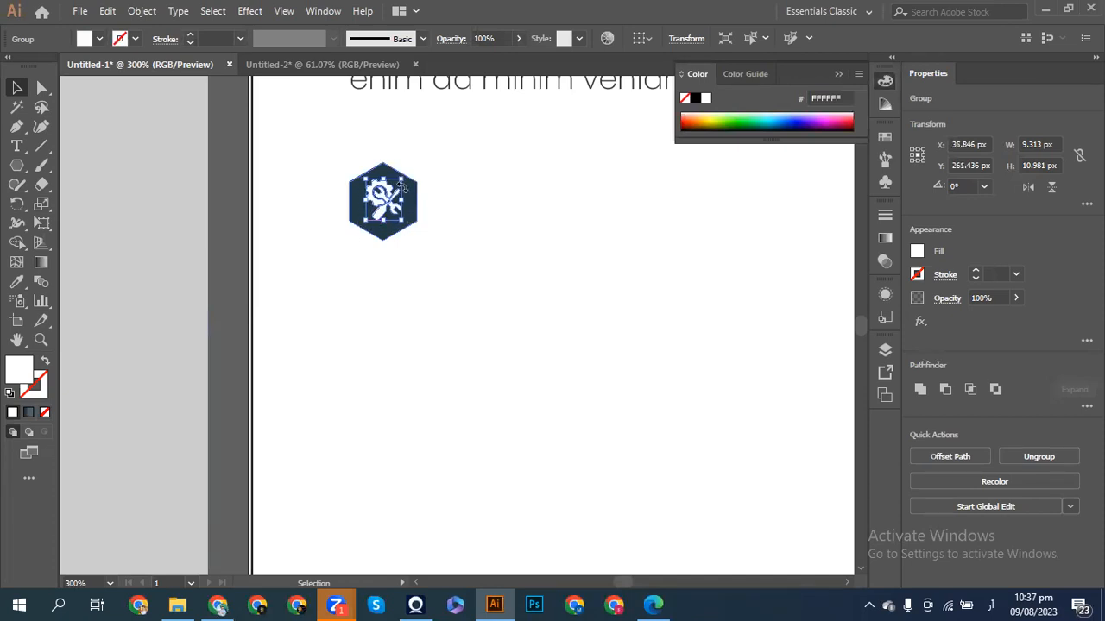
{"action": "left_click_drag", "start_coordinate": [401, 178], "coordinate": [414, 218]}
- Centre the icon in the hexagon with Vertical and Horizontal Align Center
{"action": "left_click", "coordinate": [464, 163]}
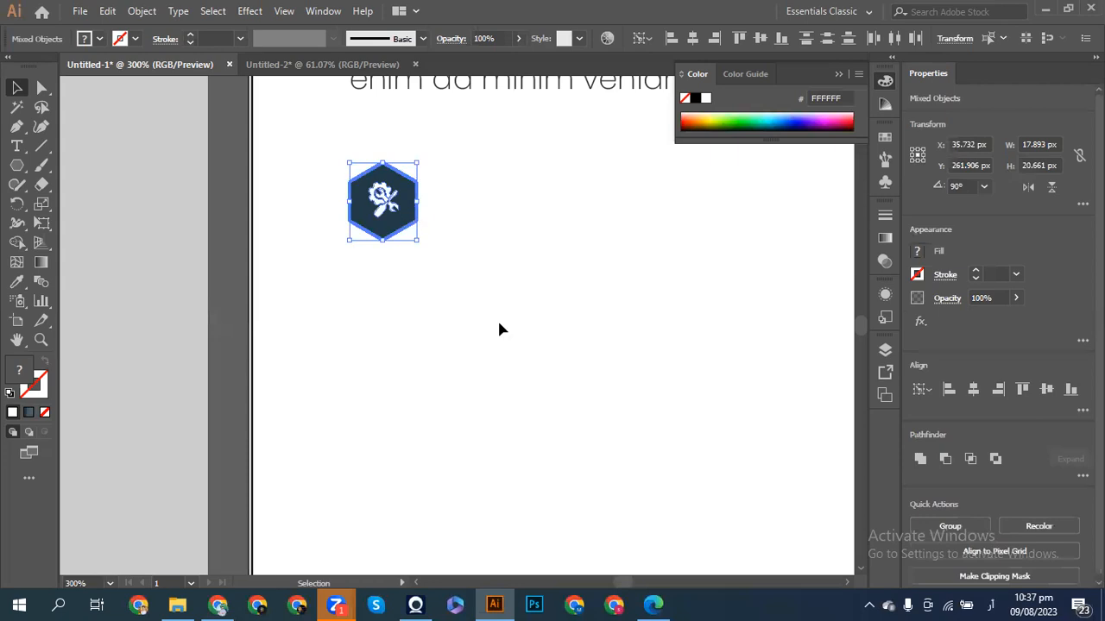
{"action": "left_click", "coordinate": [1048, 388]}
{"action": "left_click", "coordinate": [973, 388]}
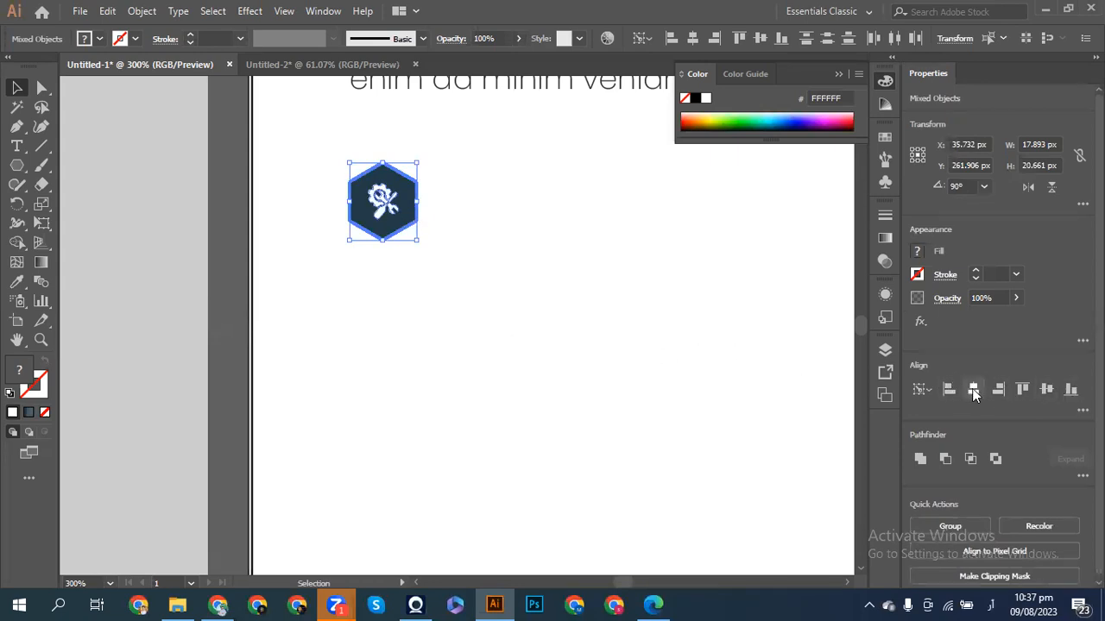
{"action": "left_click", "coordinate": [619, 350]}
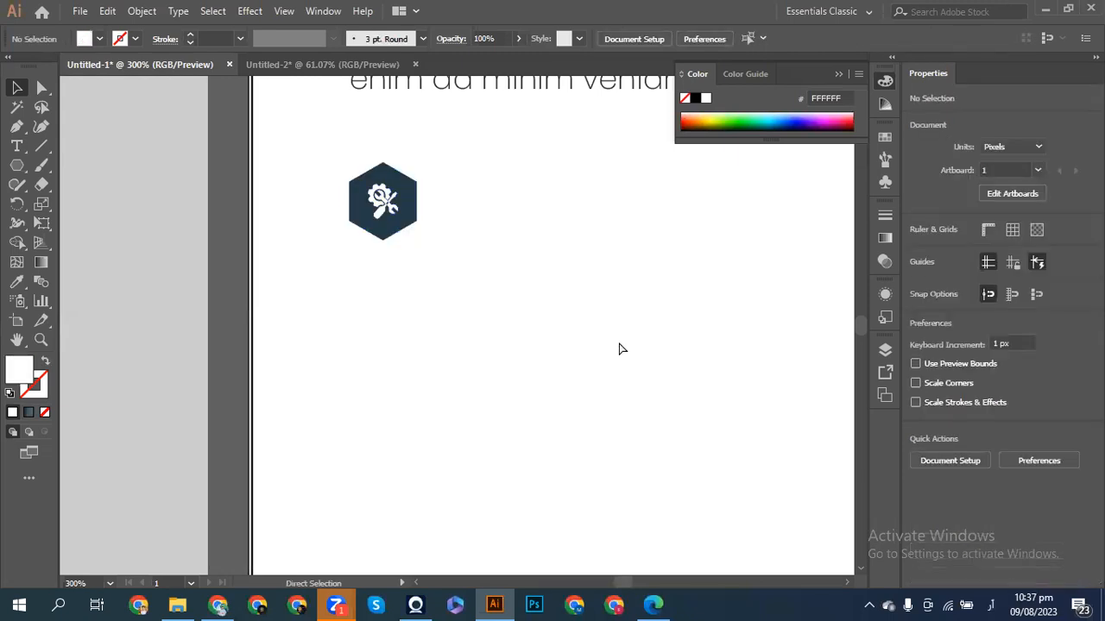
{"action": "key", "text": "ctrl+minus"}
{"action": "key", "text": "ctrl+minus"}
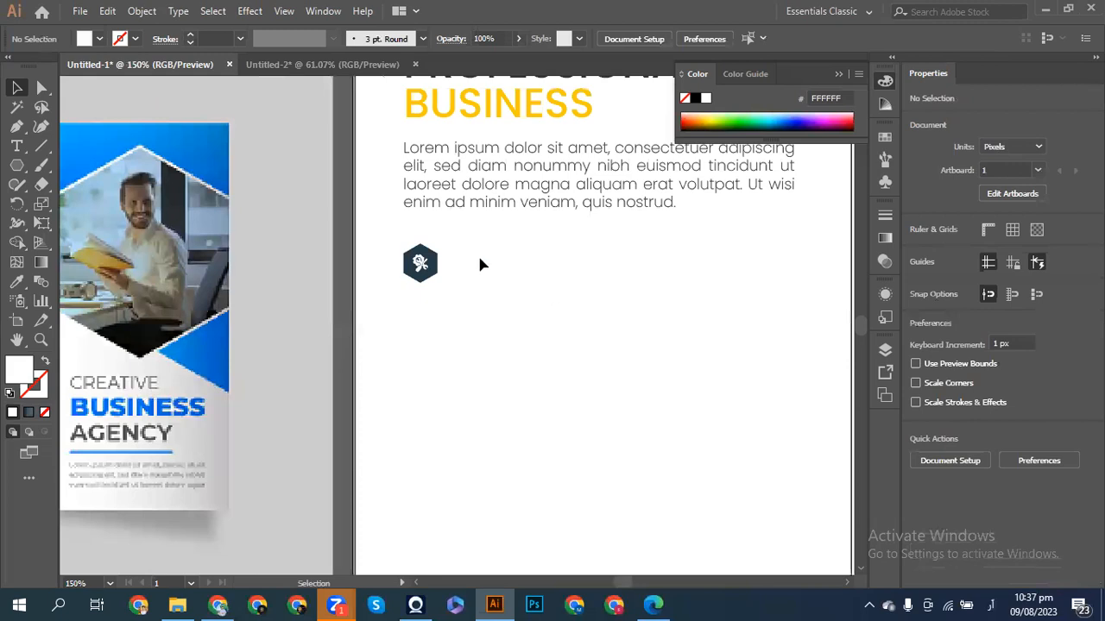
{"action": "key", "text": "ctrl+minus"}
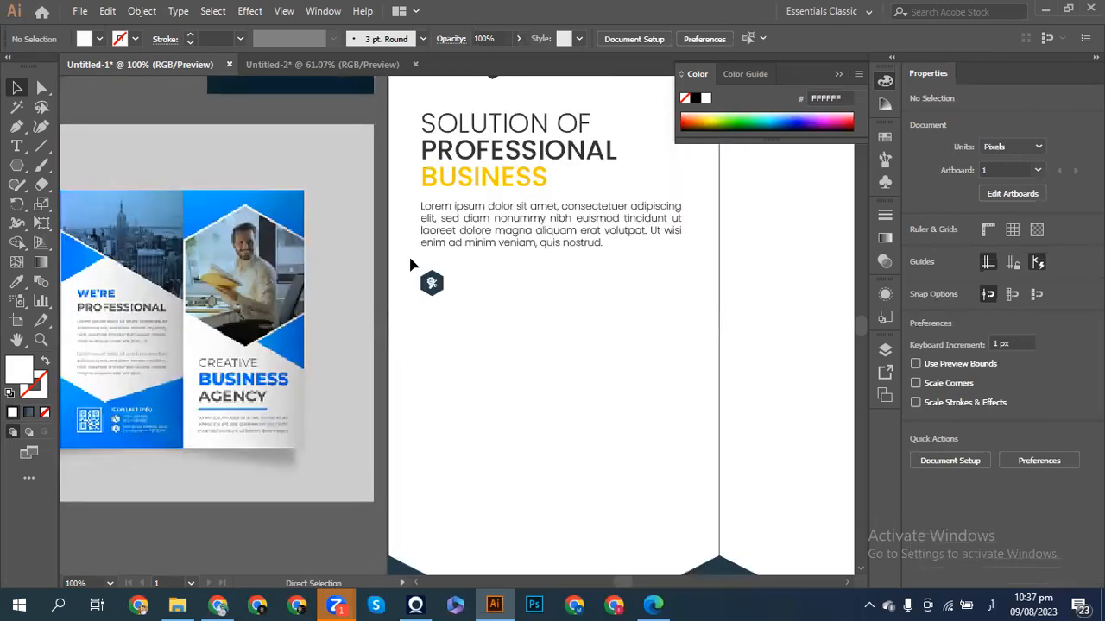
{"action": "scroll", "coordinate": [410, 265], "scroll_direction": "left", "scroll_amount": 4}
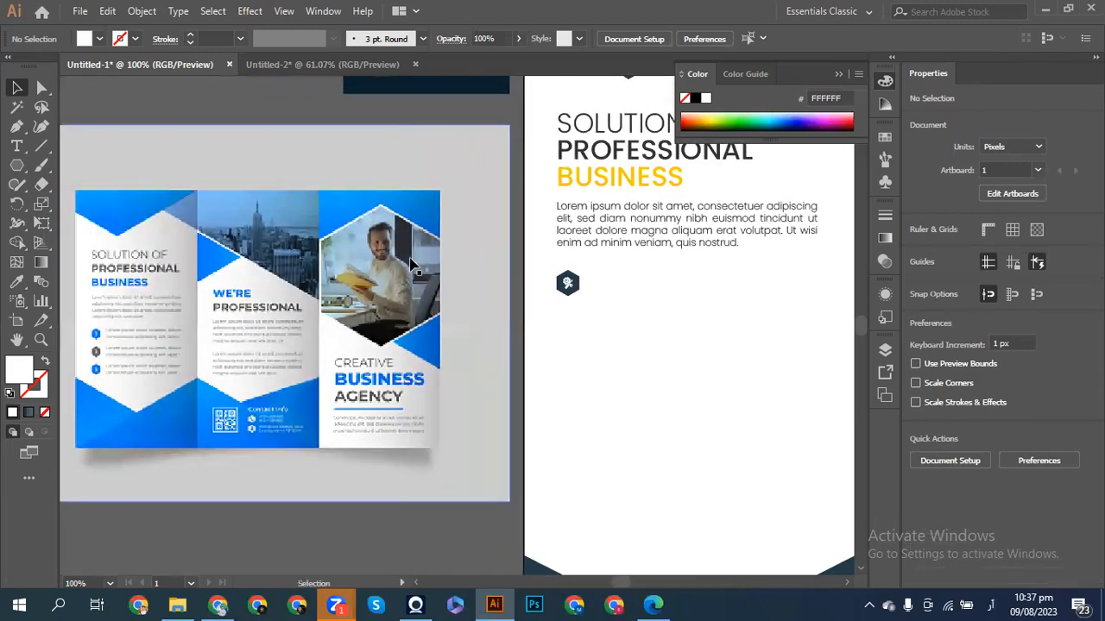
- Draw an area text box beside the hexagon icon and adjust its text size
{"action": "left_click", "coordinate": [16, 147]}
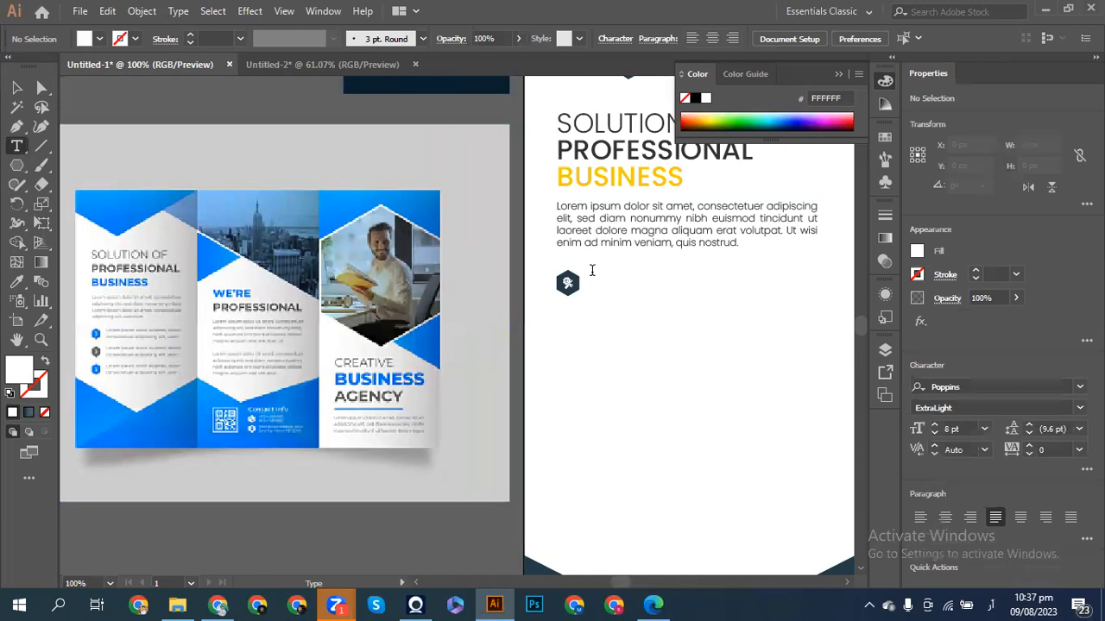
{"action": "left_click_drag", "start_coordinate": [594, 274], "coordinate": [818, 296]}
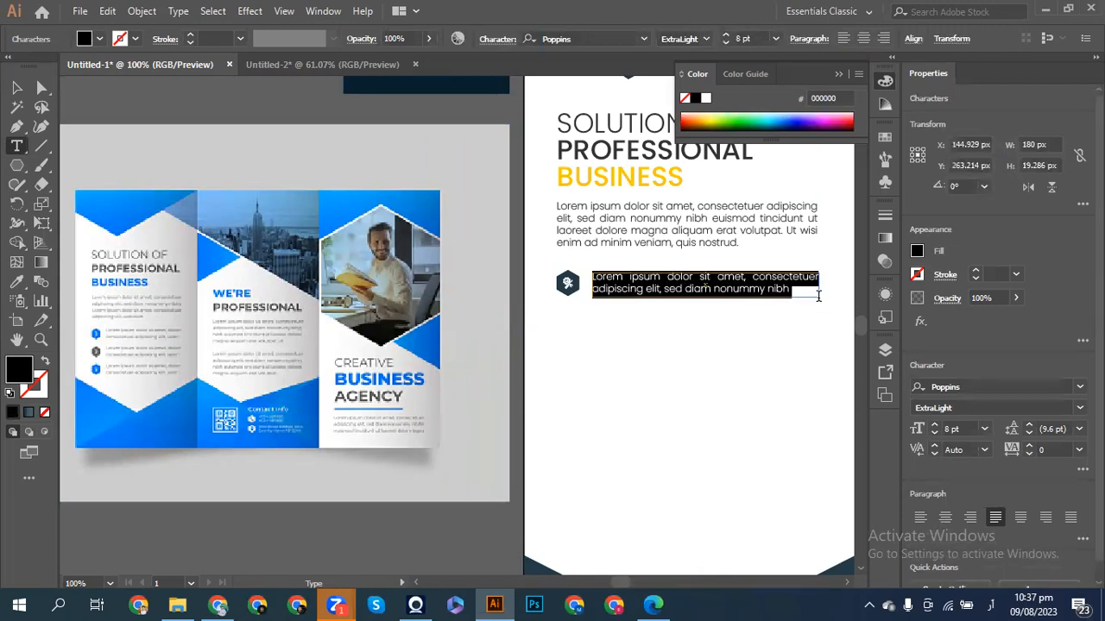
{"action": "left_click", "coordinate": [934, 434]}
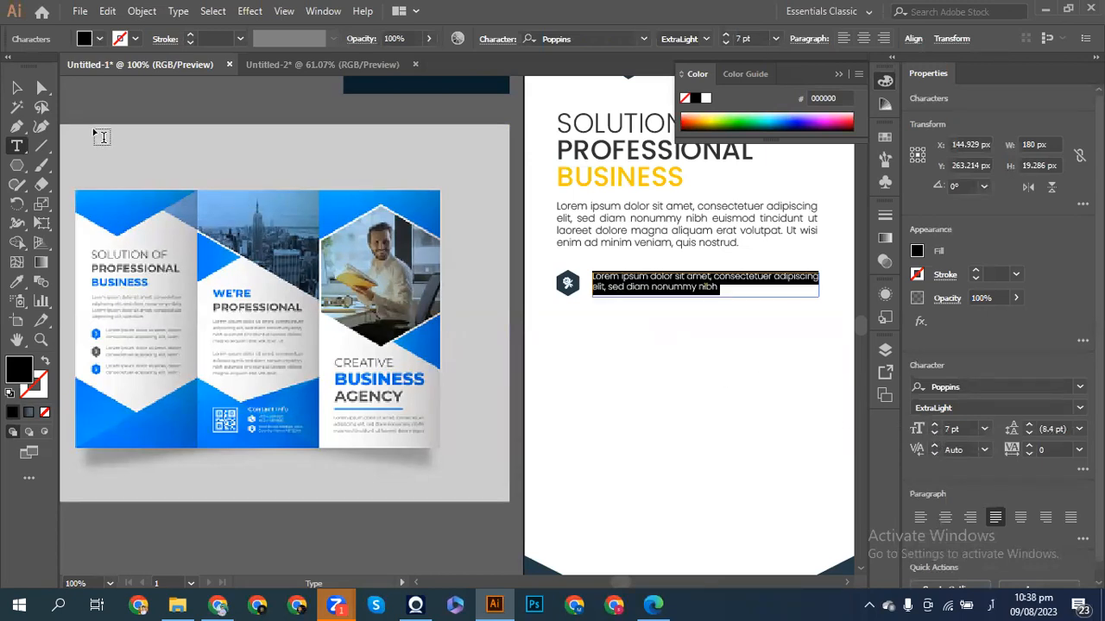
{"action": "left_click", "coordinate": [723, 288]}
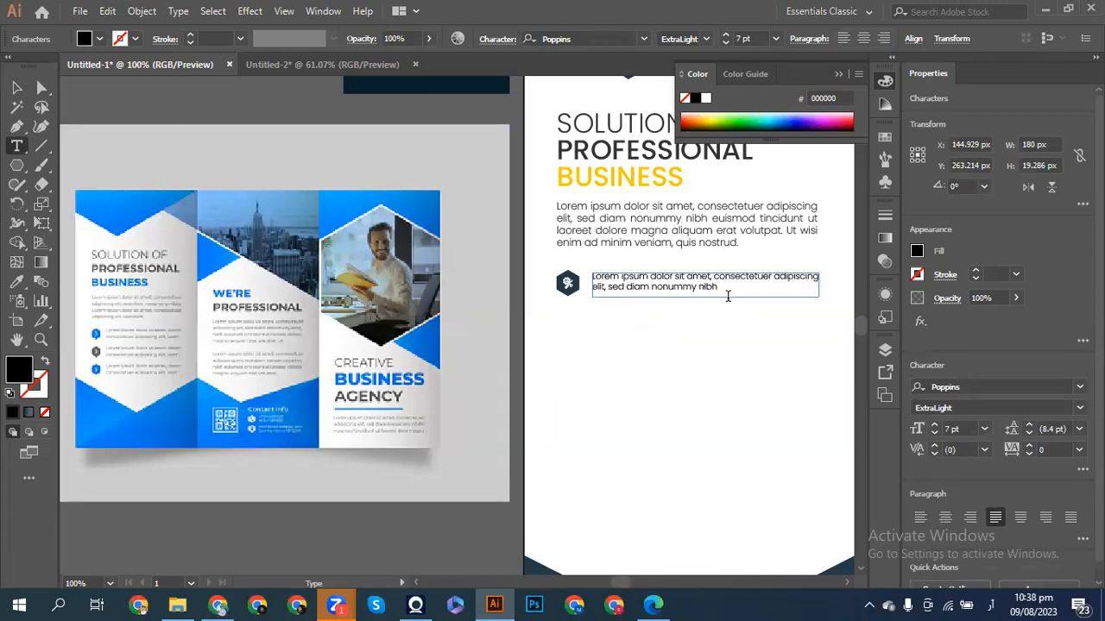
{"action": "key", "text": "ctrl+a"}
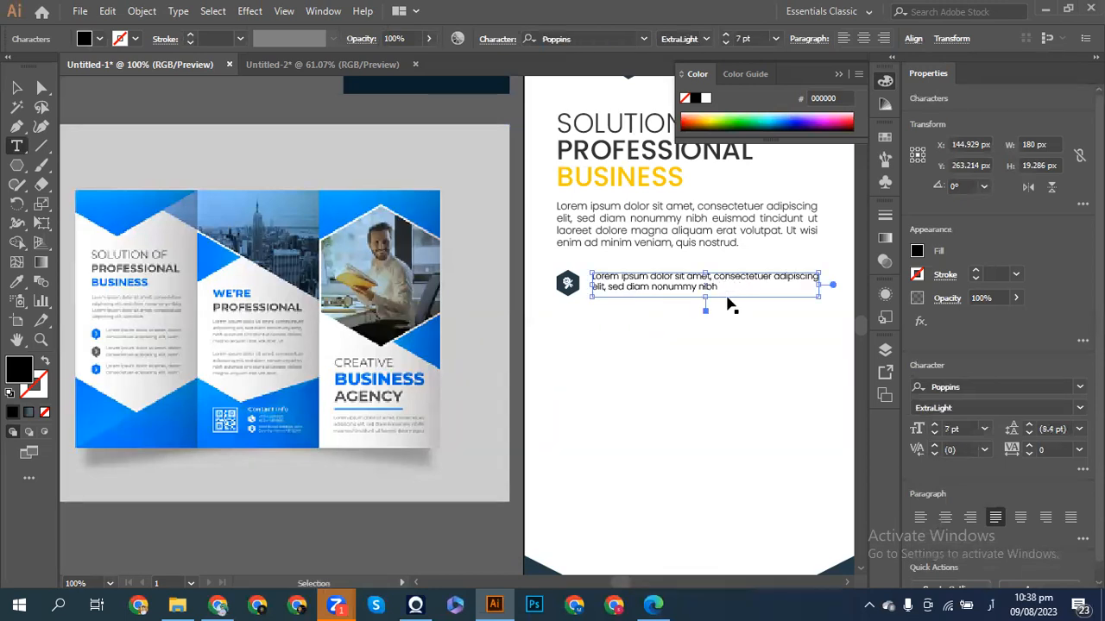
{"action": "key", "text": "ctrl+shift+period"}
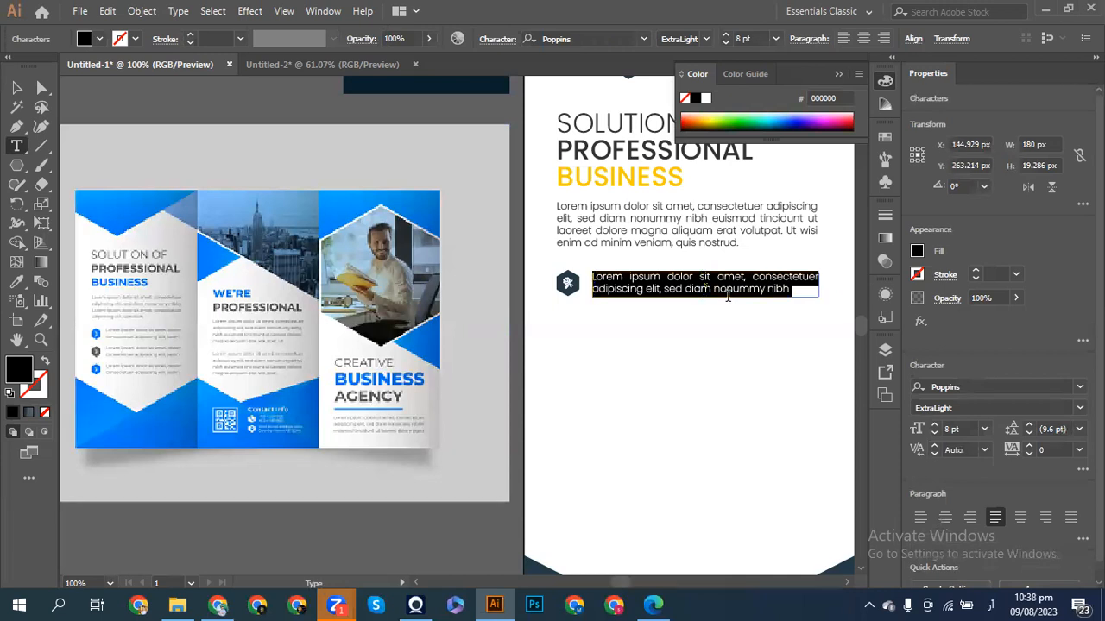
{"action": "left_click", "coordinate": [797, 290]}
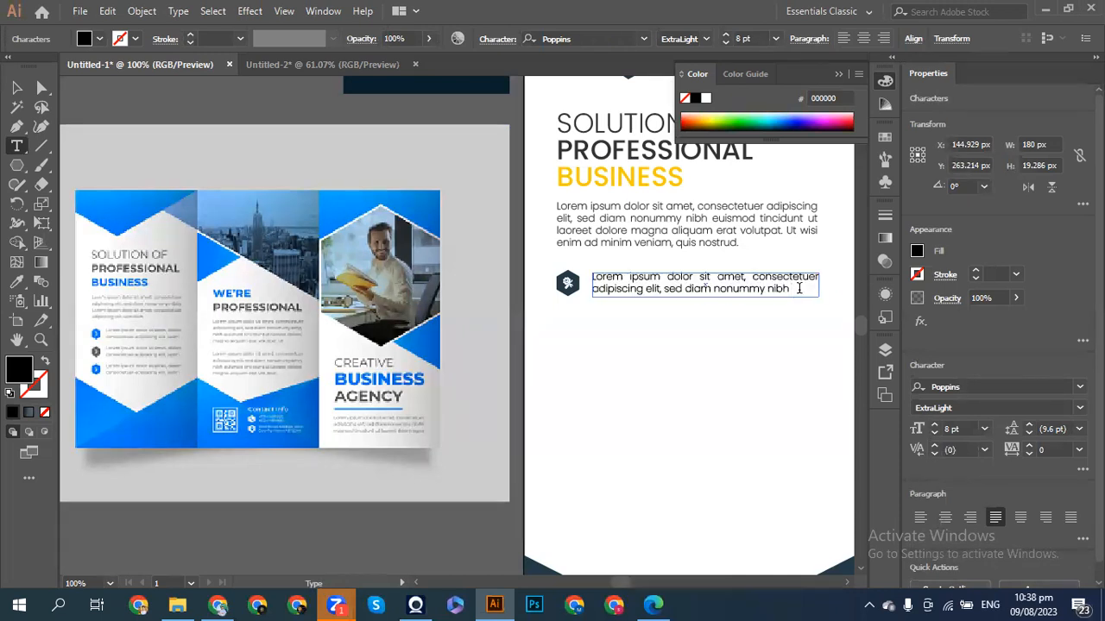
{"action": "left_click", "coordinate": [17, 87]}
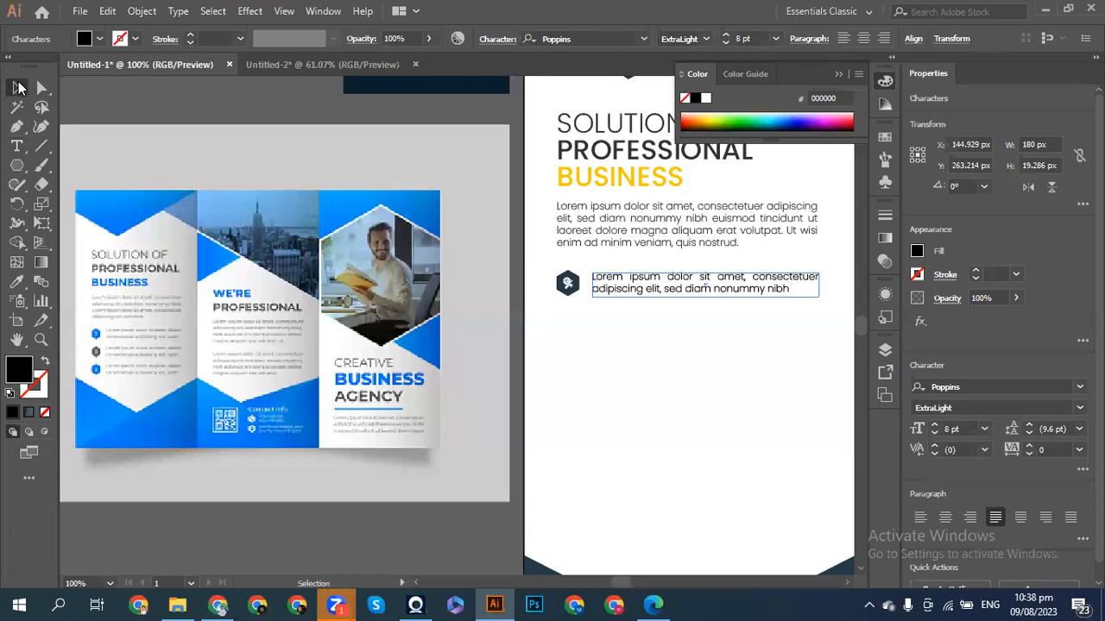
- Set the bullet text to 7 pt, add 'asdf erwt wqet', and colour it #333333
{"action": "left_click", "coordinate": [933, 433]}
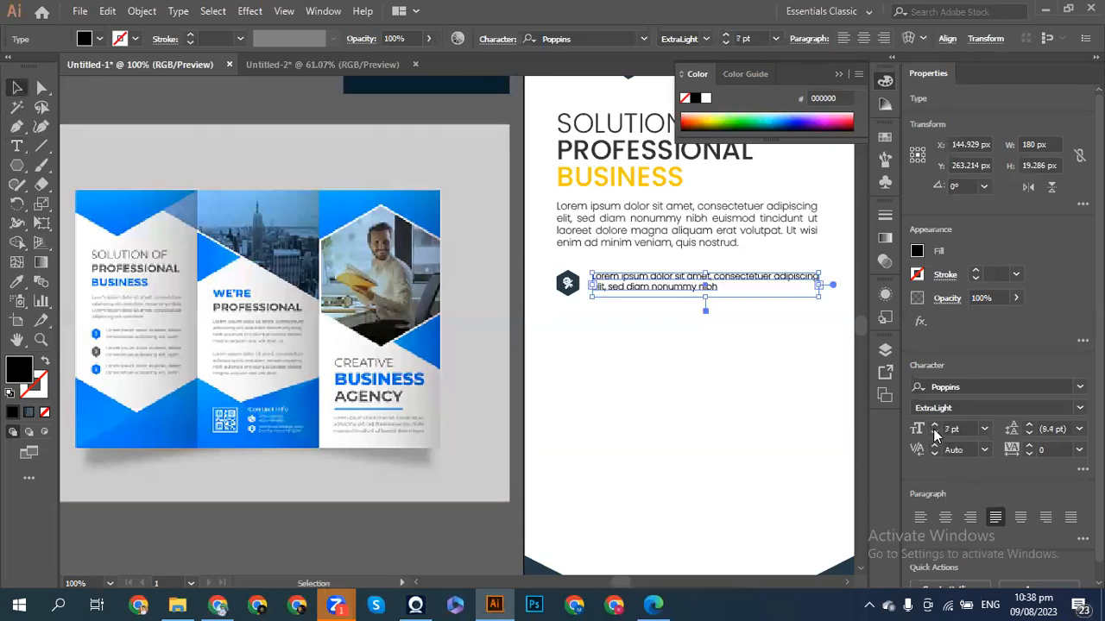
{"action": "left_click", "coordinate": [727, 292]}
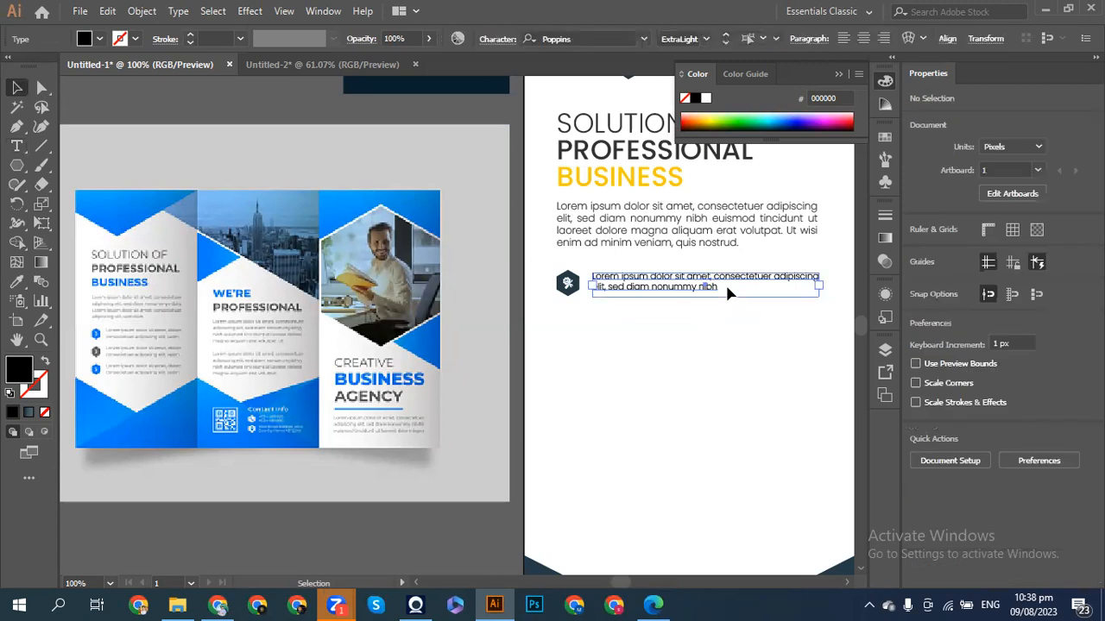
{"action": "double_click", "coordinate": [725, 290]}
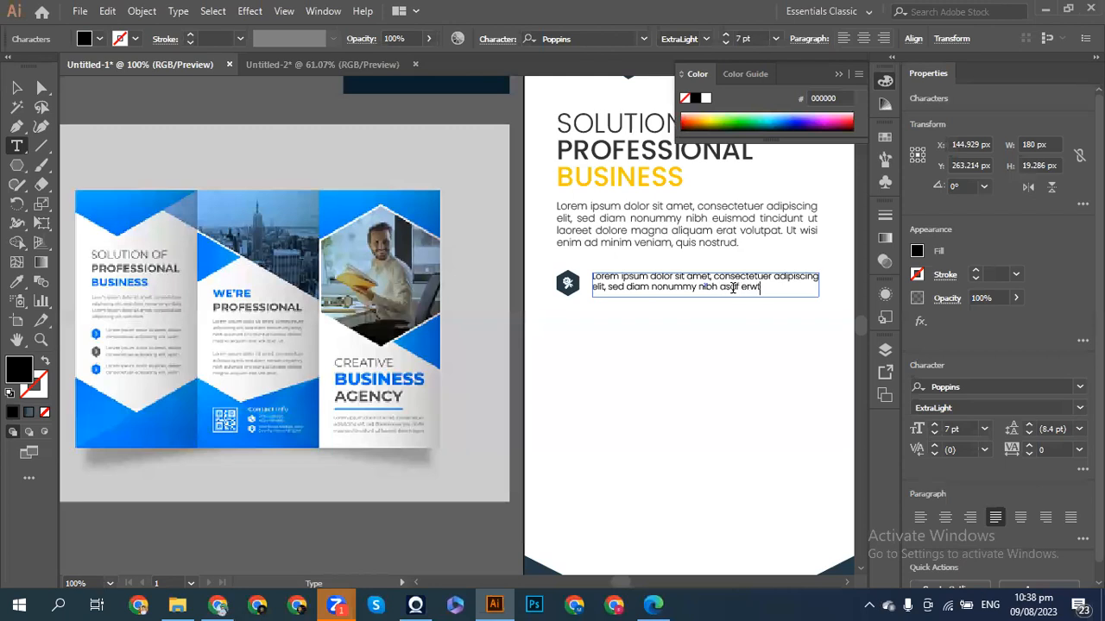
{"action": "type", "text": "asdf erwt wqet"}
{"action": "key", "text": "Escape"}
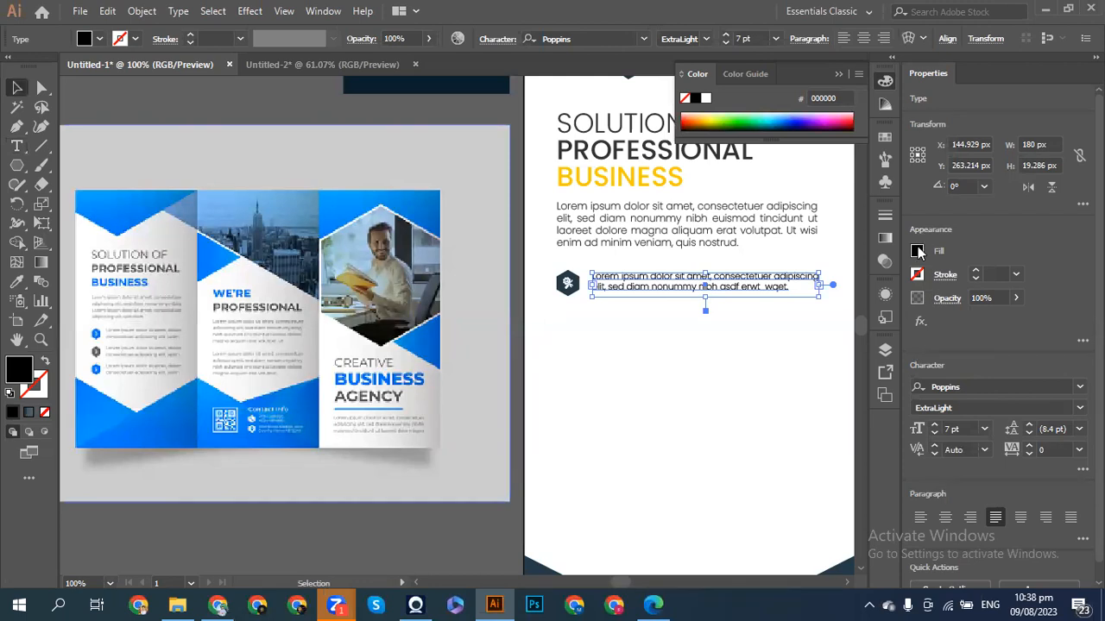
{"action": "left_click", "coordinate": [917, 251]}
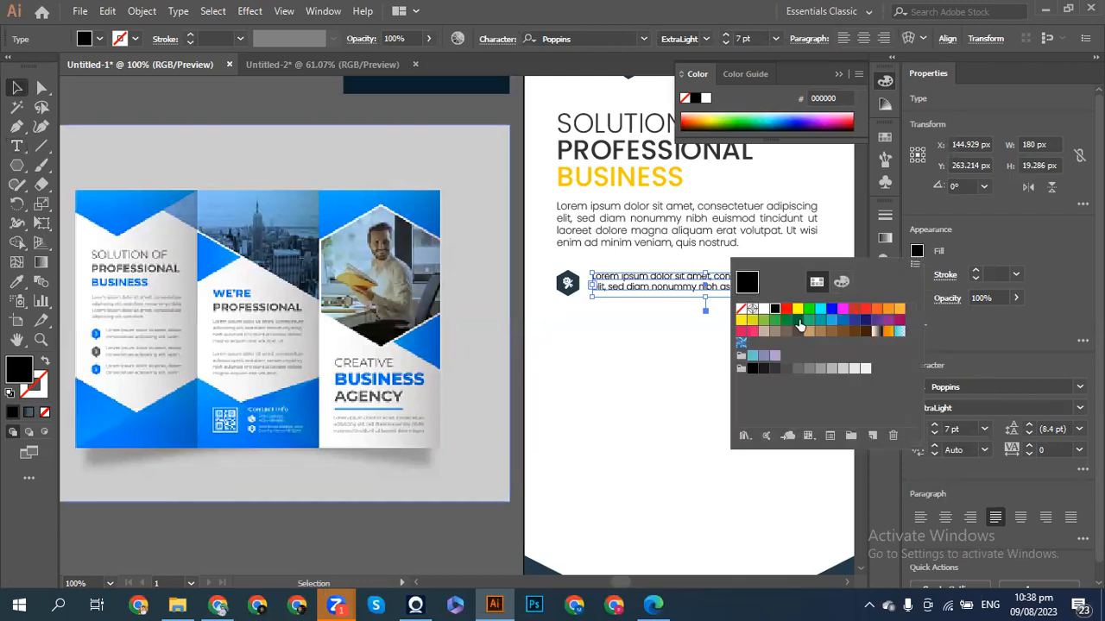
{"action": "left_click", "coordinate": [774, 370]}
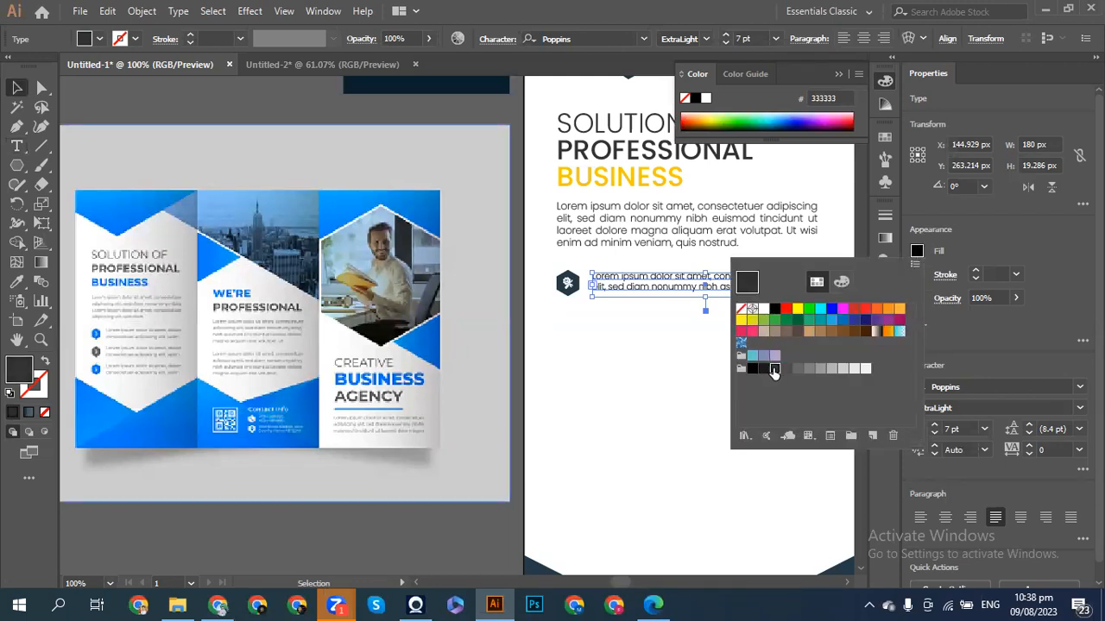
{"action": "left_click", "coordinate": [194, 108]}
- Duplicate the icon and text line into three stacked bullets
{"action": "left_click_drag", "start_coordinate": [556, 262], "coordinate": [641, 333]}
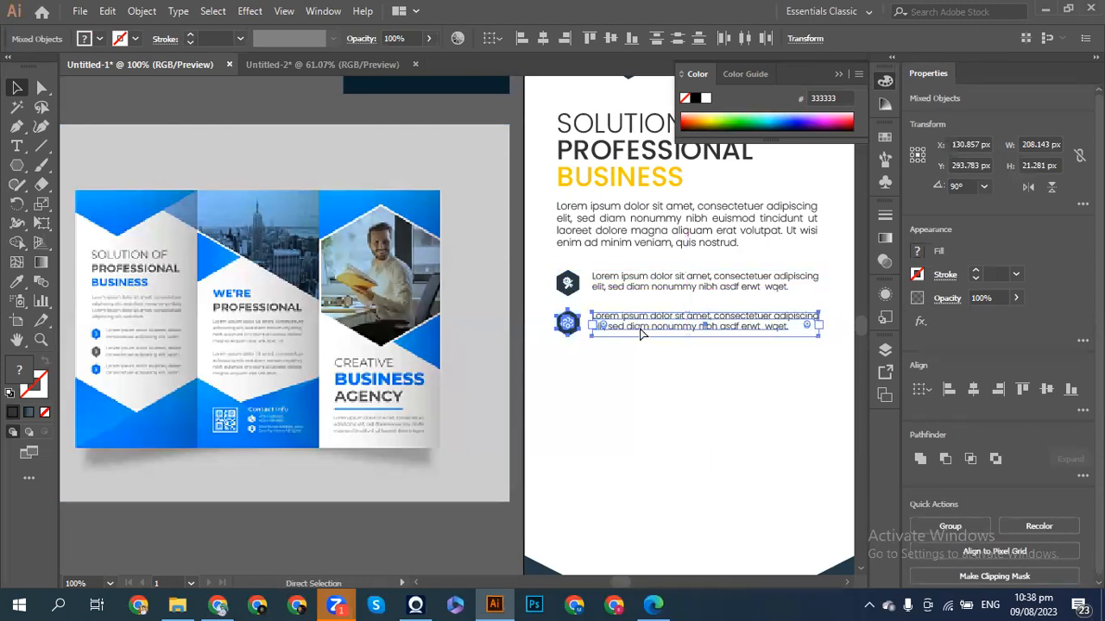
{"action": "key", "text": "ctrl+d"}
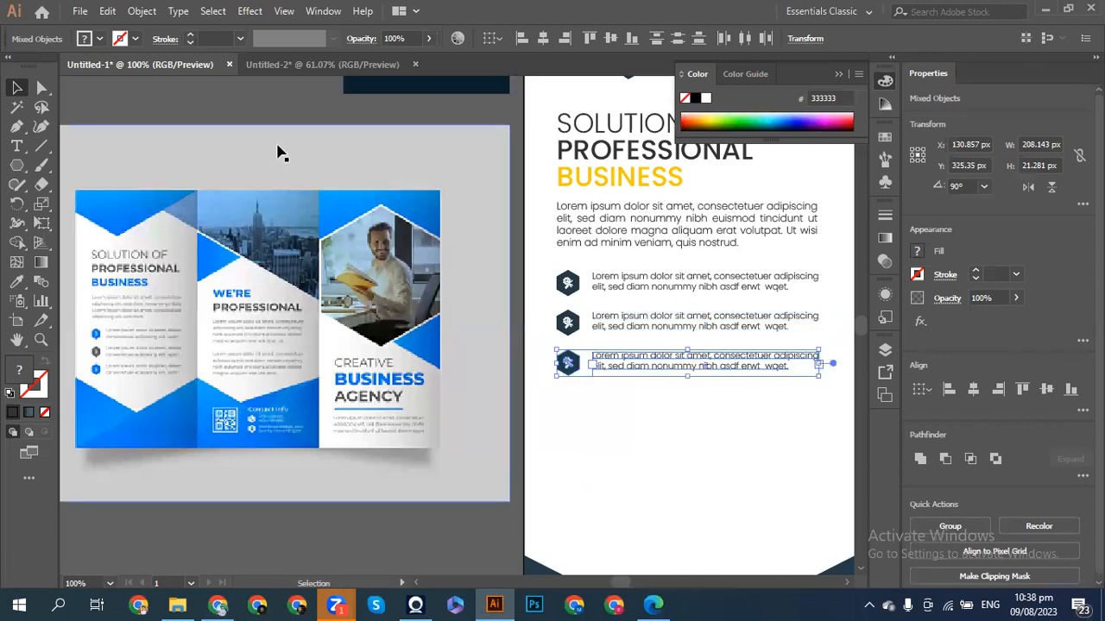
{"action": "left_click", "coordinate": [209, 107]}
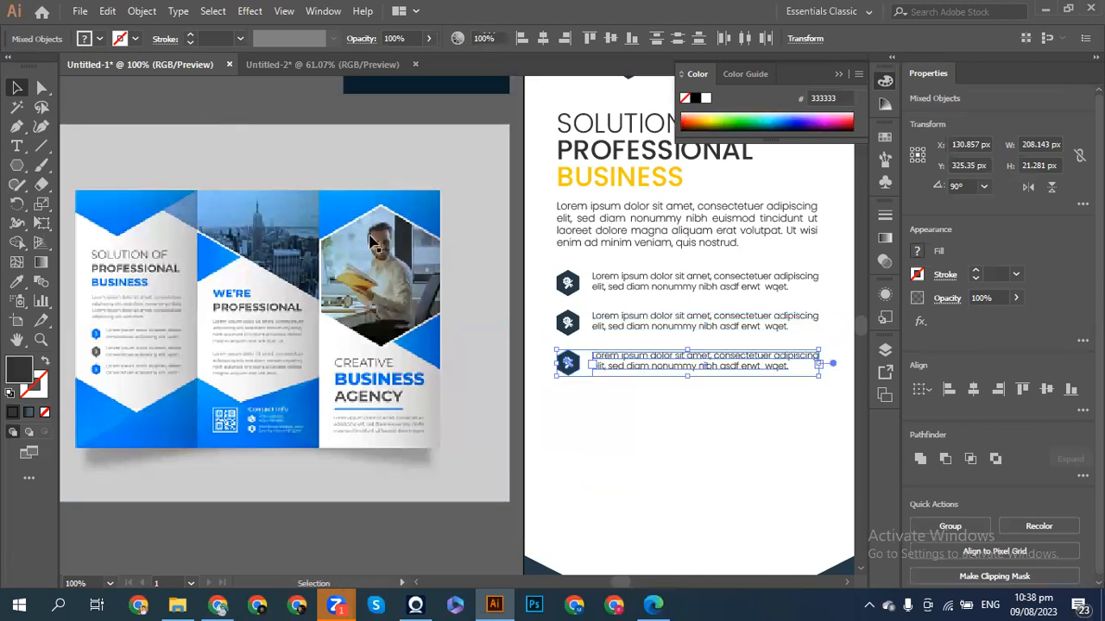
{"action": "key", "text": "ctrl+minus"}
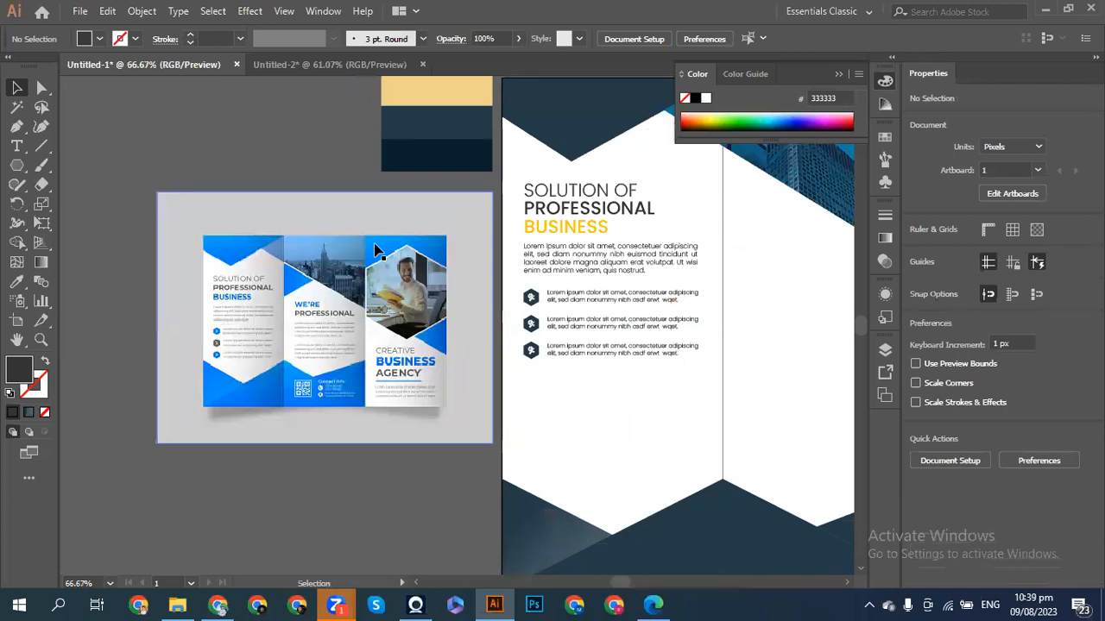
- Nudge the heading, paragraph and bullets down, then back up 10 px
{"action": "left_click_drag", "start_coordinate": [521, 178], "coordinate": [592, 357]}
{"action": "key", "text": "shift+Down"}
{"action": "key", "text": "shift+Down"}
{"action": "key", "text": "shift+Down"}
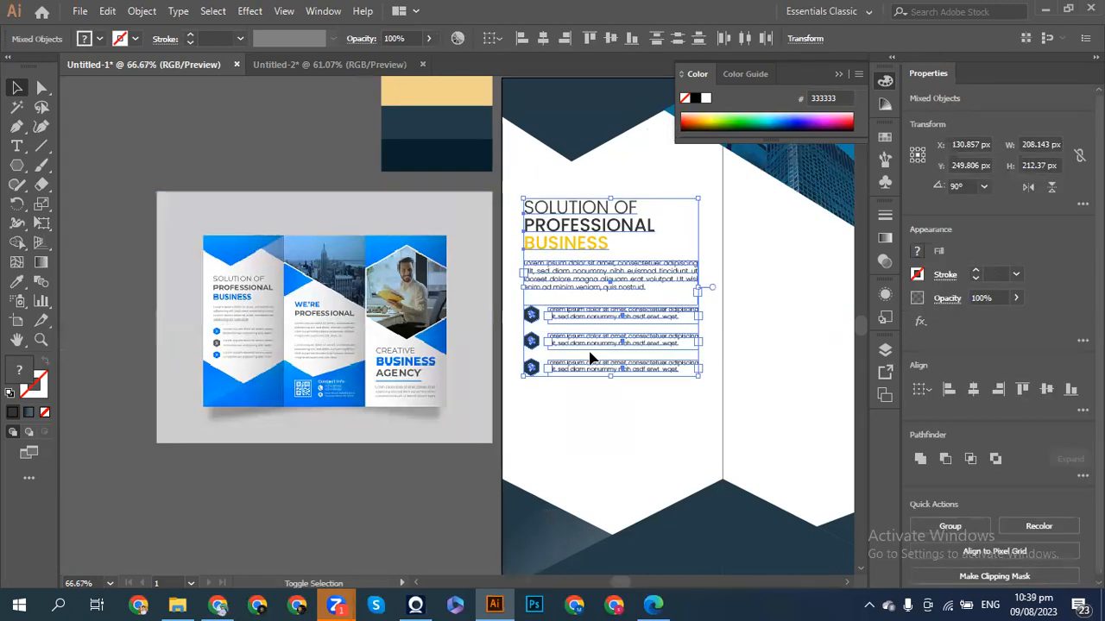
{"action": "key", "text": "shift+Up"}
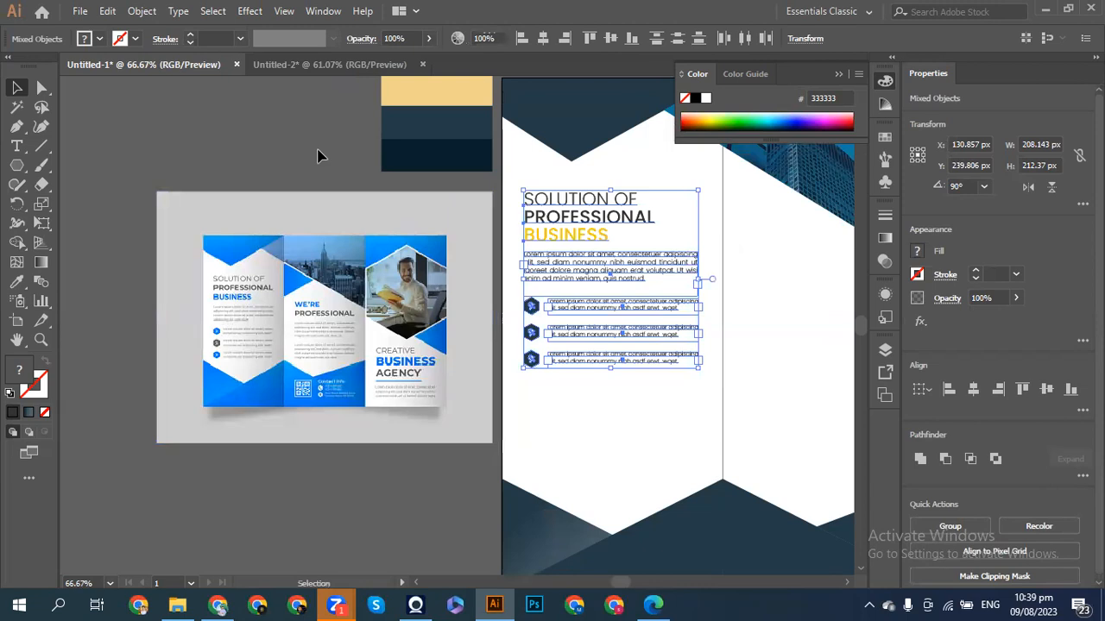
{"action": "left_click", "coordinate": [334, 171]}
- Select the four body and bullet text objects and enlarge them to 9 pt
{"action": "left_click_drag", "start_coordinate": [517, 251], "coordinate": [682, 395]}
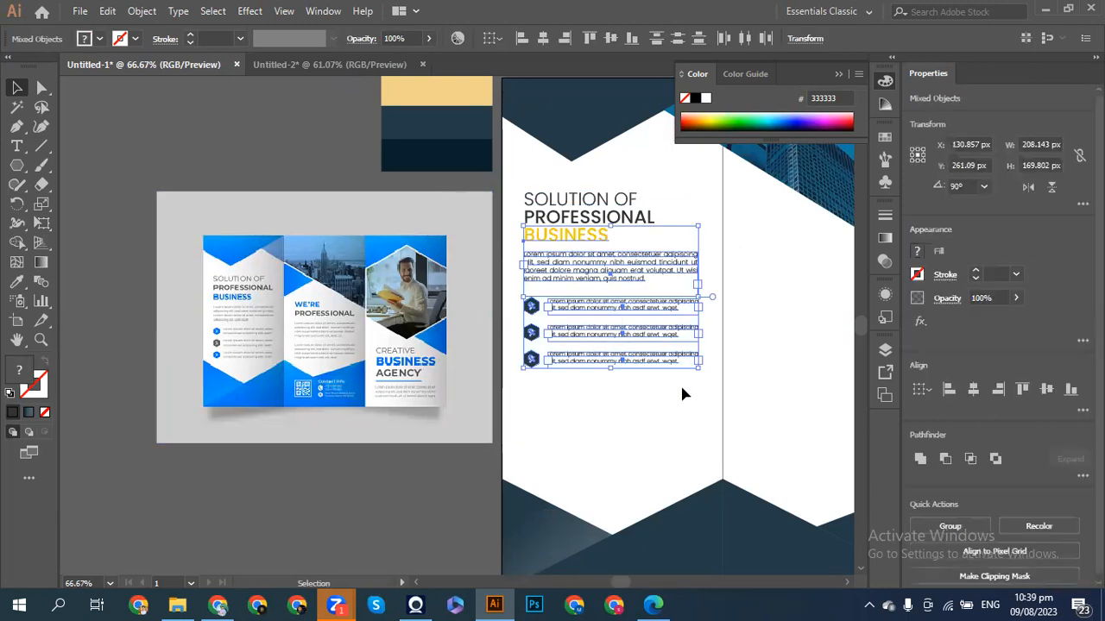
{"action": "left_click", "coordinate": [570, 373]}
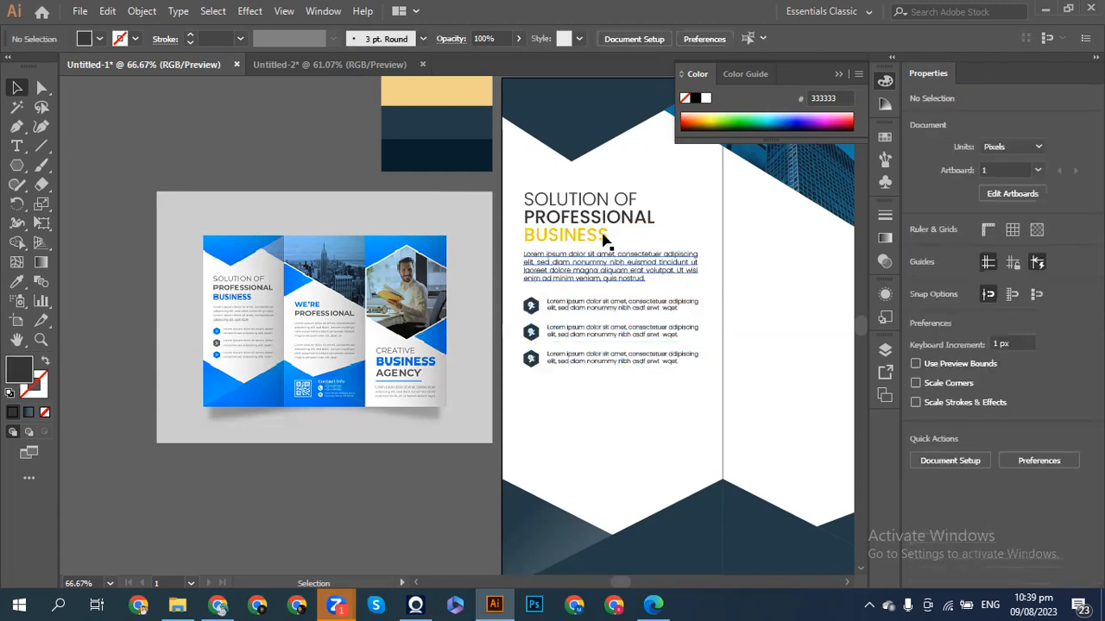
{"action": "left_click_drag", "start_coordinate": [621, 253], "coordinate": [636, 377]}
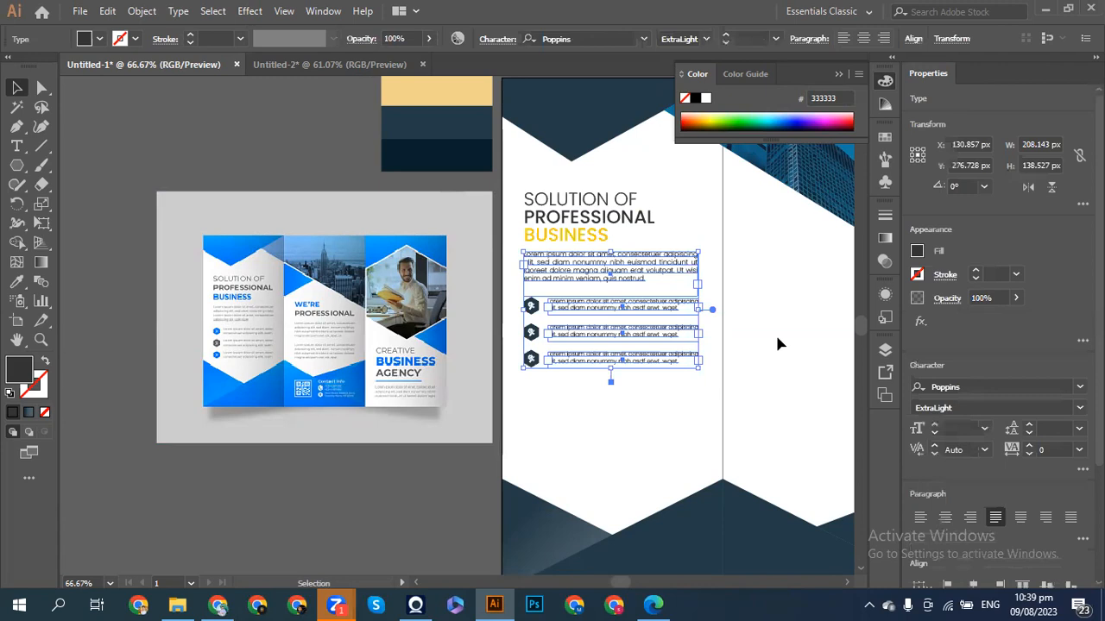
{"action": "left_click", "coordinate": [723, 318]}
{"action": "left_click_drag", "start_coordinate": [679, 243], "coordinate": [632, 374]}
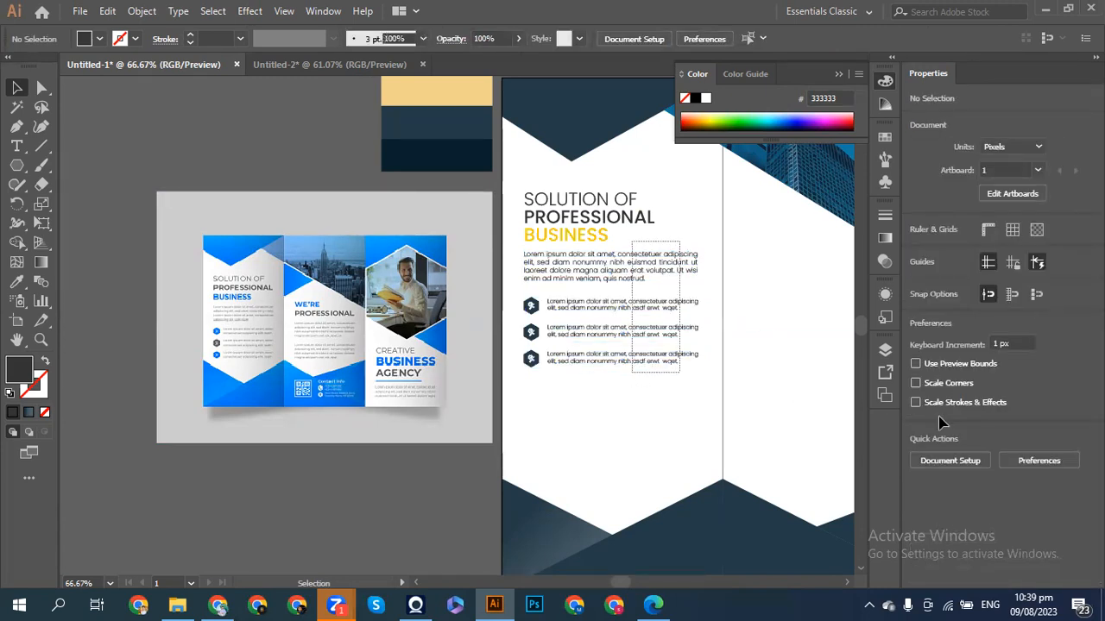
{"action": "left_click_drag", "start_coordinate": [954, 420], "coordinate": [933, 413]}
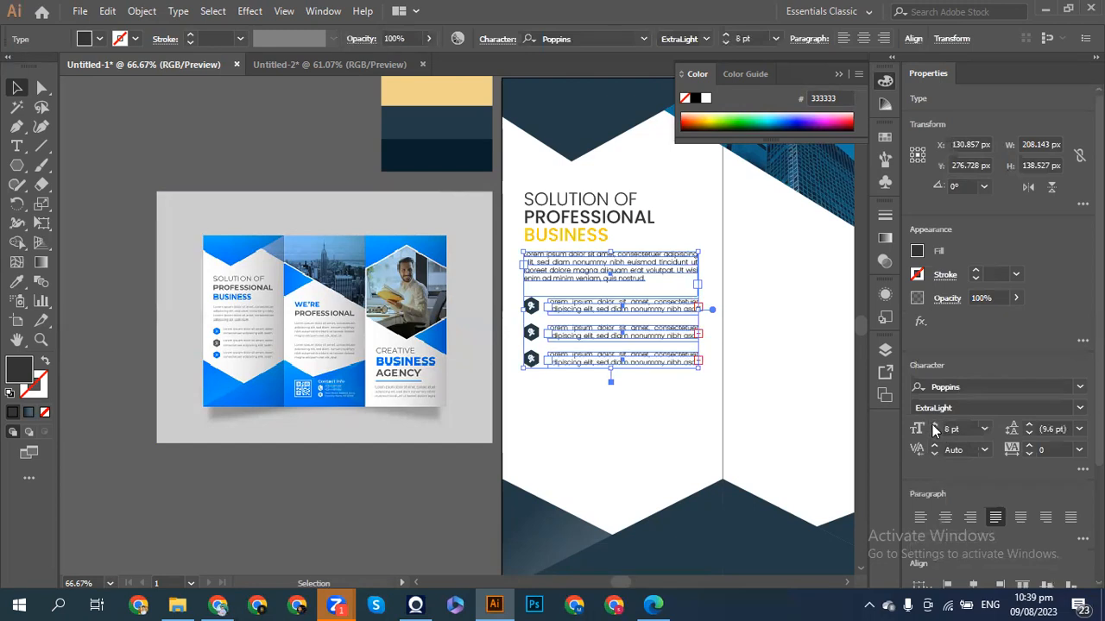
{"action": "left_click", "coordinate": [936, 428]}
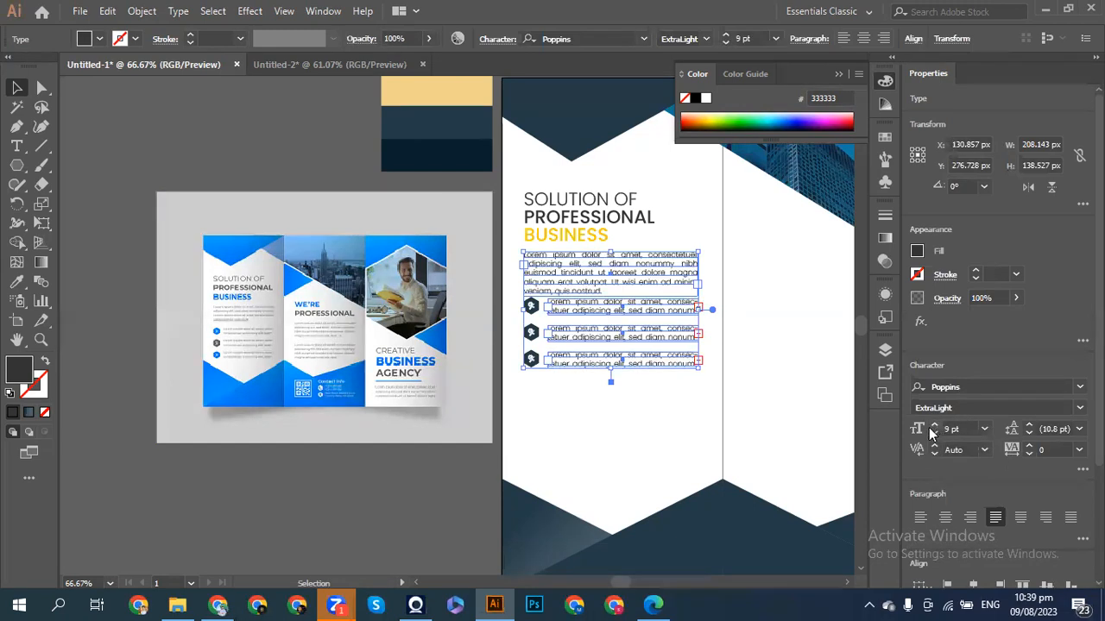
{"action": "left_click", "coordinate": [657, 453]}
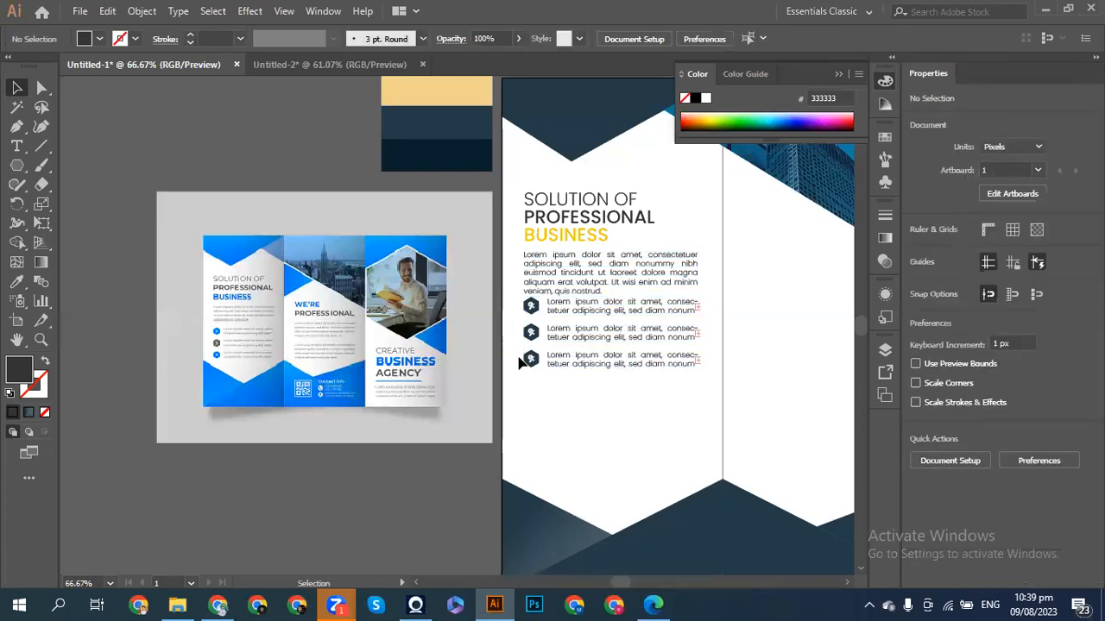
- Shift the three bullet rows and the main paragraph slightly down
{"action": "left_click_drag", "start_coordinate": [515, 301], "coordinate": [594, 399]}
{"action": "key", "text": "shift+Down"}
{"action": "key", "text": "shift+Down"}
{"action": "key", "text": "shift+Down"}
{"action": "key", "text": "shift+Down"}
{"action": "key", "text": "shift+Down"}
{"action": "key", "text": "shift+Down"}
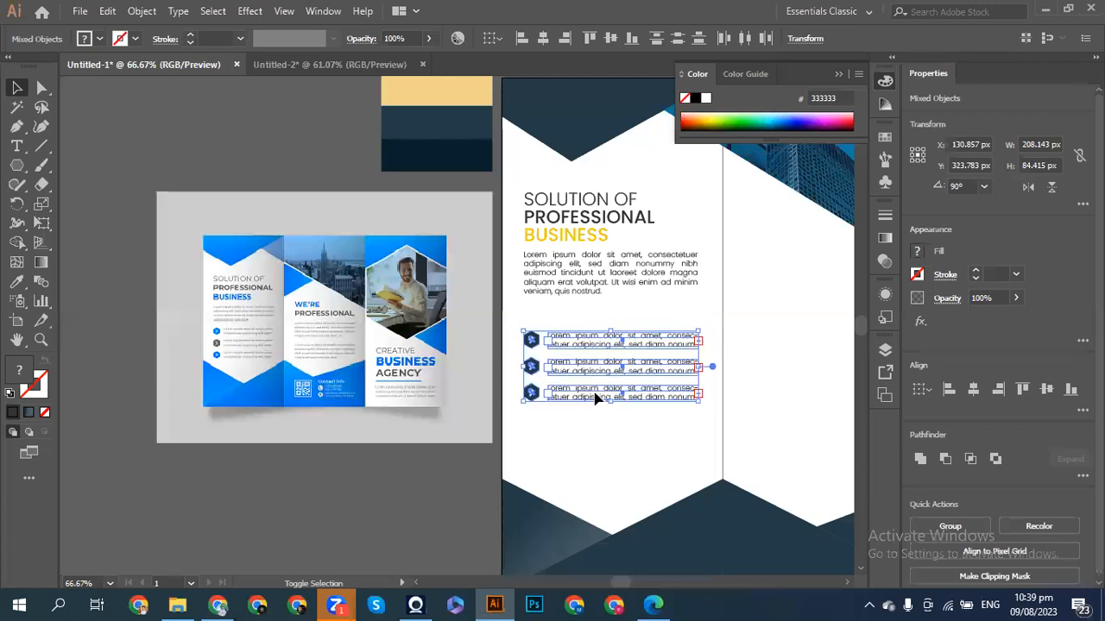
{"action": "left_click", "coordinate": [539, 281]}
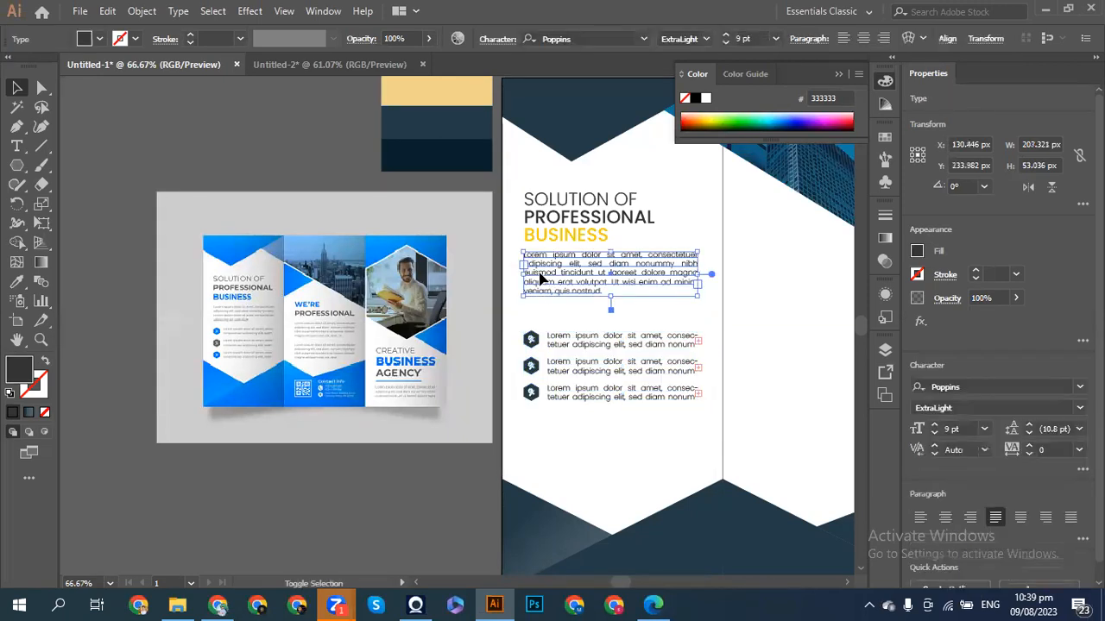
{"action": "key", "text": "shift+Down"}
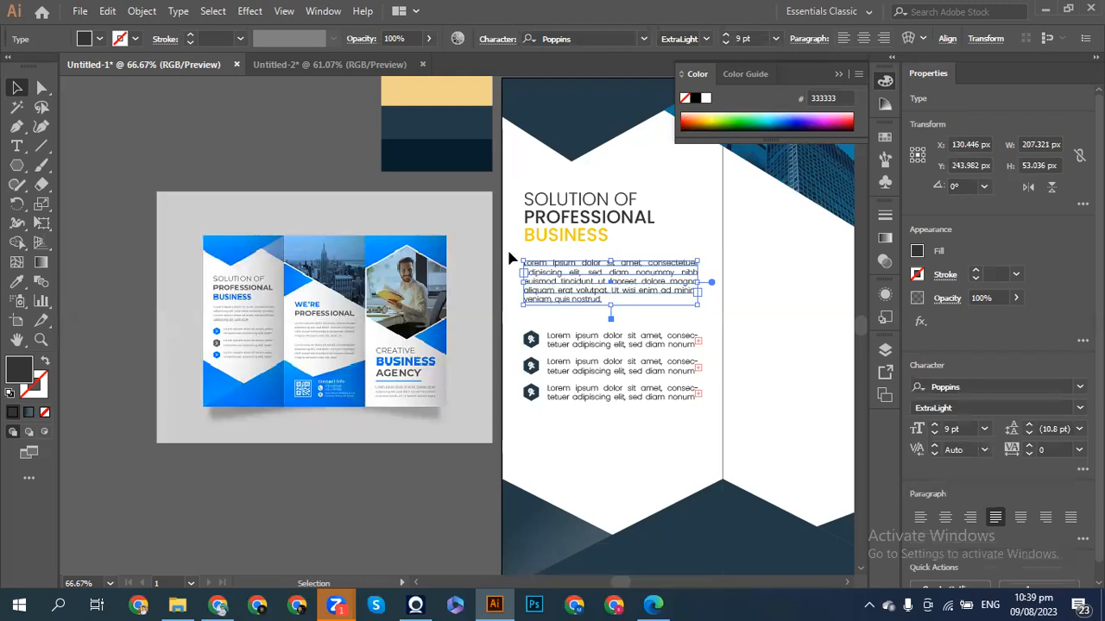
{"action": "left_click", "coordinate": [508, 248]}
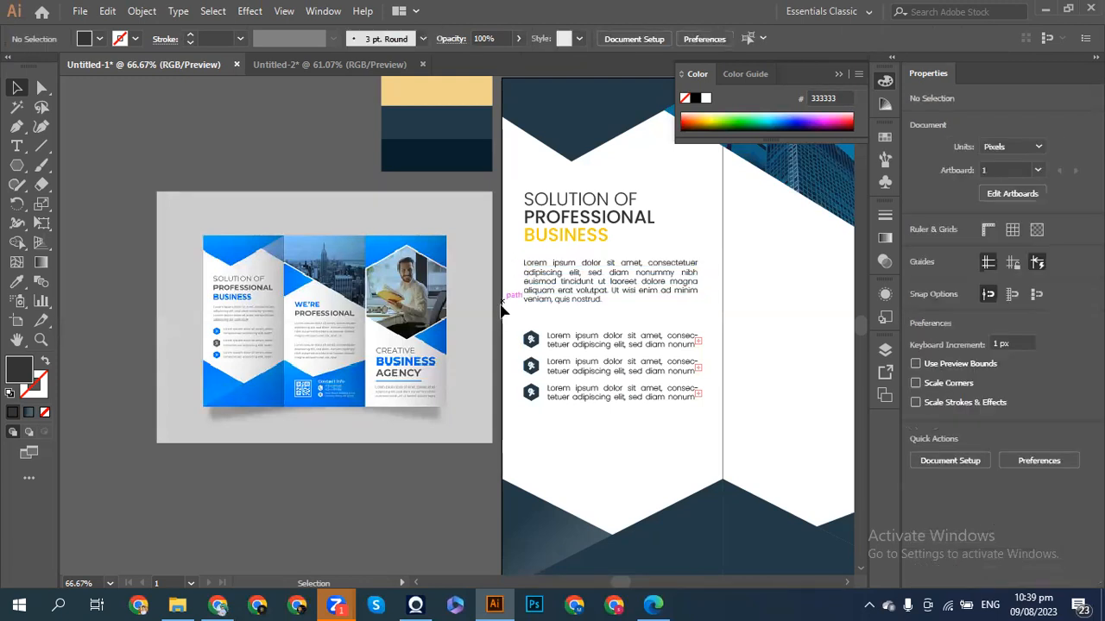
- Fill the middle bullet's hexagon with the yellow swatch colour using the Eyedropper
{"action": "left_click", "coordinate": [532, 370]}
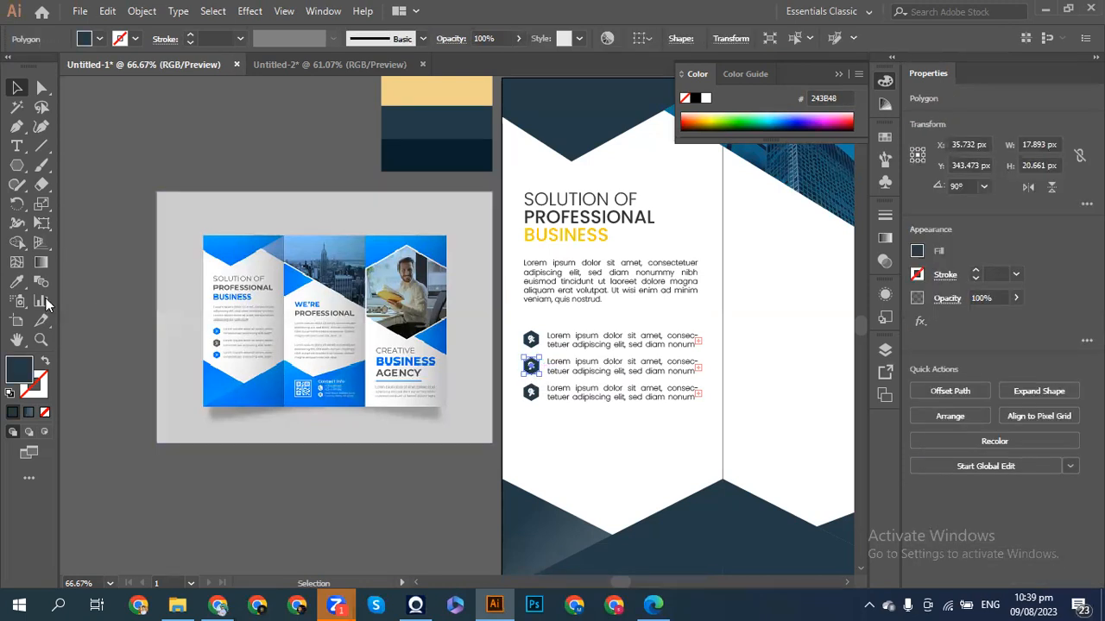
{"action": "left_click", "coordinate": [17, 281]}
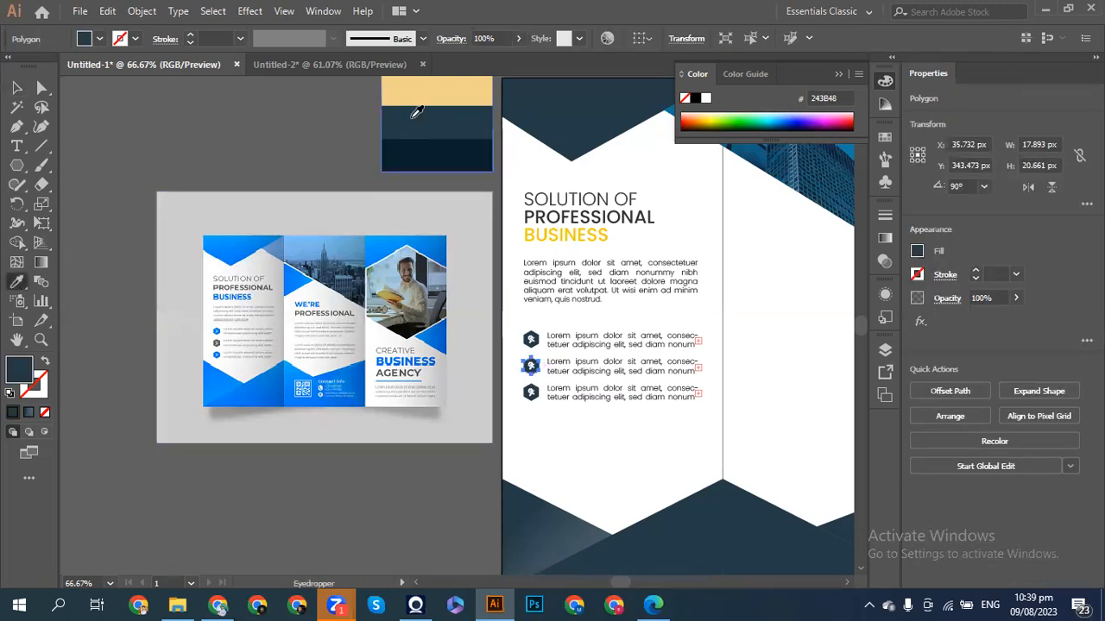
{"action": "scroll", "coordinate": [414, 112], "scroll_direction": "up", "scroll_amount": 2}
{"action": "left_click", "coordinate": [417, 112]}
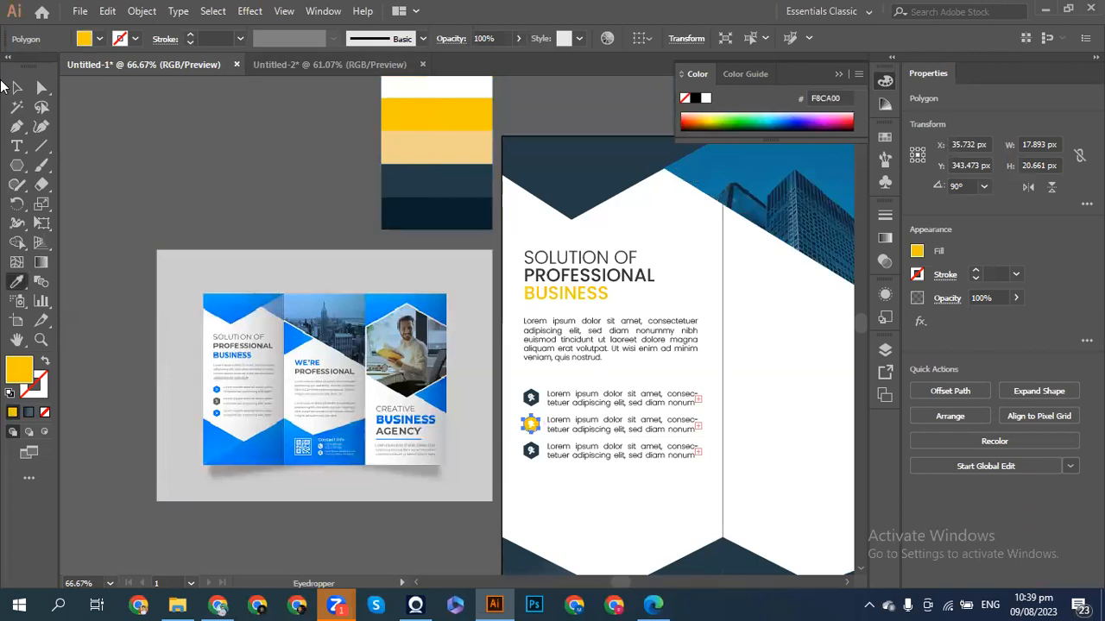
{"action": "left_click", "coordinate": [16, 87]}
{"action": "left_click", "coordinate": [147, 141]}
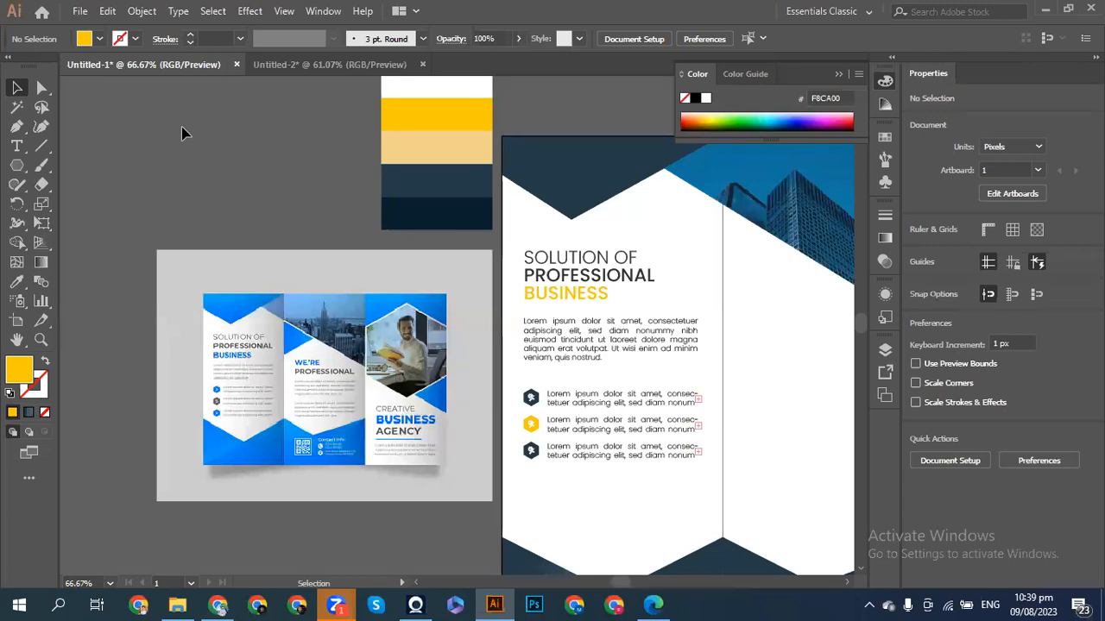
{"action": "scroll", "coordinate": [181, 133], "scroll_direction": "down", "scroll_amount": 2}
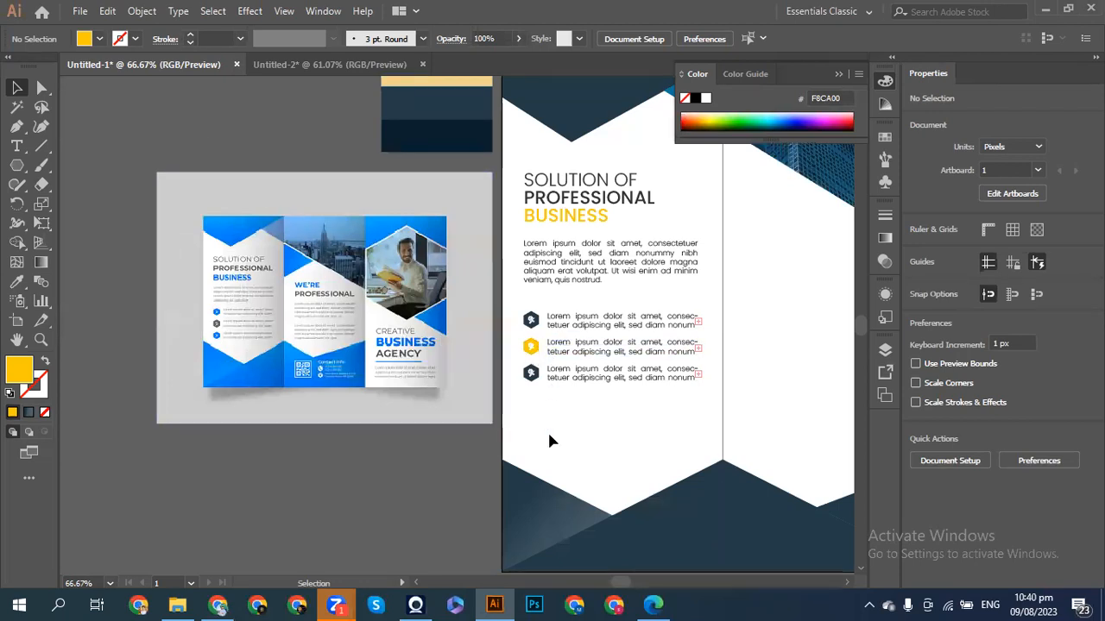
{"action": "scroll", "coordinate": [553, 441], "scroll_direction": "right", "scroll_amount": 1}
{"action": "scroll", "coordinate": [553, 441], "scroll_direction": "right", "scroll_amount": 6}
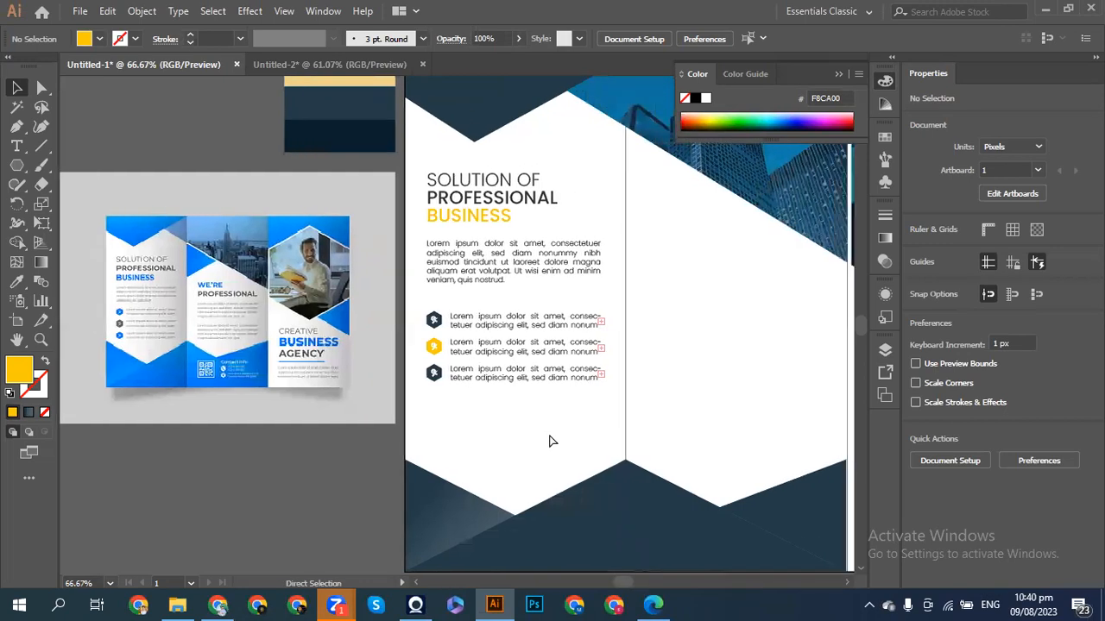
{"action": "scroll", "coordinate": [552, 441], "scroll_direction": "right", "scroll_amount": 1}
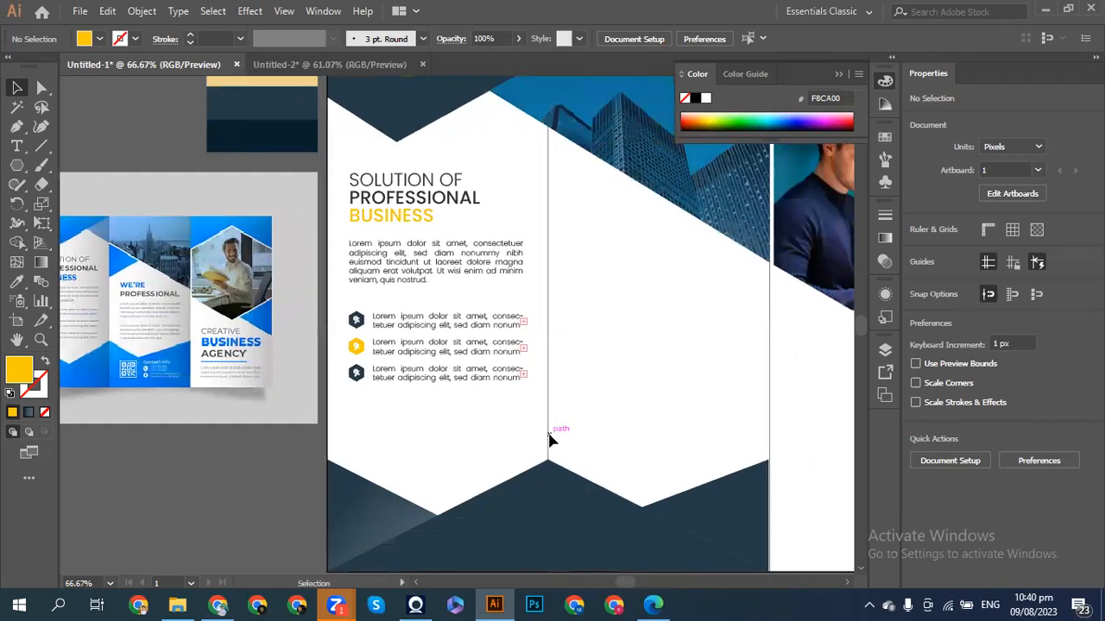
- Draw a closed triangle with the Pen along the fold line and the photo's diagonal edge
{"action": "left_click", "coordinate": [17, 128]}
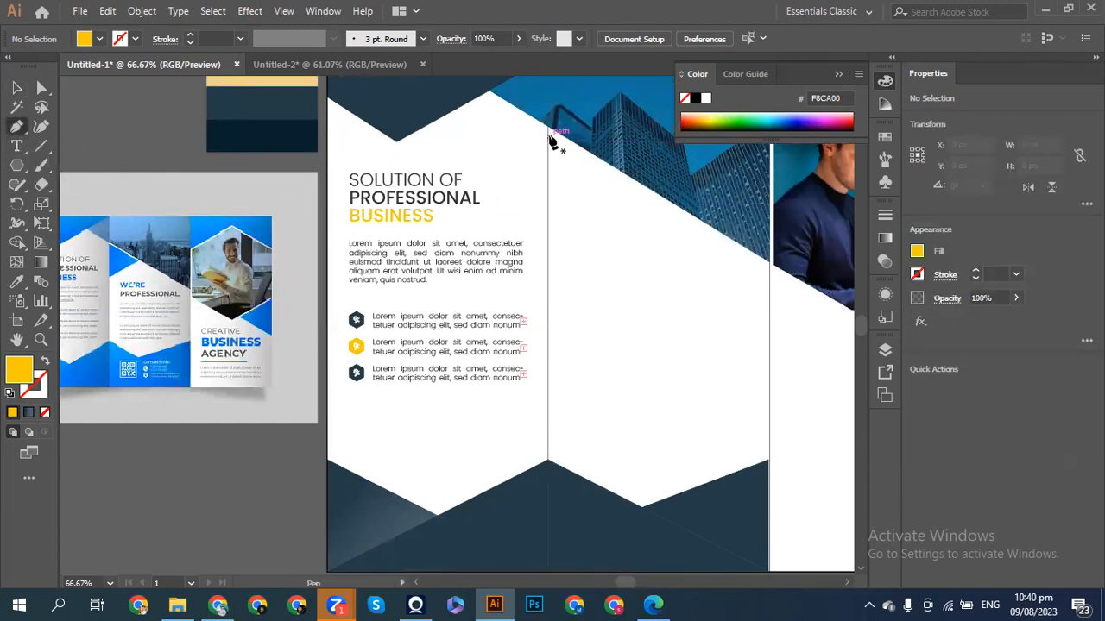
{"action": "key", "text": "ctrl+equal"}
{"action": "scroll", "coordinate": [548, 140], "scroll_direction": "up", "scroll_amount": 3}
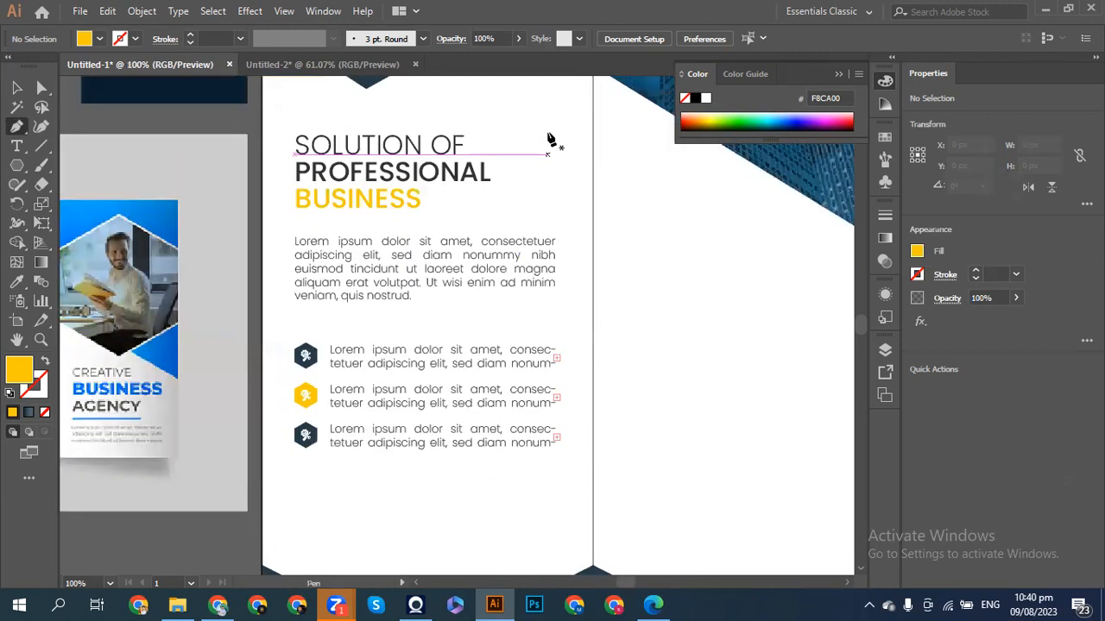
{"action": "scroll", "coordinate": [549, 139], "scroll_direction": "right", "scroll_amount": 2}
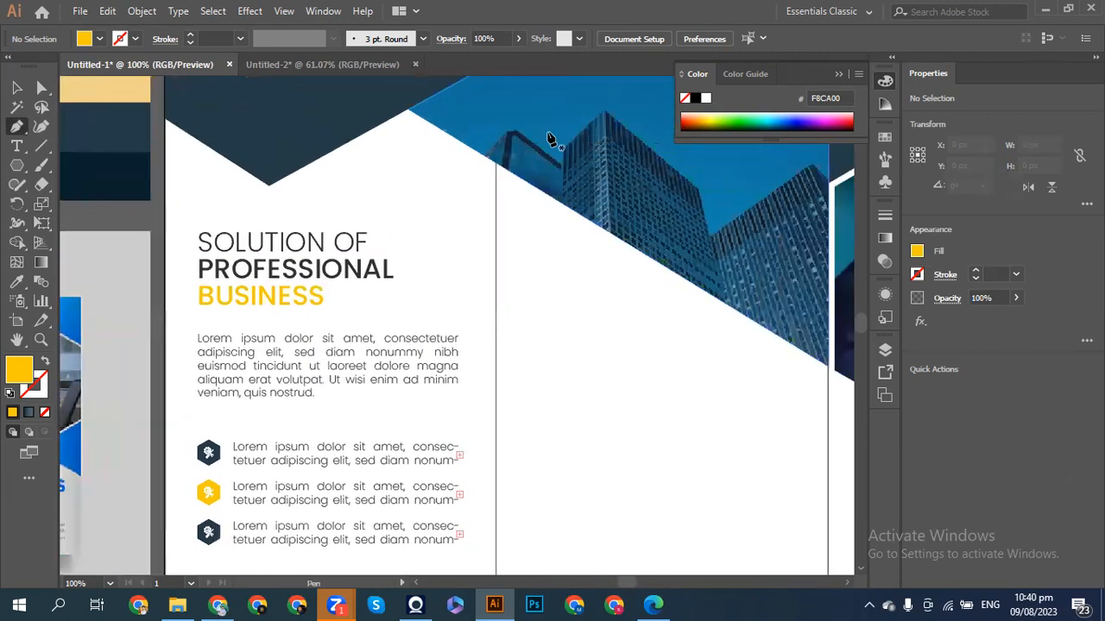
{"action": "left_click", "coordinate": [495, 171]}
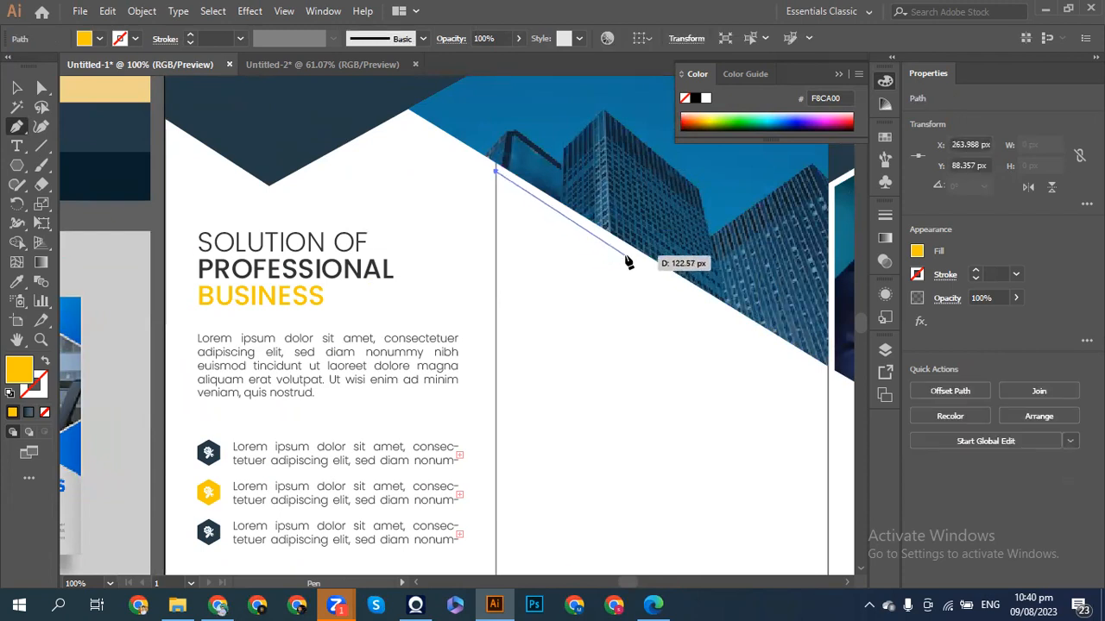
{"action": "key", "text": "ctrl"}
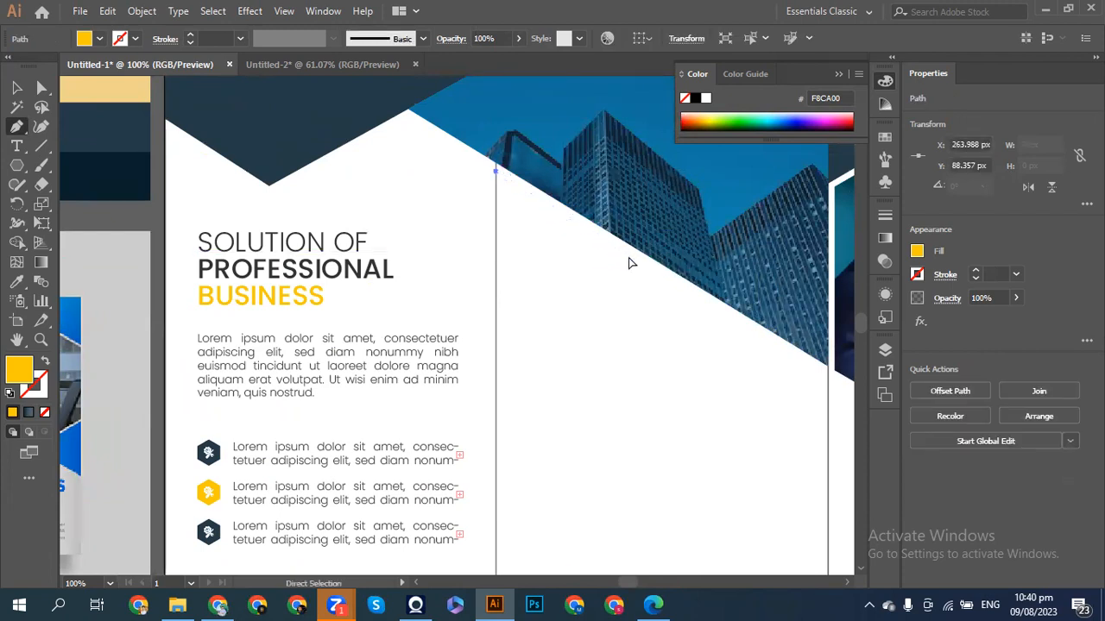
{"action": "left_click", "coordinate": [628, 263], "text": "ctrl"}
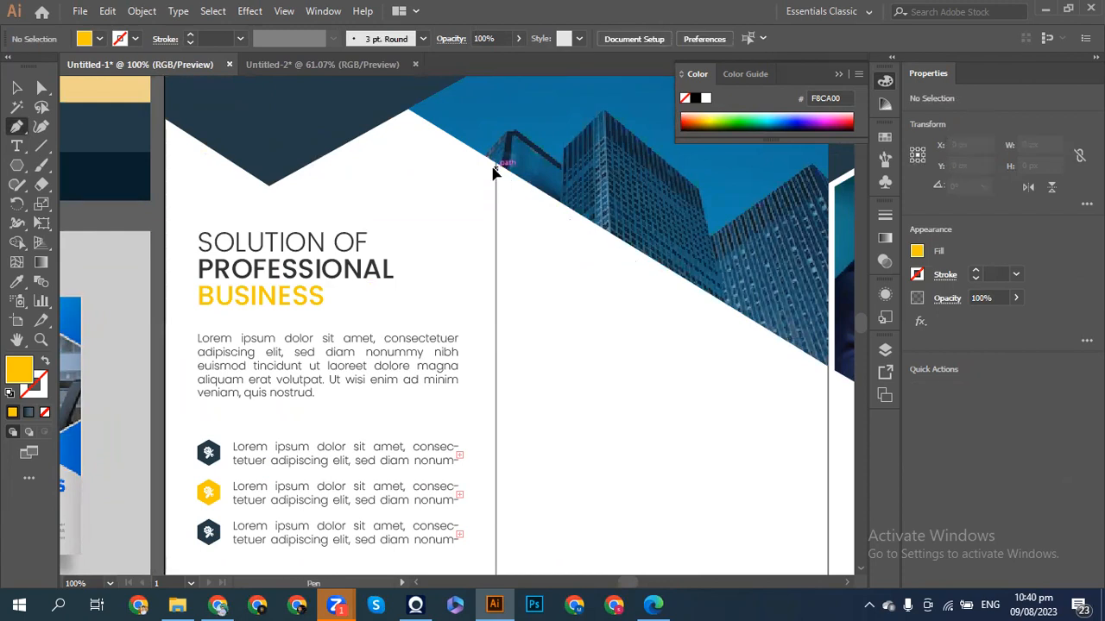
{"action": "left_click", "coordinate": [495, 167]}
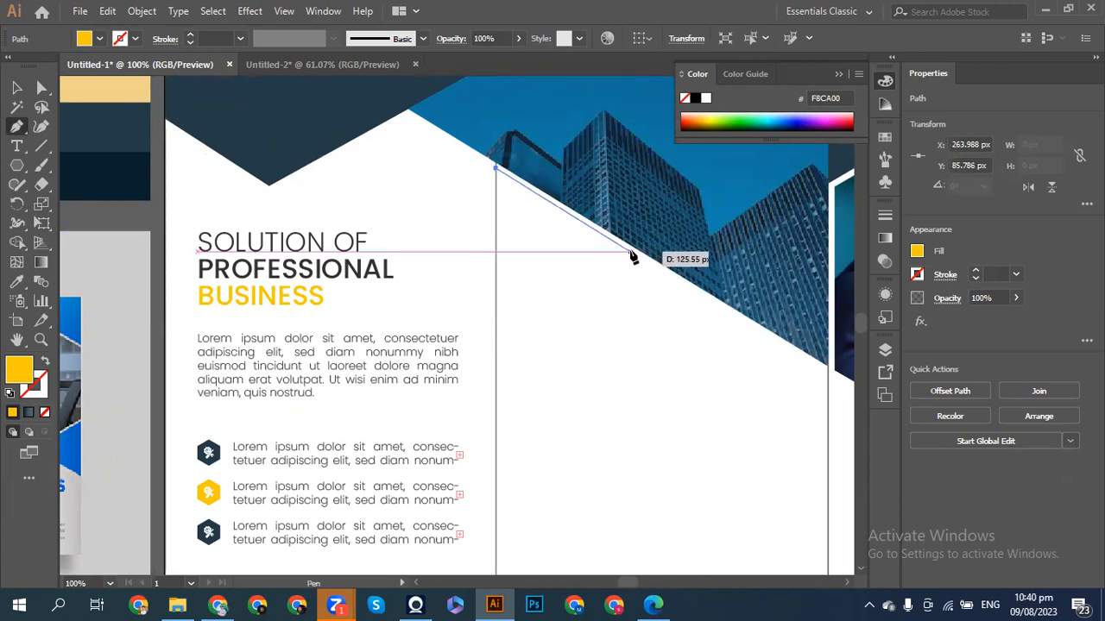
{"action": "left_click", "coordinate": [630, 252]}
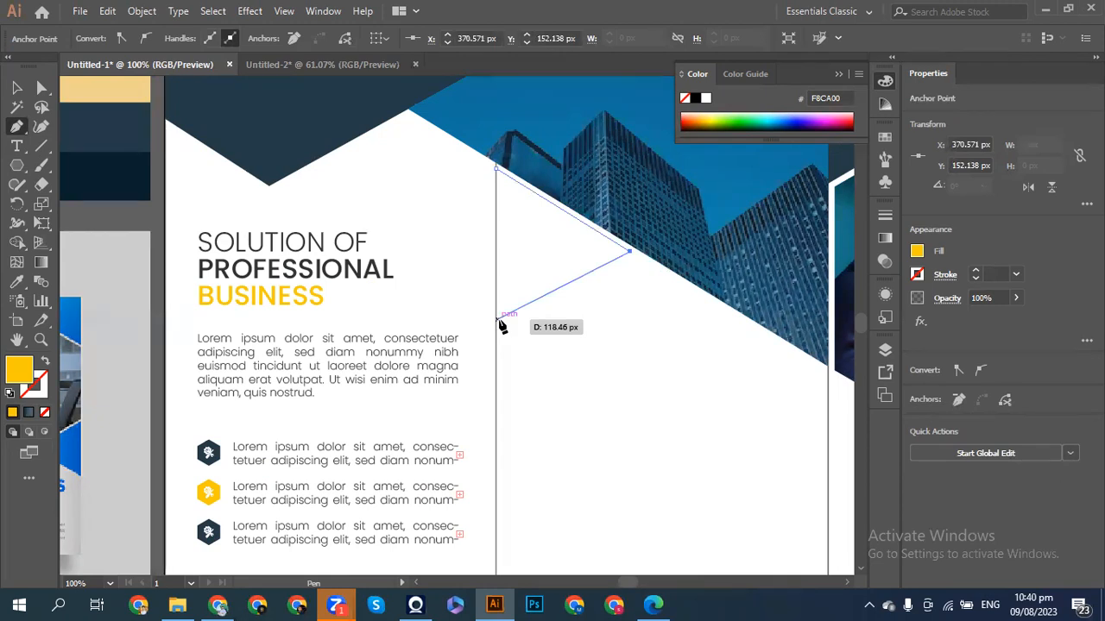
{"action": "left_click", "coordinate": [498, 320]}
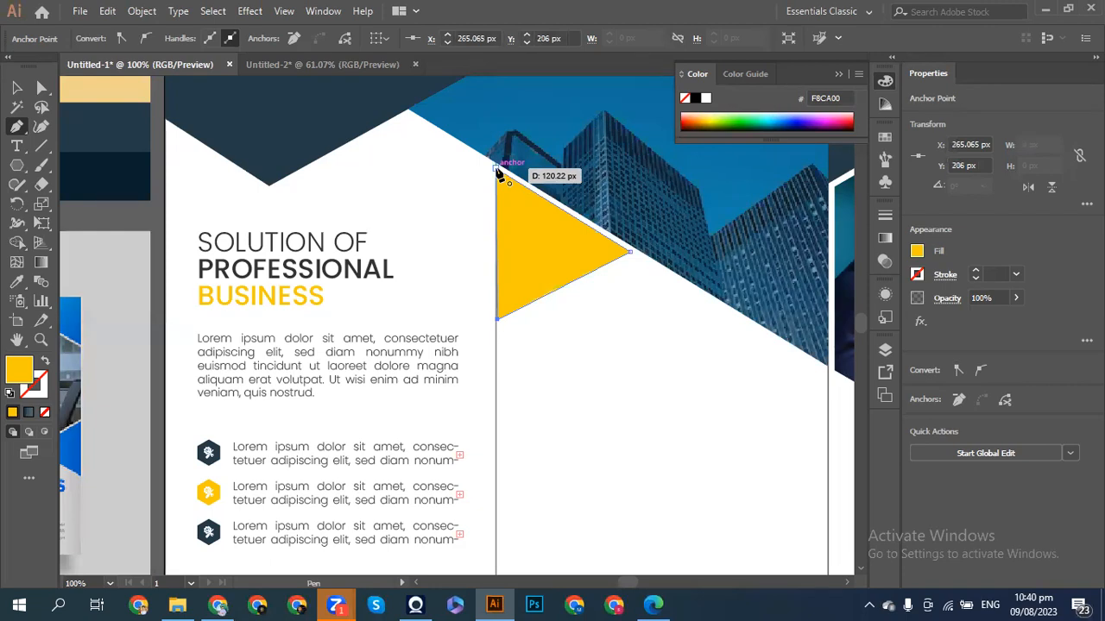
{"action": "left_click", "coordinate": [498, 171]}
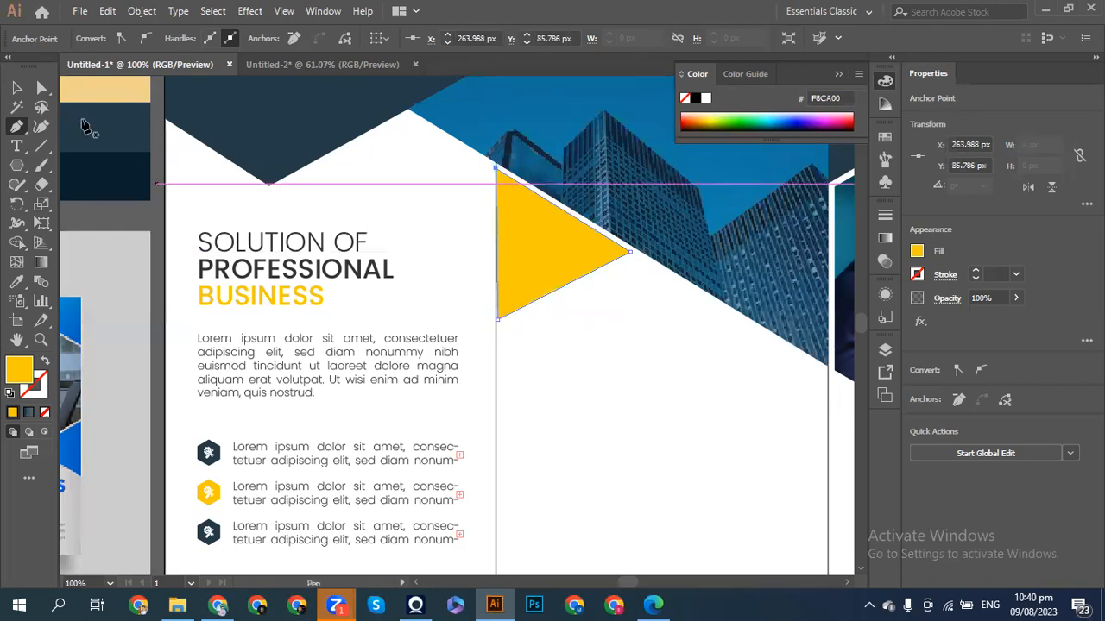
- Nudge the triangle's bottom anchor 1 px left onto the fold line
{"action": "left_click", "coordinate": [43, 88]}
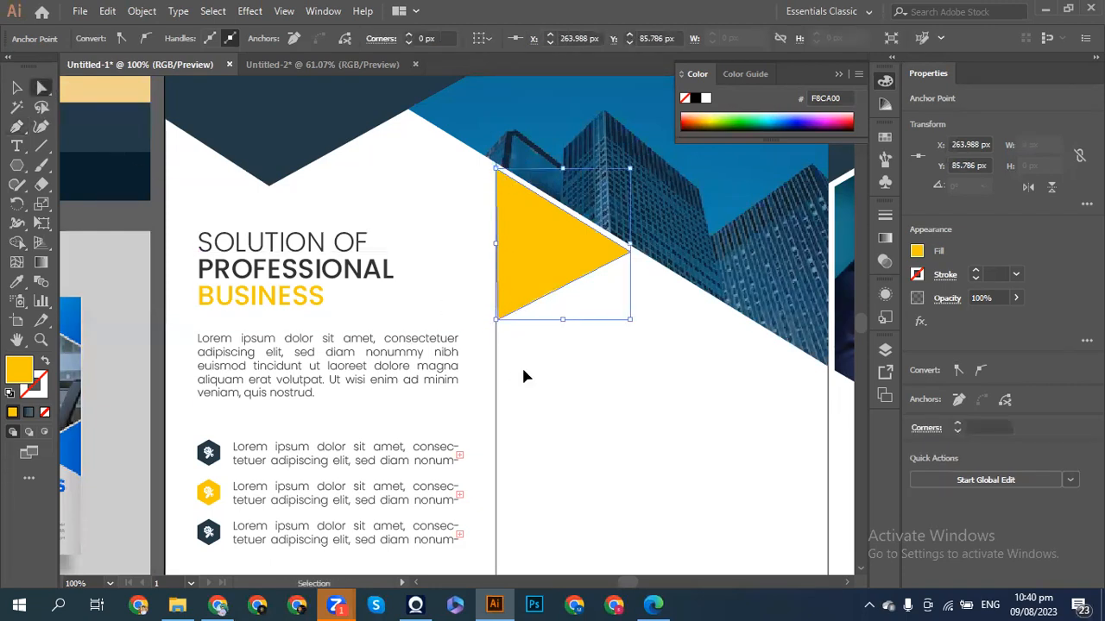
{"action": "key", "text": "ctrl+="}
{"action": "scroll", "coordinate": [526, 377], "scroll_direction": "down", "scroll_amount": 5}
{"action": "key", "text": "ctrl+="}
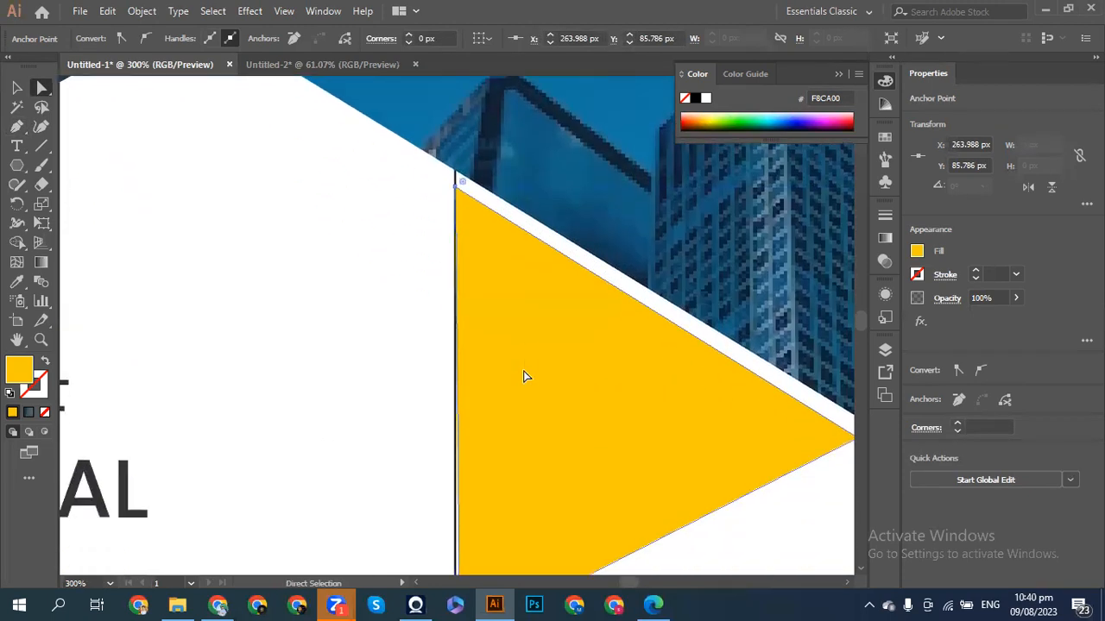
{"action": "left_click", "coordinate": [460, 470]}
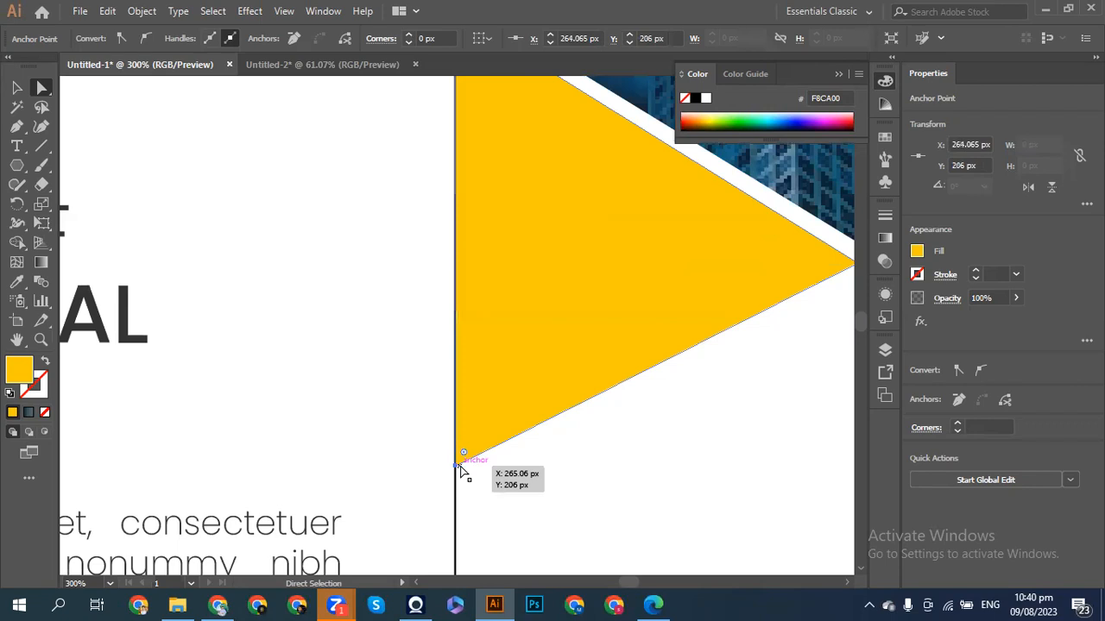
{"action": "key", "text": "Left"}
{"action": "left_click", "coordinate": [17, 87]}
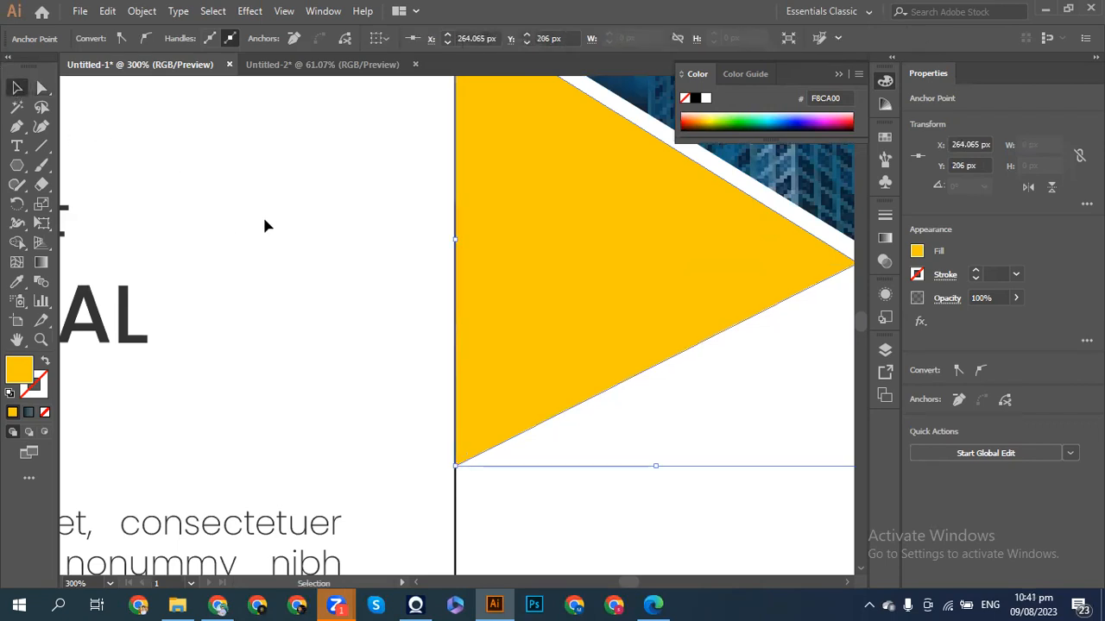
{"action": "left_click", "coordinate": [267, 227]}
{"action": "key", "text": "ctrl+minus"}
{"action": "key", "text": "ctrl+minus"}
{"action": "key", "text": "ctrl+minus"}
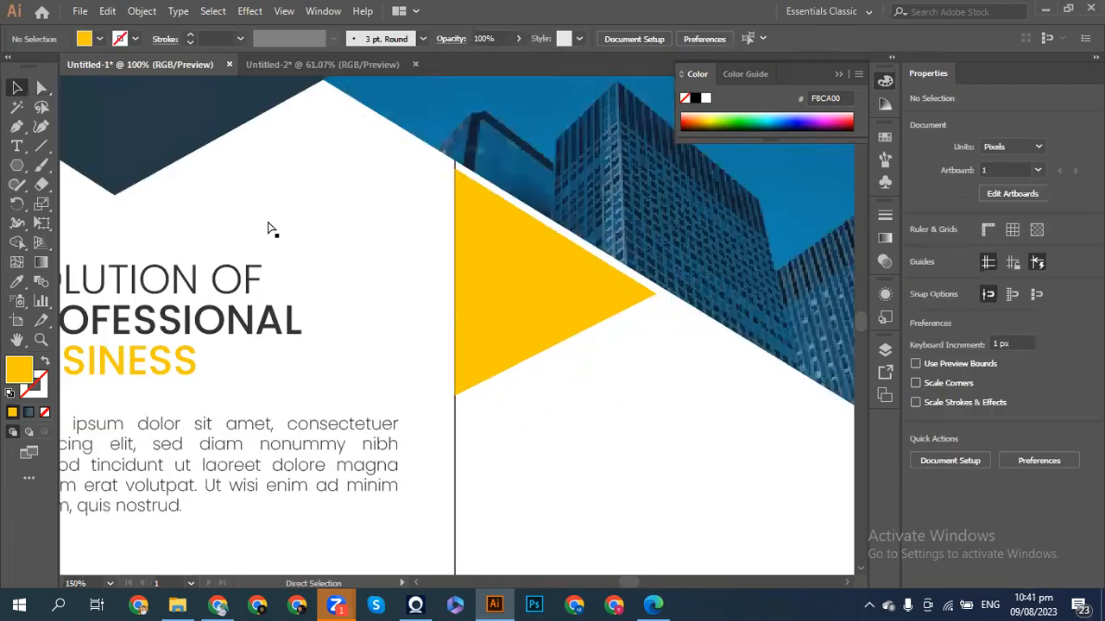
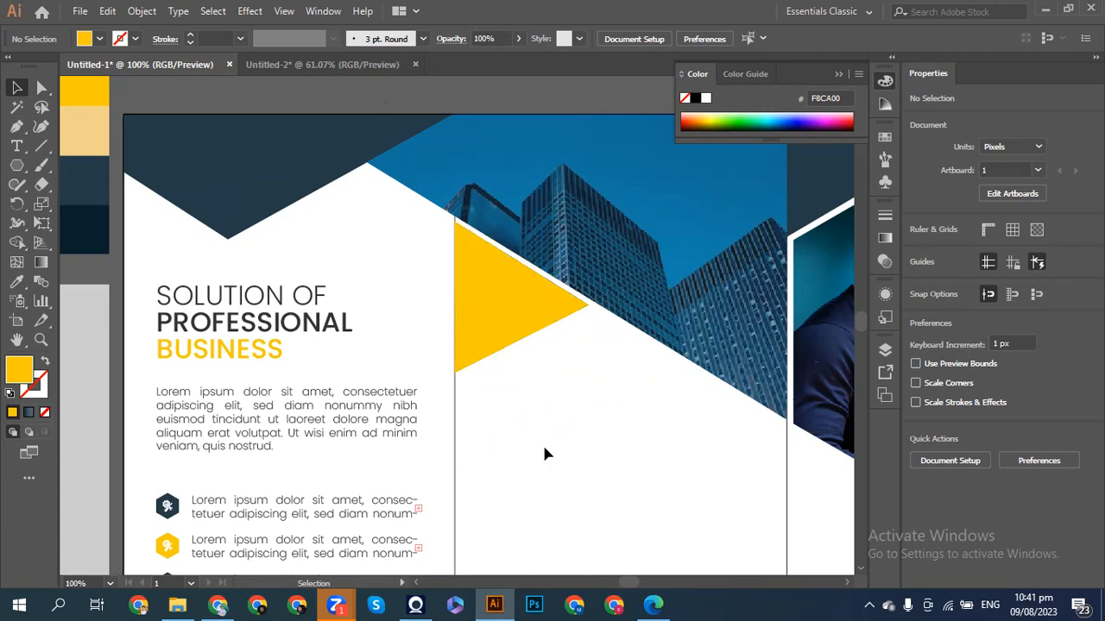
- Check the yellow triangle, fit the whole brochure spread in the window, and pick the Type tool
{"action": "scroll", "coordinate": [543, 453], "scroll_direction": "down", "scroll_amount": 3}
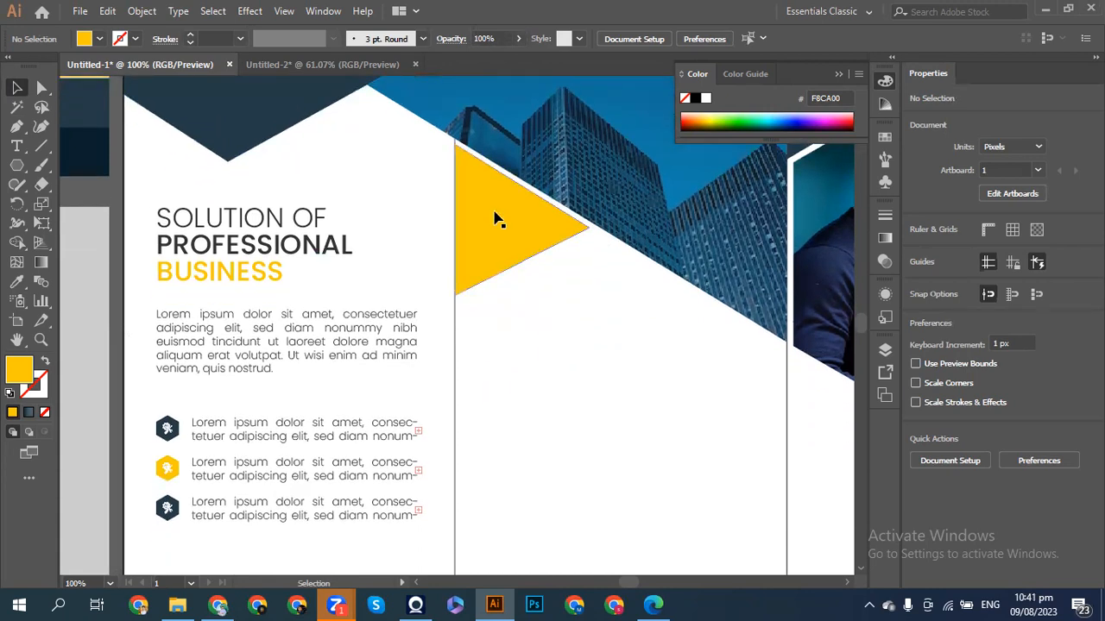
{"action": "left_click", "coordinate": [497, 220]}
{"action": "left_click", "coordinate": [565, 350]}
{"action": "key", "text": "ctrl+0"}
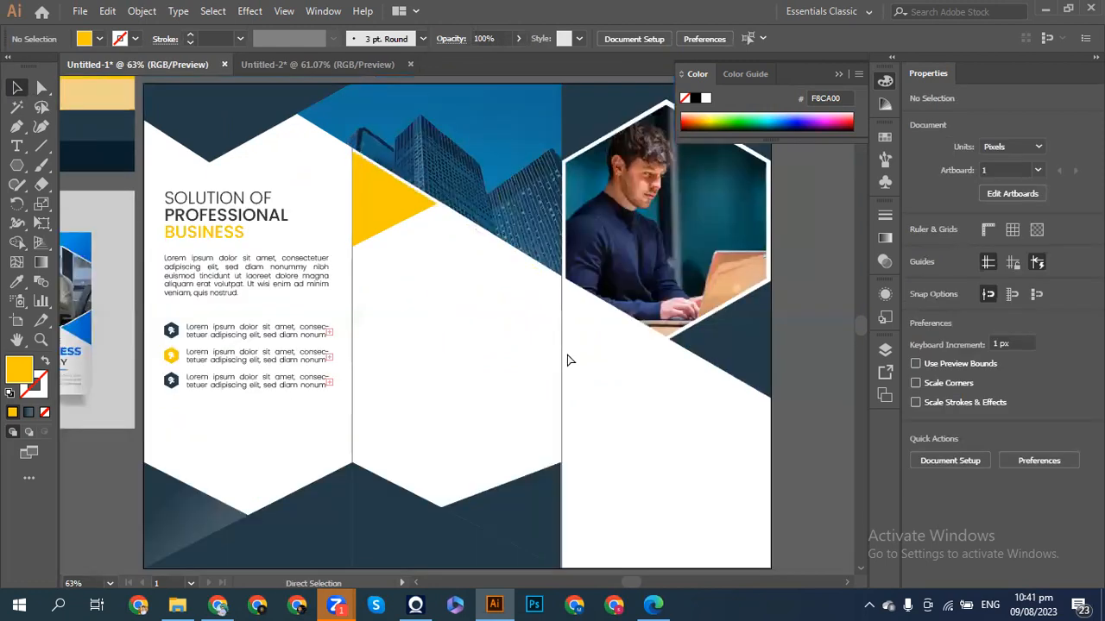
{"action": "scroll", "coordinate": [568, 360], "scroll_direction": "left", "scroll_amount": 5}
{"action": "scroll", "coordinate": [568, 360], "scroll_direction": "right", "scroll_amount": 1}
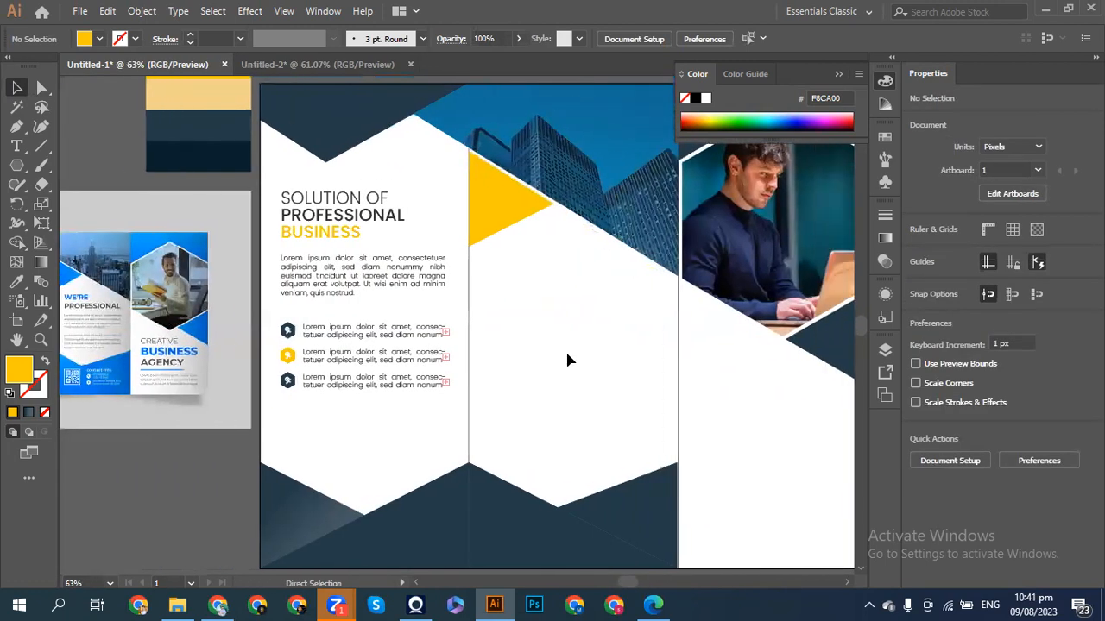
{"action": "left_click", "coordinate": [17, 147]}
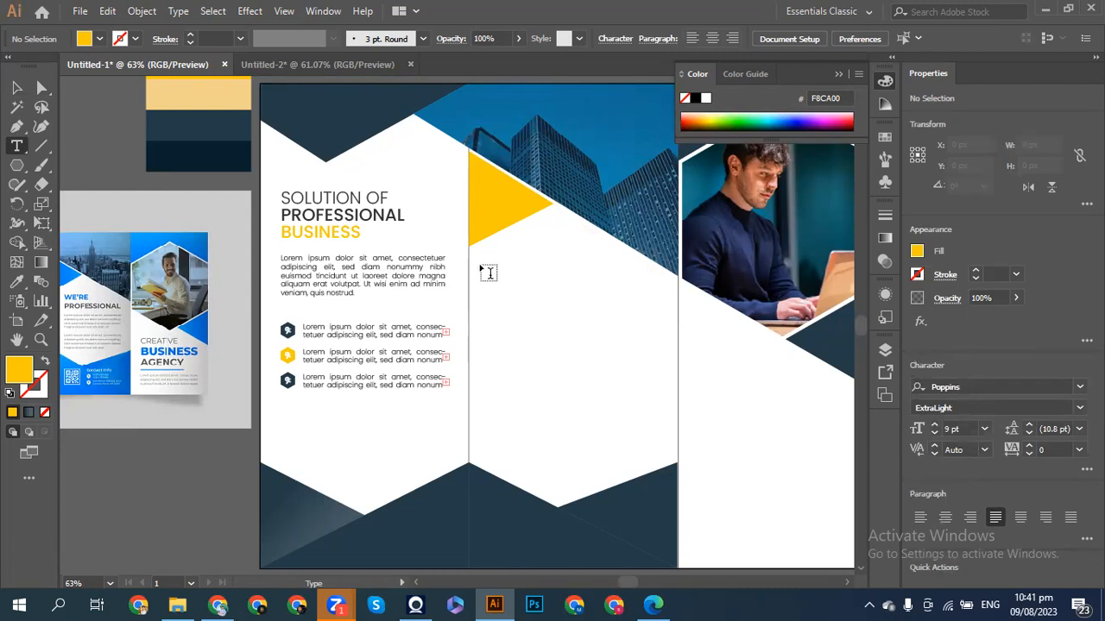
- Create a Poppins Bold text line on the middle panel and replace its placeholder with WE'RE
{"action": "left_click", "coordinate": [480, 265]}
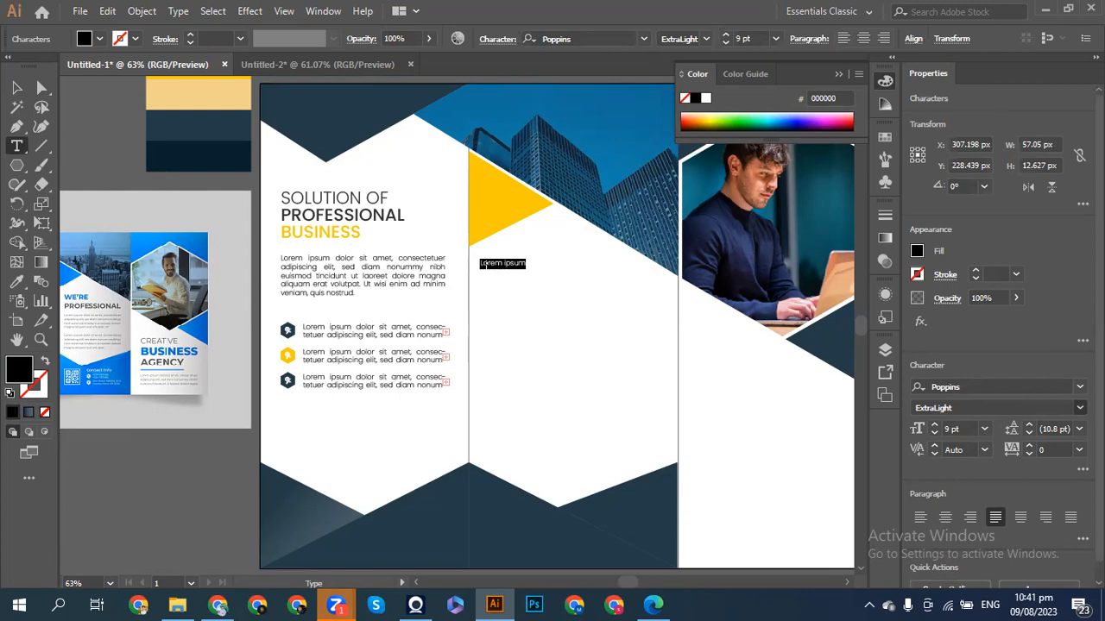
{"action": "left_click", "coordinate": [1080, 407]}
{"action": "left_click", "coordinate": [934, 301]}
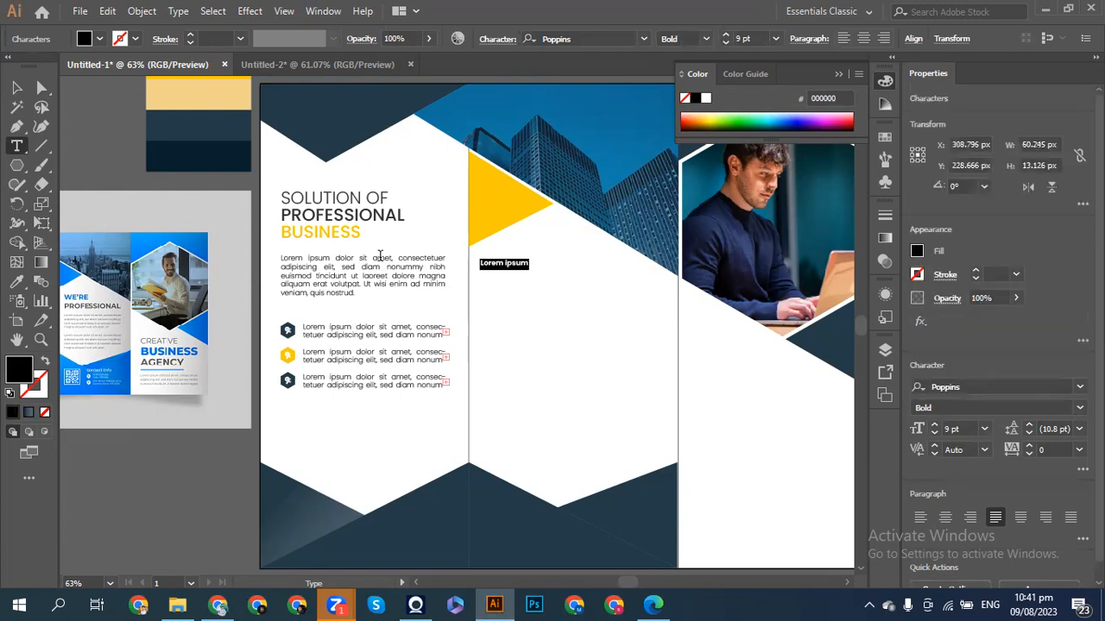
{"action": "left_click", "coordinate": [18, 88]}
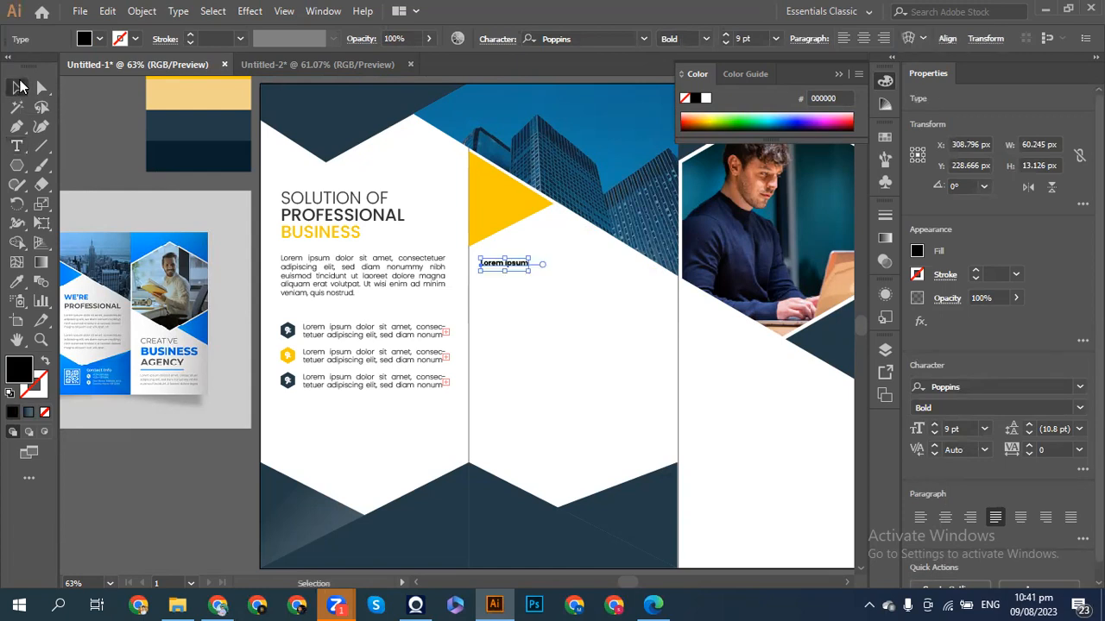
{"action": "key", "text": "ctrl+a"}
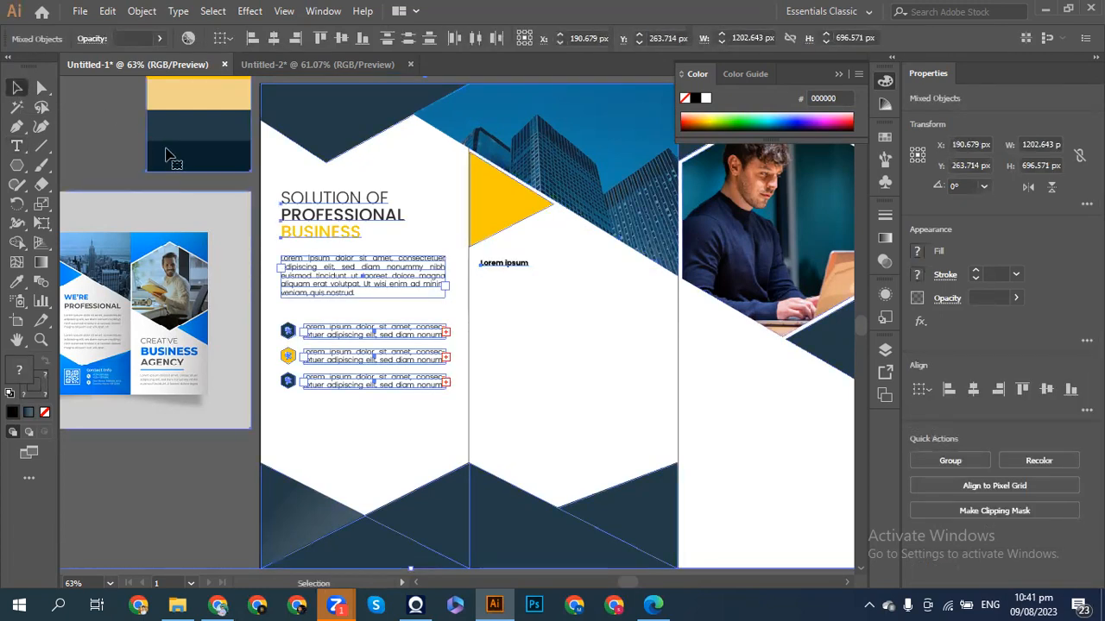
{"action": "key", "text": "t"}
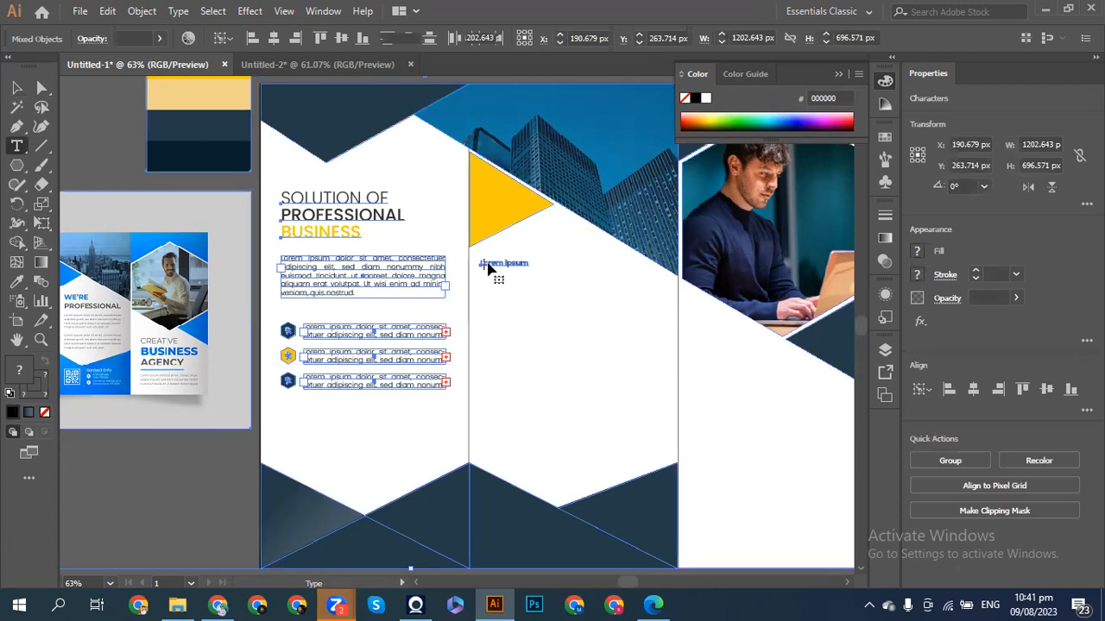
{"action": "triple_click", "coordinate": [489, 270]}
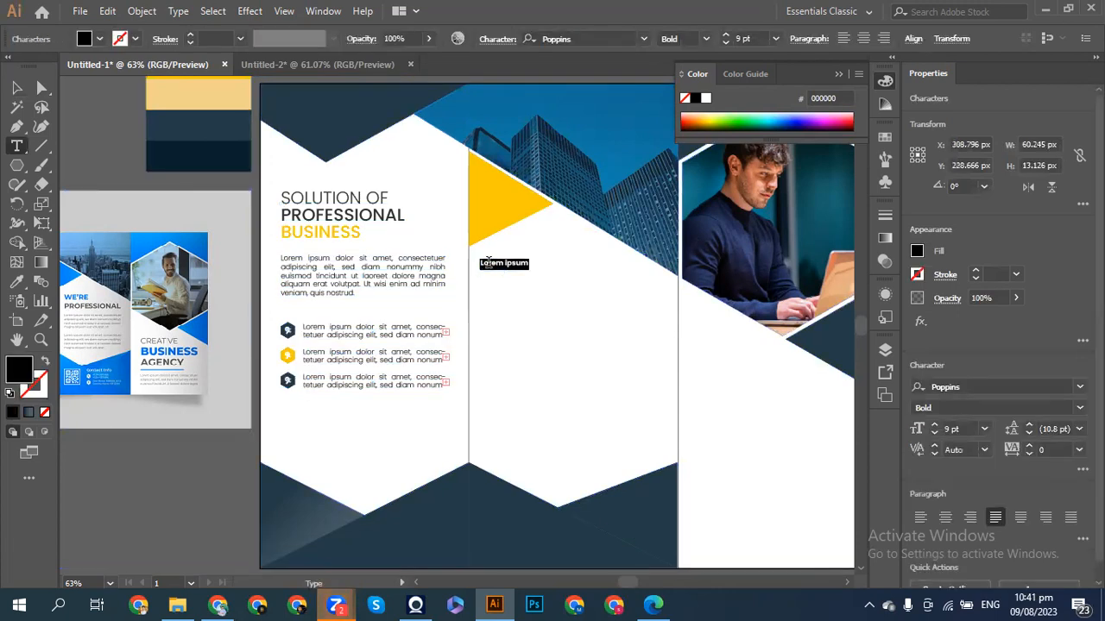
{"action": "key", "text": "BackSpace"}
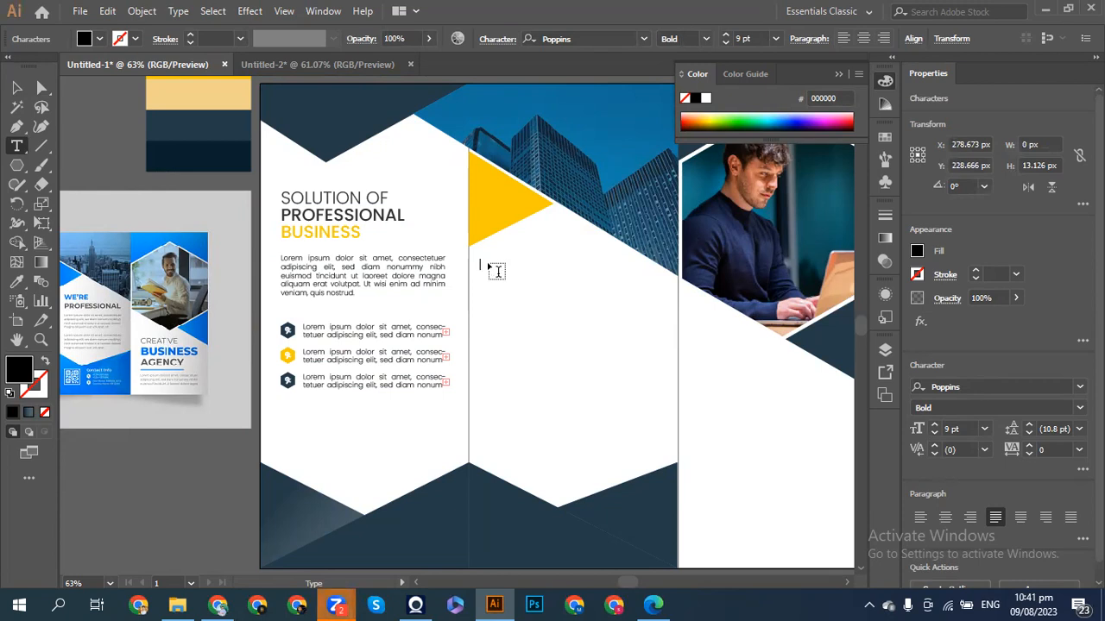
{"action": "type", "text": "WE"}
{"action": "type", "text": "'RE"}
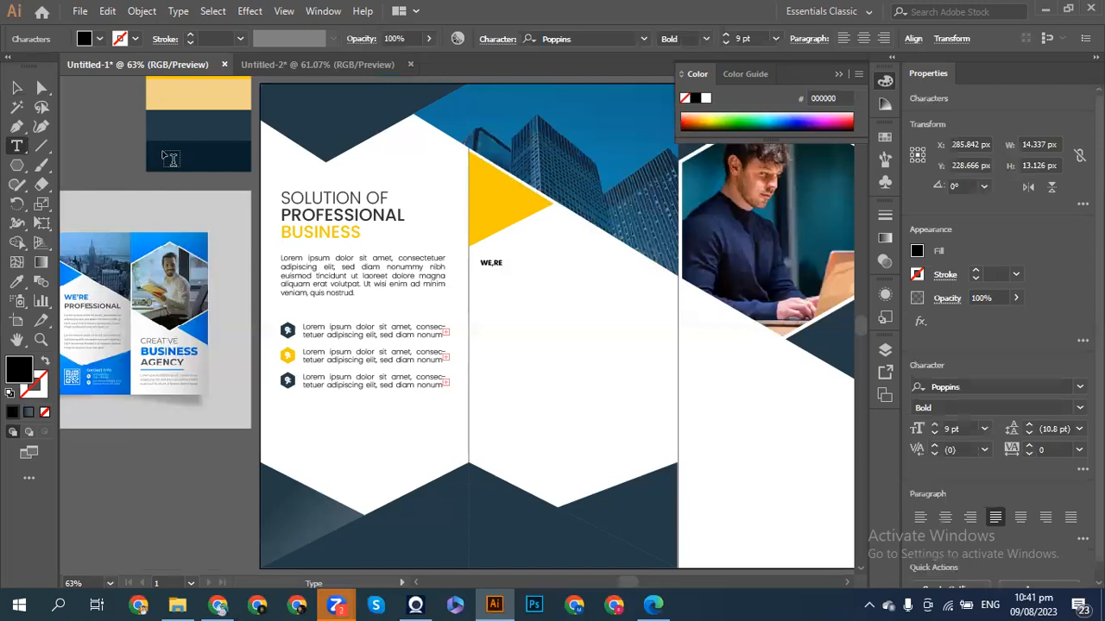
{"action": "left_click", "coordinate": [16, 87]}
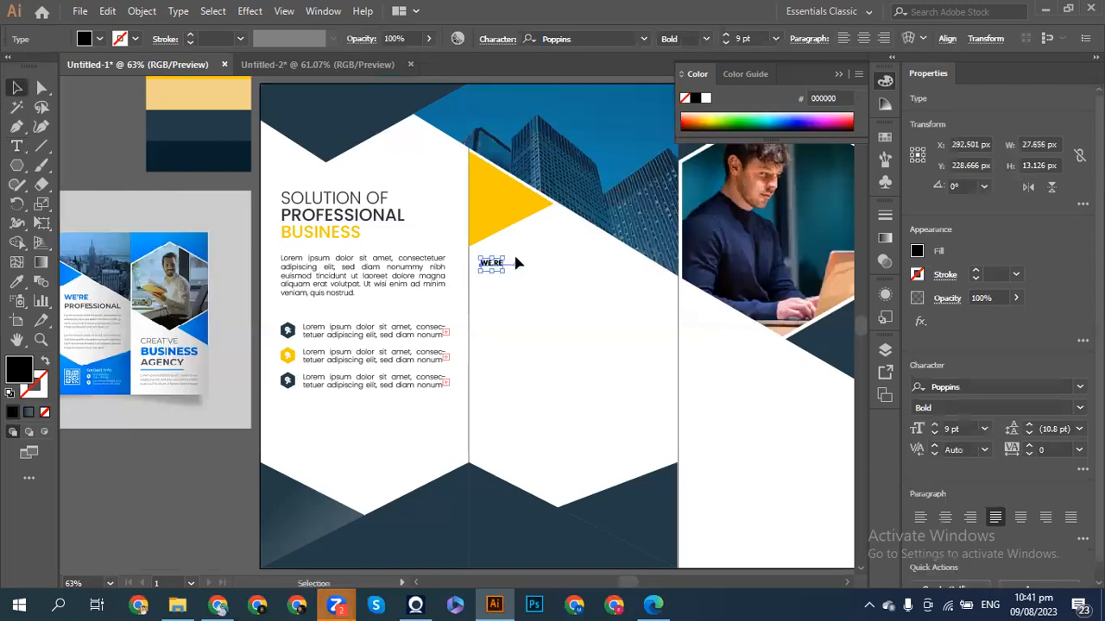
- Scale the WE'RE heading up to about 19.74 pt, nudge it right, and make it SemiBold
{"action": "left_click_drag", "start_coordinate": [503, 273], "coordinate": [533, 289]}
{"action": "key", "text": "shift+Right"}
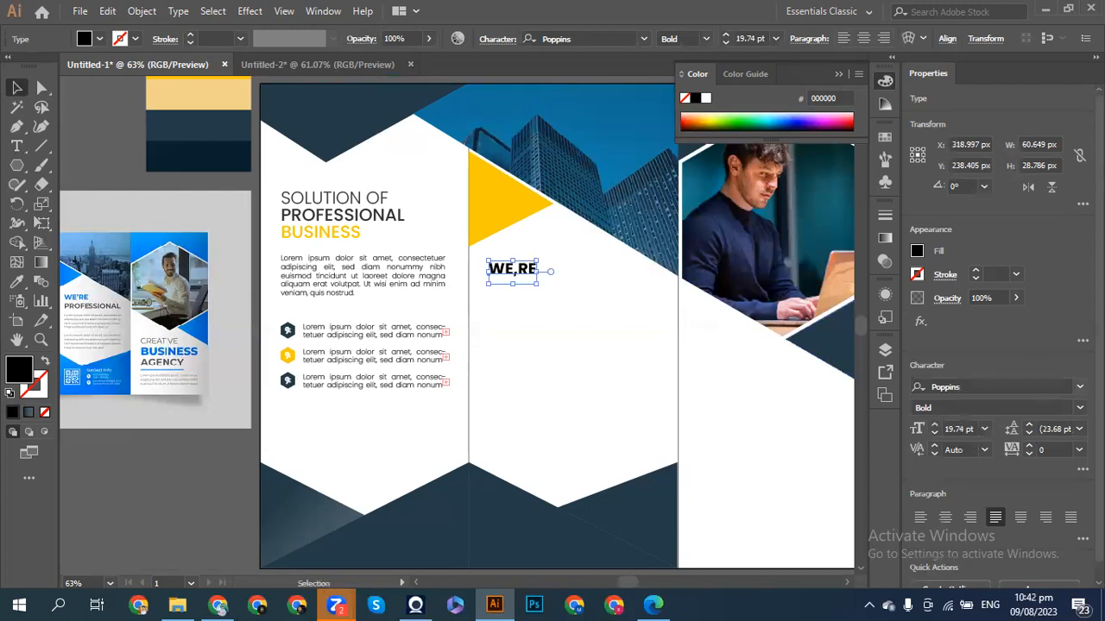
{"action": "left_click", "coordinate": [967, 407]}
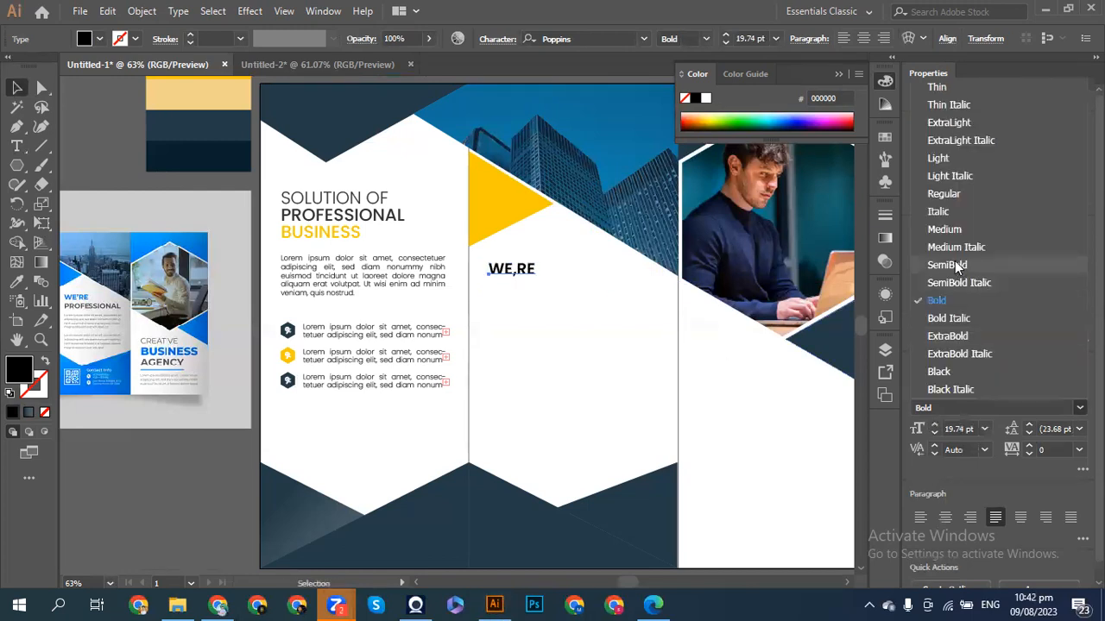
{"action": "left_click", "coordinate": [954, 263]}
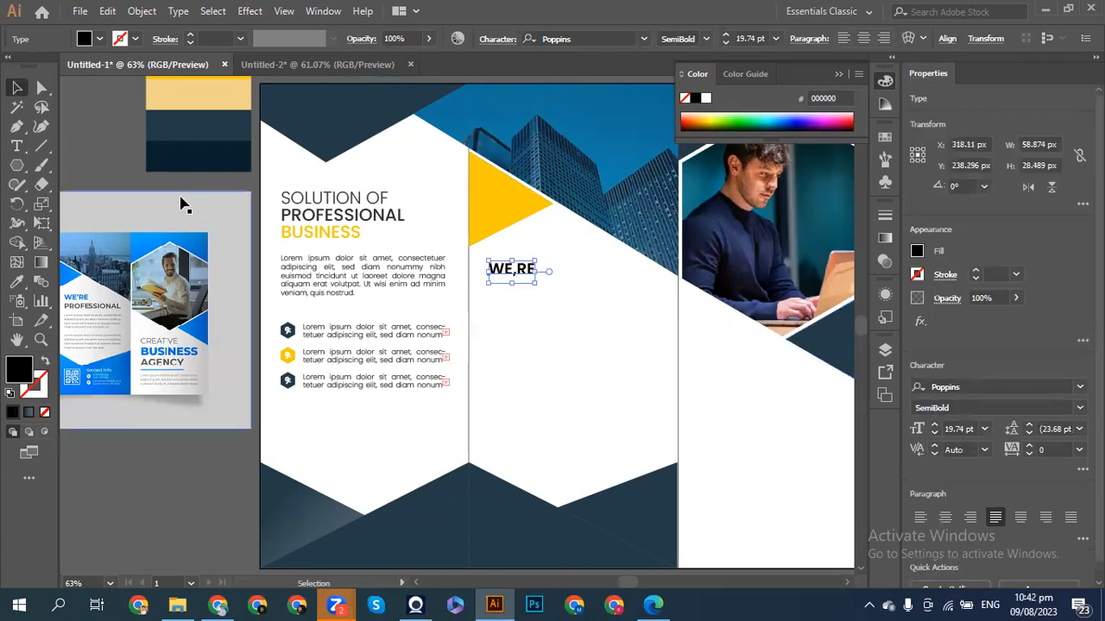
{"action": "left_click", "coordinate": [476, 257]}
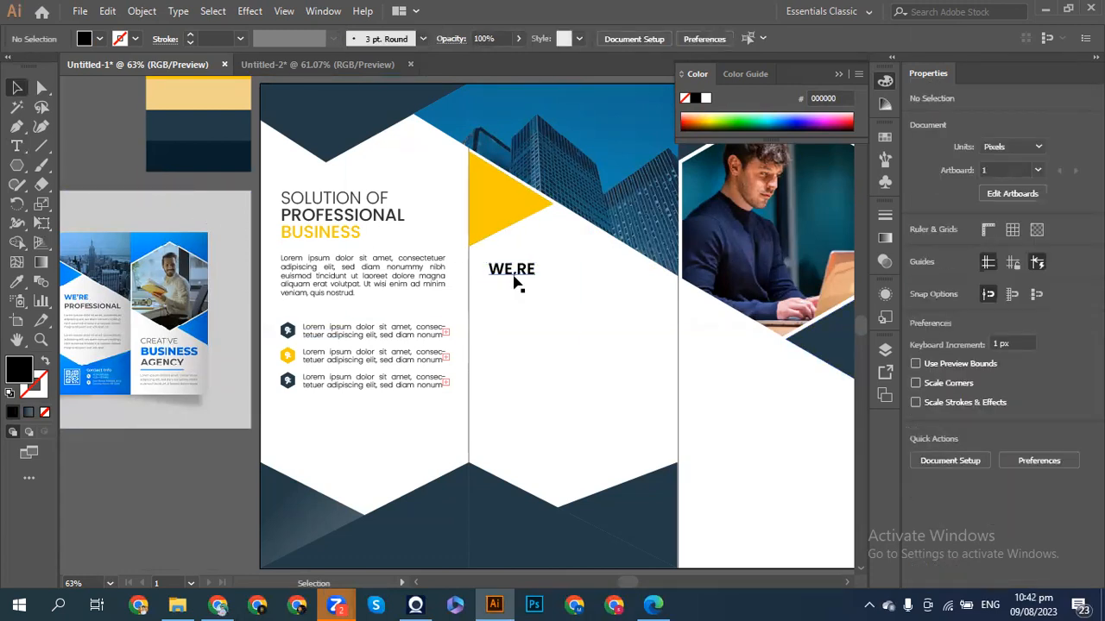
- Colour the WE'RE heading dark grey 333333 from the Fill swatches
{"action": "left_click", "coordinate": [504, 275]}
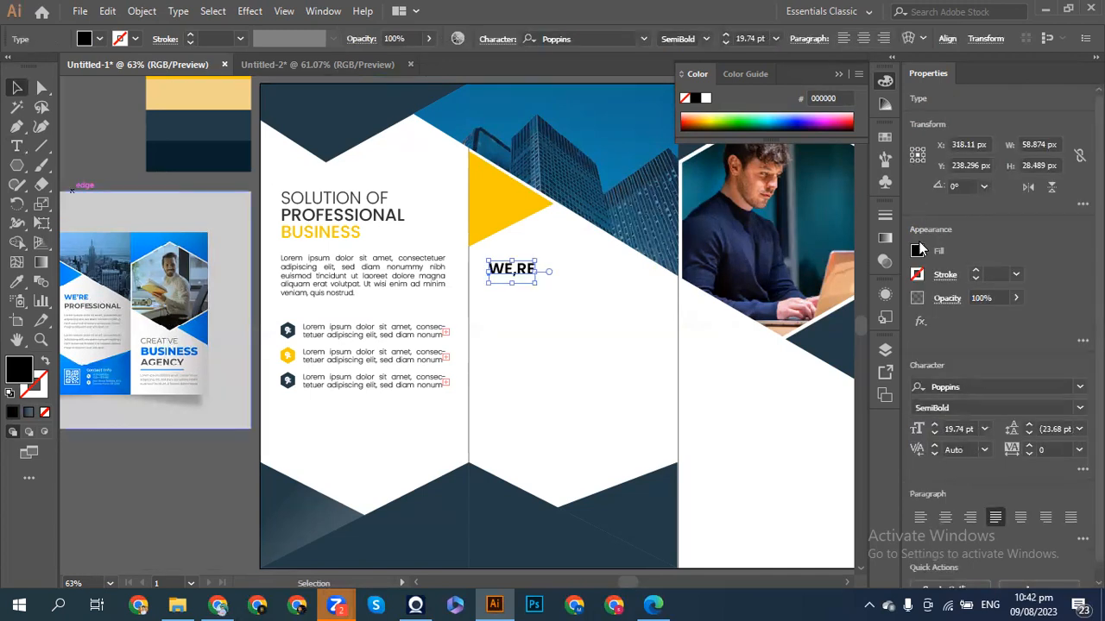
{"action": "left_click", "coordinate": [916, 250]}
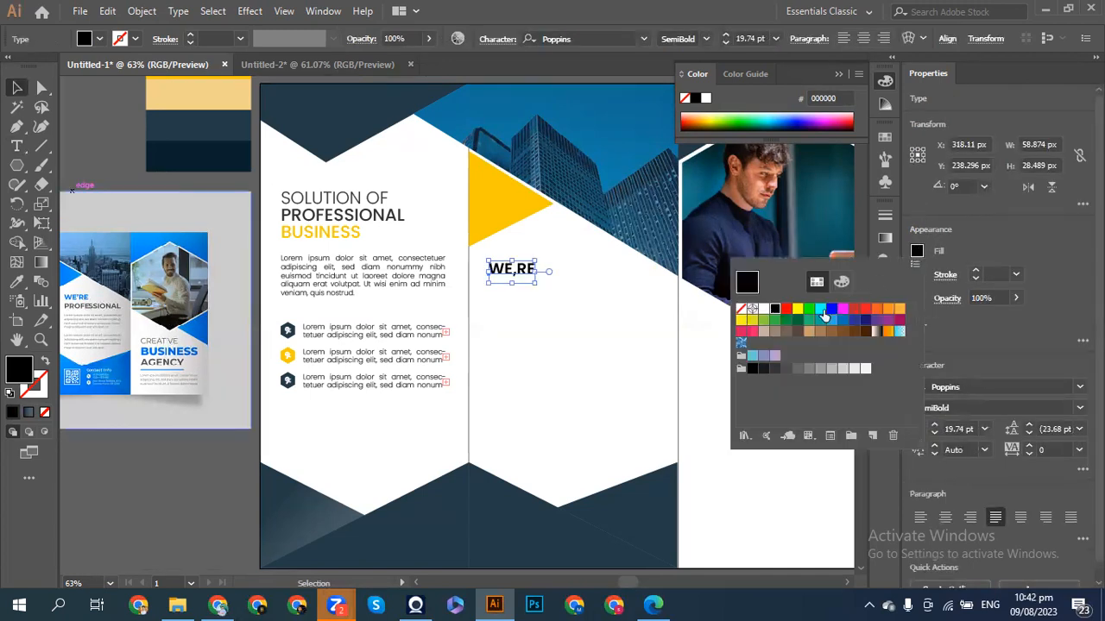
{"action": "left_click", "coordinate": [764, 371]}
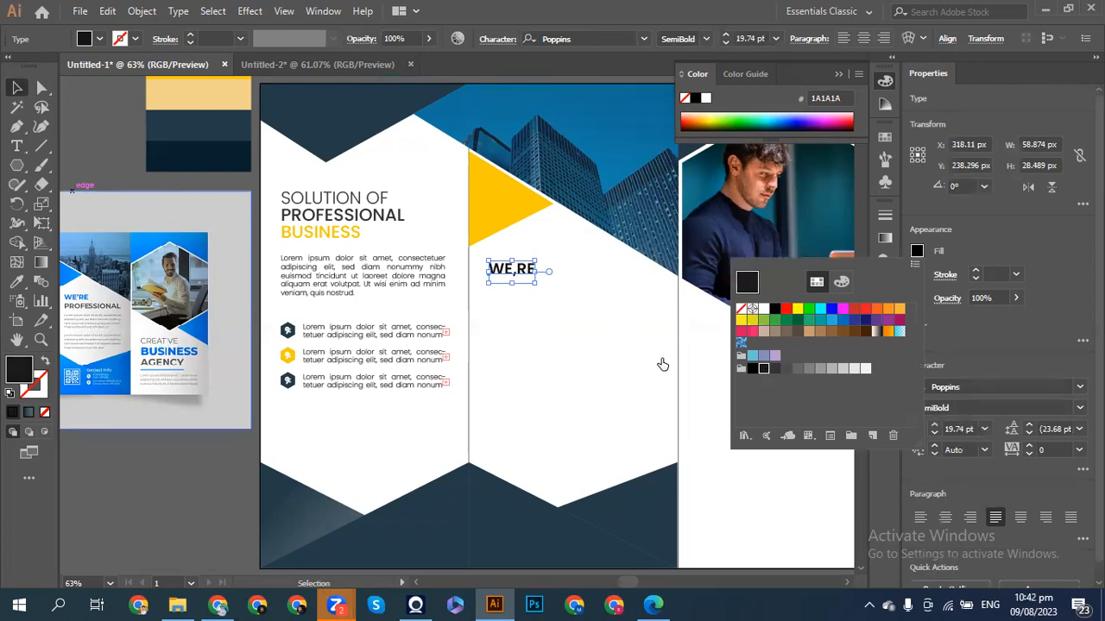
{"action": "left_click", "coordinate": [773, 369]}
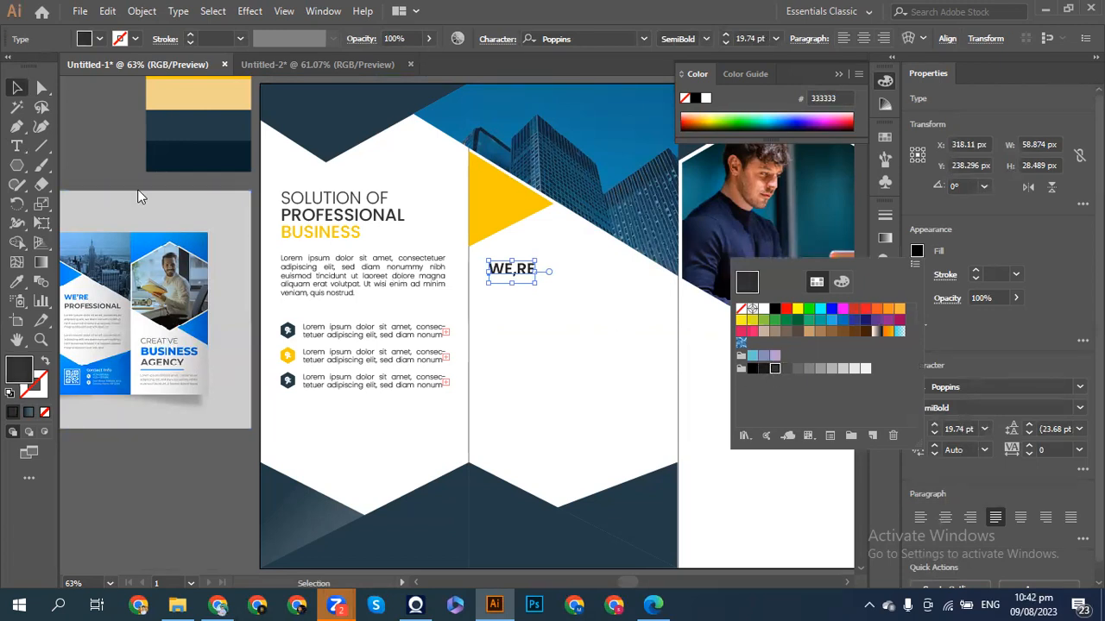
{"action": "left_click", "coordinate": [515, 287]}
- Duplicate WE'RE one line down and retype the copy as PROFESSIONAL
{"action": "left_click_drag", "start_coordinate": [509, 272], "coordinate": [511, 295]}
{"action": "double_click", "coordinate": [511, 285]}
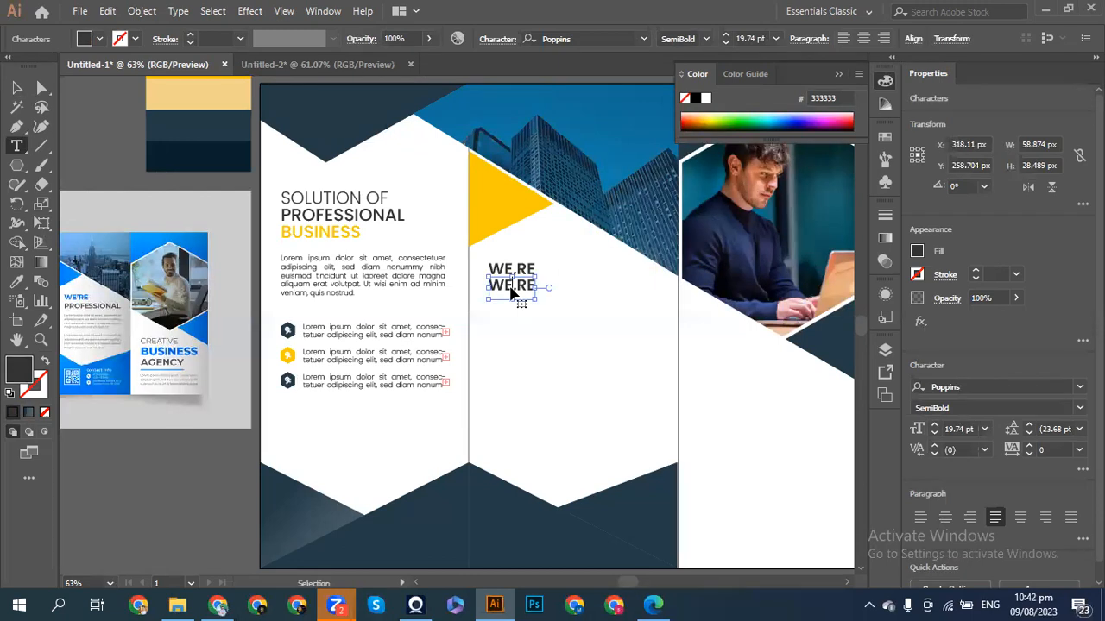
{"action": "key", "text": "BackSpace"}
{"action": "type", "text": "PRO"}
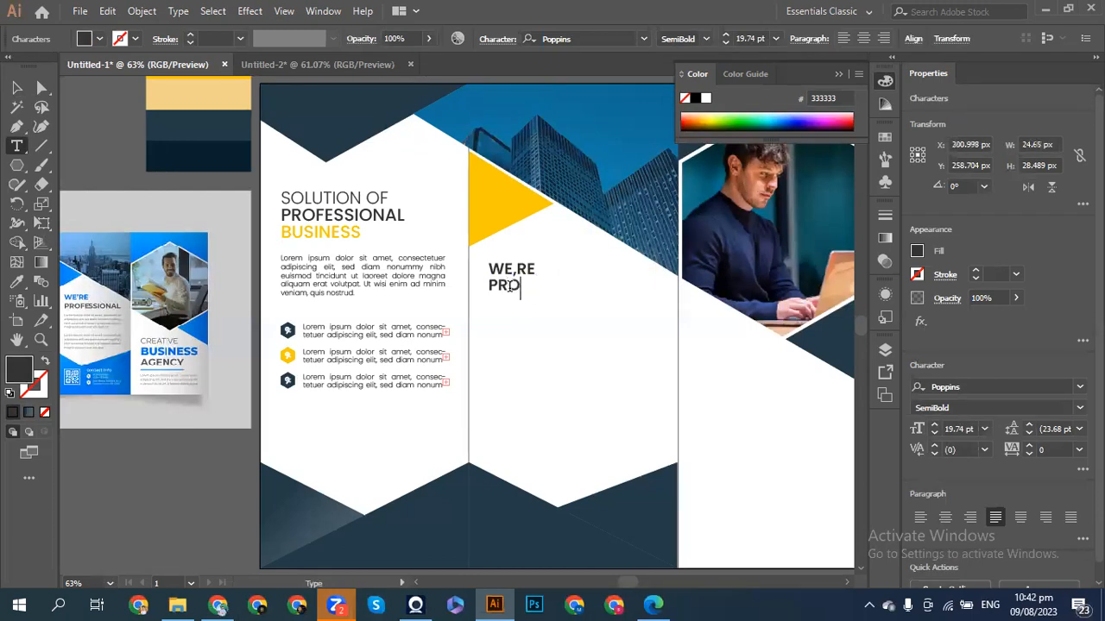
{"action": "type", "text": "FESSIONL"}
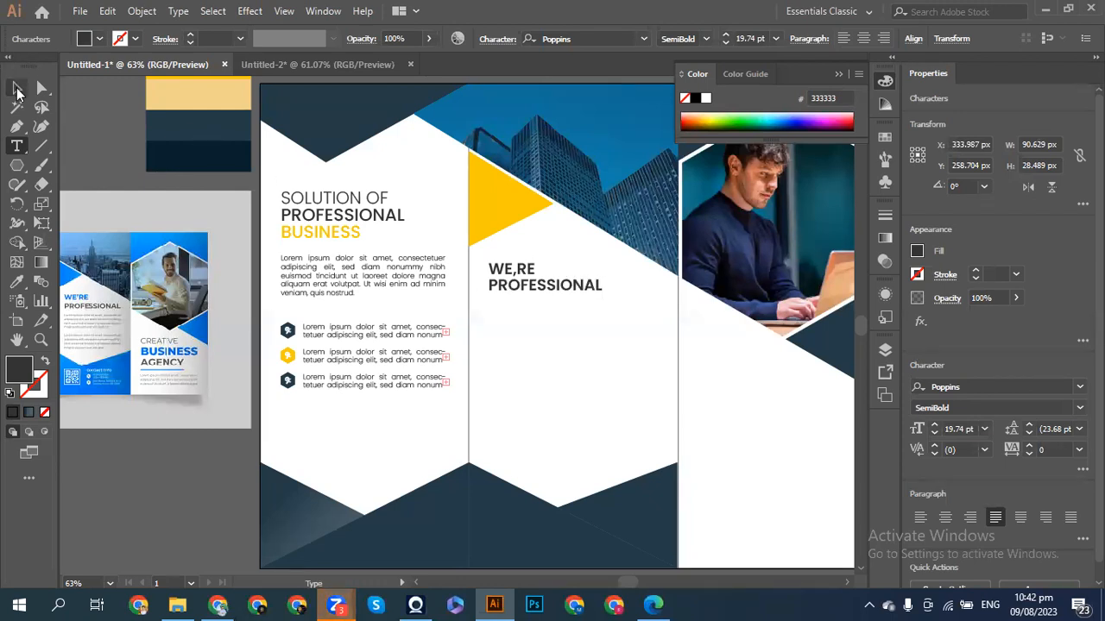
{"action": "left_click", "coordinate": [16, 88]}
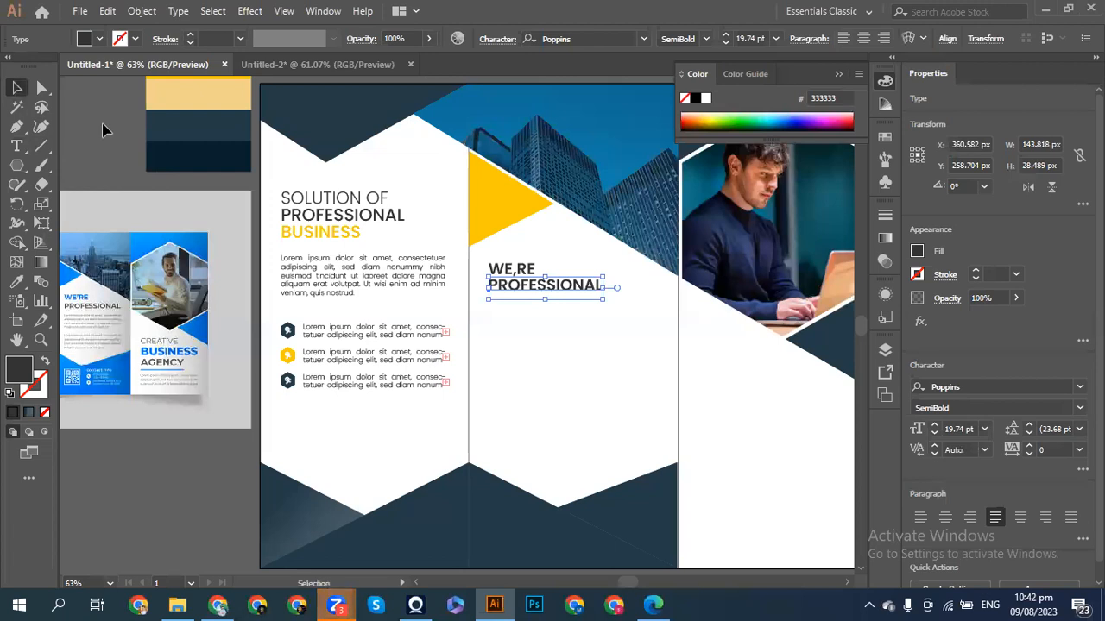
- Try widening the WE'RE PROFESSIONAL heading, undo it, and deselect
{"action": "left_click_drag", "start_coordinate": [604, 288], "coordinate": [627, 287]}
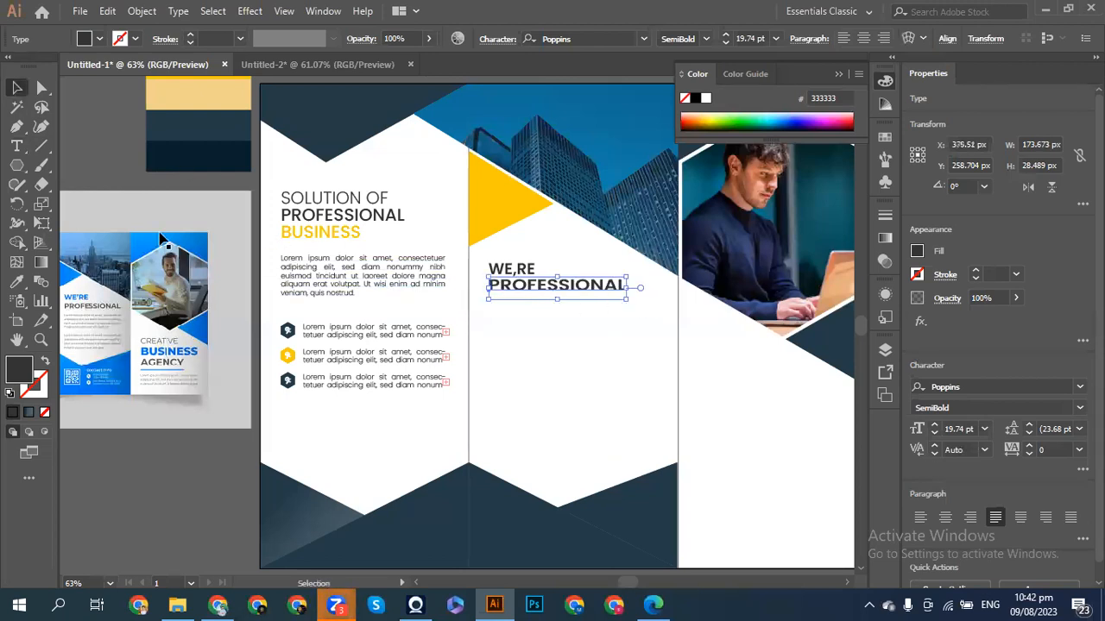
{"action": "key", "text": "ctrl+z"}
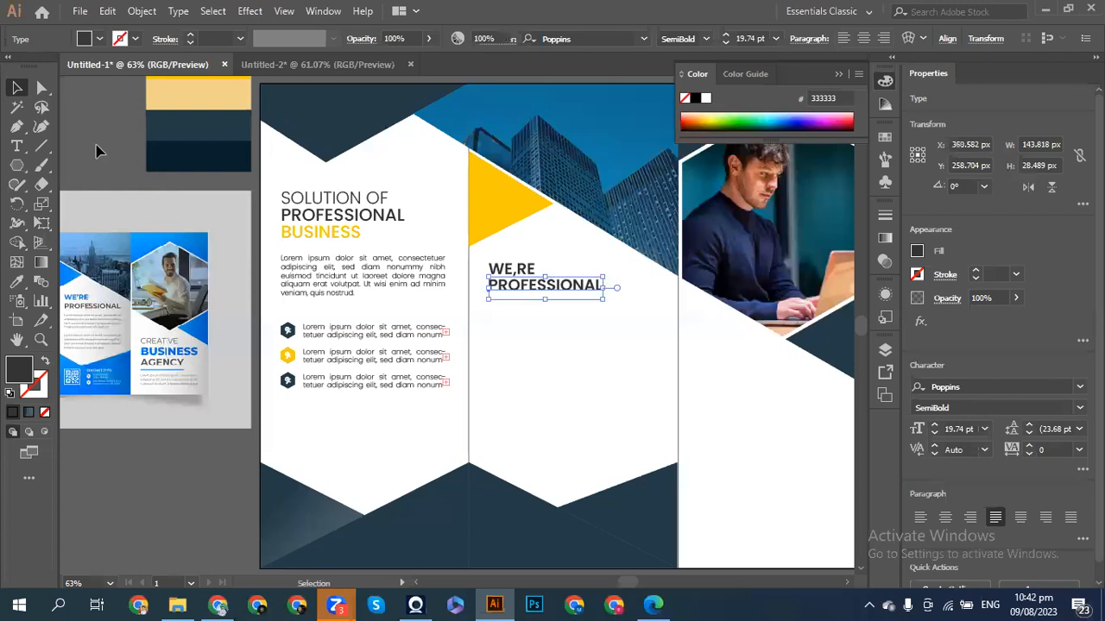
{"action": "left_click", "coordinate": [110, 153]}
{"action": "scroll", "coordinate": [447, 348], "scroll_direction": "left", "scroll_amount": 3}
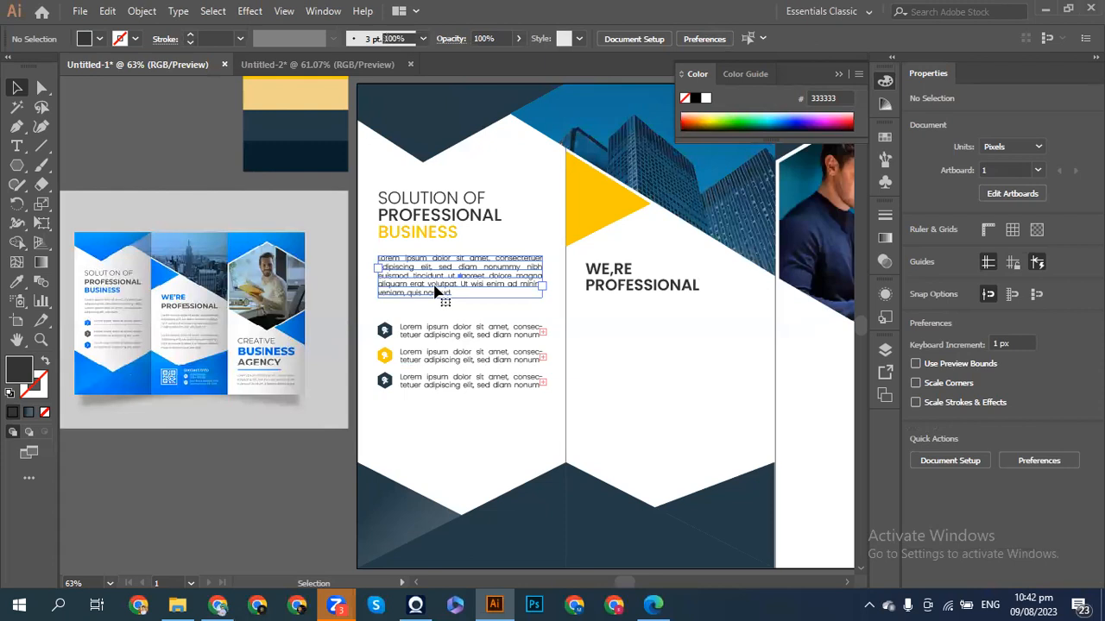
- Copy the Lorem ipsum body paragraph beneath the WE'RE PROFESSIONAL heading on the middle panel
{"action": "left_click_drag", "start_coordinate": [496, 292], "coordinate": [636, 391]}
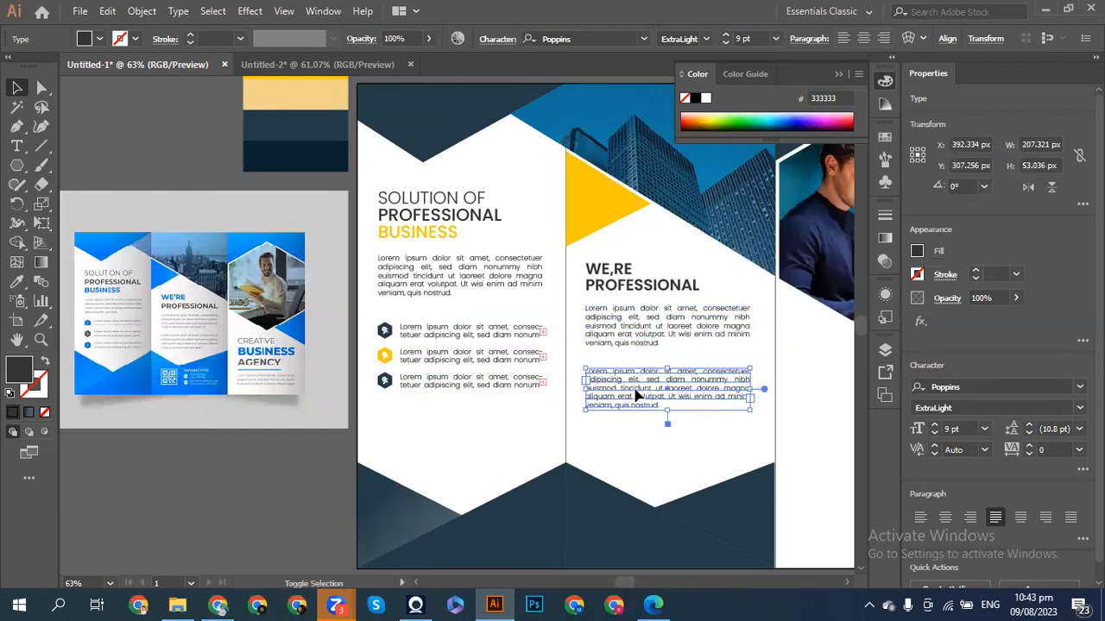
{"action": "left_click", "coordinate": [492, 443]}
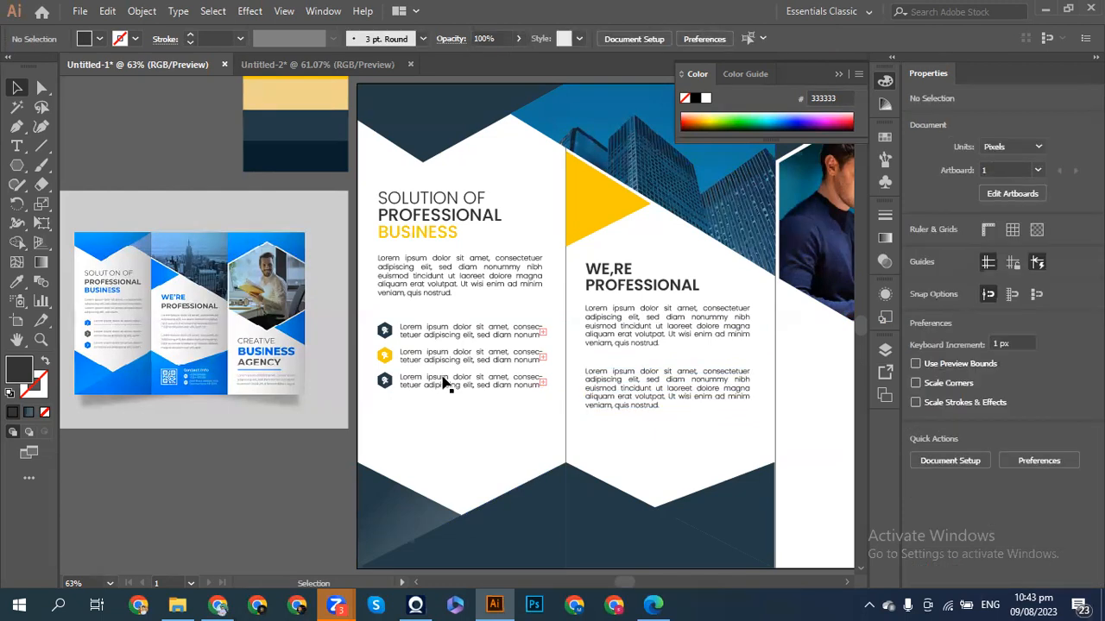
- Nudge the three hexagon bullet rows on the left panel slightly lower
{"action": "left_click_drag", "start_coordinate": [376, 313], "coordinate": [447, 406]}
{"action": "key", "text": "Down"}
{"action": "key", "text": "Down"}
{"action": "key", "text": "Down"}
{"action": "key", "text": "Down"}
{"action": "key", "text": "Down"}
{"action": "key", "text": "Down"}
{"action": "key", "text": "Down"}
{"action": "key", "text": "Down"}
{"action": "key", "text": "Down"}
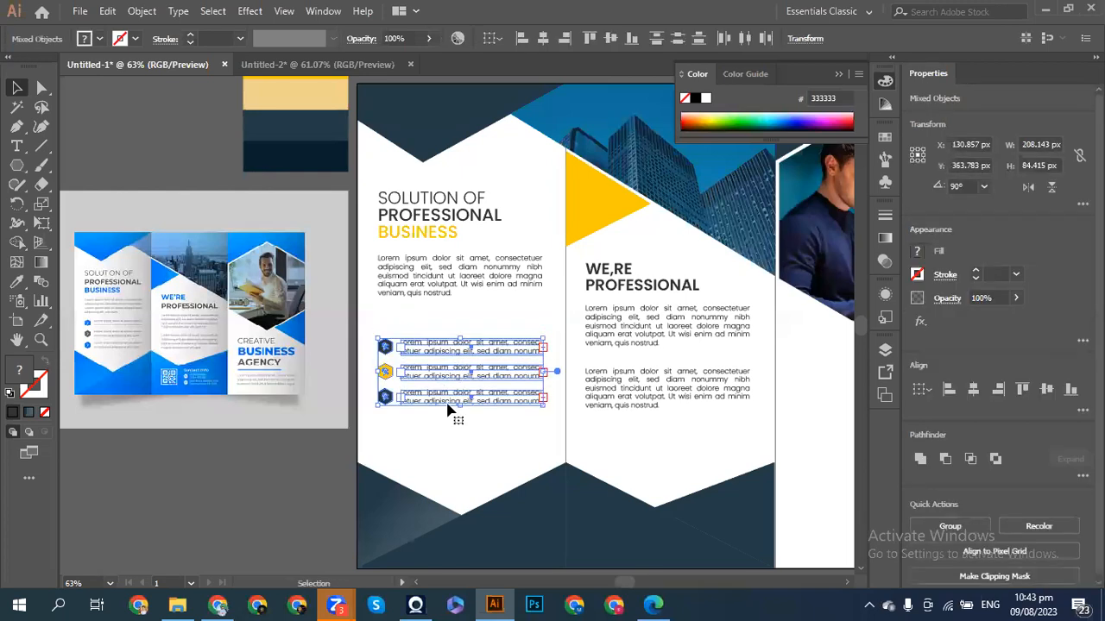
{"action": "key", "text": "Right"}
{"action": "key", "text": "Right"}
{"action": "key", "text": "Left"}
{"action": "key", "text": "Left"}
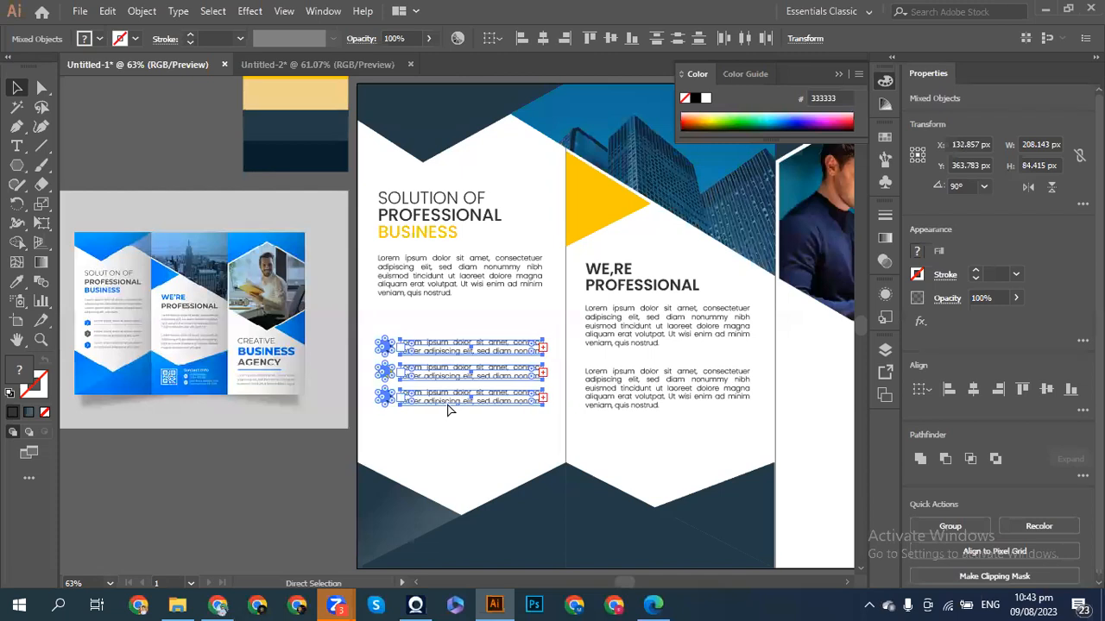
{"action": "key", "text": "Down"}
{"action": "key", "text": "Down"}
{"action": "key", "text": "Down"}
{"action": "key", "text": "Down"}
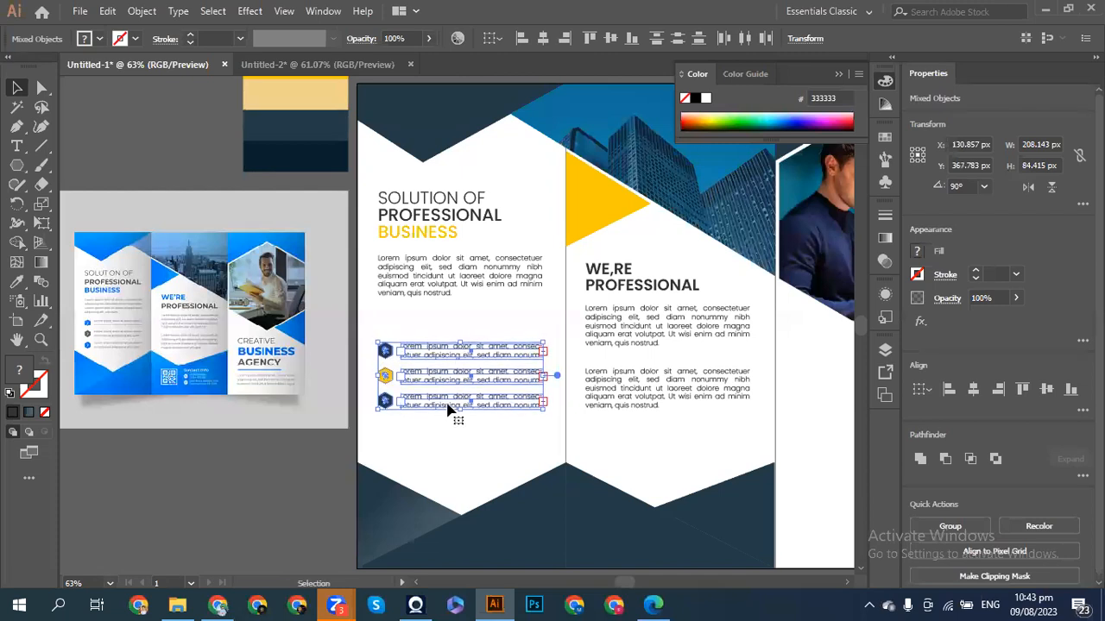
{"action": "key", "text": "Up"}
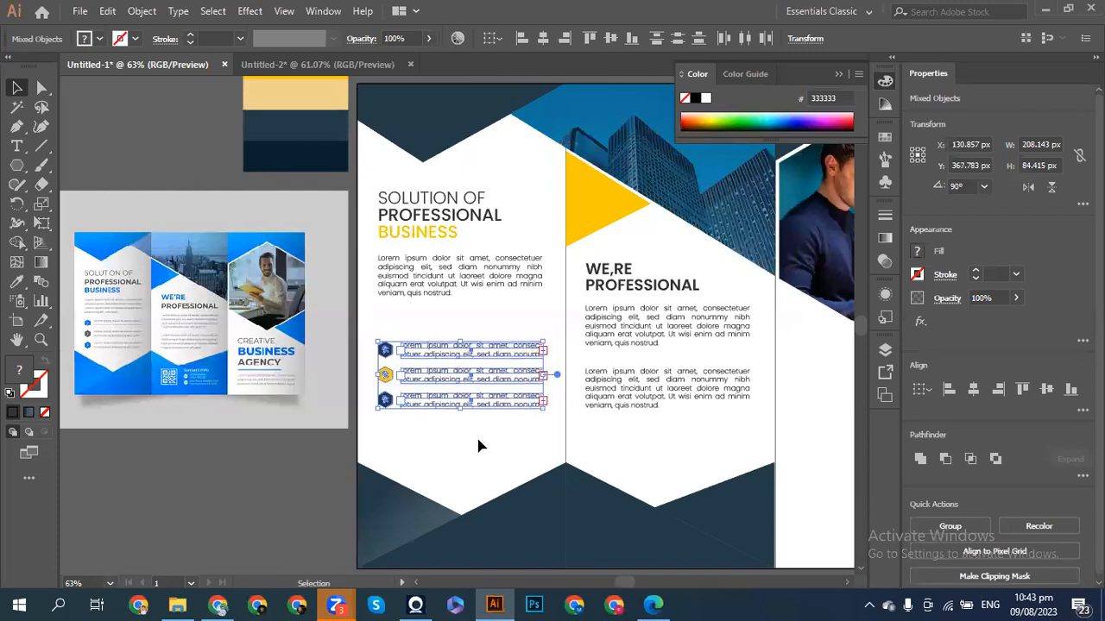
{"action": "left_click", "coordinate": [478, 441]}
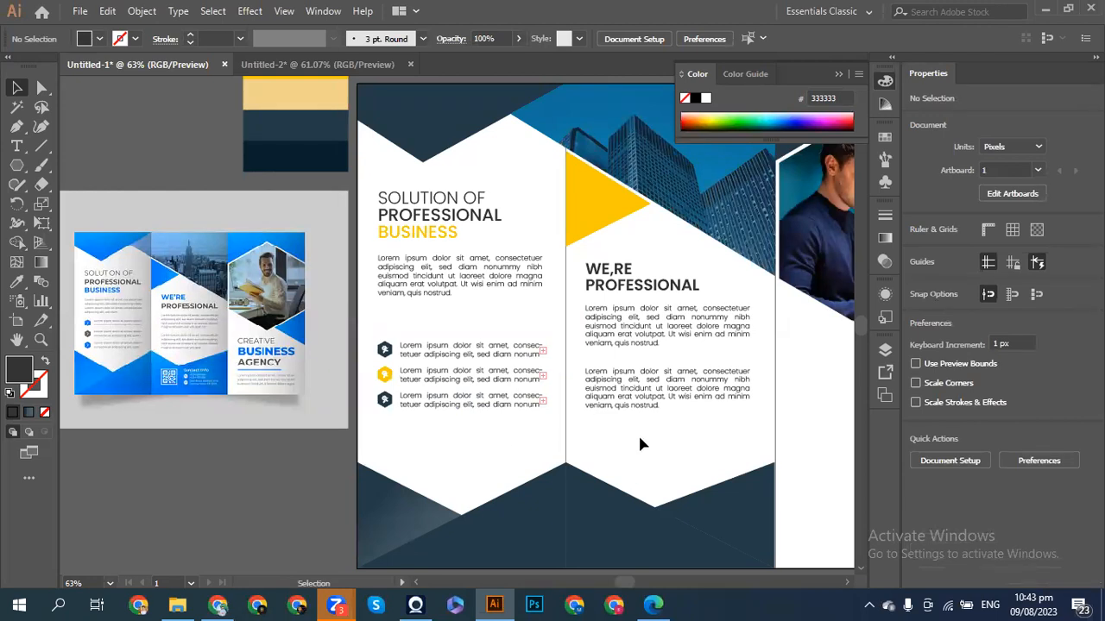
- Switch to the Direct Selection tool and pan across the spread
{"action": "key", "text": "a"}
{"action": "scroll", "coordinate": [639, 444], "scroll_direction": "right", "scroll_amount": 1}
{"action": "scroll", "coordinate": [640, 445], "scroll_direction": "right", "scroll_amount": 6}
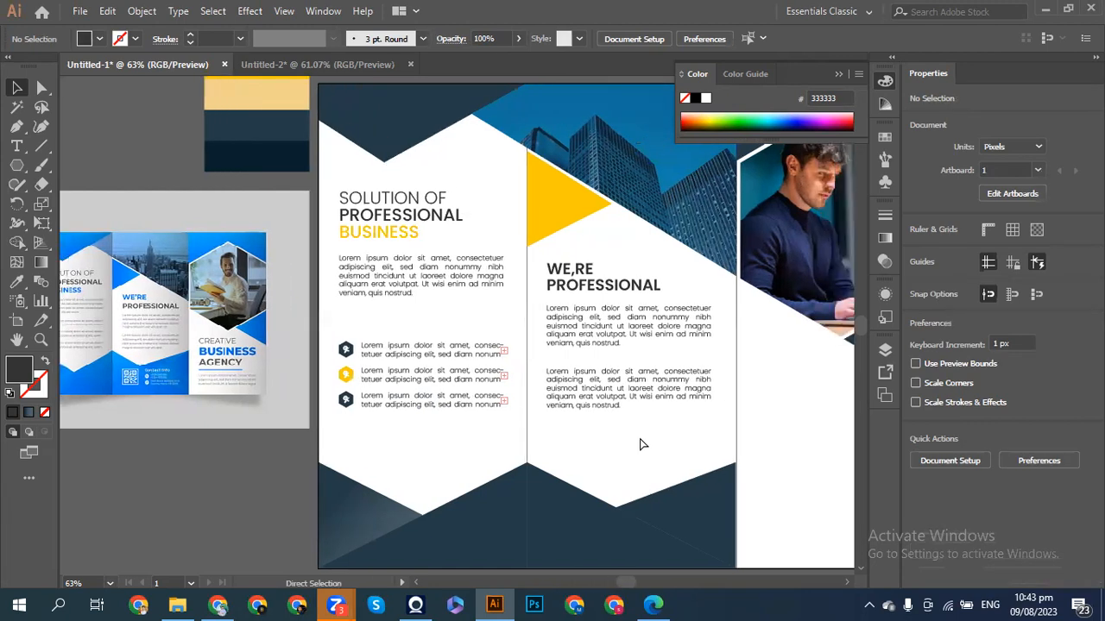
{"action": "scroll", "coordinate": [640, 444], "scroll_direction": "left", "scroll_amount": 4}
{"action": "scroll", "coordinate": [640, 445], "scroll_direction": "left", "scroll_amount": 2}
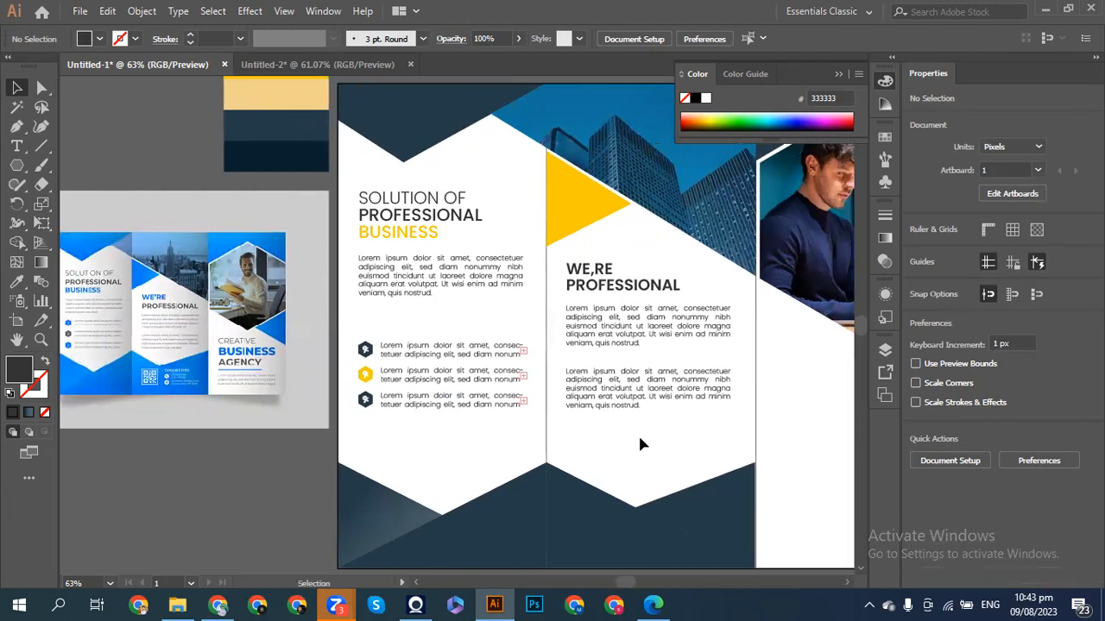
- Copy the SOLUTION OF PROFESSIONAL BUSINESS headline onto the right panel below the photo, shifted down
{"action": "mouse_move", "coordinate": [435, 178]}
{"action": "left_mouse_down"}
{"action": "mouse_move", "coordinate": [402, 249]}
{"action": "mouse_move", "coordinate": [401, 233]}
{"action": "mouse_move", "coordinate": [489, 250]}
{"action": "mouse_move", "coordinate": [812, 405]}
{"action": "mouse_move", "coordinate": [820, 428]}
{"action": "left_mouse_up"}
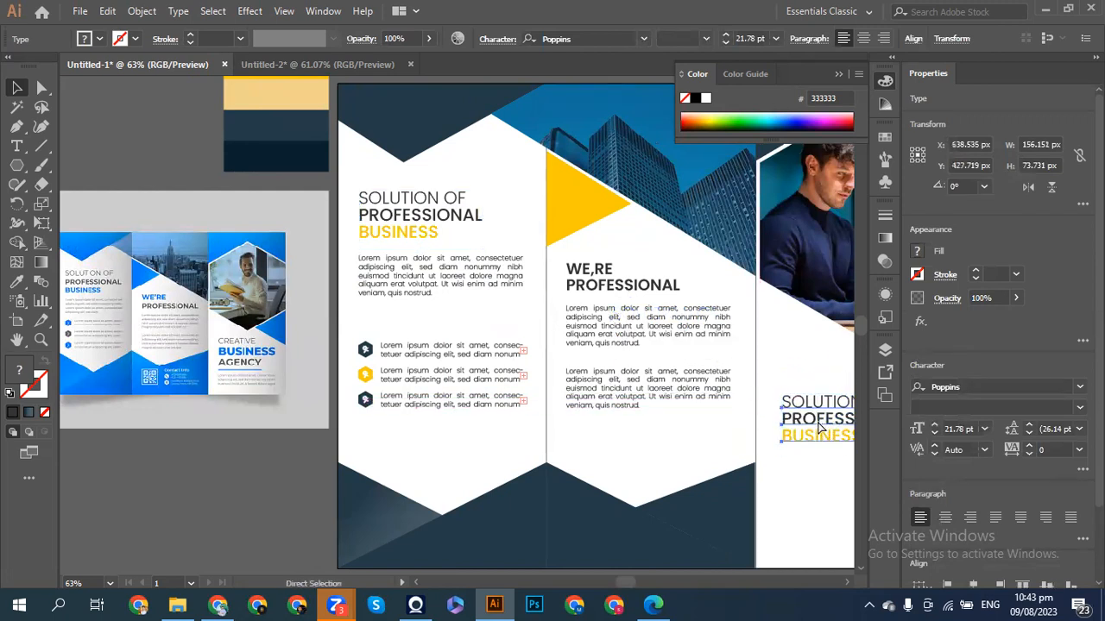
{"action": "scroll", "coordinate": [820, 428], "scroll_direction": "right", "scroll_amount": 3}
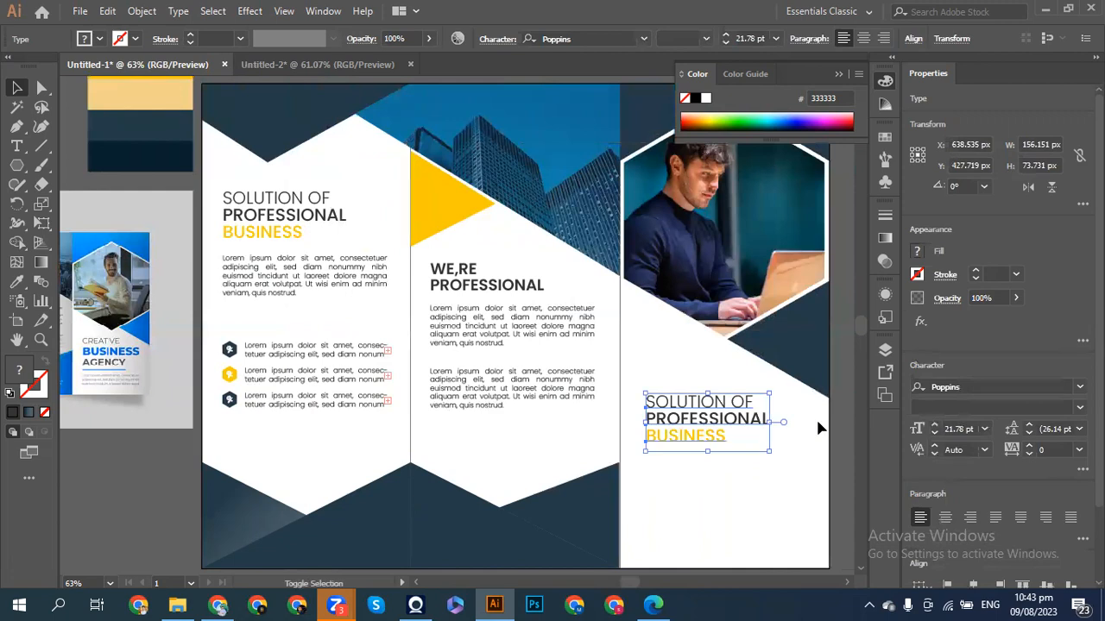
{"action": "key", "text": "shift+Down"}
{"action": "key", "text": "shift+Down"}
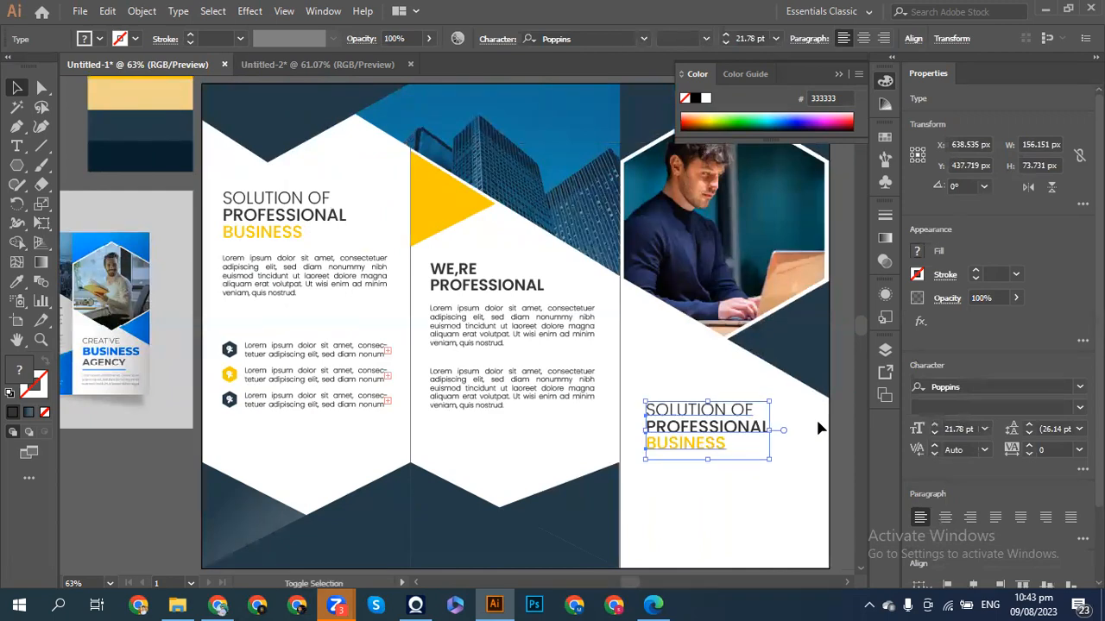
{"action": "key", "text": "shift+Down"}
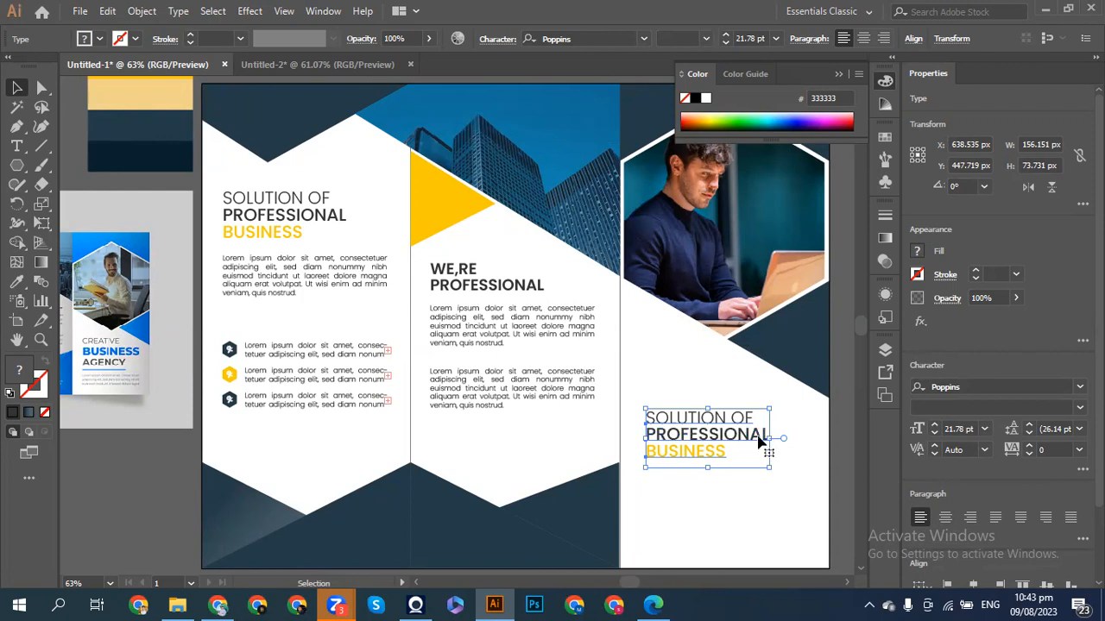
{"action": "double_click", "coordinate": [766, 443]}
- Change the headline's first two lines to read CREATIVE and BUSINESS
{"action": "double_click", "coordinate": [764, 437]}
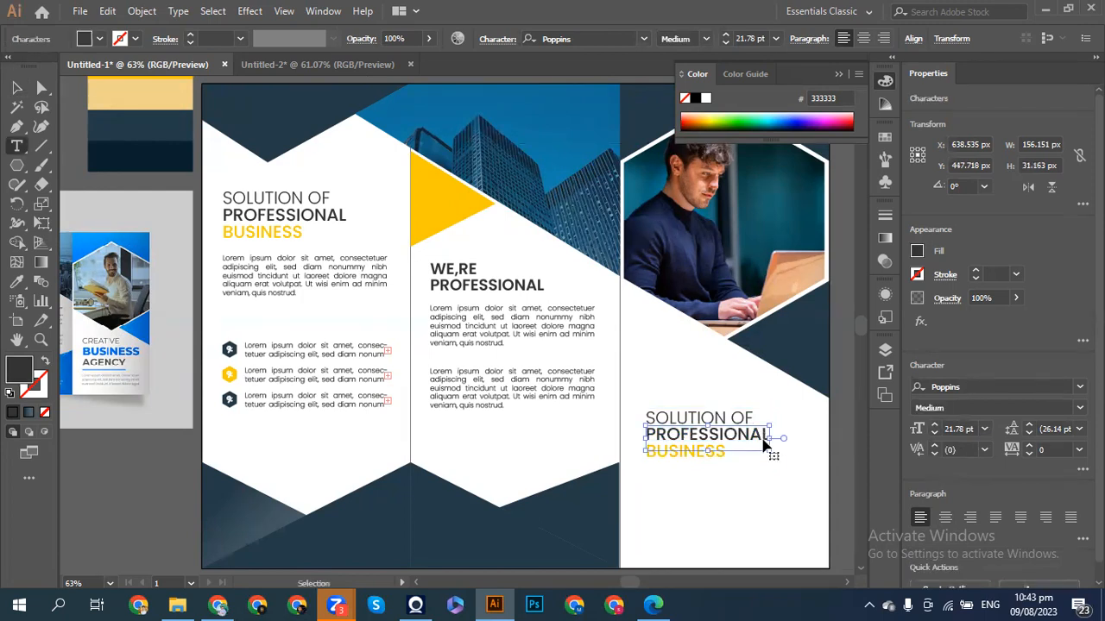
{"action": "key", "text": "BackSpace"}
{"action": "type", "text": "buSI"}
{"action": "key", "text": "BackSpace"}
{"action": "key", "text": "BackSpace"}
{"action": "key", "text": "BackSpace"}
{"action": "type", "text": "BUSINESS"}
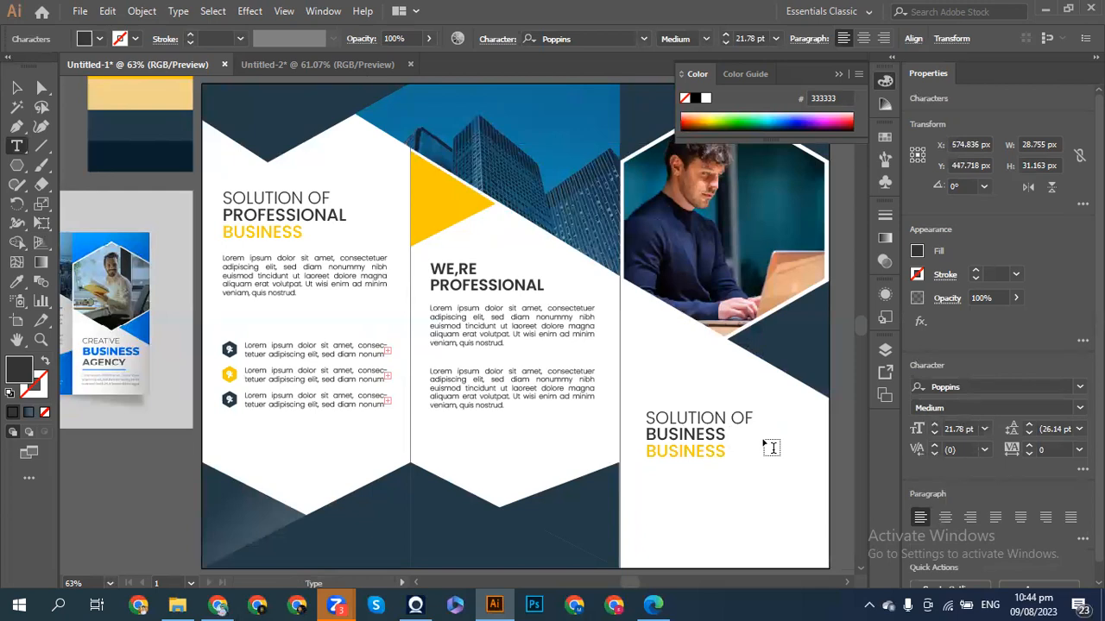
{"action": "key", "text": "Up"}
{"action": "key", "text": "Left"}
{"action": "key", "text": "End"}
{"action": "key", "text": "shift+Home"}
{"action": "key", "text": "BackSpace"}
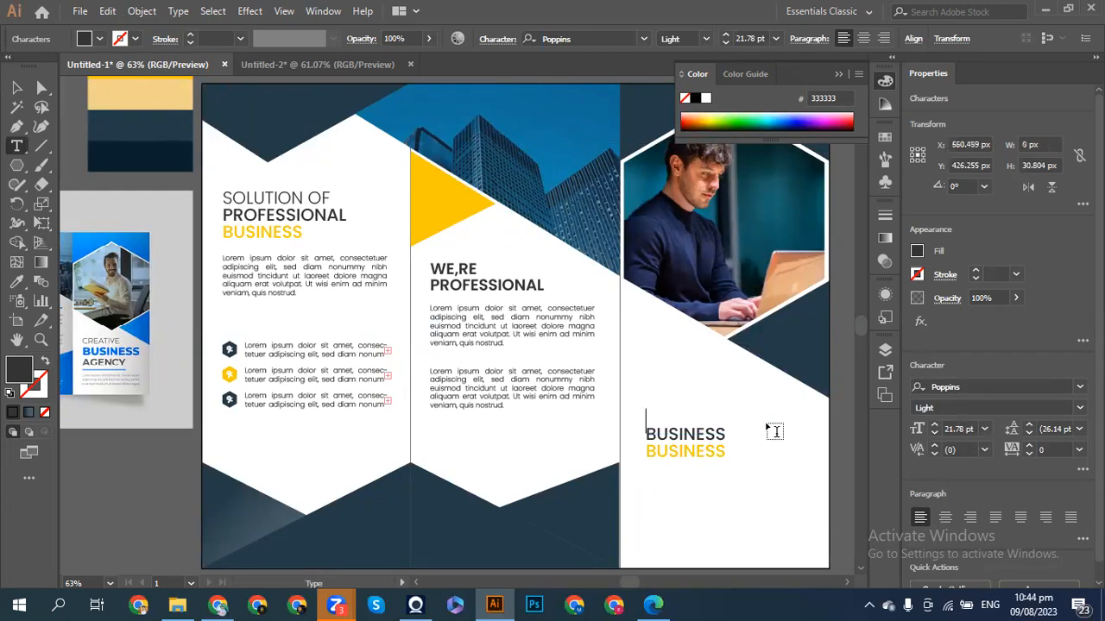
{"action": "type", "text": "CREATIVE"}
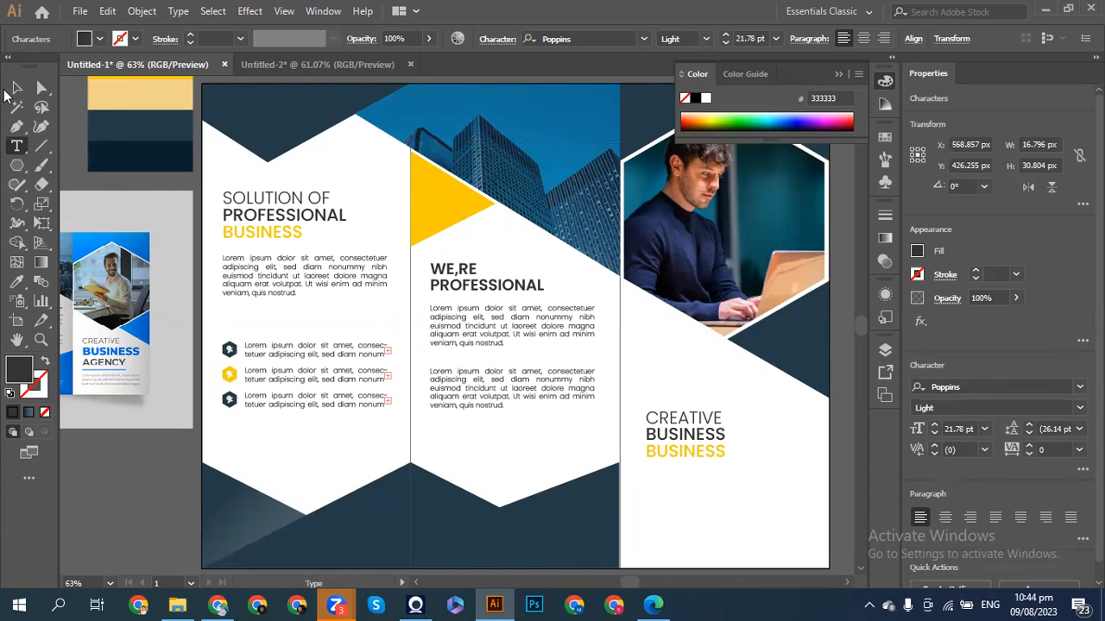
- Scale the dark BUSINESS line up larger than the other lines
{"action": "left_click", "coordinate": [15, 88]}
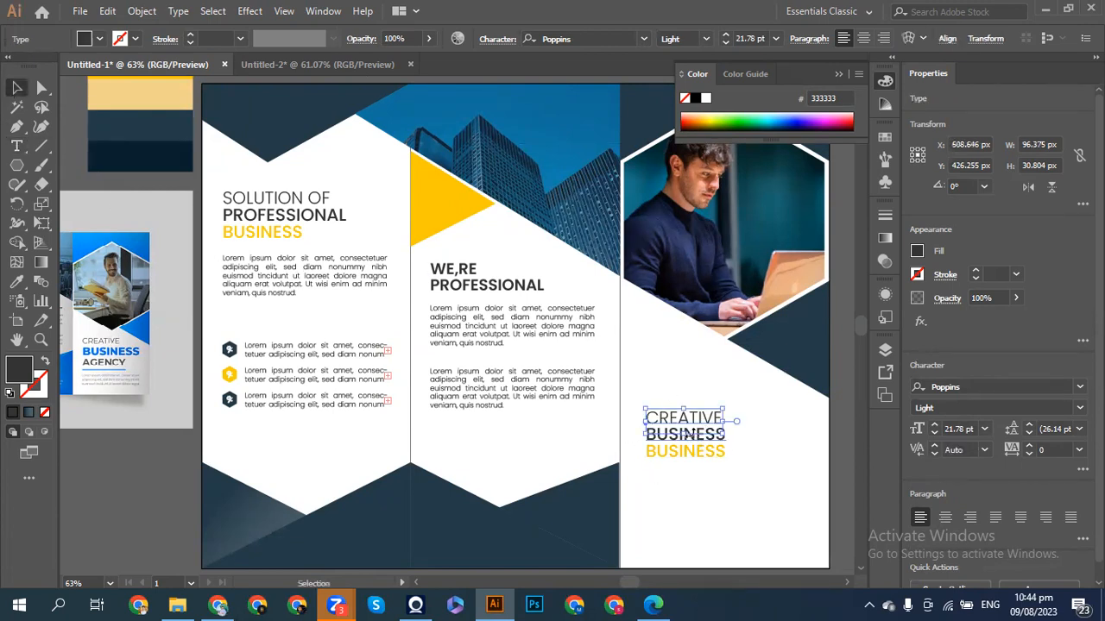
{"action": "left_click", "coordinate": [701, 442]}
{"action": "left_click_drag", "start_coordinate": [727, 451], "coordinate": [752, 455]}
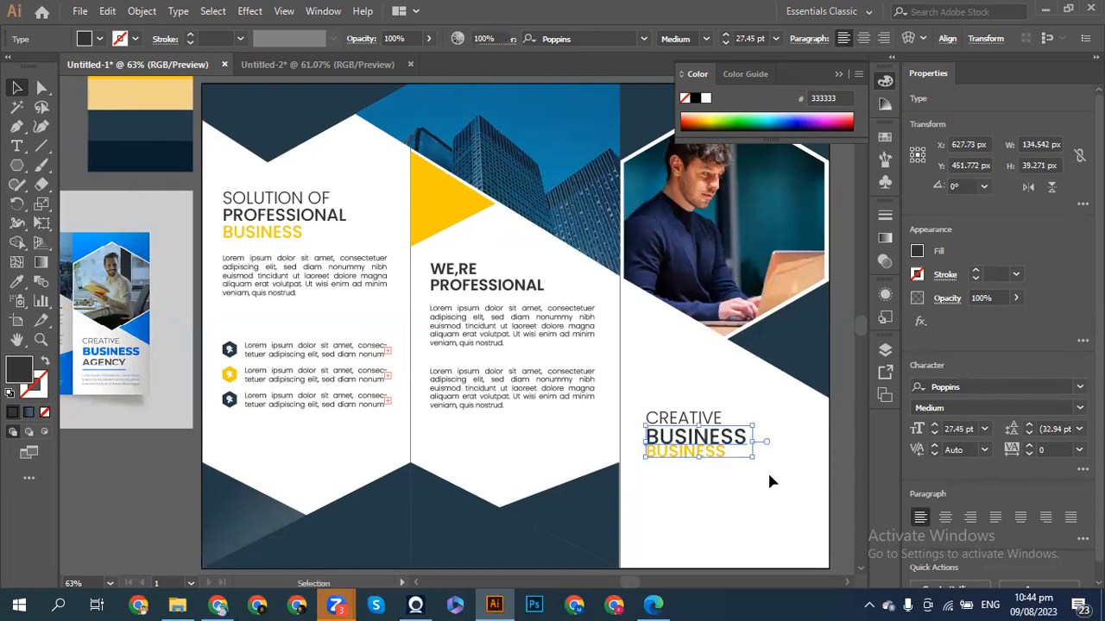
{"action": "left_click", "coordinate": [693, 480]}
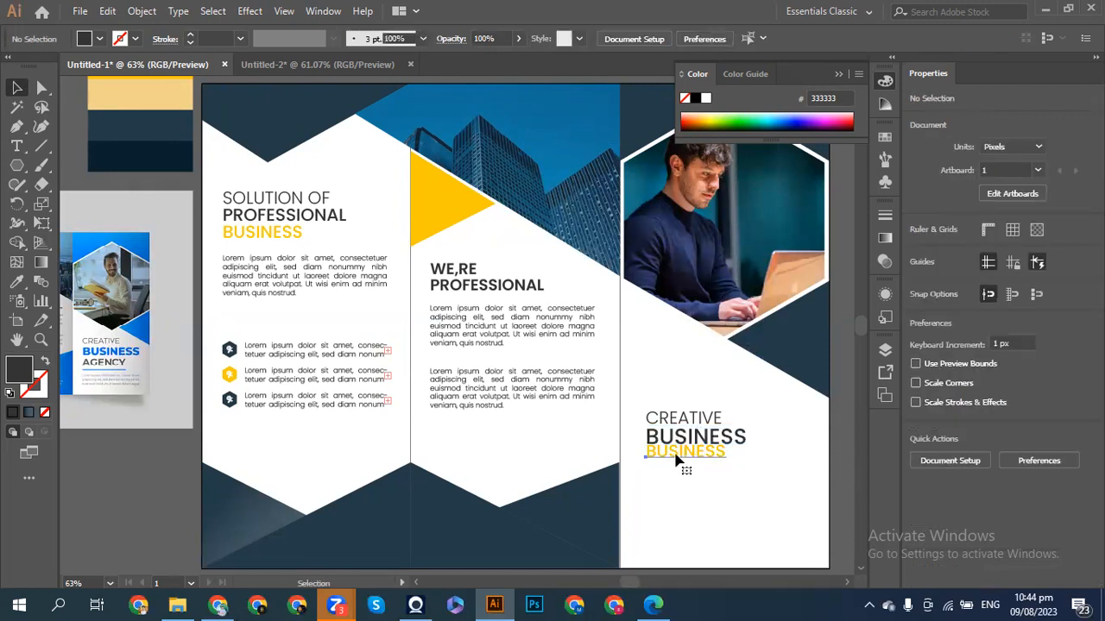
- Retype the yellow bottom line as AGENCY in capitals
{"action": "left_click", "coordinate": [676, 459]}
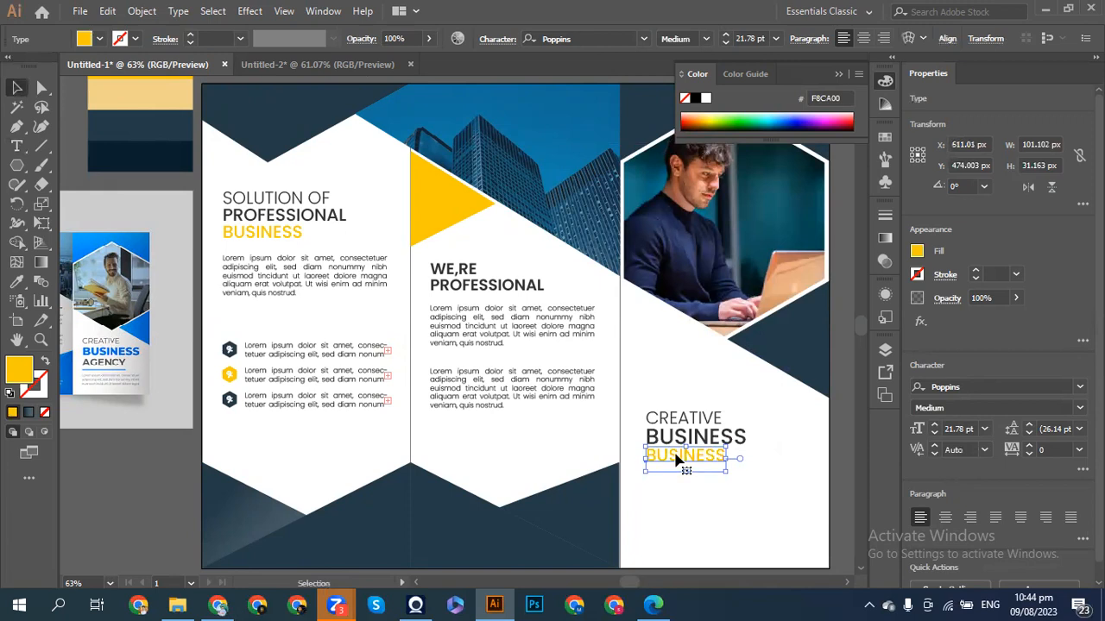
{"action": "double_click", "coordinate": [706, 462]}
{"action": "key", "text": "ctrl+a"}
{"action": "key", "text": "BackSpace"}
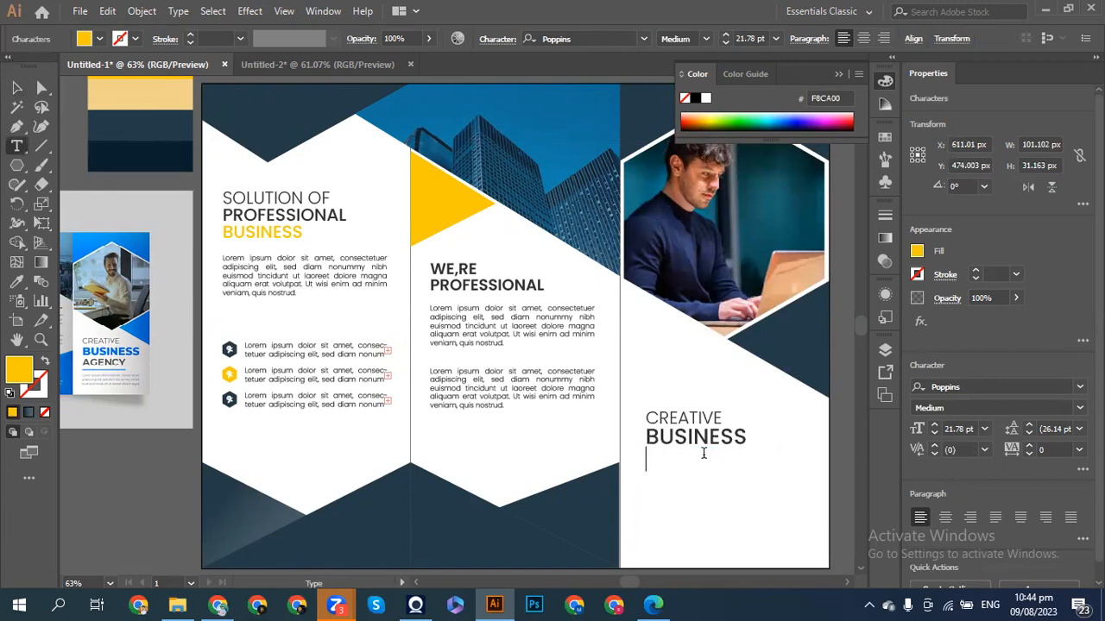
{"action": "type", "text": "AGENCY"}
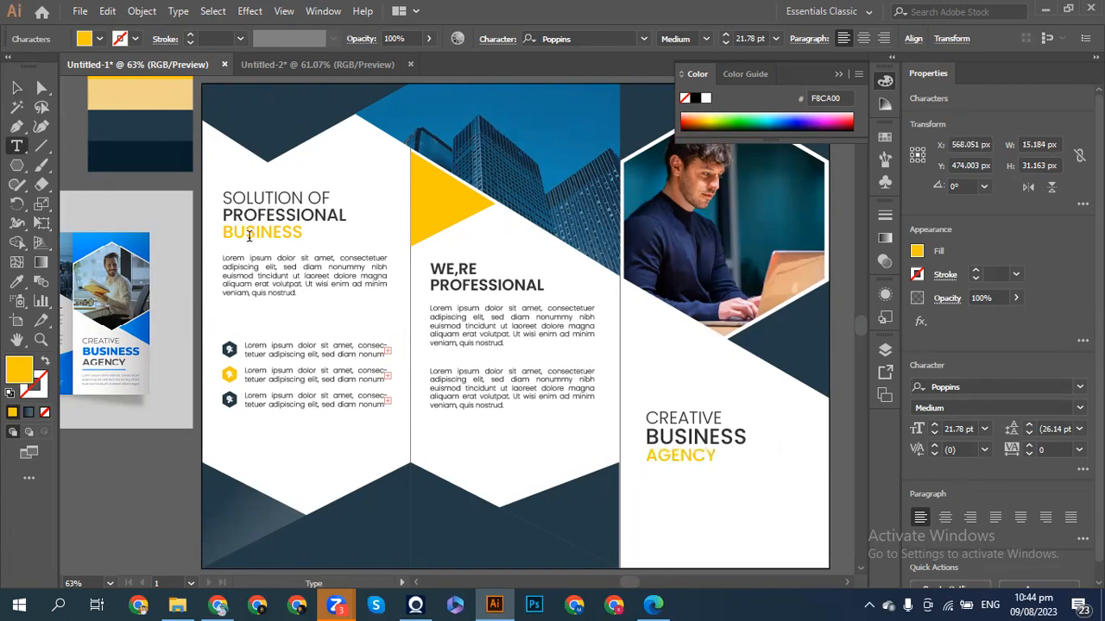
{"action": "left_click", "coordinate": [14, 89]}
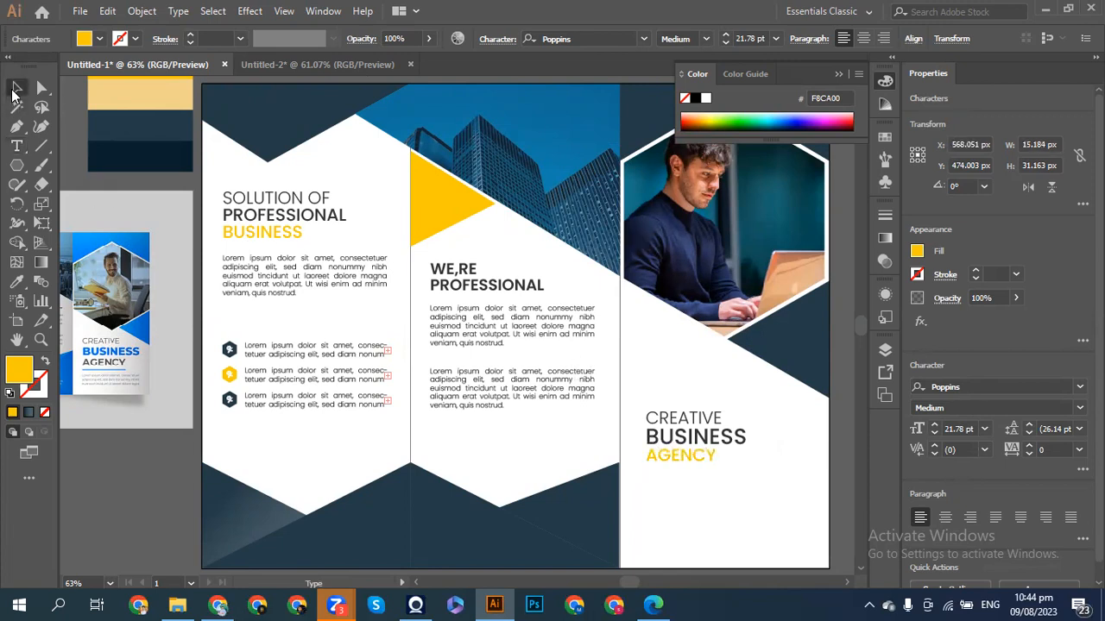
{"action": "left_click", "coordinate": [688, 512]}
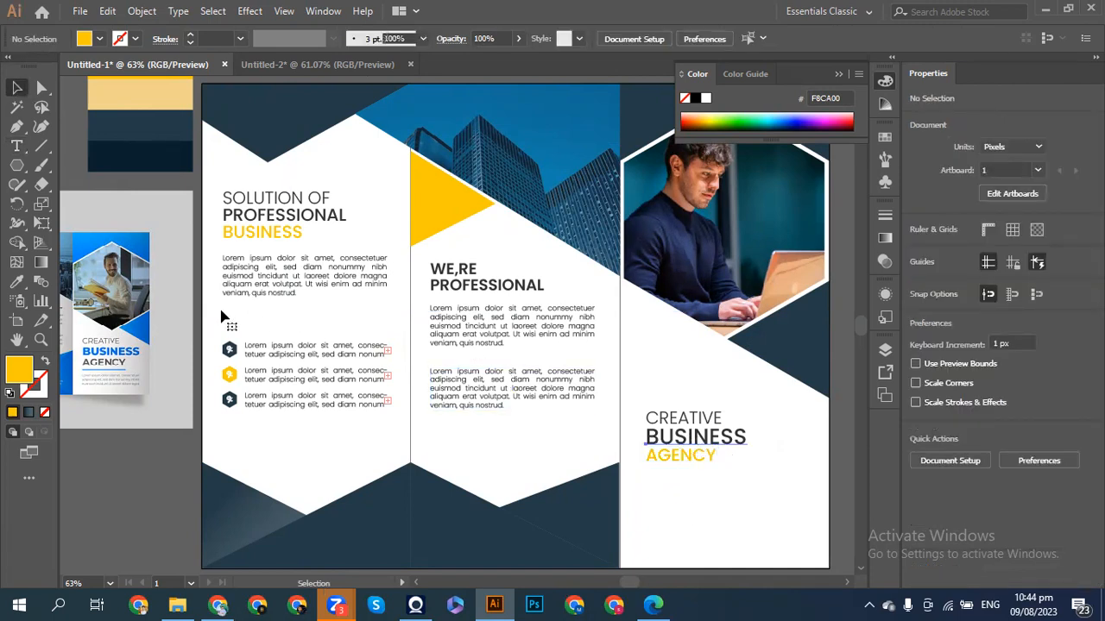
{"action": "left_click", "coordinate": [695, 437]}
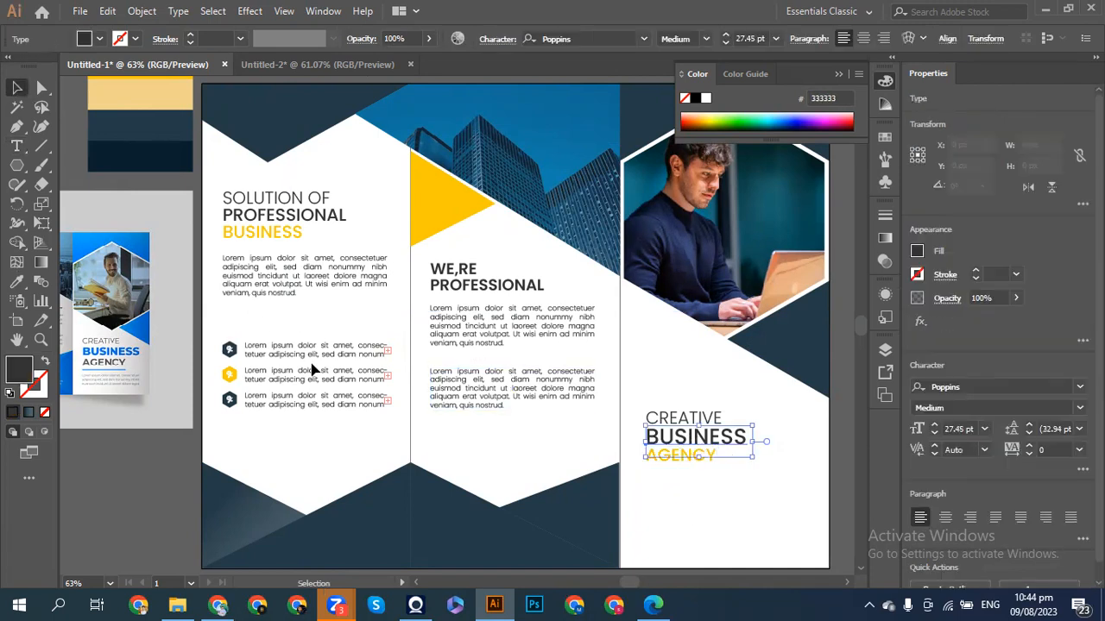
{"action": "left_click", "coordinate": [714, 516]}
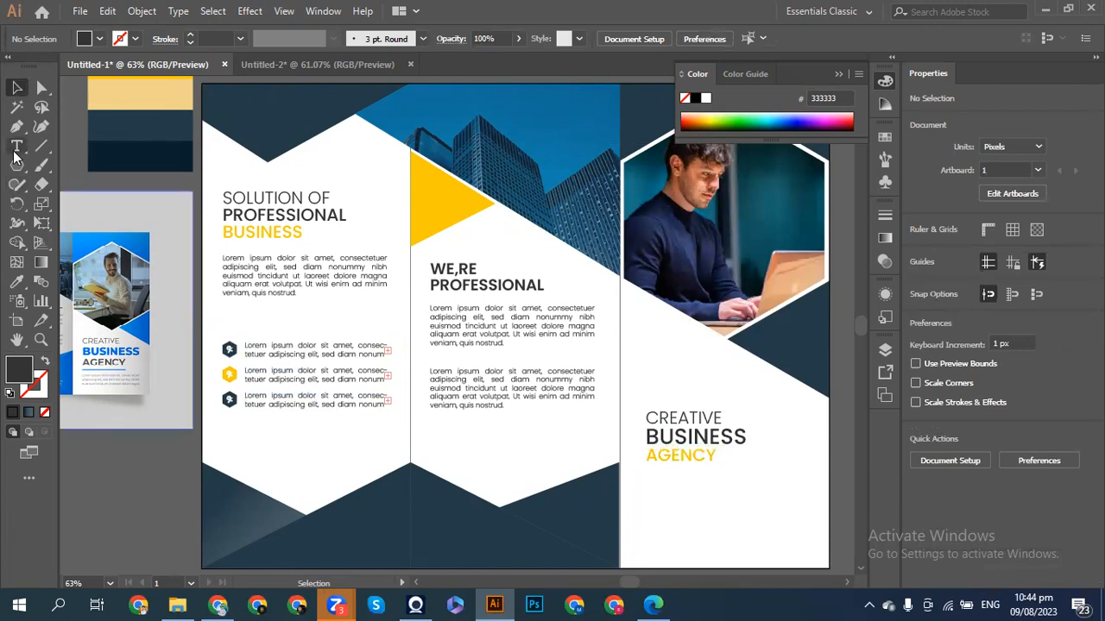
- Draw a thin 88.8 × 2 px dark bar under AGENCY, nudged 1 px left
{"action": "left_click_drag", "start_coordinate": [17, 168], "coordinate": [77, 169]}
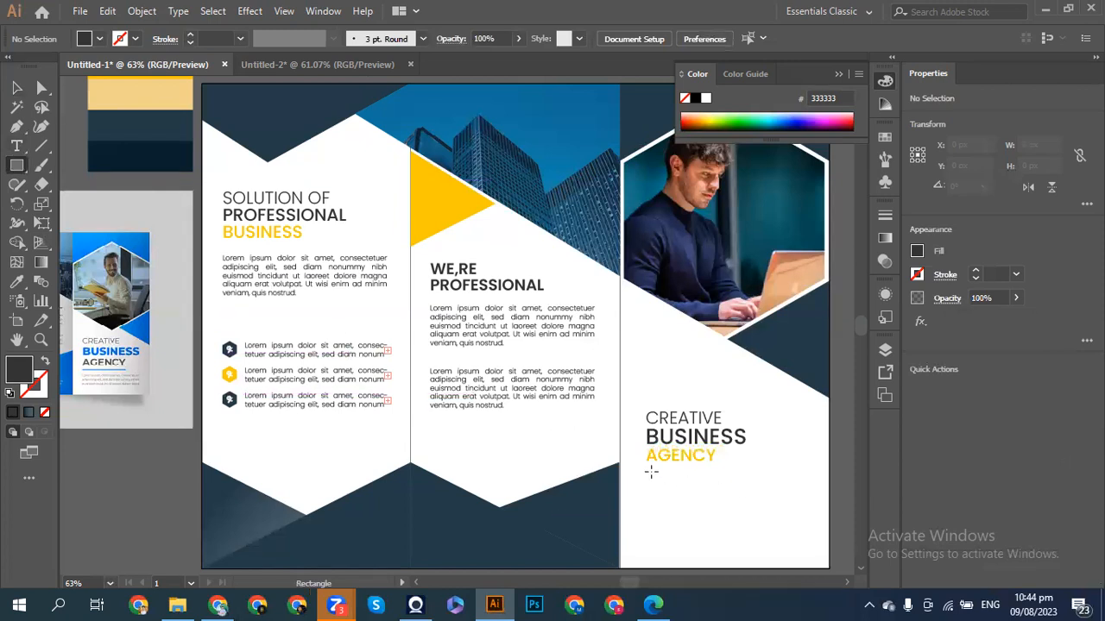
{"action": "left_click_drag", "start_coordinate": [649, 471], "coordinate": [722, 472]}
{"action": "key", "text": "Left"}
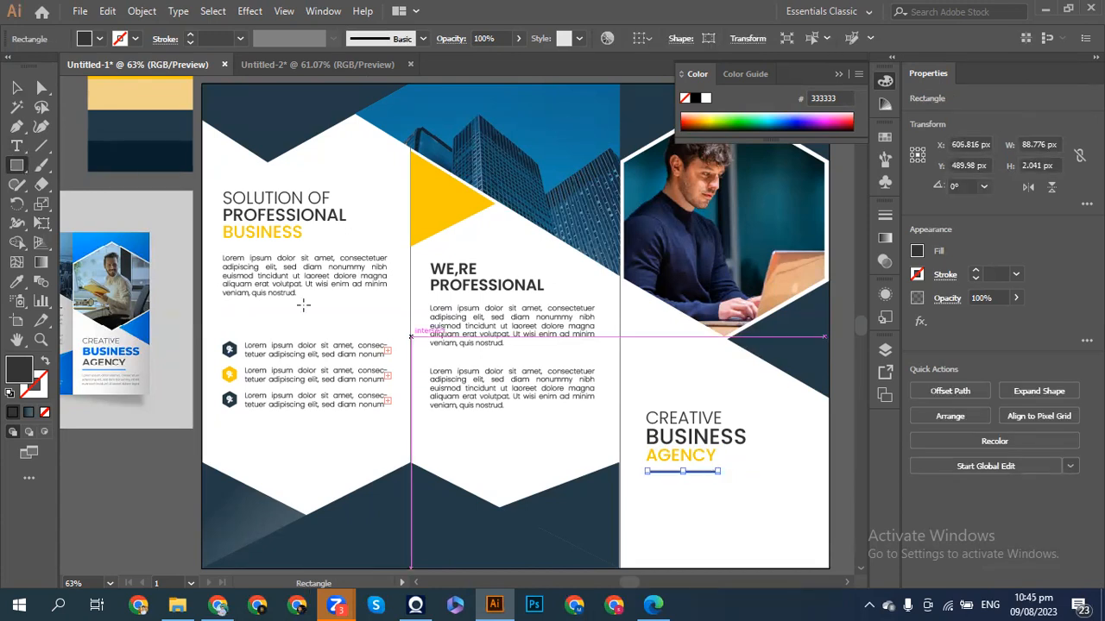
{"action": "left_click", "coordinate": [16, 88]}
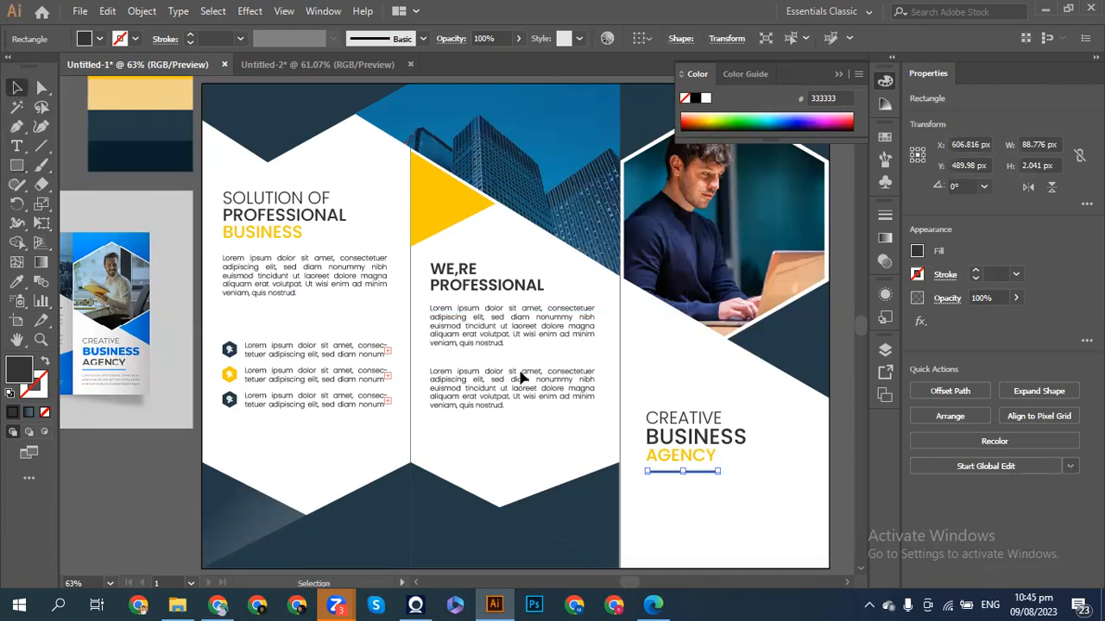
{"action": "left_click", "coordinate": [494, 464]}
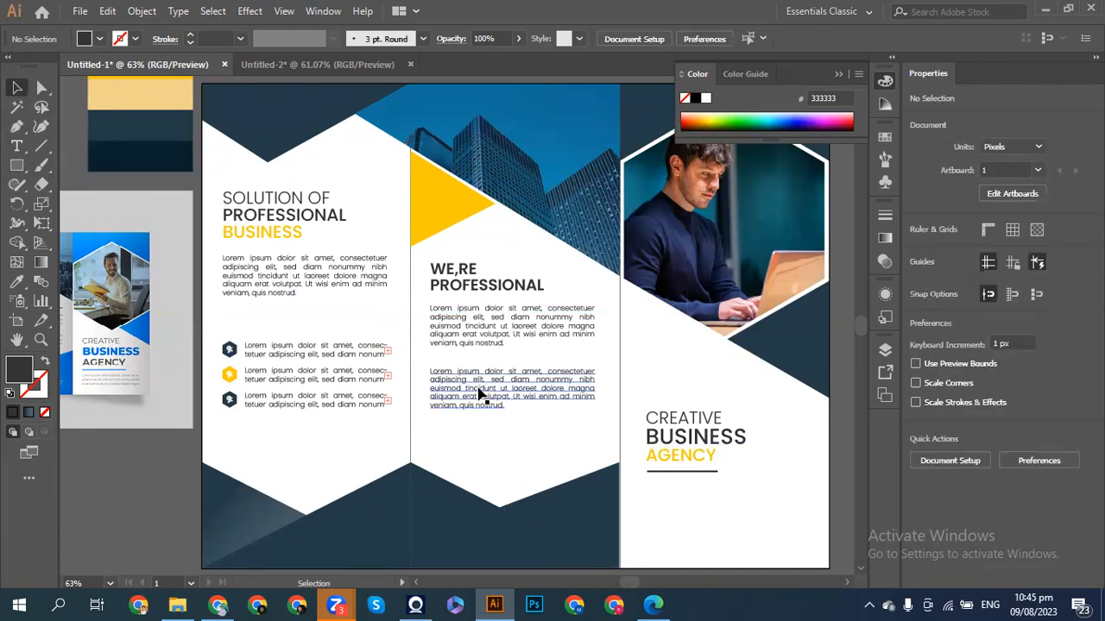
- Copy the middle panel's second Lorem ipsum paragraph below the AGENCY underline on the right panel
{"action": "mouse_move", "coordinate": [477, 386]}
{"action": "left_mouse_down"}
{"action": "mouse_move", "coordinate": [612, 510]}
{"action": "mouse_move", "coordinate": [697, 513]}
{"action": "left_mouse_up"}
{"action": "key", "text": "alt+shift"}
{"action": "key", "text": "alt+shift"}
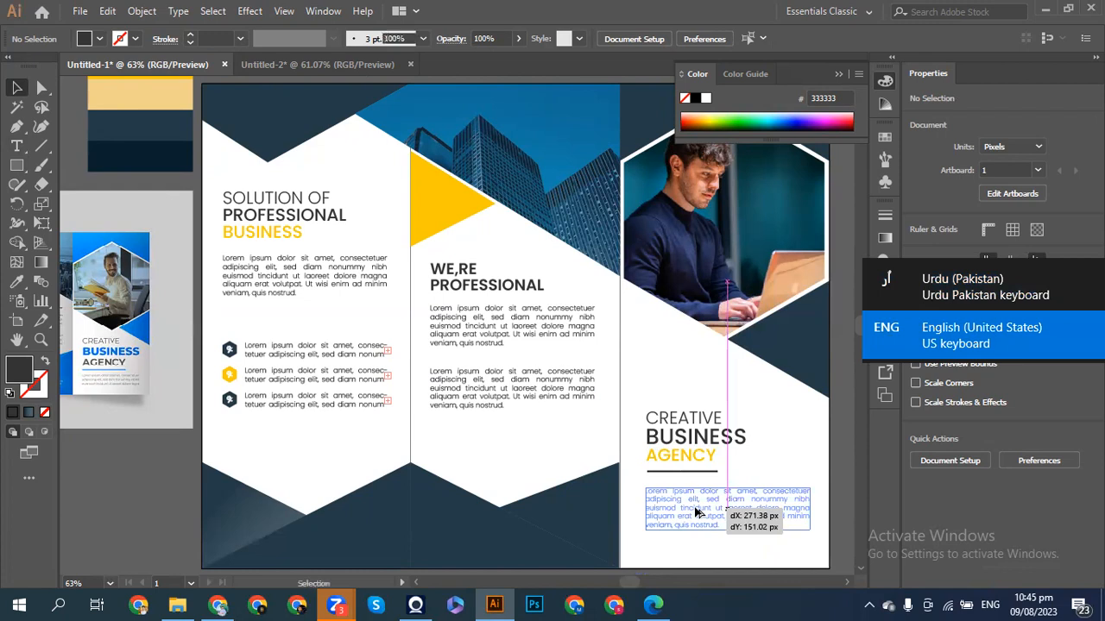
{"action": "left_click_drag", "start_coordinate": [543, 451], "coordinate": [544, 451]}
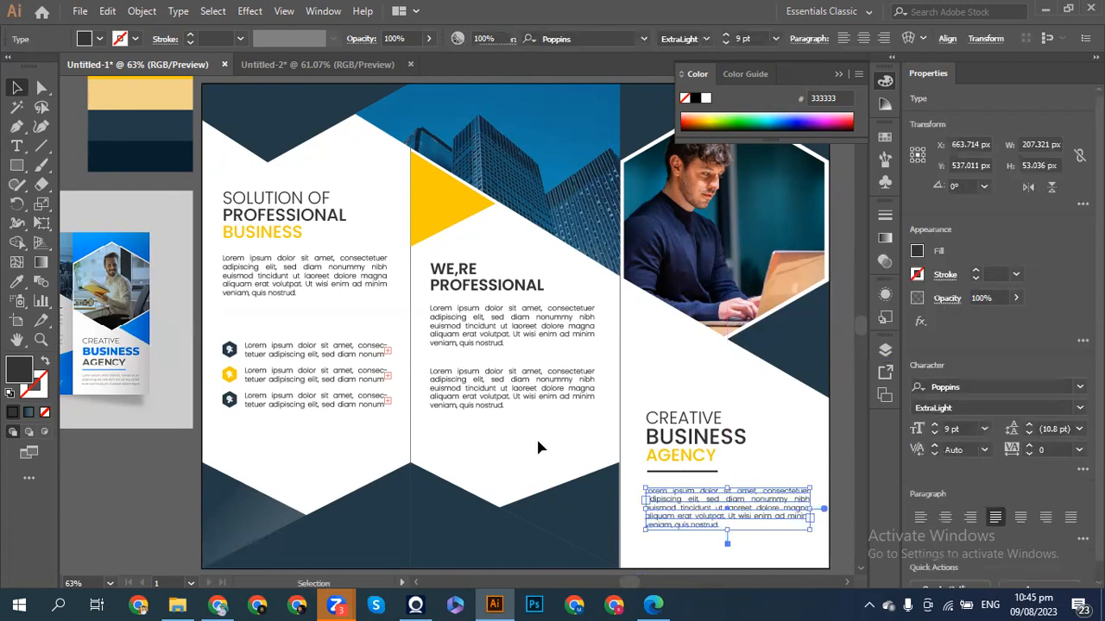
{"action": "left_click", "coordinate": [536, 436]}
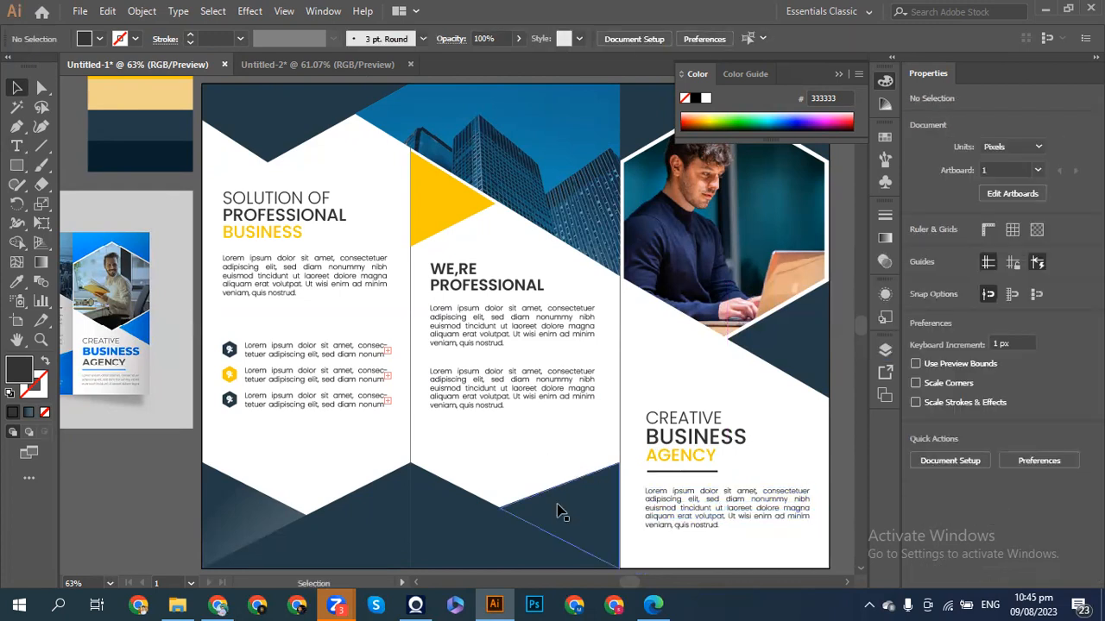
{"action": "scroll", "coordinate": [557, 512], "scroll_direction": "down", "scroll_amount": 3}
{"action": "scroll", "coordinate": [556, 512], "scroll_direction": "up", "scroll_amount": 1}
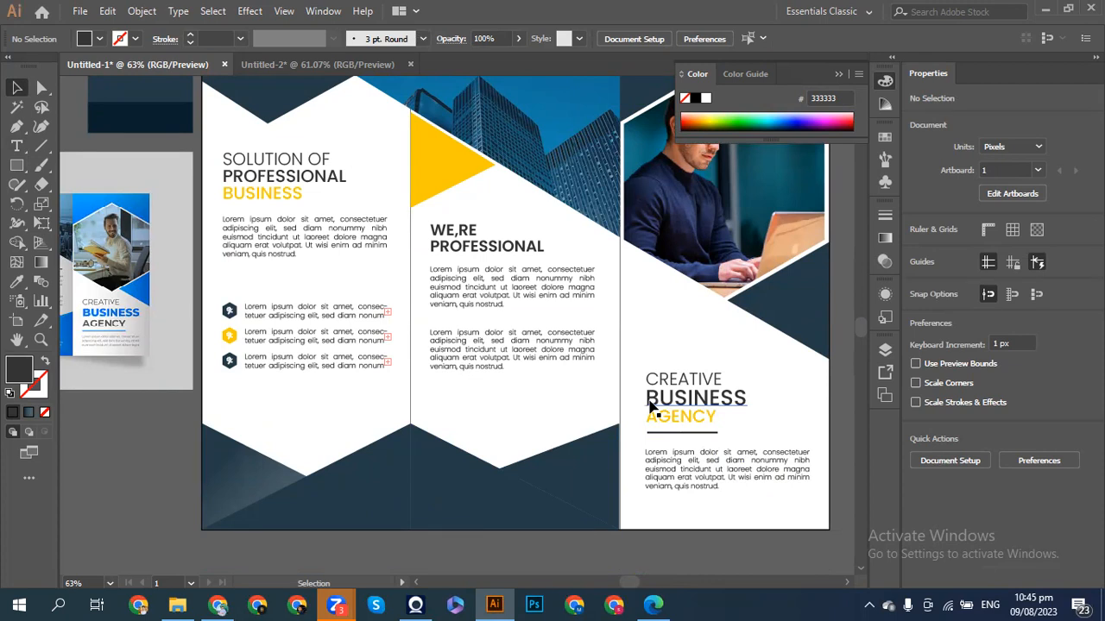
- Set the BUSINESS heading in the right panel to Poppins Bold
{"action": "left_click", "coordinate": [647, 400]}
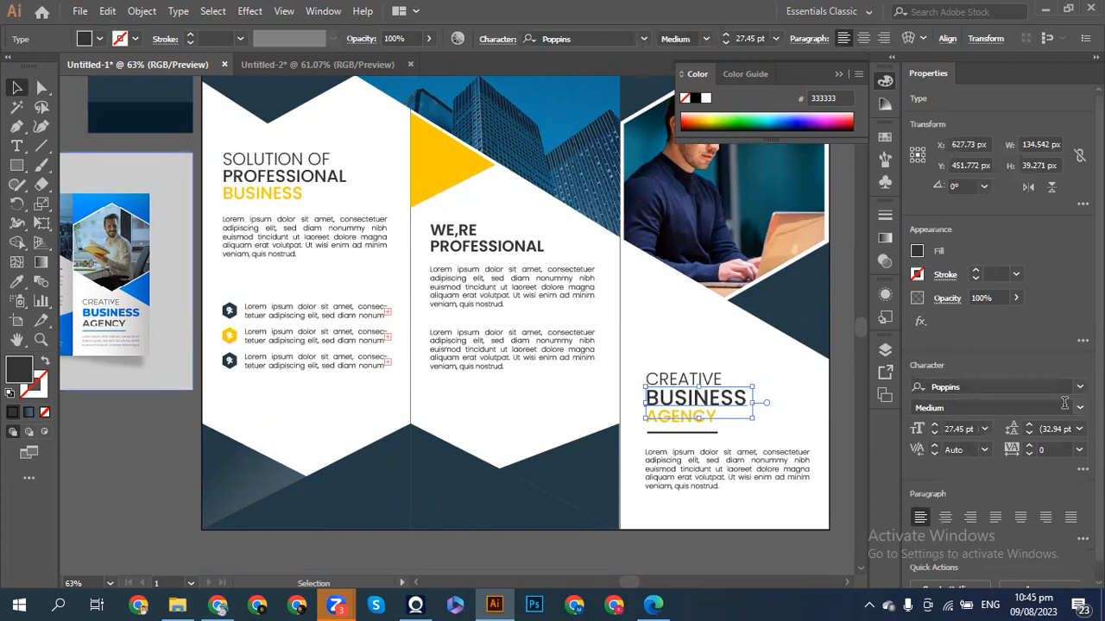
{"action": "left_click", "coordinate": [997, 407]}
{"action": "left_click", "coordinate": [949, 297]}
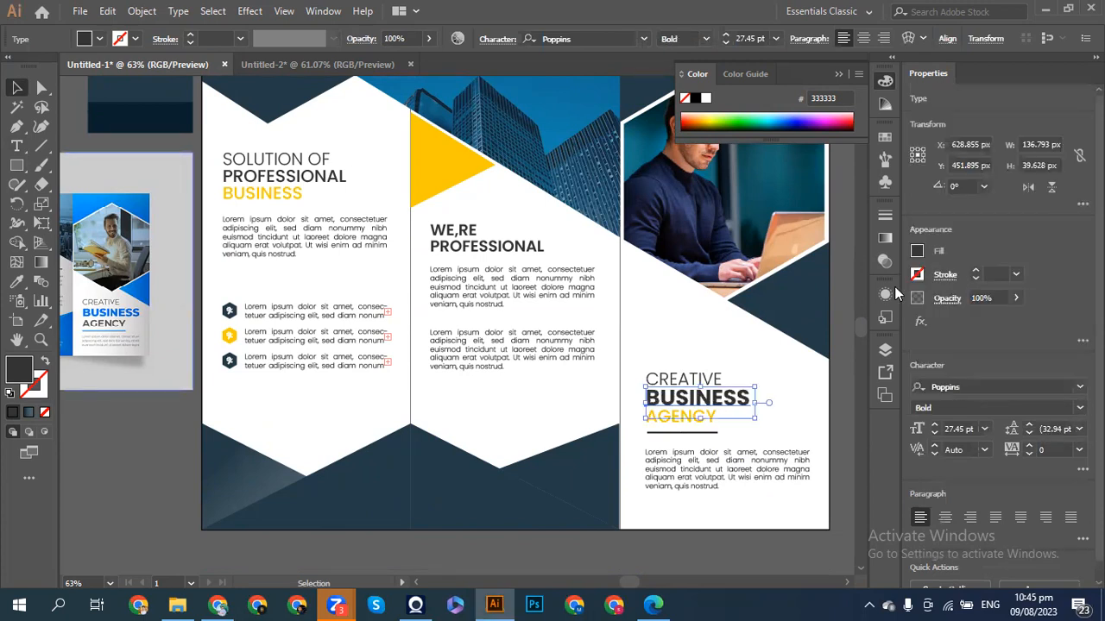
{"action": "left_click", "coordinate": [647, 350]}
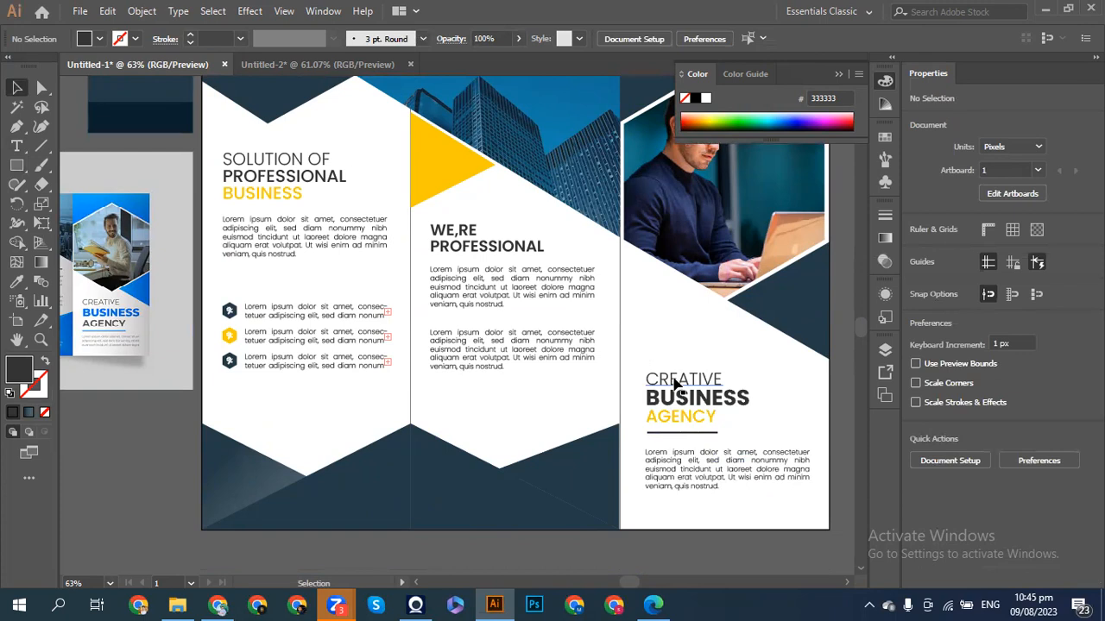
- Set the AGENCY word to Poppins SemiBold and deselect the title
{"action": "left_click", "coordinate": [656, 380]}
{"action": "left_click", "coordinate": [673, 422]}
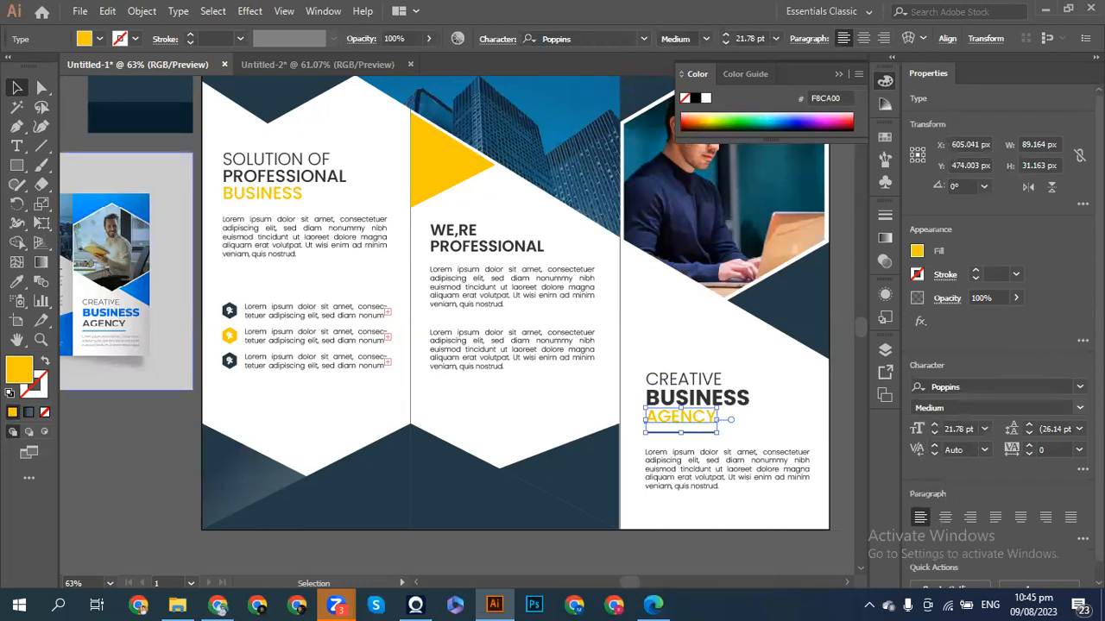
{"action": "left_click", "coordinate": [997, 407]}
{"action": "left_click", "coordinate": [975, 266]}
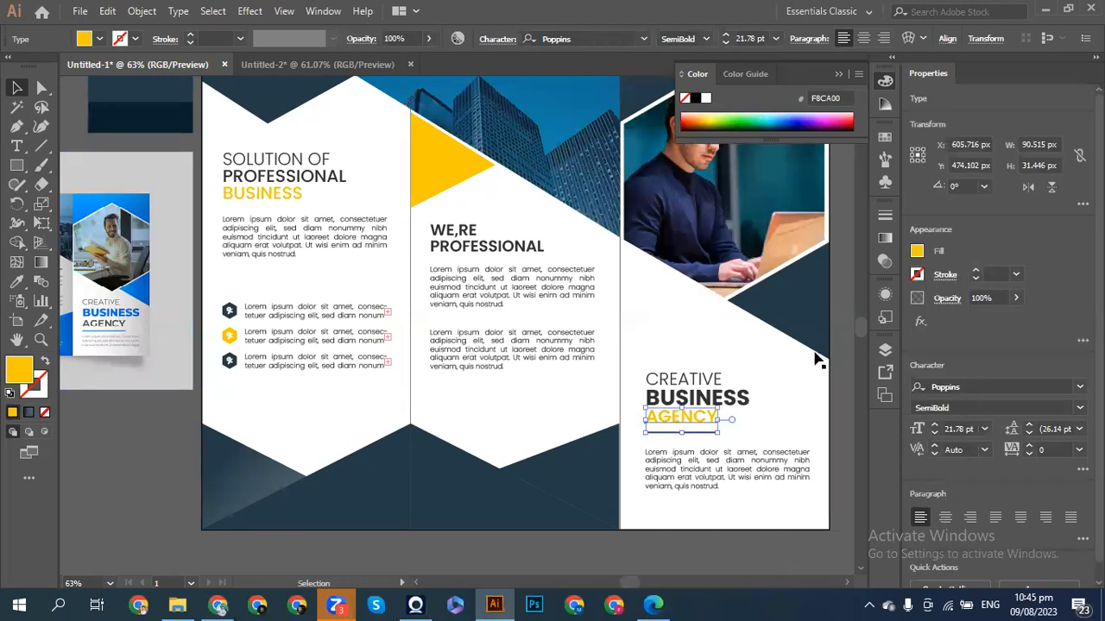
{"action": "left_click", "coordinate": [774, 397]}
{"action": "left_click", "coordinate": [721, 413]}
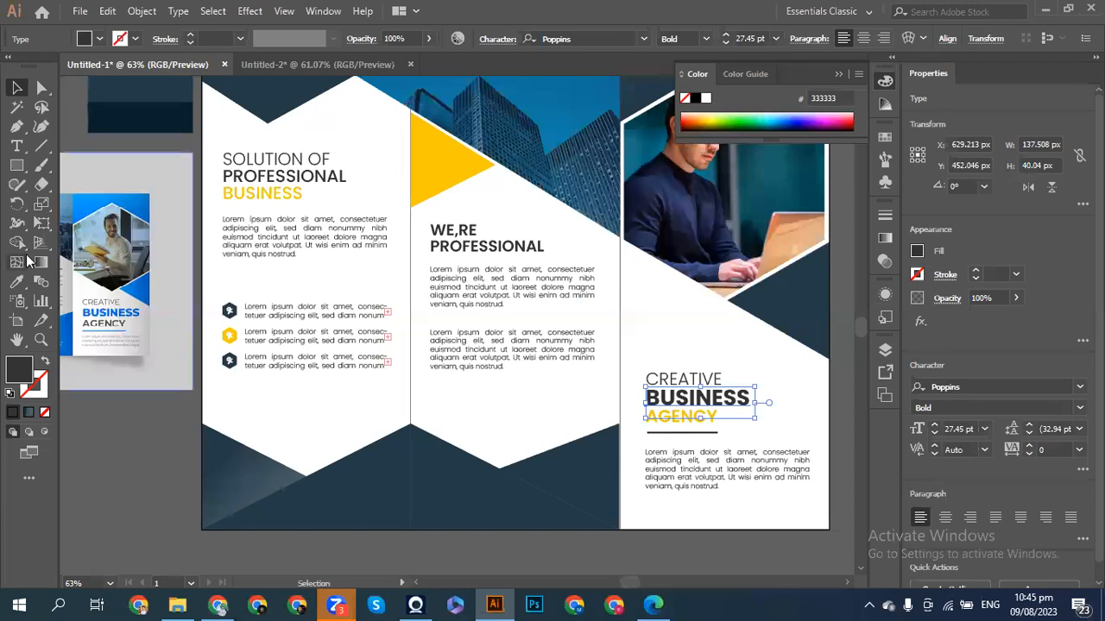
{"action": "left_click", "coordinate": [16, 281]}
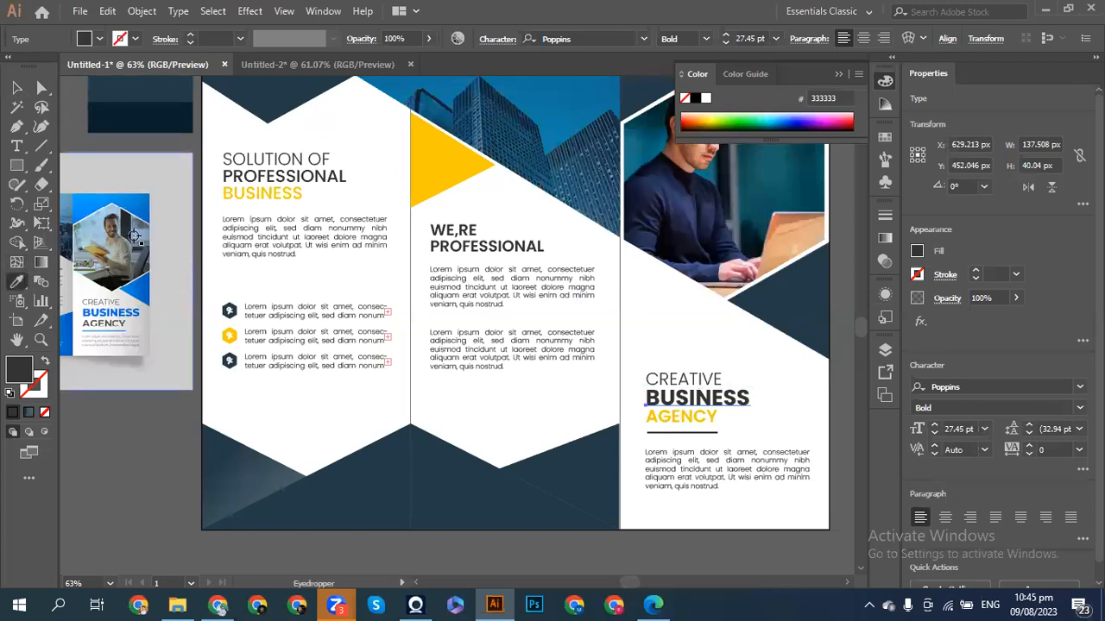
{"action": "left_click", "coordinate": [15, 89]}
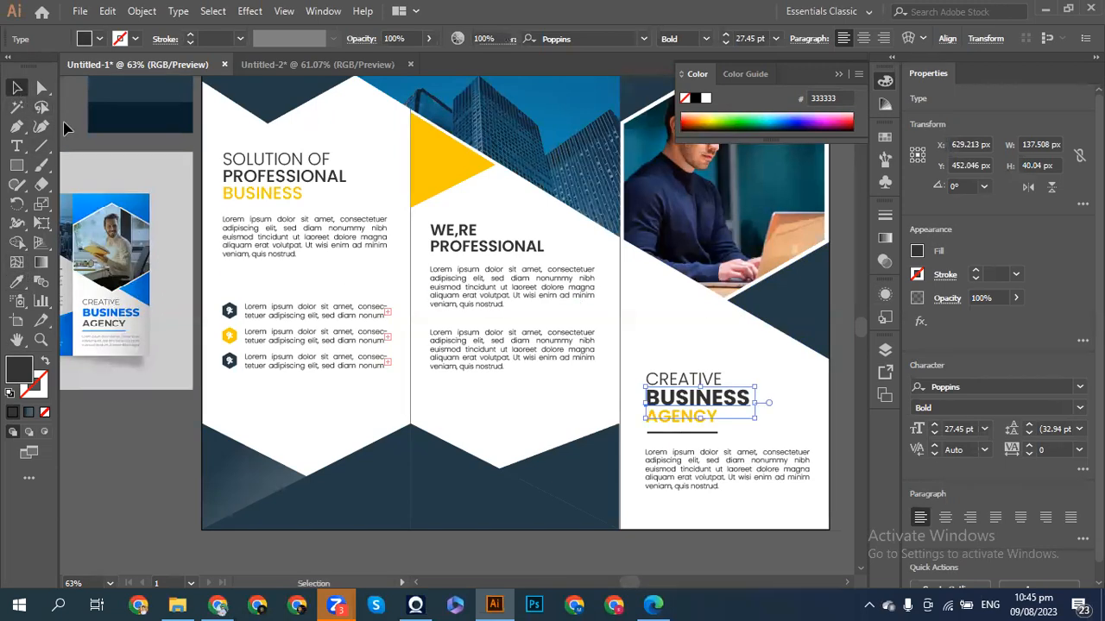
{"action": "left_click", "coordinate": [101, 145]}
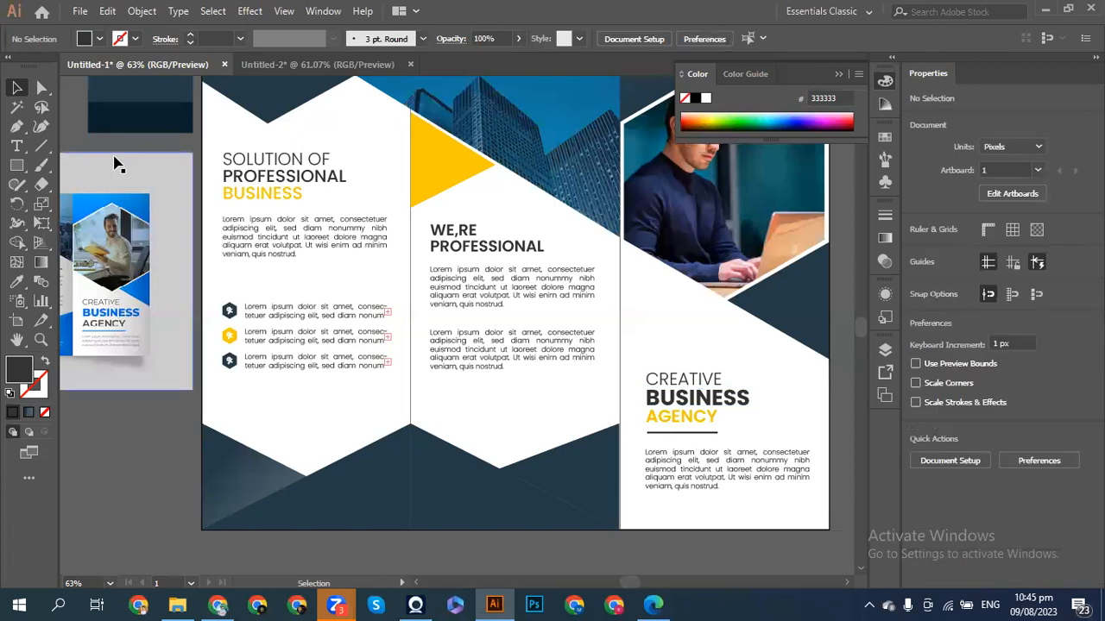
{"action": "scroll", "coordinate": [118, 164], "scroll_direction": "left", "scroll_amount": 2}
- Recolour the dark bottom-left shape with the palette yellow using the Eyedropper
{"action": "scroll", "coordinate": [118, 164], "scroll_direction": "right", "scroll_amount": 2}
{"action": "scroll", "coordinate": [118, 164], "scroll_direction": "down", "scroll_amount": 1}
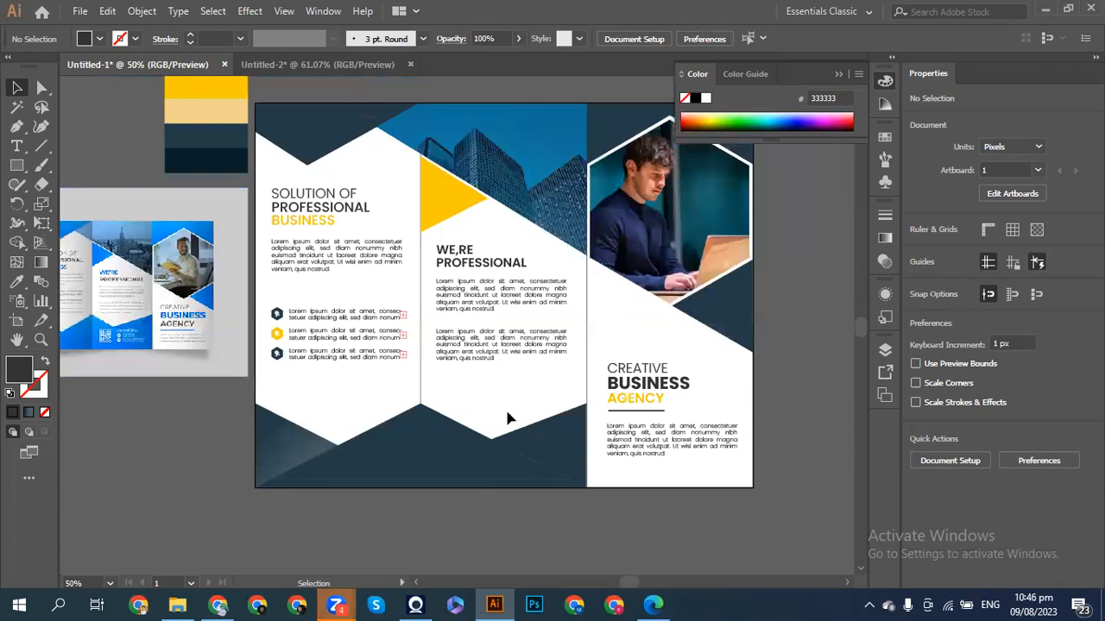
{"action": "left_click", "coordinate": [406, 458]}
{"action": "left_click", "coordinate": [16, 282]}
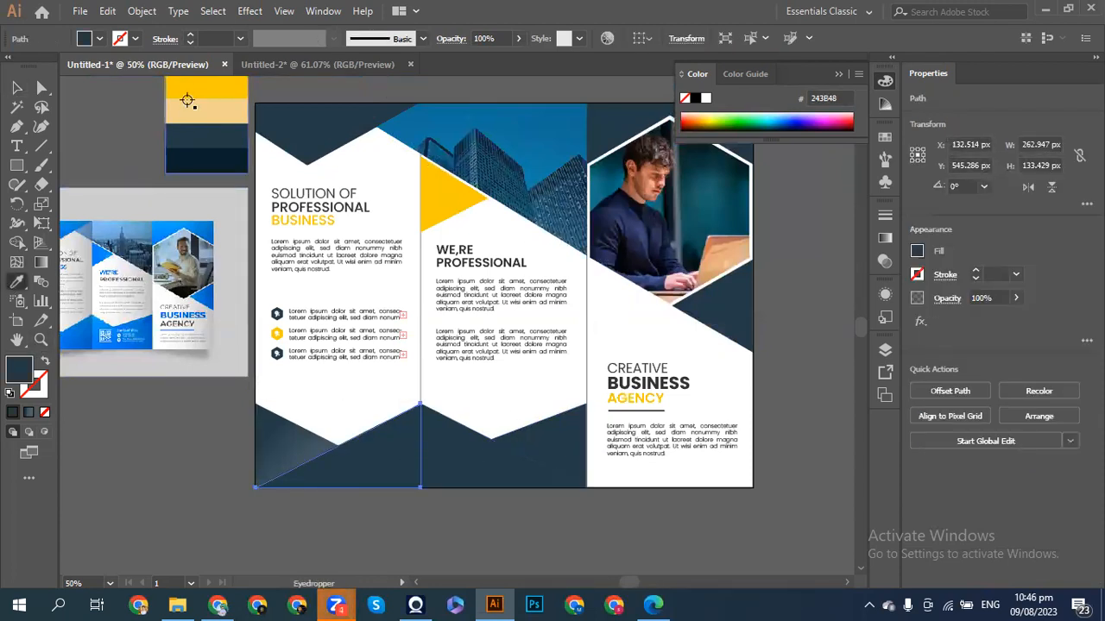
{"action": "left_click", "coordinate": [184, 89]}
{"action": "left_click", "coordinate": [17, 87]}
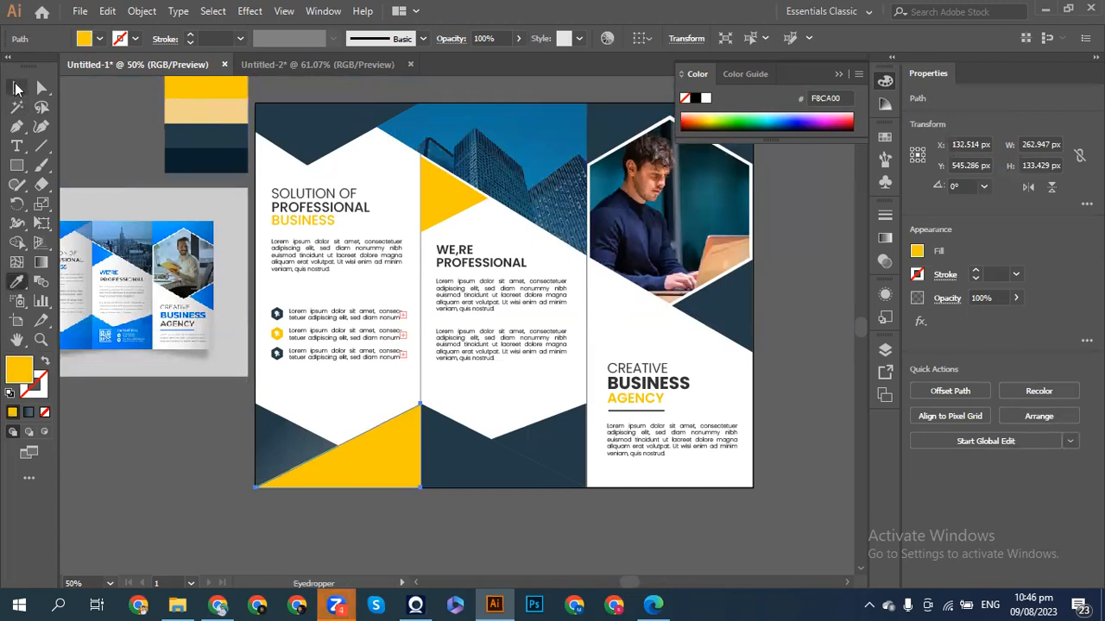
- Move the colour palette beside the brochure and keep the bottom-left triangle strong yellow
{"action": "left_click_drag", "start_coordinate": [209, 121], "coordinate": [183, 356]}
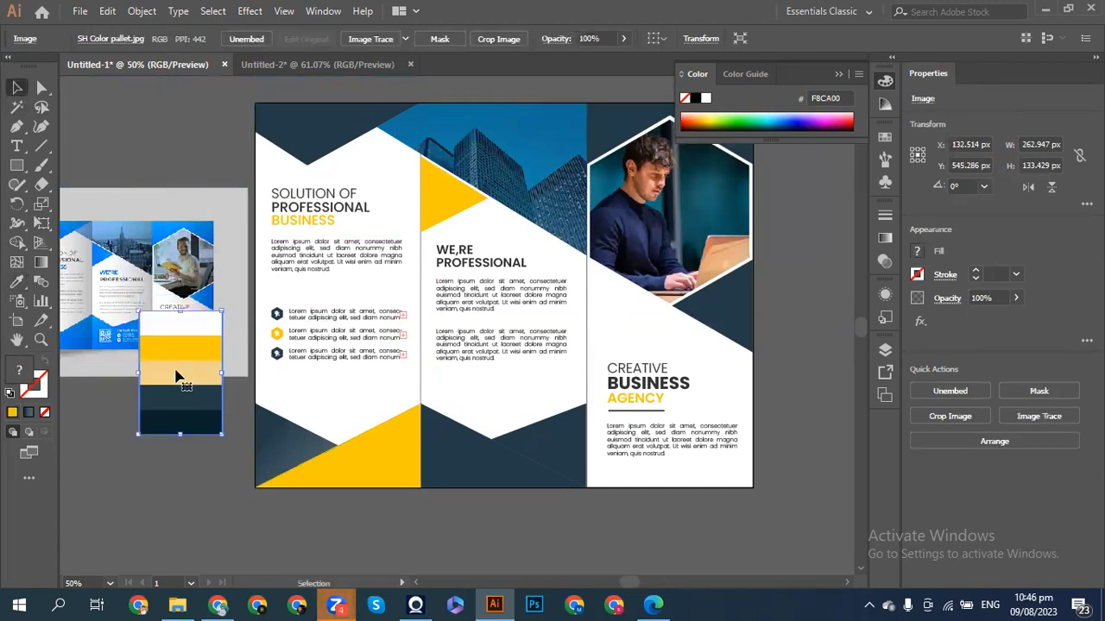
{"action": "left_click", "coordinate": [388, 434]}
{"action": "left_click", "coordinate": [16, 283]}
{"action": "left_click", "coordinate": [201, 375]}
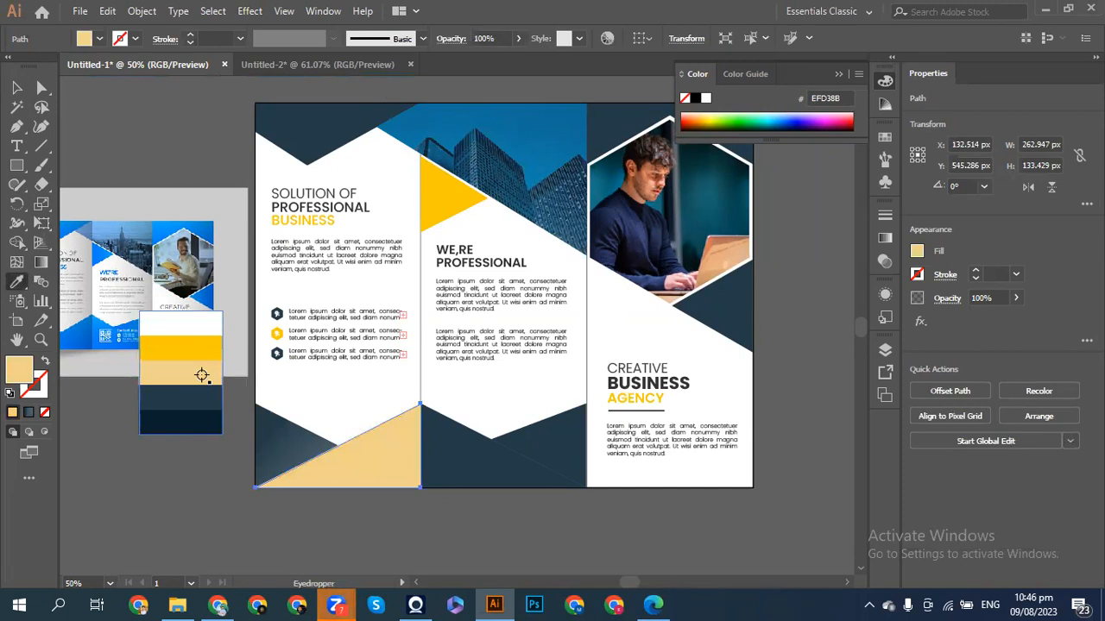
{"action": "left_click", "coordinate": [195, 348]}
{"action": "left_click", "coordinate": [16, 87]}
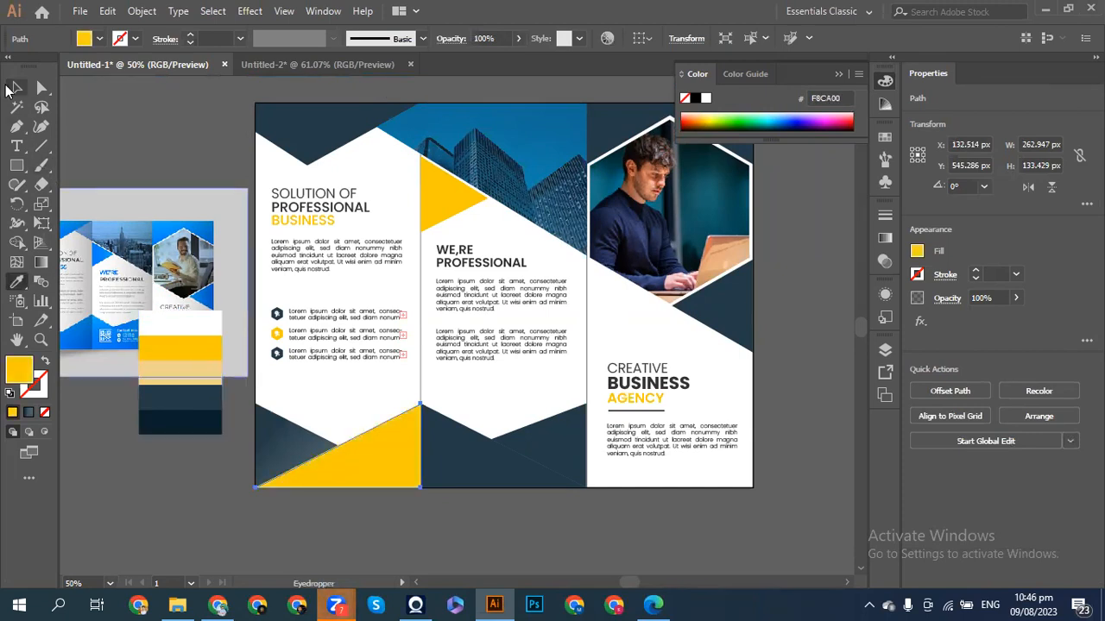
{"action": "left_click", "coordinate": [118, 145]}
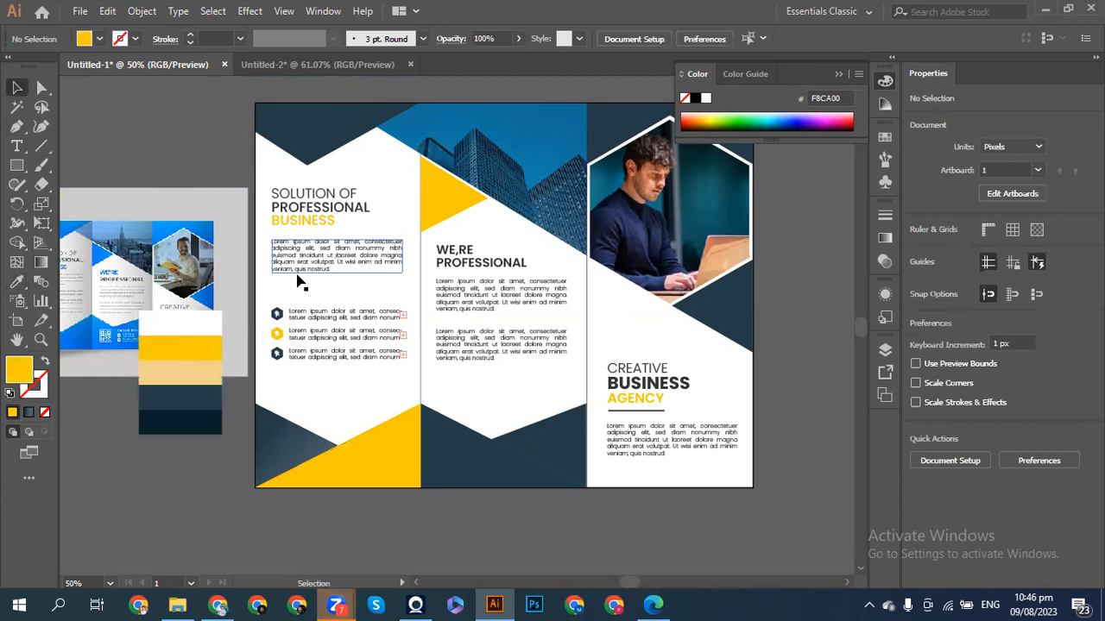
- Fill the dark gradient triangle behind the yellow one with palette yellow
{"action": "left_click", "coordinate": [282, 441]}
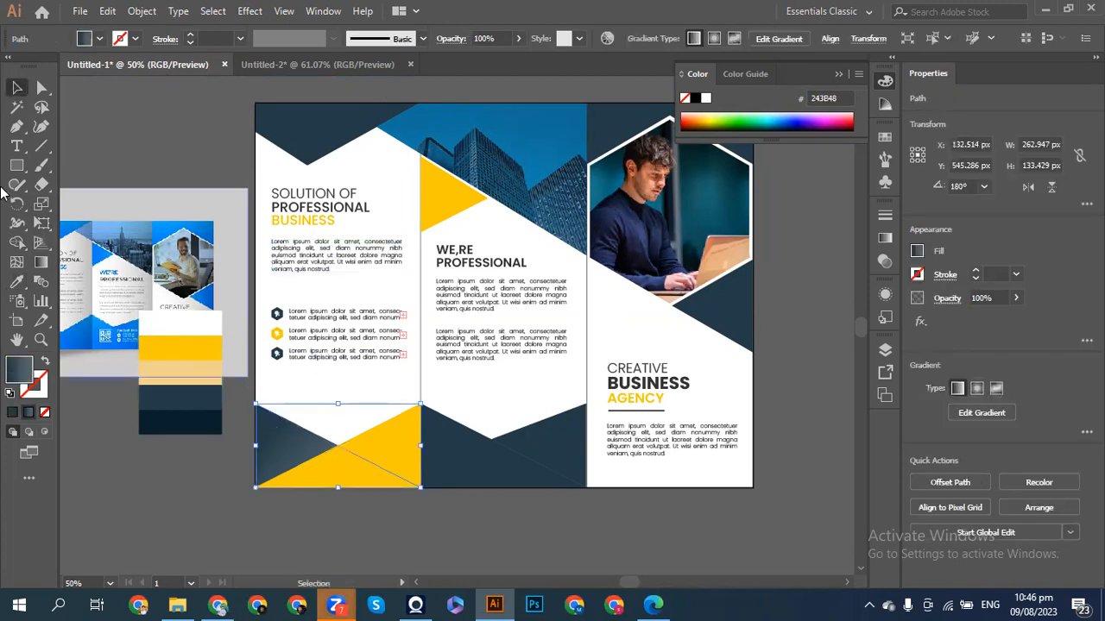
{"action": "left_click", "coordinate": [16, 281]}
{"action": "left_click", "coordinate": [197, 355]}
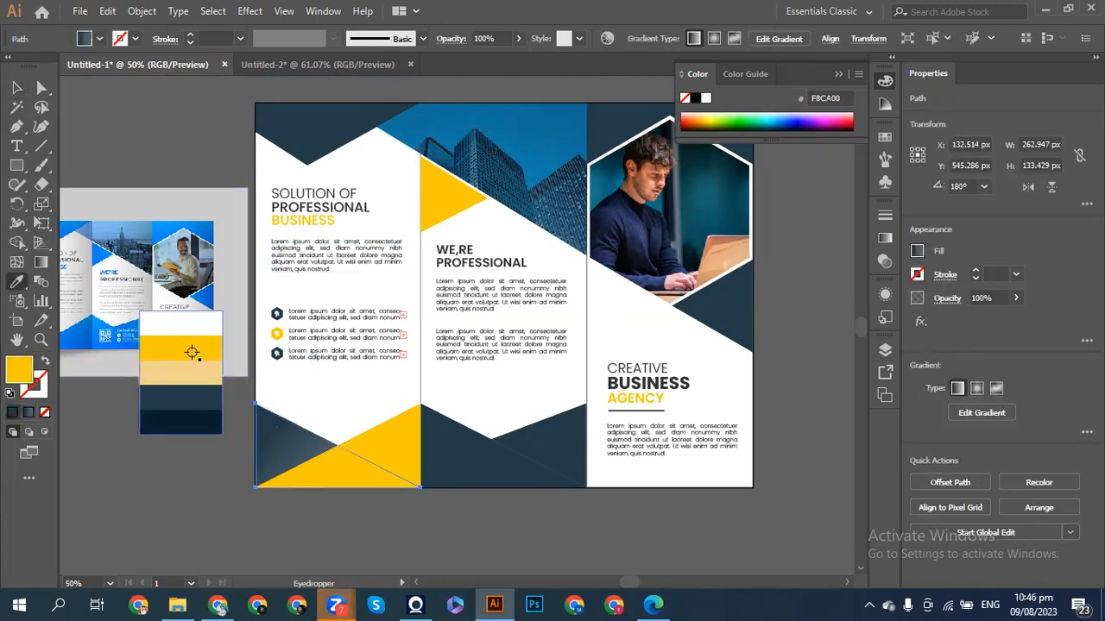
{"action": "left_click", "coordinate": [17, 87]}
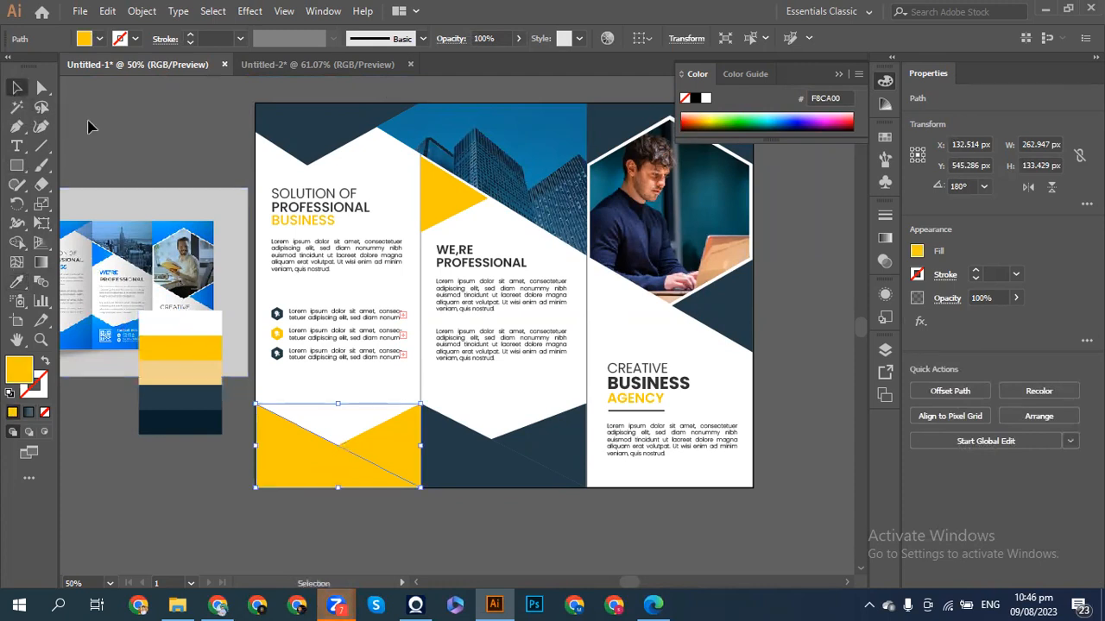
{"action": "left_click", "coordinate": [111, 139]}
- Select all remaining navy shapes and turn them palette yellow
{"action": "left_click", "coordinate": [468, 441]}
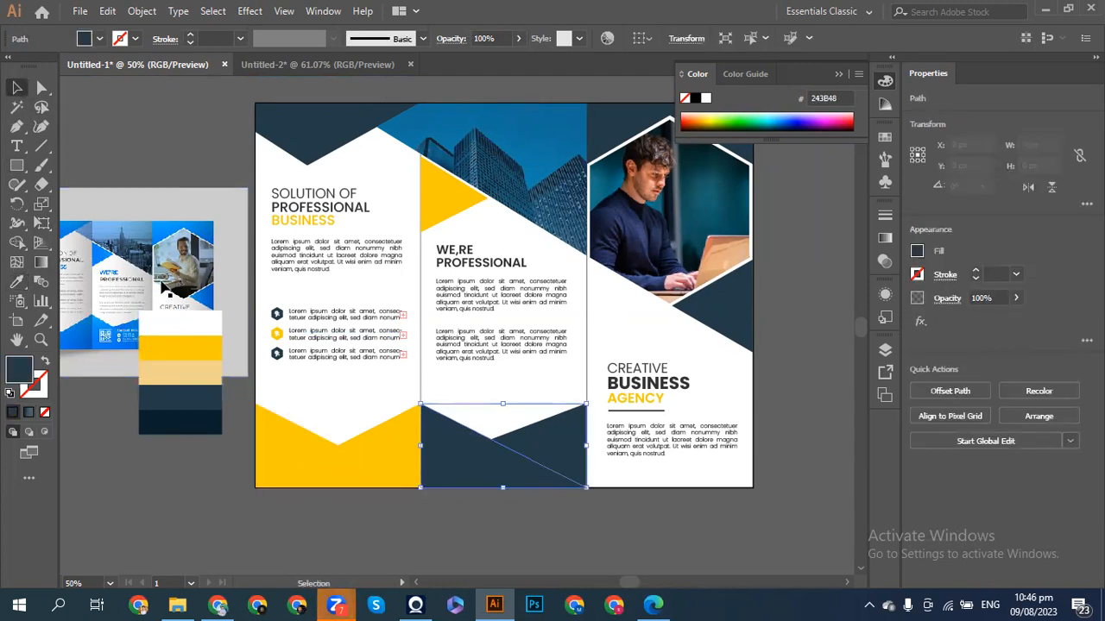
{"action": "left_click", "coordinate": [706, 321], "text": "shift"}
{"action": "left_click", "coordinate": [353, 135], "text": "shift"}
{"action": "scroll", "coordinate": [629, 252], "scroll_direction": "up", "scroll_amount": 3}
{"action": "left_click_drag", "start_coordinate": [628, 252], "coordinate": [607, 247]}
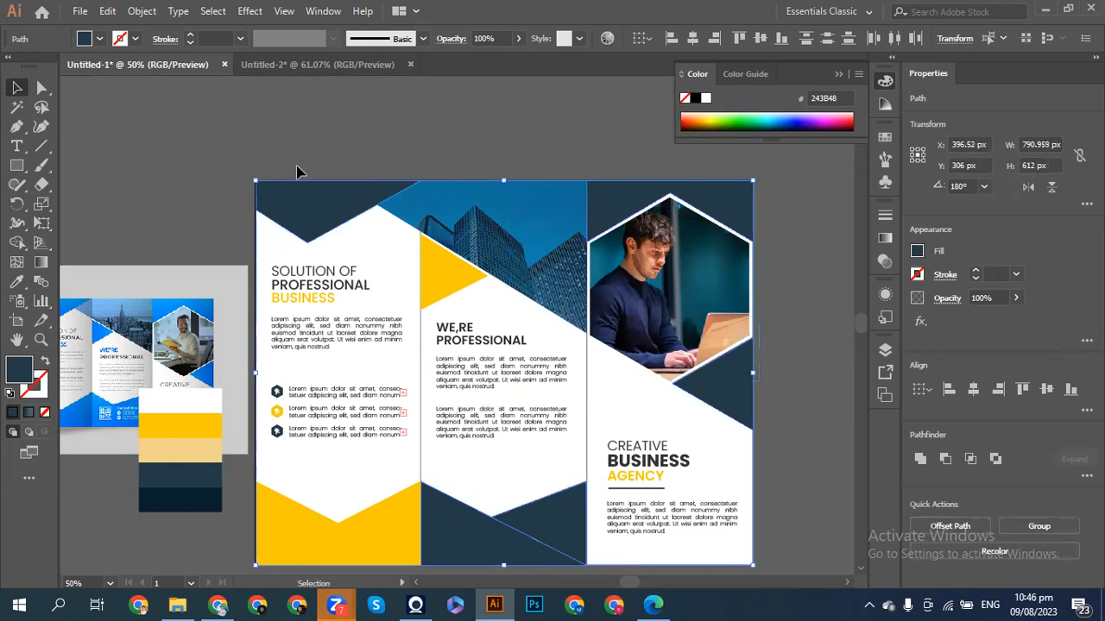
{"action": "left_click", "coordinate": [16, 281]}
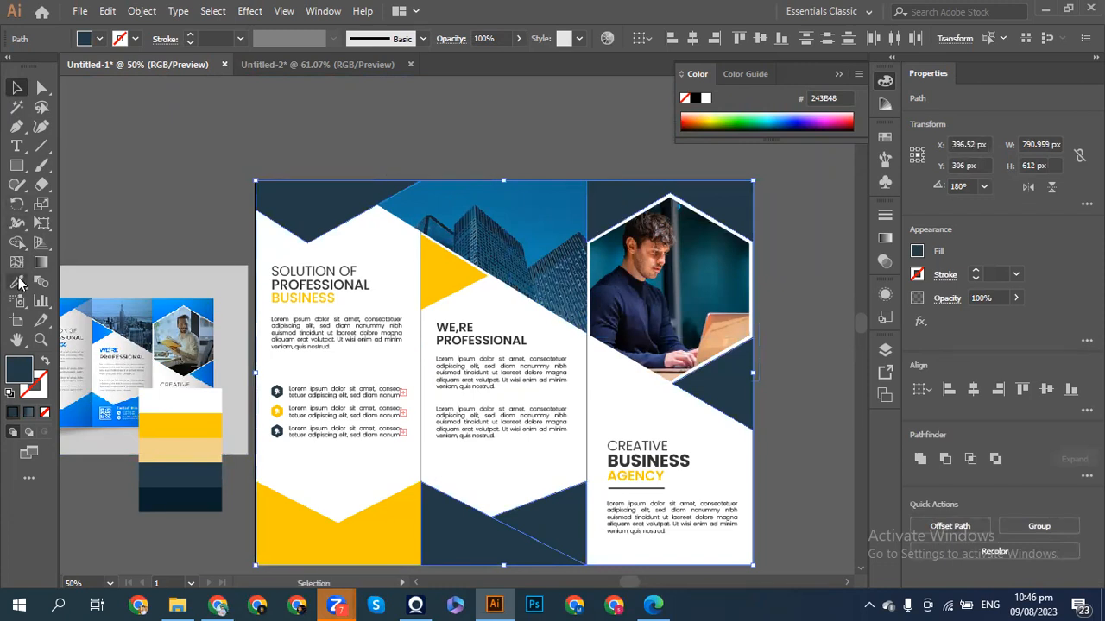
{"action": "left_click", "coordinate": [186, 431]}
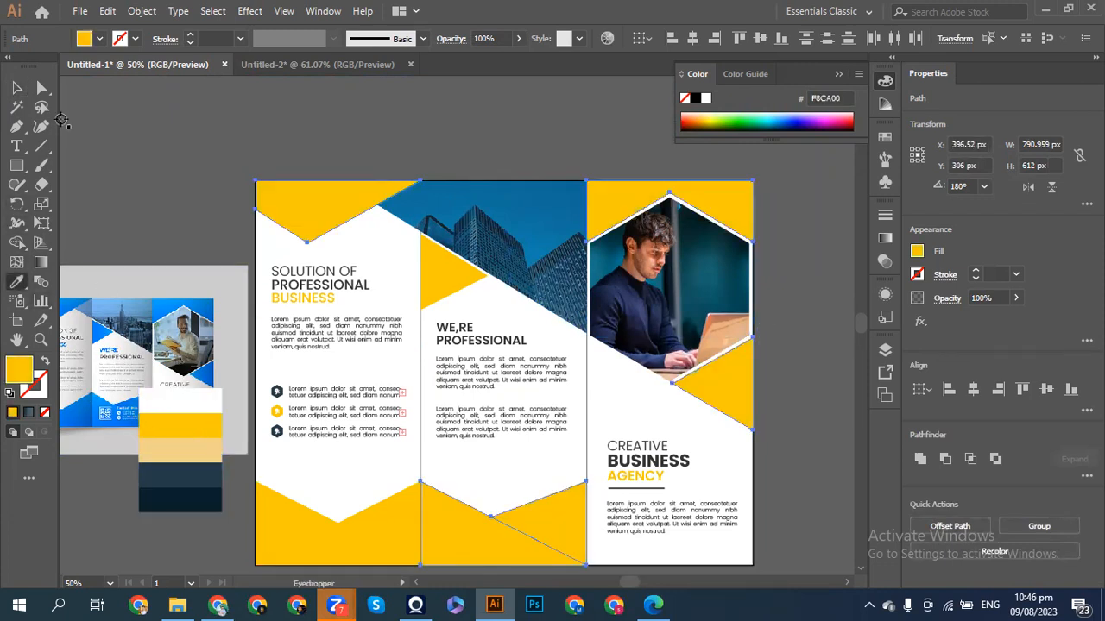
{"action": "left_click", "coordinate": [16, 87]}
{"action": "left_click", "coordinate": [138, 142]}
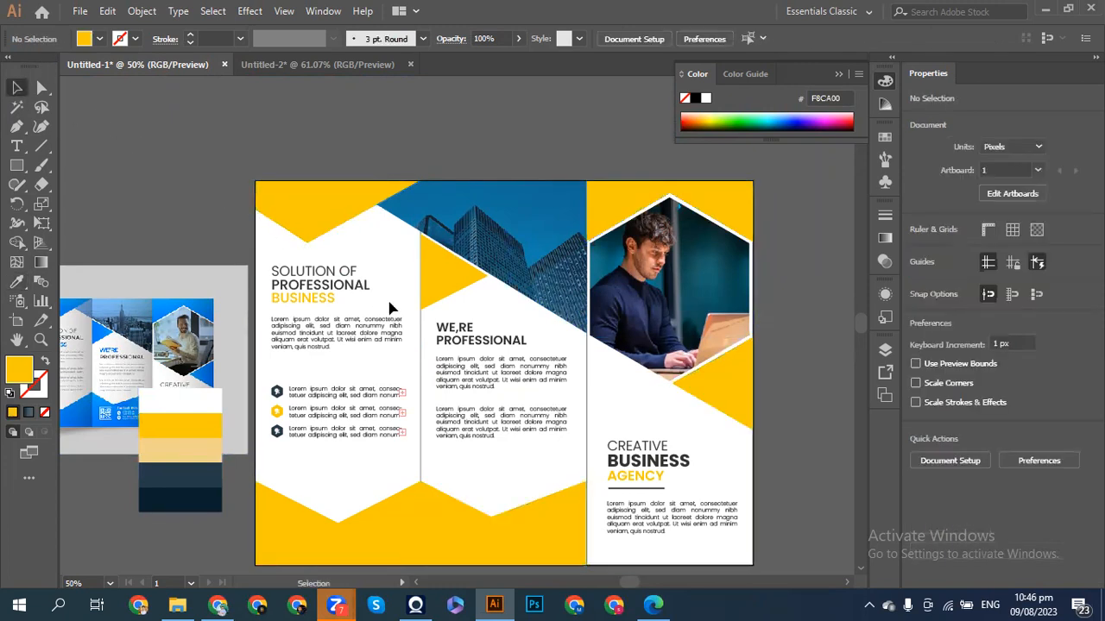
- Nudge the middle panel's yellow triangle down by one pixel
{"action": "scroll", "coordinate": [388, 308], "scroll_direction": "down", "scroll_amount": 2}
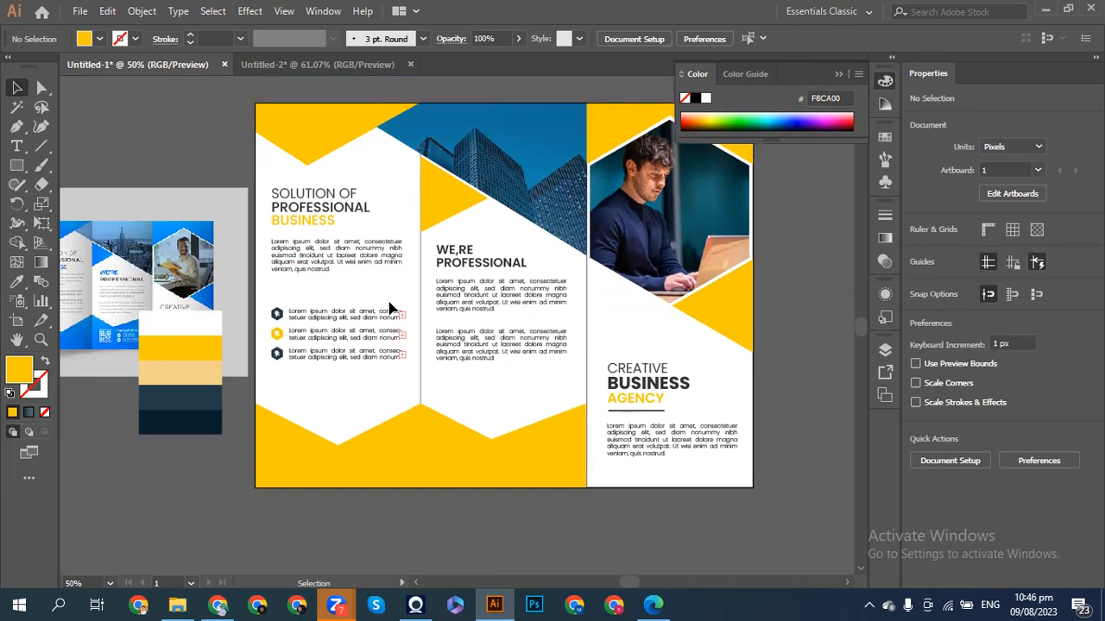
{"action": "left_click", "coordinate": [421, 221]}
{"action": "key", "text": "Down"}
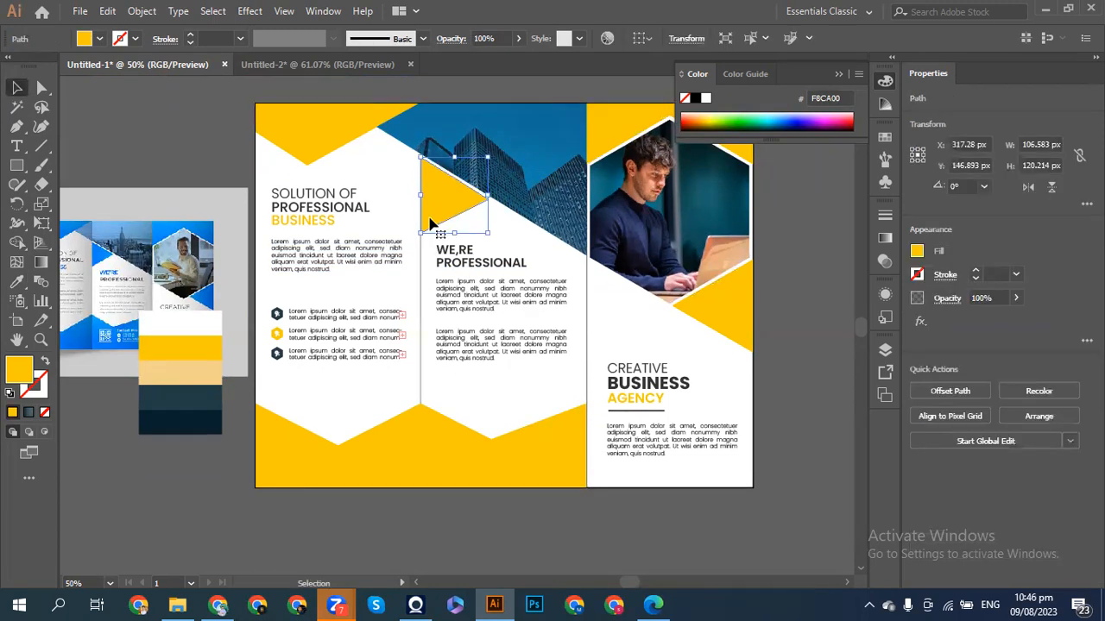
{"action": "left_click", "coordinate": [180, 128]}
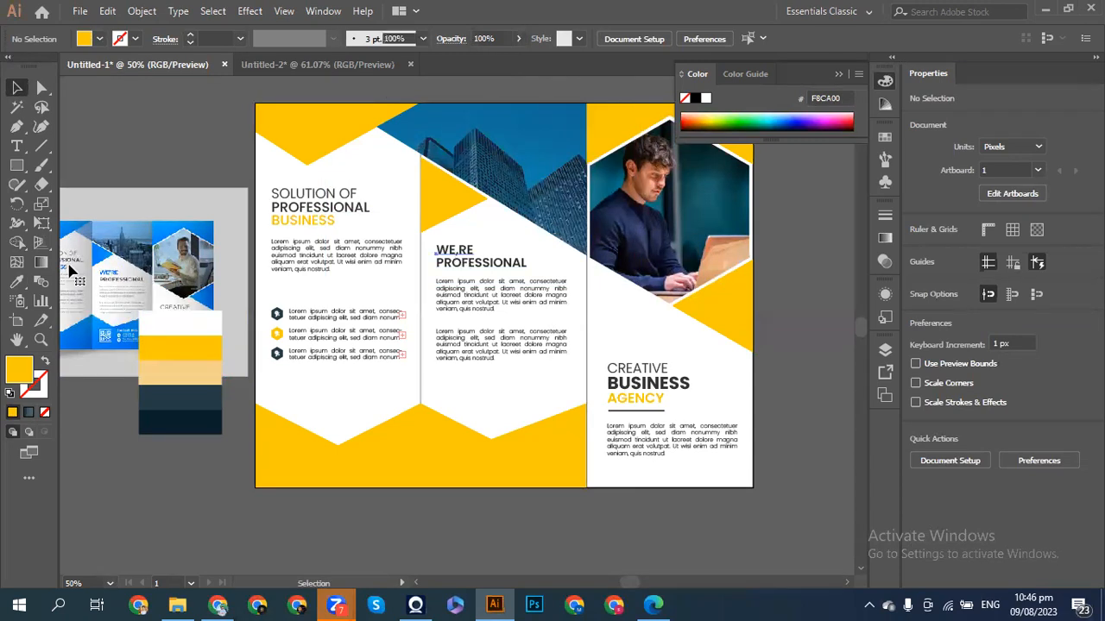
- Colour the WE,RE heading with the palette yellow
{"action": "left_click", "coordinate": [455, 250]}
{"action": "key", "text": "i"}
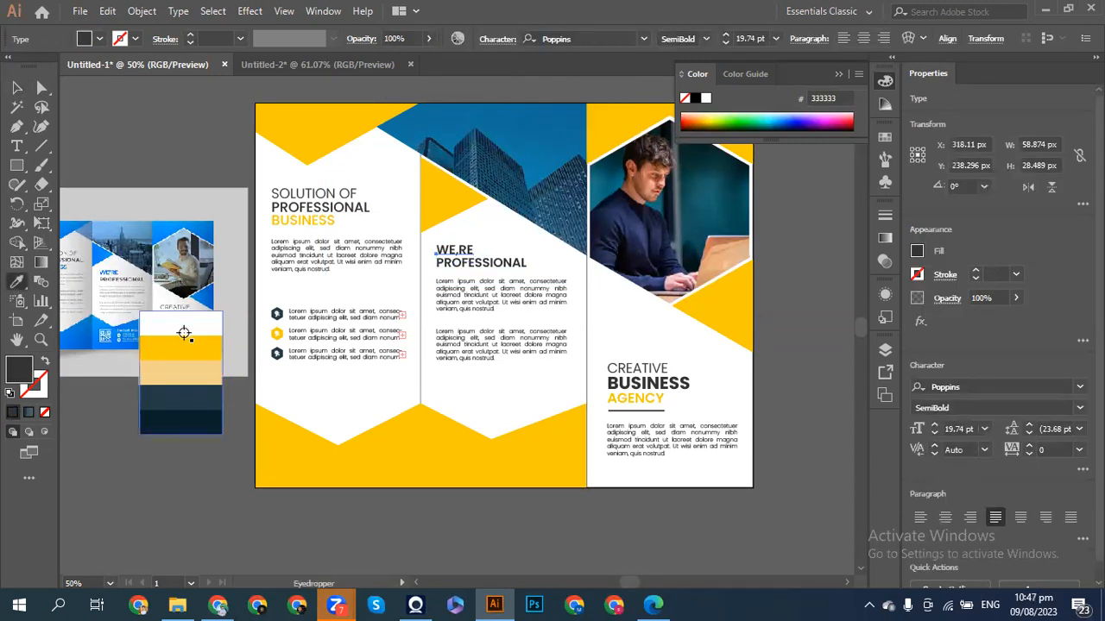
{"action": "left_click", "coordinate": [180, 346]}
{"action": "left_click", "coordinate": [16, 87]}
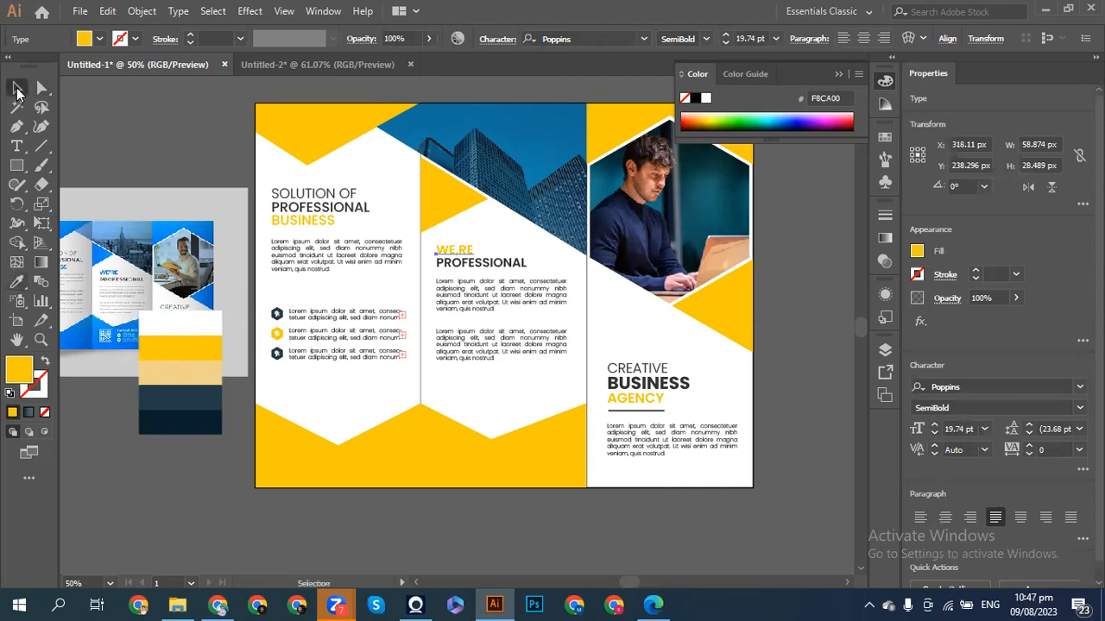
{"action": "left_click", "coordinate": [145, 120]}
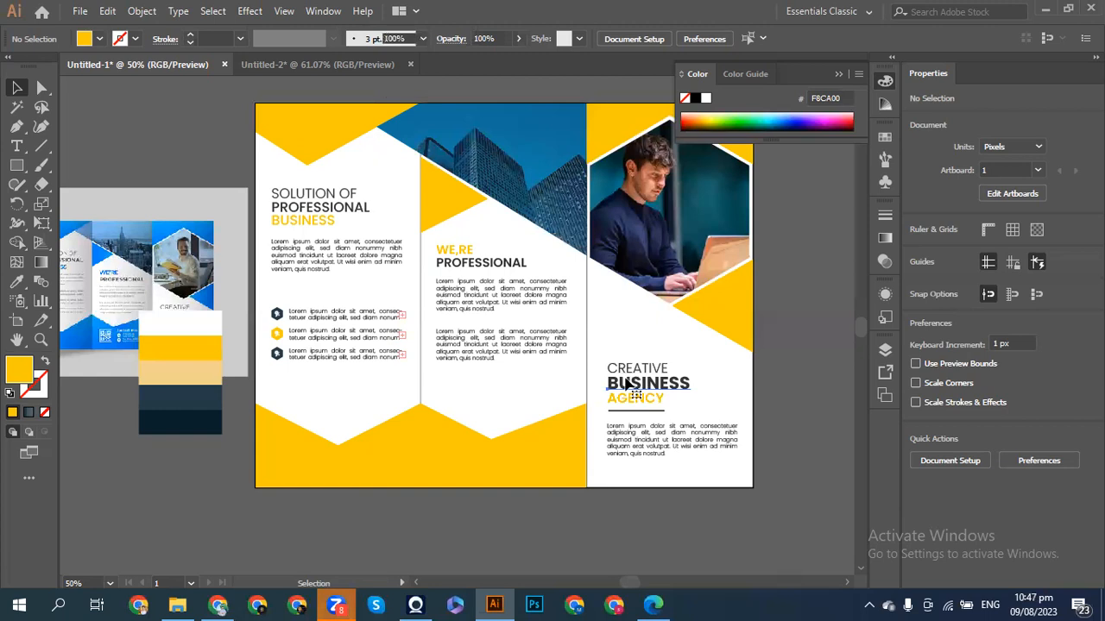
- Undo that and colour the BUSINESS text with the palette yellow instead
{"action": "key", "text": "ctrl+z"}
{"action": "left_click", "coordinate": [17, 281]}
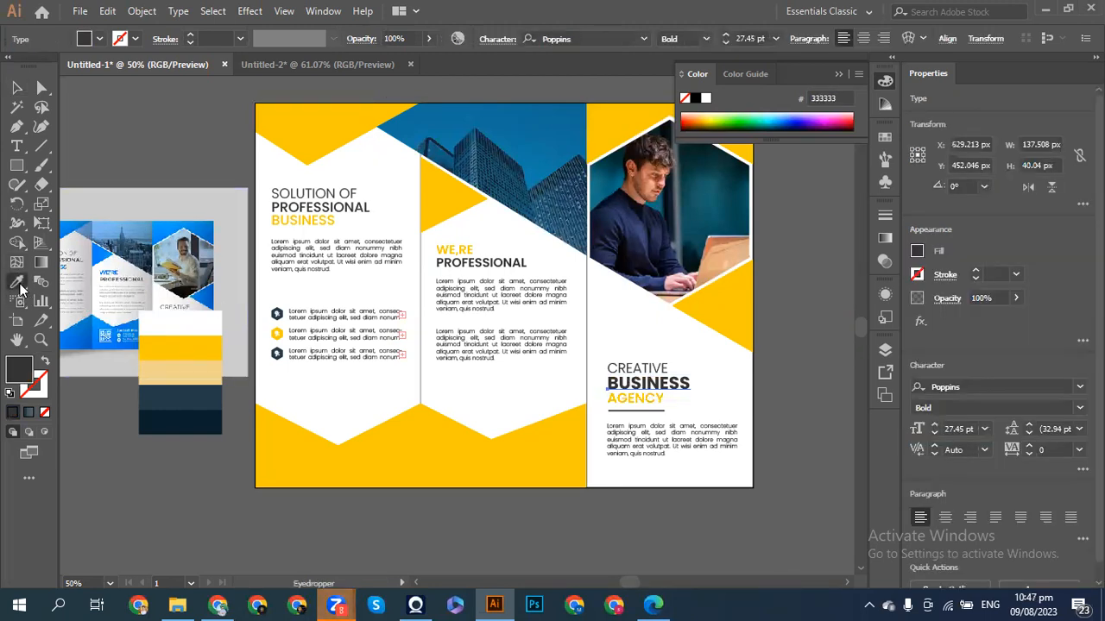
{"action": "left_click", "coordinate": [282, 435]}
{"action": "left_click", "coordinate": [17, 88]}
{"action": "left_click", "coordinate": [153, 129]}
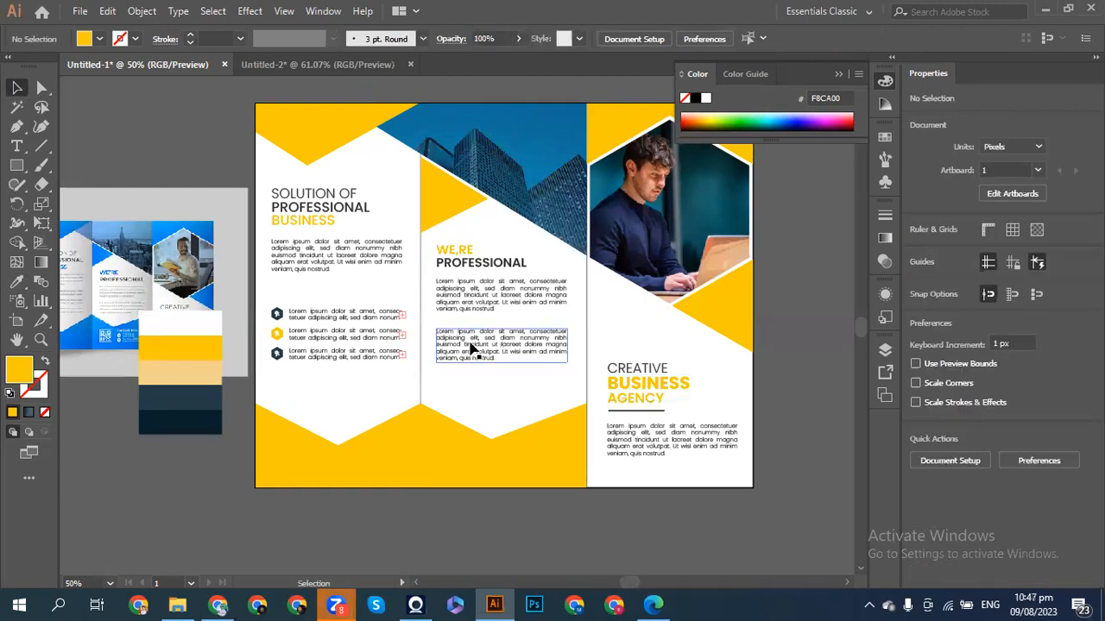
- Fill the AGENCY text with the dark grey #333333 swatch
{"action": "left_click", "coordinate": [621, 404]}
{"action": "left_click", "coordinate": [17, 281]}
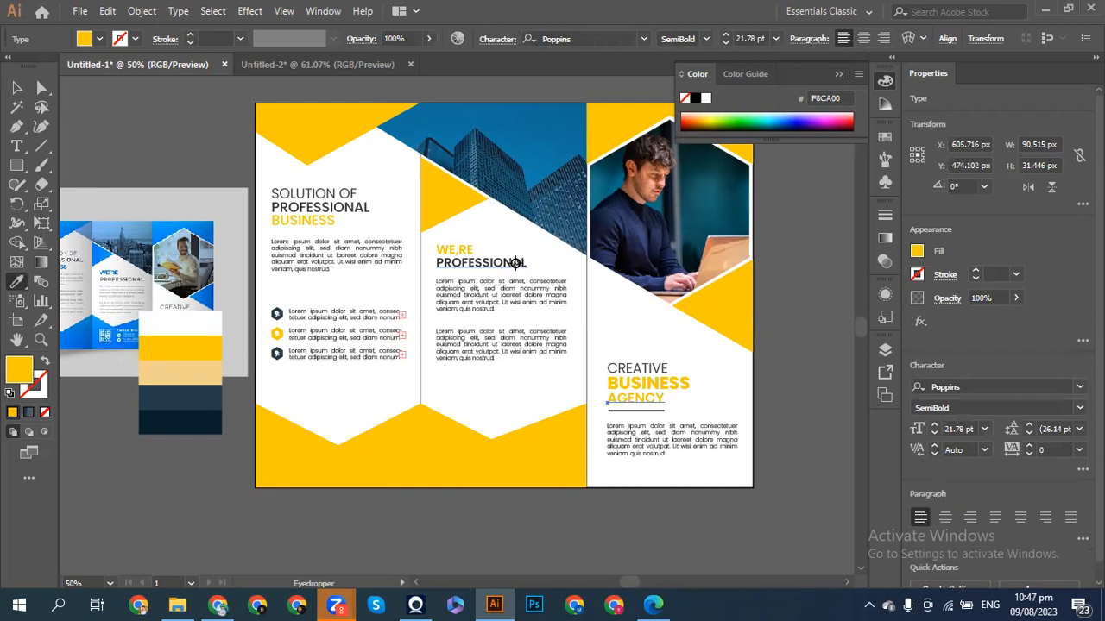
{"action": "left_click", "coordinate": [917, 250]}
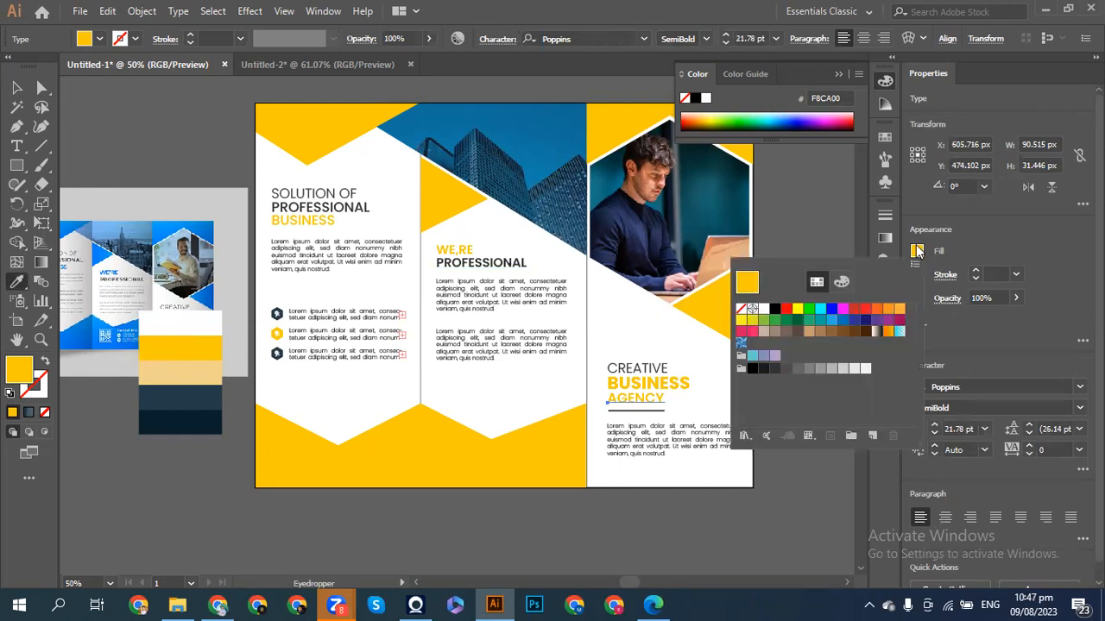
{"action": "left_click", "coordinate": [772, 367]}
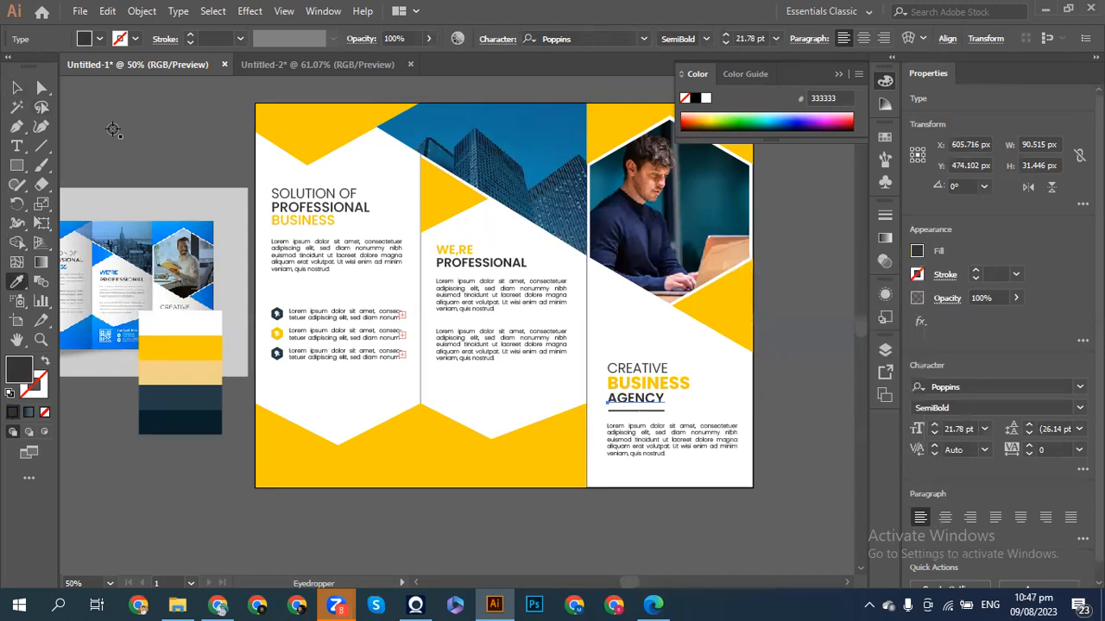
{"action": "left_click", "coordinate": [15, 88]}
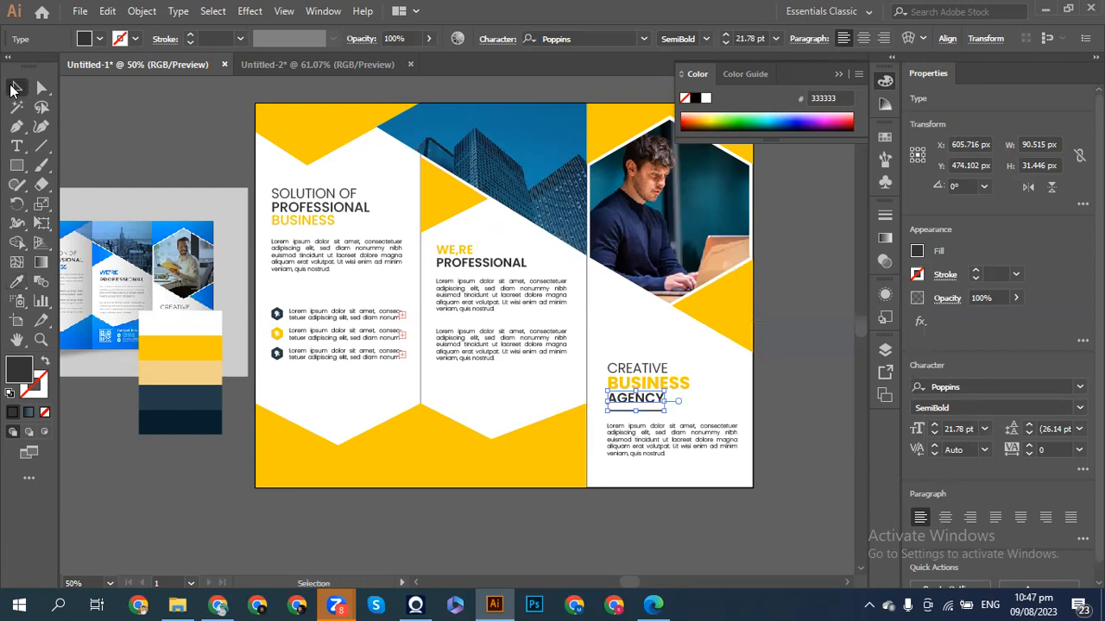
{"action": "left_click", "coordinate": [127, 131]}
{"action": "scroll", "coordinate": [254, 204], "scroll_direction": "left", "scroll_amount": 1}
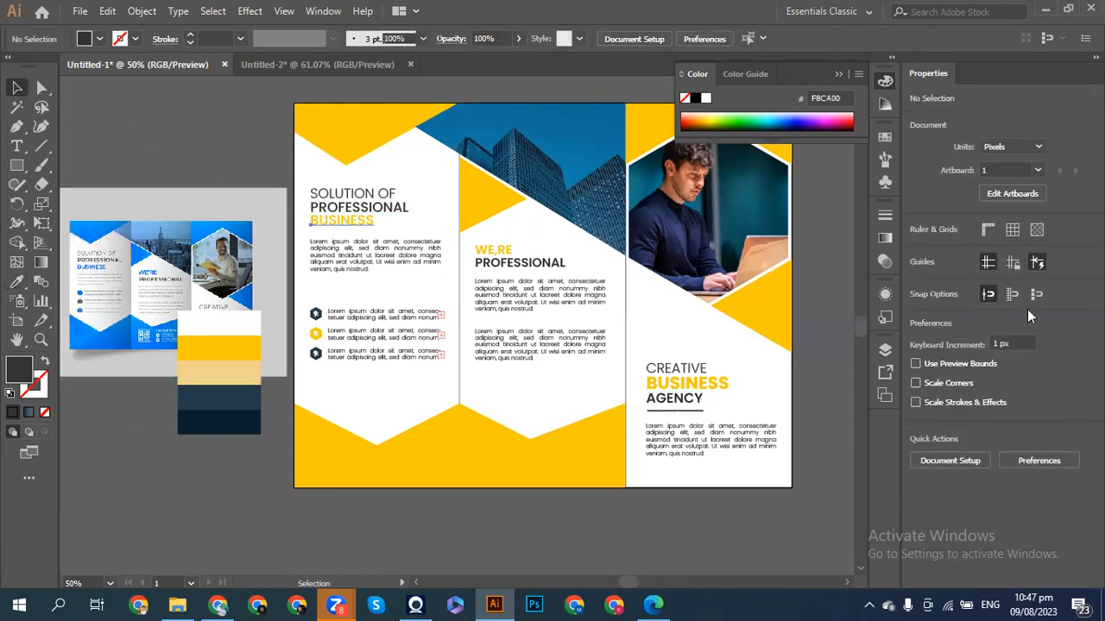
- Make the left panel's BUSINESS heading Poppins Bold and adjust its text box
{"action": "left_click", "coordinate": [993, 407]}
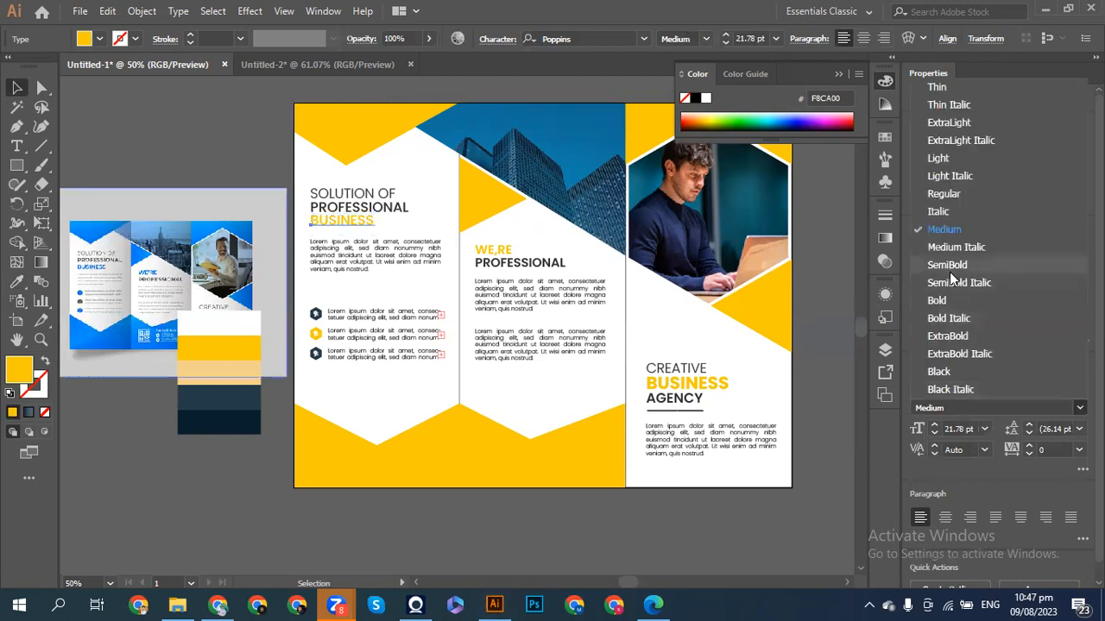
{"action": "left_click", "coordinate": [955, 297]}
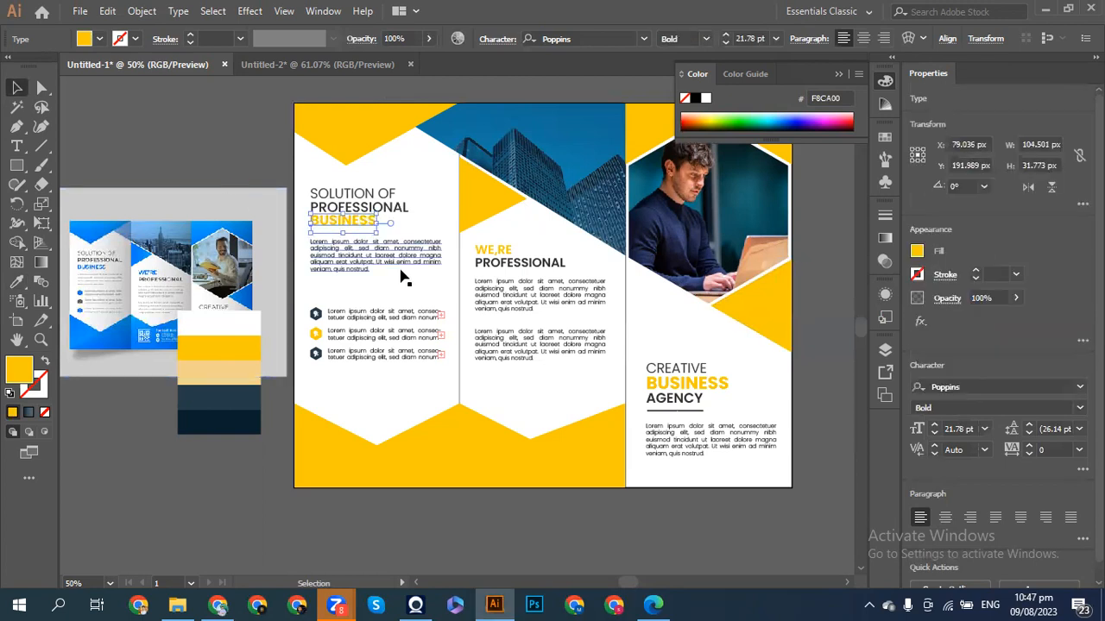
{"action": "left_click_drag", "start_coordinate": [375, 233], "coordinate": [387, 238]}
{"action": "left_click", "coordinate": [169, 163]}
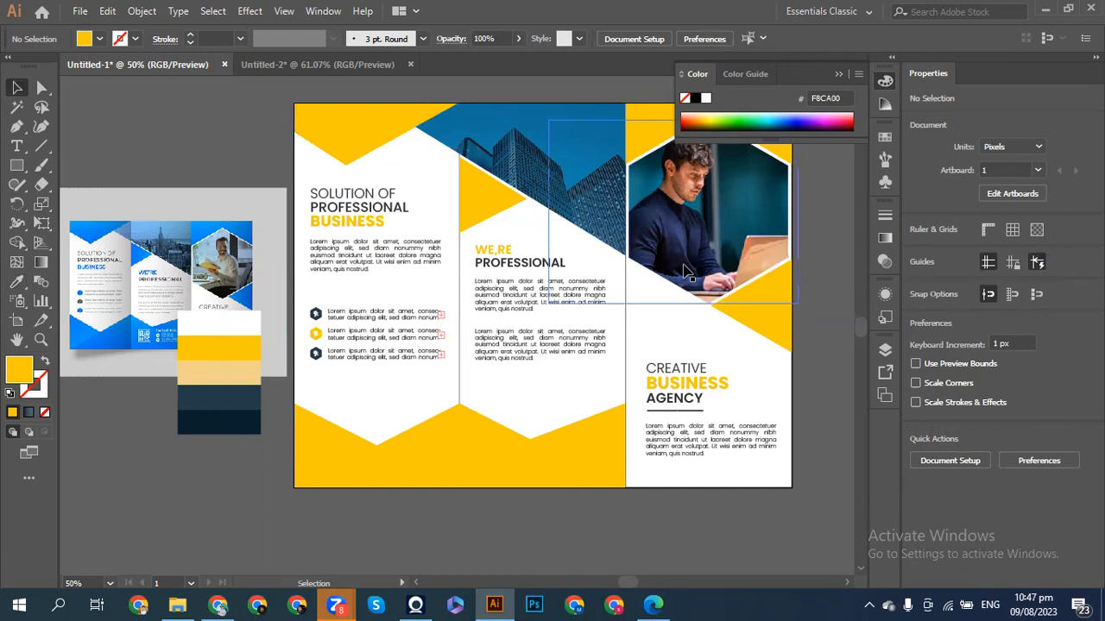
- Fill the building-photo overlay with brochure yellow and lower its opacity to 18%
{"action": "scroll", "coordinate": [686, 272], "scroll_direction": "up", "scroll_amount": 3}
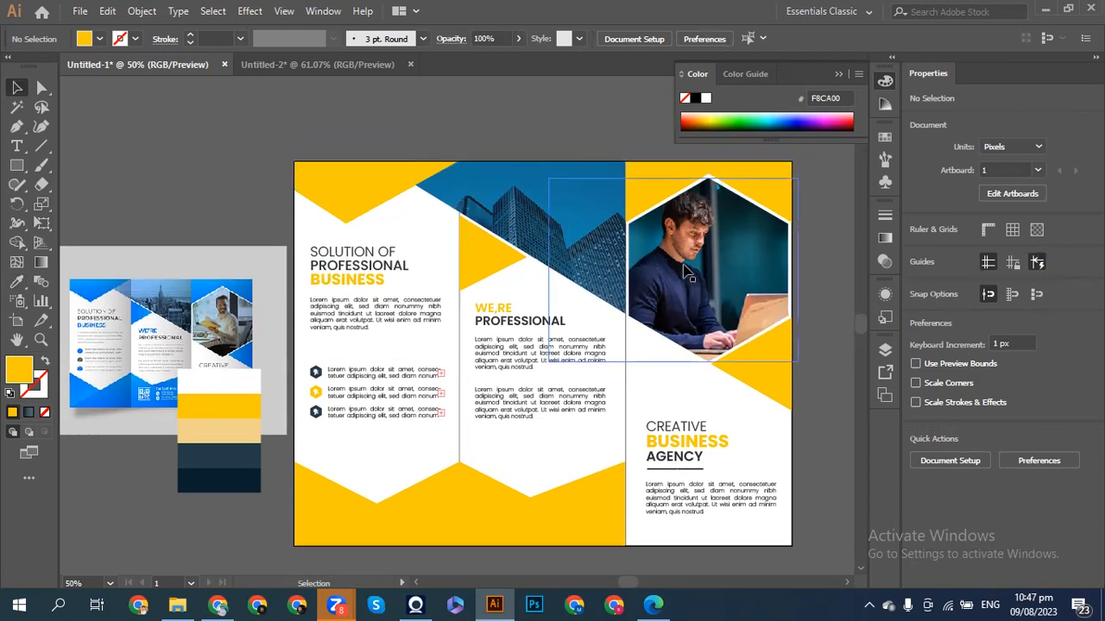
{"action": "left_click", "coordinate": [495, 212]}
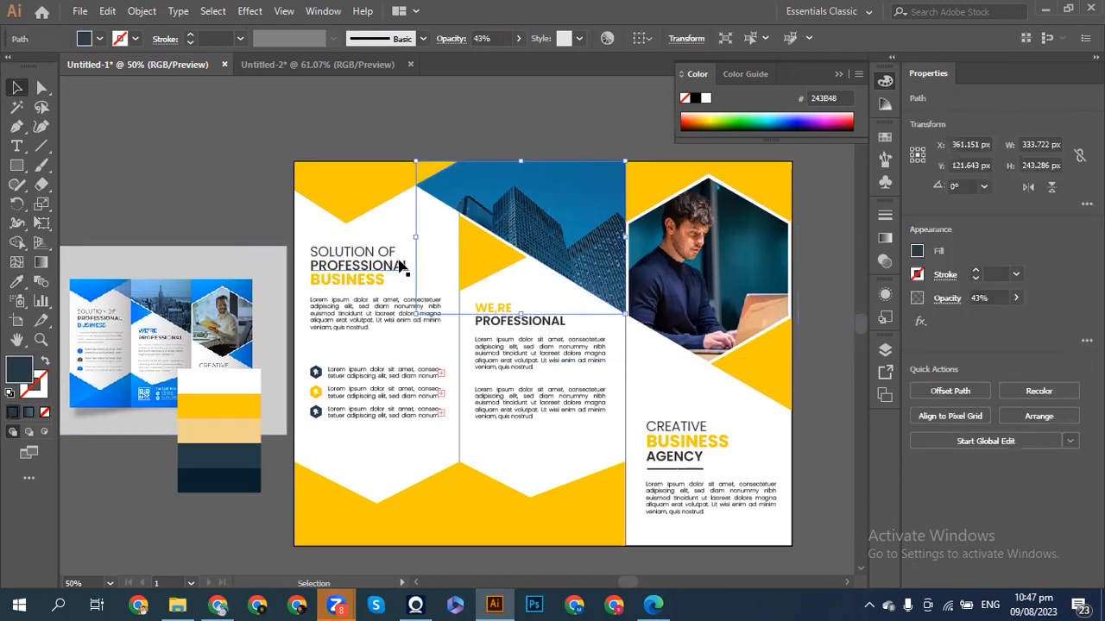
{"action": "left_click", "coordinate": [18, 281]}
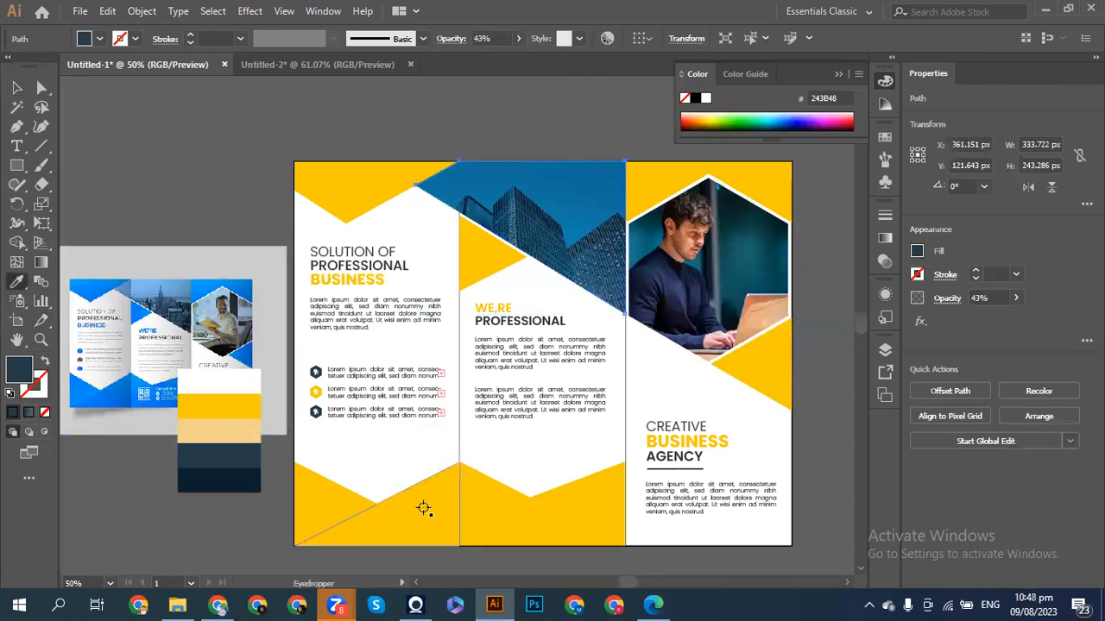
{"action": "left_click", "coordinate": [423, 508]}
{"action": "left_click", "coordinate": [12, 86]}
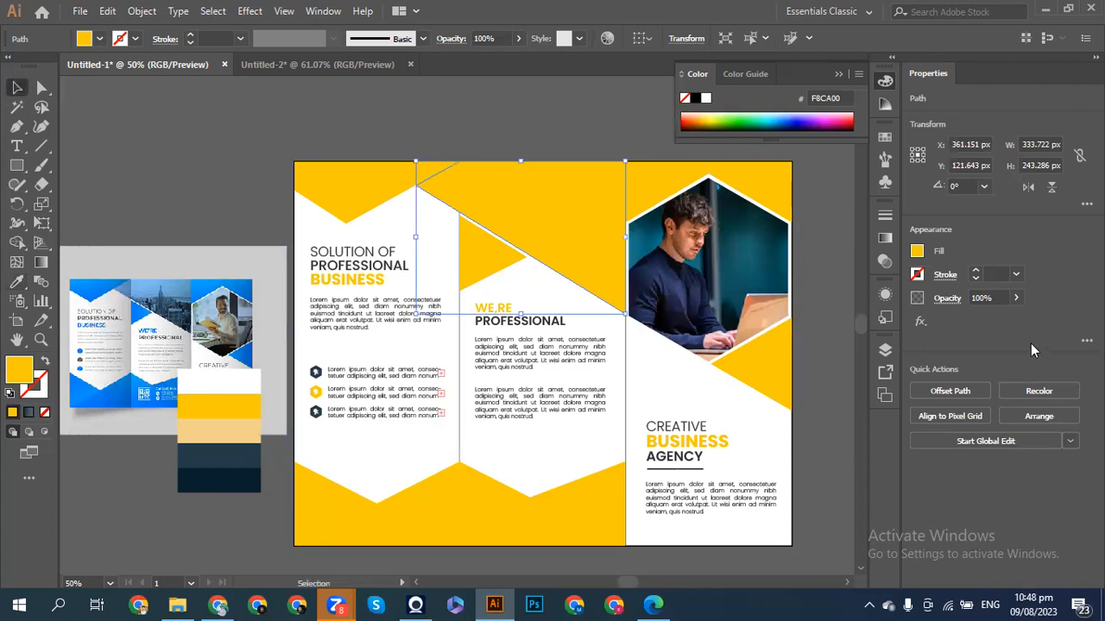
{"action": "left_click", "coordinate": [1015, 298]}
{"action": "left_click_drag", "start_coordinate": [1016, 318], "coordinate": [967, 321]}
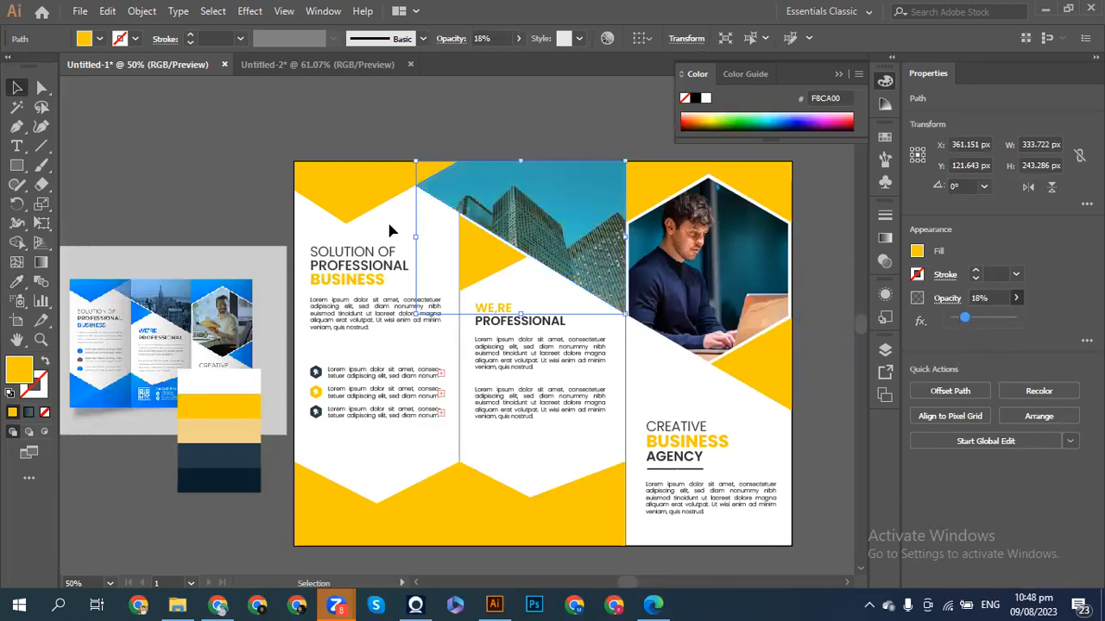
{"action": "left_click", "coordinate": [194, 179]}
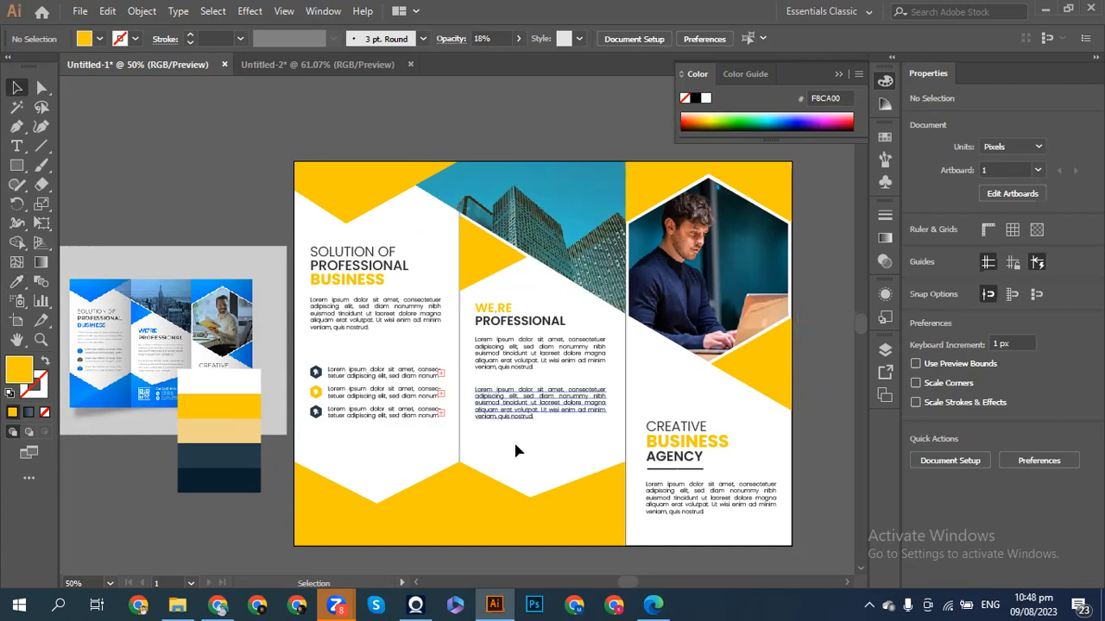
{"action": "left_click", "coordinate": [317, 521]}
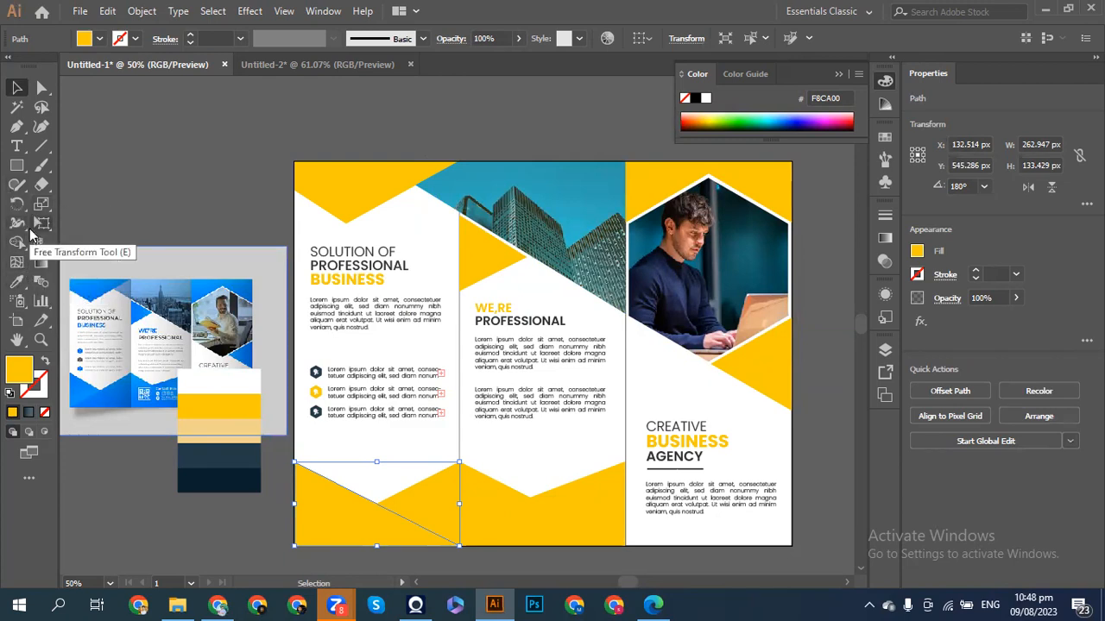
- Apply a gradient fill to the lower-left triangle with a sampled yellow right stop
{"action": "left_click", "coordinate": [884, 238]}
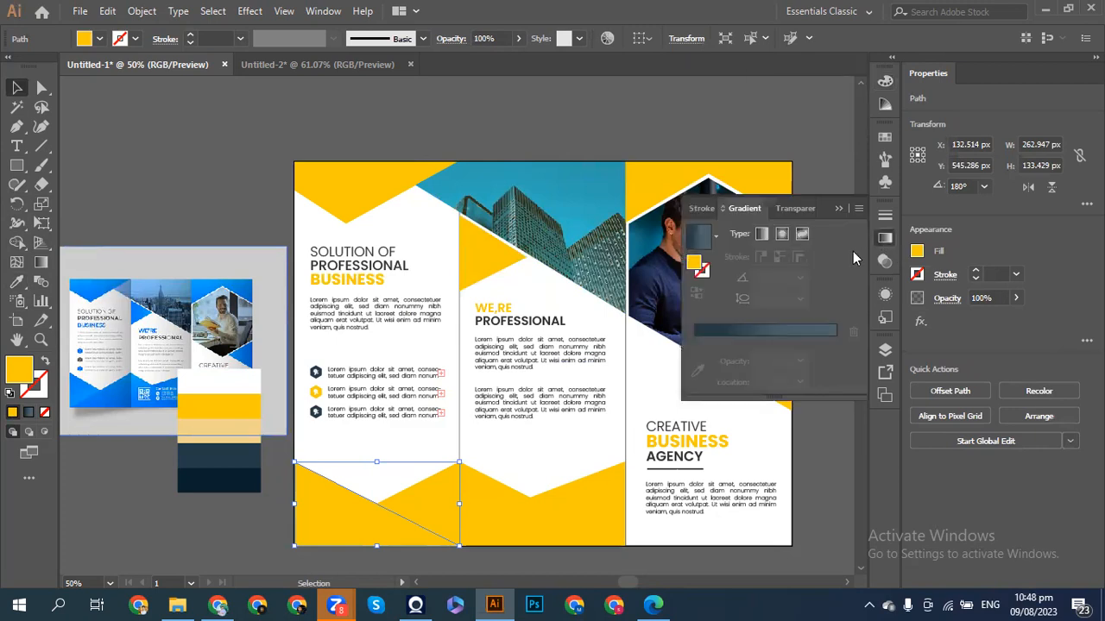
{"action": "left_click", "coordinate": [770, 333]}
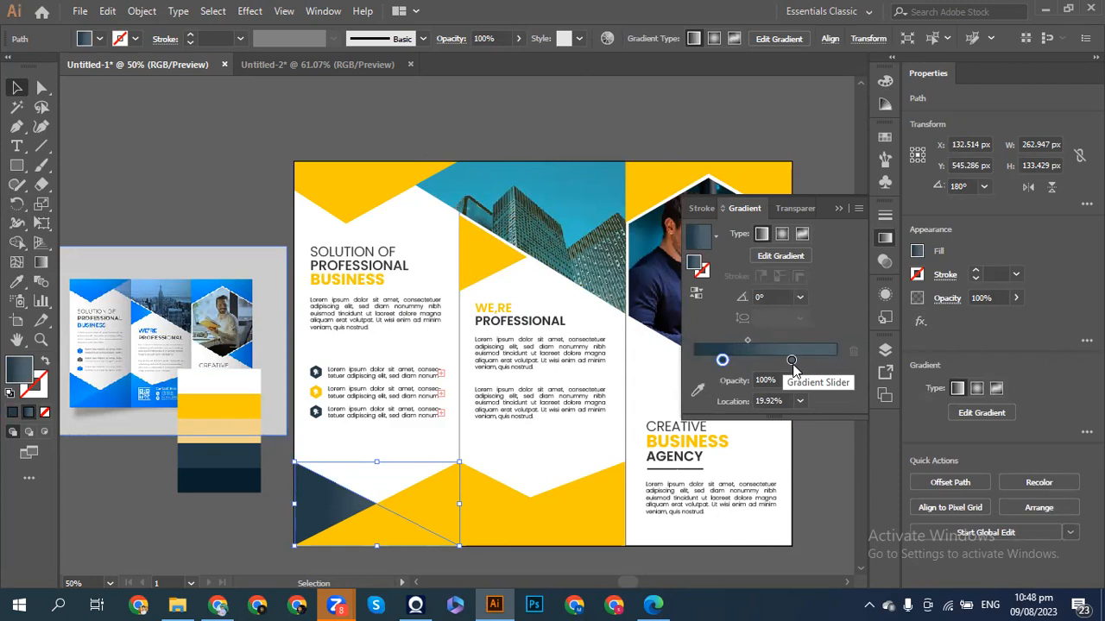
{"action": "double_click", "coordinate": [791, 362]}
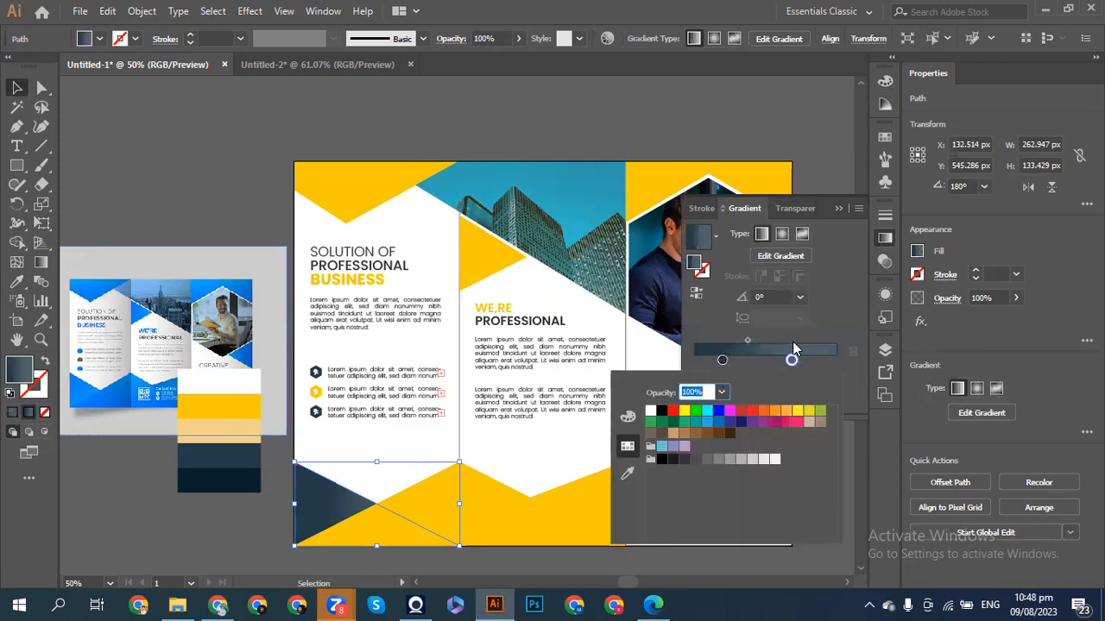
{"action": "left_click", "coordinate": [825, 329]}
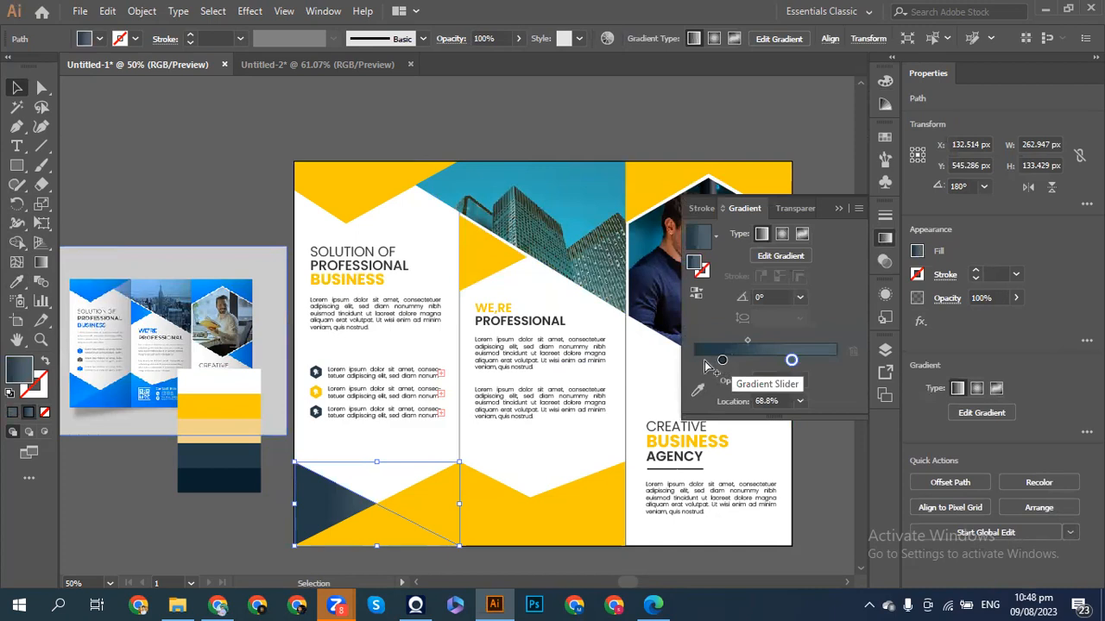
{"action": "left_click", "coordinate": [698, 390]}
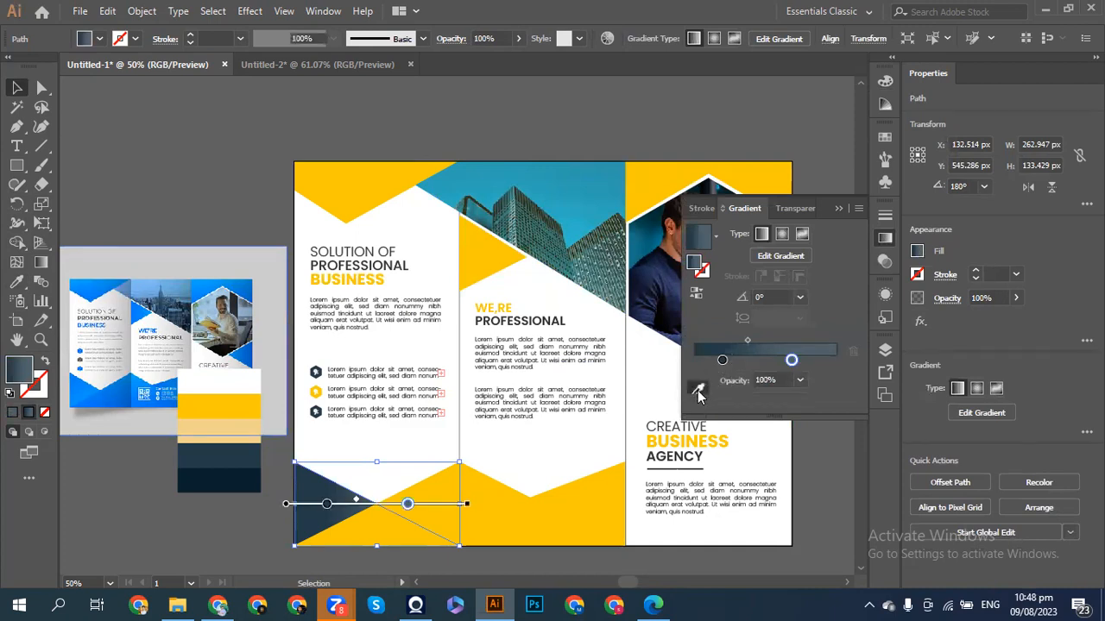
{"action": "left_click", "coordinate": [434, 489]}
{"action": "key", "text": "Escape"}
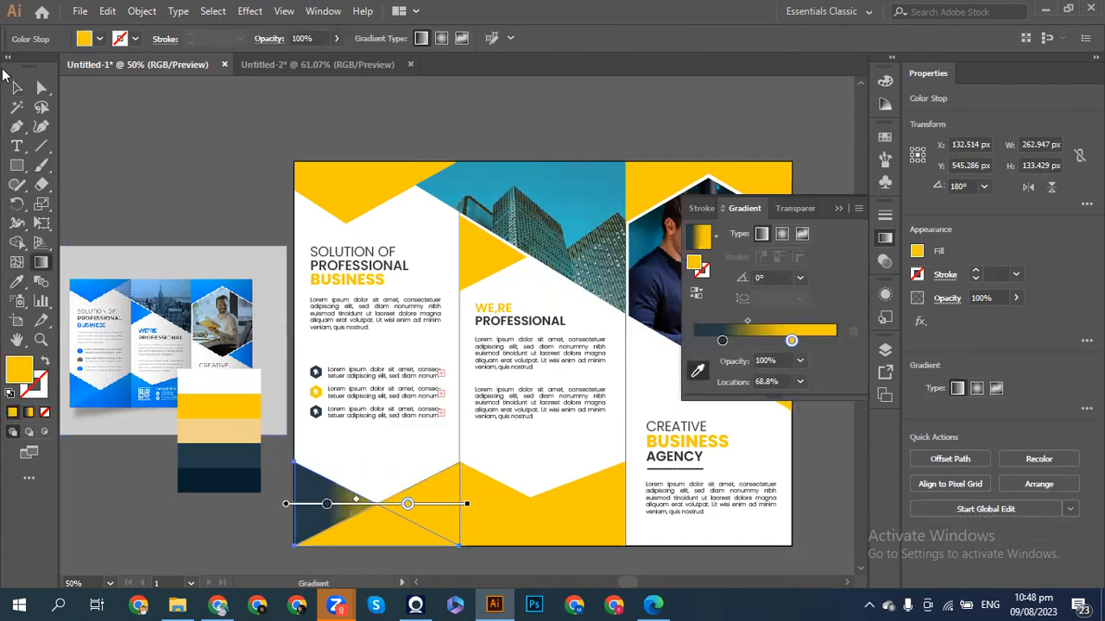
- Set the left gradient stop to a sampled deeper yellow and move the yellow stop closer
{"action": "left_click", "coordinate": [723, 341]}
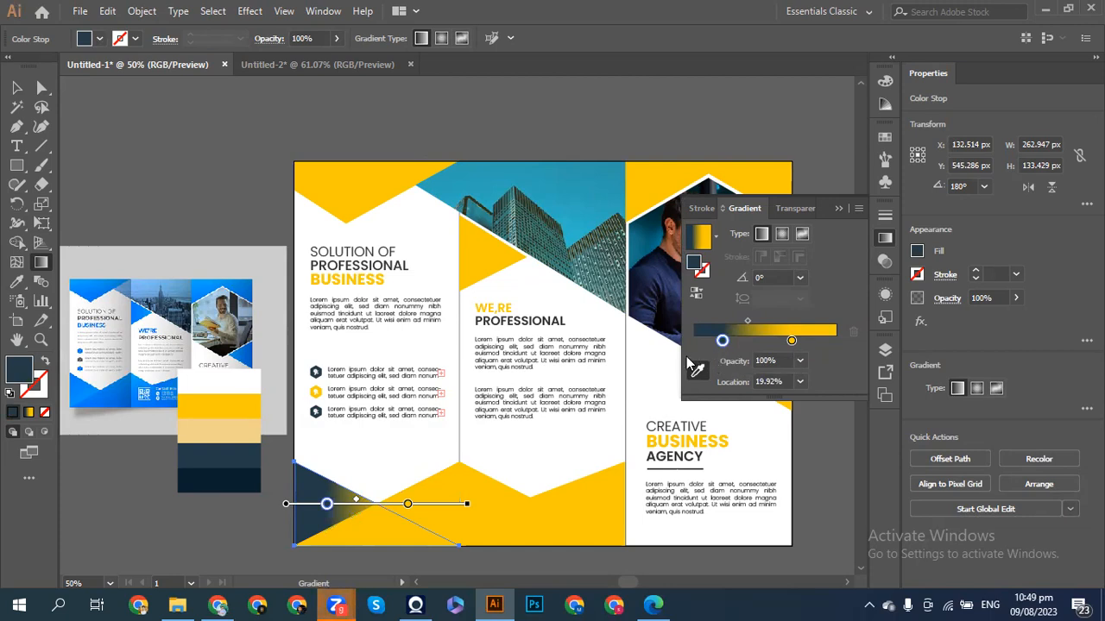
{"action": "left_click", "coordinate": [601, 427]}
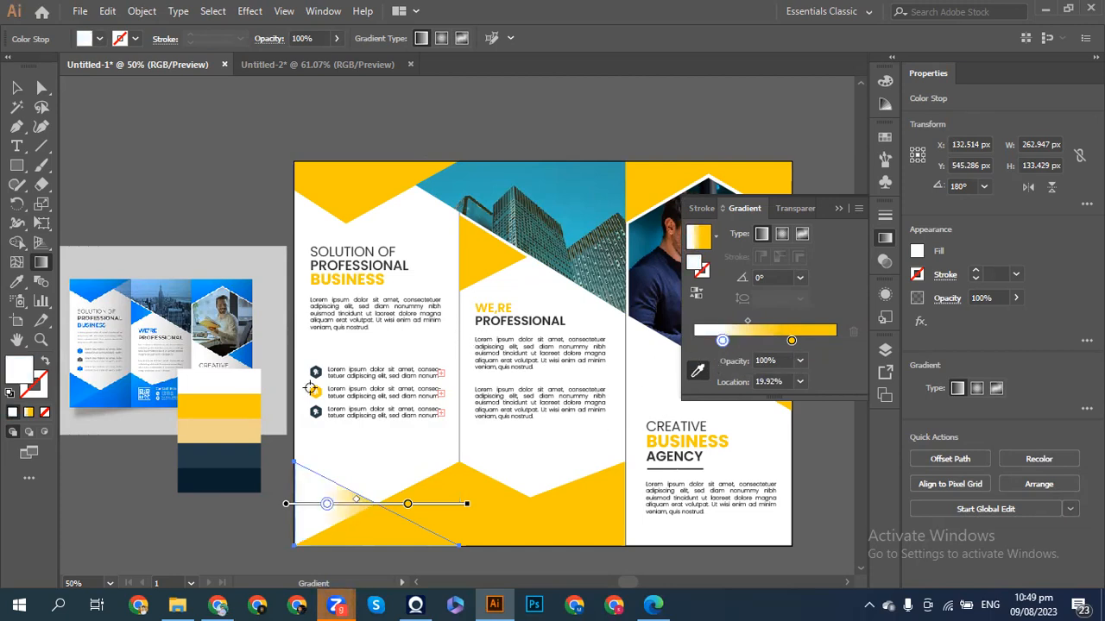
{"action": "left_click_drag", "start_coordinate": [406, 509], "coordinate": [308, 505]}
{"action": "left_click", "coordinate": [15, 282]}
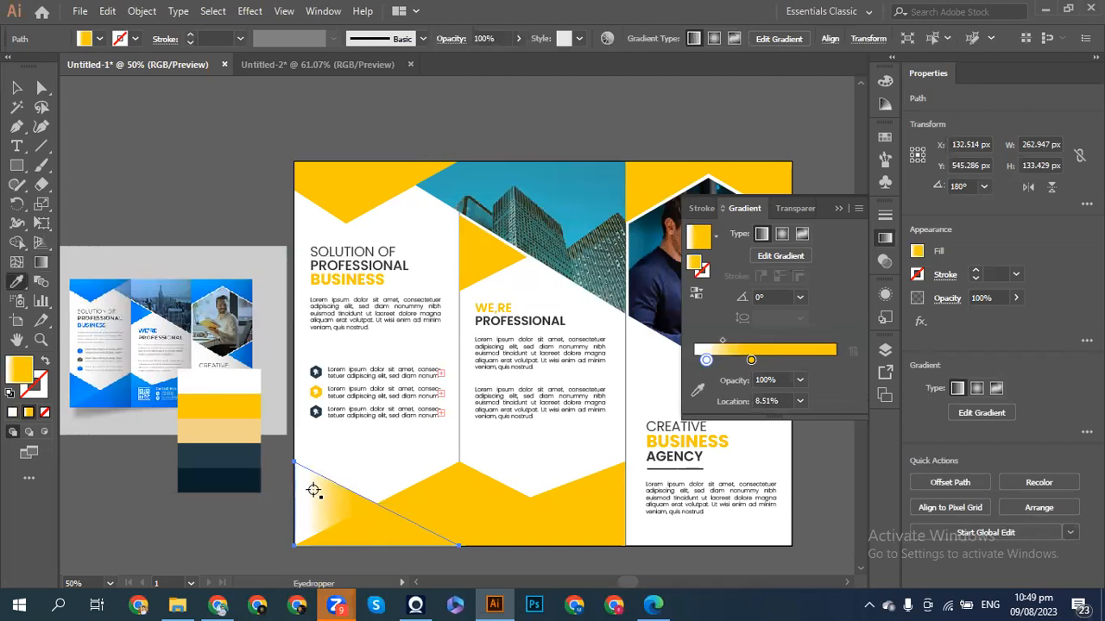
{"action": "left_click", "coordinate": [697, 390]}
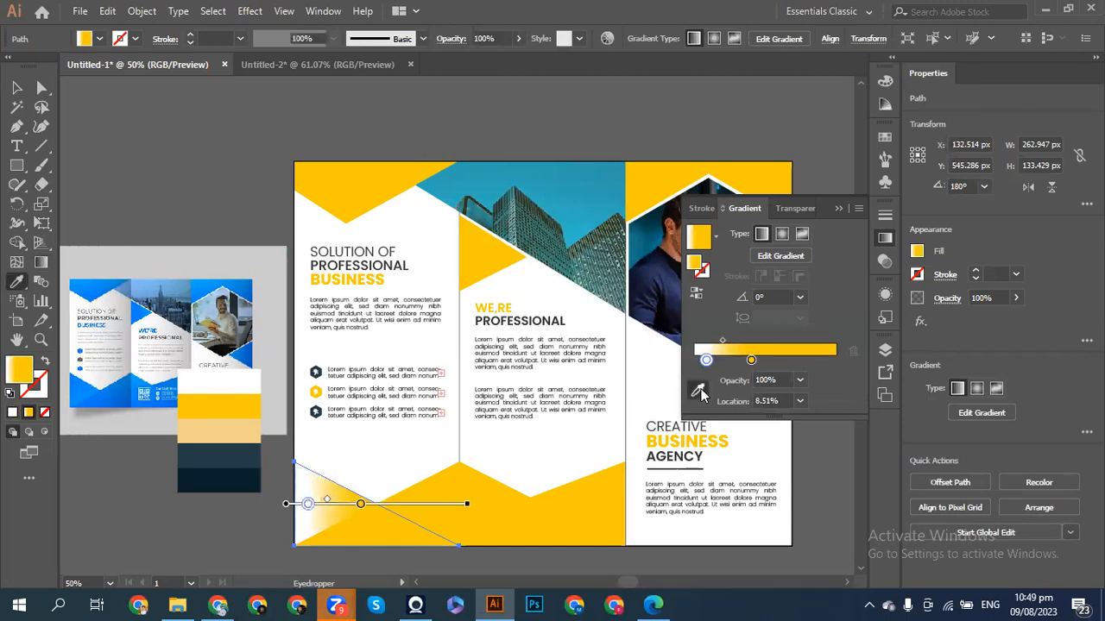
{"action": "left_click", "coordinate": [316, 487]}
{"action": "left_click", "coordinate": [320, 488]}
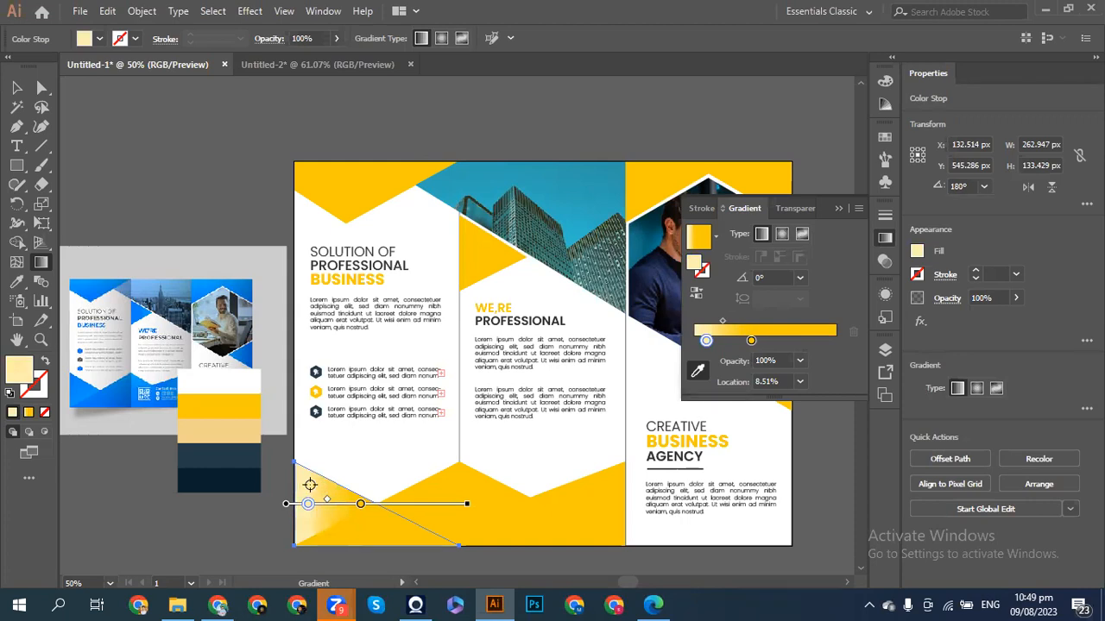
{"action": "left_click", "coordinate": [319, 485]}
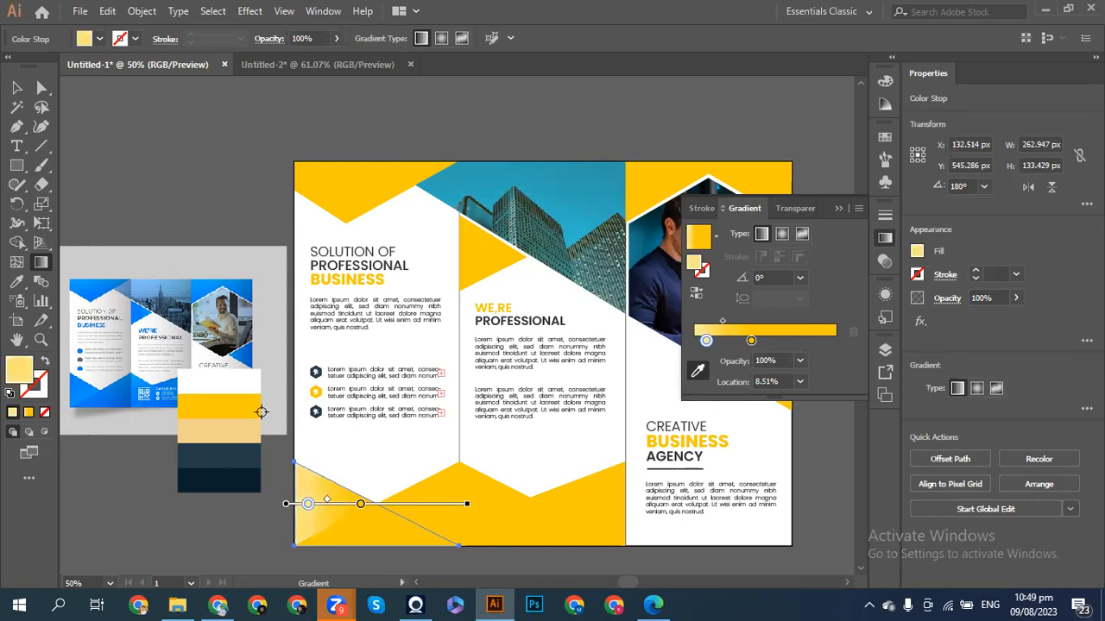
{"action": "left_click", "coordinate": [17, 87]}
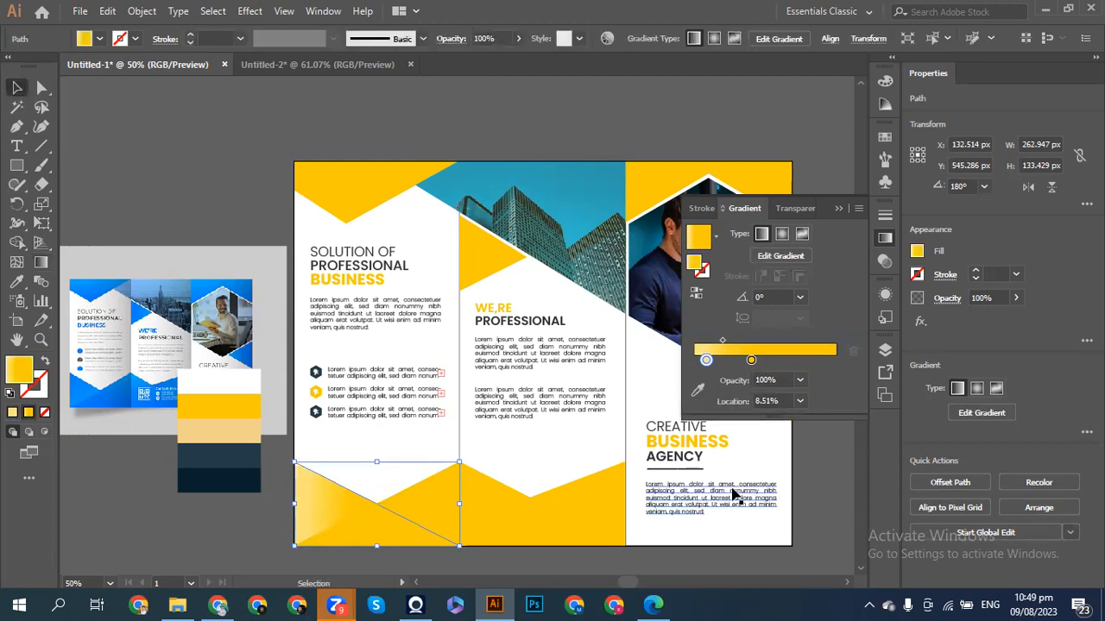
- Drag the gradient diagonally across the triangle at about 135° and re-nudge the triangle
{"action": "left_click", "coordinate": [697, 393]}
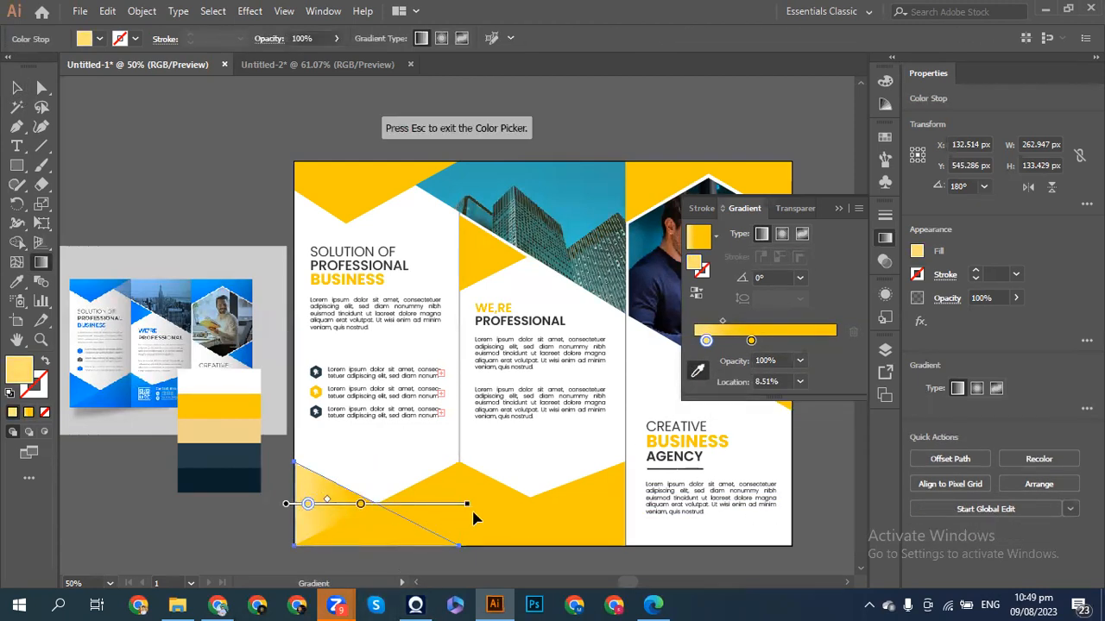
{"action": "mouse_move", "coordinate": [466, 504]}
{"action": "left_mouse_down"}
{"action": "mouse_move", "coordinate": [195, 402]}
{"action": "mouse_move", "coordinate": [274, 471]}
{"action": "left_mouse_up"}
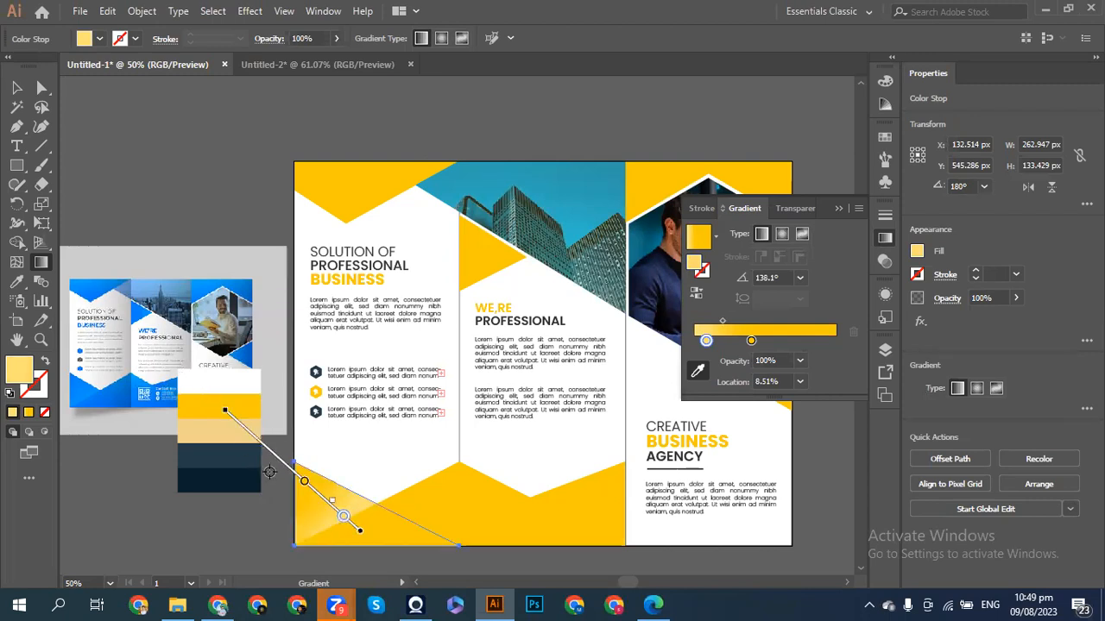
{"action": "scroll", "coordinate": [361, 514], "scroll_direction": "down", "scroll_amount": 1}
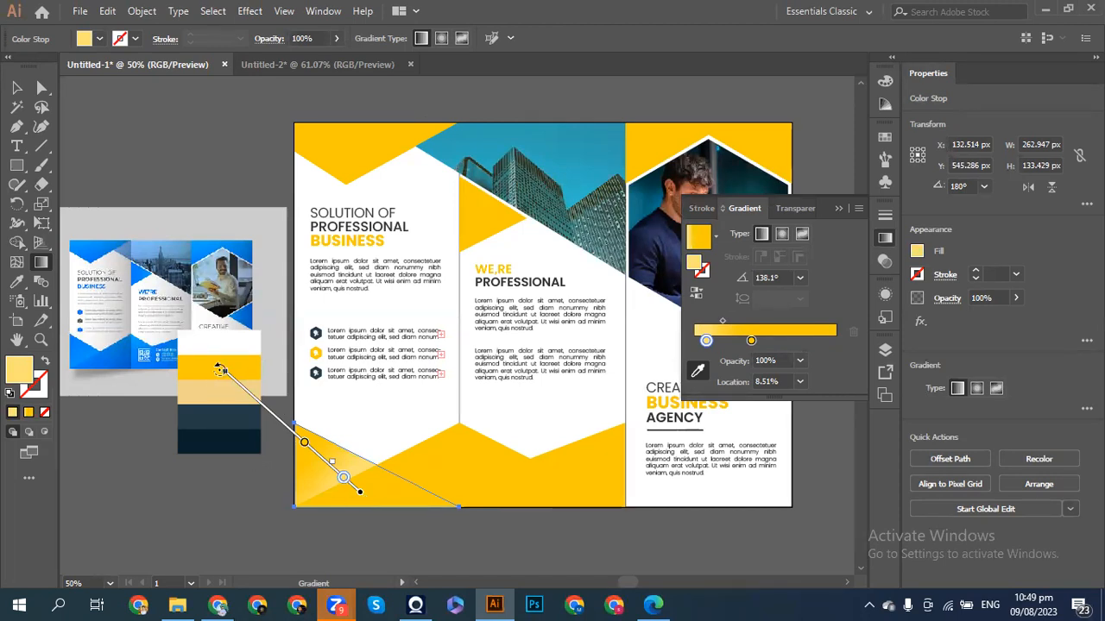
{"action": "left_click_drag", "start_coordinate": [221, 367], "coordinate": [232, 366]}
{"action": "key", "text": "Down"}
{"action": "key", "text": "Down"}
{"action": "key", "text": "Down"}
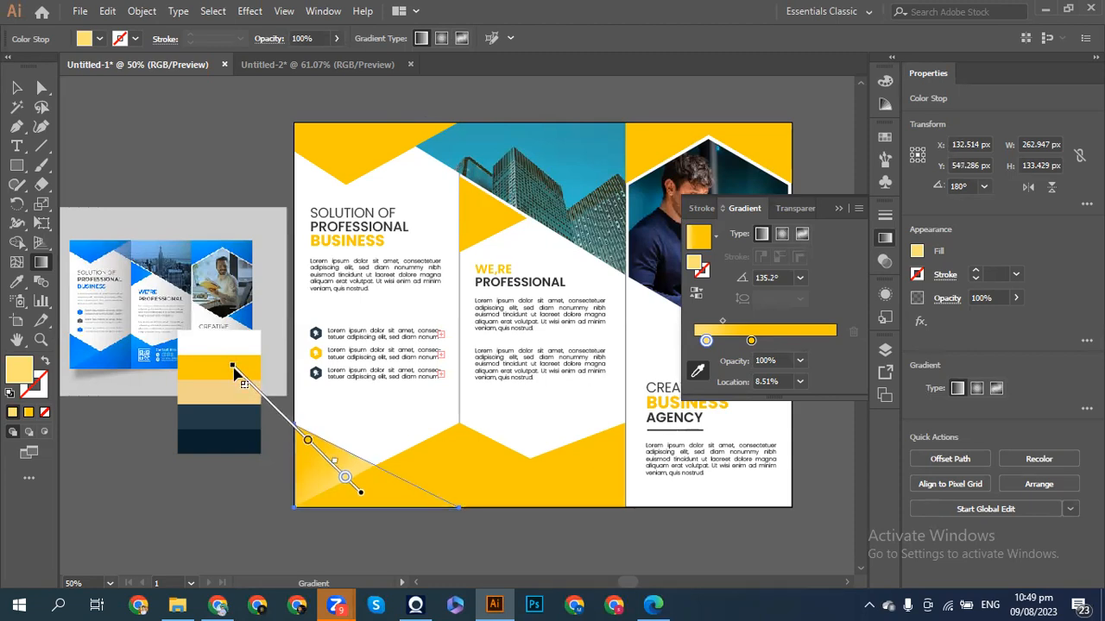
{"action": "key", "text": "v"}
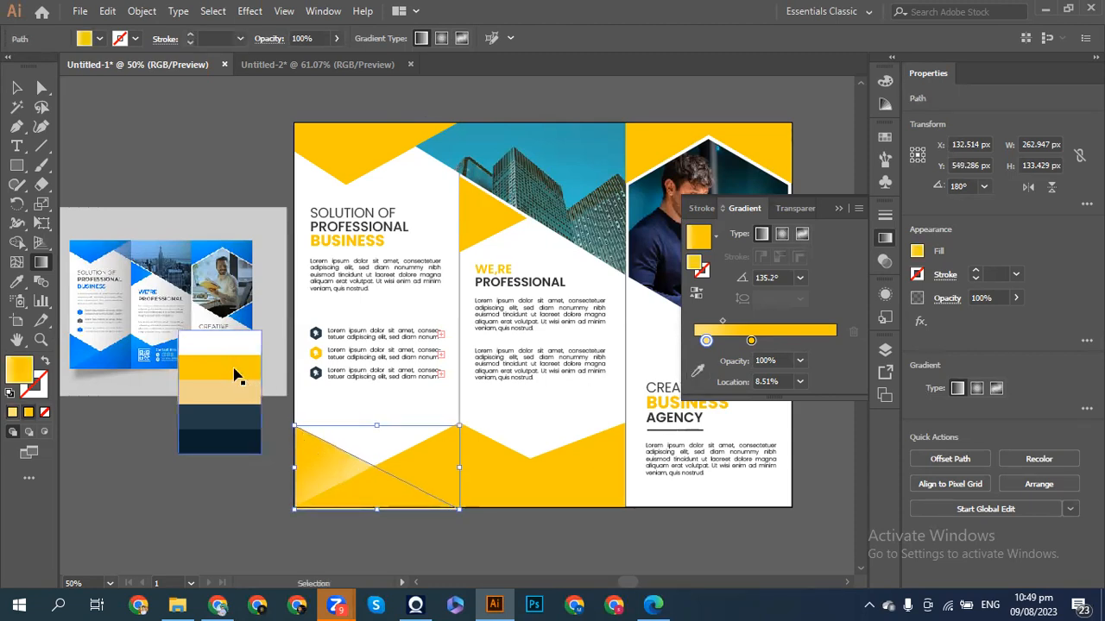
{"action": "key", "text": "Up"}
{"action": "key", "text": "Up"}
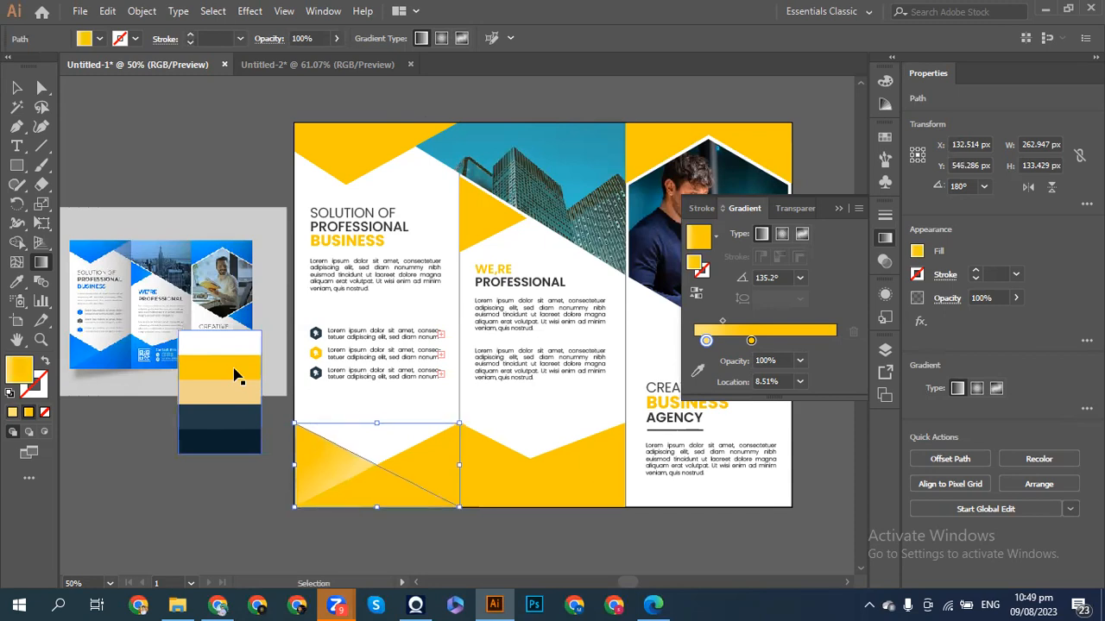
{"action": "key", "text": "shift"}
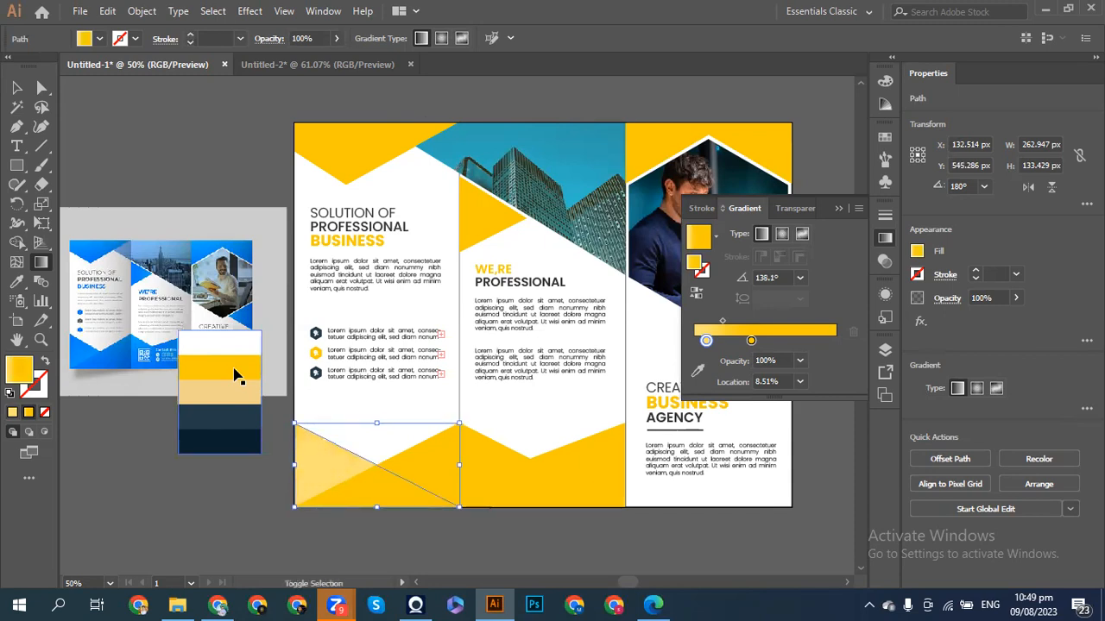
{"action": "key", "text": "ctrl+shift+z"}
- Reposition the gradient annotator until the gradient angles at about -45.6°
{"action": "mouse_move", "coordinate": [272, 420]}
{"action": "left_mouse_down"}
{"action": "mouse_move", "coordinate": [326, 469]}
{"action": "mouse_move", "coordinate": [308, 448]}
{"action": "left_mouse_up"}
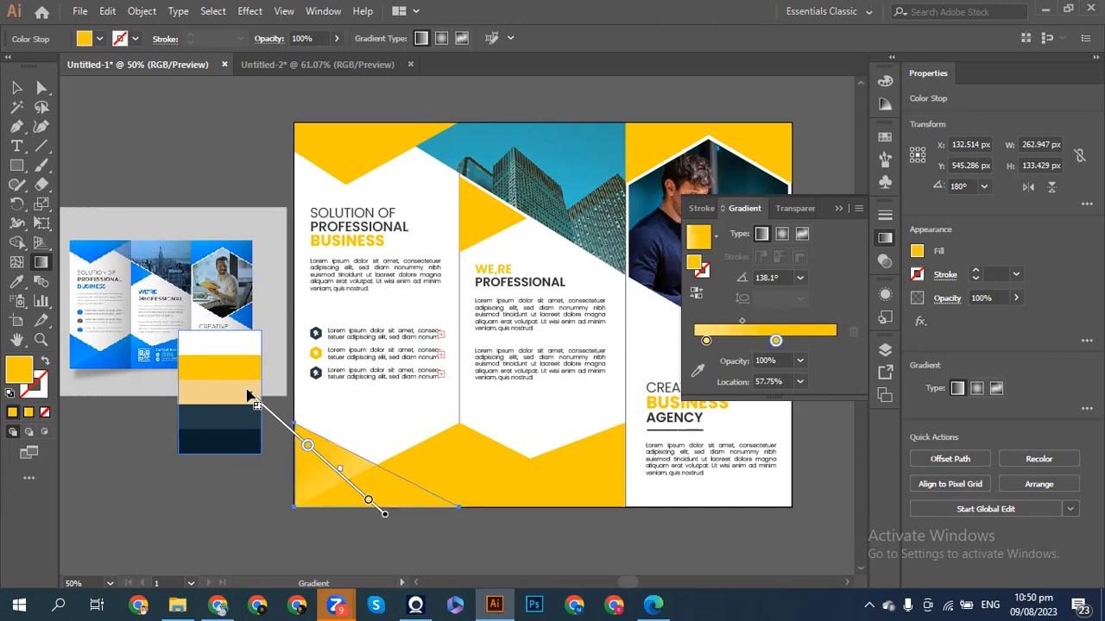
{"action": "left_click_drag", "start_coordinate": [247, 390], "coordinate": [258, 386]}
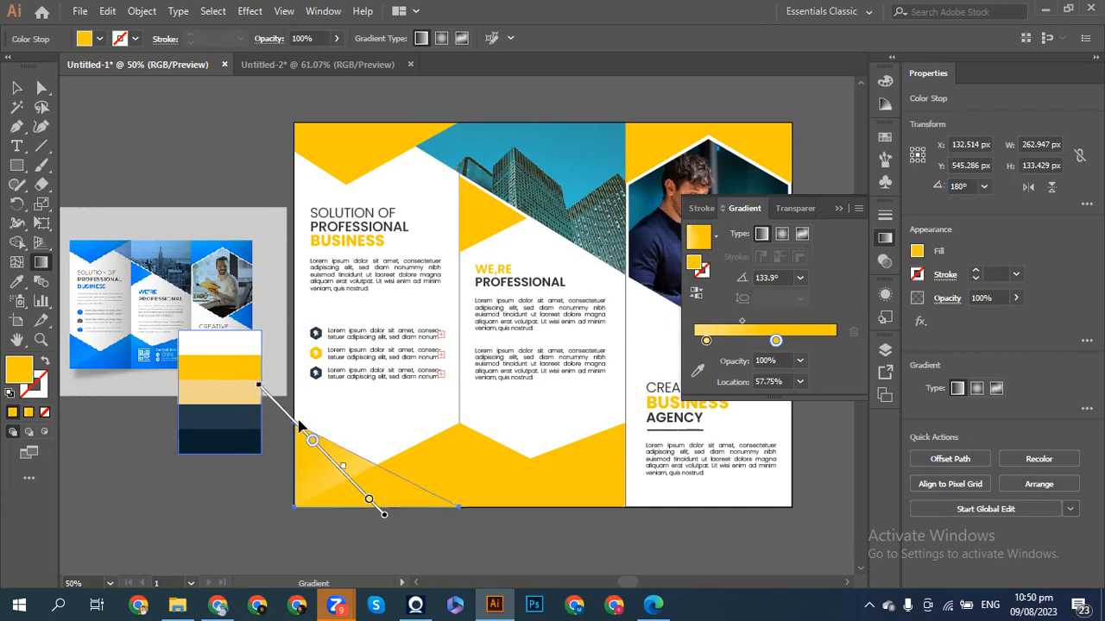
{"action": "mouse_move", "coordinate": [293, 422]}
{"action": "left_mouse_down"}
{"action": "mouse_move", "coordinate": [264, 409]}
{"action": "mouse_move", "coordinate": [269, 462]}
{"action": "left_mouse_up"}
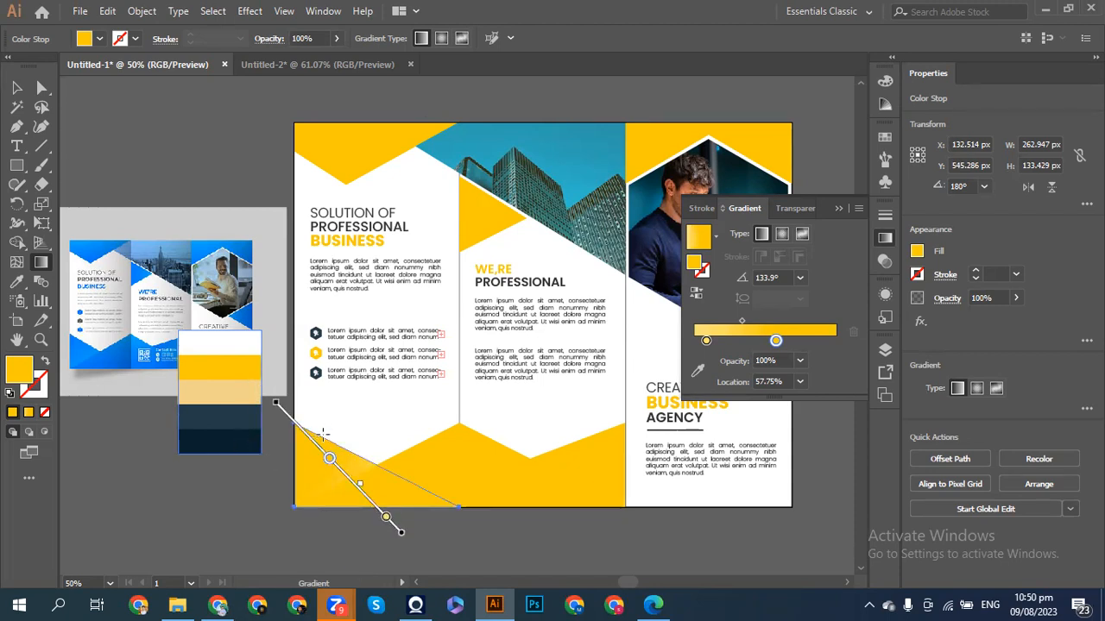
{"action": "mouse_move", "coordinate": [354, 489]}
{"action": "left_mouse_down"}
{"action": "mouse_move", "coordinate": [338, 493]}
{"action": "mouse_move", "coordinate": [348, 483]}
{"action": "left_mouse_up"}
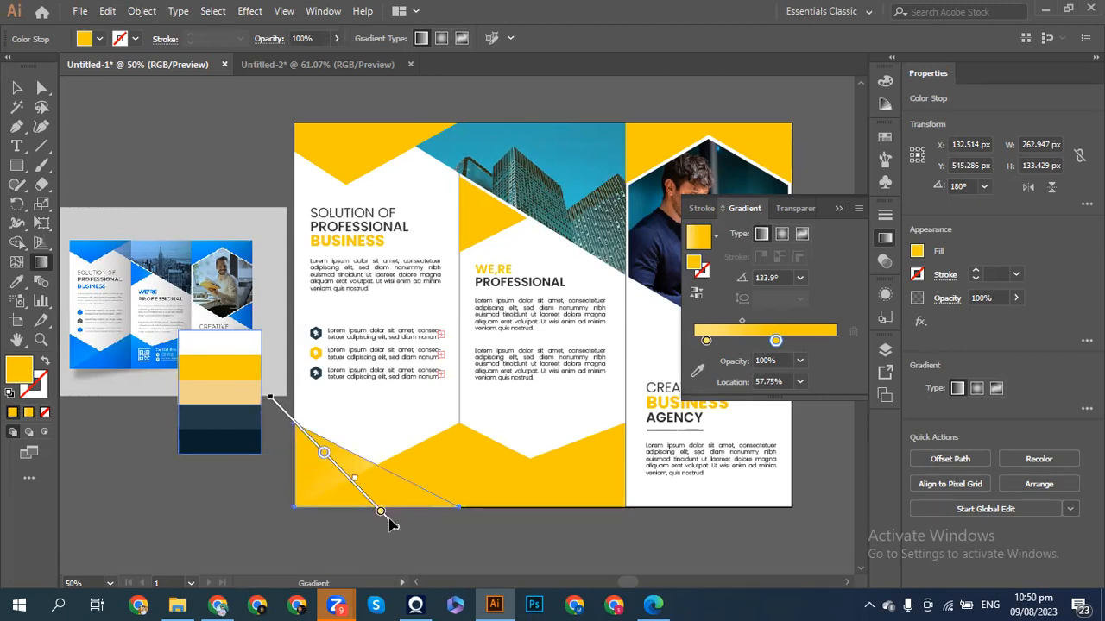
{"action": "mouse_move", "coordinate": [382, 518]}
{"action": "left_mouse_down"}
{"action": "mouse_move", "coordinate": [347, 533]}
{"action": "mouse_move", "coordinate": [373, 504]}
{"action": "mouse_move", "coordinate": [394, 587]}
{"action": "mouse_move", "coordinate": [453, 528]}
{"action": "mouse_move", "coordinate": [439, 516]}
{"action": "left_mouse_up"}
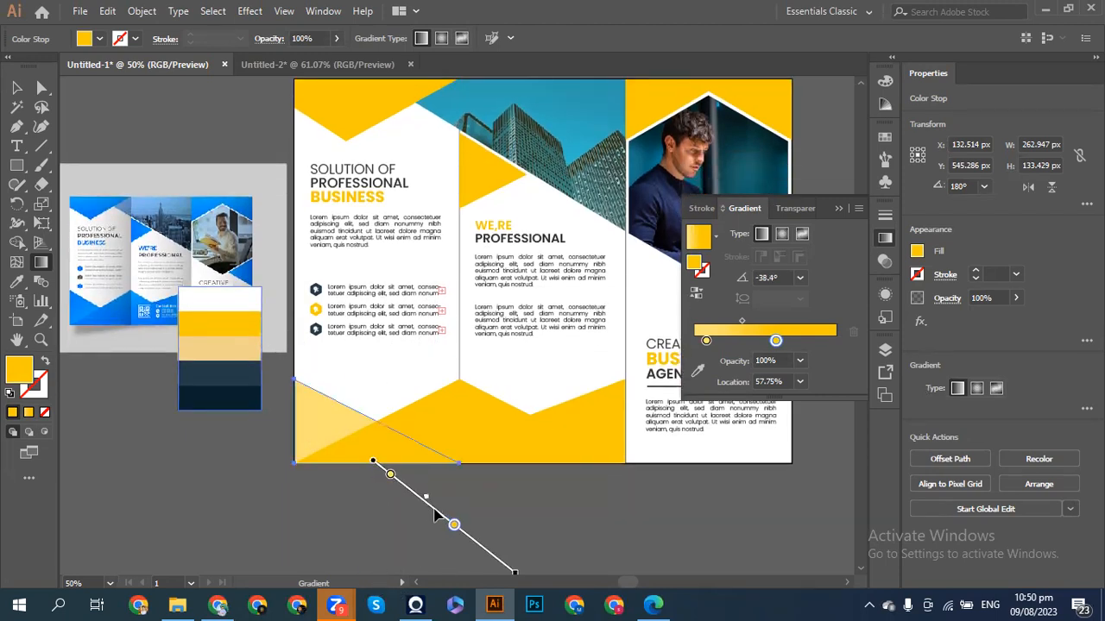
{"action": "mouse_move", "coordinate": [348, 470]}
{"action": "left_mouse_down"}
{"action": "mouse_move", "coordinate": [313, 451]}
{"action": "mouse_move", "coordinate": [328, 431]}
{"action": "mouse_move", "coordinate": [276, 383]}
{"action": "mouse_move", "coordinate": [358, 454]}
{"action": "mouse_move", "coordinate": [347, 444]}
{"action": "left_mouse_up"}
{"action": "left_click_drag", "start_coordinate": [274, 382], "coordinate": [299, 403]}
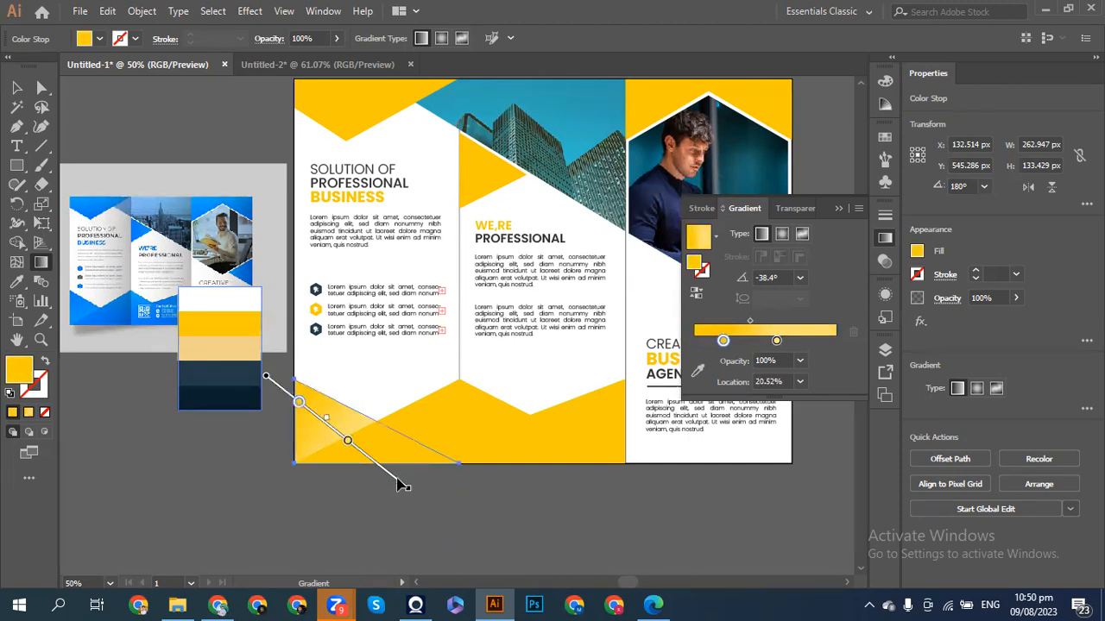
{"action": "mouse_move", "coordinate": [386, 473]}
{"action": "left_mouse_down"}
{"action": "mouse_move", "coordinate": [401, 494]}
{"action": "mouse_move", "coordinate": [389, 500]}
{"action": "left_mouse_up"}
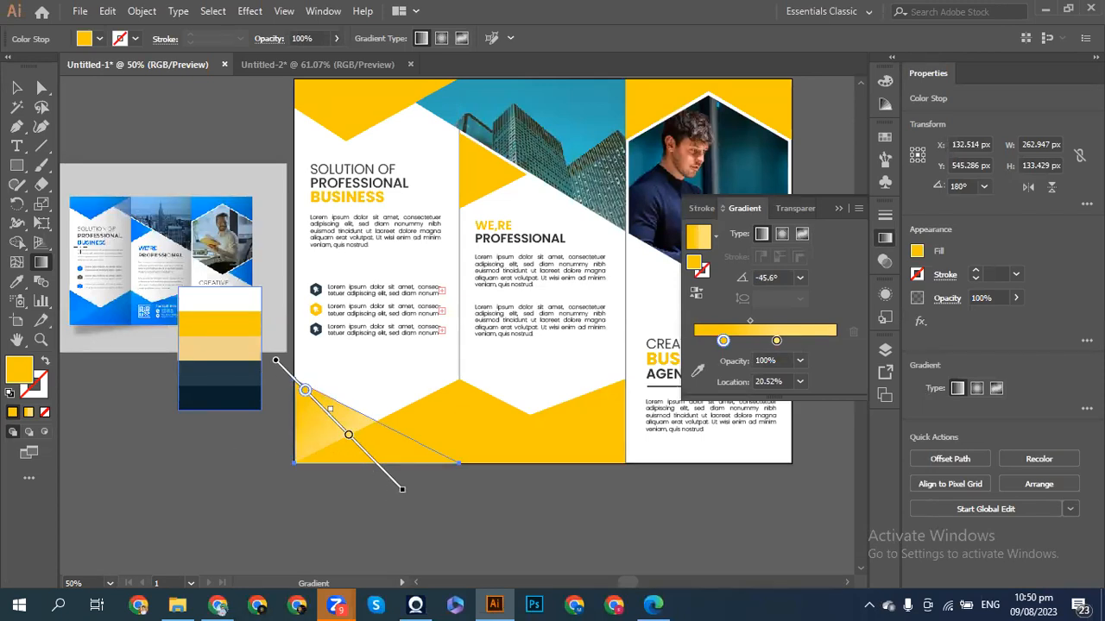
{"action": "left_click", "coordinate": [17, 87]}
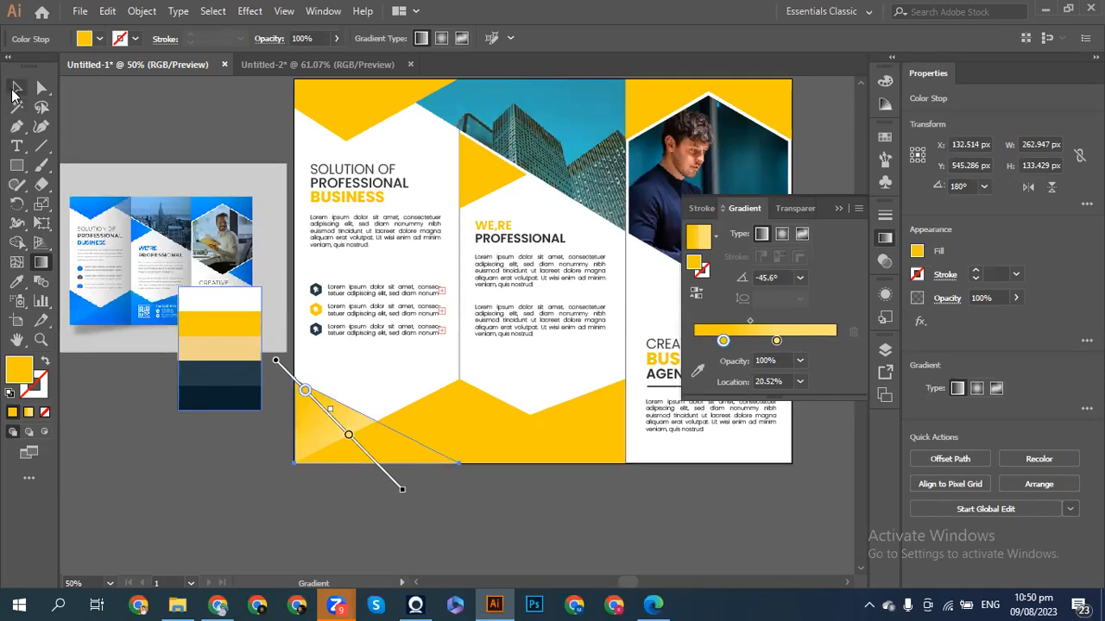
- Apply a pale-to-deep yellow gradient to the middle panel's bottom shape, angled -13.1°
{"action": "left_click", "coordinate": [134, 415]}
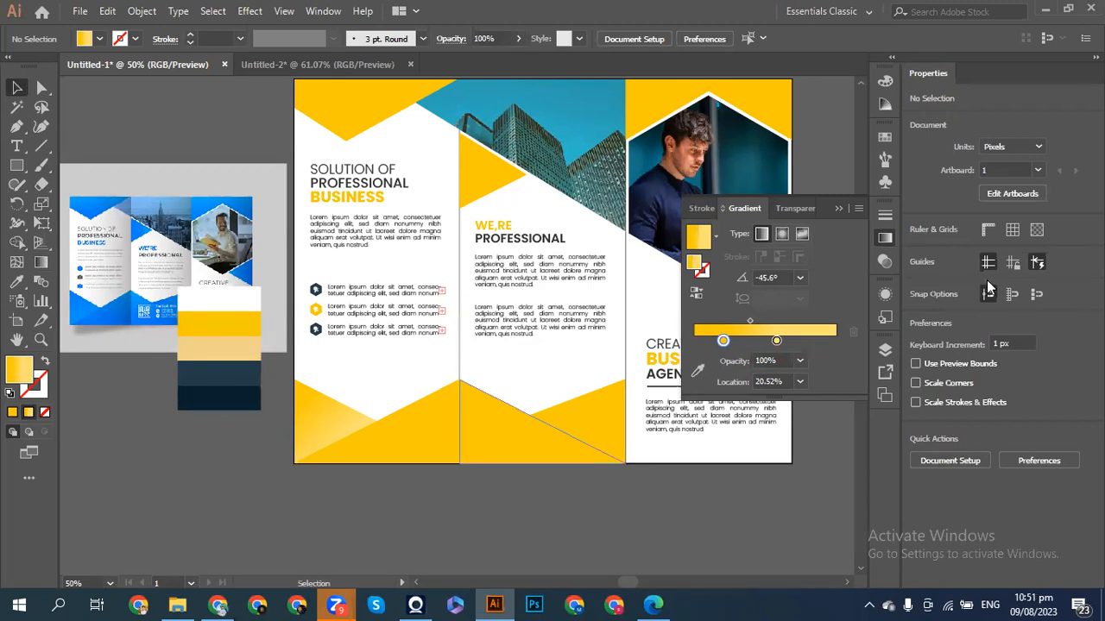
{"action": "key", "text": "ctrl+z"}
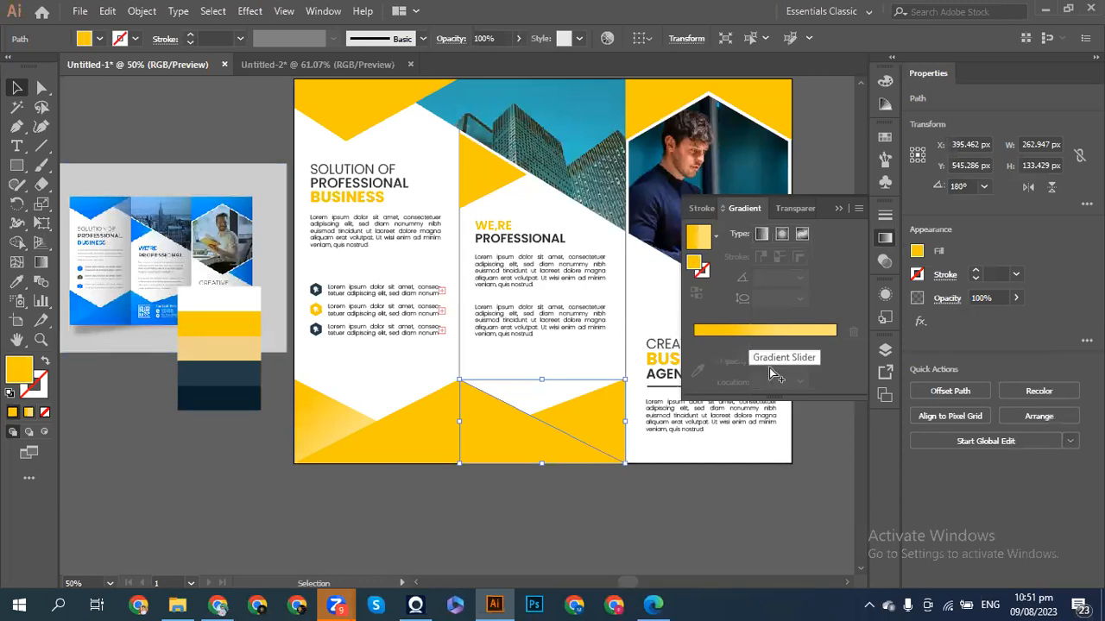
{"action": "left_click", "coordinate": [747, 332]}
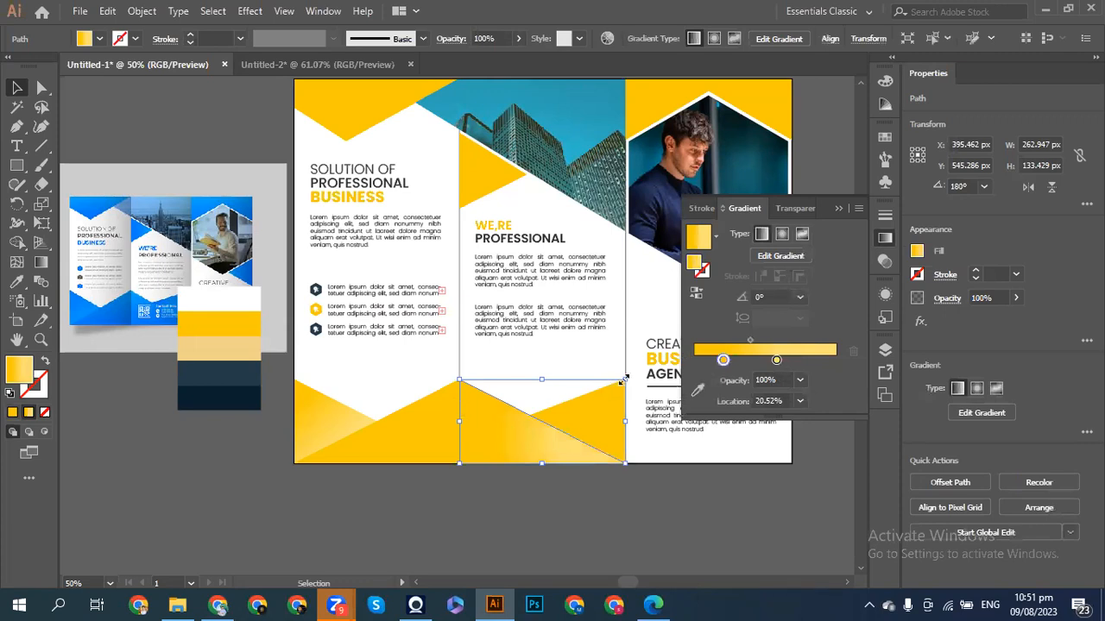
{"action": "left_click", "coordinate": [697, 390]}
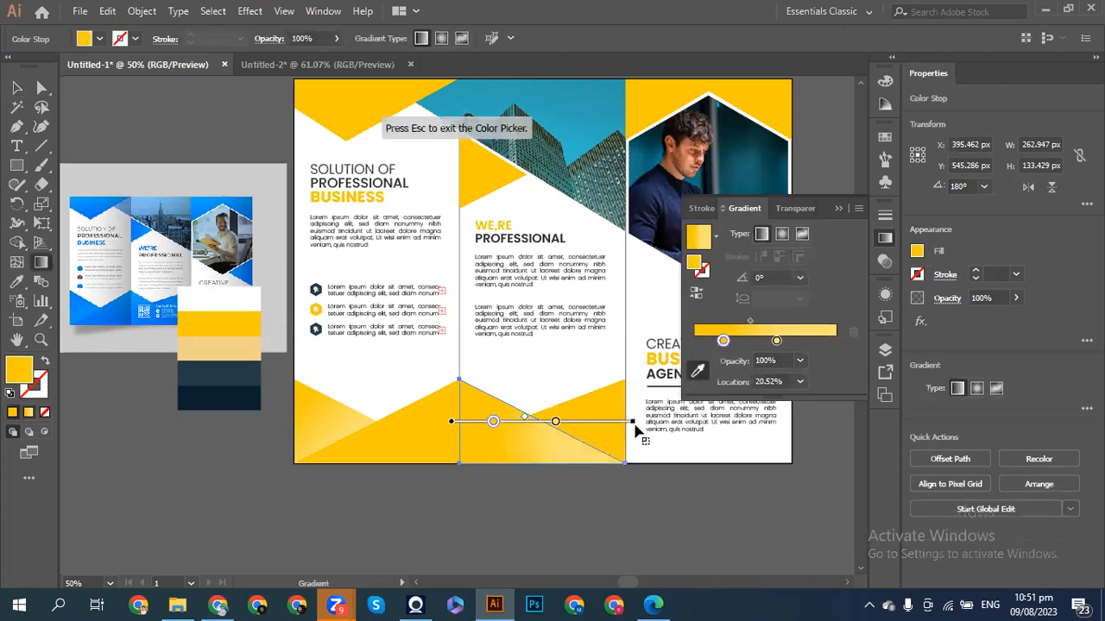
{"action": "mouse_move", "coordinate": [636, 420]}
{"action": "left_mouse_down"}
{"action": "mouse_move", "coordinate": [498, 337]}
{"action": "mouse_move", "coordinate": [401, 352]}
{"action": "mouse_move", "coordinate": [377, 383]}
{"action": "mouse_move", "coordinate": [382, 391]}
{"action": "mouse_move", "coordinate": [432, 380]}
{"action": "mouse_move", "coordinate": [539, 426]}
{"action": "mouse_move", "coordinate": [553, 447]}
{"action": "mouse_move", "coordinate": [459, 422]}
{"action": "left_mouse_up"}
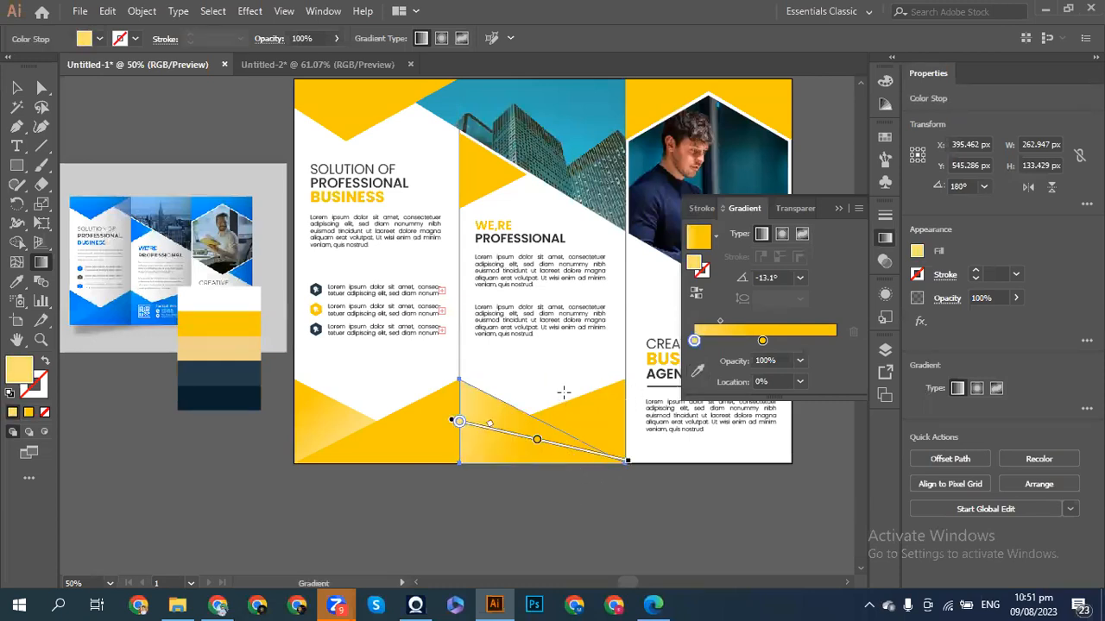
{"action": "left_click", "coordinate": [16, 87]}
{"action": "left_click", "coordinate": [584, 414]}
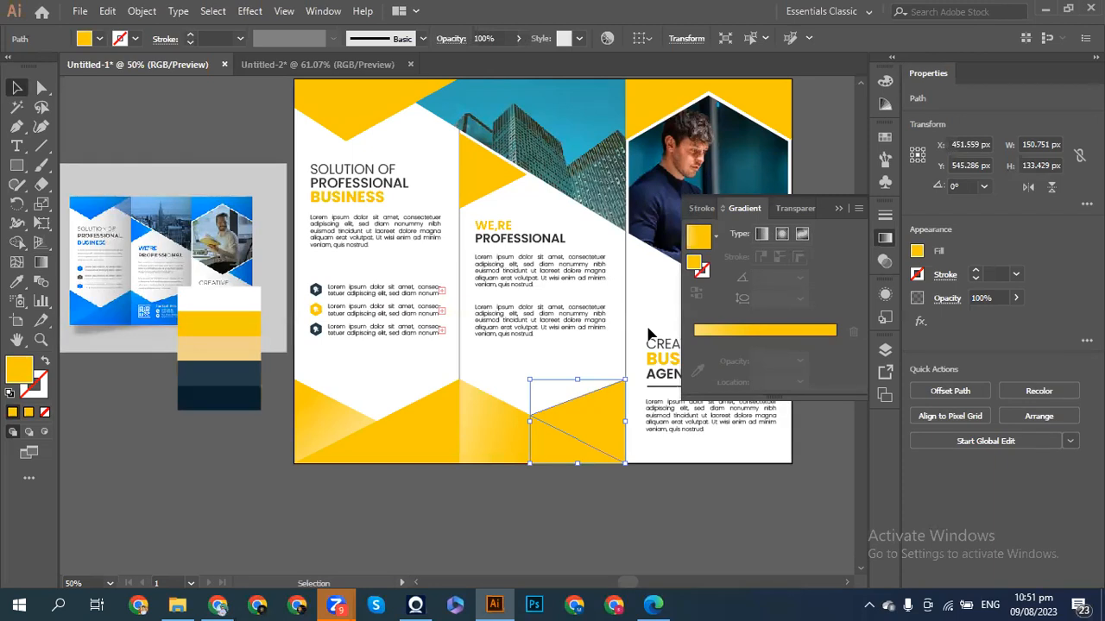
- Apply a gradient to the small triangle and set its middle stop to F8B900 (G 185)
{"action": "left_click", "coordinate": [699, 240]}
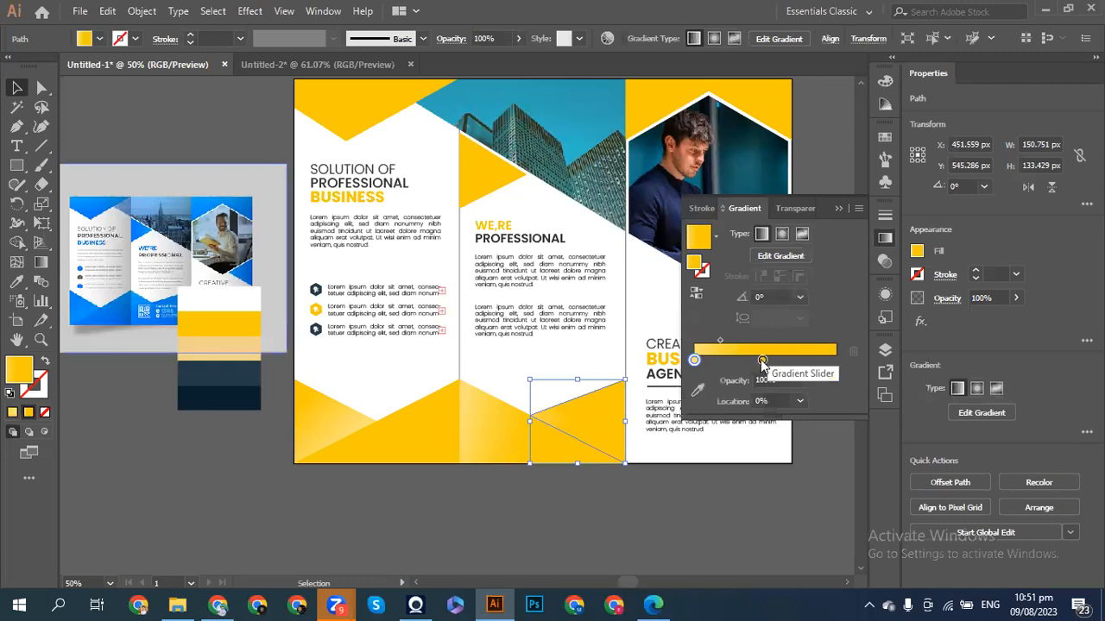
{"action": "left_click", "coordinate": [762, 361]}
{"action": "double_click", "coordinate": [762, 361]}
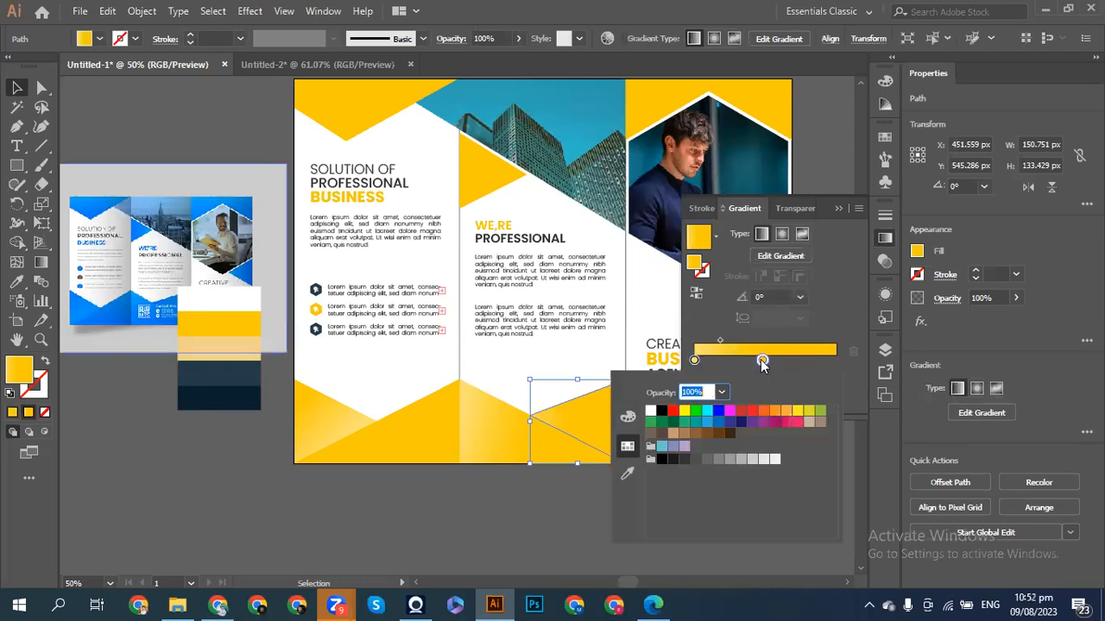
{"action": "left_click", "coordinate": [628, 417]}
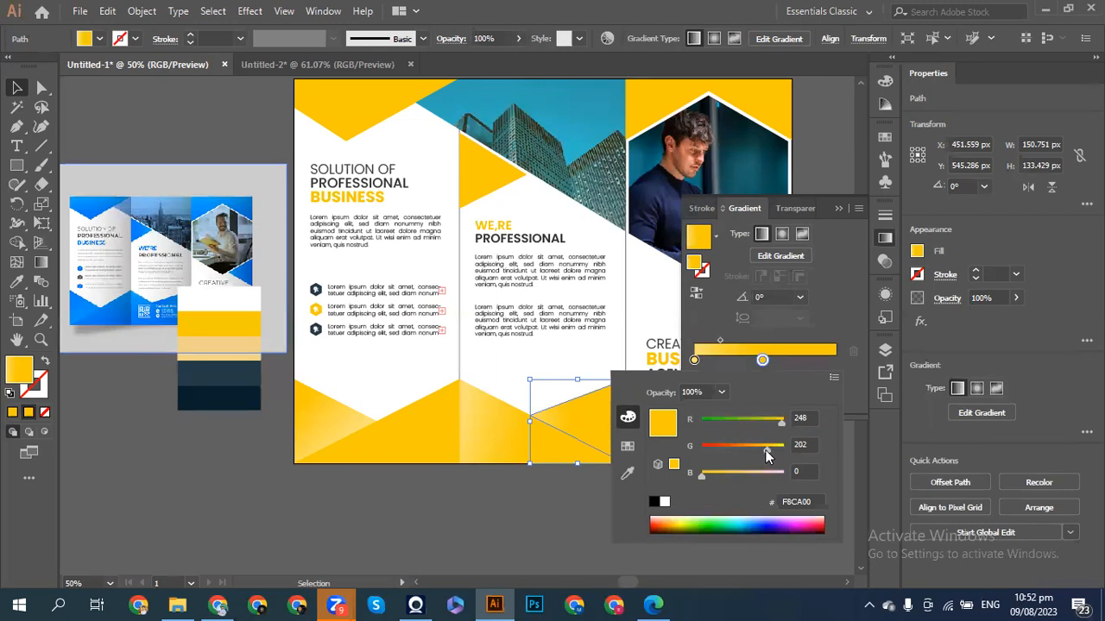
{"action": "left_click_drag", "start_coordinate": [763, 449], "coordinate": [762, 450]}
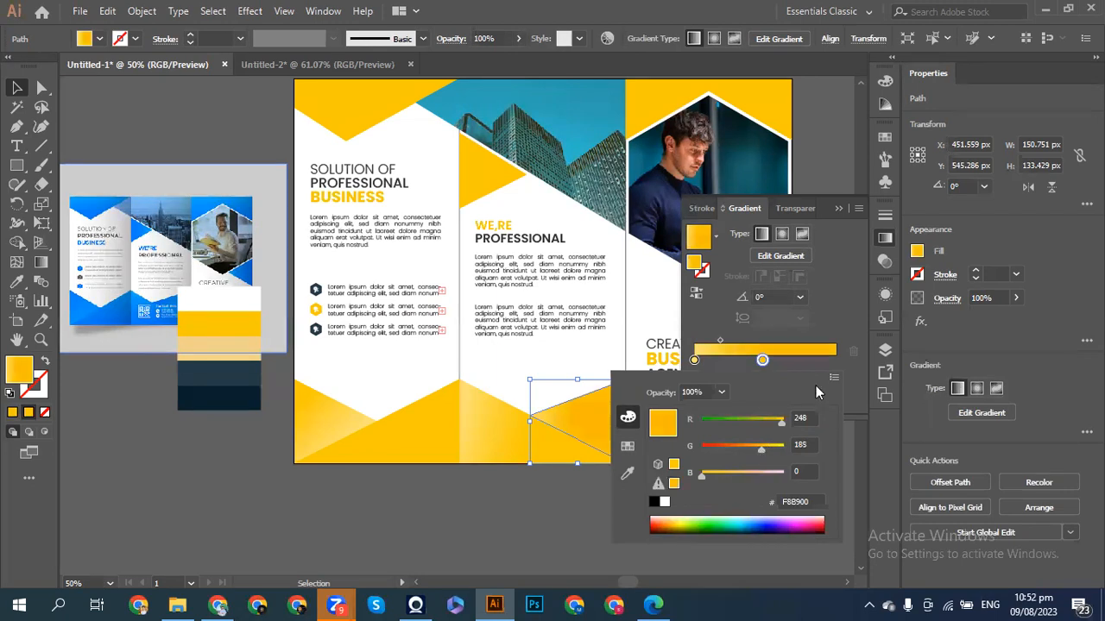
{"action": "left_click", "coordinate": [851, 374]}
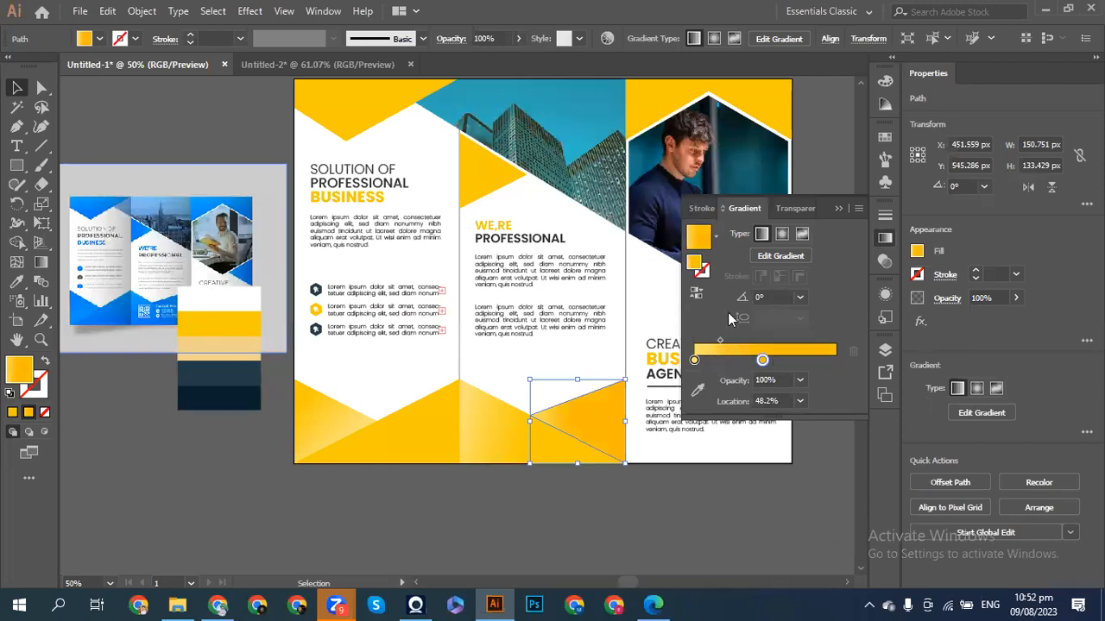
{"action": "left_click", "coordinate": [835, 210]}
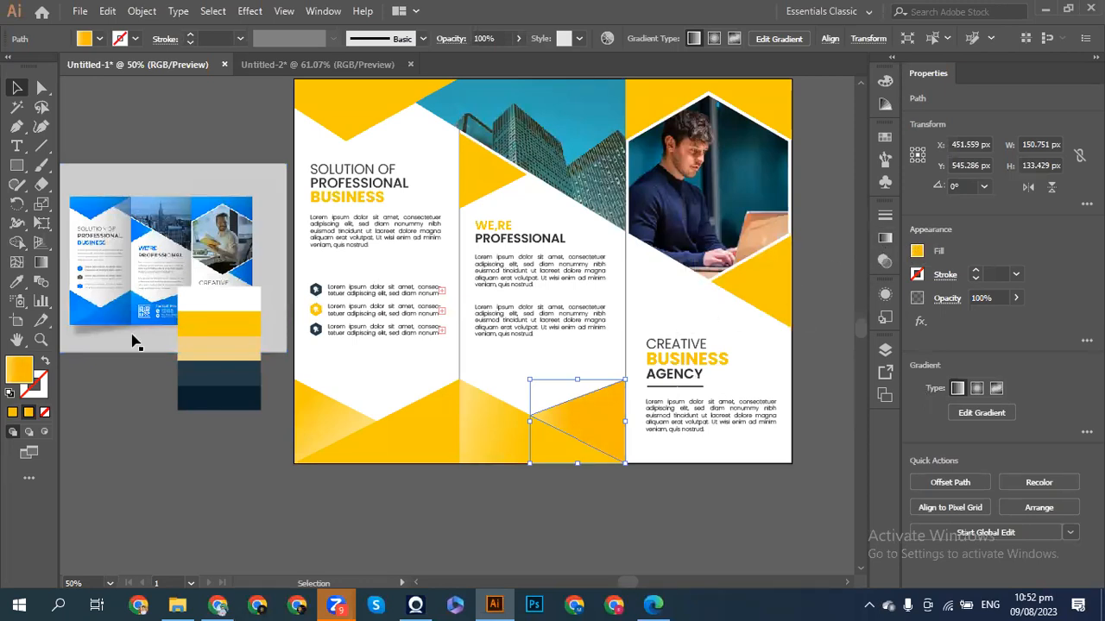
- Move the golden stop to the gradient's 0% start on the small triangle
{"action": "left_click", "coordinate": [17, 282]}
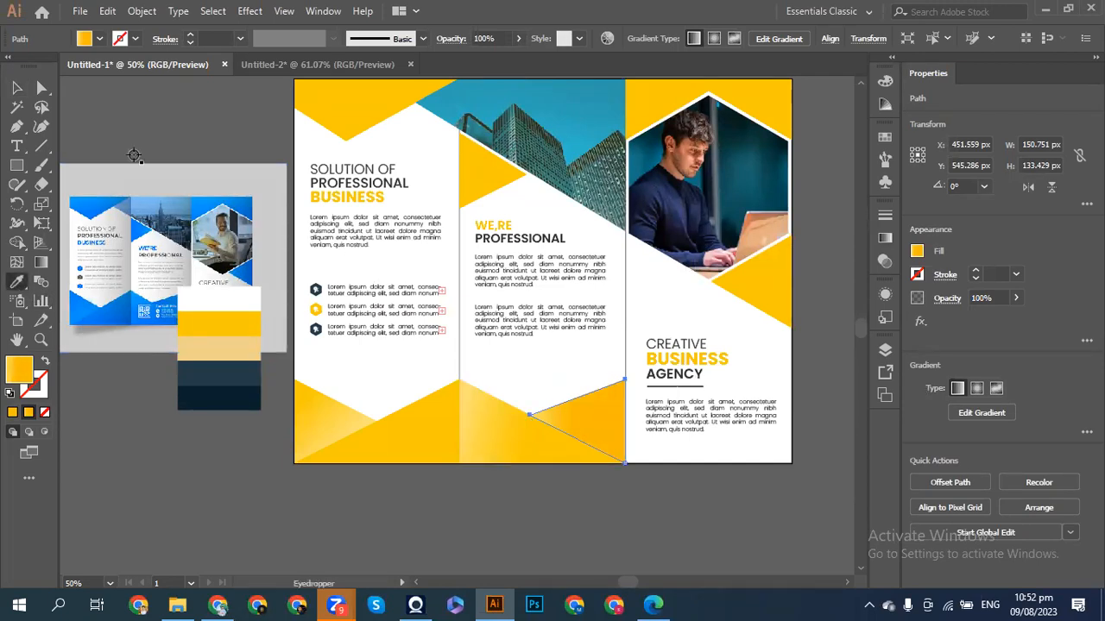
{"action": "left_click", "coordinate": [17, 87]}
{"action": "left_click", "coordinate": [136, 126]}
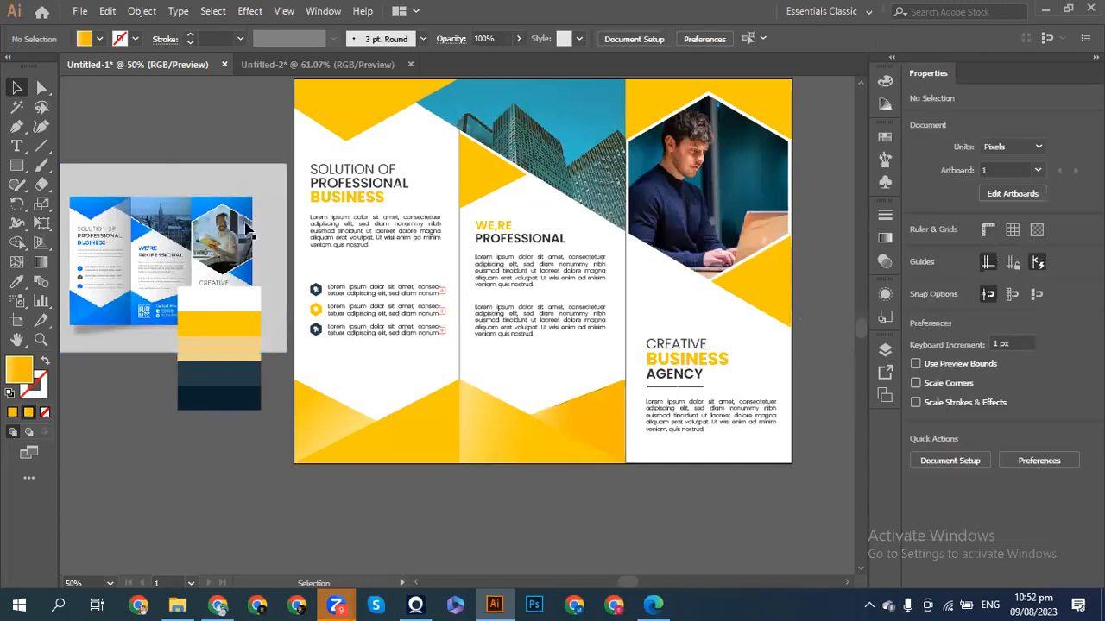
{"action": "left_click", "coordinate": [595, 431]}
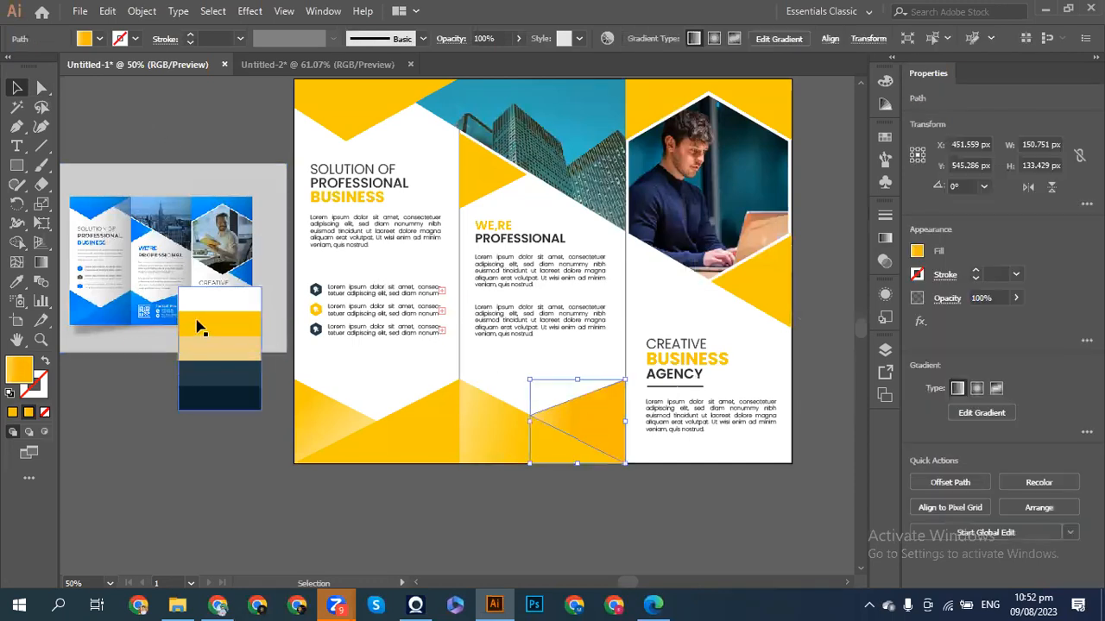
{"action": "left_click", "coordinate": [17, 282]}
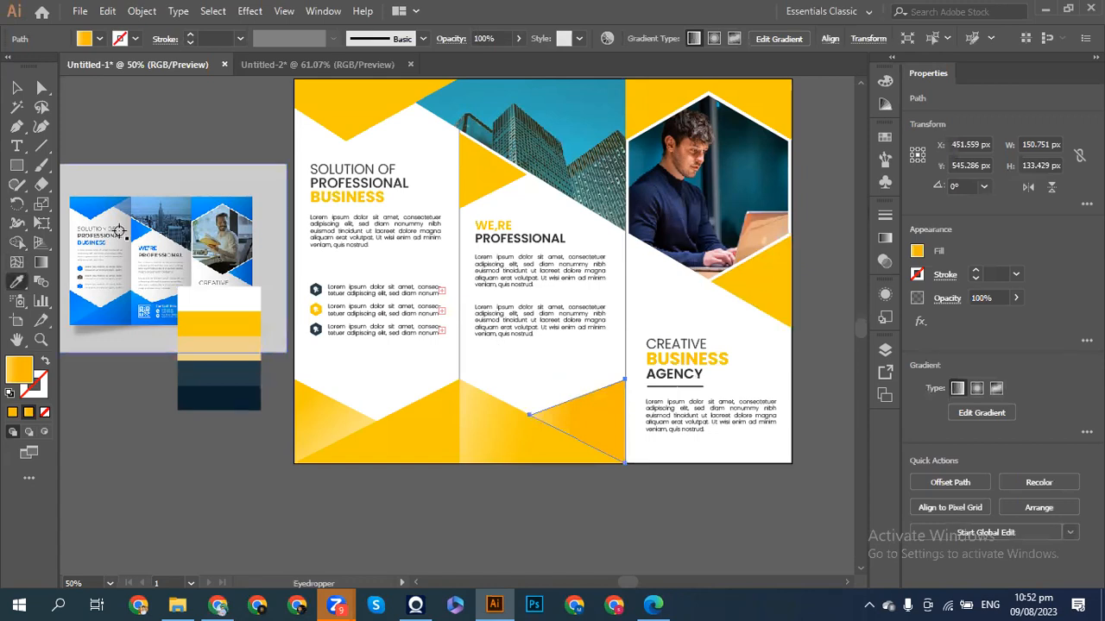
{"action": "left_click", "coordinate": [15, 90]}
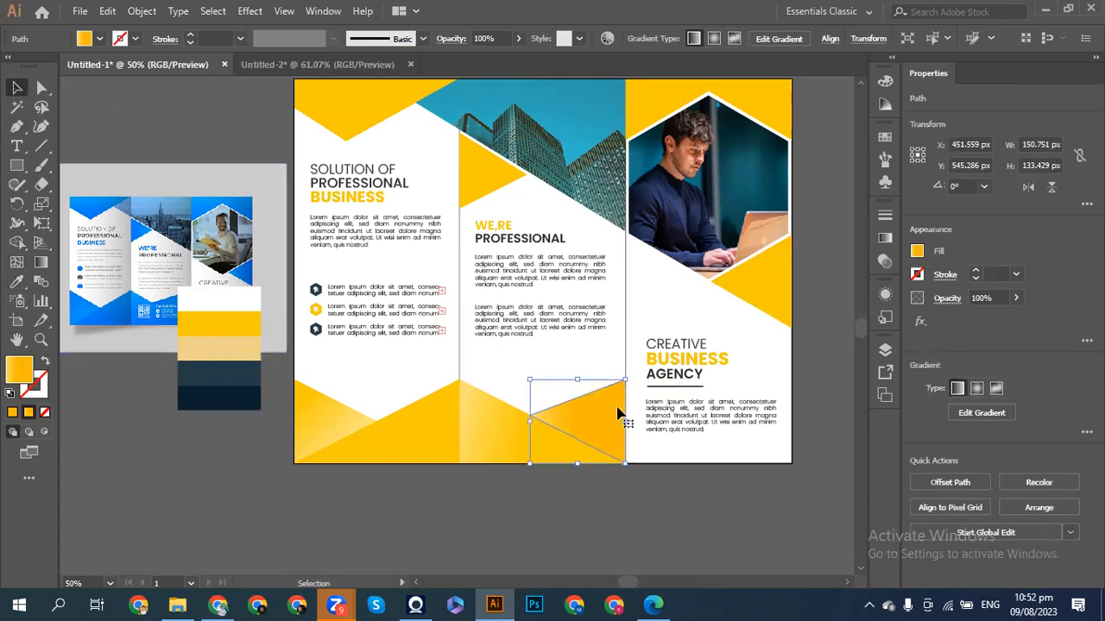
{"action": "left_click", "coordinate": [884, 239]}
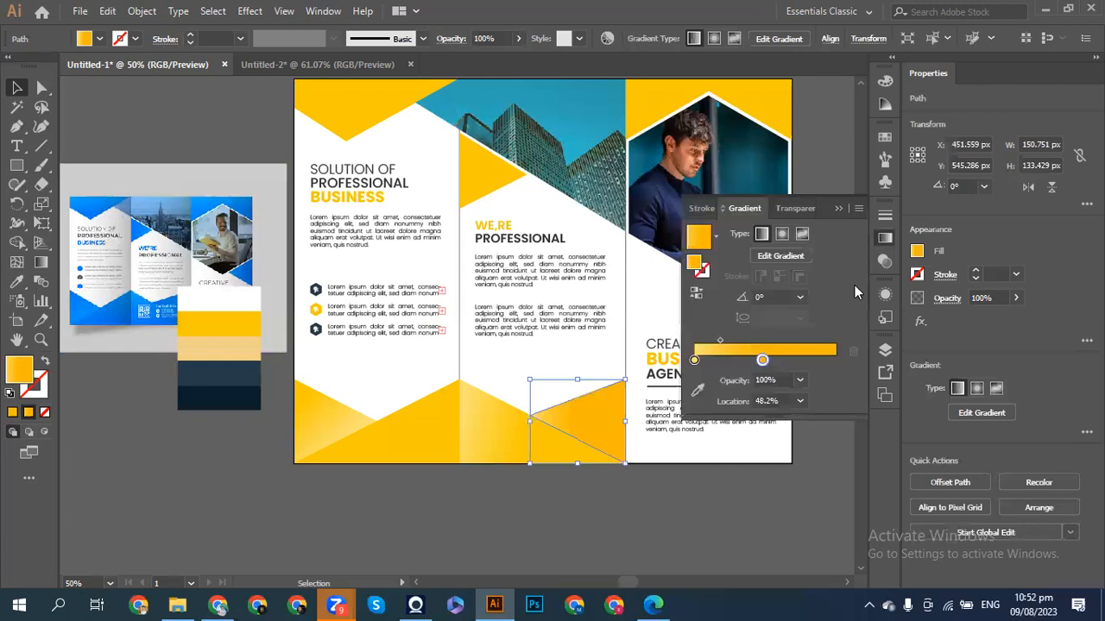
{"action": "left_click", "coordinate": [697, 390]}
{"action": "left_click_drag", "start_coordinate": [574, 425], "coordinate": [463, 428]}
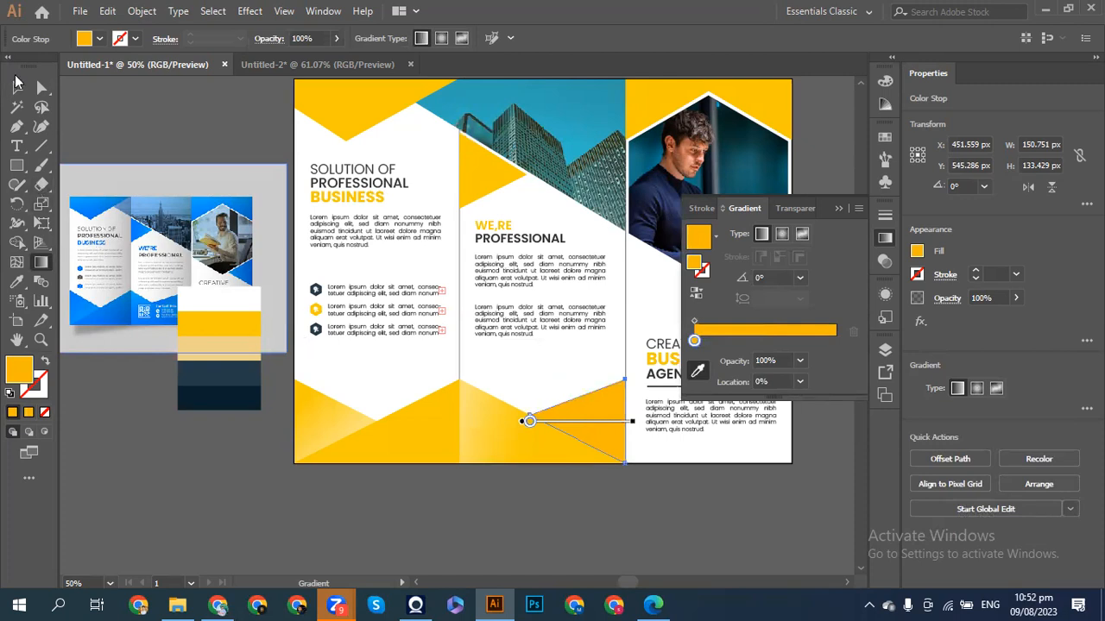
{"action": "left_click", "coordinate": [16, 87]}
{"action": "left_click", "coordinate": [115, 114]}
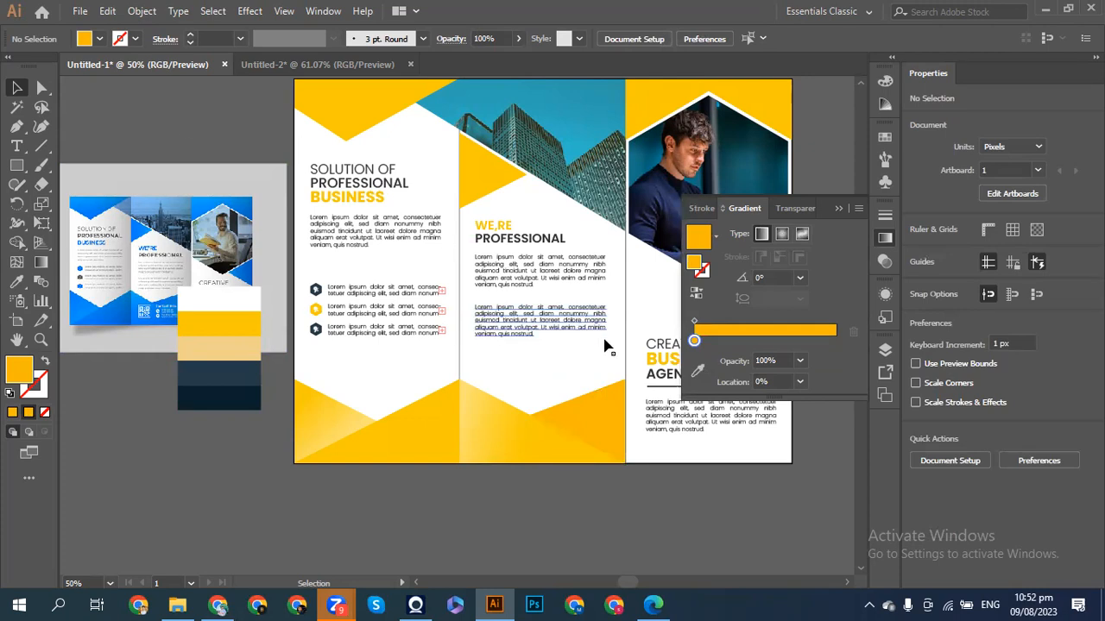
{"action": "scroll", "coordinate": [606, 346], "scroll_direction": "right", "scroll_amount": 3}
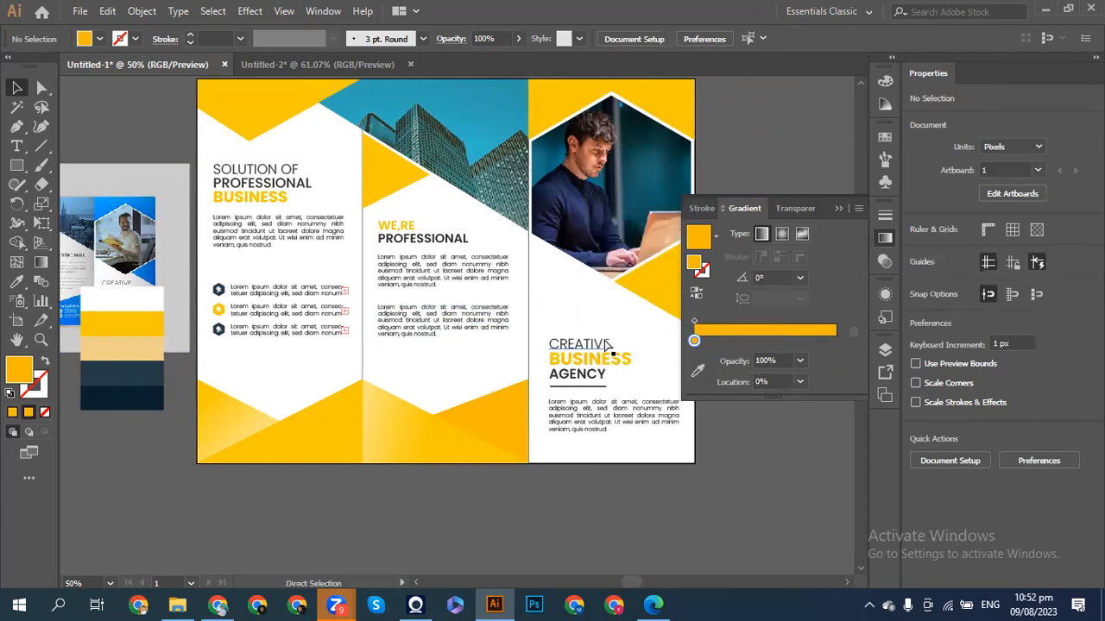
{"action": "scroll", "coordinate": [607, 345], "scroll_direction": "left", "scroll_amount": 6}
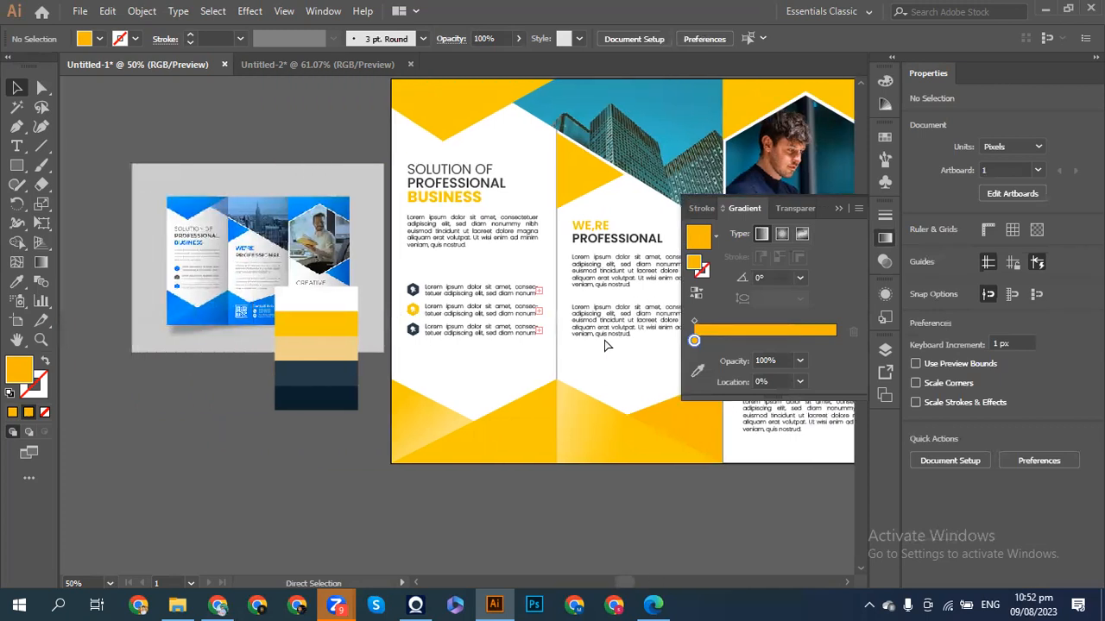
{"action": "scroll", "coordinate": [607, 346], "scroll_direction": "right", "scroll_amount": 1}
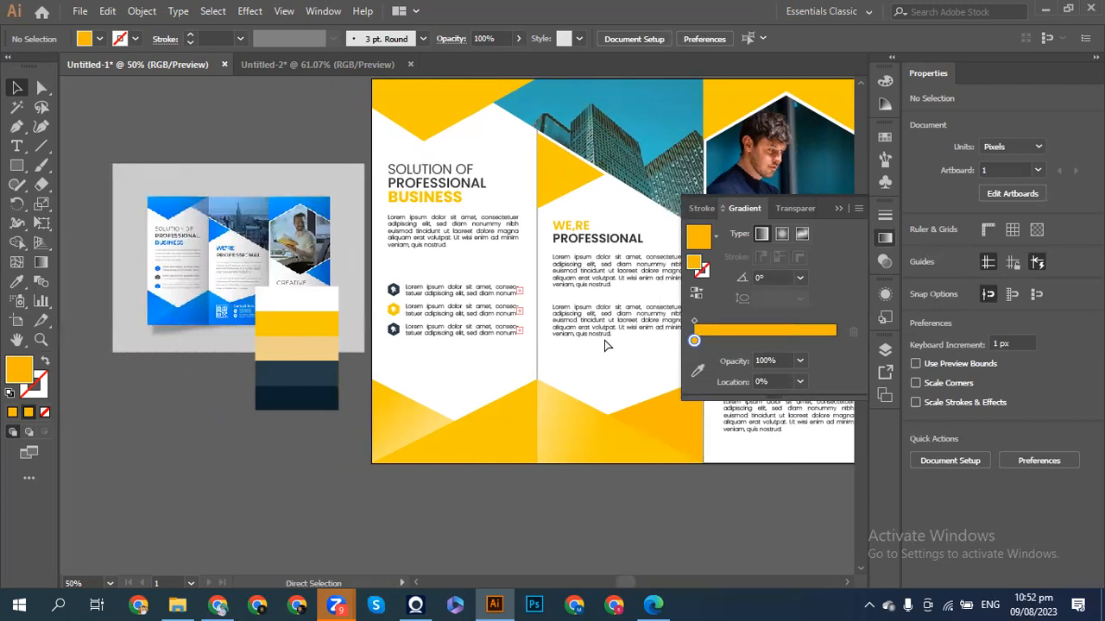
{"action": "scroll", "coordinate": [607, 345], "scroll_direction": "right", "scroll_amount": 4}
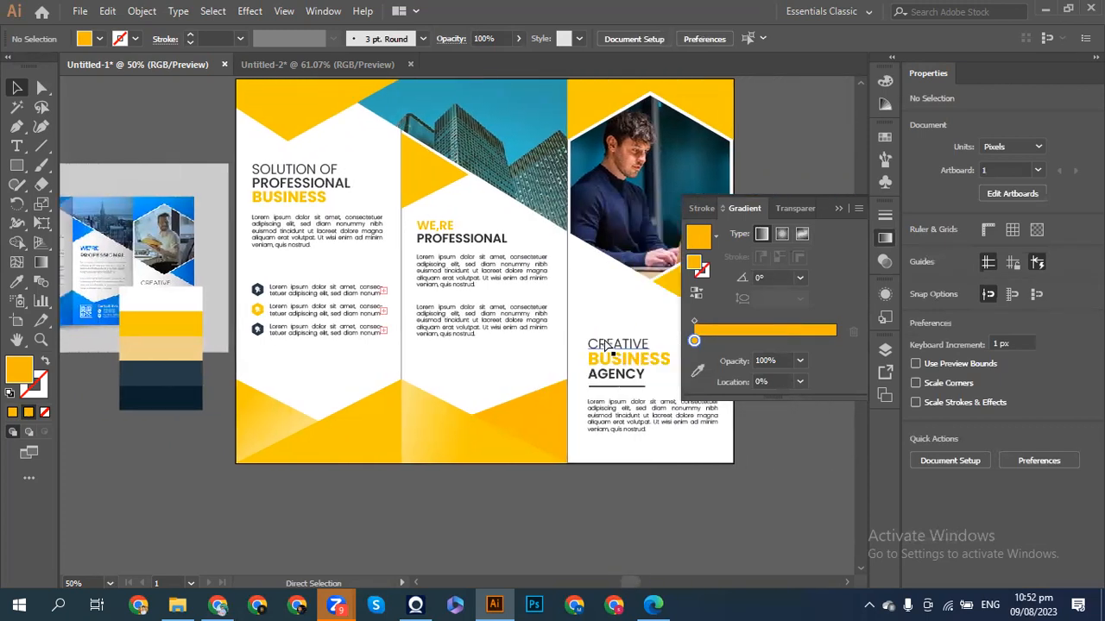
{"action": "scroll", "coordinate": [607, 345], "scroll_direction": "right", "scroll_amount": 1}
{"action": "scroll", "coordinate": [606, 345], "scroll_direction": "right", "scroll_amount": 3}
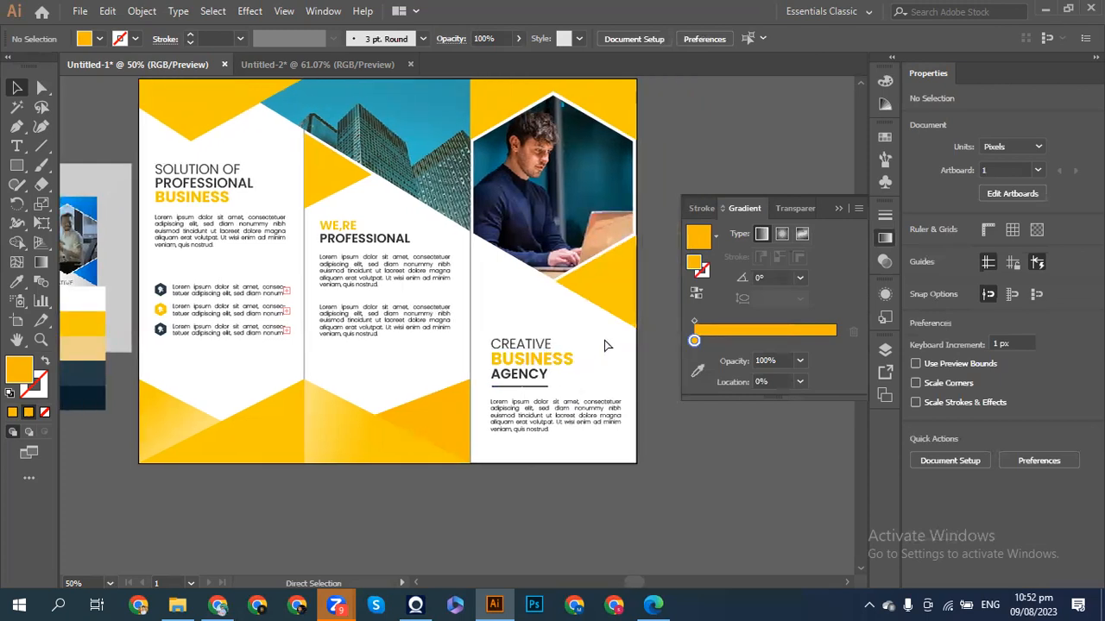
{"action": "scroll", "coordinate": [607, 345], "scroll_direction": "right", "scroll_amount": 1}
{"action": "scroll", "coordinate": [605, 345], "scroll_direction": "right", "scroll_amount": 2}
{"action": "scroll", "coordinate": [605, 345], "scroll_direction": "left", "scroll_amount": 8}
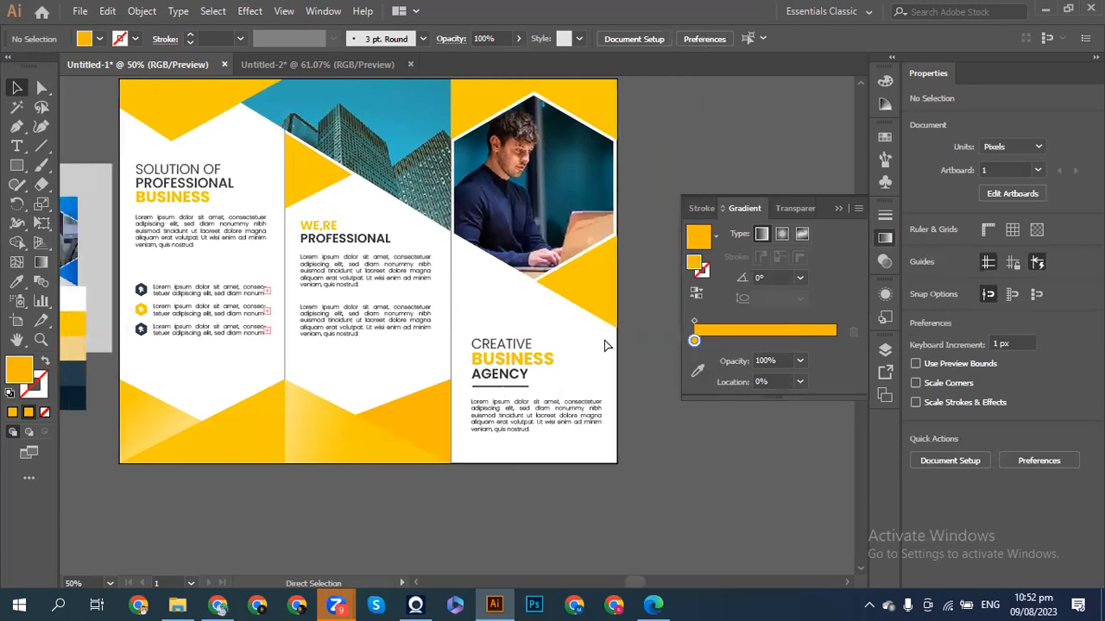
{"action": "scroll", "coordinate": [607, 346], "scroll_direction": "up", "scroll_amount": 4}
{"action": "scroll", "coordinate": [607, 345], "scroll_direction": "left", "scroll_amount": 5}
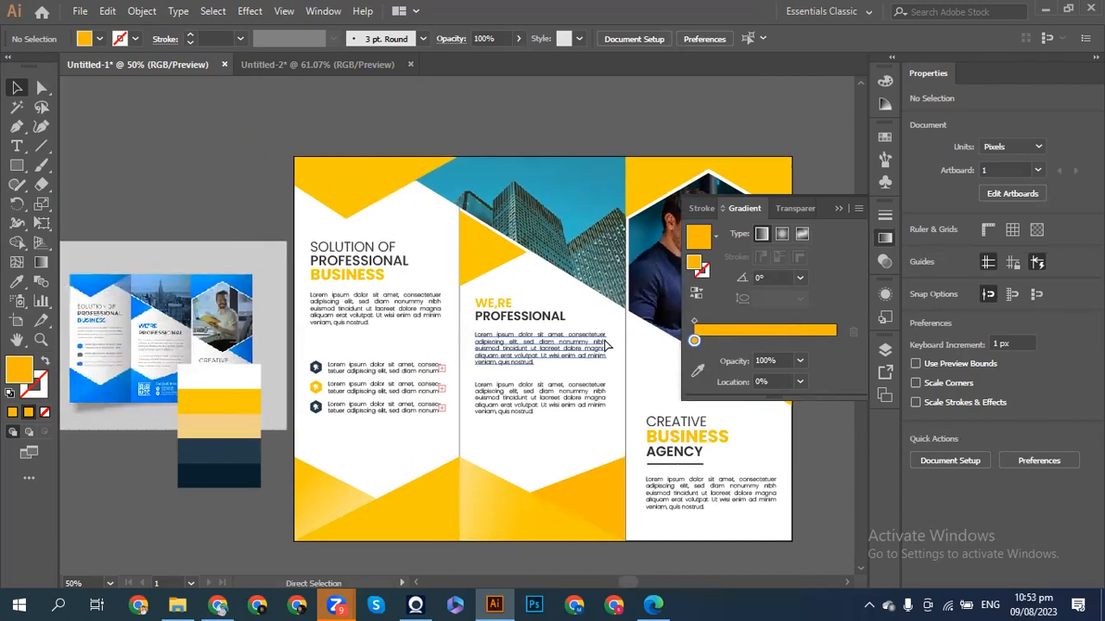
{"action": "scroll", "coordinate": [607, 346], "scroll_direction": "right", "scroll_amount": 1}
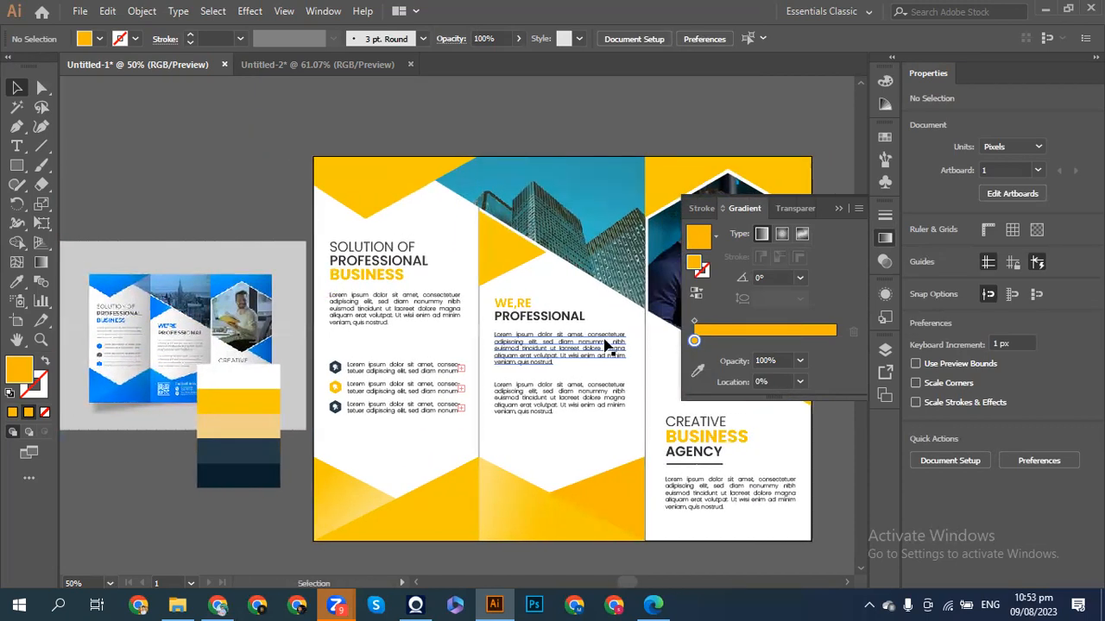
{"action": "left_click_drag", "start_coordinate": [266, 428], "coordinate": [268, 480]}
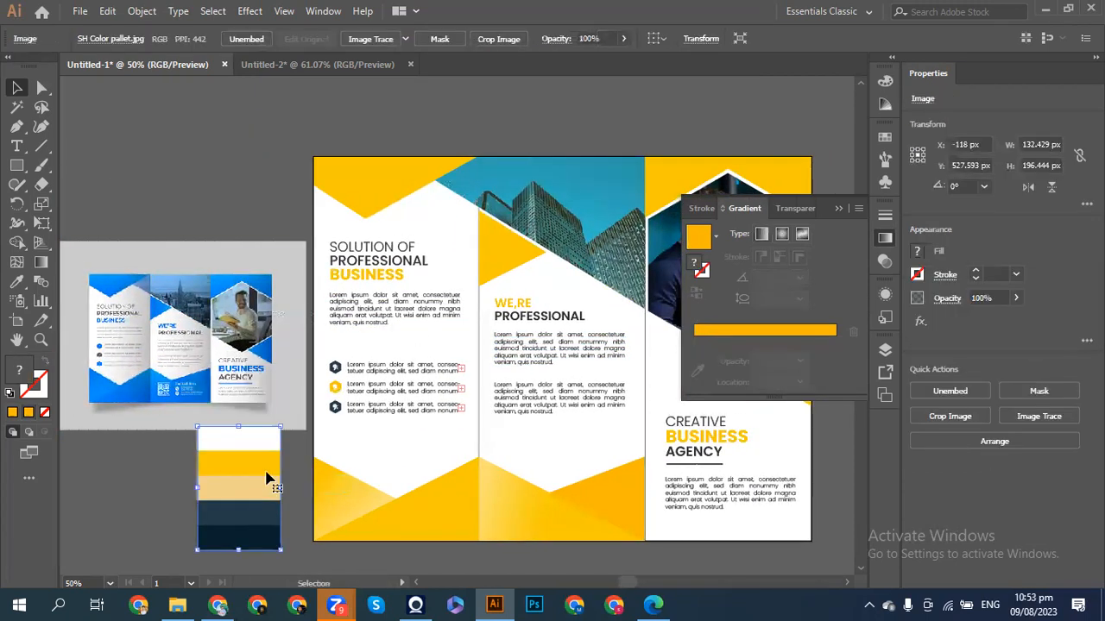
{"action": "scroll", "coordinate": [266, 479], "scroll_direction": "right", "scroll_amount": 1}
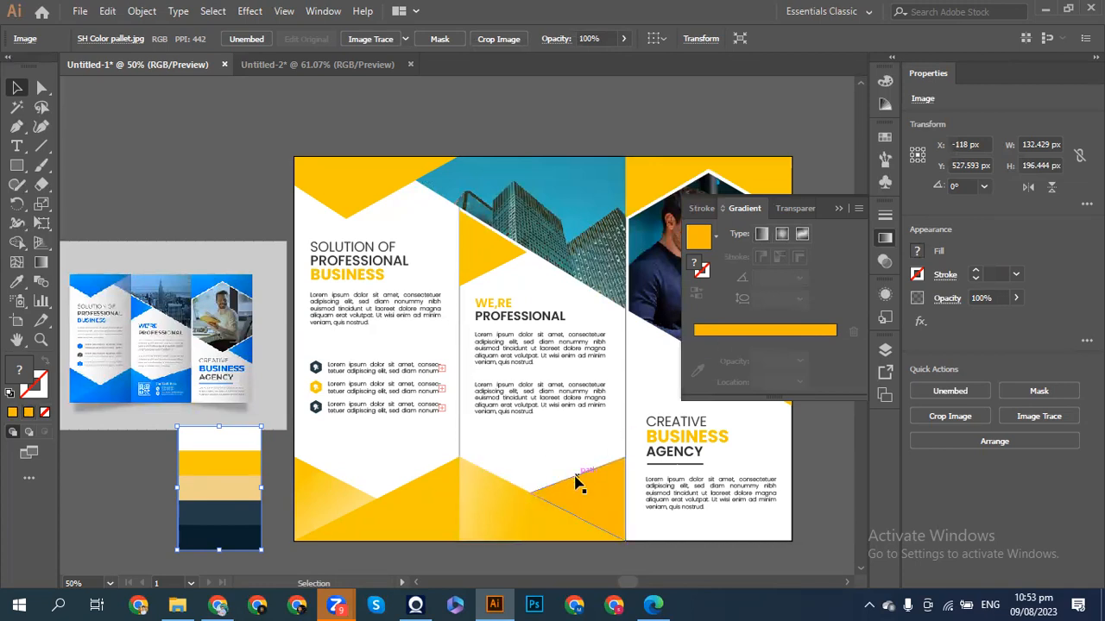
{"action": "key", "text": "ctrl"}
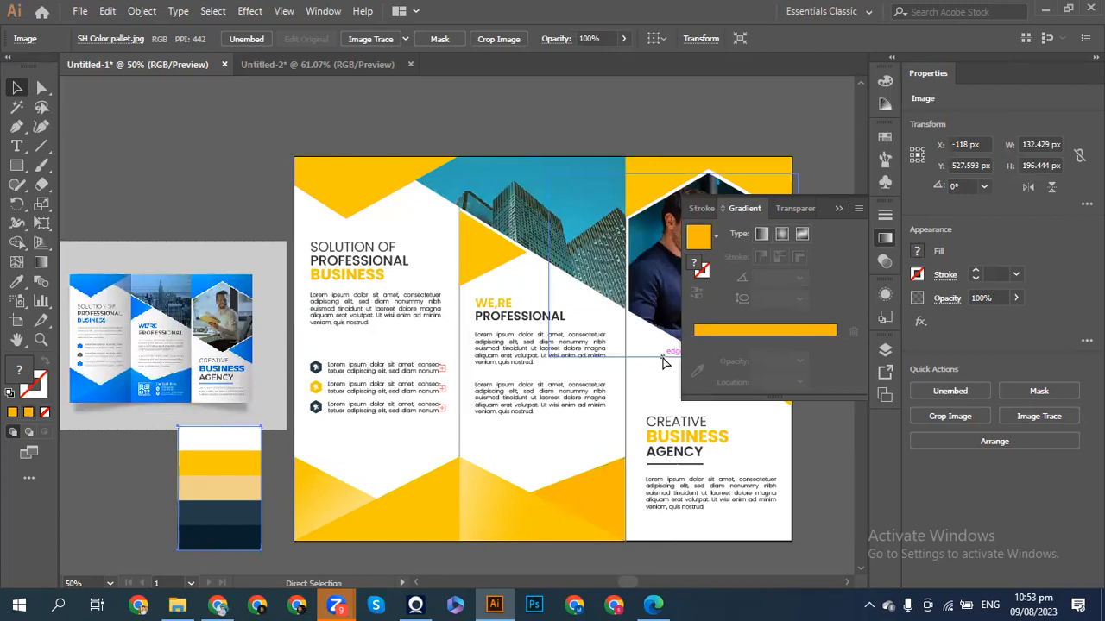
{"action": "scroll", "coordinate": [664, 362], "scroll_direction": "right", "scroll_amount": 4}
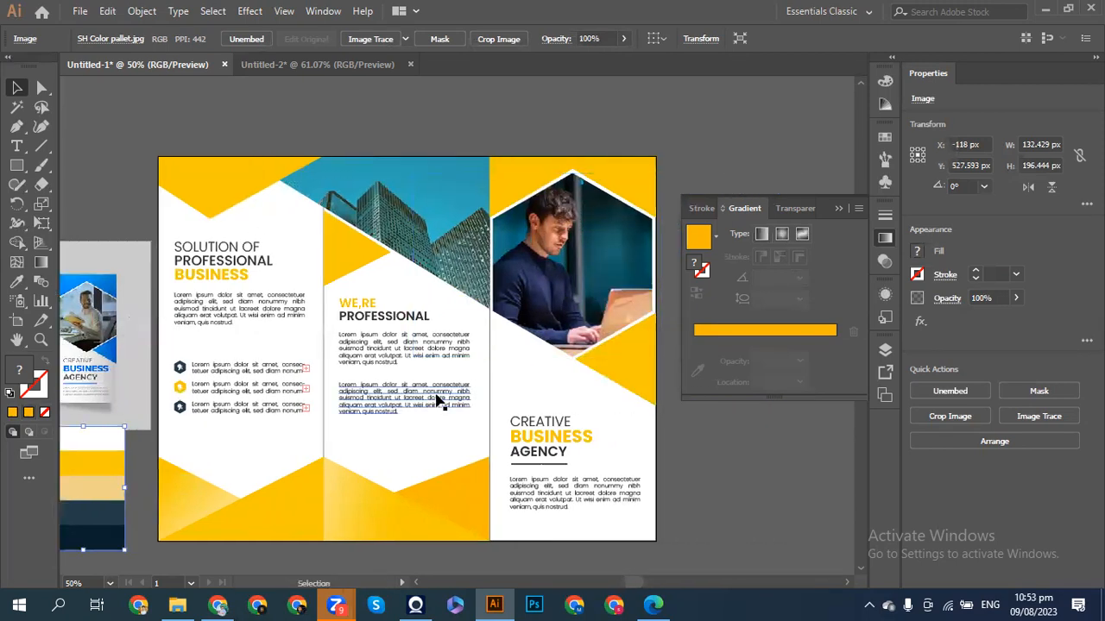
{"action": "left_click", "coordinate": [539, 177]}
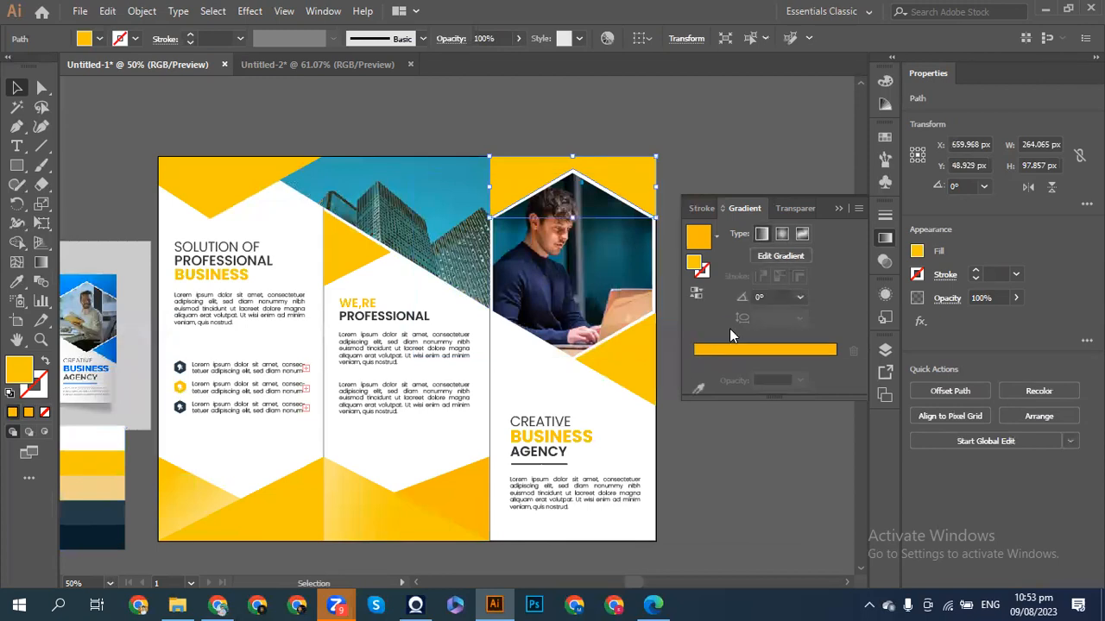
- Fill the yellow shape with a gradient, moving a stop to about 66% and angling it vertically at -91°
{"action": "left_click", "coordinate": [730, 333]}
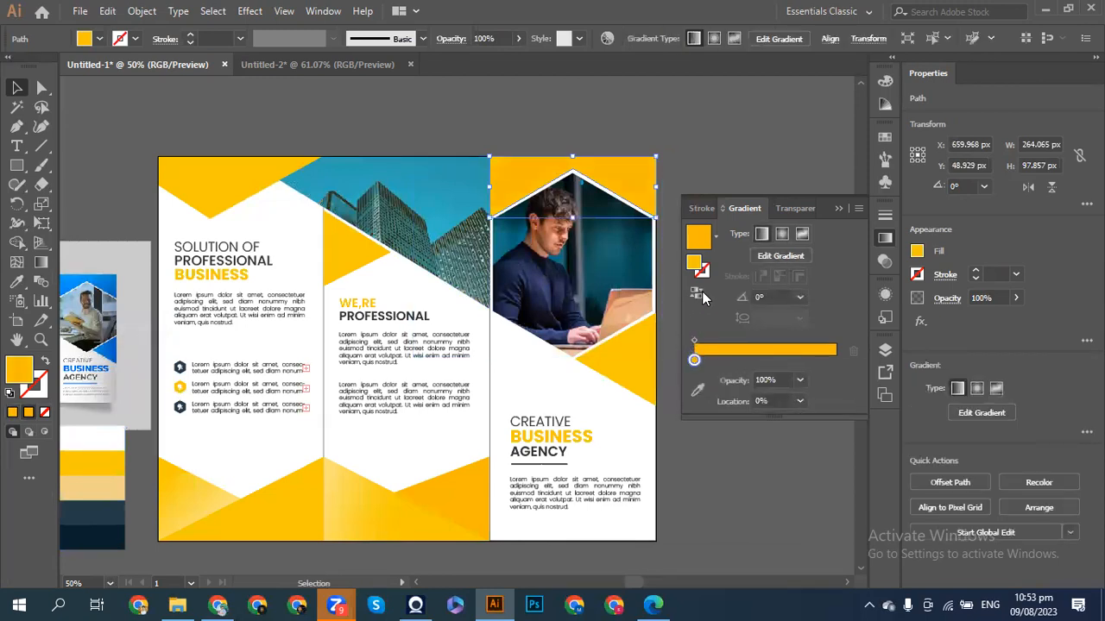
{"action": "left_click_drag", "start_coordinate": [697, 362], "coordinate": [789, 362]}
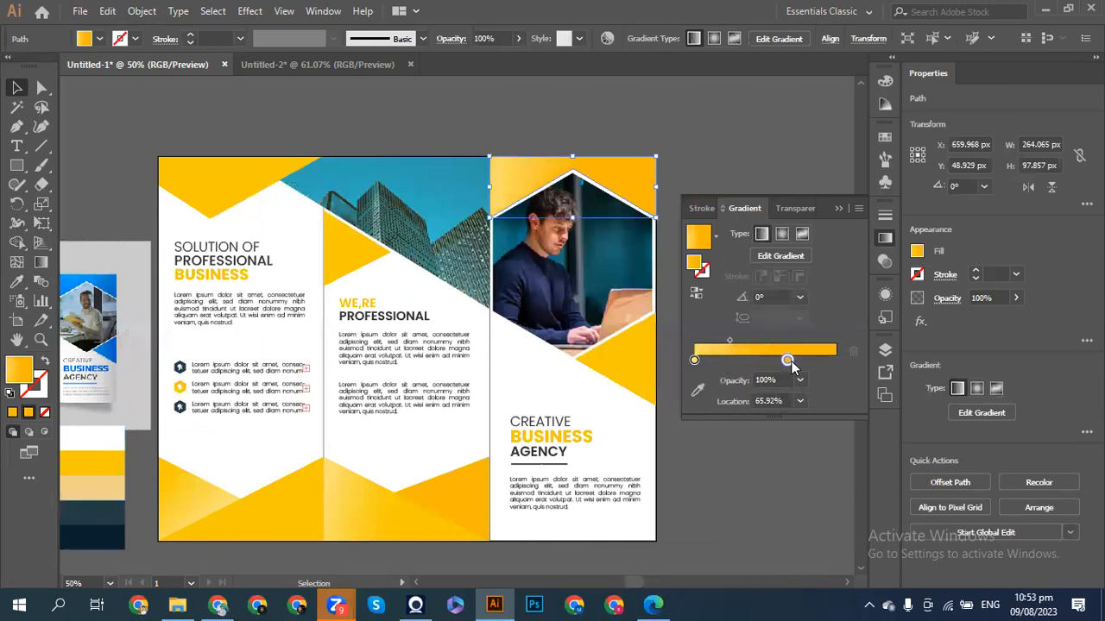
{"action": "left_click", "coordinate": [699, 389]}
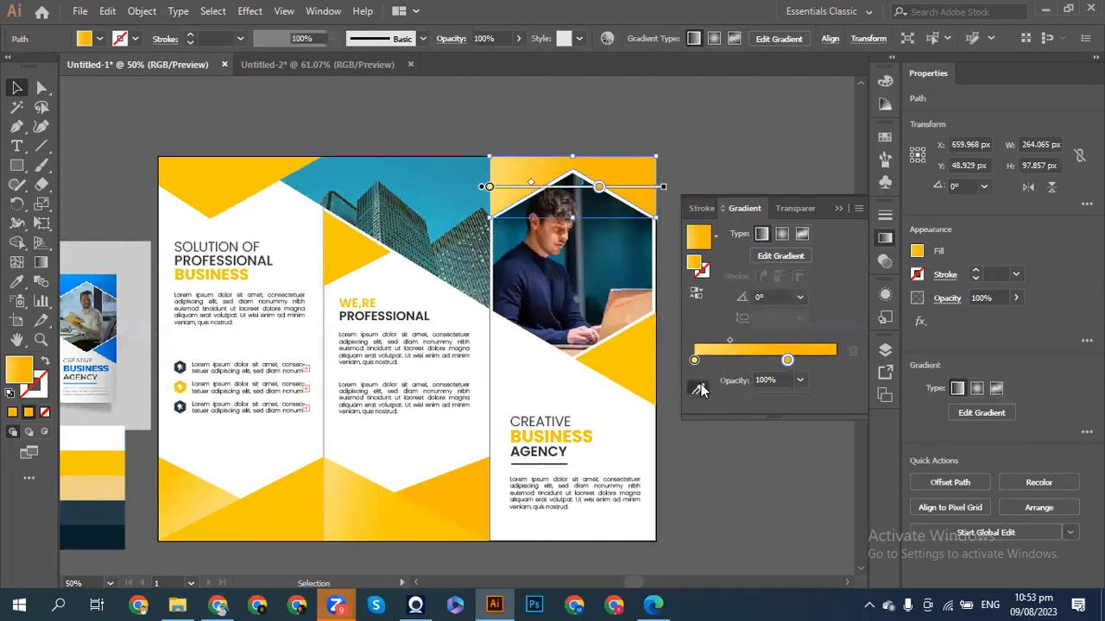
{"action": "left_click_drag", "start_coordinate": [665, 187], "coordinate": [637, 278]}
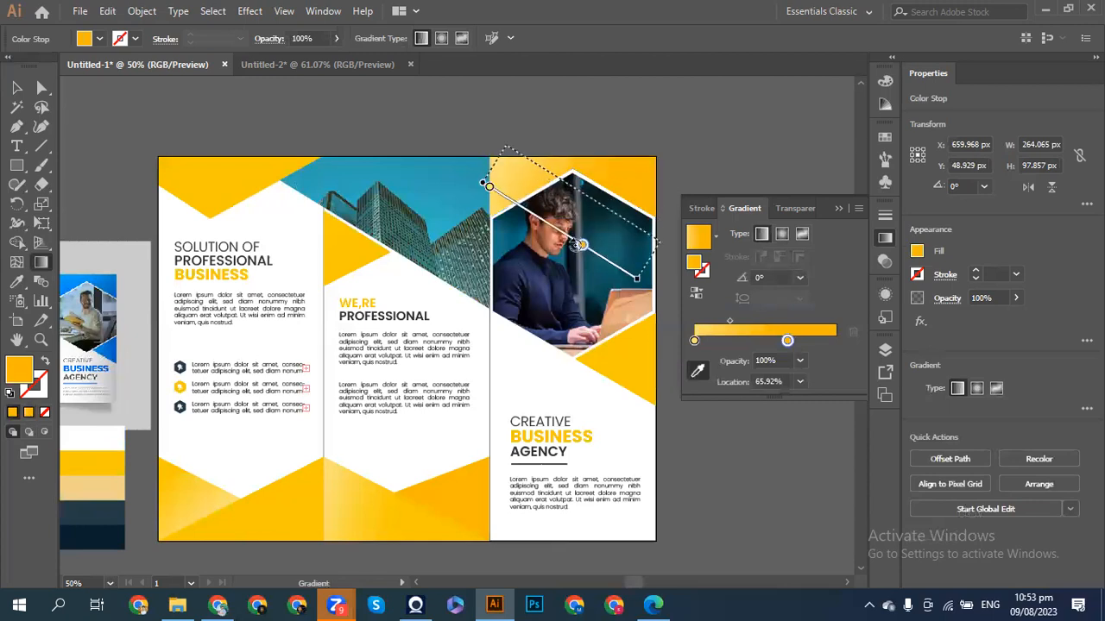
{"action": "left_click_drag", "start_coordinate": [576, 245], "coordinate": [555, 254]}
{"action": "mouse_move", "coordinate": [657, 273]}
{"action": "left_mouse_down"}
{"action": "mouse_move", "coordinate": [604, 258]}
{"action": "mouse_move", "coordinate": [570, 276]}
{"action": "mouse_move", "coordinate": [589, 313]}
{"action": "left_mouse_up"}
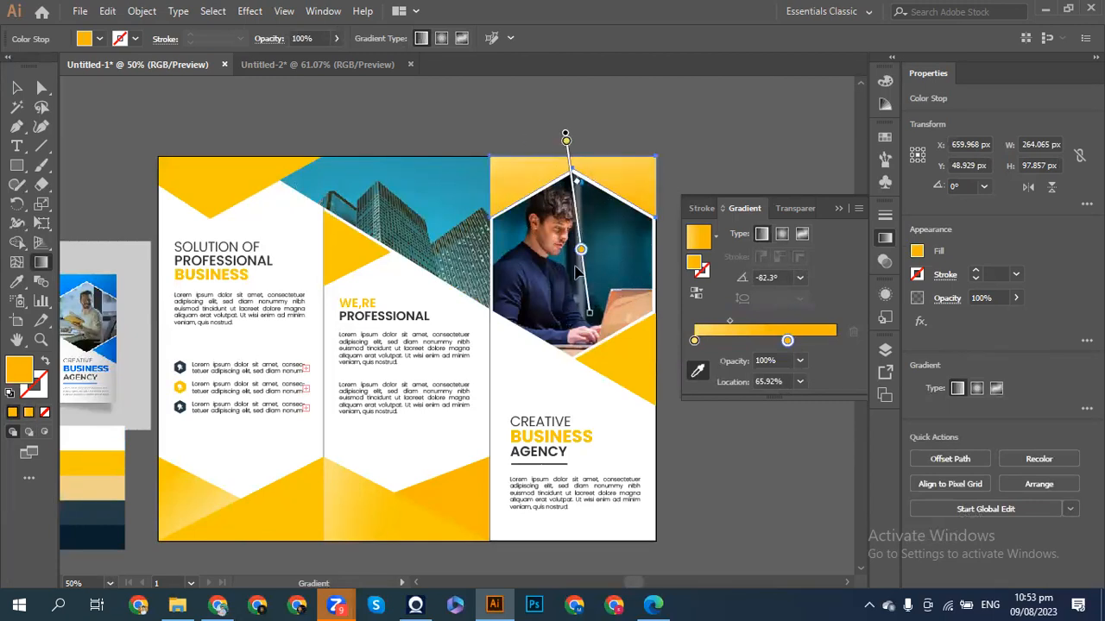
{"action": "left_click_drag", "start_coordinate": [580, 250], "coordinate": [571, 158]}
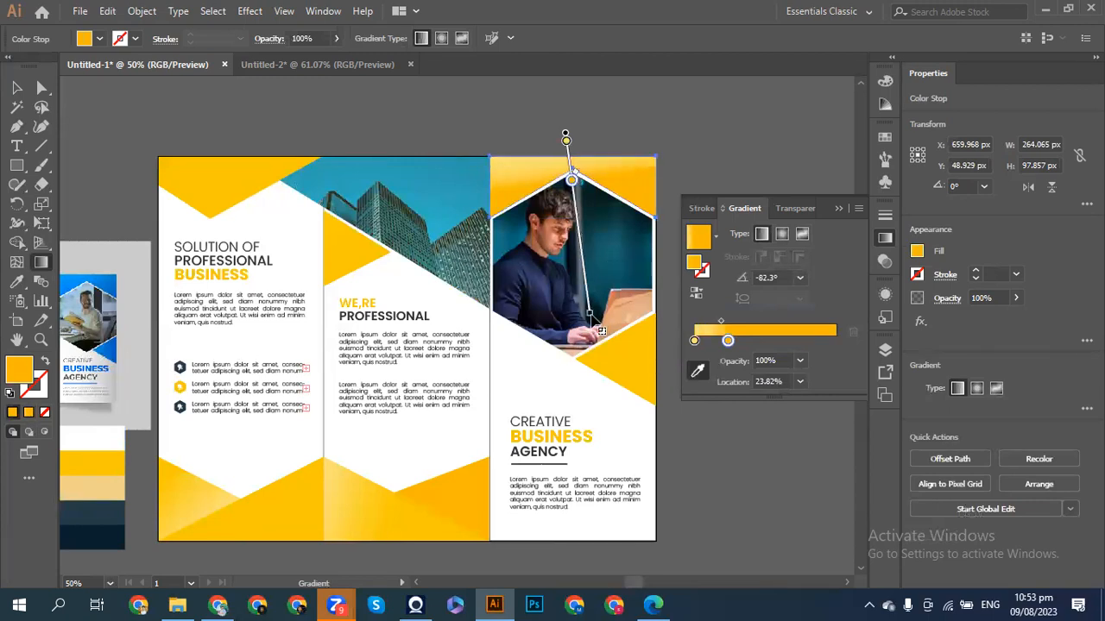
{"action": "left_click_drag", "start_coordinate": [592, 319], "coordinate": [564, 329]}
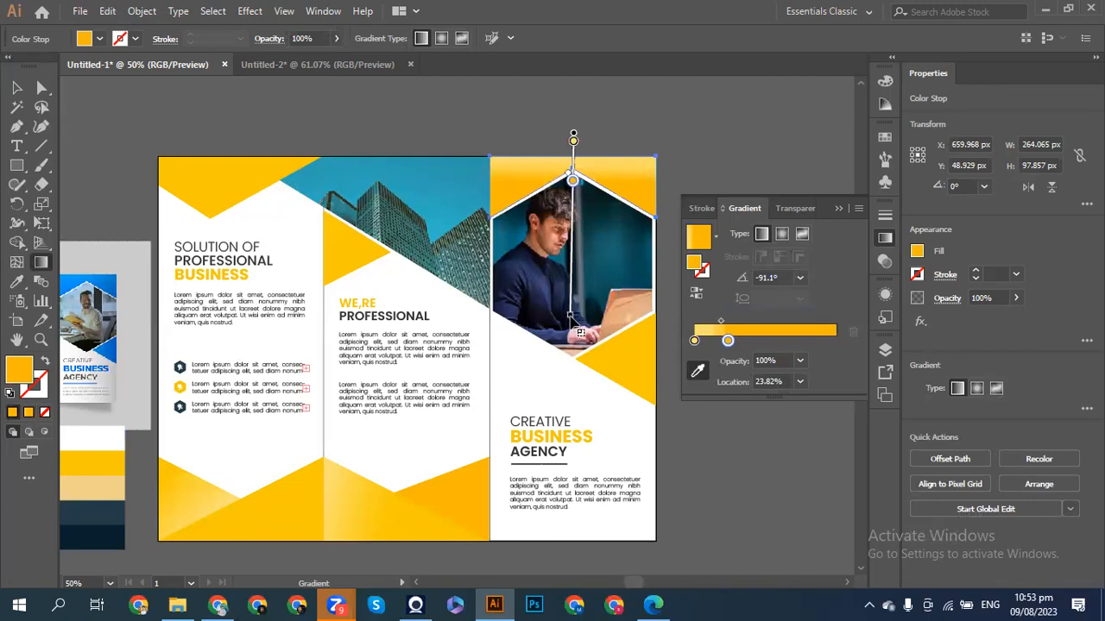
- Lighten the gradient stop's yellow to F8C500, then deselect the shape
{"action": "double_click", "coordinate": [728, 342]}
{"action": "left_click_drag", "start_coordinate": [760, 432], "coordinate": [764, 433]}
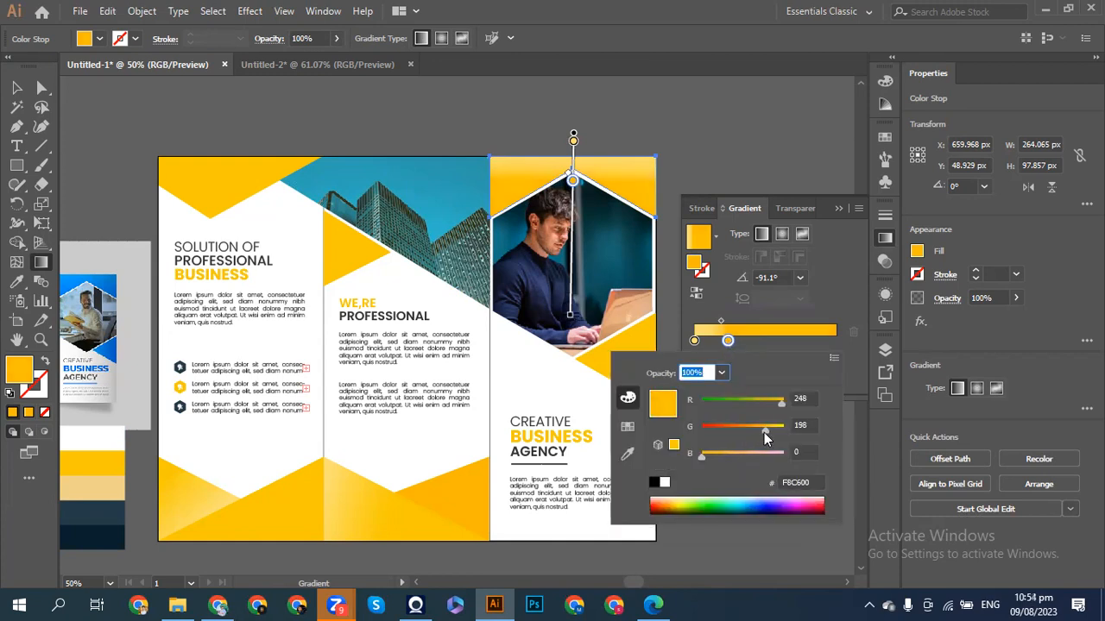
{"action": "left_click", "coordinate": [837, 210]}
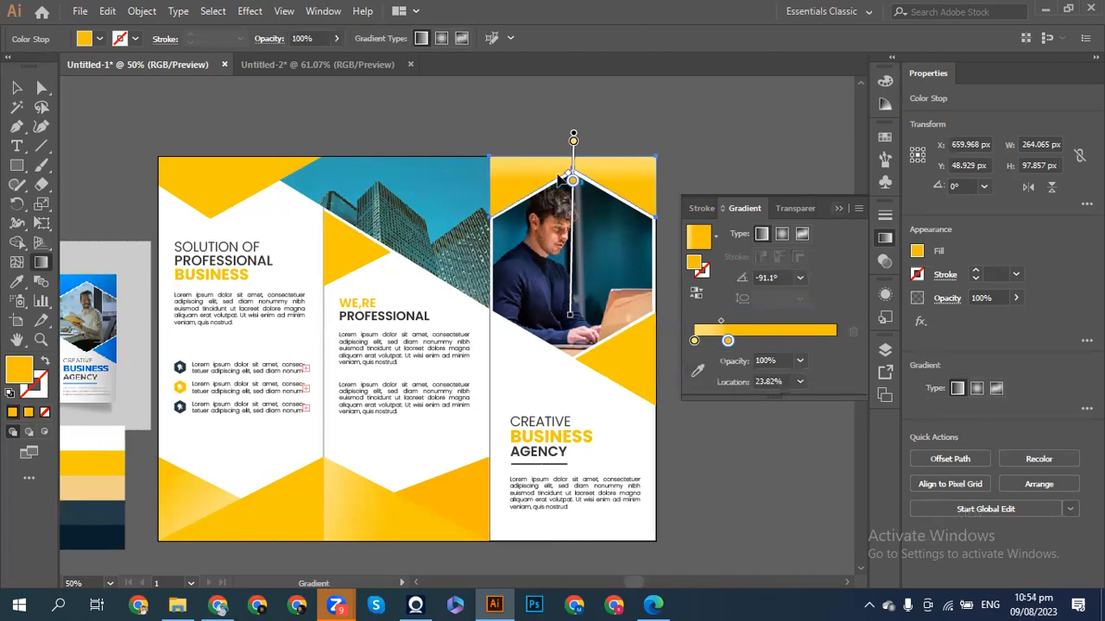
{"action": "left_click", "coordinate": [16, 87]}
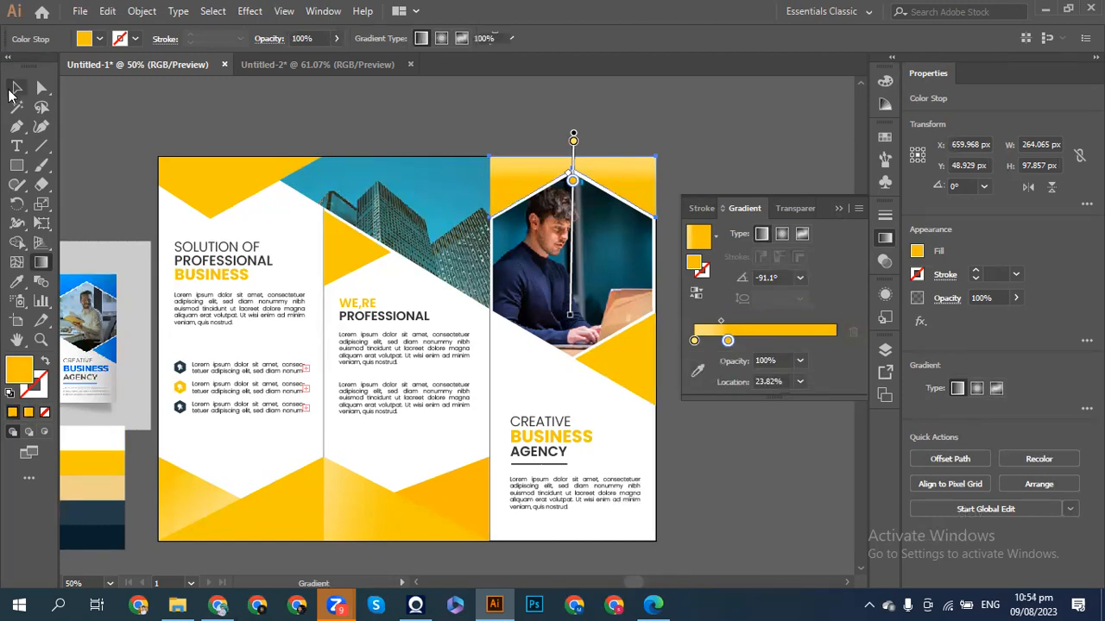
{"action": "left_click", "coordinate": [107, 116]}
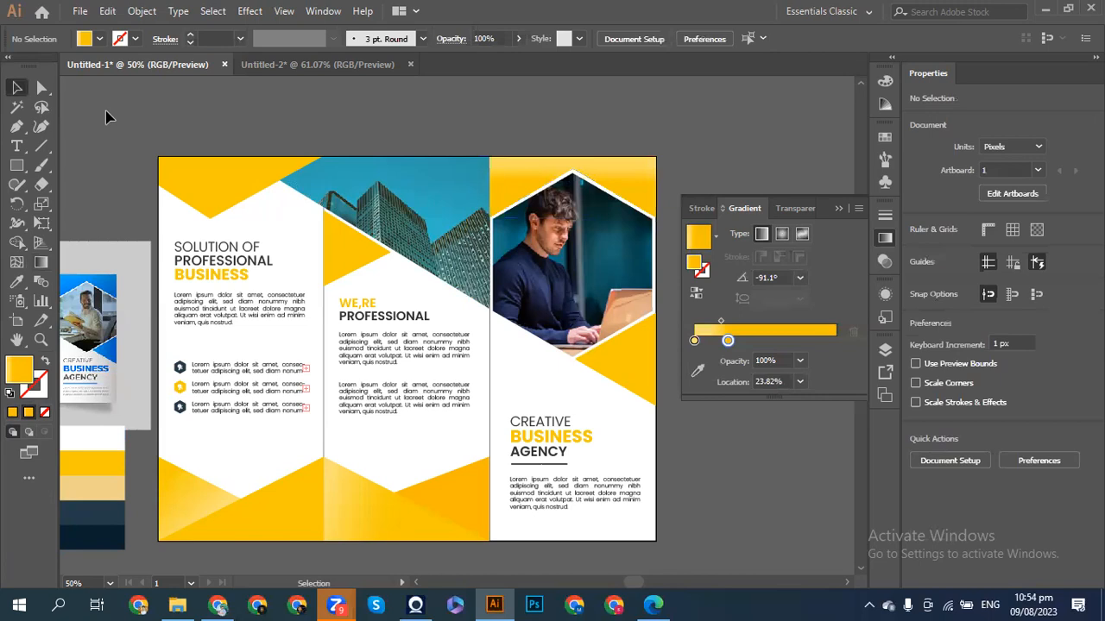
- Scroll across the artboard and select the yellow triangle atop the left panel
{"action": "scroll", "coordinate": [106, 116], "scroll_direction": "left", "scroll_amount": 5}
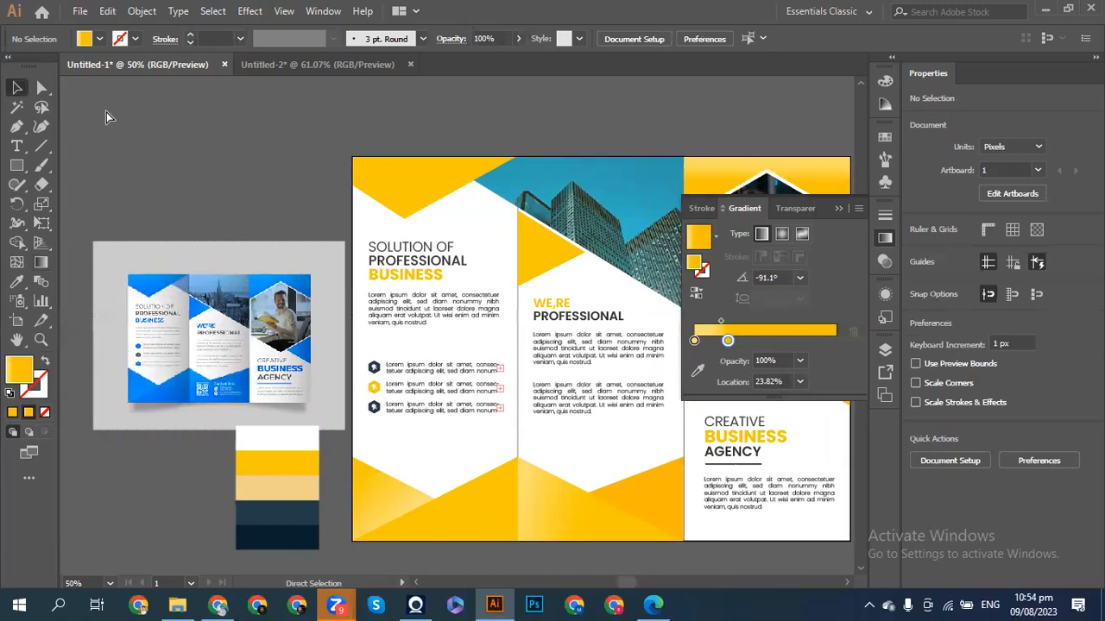
{"action": "scroll", "coordinate": [106, 112], "scroll_direction": "right", "scroll_amount": 3}
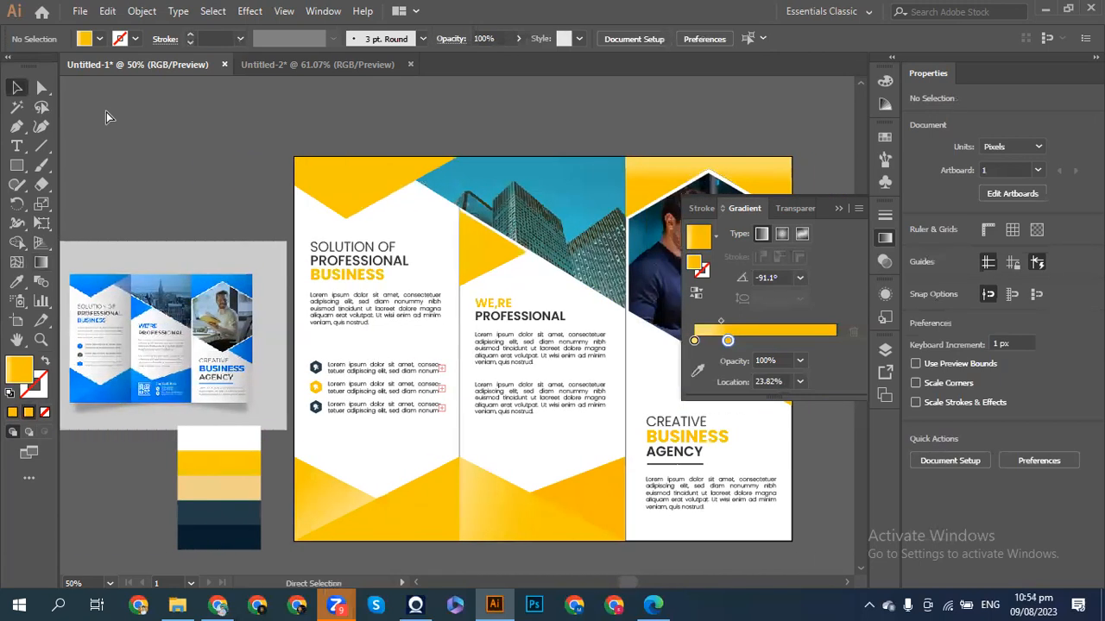
{"action": "scroll", "coordinate": [107, 113], "scroll_direction": "right", "scroll_amount": 3}
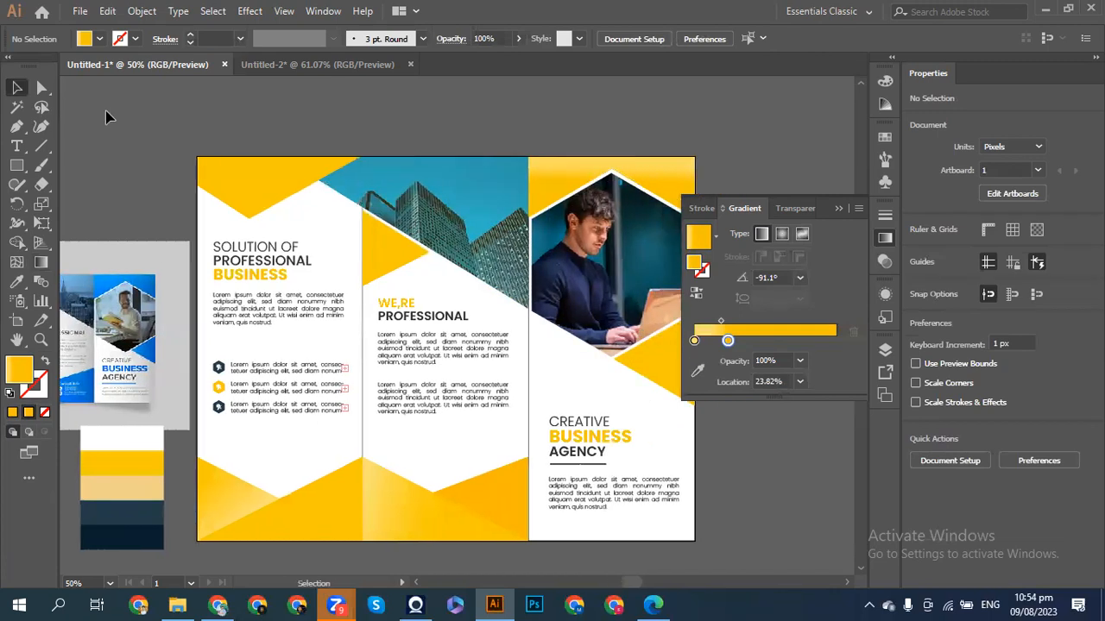
{"action": "left_click", "coordinate": [247, 184]}
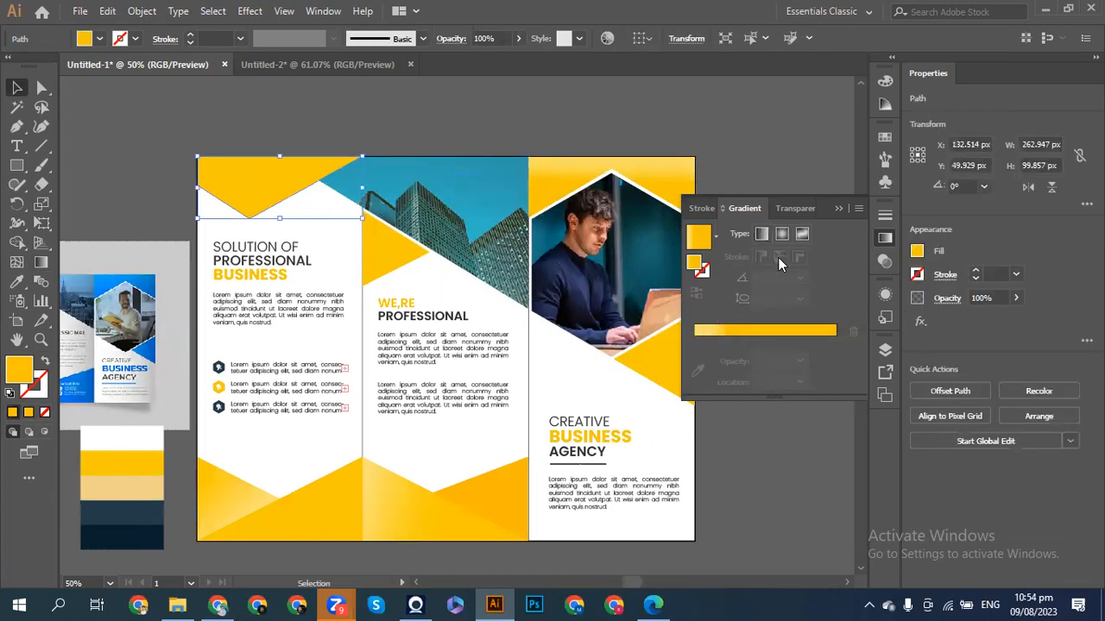
- Apply a gradient fill to the left triangle and move its stop to about 57%
{"action": "left_click", "coordinate": [728, 333]}
{"action": "left_click", "coordinate": [728, 360]}
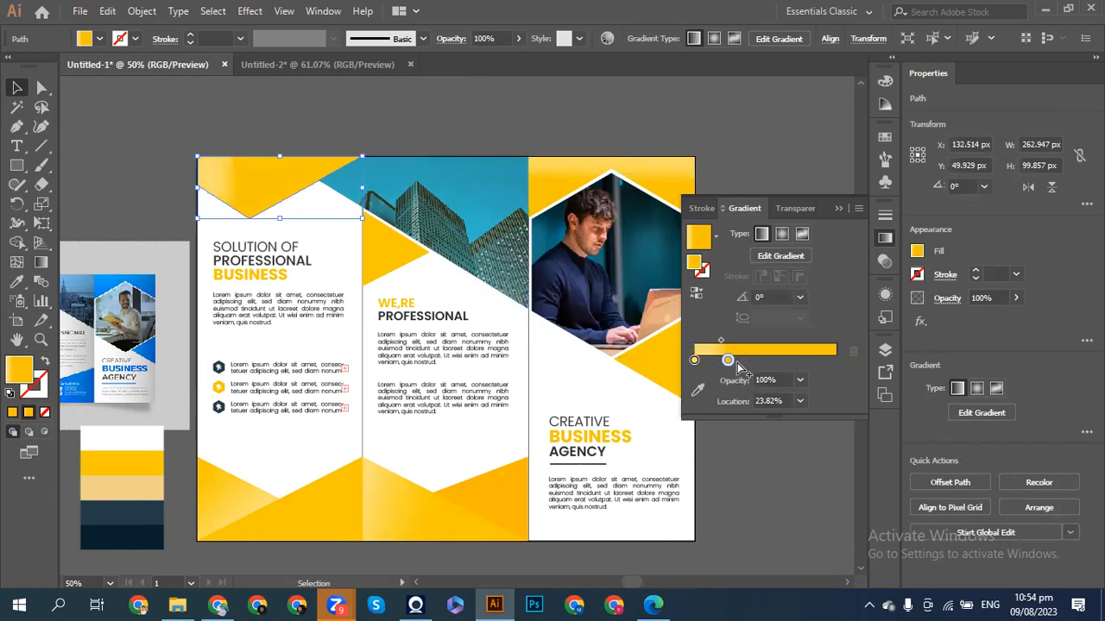
{"action": "left_click_drag", "start_coordinate": [730, 363], "coordinate": [778, 366]}
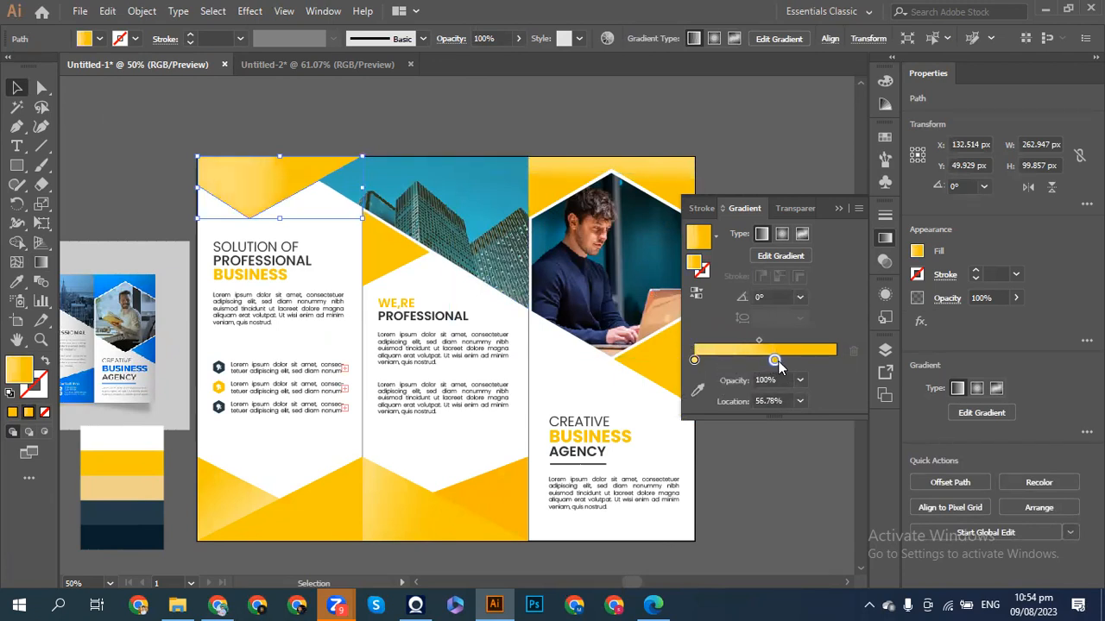
{"action": "left_click", "coordinate": [695, 360]}
{"action": "left_click", "coordinate": [697, 386]}
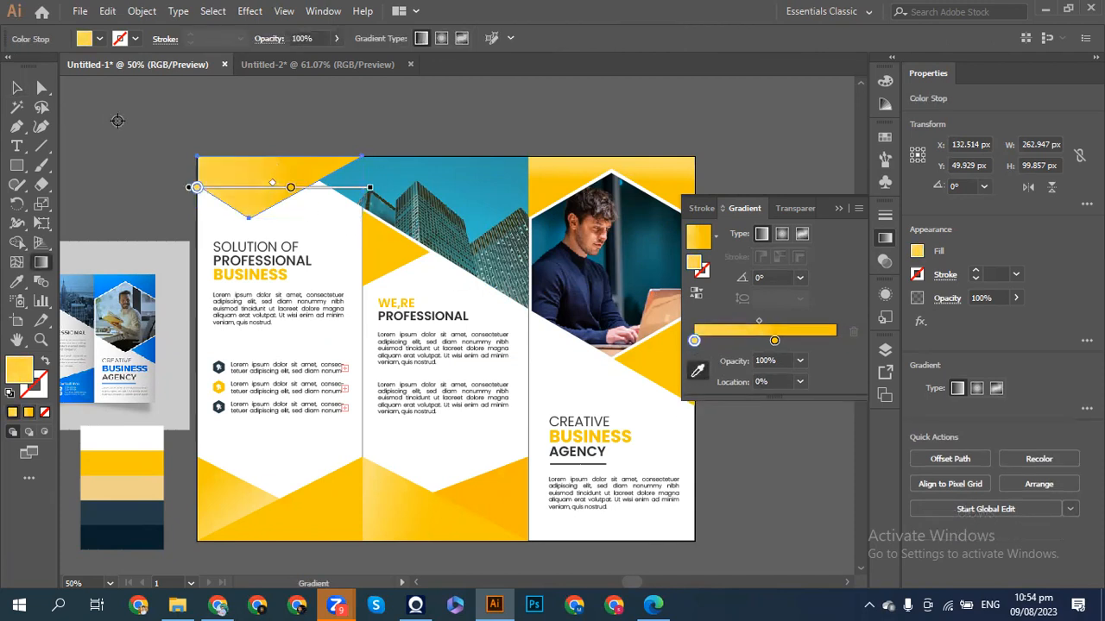
{"action": "left_click", "coordinate": [16, 87]}
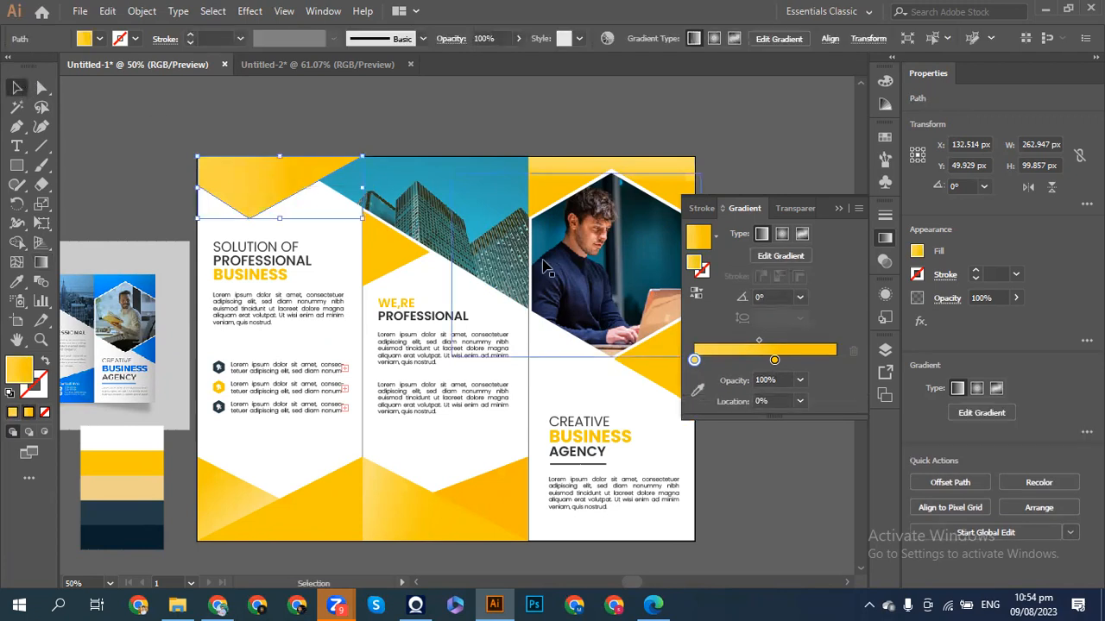
- Redraw the triangle's gradient diagonally at -17.4°, then deselect it
{"action": "left_click", "coordinate": [698, 390]}
{"action": "mouse_move", "coordinate": [205, 156]}
{"action": "left_mouse_down"}
{"action": "mouse_move", "coordinate": [291, 207]}
{"action": "mouse_move", "coordinate": [371, 208]}
{"action": "left_mouse_up"}
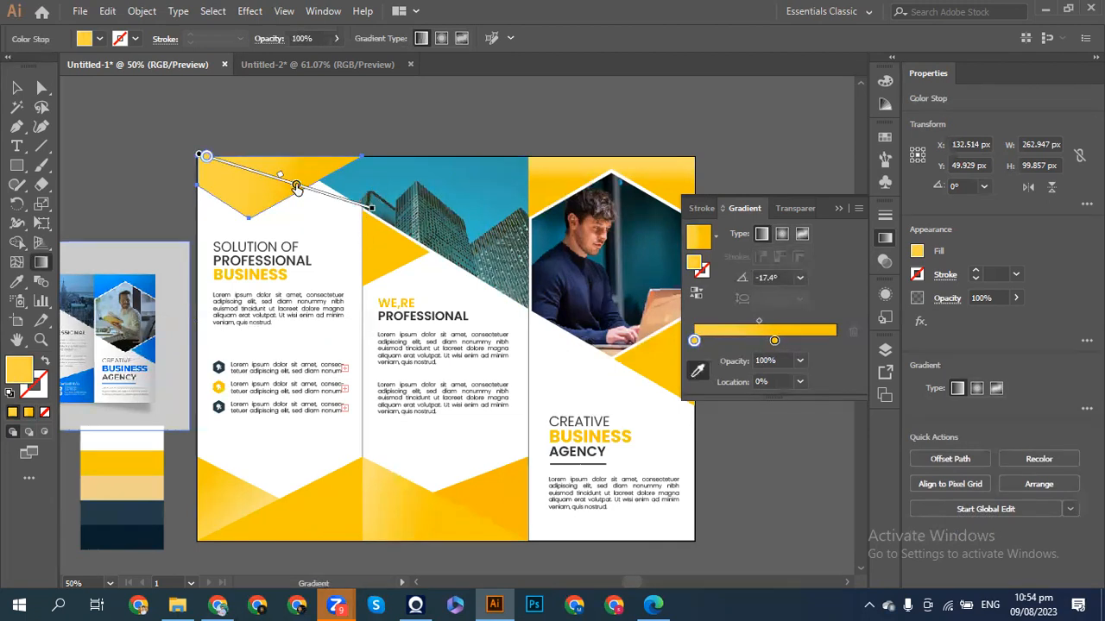
{"action": "left_click", "coordinate": [16, 88]}
{"action": "left_click", "coordinate": [98, 132]}
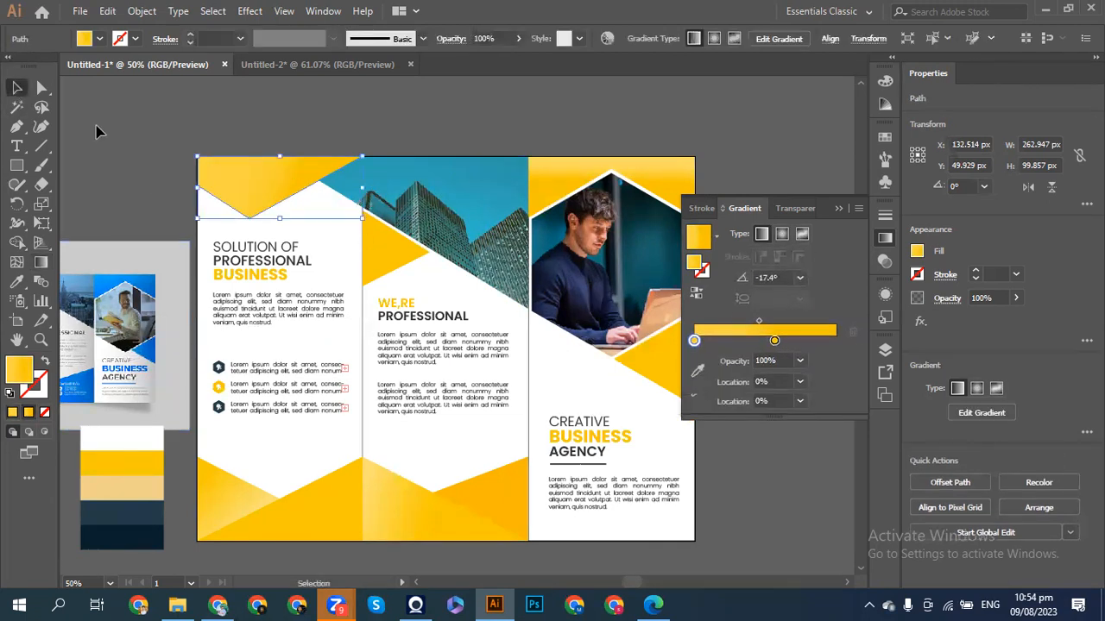
{"action": "scroll", "coordinate": [97, 131], "scroll_direction": "left", "scroll_amount": 2}
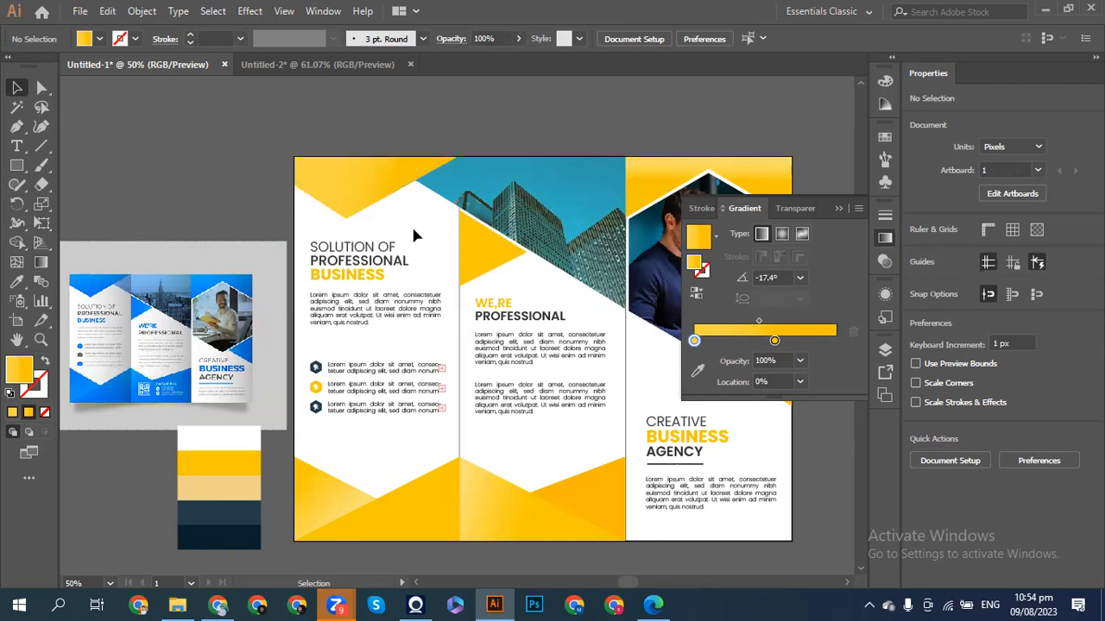
- Fill the middle panel's yellow triangle with a yellow linear gradient angled at 180°, then deselect
{"action": "left_click", "coordinate": [475, 249]}
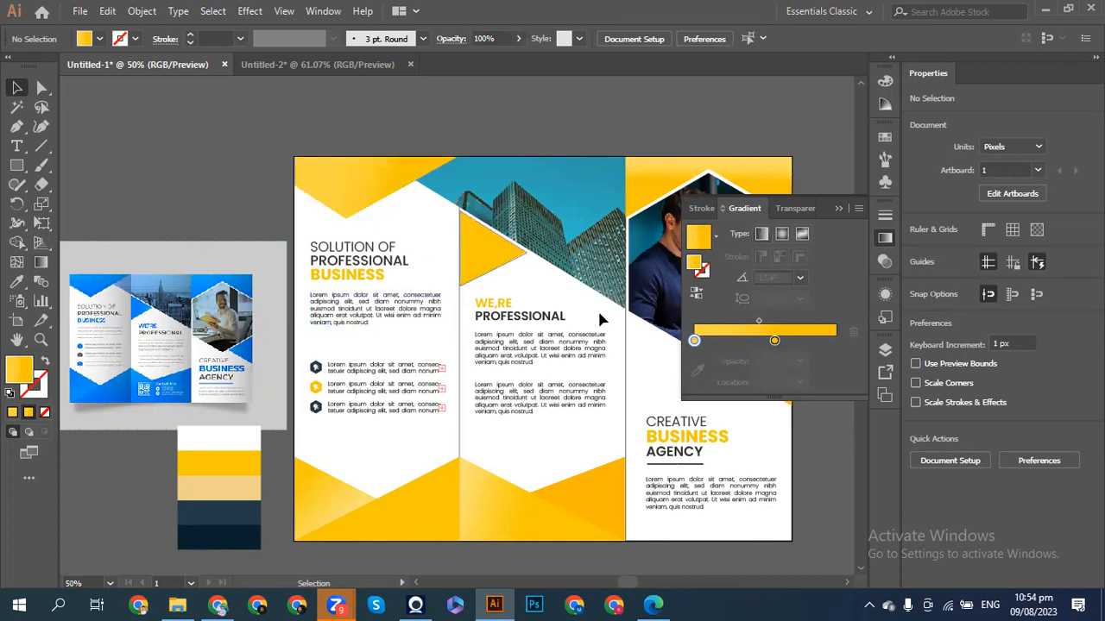
{"action": "left_click", "coordinate": [727, 339]}
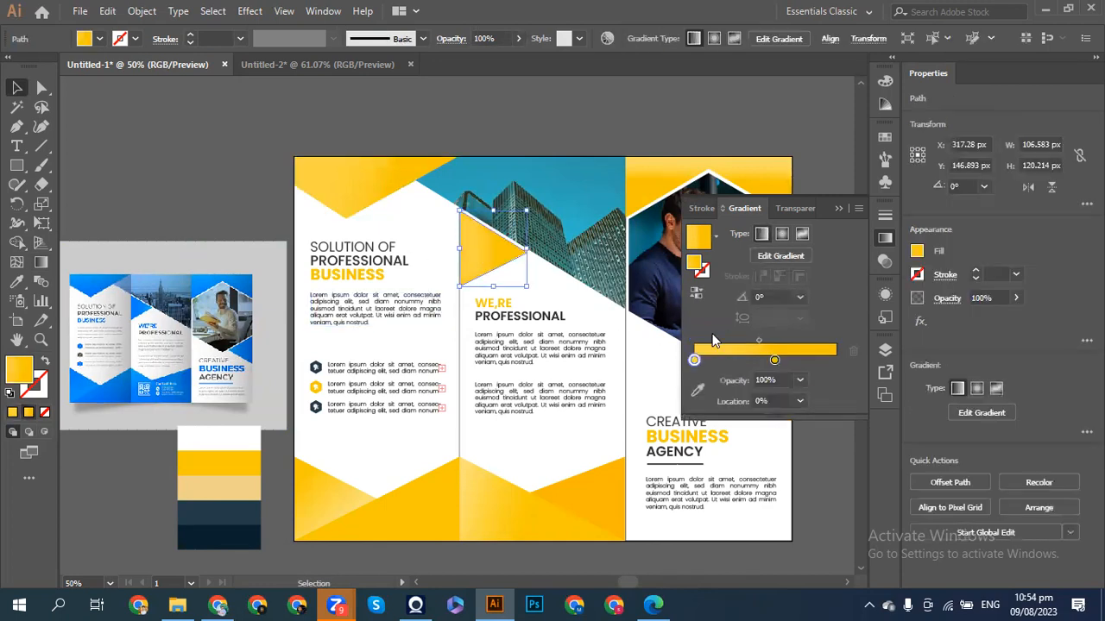
{"action": "left_click", "coordinate": [697, 390]}
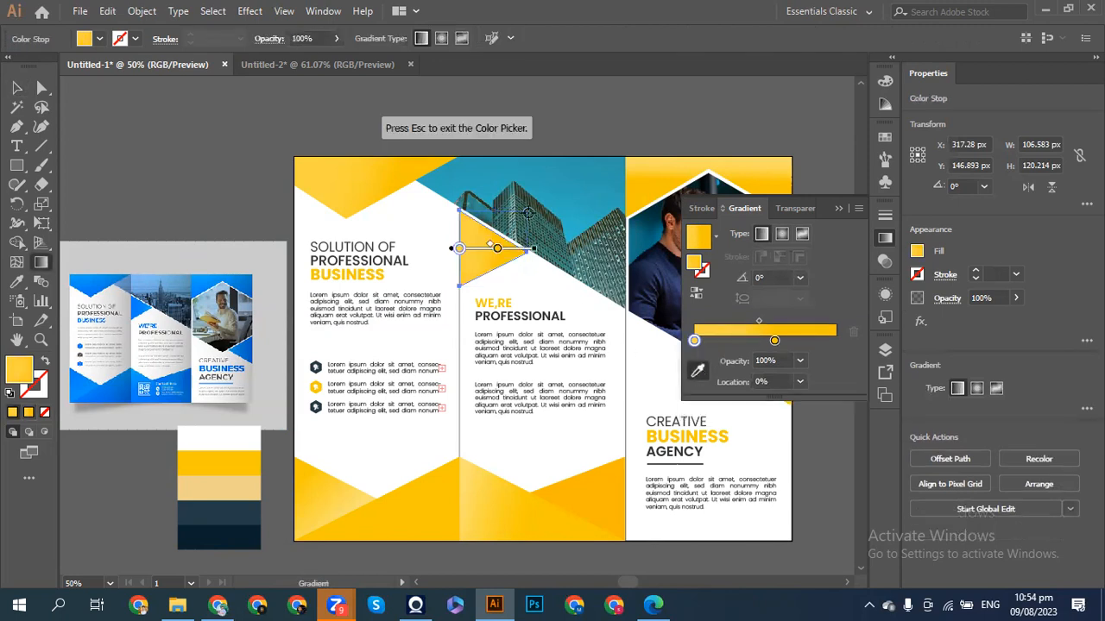
{"action": "left_click", "coordinate": [496, 251]}
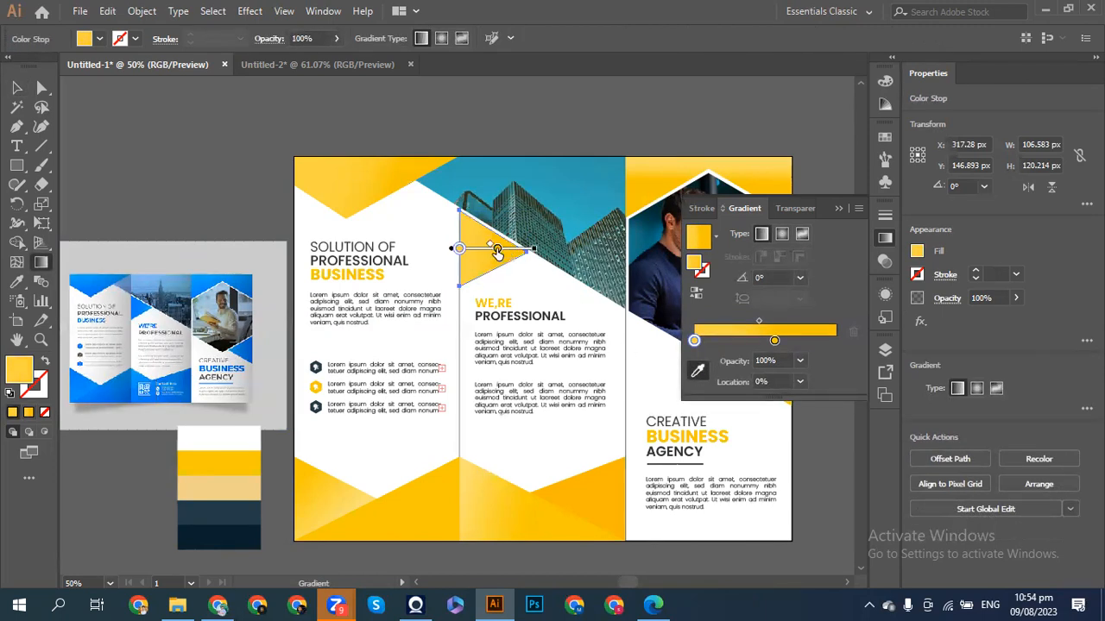
{"action": "mouse_move", "coordinate": [537, 252]}
{"action": "left_mouse_down"}
{"action": "mouse_move", "coordinate": [513, 280]}
{"action": "mouse_move", "coordinate": [373, 294]}
{"action": "mouse_move", "coordinate": [380, 246]}
{"action": "mouse_move", "coordinate": [493, 251]}
{"action": "mouse_move", "coordinate": [480, 250]}
{"action": "left_mouse_up"}
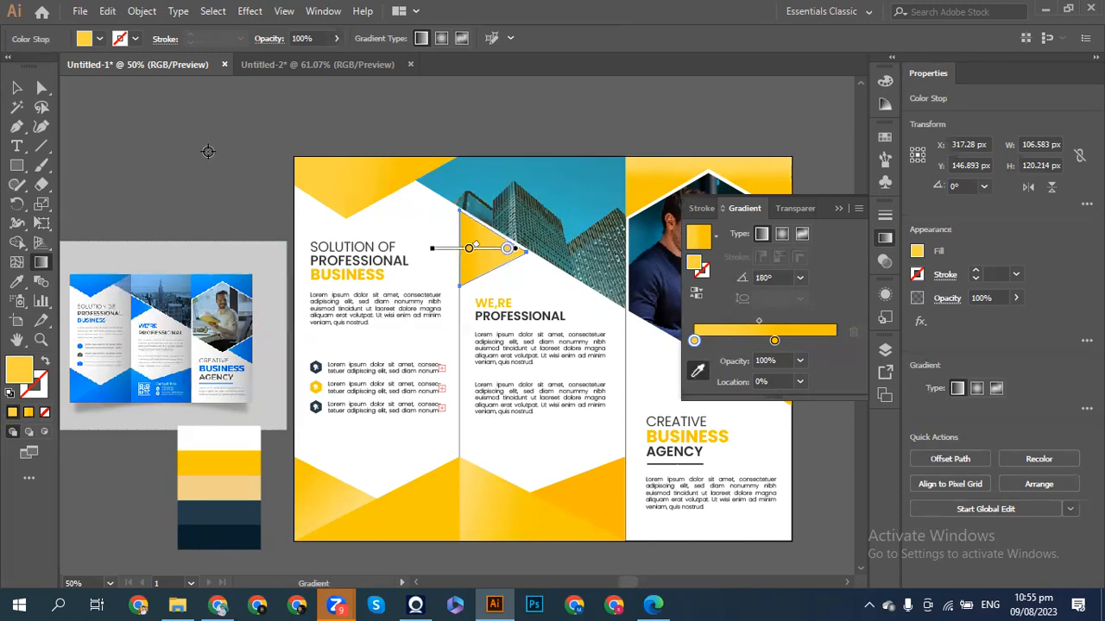
{"action": "key", "text": "ctrl+z"}
{"action": "key", "text": "ctrl+z"}
{"action": "key", "text": "ctrl+z"}
{"action": "key", "text": "ctrl+shift+z"}
{"action": "key", "text": "ctrl+shift+z"}
{"action": "key", "text": "ctrl+shift+z"}
{"action": "key", "text": "v"}
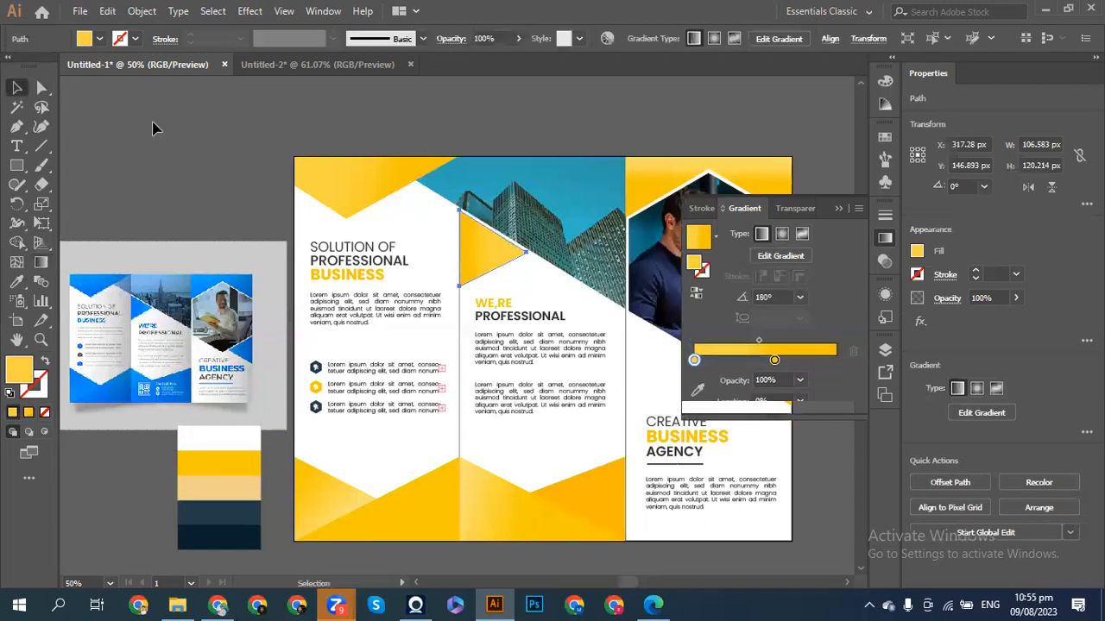
{"action": "left_click", "coordinate": [202, 151]}
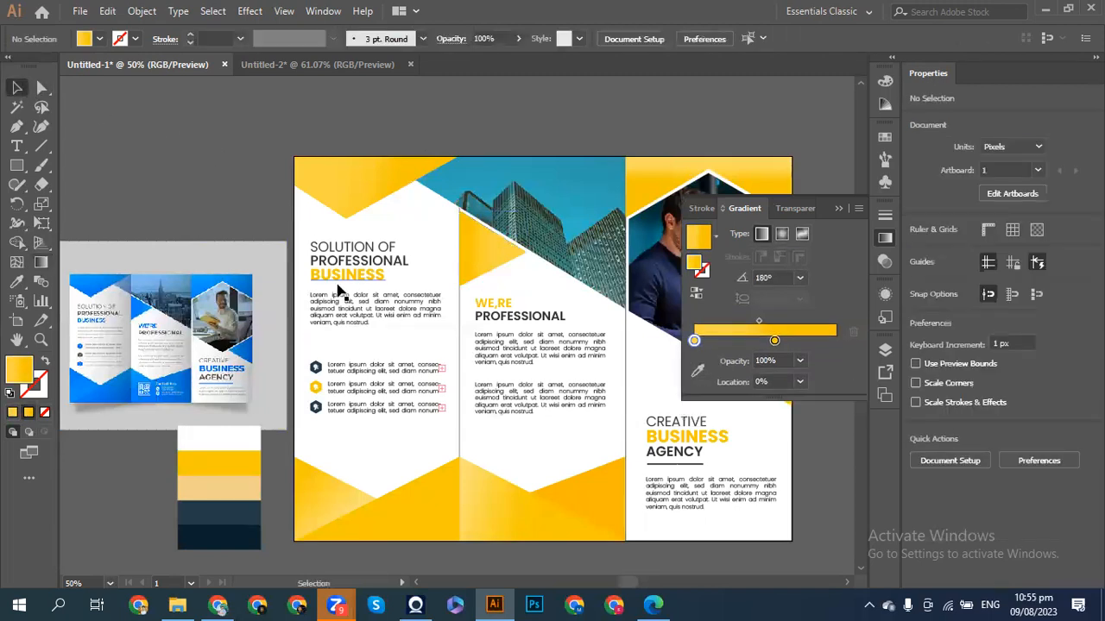
{"action": "scroll", "coordinate": [338, 291], "scroll_direction": "right", "scroll_amount": 5}
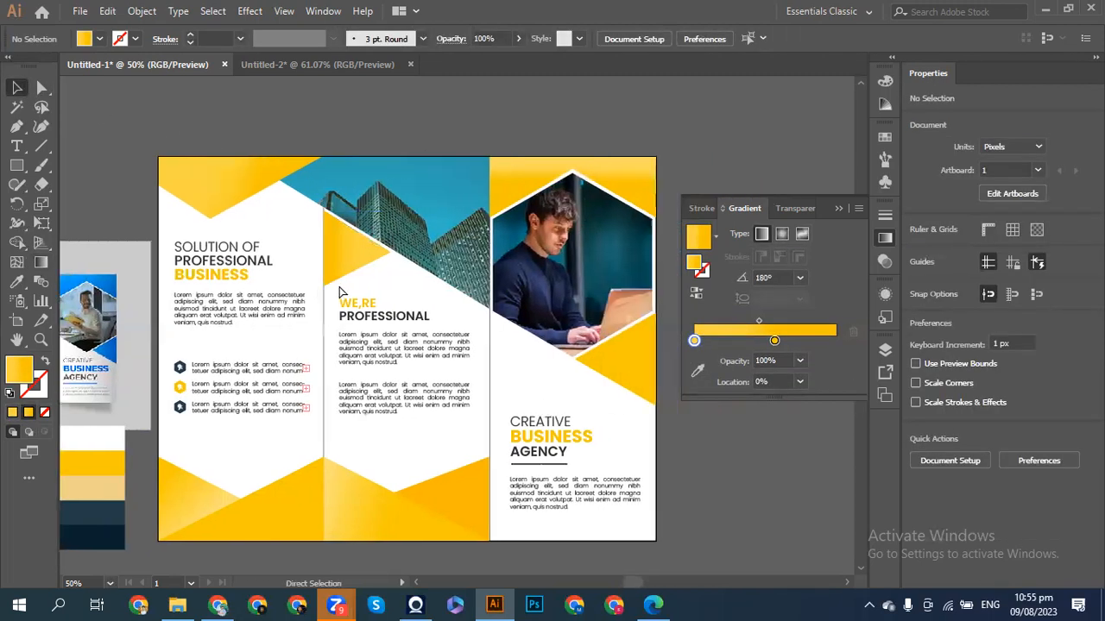
- Give the triangle beside the laptop a gradient with its start stop moved to 14.04%, then deselect
{"action": "scroll", "coordinate": [339, 292], "scroll_direction": "right", "scroll_amount": 4}
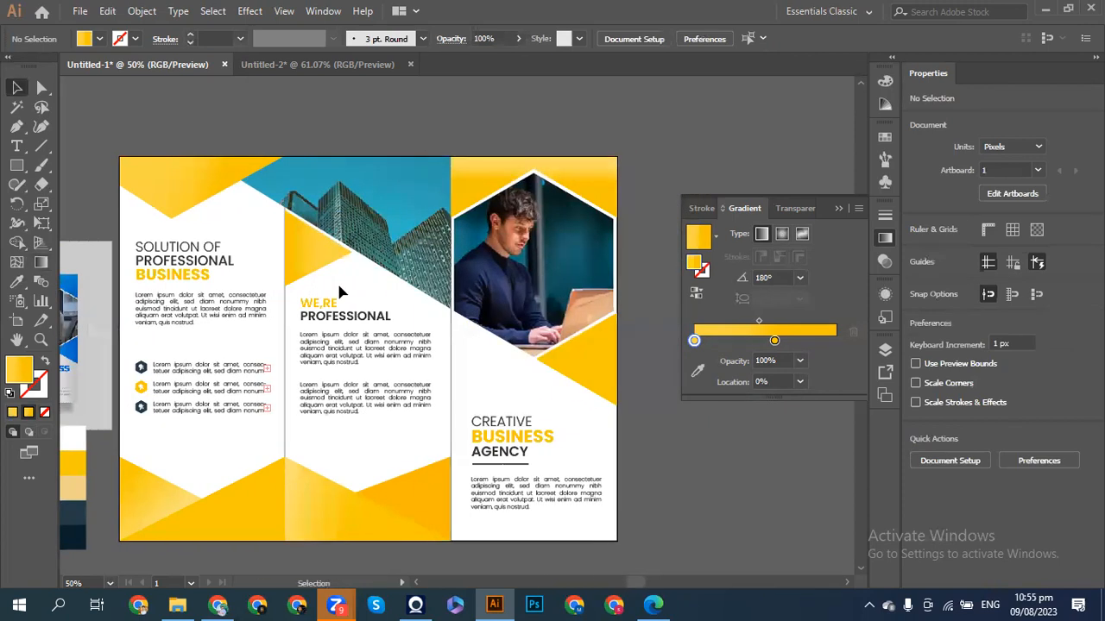
{"action": "left_click", "coordinate": [572, 369]}
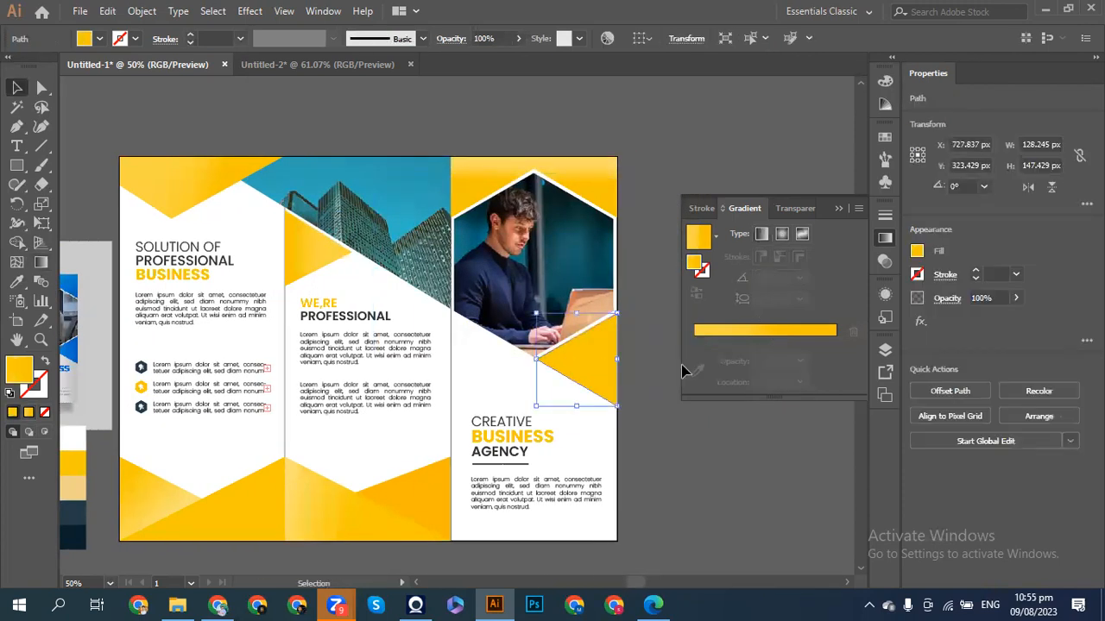
{"action": "left_click", "coordinate": [705, 332]}
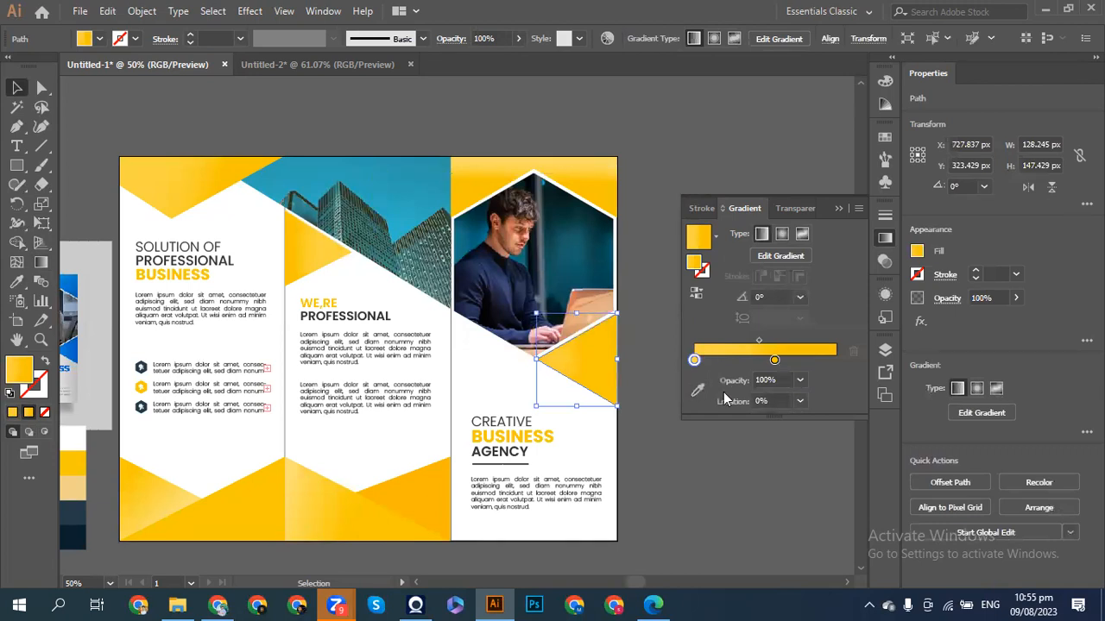
{"action": "left_click", "coordinate": [699, 391]}
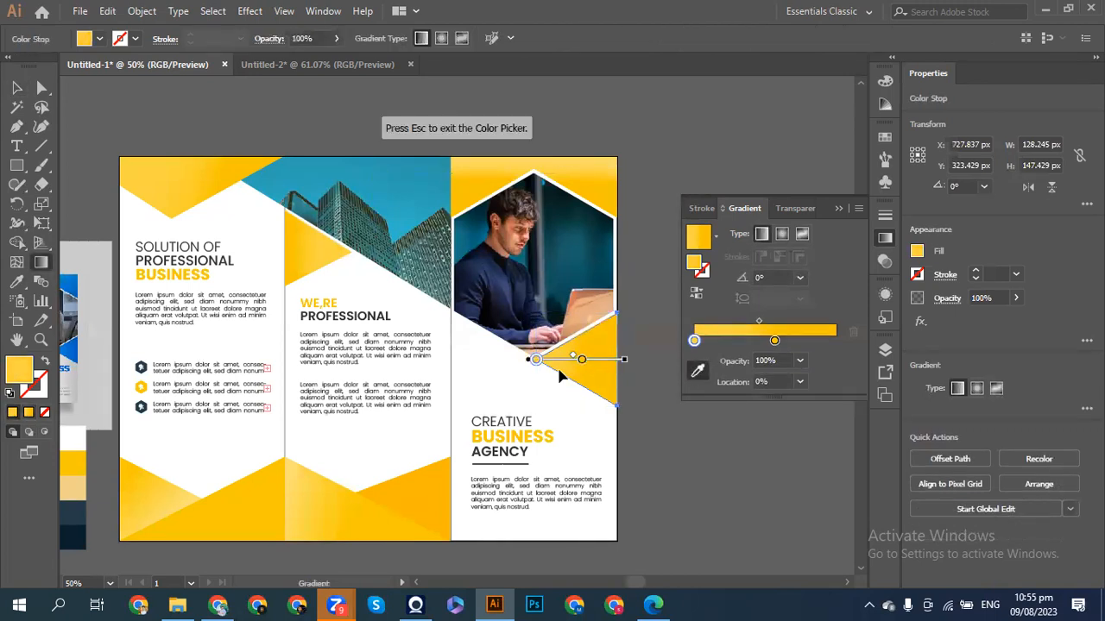
{"action": "left_click_drag", "start_coordinate": [536, 359], "coordinate": [591, 365]}
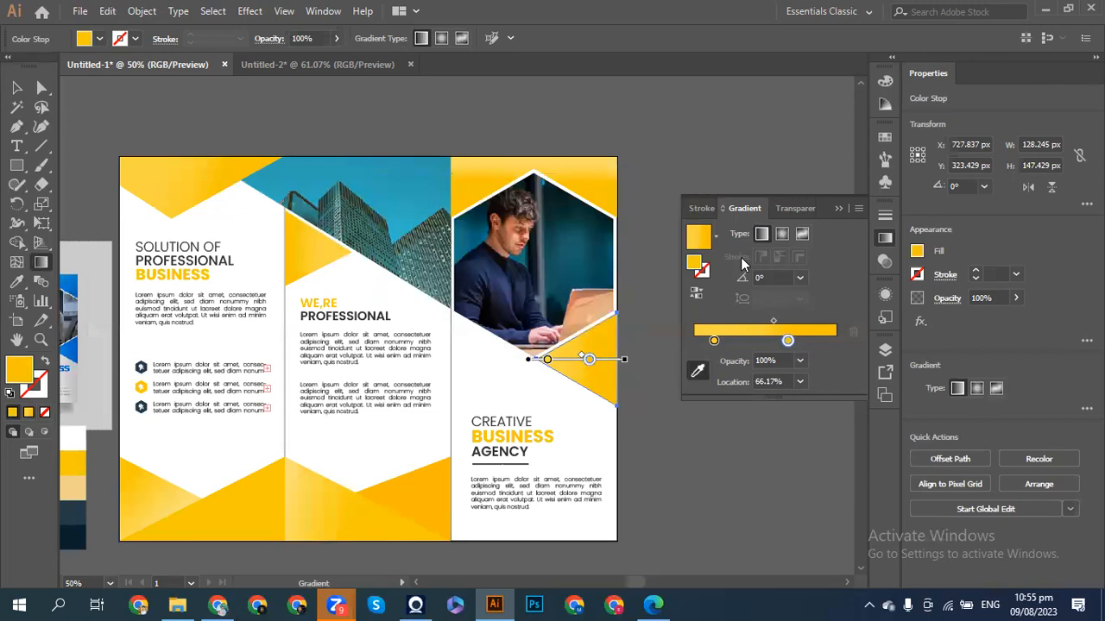
{"action": "left_click", "coordinate": [844, 203]}
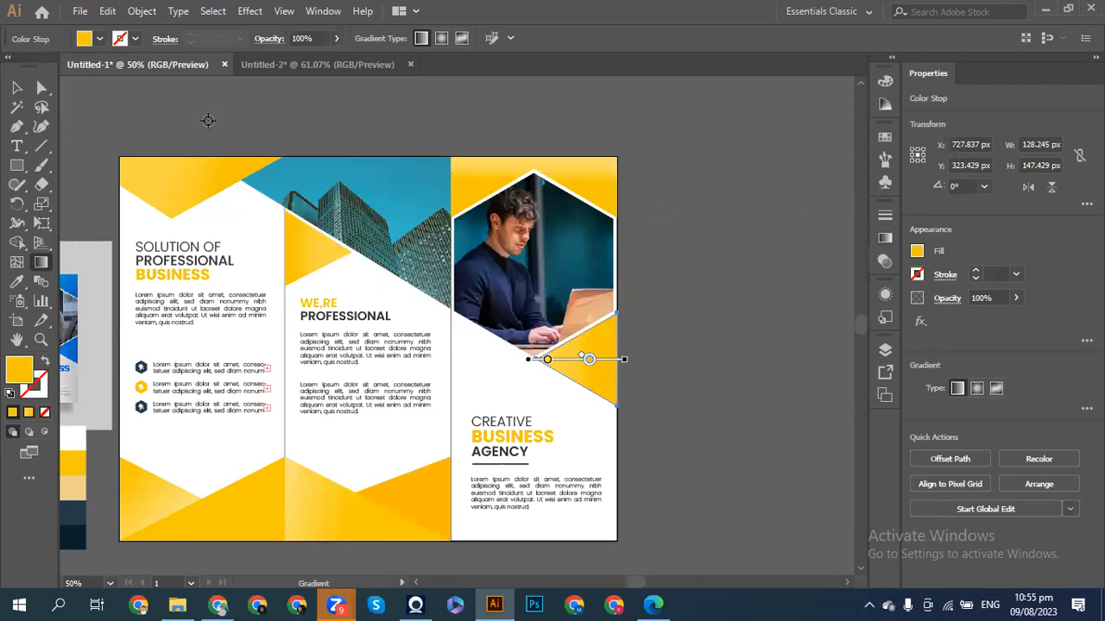
{"action": "left_click", "coordinate": [19, 89]}
{"action": "left_click", "coordinate": [107, 105]}
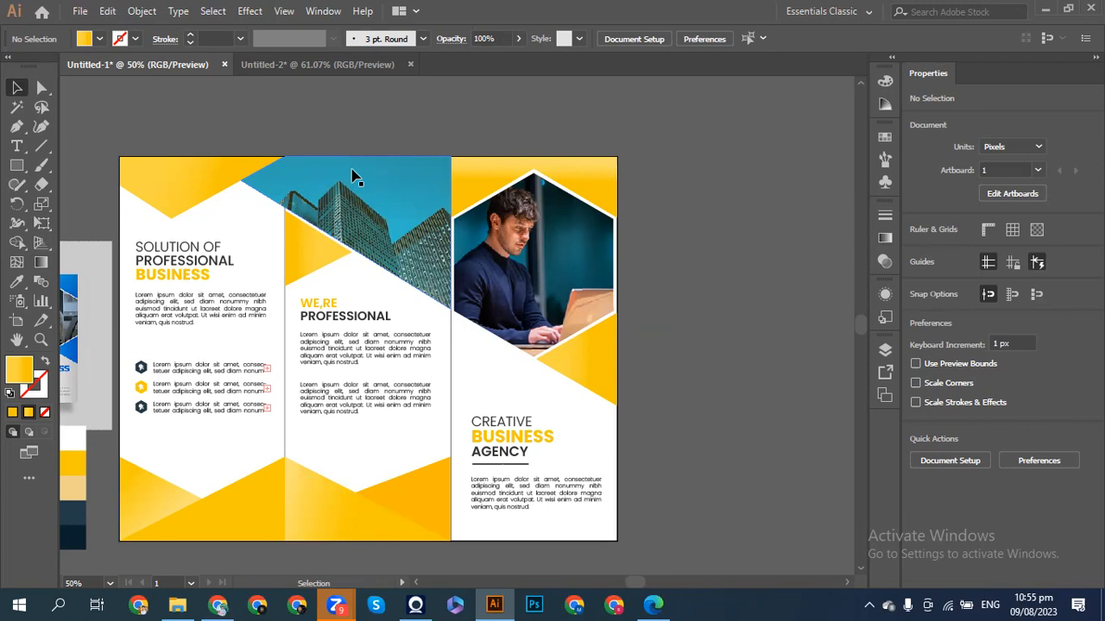
- Apply a diagonal gradient to the bottom middle shape, with the second stop at 68.18% coloured F8C600
{"action": "left_click", "coordinate": [427, 484]}
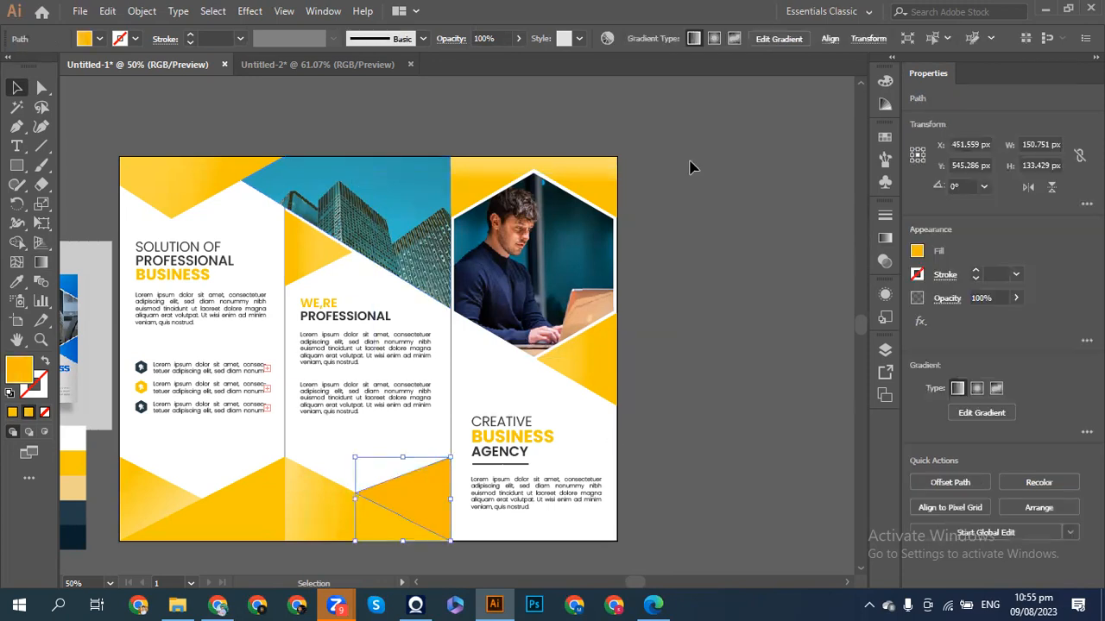
{"action": "left_click", "coordinate": [917, 251]}
{"action": "left_click", "coordinate": [886, 240]}
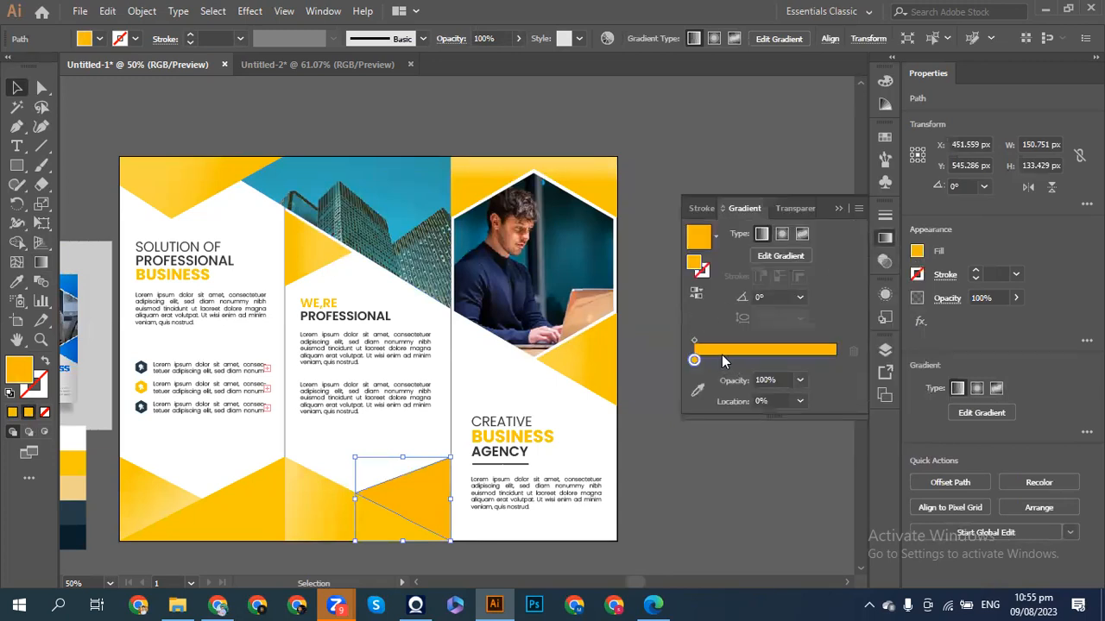
{"action": "left_click", "coordinate": [697, 388]}
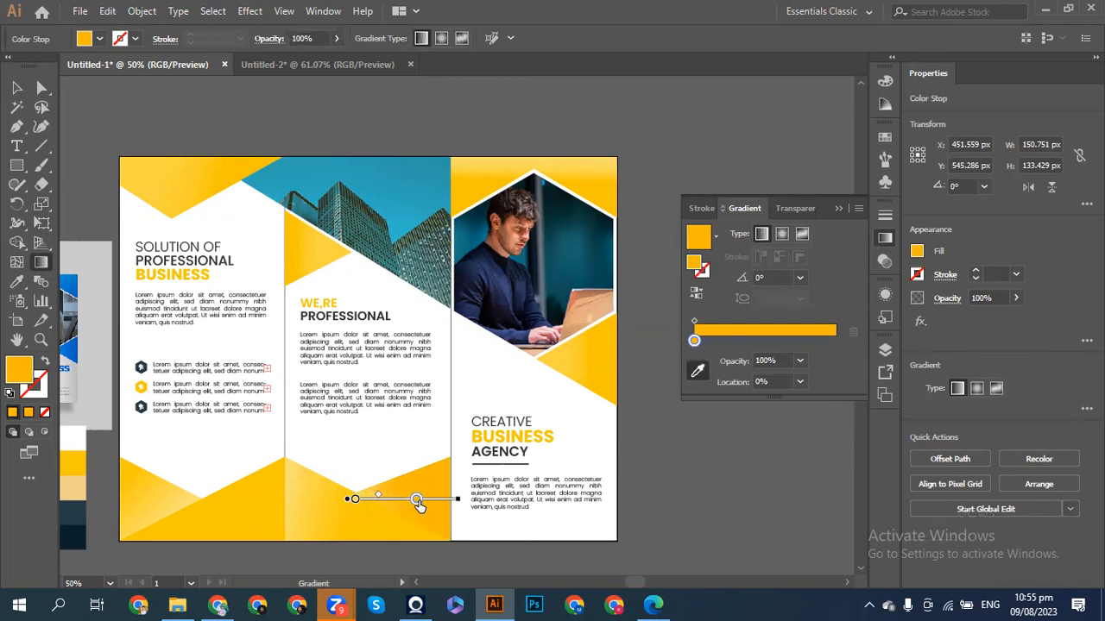
{"action": "left_click", "coordinate": [419, 500]}
{"action": "mouse_move", "coordinate": [460, 508]}
{"action": "left_mouse_down"}
{"action": "mouse_move", "coordinate": [436, 520]}
{"action": "mouse_move", "coordinate": [330, 512]}
{"action": "left_mouse_up"}
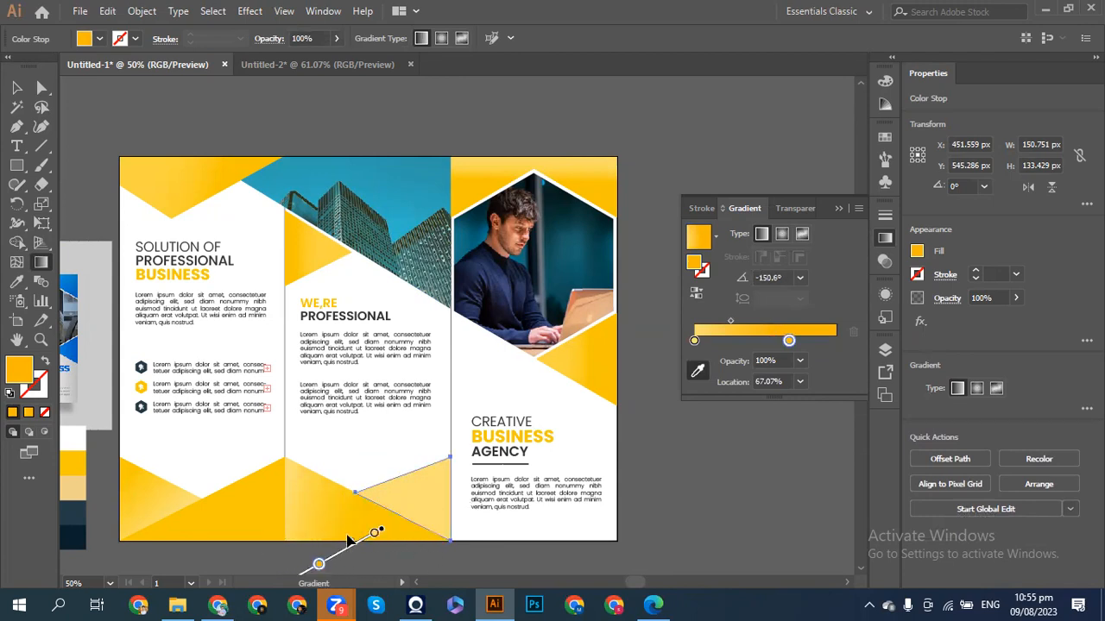
{"action": "left_click_drag", "start_coordinate": [349, 536], "coordinate": [437, 503]}
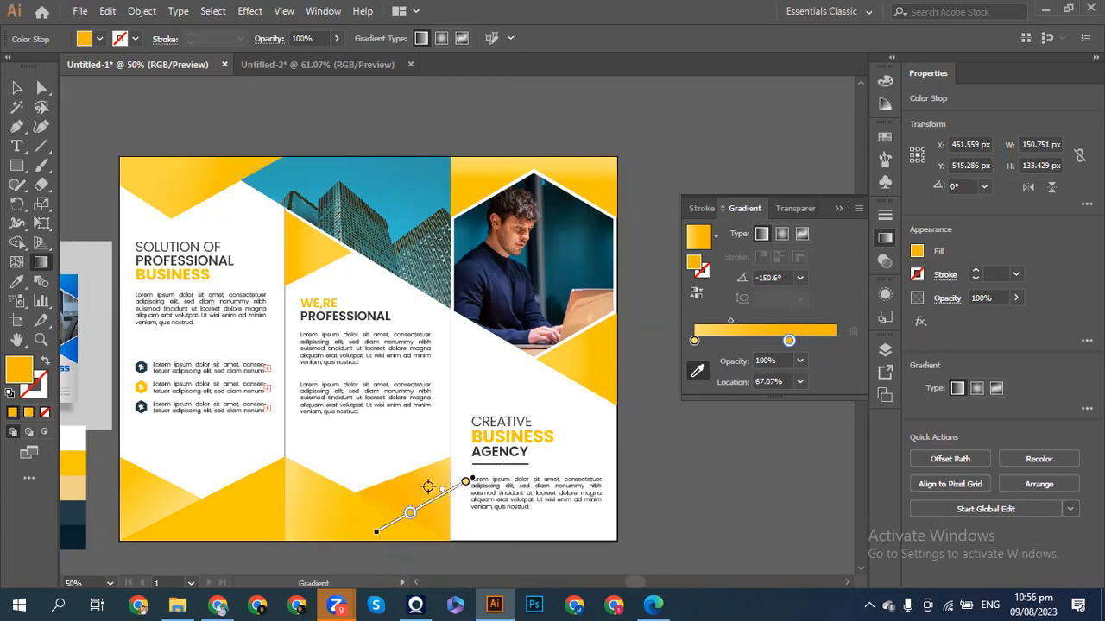
{"action": "left_click_drag", "start_coordinate": [790, 341], "coordinate": [793, 345]}
{"action": "double_click", "coordinate": [790, 342]}
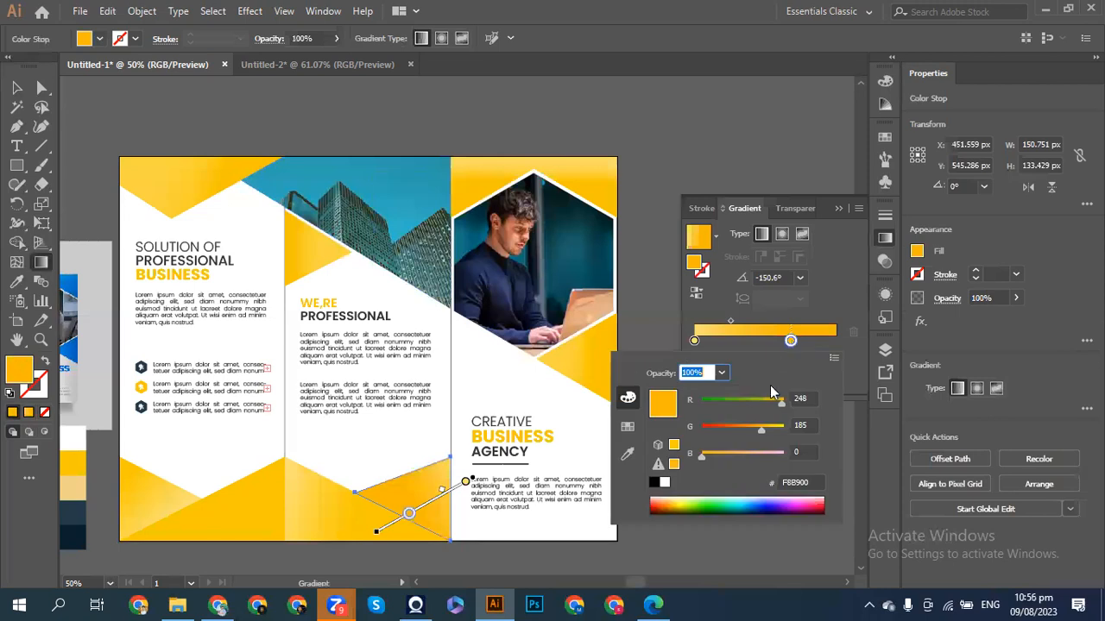
{"action": "left_click_drag", "start_coordinate": [762, 427], "coordinate": [765, 429]}
{"action": "left_click", "coordinate": [830, 209]}
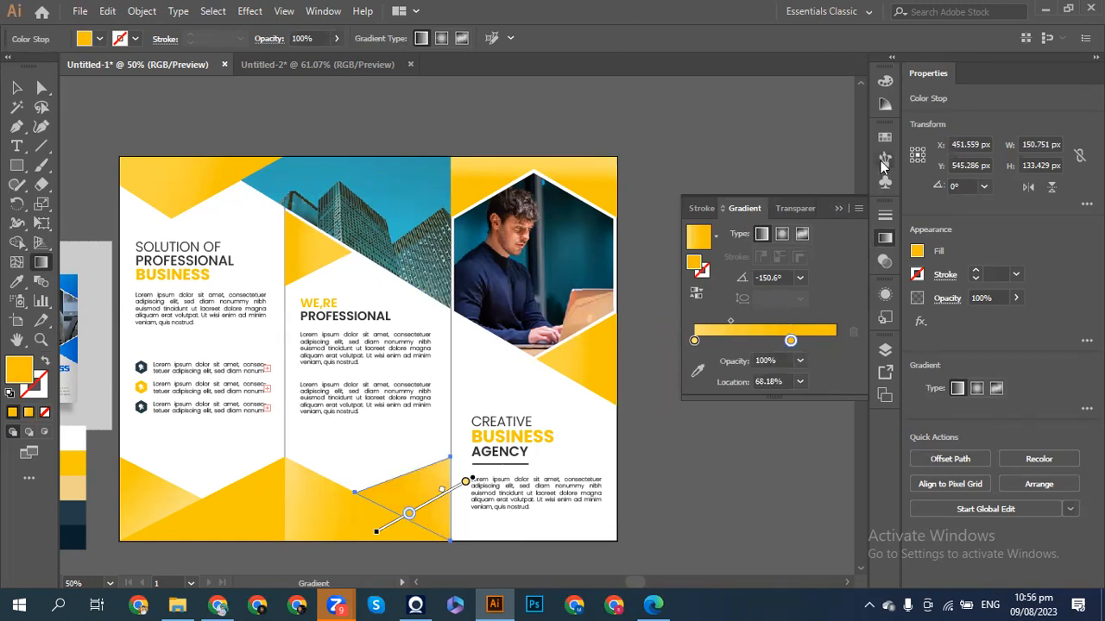
- Change that gradient stop's colour to F8C400 and deselect the shape
{"action": "double_click", "coordinate": [790, 341]}
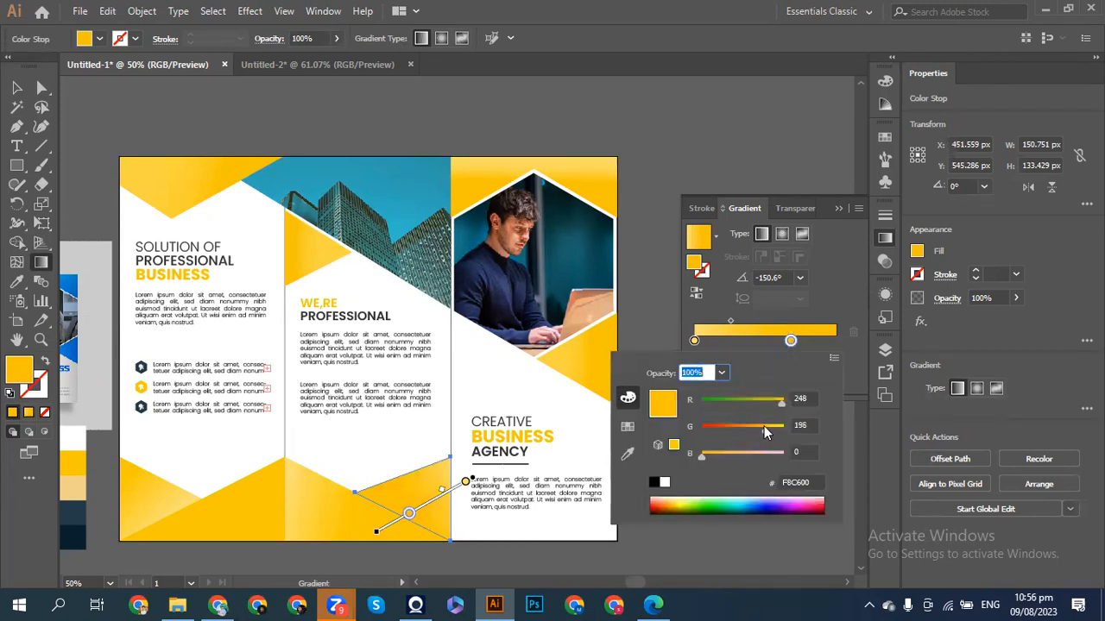
{"action": "left_click_drag", "start_coordinate": [764, 436], "coordinate": [765, 436]}
{"action": "left_click", "coordinate": [831, 212]}
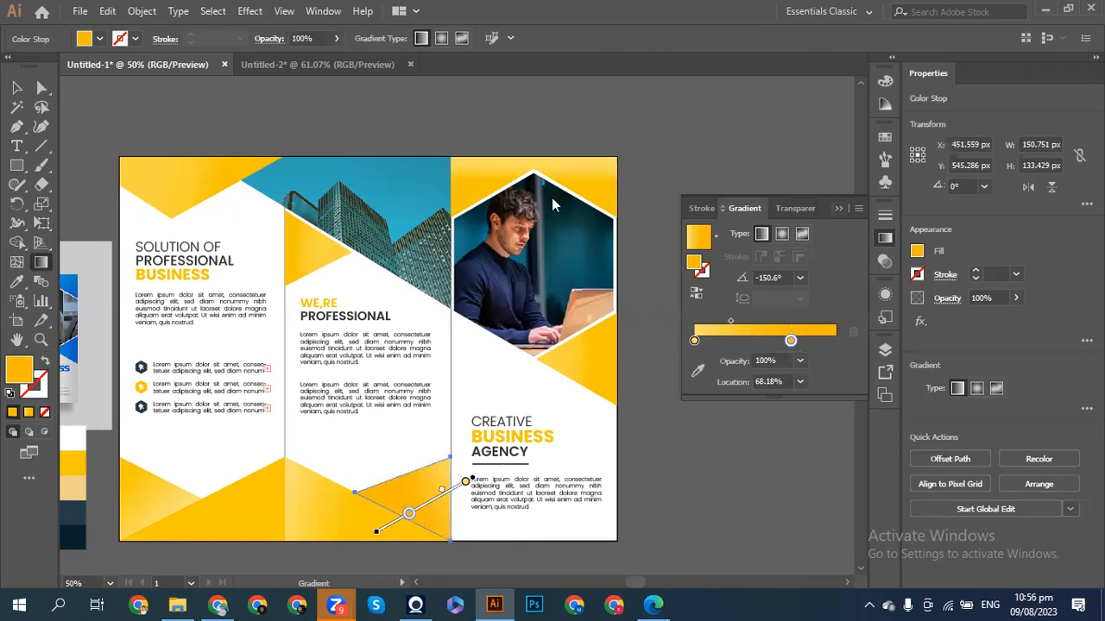
{"action": "left_click", "coordinate": [17, 88]}
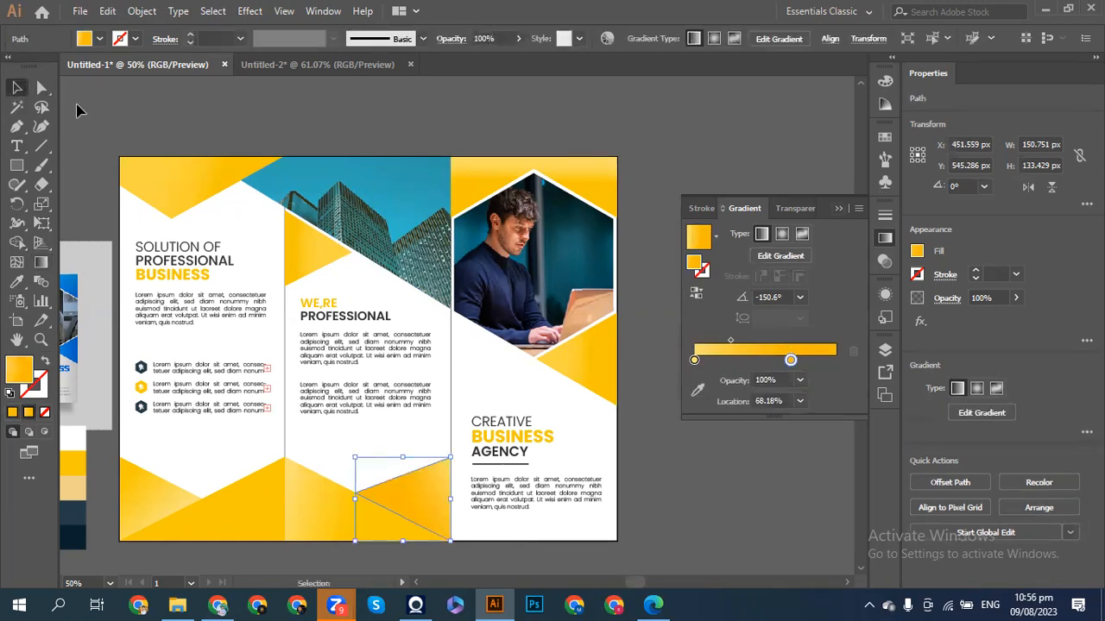
{"action": "left_click", "coordinate": [77, 112]}
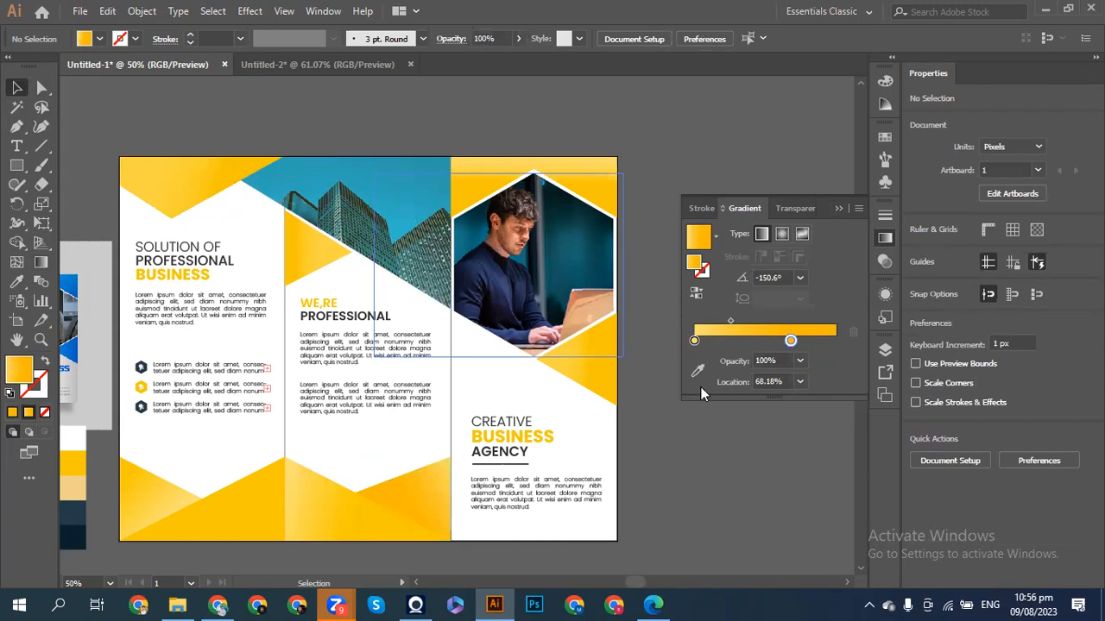
- Shift the bottom shape's gradient midpoint toward the lighter stop and set the right stop to F8C200
{"action": "left_click", "coordinate": [422, 495]}
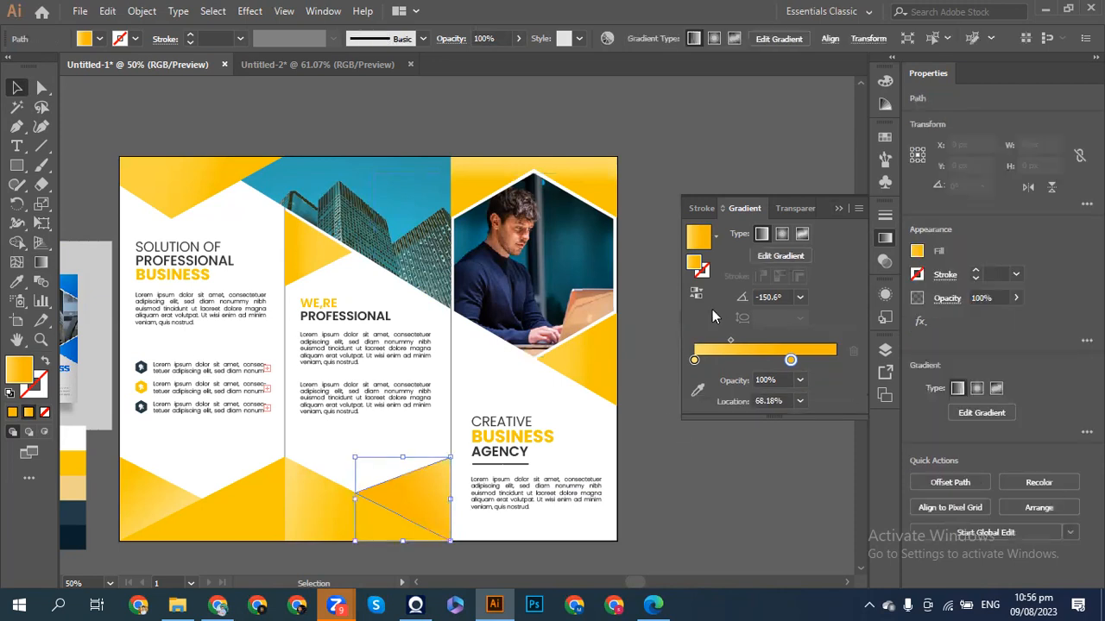
{"action": "left_click", "coordinate": [698, 390]}
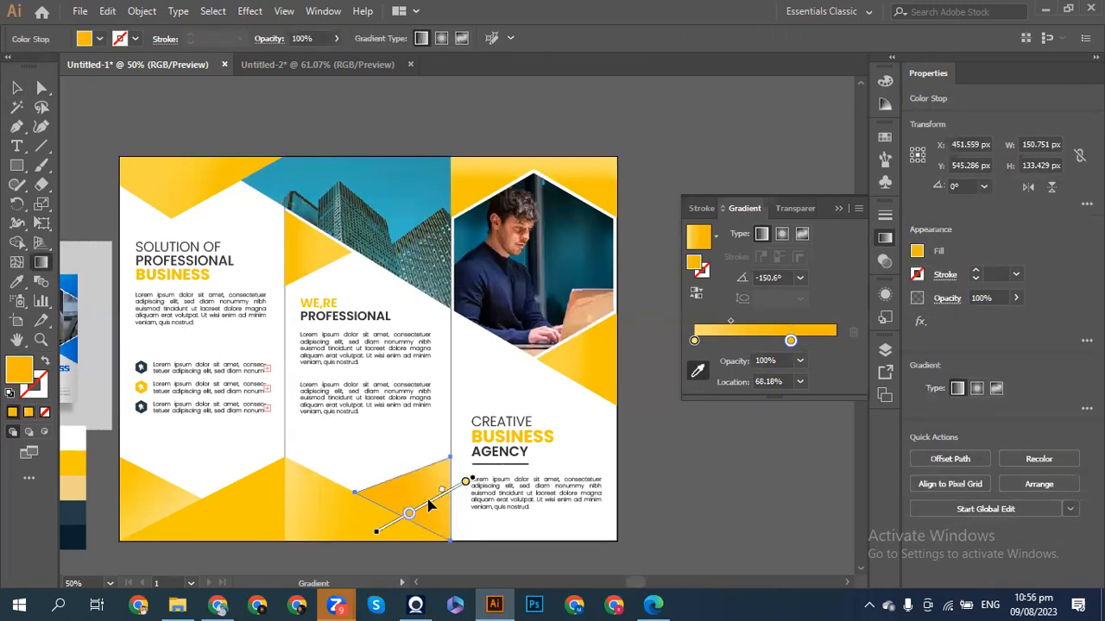
{"action": "left_click_drag", "start_coordinate": [441, 492], "coordinate": [467, 485]}
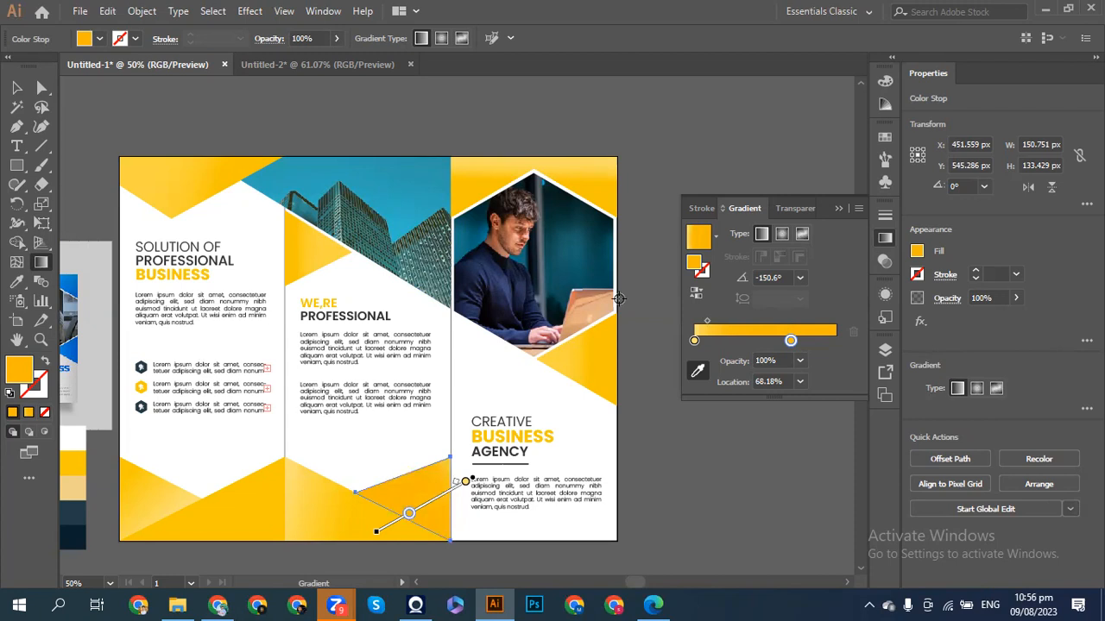
{"action": "double_click", "coordinate": [791, 341]}
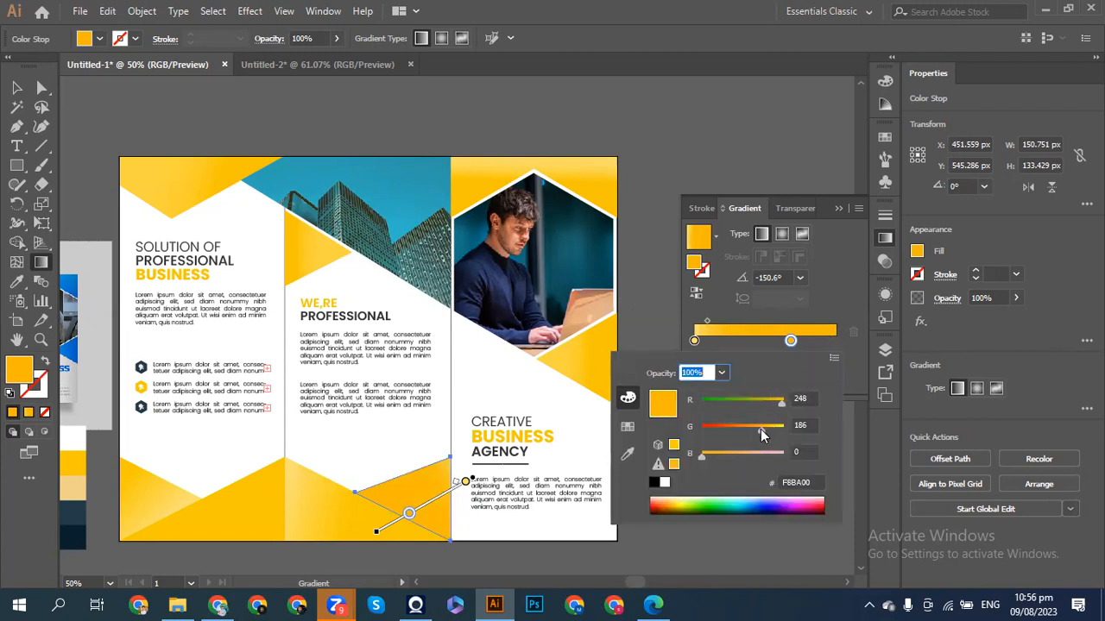
{"action": "left_click_drag", "start_coordinate": [760, 430], "coordinate": [763, 433]}
{"action": "left_click", "coordinate": [16, 89]}
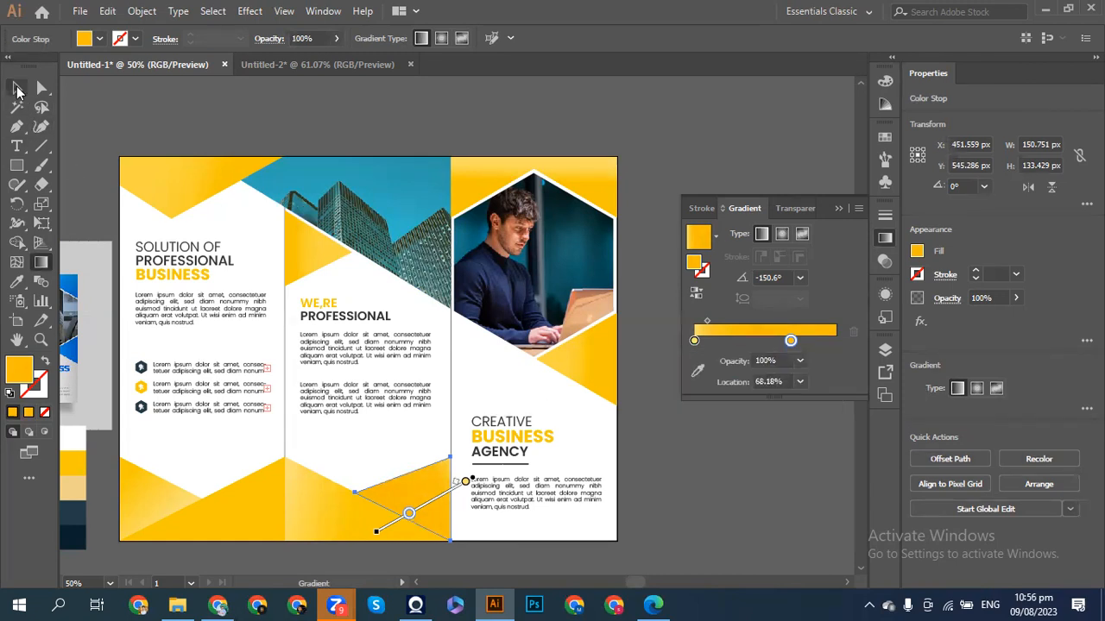
{"action": "left_click", "coordinate": [16, 89]}
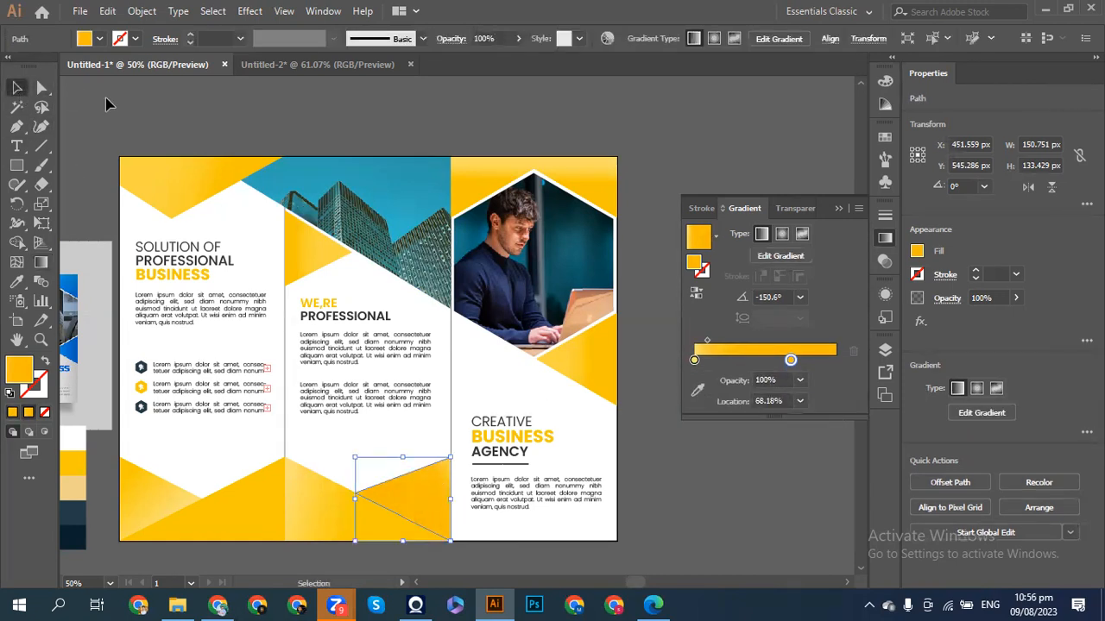
{"action": "left_click", "coordinate": [90, 130]}
{"action": "key", "text": "a"}
{"action": "key", "text": "ctrl+minus"}
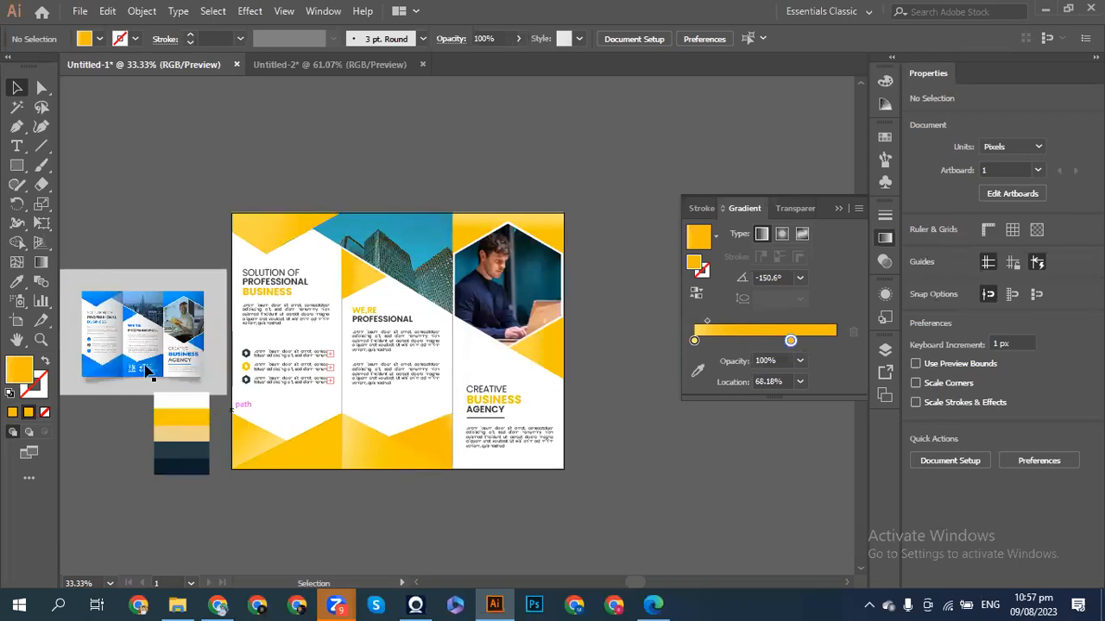
{"action": "key", "text": "ctrl+plus"}
{"action": "scroll", "coordinate": [231, 361], "scroll_direction": "left", "scroll_amount": 5}
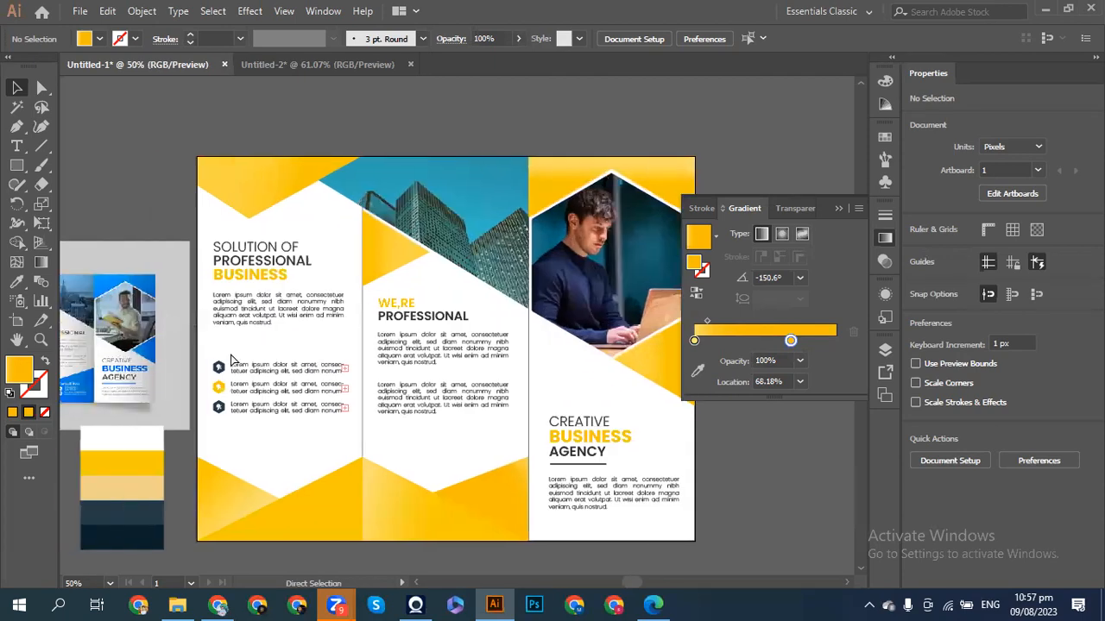
{"action": "scroll", "coordinate": [230, 361], "scroll_direction": "right", "scroll_amount": 1}
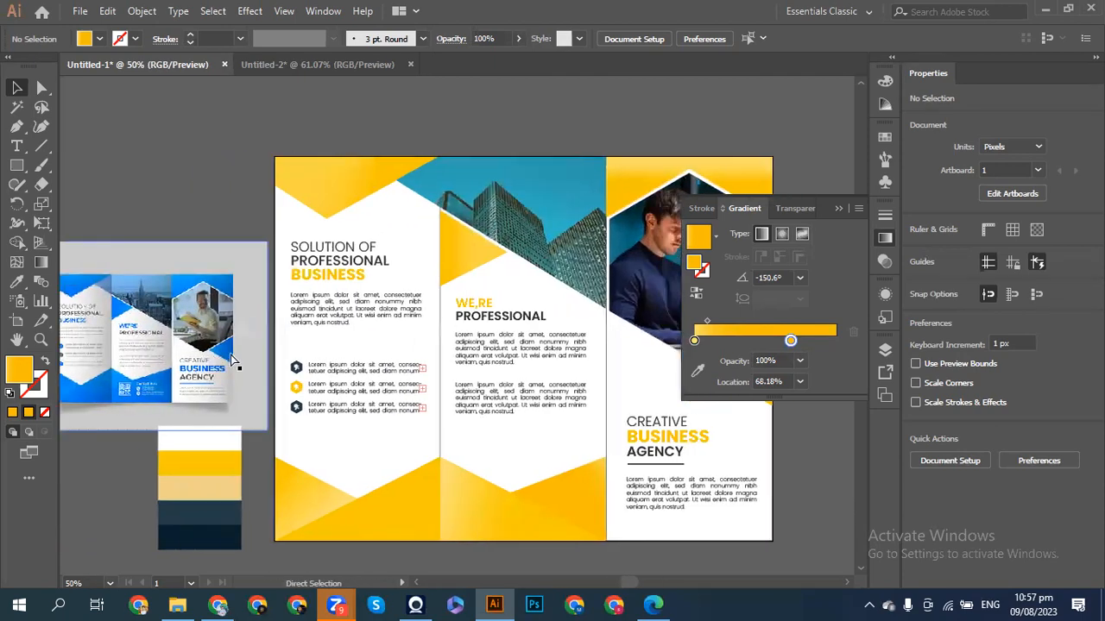
{"action": "scroll", "coordinate": [233, 361], "scroll_direction": "right", "scroll_amount": 1}
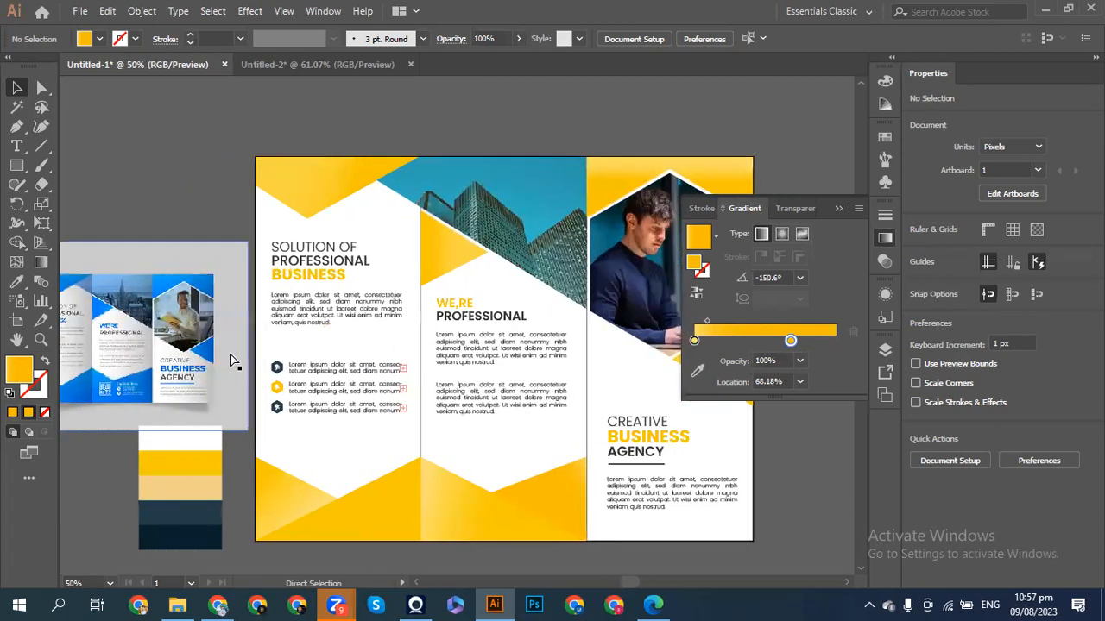
{"action": "scroll", "coordinate": [233, 360], "scroll_direction": "right", "scroll_amount": 1}
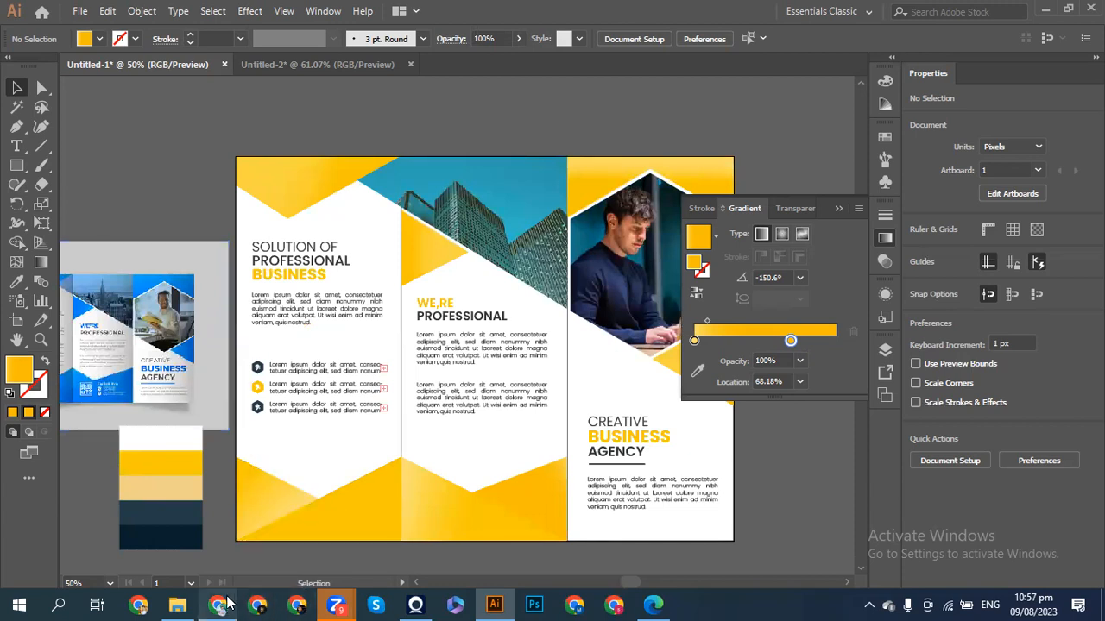
{"action": "mouse_move", "coordinate": [227, 602]}
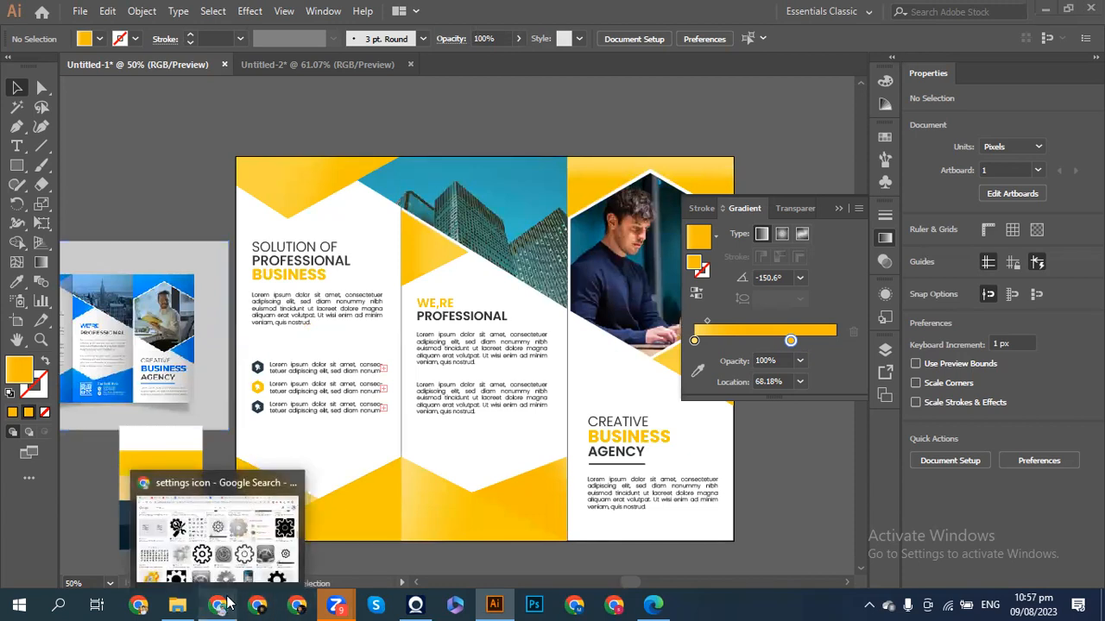
- Change the Google Images query to 'call icon' and run the search
{"action": "left_click", "coordinate": [226, 602]}
{"action": "left_click", "coordinate": [191, 79]}
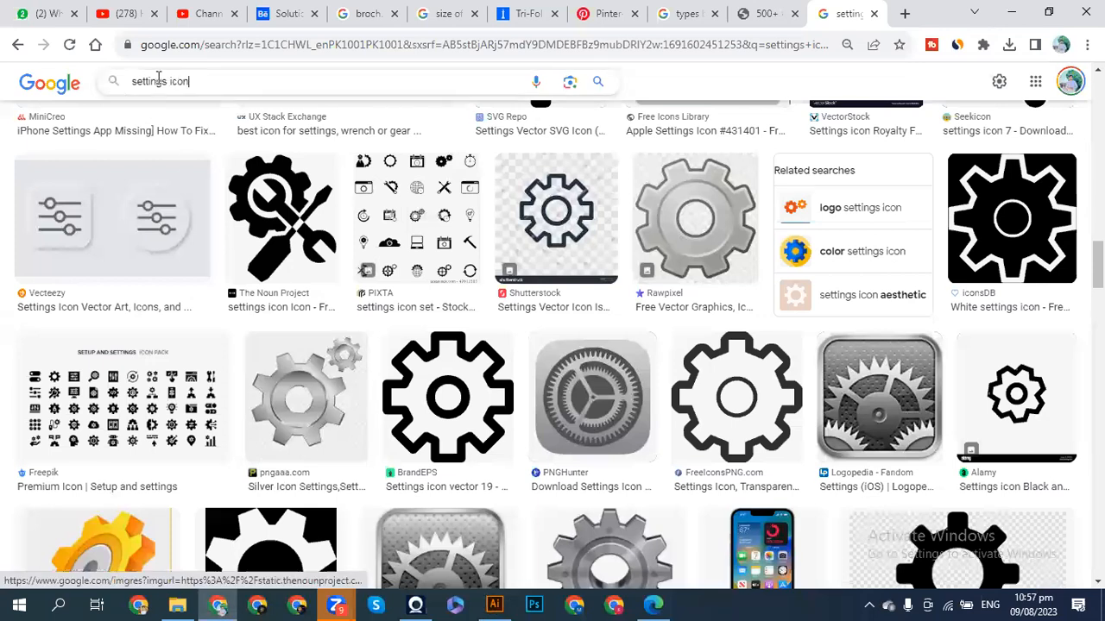
{"action": "double_click", "coordinate": [160, 81]}
{"action": "key", "text": "BackSpace"}
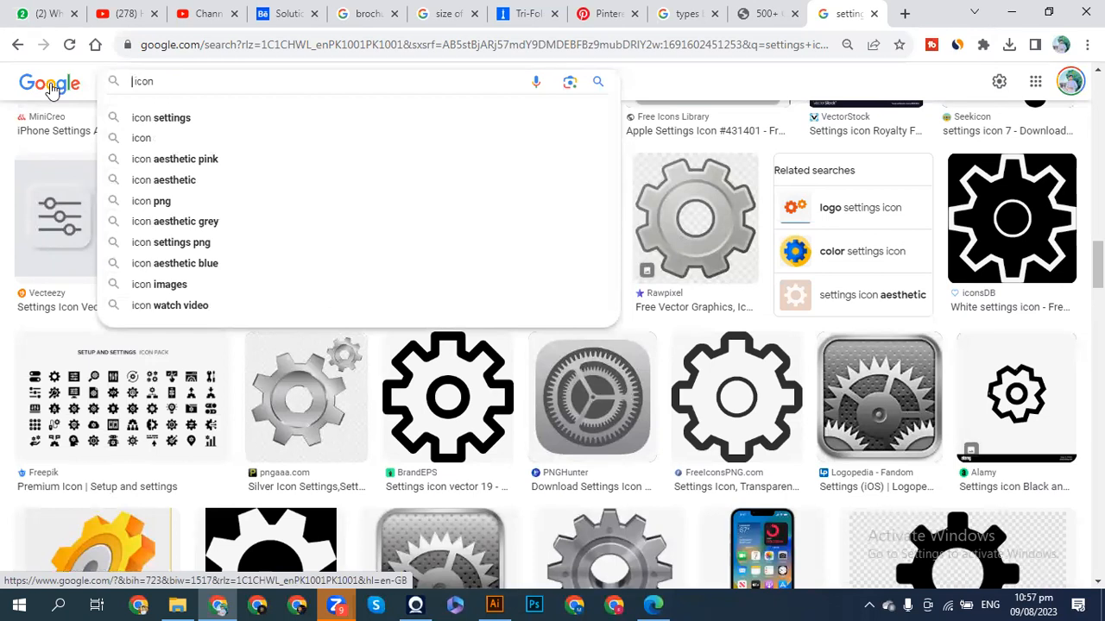
{"action": "type", "text": "ca"}
{"action": "key", "text": "BackSpace"}
{"action": "key", "text": "BackSpace"}
{"action": "type", "text": "call"}
{"action": "key", "text": "Return"}
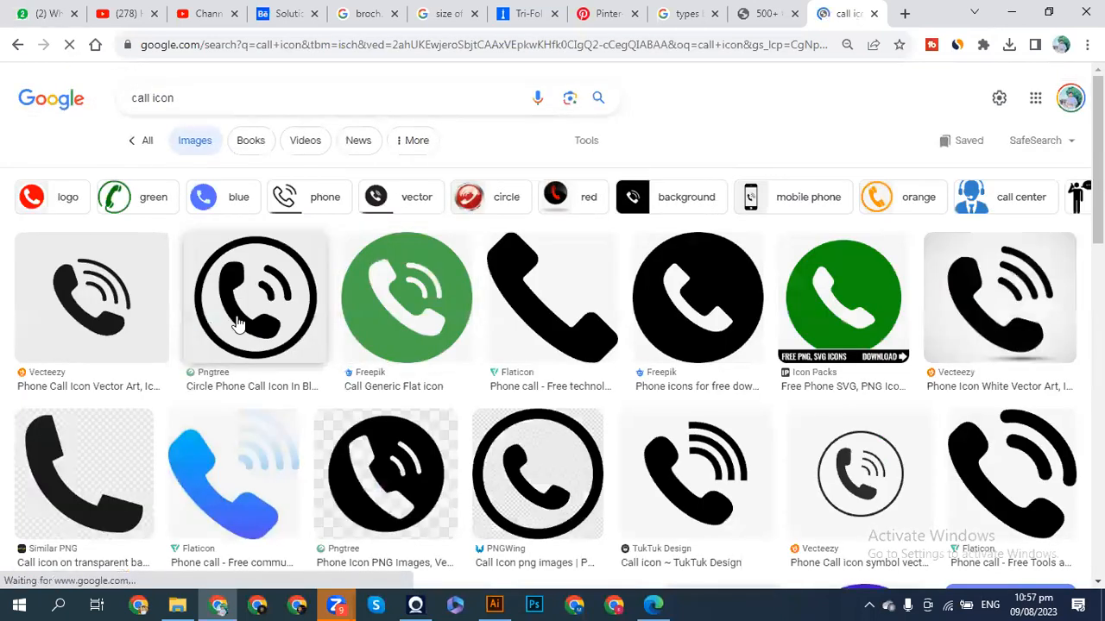
- Copy the circled phone icon image and return to Illustrator
{"action": "right_click", "coordinate": [241, 318]}
{"action": "left_click", "coordinate": [289, 384]}
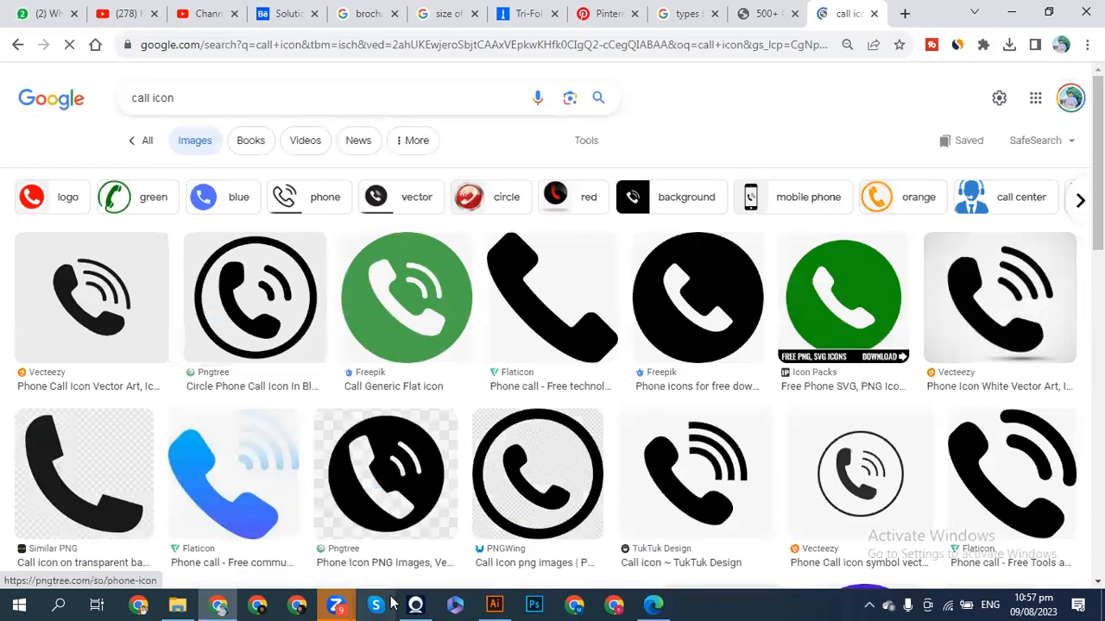
{"action": "left_click", "coordinate": [494, 604]}
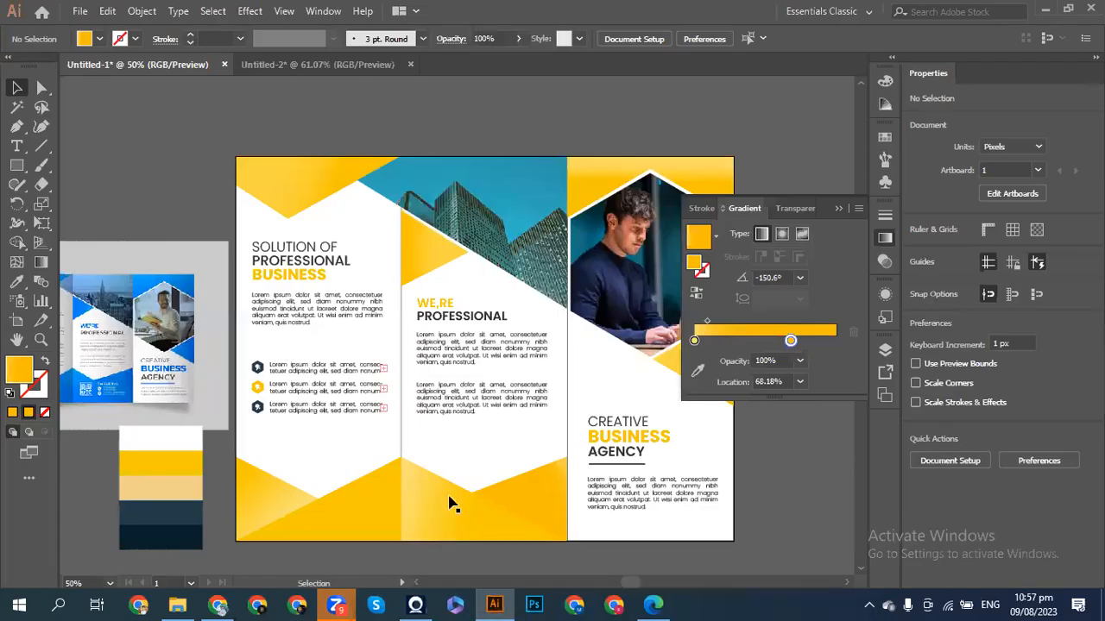
- Paste the phone icon beside the artboard, trace it as a Black and White Logo, and expand it
{"action": "key", "text": "a"}
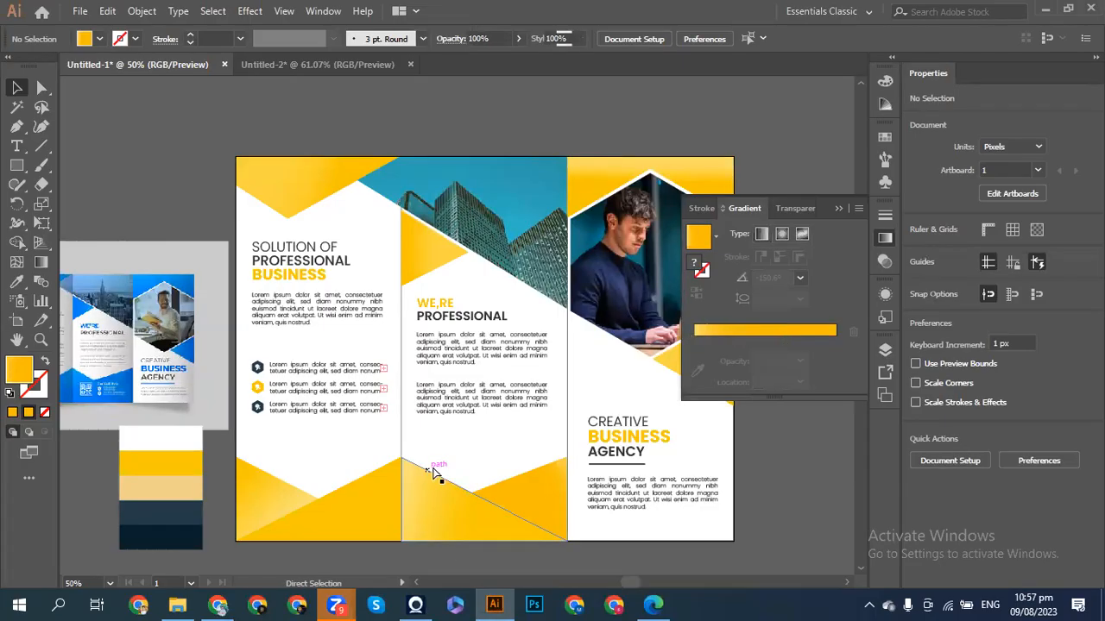
{"action": "key", "text": "ctrl+v"}
{"action": "left_click_drag", "start_coordinate": [459, 339], "coordinate": [784, 518]}
{"action": "scroll", "coordinate": [784, 522], "scroll_direction": "right", "scroll_amount": 3}
{"action": "scroll", "coordinate": [784, 522], "scroll_direction": "down", "scroll_amount": 4}
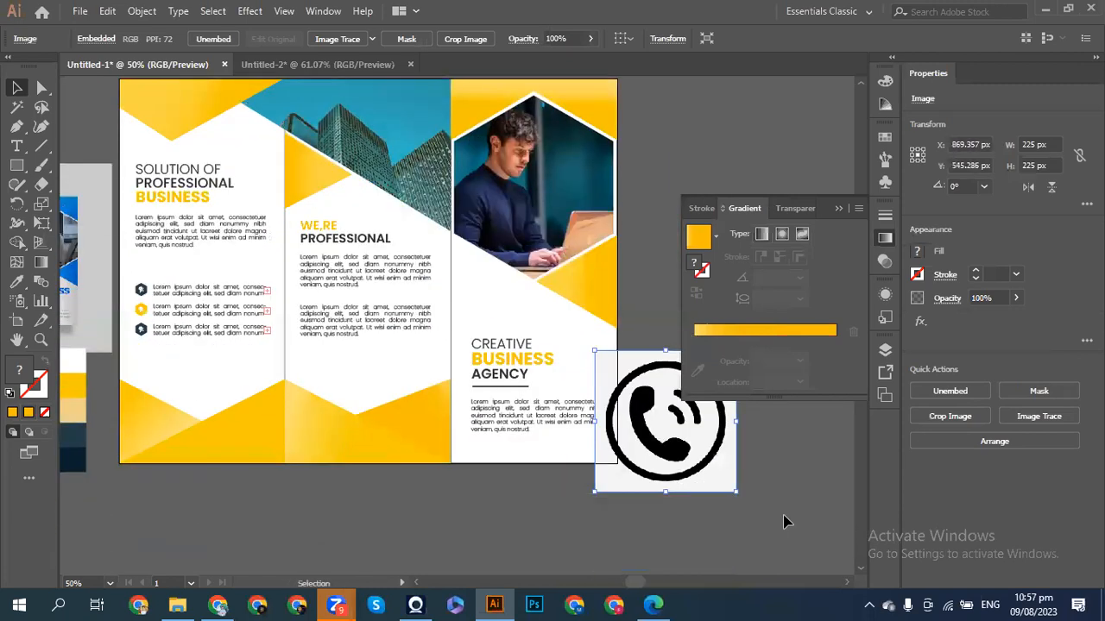
{"action": "mouse_move", "coordinate": [636, 321]}
{"action": "left_mouse_down"}
{"action": "mouse_move", "coordinate": [611, 443]}
{"action": "mouse_move", "coordinate": [583, 443]}
{"action": "left_mouse_up"}
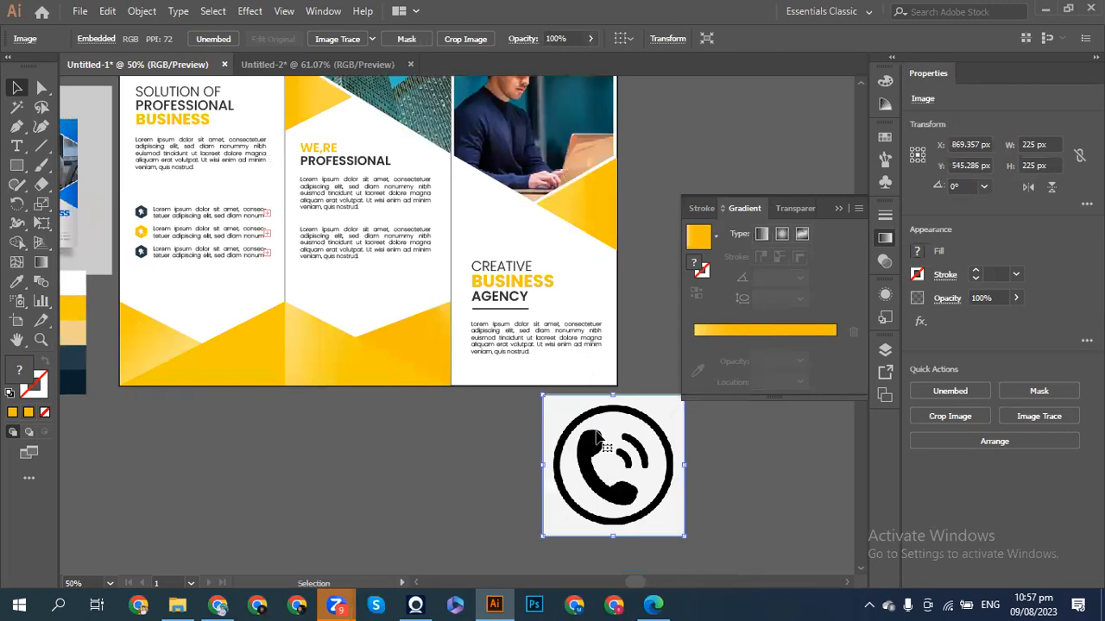
{"action": "left_click", "coordinate": [1021, 412]}
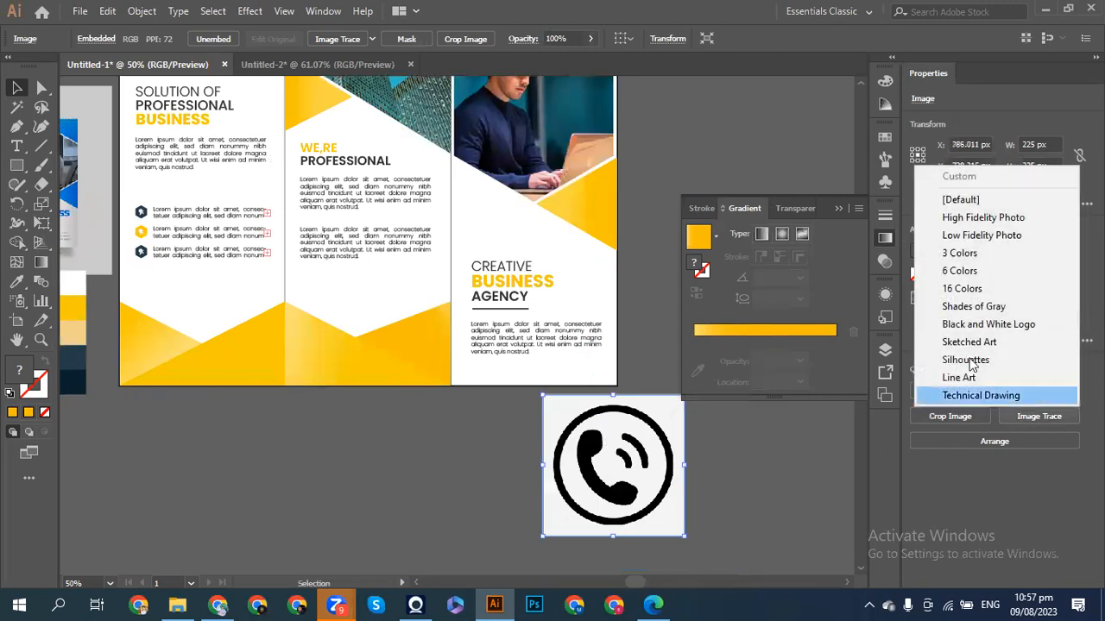
{"action": "left_click", "coordinate": [960, 323]}
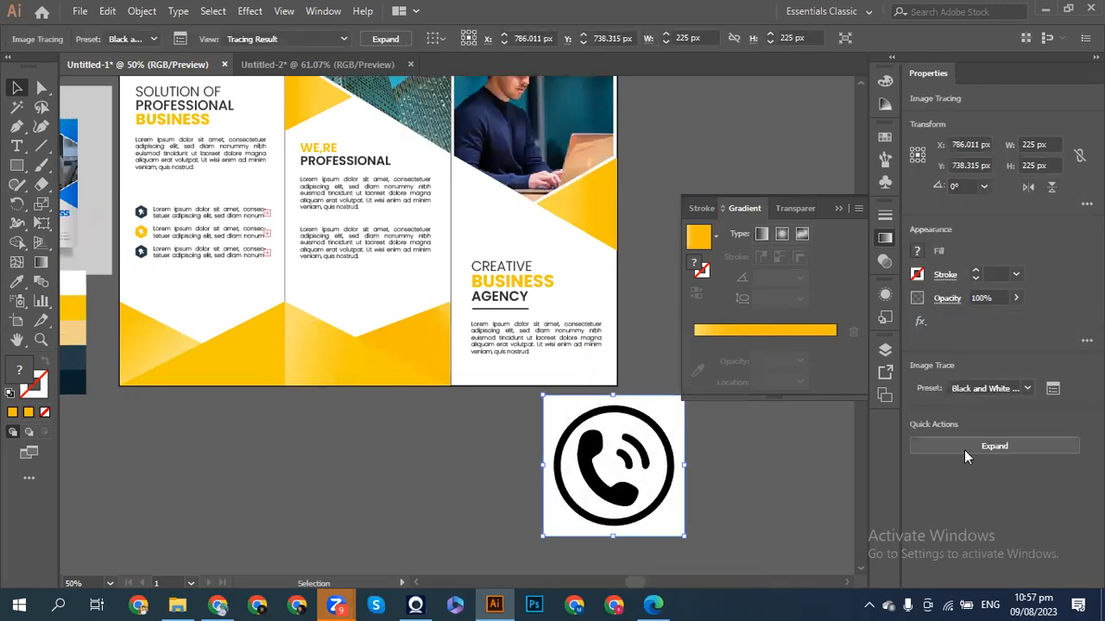
{"action": "left_click", "coordinate": [949, 458]}
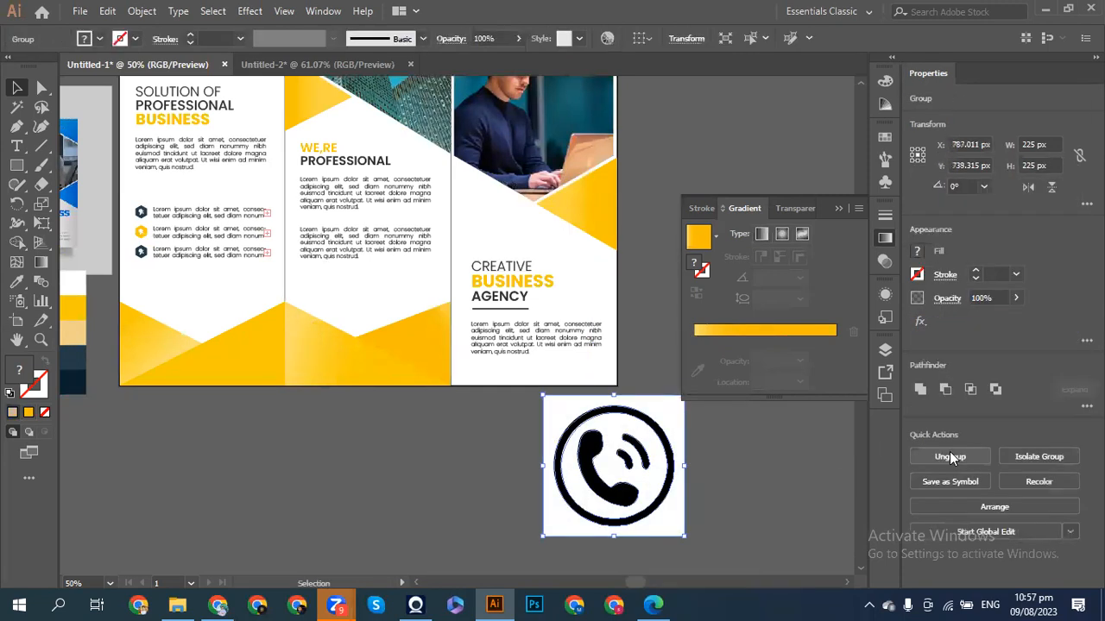
- Delete the white background square and inner white fill, then group the black phone paths
{"action": "key", "text": "ctrl+shift+a"}
{"action": "left_click", "coordinate": [679, 500]}
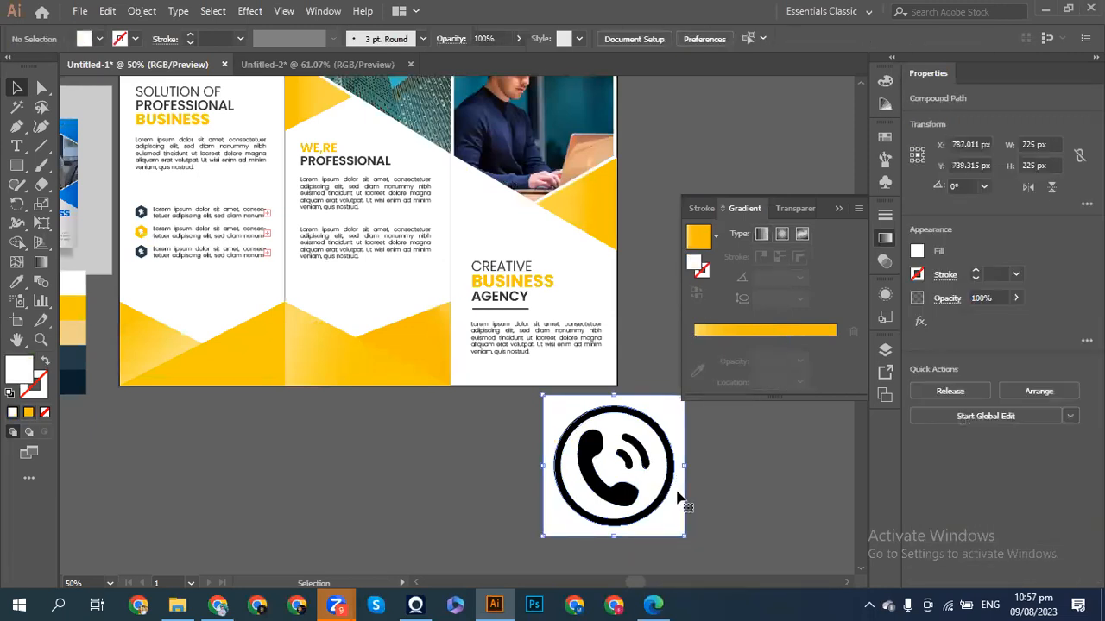
{"action": "key", "text": "Delete"}
{"action": "left_click", "coordinate": [640, 485]}
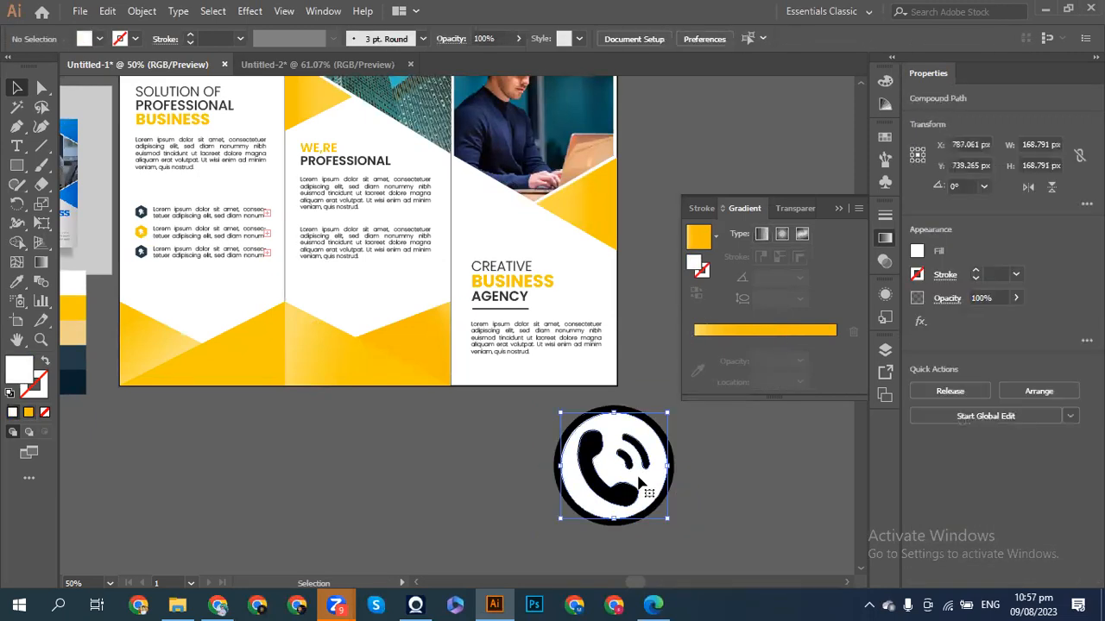
{"action": "key", "text": "Delete"}
{"action": "left_click_drag", "start_coordinate": [693, 461], "coordinate": [494, 492]}
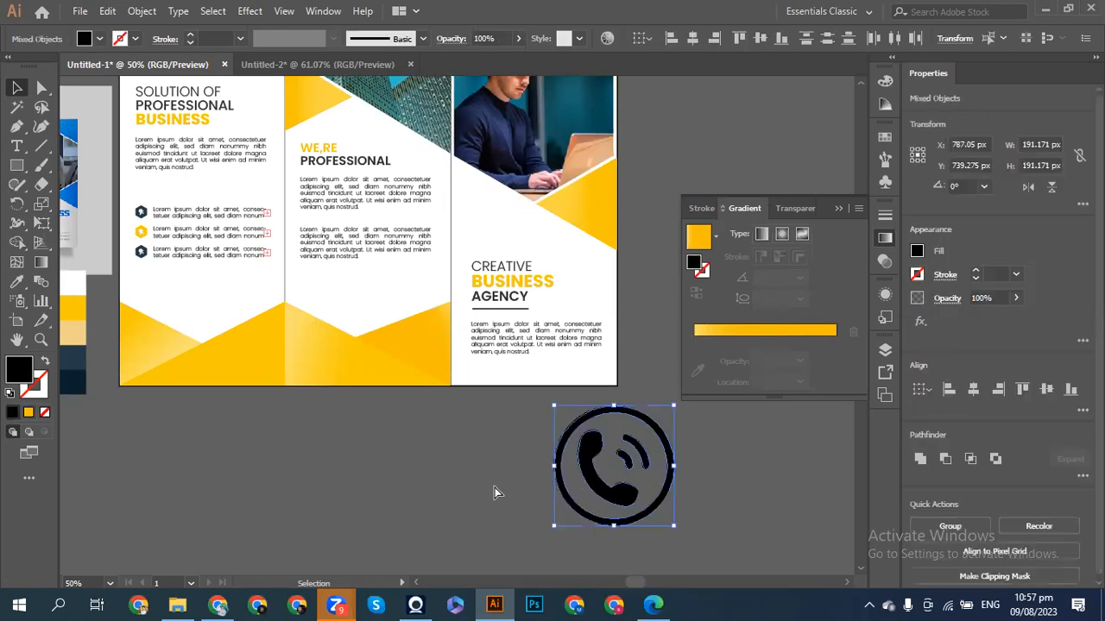
{"action": "key", "text": "ctrl+g"}
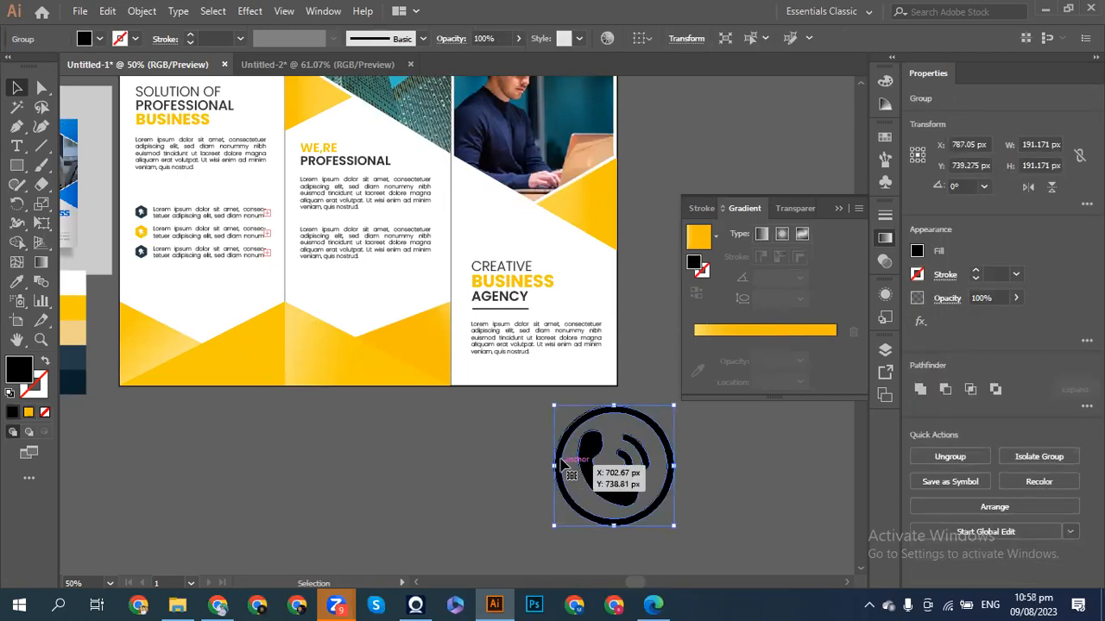
- Move the phone icon to the bottom of the middle panel and eyedrop the dark navy swatch onto it
{"action": "left_click_drag", "start_coordinate": [577, 464], "coordinate": [349, 370]}
{"action": "scroll", "coordinate": [345, 368], "scroll_direction": "left", "scroll_amount": 3}
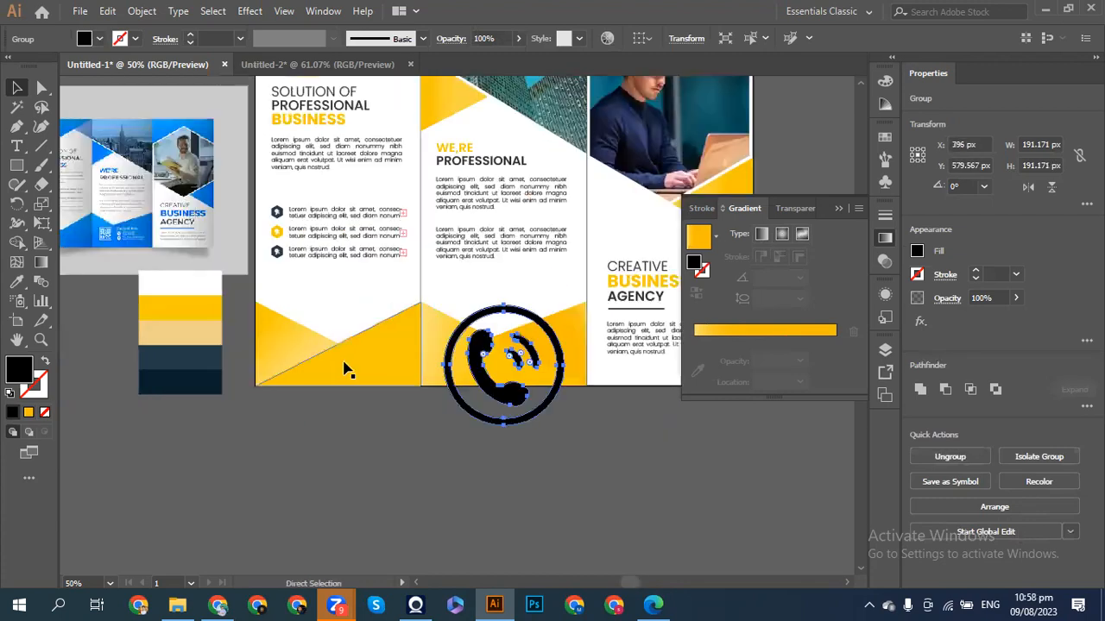
{"action": "left_click", "coordinate": [16, 281]}
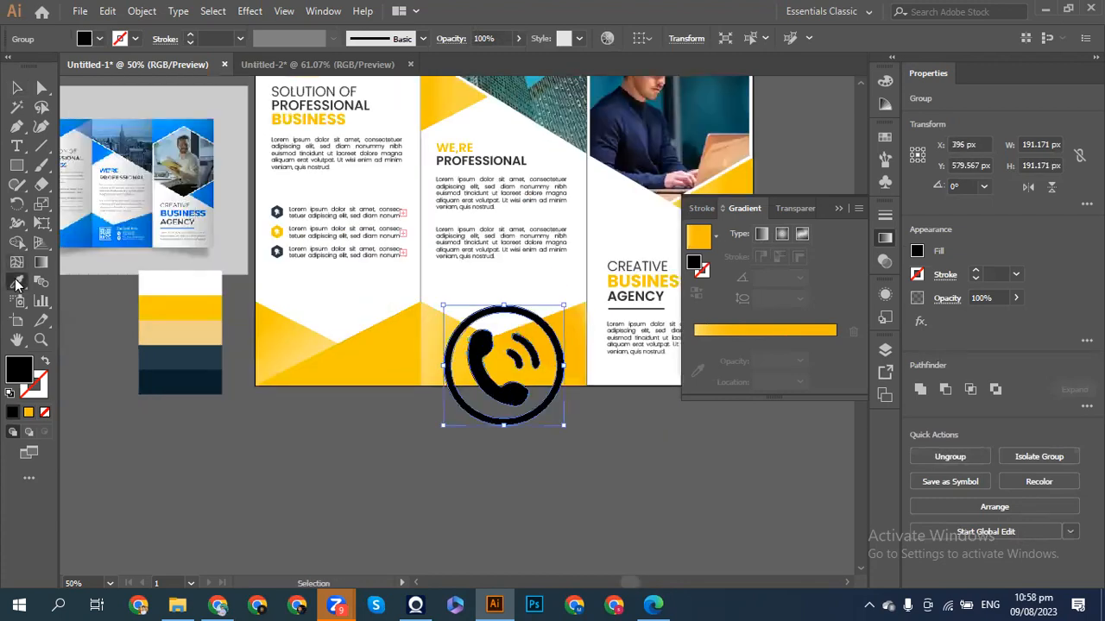
{"action": "left_click", "coordinate": [171, 349]}
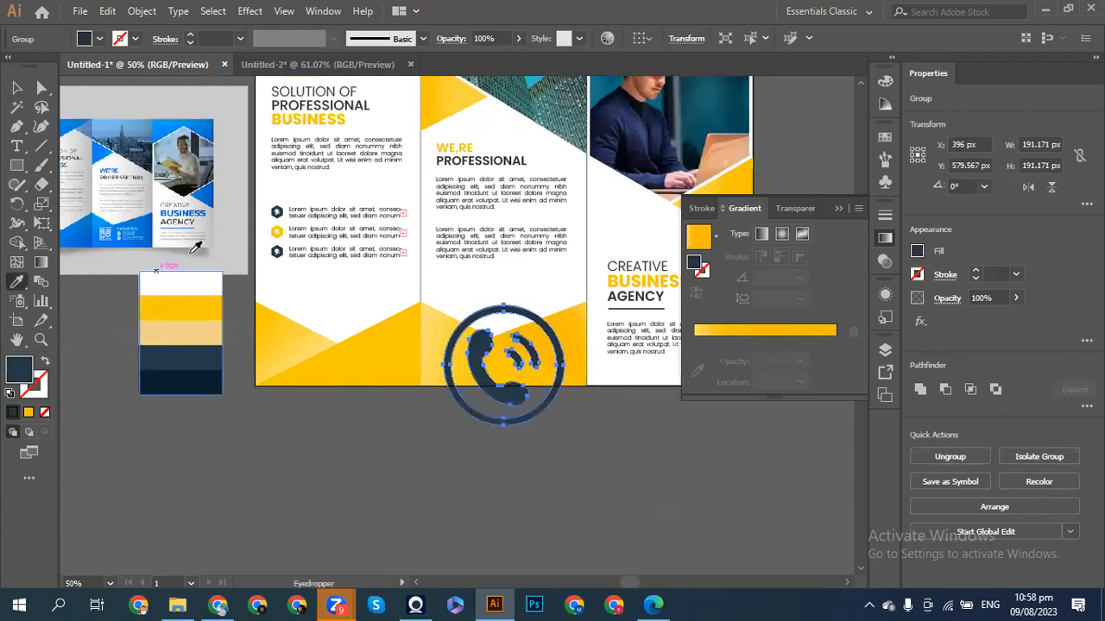
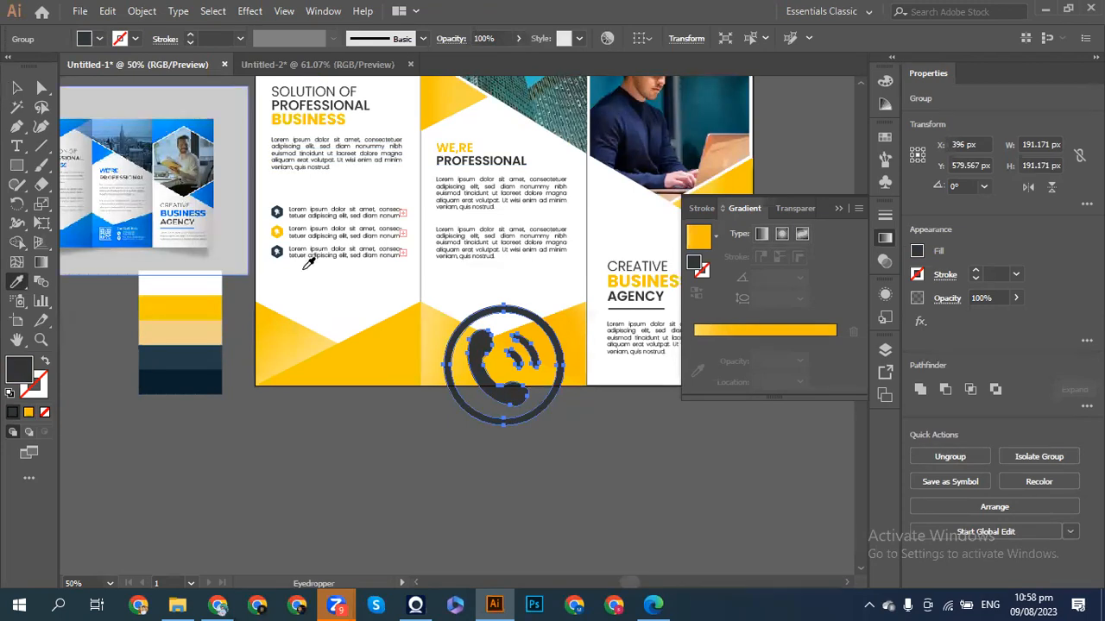
- Fill the phone icon white and scale it down to about 14.59 px on the yellow footer
{"action": "left_click", "coordinate": [179, 284]}
{"action": "key", "text": "v"}
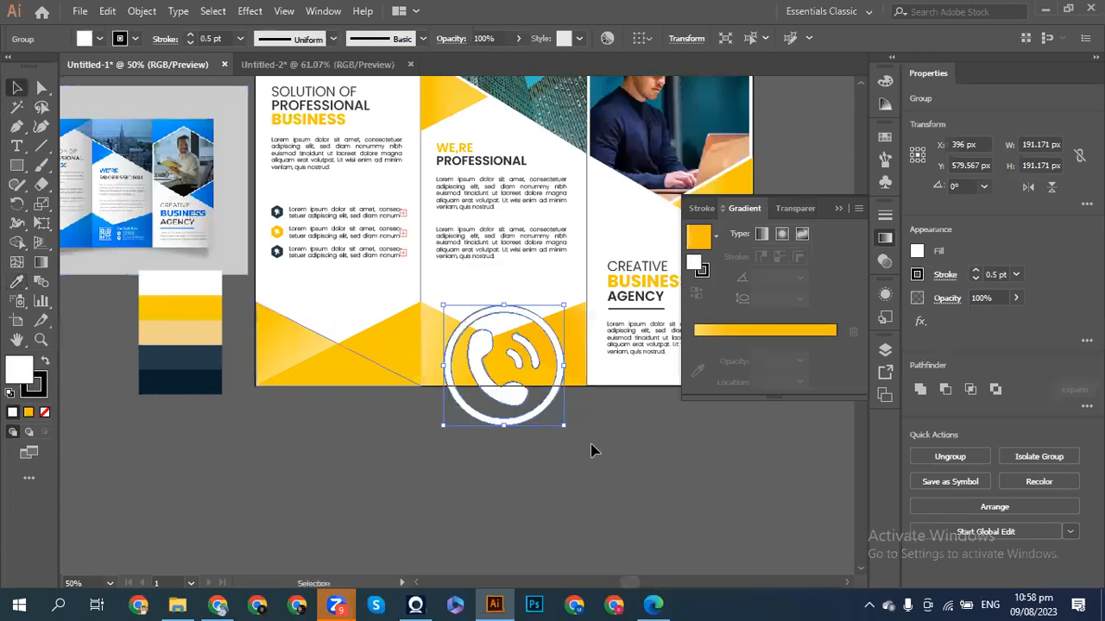
{"action": "left_click_drag", "start_coordinate": [563, 428], "coordinate": [464, 355]}
{"action": "key", "text": "a"}
{"action": "key", "text": "ctrl+1"}
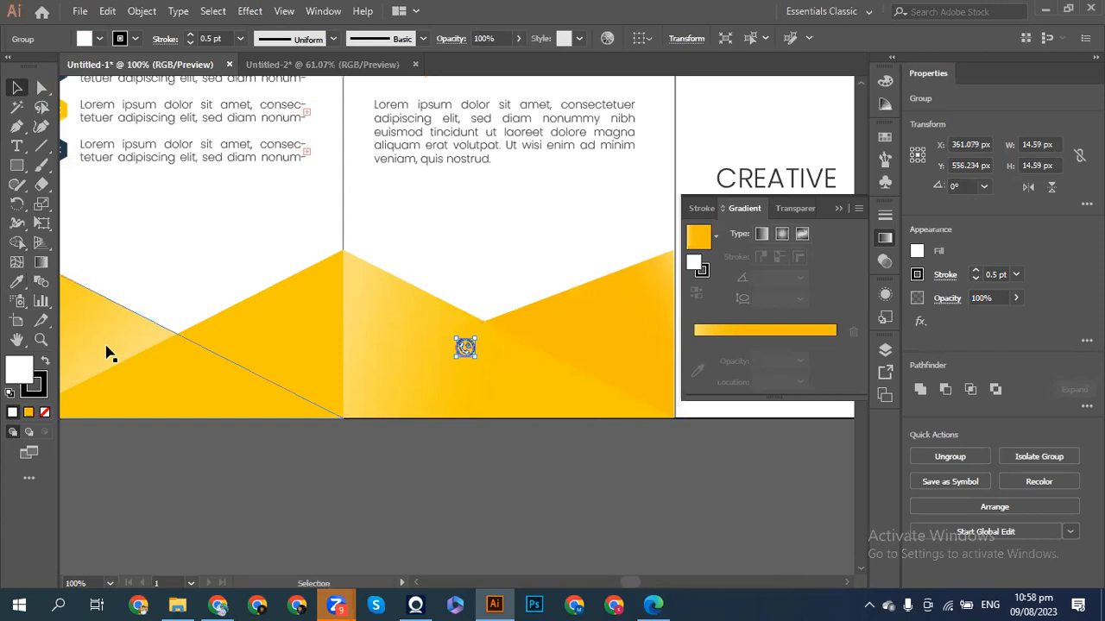
- Remove the phone icon's outline stroke and zoom out to the whole brochure
{"action": "left_click", "coordinate": [45, 414]}
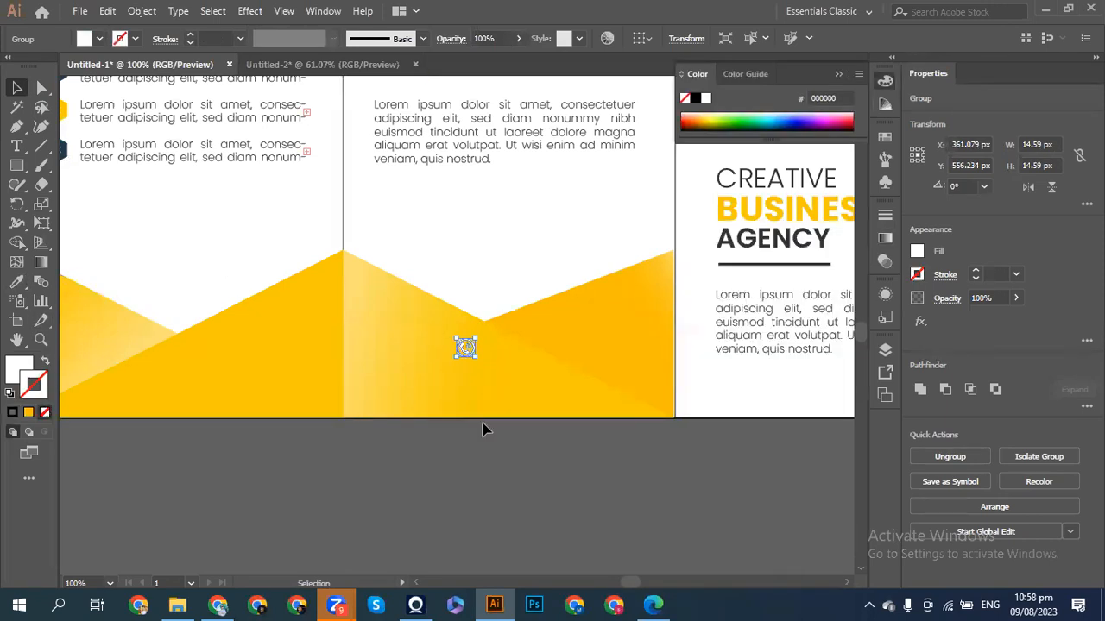
{"action": "left_click", "coordinate": [491, 467]}
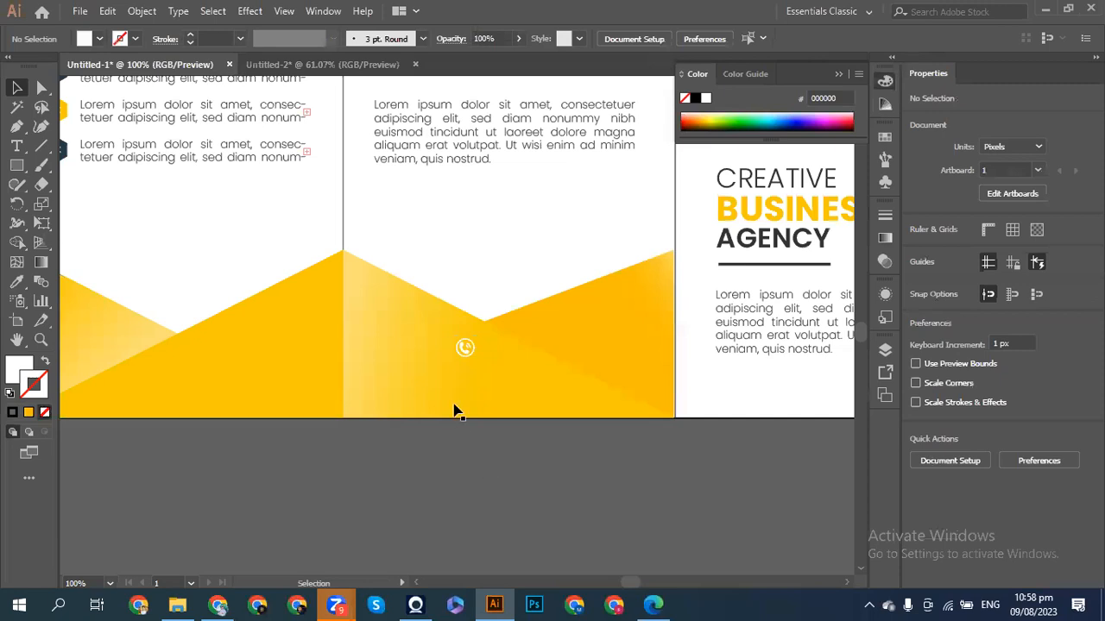
{"action": "key", "text": "a"}
{"action": "key", "text": "ctrl+minus"}
{"action": "key", "text": "ctrl+minus"}
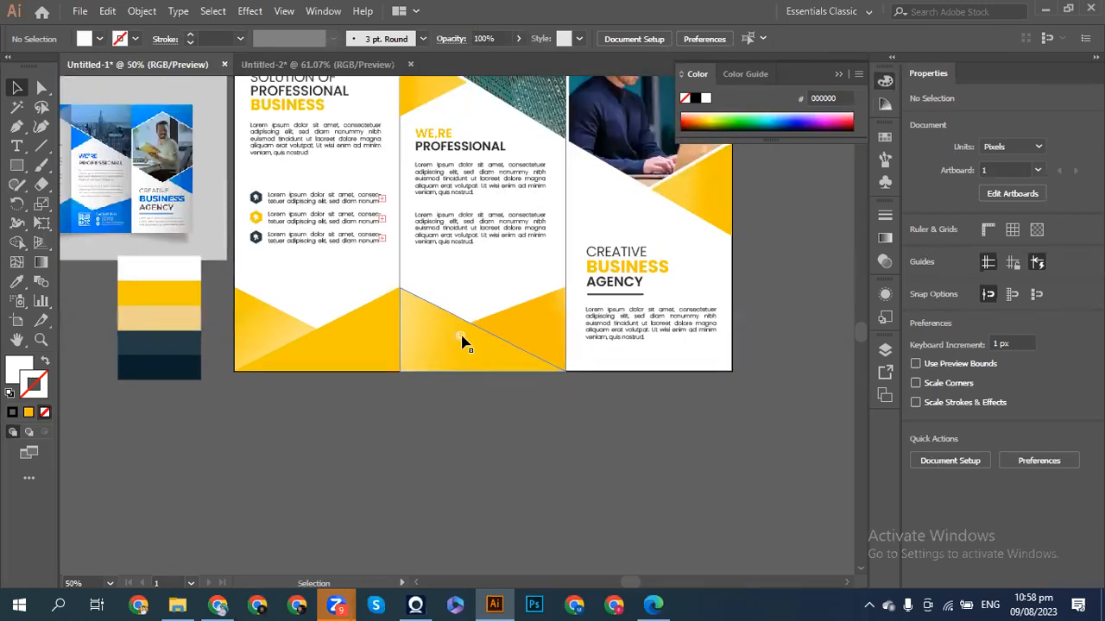
- Try sampling the dark navy swatch onto the small phone icon, keeping it white
{"action": "left_click", "coordinate": [461, 337]}
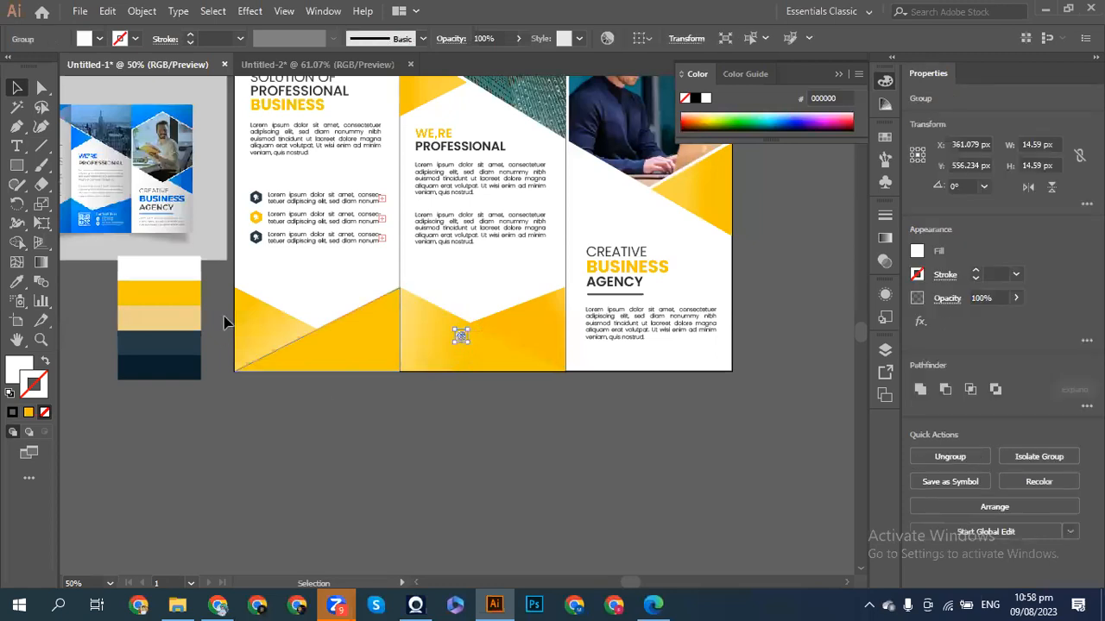
{"action": "left_click", "coordinate": [16, 282]}
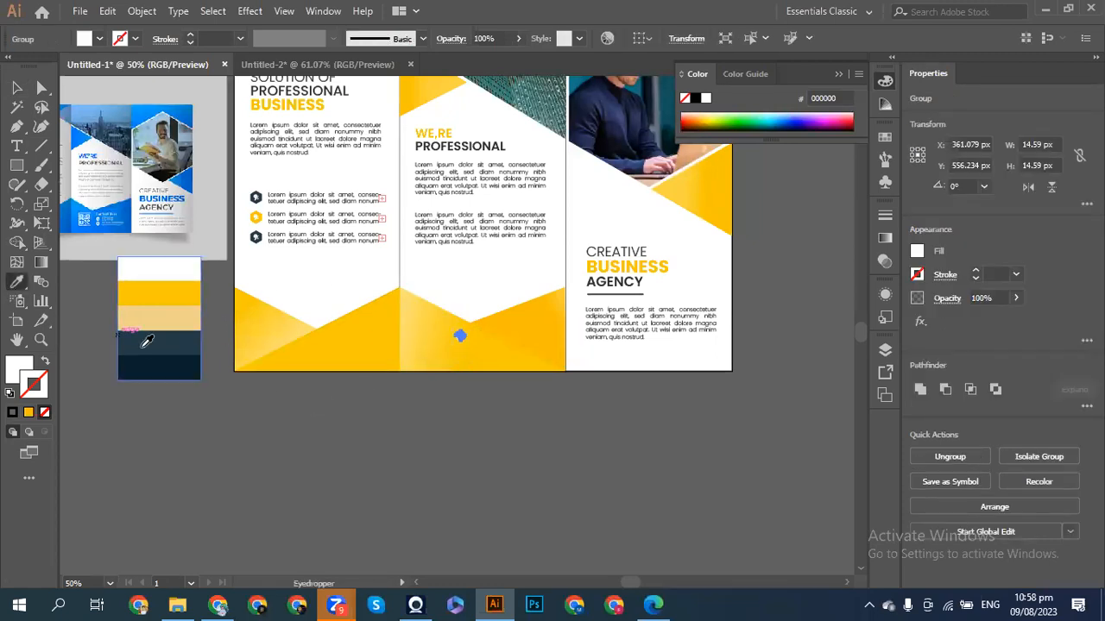
{"action": "left_click", "coordinate": [148, 346]}
{"action": "left_click", "coordinate": [16, 87]}
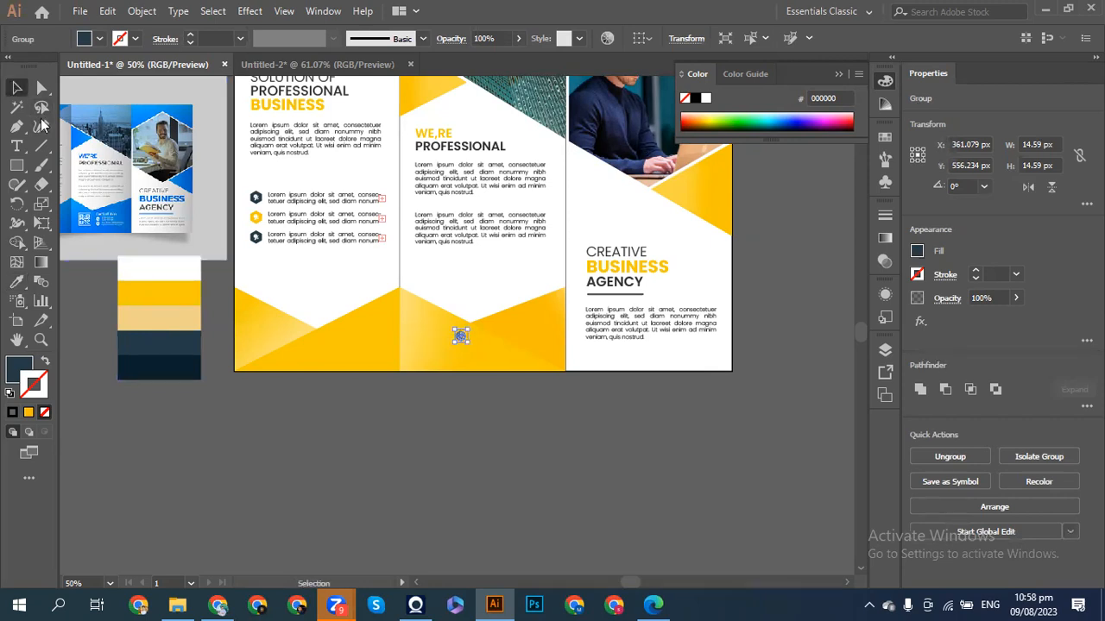
{"action": "left_click", "coordinate": [220, 448]}
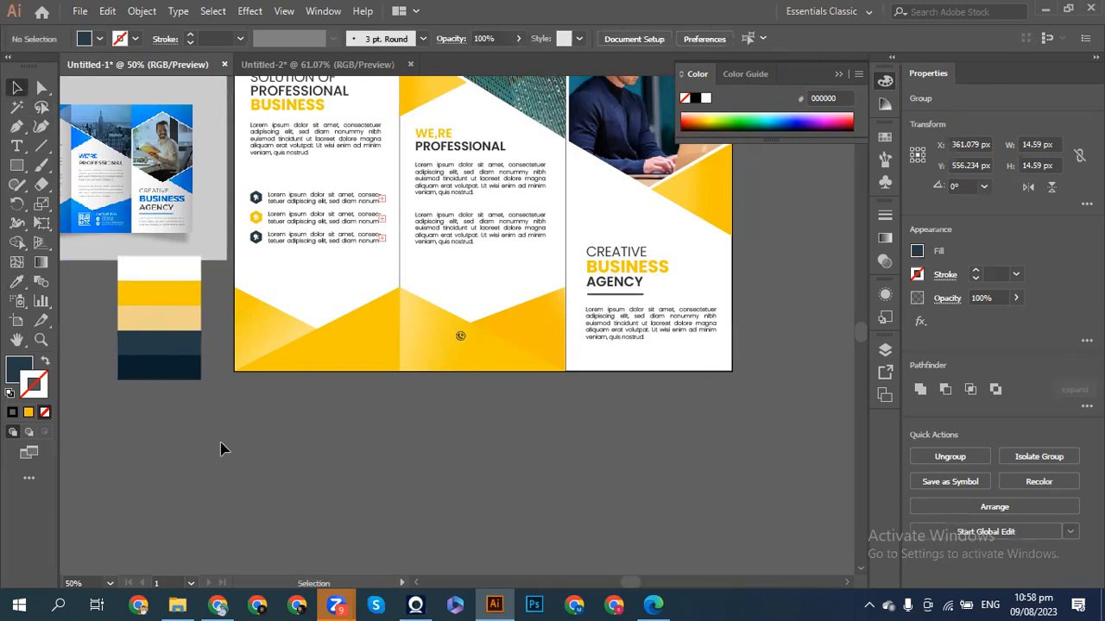
{"action": "left_click", "coordinate": [465, 337]}
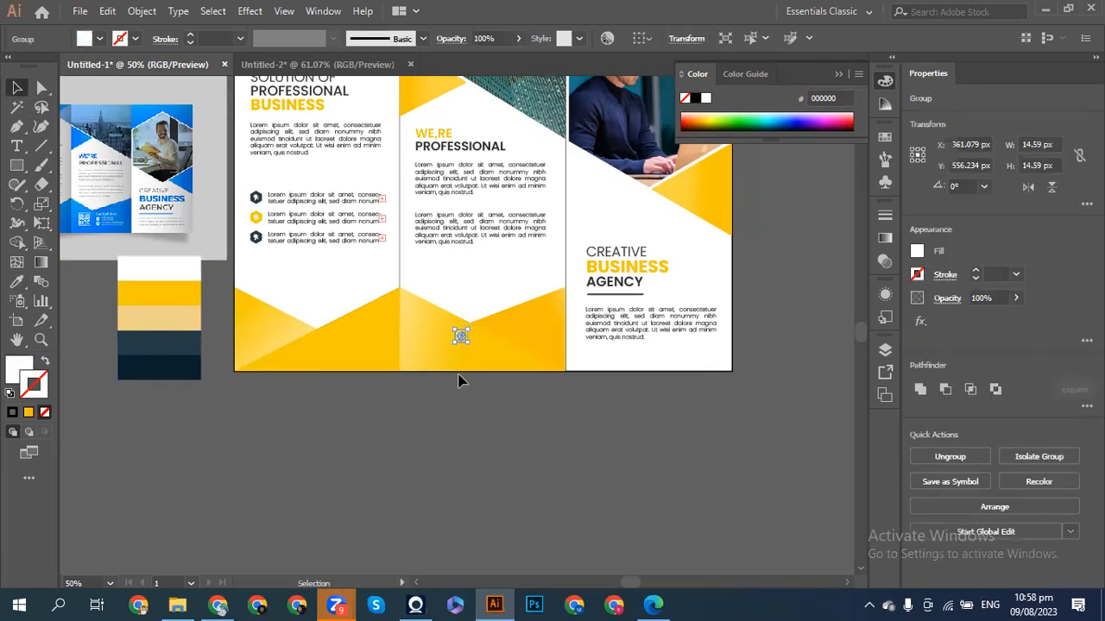
{"action": "left_click", "coordinate": [450, 382]}
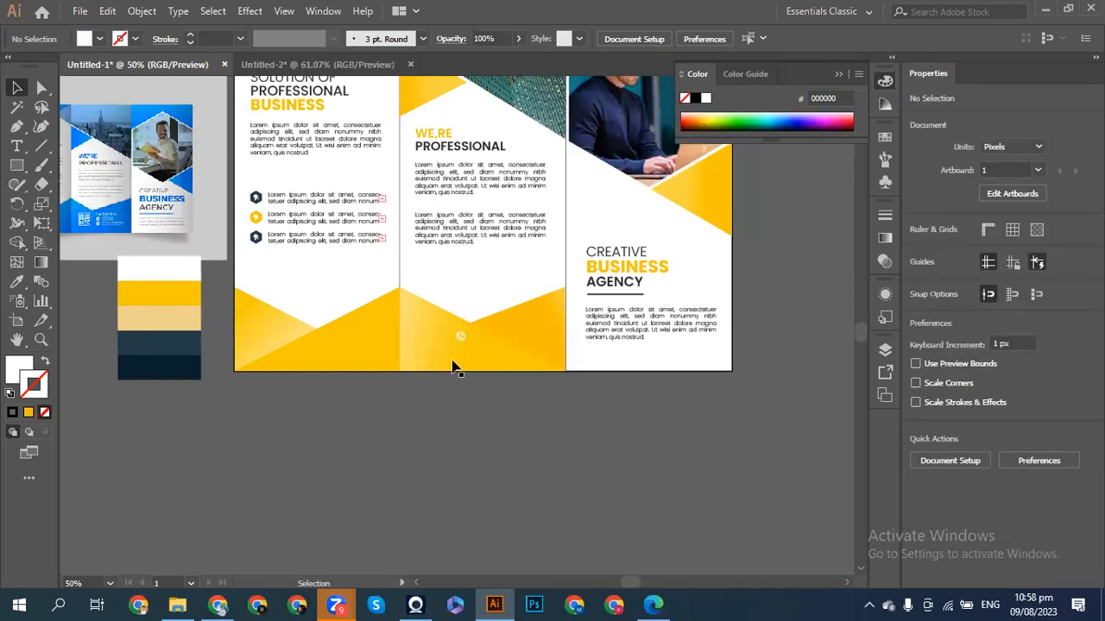
- Zoom in on the phone icon, test nudging it lower, then zoom back out
{"action": "left_click", "coordinate": [461, 337]}
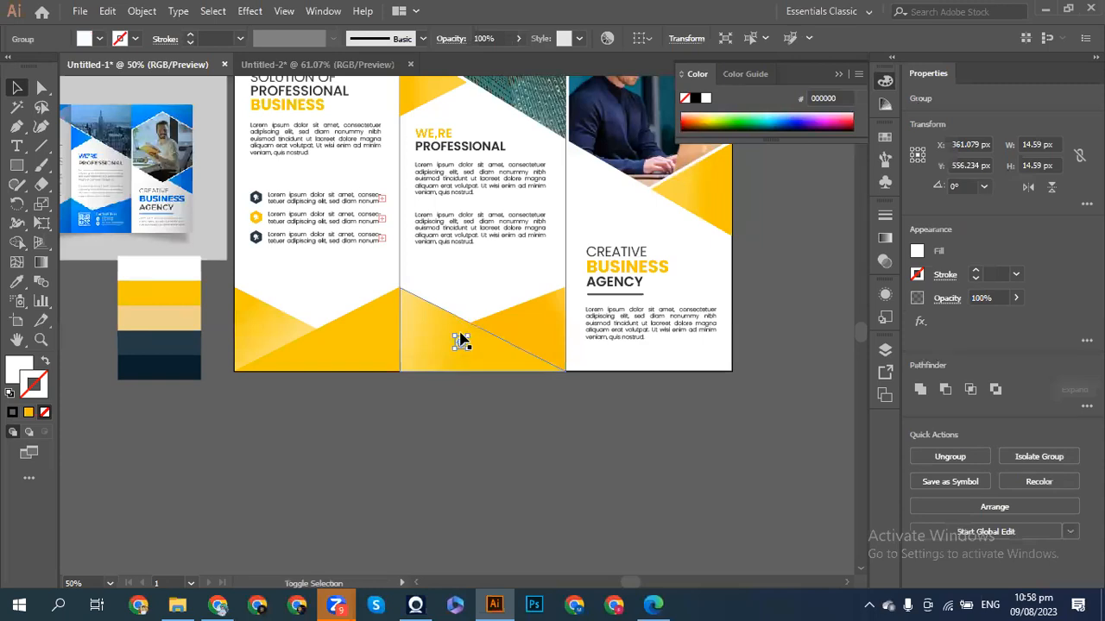
{"action": "key", "text": "ctrl+plus"}
{"action": "key", "text": "ctrl+plus"}
{"action": "key", "text": "ctrl+plus"}
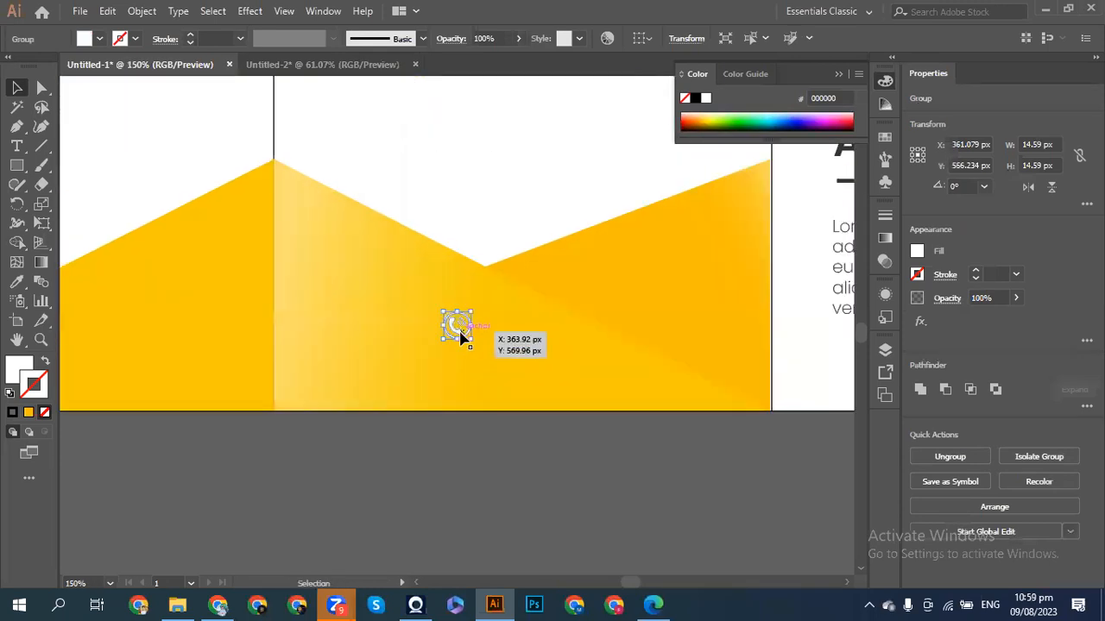
{"action": "mouse_move", "coordinate": [458, 343]}
{"action": "left_mouse_down"}
{"action": "mouse_move", "coordinate": [458, 375]}
{"action": "mouse_move", "coordinate": [457, 344]}
{"action": "left_mouse_up"}
{"action": "left_click", "coordinate": [19, 148]}
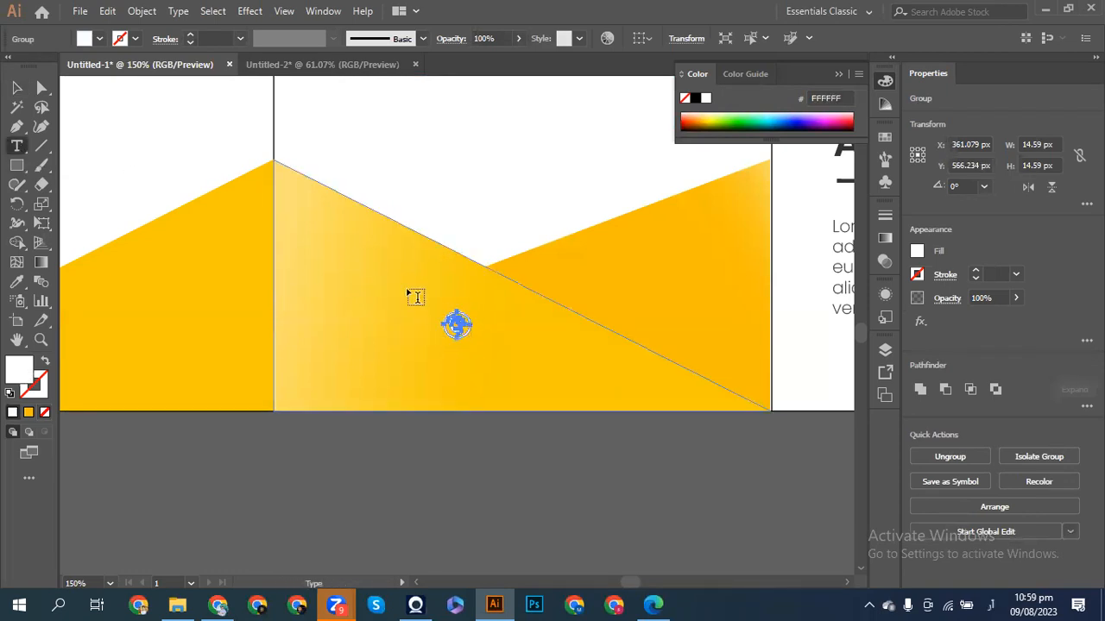
{"action": "key", "text": "ctrl+minus"}
{"action": "key", "text": "ctrl+minus"}
{"action": "key", "text": "ctrl+minus"}
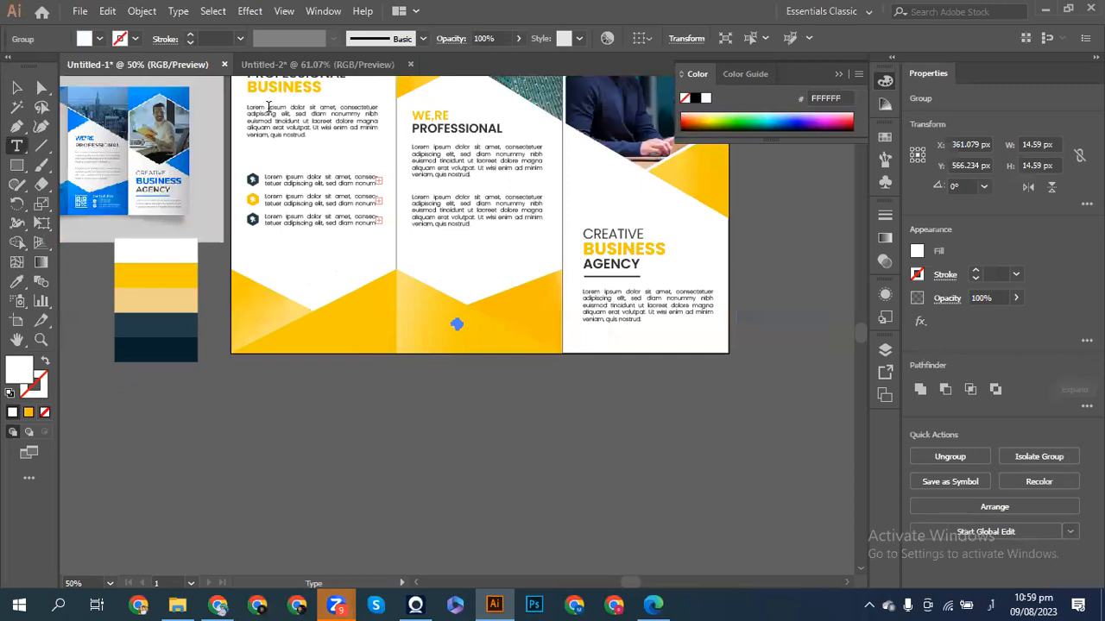
{"action": "left_click", "coordinate": [18, 87]}
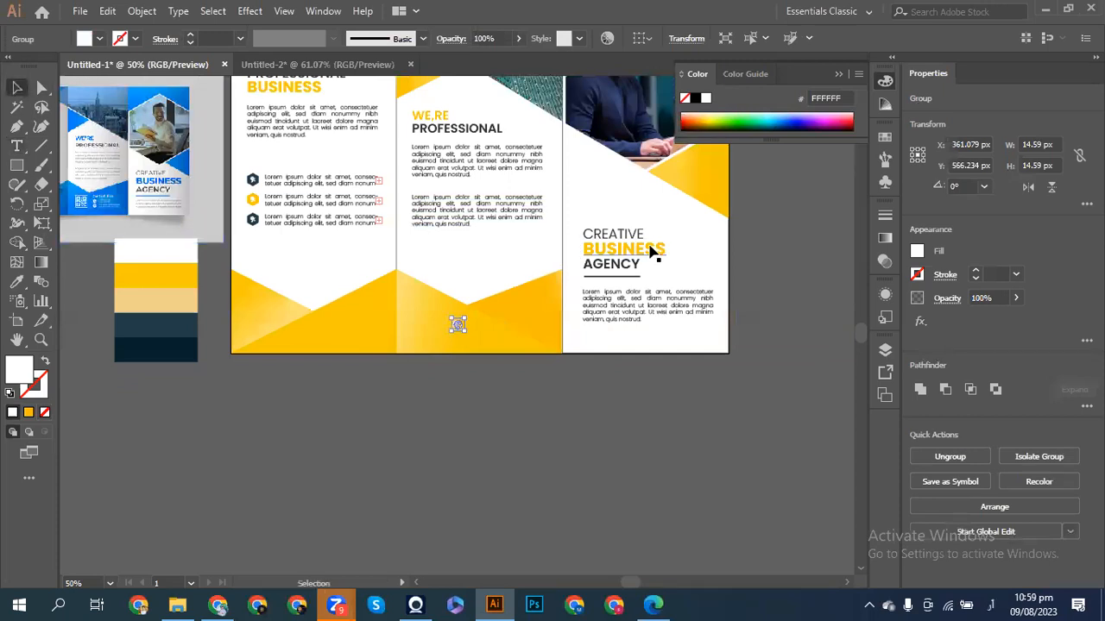
- Place a smaller CREATIVE copy beside the phone icon and shrink the icon to about 10 px
{"action": "left_click_drag", "start_coordinate": [605, 244], "coordinate": [496, 331]}
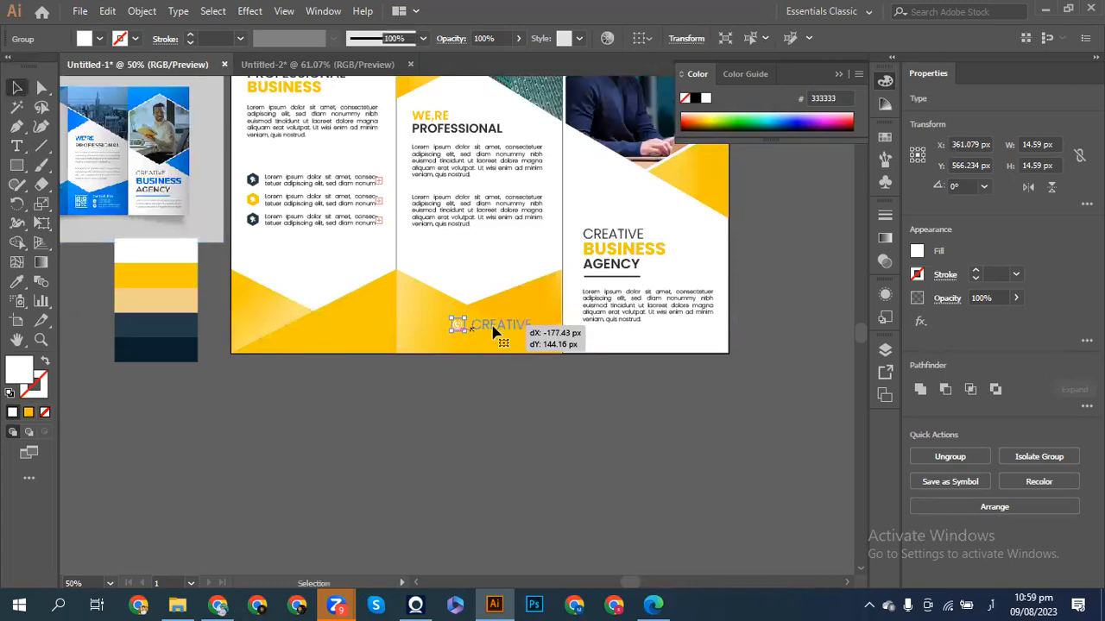
{"action": "key", "text": "ctrl+equal"}
{"action": "left_click_drag", "start_coordinate": [582, 288], "coordinate": [538, 314]}
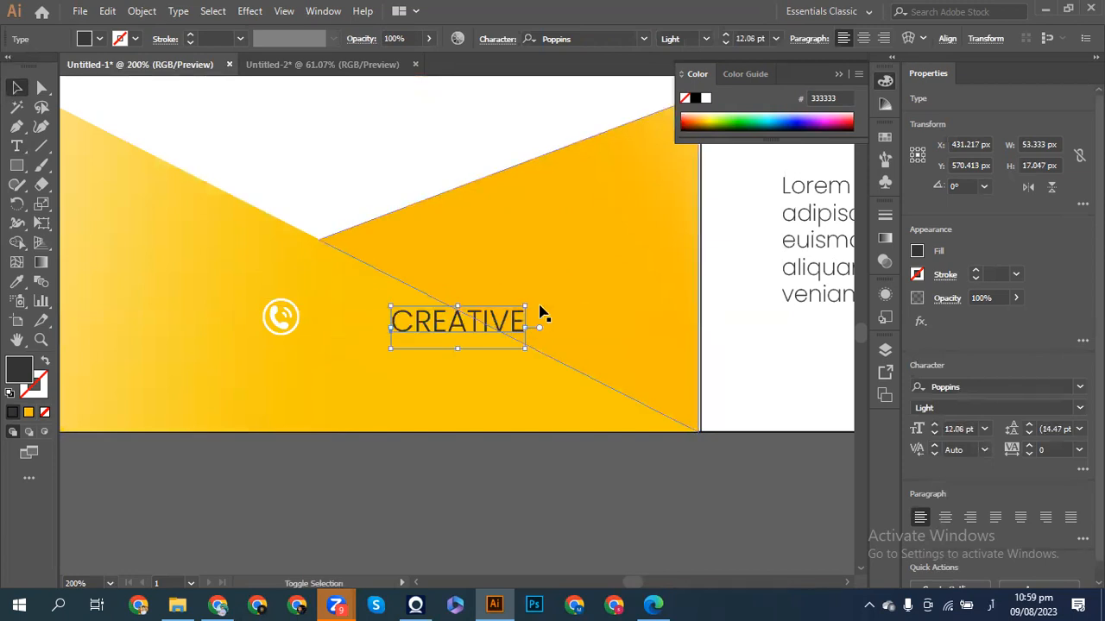
{"action": "left_click", "coordinate": [432, 330]}
{"action": "left_click_drag", "start_coordinate": [432, 331], "coordinate": [350, 327]}
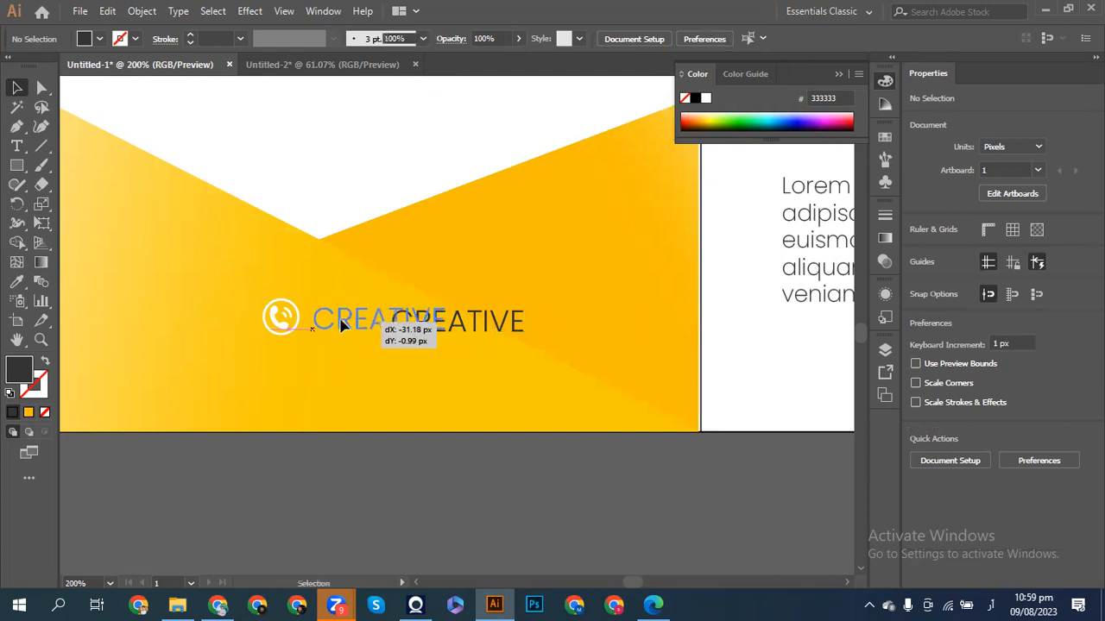
{"action": "left_click", "coordinate": [299, 332]}
{"action": "left_click_drag", "start_coordinate": [301, 338], "coordinate": [354, 326]}
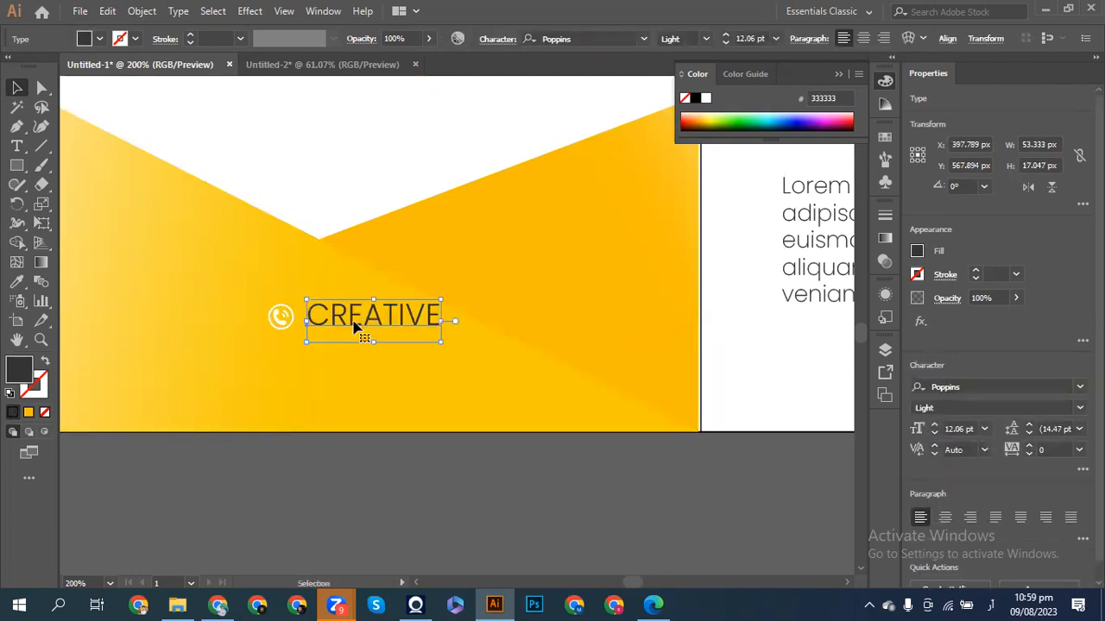
- Clear the CREATIVE text beside the icon, restoring it after an input-language mix-up
{"action": "double_click", "coordinate": [354, 324]}
{"action": "key", "text": "ctrl+a"}
{"action": "key", "text": "ctrl+c"}
{"action": "key", "text": "BackSpace"}
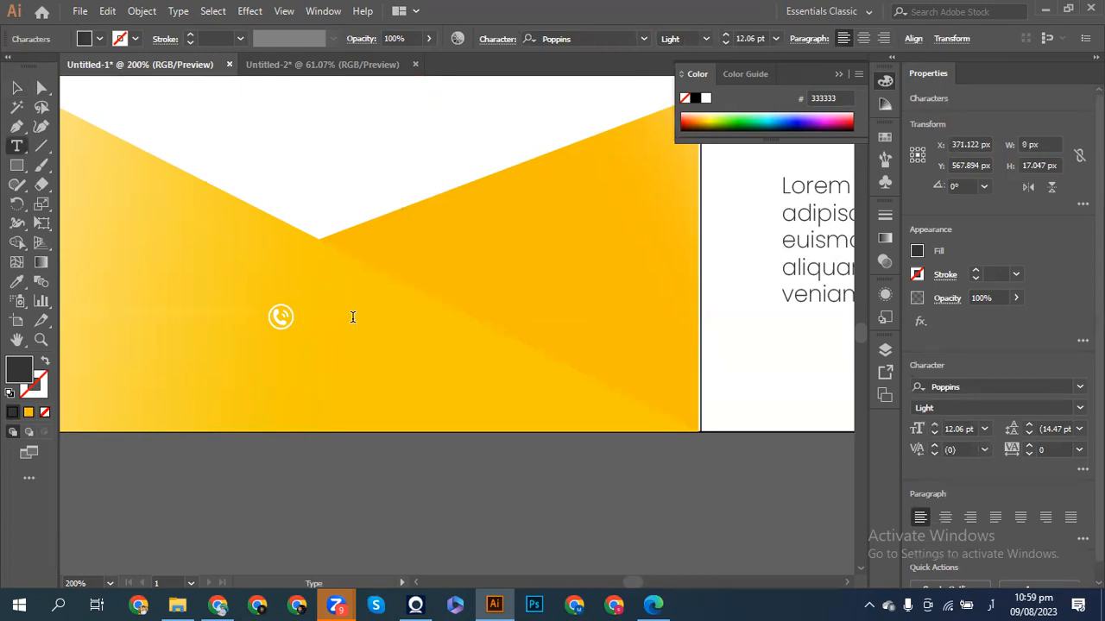
{"action": "type", "text": "-"}
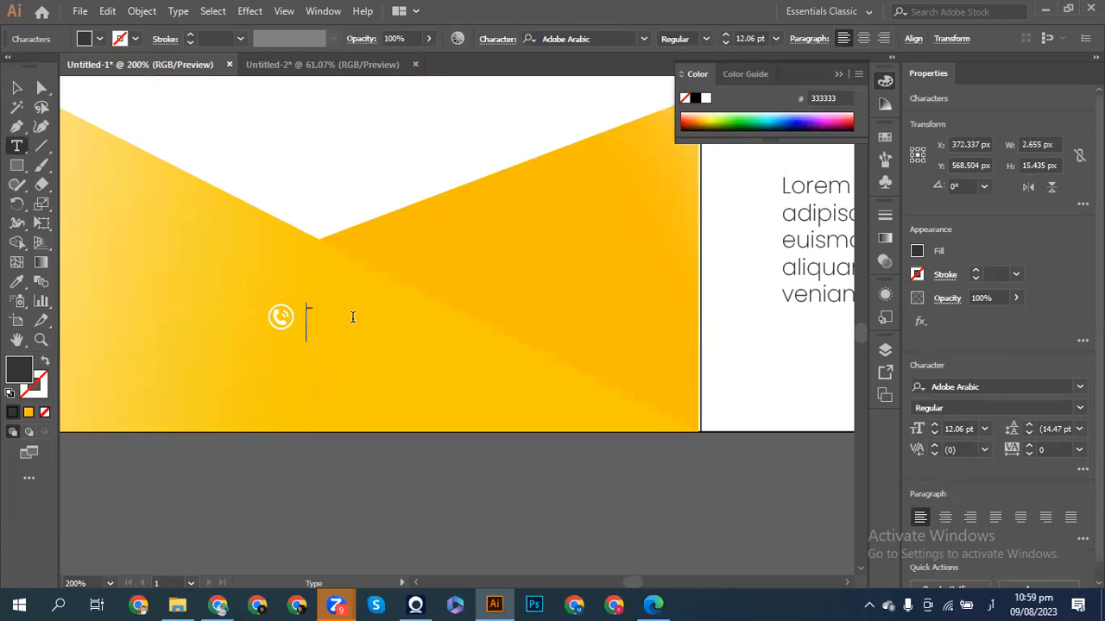
{"action": "key", "text": "BackSpace"}
{"action": "key", "text": "alt+shift"}
{"action": "key", "text": "ctrl"}
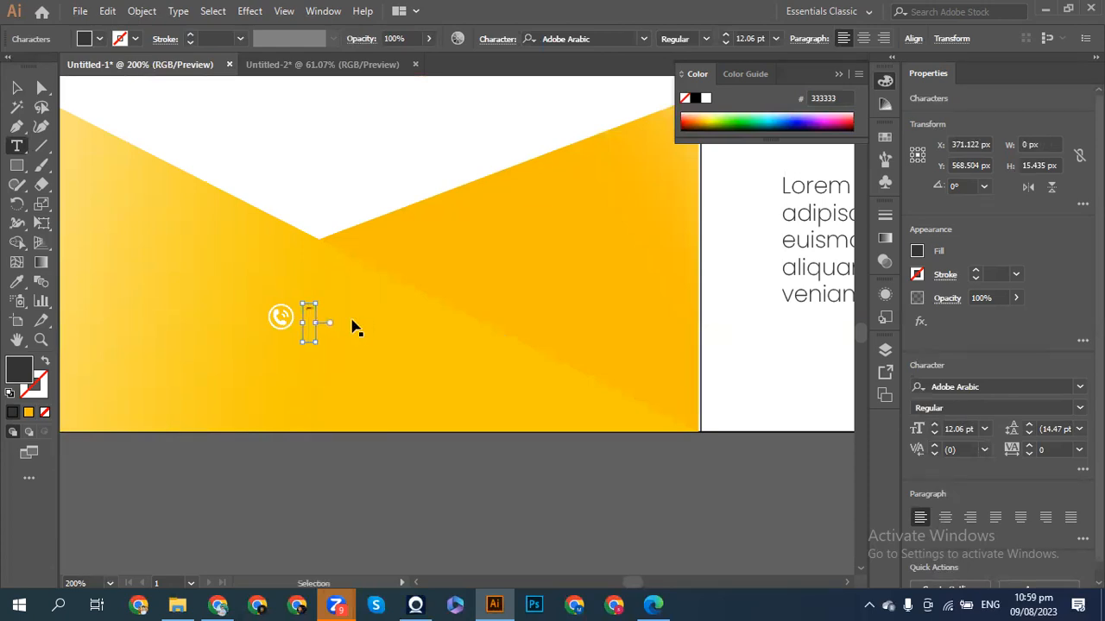
{"action": "key", "text": "ctrl+v"}
{"action": "key", "text": "ctrl+a"}
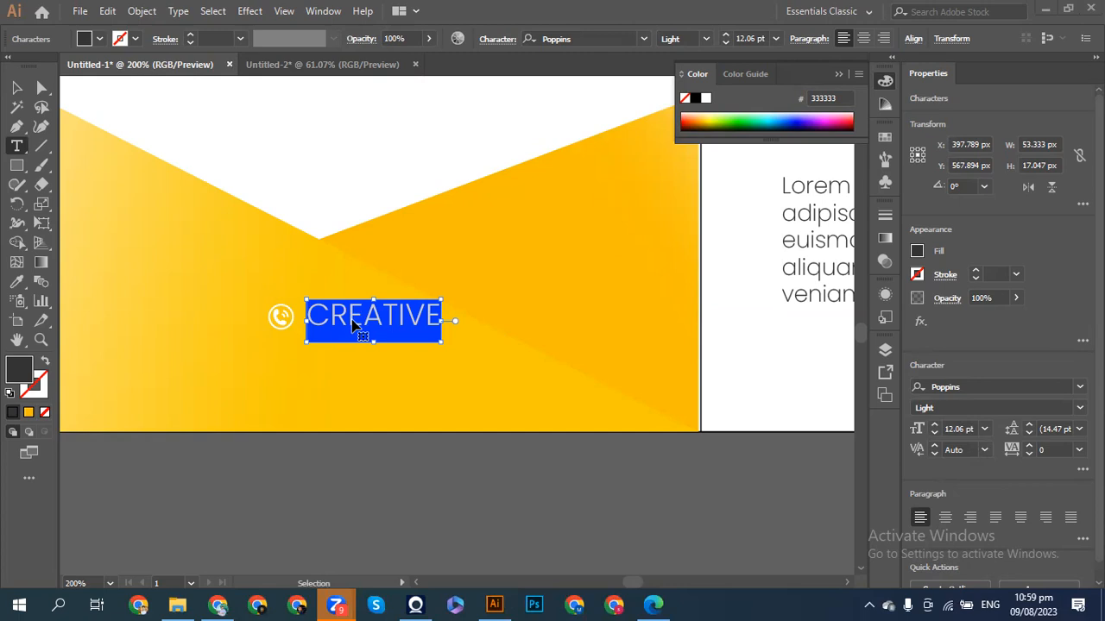
- Replace the placeholder with the contact phone number in Poppins Light 12.06 pt
{"action": "key", "text": "ctrl"}
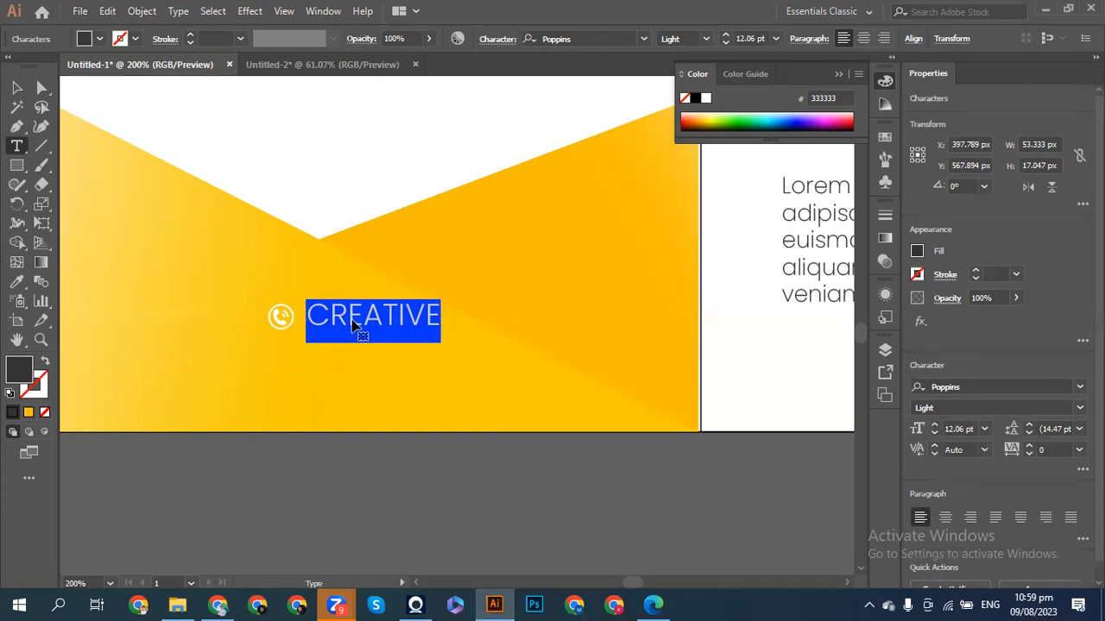
{"action": "key", "text": "BackSpace"}
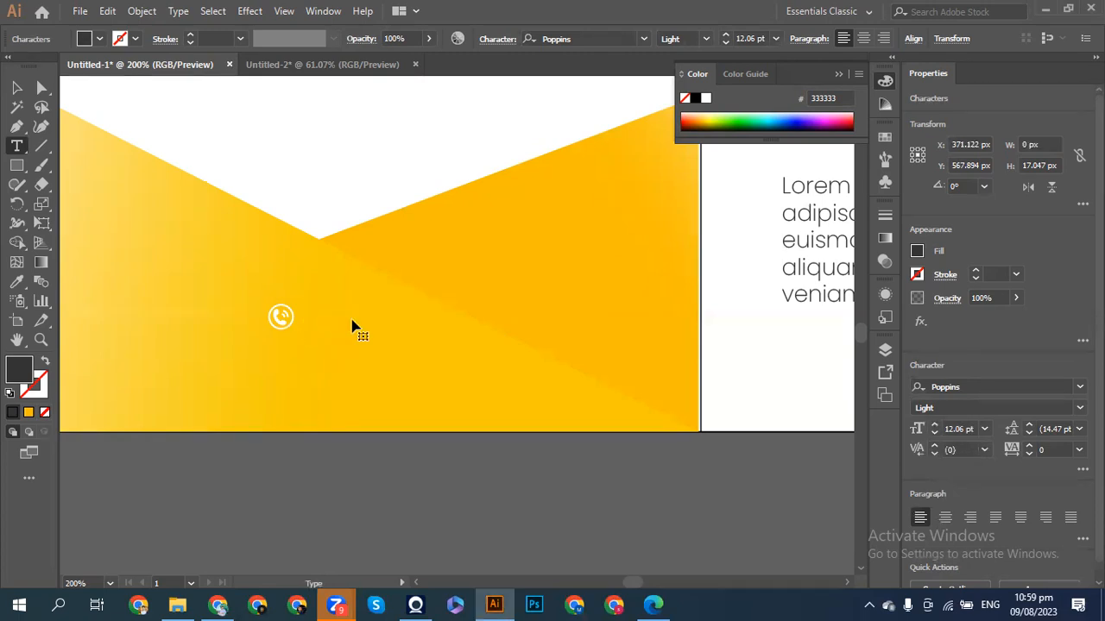
{"action": "type", "text": "="}
{"action": "key", "text": "BackSpace"}
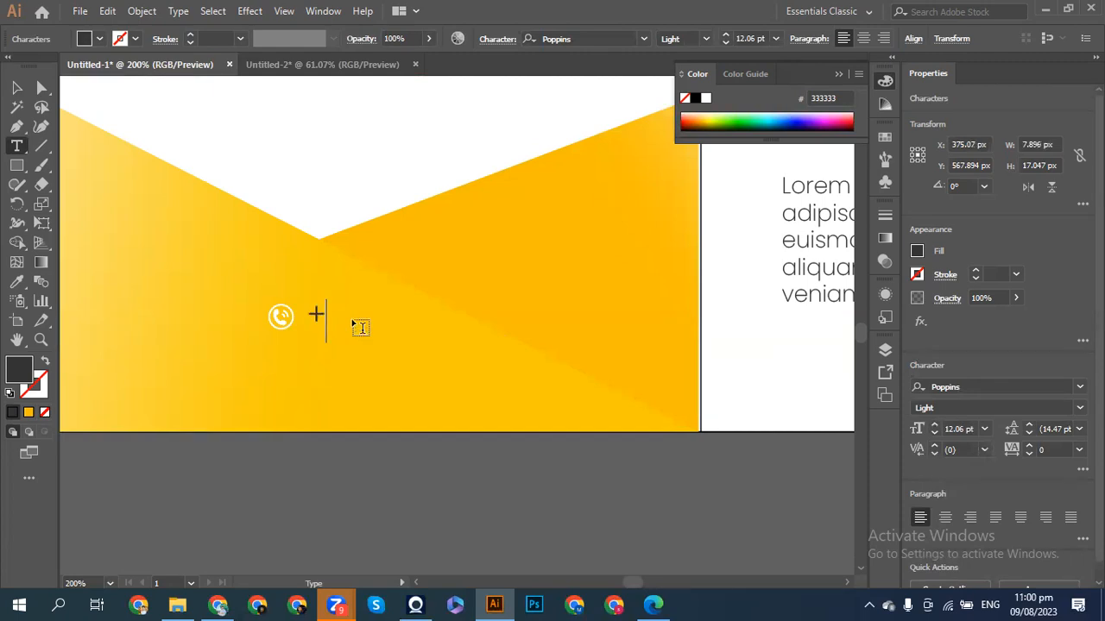
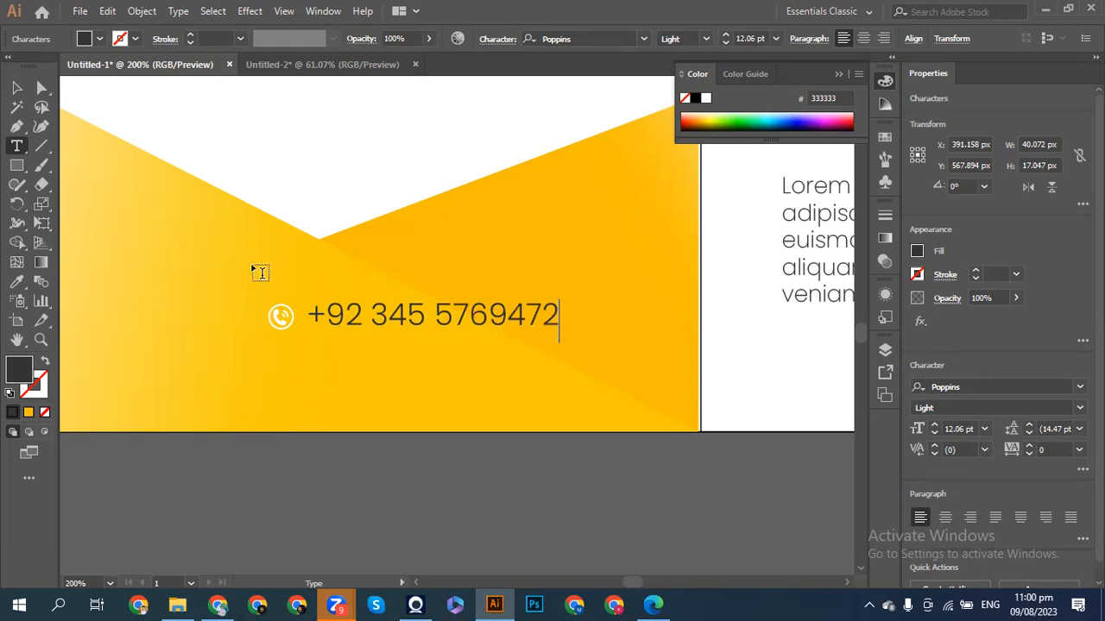
{"action": "key", "text": "Escape"}
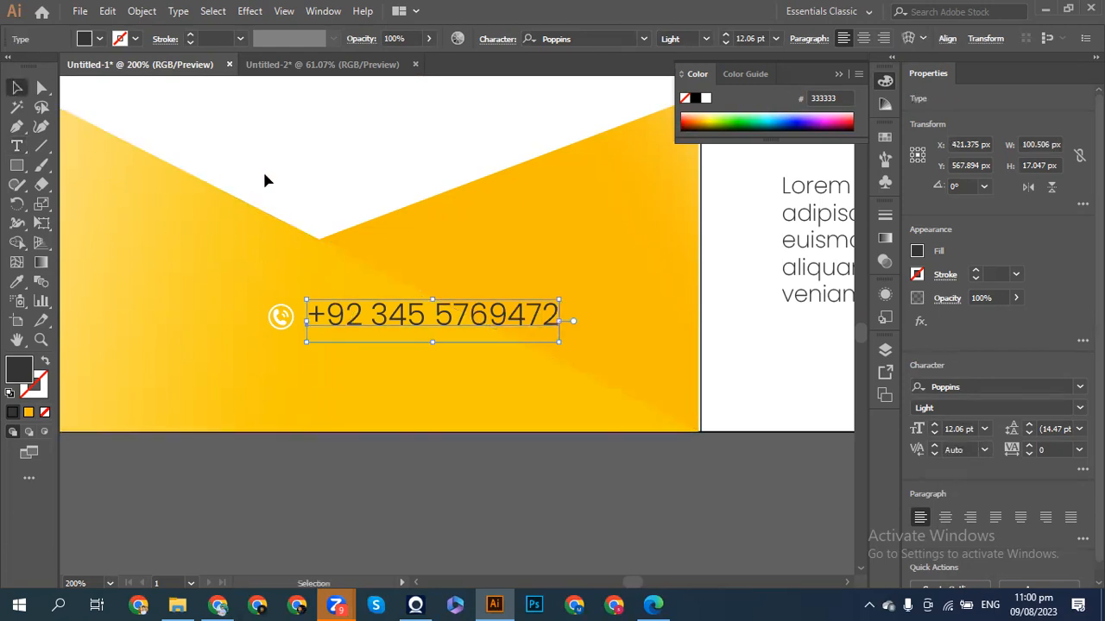
- Give the phone number text a white fill sampled with the Eyedropper and no stroke
{"action": "left_click", "coordinate": [22, 281]}
{"action": "left_click", "coordinate": [277, 166]}
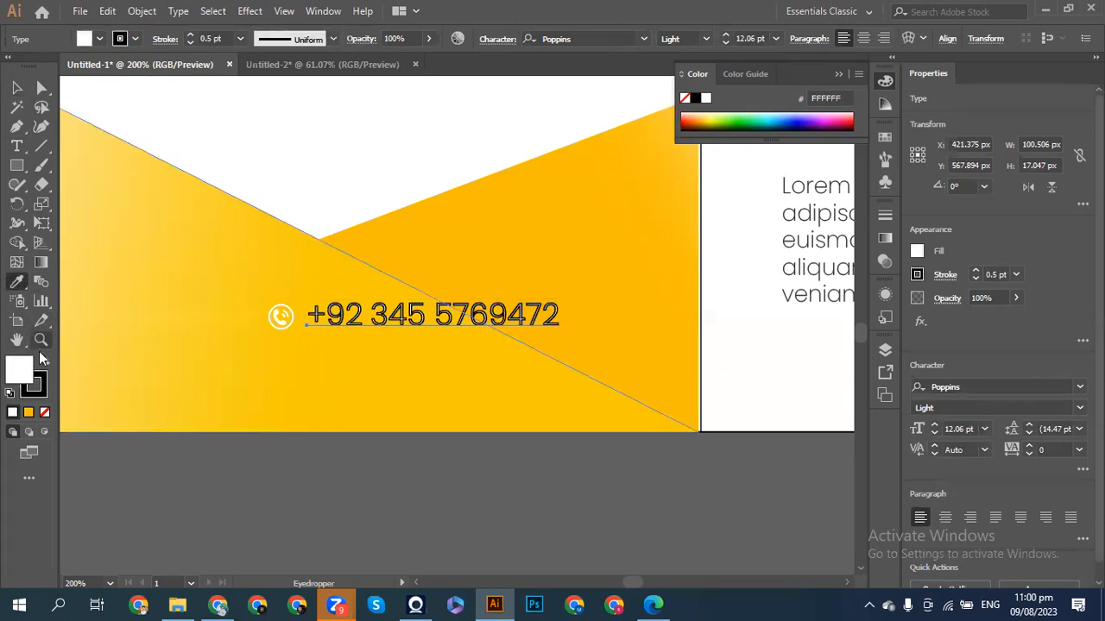
{"action": "left_click", "coordinate": [45, 383]}
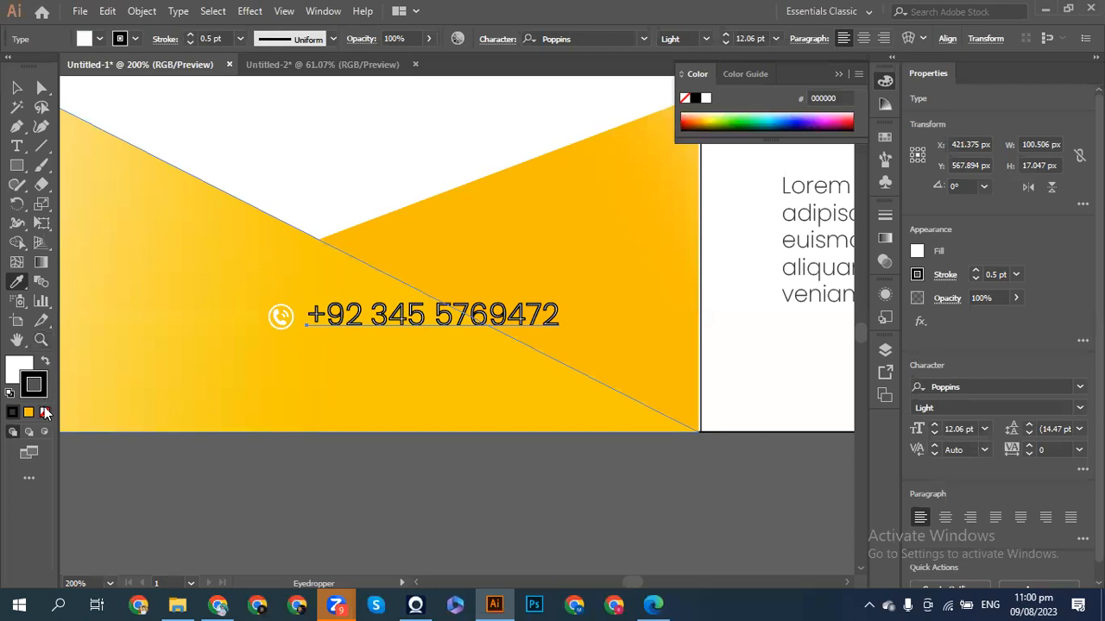
{"action": "left_click", "coordinate": [46, 413]}
- Align the phone number with the icon using Vertical Align Center, then Vertical Align Top
{"action": "key", "text": "v"}
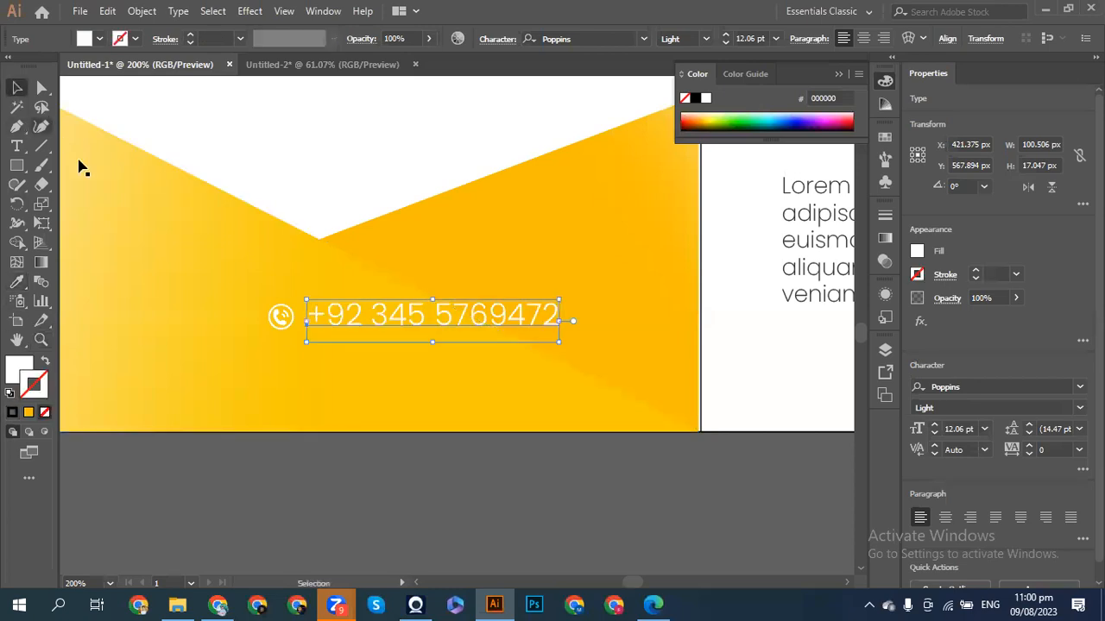
{"action": "left_click", "coordinate": [340, 493]}
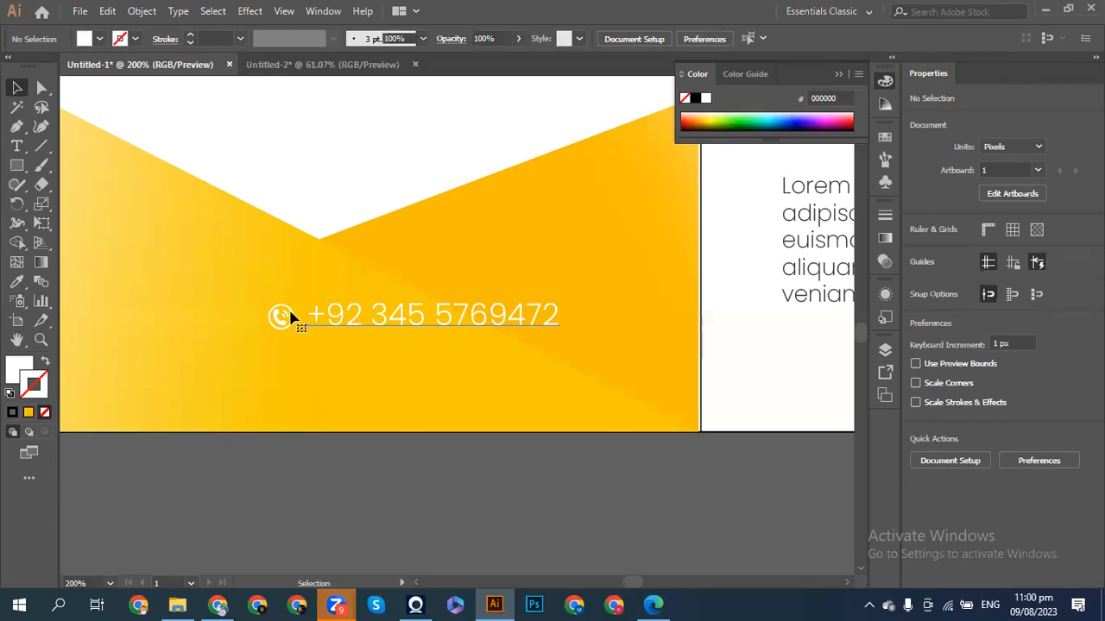
{"action": "left_click", "coordinate": [291, 317]}
{"action": "left_click", "coordinate": [300, 321], "text": "shift"}
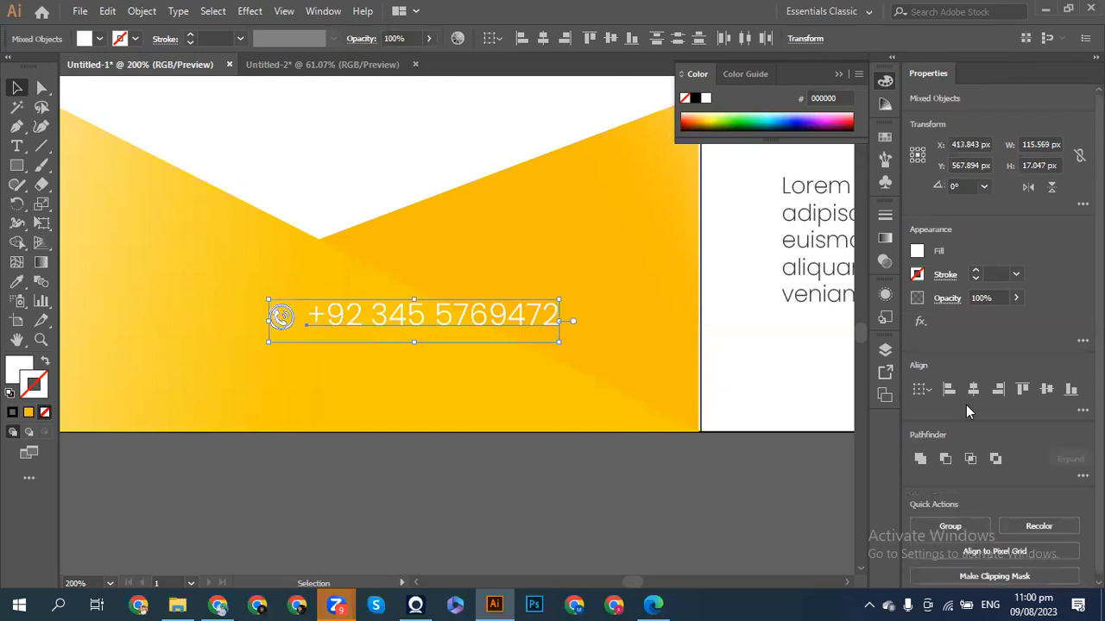
{"action": "left_click", "coordinate": [1046, 390]}
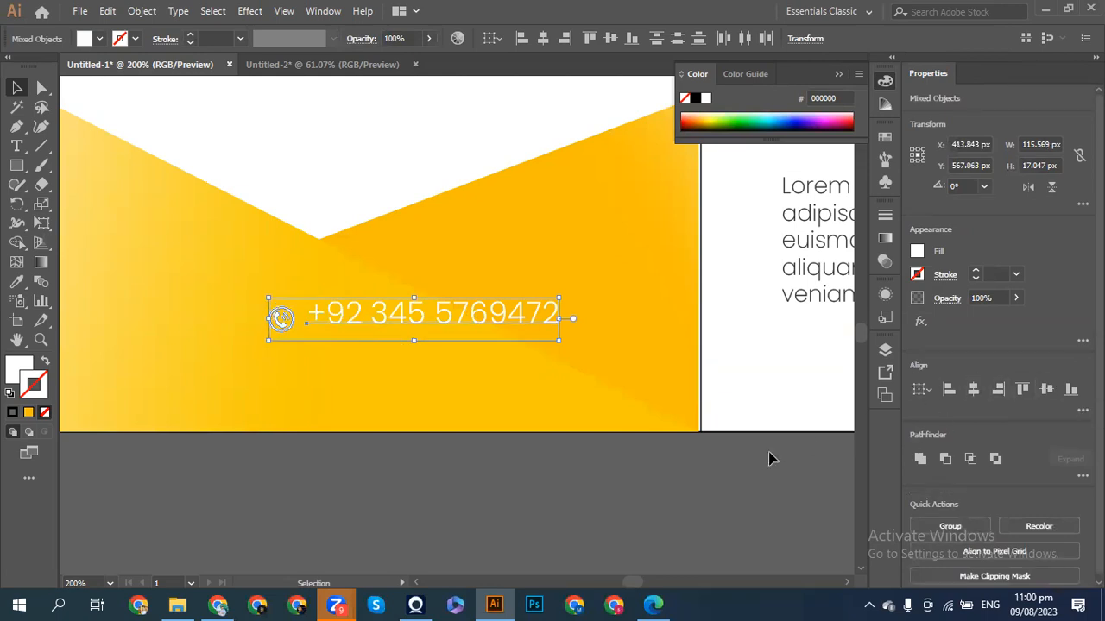
{"action": "left_click", "coordinate": [1022, 390]}
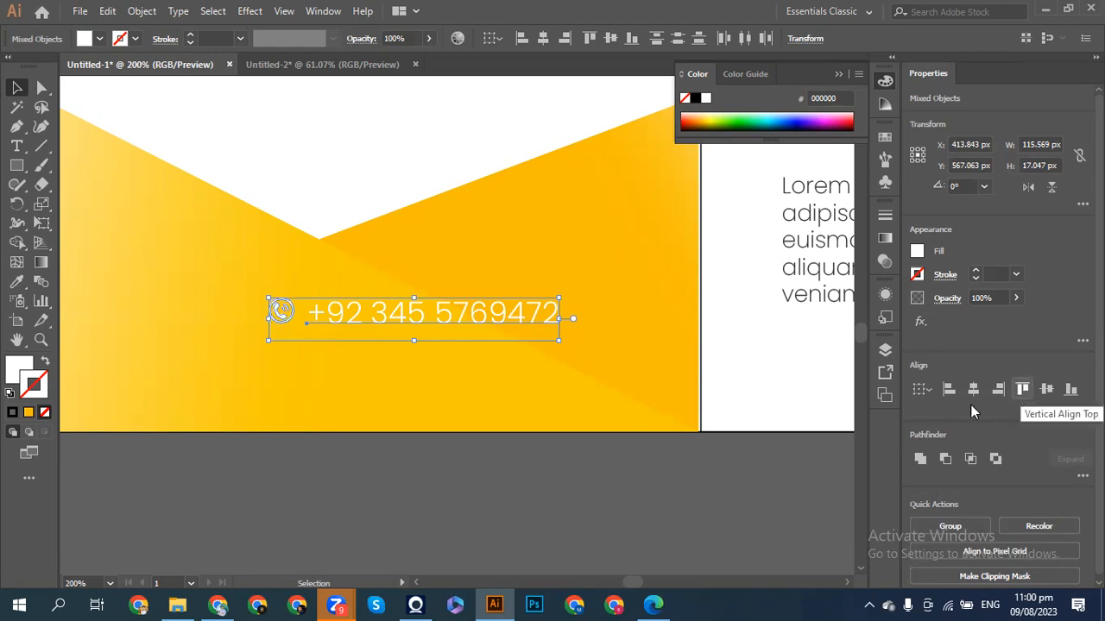
{"action": "left_click", "coordinate": [535, 508]}
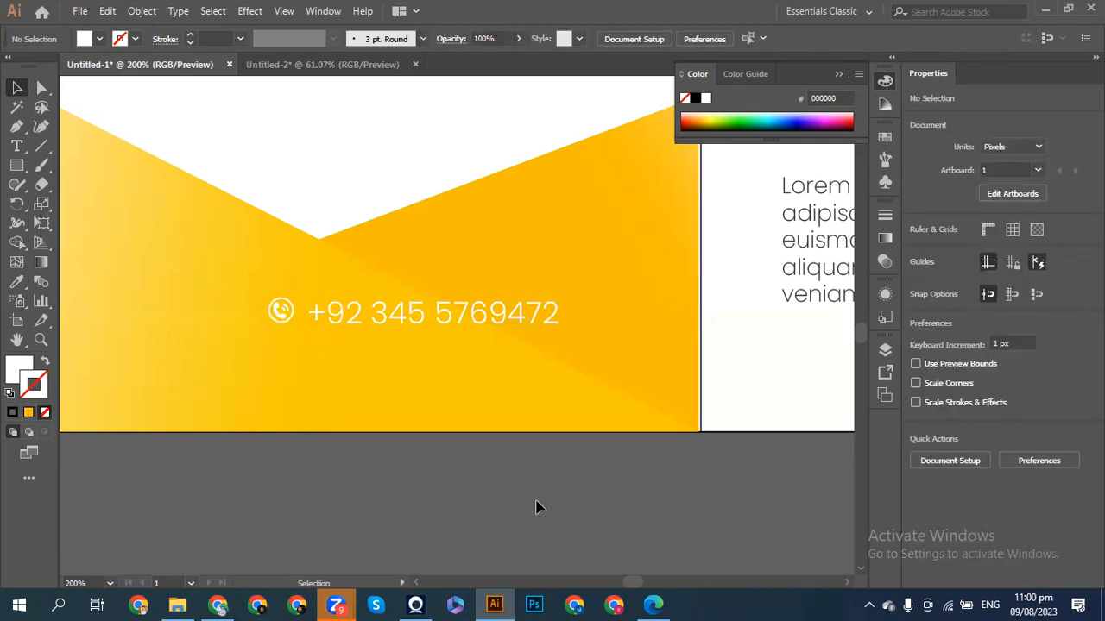
- Select the phone icon group and phone number text together
{"action": "left_click", "coordinate": [274, 321]}
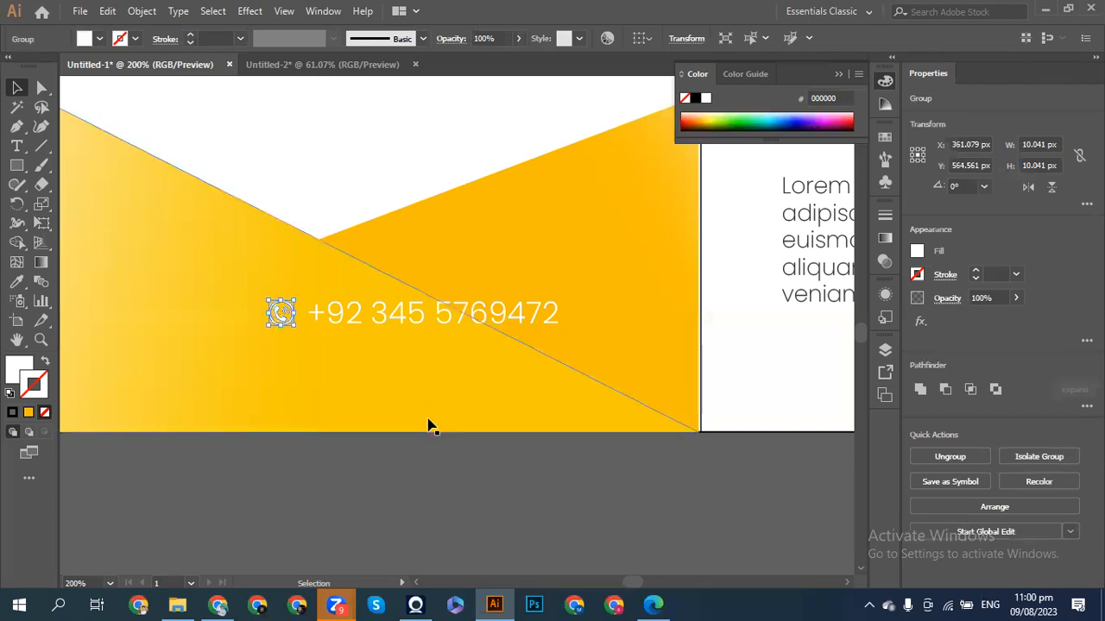
{"action": "left_click", "coordinate": [412, 475]}
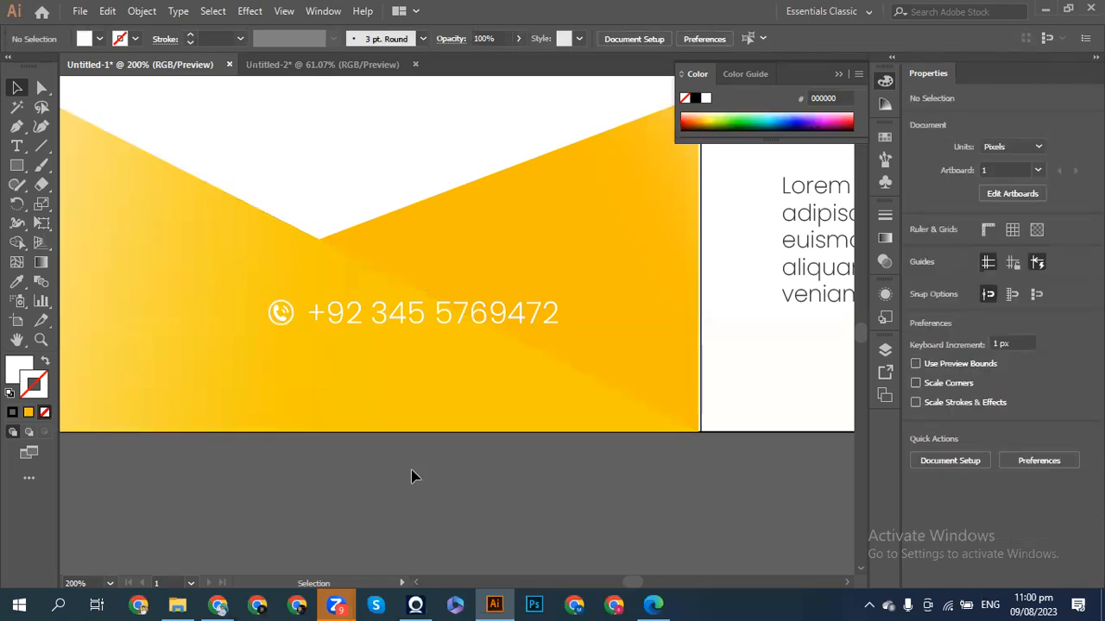
{"action": "left_click_drag", "start_coordinate": [293, 318], "coordinate": [295, 320]}
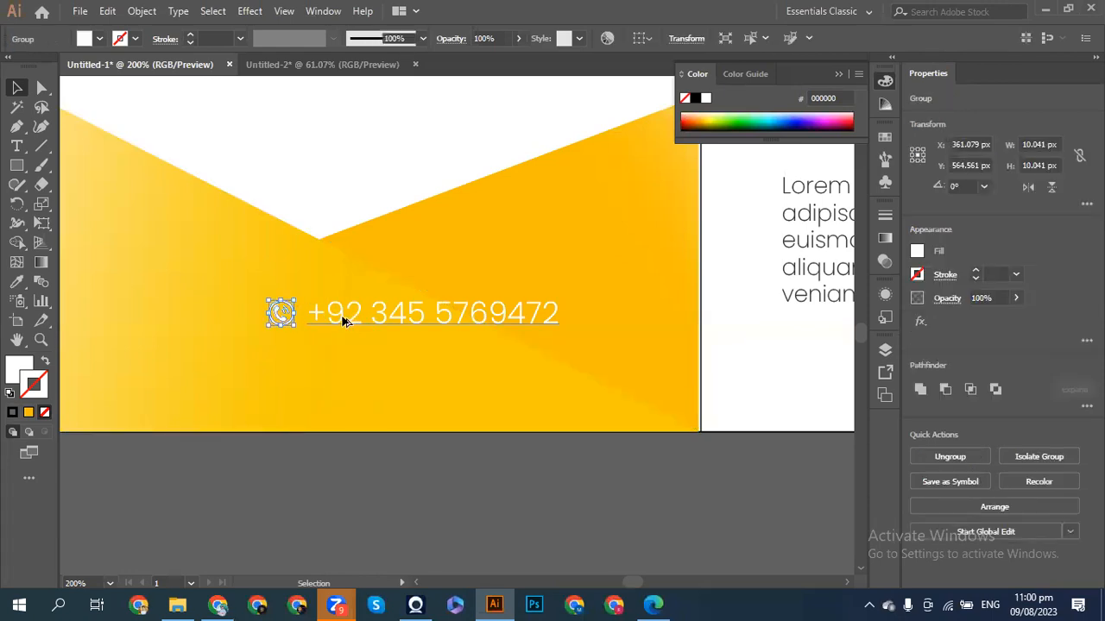
{"action": "left_click", "coordinate": [343, 321]}
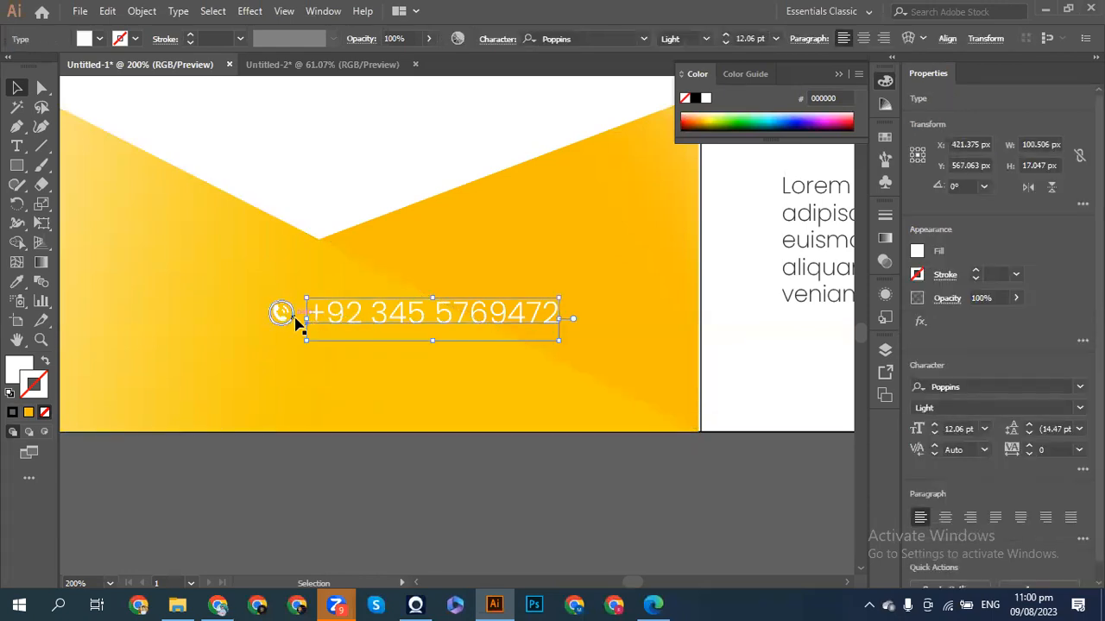
{"action": "left_click", "coordinate": [293, 321], "text": "shift"}
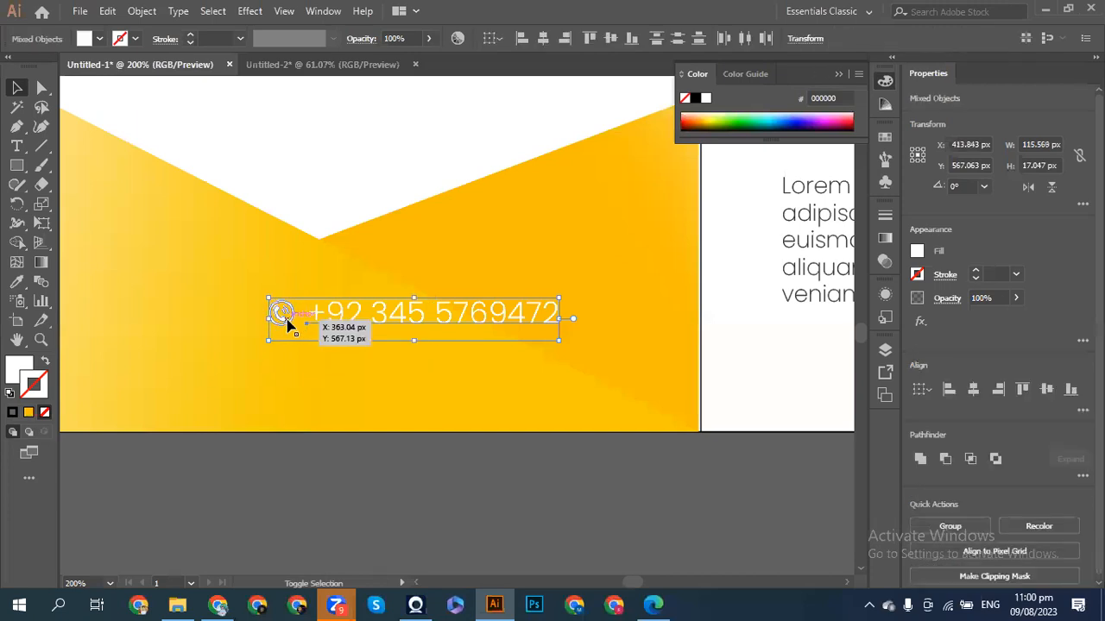
- Duplicate the icon and number directly below, replacing the copied text with the contact e-mail address
{"action": "left_click_drag", "start_coordinate": [287, 325], "coordinate": [290, 359]}
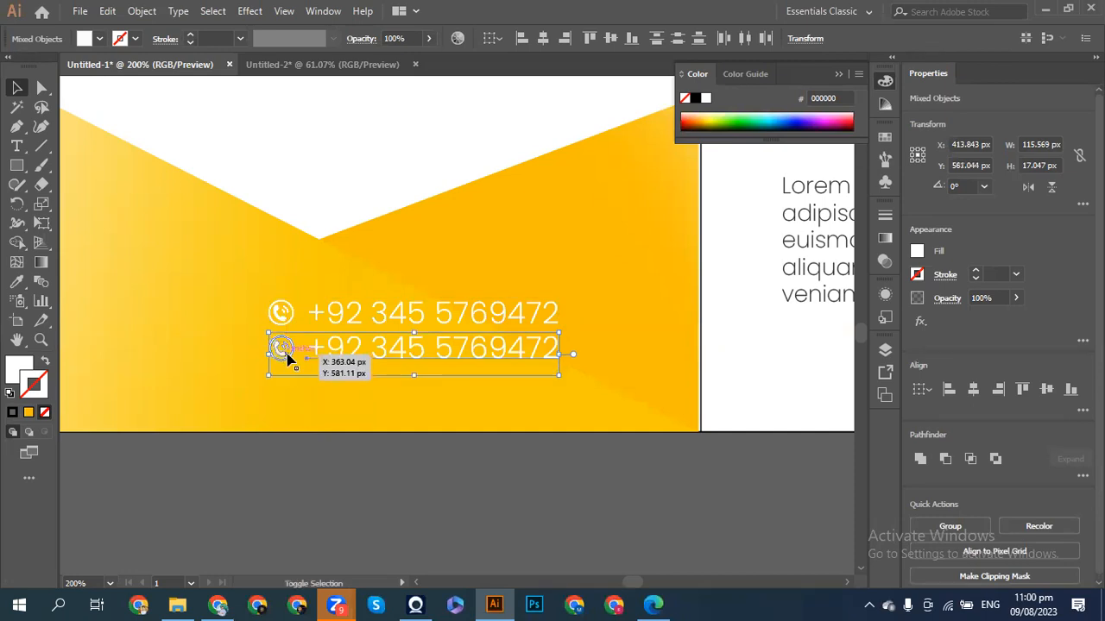
{"action": "triple_click", "coordinate": [453, 355]}
{"action": "key", "text": "BackSpace"}
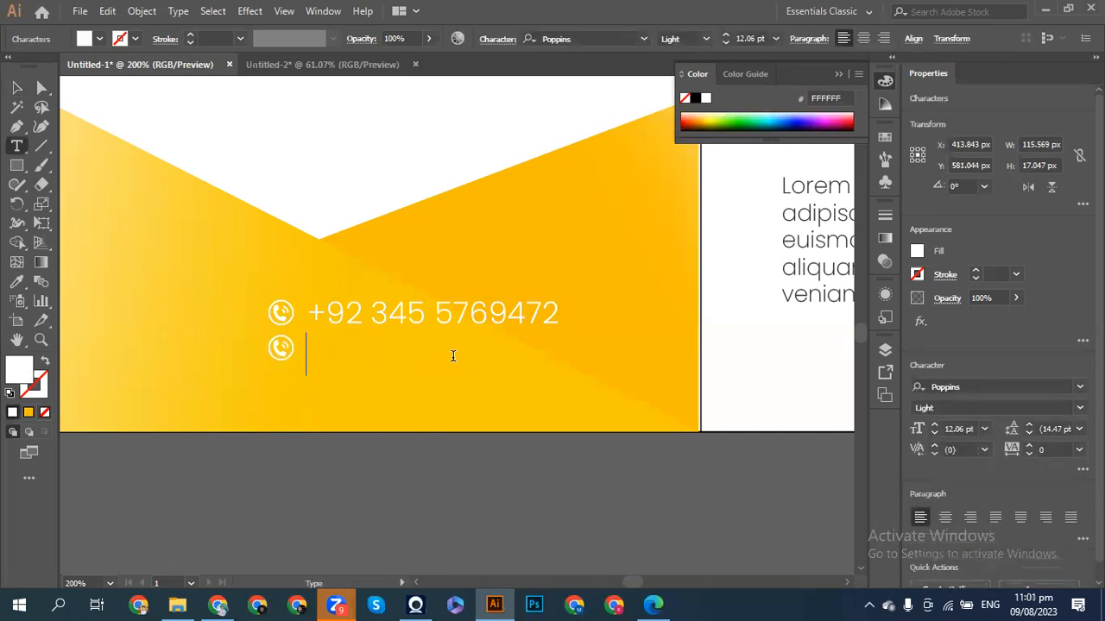
{"action": "type", "text": "saa"}
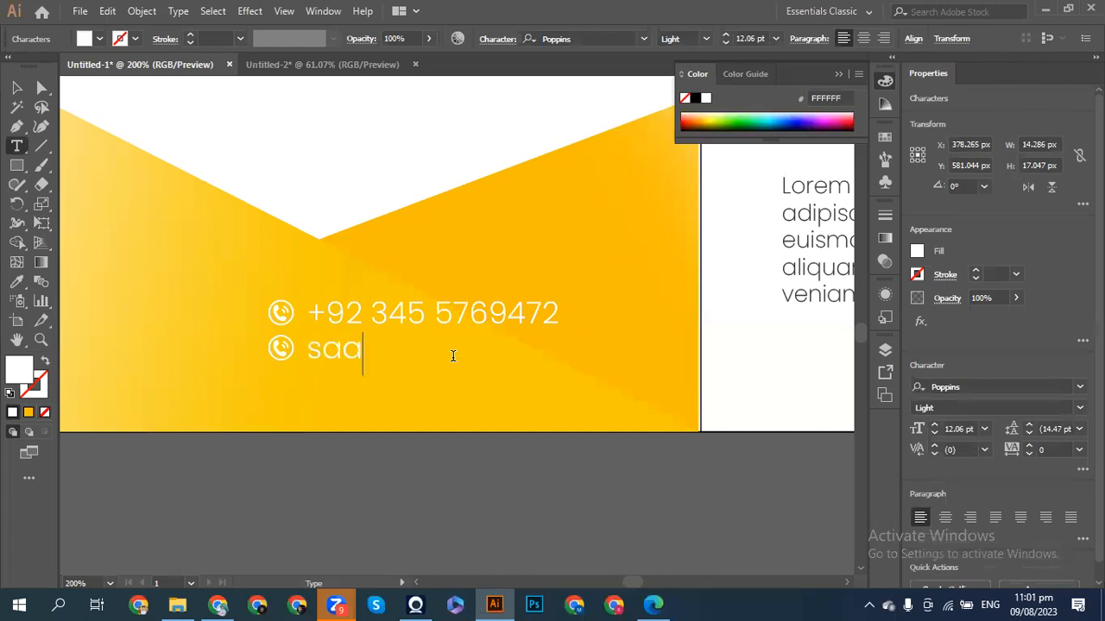
{"action": "key", "text": "BackSpace"}
{"action": "key", "text": "BackSpace"}
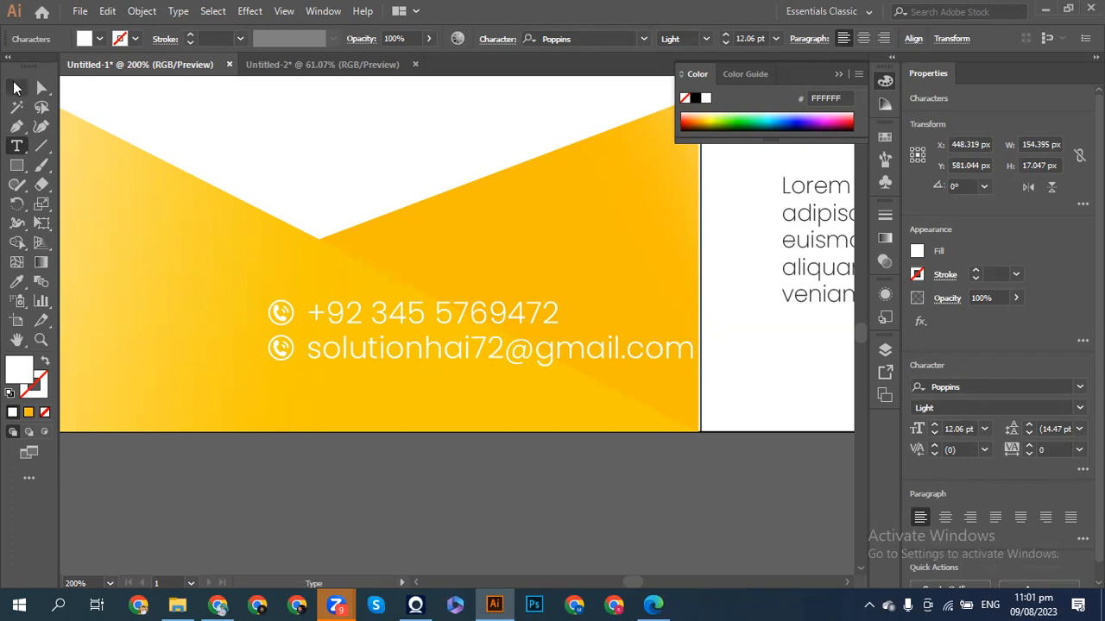
{"action": "left_click", "coordinate": [14, 87]}
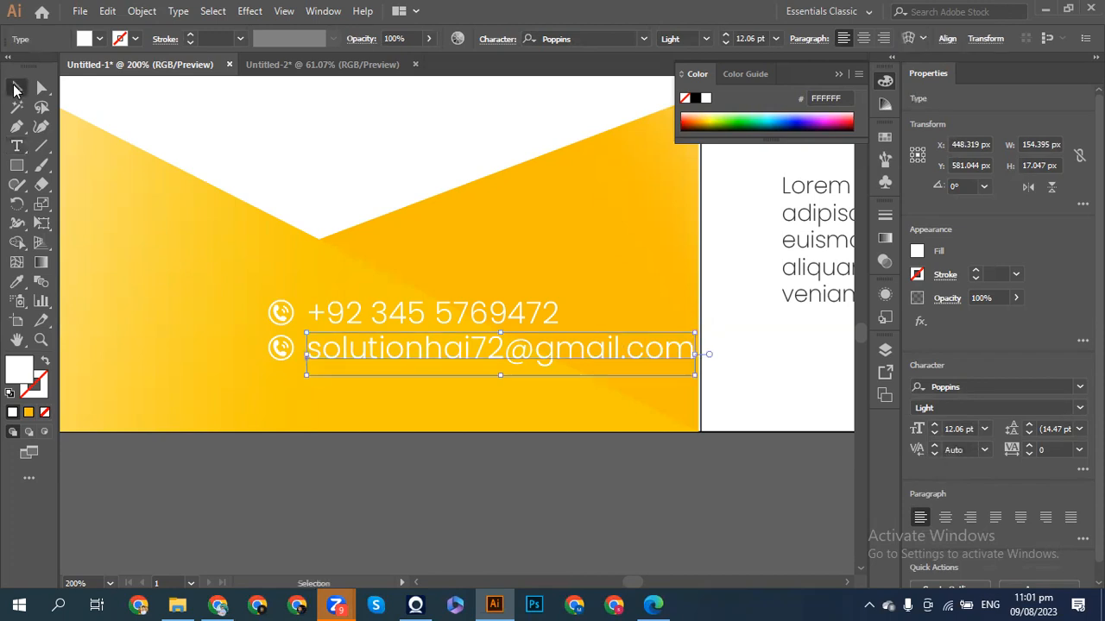
- Scale both contact text lines slightly smaller and nudge them down
{"action": "left_click", "coordinate": [374, 312], "text": "shift"}
{"action": "left_click_drag", "start_coordinate": [697, 376], "coordinate": [669, 376]}
{"action": "key", "text": "Down"}
{"action": "key", "text": "Down"}
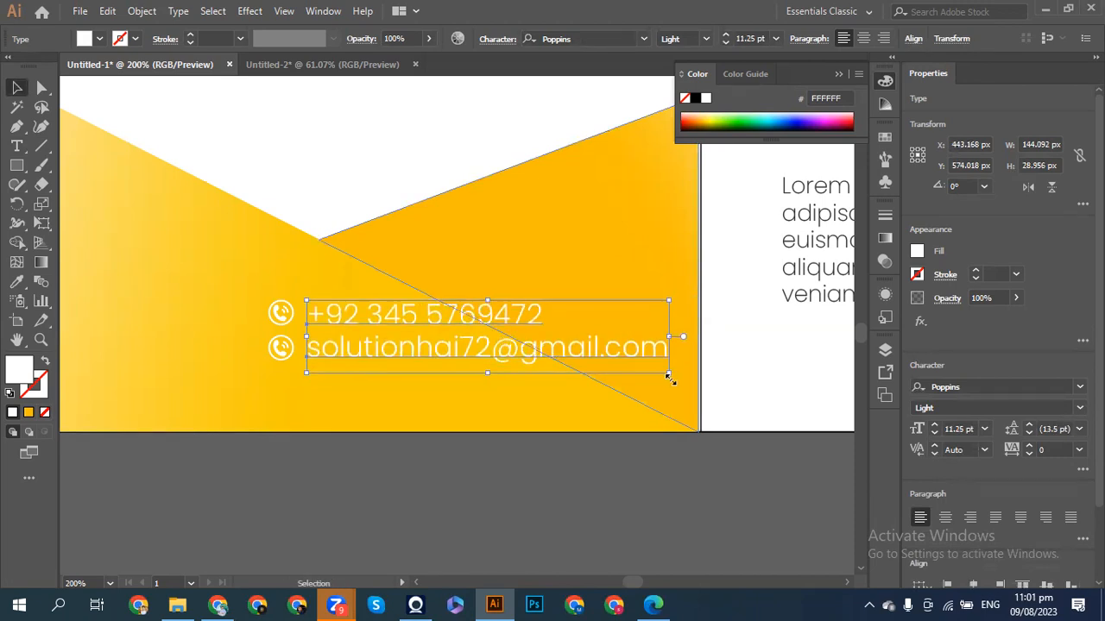
{"action": "left_click", "coordinate": [484, 480]}
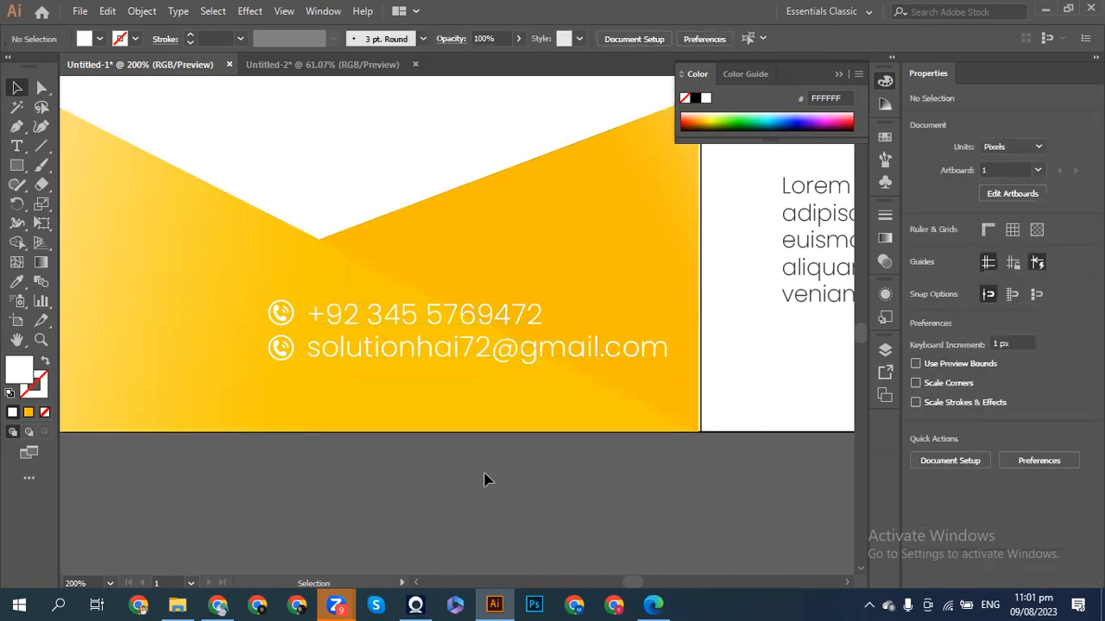
- Move both icons and both contact lines 10 px lower together
{"action": "left_click", "coordinate": [288, 319]}
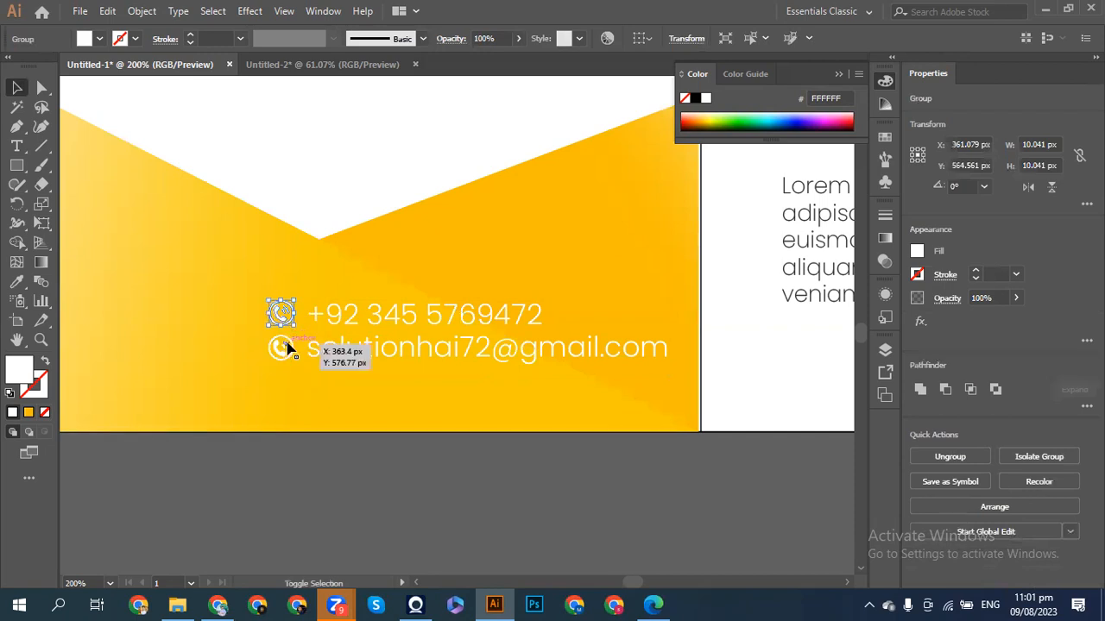
{"action": "left_click", "coordinate": [283, 347], "text": "shift"}
{"action": "left_click", "coordinate": [335, 350], "text": "shift"}
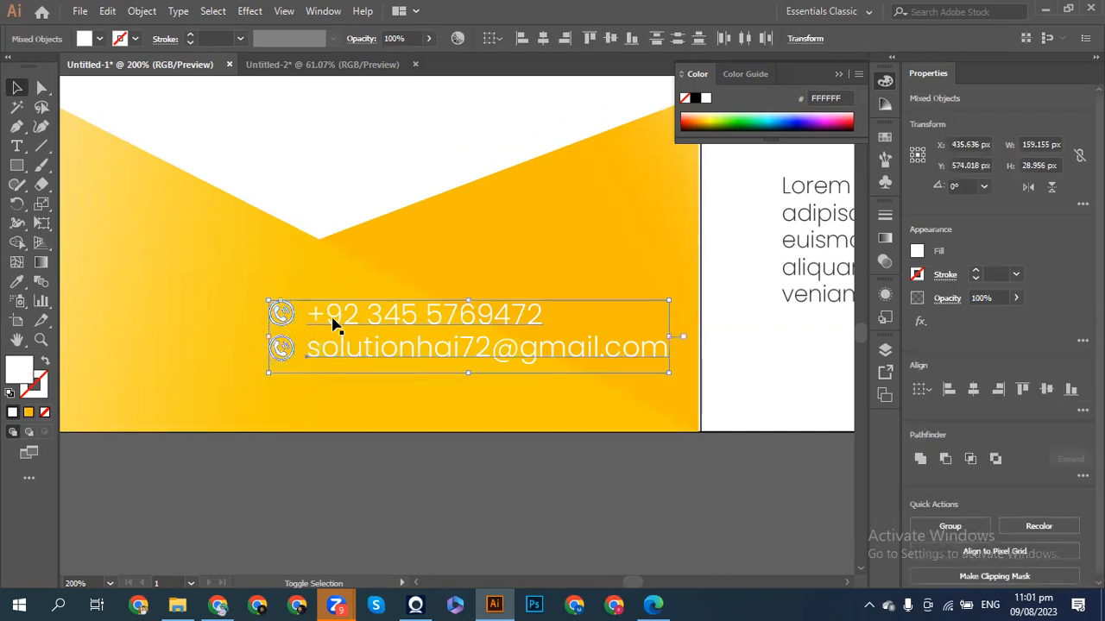
{"action": "key", "text": "shift+Down"}
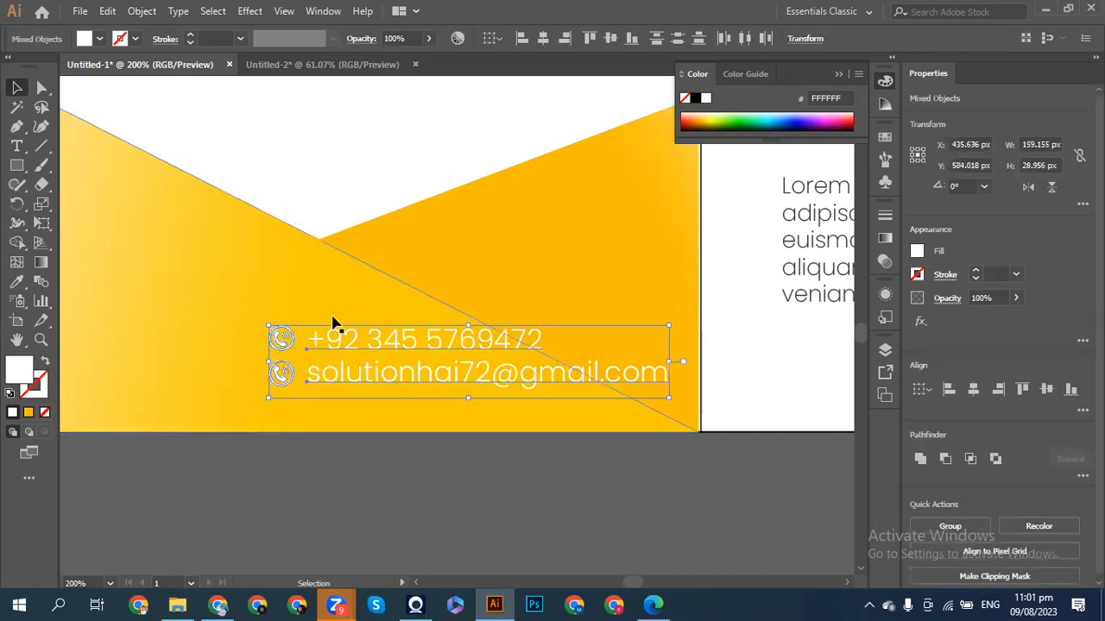
{"action": "left_click", "coordinate": [323, 461]}
{"action": "key", "text": "ctrl+minus"}
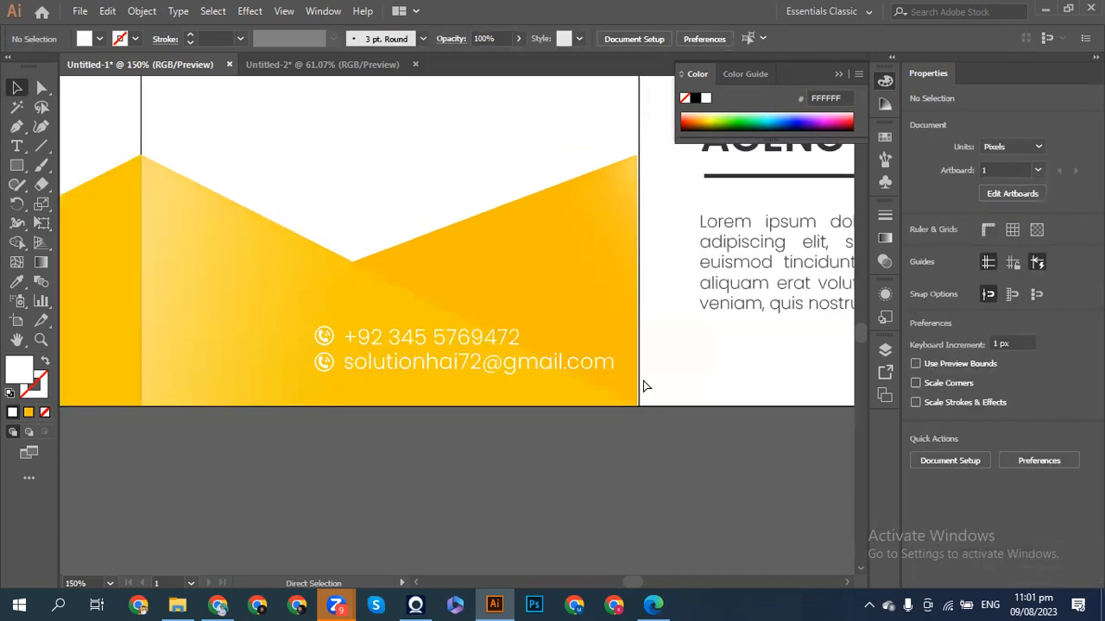
- Copy the AGENCY title above the contact lines, retype it as 'Contact Us', and shrink it to 11.95 pt
{"action": "left_click_drag", "start_coordinate": [749, 156], "coordinate": [362, 310]}
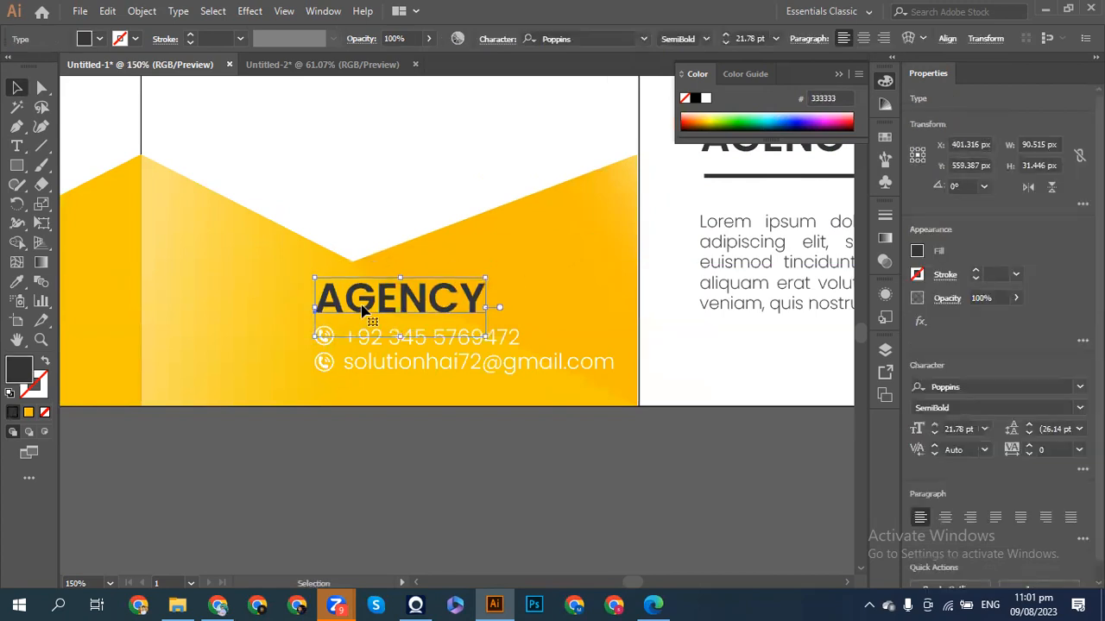
{"action": "key", "text": "t"}
{"action": "double_click", "coordinate": [362, 302]}
{"action": "key", "text": "BackSpace"}
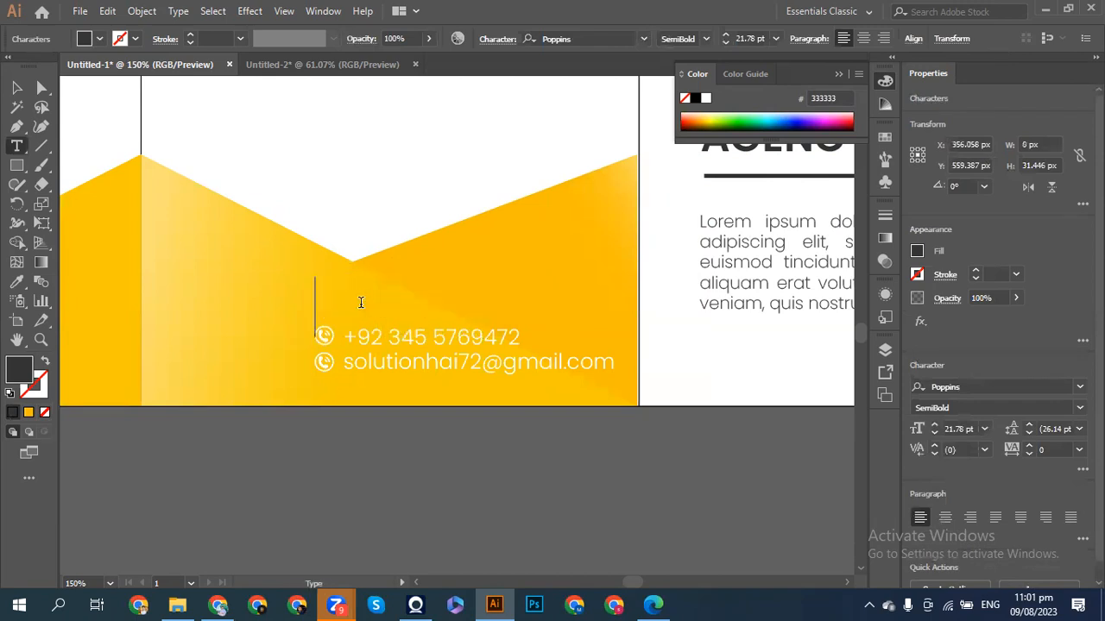
{"action": "type", "text": "Con"}
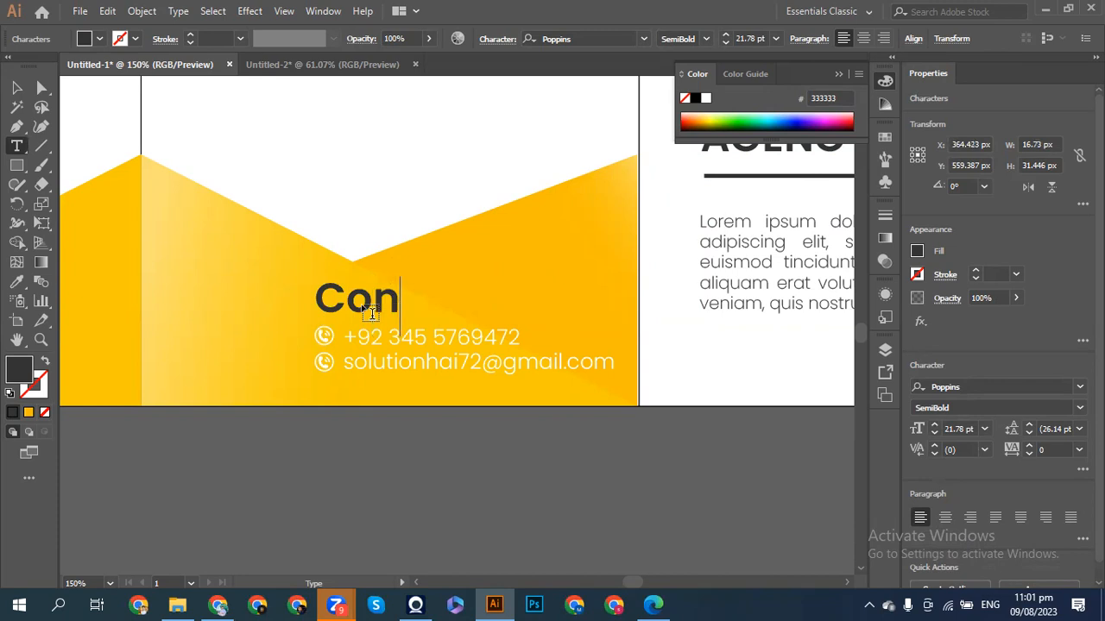
{"action": "type", "text": "tact Us"}
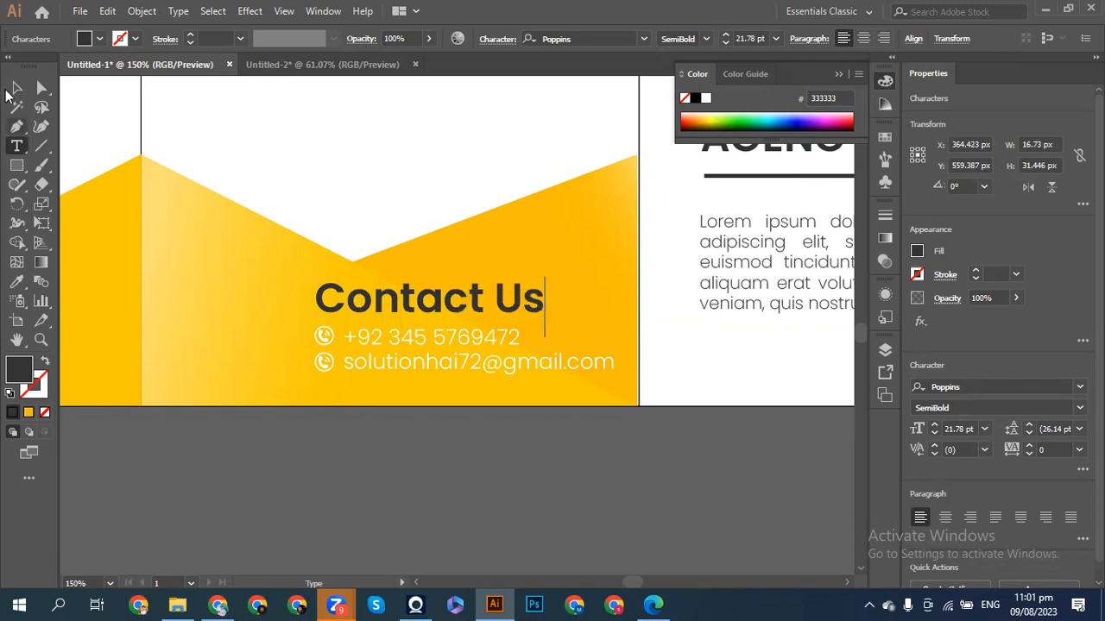
{"action": "left_click", "coordinate": [16, 87]}
{"action": "left_click_drag", "start_coordinate": [544, 296], "coordinate": [481, 312]}
{"action": "key", "text": "Up"}
{"action": "key", "text": "Up"}
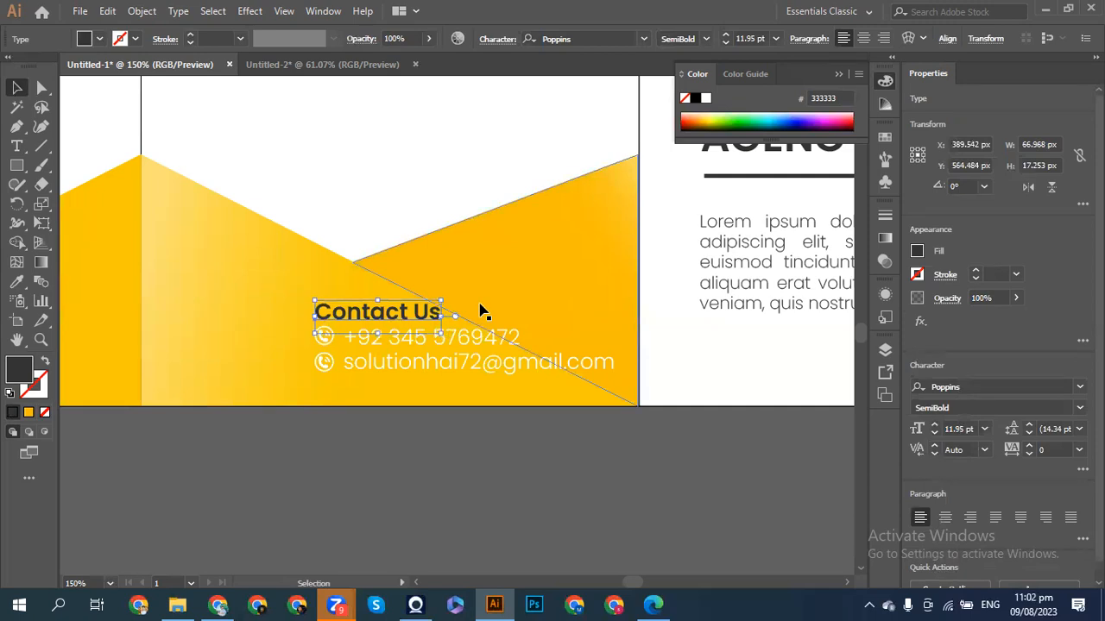
- Fill the Contact Us heading with white from the Fill swatches
{"action": "left_click", "coordinate": [916, 252]}
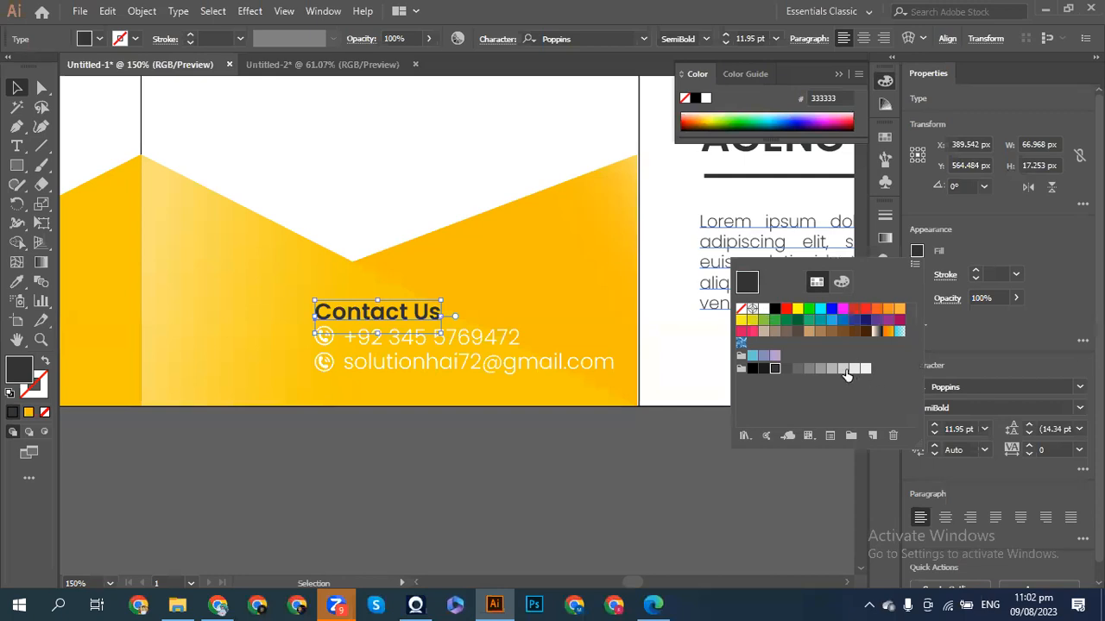
{"action": "left_click", "coordinate": [856, 370]}
{"action": "left_click", "coordinate": [865, 369]}
{"action": "left_click", "coordinate": [760, 312]}
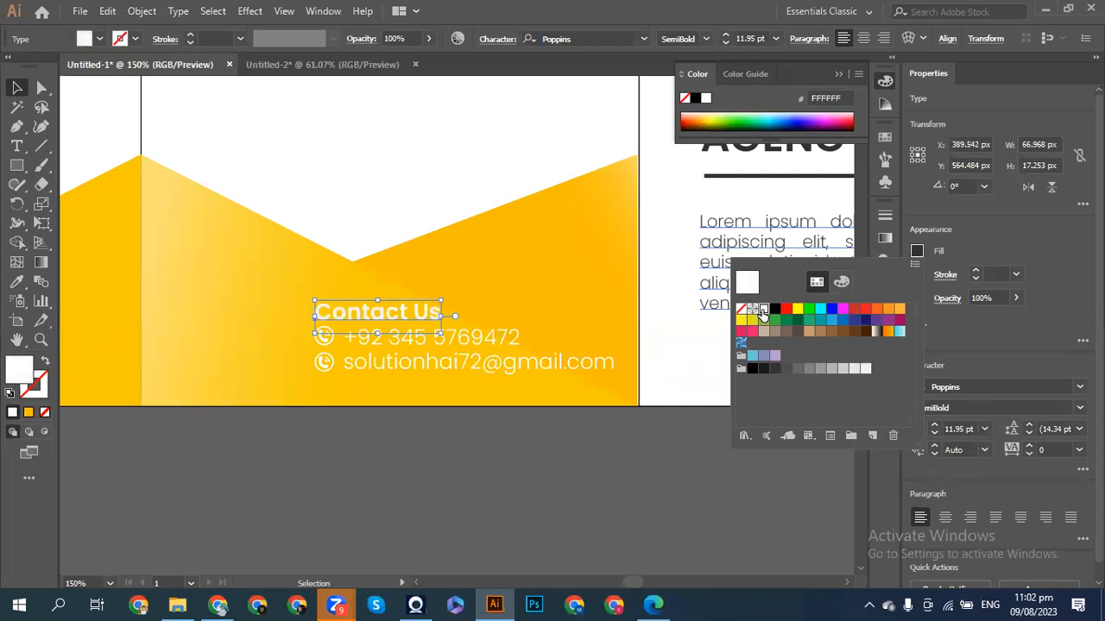
- Zoom out to the whole brochure and switch to the browser's 'call icon' image search
{"action": "left_click", "coordinate": [15, 90]}
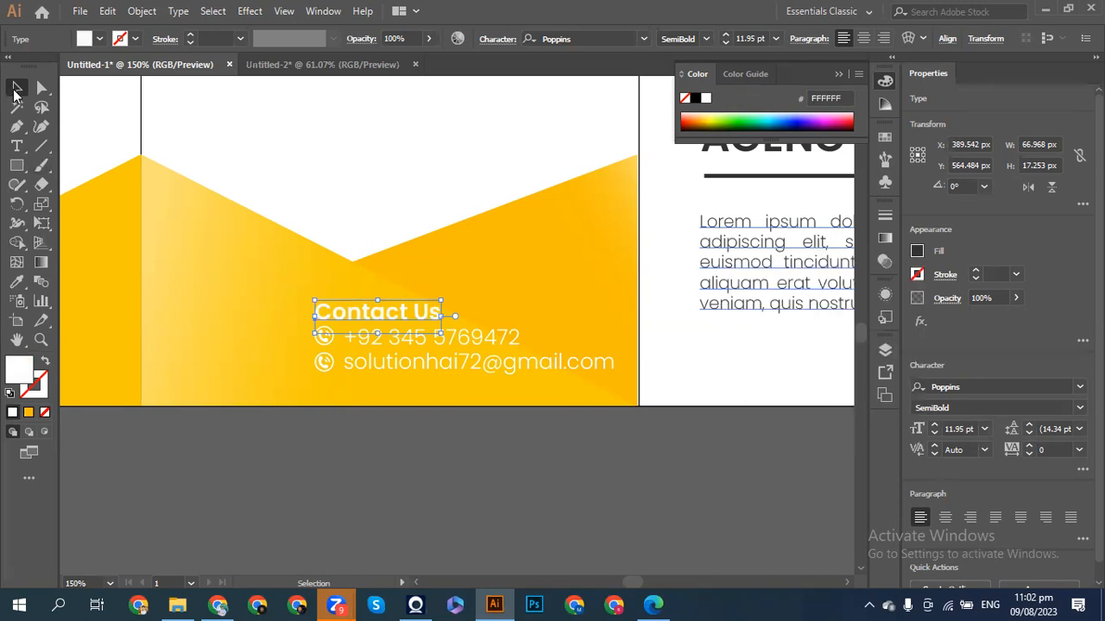
{"action": "left_click", "coordinate": [186, 451]}
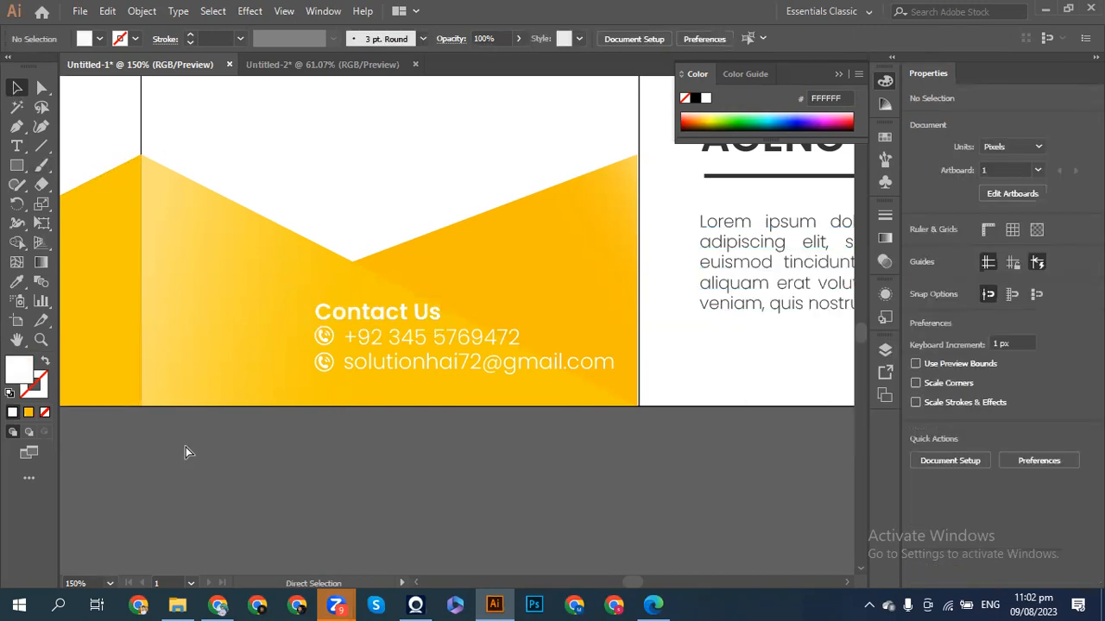
{"action": "key", "text": "ctrl+minus"}
{"action": "key", "text": "ctrl+minus"}
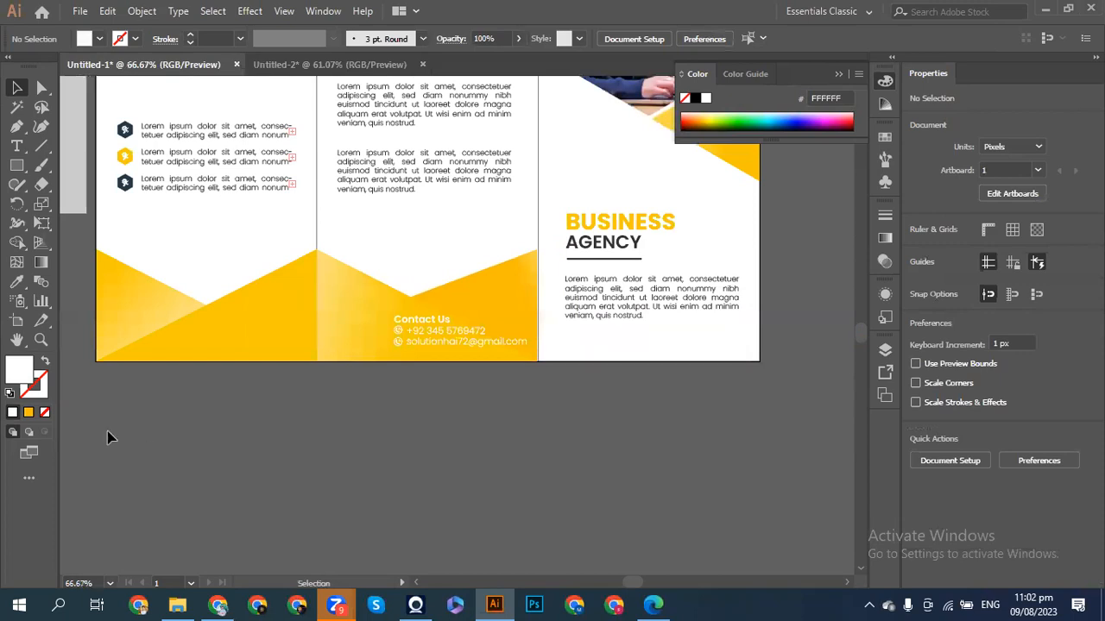
{"action": "left_click", "coordinate": [217, 605]}
{"action": "left_click", "coordinate": [250, 98]}
- Search Google for 'qr code' and show the image results
{"action": "key", "text": "ctrl+a"}
{"action": "key", "text": "BackSpace"}
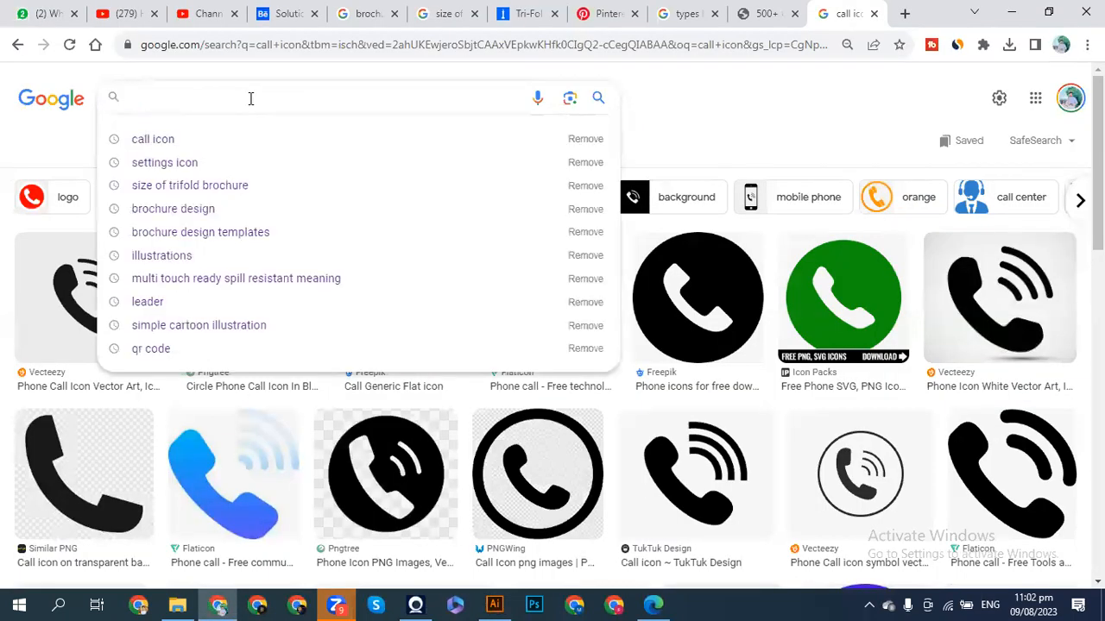
{"action": "type", "text": "Q"}
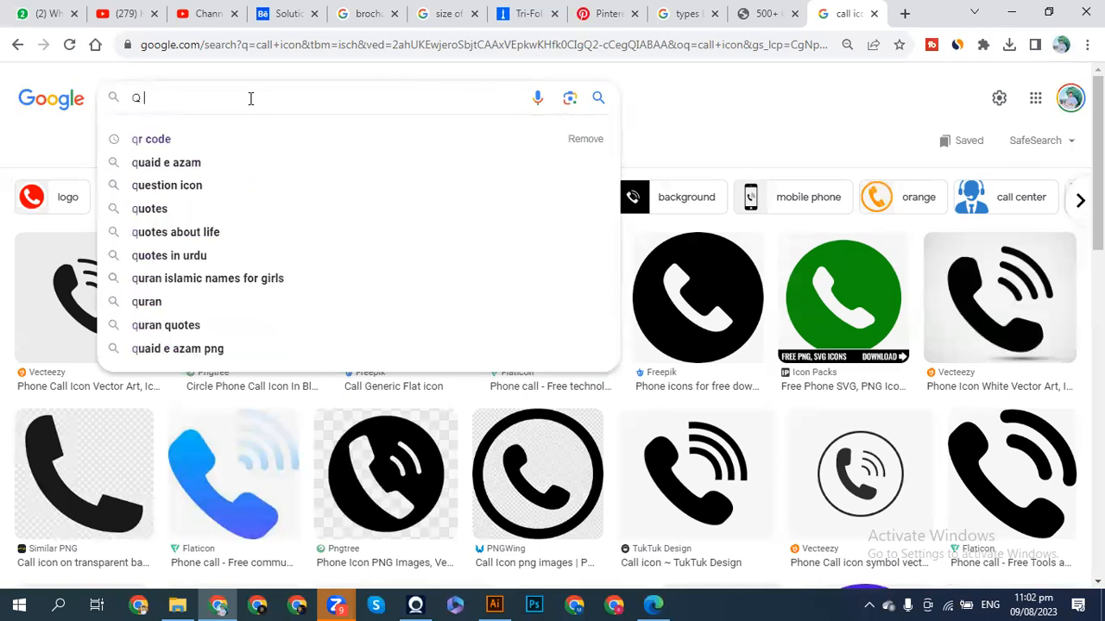
{"action": "type", "text": "r"}
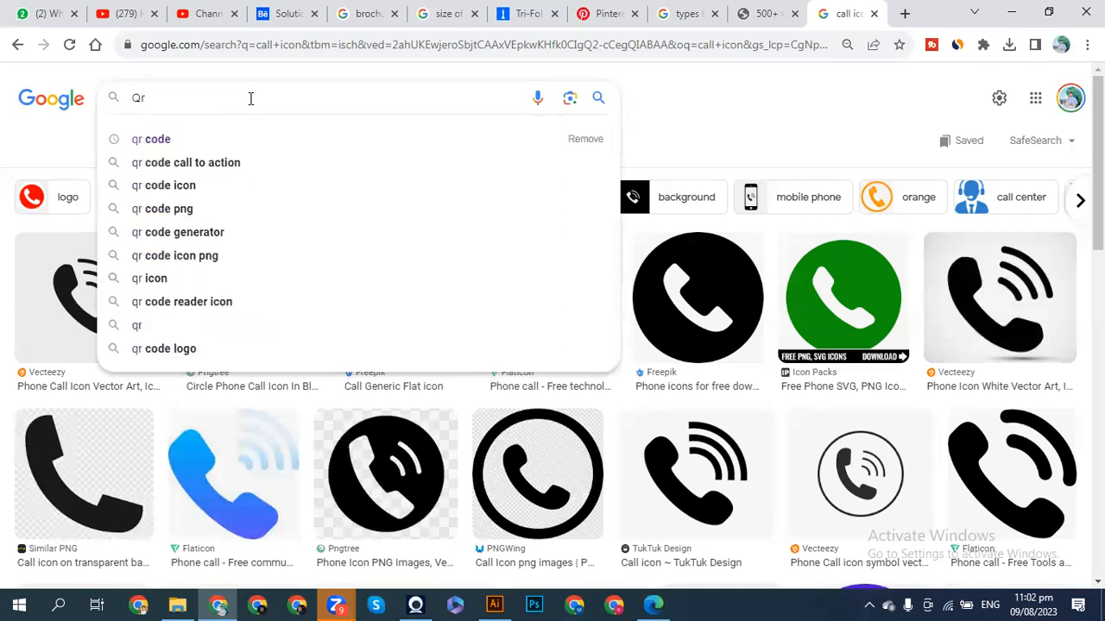
{"action": "left_click", "coordinate": [111, 140]}
{"action": "left_click", "coordinate": [200, 145]}
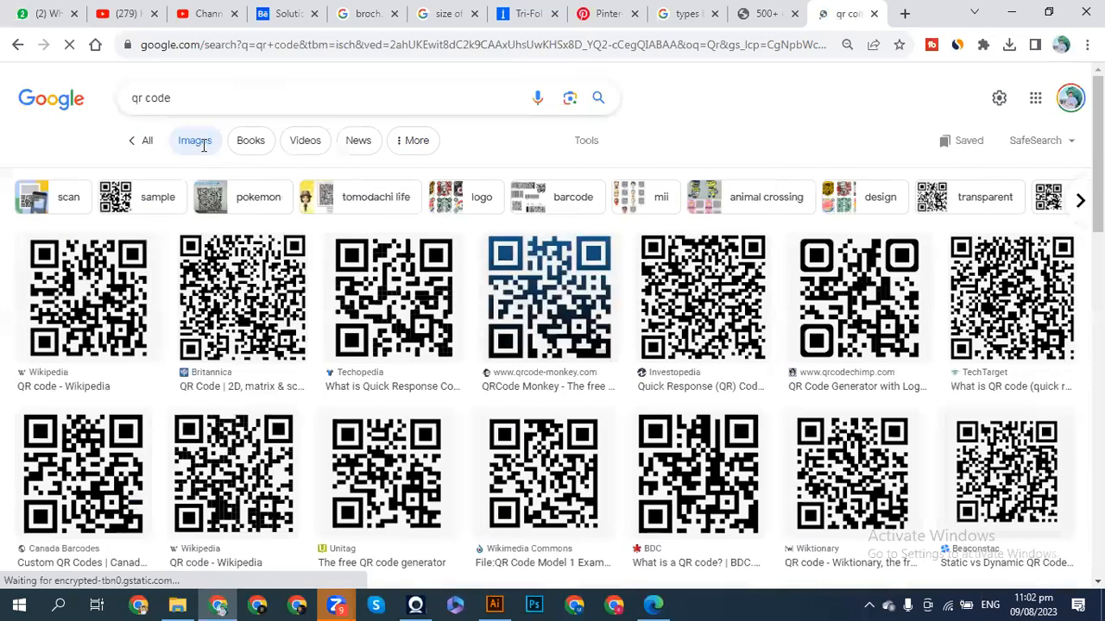
- Copy the first QR code image and return to the Illustrator brochure
{"action": "right_click", "coordinate": [95, 321]}
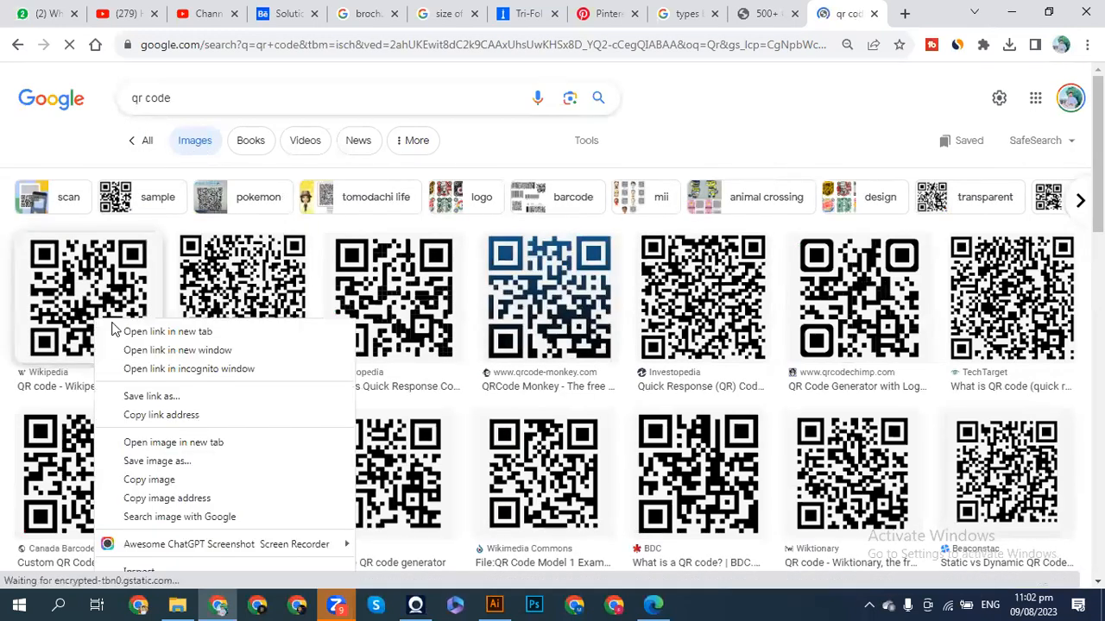
{"action": "left_click", "coordinate": [138, 481]}
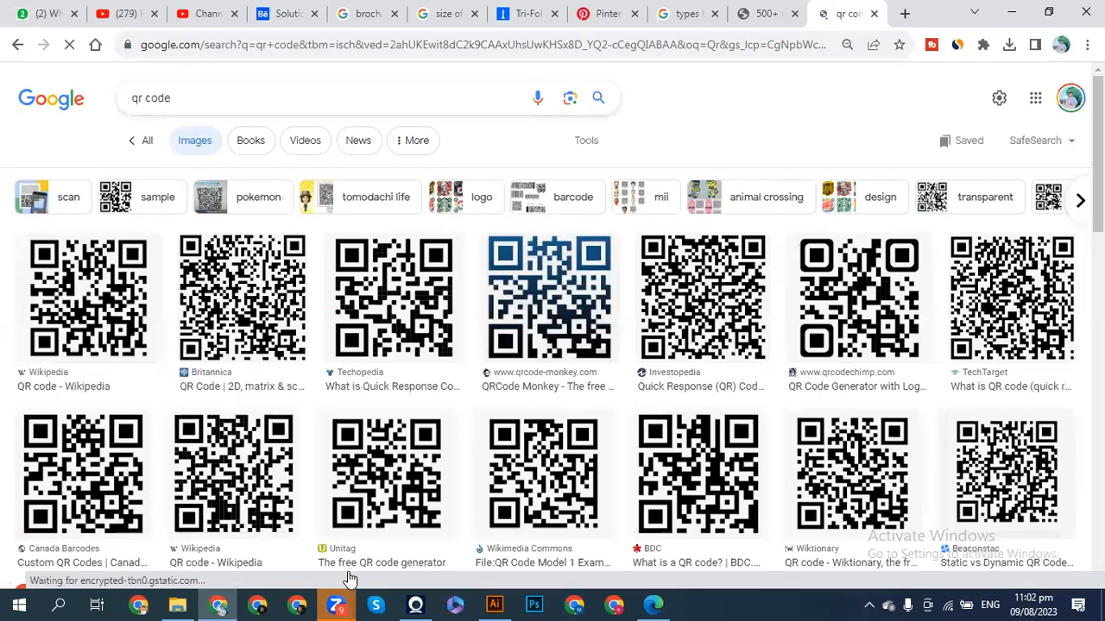
{"action": "left_click", "coordinate": [218, 604]}
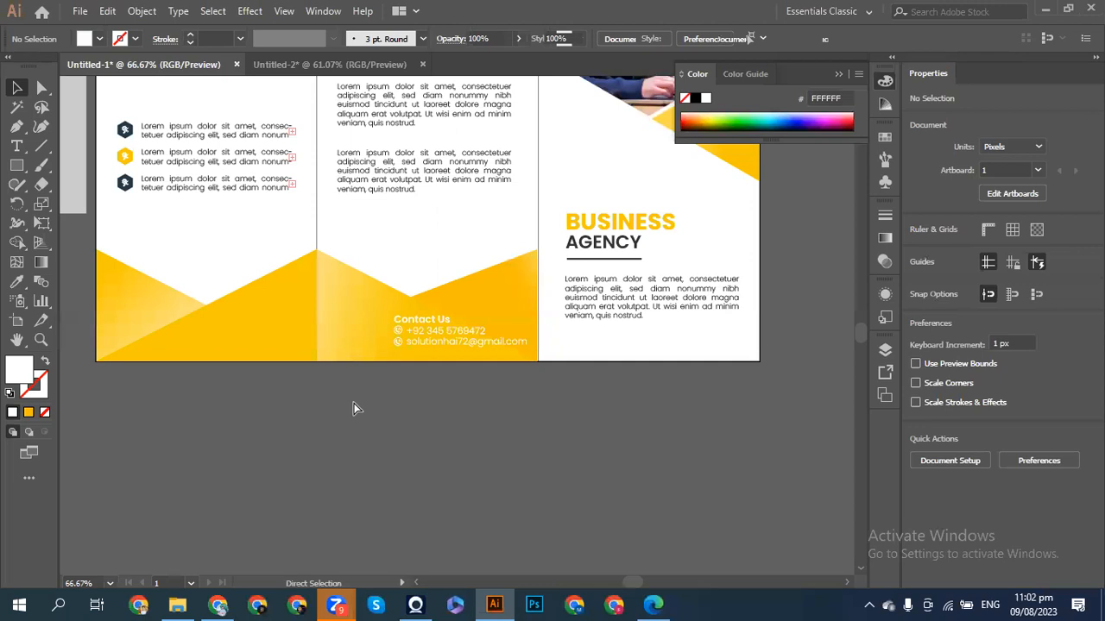
- Paste the QR code, shrink it to about 88 px, and place it beside the contact block
{"action": "key", "text": "ctrl+v"}
{"action": "left_click_drag", "start_coordinate": [443, 403], "coordinate": [384, 422]}
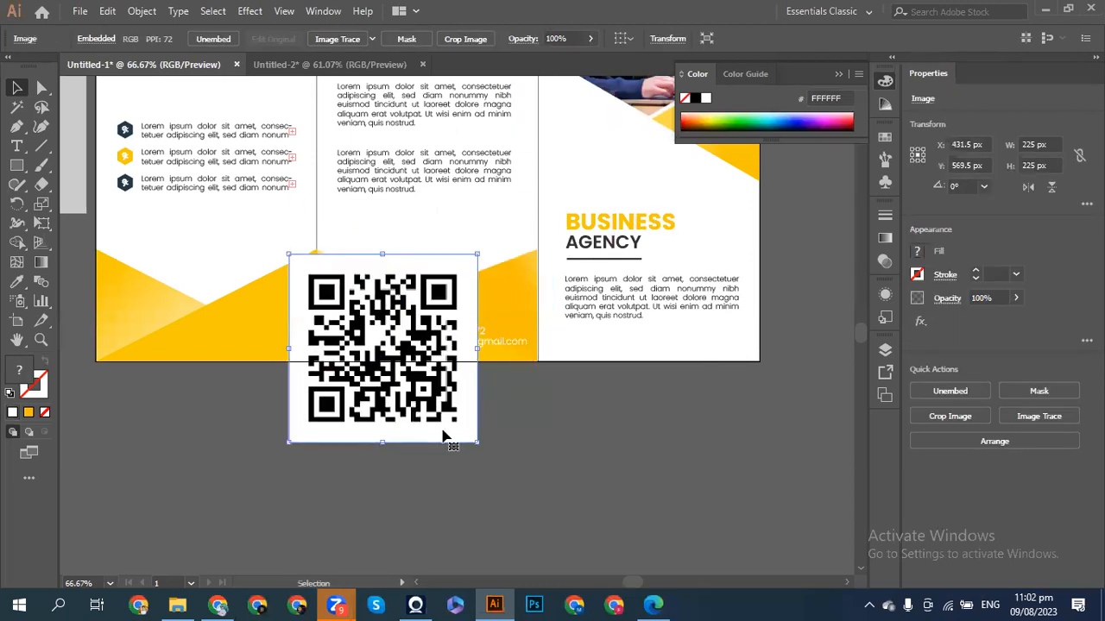
{"action": "left_click_drag", "start_coordinate": [477, 443], "coordinate": [423, 415]}
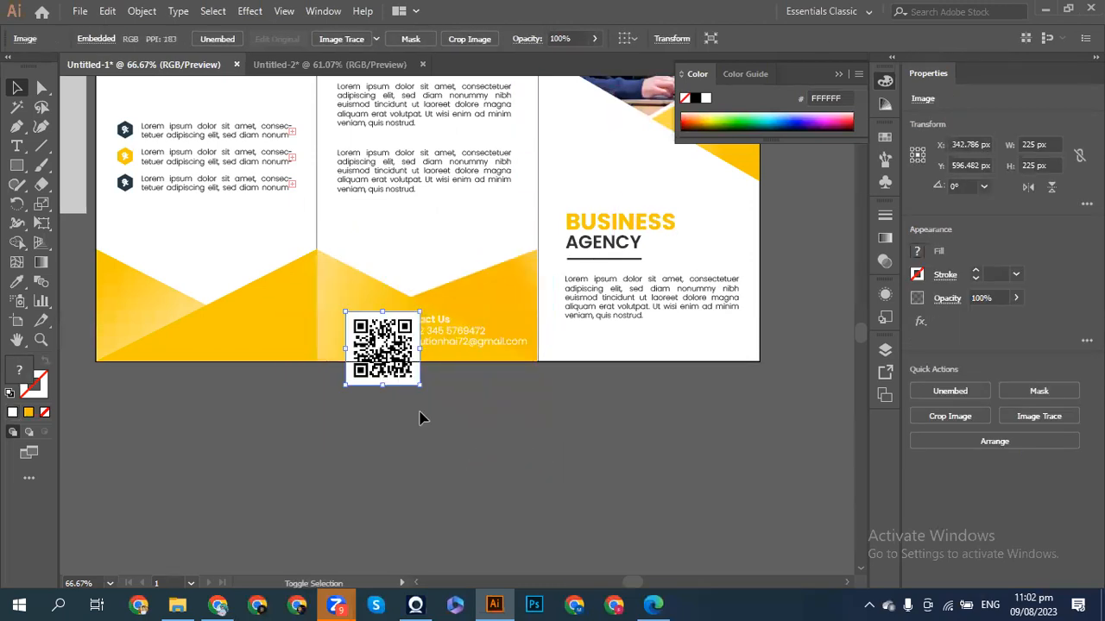
{"action": "left_click_drag", "start_coordinate": [383, 348], "coordinate": [377, 333]}
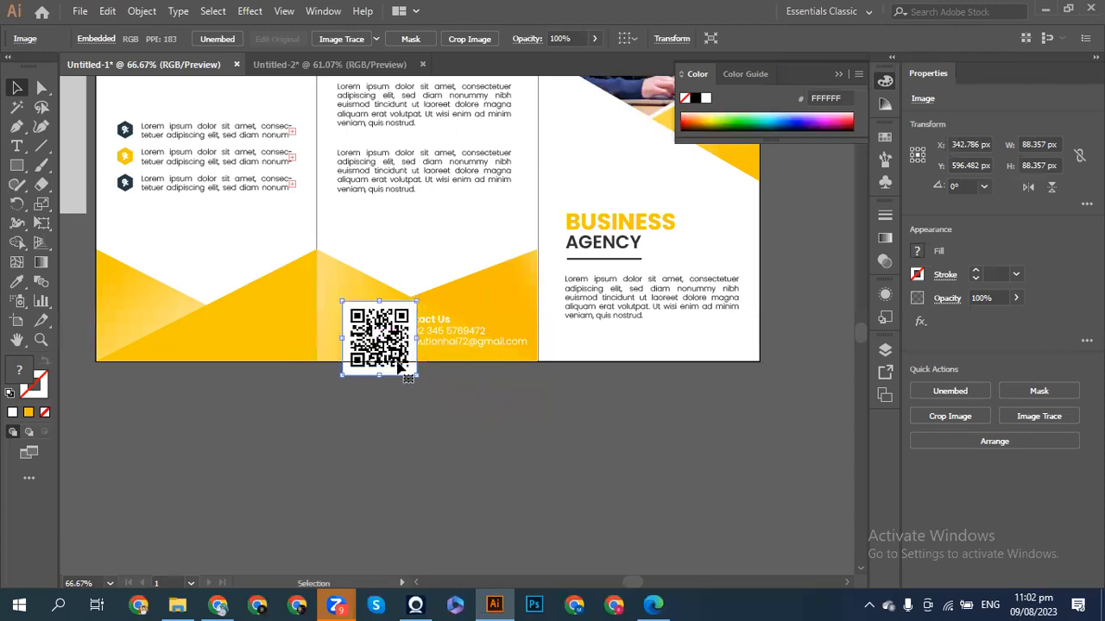
{"action": "left_click_drag", "start_coordinate": [416, 373], "coordinate": [377, 351]}
{"action": "key", "text": "shift+Right"}
{"action": "key", "text": "Up"}
{"action": "key", "text": "Up"}
{"action": "key", "text": "Up"}
{"action": "key", "text": "Up"}
{"action": "key", "text": "Up"}
{"action": "key", "text": "Down"}
{"action": "key", "text": "Down"}
{"action": "key", "text": "Down"}
{"action": "key", "text": "Down"}
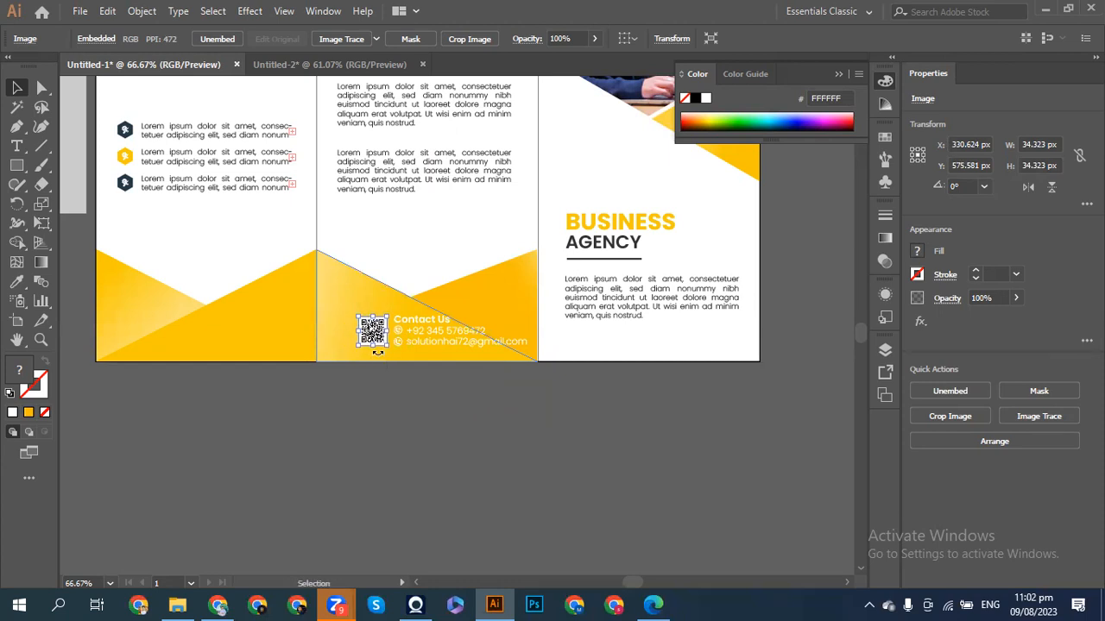
{"action": "left_click", "coordinate": [408, 414]}
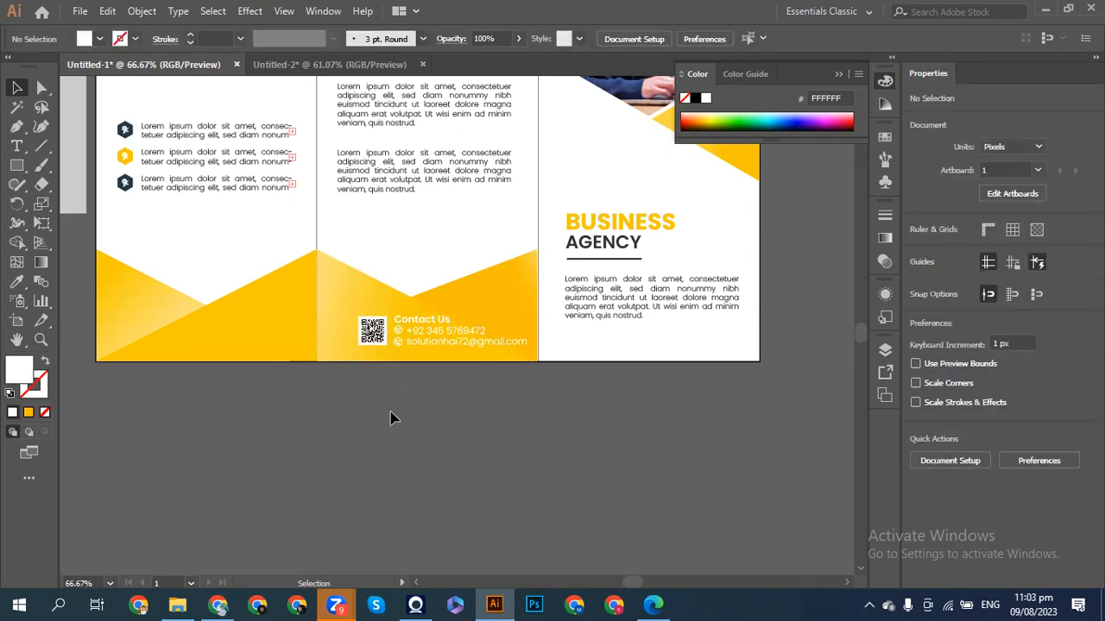
- Nudge the contact info group slightly left, leaving the yellow shape in place, then zoom out
{"action": "left_click", "coordinate": [361, 310]}
{"action": "key", "text": "ctrl+shift+a"}
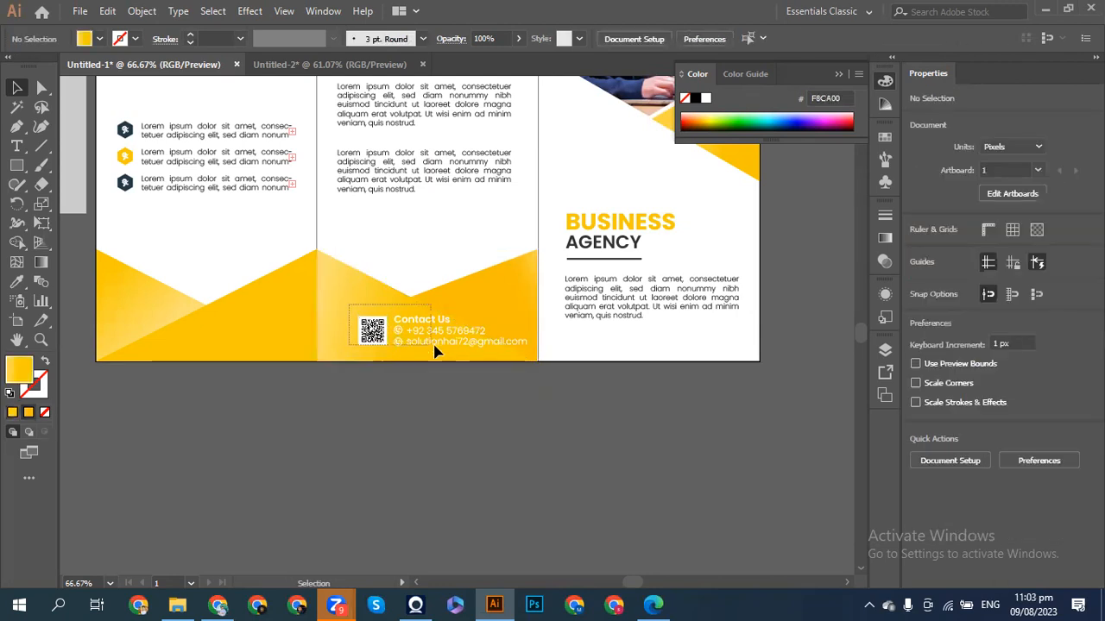
{"action": "left_click", "coordinate": [433, 350], "text": "shift"}
{"action": "left_click", "coordinate": [484, 304], "text": "shift"}
{"action": "key", "text": "shift+Left"}
{"action": "key", "text": "shift+Left"}
{"action": "key", "text": "shift+Left"}
{"action": "key", "text": "shift+Right"}
{"action": "key", "text": "shift+Right"}
{"action": "key", "text": "shift+Left"}
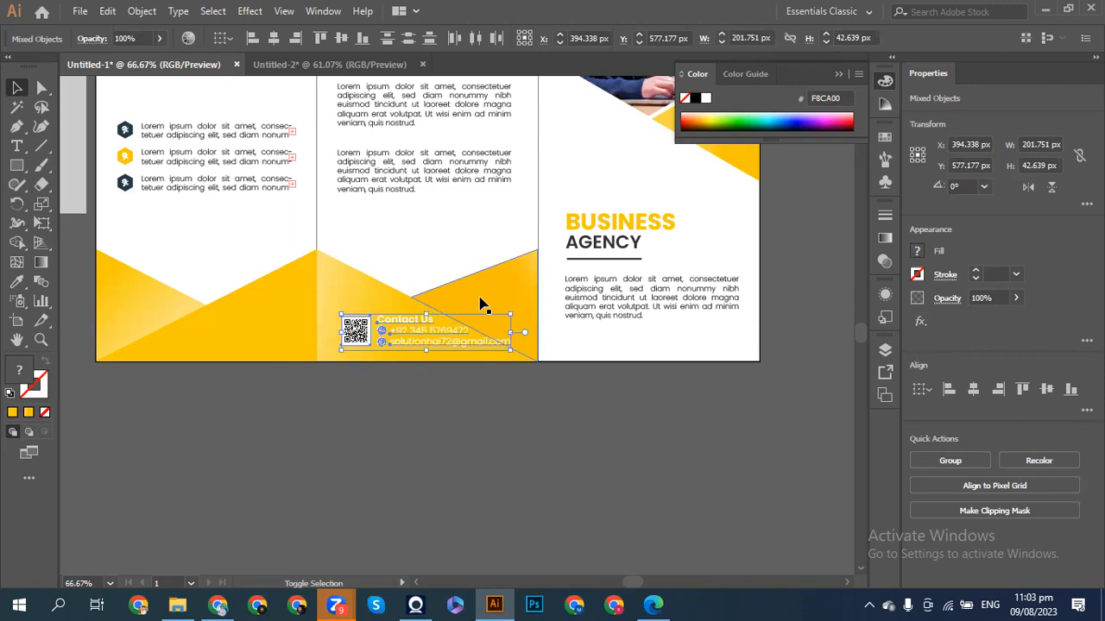
{"action": "left_click", "coordinate": [477, 459]}
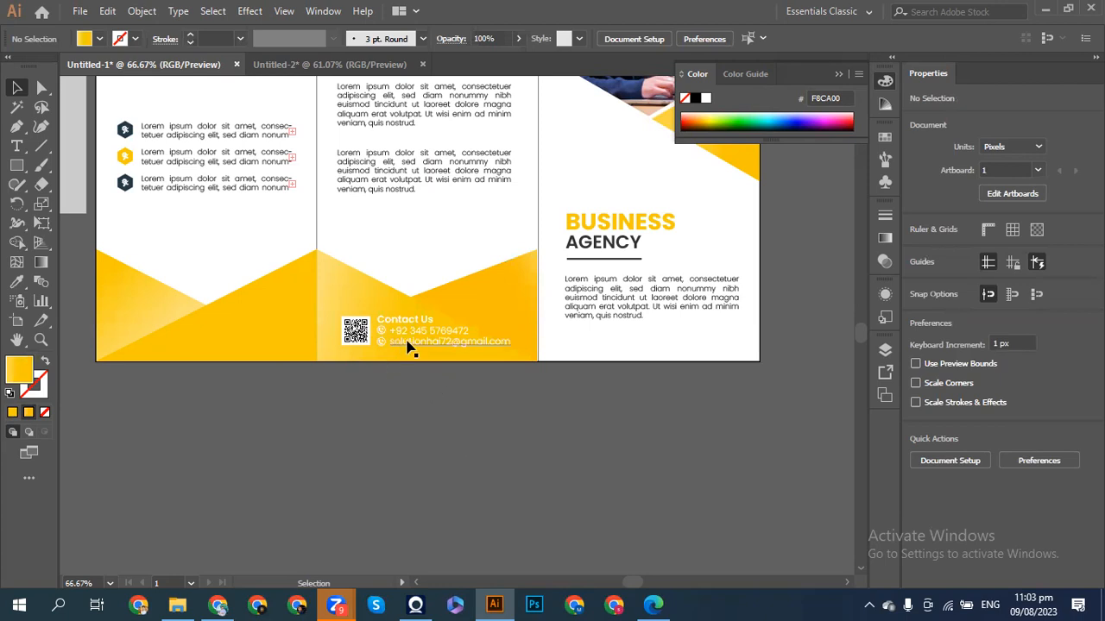
{"action": "key", "text": "ctrl+minus"}
{"action": "key", "text": "ctrl+minus"}
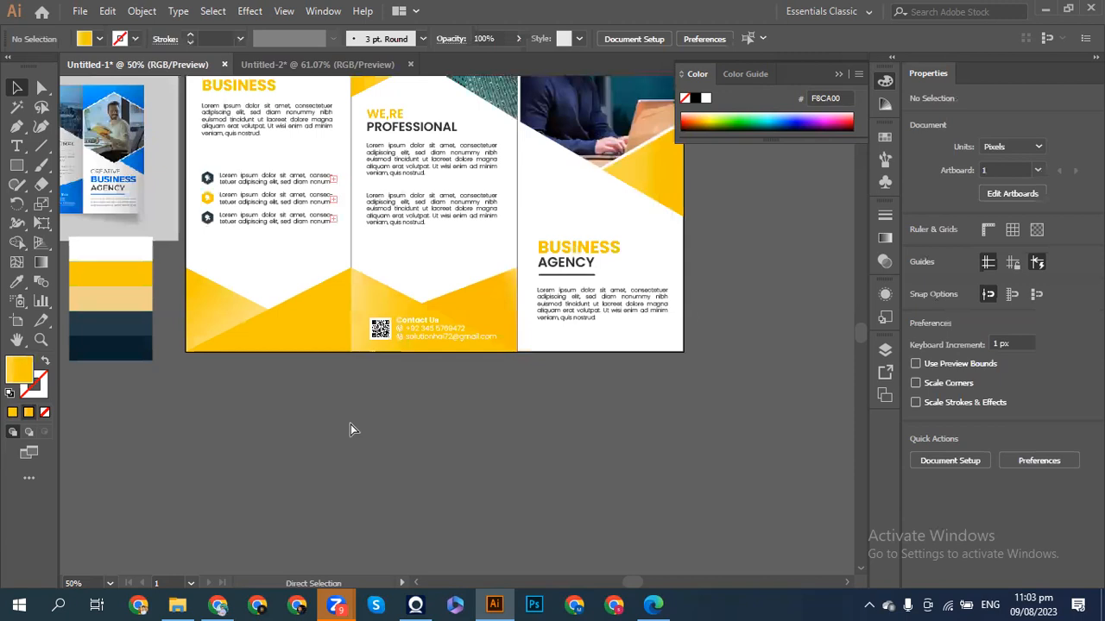
- Start an artboard-based Export As into the E:\Workspace\Solution hai folder
{"action": "scroll", "coordinate": [350, 429], "scroll_direction": "up", "scroll_amount": 3}
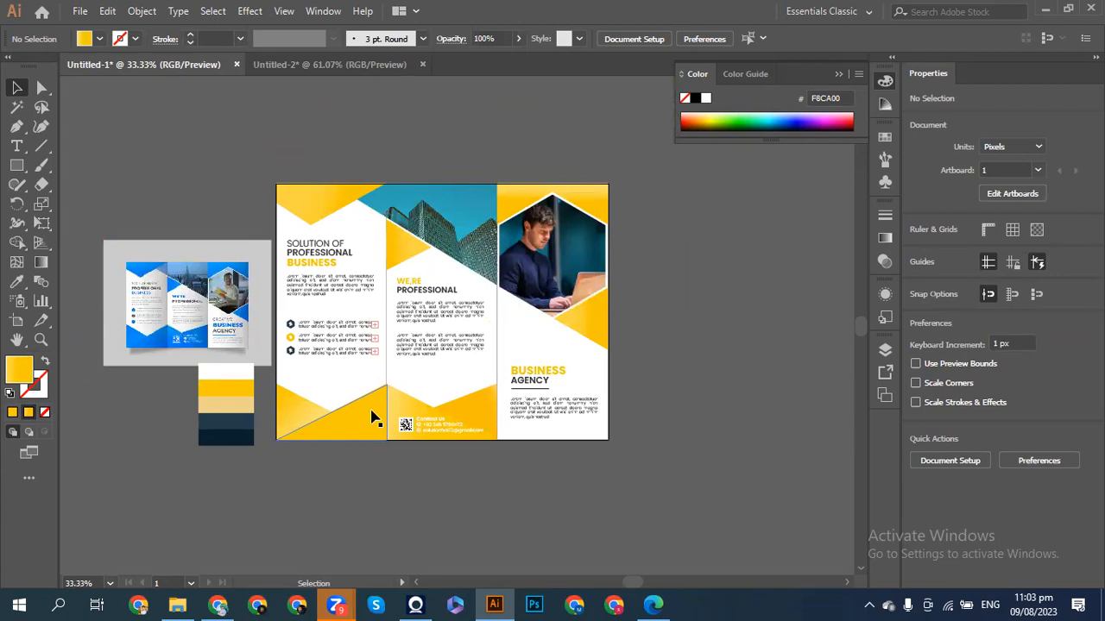
{"action": "left_click", "coordinate": [79, 11]}
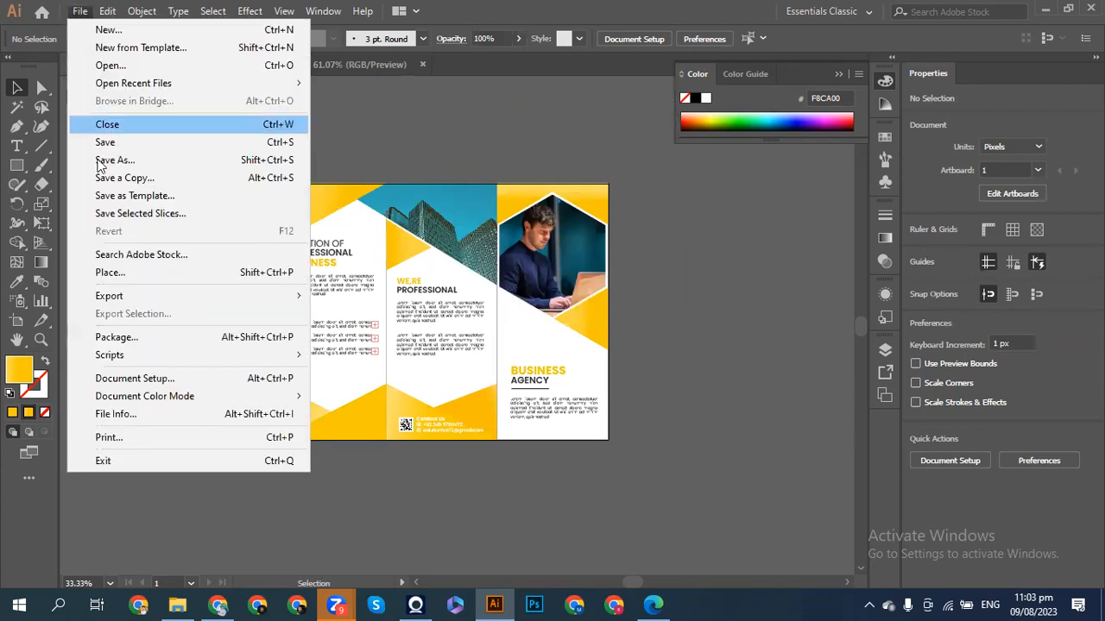
{"action": "mouse_move", "coordinate": [136, 296]}
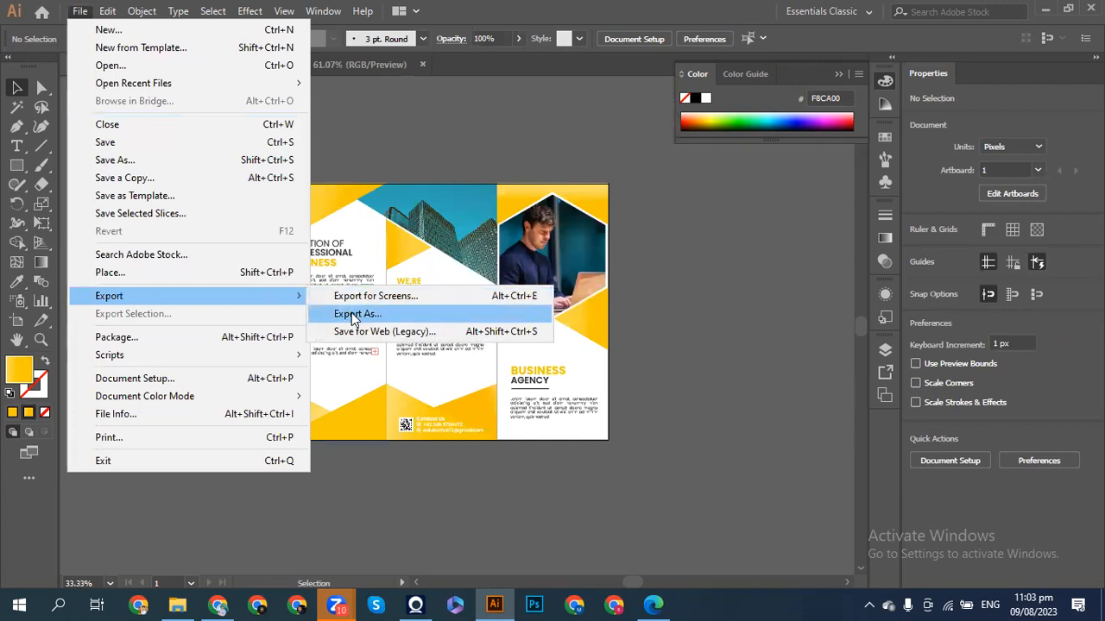
{"action": "left_click", "coordinate": [353, 314]}
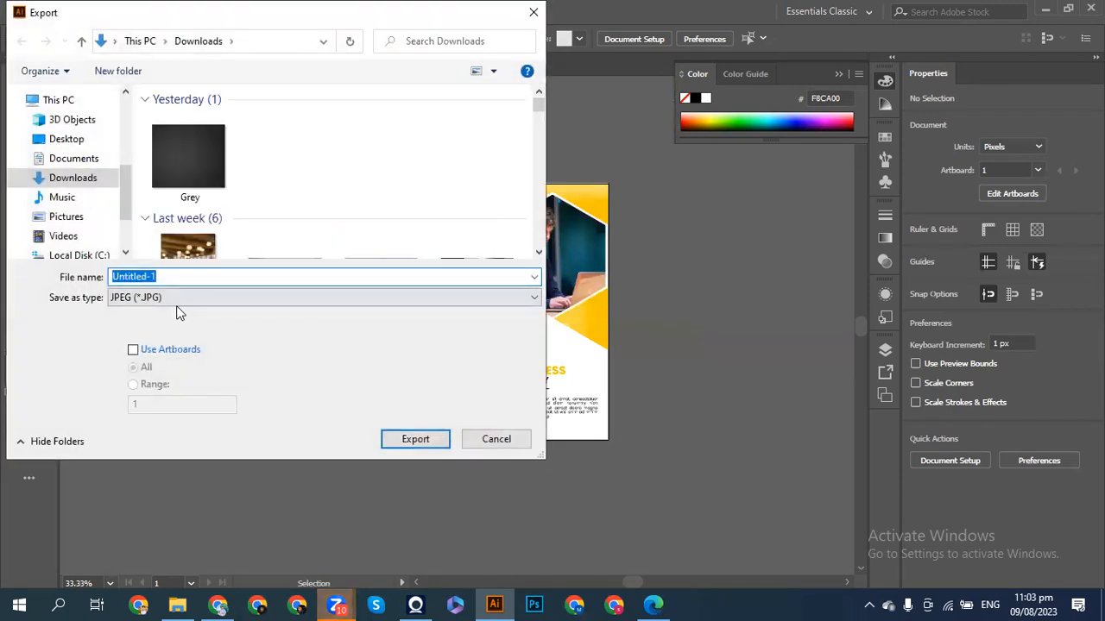
{"action": "left_click", "coordinate": [138, 350]}
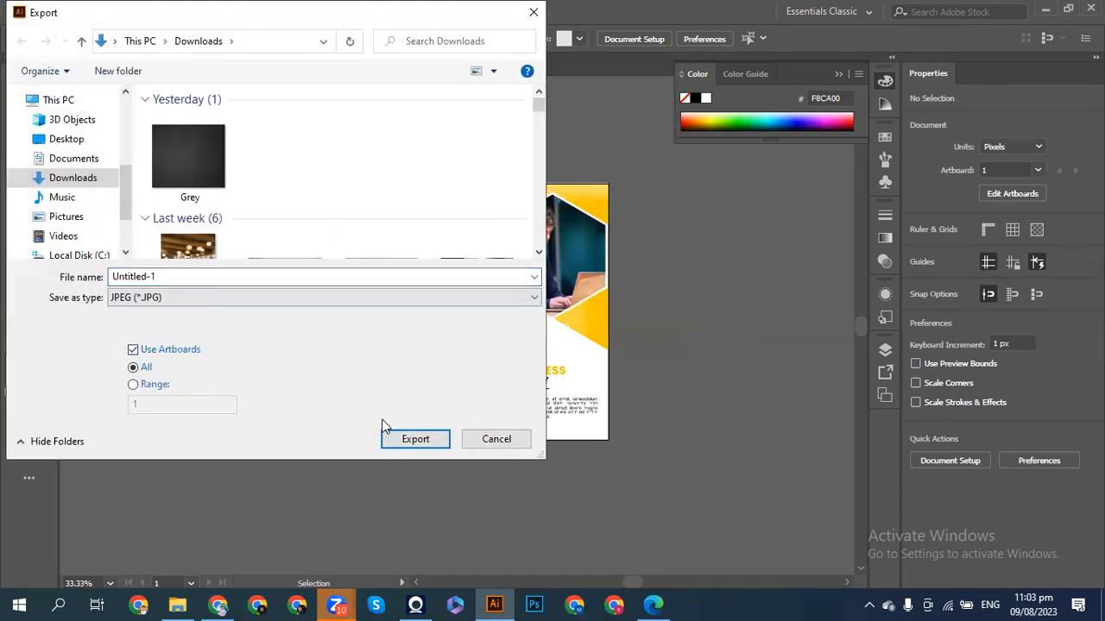
{"action": "double_click", "coordinate": [170, 276]}
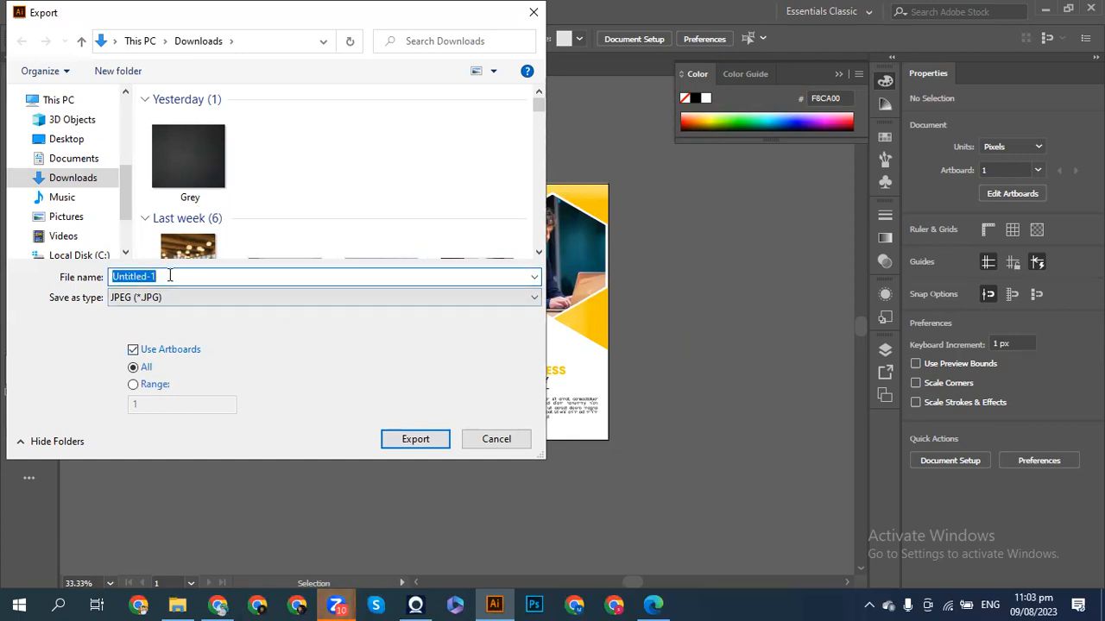
{"action": "key", "text": "BackSpace"}
{"action": "scroll", "coordinate": [76, 259], "scroll_direction": "down", "scroll_amount": 2}
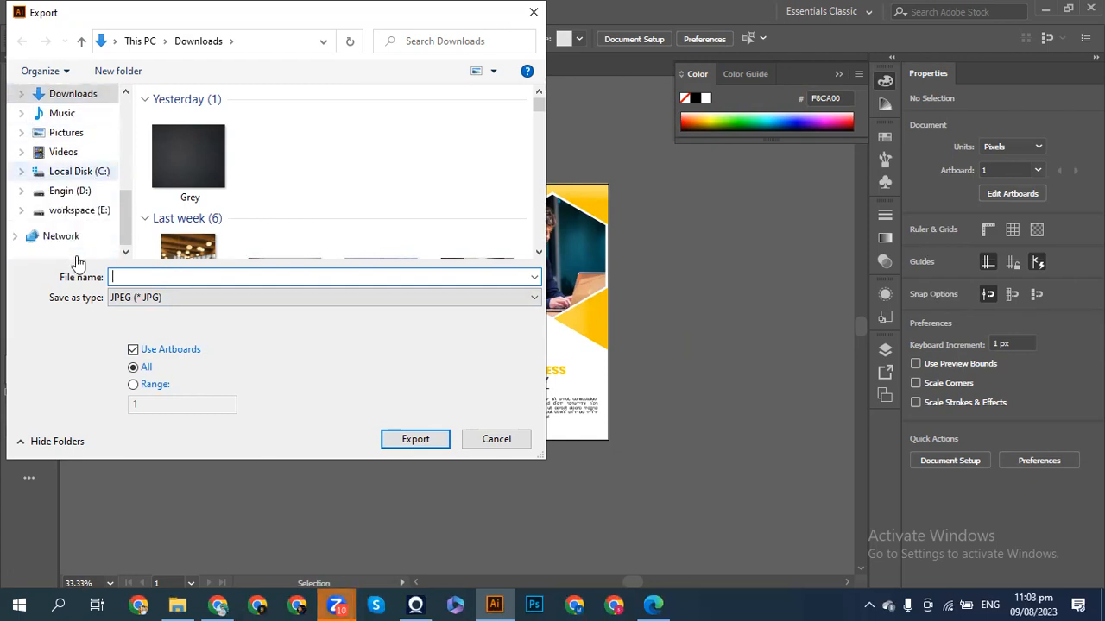
{"action": "left_click", "coordinate": [67, 216]}
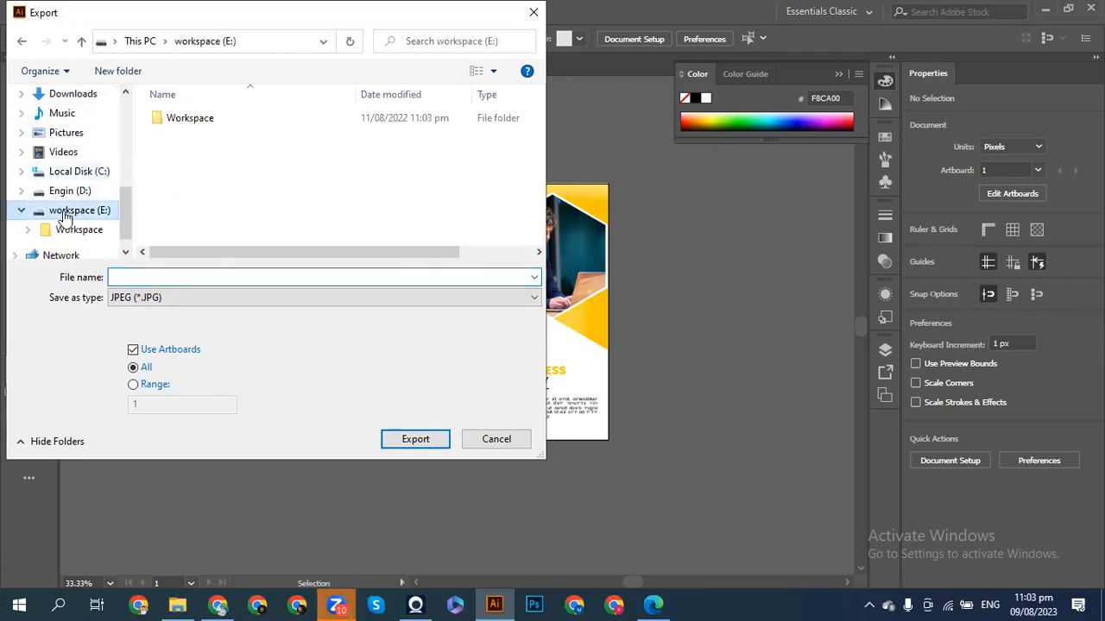
{"action": "double_click", "coordinate": [177, 121]}
{"action": "double_click", "coordinate": [194, 233]}
- Name the export 'Brochure B7' and export it as JPEG
{"action": "left_click", "coordinate": [156, 275]}
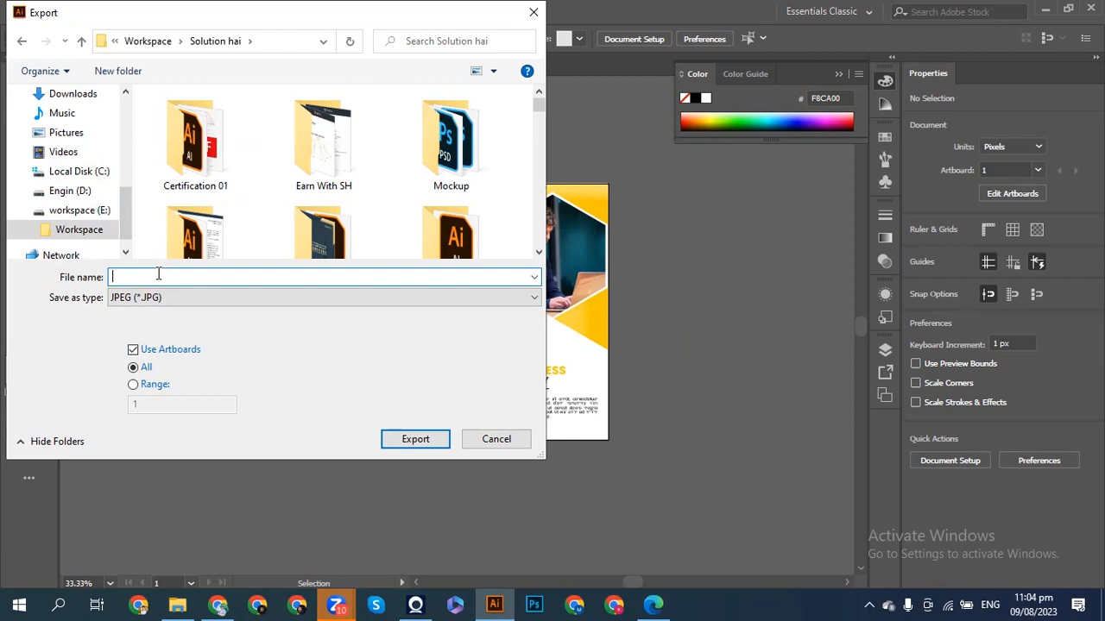
{"action": "type", "text": "Brochure B6"}
{"action": "key", "text": "BackSpace"}
{"action": "type", "text": "7"}
{"action": "left_click", "coordinate": [399, 441]}
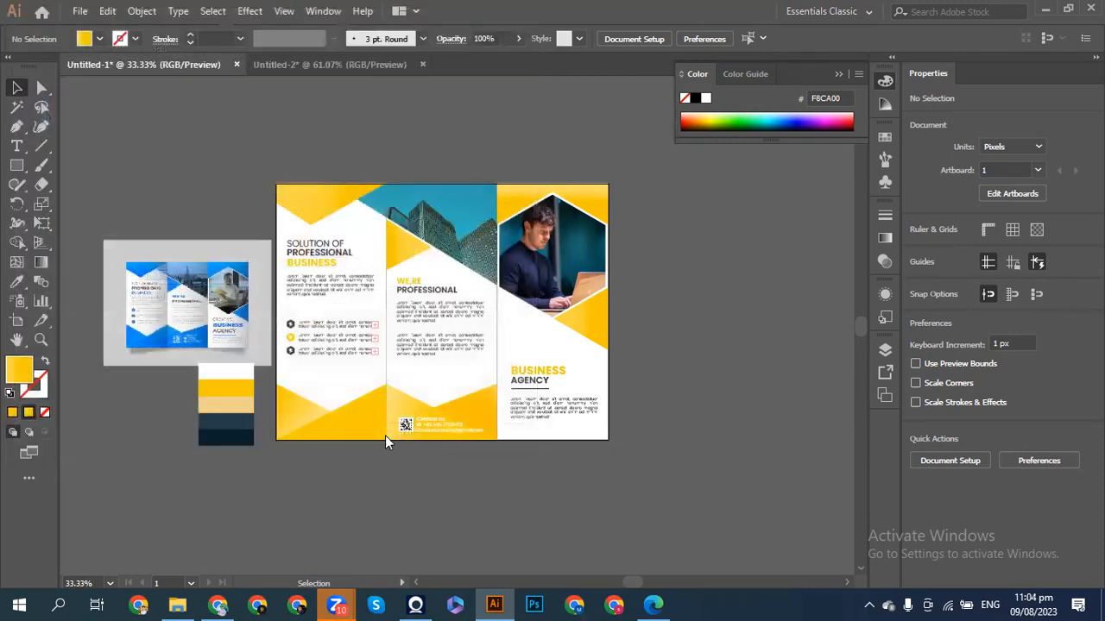
- Set JPEG resolution to High (300 ppi) and quality to 7, then confirm
{"action": "left_click", "coordinate": [561, 406]}
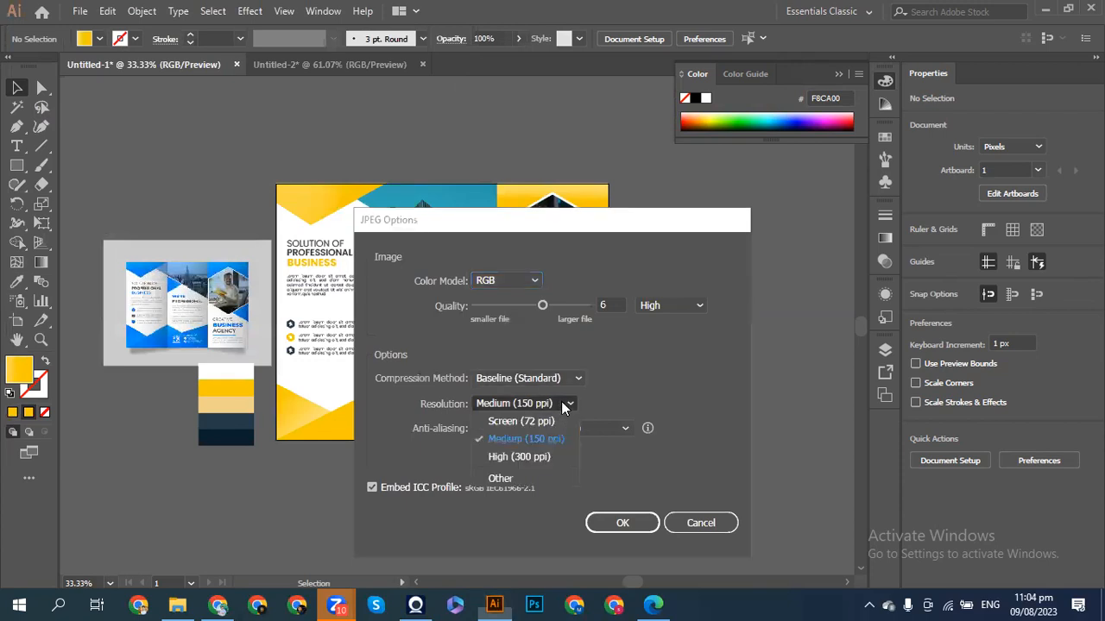
{"action": "left_click", "coordinate": [521, 454]}
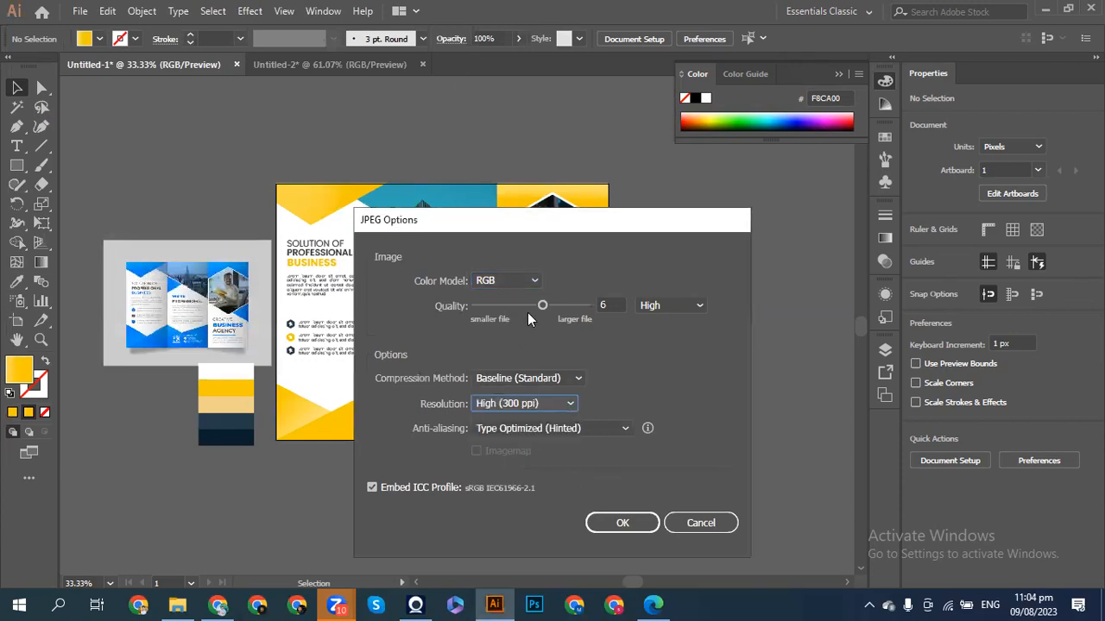
{"action": "left_click_drag", "start_coordinate": [543, 306], "coordinate": [556, 307]}
{"action": "left_click", "coordinate": [605, 516]}
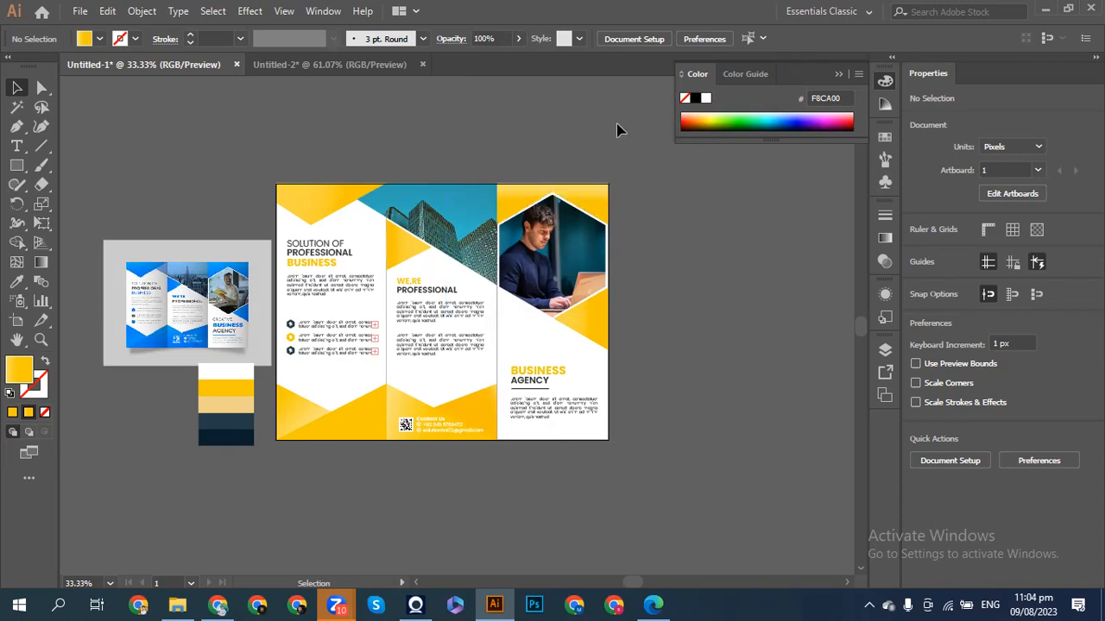
- Save the brochure as 'Brochure B7' .ai file with default Illustrator options
{"action": "key", "text": "ctrl+s"}
{"action": "key", "text": "BackSpace"}
{"action": "type", "text": "Brochure"}
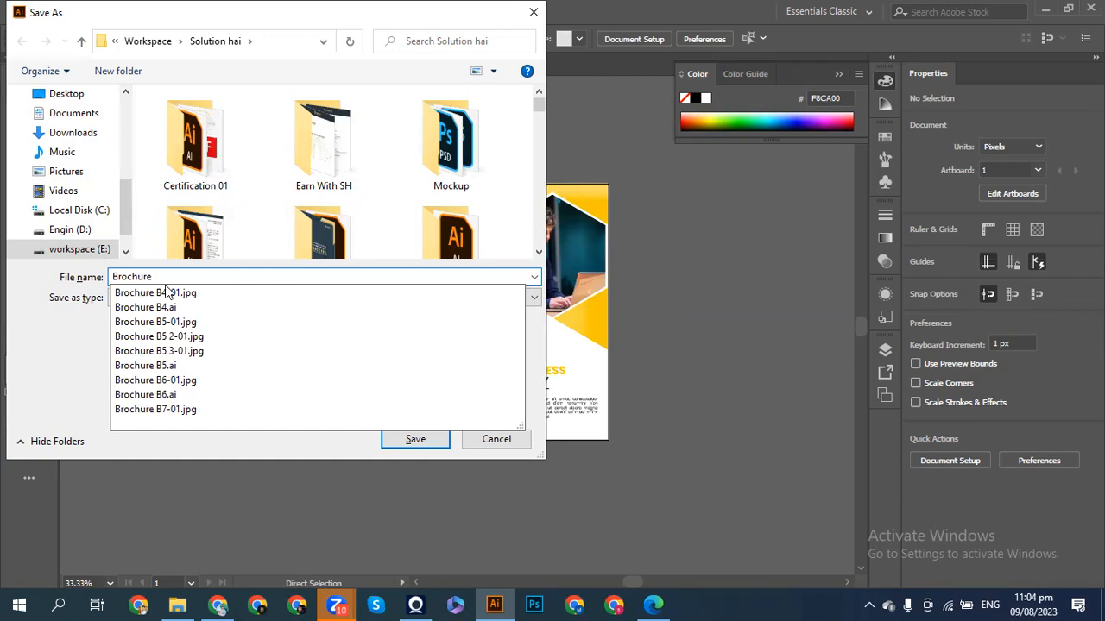
{"action": "type", "text": " B7"}
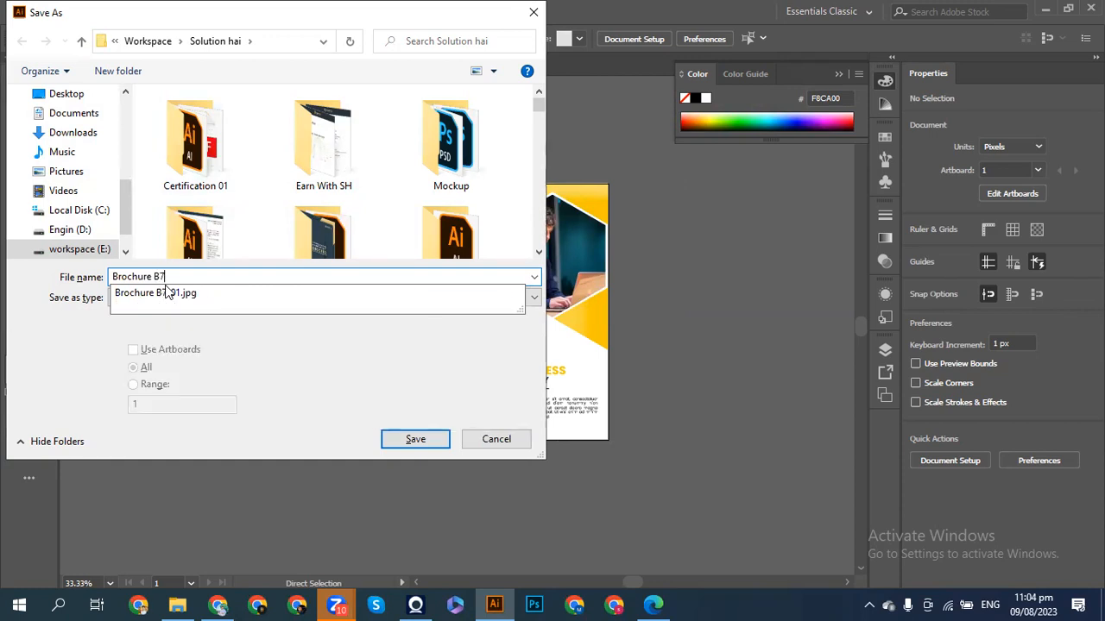
{"action": "left_click", "coordinate": [415, 441]}
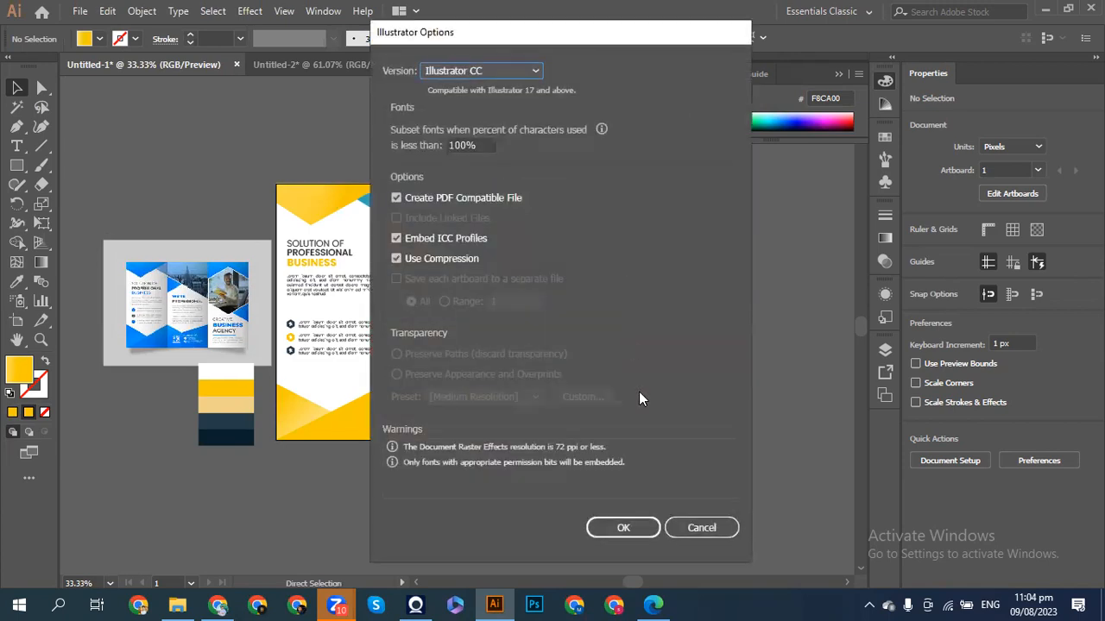
{"action": "left_click", "coordinate": [620, 527]}
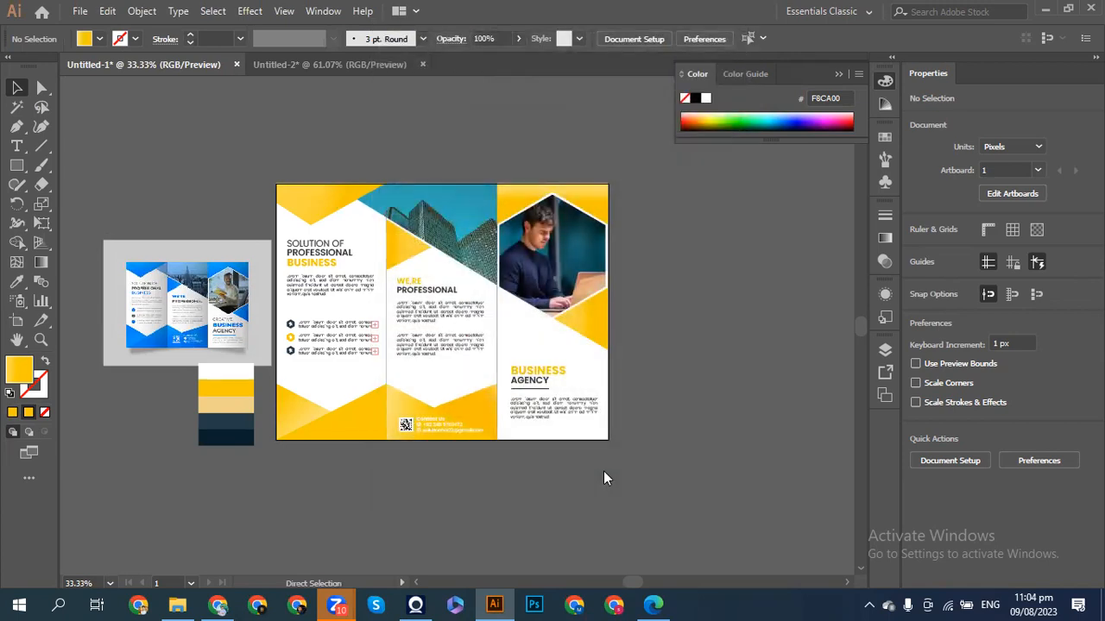